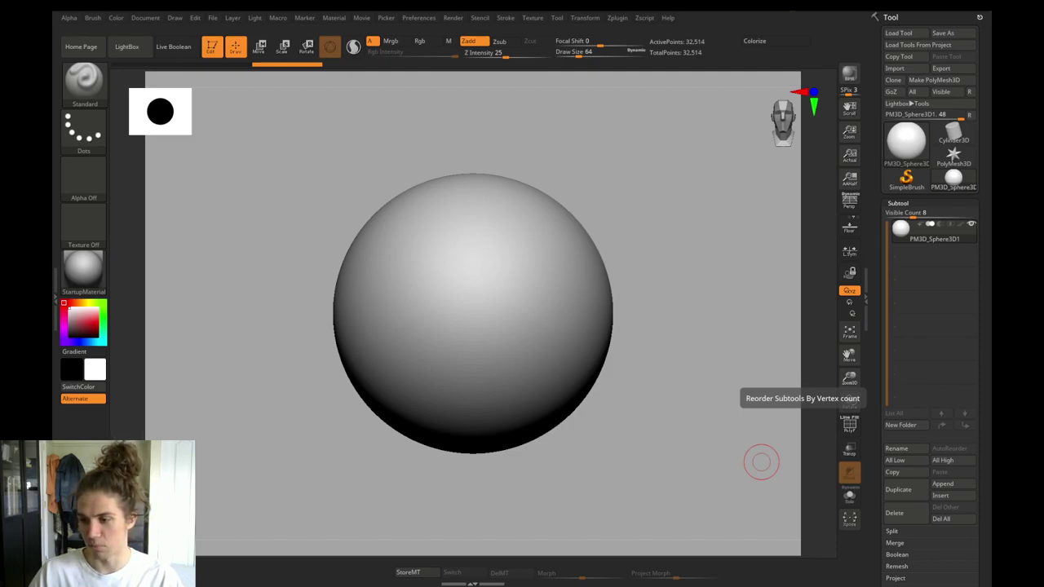
Switch to the PureRef reference board and examine the flexed arm, face and torso in the photo of the flexing elderly man.
{"action": "key", "text": "alt+Tab"}
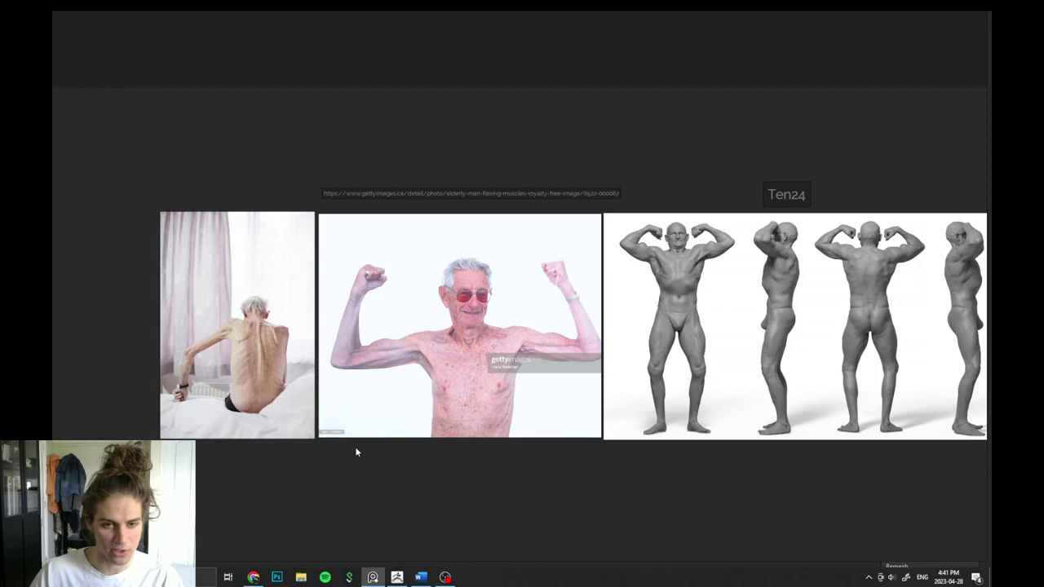
{"action": "scroll", "coordinate": [396, 345], "scroll_direction": "up", "scroll_amount": 2}
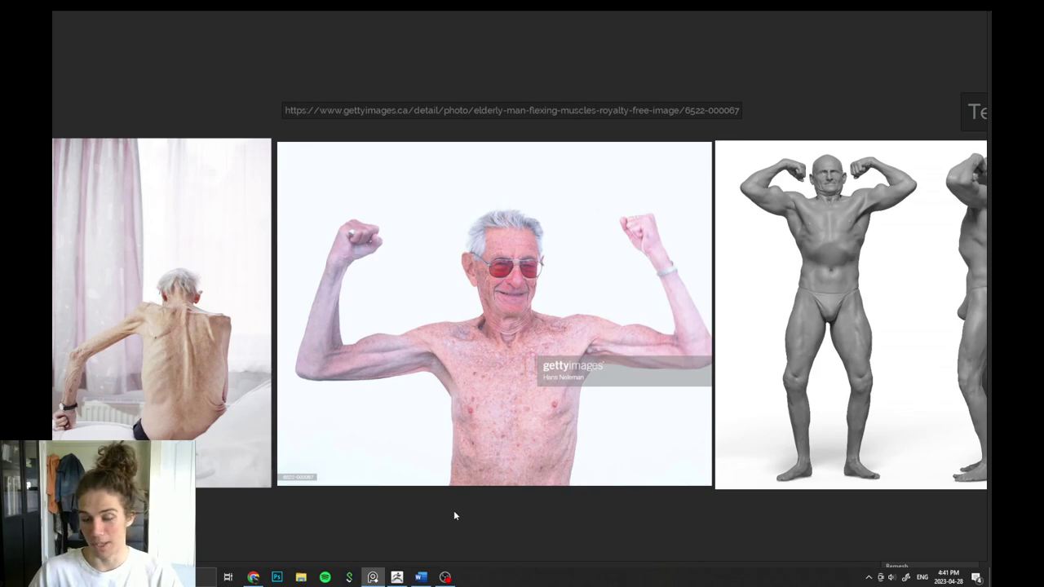
{"action": "scroll", "coordinate": [365, 437], "scroll_direction": "up", "scroll_amount": 2}
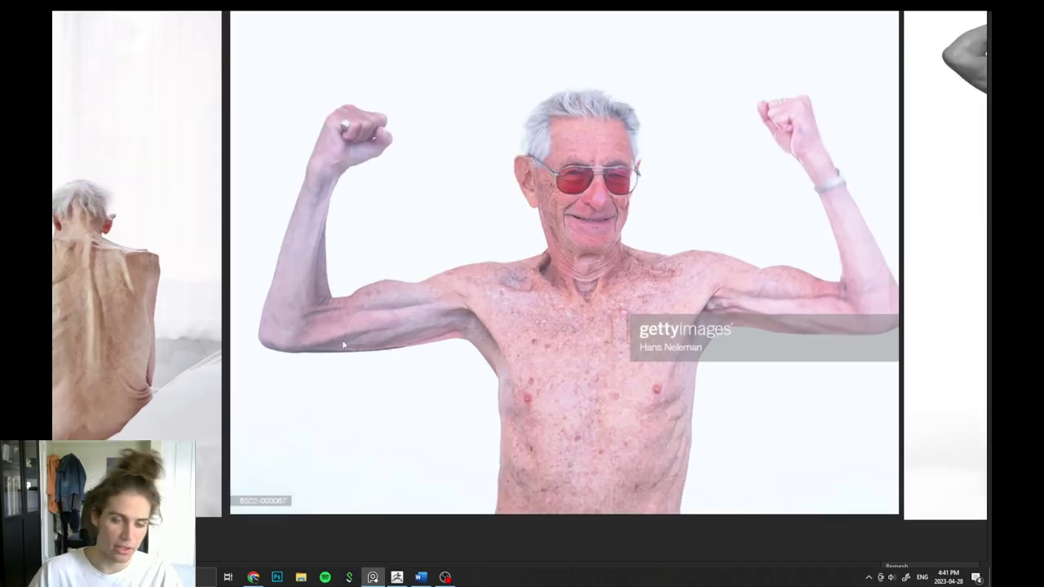
{"action": "scroll", "coordinate": [343, 346], "scroll_direction": "up", "scroll_amount": 1}
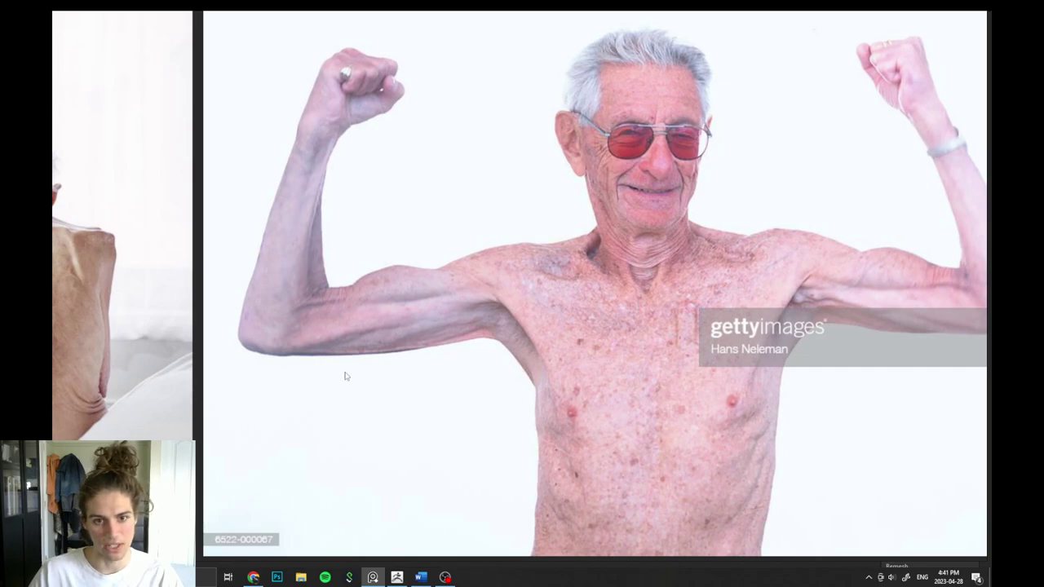
{"action": "scroll", "coordinate": [347, 375], "scroll_direction": "up", "scroll_amount": 1}
{"action": "scroll", "coordinate": [543, 380], "scroll_direction": "down", "scroll_amount": 1}
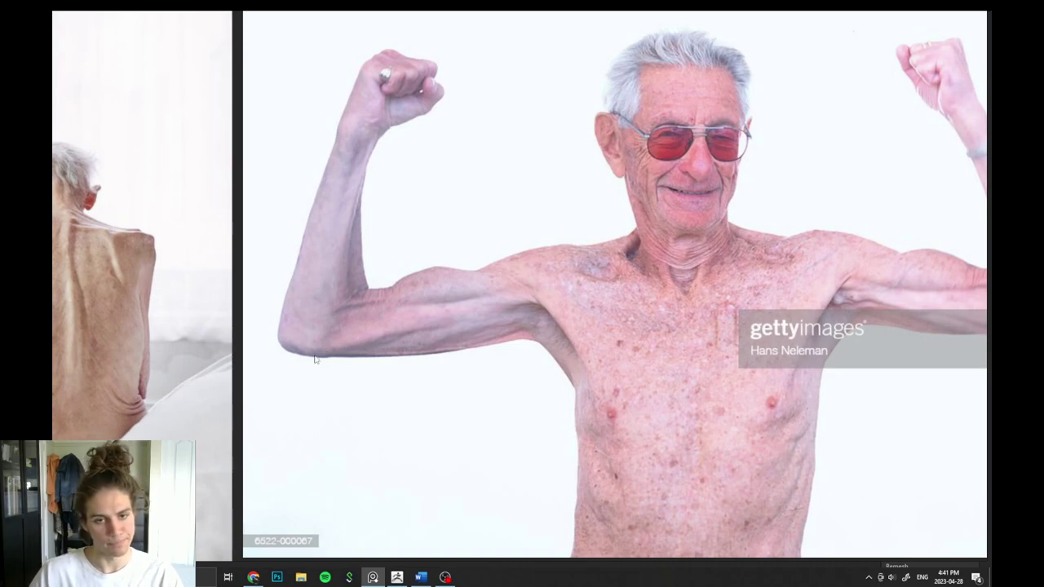
{"action": "scroll", "coordinate": [315, 357], "scroll_direction": "up", "scroll_amount": 1}
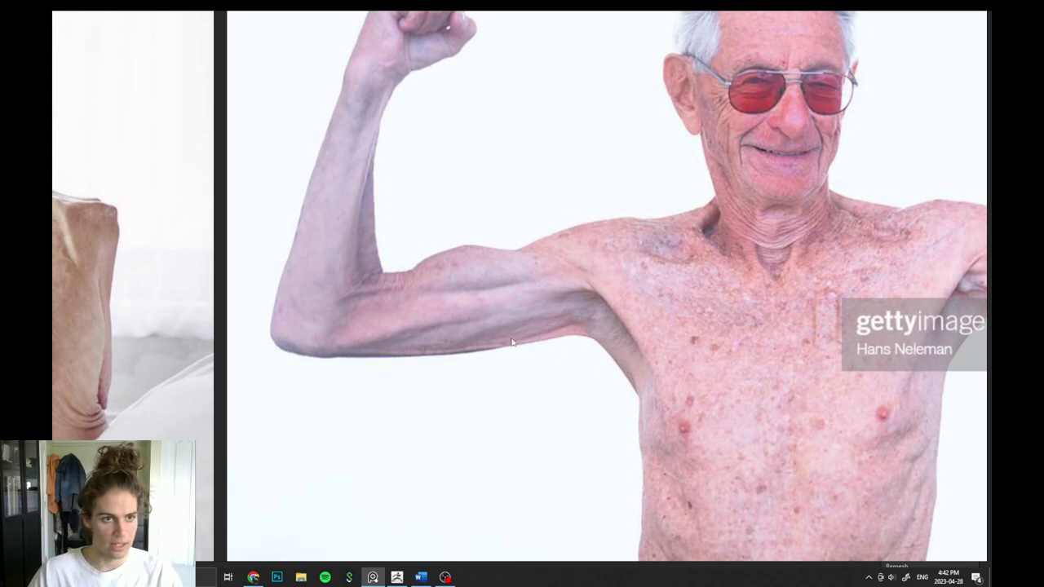
{"action": "scroll", "coordinate": [501, 355], "scroll_direction": "down", "scroll_amount": 3}
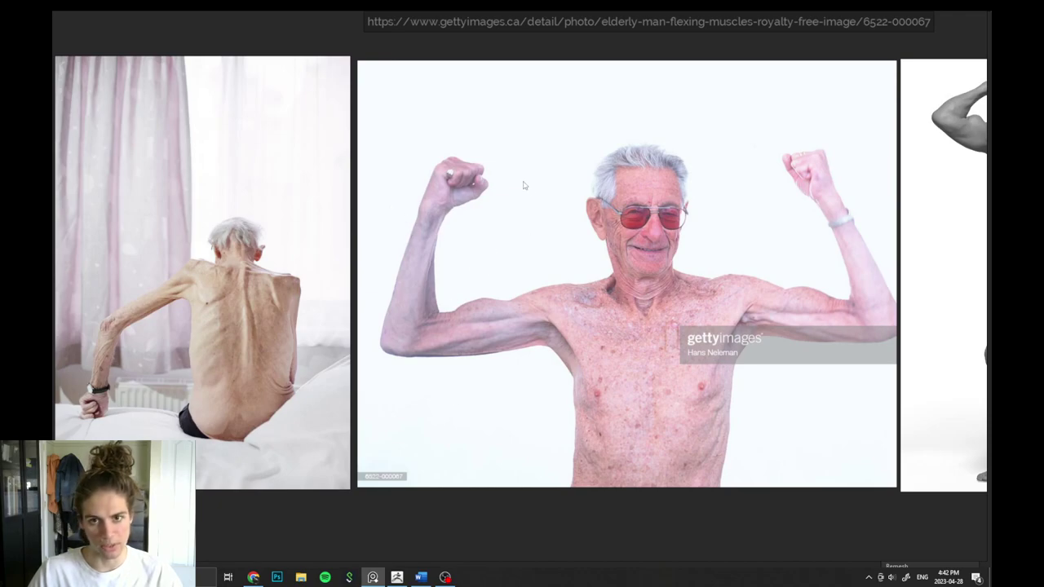
{"action": "scroll", "coordinate": [699, 236], "scroll_direction": "up", "scroll_amount": 4}
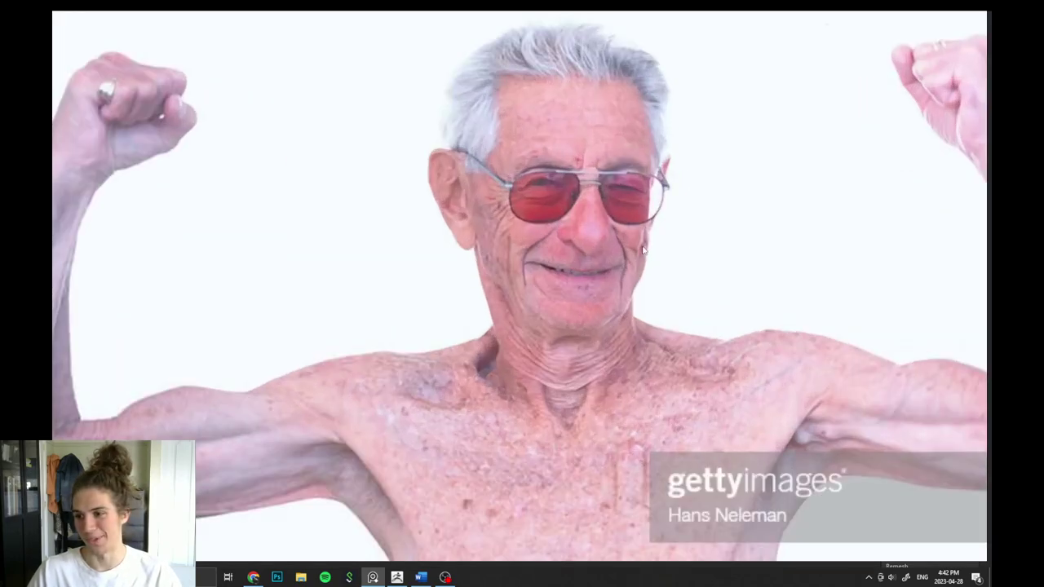
{"action": "scroll", "coordinate": [659, 257], "scroll_direction": "down", "scroll_amount": 3}
{"action": "middle_click_drag", "start_coordinate": [430, 388], "coordinate": [469, 397]}
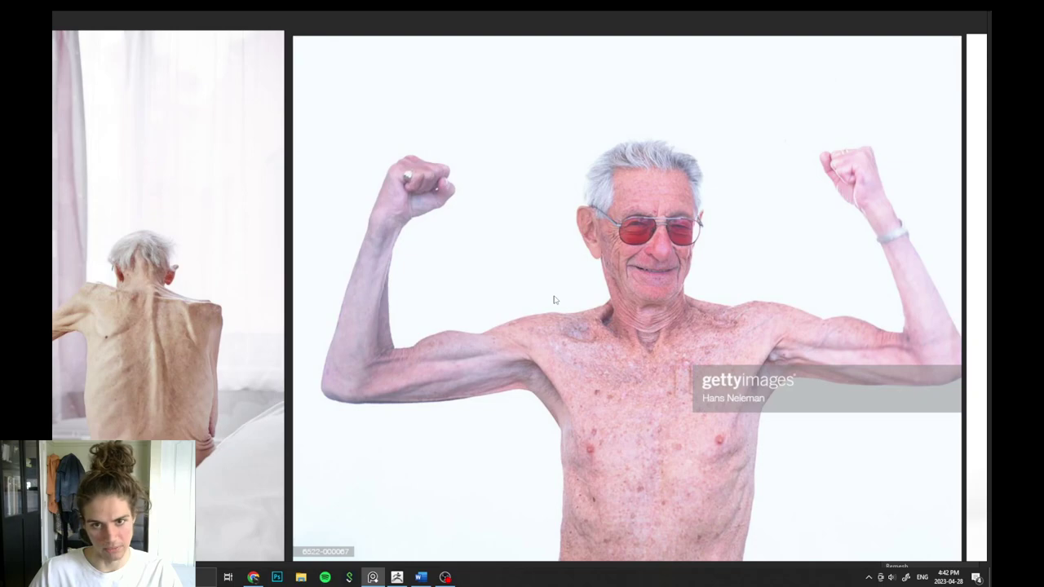
{"action": "scroll", "coordinate": [347, 404], "scroll_direction": "up", "scroll_amount": 2}
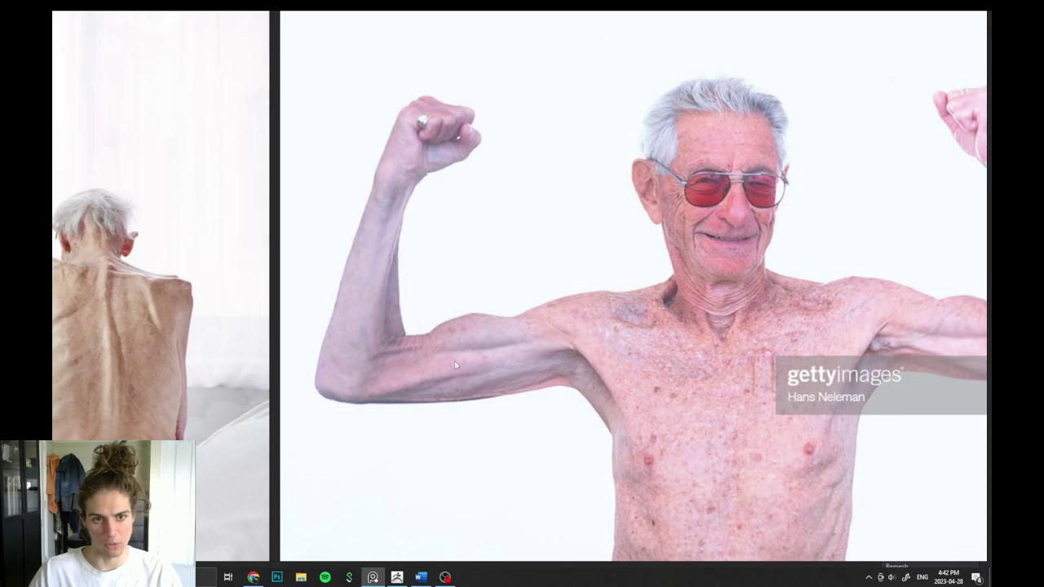
Examine the Ten24 grey sculpt reference showing the flexing figure from the front, side and back.
{"action": "scroll", "coordinate": [454, 366], "scroll_direction": "down", "scroll_amount": 3}
{"action": "middle_click_drag", "start_coordinate": [526, 356], "coordinate": [402, 366]}
{"action": "middle_click_drag", "start_coordinate": [734, 326], "coordinate": [481, 312]}
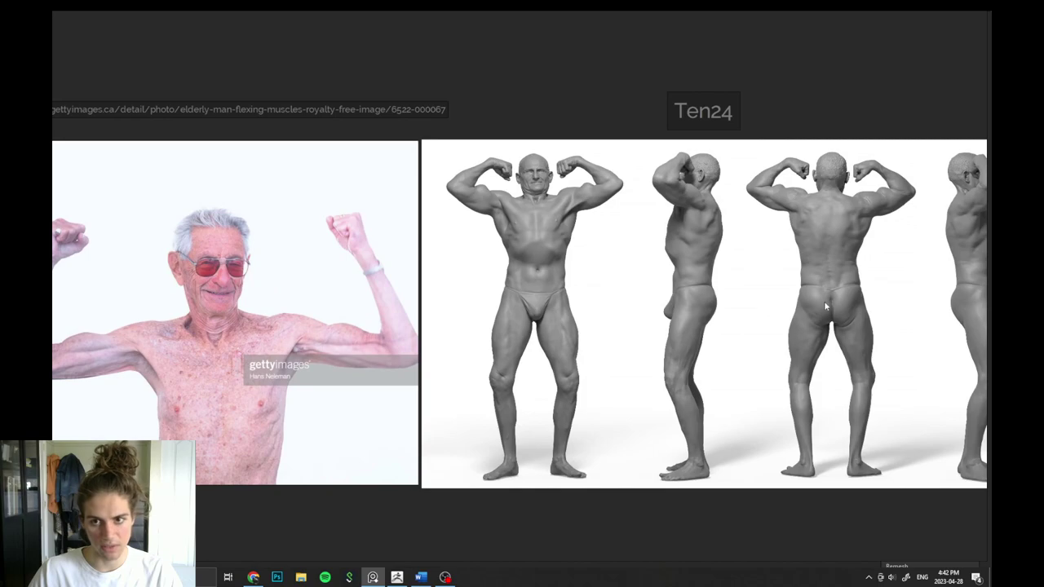
{"action": "middle_click_drag", "start_coordinate": [702, 327], "coordinate": [634, 333]}
{"action": "scroll", "coordinate": [649, 318], "scroll_direction": "up", "scroll_amount": 2}
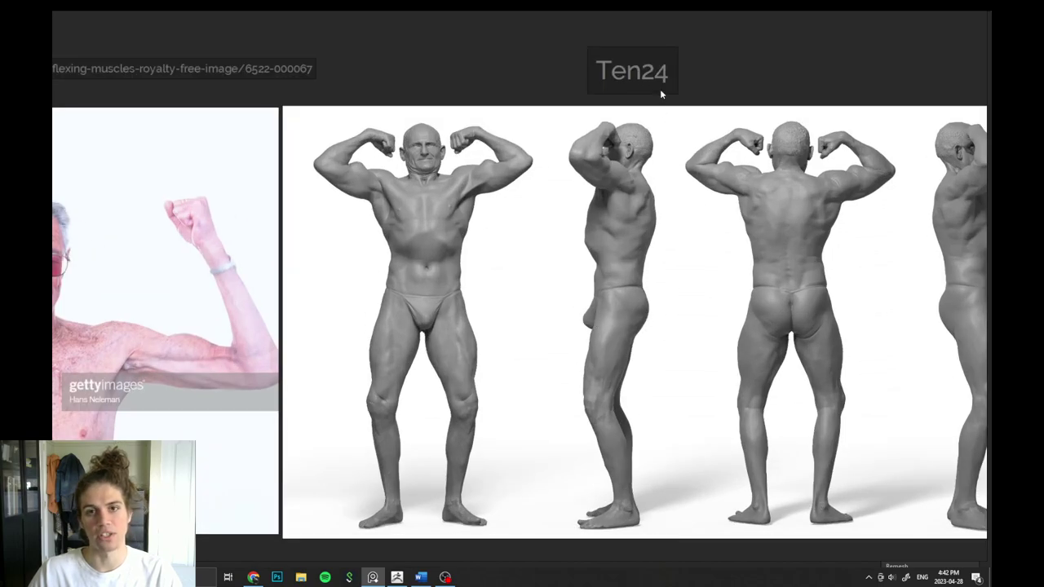
{"action": "left_click_drag", "start_coordinate": [765, 37], "coordinate": [571, 85]}
{"action": "left_click", "coordinate": [559, 72]}
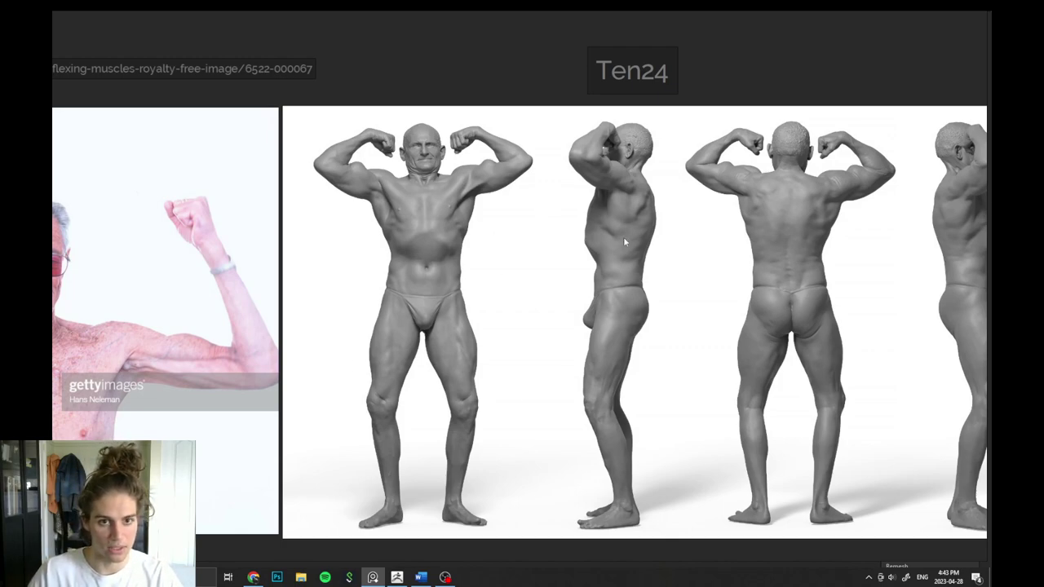
Compare the seated back photo, the flexing elderly man photo with its source link, and the Ten24 sculpt views.
{"action": "middle_click_drag", "start_coordinate": [277, 386], "coordinate": [672, 388]}
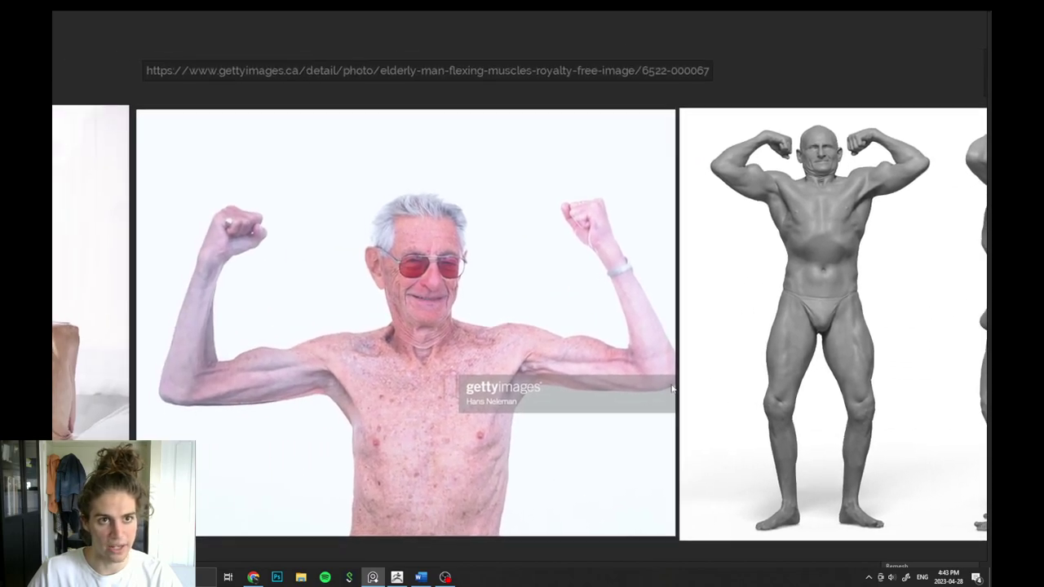
{"action": "scroll", "coordinate": [194, 113], "scroll_direction": "down", "scroll_amount": 2}
{"action": "left_click_drag", "start_coordinate": [209, 61], "coordinate": [829, 102]}
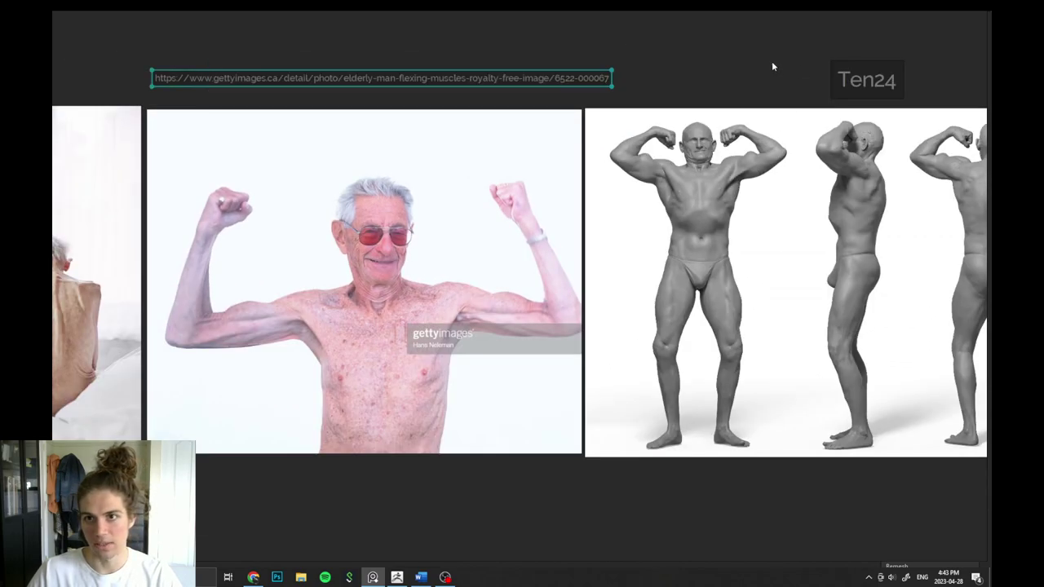
{"action": "left_click", "coordinate": [773, 67]}
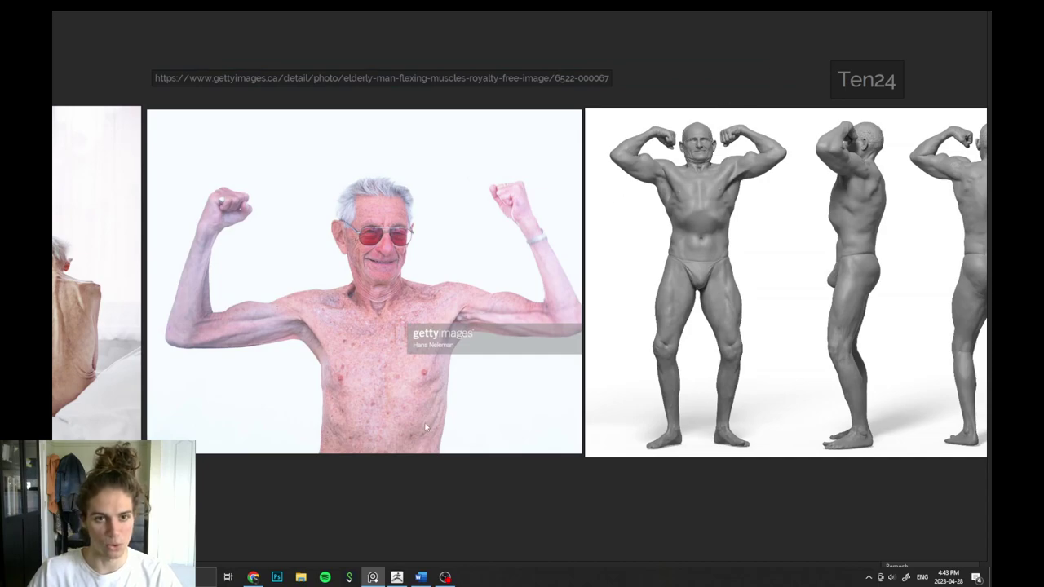
{"action": "scroll", "coordinate": [353, 463], "scroll_direction": "down", "scroll_amount": 2}
{"action": "middle_click_drag", "start_coordinate": [335, 476], "coordinate": [433, 473]}
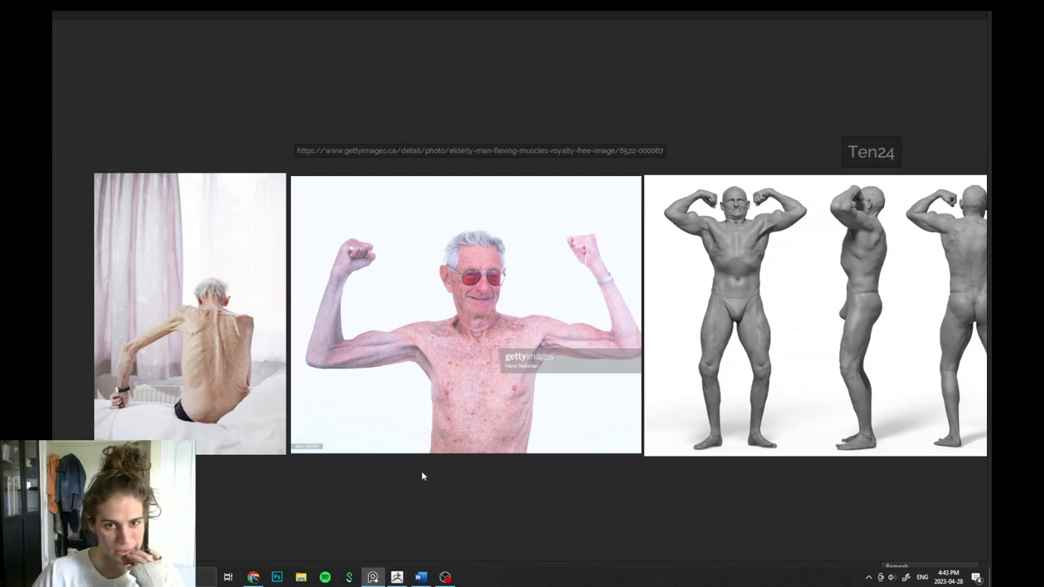
{"action": "left_click_drag", "start_coordinate": [406, 500], "coordinate": [719, 410]}
{"action": "left_click", "coordinate": [485, 496]}
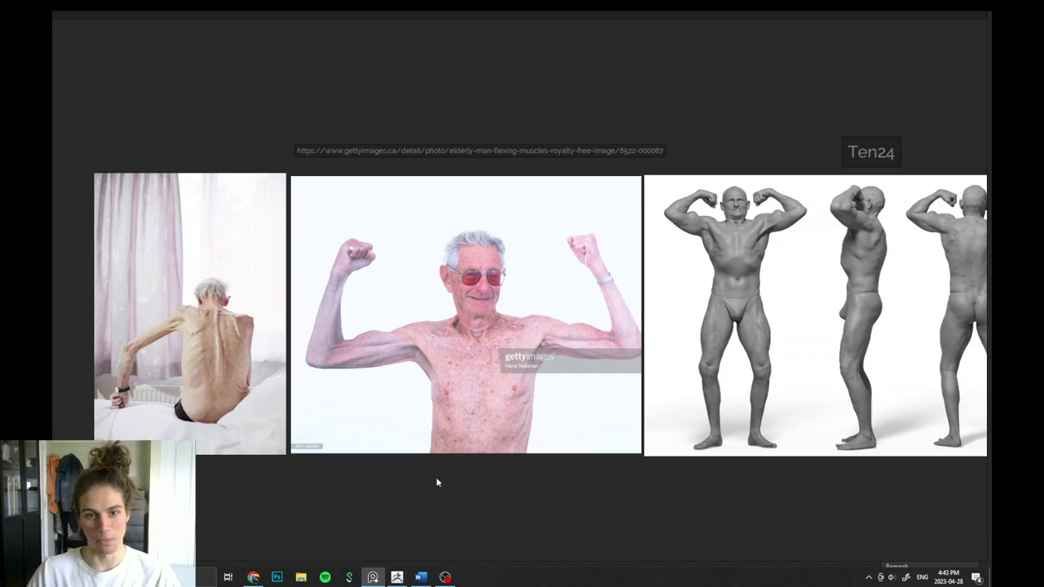
{"action": "scroll", "coordinate": [421, 486], "scroll_direction": "up", "scroll_amount": 2}
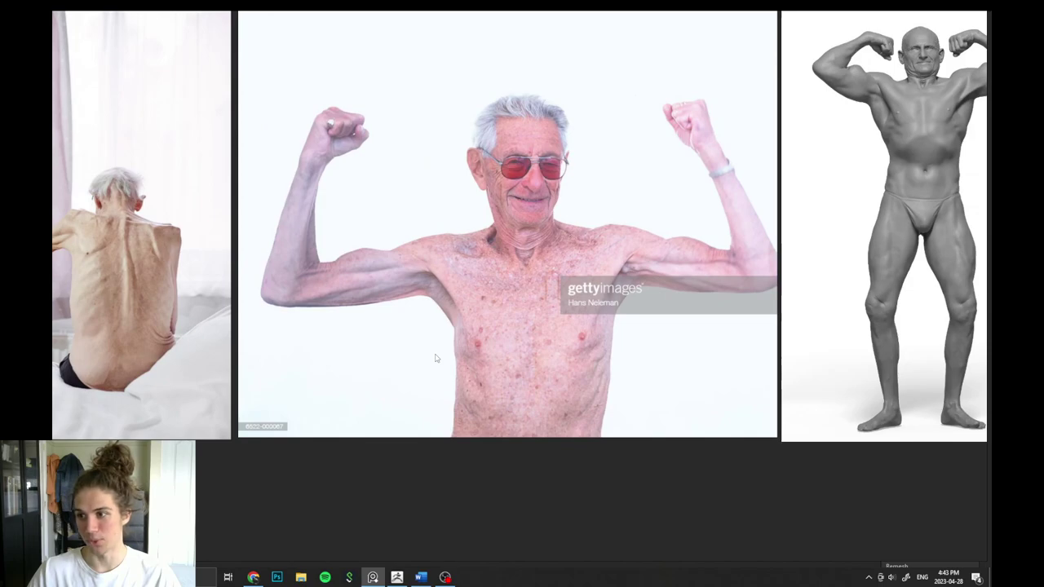
{"action": "scroll", "coordinate": [416, 454], "scroll_direction": "down", "scroll_amount": 3}
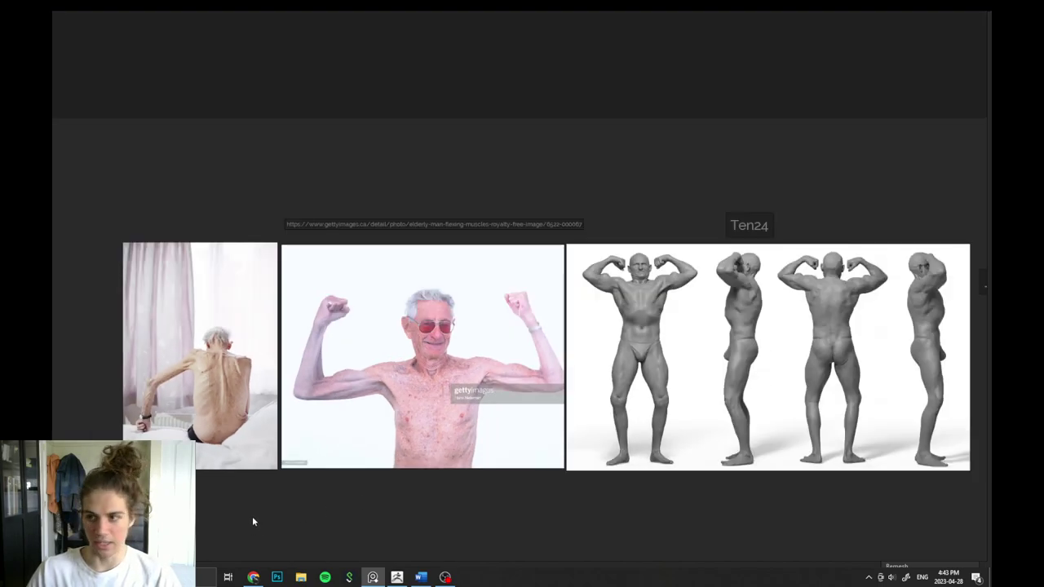
Move the flexing elderly man photo beside the Steps list and shrink it to clear the text.
{"action": "scroll", "coordinate": [253, 519], "scroll_direction": "down", "scroll_amount": 2}
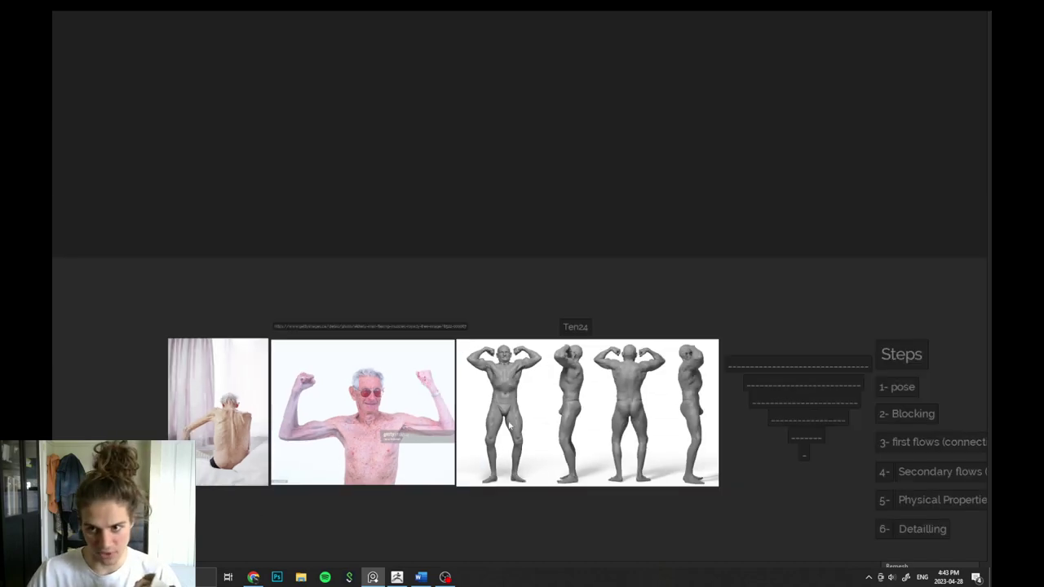
{"action": "middle_click_drag", "start_coordinate": [598, 405], "coordinate": [325, 365]}
{"action": "left_click_drag", "start_coordinate": [127, 370], "coordinate": [854, 318]}
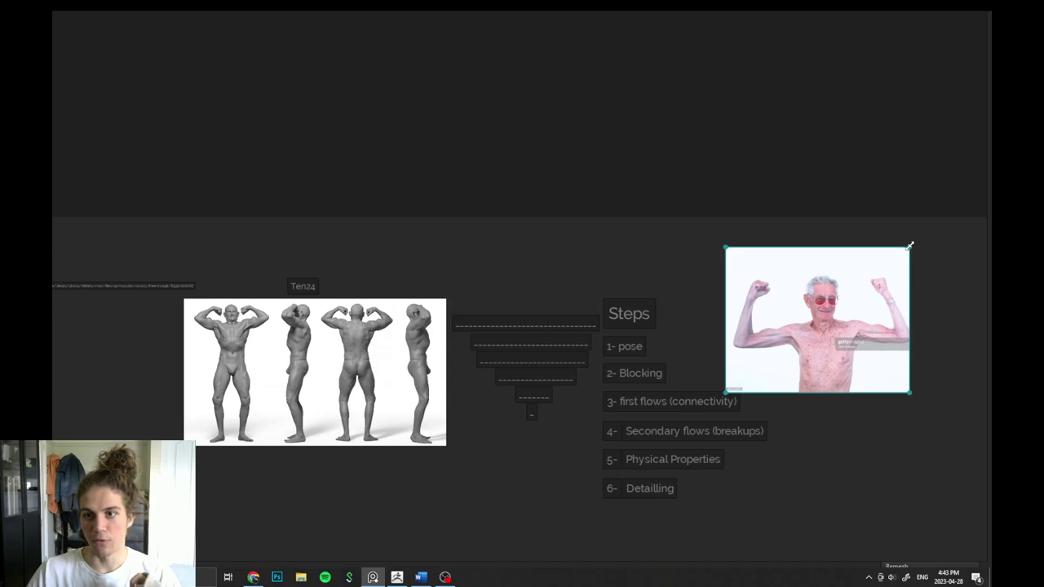
{"action": "left_click_drag", "start_coordinate": [910, 246], "coordinate": [849, 312]}
{"action": "left_click_drag", "start_coordinate": [783, 353], "coordinate": [825, 361]}
{"action": "scroll", "coordinate": [799, 469], "scroll_direction": "up", "scroll_amount": 5}
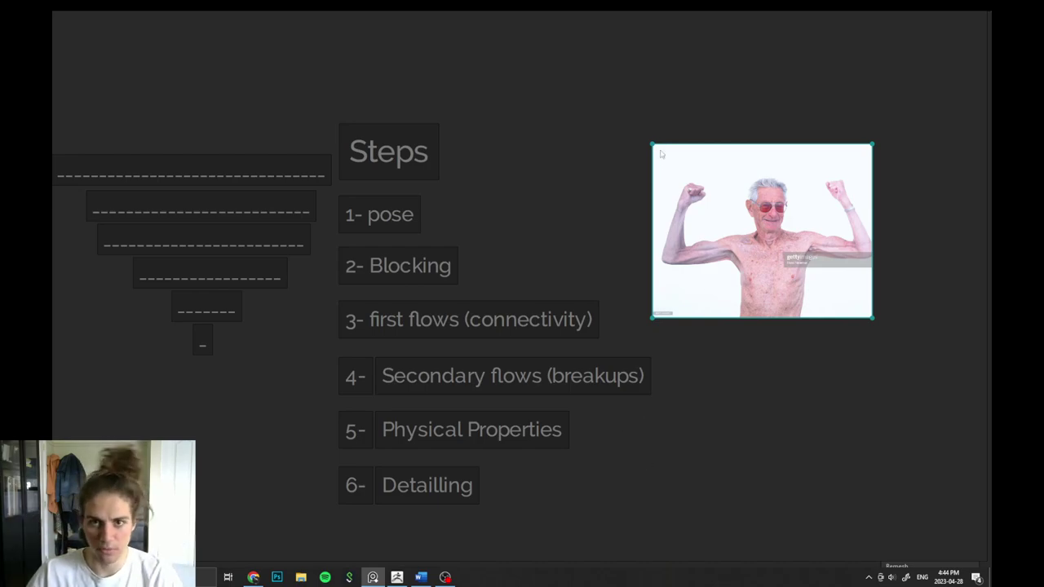
Enlarge the flexing man photo and position it just right of the Steps list without covering any entries.
{"action": "left_click_drag", "start_coordinate": [652, 145], "coordinate": [572, 101]}
{"action": "left_click_drag", "start_coordinate": [631, 190], "coordinate": [703, 202]}
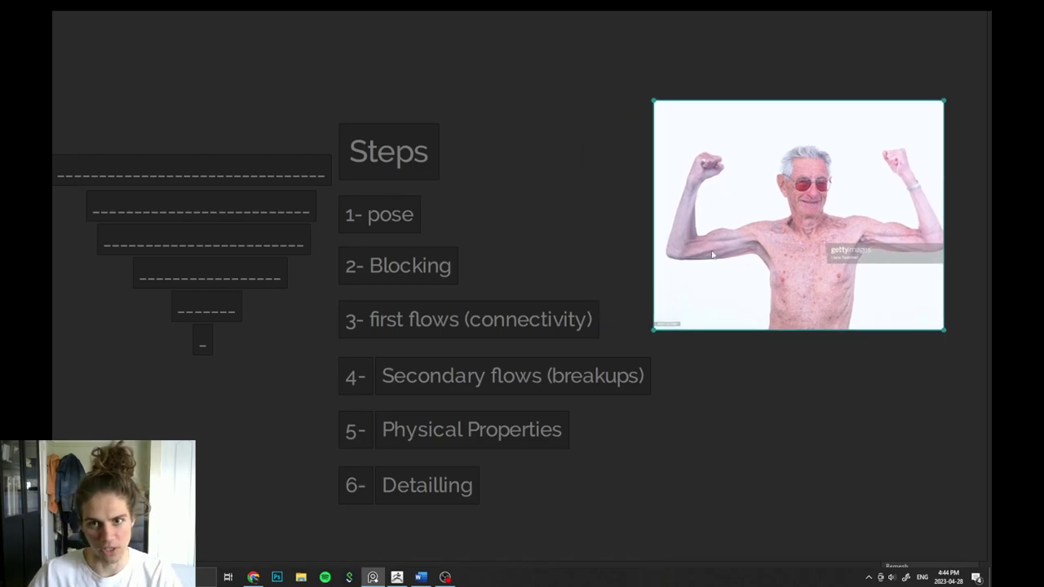
{"action": "left_click_drag", "start_coordinate": [717, 262], "coordinate": [718, 269]}
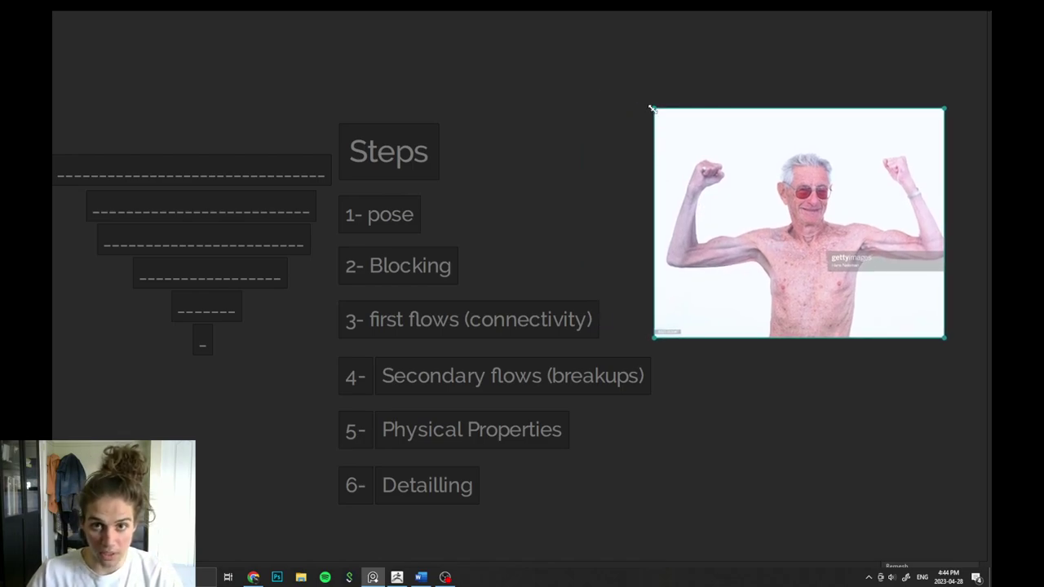
{"action": "left_click_drag", "start_coordinate": [652, 108], "coordinate": [609, 75]}
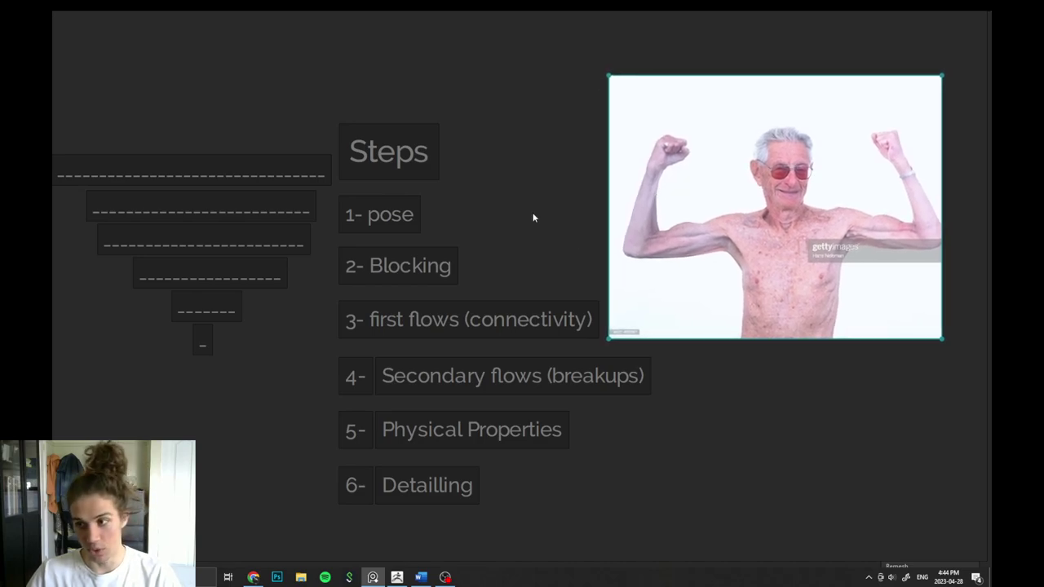
{"action": "left_click", "coordinate": [708, 372]}
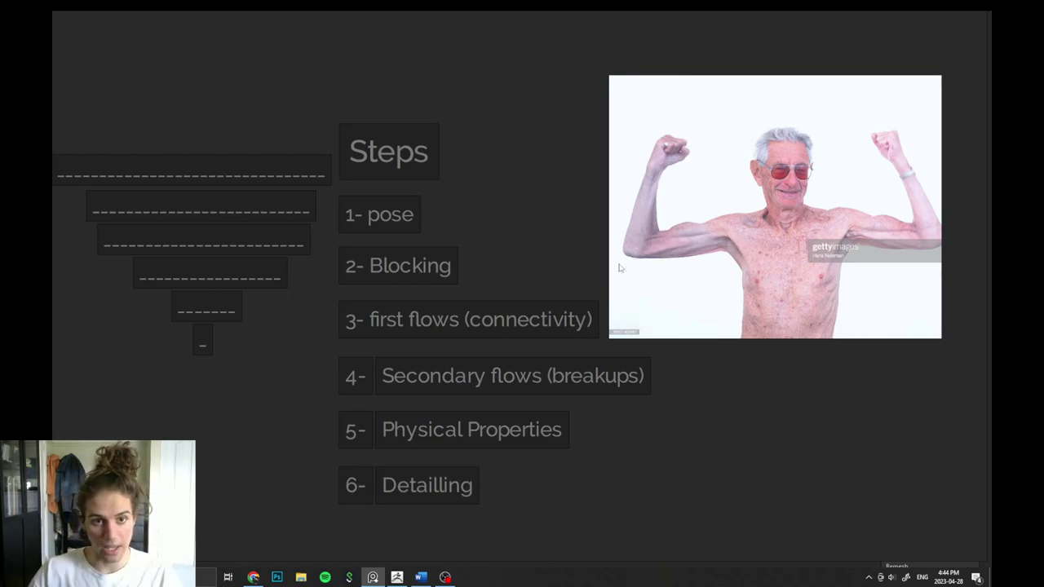
{"action": "left_click_drag", "start_coordinate": [675, 310], "coordinate": [681, 311]}
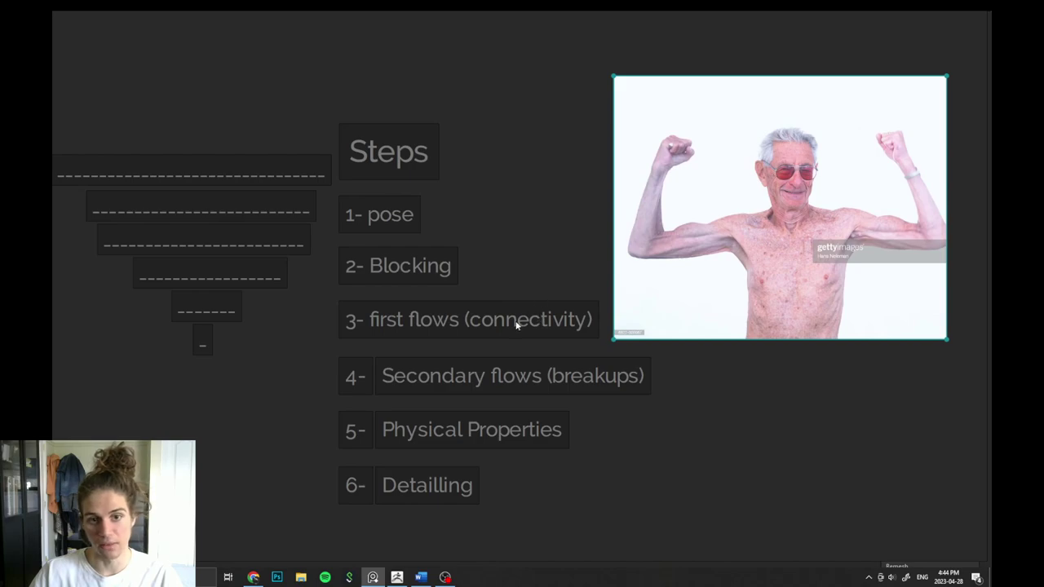
Review the first three workflow entries in the Steps list: pose, Blocking and first flows (connectivity).
{"action": "left_click", "coordinate": [518, 325]}
{"action": "left_click_drag", "start_coordinate": [538, 201], "coordinate": [390, 321]}
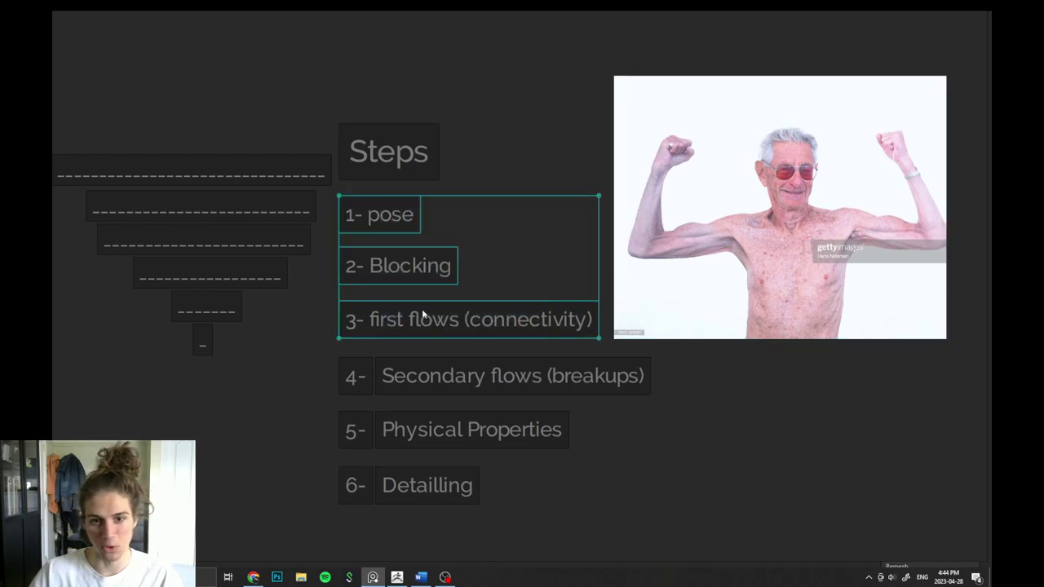
{"action": "left_click", "coordinate": [730, 411]}
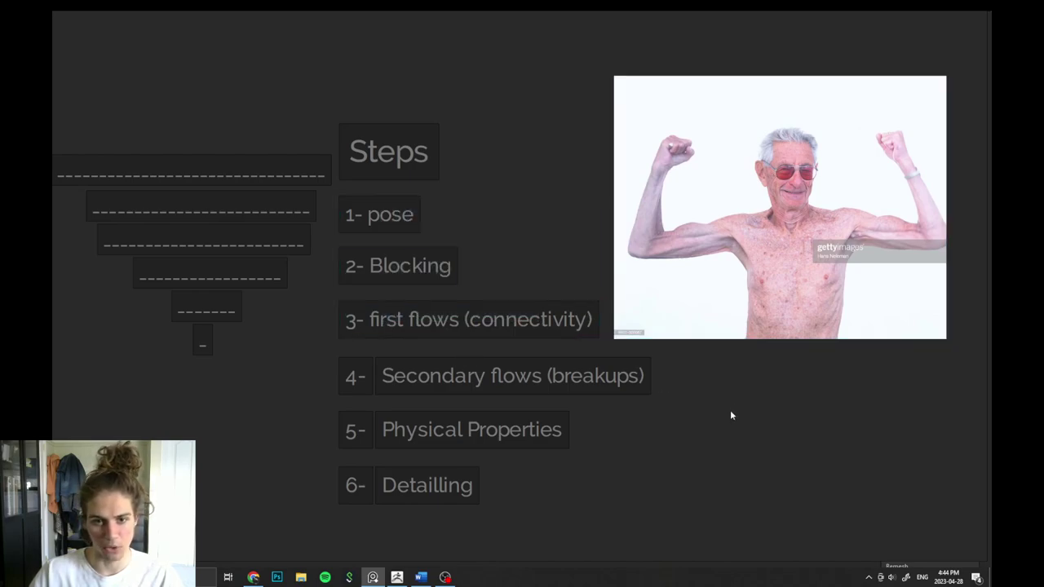
{"action": "middle_click_drag", "start_coordinate": [690, 403], "coordinate": [632, 429]}
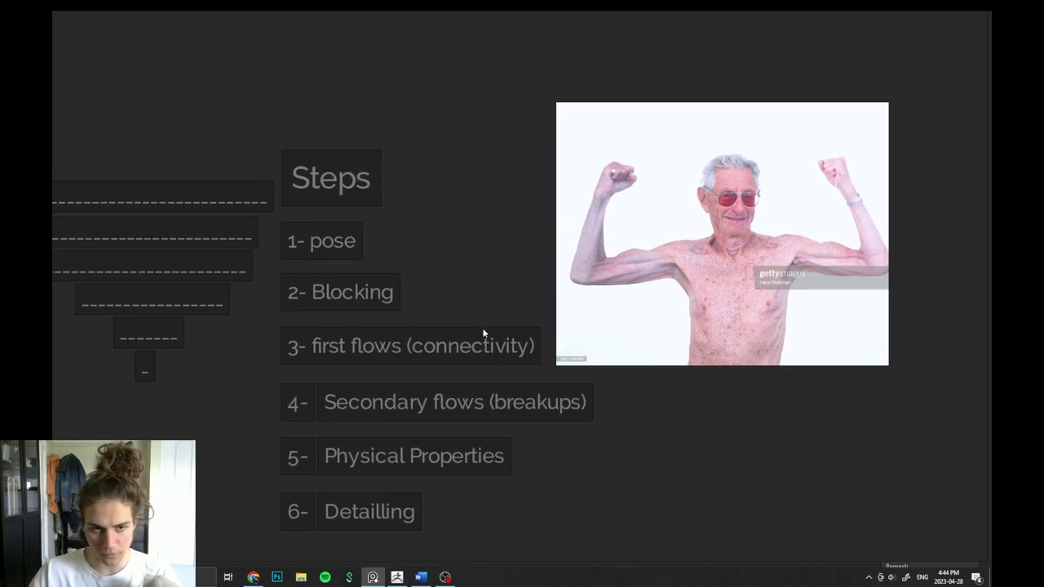
{"action": "left_click_drag", "start_coordinate": [479, 328], "coordinate": [475, 335]}
{"action": "left_click", "coordinate": [730, 406]}
Inspect the flexed arm and torso in the relocated photo up close, and go over the full Steps list beside it.
{"action": "scroll", "coordinate": [673, 264], "scroll_direction": "up", "scroll_amount": 4}
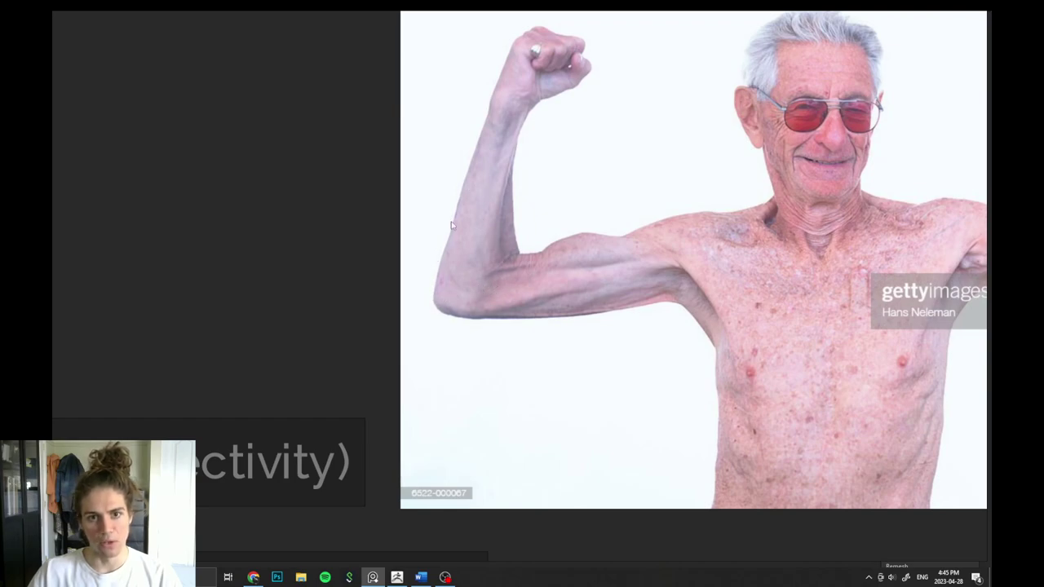
{"action": "scroll", "coordinate": [580, 274], "scroll_direction": "down", "scroll_amount": 1}
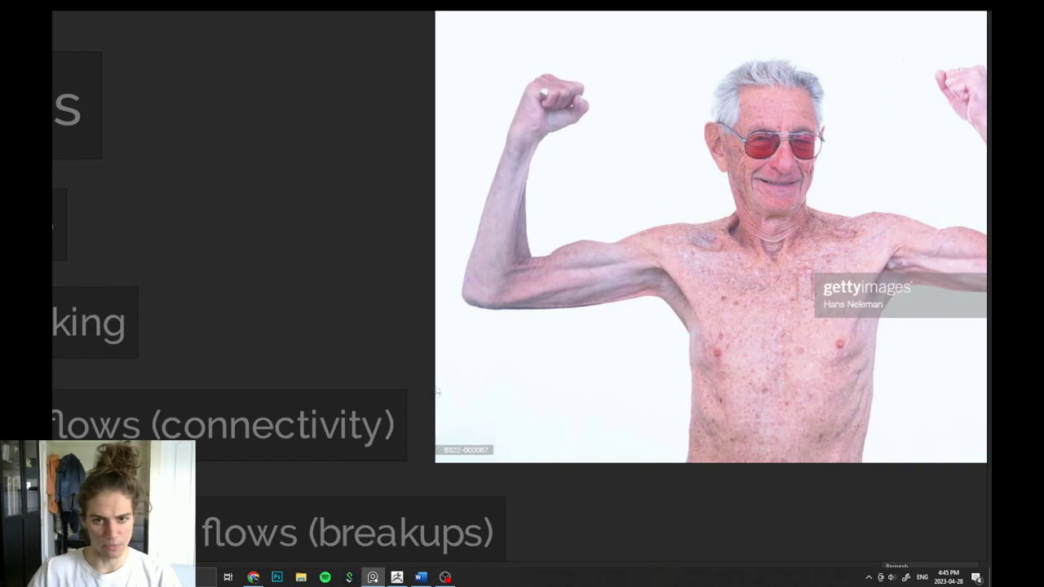
{"action": "middle_click_drag", "start_coordinate": [443, 413], "coordinate": [509, 371]}
{"action": "scroll", "coordinate": [509, 372], "scroll_direction": "down", "scroll_amount": 1}
{"action": "scroll", "coordinate": [467, 407], "scroll_direction": "down", "scroll_amount": 1}
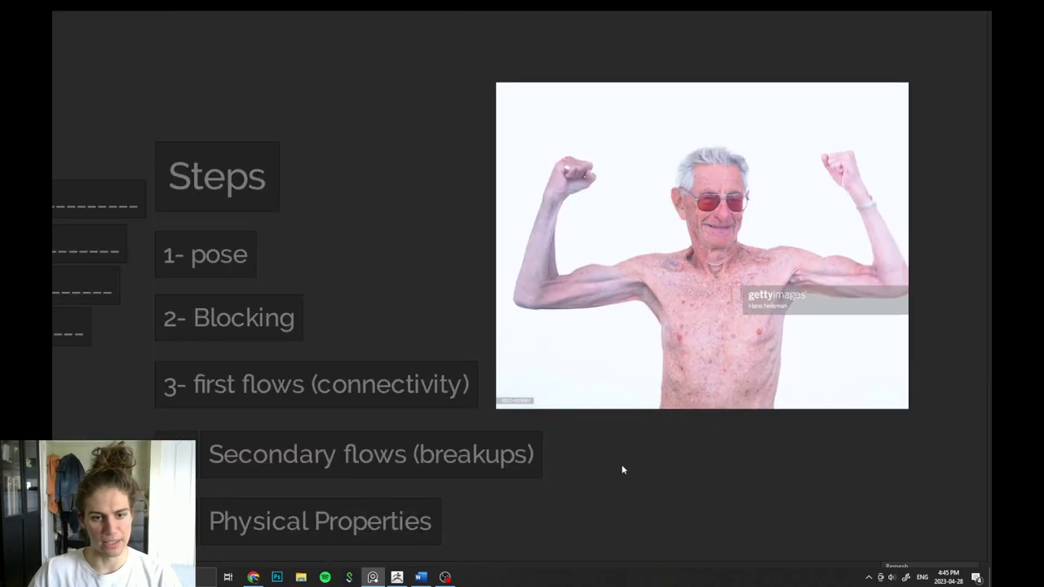
{"action": "scroll", "coordinate": [600, 448], "scroll_direction": "down", "scroll_amount": 1}
{"action": "middle_click_drag", "start_coordinate": [571, 472], "coordinate": [605, 360]}
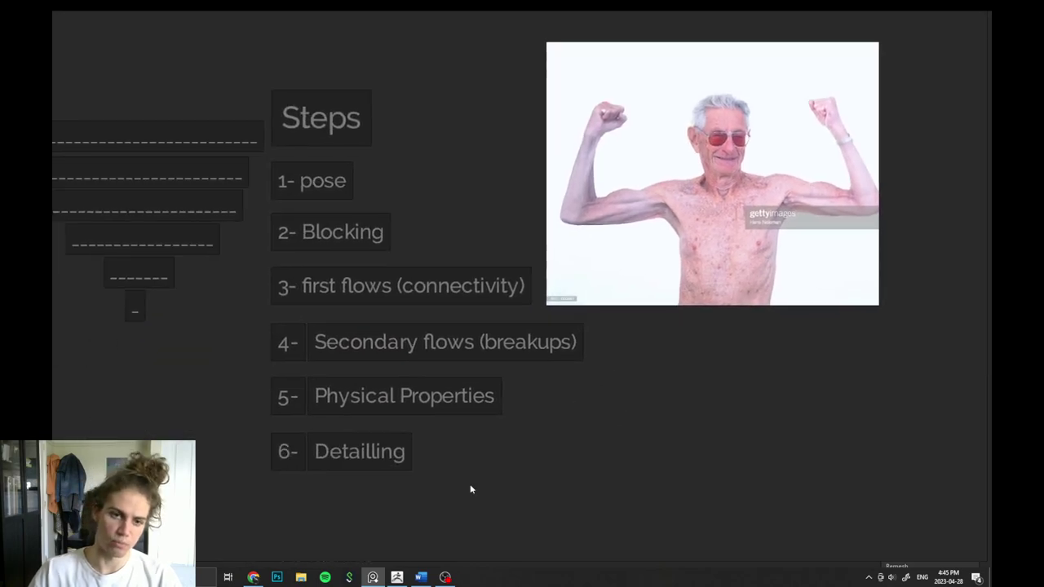
Examine the flexed arm in the elderly man's photo up close, from the elbow along the upper arm to the armpit.
{"action": "left_click_drag", "start_coordinate": [240, 328], "coordinate": [597, 360]}
{"action": "left_click", "coordinate": [598, 360]}
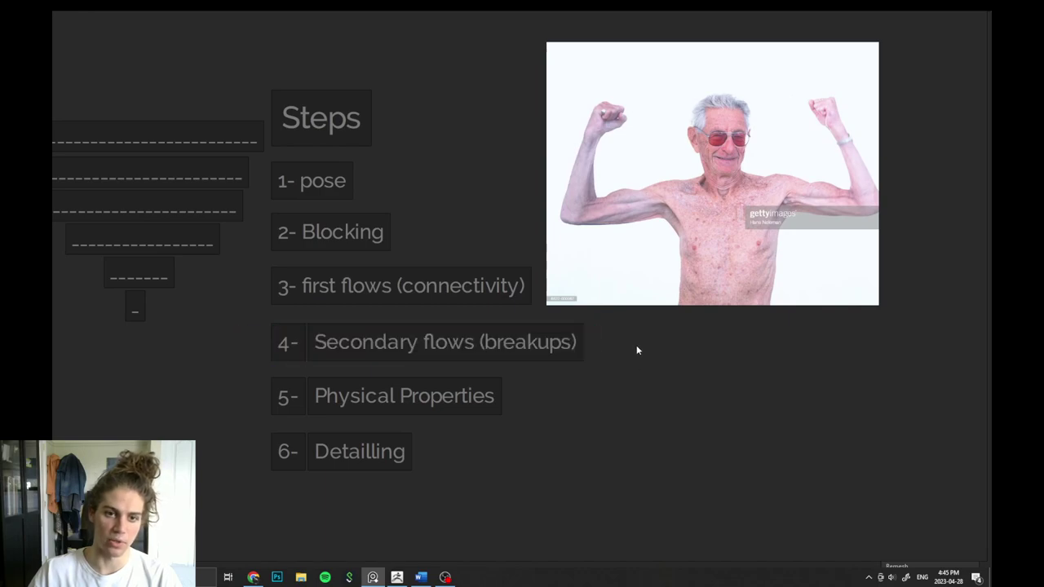
{"action": "middle_click_drag", "start_coordinate": [626, 359], "coordinate": [608, 382]}
{"action": "scroll", "coordinate": [608, 233], "scroll_direction": "up", "scroll_amount": 5}
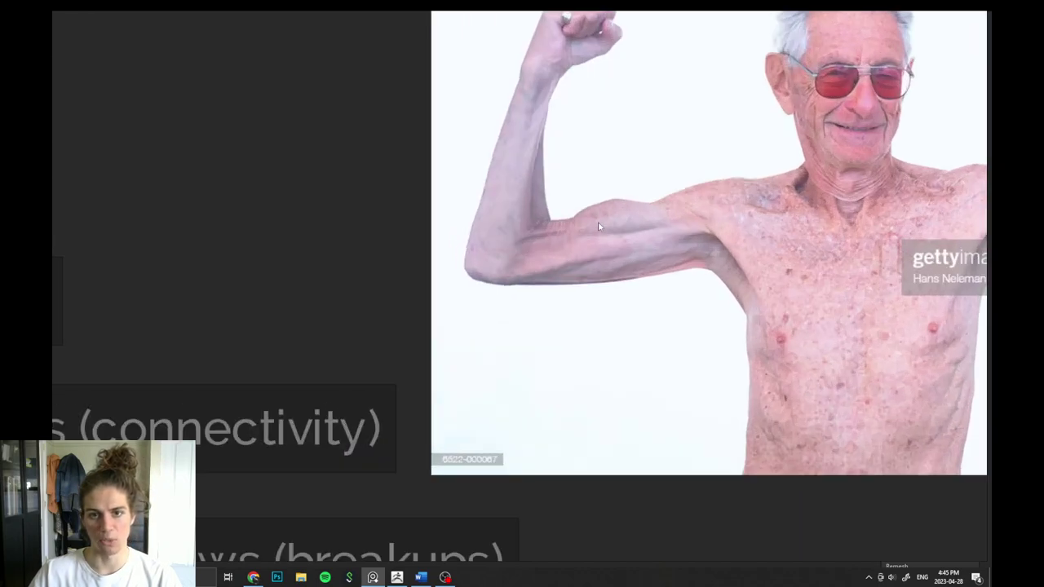
{"action": "scroll", "coordinate": [613, 247], "scroll_direction": "up", "scroll_amount": 1}
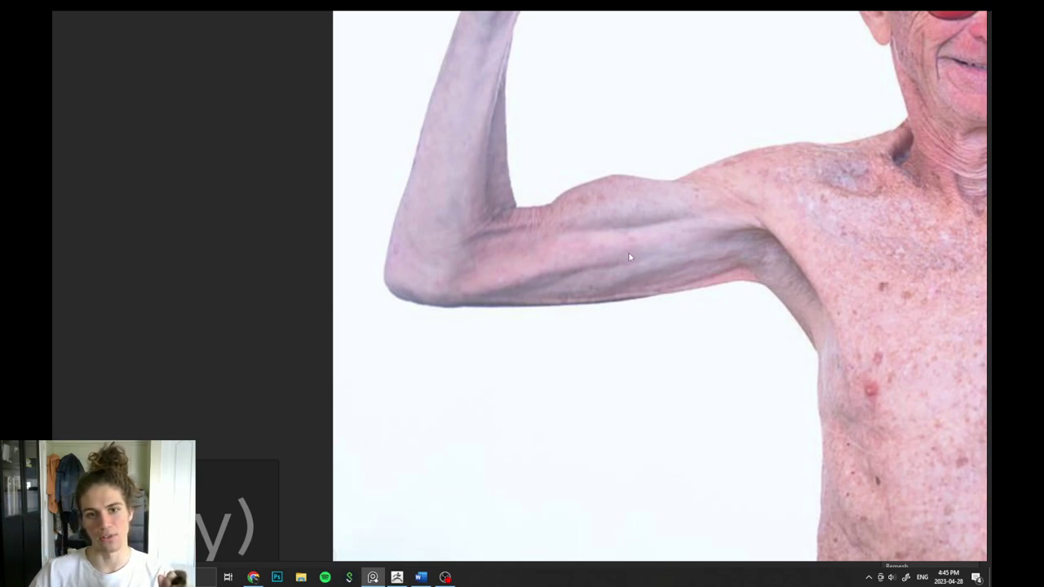
{"action": "scroll", "coordinate": [630, 253], "scroll_direction": "down", "scroll_amount": 2}
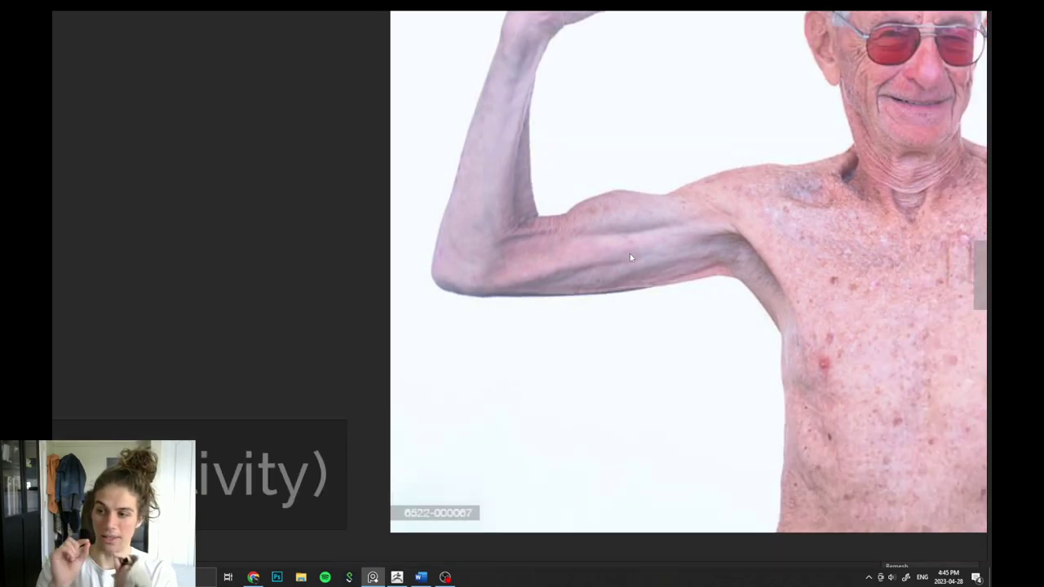
{"action": "scroll", "coordinate": [618, 237], "scroll_direction": "down", "scroll_amount": 1}
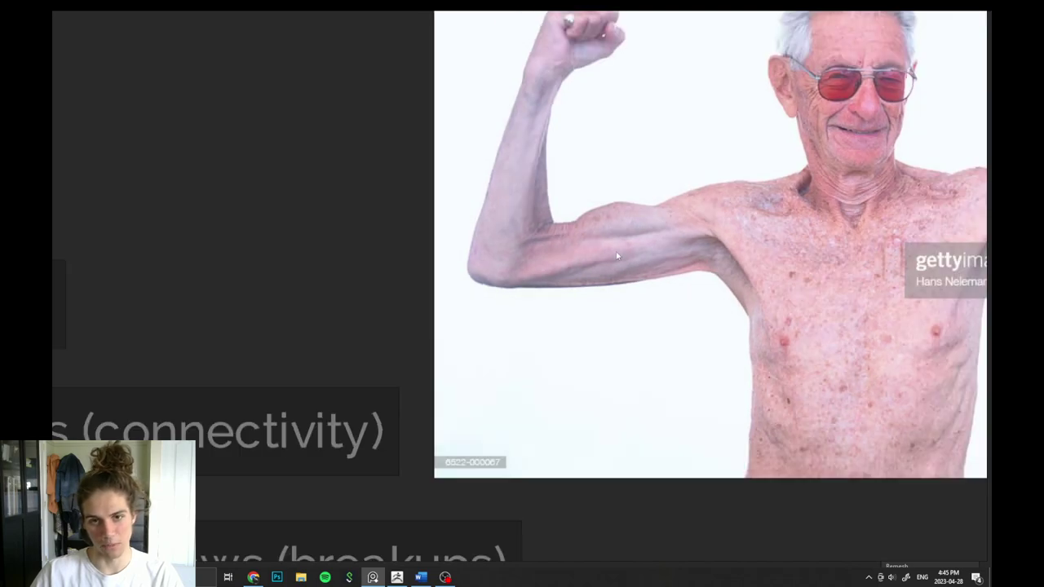
{"action": "scroll", "coordinate": [563, 326], "scroll_direction": "down", "scroll_amount": 1}
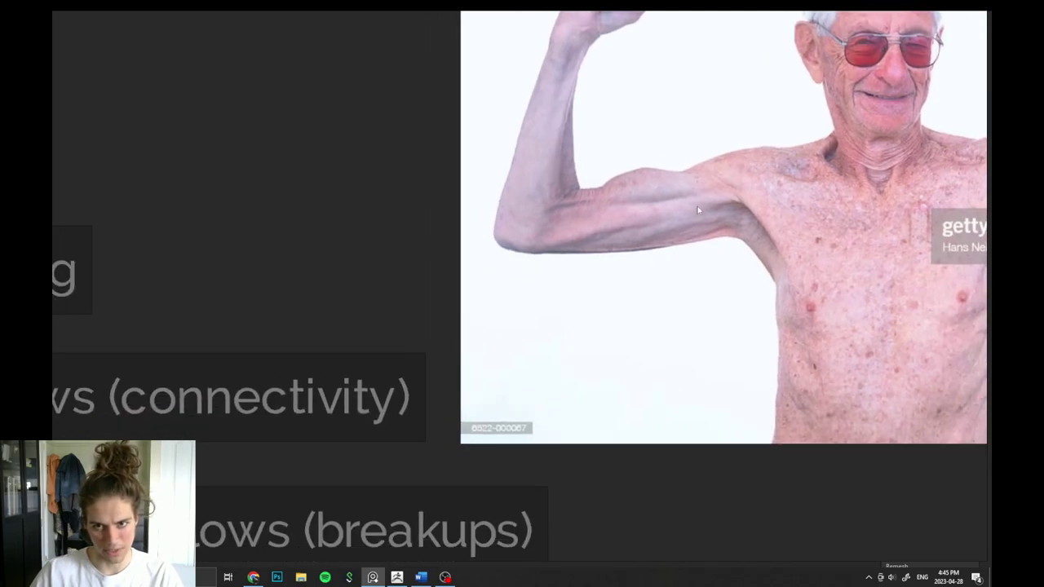
{"action": "scroll", "coordinate": [715, 209], "scroll_direction": "up", "scroll_amount": 1}
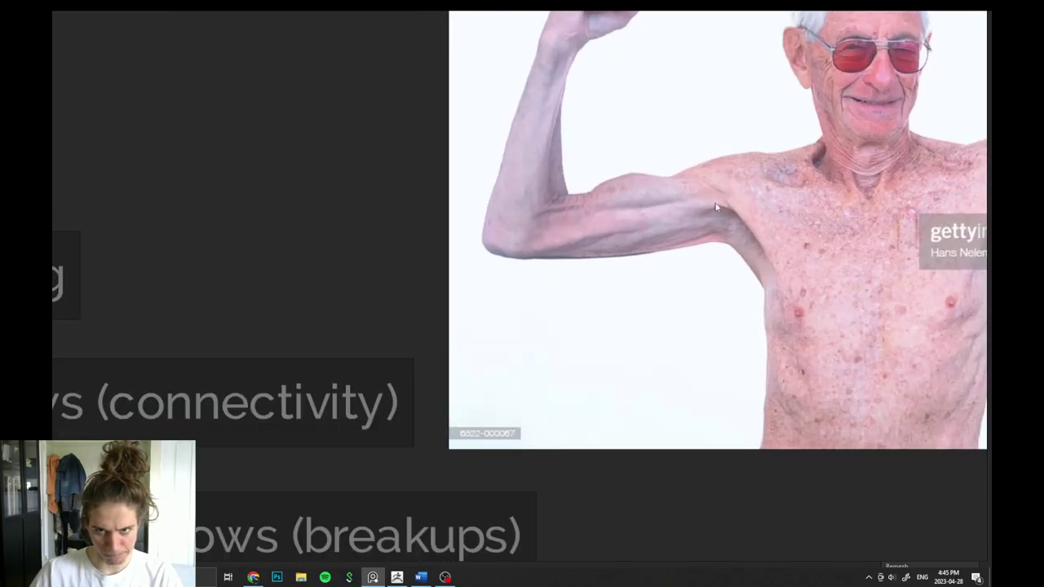
Go over the Steps list again, singling out the Physical Properties entry beside the photo.
{"action": "scroll", "coordinate": [737, 210], "scroll_direction": "down", "scroll_amount": 1}
{"action": "scroll", "coordinate": [738, 207], "scroll_direction": "down", "scroll_amount": 1}
{"action": "middle_click_drag", "start_coordinate": [592, 364], "coordinate": [647, 323]}
{"action": "left_click_drag", "start_coordinate": [737, 366], "coordinate": [344, 358]}
{"action": "left_click", "coordinate": [626, 491]}
{"action": "scroll", "coordinate": [603, 483], "scroll_direction": "down", "scroll_amount": 1}
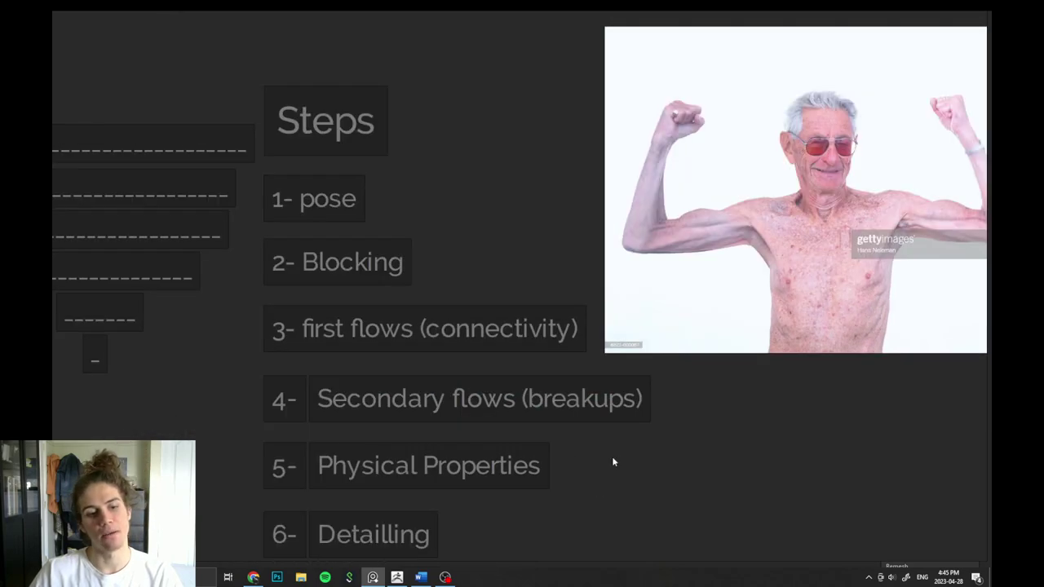
{"action": "left_click", "coordinate": [379, 464]}
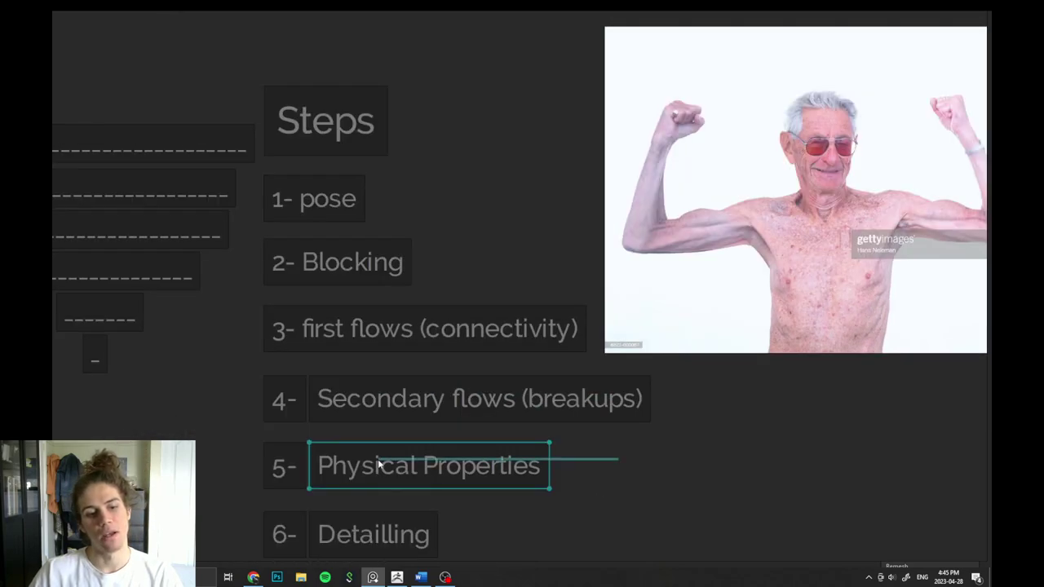
{"action": "left_click", "coordinate": [713, 436]}
{"action": "scroll", "coordinate": [671, 430], "scroll_direction": "up", "scroll_amount": 1}
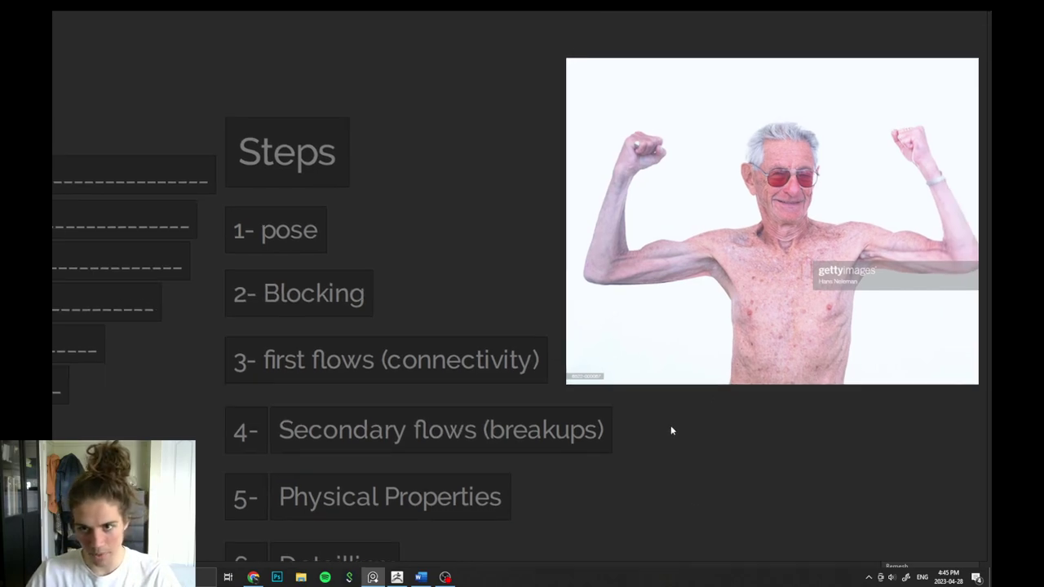
Study how the flexed arm's forms connect to the shoulder and torso, and compare them with the workflow entries.
{"action": "scroll", "coordinate": [653, 274], "scroll_direction": "up", "scroll_amount": 2}
{"action": "scroll", "coordinate": [725, 303], "scroll_direction": "up", "scroll_amount": 1}
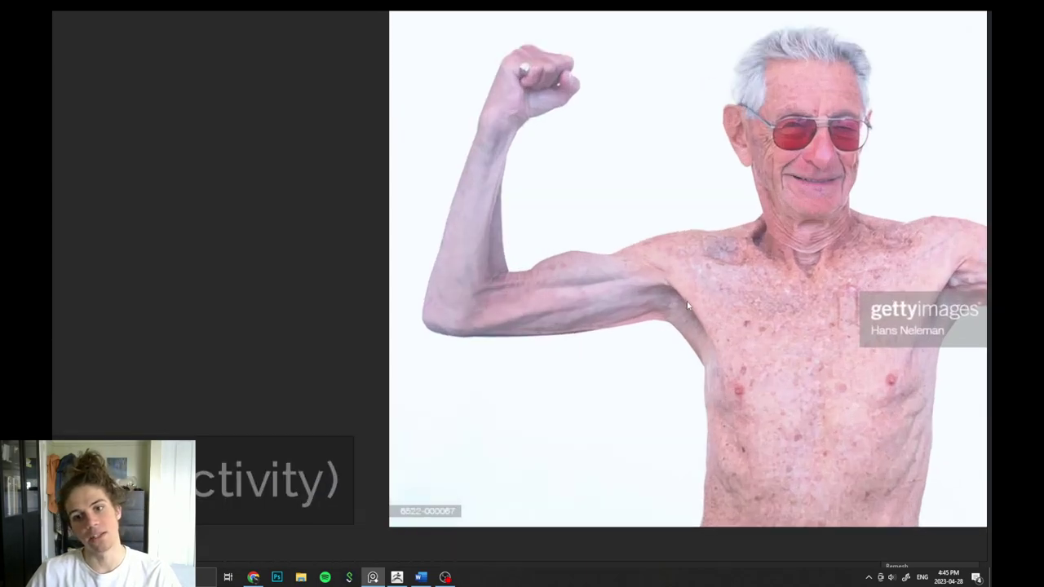
{"action": "scroll", "coordinate": [688, 305], "scroll_direction": "up", "scroll_amount": 1}
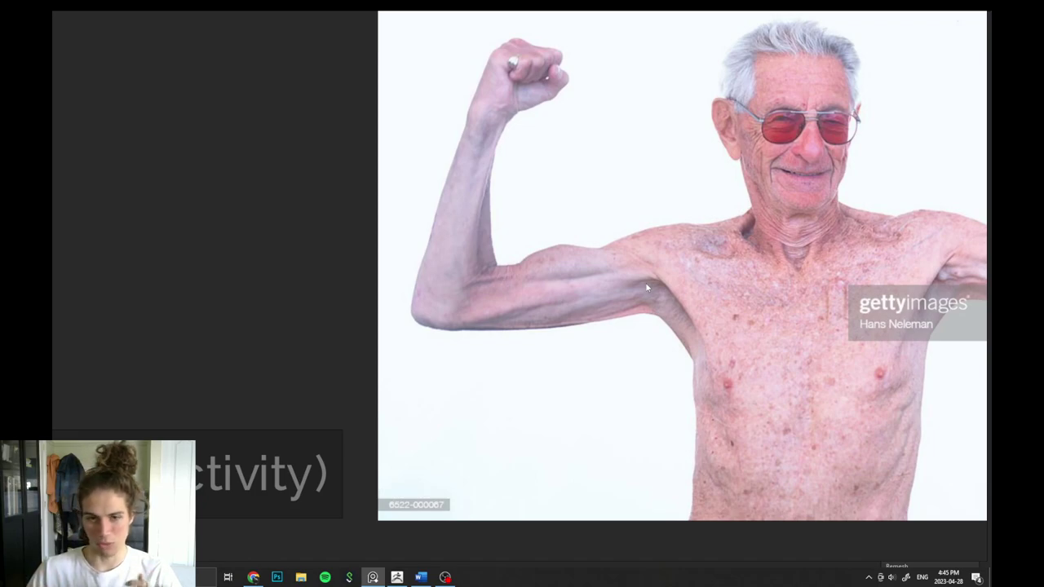
{"action": "scroll", "coordinate": [677, 314], "scroll_direction": "up", "scroll_amount": 1}
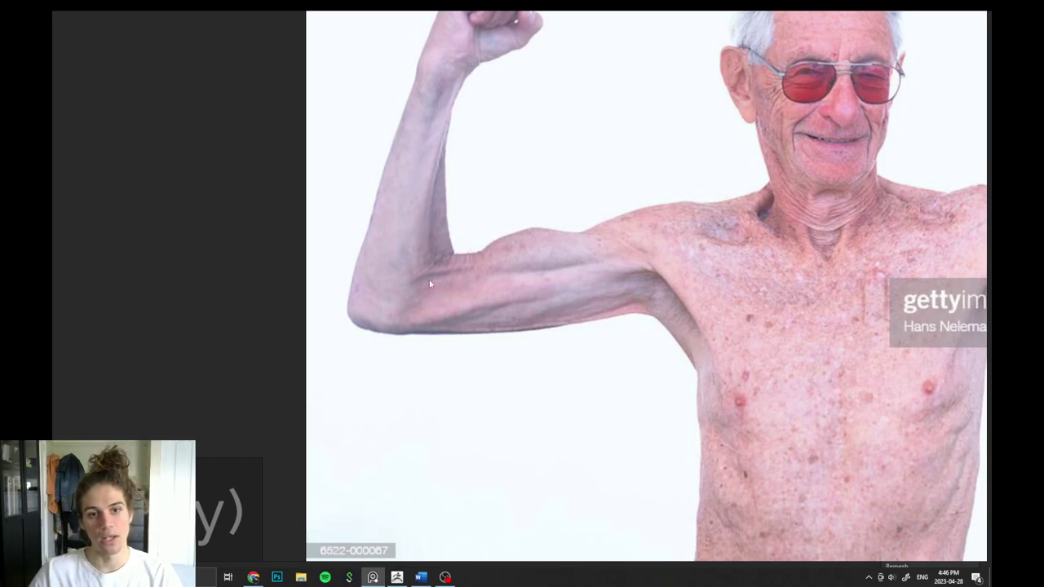
{"action": "scroll", "coordinate": [413, 285], "scroll_direction": "down", "scroll_amount": 4}
{"action": "middle_click_drag", "start_coordinate": [403, 529], "coordinate": [635, 445]}
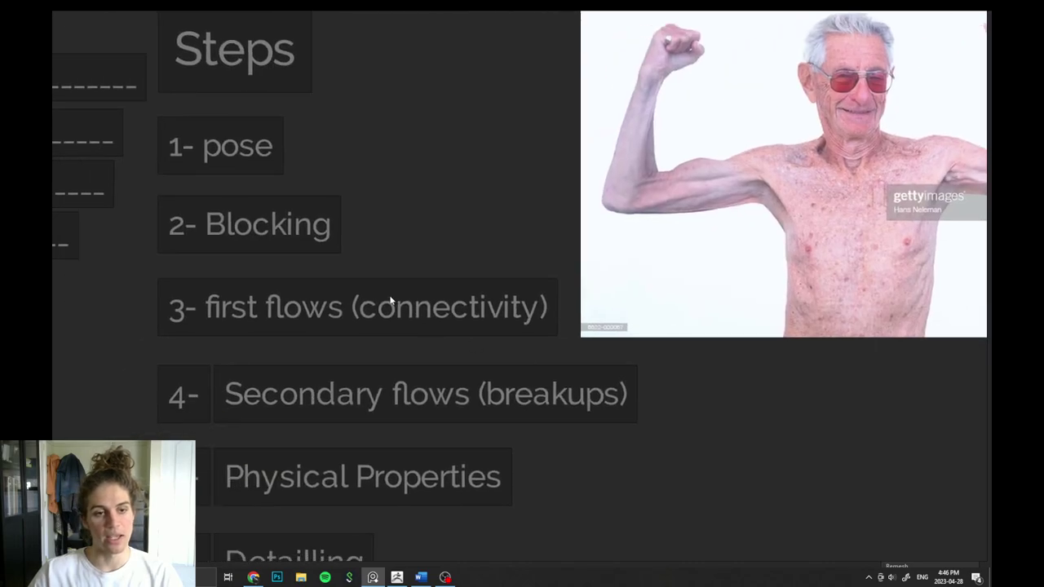
{"action": "left_click_drag", "start_coordinate": [531, 235], "coordinate": [473, 385]}
{"action": "left_click", "coordinate": [709, 438]}
{"action": "scroll", "coordinate": [620, 430], "scroll_direction": "down", "scroll_amount": 1}
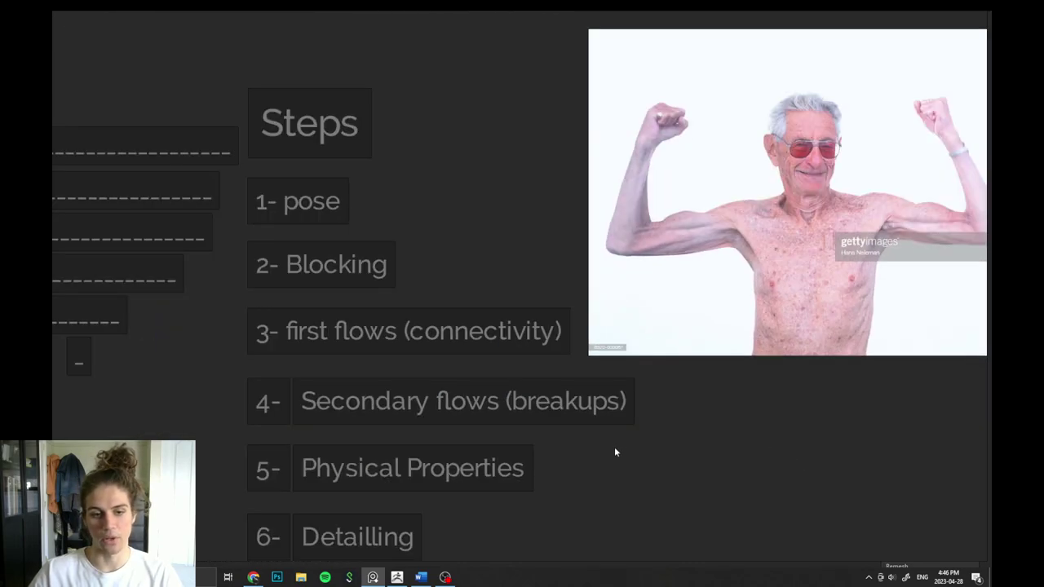
{"action": "left_click_drag", "start_coordinate": [615, 452], "coordinate": [208, 484]}
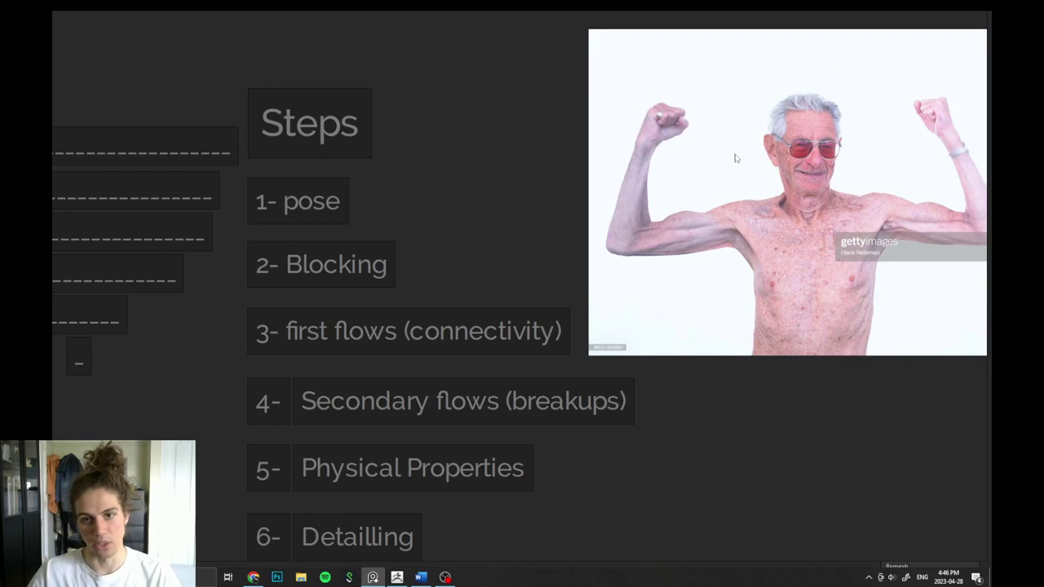
Inspect the skin folds at the inner elbow up close, and review the last entries of the Steps list.
{"action": "scroll", "coordinate": [652, 216], "scroll_direction": "up", "scroll_amount": 5}
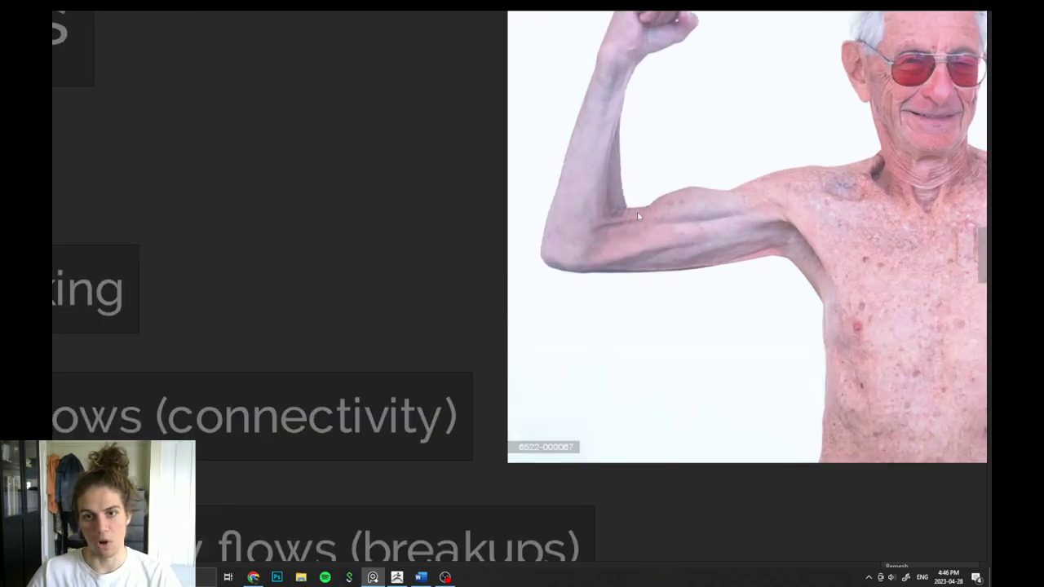
{"action": "scroll", "coordinate": [620, 225], "scroll_direction": "up", "scroll_amount": 6}
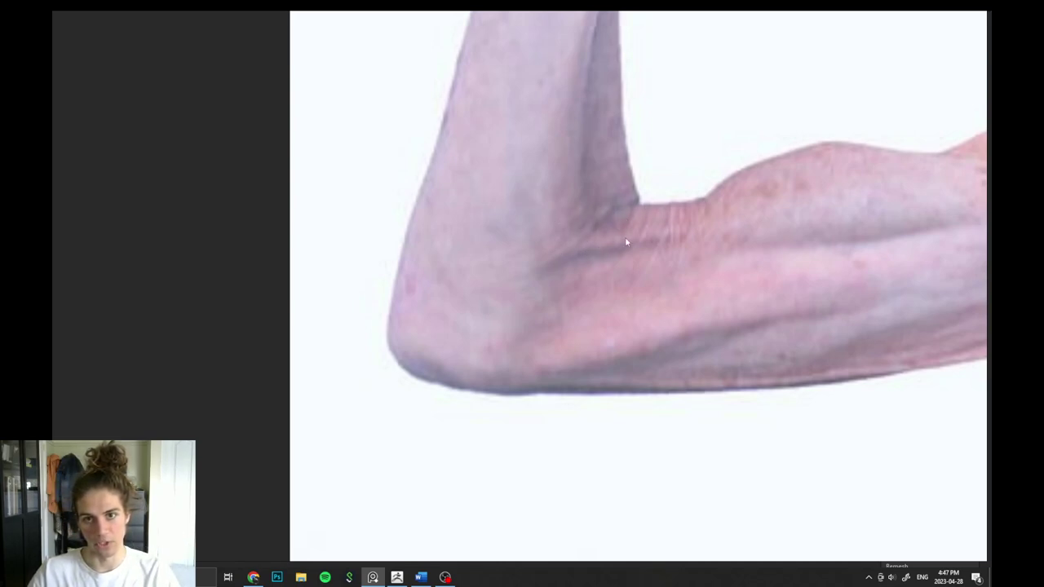
{"action": "scroll", "coordinate": [642, 220], "scroll_direction": "down", "scroll_amount": 6}
{"action": "scroll", "coordinate": [644, 226], "scroll_direction": "down", "scroll_amount": 2}
{"action": "scroll", "coordinate": [645, 412], "scroll_direction": "down", "scroll_amount": 2}
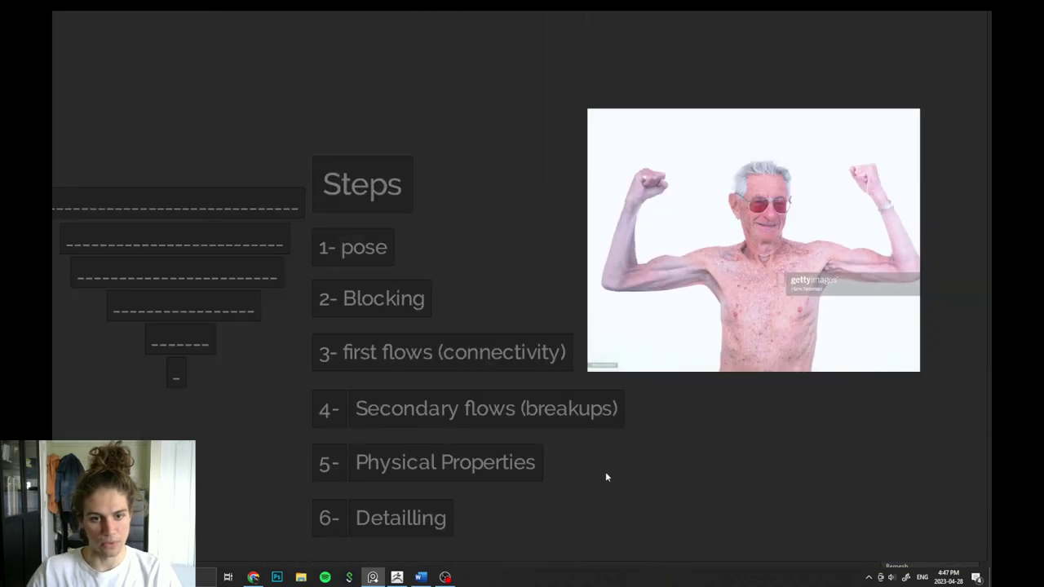
{"action": "middle_click_drag", "start_coordinate": [593, 457], "coordinate": [588, 429]}
{"action": "left_click", "coordinate": [514, 439]}
{"action": "left_click_drag", "start_coordinate": [467, 483], "coordinate": [283, 516]}
{"action": "left_click", "coordinate": [577, 479]}
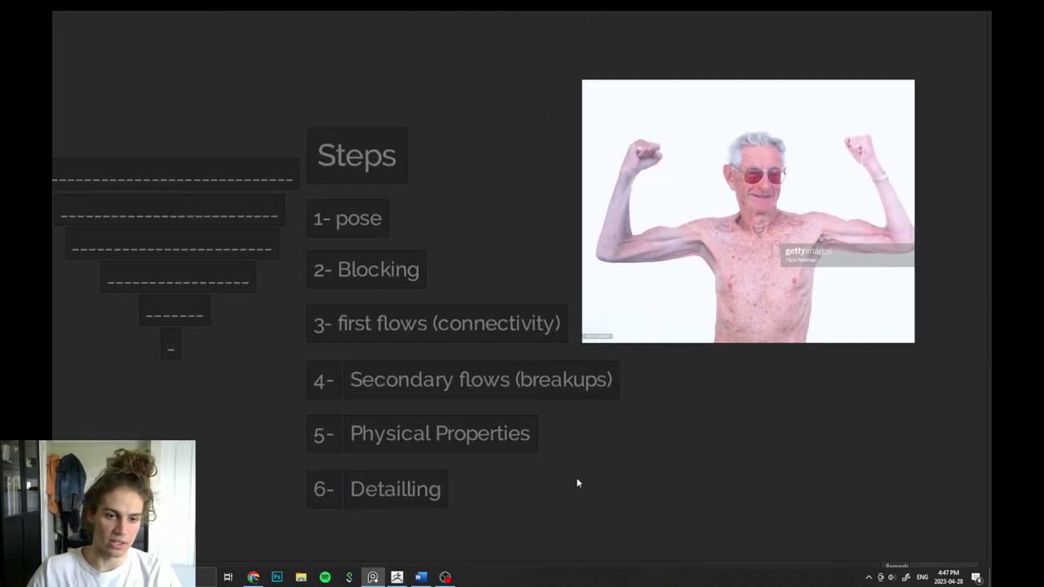
Examine the armpit, underside of the upper arm and chest in the elderly man's photo at close range.
{"action": "scroll", "coordinate": [703, 249], "scroll_direction": "up", "scroll_amount": 5}
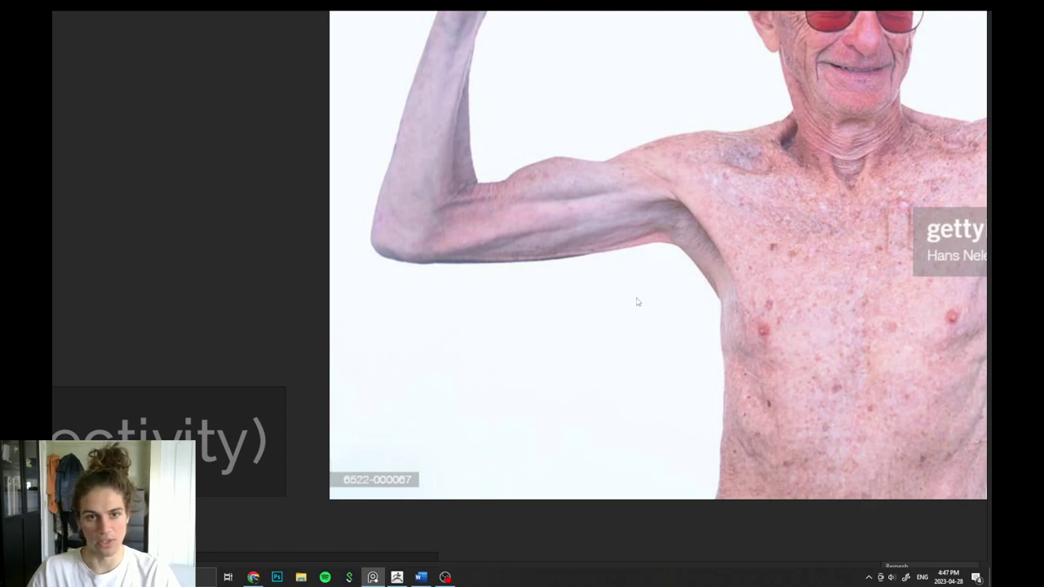
{"action": "scroll", "coordinate": [638, 302], "scroll_direction": "down", "scroll_amount": 6}
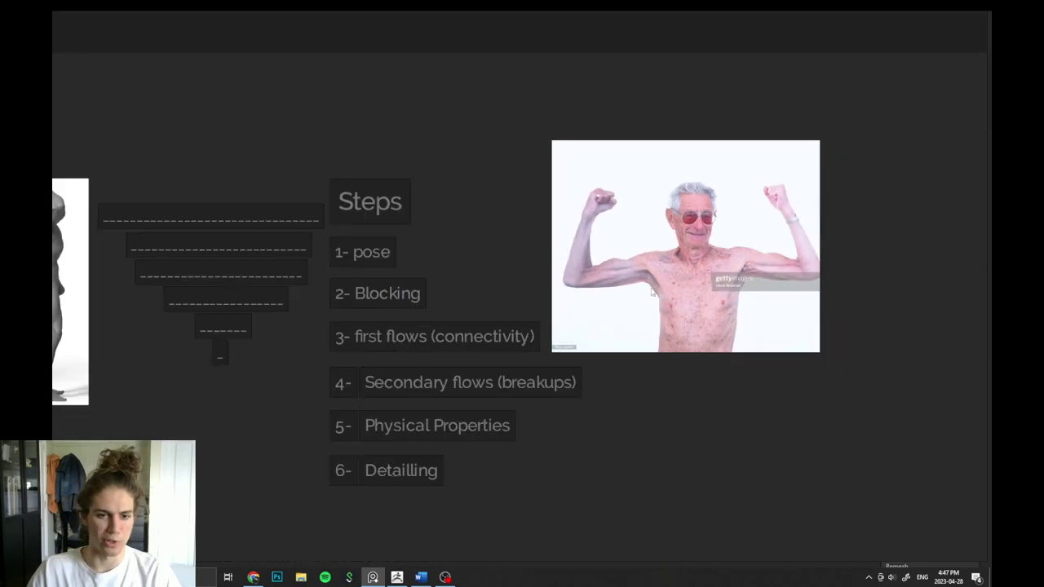
{"action": "scroll", "coordinate": [651, 292], "scroll_direction": "up", "scroll_amount": 5}
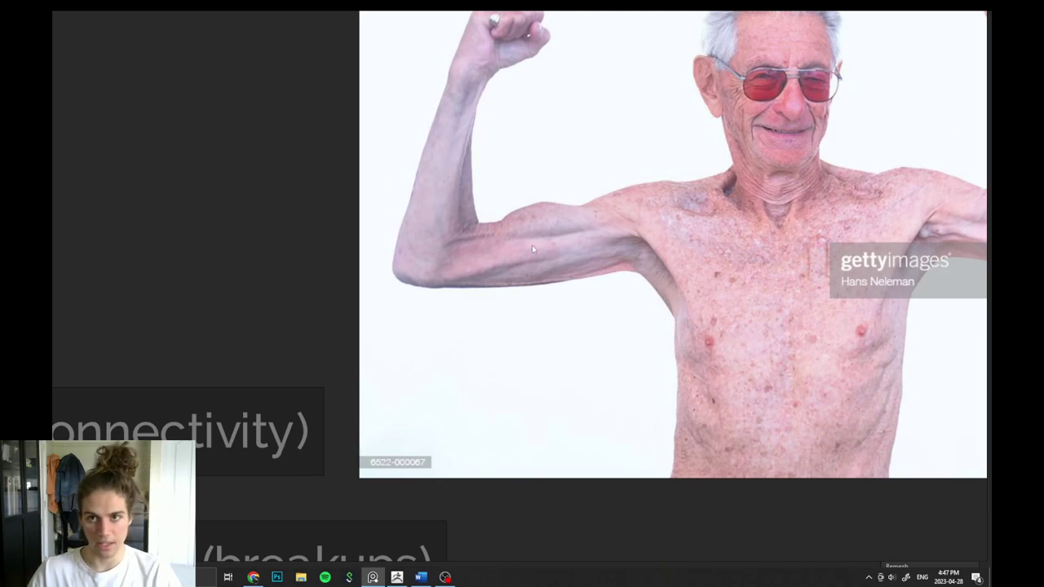
{"action": "scroll", "coordinate": [531, 246], "scroll_direction": "up", "scroll_amount": 2}
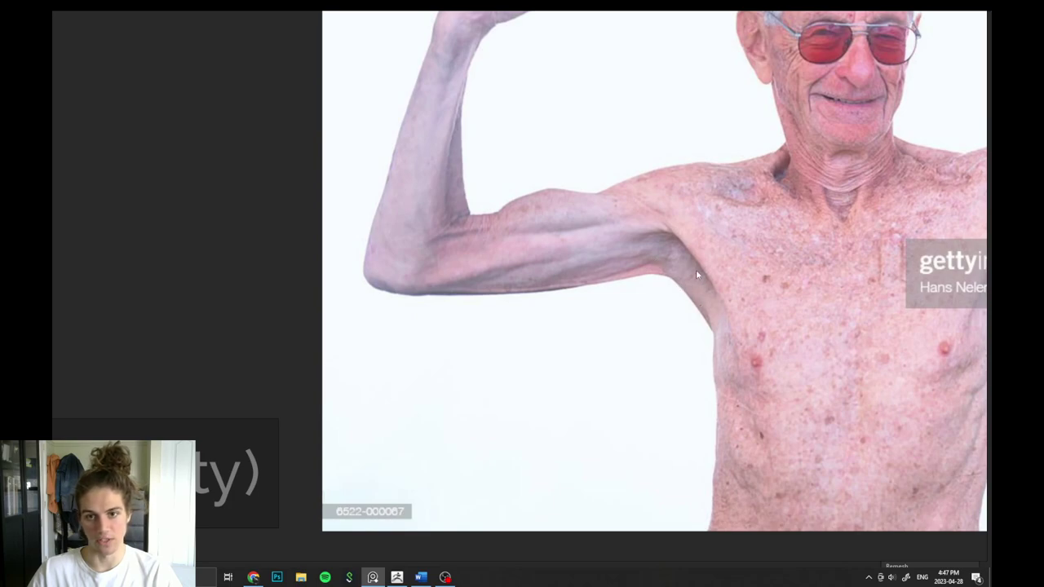
{"action": "scroll", "coordinate": [623, 276], "scroll_direction": "up", "scroll_amount": 2}
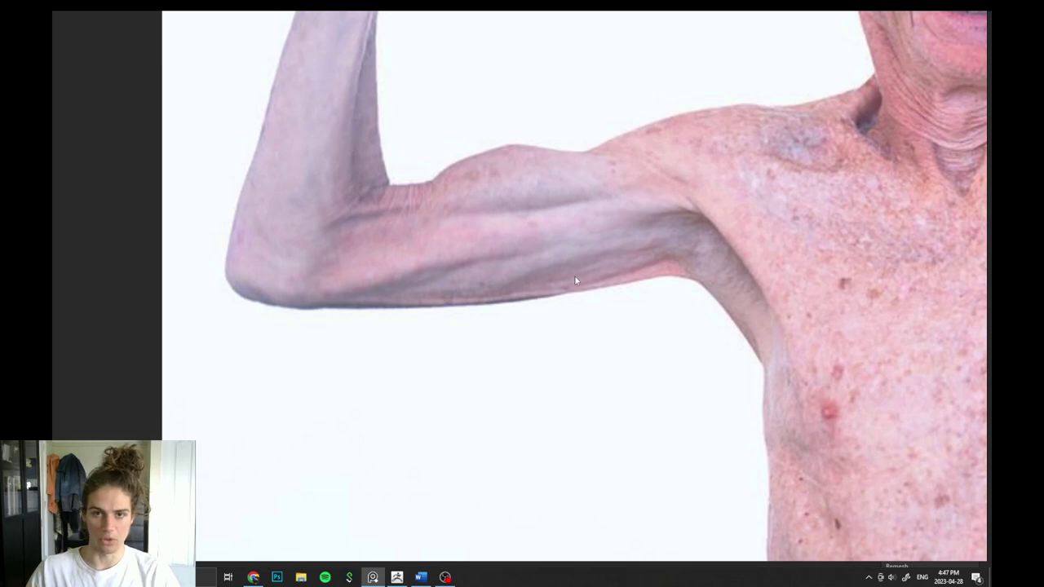
{"action": "scroll", "coordinate": [597, 262], "scroll_direction": "down", "scroll_amount": 7}
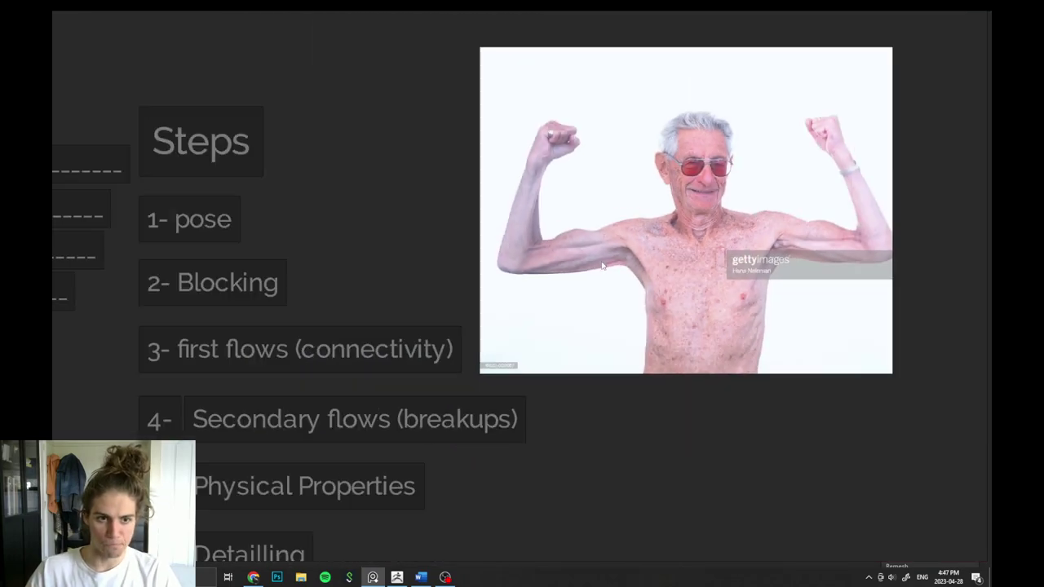
Review the complete Steps list together with the inverted pyramid of dashed lines and the Ten24 body references.
{"action": "middle_click_drag", "start_coordinate": [512, 495], "coordinate": [589, 494]}
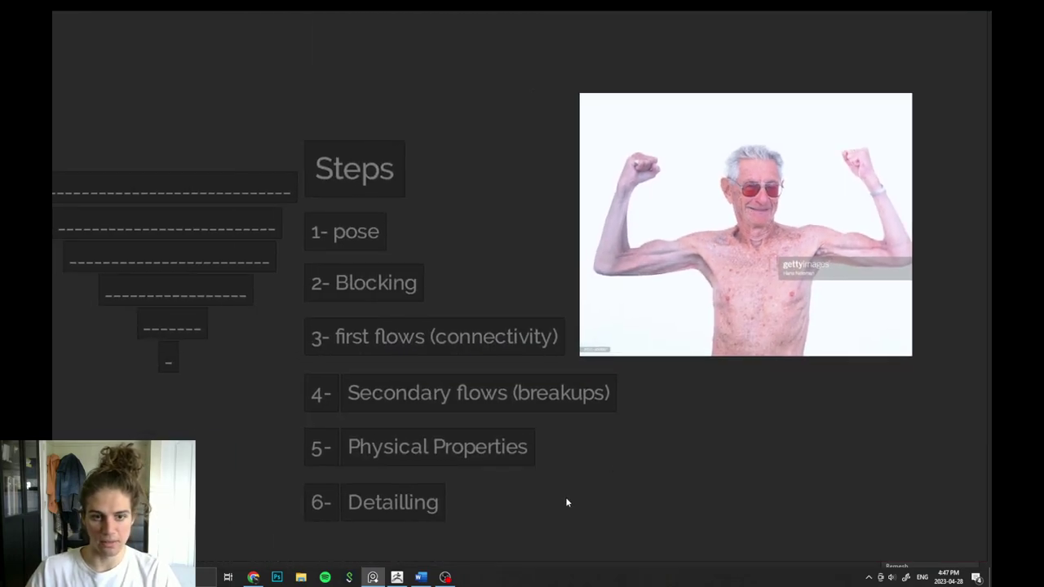
{"action": "left_click_drag", "start_coordinate": [510, 543], "coordinate": [325, 235]}
{"action": "left_click", "coordinate": [222, 390]}
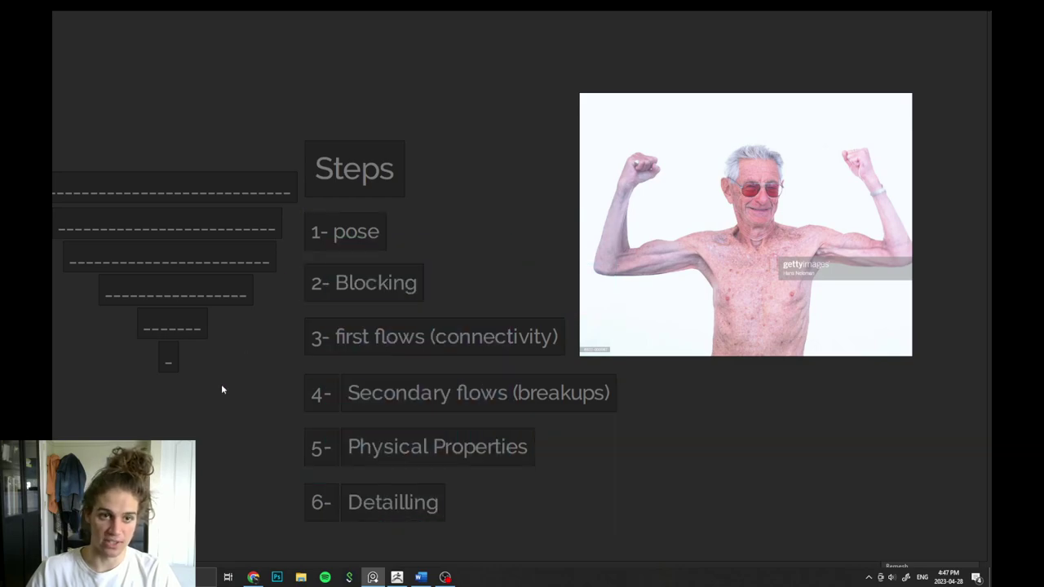
{"action": "middle_click_drag", "start_coordinate": [245, 392], "coordinate": [432, 405]}
{"action": "left_click_drag", "start_coordinate": [436, 416], "coordinate": [301, 146]}
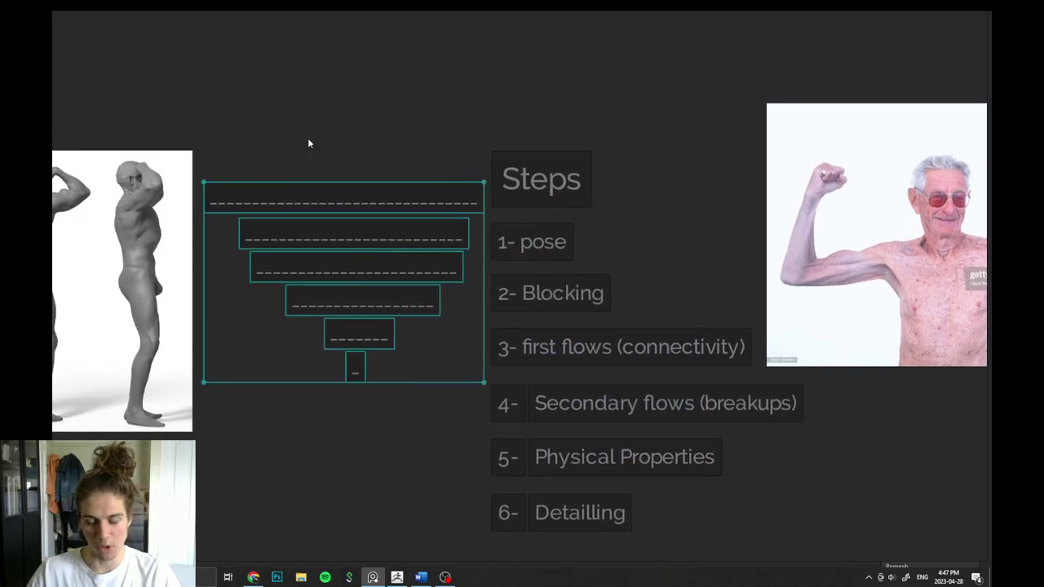
{"action": "left_click", "coordinate": [323, 162]}
{"action": "scroll", "coordinate": [792, 243], "scroll_direction": "down", "scroll_amount": 2}
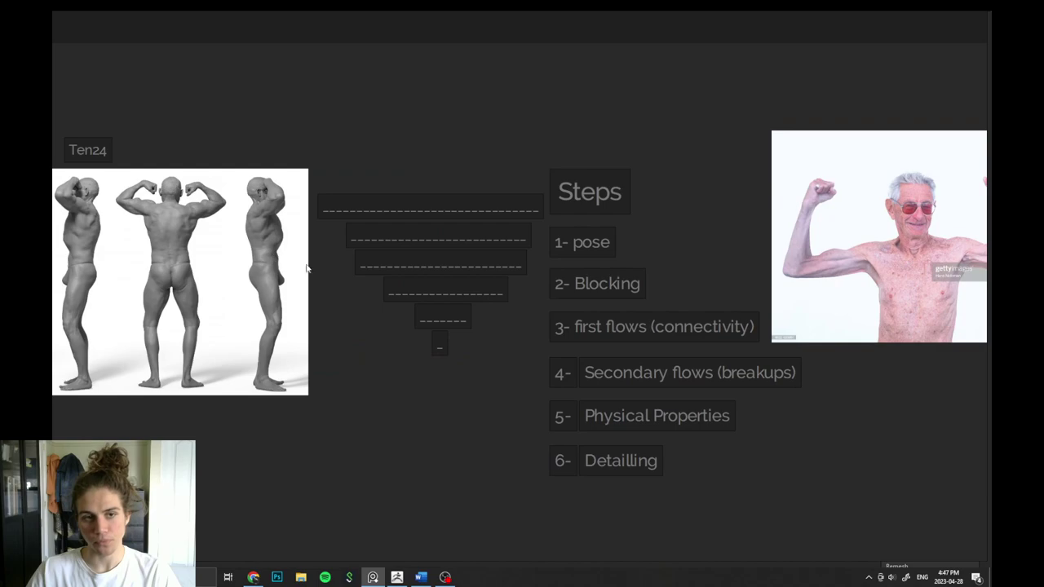
{"action": "middle_click_drag", "start_coordinate": [306, 268], "coordinate": [320, 282]}
{"action": "scroll", "coordinate": [520, 312], "scroll_direction": "down", "scroll_amount": 2}
{"action": "middle_click_drag", "start_coordinate": [478, 390], "coordinate": [489, 403]}
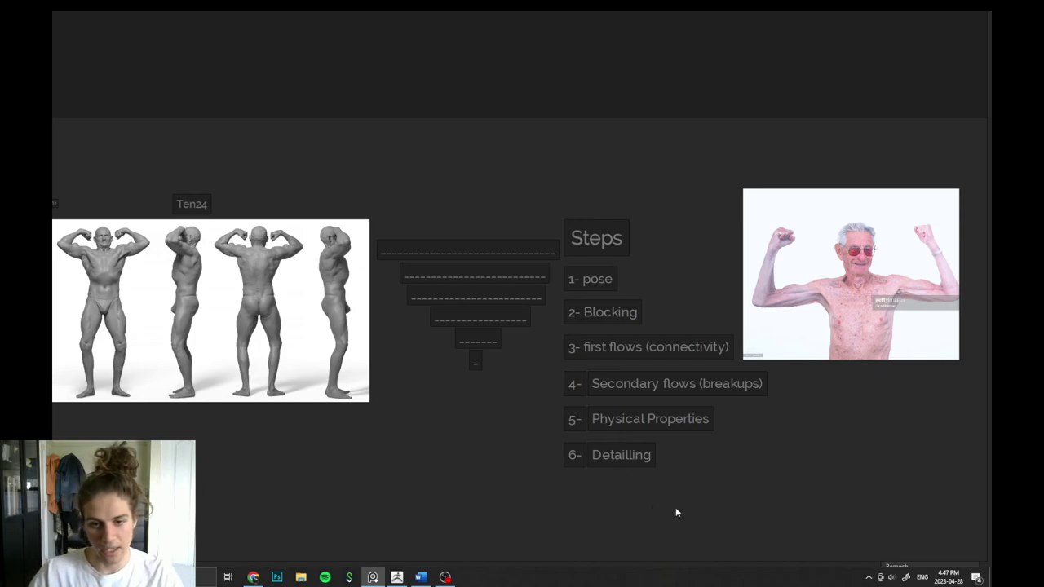
Move the flexing elderly man photo up and closer to the Steps heading, keeping the list entries uncovered.
{"action": "left_click_drag", "start_coordinate": [679, 504], "coordinate": [598, 293]}
{"action": "left_click", "coordinate": [520, 395]}
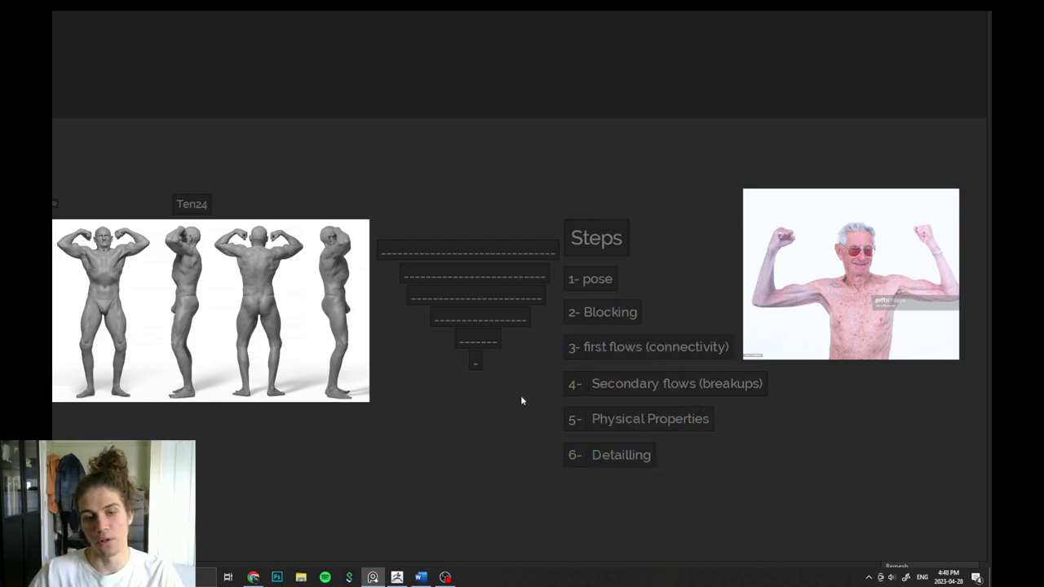
{"action": "left_click_drag", "start_coordinate": [814, 304], "coordinate": [727, 250]}
Single out the widest rows of the dashed inverted pyramid one after another to examine its upper levels.
{"action": "left_click", "coordinate": [486, 244]}
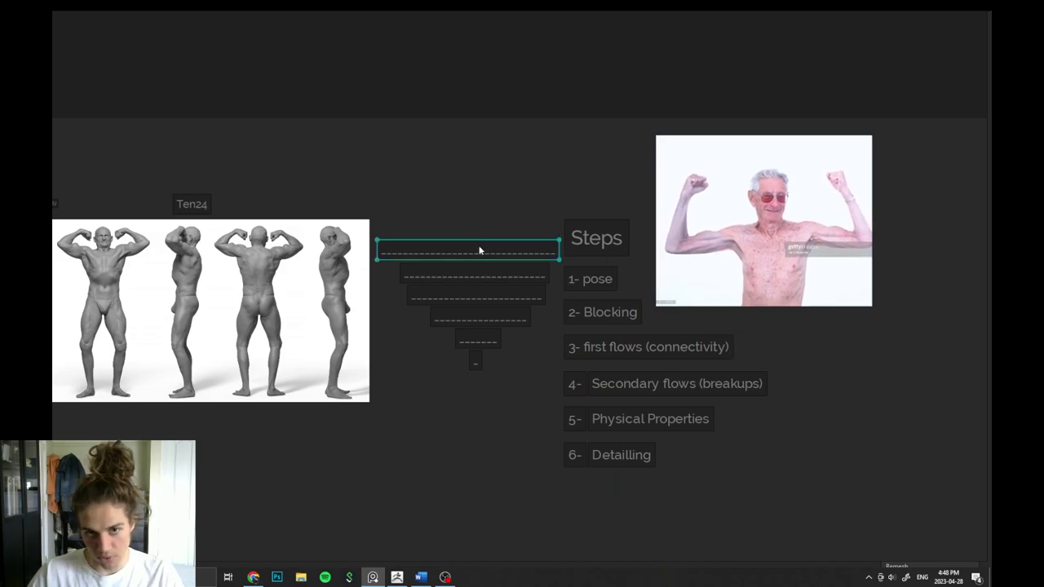
{"action": "left_click", "coordinate": [484, 272]}
{"action": "left_click", "coordinate": [474, 293]}
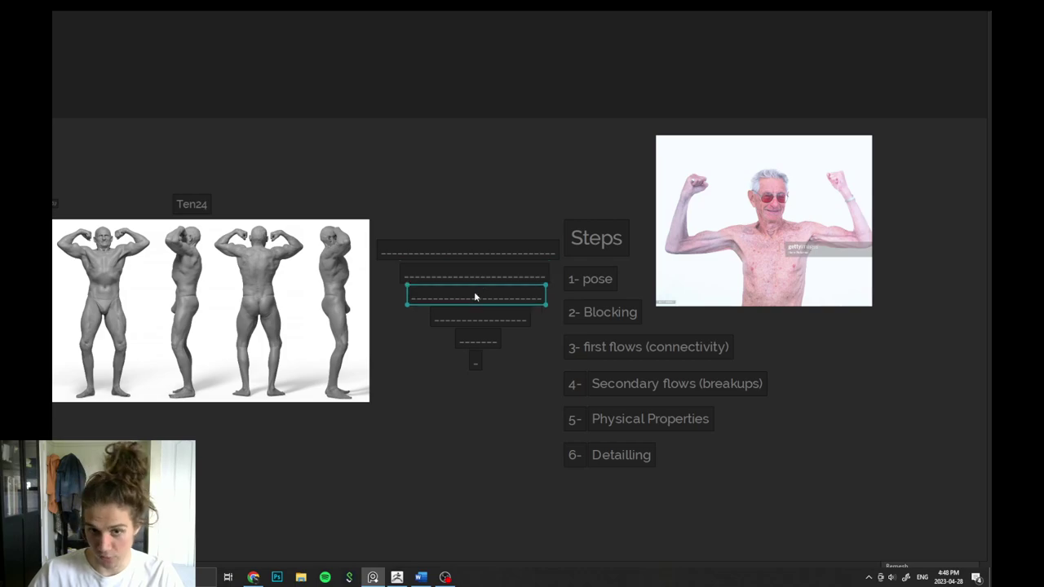
{"action": "scroll", "coordinate": [474, 292], "scroll_direction": "up", "scroll_amount": 1}
{"action": "scroll", "coordinate": [493, 275], "scroll_direction": "up", "scroll_amount": 1}
{"action": "left_click", "coordinate": [500, 248]}
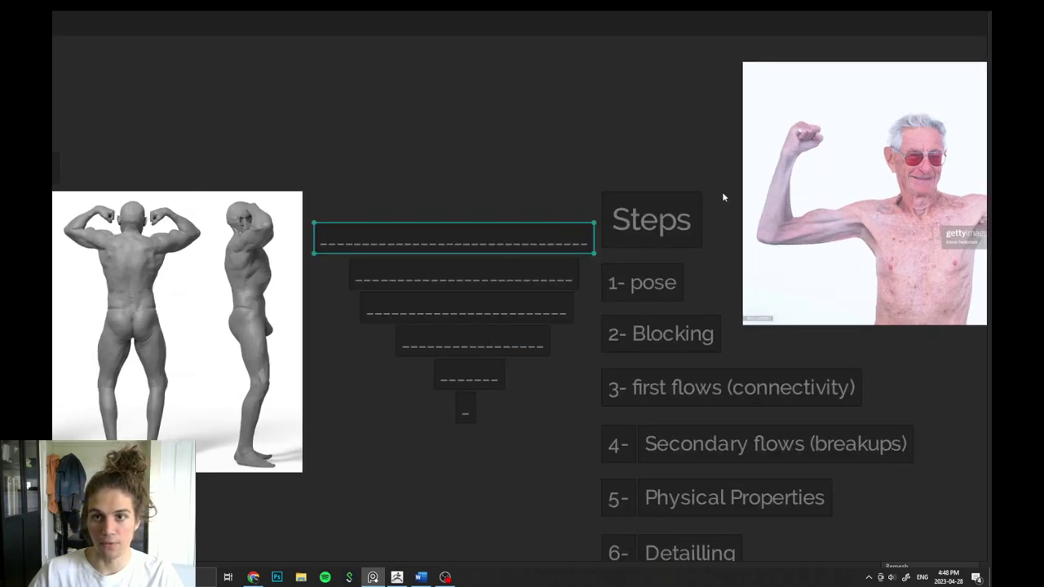
Rebuild the inverted dash pyramid lower down row by row from the widest to the single dash, and move it back up beside the Steps heading.
{"action": "left_click_drag", "start_coordinate": [477, 239], "coordinate": [474, 480]}
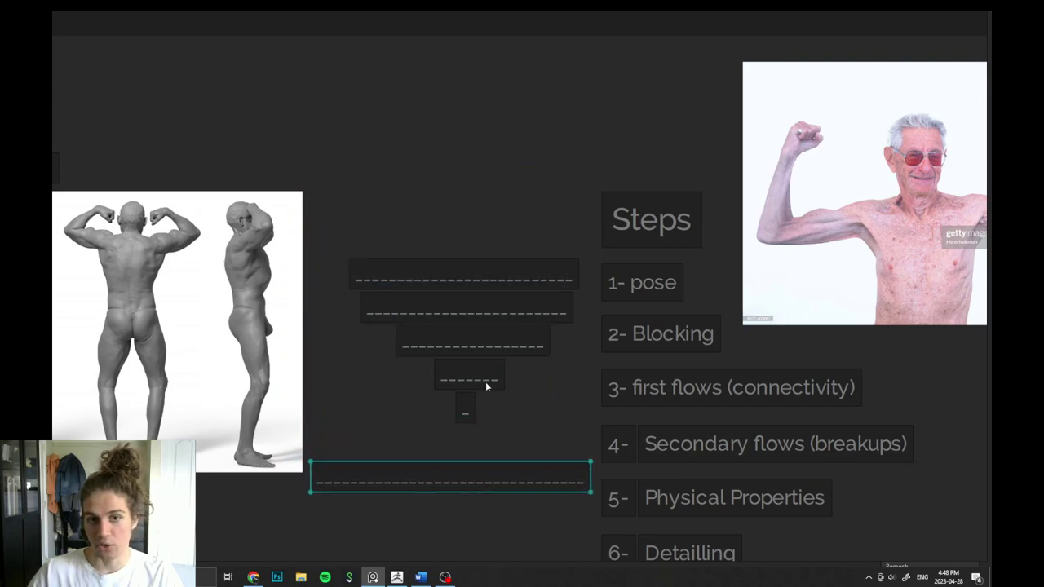
{"action": "middle_click_drag", "start_coordinate": [504, 298], "coordinate": [485, 234]}
{"action": "left_click_drag", "start_coordinate": [491, 217], "coordinate": [474, 455]}
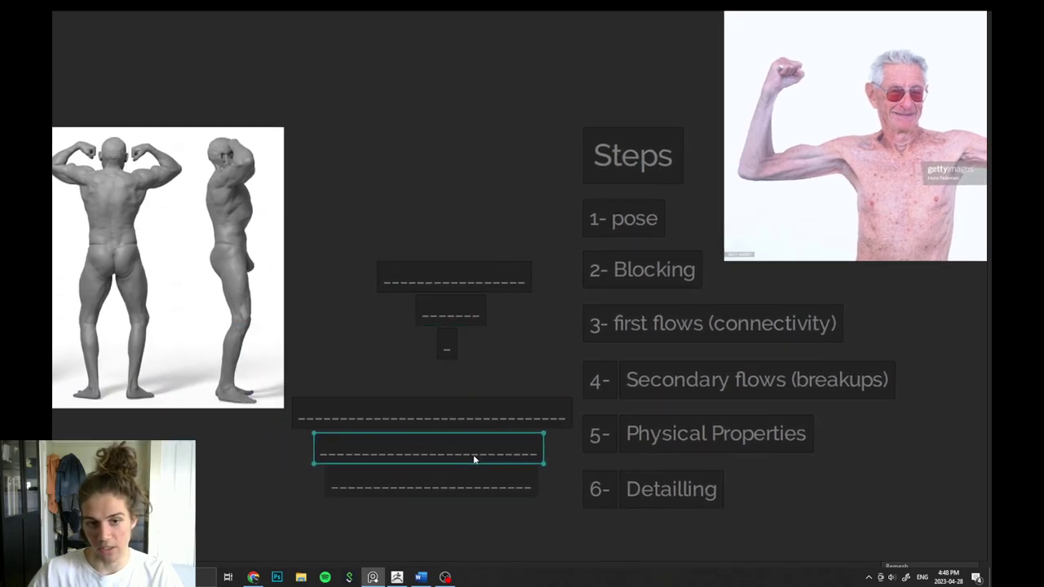
{"action": "left_click", "coordinate": [494, 276]}
{"action": "left_click_drag", "start_coordinate": [493, 276], "coordinate": [477, 509]}
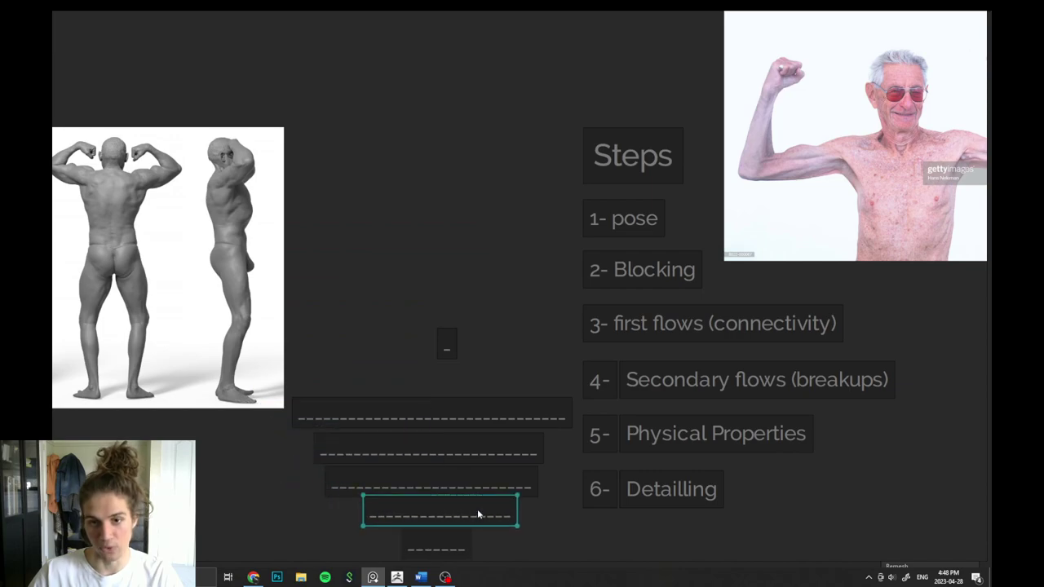
{"action": "scroll", "coordinate": [448, 344], "scroll_direction": "down", "scroll_amount": 3}
{"action": "left_click_drag", "start_coordinate": [451, 344], "coordinate": [453, 512]}
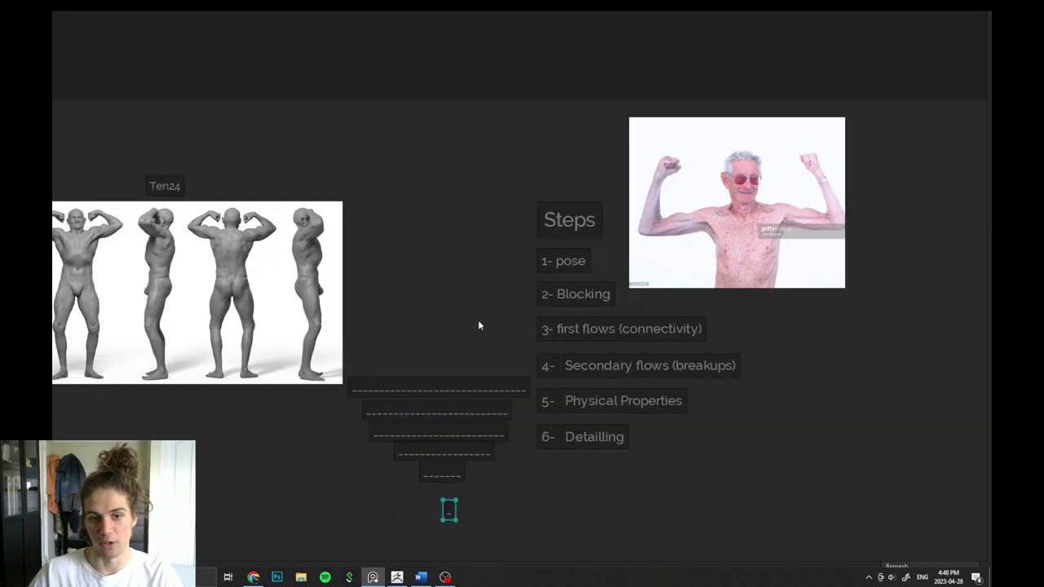
{"action": "left_click_drag", "start_coordinate": [479, 323], "coordinate": [429, 535]}
{"action": "left_click_drag", "start_coordinate": [449, 440], "coordinate": [463, 256]}
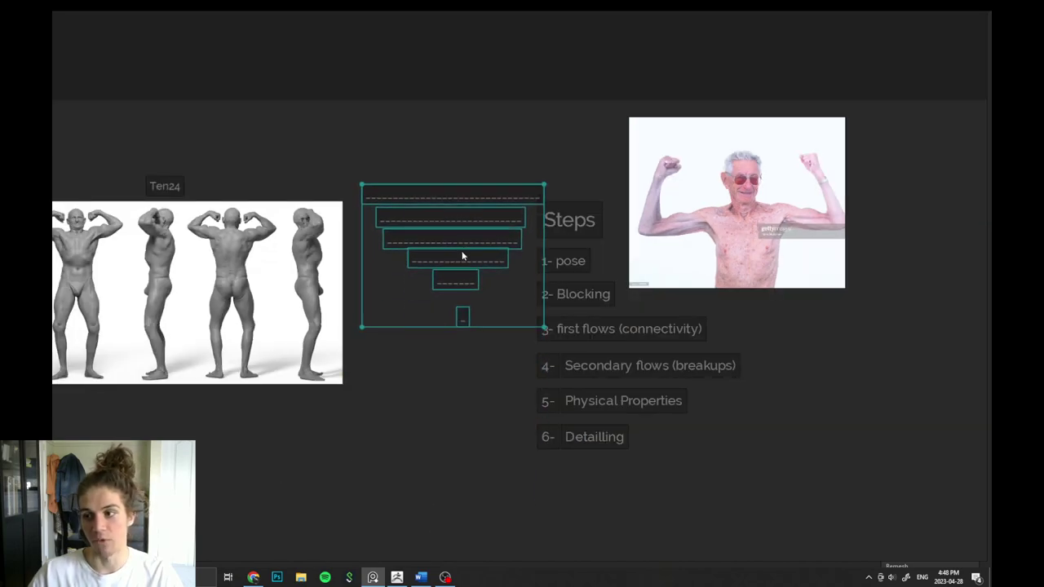
Examine the elderly man's flexed arm at close range, and review it against the dash pyramid and the full Steps list.
{"action": "scroll", "coordinate": [729, 145], "scroll_direction": "up", "scroll_amount": 3}
{"action": "scroll", "coordinate": [538, 215], "scroll_direction": "up", "scroll_amount": 3}
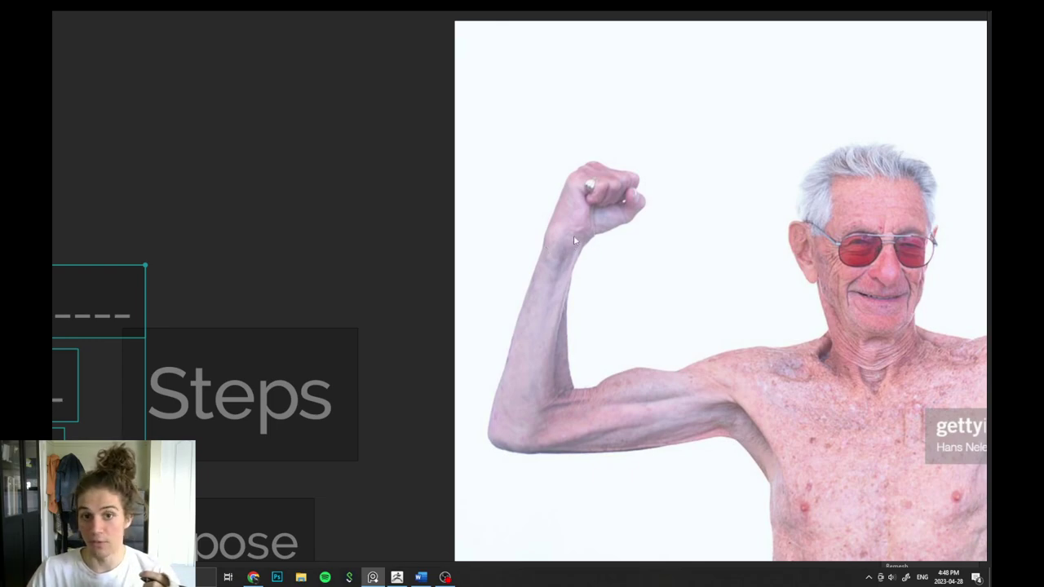
{"action": "scroll", "coordinate": [580, 251], "scroll_direction": "down", "scroll_amount": 5}
{"action": "middle_click_drag", "start_coordinate": [436, 434], "coordinate": [505, 389]}
{"action": "left_click", "coordinate": [406, 167]}
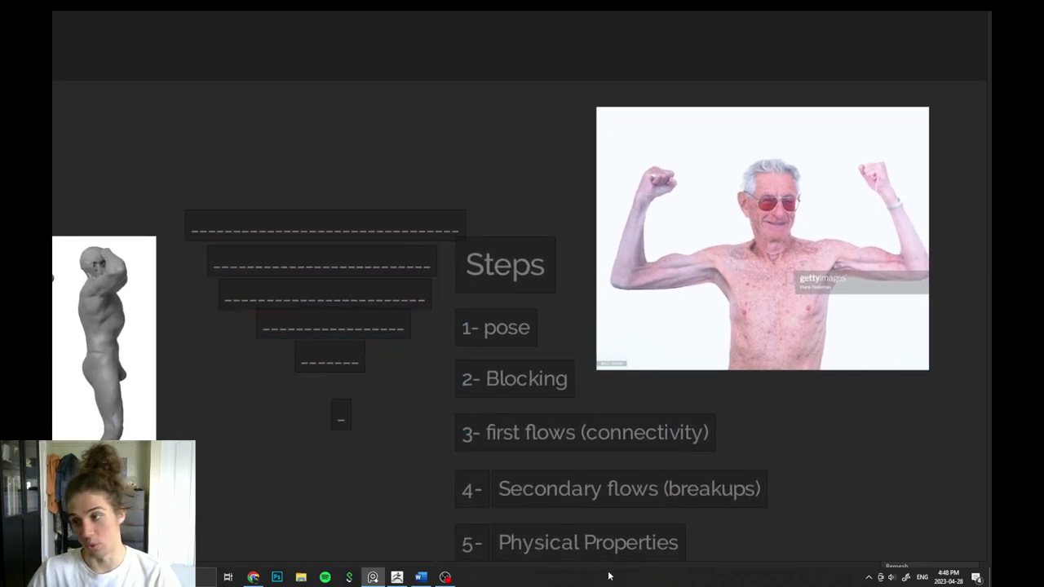
{"action": "scroll", "coordinate": [460, 509], "scroll_direction": "down", "scroll_amount": 2}
{"action": "middle_click_drag", "start_coordinate": [459, 506], "coordinate": [457, 436]}
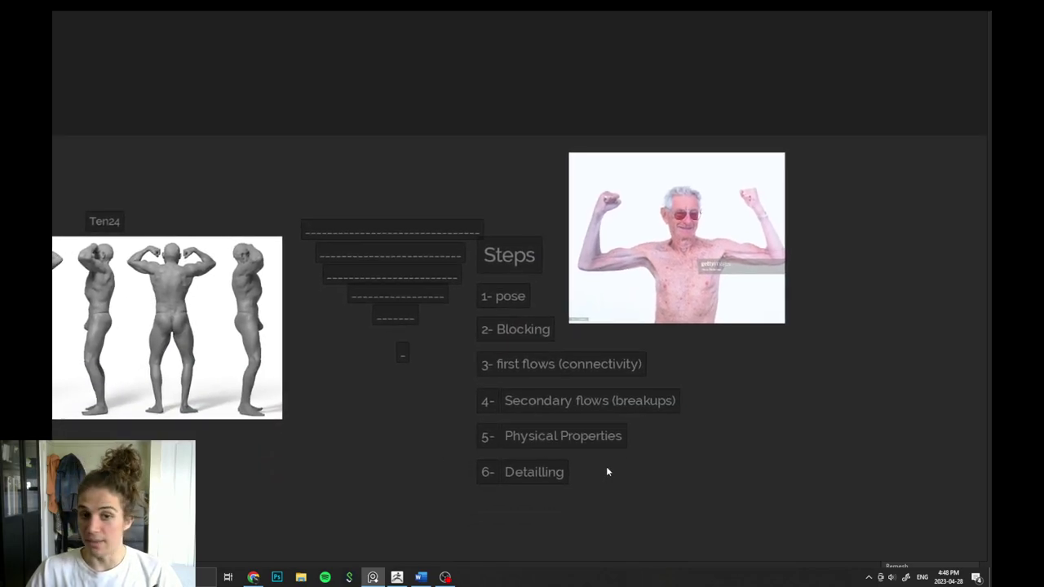
Pull Detailling out of the Steps list and stack Secondary flows (breakups) and Physical Properties beneath it, beside the list.
{"action": "left_click_drag", "start_coordinate": [607, 468], "coordinate": [476, 492]}
{"action": "left_click", "coordinate": [475, 491]}
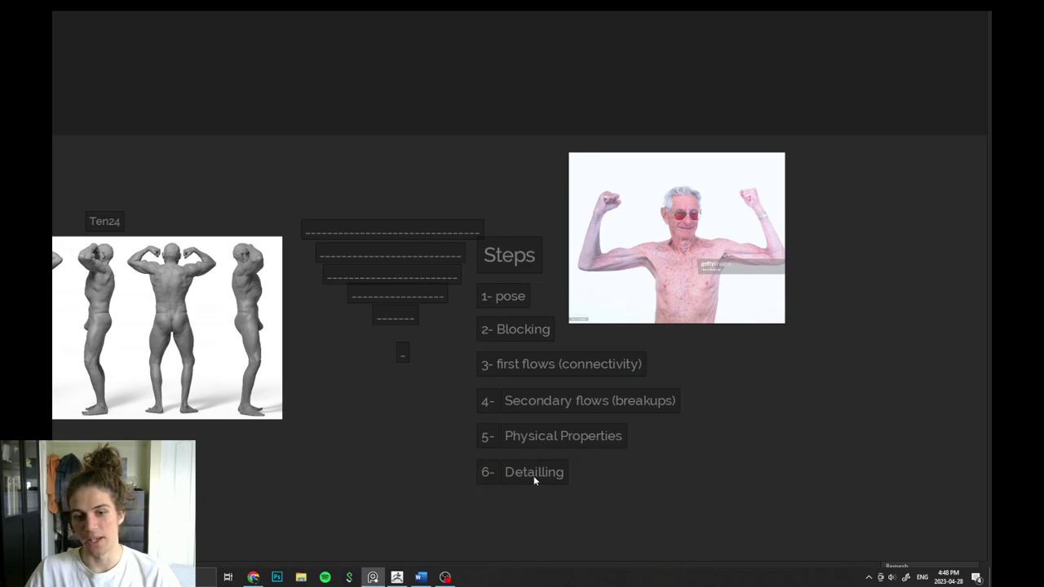
{"action": "left_click_drag", "start_coordinate": [590, 464], "coordinate": [431, 402]}
{"action": "left_click_drag", "start_coordinate": [728, 395], "coordinate": [471, 456]}
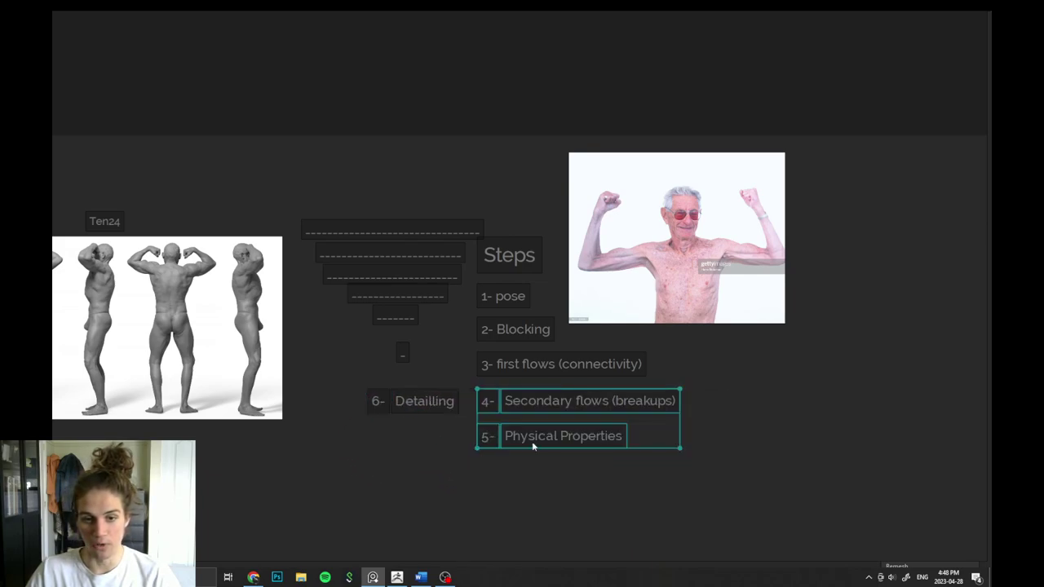
{"action": "left_click_drag", "start_coordinate": [550, 443], "coordinate": [434, 478]}
{"action": "left_click", "coordinate": [627, 436]}
Return the reordered three entries to the Steps list, with Detailling aligned directly beneath first flows (connectivity).
{"action": "left_click_drag", "start_coordinate": [607, 385], "coordinate": [356, 487]}
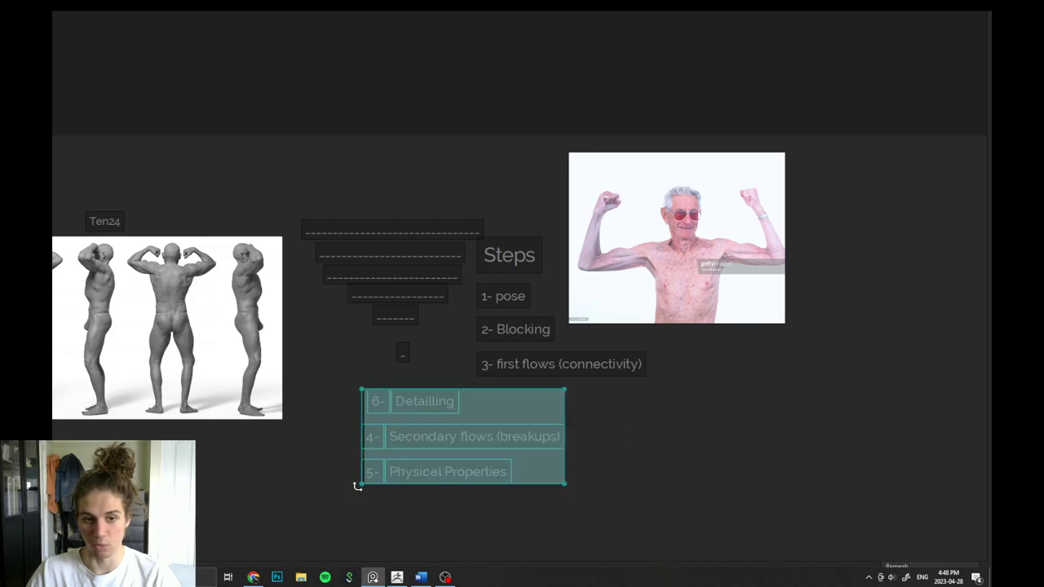
{"action": "left_click_drag", "start_coordinate": [474, 441], "coordinate": [591, 434]}
{"action": "left_click", "coordinate": [512, 497]}
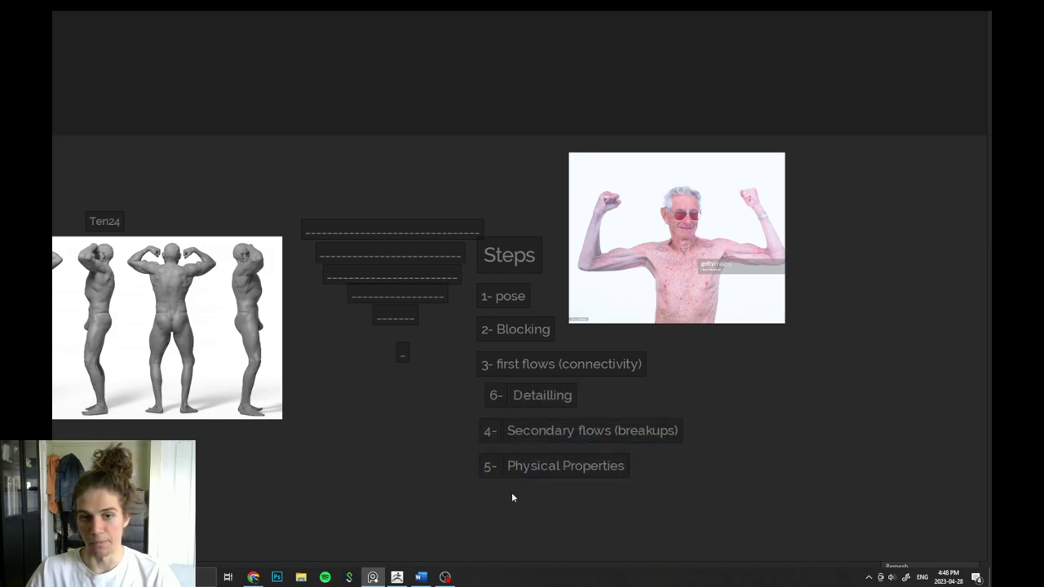
{"action": "left_click_drag", "start_coordinate": [592, 389], "coordinate": [484, 407]}
{"action": "left_click_drag", "start_coordinate": [528, 400], "coordinate": [518, 401]}
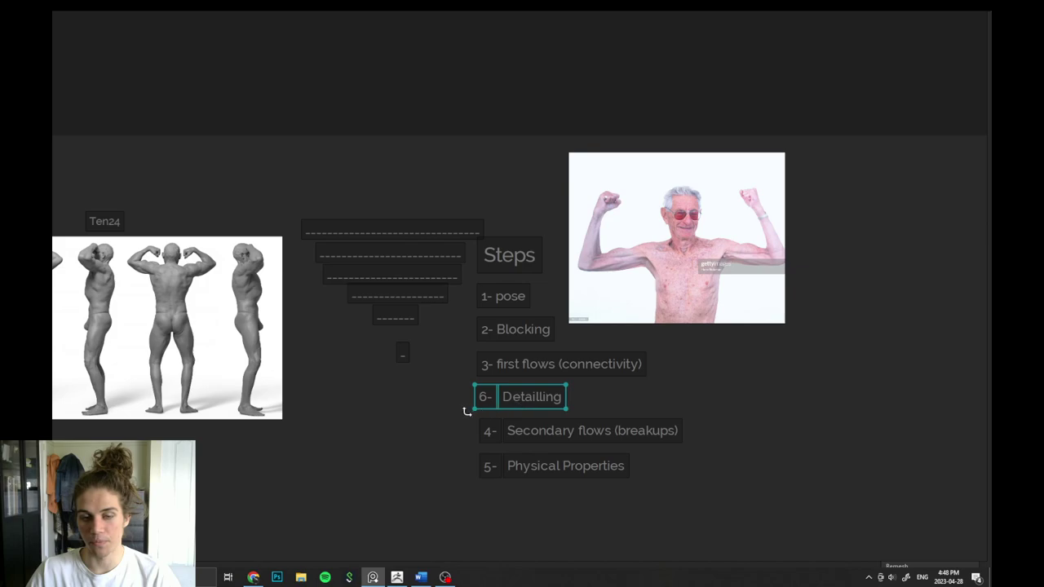
{"action": "left_click", "coordinate": [421, 423]}
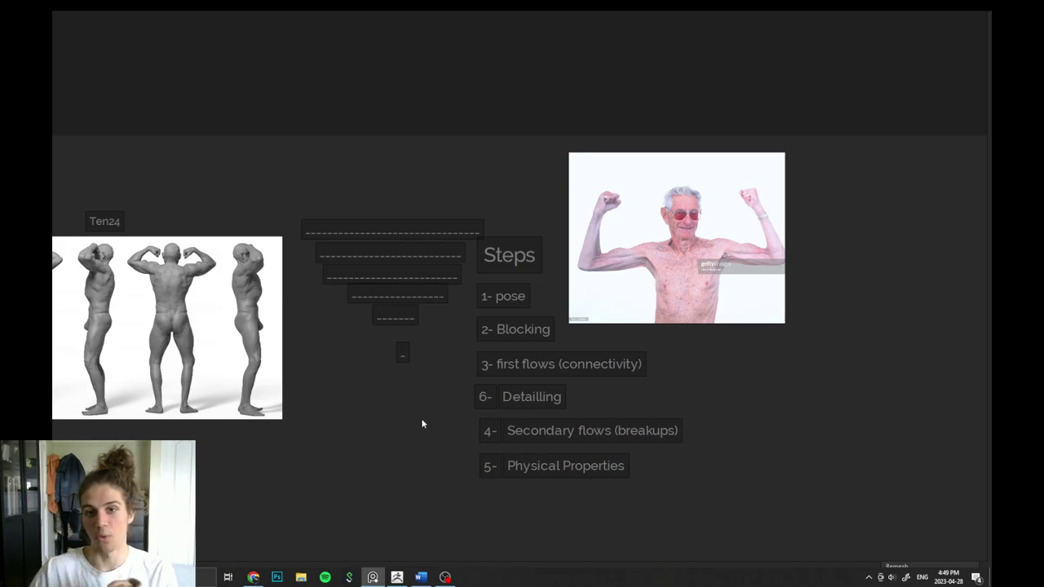
Study the elderly man's upper arm, armpit and torso up close in relation to the singled-out Detailling entry.
{"action": "scroll", "coordinate": [593, 278], "scroll_direction": "up", "scroll_amount": 6}
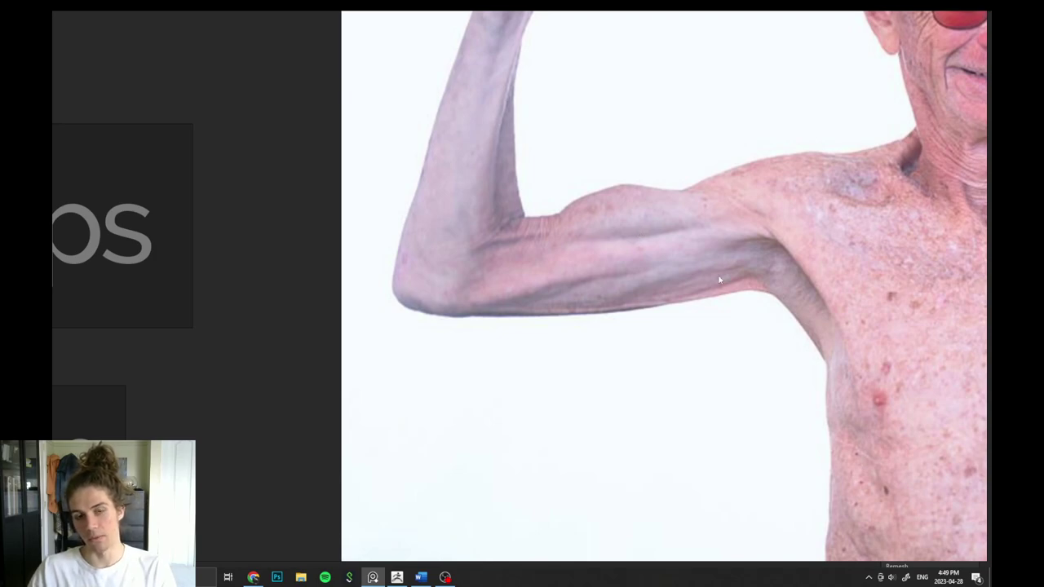
{"action": "scroll", "coordinate": [719, 280], "scroll_direction": "down", "scroll_amount": 5}
{"action": "left_click_drag", "start_coordinate": [622, 500], "coordinate": [346, 520]}
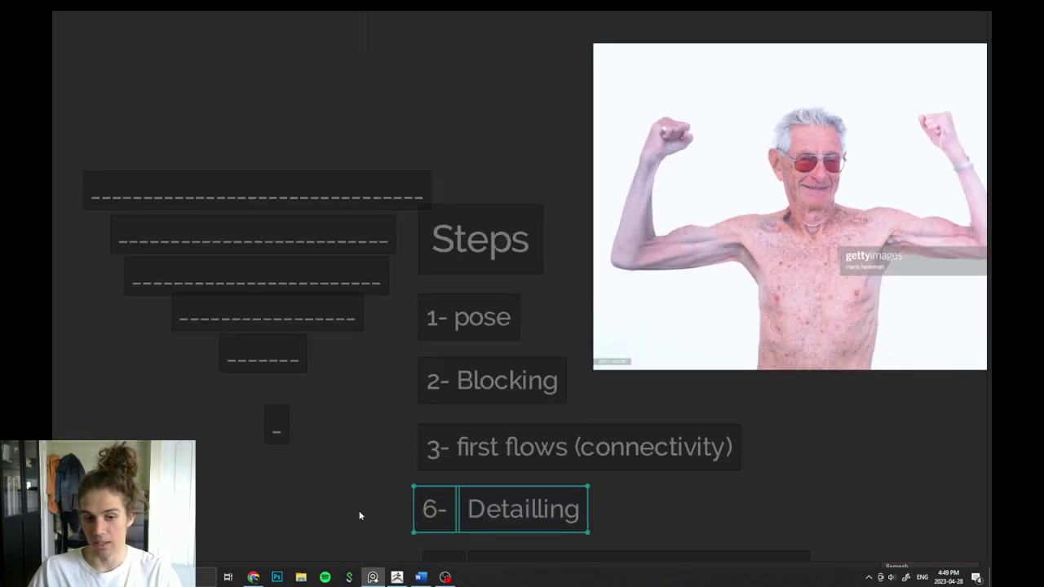
{"action": "left_click", "coordinate": [368, 509]}
{"action": "scroll", "coordinate": [419, 473], "scroll_direction": "down", "scroll_amount": 3}
{"action": "left_click_drag", "start_coordinate": [551, 490], "coordinate": [429, 504]}
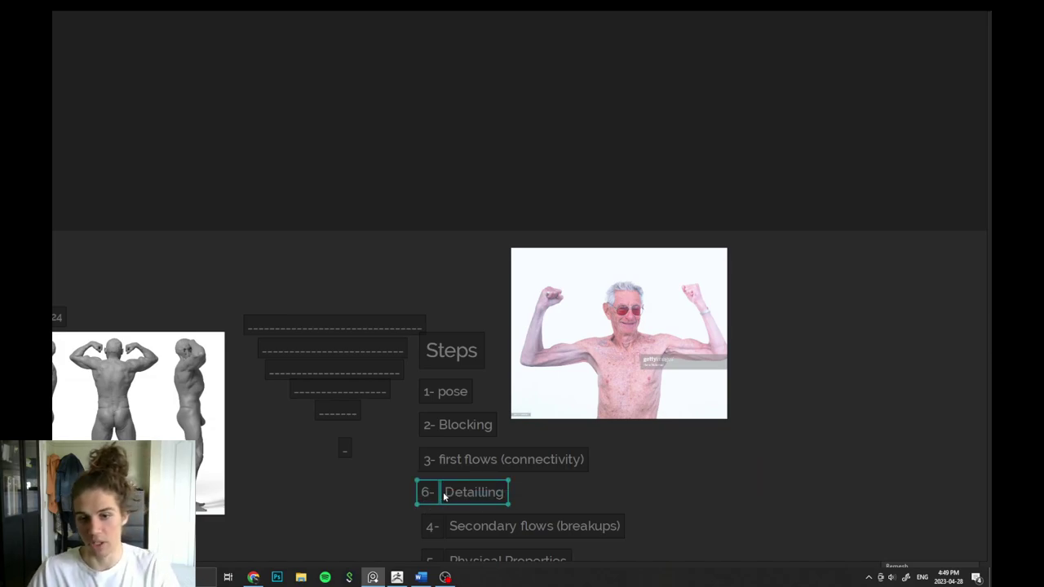
{"action": "scroll", "coordinate": [554, 380], "scroll_direction": "up", "scroll_amount": 2}
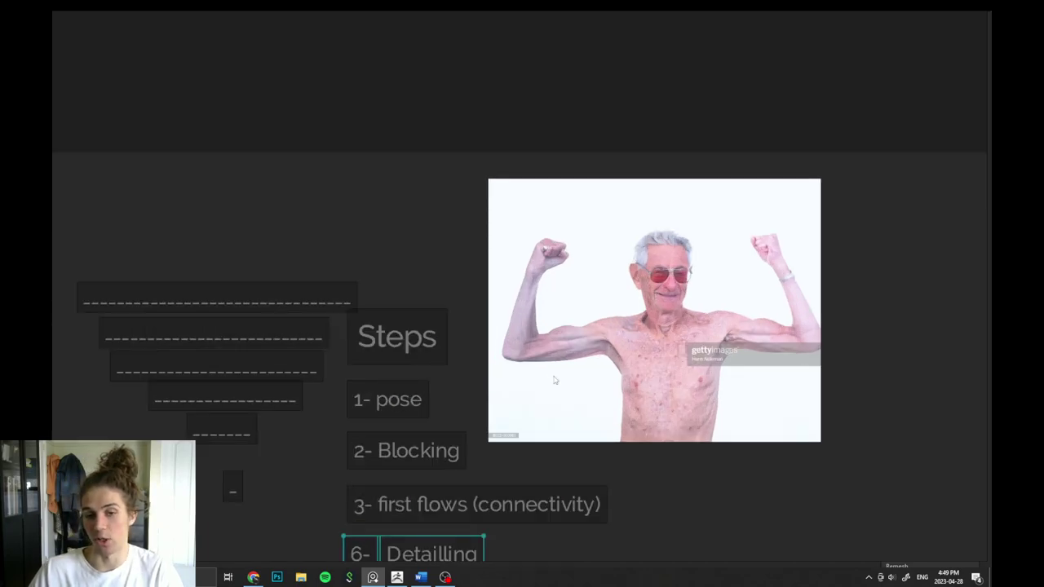
{"action": "scroll", "coordinate": [554, 379], "scroll_direction": "up", "scroll_amount": 3}
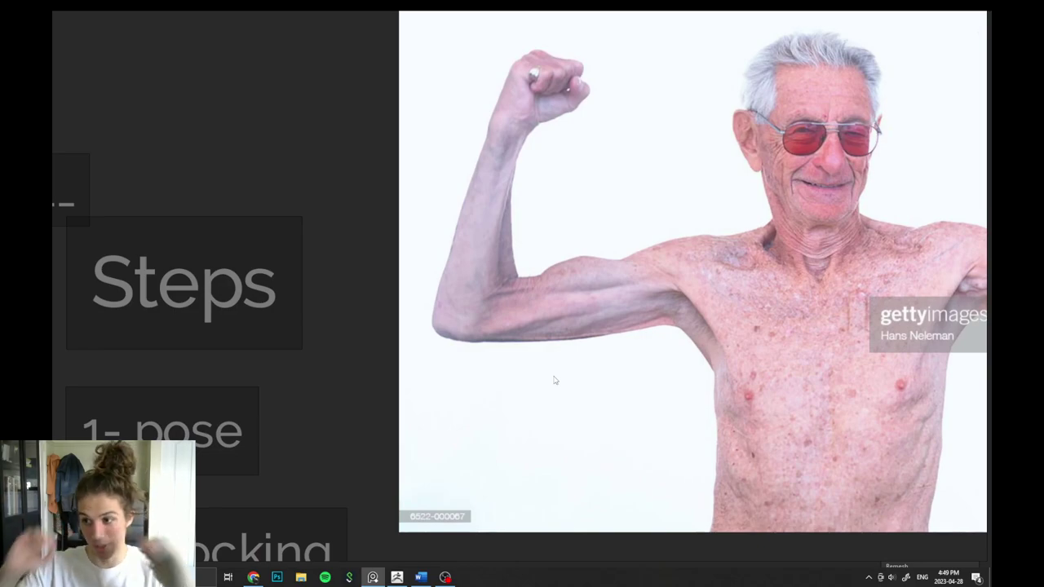
{"action": "scroll", "coordinate": [554, 379], "scroll_direction": "down", "scroll_amount": 3}
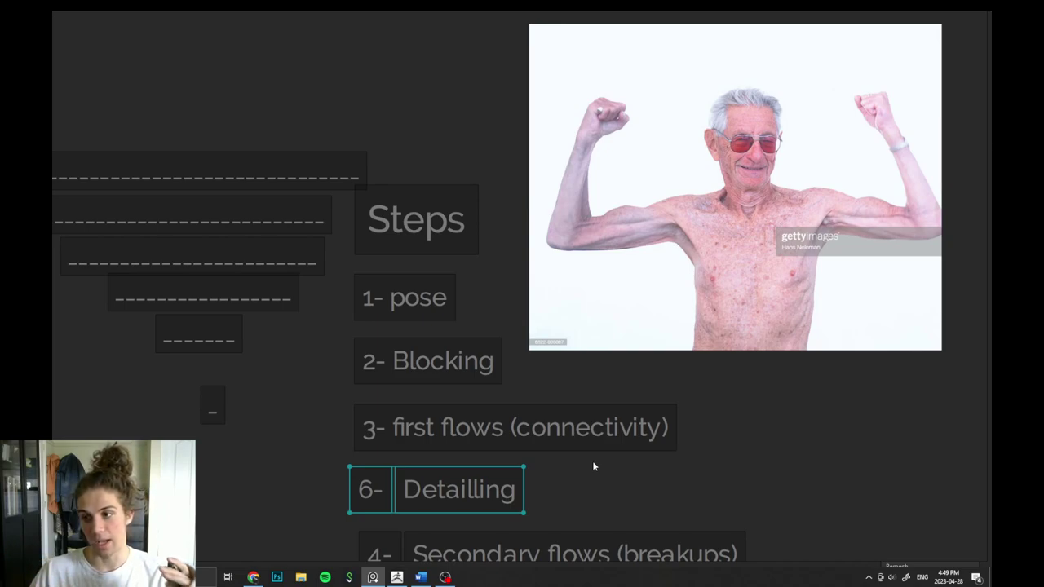
Single out the Secondary flows (breakups) entry with its number and review its place below Detailling.
{"action": "scroll", "coordinate": [594, 466], "scroll_direction": "down", "scroll_amount": 1}
{"action": "middle_click_drag", "start_coordinate": [717, 500], "coordinate": [668, 367]}
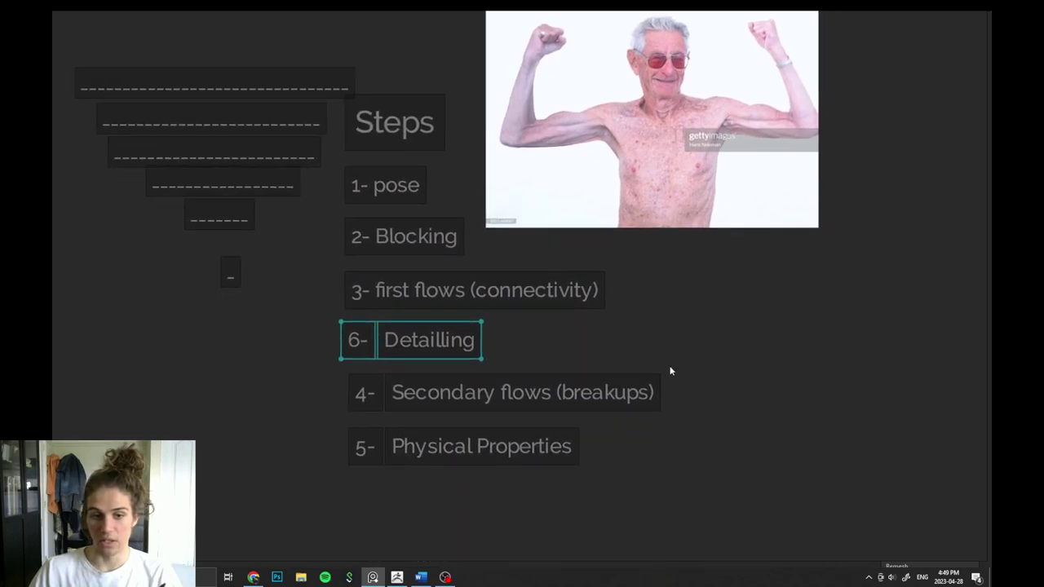
{"action": "left_click_drag", "start_coordinate": [697, 379], "coordinate": [625, 397]}
{"action": "left_click", "coordinate": [299, 402]}
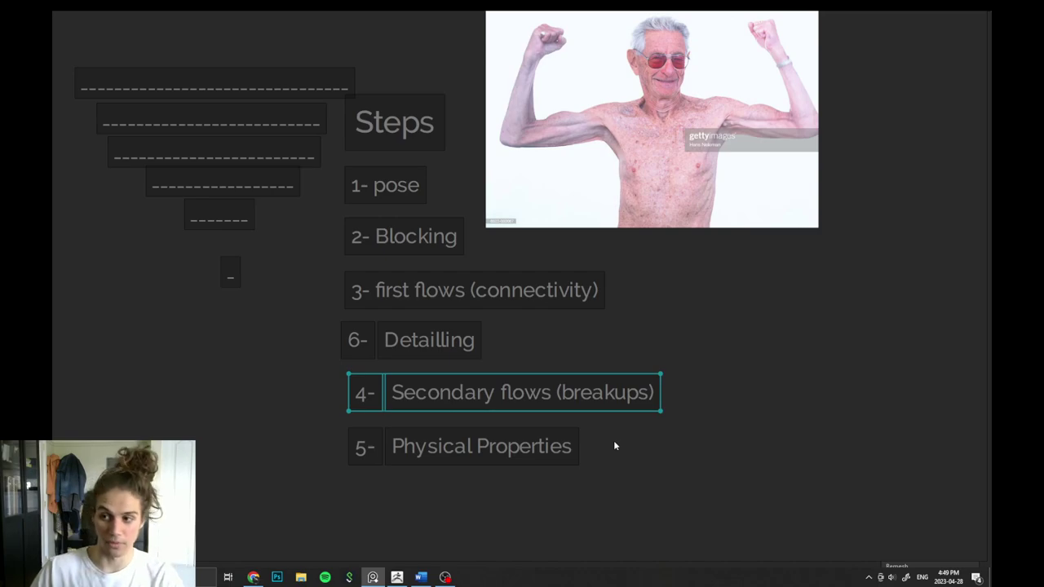
{"action": "middle_click_drag", "start_coordinate": [629, 440], "coordinate": [653, 442]}
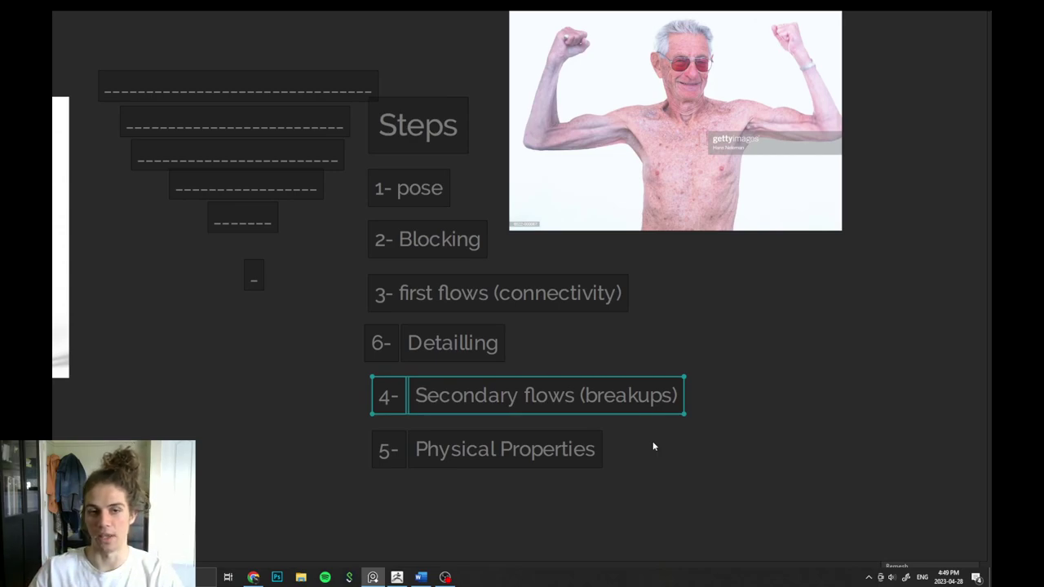
Move Detailling back below Physical Properties and shift entries 4 to 6 up directly beneath first flows (connectivity).
{"action": "left_click_drag", "start_coordinate": [561, 343], "coordinate": [325, 352]}
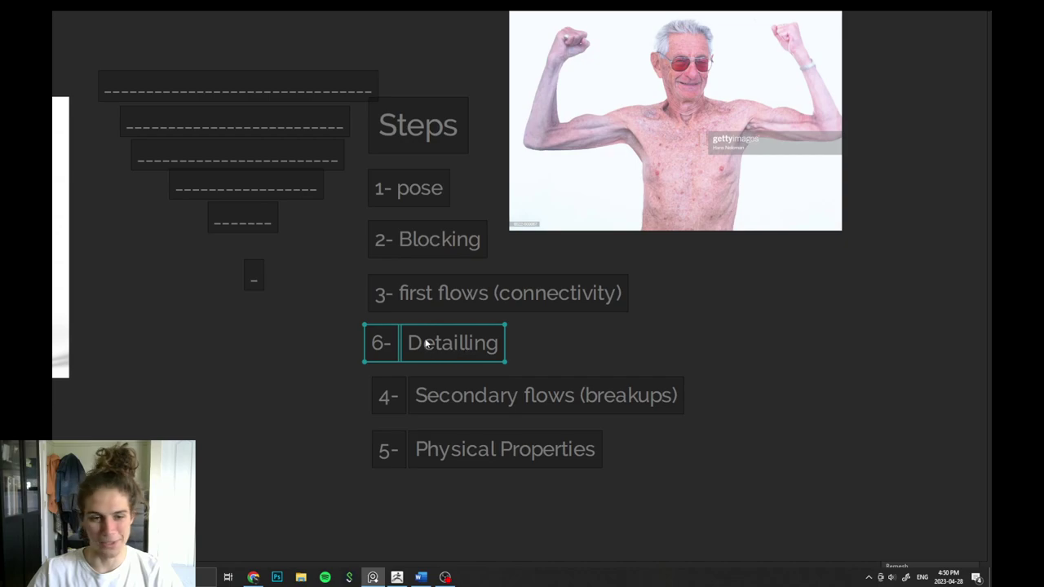
{"action": "left_click_drag", "start_coordinate": [455, 343], "coordinate": [469, 490]}
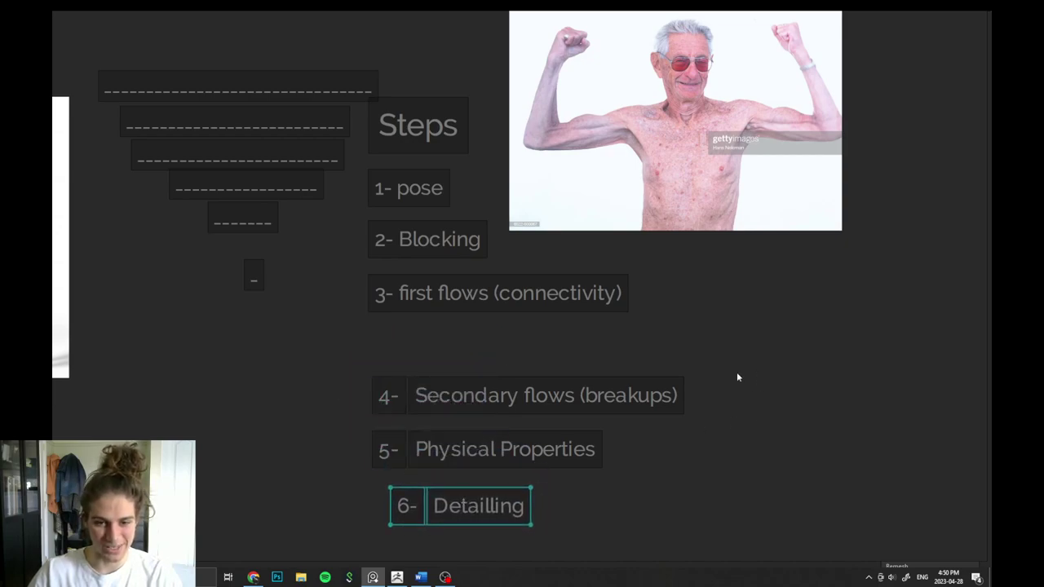
{"action": "left_click_drag", "start_coordinate": [725, 351], "coordinate": [398, 514]}
{"action": "left_click_drag", "start_coordinate": [464, 507], "coordinate": [453, 451]}
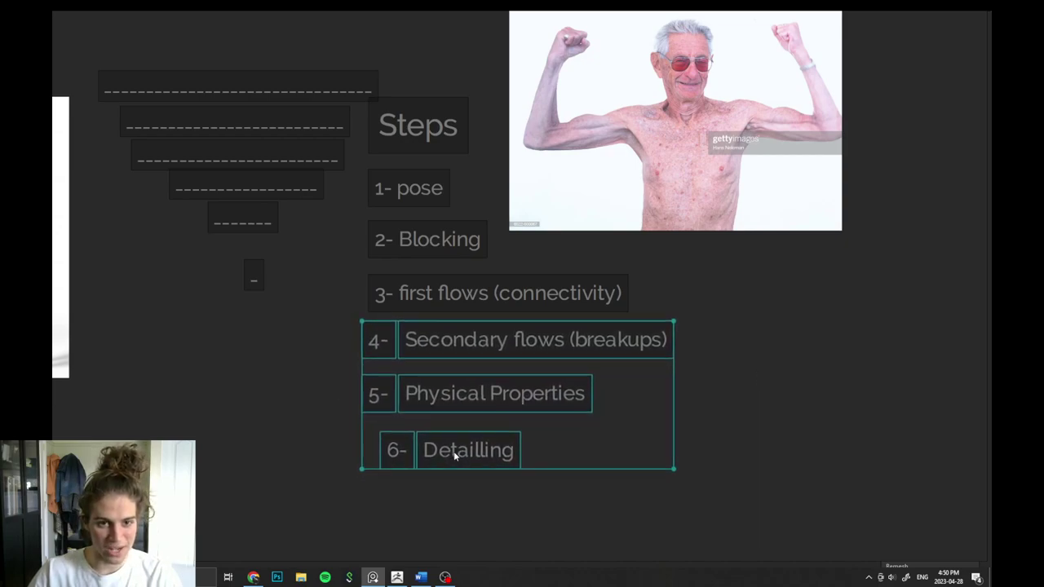
{"action": "left_click", "coordinate": [311, 462]}
Move the flexing elderly man photo back between the photo of the seated man's back and the Ten24 body references.
{"action": "scroll", "coordinate": [286, 398], "scroll_direction": "down", "scroll_amount": 3}
{"action": "middle_click_drag", "start_coordinate": [339, 320], "coordinate": [457, 372]}
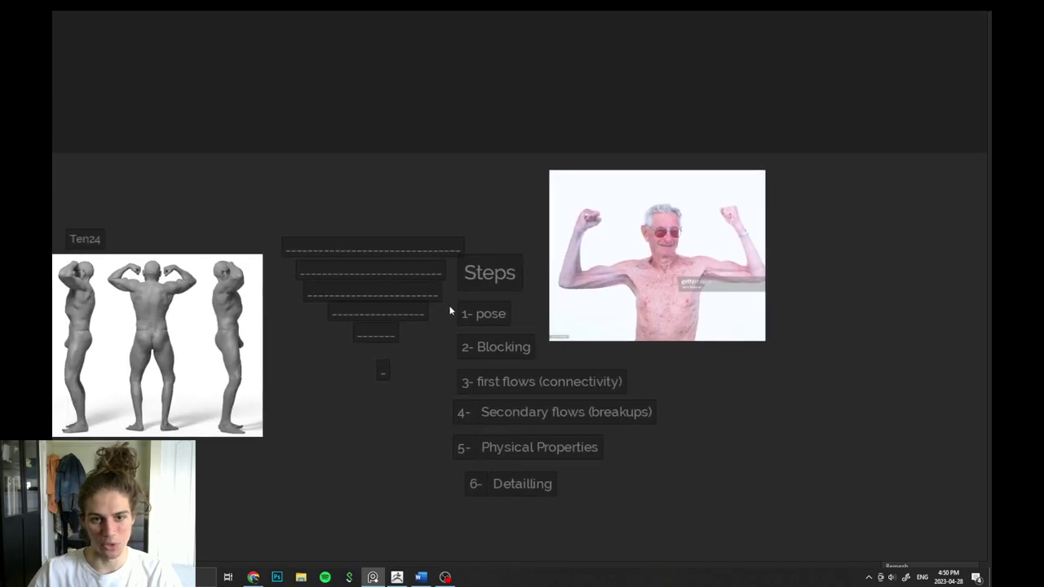
{"action": "left_click_drag", "start_coordinate": [449, 308], "coordinate": [469, 361]}
{"action": "left_click", "coordinate": [415, 396]}
{"action": "scroll", "coordinate": [415, 397], "scroll_direction": "down", "scroll_amount": 3}
{"action": "middle_click_drag", "start_coordinate": [415, 398], "coordinate": [642, 457]}
{"action": "left_click_drag", "start_coordinate": [759, 327], "coordinate": [318, 369]}
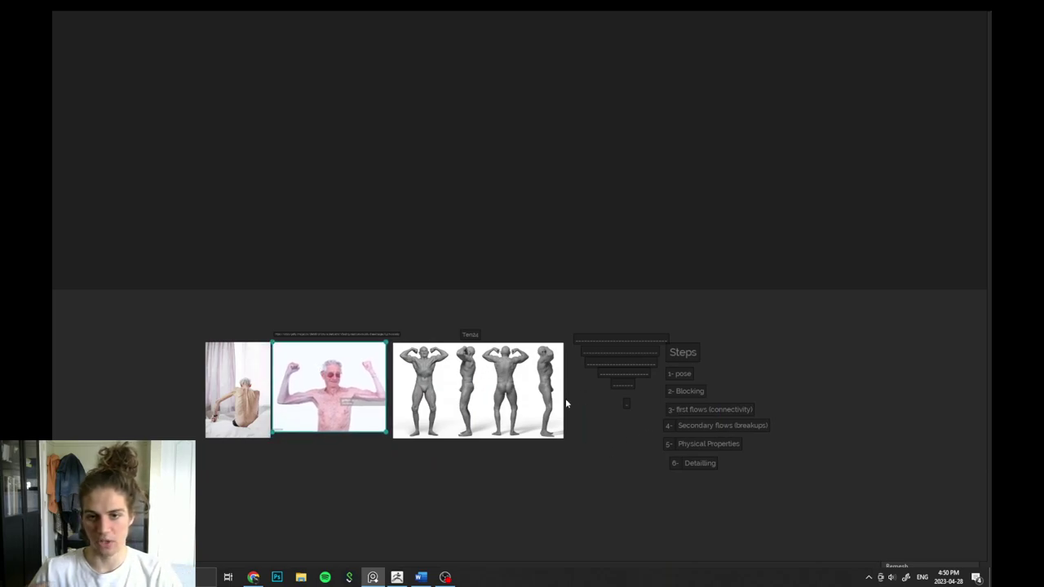
Enlarge the flexing elderly man photo to fill the gap up to the Ten24 references and align its edges with them.
{"action": "scroll", "coordinate": [327, 439], "scroll_direction": "up", "scroll_amount": 5}
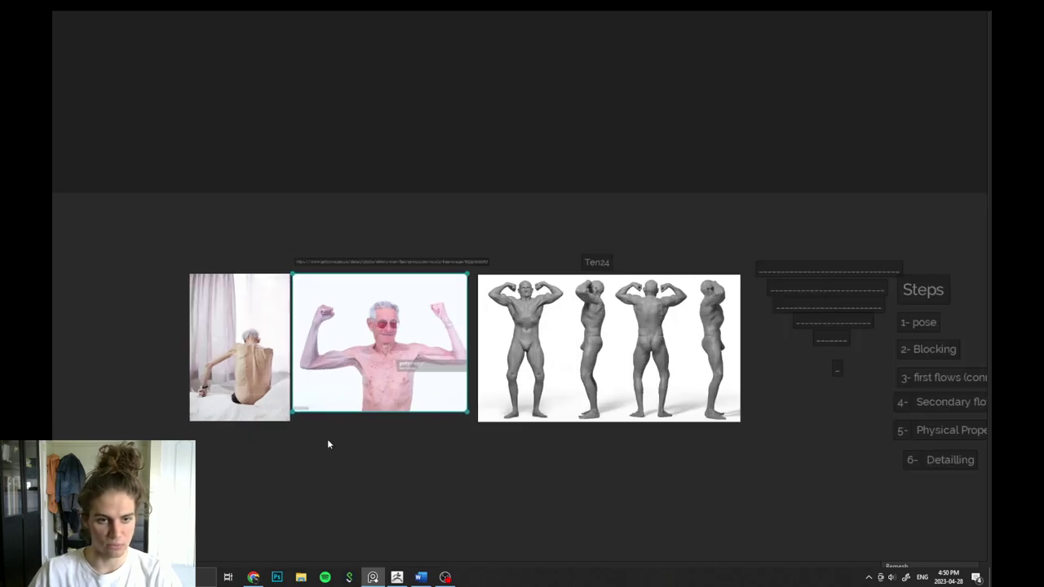
{"action": "left_click_drag", "start_coordinate": [493, 415], "coordinate": [441, 413]}
{"action": "left_click", "coordinate": [436, 472]}
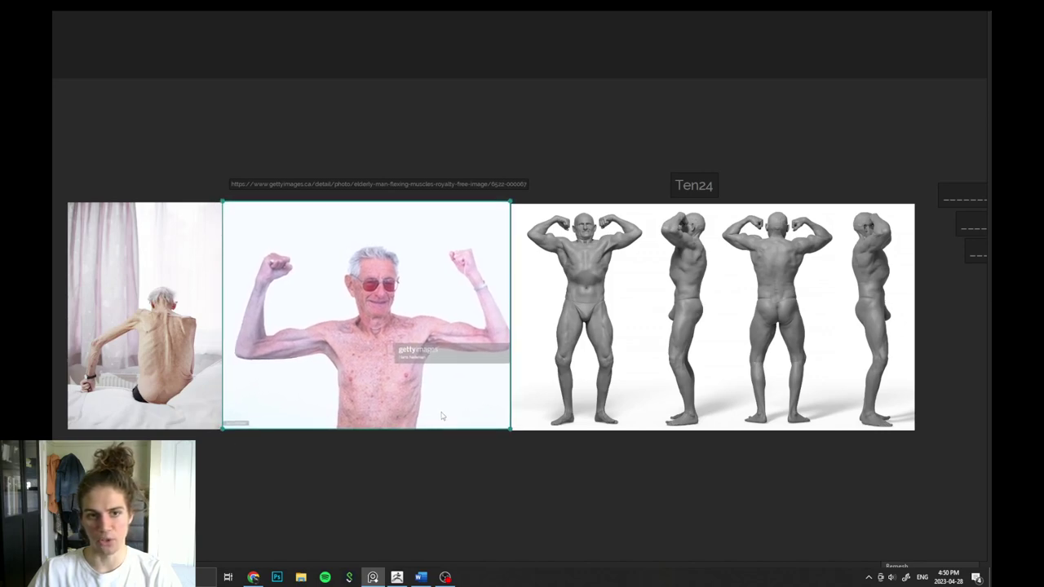
{"action": "left_click_drag", "start_coordinate": [463, 507], "coordinate": [289, 341]}
{"action": "scroll", "coordinate": [335, 460], "scroll_direction": "down", "scroll_amount": 1}
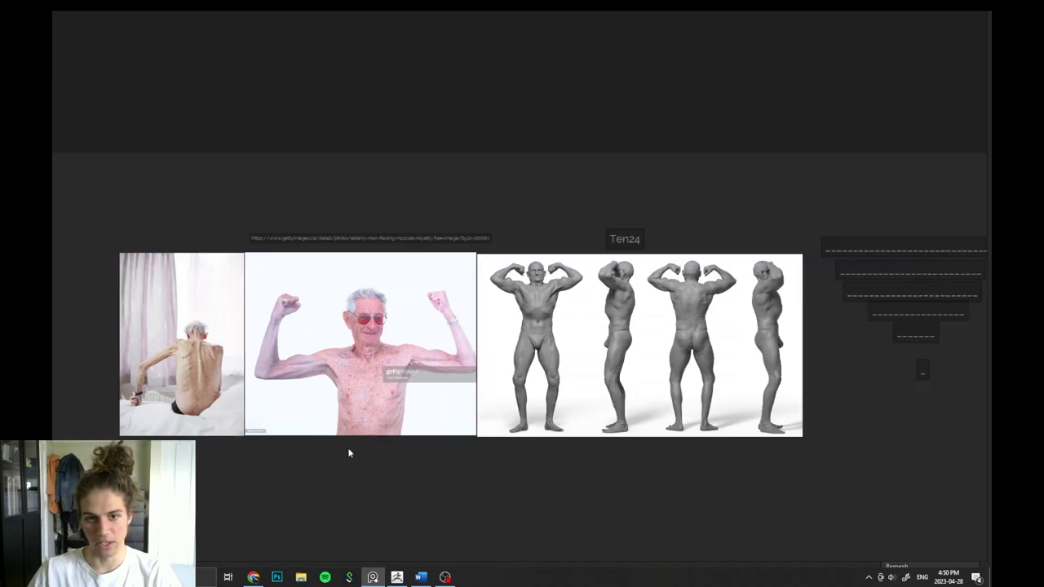
{"action": "left_click", "coordinate": [337, 456]}
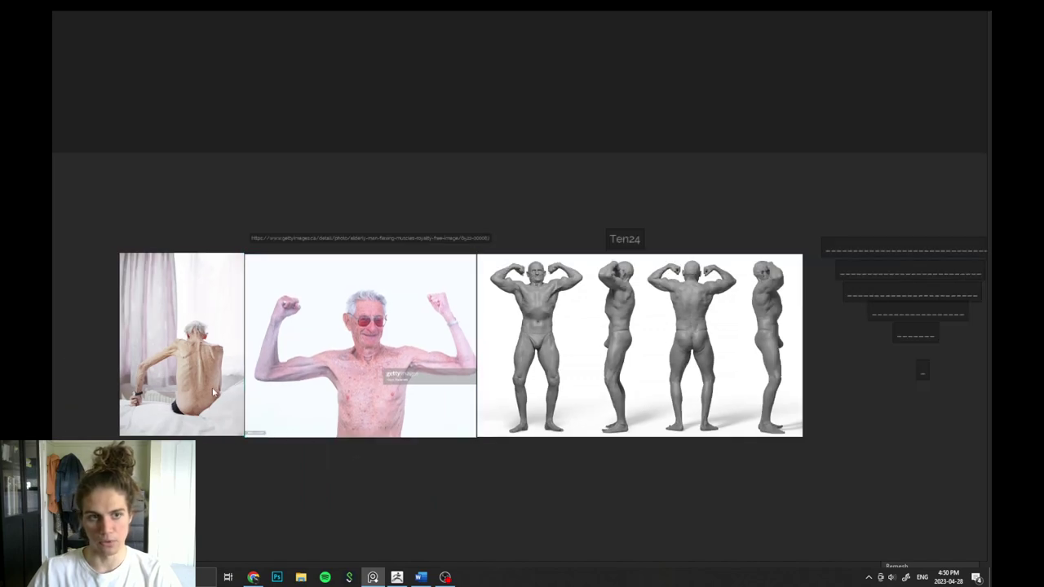
Nudge the photo of the seated man's back into line beside the flexing elderly man photo.
{"action": "left_click_drag", "start_coordinate": [211, 390], "coordinate": [206, 393]}
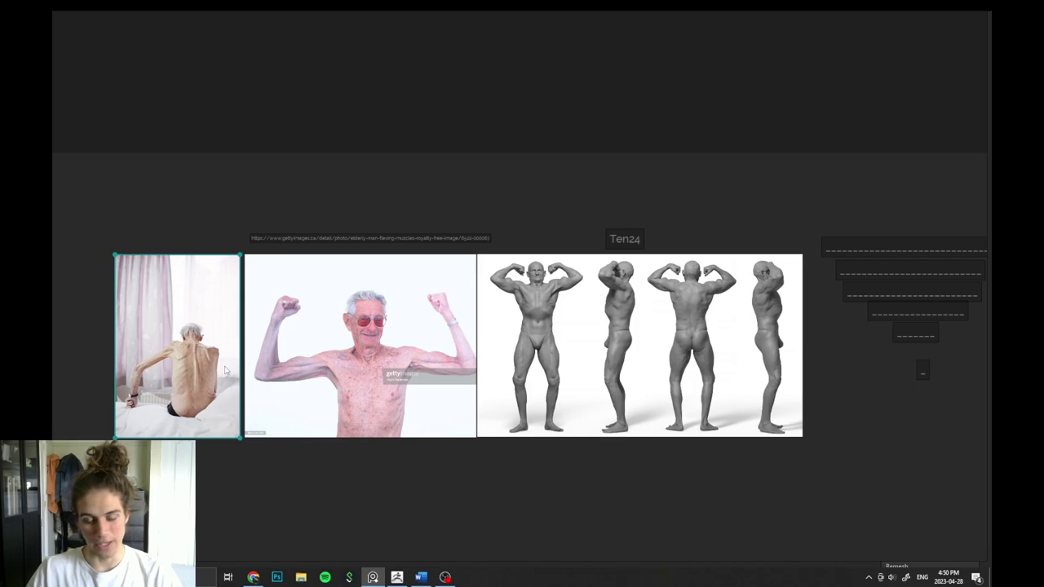
{"action": "left_click_drag", "start_coordinate": [205, 385], "coordinate": [207, 387]}
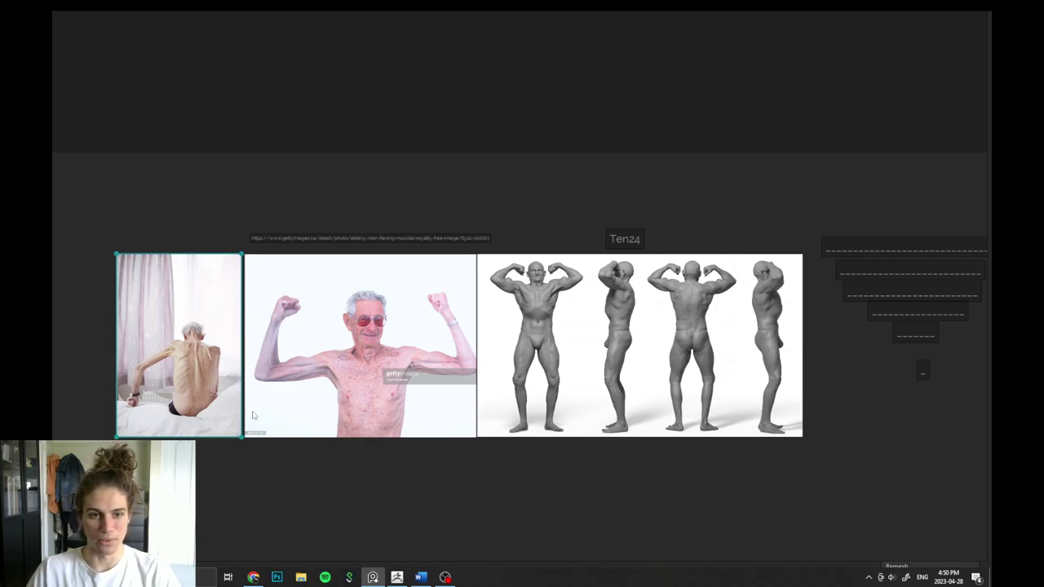
{"action": "scroll", "coordinate": [340, 422], "scroll_direction": "down", "scroll_amount": 3}
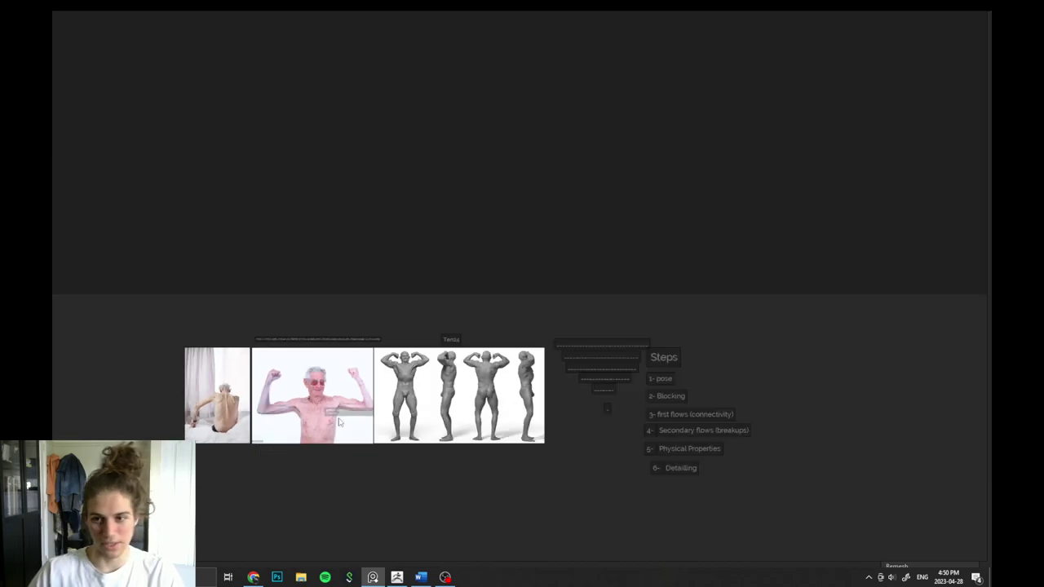
Center the single dash at the tip of the dashed funnel beneath the rows above it.
{"action": "left_click_drag", "start_coordinate": [607, 411], "coordinate": [605, 408]}
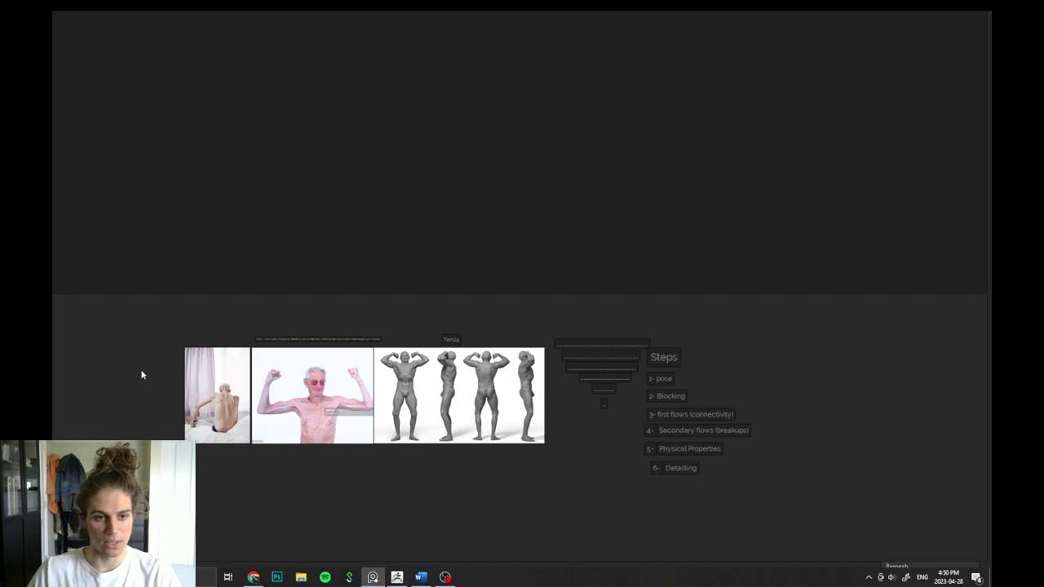
{"action": "left_click_drag", "start_coordinate": [141, 373], "coordinate": [390, 412]}
{"action": "left_click_drag", "start_coordinate": [411, 408], "coordinate": [409, 409]}
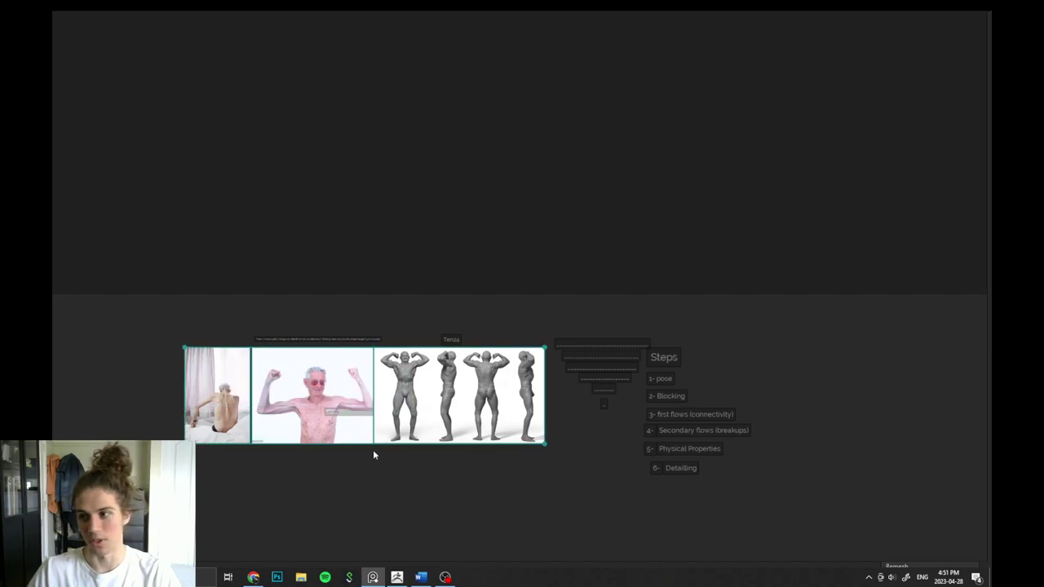
{"action": "left_click", "coordinate": [374, 451]}
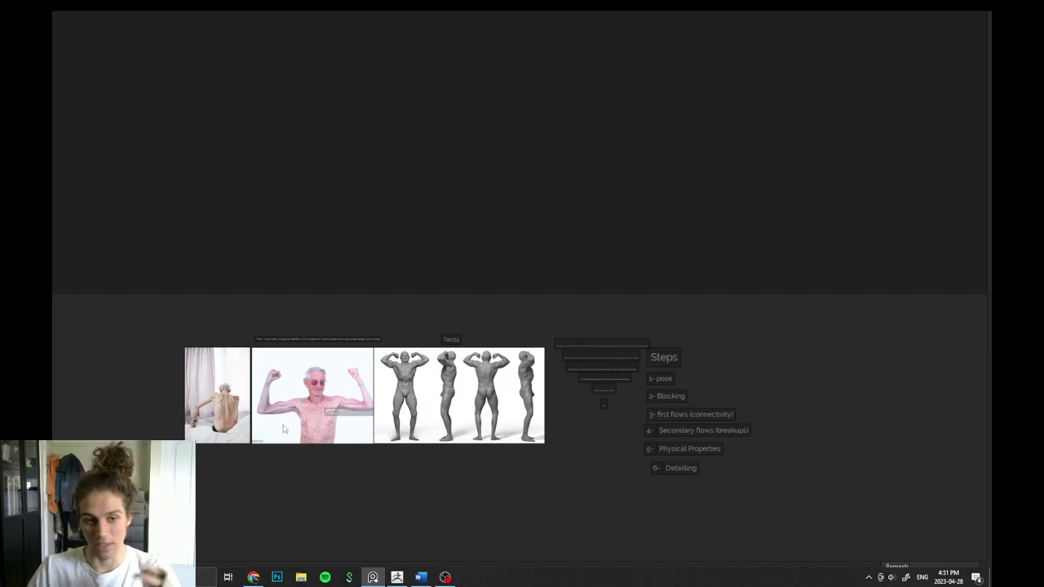
Move the 1- pose label out of the Steps list to just above the seated man's back and flexing elderly man photos.
{"action": "scroll", "coordinate": [285, 428], "scroll_direction": "up", "scroll_amount": 6}
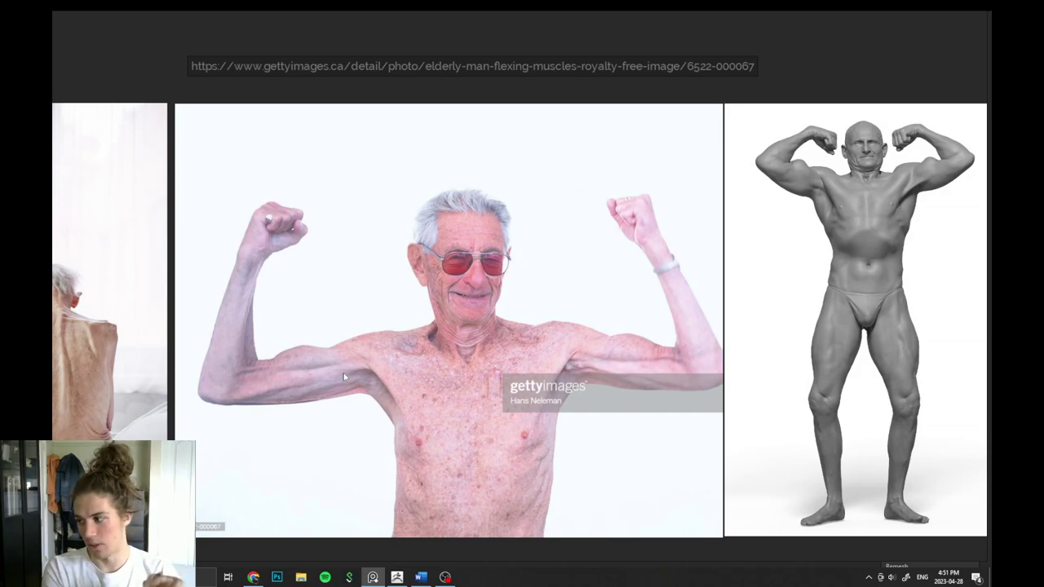
{"action": "scroll", "coordinate": [343, 373], "scroll_direction": "down", "scroll_amount": 5}
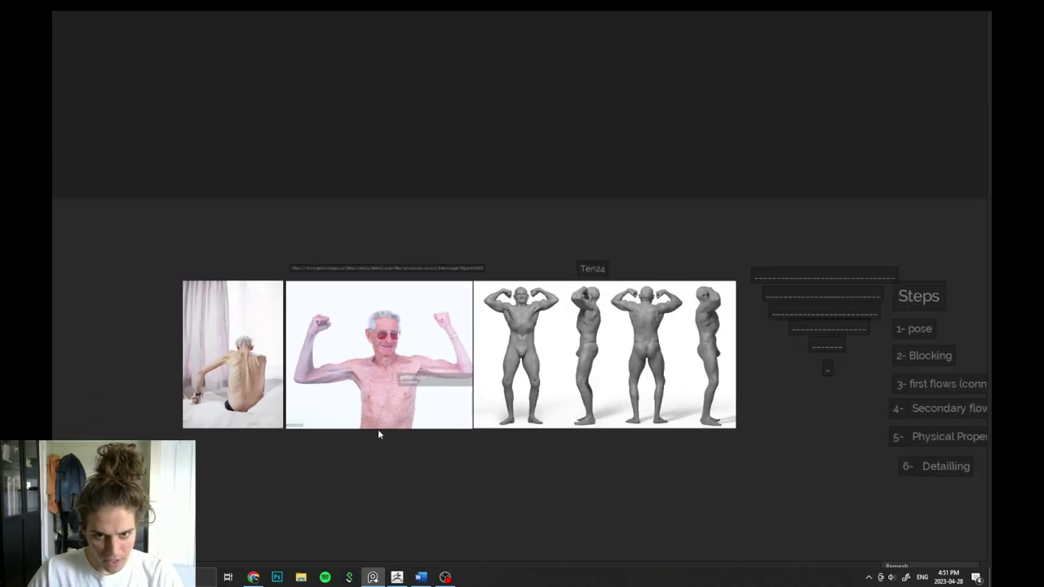
{"action": "left_click", "coordinate": [915, 329]}
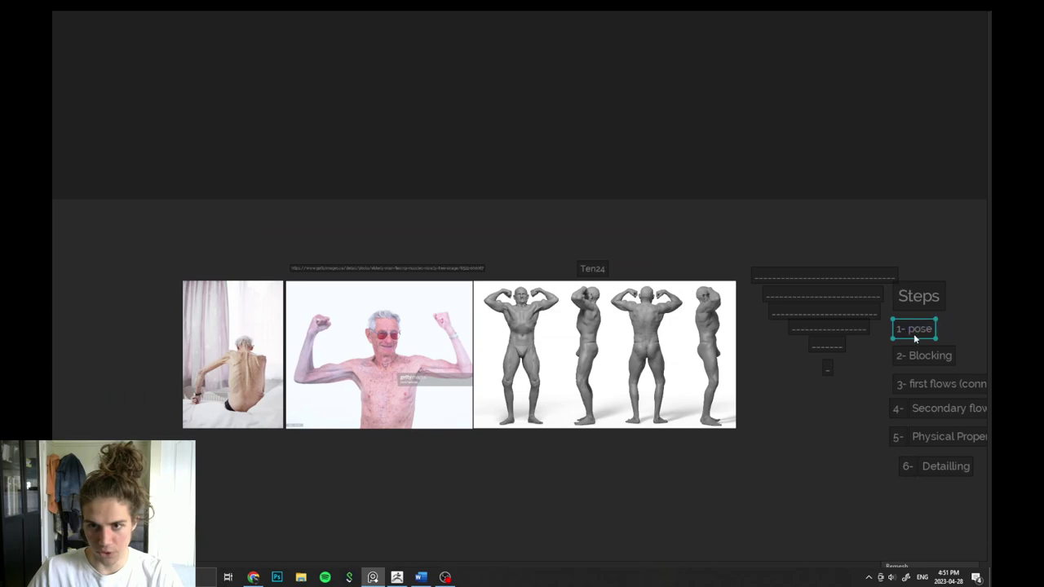
{"action": "left_click_drag", "start_coordinate": [914, 334], "coordinate": [261, 275]}
{"action": "left_click", "coordinate": [328, 422]}
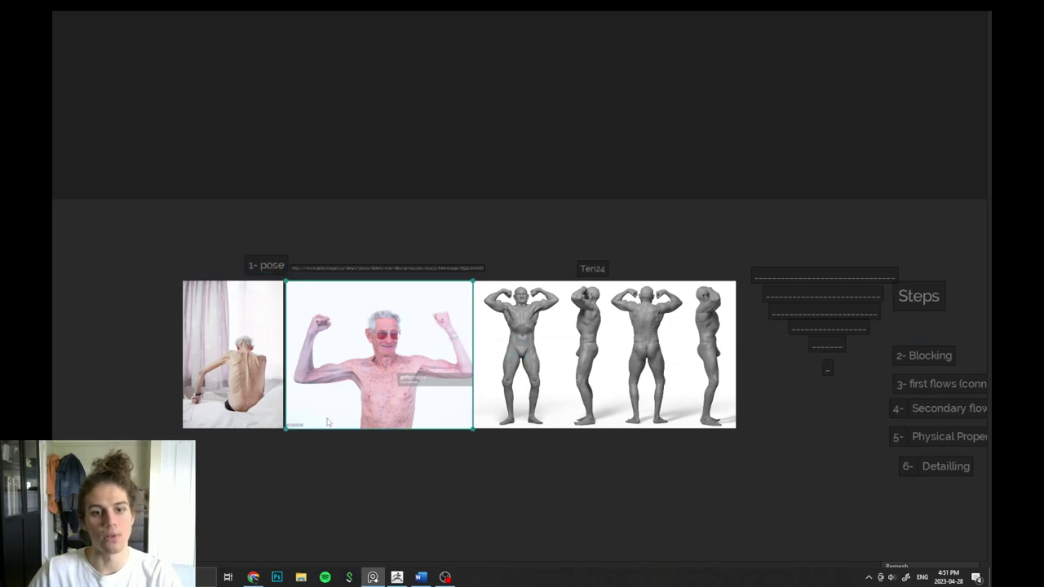
{"action": "left_click_drag", "start_coordinate": [152, 352], "coordinate": [252, 373]}
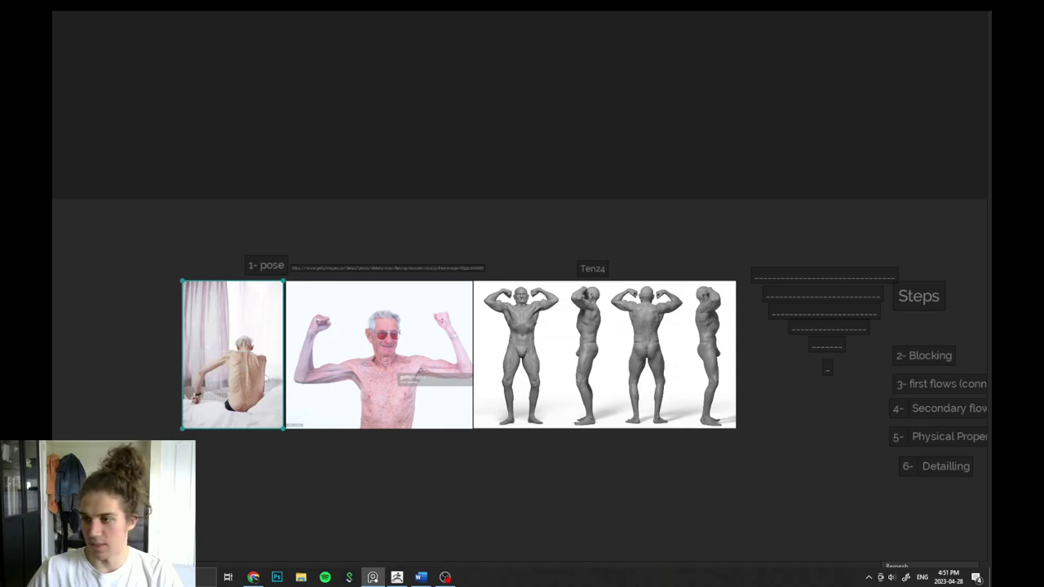
{"action": "left_click", "coordinate": [432, 475]}
Examine the elderly man's flexed arm, from shoulder to fist, close up in the flexing photo.
{"action": "scroll", "coordinate": [330, 393], "scroll_direction": "up", "scroll_amount": 5}
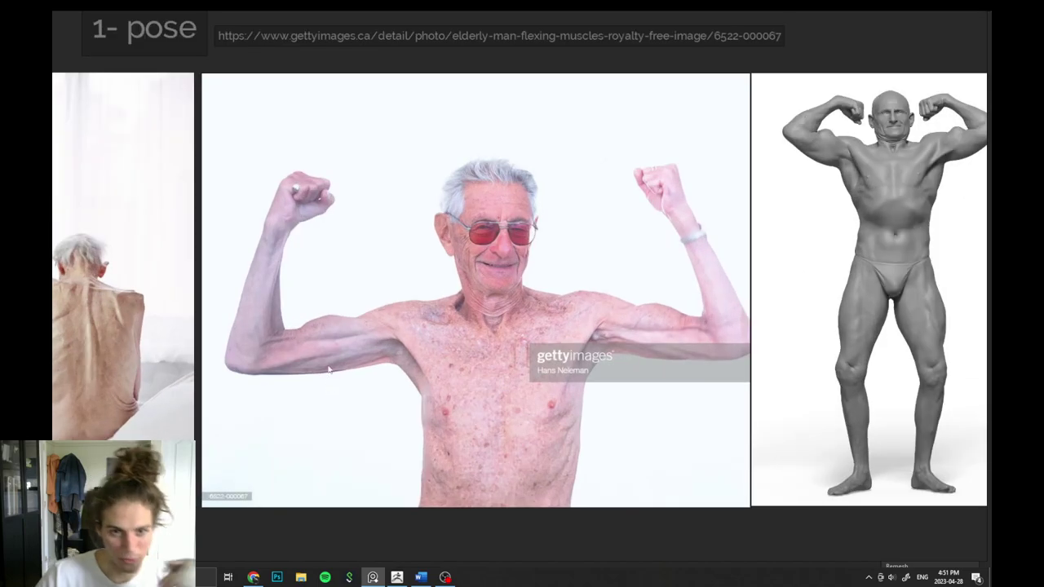
{"action": "scroll", "coordinate": [332, 352], "scroll_direction": "up", "scroll_amount": 4}
{"action": "middle_click_drag", "start_coordinate": [333, 355], "coordinate": [438, 356]}
{"action": "scroll", "coordinate": [400, 341], "scroll_direction": "down", "scroll_amount": 1}
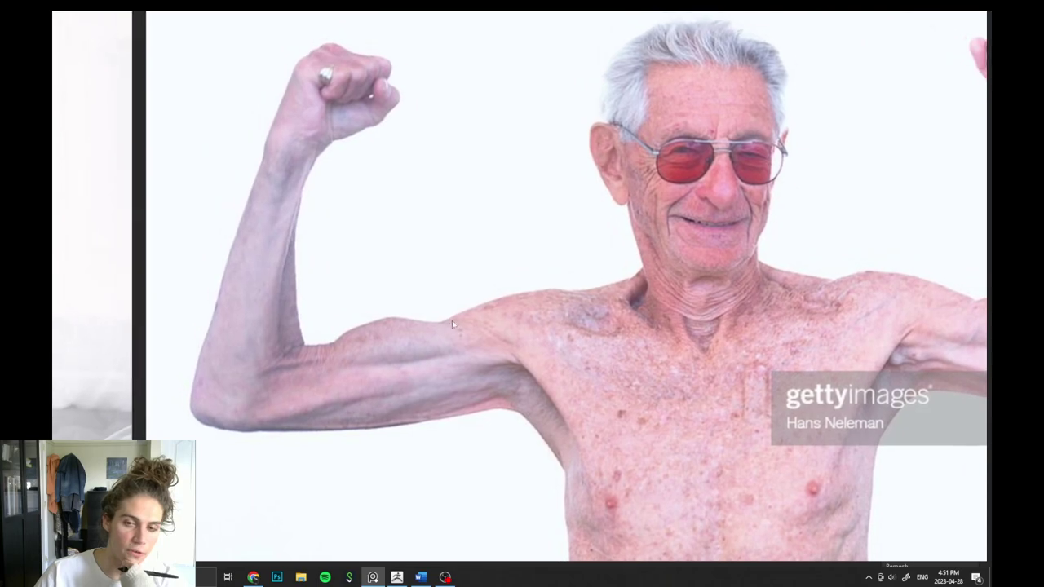
{"action": "middle_click_drag", "start_coordinate": [452, 320], "coordinate": [467, 326]}
{"action": "scroll", "coordinate": [464, 314], "scroll_direction": "down", "scroll_amount": 2}
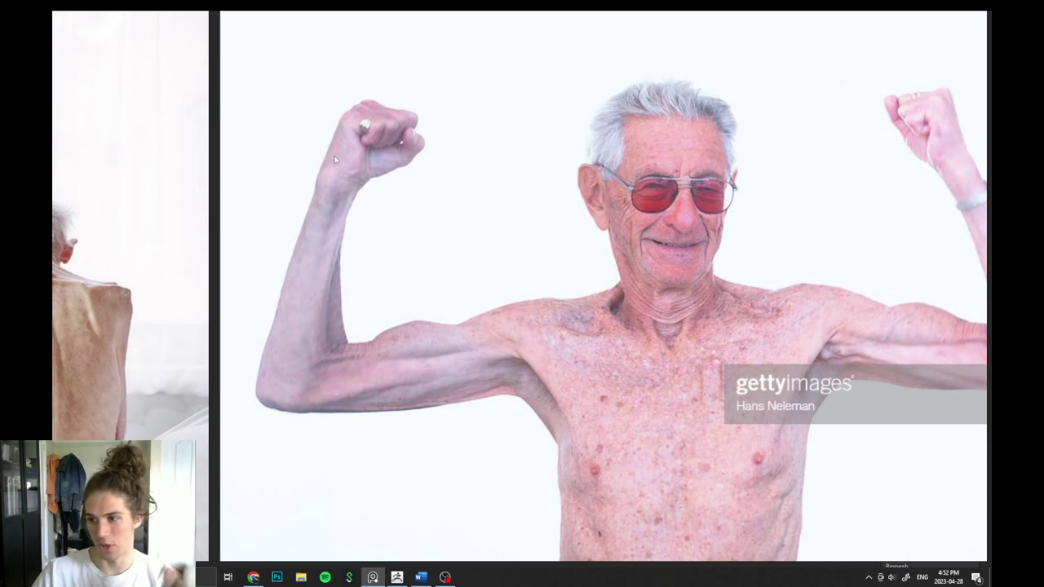
{"action": "left_click_drag", "start_coordinate": [329, 247], "coordinate": [297, 342]}
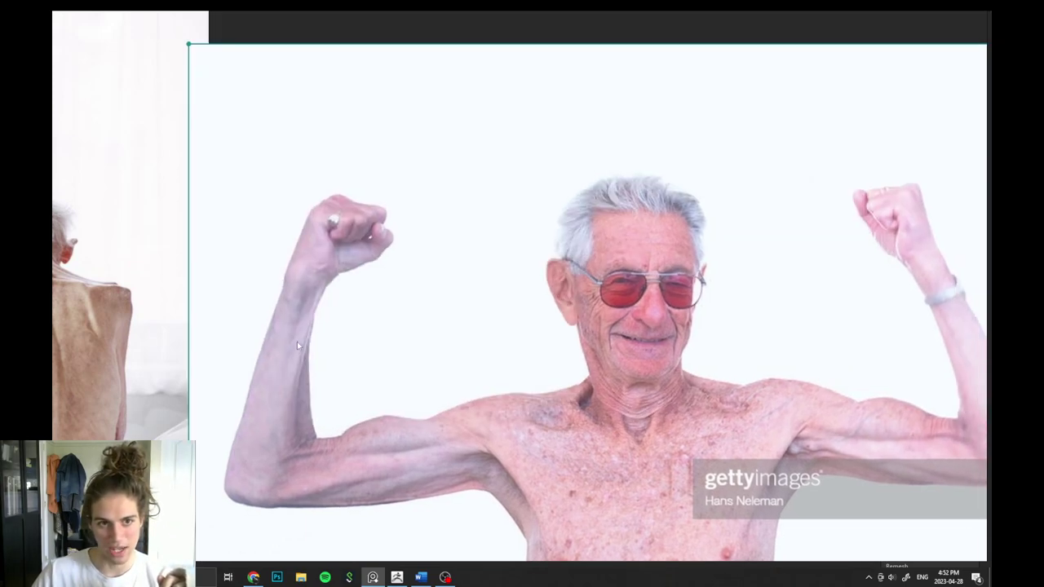
{"action": "scroll", "coordinate": [307, 321], "scroll_direction": "down", "scroll_amount": 3}
{"action": "left_click_drag", "start_coordinate": [356, 361], "coordinate": [367, 315]}
Compare the raised arm of the Ten24 front-view body with the elderly man's arm in the flexing photo.
{"action": "scroll", "coordinate": [848, 138], "scroll_direction": "up", "scroll_amount": 4}
{"action": "scroll", "coordinate": [672, 171], "scroll_direction": "up", "scroll_amount": 2}
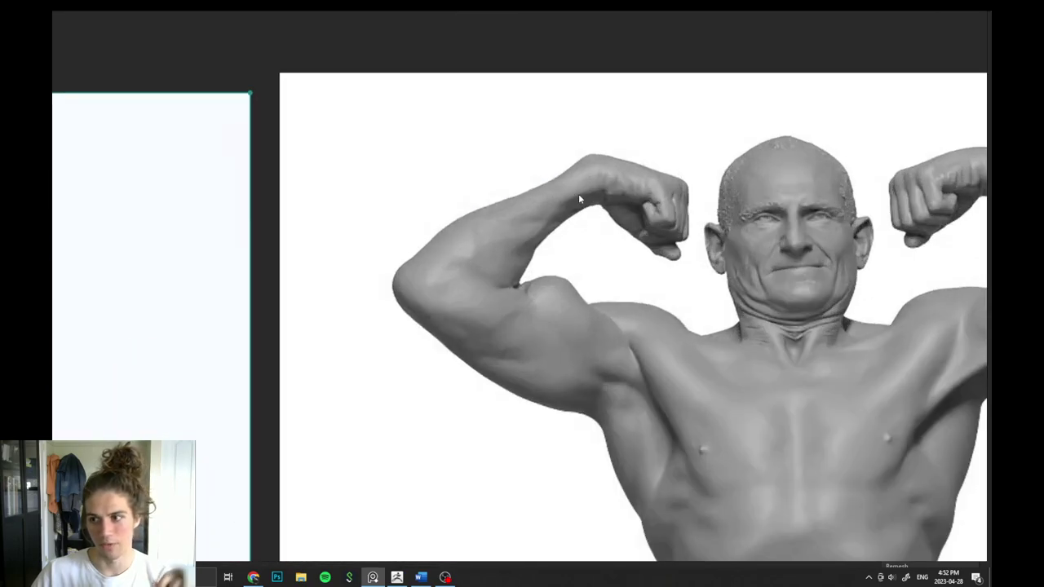
{"action": "scroll", "coordinate": [643, 284], "scroll_direction": "down", "scroll_amount": 3}
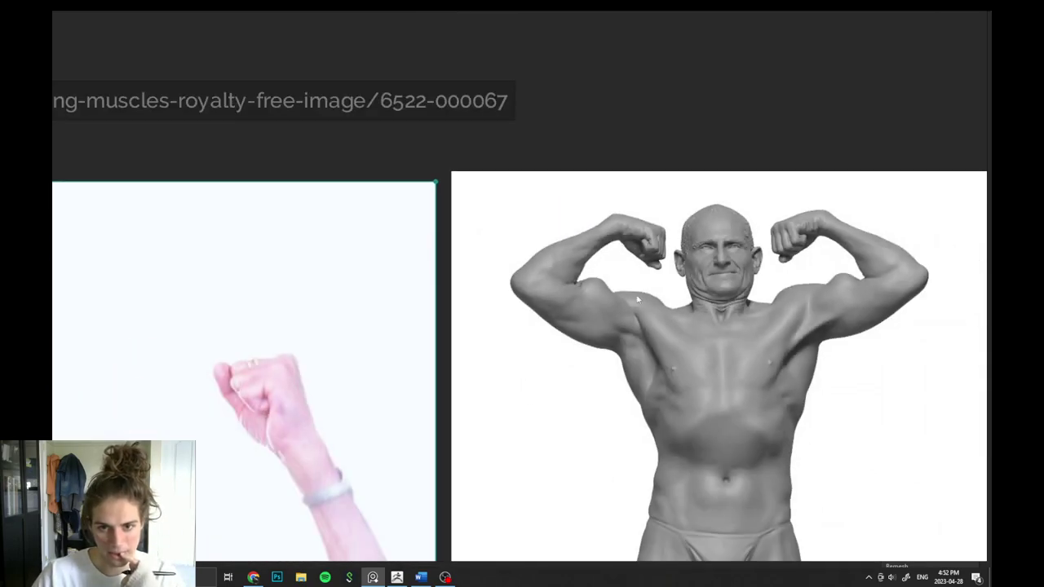
{"action": "middle_click_drag", "start_coordinate": [584, 364], "coordinate": [725, 219]}
{"action": "scroll", "coordinate": [725, 219], "scroll_direction": "down", "scroll_amount": 4}
{"action": "middle_click_drag", "start_coordinate": [414, 386], "coordinate": [440, 396]}
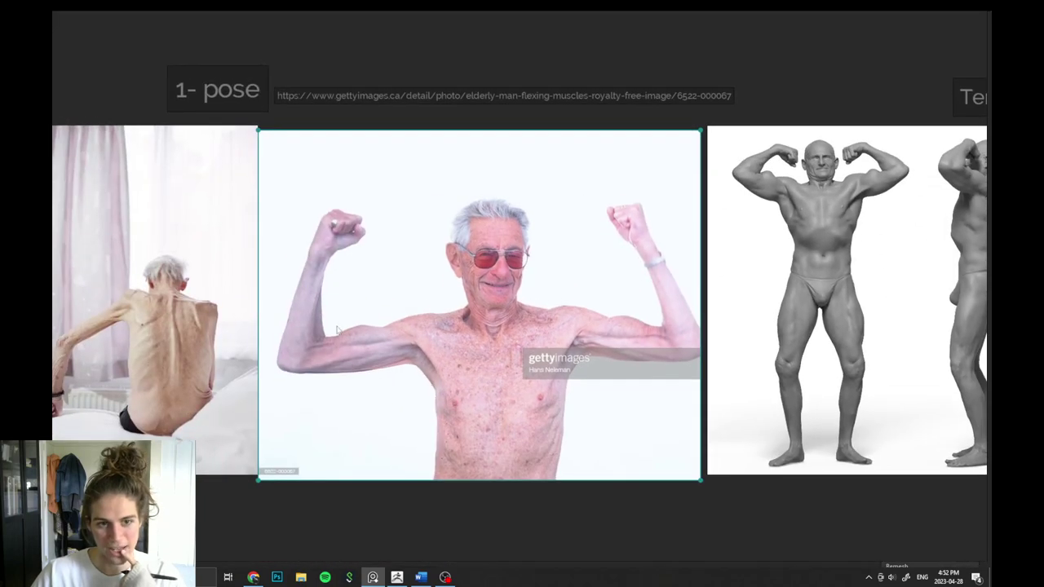
{"action": "scroll", "coordinate": [337, 325], "scroll_direction": "up", "scroll_amount": 2}
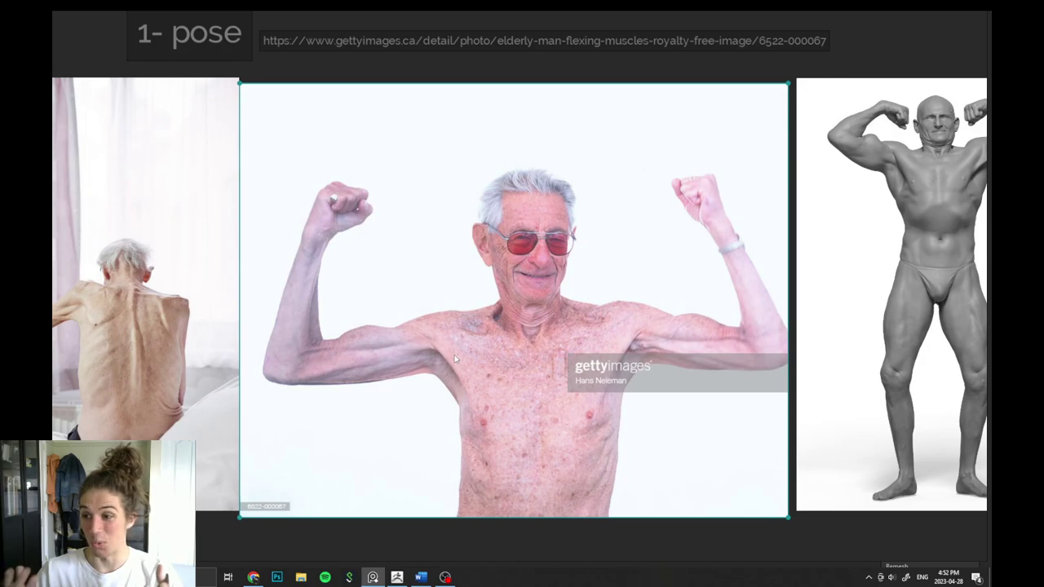
{"action": "scroll", "coordinate": [365, 331], "scroll_direction": "down", "scroll_amount": 2}
Nudge the flexing elderly man photo flush against the edge of the Ten24 body references.
{"action": "left_click_drag", "start_coordinate": [823, 95], "coordinate": [762, 168]}
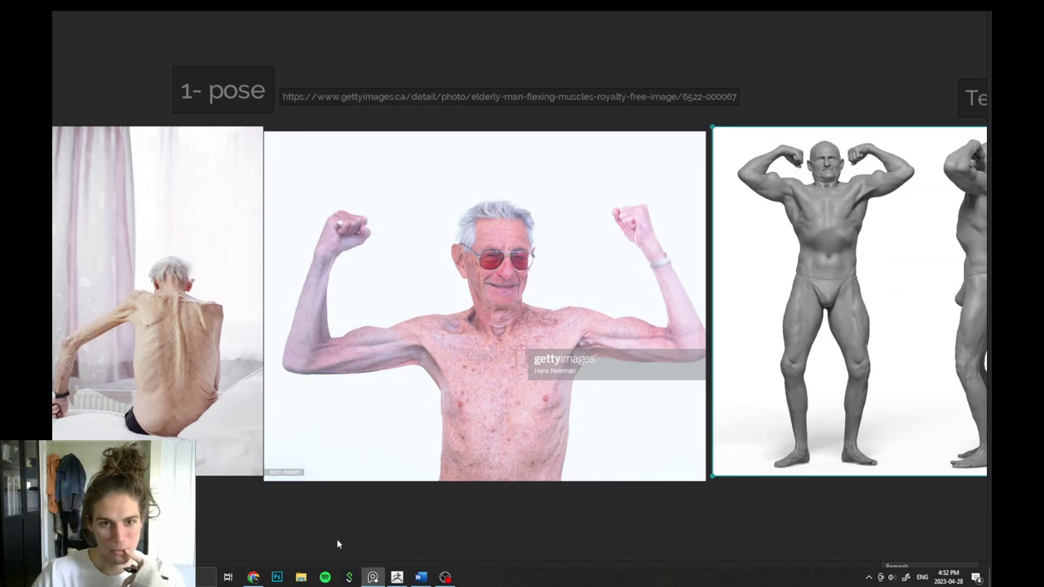
{"action": "left_click_drag", "start_coordinate": [337, 540], "coordinate": [357, 414]}
{"action": "left_click_drag", "start_coordinate": [395, 446], "coordinate": [401, 443]}
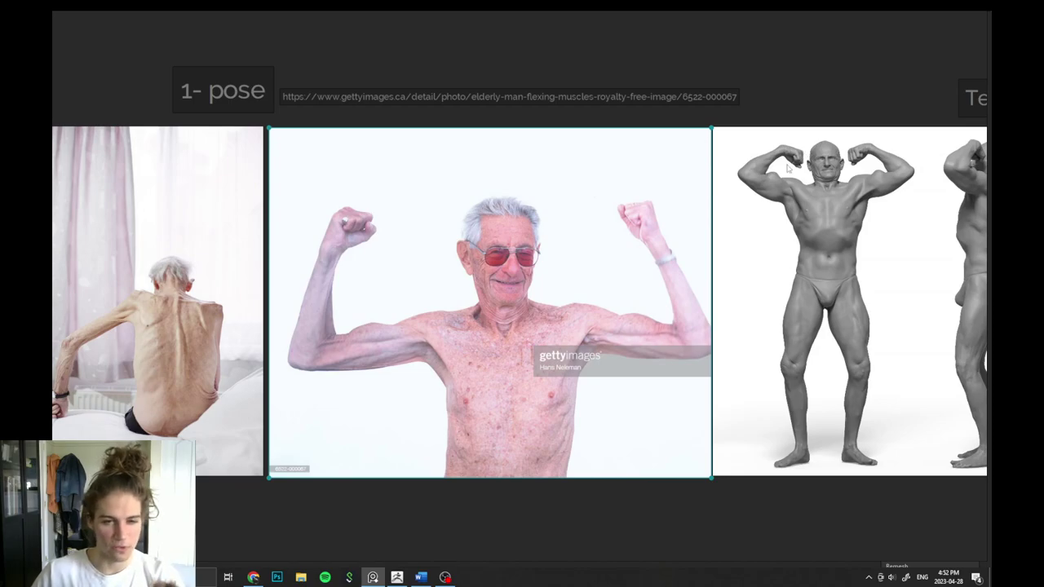
Examine the flexed arm poses in the front, side and back views of the Ten24 body against the elderly man photo.
{"action": "scroll", "coordinate": [397, 433], "scroll_direction": "down", "scroll_amount": 2}
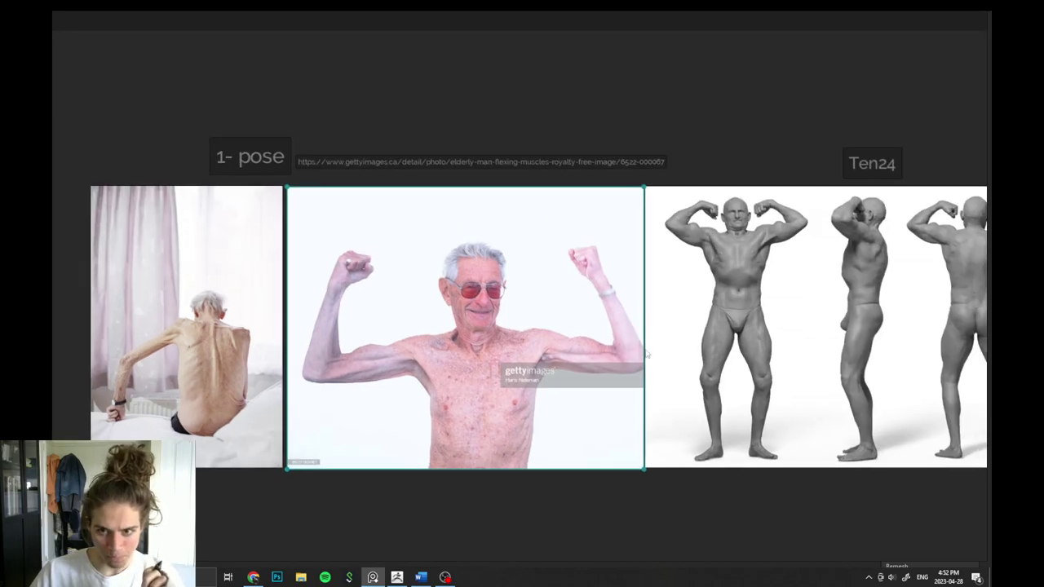
{"action": "middle_click_drag", "start_coordinate": [709, 332], "coordinate": [493, 360]}
{"action": "scroll", "coordinate": [661, 271], "scroll_direction": "up", "scroll_amount": 4}
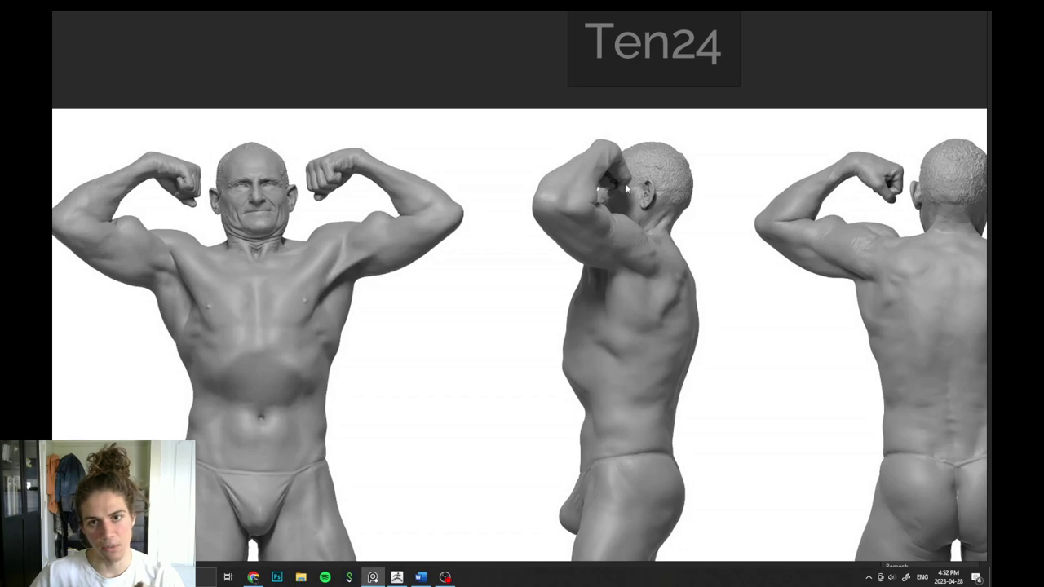
{"action": "scroll", "coordinate": [329, 259], "scroll_direction": "down", "scroll_amount": 1}
{"action": "scroll", "coordinate": [149, 234], "scroll_direction": "up", "scroll_amount": 2}
{"action": "middle_click_drag", "start_coordinate": [212, 233], "coordinate": [262, 278]}
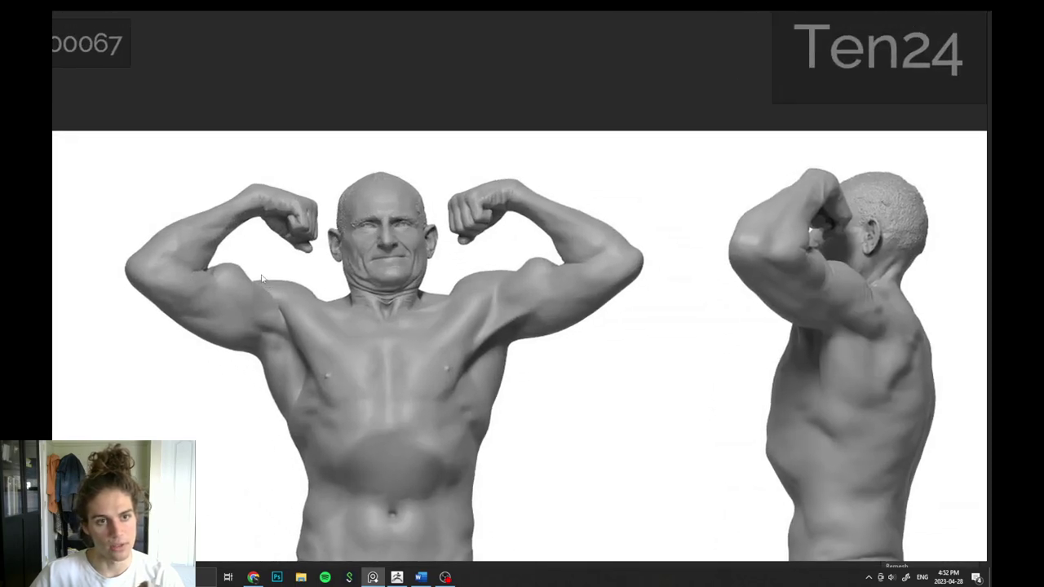
{"action": "scroll", "coordinate": [326, 239], "scroll_direction": "up", "scroll_amount": 3}
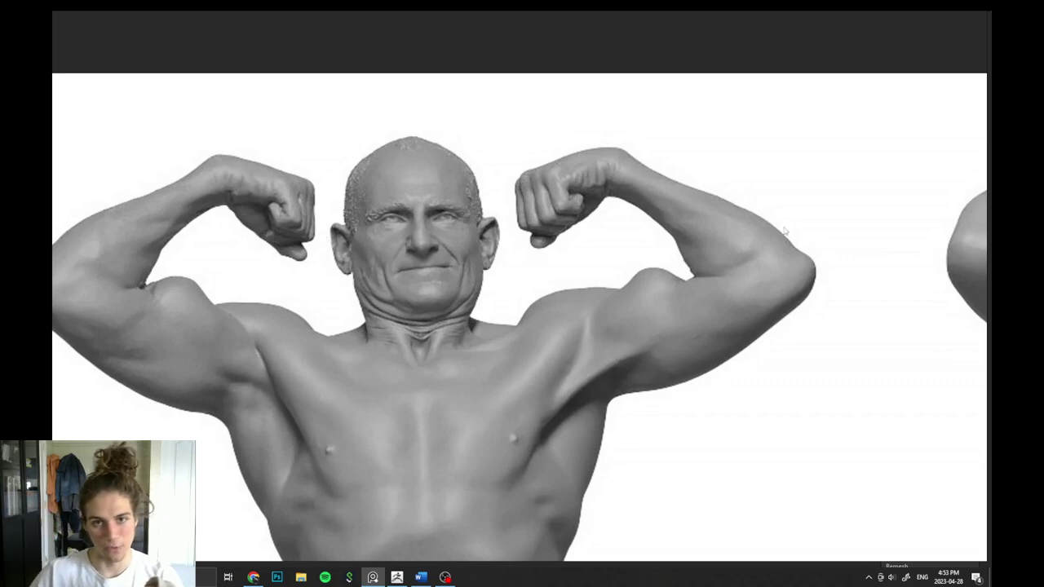
{"action": "scroll", "coordinate": [561, 238], "scroll_direction": "down", "scroll_amount": 2}
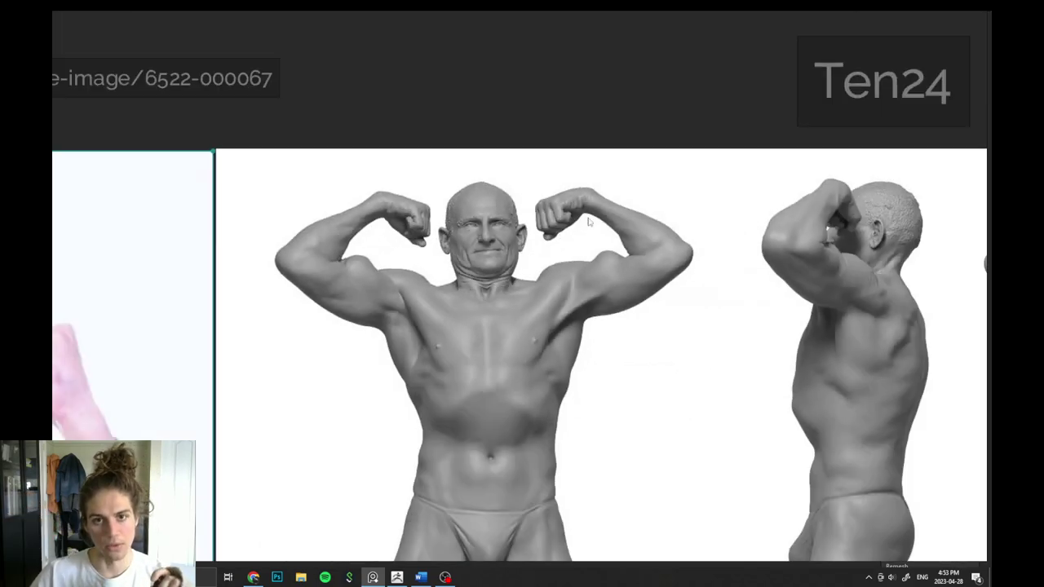
{"action": "scroll", "coordinate": [604, 218], "scroll_direction": "down", "scroll_amount": 2}
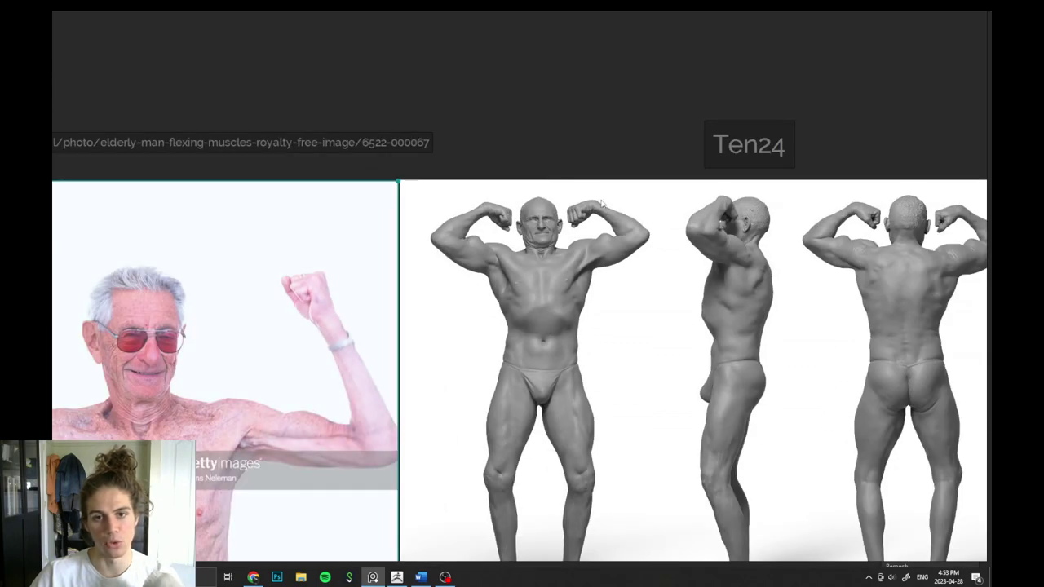
{"action": "scroll", "coordinate": [625, 217], "scroll_direction": "down", "scroll_amount": 3}
{"action": "middle_click_drag", "start_coordinate": [279, 423], "coordinate": [403, 428]}
{"action": "scroll", "coordinate": [401, 433], "scroll_direction": "up", "scroll_amount": 1}
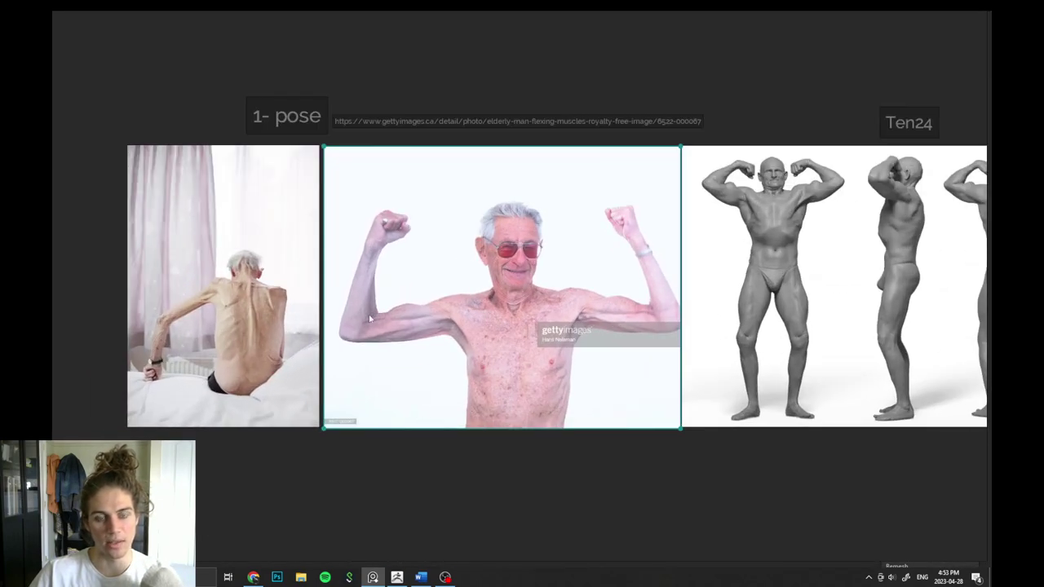
{"action": "left_click_drag", "start_coordinate": [357, 517], "coordinate": [479, 183]}
{"action": "left_click_drag", "start_coordinate": [431, 492], "coordinate": [621, 280]}
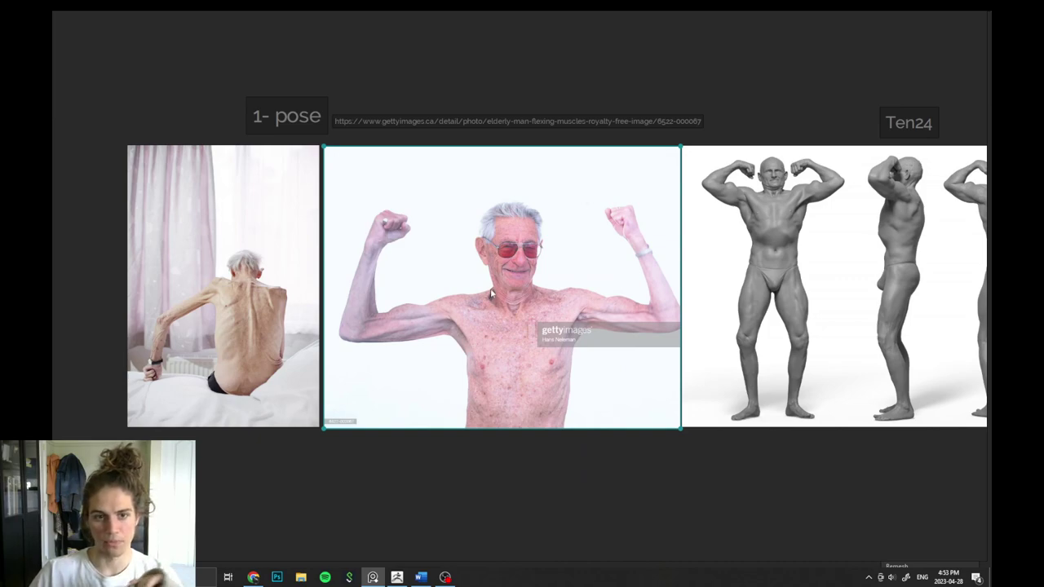
{"action": "left_click_drag", "start_coordinate": [354, 494], "coordinate": [507, 193]}
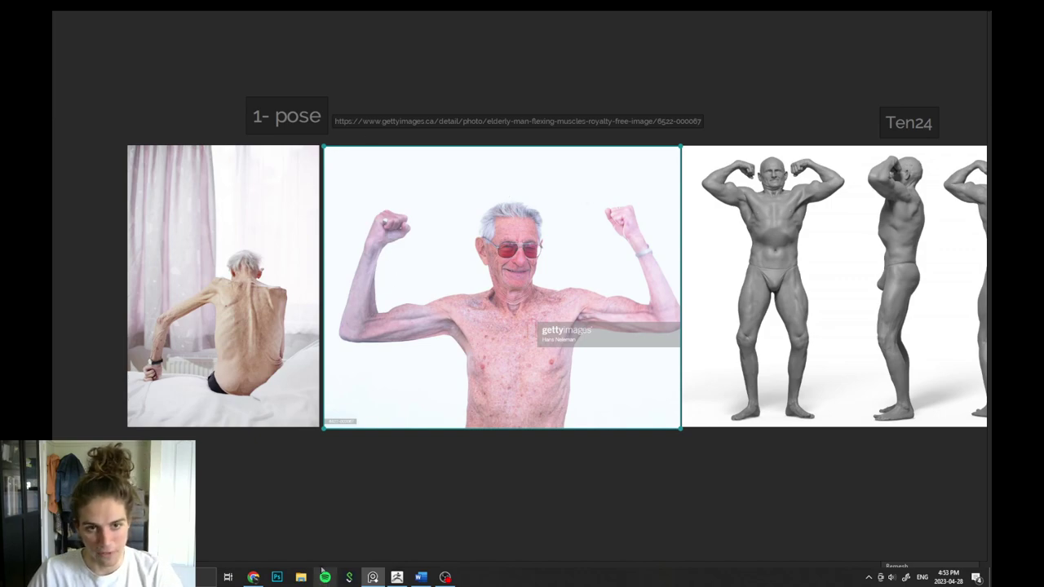
{"action": "left_click_drag", "start_coordinate": [324, 480], "coordinate": [515, 202]}
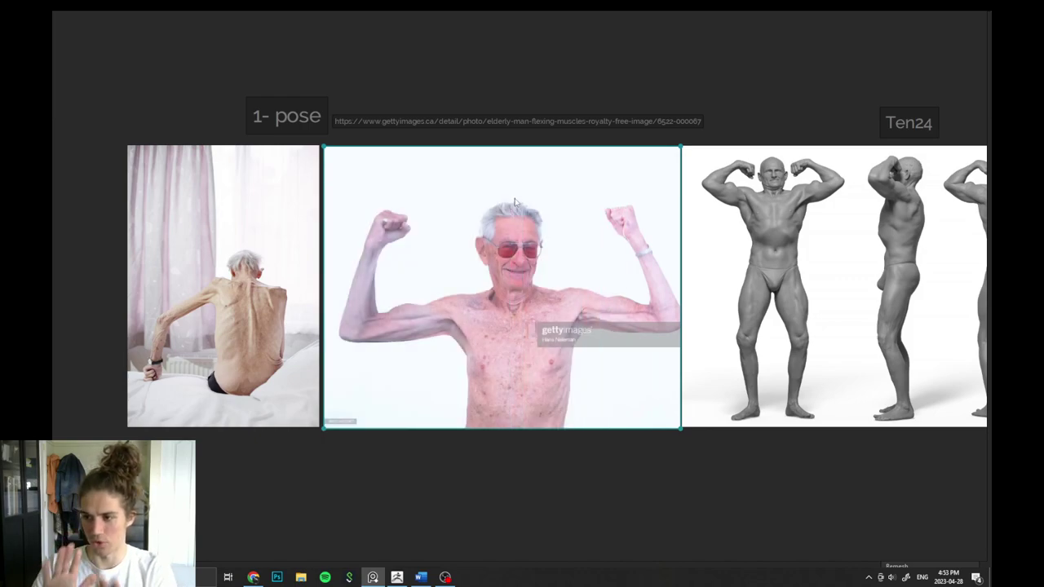
{"action": "left_click", "coordinate": [456, 461]}
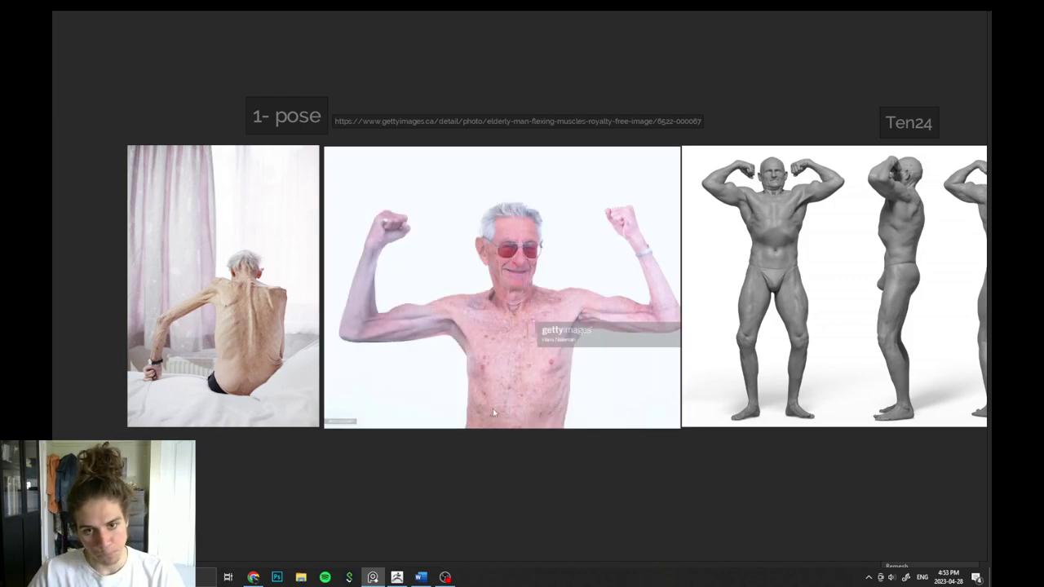
{"action": "left_click_drag", "start_coordinate": [848, 478], "coordinate": [730, 252]}
{"action": "left_click", "coordinate": [581, 442]}
{"action": "middle_click_drag", "start_coordinate": [548, 451], "coordinate": [531, 460]}
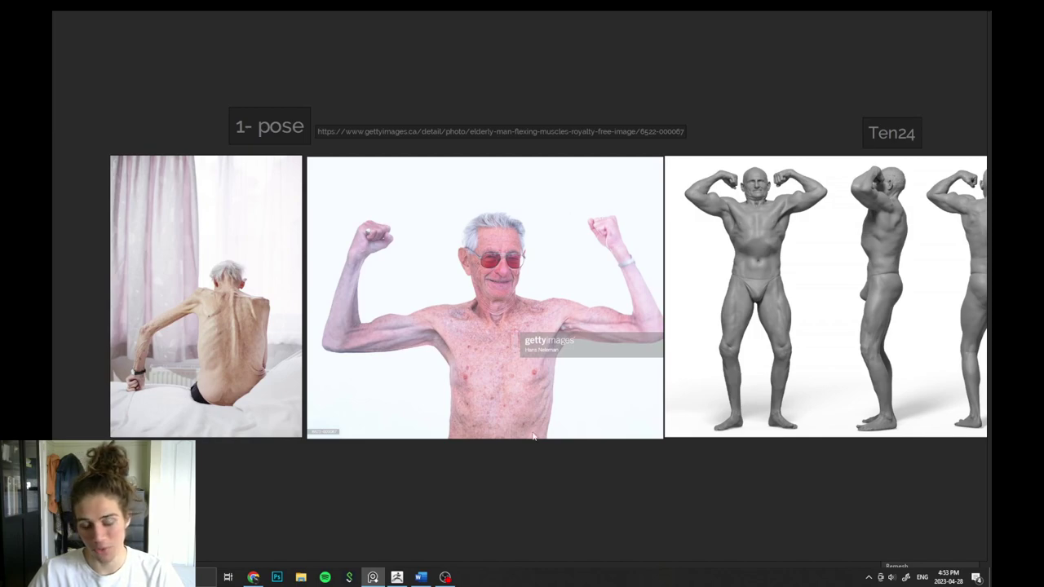
Shift the flexing elderly man photo slightly to even its spacing and height with the neighbouring references.
{"action": "left_click_drag", "start_coordinate": [313, 488], "coordinate": [466, 188]}
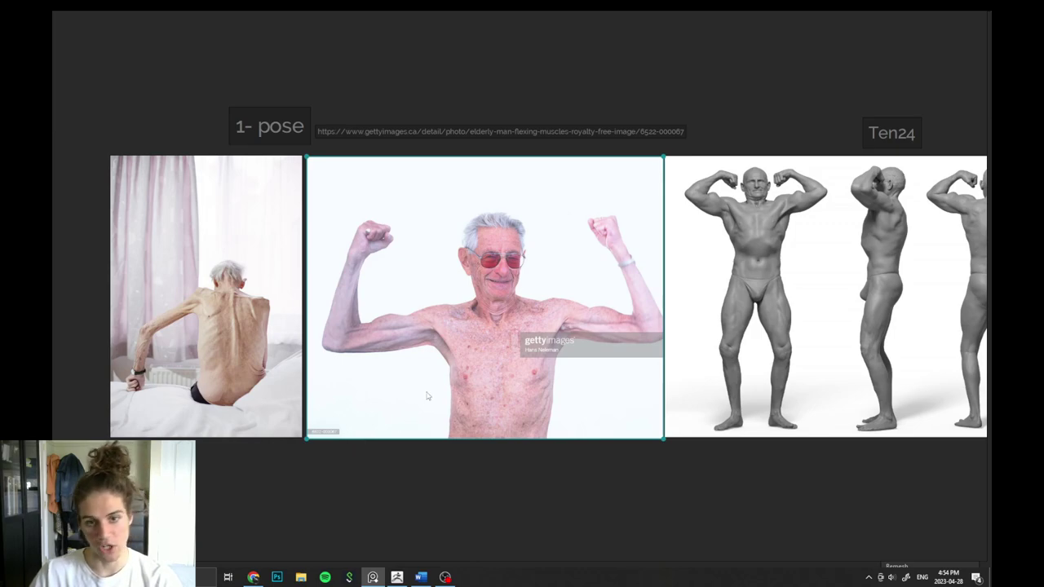
{"action": "left_click_drag", "start_coordinate": [422, 384], "coordinate": [419, 380]}
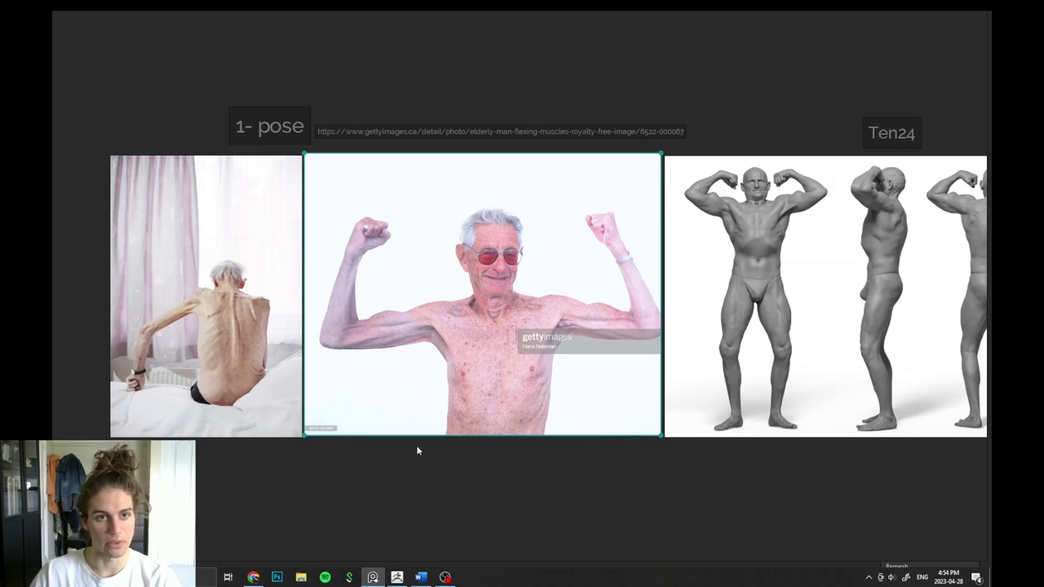
{"action": "middle_click_drag", "start_coordinate": [422, 458], "coordinate": [403, 475]}
{"action": "left_click_drag", "start_coordinate": [411, 426], "coordinate": [412, 427]}
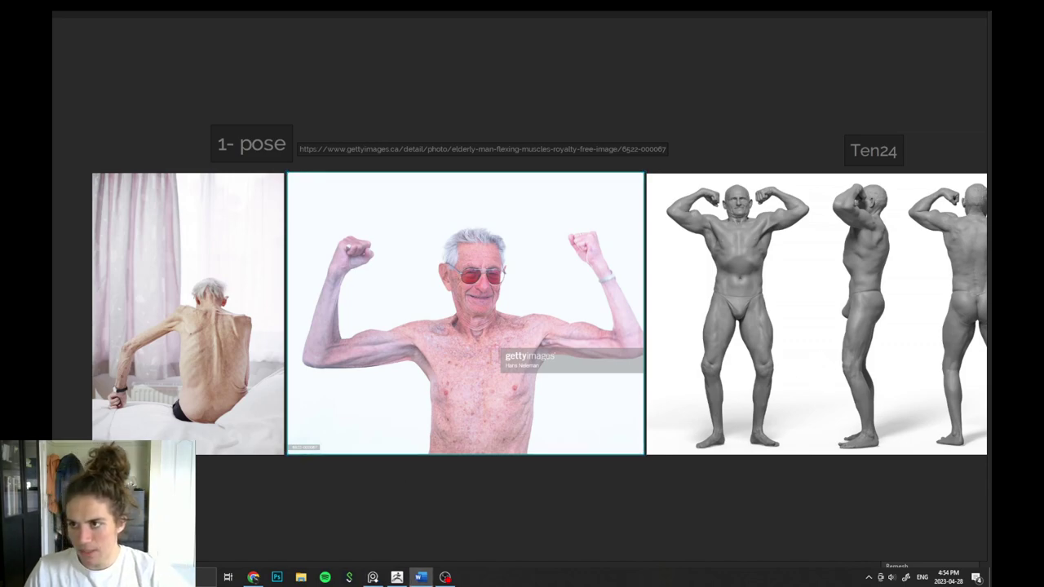
Switch to ZBrush and open the 8HeadMan mannequin from the Mannequin project folder, discarding changes to the current project.
{"action": "left_click", "coordinate": [397, 576]}
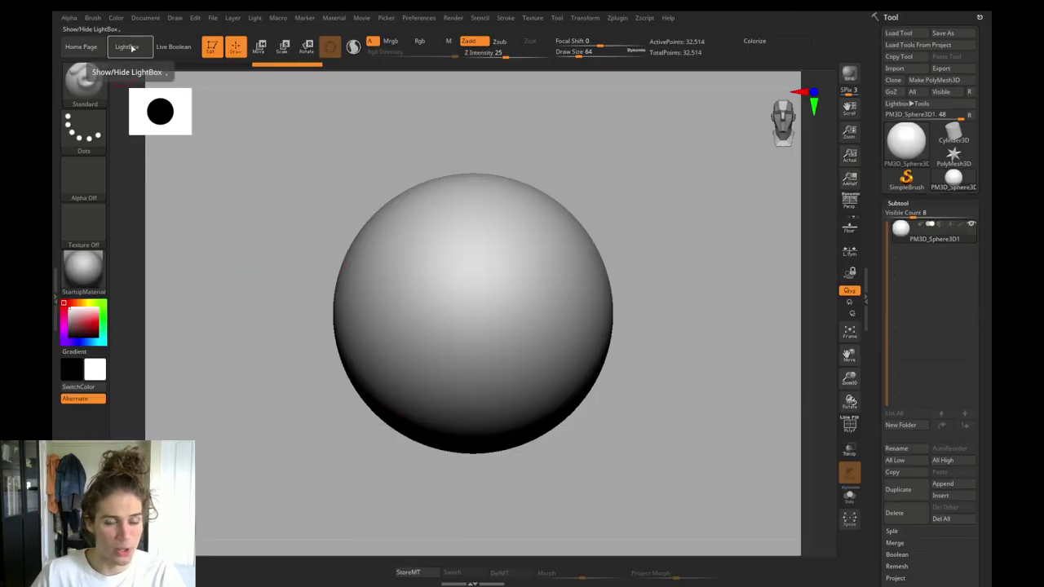
{"action": "left_click", "coordinate": [129, 47]}
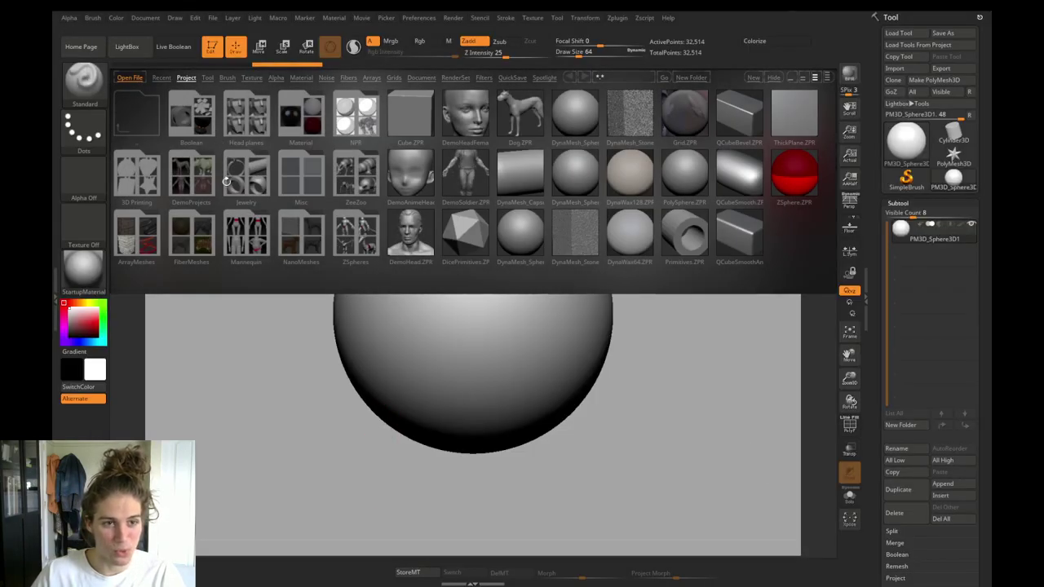
{"action": "left_click", "coordinate": [248, 233]}
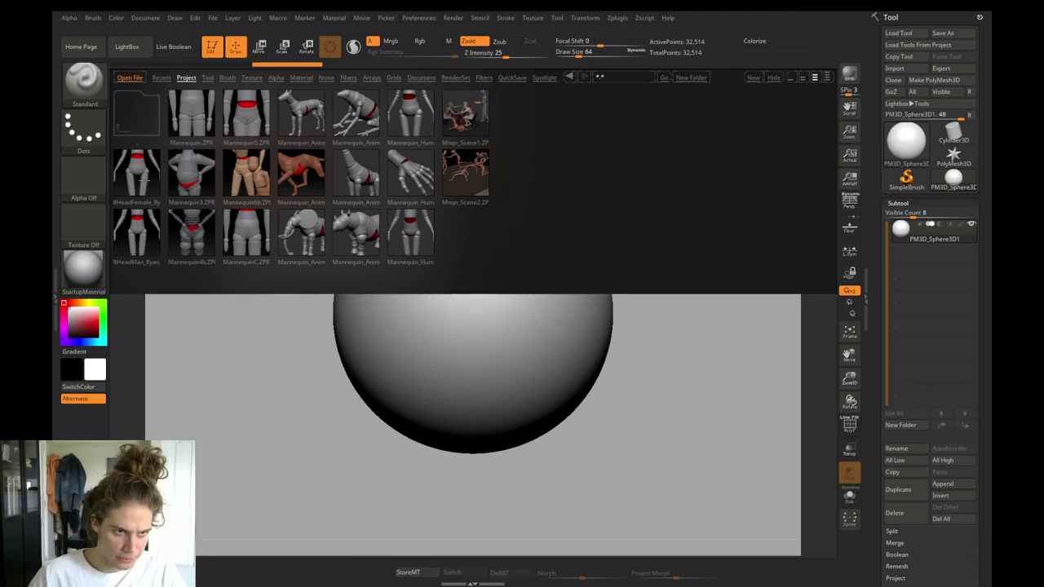
{"action": "double_click", "coordinate": [137, 178]}
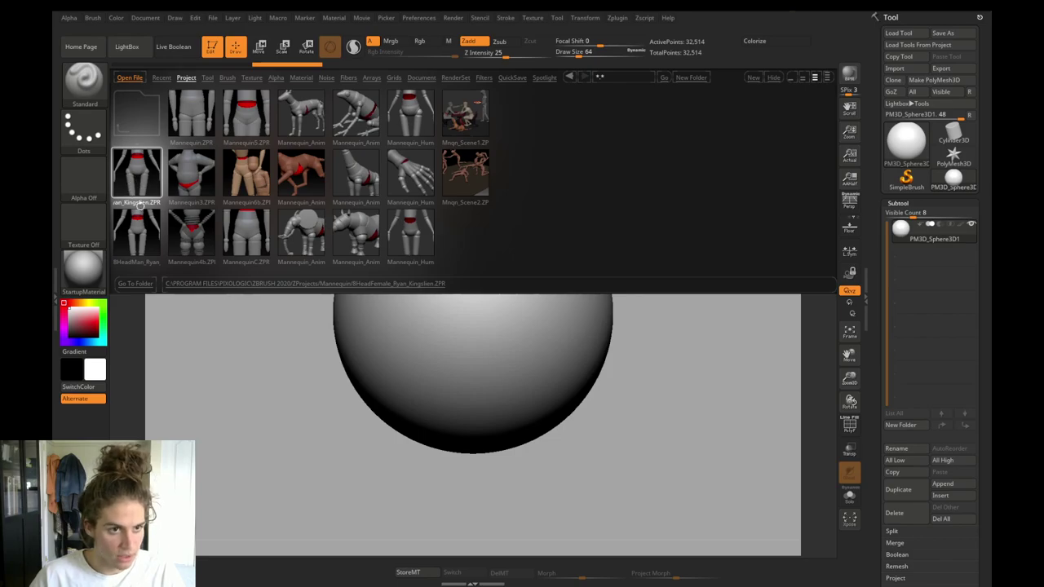
{"action": "double_click", "coordinate": [137, 231]}
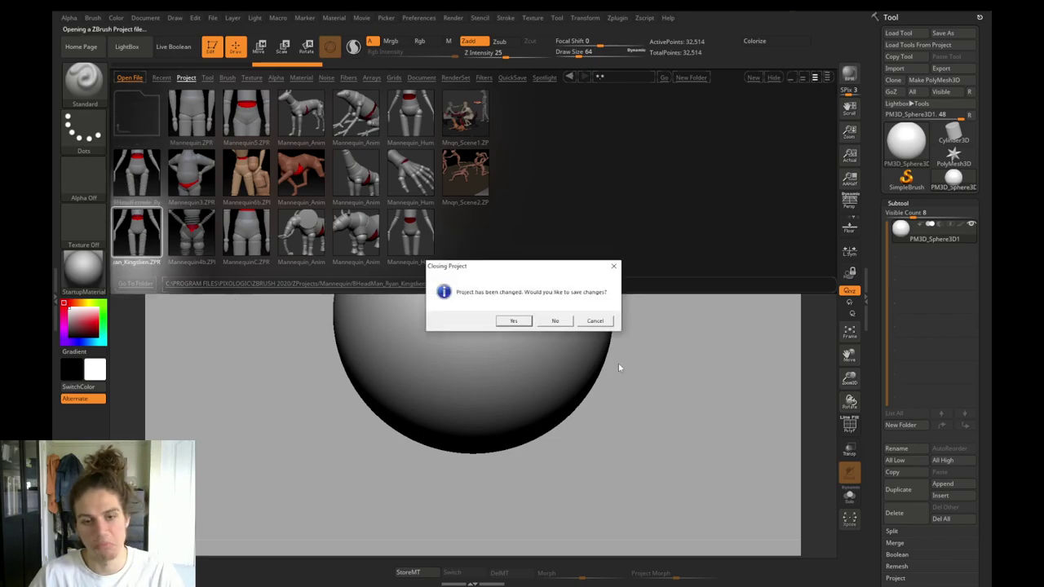
{"action": "left_click", "coordinate": [561, 322]}
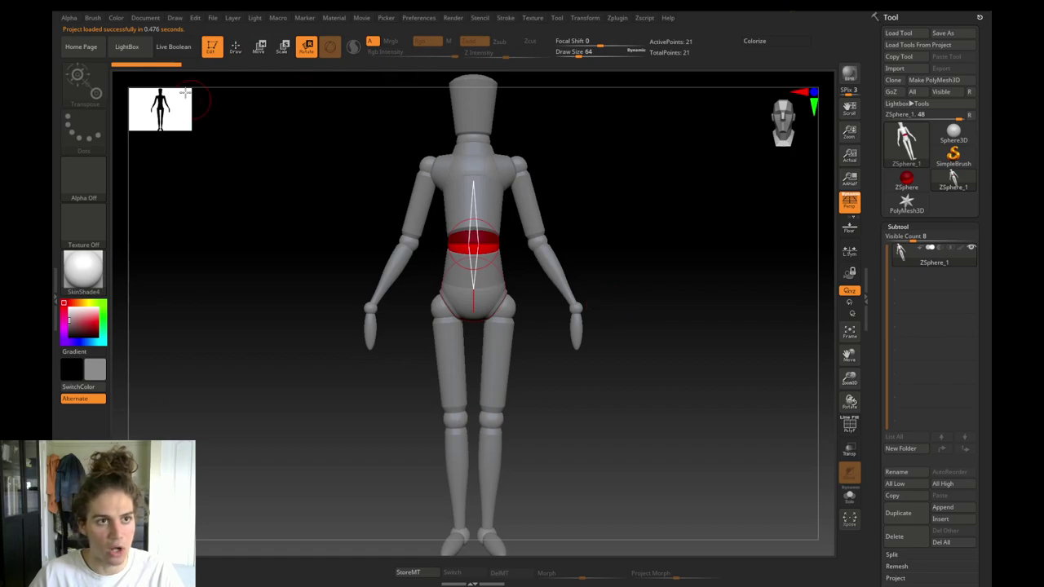
Change the document background to light grey and reduce its gradient range until the colour is flat.
{"action": "left_click", "coordinate": [136, 49]}
{"action": "left_click", "coordinate": [144, 18]}
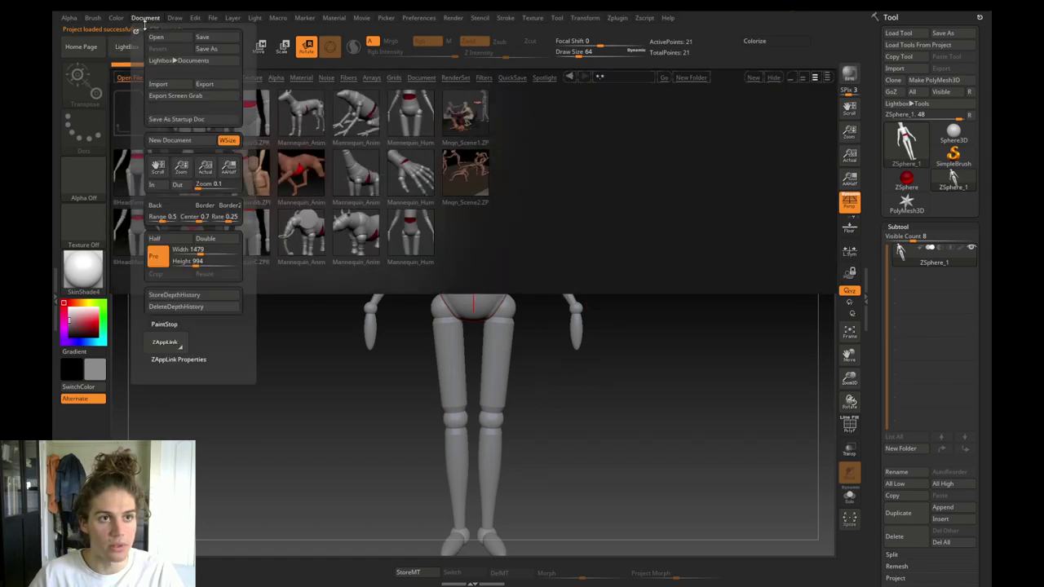
{"action": "left_click_drag", "start_coordinate": [178, 209], "coordinate": [85, 275]}
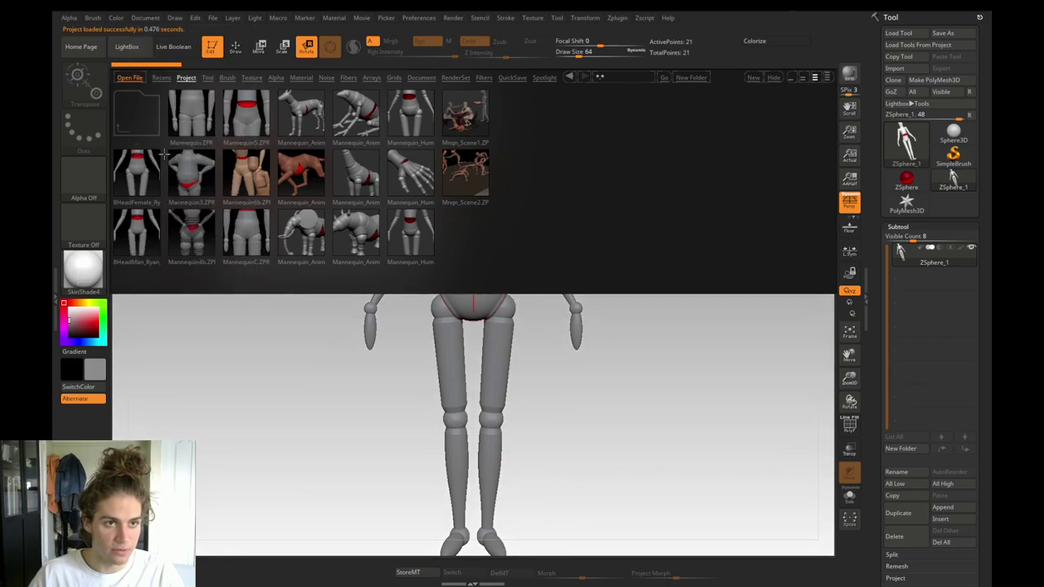
{"action": "left_click", "coordinate": [139, 18]}
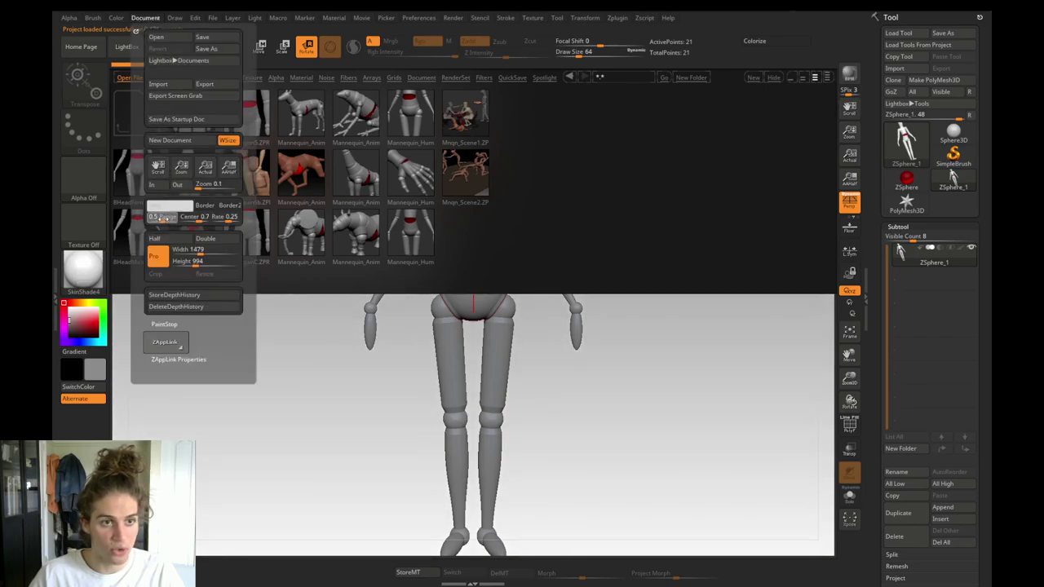
{"action": "left_click_drag", "start_coordinate": [163, 219], "coordinate": [147, 218]}
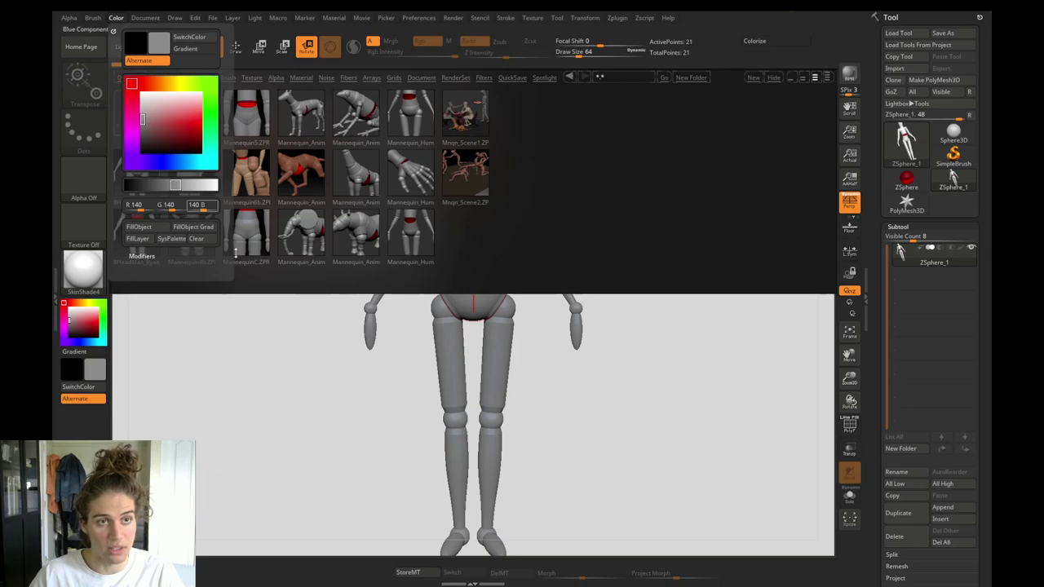
{"action": "left_click", "coordinate": [128, 46]}
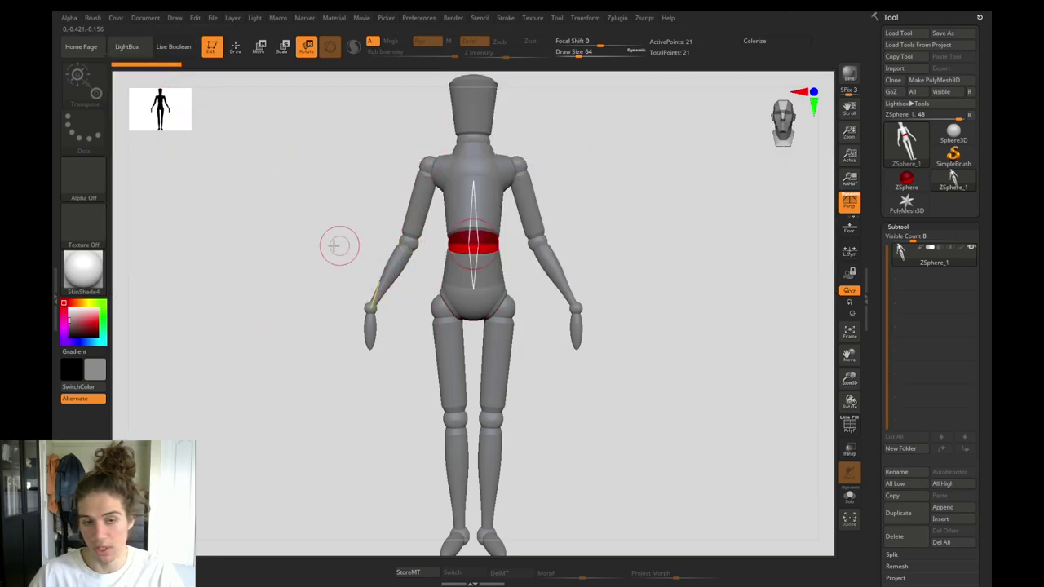
Rotate both of the mannequin's arms up from the shoulders until they extend horizontally.
{"action": "left_click_drag", "start_coordinate": [318, 231], "coordinate": [326, 333], "text": "alt"}
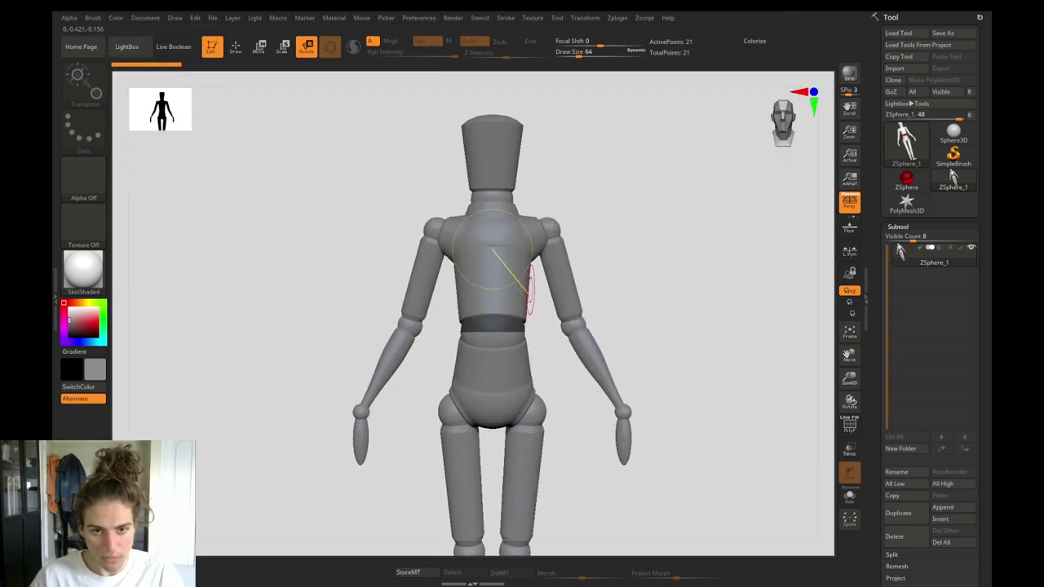
{"action": "left_click", "coordinate": [433, 225]}
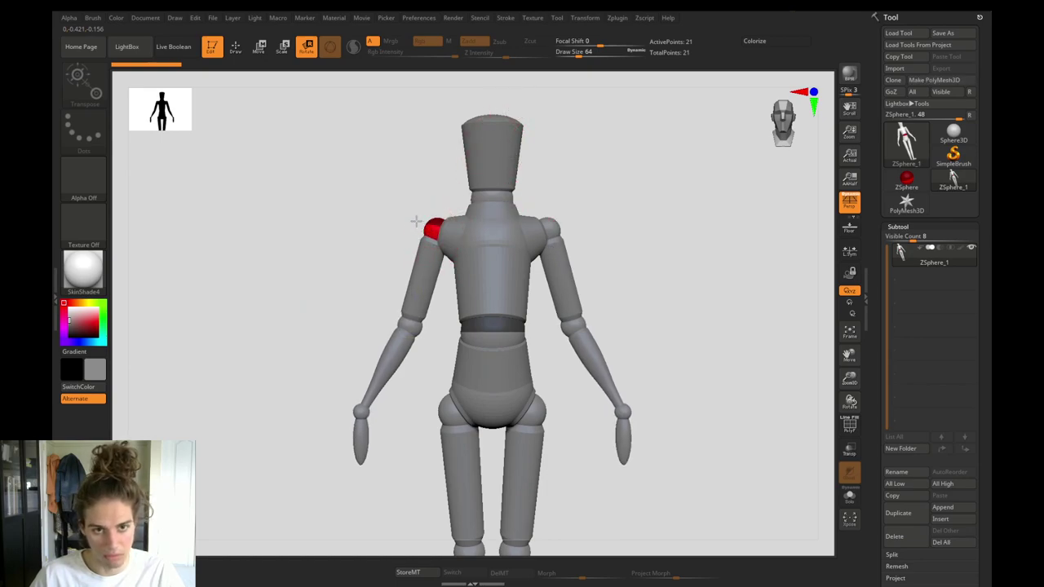
{"action": "left_click_drag", "start_coordinate": [423, 276], "coordinate": [379, 188]}
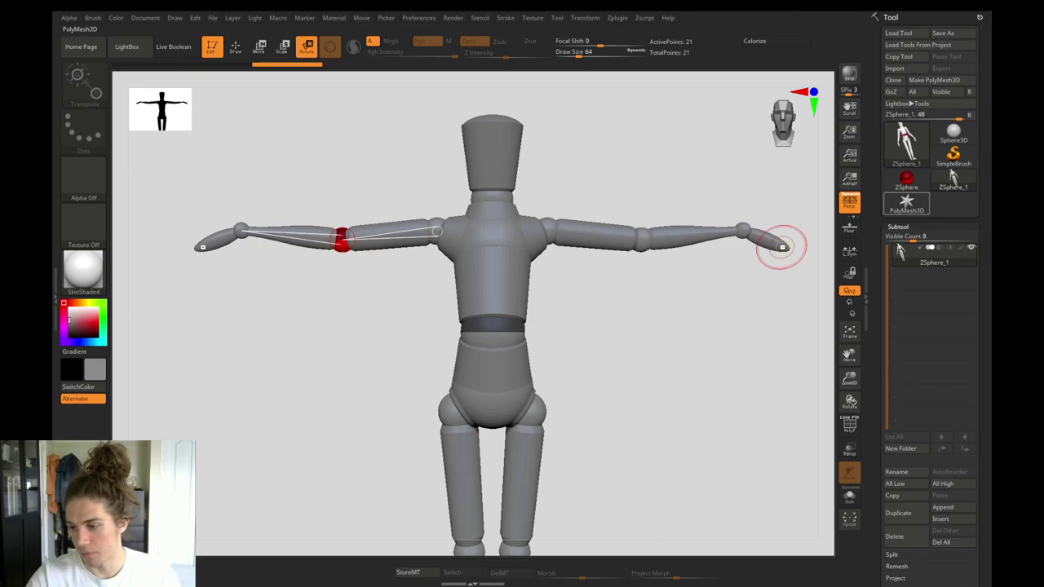
Check the flexing reference and bend the mannequin's forearms upward, with the hands turned in toward the head.
{"action": "key", "text": "alt+Tab"}
{"action": "right_click_drag", "start_coordinate": [476, 354], "coordinate": [1043, 384]}
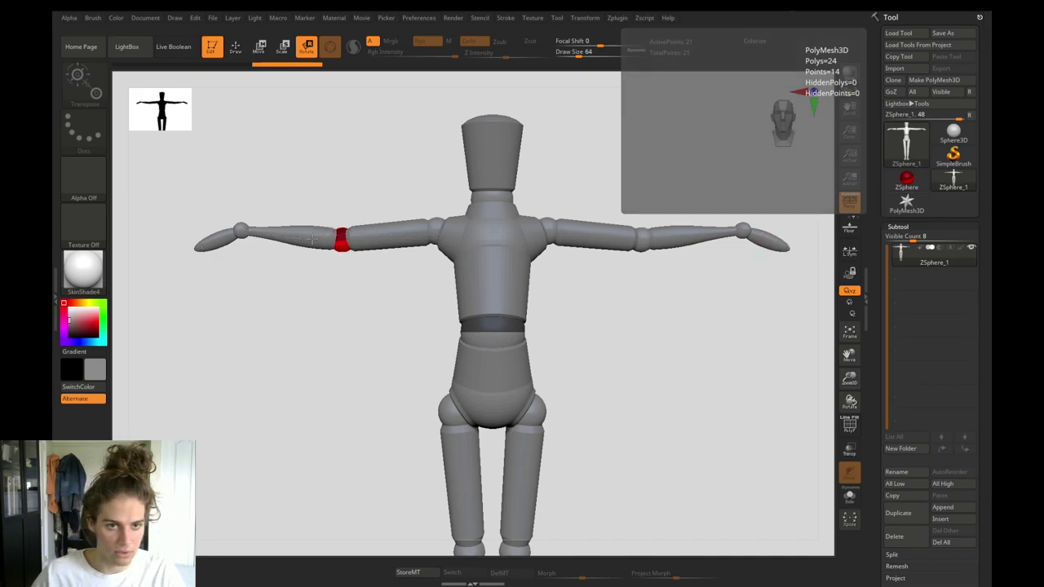
{"action": "left_click_drag", "start_coordinate": [241, 231], "coordinate": [288, 359]}
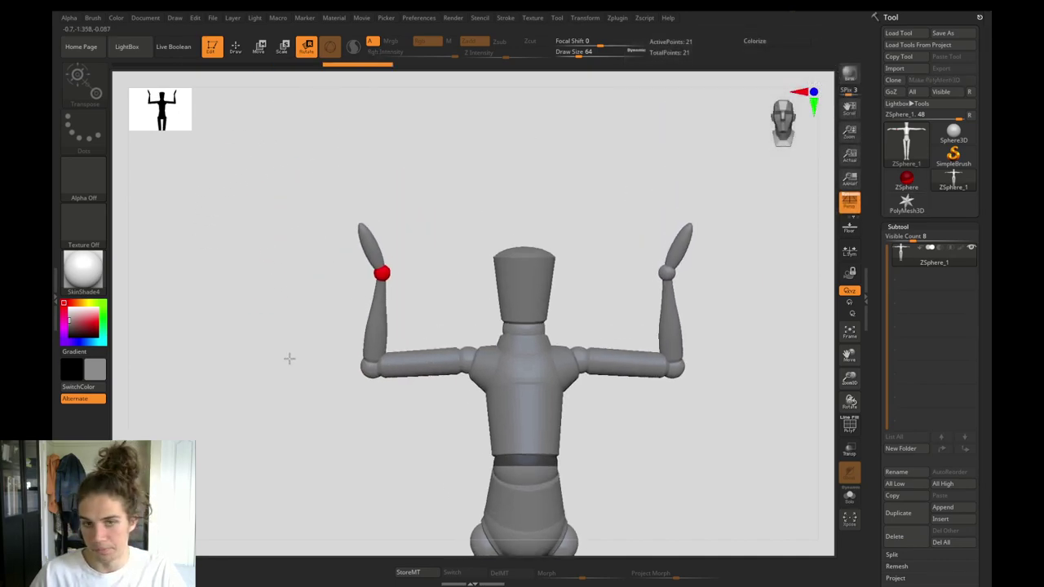
{"action": "left_click_drag", "start_coordinate": [422, 364], "coordinate": [475, 367]}
{"action": "left_click_drag", "start_coordinate": [362, 255], "coordinate": [461, 291]}
{"action": "left_click_drag", "start_coordinate": [378, 310], "coordinate": [425, 279]}
{"action": "left_click_drag", "start_coordinate": [459, 448], "coordinate": [461, 366], "text": "alt"}
{"action": "left_click", "coordinate": [422, 295]}
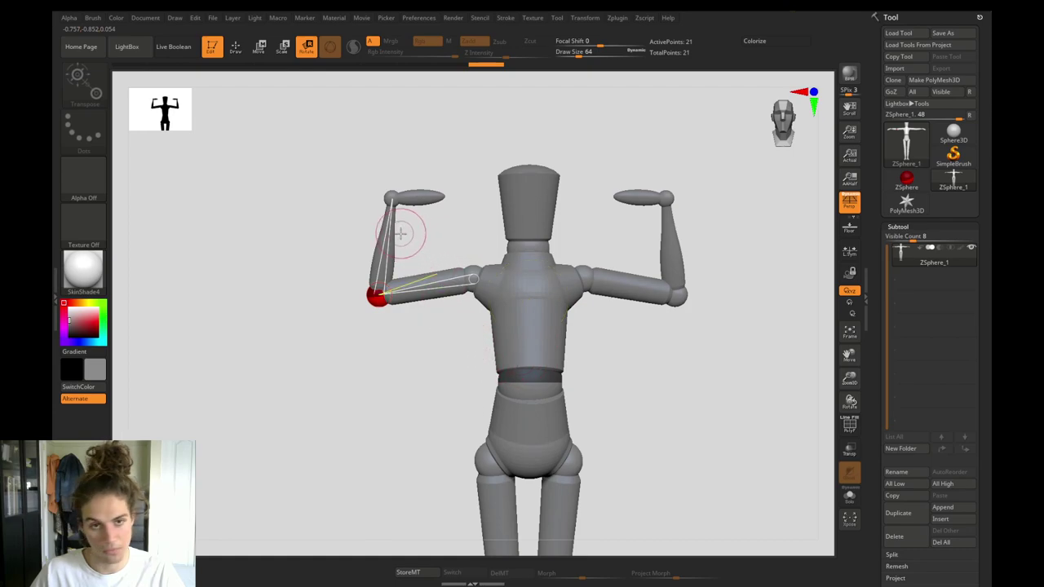
{"action": "left_click", "coordinate": [427, 197]}
Adjust the forearm angle in side view and swing the upper arms forward so the elbows sit ahead of the shoulders.
{"action": "left_click_drag", "start_coordinate": [356, 161], "coordinate": [349, 320]}
{"action": "left_click", "coordinate": [408, 341]}
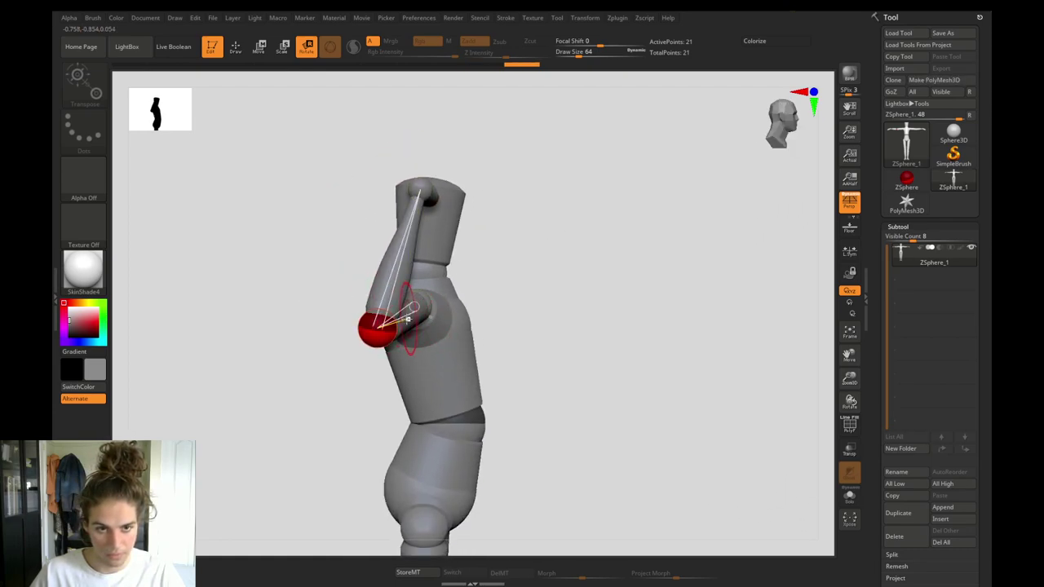
{"action": "mouse_move", "coordinate": [421, 194]}
{"action": "left_mouse_down"}
{"action": "mouse_move", "coordinate": [437, 197]}
{"action": "mouse_move", "coordinate": [410, 186]}
{"action": "left_mouse_up"}
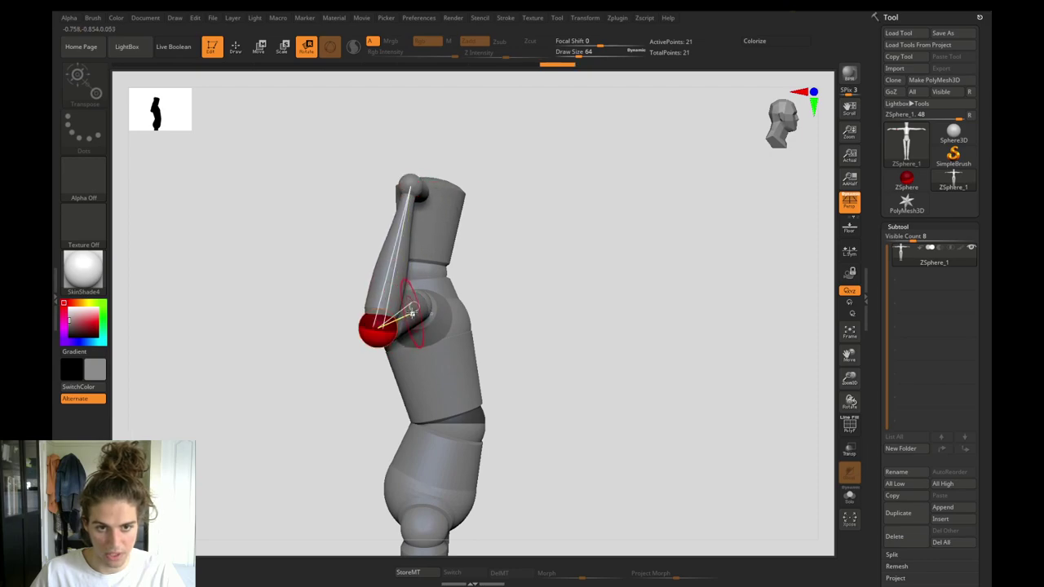
{"action": "left_click_drag", "start_coordinate": [415, 310], "coordinate": [455, 292]}
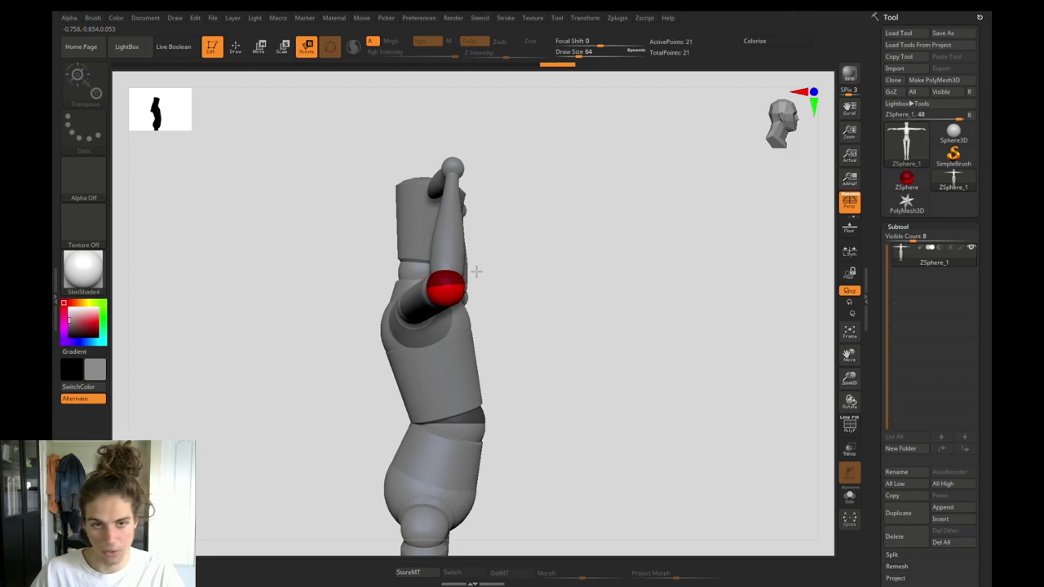
Refine the angles of the raised forearms and hands from above and from the side.
{"action": "left_click_drag", "start_coordinate": [349, 228], "coordinate": [302, 331]}
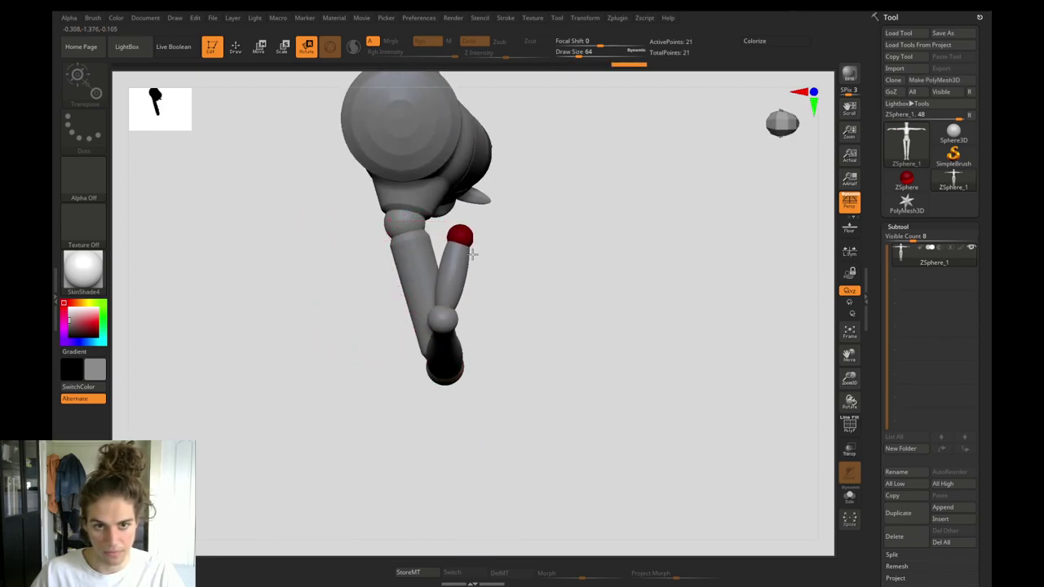
{"action": "left_click_drag", "start_coordinate": [361, 258], "coordinate": [323, 321]}
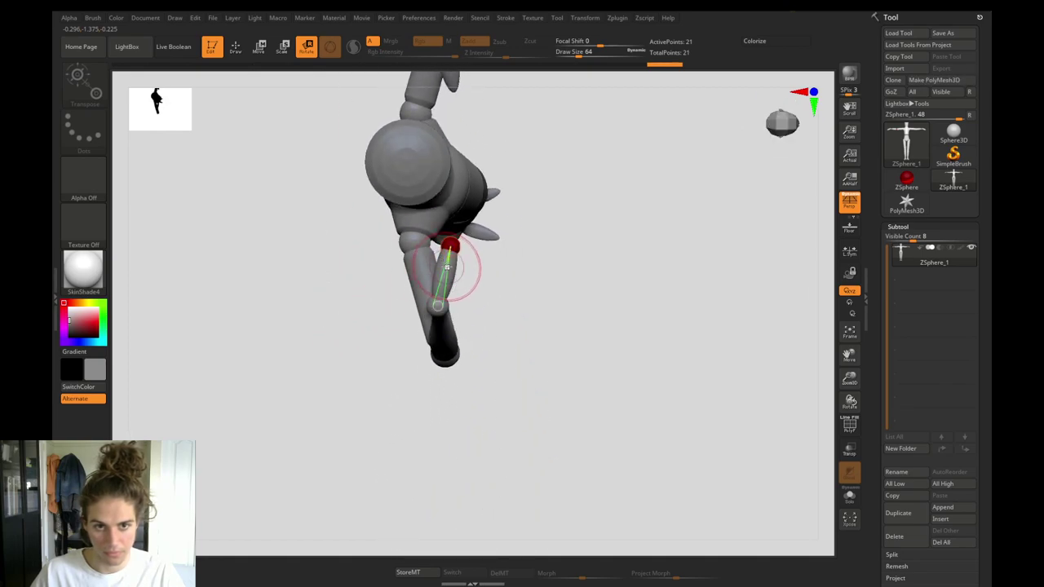
{"action": "left_click_drag", "start_coordinate": [358, 349], "coordinate": [325, 308]}
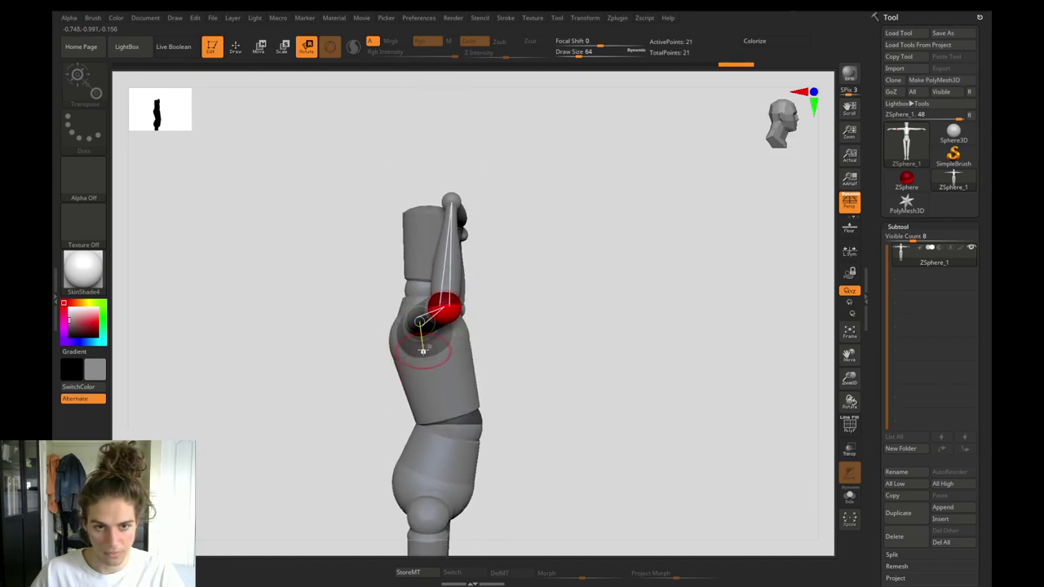
{"action": "left_click_drag", "start_coordinate": [377, 372], "coordinate": [333, 297]}
{"action": "left_click_drag", "start_coordinate": [354, 243], "coordinate": [355, 315]}
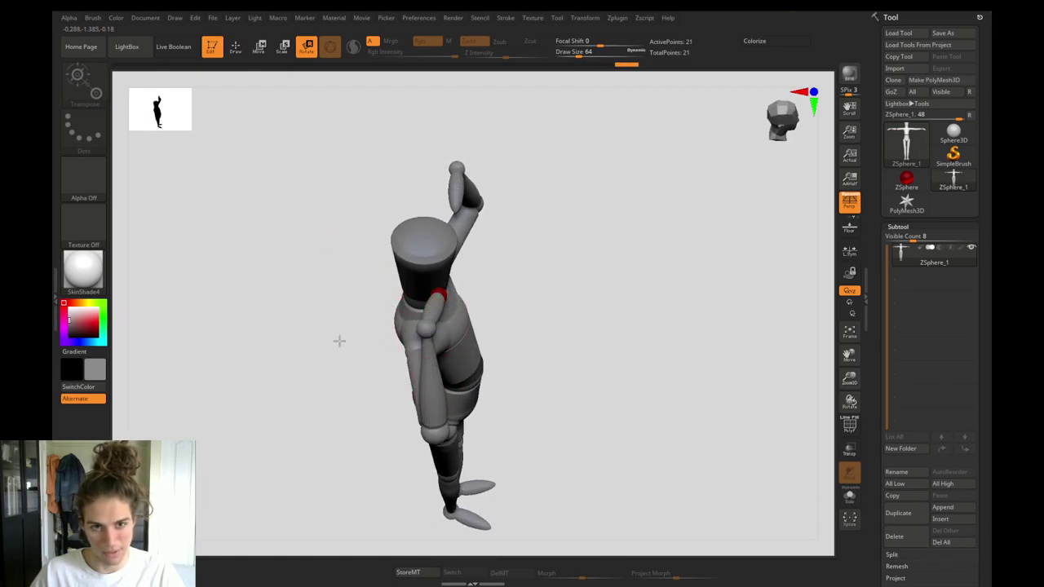
{"action": "left_click_drag", "start_coordinate": [339, 340], "coordinate": [350, 281]}
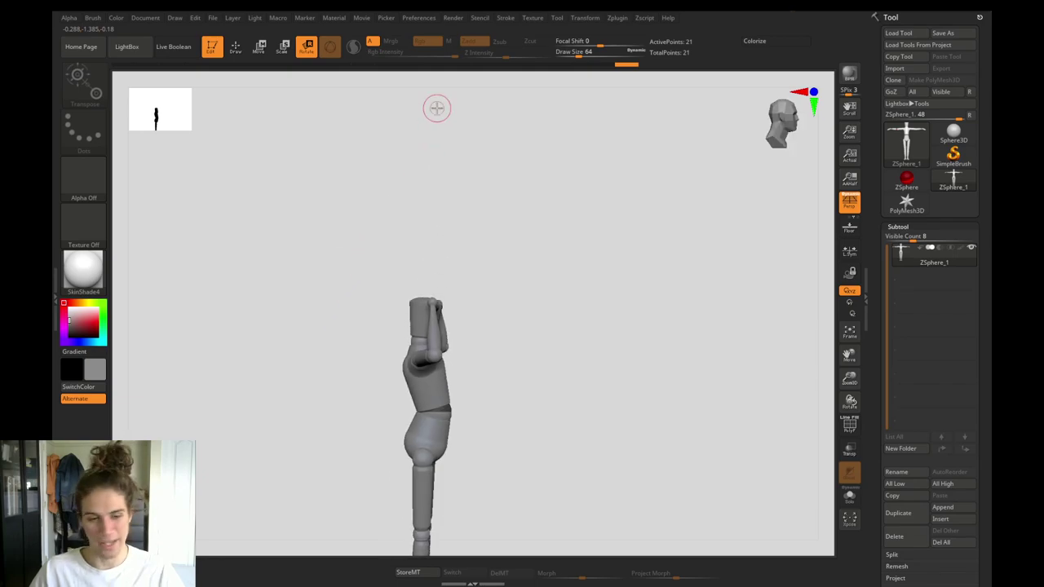
Rotate the mannequin's torso and chest in side view for a more upright stance.
{"action": "left_click_drag", "start_coordinate": [421, 394], "coordinate": [398, 379]}
{"action": "left_click_drag", "start_coordinate": [461, 336], "coordinate": [459, 361]}
{"action": "left_click_drag", "start_coordinate": [443, 294], "coordinate": [453, 301]}
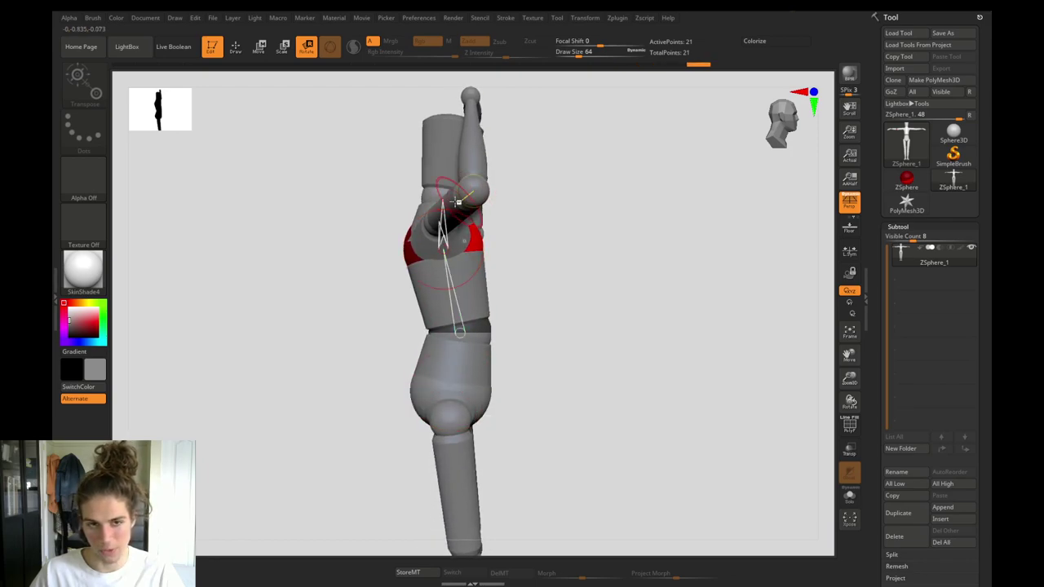
{"action": "left_click", "coordinate": [455, 209]}
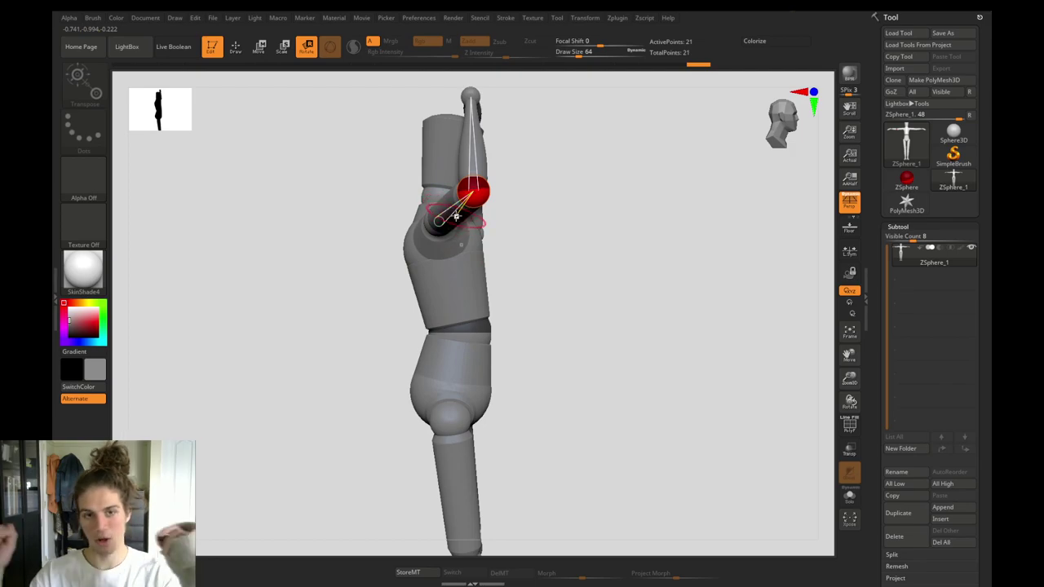
Turn off symmetry so the mannequin's two arms can be posed independently.
{"action": "left_click_drag", "start_coordinate": [335, 351], "coordinate": [319, 327], "text": "alt"}
{"action": "left_click_drag", "start_coordinate": [375, 351], "coordinate": [266, 452], "text": "alt"}
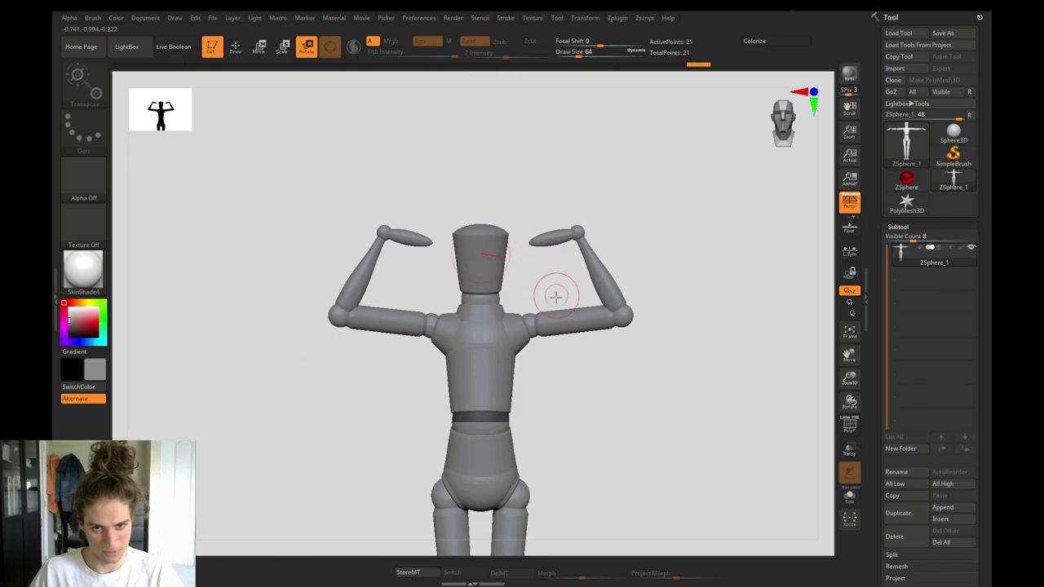
{"action": "left_click_drag", "start_coordinate": [387, 399], "coordinate": [291, 345], "text": "alt"}
{"action": "left_click_drag", "start_coordinate": [211, 132], "coordinate": [492, 372], "text": "ctrl"}
{"action": "left_click_drag", "start_coordinate": [246, 165], "coordinate": [494, 363], "text": "ctrl"}
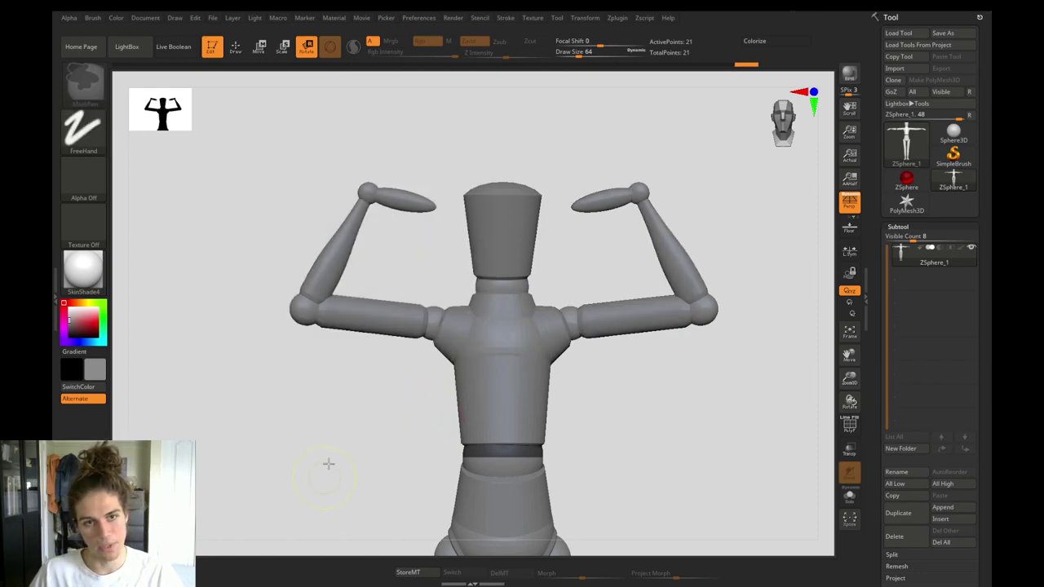
{"action": "left_click", "coordinate": [581, 17]}
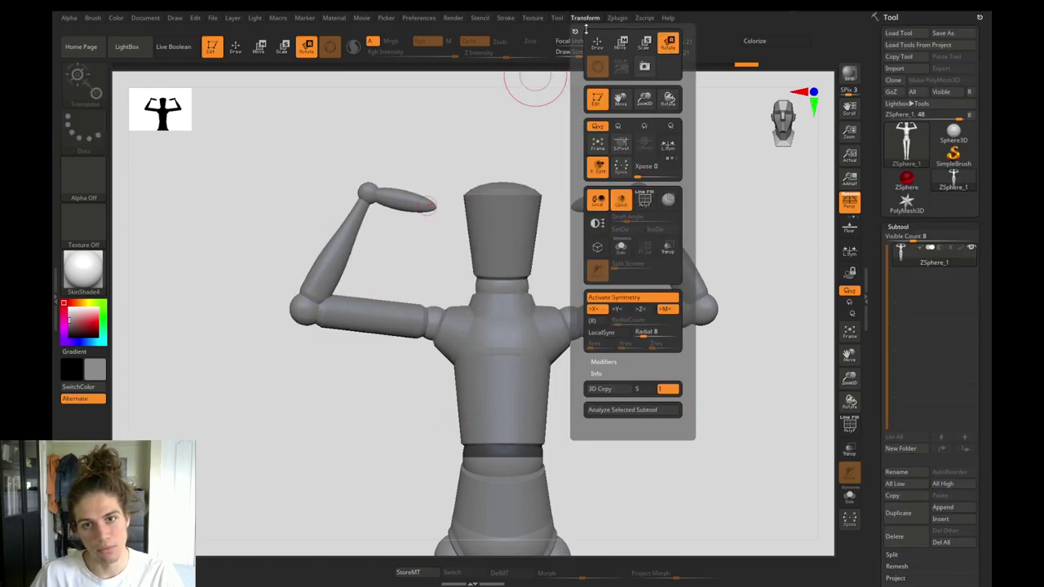
{"action": "left_click", "coordinate": [624, 298]}
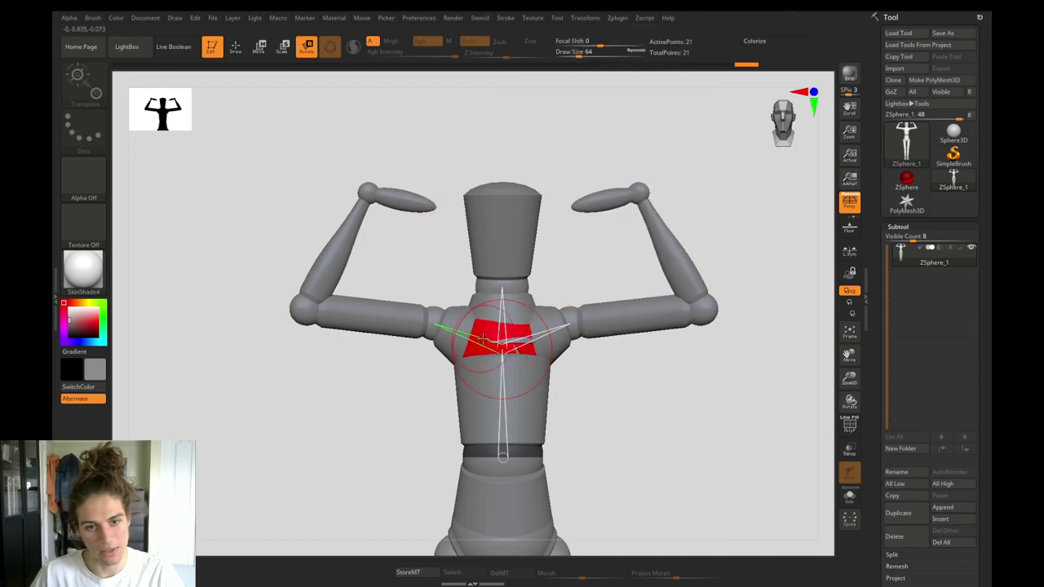
Tilt the mannequin's chest slightly, straighten the head, and rotate the right upper arm down to horizontal.
{"action": "left_click_drag", "start_coordinate": [504, 391], "coordinate": [515, 317]}
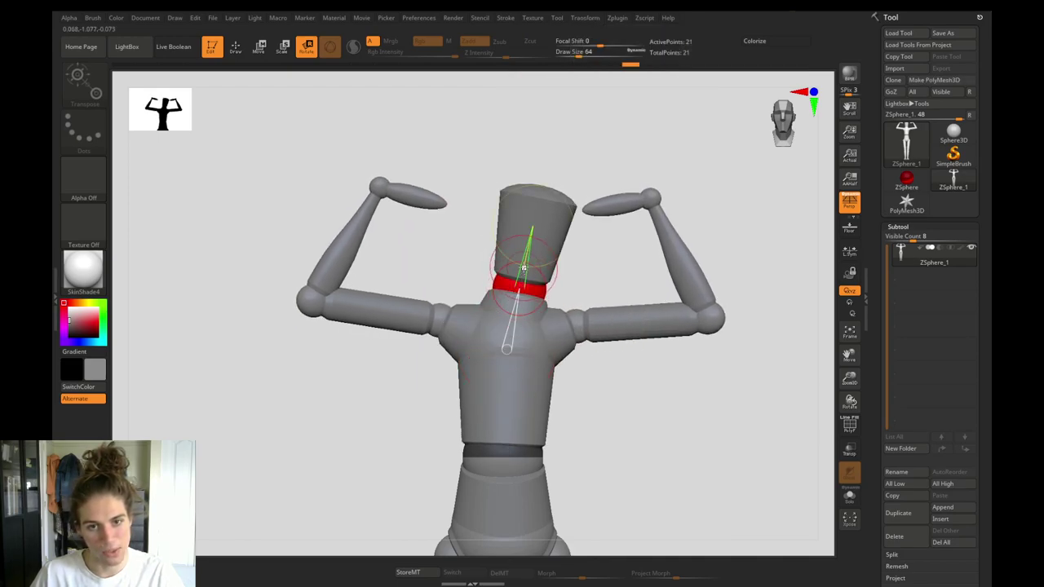
{"action": "left_click_drag", "start_coordinate": [521, 265], "coordinate": [518, 266]}
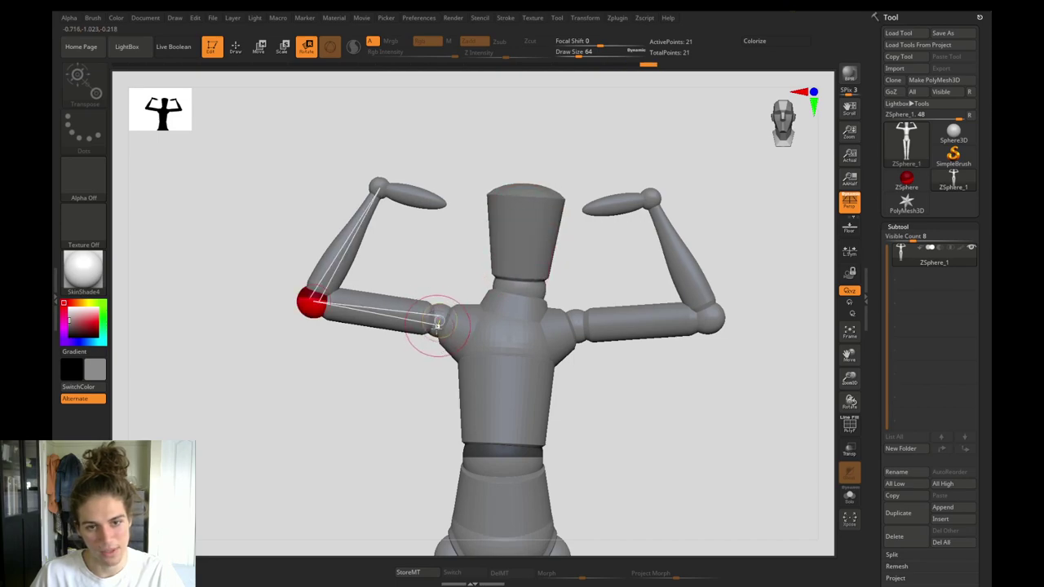
{"action": "left_click_drag", "start_coordinate": [410, 314], "coordinate": [397, 339]}
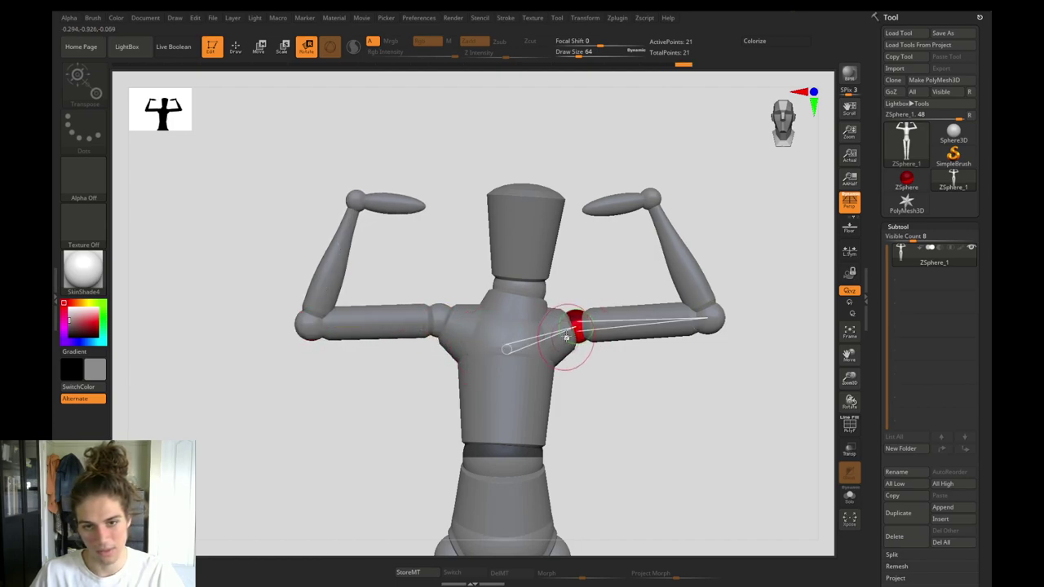
Lower the mannequin's left arm at the shoulder and straighten its elbow and wrist so it hangs beside the body.
{"action": "left_click_drag", "start_coordinate": [569, 333], "coordinate": [532, 519]}
{"action": "left_click_drag", "start_coordinate": [652, 447], "coordinate": [612, 583]}
{"action": "left_click_drag", "start_coordinate": [649, 356], "coordinate": [651, 266], "text": "alt"}
{"action": "left_click_drag", "start_coordinate": [627, 317], "coordinate": [583, 410]}
{"action": "left_click_drag", "start_coordinate": [637, 387], "coordinate": [607, 489]}
{"action": "left_click_drag", "start_coordinate": [576, 249], "coordinate": [586, 352]}
{"action": "left_click_drag", "start_coordinate": [396, 290], "coordinate": [611, 214]}
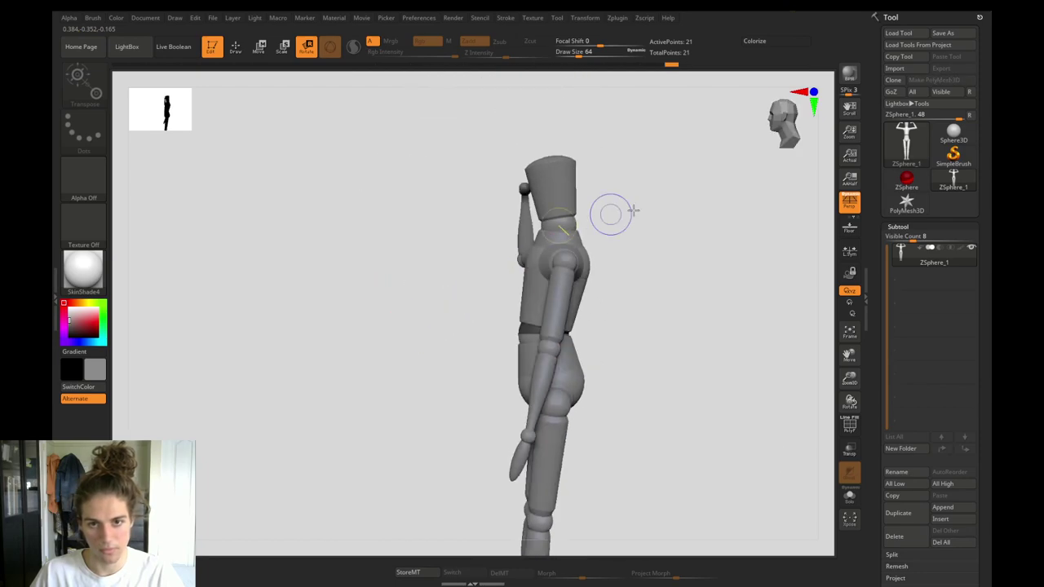
Rotate the mannequin's raised upper arm downward at the shoulder so the elbow sits slightly below shoulder height.
{"action": "left_click_drag", "start_coordinate": [549, 346], "coordinate": [565, 351]}
{"action": "left_click_drag", "start_coordinate": [416, 297], "coordinate": [523, 347]}
{"action": "left_click_drag", "start_coordinate": [459, 400], "coordinate": [508, 405], "text": "alt"}
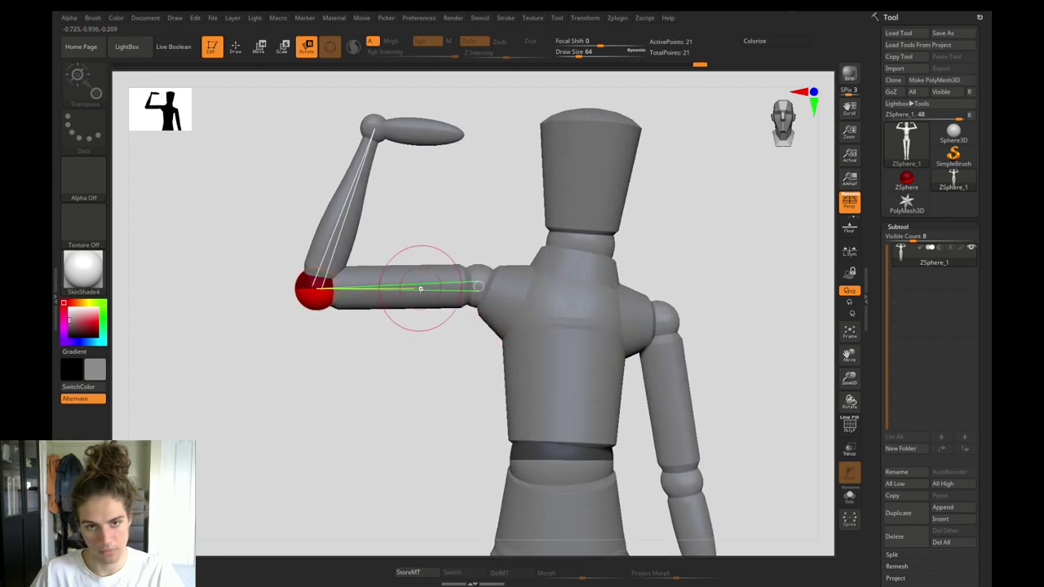
{"action": "left_click_drag", "start_coordinate": [420, 288], "coordinate": [421, 311]}
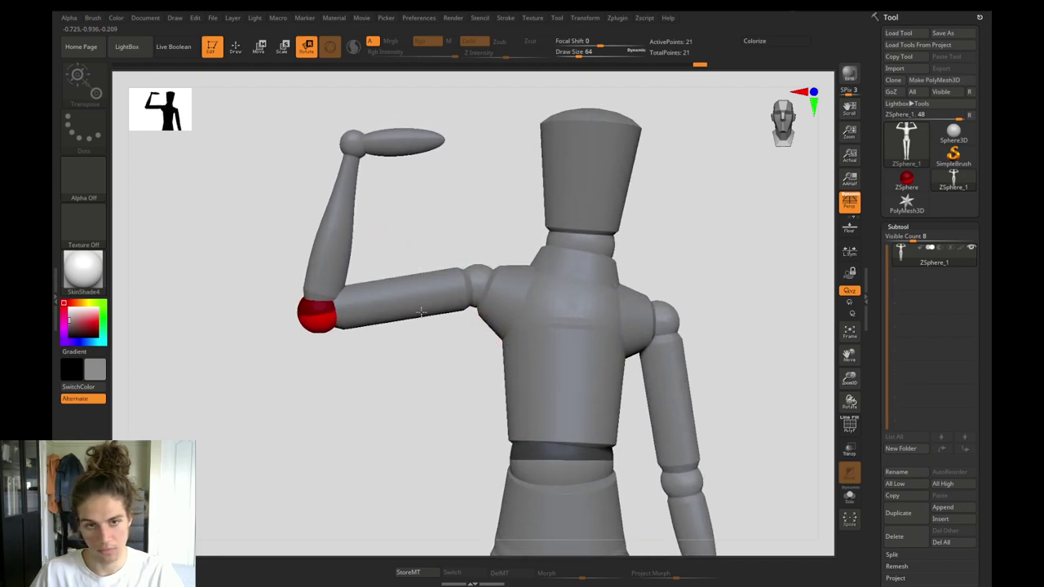
{"action": "left_click_drag", "start_coordinate": [508, 301], "coordinate": [505, 310]}
{"action": "left_click_drag", "start_coordinate": [429, 306], "coordinate": [429, 307]}
{"action": "left_click_drag", "start_coordinate": [427, 301], "coordinate": [428, 306]}
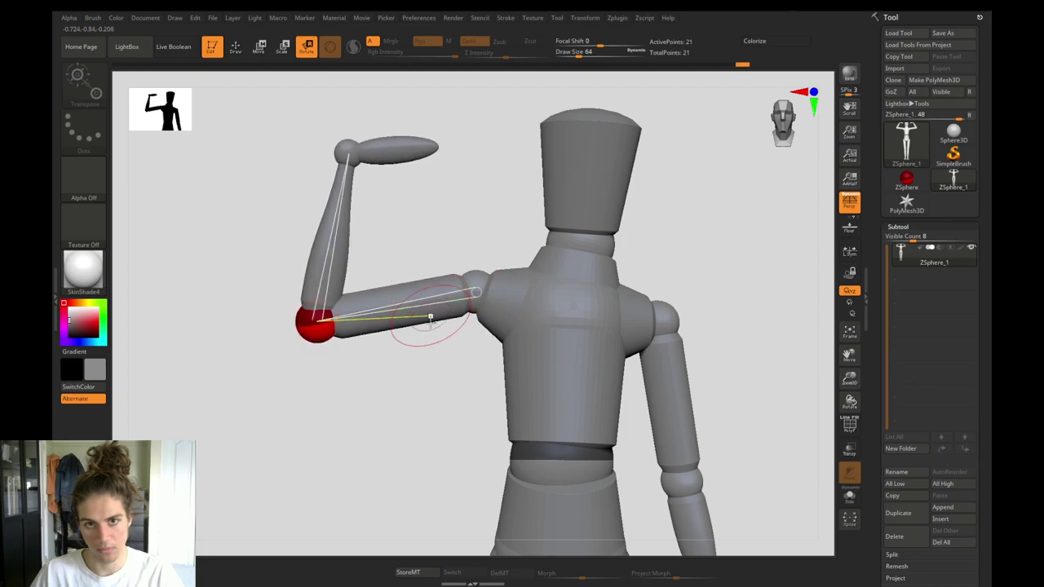
Refine the raised arm's upper-arm and forearm angles, checking the pose from the front and side.
{"action": "left_click_drag", "start_coordinate": [429, 369], "coordinate": [446, 235], "text": "alt"}
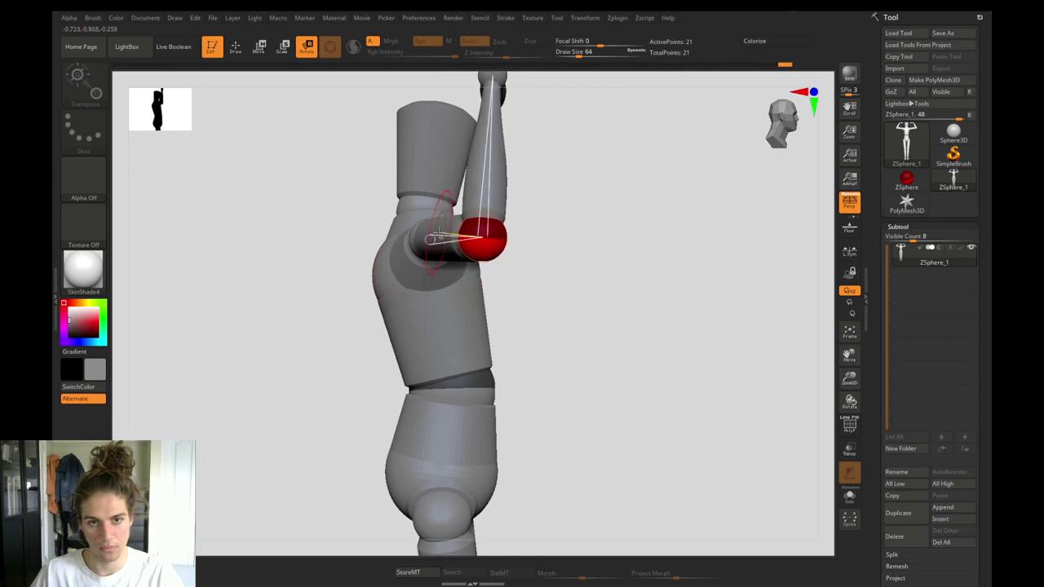
{"action": "left_click_drag", "start_coordinate": [364, 304], "coordinate": [326, 363], "text": "alt"}
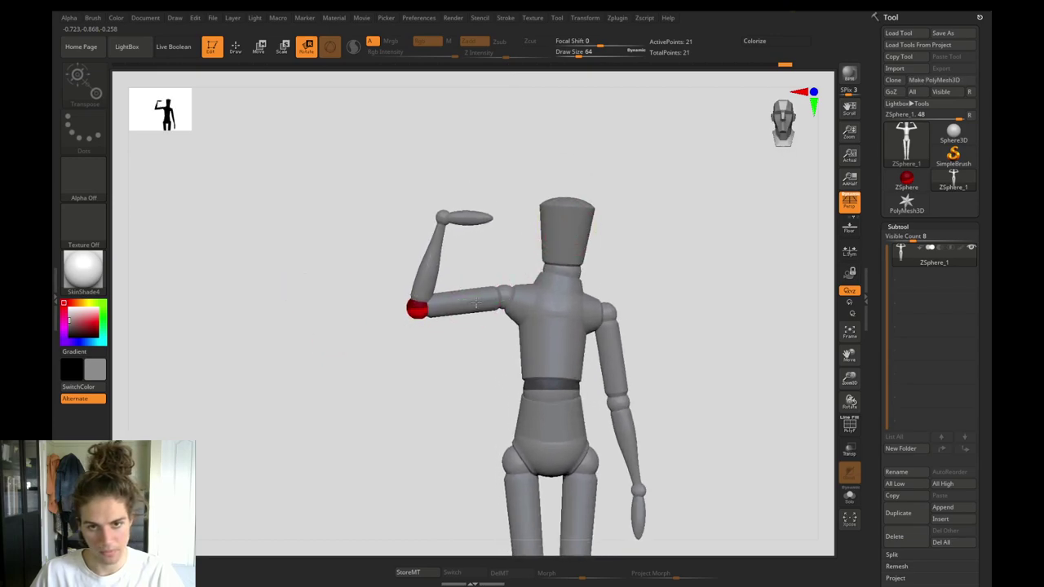
{"action": "mouse_move", "coordinate": [489, 322]}
{"action": "left_mouse_down"}
{"action": "mouse_move", "coordinate": [489, 314]}
{"action": "mouse_move", "coordinate": [488, 402]}
{"action": "mouse_move", "coordinate": [487, 318]}
{"action": "left_mouse_up"}
{"action": "left_click_drag", "start_coordinate": [474, 391], "coordinate": [478, 337], "text": "alt"}
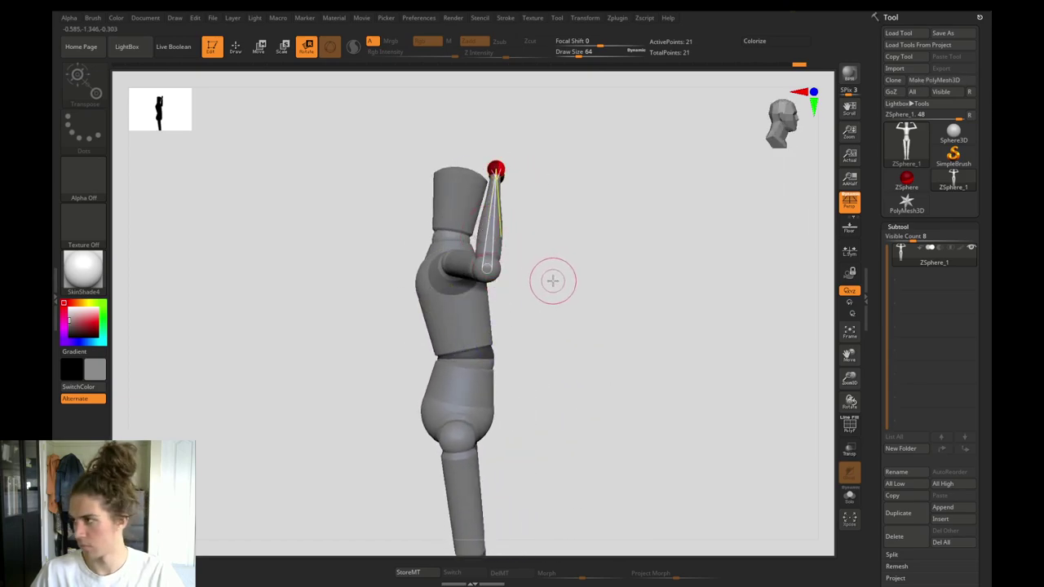
{"action": "left_click_drag", "start_coordinate": [553, 285], "coordinate": [540, 293]}
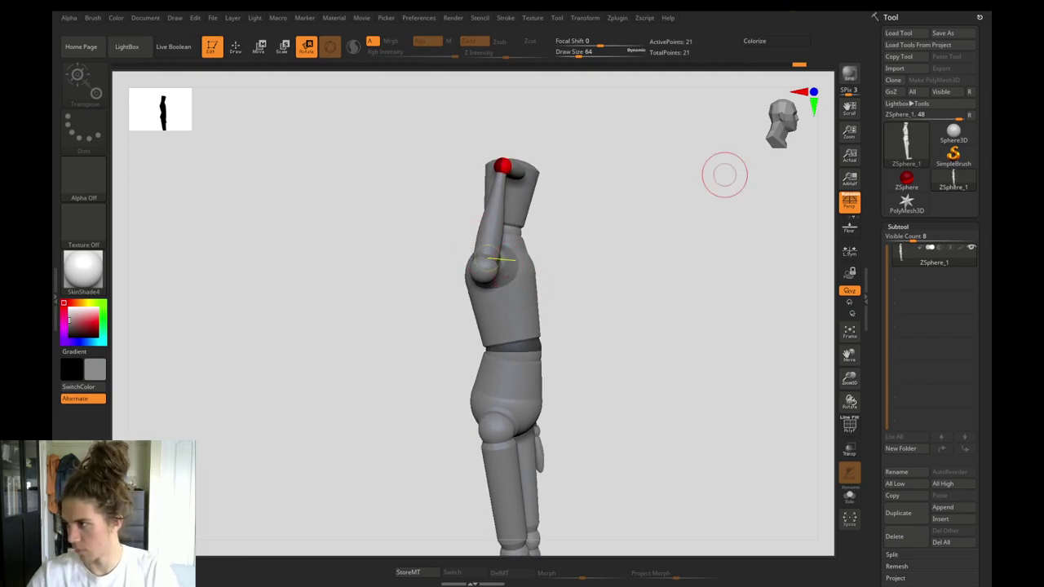
Adjust the raised arm's rotation at the shoulder from above, and check the full figure from the front.
{"action": "left_click_drag", "start_coordinate": [418, 327], "coordinate": [331, 292]}
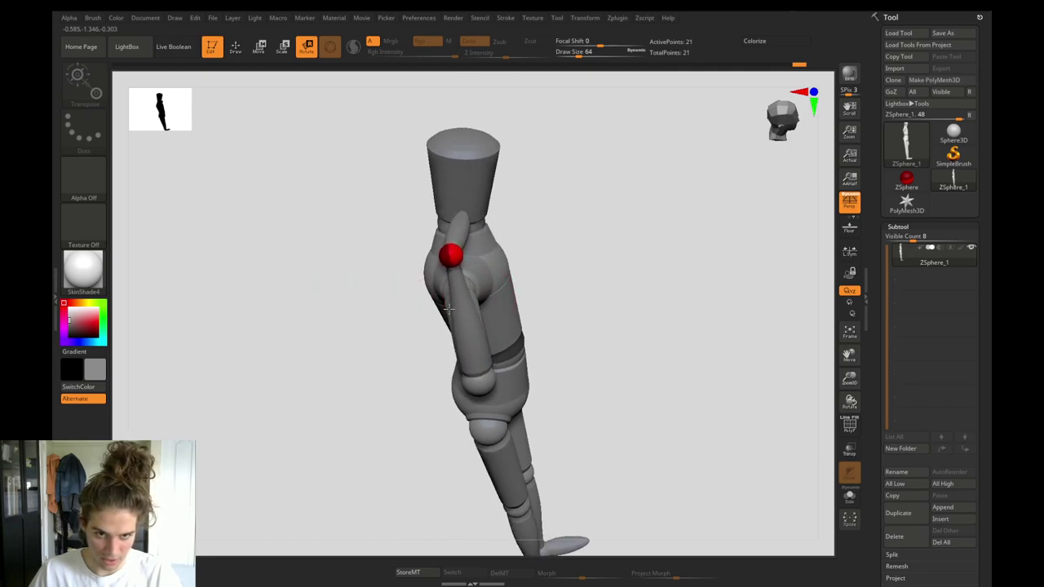
{"action": "left_click_drag", "start_coordinate": [400, 331], "coordinate": [386, 392]}
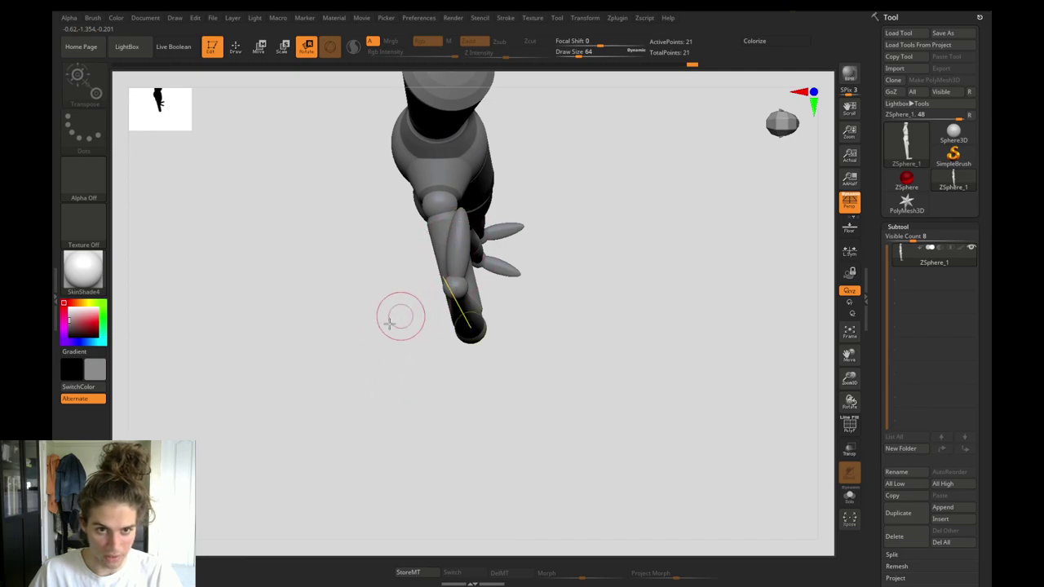
{"action": "left_click_drag", "start_coordinate": [400, 315], "coordinate": [518, 327]}
{"action": "left_click_drag", "start_coordinate": [439, 399], "coordinate": [431, 210]}
{"action": "left_click_drag", "start_coordinate": [405, 310], "coordinate": [471, 504]}
{"action": "left_click_drag", "start_coordinate": [515, 310], "coordinate": [515, 313]}
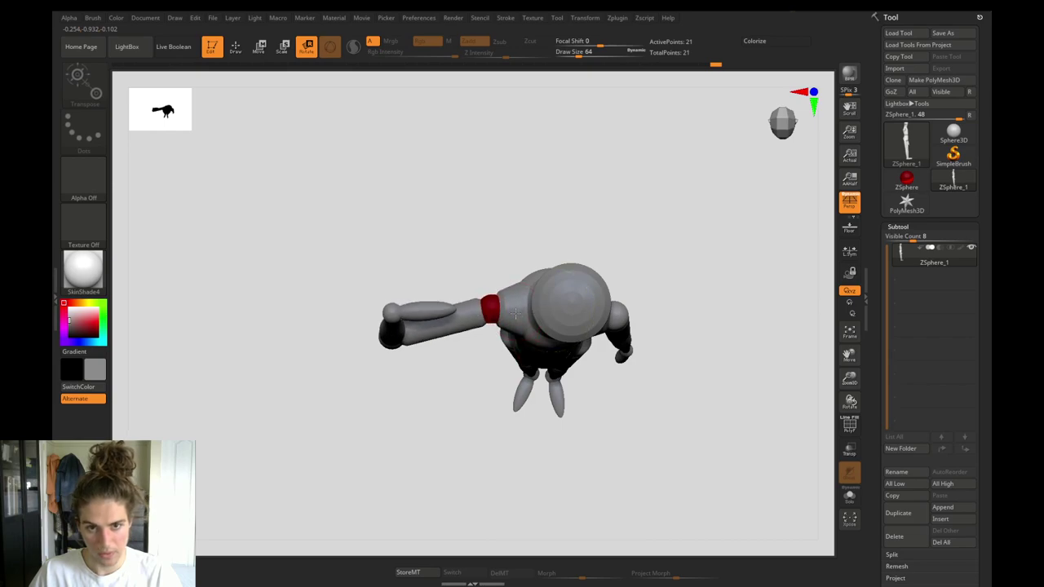
{"action": "left_click_drag", "start_coordinate": [436, 446], "coordinate": [422, 359]}
{"action": "left_click_drag", "start_coordinate": [421, 398], "coordinate": [408, 189], "text": "alt"}
{"action": "left_click_drag", "start_coordinate": [408, 452], "coordinate": [357, 284], "text": "alt"}
{"action": "left_click_drag", "start_coordinate": [357, 284], "coordinate": [364, 306], "text": "alt"}
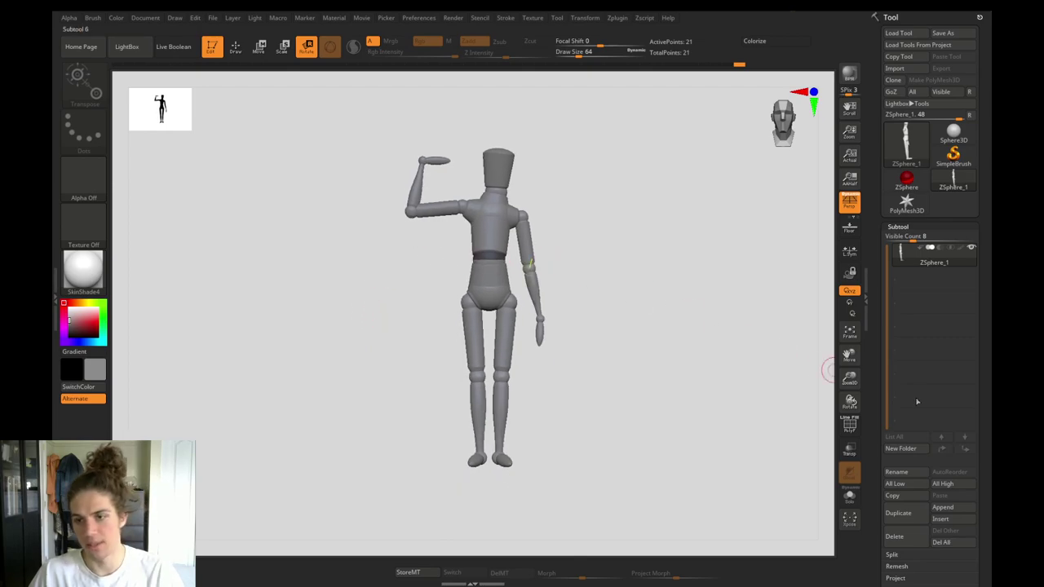
Make an adaptive skin of the posed mannequin with DynaMesh Resolution 0 and switch to the Skin_ZSphere_1 tool.
{"action": "left_click_drag", "start_coordinate": [988, 423], "coordinate": [974, 322]}
{"action": "left_click_drag", "start_coordinate": [903, 373], "coordinate": [901, 392]}
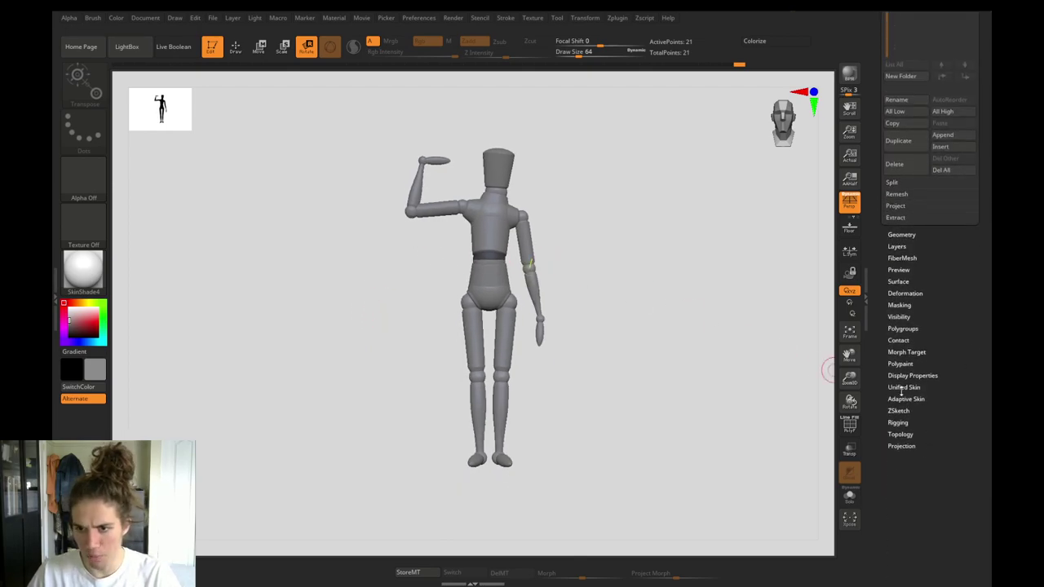
{"action": "left_click", "coordinate": [901, 399]}
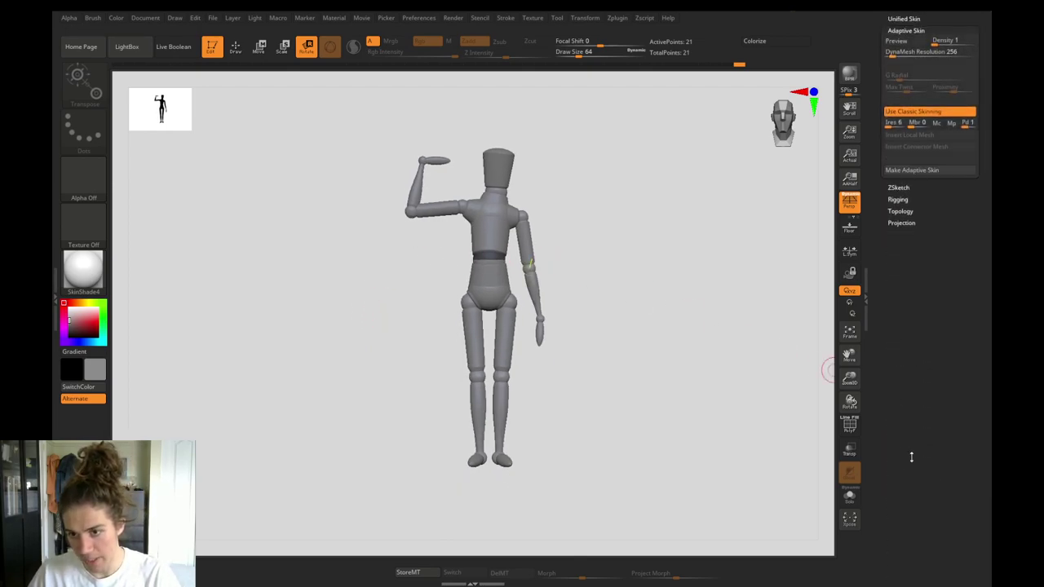
{"action": "left_click_drag", "start_coordinate": [950, 367], "coordinate": [945, 339]}
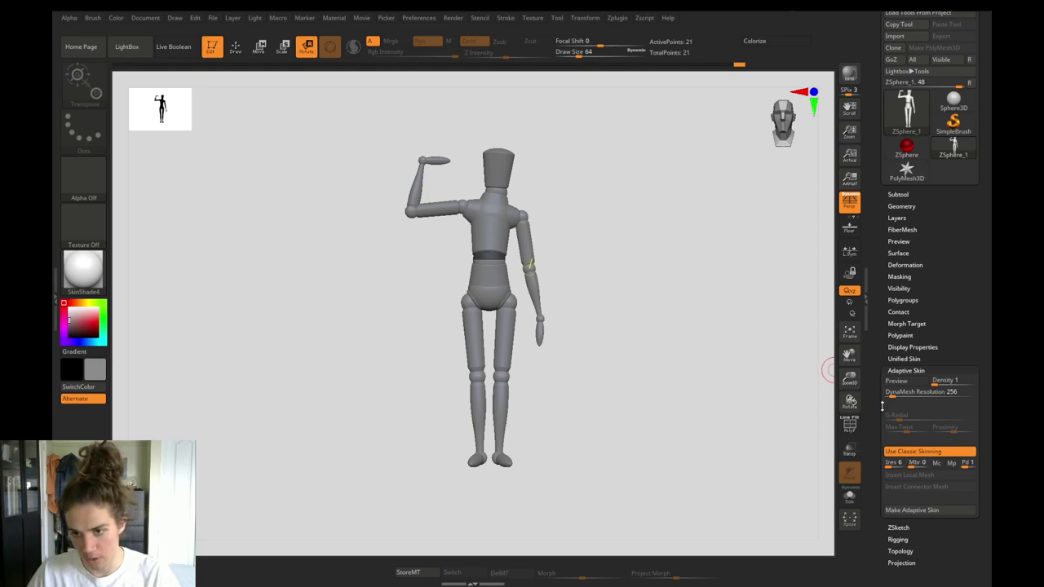
{"action": "left_click_drag", "start_coordinate": [894, 394], "coordinate": [871, 395]}
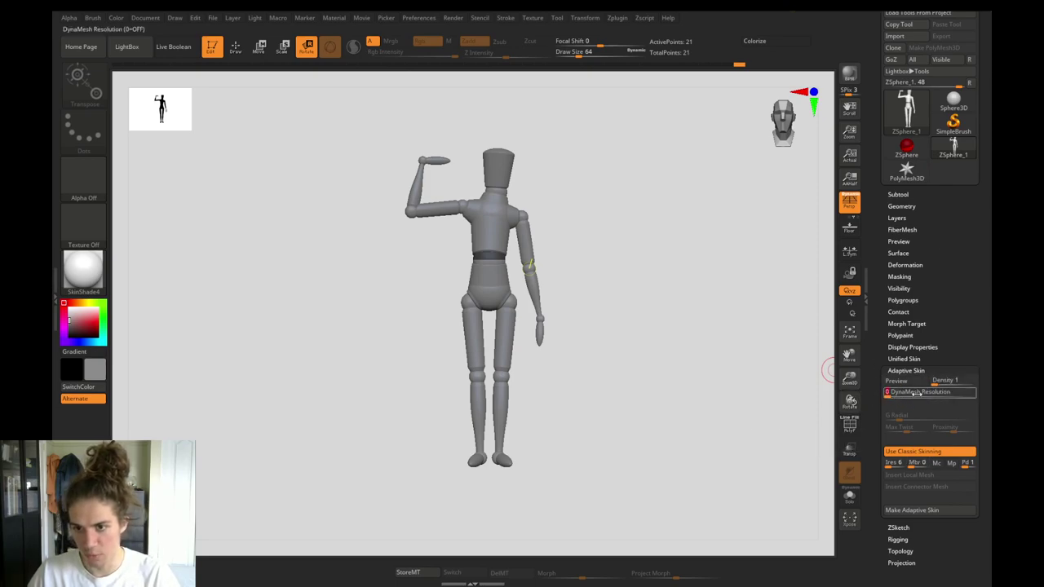
{"action": "left_click", "coordinate": [912, 510]}
{"action": "left_click", "coordinate": [953, 146]}
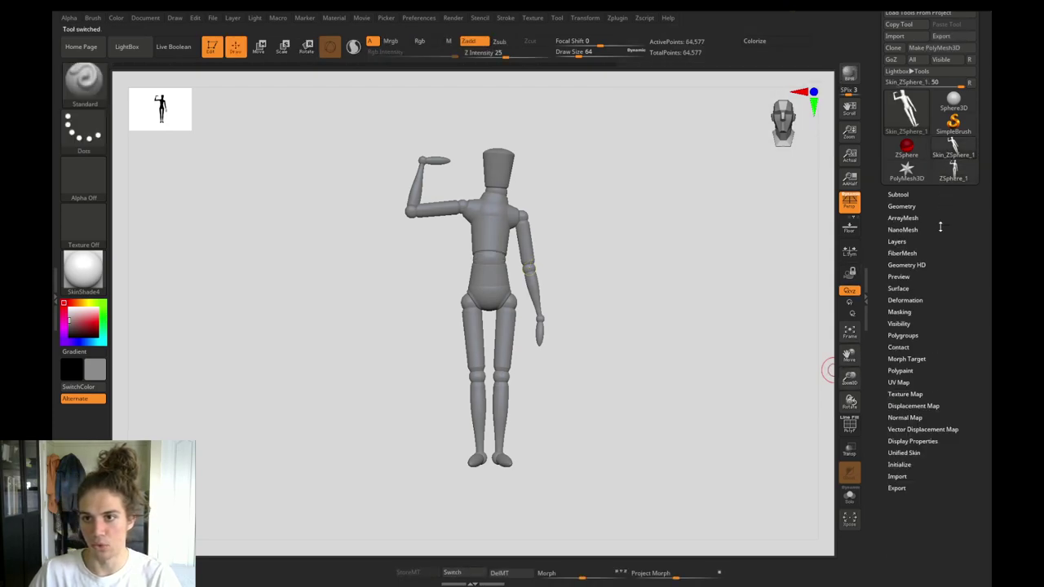
Show the skinned mesh's subtool list, and turn on Solo mode and the polyframe display.
{"action": "left_click", "coordinate": [894, 194]}
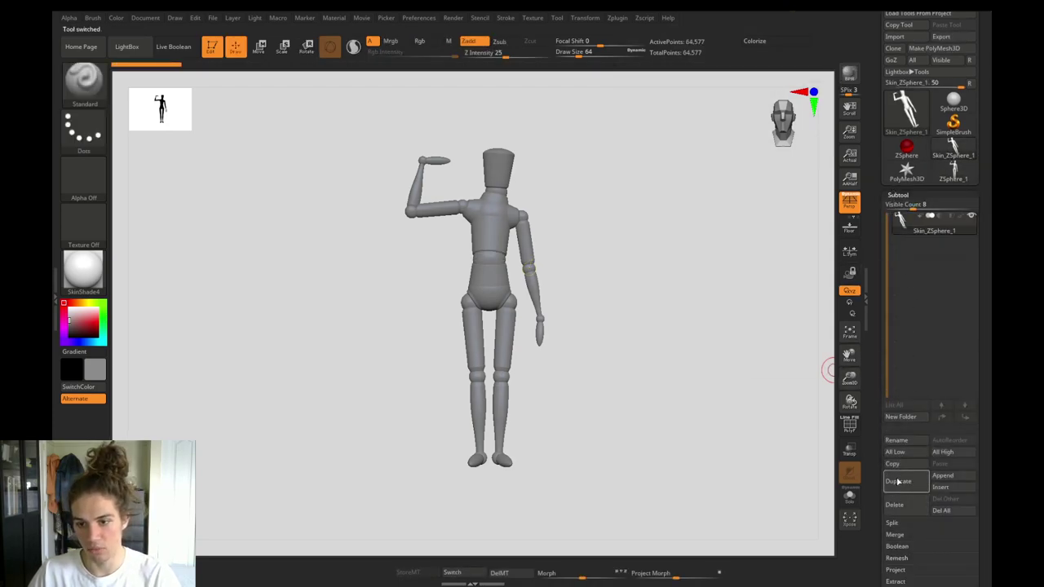
{"action": "left_click", "coordinate": [849, 494]}
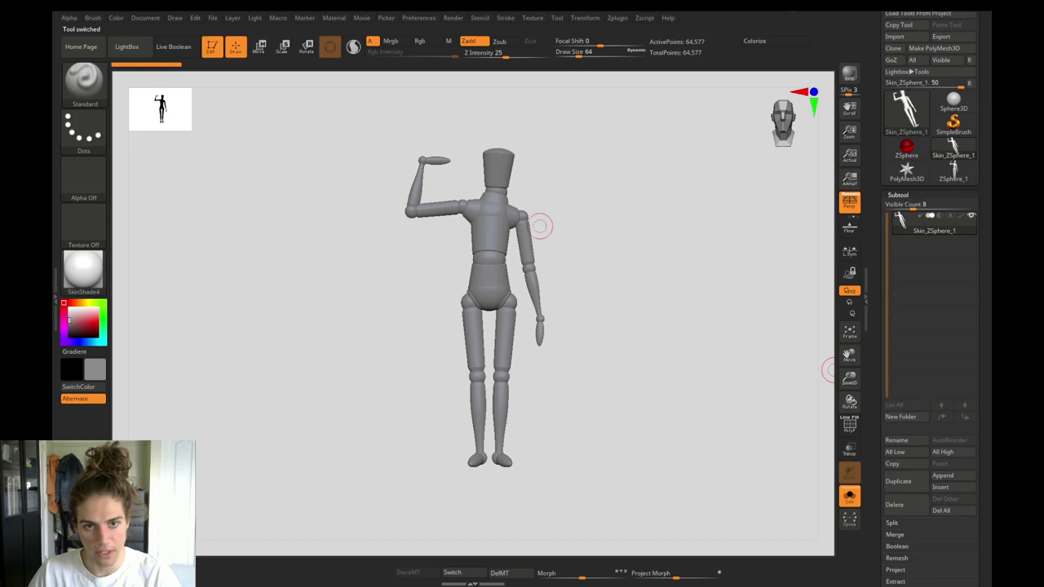
{"action": "left_click", "coordinate": [850, 421]}
Test hiding the upper-arm and shoulder-joint polygroups on the skinned mannequin, and restore the full mesh.
{"action": "left_click_drag", "start_coordinate": [368, 302], "coordinate": [393, 400], "text": "alt"}
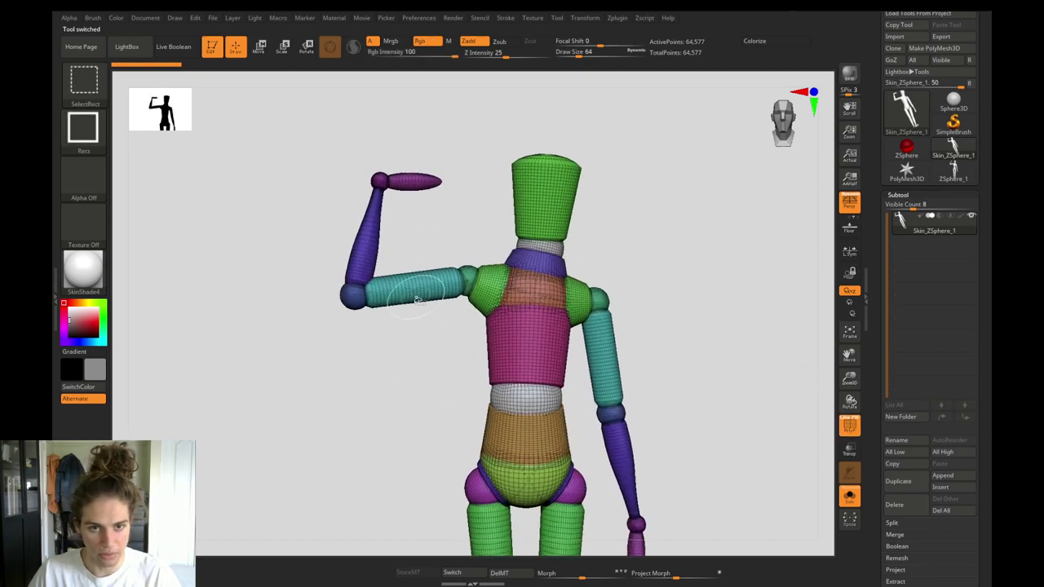
{"action": "left_click", "coordinate": [422, 293], "text": "ctrl+shift"}
{"action": "left_click_drag", "start_coordinate": [429, 343], "coordinate": [386, 436], "text": "ctrl+shift"}
{"action": "left_click", "coordinate": [468, 278], "text": "ctrl+shift"}
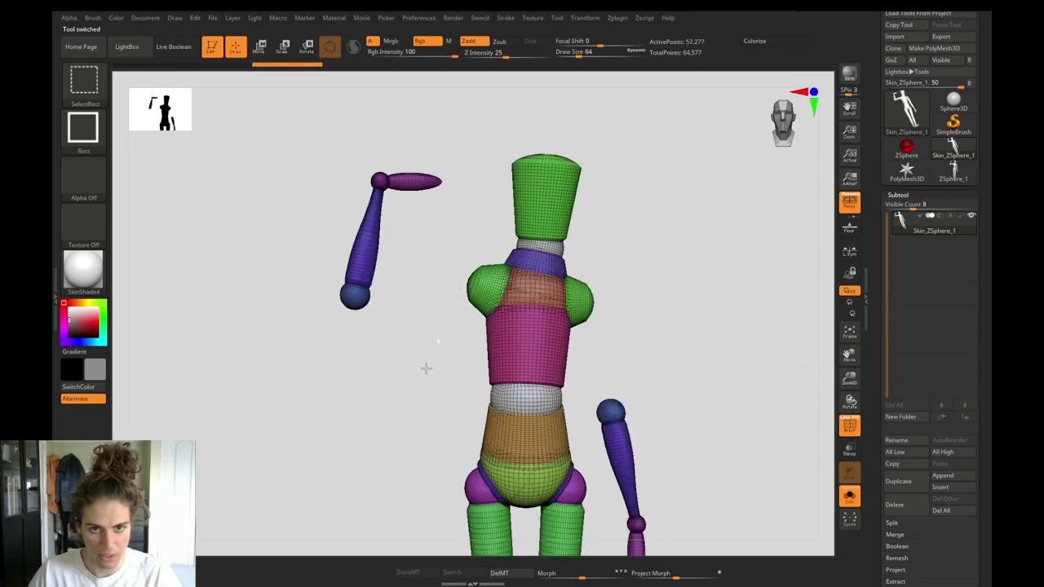
{"action": "mouse_move", "coordinate": [427, 367]}
{"action": "left_mouse_down", "text": "ctrl+shift"}
{"action": "mouse_move", "coordinate": [440, 387]}
{"action": "mouse_move", "coordinate": [429, 344]}
{"action": "left_mouse_up", "text": "ctrl+shift"}
{"action": "left_click", "coordinate": [457, 382], "text": "ctrl+shift"}
Try a Move Topological brush pull at draw size 223 on the raised arm, undo it, and hide the polyframe.
{"action": "key", "text": "b"}
{"action": "key", "text": "m"}
{"action": "key", "text": "t"}
{"action": "key", "text": "s"}
{"action": "mouse_move", "coordinate": [437, 282]}
{"action": "left_mouse_down"}
{"action": "mouse_move", "coordinate": [499, 261]}
{"action": "mouse_move", "coordinate": [494, 146]}
{"action": "left_mouse_up"}
{"action": "key", "text": "ctrl+z"}
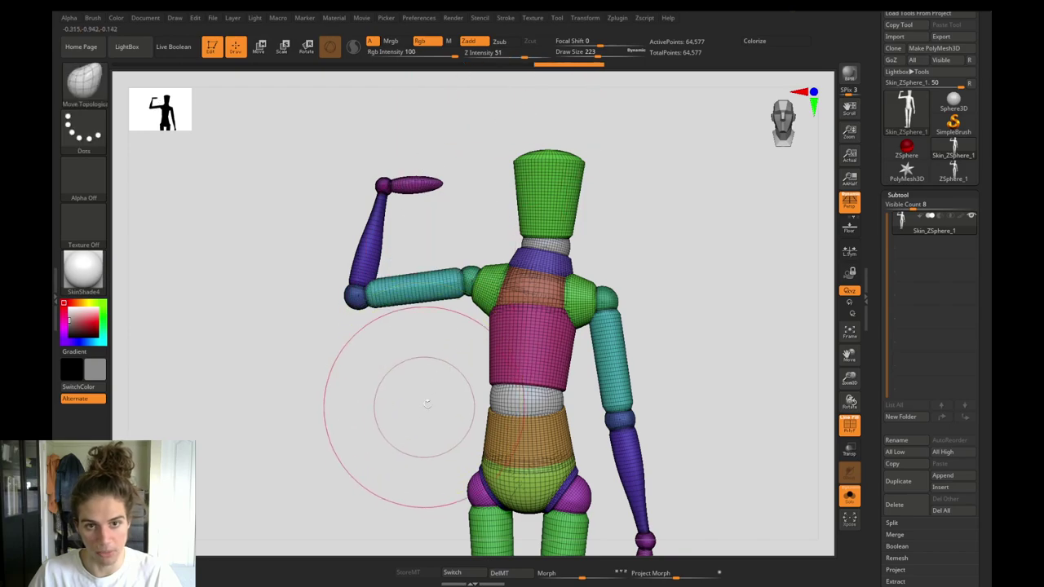
{"action": "left_click", "coordinate": [850, 431]}
{"action": "right_click_drag", "start_coordinate": [364, 403], "coordinate": [362, 397], "text": "ctrl"}
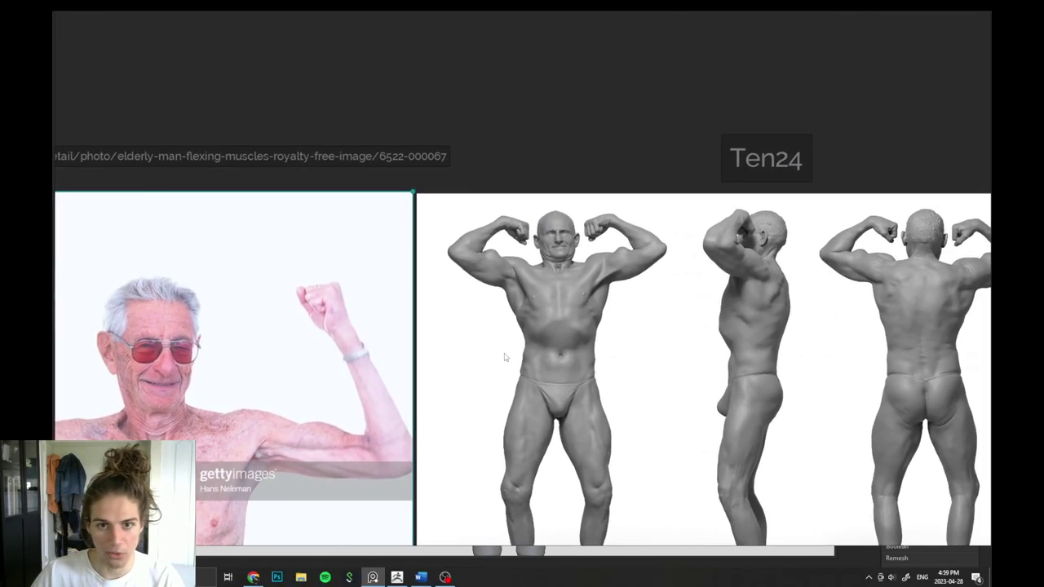
Switch to the PureRef reference board and move the "1- pose" note under the Steps heading above "2- Blocking".
{"action": "scroll", "coordinate": [492, 356], "scroll_direction": "down", "scroll_amount": 3}
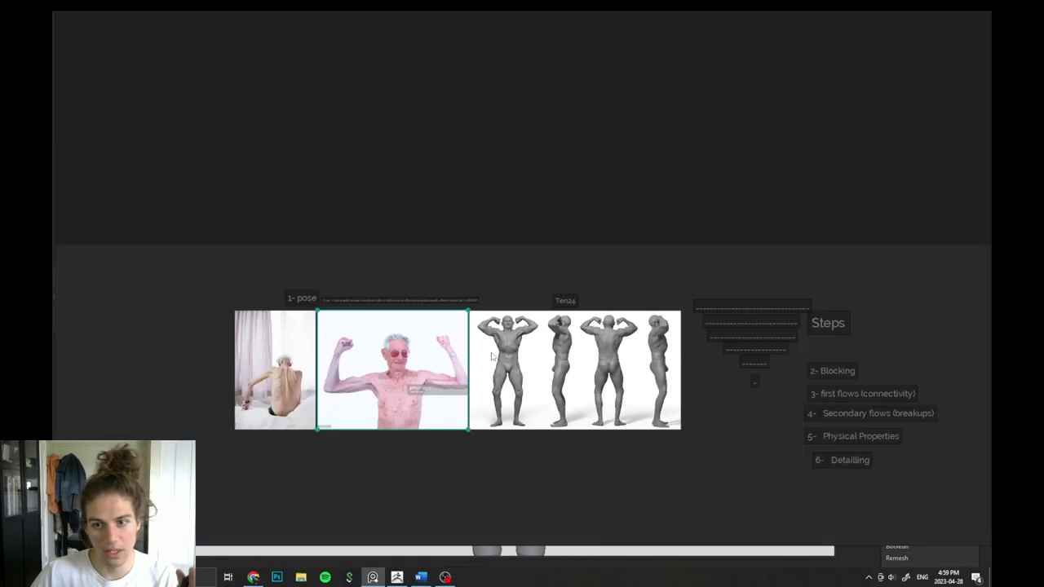
{"action": "scroll", "coordinate": [667, 425], "scroll_direction": "down", "scroll_amount": 3}
{"action": "scroll", "coordinate": [793, 413], "scroll_direction": "up", "scroll_amount": 5}
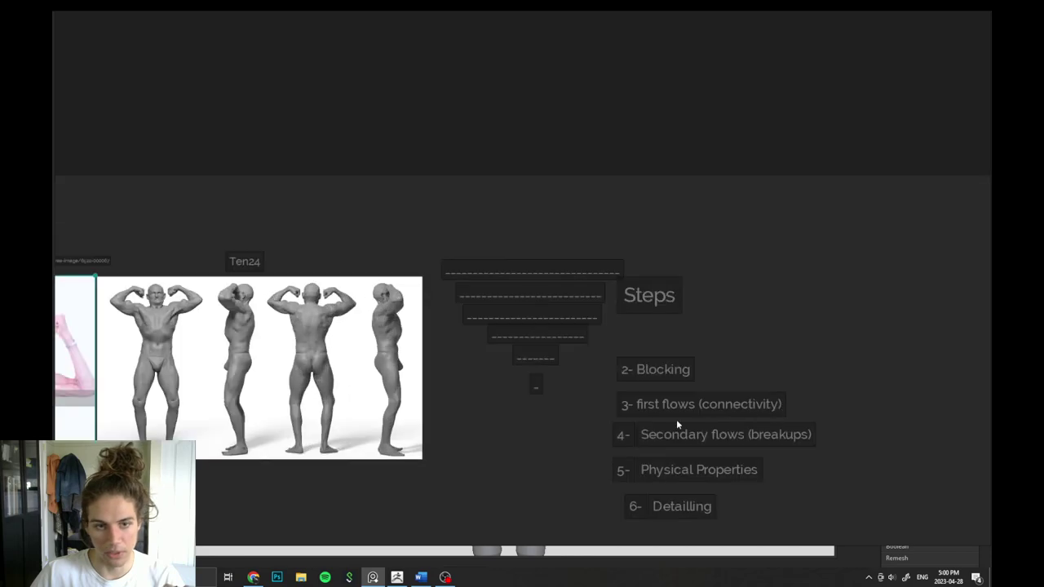
{"action": "scroll", "coordinate": [506, 263], "scroll_direction": "down", "scroll_amount": 2}
{"action": "middle_click_drag", "start_coordinate": [249, 251], "coordinate": [294, 238]}
{"action": "left_click_drag", "start_coordinate": [112, 247], "coordinate": [639, 298]}
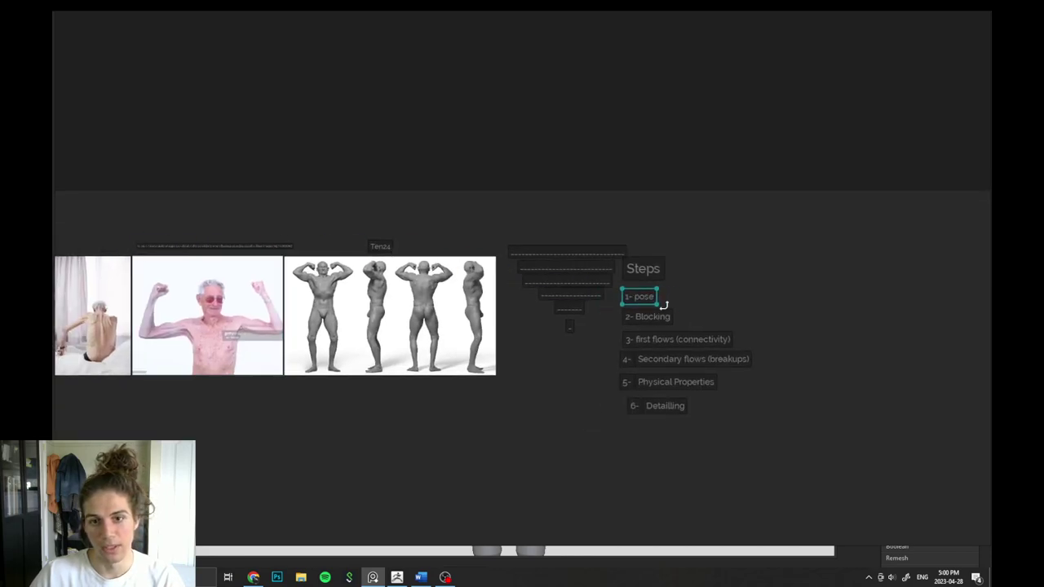
Review the workflow list on the reference board, highlighting the secondary flows, pose and blocking notes.
{"action": "scroll", "coordinate": [665, 304], "scroll_direction": "up", "scroll_amount": 2}
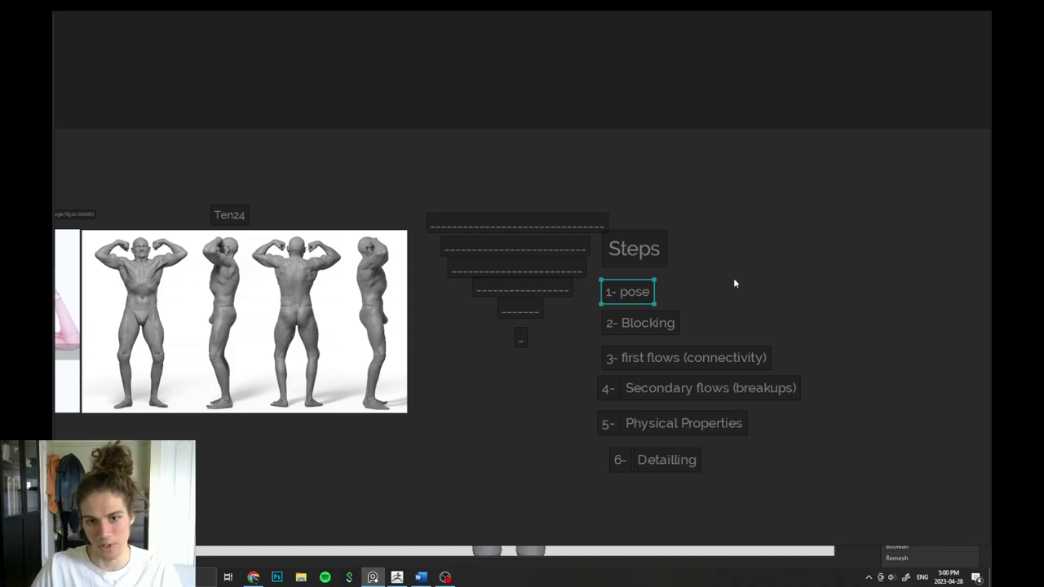
{"action": "scroll", "coordinate": [779, 419], "scroll_direction": "up", "scroll_amount": 2}
{"action": "left_click_drag", "start_coordinate": [858, 381], "coordinate": [554, 383]}
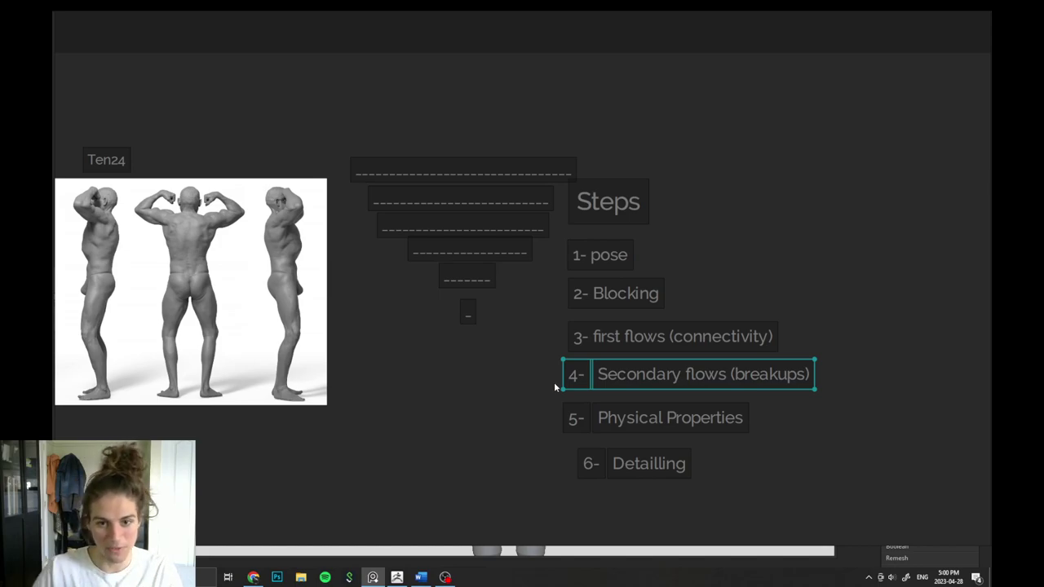
{"action": "left_click", "coordinate": [472, 415]}
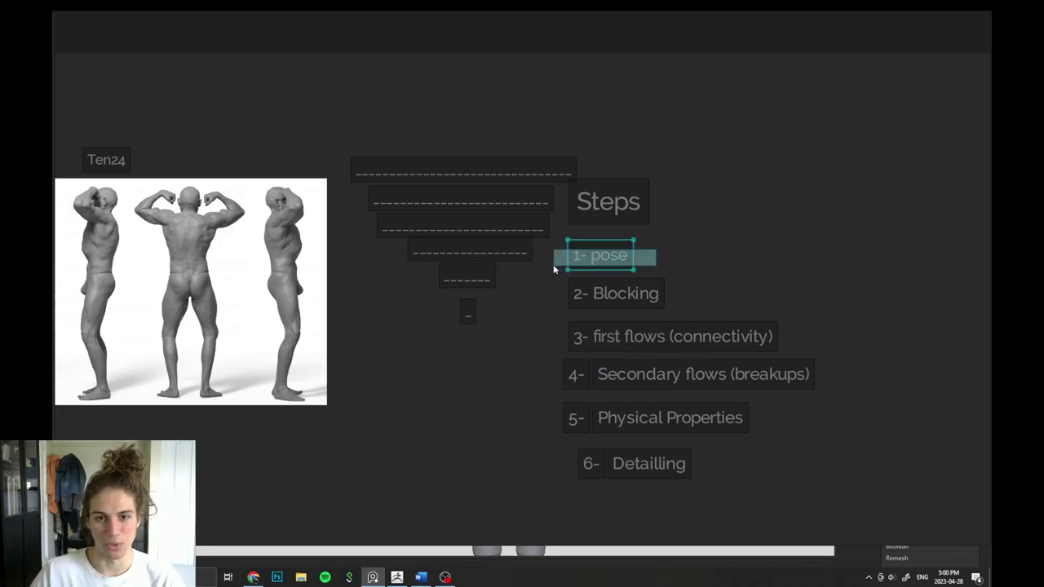
{"action": "left_click_drag", "start_coordinate": [553, 265], "coordinate": [552, 267]}
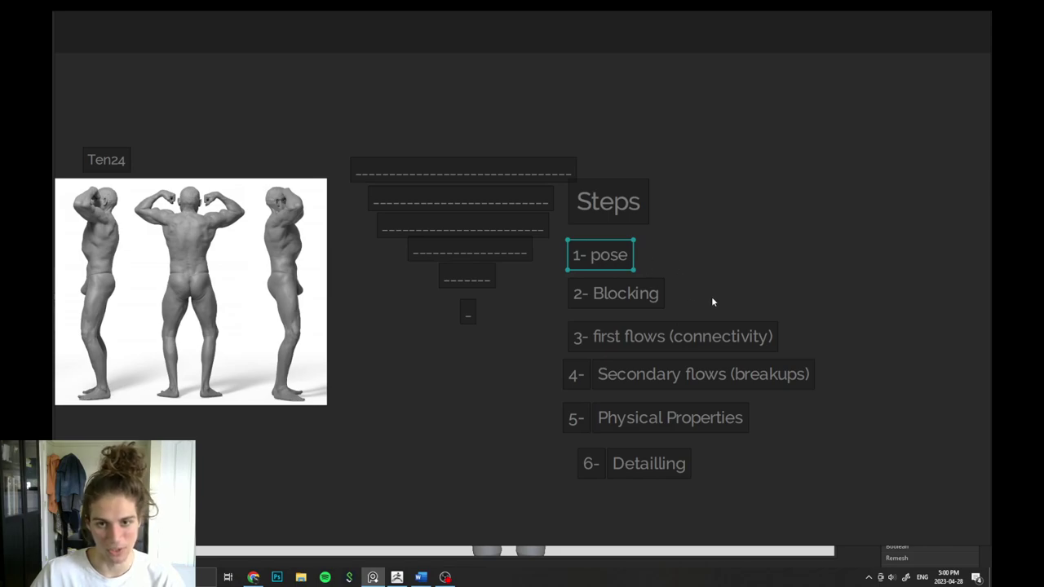
{"action": "left_click_drag", "start_coordinate": [712, 289], "coordinate": [610, 298]}
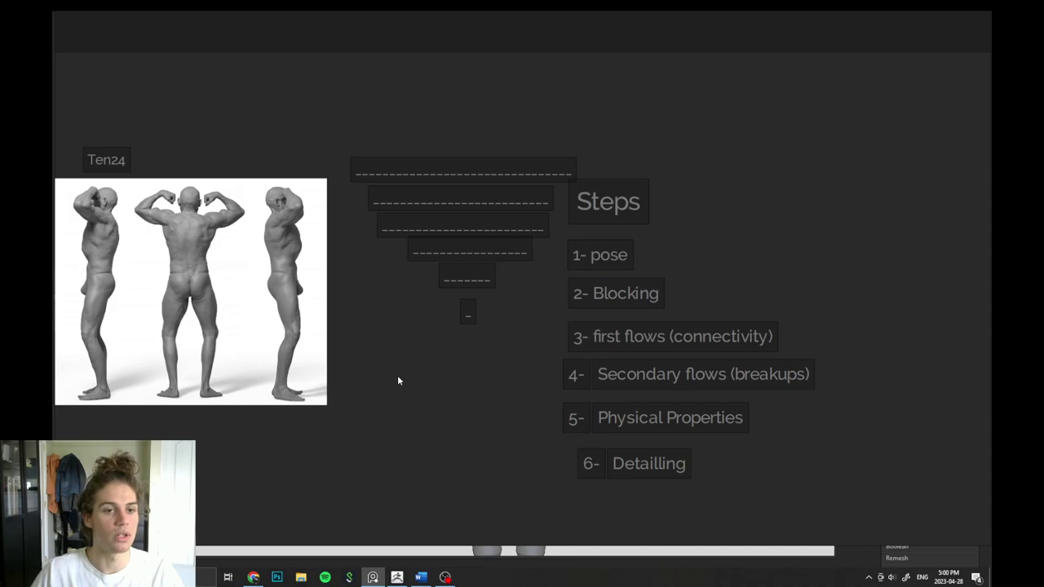
Examine the elderly man's flexed arm in the reference photo, comparing the forearm, elbow, upper arm and shoulder shapes.
{"action": "scroll", "coordinate": [398, 408], "scroll_direction": "down", "scroll_amount": 3}
{"action": "middle_click_drag", "start_coordinate": [339, 465], "coordinate": [533, 469]}
{"action": "scroll", "coordinate": [506, 360], "scroll_direction": "up", "scroll_amount": 6}
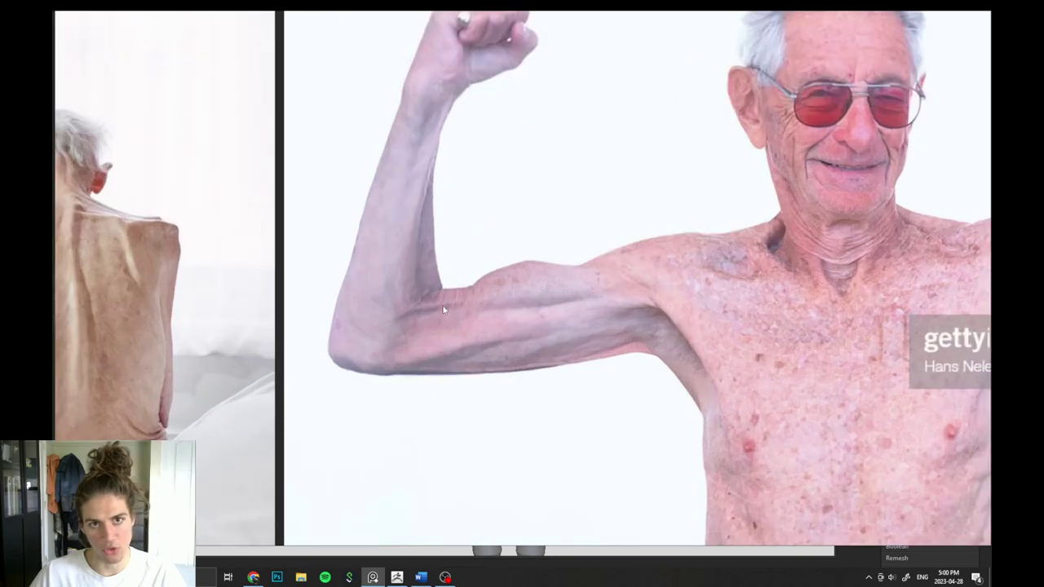
{"action": "middle_click_drag", "start_coordinate": [443, 309], "coordinate": [402, 359]}
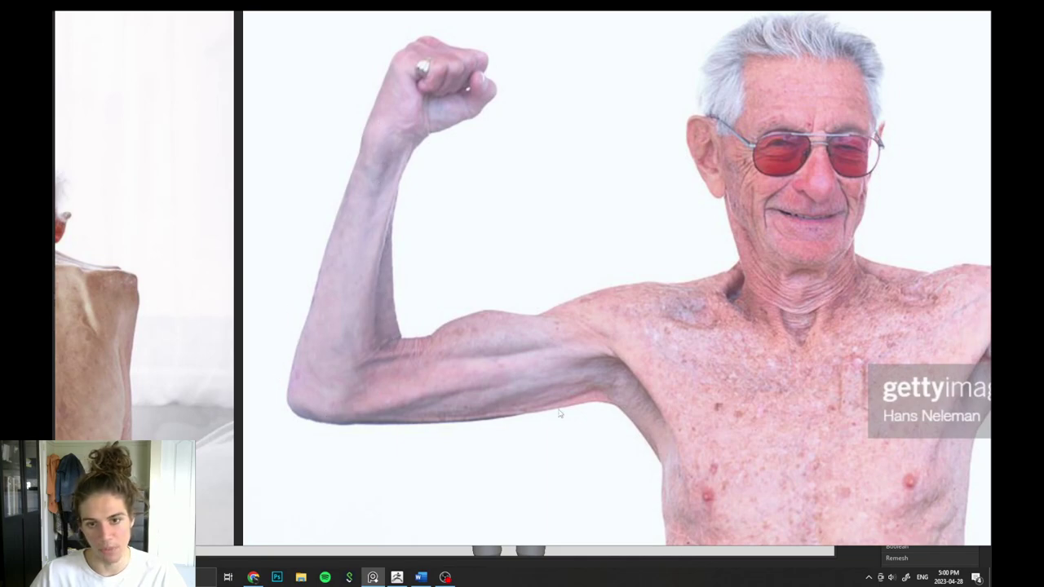
{"action": "scroll", "coordinate": [507, 299], "scroll_direction": "down", "scroll_amount": 3}
{"action": "scroll", "coordinate": [458, 390], "scroll_direction": "up", "scroll_amount": 3}
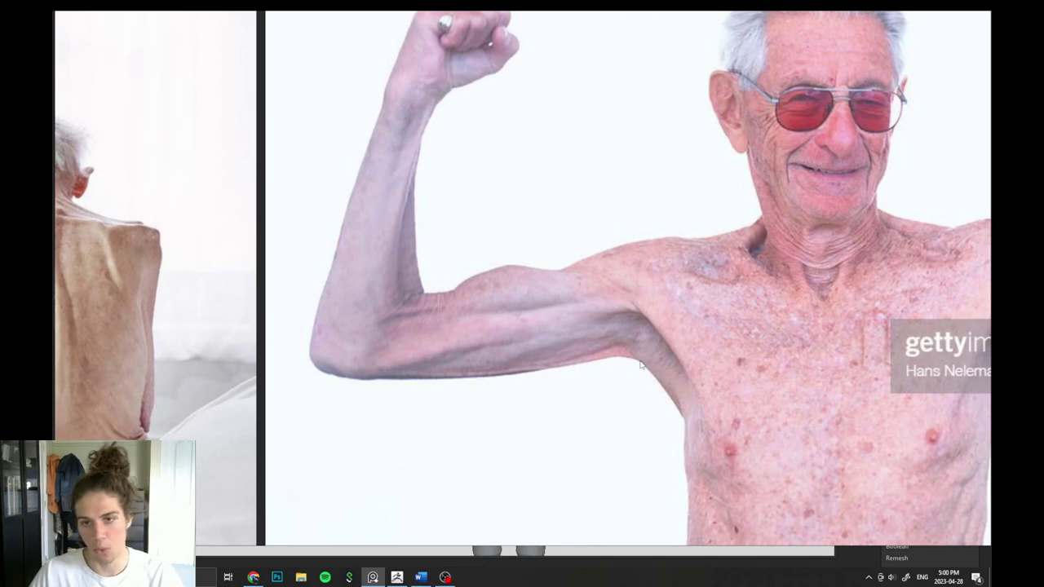
{"action": "scroll", "coordinate": [607, 313], "scroll_direction": "down", "scroll_amount": 3}
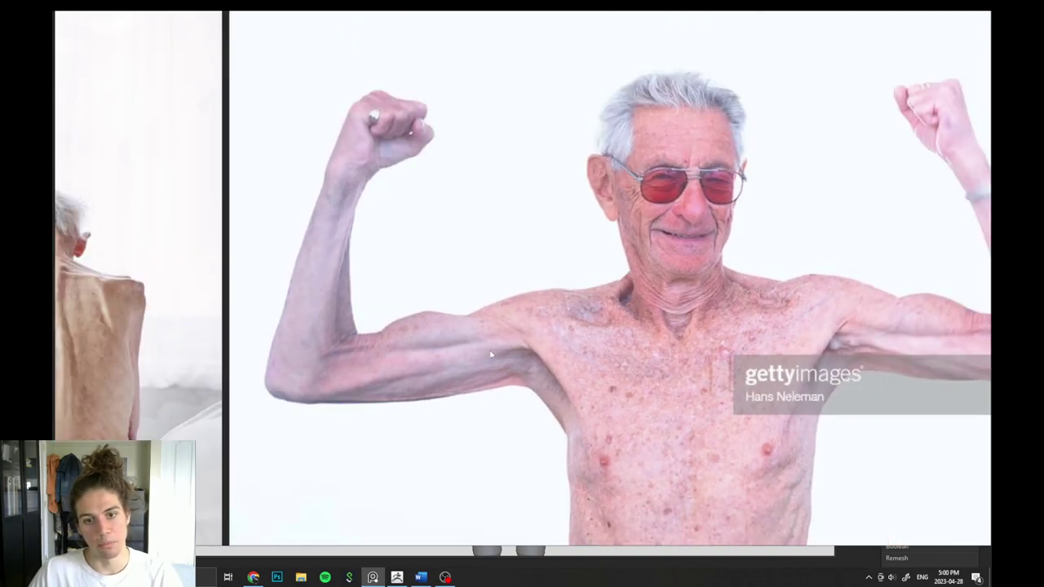
Open Snipping Tool and capture the reference photo around the elderly man's flexed arm, head and torso.
{"action": "left_click", "coordinate": [183, 577]}
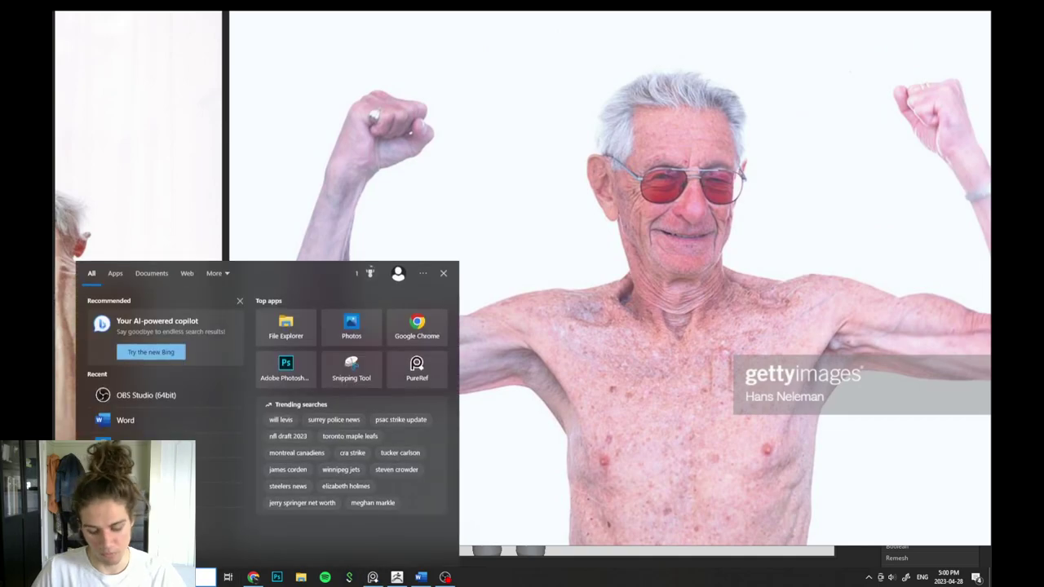
{"action": "key", "text": "Return"}
{"action": "left_click", "coordinate": [809, 317]}
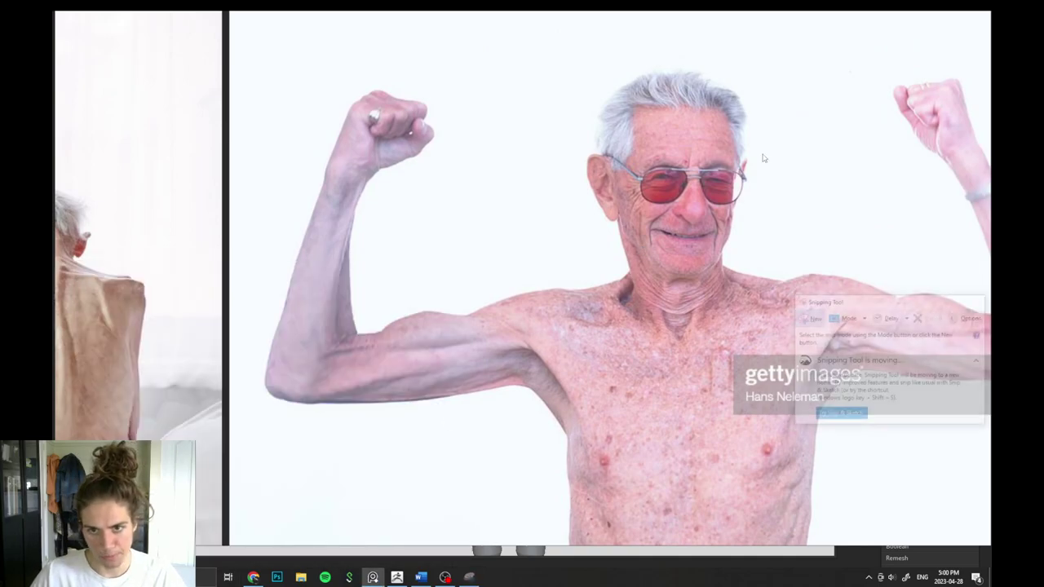
{"action": "left_click_drag", "start_coordinate": [818, 27], "coordinate": [544, 238]}
{"action": "left_click_drag", "start_coordinate": [188, 495], "coordinate": [184, 518]}
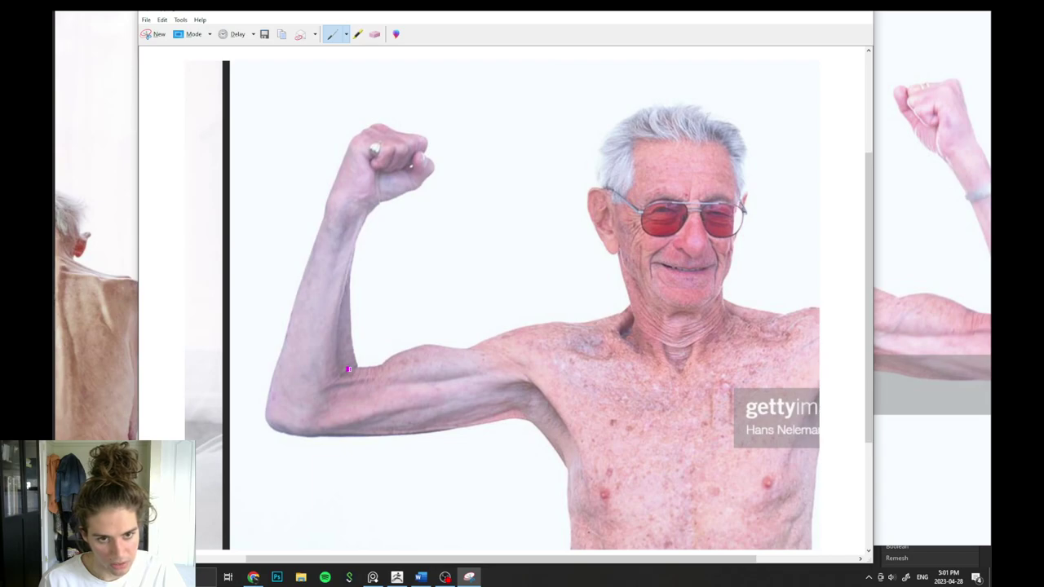
Trace the upper arm's upper and lower contours on the snip, add a curved flow arrow beneath, and erase the marks.
{"action": "left_click_drag", "start_coordinate": [348, 369], "coordinate": [379, 367]}
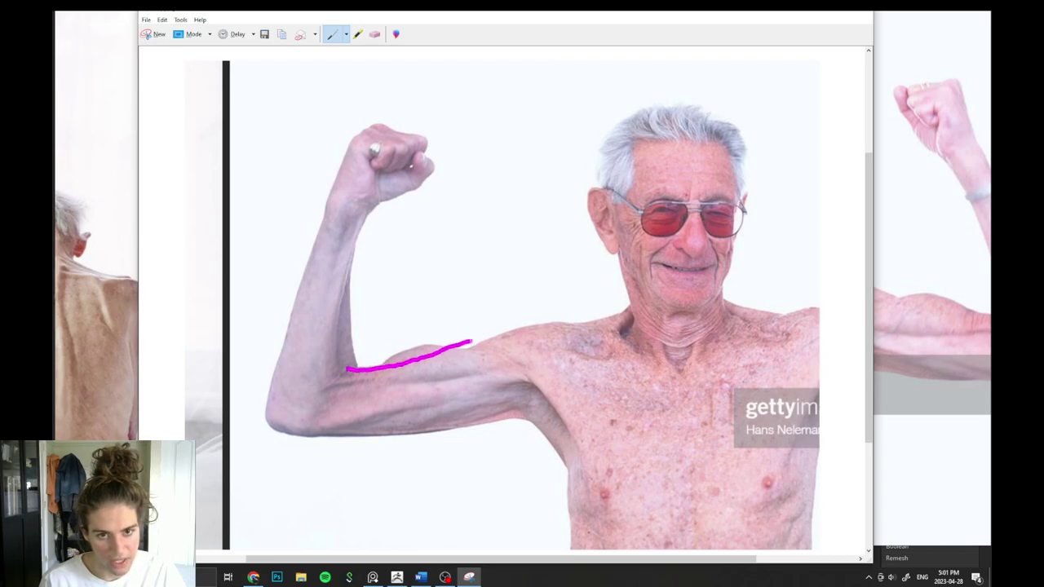
{"action": "left_click_drag", "start_coordinate": [471, 341], "coordinate": [534, 380]}
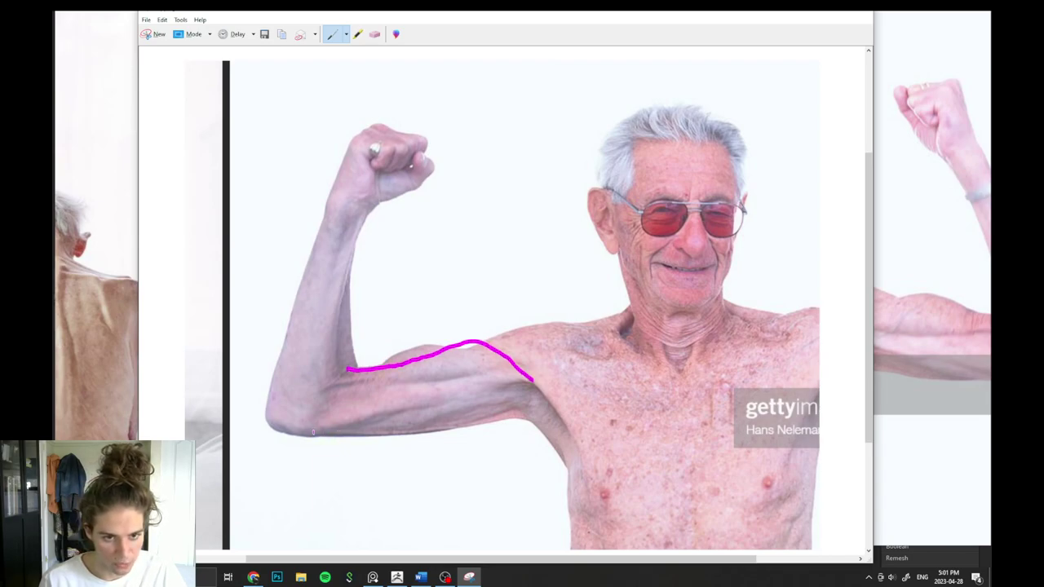
{"action": "mouse_move", "coordinate": [313, 432]}
{"action": "left_mouse_down"}
{"action": "mouse_move", "coordinate": [392, 438]}
{"action": "mouse_move", "coordinate": [533, 423]}
{"action": "left_mouse_up"}
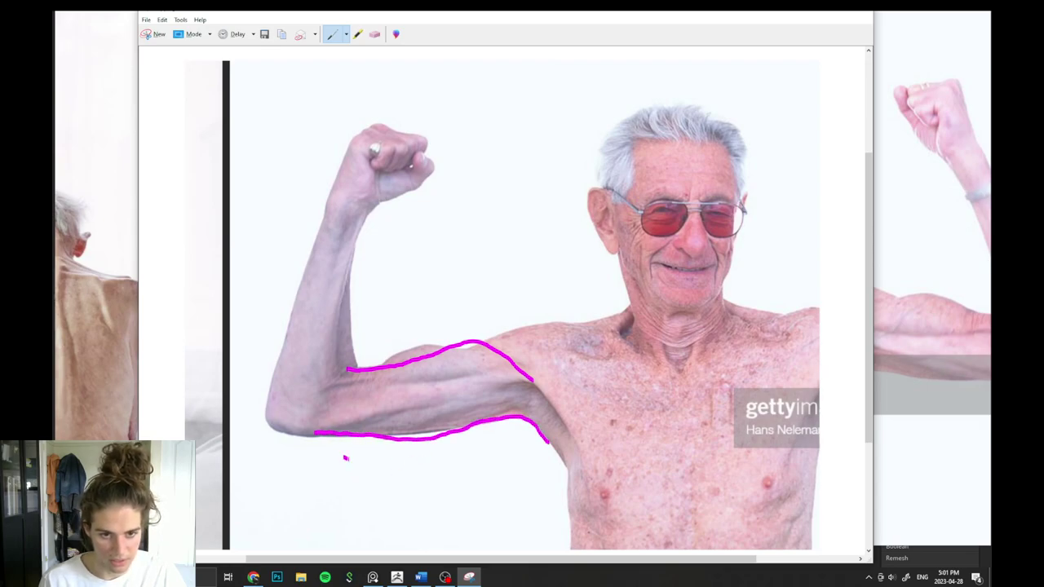
{"action": "mouse_move", "coordinate": [349, 460]}
{"action": "left_mouse_down"}
{"action": "mouse_move", "coordinate": [514, 448]}
{"action": "mouse_move", "coordinate": [533, 473]}
{"action": "left_mouse_up"}
{"action": "mouse_move", "coordinate": [511, 470]}
{"action": "left_mouse_down"}
{"action": "mouse_move", "coordinate": [530, 471]}
{"action": "mouse_move", "coordinate": [524, 447]}
{"action": "left_mouse_up"}
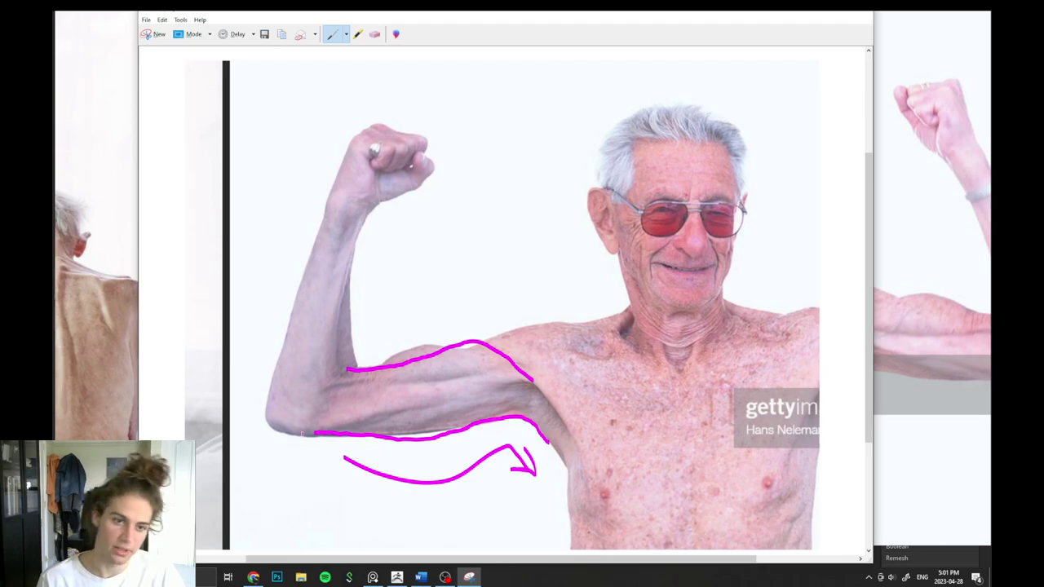
{"action": "left_click", "coordinate": [376, 35]}
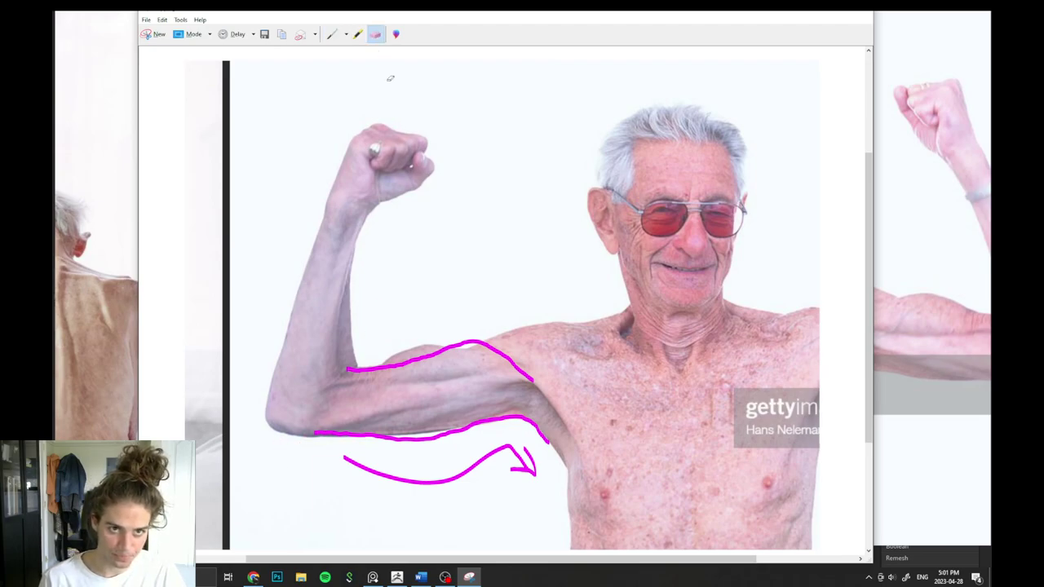
{"action": "left_click_drag", "start_coordinate": [469, 334], "coordinate": [513, 552]}
Mark the shoulder-to-chest flow beside the armpit on the snip and erase the strokes.
{"action": "left_click", "coordinate": [336, 37]}
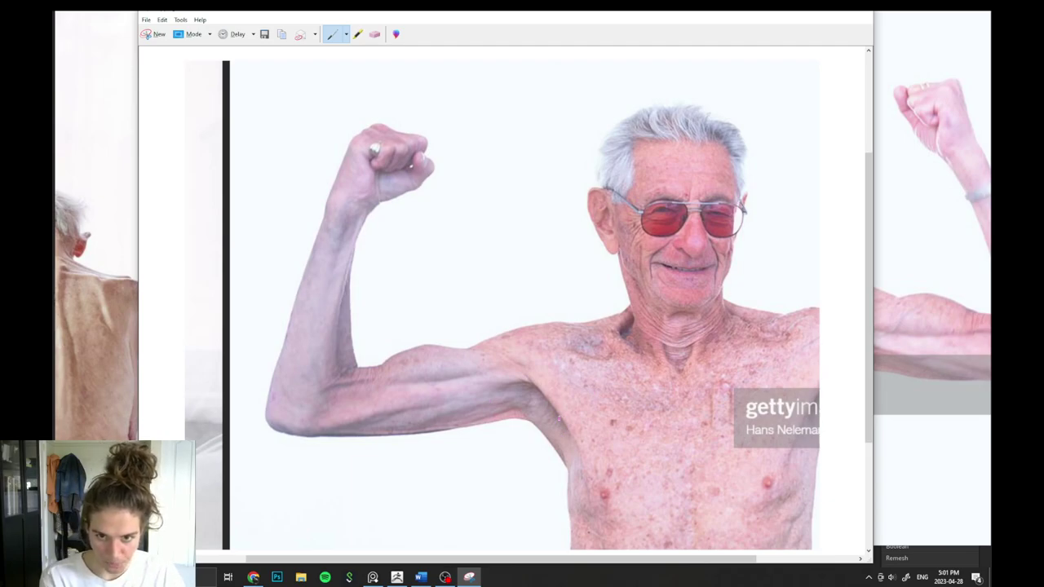
{"action": "mouse_move", "coordinate": [469, 349]}
{"action": "left_mouse_down"}
{"action": "mouse_move", "coordinate": [515, 365]}
{"action": "mouse_move", "coordinate": [540, 393]}
{"action": "left_mouse_up"}
{"action": "mouse_move", "coordinate": [584, 457]}
{"action": "left_mouse_down"}
{"action": "mouse_move", "coordinate": [551, 394]}
{"action": "mouse_move", "coordinate": [487, 334]}
{"action": "mouse_move", "coordinate": [594, 310]}
{"action": "mouse_move", "coordinate": [608, 321]}
{"action": "left_mouse_up"}
{"action": "left_click", "coordinate": [379, 37]}
{"action": "mouse_move", "coordinate": [522, 318]}
{"action": "left_mouse_down"}
{"action": "mouse_move", "coordinate": [545, 397]}
{"action": "mouse_move", "coordinate": [514, 352]}
{"action": "left_mouse_up"}
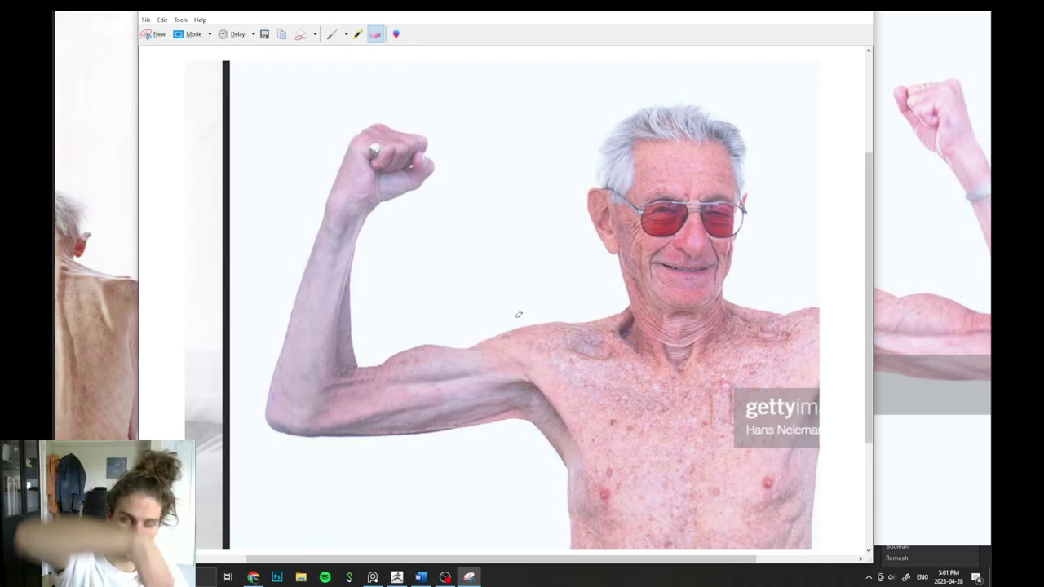
Draw the chest muscle's edge overlapping the upper arm, add a small hook at the armpit, and erase the strokes.
{"action": "left_click", "coordinate": [332, 34]}
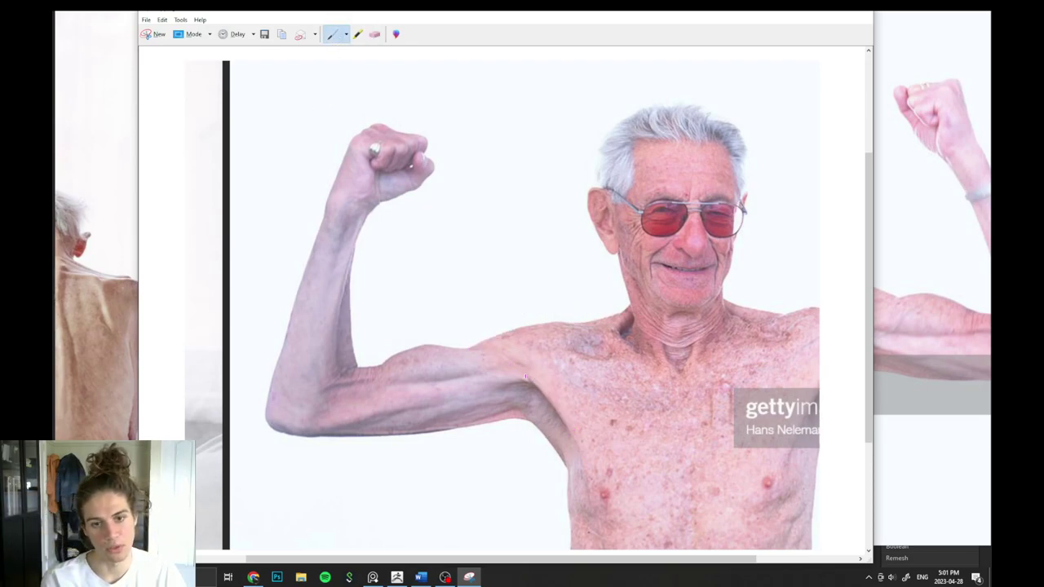
{"action": "mouse_move", "coordinate": [549, 406]}
{"action": "left_mouse_down"}
{"action": "mouse_move", "coordinate": [484, 351]}
{"action": "mouse_move", "coordinate": [529, 382]}
{"action": "mouse_move", "coordinate": [513, 394]}
{"action": "left_mouse_up"}
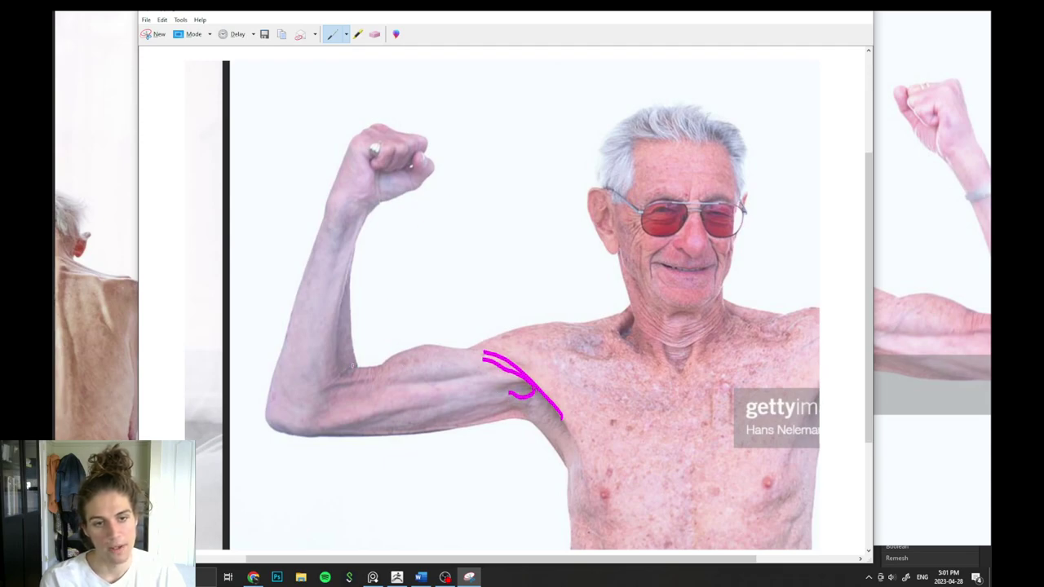
{"action": "left_click", "coordinate": [376, 39]}
{"action": "left_click_drag", "start_coordinate": [529, 383], "coordinate": [516, 353]}
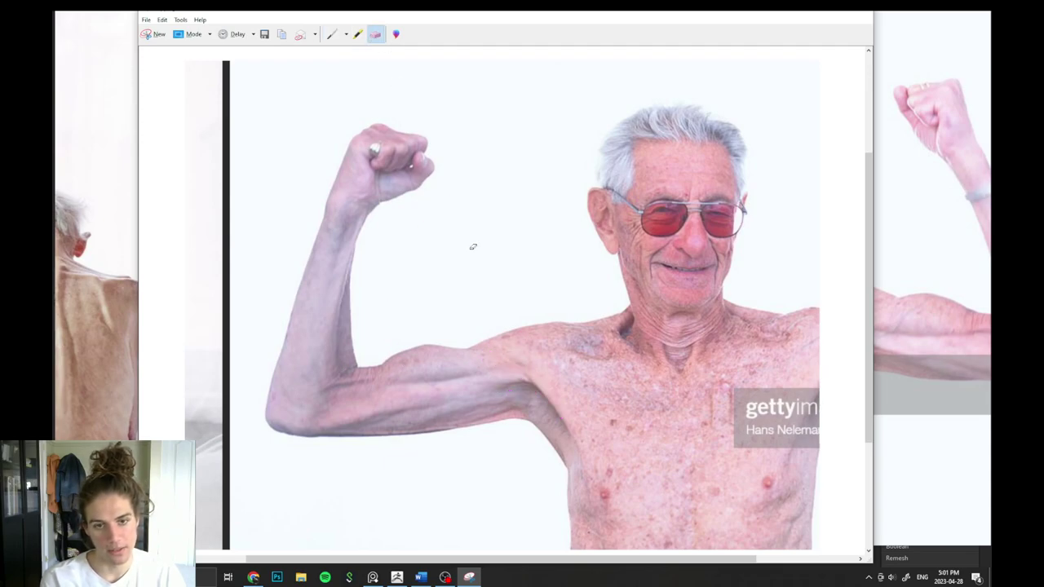
Trace the back muscle's contour from the armpit down to the ribs and erase it.
{"action": "left_click", "coordinate": [333, 36]}
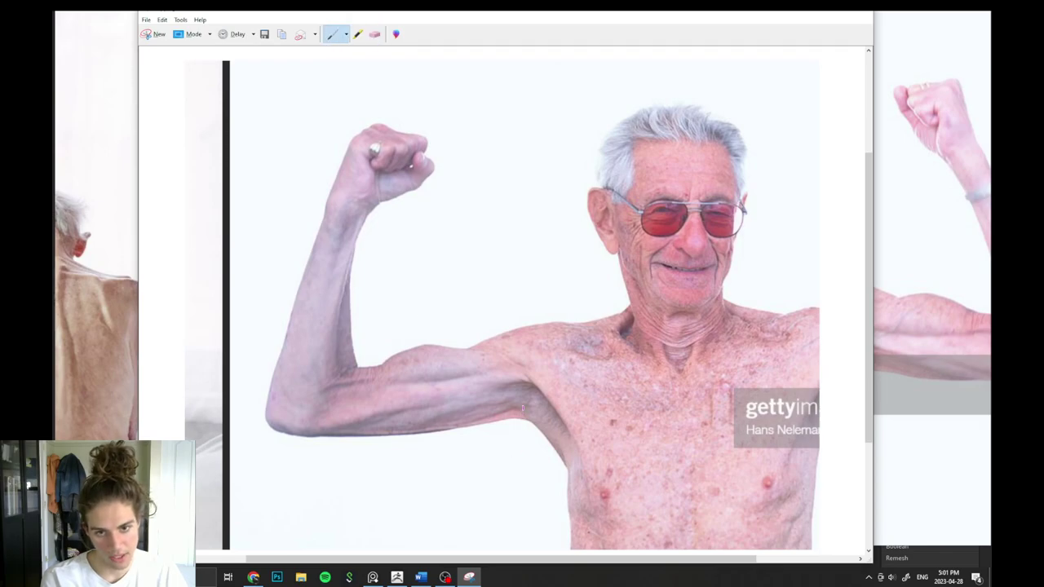
{"action": "mouse_move", "coordinate": [540, 440]}
{"action": "left_mouse_down"}
{"action": "mouse_move", "coordinate": [523, 406]}
{"action": "mouse_move", "coordinate": [566, 482]}
{"action": "left_mouse_up"}
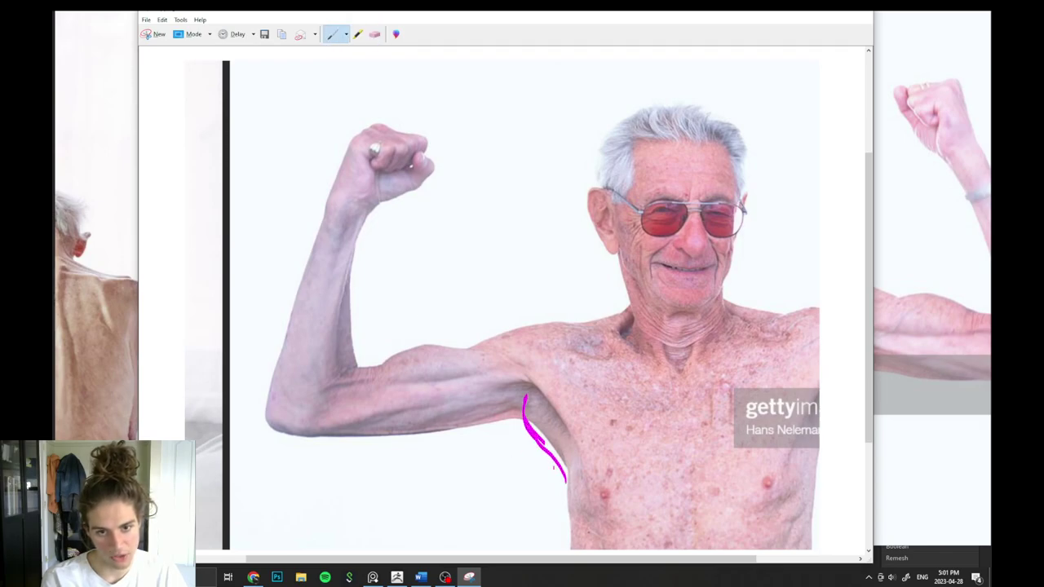
{"action": "mouse_move", "coordinate": [494, 416]}
{"action": "left_mouse_down"}
{"action": "mouse_move", "coordinate": [527, 429]}
{"action": "mouse_move", "coordinate": [466, 434]}
{"action": "mouse_move", "coordinate": [541, 394]}
{"action": "left_mouse_up"}
{"action": "left_click", "coordinate": [375, 34]}
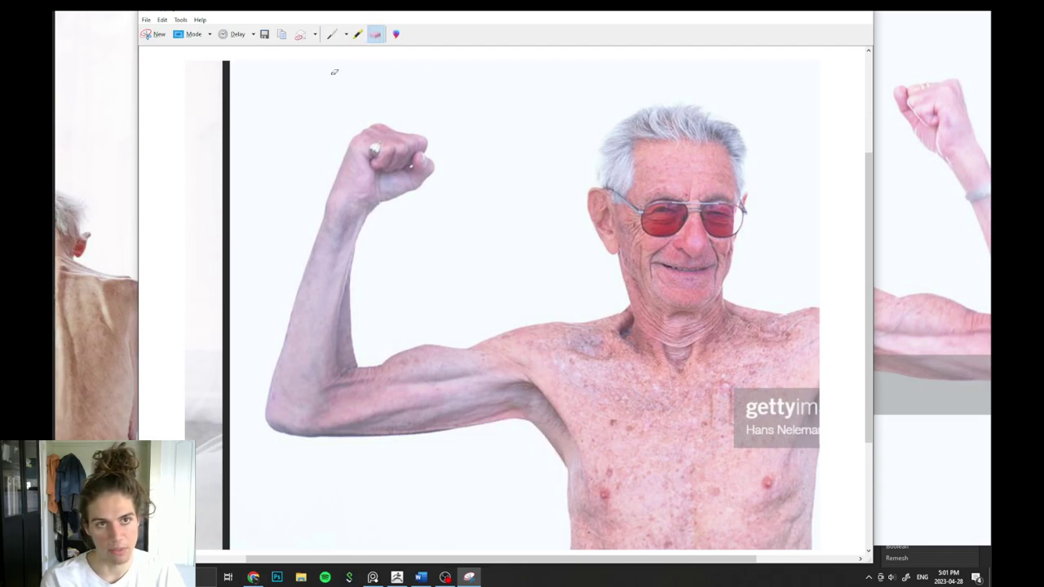
Outline the torso, upper arm and forearm on the snip as separate simple block shapes.
{"action": "left_click", "coordinate": [331, 34]}
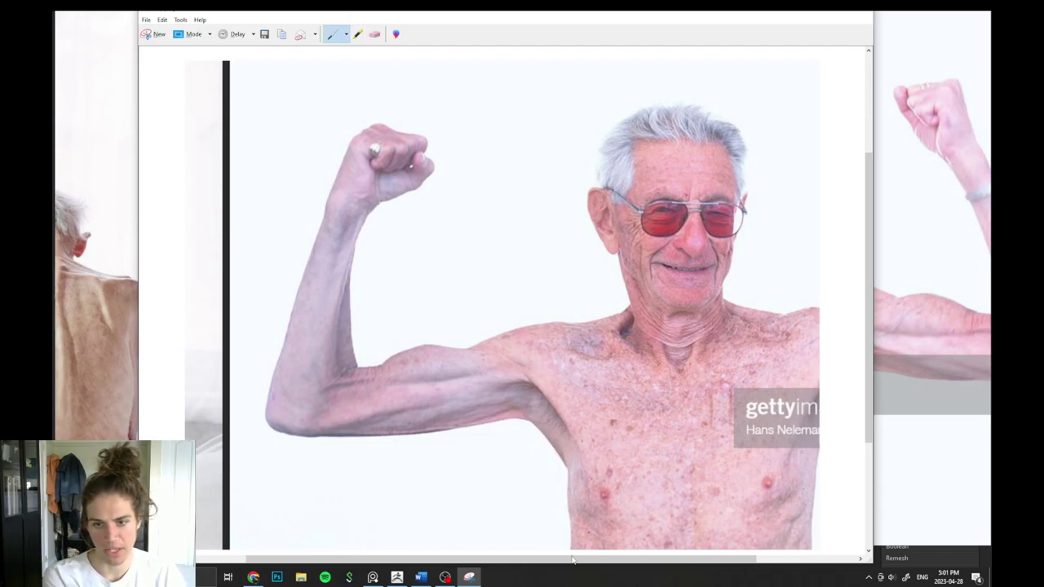
{"action": "left_click_drag", "start_coordinate": [568, 462], "coordinate": [572, 551]}
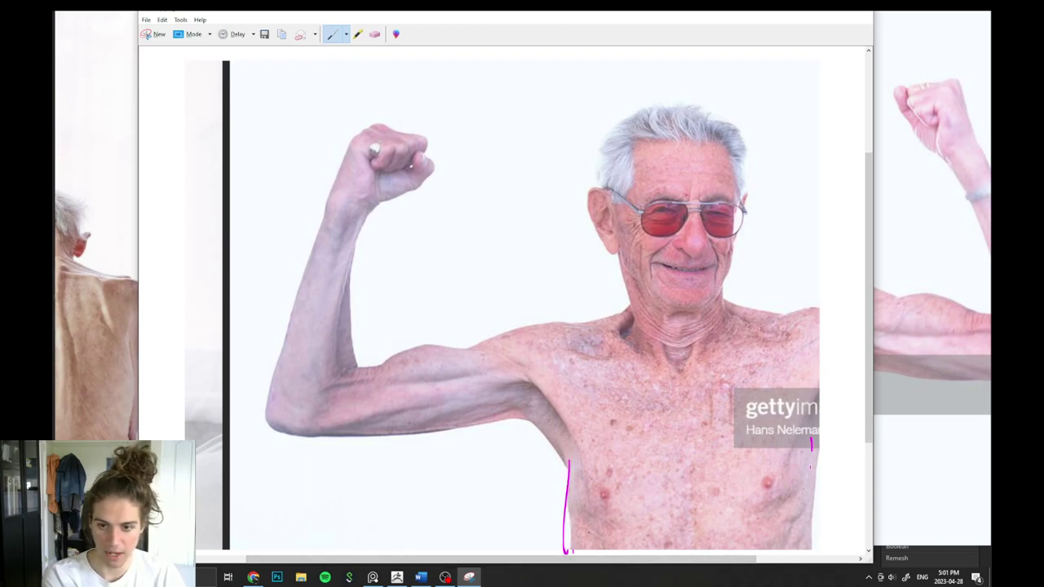
{"action": "left_click_drag", "start_coordinate": [810, 468], "coordinate": [807, 544]}
{"action": "mouse_move", "coordinate": [807, 544]}
{"action": "left_mouse_down"}
{"action": "mouse_move", "coordinate": [814, 444]}
{"action": "mouse_move", "coordinate": [645, 450]}
{"action": "mouse_move", "coordinate": [582, 468]}
{"action": "mouse_move", "coordinate": [570, 549]}
{"action": "left_mouse_up"}
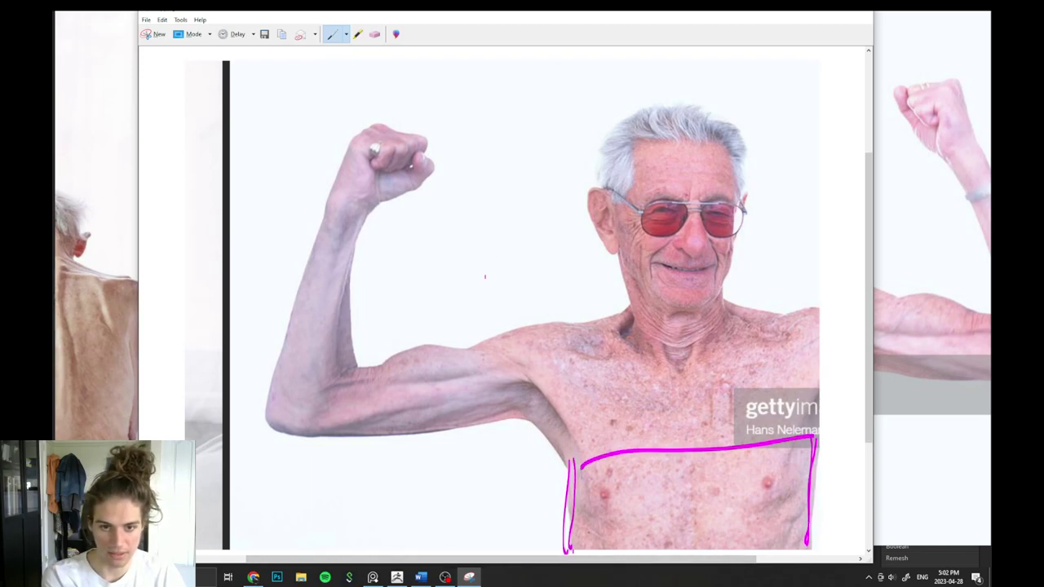
{"action": "mouse_move", "coordinate": [508, 341]}
{"action": "left_mouse_down"}
{"action": "mouse_move", "coordinate": [508, 432]}
{"action": "mouse_move", "coordinate": [506, 417]}
{"action": "left_mouse_up"}
{"action": "left_click_drag", "start_coordinate": [505, 340], "coordinate": [296, 401]}
{"action": "mouse_move", "coordinate": [307, 416]}
{"action": "left_mouse_down"}
{"action": "mouse_move", "coordinate": [359, 425]}
{"action": "mouse_move", "coordinate": [479, 417]}
{"action": "left_mouse_up"}
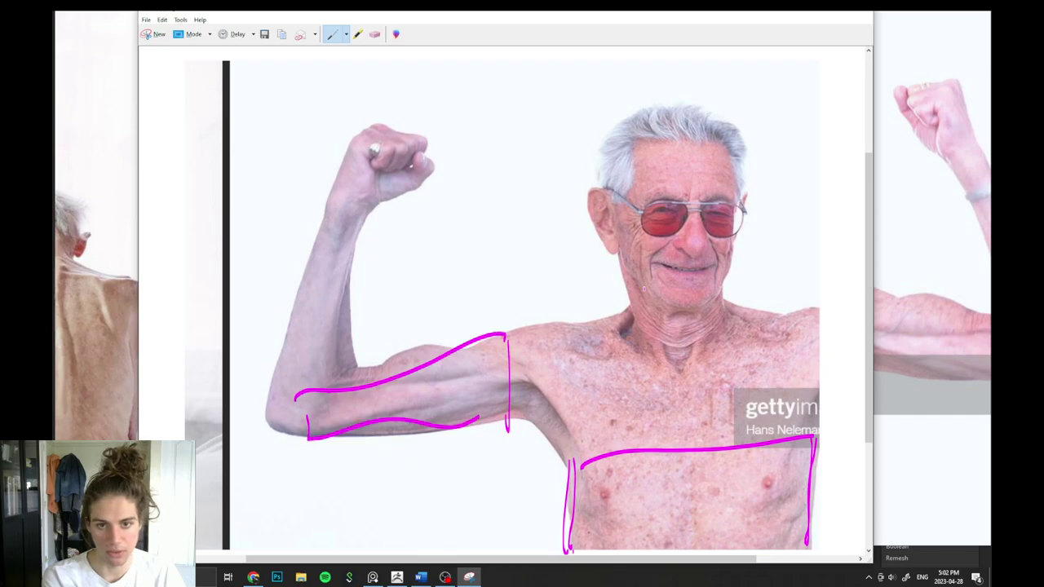
{"action": "mouse_move", "coordinate": [337, 332]}
{"action": "left_mouse_down"}
{"action": "mouse_move", "coordinate": [317, 225]}
{"action": "mouse_move", "coordinate": [275, 403]}
{"action": "mouse_move", "coordinate": [322, 416]}
{"action": "left_mouse_up"}
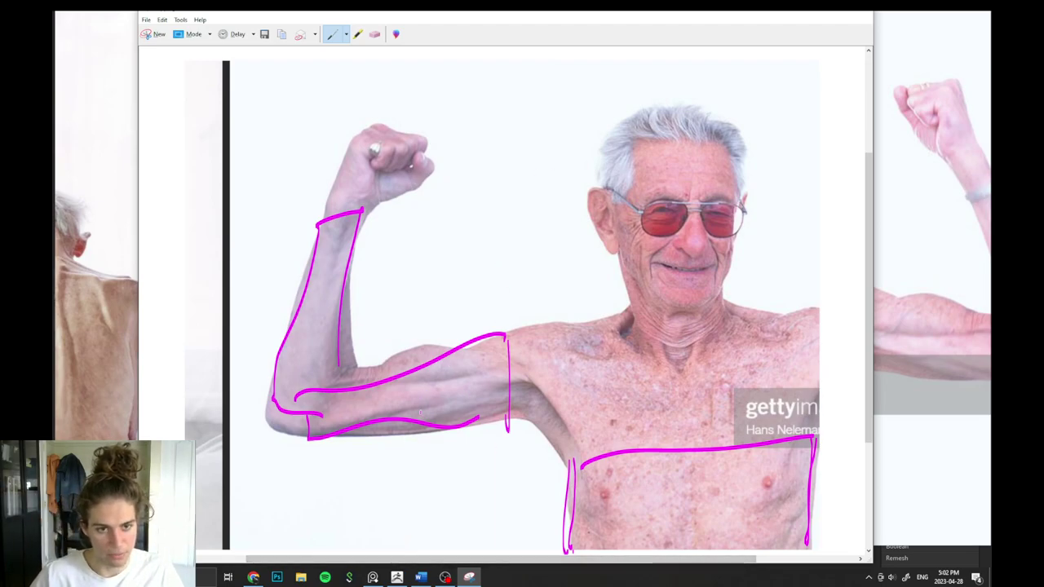
Put the annotated snip away, switch back to ZBrush and reduce the brush draw size to 154.
{"action": "left_click", "coordinate": [816, 16]}
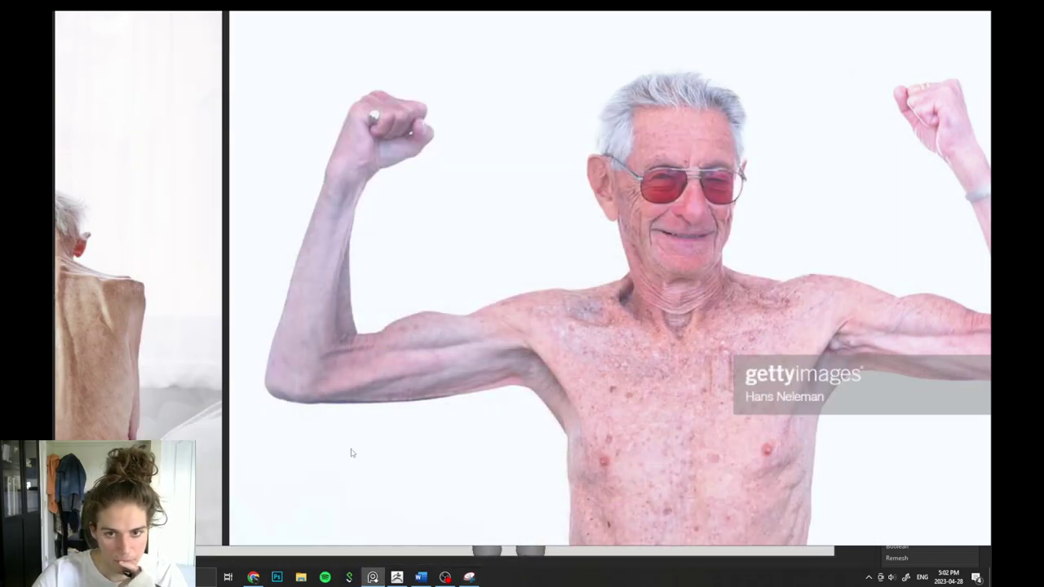
{"action": "scroll", "coordinate": [400, 396], "scroll_direction": "down", "scroll_amount": 5}
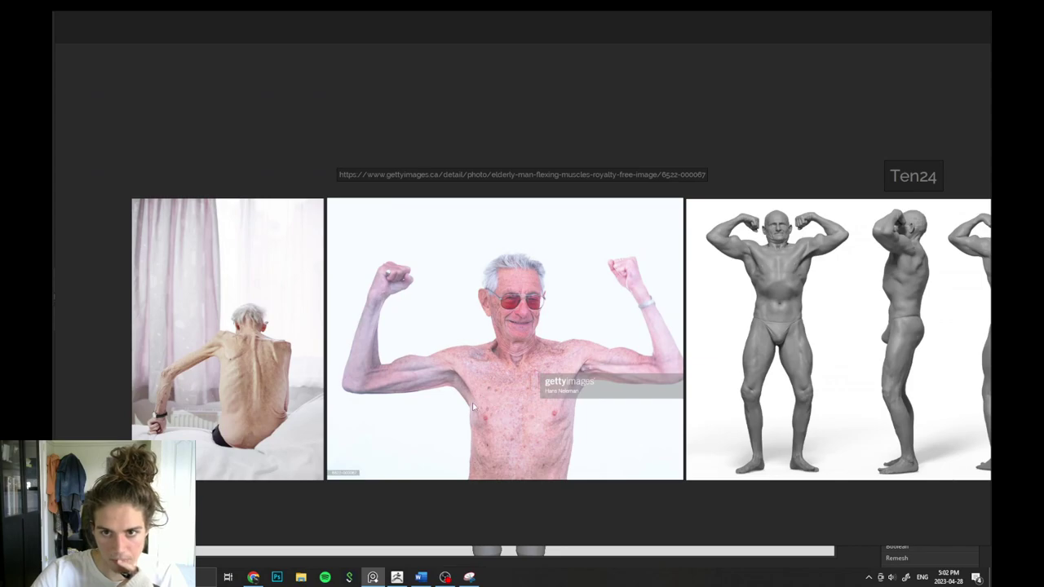
{"action": "right_click_drag", "start_coordinate": [424, 401], "coordinate": [1043, 399]}
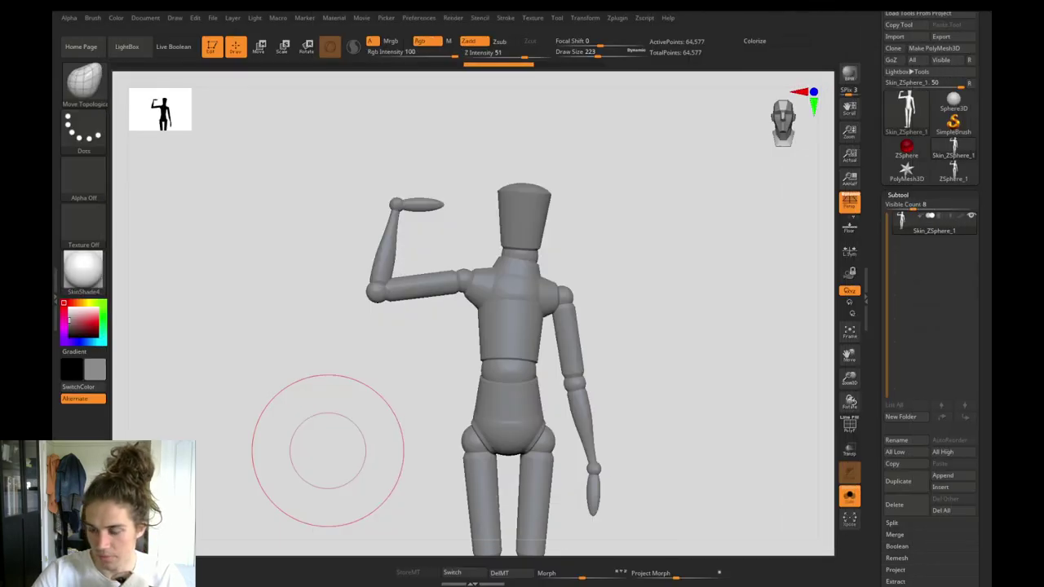
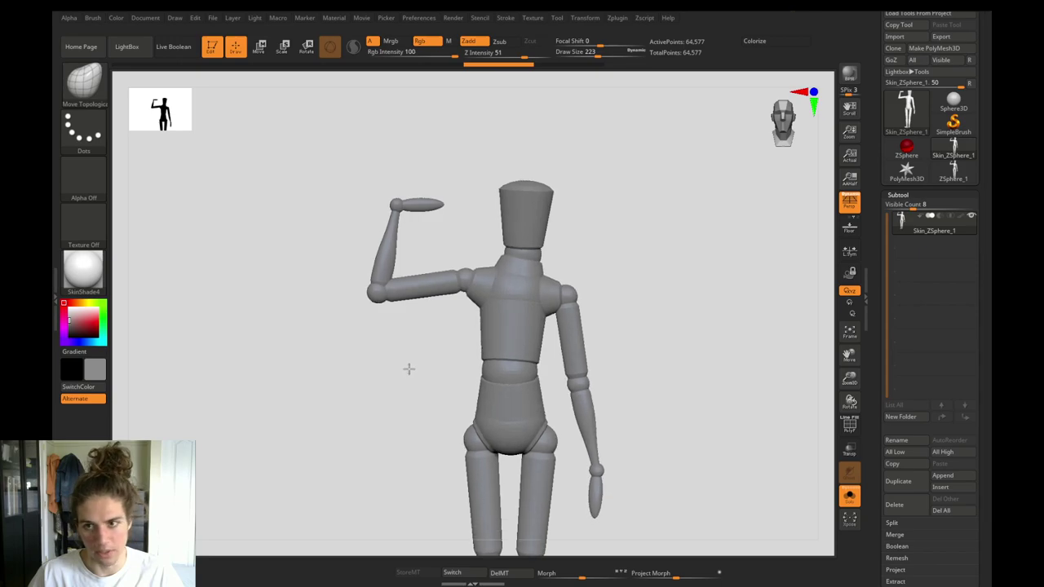
{"action": "key", "text": "bracketleft"}
{"action": "key", "text": "bracketleft"}
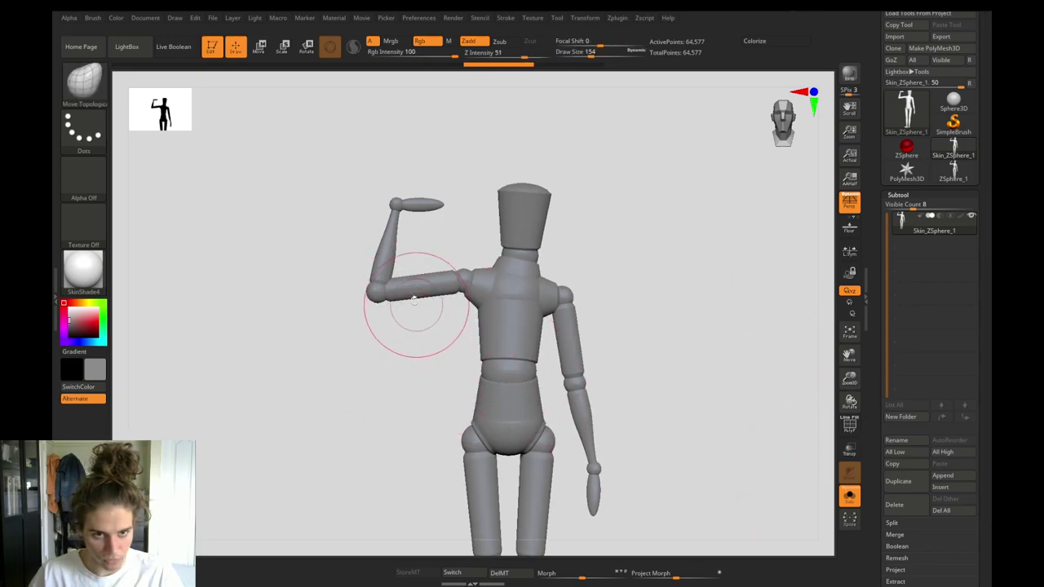
Isolate the raised forearm and elbow to check their grouping and restore the whole mannequin's visibility.
{"action": "mouse_move", "coordinate": [288, 284]}
{"action": "left_mouse_down", "text": "alt"}
{"action": "mouse_move", "coordinate": [323, 364]}
{"action": "mouse_move", "coordinate": [359, 392]}
{"action": "mouse_move", "coordinate": [320, 323]}
{"action": "mouse_move", "coordinate": [293, 421]}
{"action": "left_mouse_up", "text": "alt"}
{"action": "left_click", "coordinate": [412, 364], "text": "ctrl+shift"}
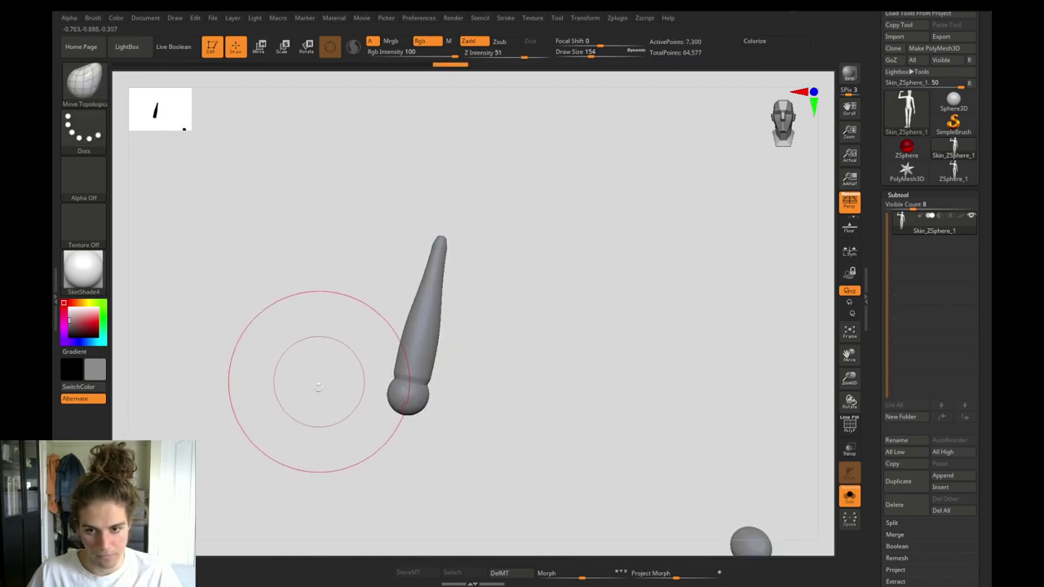
{"action": "left_click", "coordinate": [292, 371], "text": "ctrl+shift"}
{"action": "left_click_drag", "start_coordinate": [297, 362], "coordinate": [290, 302], "text": "alt"}
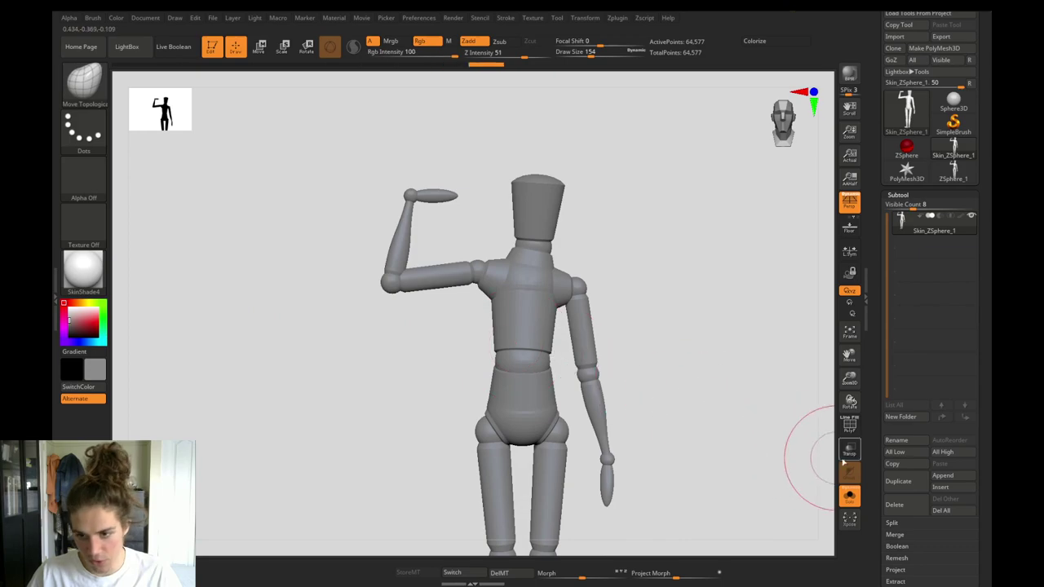
Turn on the polyframe display and regenerate the mannequin's polygroups with Auto Groups.
{"action": "left_click_drag", "start_coordinate": [983, 542], "coordinate": [979, 482]}
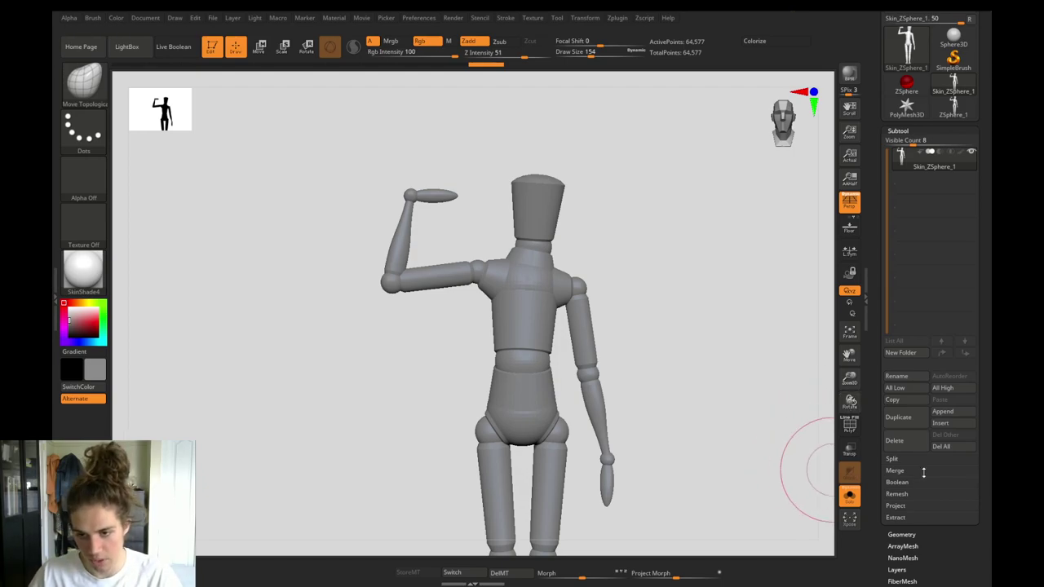
{"action": "scroll", "coordinate": [934, 469], "scroll_direction": "down", "scroll_amount": 4}
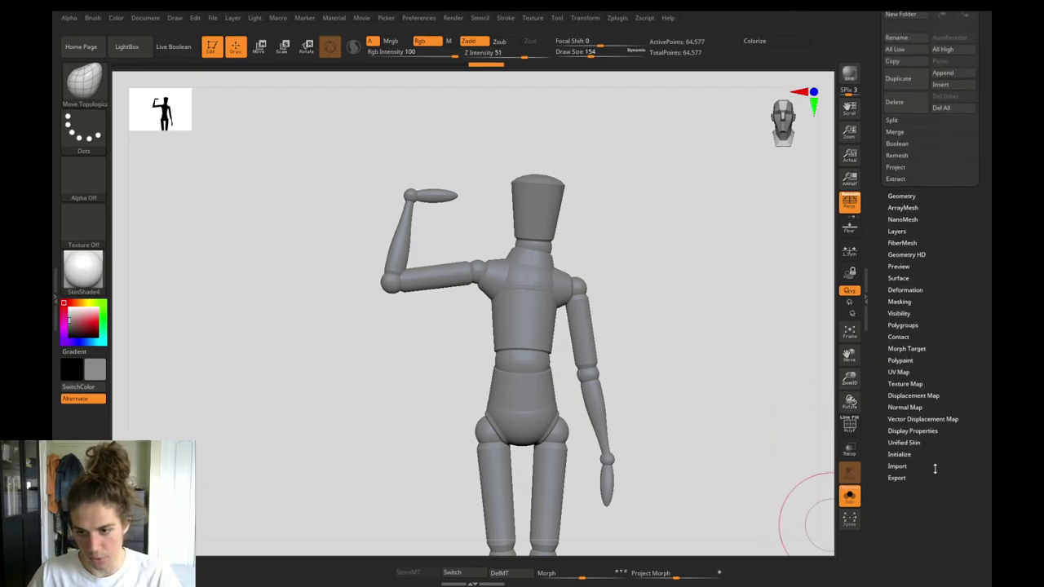
{"action": "left_click", "coordinate": [850, 425]}
{"action": "left_click", "coordinate": [902, 377]}
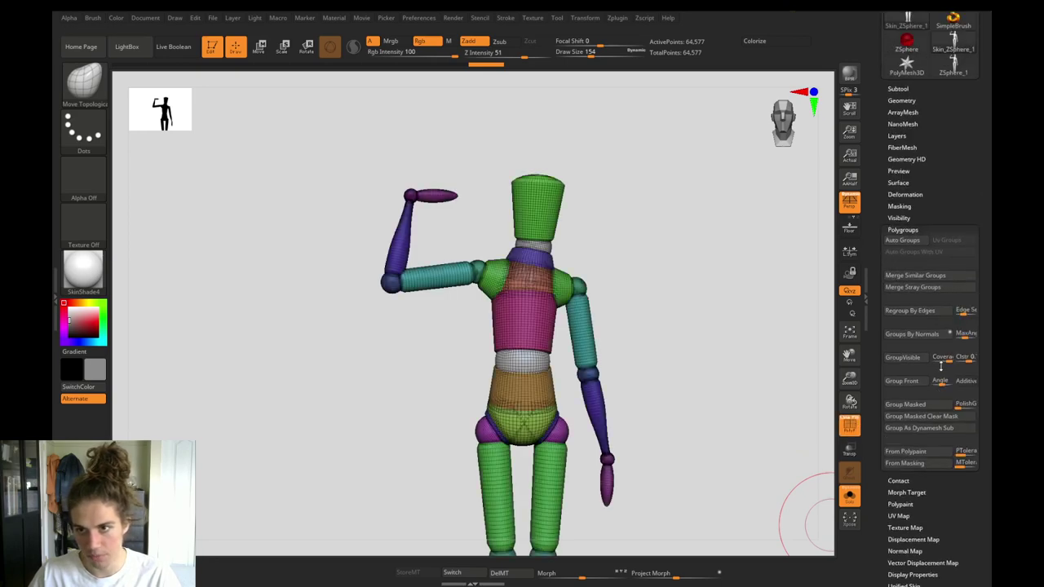
{"action": "left_click", "coordinate": [902, 333]}
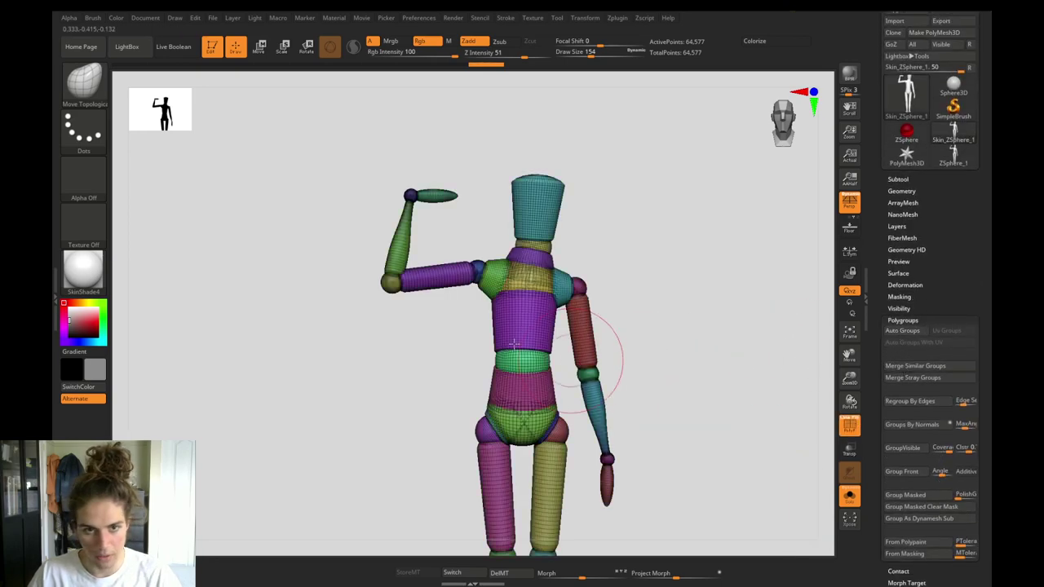
Isolate the raised arm's forearm and elbow ball, combine them into one polygroup, and show the full mannequin.
{"action": "mouse_move", "coordinate": [339, 343]}
{"action": "left_mouse_down", "text": "alt"}
{"action": "mouse_move", "coordinate": [356, 435]}
{"action": "mouse_move", "coordinate": [381, 381]}
{"action": "left_mouse_up", "text": "alt"}
{"action": "left_click", "coordinate": [417, 310], "text": "ctrl+shift"}
{"action": "left_click_drag", "start_coordinate": [349, 308], "coordinate": [330, 344], "text": "ctrl+shift"}
{"action": "left_click", "coordinate": [409, 371], "text": "ctrl+shift"}
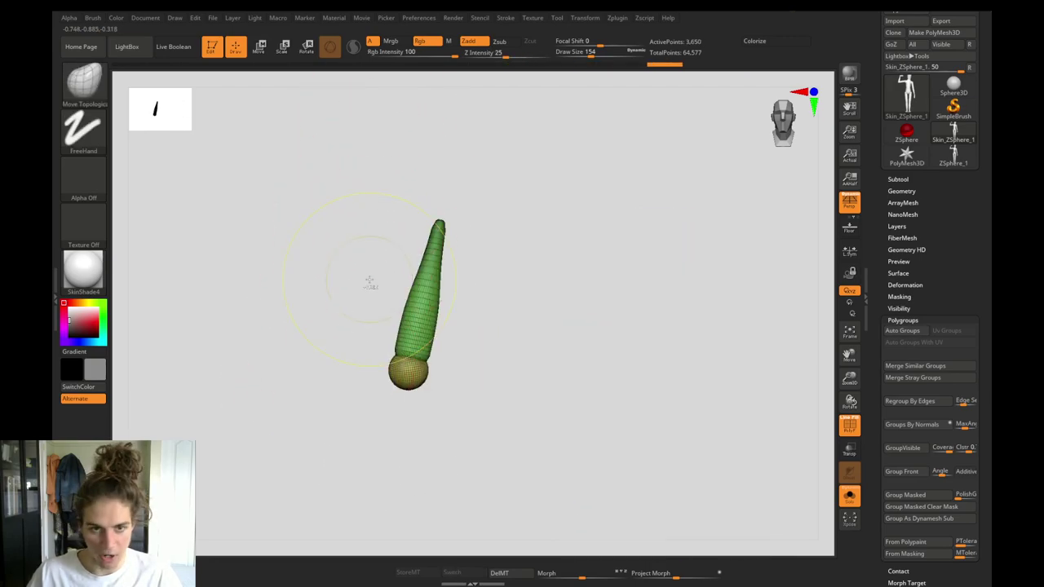
{"action": "key", "text": "ctrl+w"}
{"action": "left_click", "coordinate": [333, 313], "text": "ctrl+shift"}
Isolate the raised arm's wrist ball and hand, merge them into one polygroup, and unhide the rest.
{"action": "left_click", "coordinate": [443, 212], "text": "ctrl+shift"}
{"action": "left_click_drag", "start_coordinate": [387, 218], "coordinate": [395, 246], "text": "ctrl+shift"}
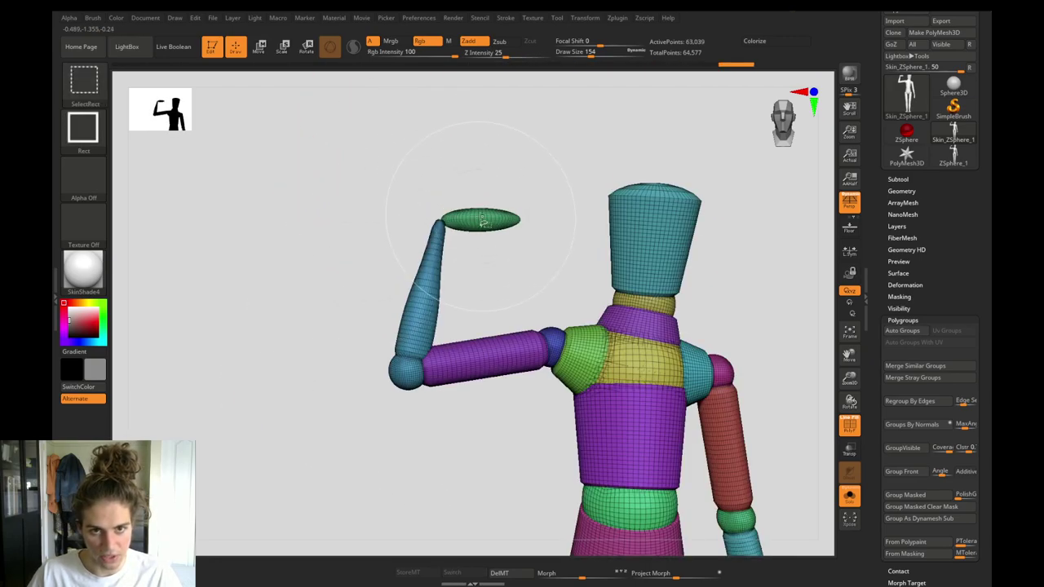
{"action": "left_click", "coordinate": [483, 220], "text": "ctrl+shift"}
{"action": "left_click_drag", "start_coordinate": [320, 328], "coordinate": [308, 354], "text": "ctrl+shift"}
{"action": "key", "text": "ctrl+w"}
{"action": "left_click", "coordinate": [339, 316], "text": "ctrl+shift"}
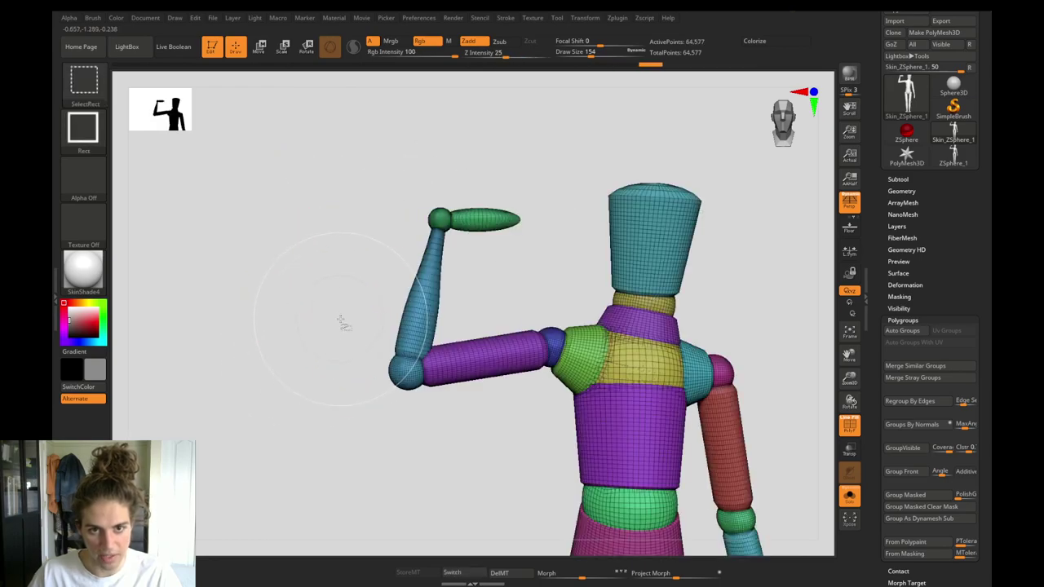
Isolate the raised upper arm, give it its own new polygroup, and show the full mannequin.
{"action": "left_click", "coordinate": [510, 359], "text": "ctrl+shift"}
{"action": "left_click_drag", "start_coordinate": [497, 418], "coordinate": [461, 470], "text": "ctrl+shift"}
{"action": "left_click", "coordinate": [485, 442], "text": "ctrl+shift"}
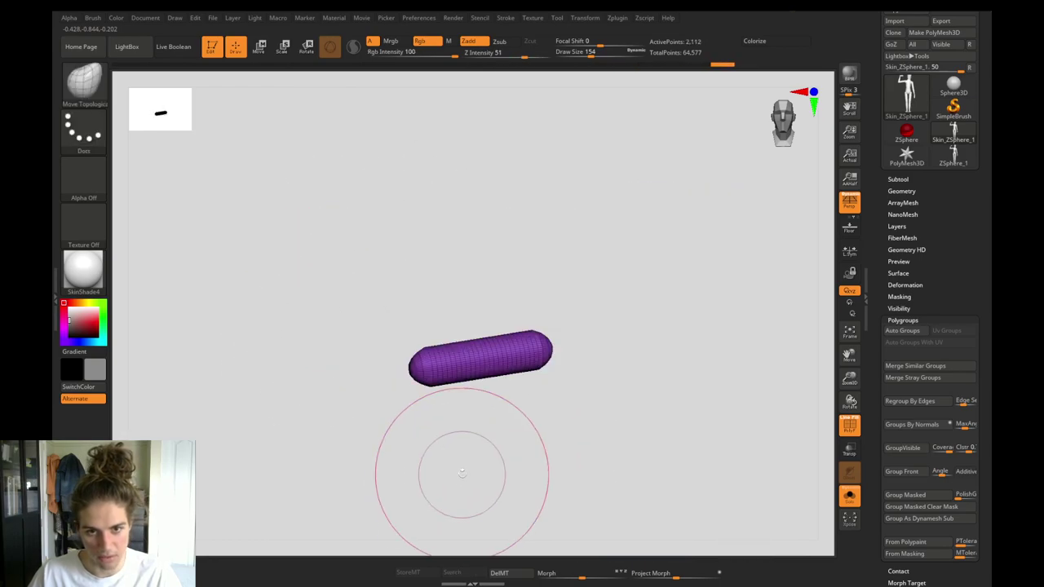
{"action": "key", "text": "ctrl+w"}
{"action": "left_click", "coordinate": [514, 432], "text": "ctrl+shift"}
{"action": "left_click_drag", "start_coordinate": [514, 433], "coordinate": [454, 446], "text": "alt"}
{"action": "left_click_drag", "start_coordinate": [505, 422], "coordinate": [466, 433], "text": "alt"}
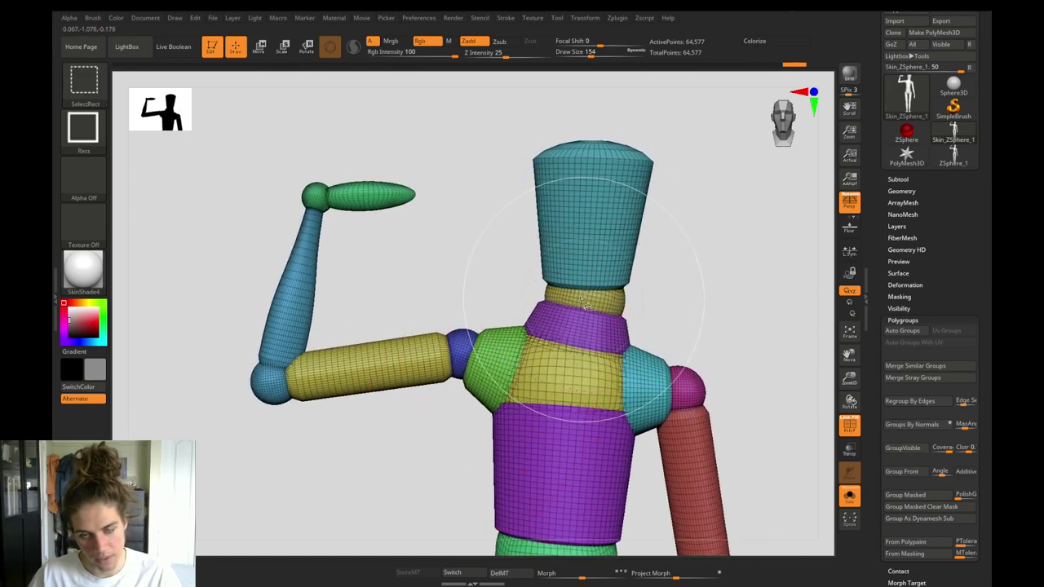
Isolate the neck and the collar section below it, merge them into one polygroup, and unhide the rest.
{"action": "left_click", "coordinate": [584, 302], "text": "ctrl+shift"}
{"action": "left_click_drag", "start_coordinate": [498, 260], "coordinate": [468, 278], "text": "ctrl+shift"}
{"action": "left_click", "coordinate": [579, 332], "text": "ctrl+shift"}
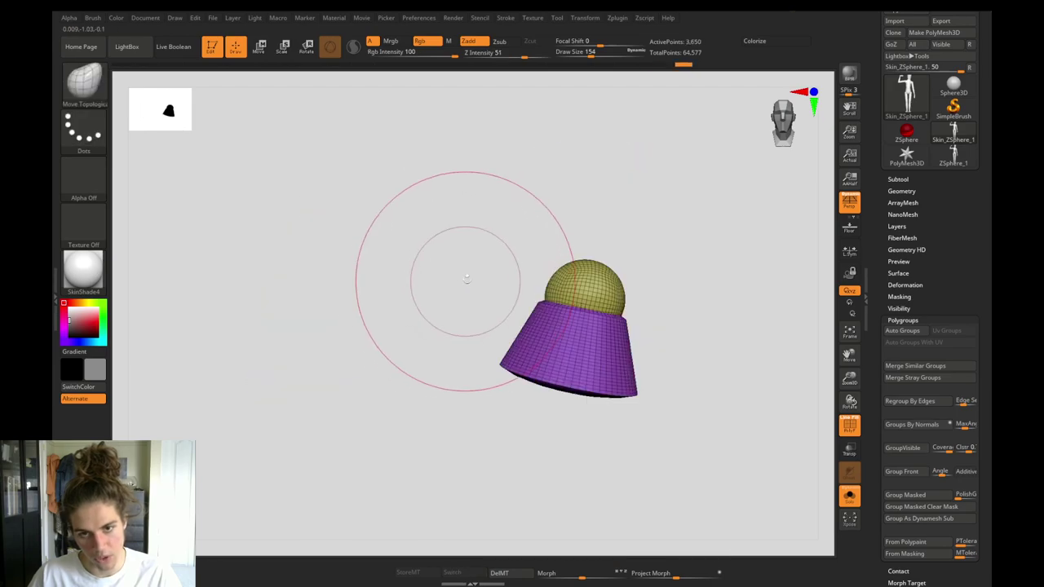
{"action": "left_click", "coordinate": [504, 196], "text": "ctrl+shift"}
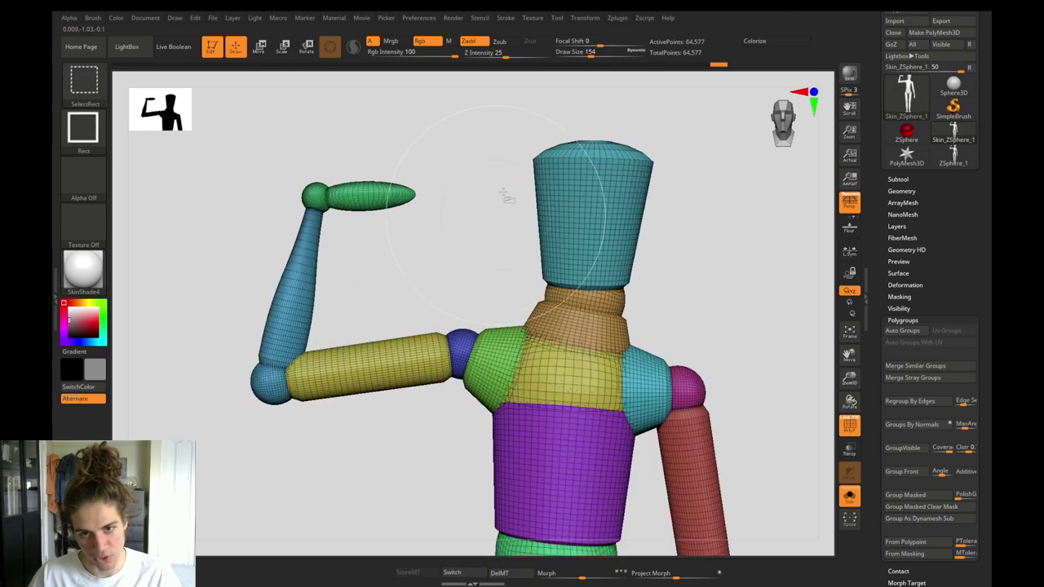
Isolate the upper chest and ribcage, combine them into one polygroup, and restore the mannequin's visibility.
{"action": "left_click_drag", "start_coordinate": [491, 448], "coordinate": [406, 458], "text": "alt"}
{"action": "left_click", "coordinate": [550, 308], "text": "ctrl+shift"}
{"action": "left_click", "coordinate": [565, 392], "text": "ctrl+shift"}
{"action": "key", "text": "ctrl+w"}
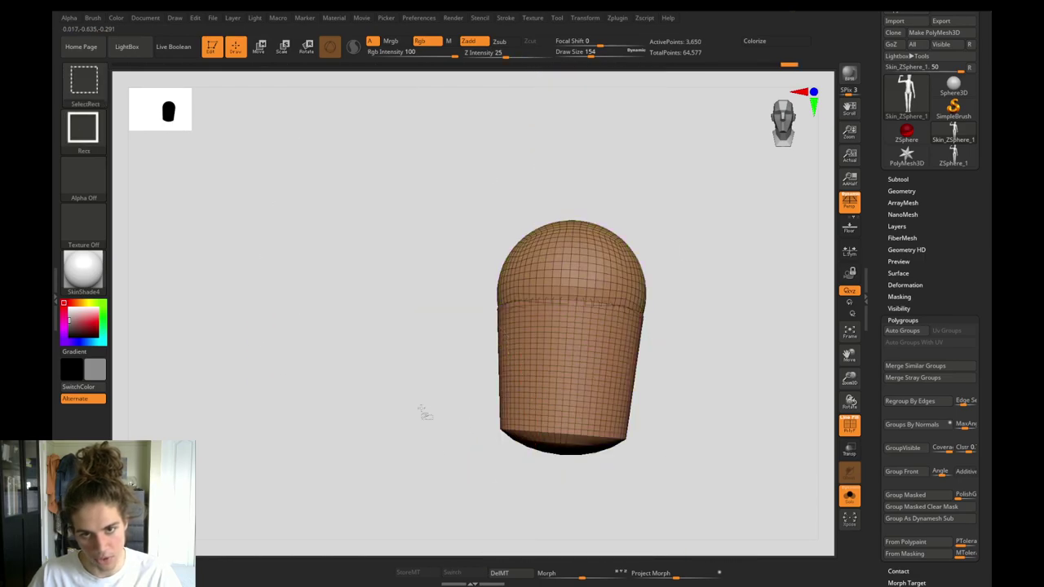
{"action": "left_click", "coordinate": [421, 407], "text": "ctrl+shift"}
Isolate the waist ball, abdomen and pelvis, merge them into one polygroup, and show all parts again.
{"action": "left_click_drag", "start_coordinate": [421, 408], "coordinate": [389, 393], "text": "alt"}
{"action": "left_click", "coordinate": [515, 323], "text": "ctrl+shift"}
{"action": "left_click", "coordinate": [512, 370], "text": "ctrl+shift"}
{"action": "left_click", "coordinate": [518, 415], "text": "ctrl+shift"}
{"action": "left_click", "coordinate": [483, 403], "text": "ctrl+shift"}
{"action": "left_click", "coordinate": [543, 399], "text": "ctrl+shift"}
{"action": "key", "text": "ctrl+w"}
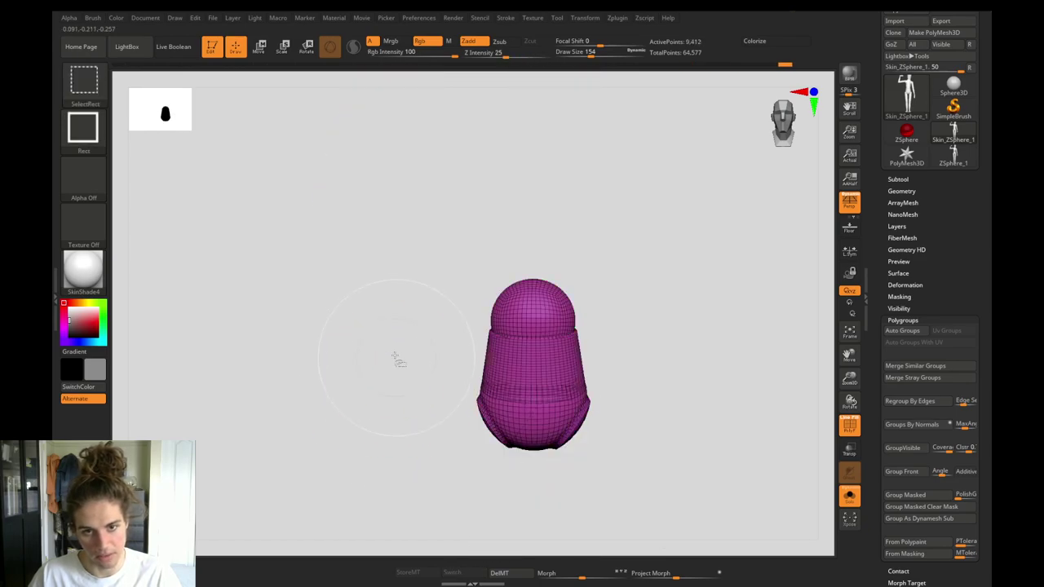
{"action": "left_click", "coordinate": [394, 356], "text": "ctrl+shift"}
{"action": "left_click_drag", "start_coordinate": [386, 319], "coordinate": [397, 451], "text": "alt"}
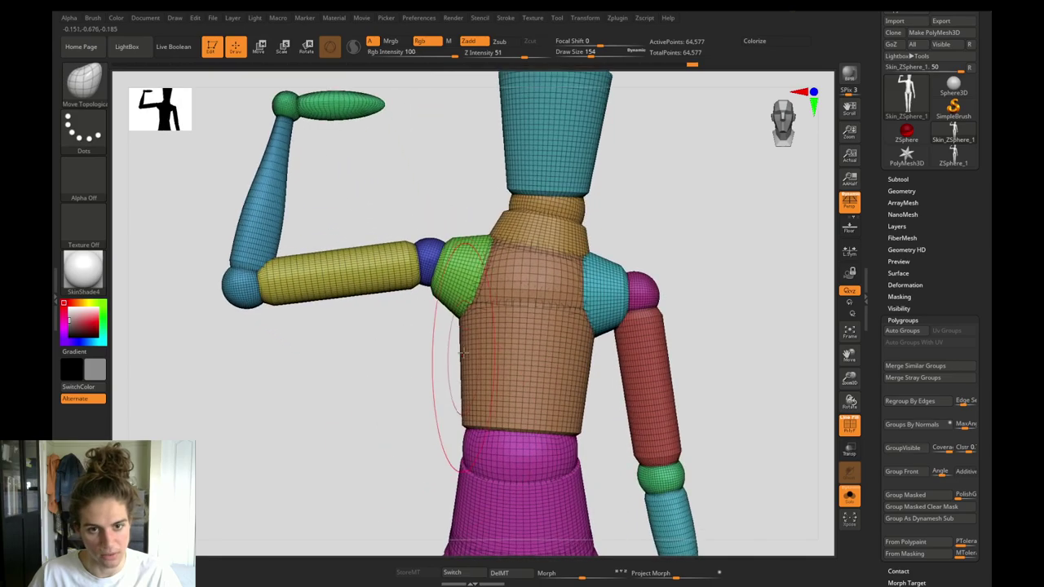
{"action": "mouse_move", "coordinate": [366, 352]}
{"action": "left_mouse_down"}
{"action": "mouse_move", "coordinate": [395, 356]}
{"action": "mouse_move", "coordinate": [408, 385]}
{"action": "mouse_move", "coordinate": [435, 334]}
{"action": "mouse_move", "coordinate": [419, 340]}
{"action": "mouse_move", "coordinate": [491, 346]}
{"action": "mouse_move", "coordinate": [410, 335]}
{"action": "left_mouse_up"}
{"action": "left_click", "coordinate": [427, 246], "text": "ctrl+shift"}
{"action": "left_click", "coordinate": [412, 345], "text": "ctrl+shift"}
{"action": "key", "text": "ctrl+shift"}
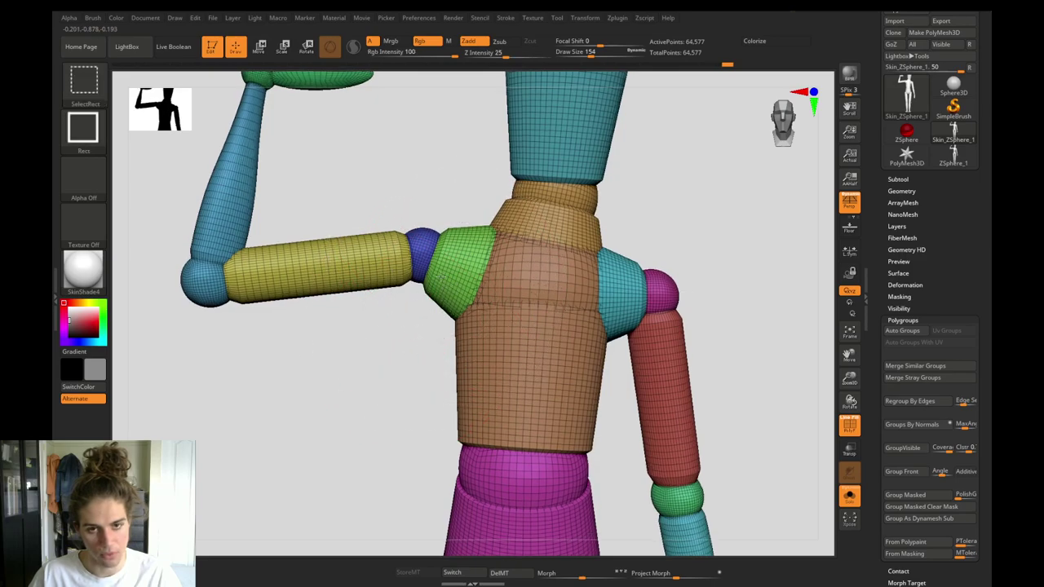
{"action": "left_click", "coordinate": [444, 286], "text": "ctrl+shift"}
{"action": "left_click", "coordinate": [417, 358], "text": "ctrl+shift"}
{"action": "mouse_move", "coordinate": [419, 365]}
{"action": "left_mouse_down"}
{"action": "mouse_move", "coordinate": [426, 385]}
{"action": "mouse_move", "coordinate": [500, 370]}
{"action": "mouse_move", "coordinate": [413, 367]}
{"action": "left_mouse_up"}
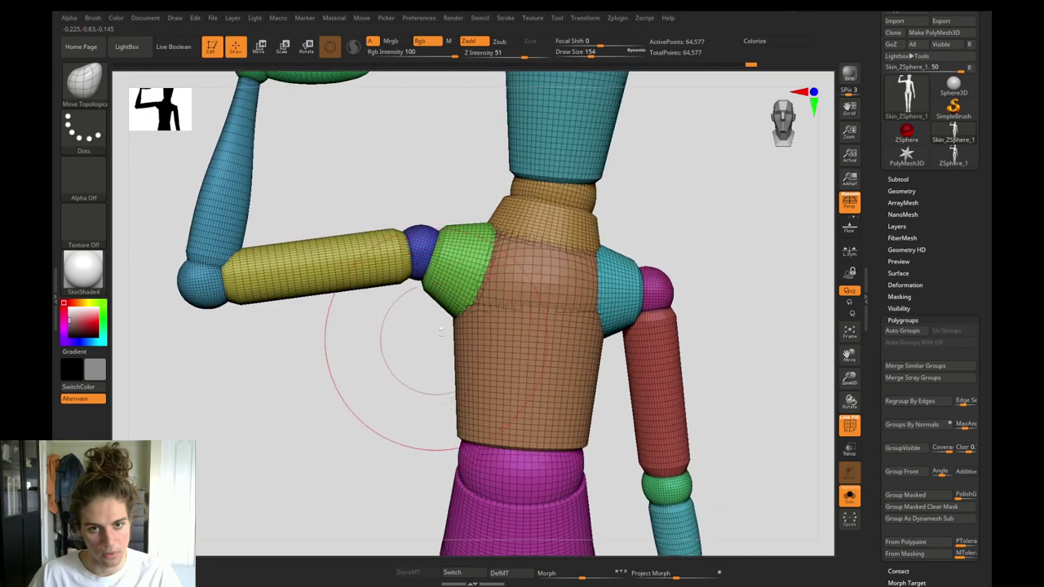
Merge both shoulder sections with the chest and ribcage into one polygroup and unhide the whole mannequin.
{"action": "left_click", "coordinate": [462, 274], "text": "ctrl+shift"}
{"action": "left_click_drag", "start_coordinate": [421, 331], "coordinate": [385, 407], "text": "ctrl+shift"}
{"action": "left_click", "coordinate": [547, 296], "text": "ctrl+shift"}
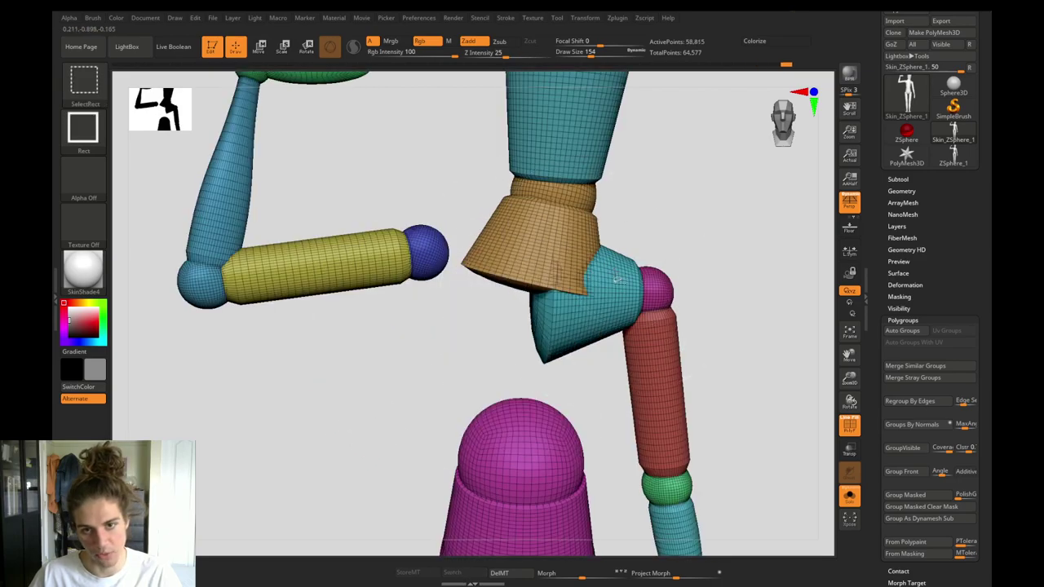
{"action": "left_click", "coordinate": [582, 282], "text": "ctrl+shift"}
{"action": "mouse_move", "coordinate": [436, 353]}
{"action": "left_mouse_down", "text": "ctrl+shift"}
{"action": "mouse_move", "coordinate": [384, 413]}
{"action": "mouse_move", "coordinate": [389, 382]}
{"action": "mouse_move", "coordinate": [380, 417]}
{"action": "left_mouse_up", "text": "ctrl+shift"}
{"action": "left_click", "coordinate": [391, 399], "text": "ctrl+shift"}
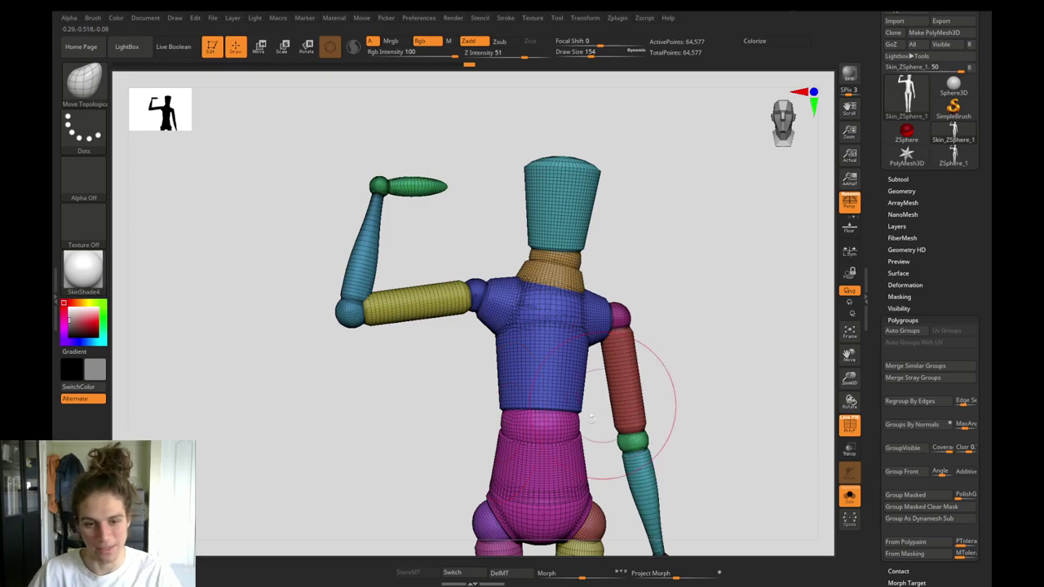
{"action": "left_click_drag", "start_coordinate": [448, 401], "coordinate": [431, 396]}
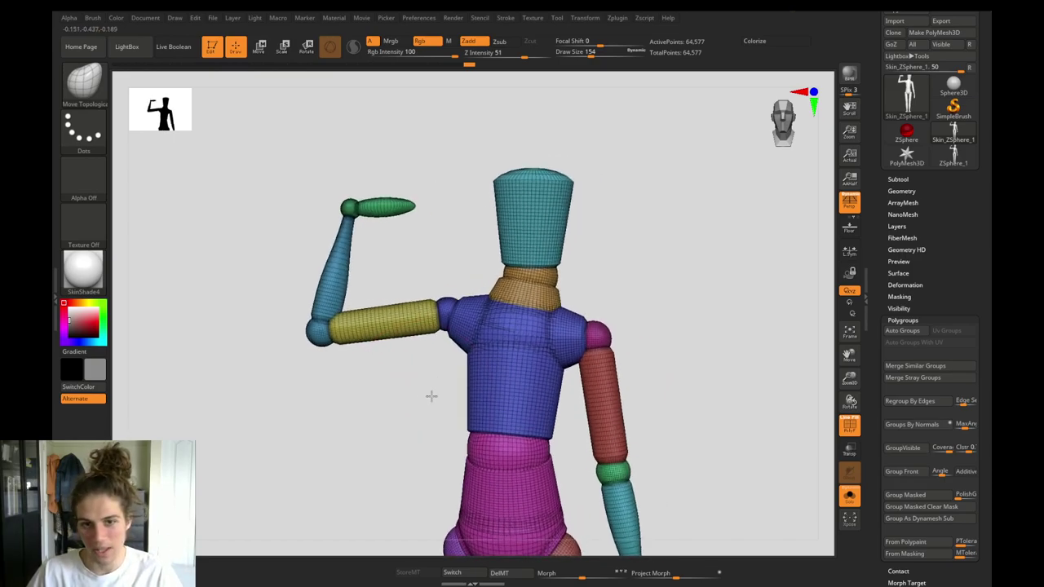
Merge the entire lowered arm, from shoulder ball to hand, into one polygroup and show everything.
{"action": "left_click", "coordinate": [596, 334], "text": "ctrl+shift"}
{"action": "left_click_drag", "start_coordinate": [649, 361], "coordinate": [635, 388], "text": "ctrl+shift"}
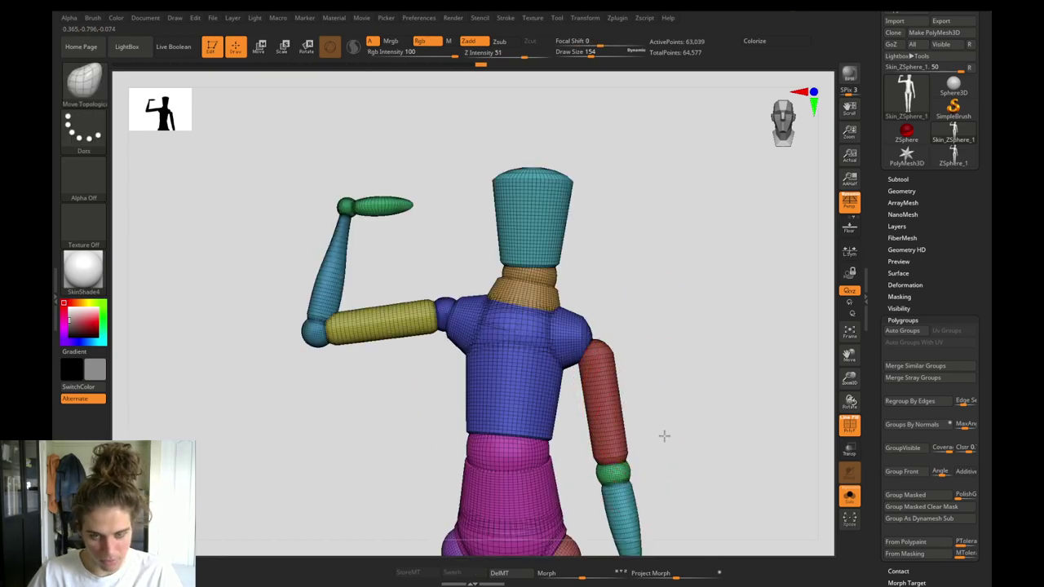
{"action": "left_click_drag", "start_coordinate": [664, 436], "coordinate": [646, 339], "text": "alt"}
{"action": "left_click", "coordinate": [584, 319], "text": "ctrl+shift"}
{"action": "left_click", "coordinate": [593, 374], "text": "ctrl+shift"}
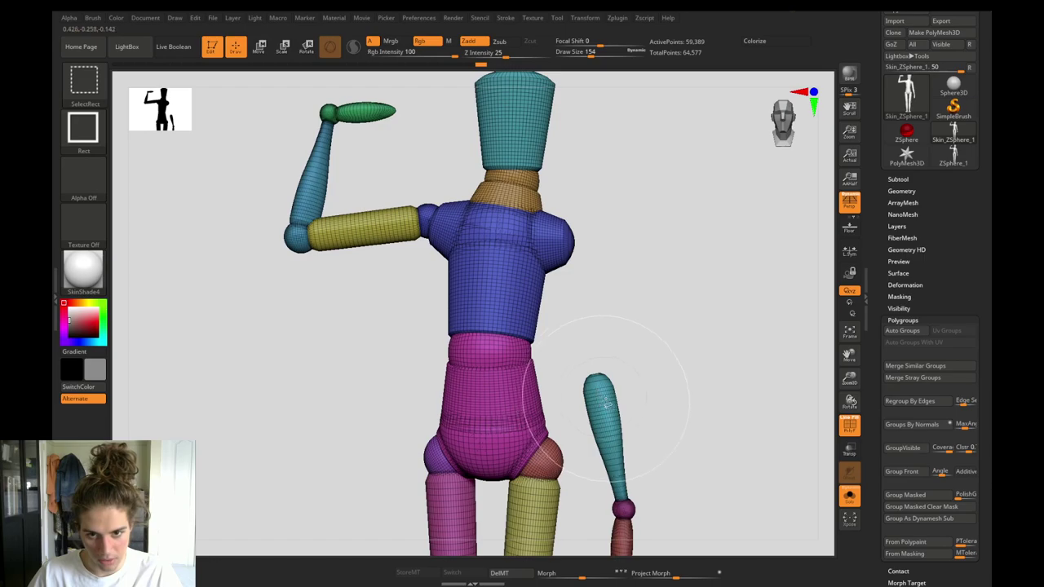
{"action": "left_click", "coordinate": [602, 406], "text": "ctrl+shift"}
{"action": "left_click_drag", "start_coordinate": [644, 466], "coordinate": [645, 391], "text": "alt"}
{"action": "left_click", "coordinate": [625, 454], "text": "ctrl+shift"}
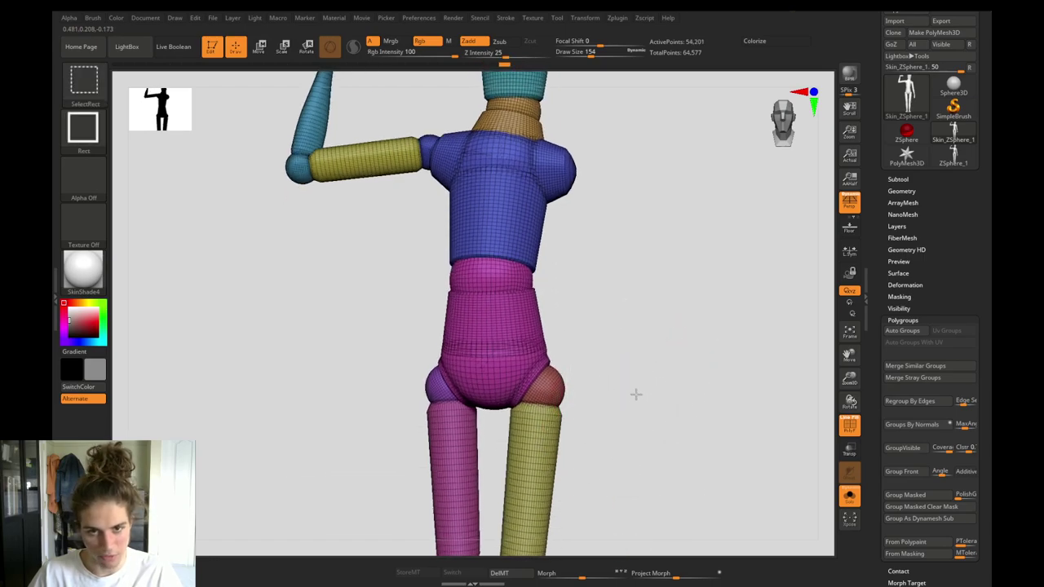
{"action": "left_click_drag", "start_coordinate": [633, 394], "coordinate": [620, 397], "text": "ctrl+shift"}
{"action": "left_click_drag", "start_coordinate": [335, 356], "coordinate": [334, 346], "text": "ctrl+shift"}
Hide the raised arm, the chest with shoulders, the neck and the lowered arm.
{"action": "left_click_drag", "start_coordinate": [344, 311], "coordinate": [377, 473], "text": "alt"}
{"action": "left_click", "coordinate": [373, 338], "text": "ctrl+shift"}
{"action": "left_click", "coordinate": [386, 297], "text": "ctrl+shift"}
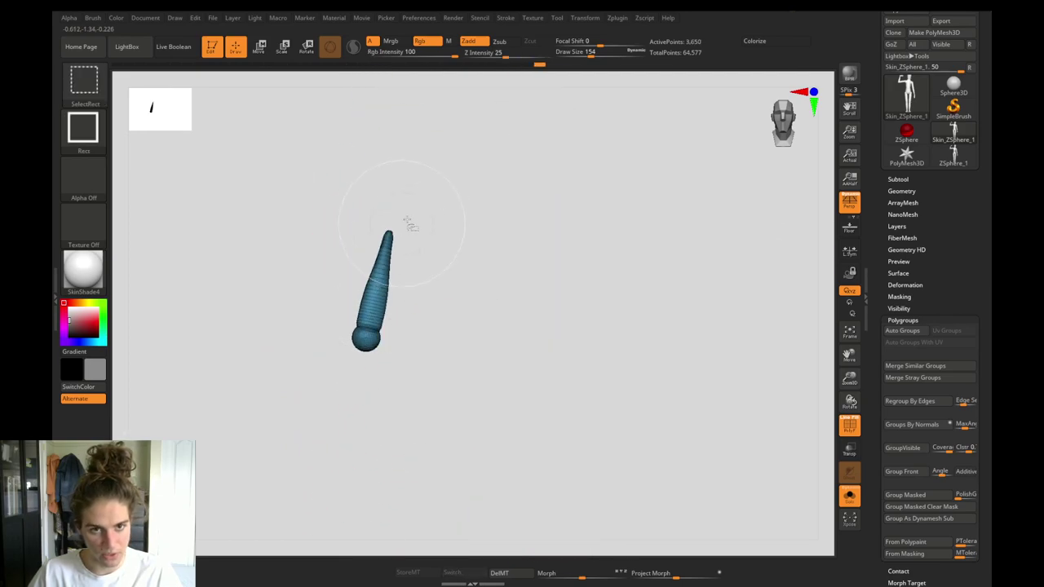
{"action": "left_click", "coordinate": [259, 295], "text": "ctrl+shift"}
{"action": "left_click", "coordinate": [409, 236], "text": "ctrl+shift"}
{"action": "left_click", "coordinate": [441, 323], "text": "ctrl+shift"}
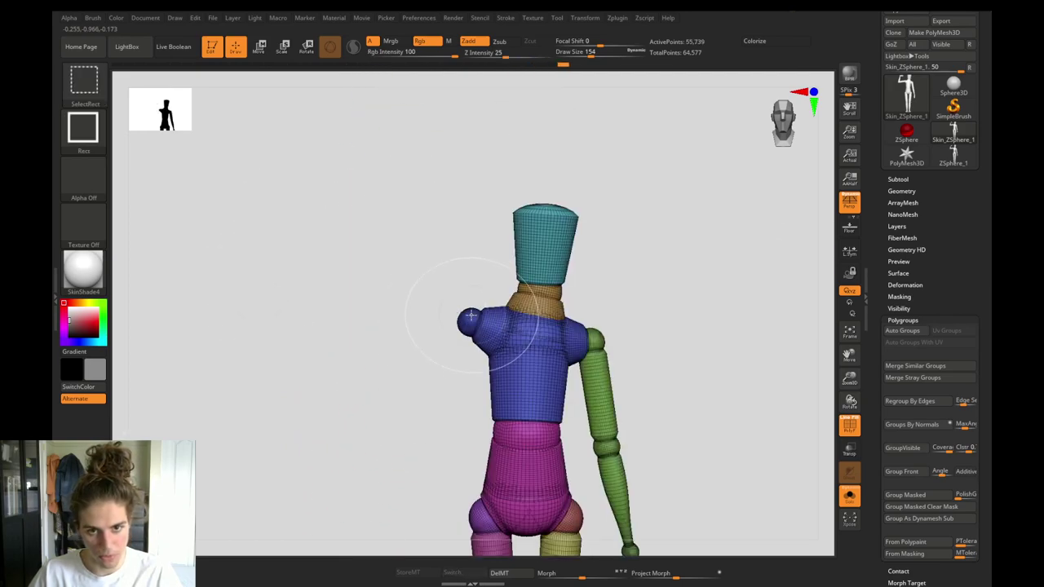
{"action": "left_click", "coordinate": [501, 341], "text": "ctrl+shift"}
{"action": "left_click", "coordinate": [534, 300], "text": "ctrl+shift"}
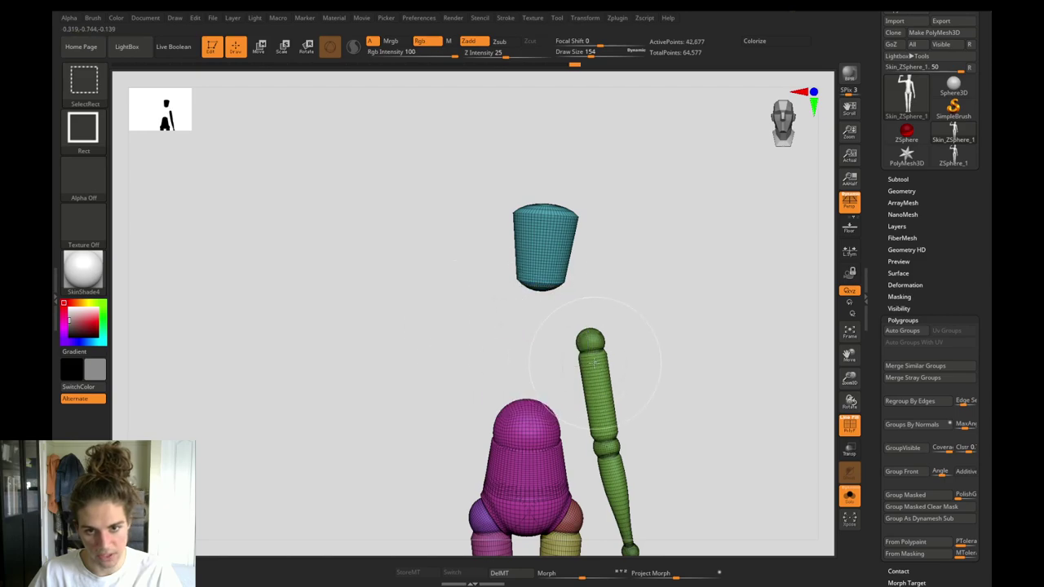
{"action": "left_click", "coordinate": [595, 363], "text": "ctrl+shift"}
Hide the pelvis too, group the remaining head and legs as one polygroup, and show the full mannequin.
{"action": "key", "text": "ctrl+w"}
{"action": "left_click", "coordinate": [366, 400], "text": "ctrl+shift"}
{"action": "left_click_drag", "start_coordinate": [384, 469], "coordinate": [356, 407], "text": "alt"}
{"action": "left_click", "coordinate": [505, 327], "text": "ctrl+shift"}
{"action": "key", "text": "ctrl+z"}
{"action": "left_click", "coordinate": [500, 329], "text": "ctrl+shift"}
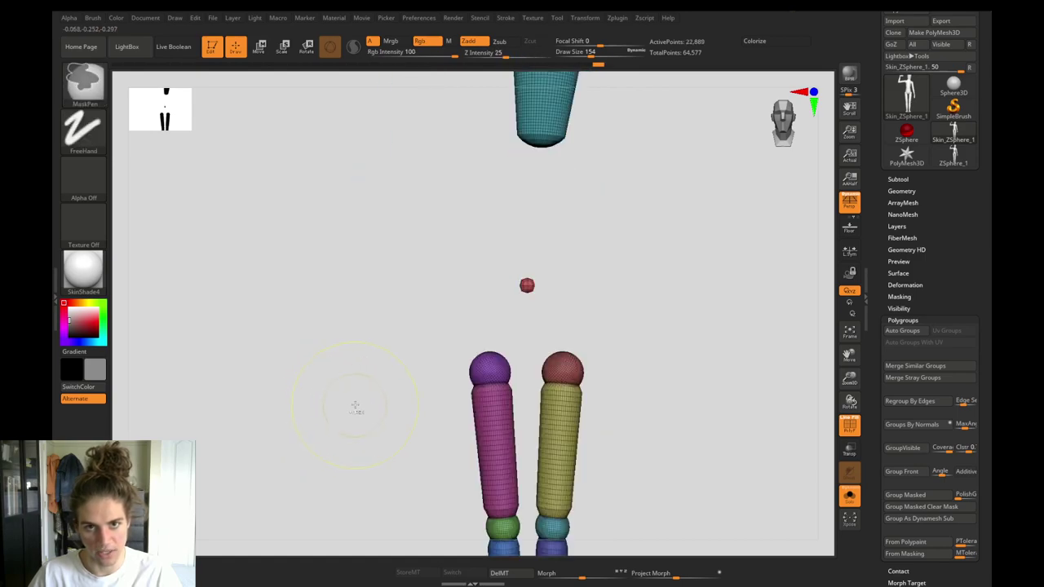
{"action": "key", "text": "ctrl+w"}
{"action": "left_click", "coordinate": [343, 353], "text": "ctrl+shift"}
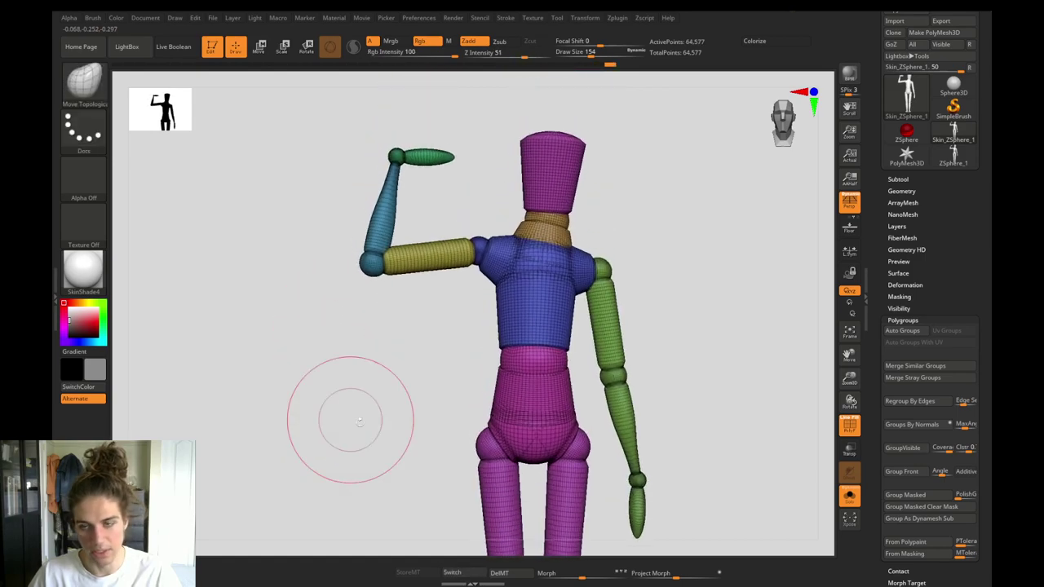
Split the mannequin into separate subtools by polygroup with Groups Split, accepting that it cannot be undone.
{"action": "left_click", "coordinate": [897, 180]}
{"action": "left_click_drag", "start_coordinate": [977, 477], "coordinate": [974, 453]}
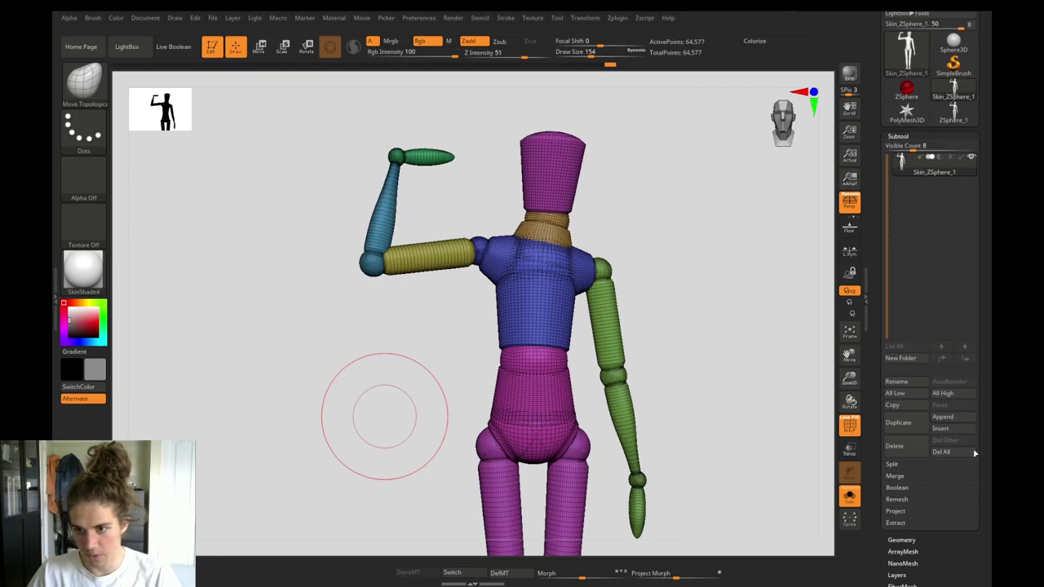
{"action": "left_click", "coordinate": [892, 464]}
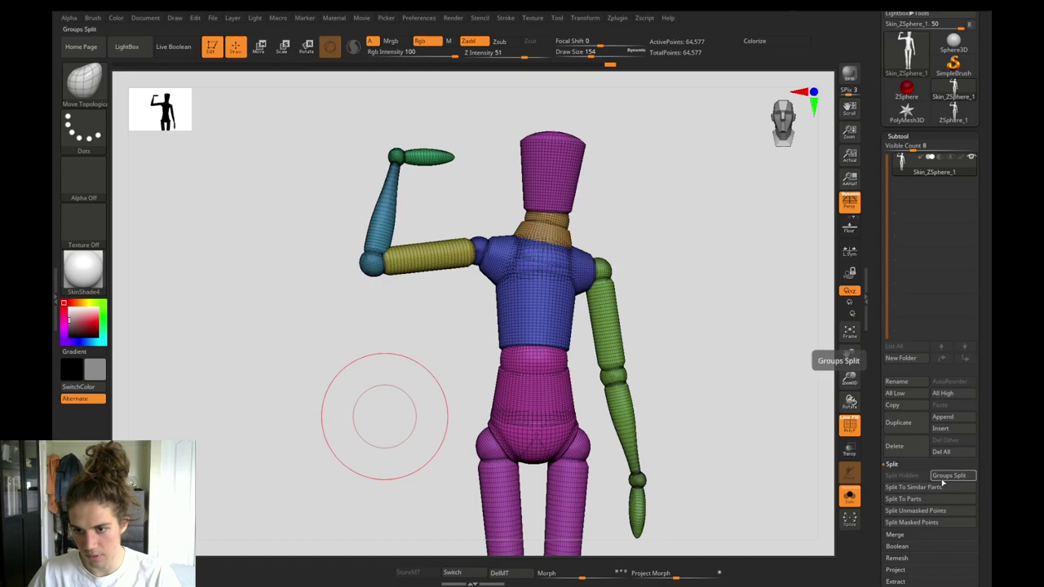
{"action": "left_click", "coordinate": [942, 477]}
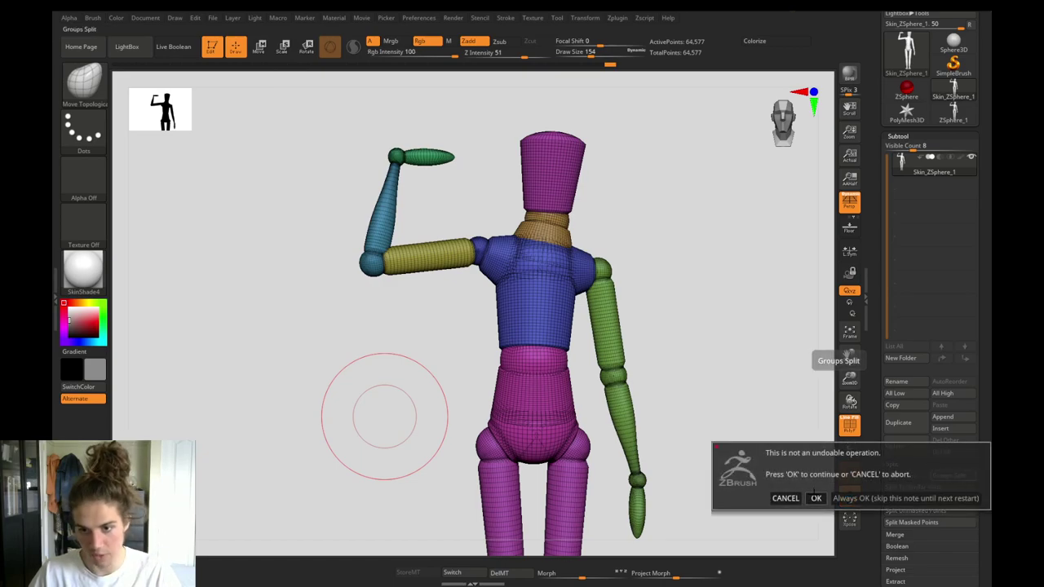
{"action": "left_click", "coordinate": [817, 498]}
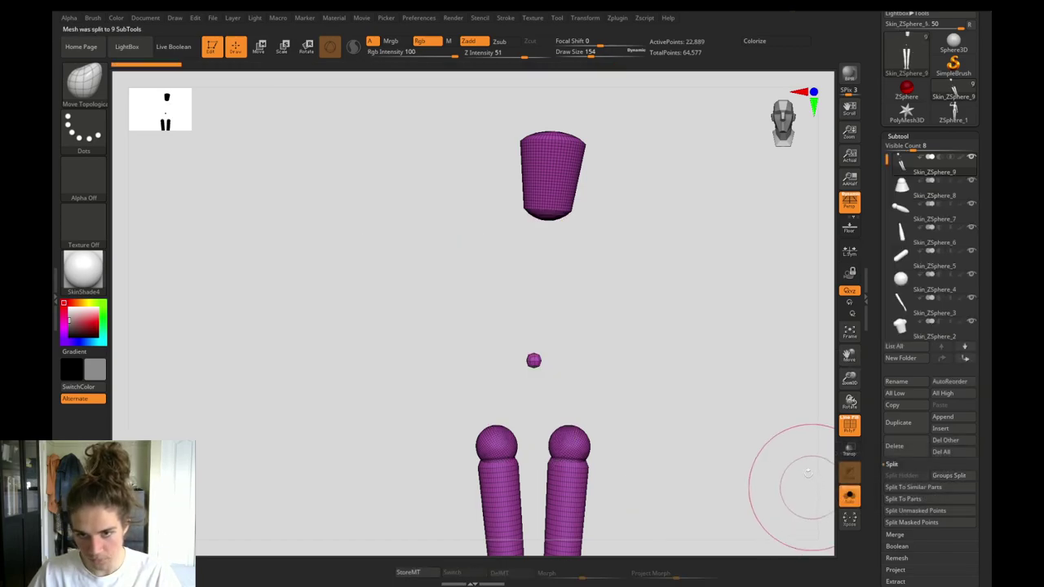
Delete the subtool containing the head and legs, and set the brush's draw size to 71.
{"action": "left_click", "coordinate": [894, 446]}
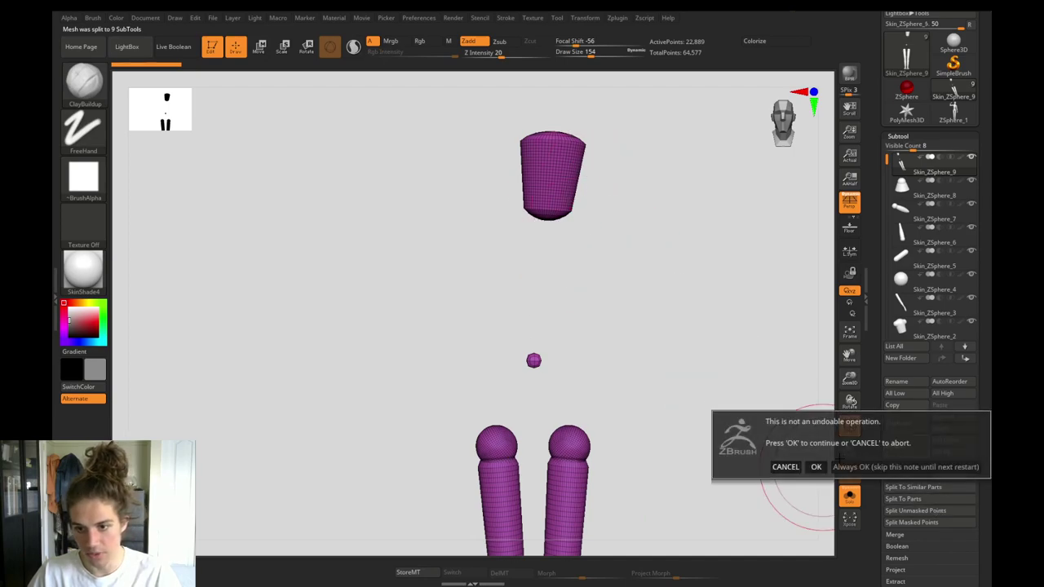
{"action": "left_click", "coordinate": [751, 466]}
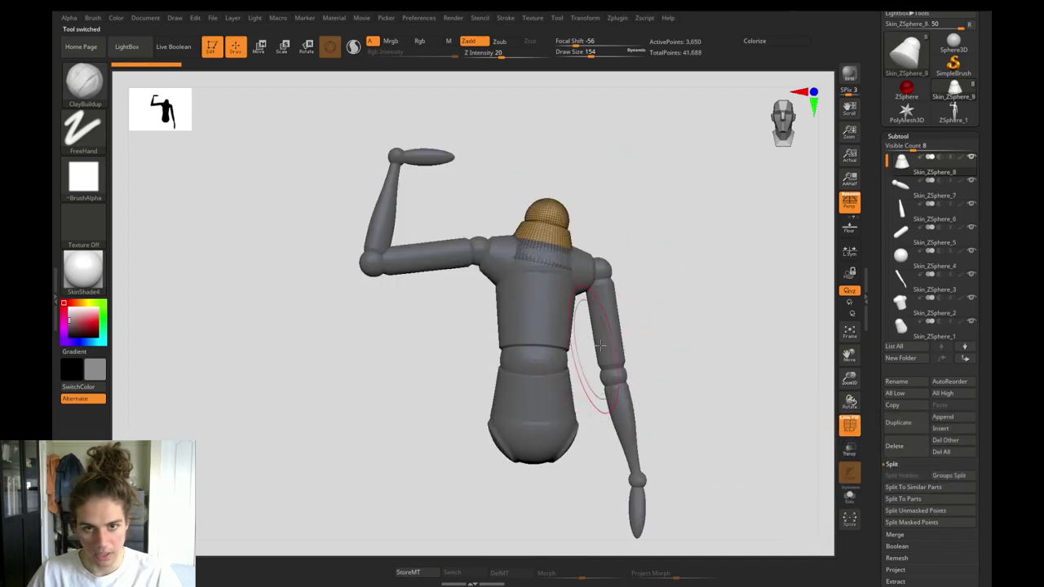
{"action": "left_click_drag", "start_coordinate": [509, 200], "coordinate": [511, 201]}
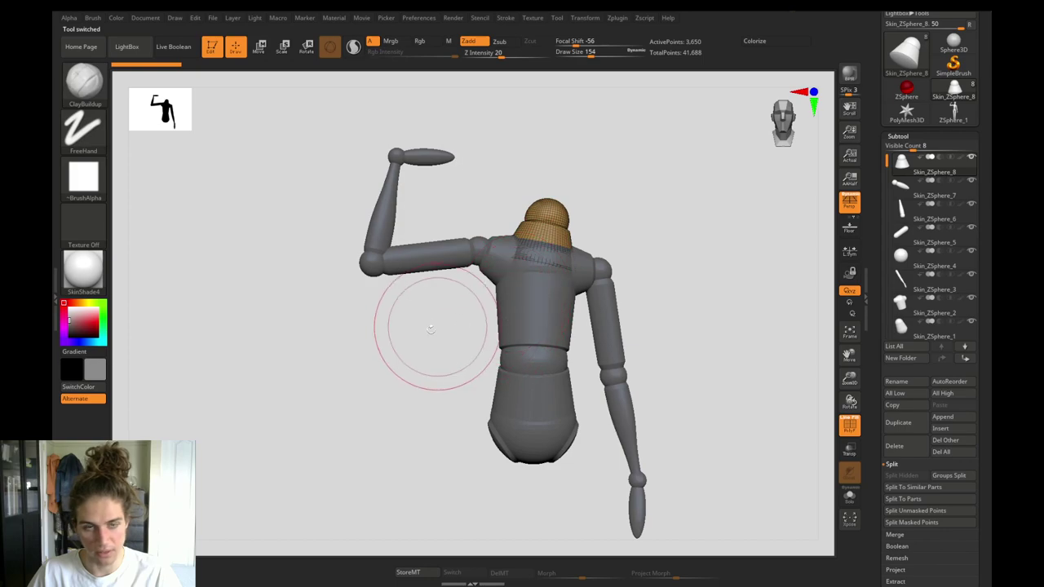
{"action": "mouse_move", "coordinate": [433, 333]}
{"action": "left_mouse_down", "text": "alt"}
{"action": "mouse_move", "coordinate": [447, 415]}
{"action": "mouse_move", "coordinate": [452, 407]}
{"action": "left_mouse_up", "text": "alt"}
{"action": "key", "text": "s"}
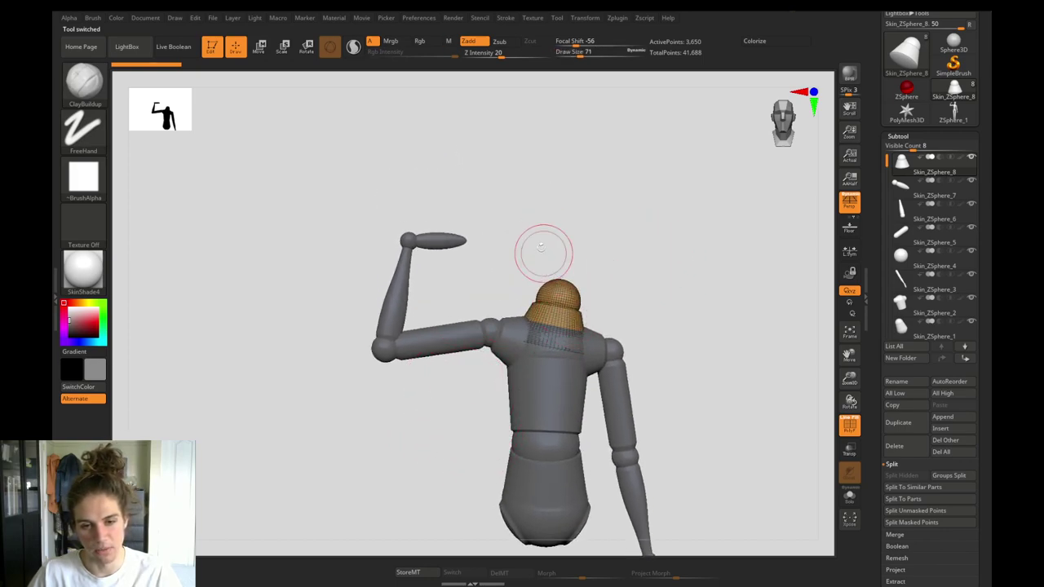
Select the raised hand's subtool and switch to StartupMaterial with white as the colour.
{"action": "left_click", "coordinate": [442, 236], "text": "alt"}
{"action": "left_click", "coordinate": [99, 271]}
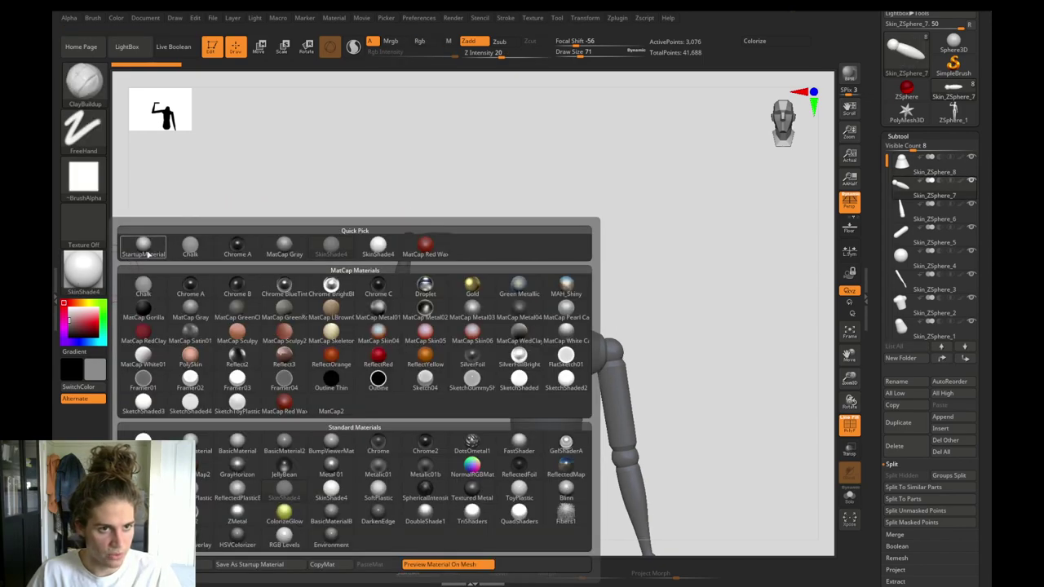
{"action": "left_click", "coordinate": [144, 249]}
{"action": "left_click", "coordinate": [65, 307]}
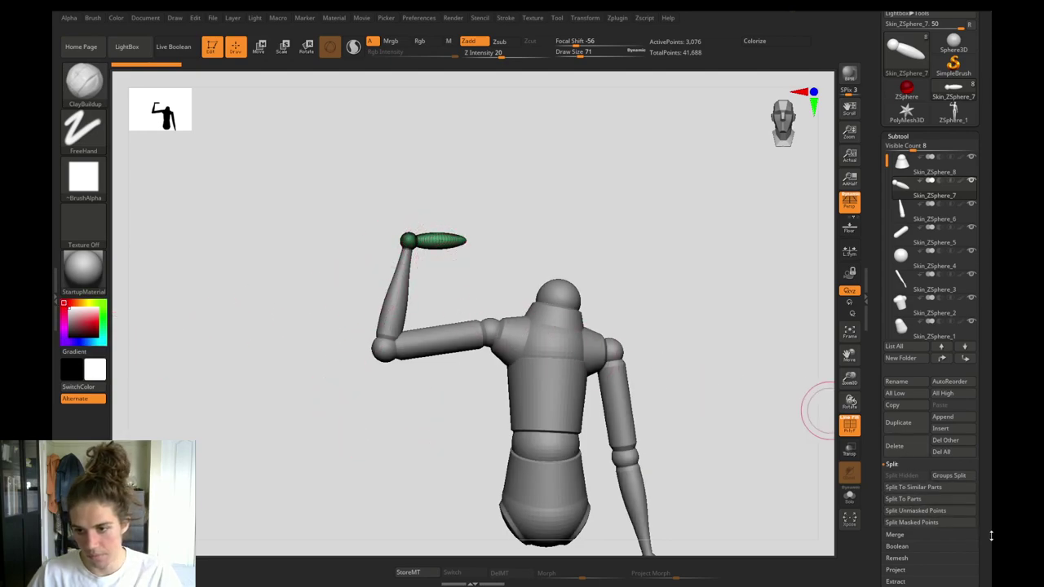
Convert the raised hand's subtool to a DynaMesh at resolution 128.
{"action": "left_click_drag", "start_coordinate": [991, 535], "coordinate": [977, 455]}
{"action": "left_click", "coordinate": [902, 351]}
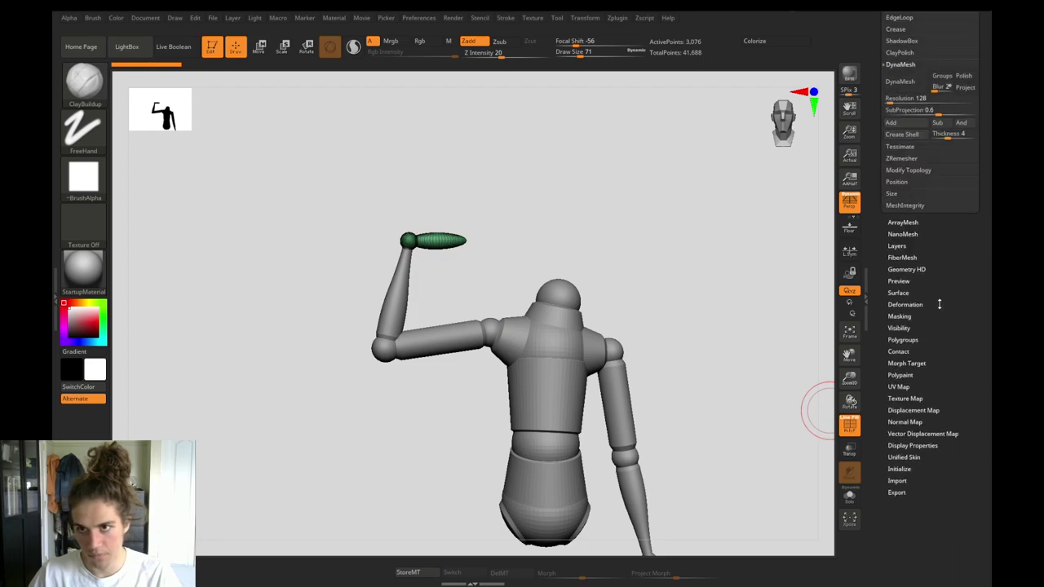
{"action": "left_click", "coordinate": [900, 418]}
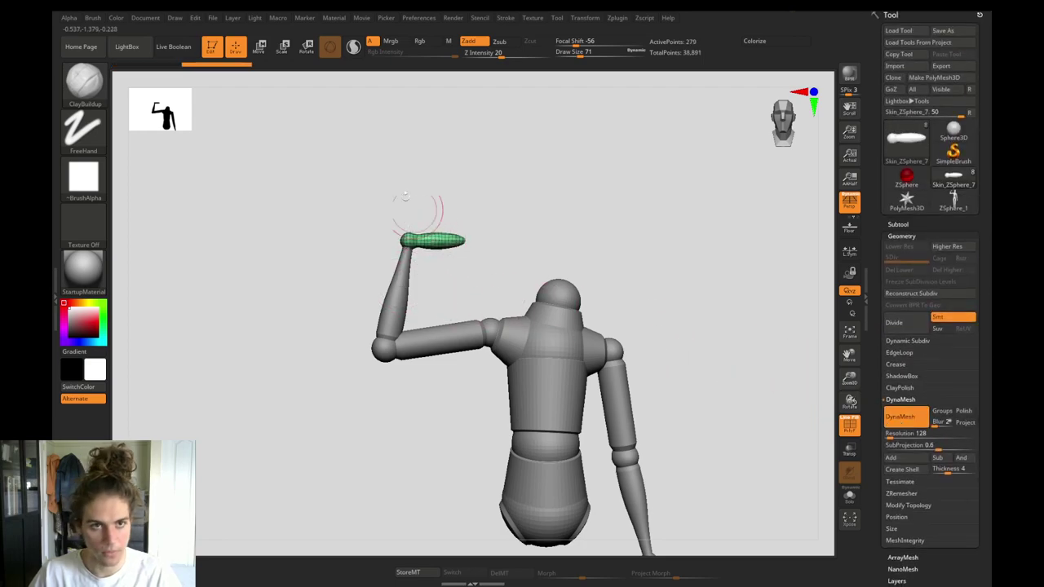
Turn on Sculptris Pro mode and turn off the polyframe display.
{"action": "left_click", "coordinate": [359, 47]}
{"action": "left_click", "coordinate": [857, 432]}
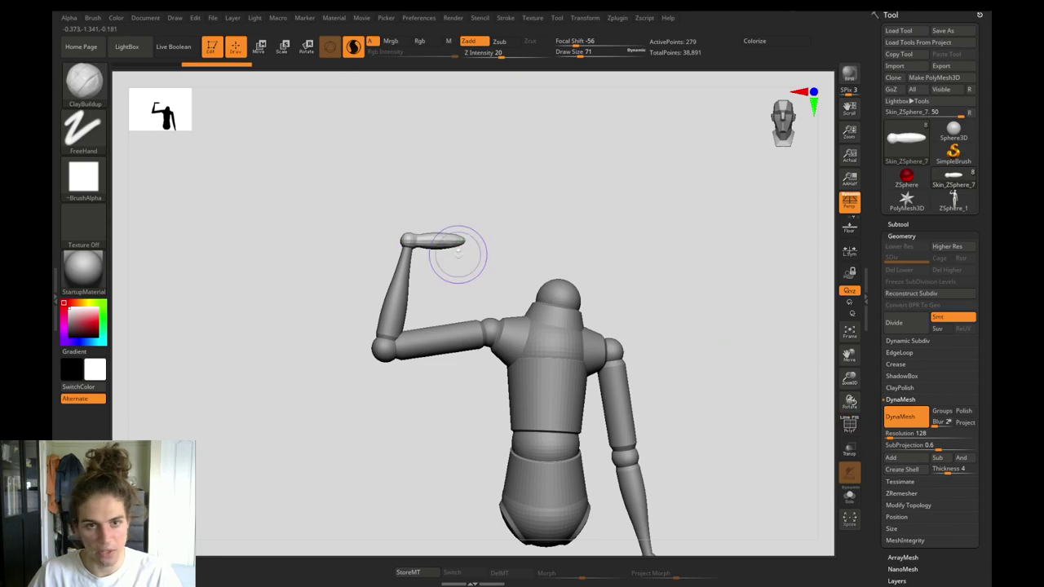
Bend the middle of the raised hand forward, viewed from above, using the Move Topological brush at draw size 87.
{"action": "left_click_drag", "start_coordinate": [340, 179], "coordinate": [317, 212], "text": "alt"}
{"action": "left_click_drag", "start_coordinate": [334, 155], "coordinate": [434, 255], "text": "alt"}
{"action": "left_click_drag", "start_coordinate": [402, 195], "coordinate": [394, 272]}
{"action": "key", "text": "b"}
{"action": "key", "text": "m"}
{"action": "key", "text": "t"}
{"action": "left_click_drag", "start_coordinate": [555, 459], "coordinate": [555, 488]}
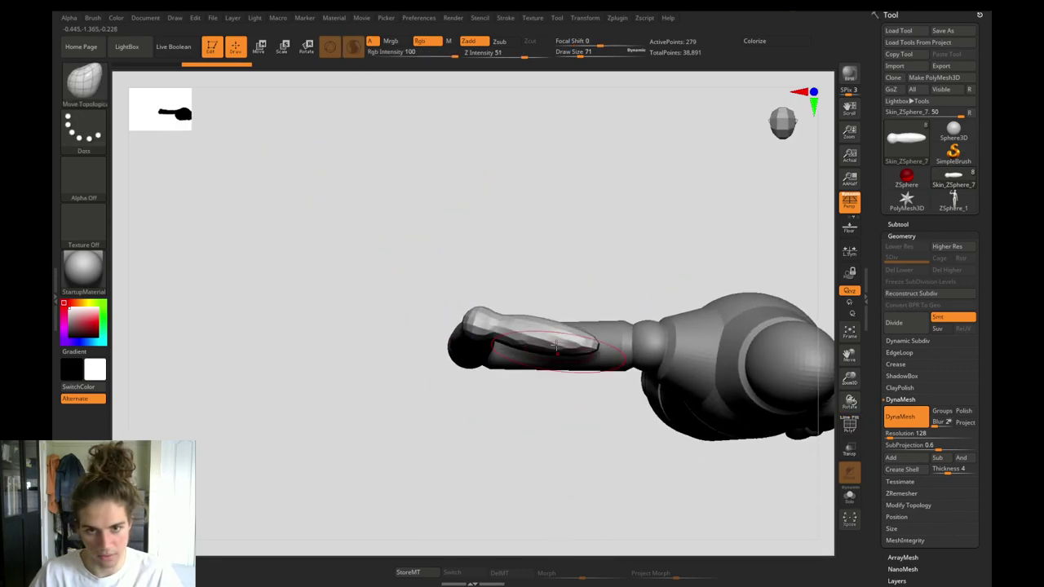
{"action": "key", "text": "space"}
{"action": "mouse_move", "coordinate": [562, 335]}
{"action": "left_mouse_down"}
{"action": "mouse_move", "coordinate": [576, 336]}
{"action": "mouse_move", "coordinate": [550, 352]}
{"action": "mouse_move", "coordinate": [558, 408]}
{"action": "left_mouse_up"}
{"action": "key", "text": "space"}
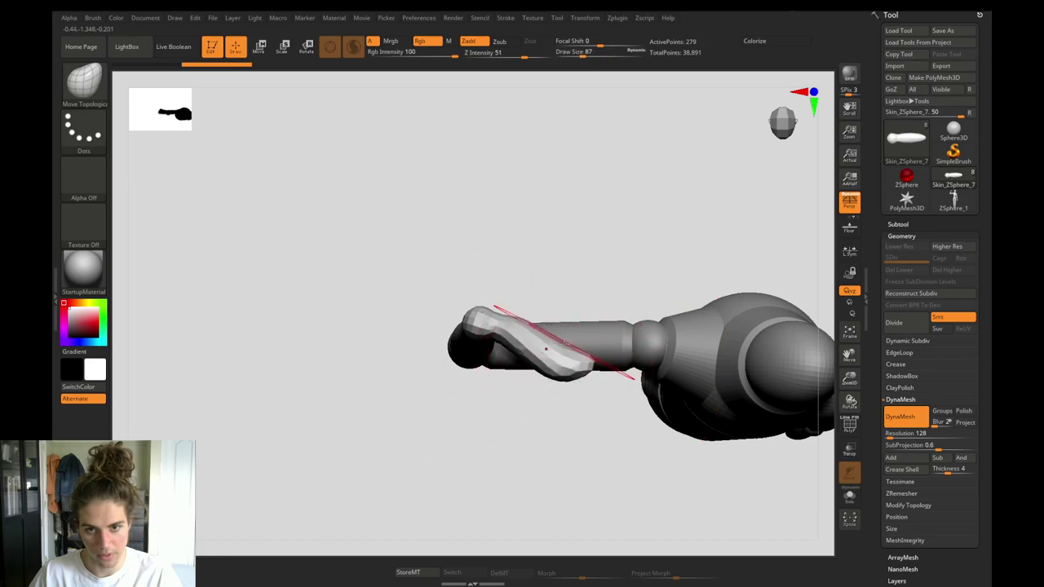
Widen the raised hand toward its finger end from above with Move Topological, using draw sizes 62 and 80.
{"action": "left_click_drag", "start_coordinate": [566, 342], "coordinate": [565, 326]}
{"action": "key", "text": "s"}
{"action": "left_click_drag", "start_coordinate": [576, 321], "coordinate": [564, 321]}
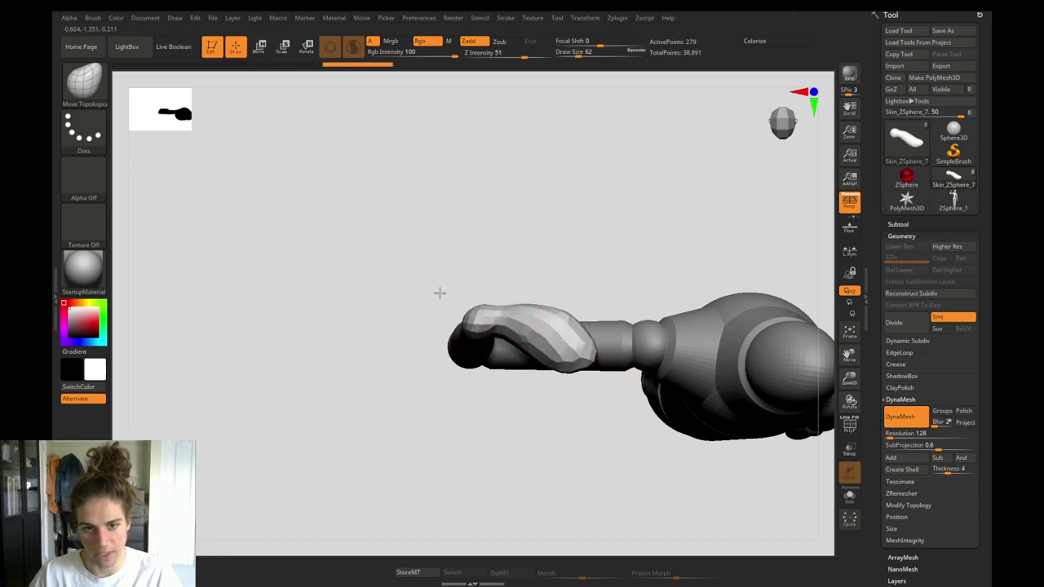
{"action": "left_click_drag", "start_coordinate": [440, 293], "coordinate": [442, 312]}
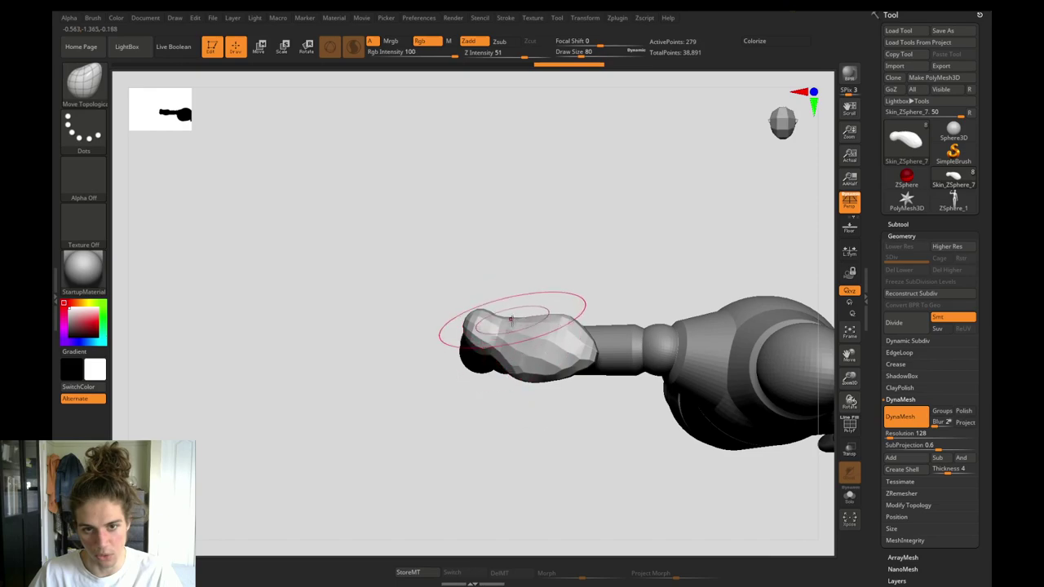
Pull the hand's finger end downward into a wedge at draw size 71, and refine it from behind at size 46.
{"action": "mouse_move", "coordinate": [429, 362]}
{"action": "left_mouse_down"}
{"action": "mouse_move", "coordinate": [432, 274]}
{"action": "mouse_move", "coordinate": [435, 299]}
{"action": "left_mouse_up"}
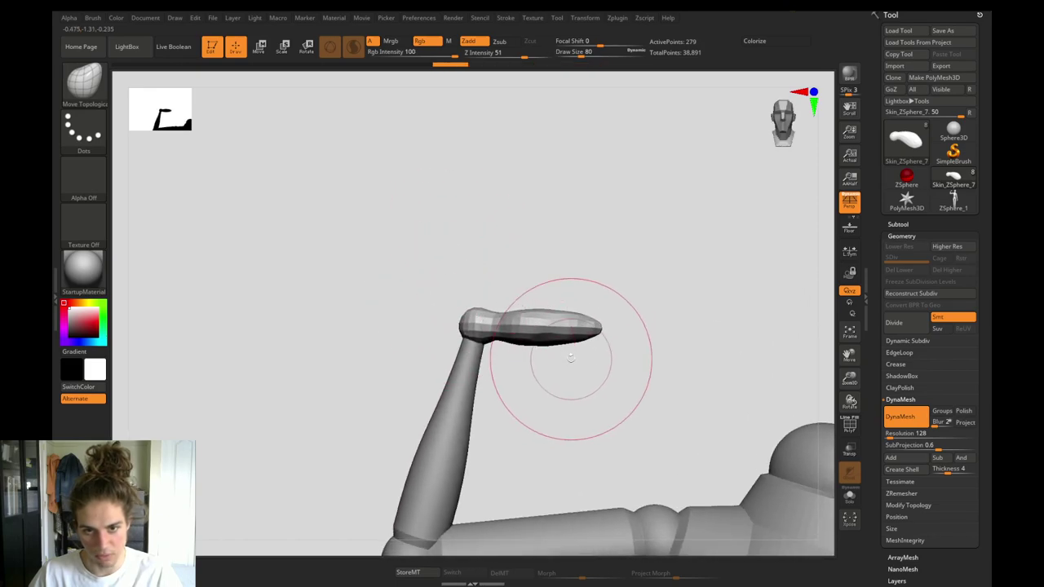
{"action": "key", "text": "s"}
{"action": "left_click_drag", "start_coordinate": [571, 362], "coordinate": [560, 360]}
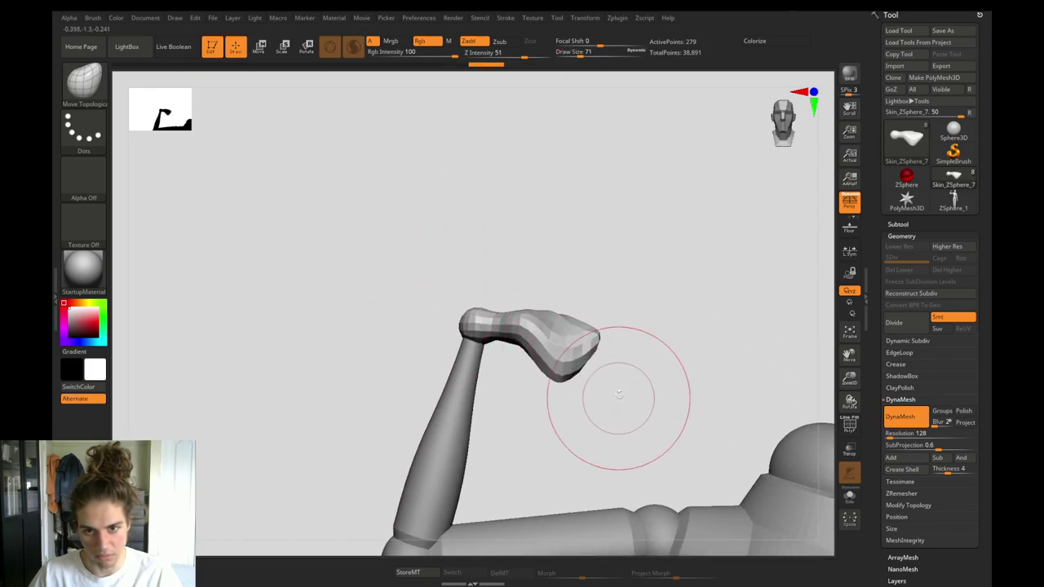
{"action": "left_click_drag", "start_coordinate": [618, 395], "coordinate": [546, 400]}
{"action": "key", "text": "s"}
{"action": "left_click_drag", "start_coordinate": [634, 346], "coordinate": [626, 346]}
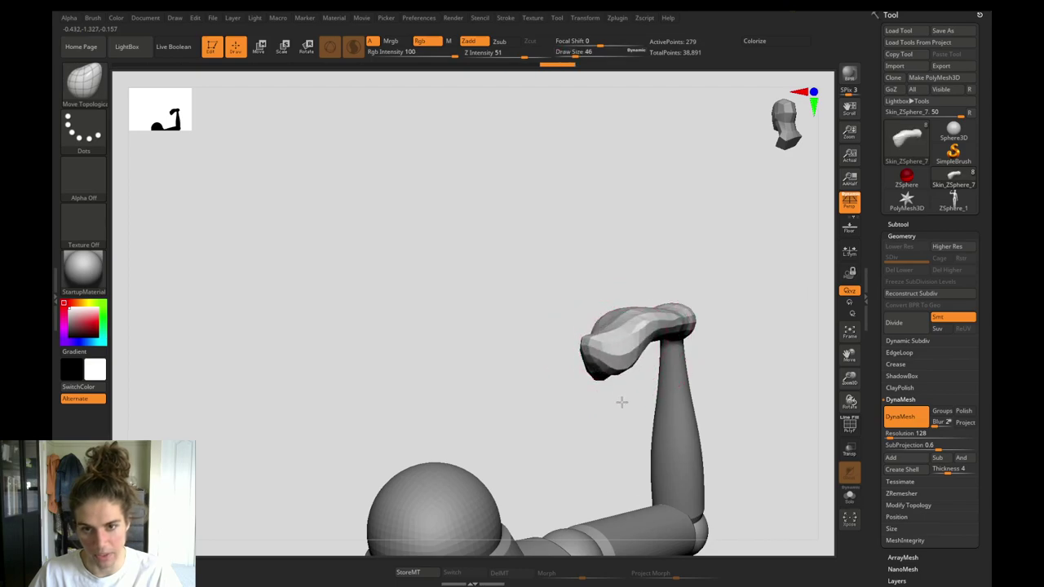
{"action": "left_click_drag", "start_coordinate": [518, 347], "coordinate": [566, 329]}
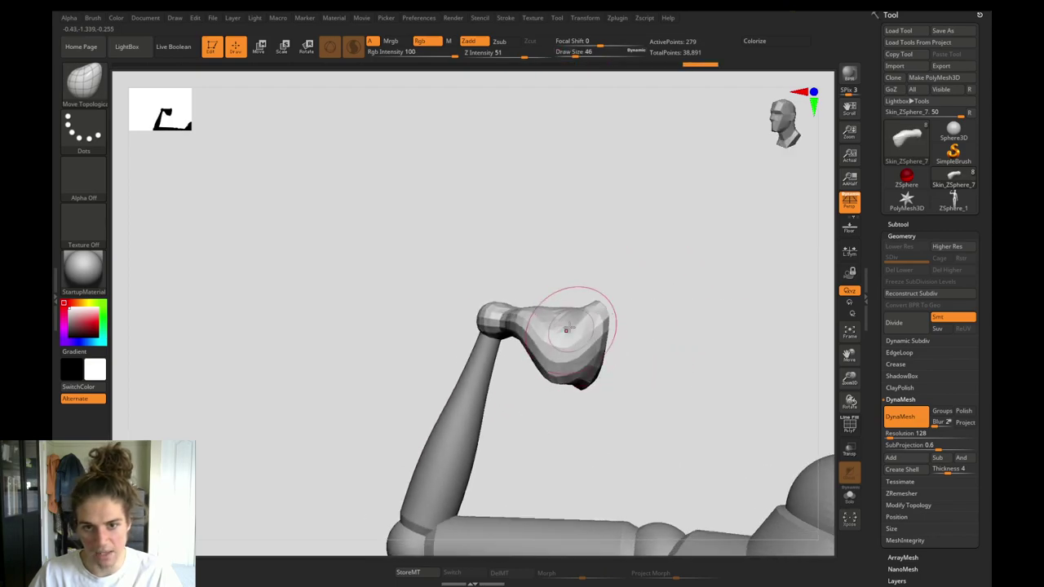
Remesh the raised hand's DynaMesh and smooth its faceted surface at draw size 59.
{"action": "left_click_drag", "start_coordinate": [502, 228], "coordinate": [551, 257], "text": "ctrl"}
{"action": "left_click_drag", "start_coordinate": [537, 276], "coordinate": [510, 282]}
{"action": "key", "text": "s"}
{"action": "left_click_drag", "start_coordinate": [574, 346], "coordinate": [595, 354]}
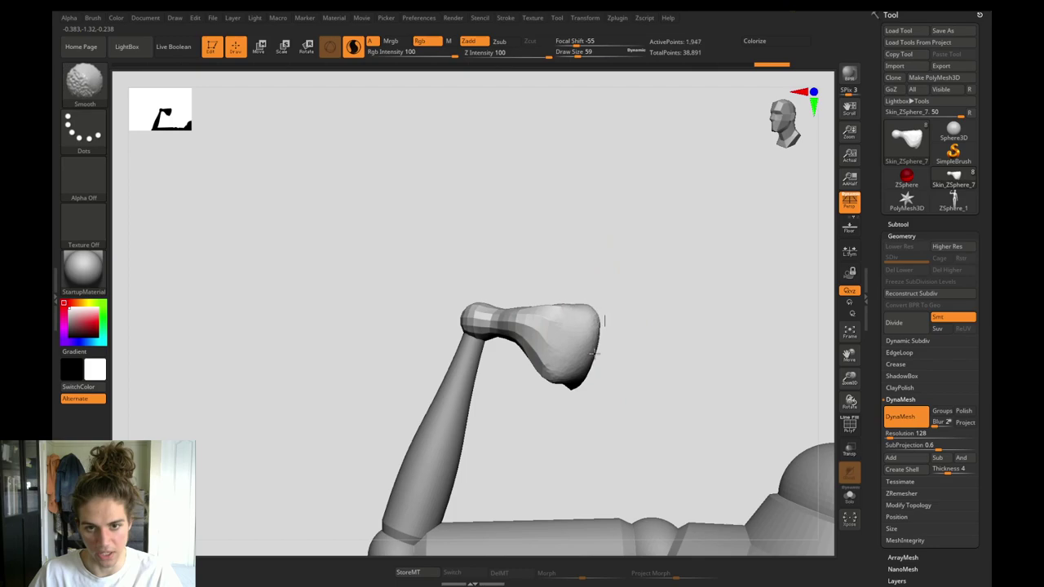
{"action": "left_click_drag", "start_coordinate": [401, 236], "coordinate": [447, 287], "text": "ctrl"}
{"action": "left_click_drag", "start_coordinate": [441, 287], "coordinate": [493, 274]}
{"action": "left_click_drag", "start_coordinate": [494, 298], "coordinate": [522, 296], "text": "shift"}
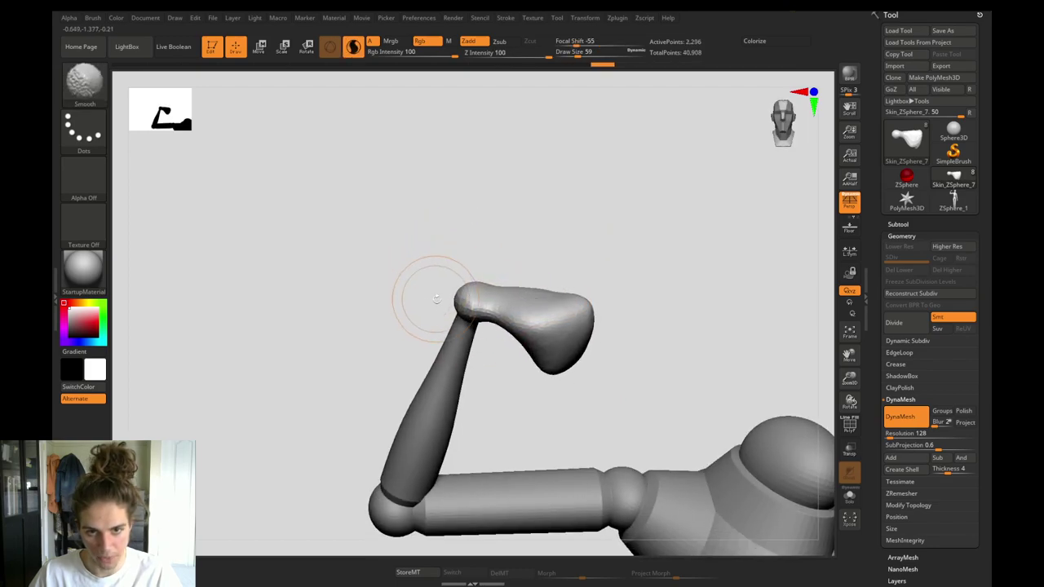
Smooth the transition between the wrist and palm, remeshing the hand's DynaMesh between strokes.
{"action": "left_click_drag", "start_coordinate": [436, 299], "coordinate": [542, 324]}
{"action": "left_click_drag", "start_coordinate": [457, 237], "coordinate": [504, 276], "text": "ctrl"}
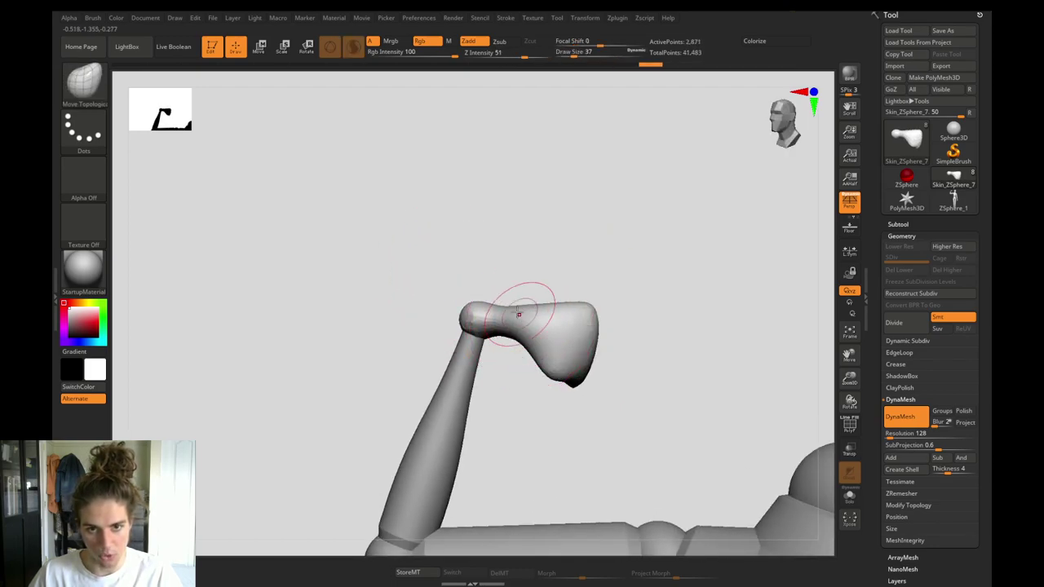
{"action": "left_click_drag", "start_coordinate": [518, 312], "coordinate": [533, 332], "text": "shift"}
{"action": "left_click_drag", "start_coordinate": [408, 253], "coordinate": [445, 286], "text": "ctrl"}
{"action": "left_click_drag", "start_coordinate": [428, 285], "coordinate": [469, 292]}
Build up volume on the palm's underside with the ClayBuildup brush at draw size 62.
{"action": "key", "text": "b"}
{"action": "key", "text": "c"}
{"action": "key", "text": "b"}
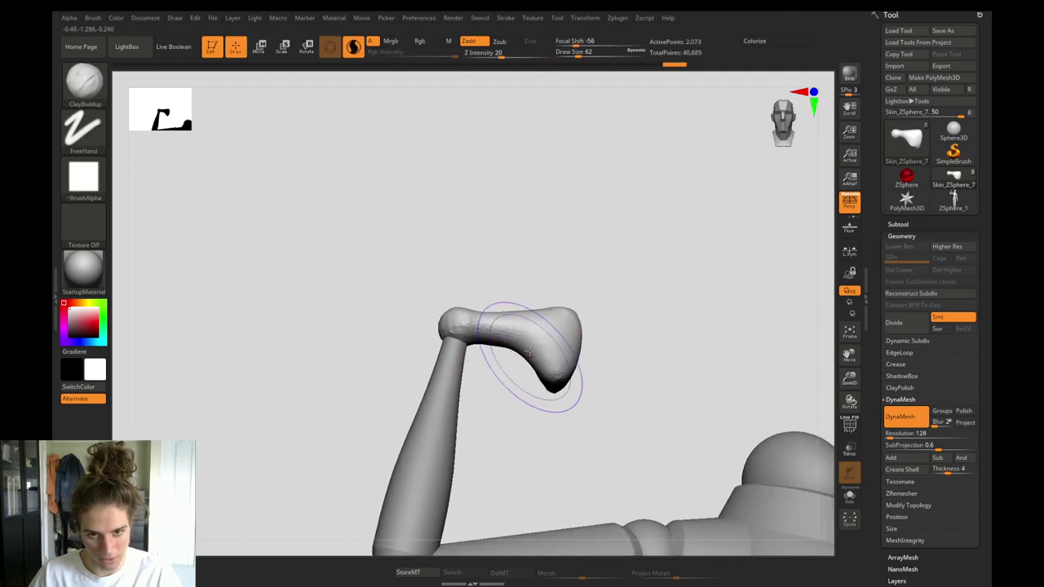
{"action": "mouse_move", "coordinate": [517, 369]}
{"action": "left_mouse_down"}
{"action": "mouse_move", "coordinate": [523, 400]}
{"action": "mouse_move", "coordinate": [518, 363]}
{"action": "left_mouse_up"}
Shape the bulge at the base of the thumb with Move Topological at draw size 49.
{"action": "key", "text": "b"}
{"action": "key", "text": "m"}
{"action": "key", "text": "t"}
{"action": "key", "text": "s"}
{"action": "key", "text": "s"}
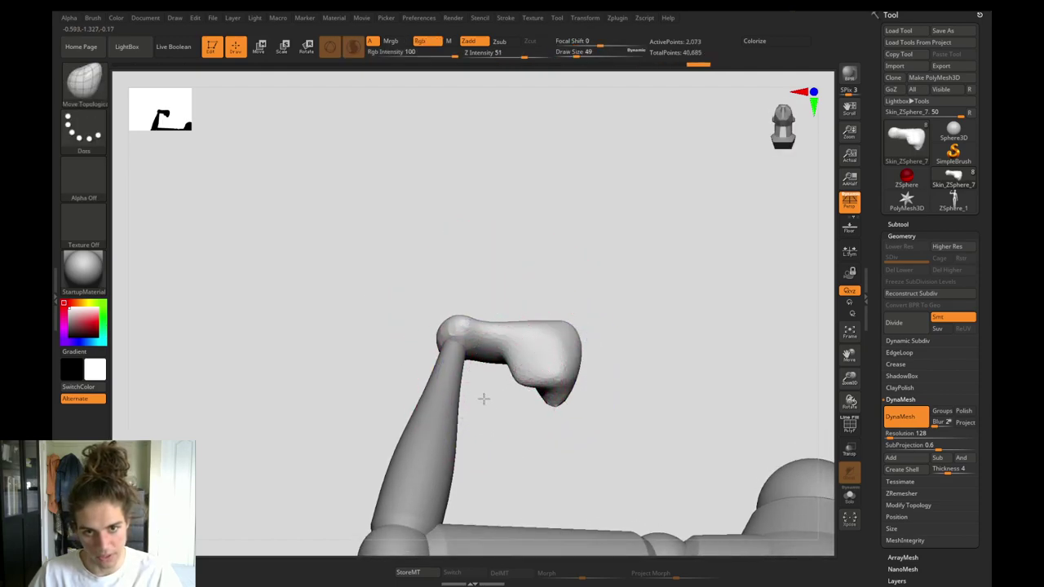
{"action": "left_click_drag", "start_coordinate": [484, 398], "coordinate": [478, 432]}
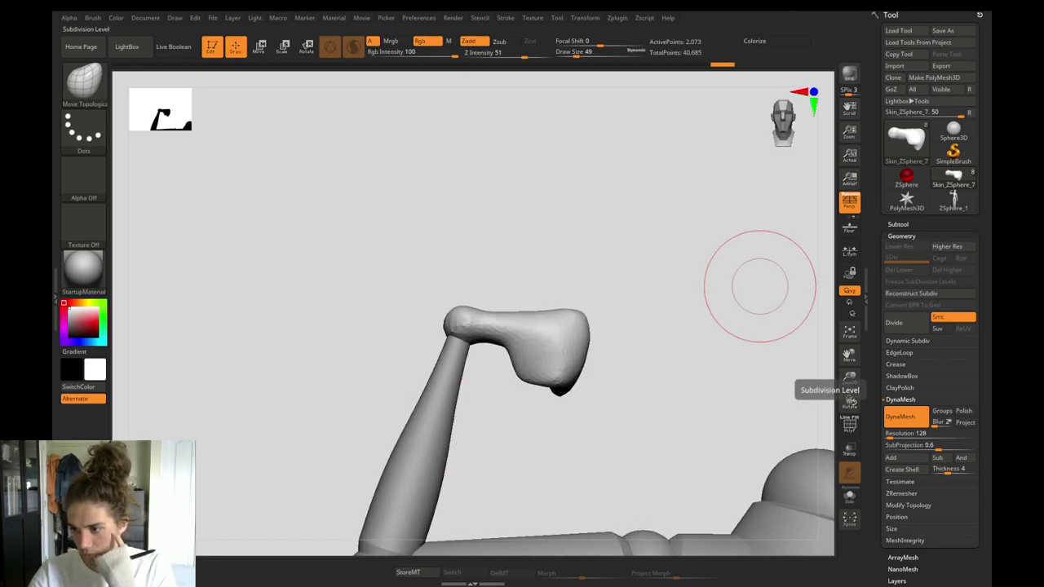
Adjust the hand's overall outline with Move Topological, raising the draw size to 101 for broad changes.
{"action": "mouse_move", "coordinate": [404, 288]}
{"action": "left_mouse_down"}
{"action": "mouse_move", "coordinate": [408, 303]}
{"action": "mouse_move", "coordinate": [414, 294]}
{"action": "left_mouse_up"}
{"action": "key", "text": "s"}
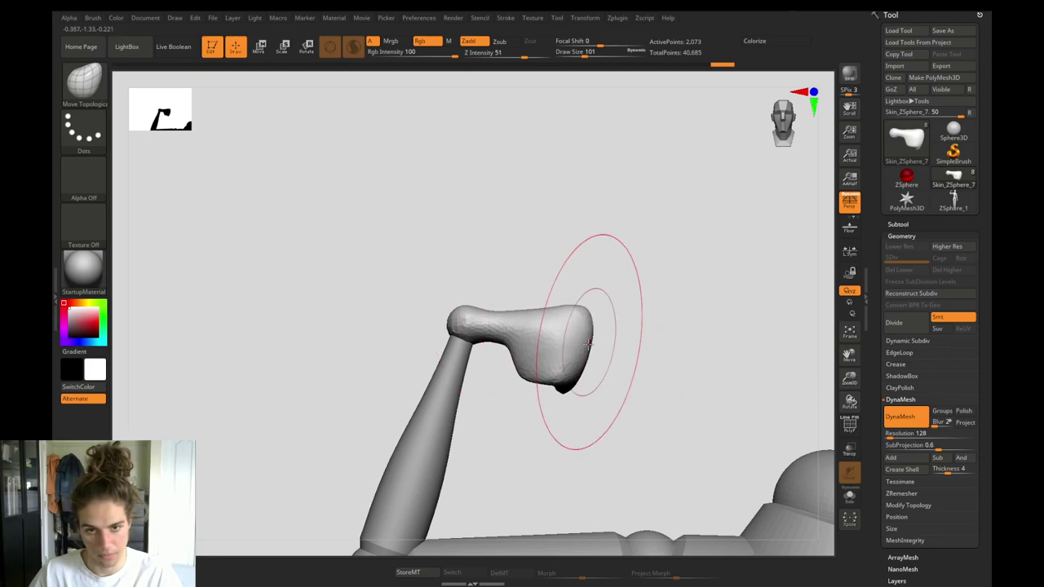
{"action": "key", "text": "s"}
{"action": "left_click_drag", "start_coordinate": [534, 327], "coordinate": [525, 325]}
{"action": "left_click_drag", "start_coordinate": [478, 275], "coordinate": [473, 287]}
Build a raised form running from the wrist toward the thumb's base with ClayBuildup at draw size 54.
{"action": "key", "text": "b"}
{"action": "key", "text": "c"}
{"action": "key", "text": "b"}
{"action": "key", "text": "s"}
{"action": "left_click_drag", "start_coordinate": [511, 341], "coordinate": [515, 341]}
{"action": "mouse_move", "coordinate": [483, 328]}
{"action": "left_mouse_down"}
{"action": "mouse_move", "coordinate": [545, 362]}
{"action": "mouse_move", "coordinate": [553, 356]}
{"action": "mouse_move", "coordinate": [530, 357]}
{"action": "left_mouse_up"}
Enable BackfaceMask in the ClayBuildup brush's auto masking settings.
{"action": "left_click", "coordinate": [93, 18]}
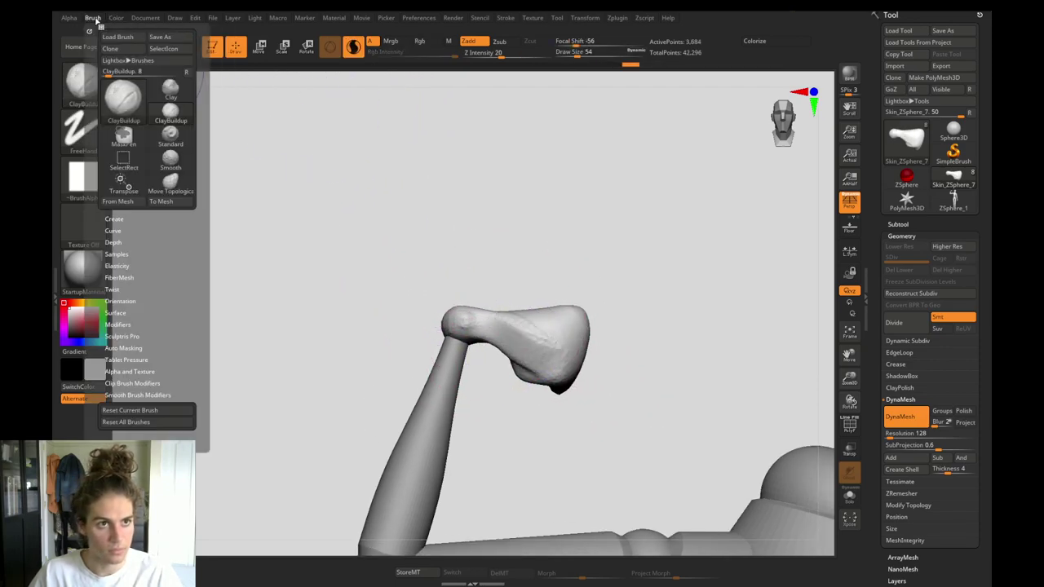
{"action": "left_click_drag", "start_coordinate": [160, 305], "coordinate": [156, 281]}
{"action": "left_click", "coordinate": [125, 325]}
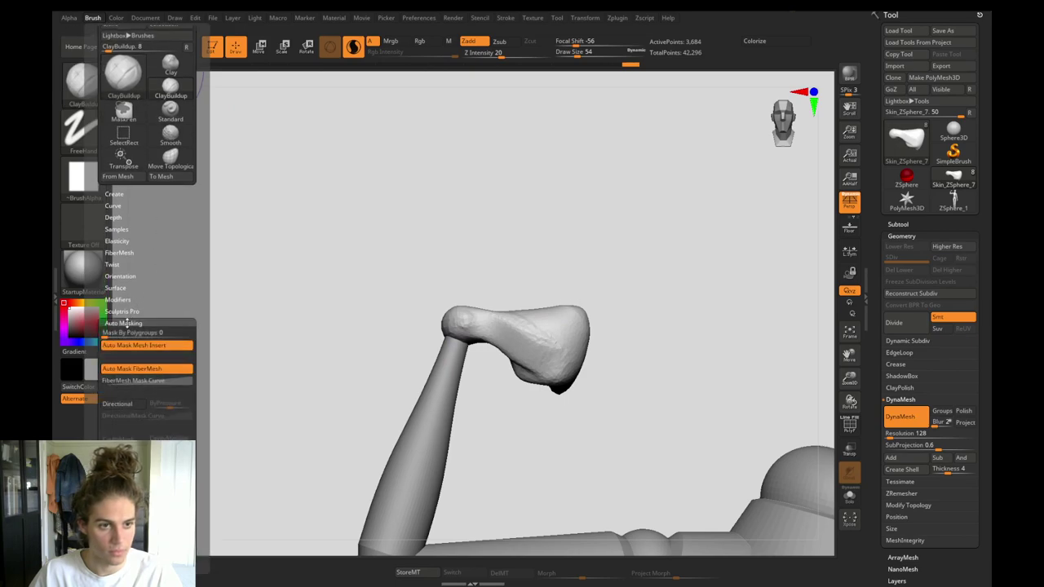
{"action": "scroll", "coordinate": [128, 308], "scroll_direction": "down", "scroll_amount": 2}
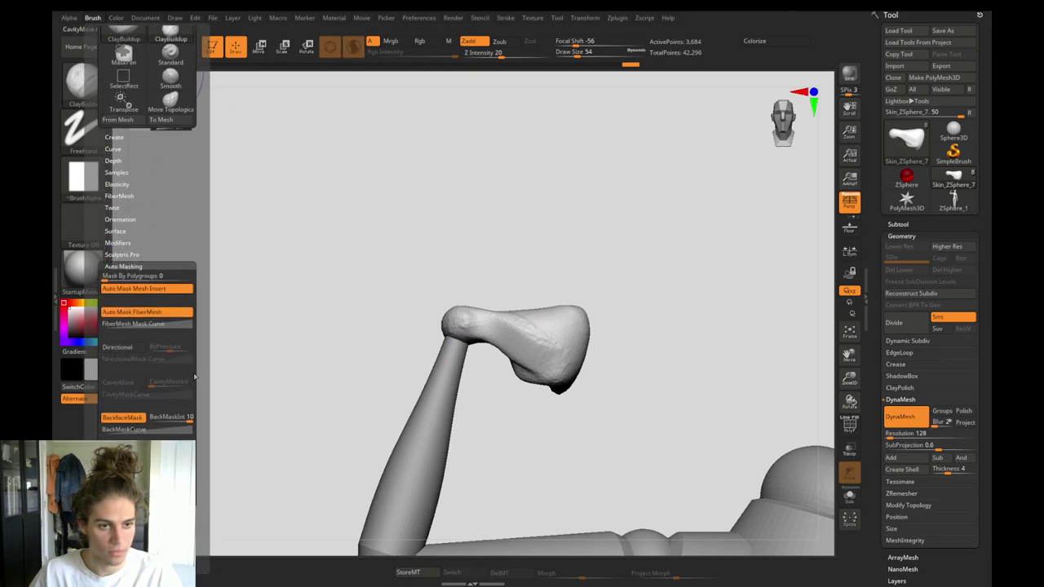
Smooth the hand from above, try a DamStandard stroke on it, and skip the auto masking note until next restart.
{"action": "mouse_move", "coordinate": [440, 228]}
{"action": "left_mouse_down"}
{"action": "mouse_move", "coordinate": [483, 295]}
{"action": "mouse_move", "coordinate": [495, 283]}
{"action": "mouse_move", "coordinate": [562, 352]}
{"action": "mouse_move", "coordinate": [504, 290]}
{"action": "left_mouse_up"}
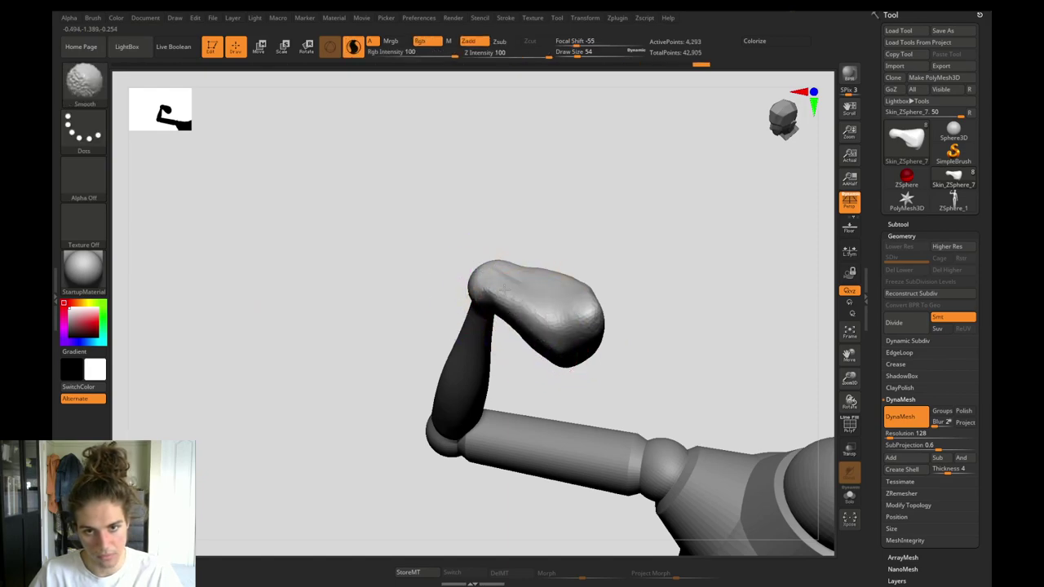
{"action": "left_click_drag", "start_coordinate": [420, 314], "coordinate": [389, 260]}
{"action": "left_click_drag", "start_coordinate": [602, 320], "coordinate": [594, 289], "text": "shift"}
{"action": "left_click_drag", "start_coordinate": [570, 242], "coordinate": [540, 262]}
{"action": "left_click", "coordinate": [529, 325]}
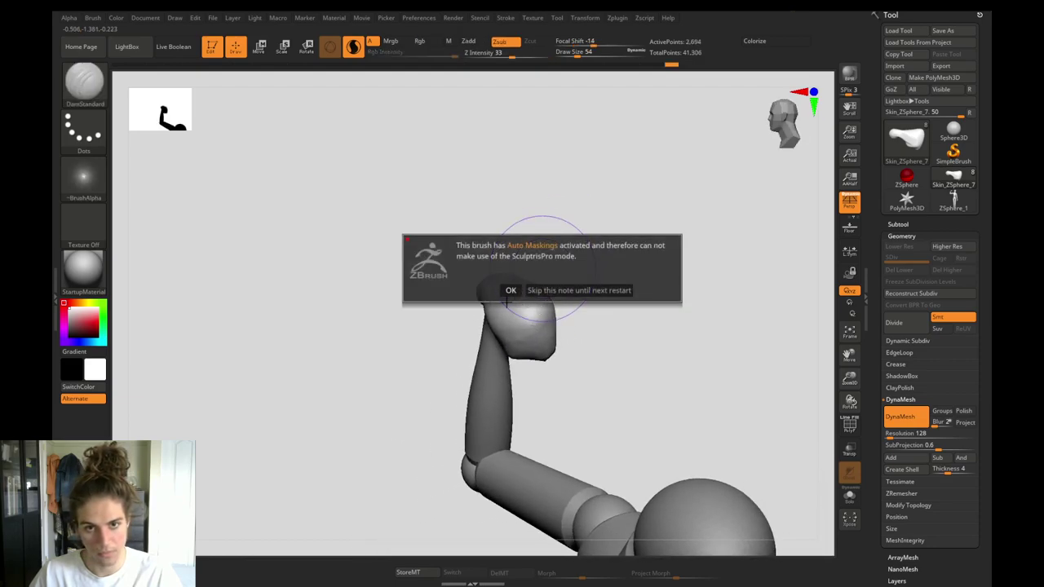
{"action": "left_click", "coordinate": [556, 290]}
Build up the end face of the hand with ClayBuildup and smooth it at draw size 62.
{"action": "key", "text": "b"}
{"action": "key", "text": "c"}
{"action": "key", "text": "b"}
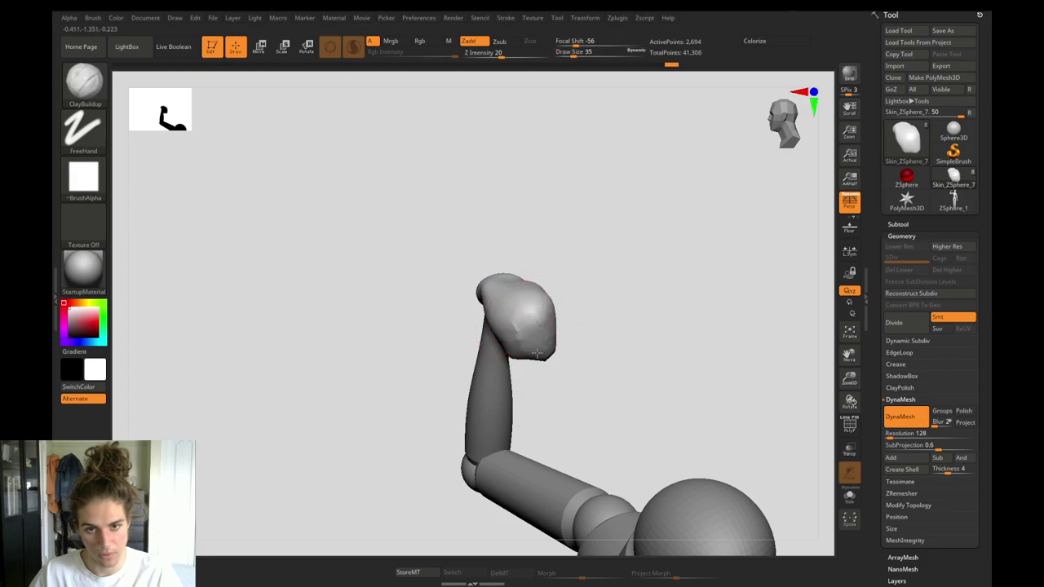
{"action": "key", "text": "s"}
{"action": "left_click_drag", "start_coordinate": [529, 324], "coordinate": [534, 324]}
{"action": "mouse_move", "coordinate": [539, 311]}
{"action": "left_mouse_down"}
{"action": "mouse_move", "coordinate": [526, 341]}
{"action": "mouse_move", "coordinate": [515, 330]}
{"action": "left_mouse_up"}
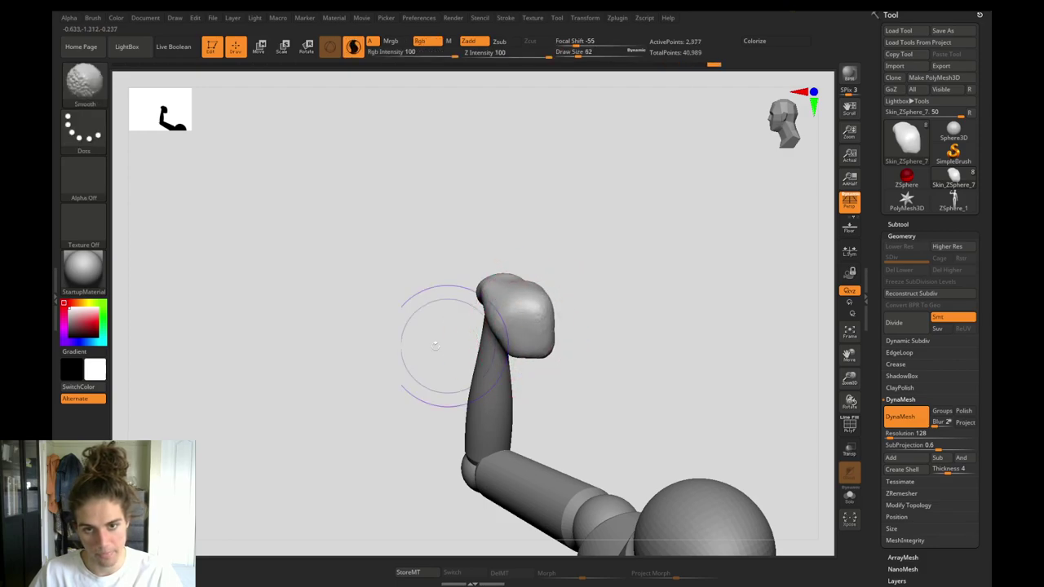
Select the raised forearm's subtool and convert it to a DynaMesh at resolution 128.
{"action": "mouse_move", "coordinate": [285, 347]}
{"action": "left_mouse_down"}
{"action": "mouse_move", "coordinate": [338, 345]}
{"action": "mouse_move", "coordinate": [450, 281]}
{"action": "left_mouse_up"}
{"action": "left_click", "coordinate": [501, 325], "text": "alt"}
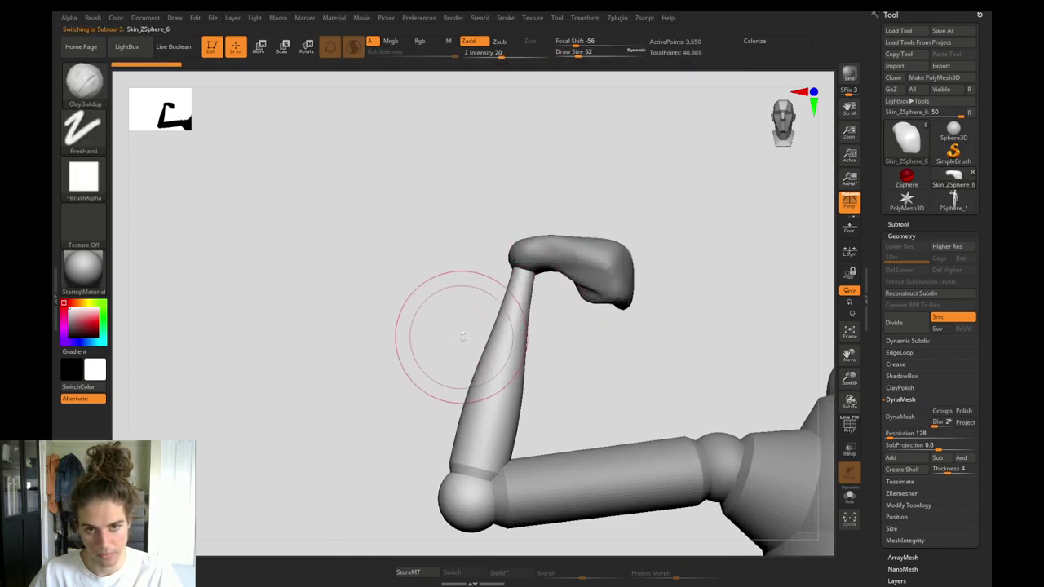
{"action": "mouse_move", "coordinate": [410, 352]}
{"action": "left_mouse_down"}
{"action": "mouse_move", "coordinate": [452, 359]}
{"action": "mouse_move", "coordinate": [414, 362]}
{"action": "mouse_move", "coordinate": [540, 304]}
{"action": "mouse_move", "coordinate": [534, 297]}
{"action": "left_mouse_up"}
{"action": "left_click", "coordinate": [893, 421]}
Thicken the raised forearm from several sides with the Inflat brush, using draw size 87 and then 23 near the wrist.
{"action": "key", "text": "b"}
{"action": "key", "text": "i"}
{"action": "key", "text": "n"}
{"action": "key", "text": "s"}
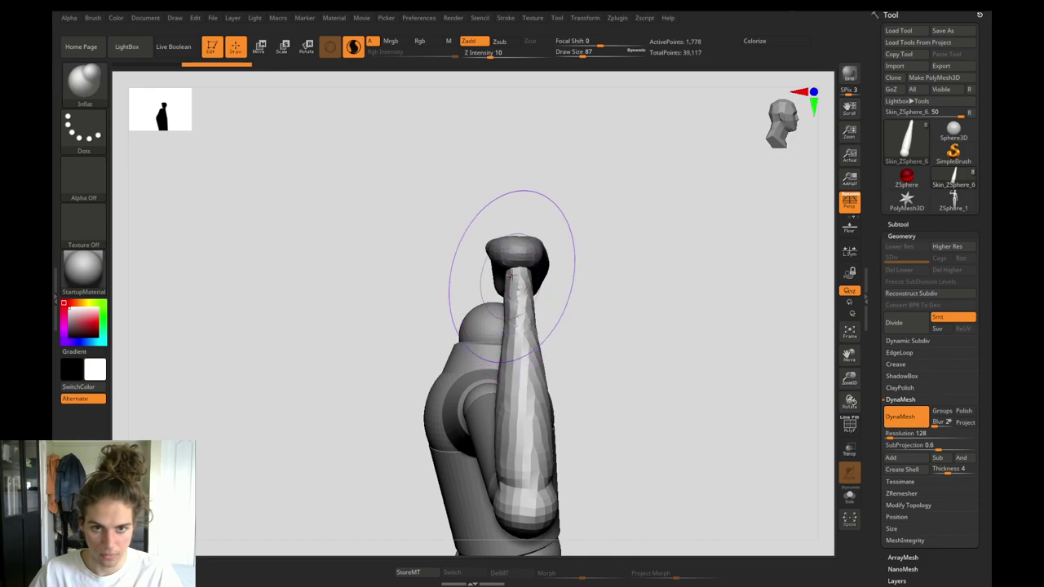
{"action": "mouse_move", "coordinate": [512, 341]}
{"action": "left_mouse_down"}
{"action": "mouse_move", "coordinate": [526, 424]}
{"action": "mouse_move", "coordinate": [513, 473]}
{"action": "left_mouse_up"}
{"action": "left_click_drag", "start_coordinate": [358, 366], "coordinate": [305, 359]}
{"action": "left_click_drag", "start_coordinate": [404, 407], "coordinate": [328, 371], "text": "alt"}
{"action": "key", "text": "s"}
{"action": "mouse_move", "coordinate": [527, 447]}
{"action": "left_mouse_down"}
{"action": "mouse_move", "coordinate": [515, 277]}
{"action": "mouse_move", "coordinate": [554, 259]}
{"action": "left_mouse_up"}
{"action": "key", "text": "s"}
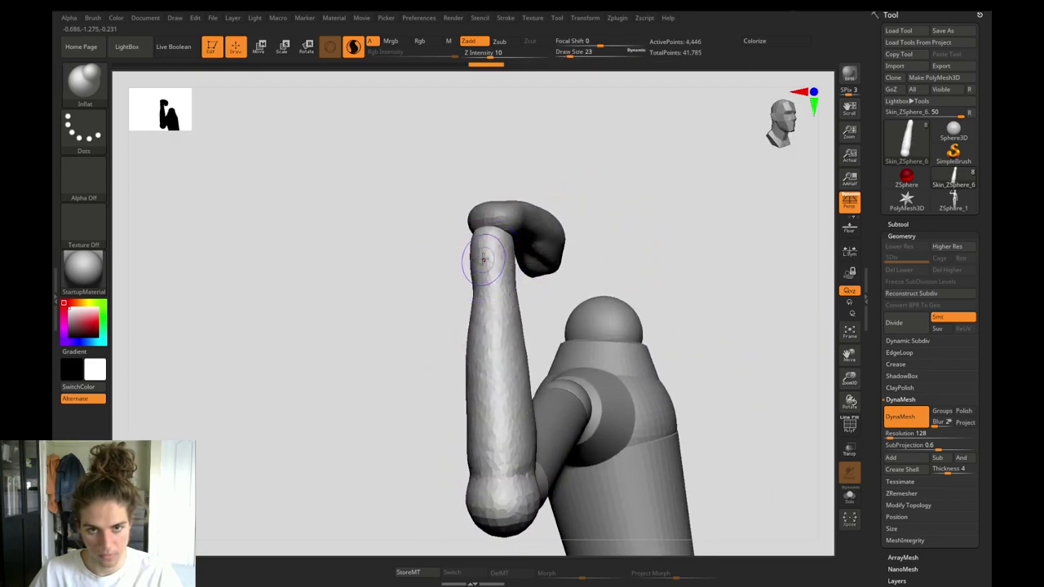
Smooth the forearm's surface from the wrist down toward its middle.
{"action": "mouse_move", "coordinate": [480, 250]}
{"action": "left_mouse_down", "text": "shift"}
{"action": "mouse_move", "coordinate": [487, 239]}
{"action": "mouse_move", "coordinate": [487, 322]}
{"action": "left_mouse_up", "text": "shift"}
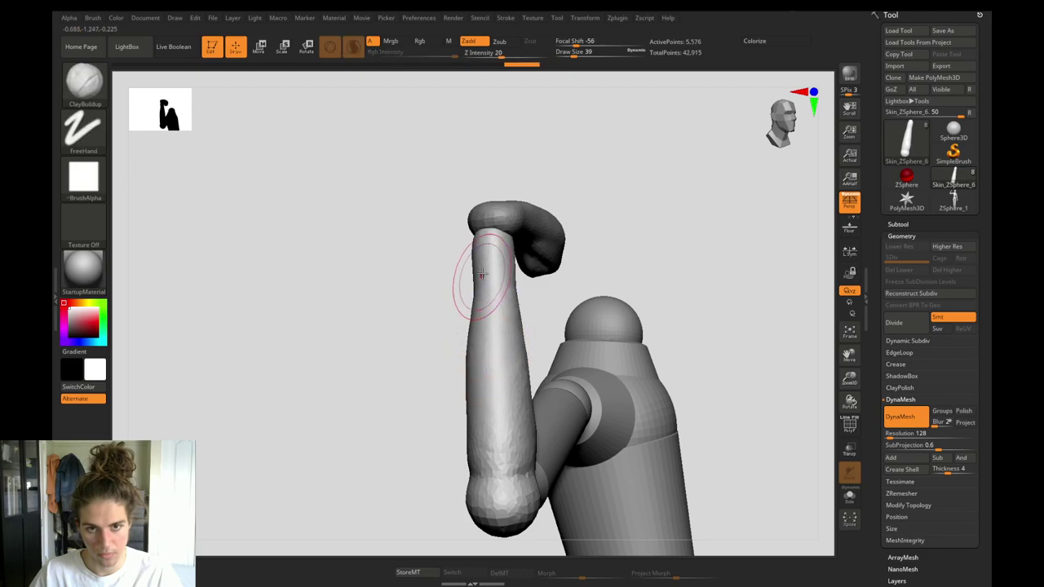
{"action": "left_click_drag", "start_coordinate": [496, 253], "coordinate": [491, 358], "text": "shift"}
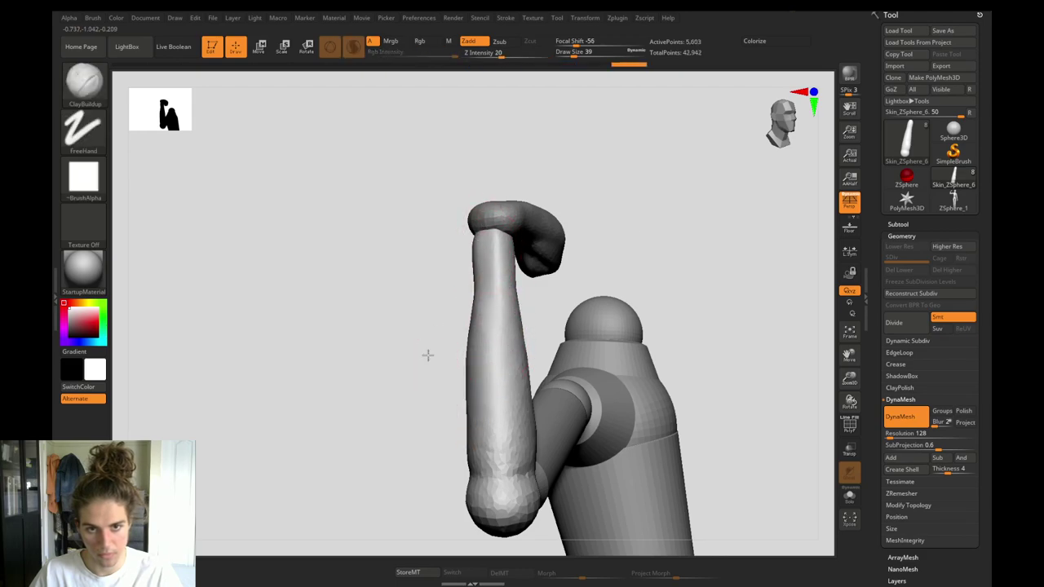
{"action": "left_click_drag", "start_coordinate": [426, 357], "coordinate": [399, 357]}
{"action": "left_click_drag", "start_coordinate": [403, 277], "coordinate": [404, 274]}
Build up the elbow with ClayBuildup at draw size 56, and switch to the DamStandard brush.
{"action": "key", "text": "s"}
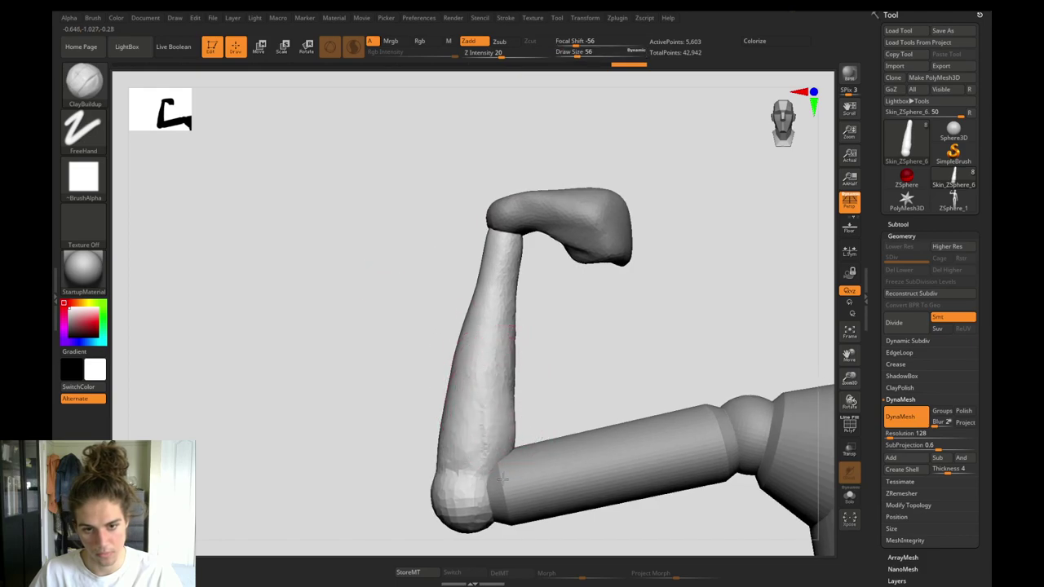
{"action": "mouse_move", "coordinate": [502, 480]}
{"action": "left_mouse_down"}
{"action": "mouse_move", "coordinate": [493, 455]}
{"action": "mouse_move", "coordinate": [469, 510]}
{"action": "mouse_move", "coordinate": [461, 405]}
{"action": "left_mouse_up"}
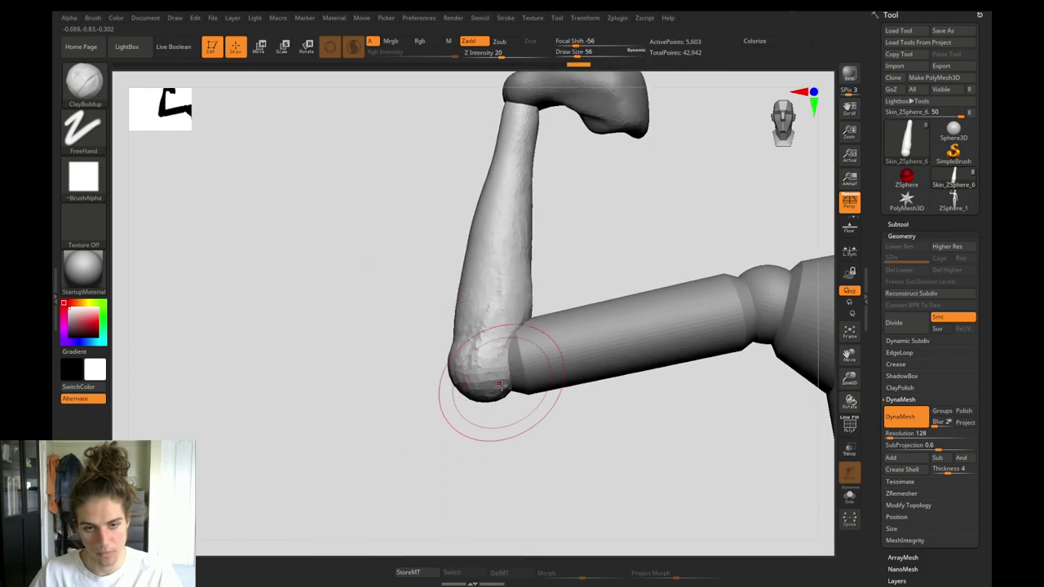
{"action": "key", "text": "b"}
{"action": "key", "text": "d"}
{"action": "key", "text": "s"}
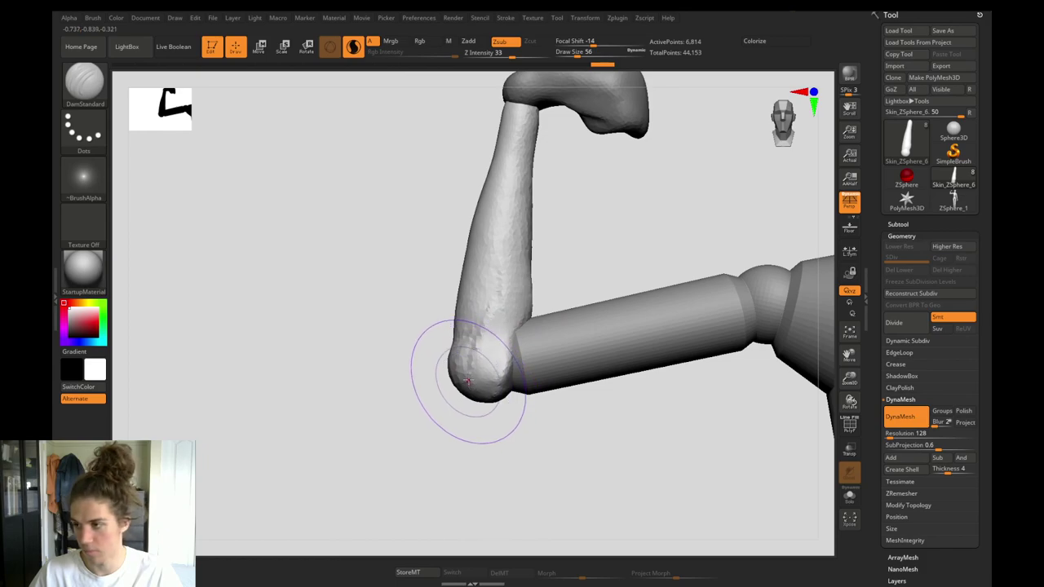
Pull the elbow's tip outward with the Move Topological brush.
{"action": "key", "text": "b"}
{"action": "key", "text": "c"}
{"action": "key", "text": "b"}
{"action": "key", "text": "b"}
{"action": "key", "text": "m"}
{"action": "key", "text": "t"}
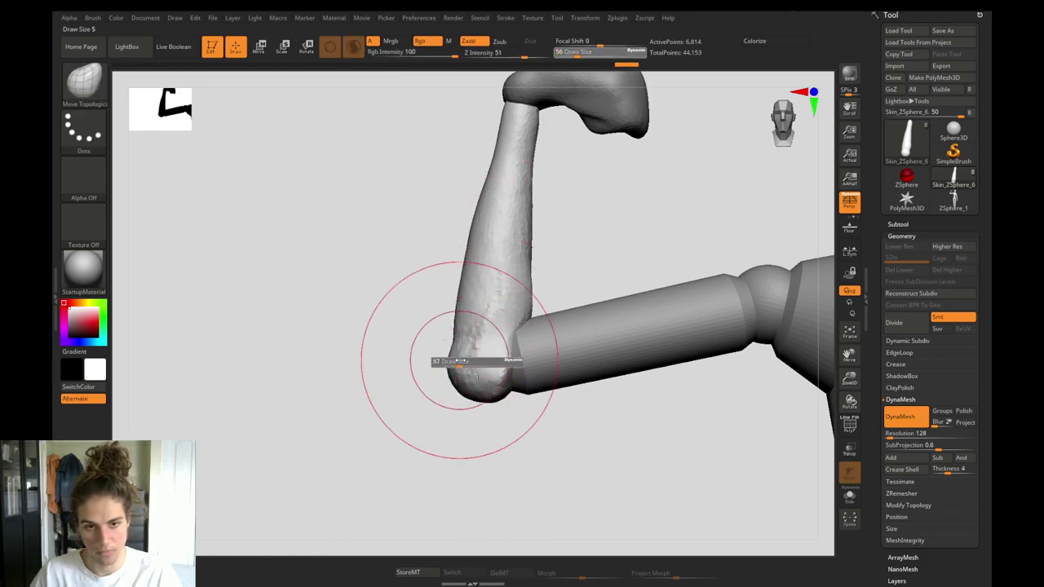
Sculpt the area just above the elbow with ClayBuildup at draw size 35.
{"action": "key", "text": "b"}
{"action": "key", "text": "c"}
{"action": "key", "text": "b"}
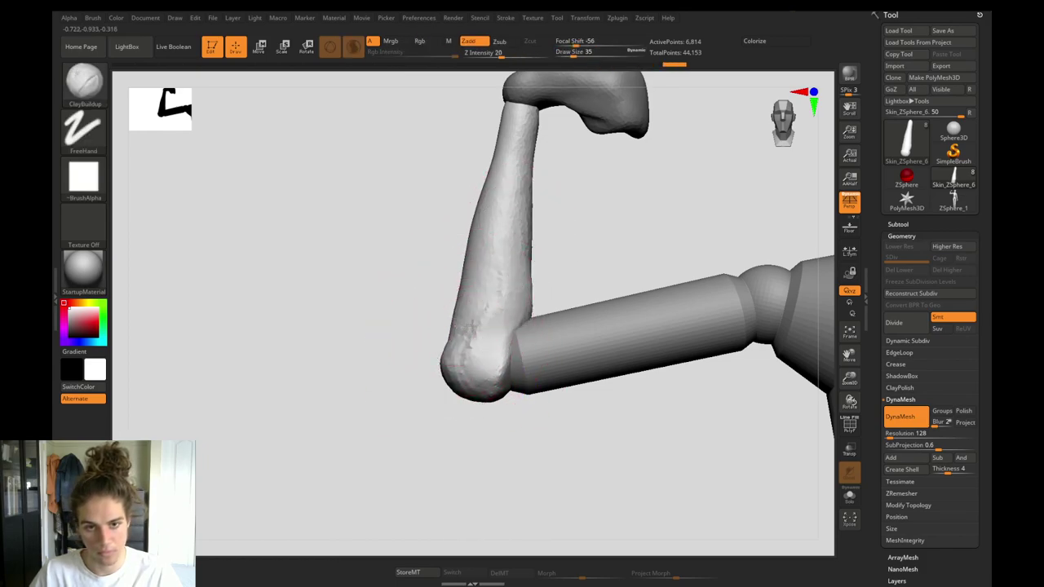
{"action": "left_click_drag", "start_coordinate": [478, 337], "coordinate": [475, 322]}
Smooth the lower forearm and elbow at draw size 68.
{"action": "key", "text": "bracketright"}
{"action": "key", "text": "bracketright"}
{"action": "key", "text": "bracketright"}
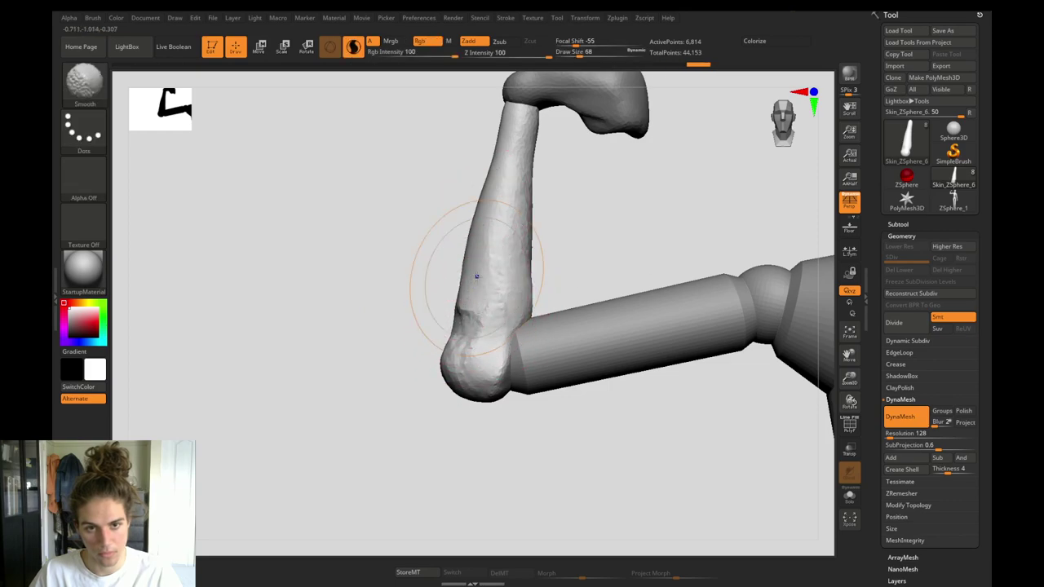
{"action": "mouse_move", "coordinate": [478, 280]}
{"action": "left_mouse_down", "text": "shift"}
{"action": "mouse_move", "coordinate": [481, 250]}
{"action": "mouse_move", "coordinate": [493, 277]}
{"action": "left_mouse_up", "text": "shift"}
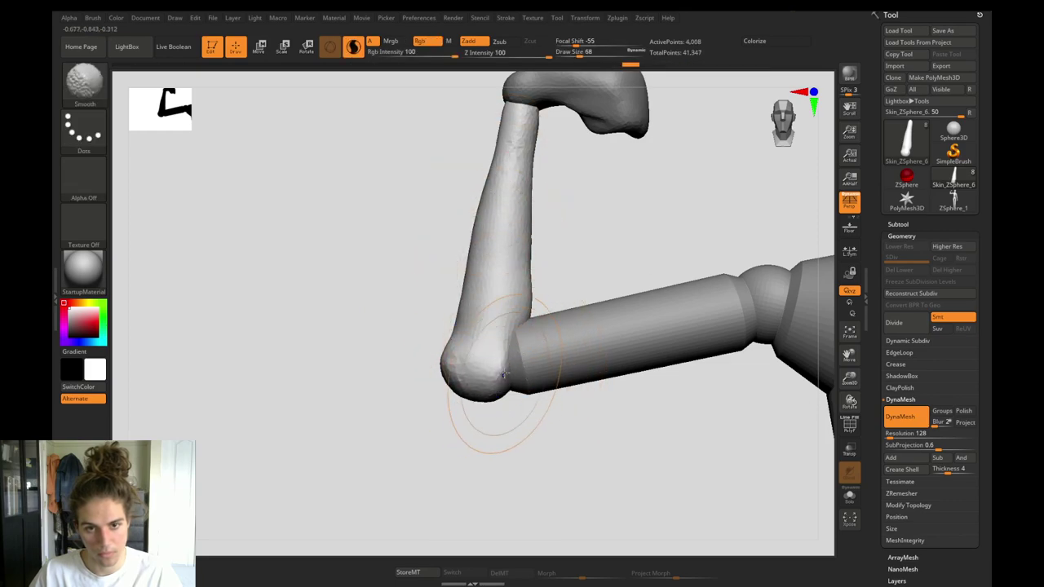
{"action": "left_click_drag", "start_coordinate": [504, 374], "coordinate": [506, 391], "text": "shift"}
Re-mesh the forearm with DynaMesh and adjust the elbow's shape with the Move Topological brush at draw size 44.
{"action": "mouse_move", "coordinate": [510, 437]}
{"action": "left_mouse_down", "text": "ctrl"}
{"action": "mouse_move", "coordinate": [503, 413]}
{"action": "mouse_move", "coordinate": [513, 391]}
{"action": "mouse_move", "coordinate": [480, 385]}
{"action": "left_mouse_up", "text": "ctrl"}
{"action": "key", "text": "b"}
{"action": "key", "text": "m"}
{"action": "key", "text": "t"}
{"action": "key", "text": "bracketleft"}
{"action": "key", "text": "bracketleft"}
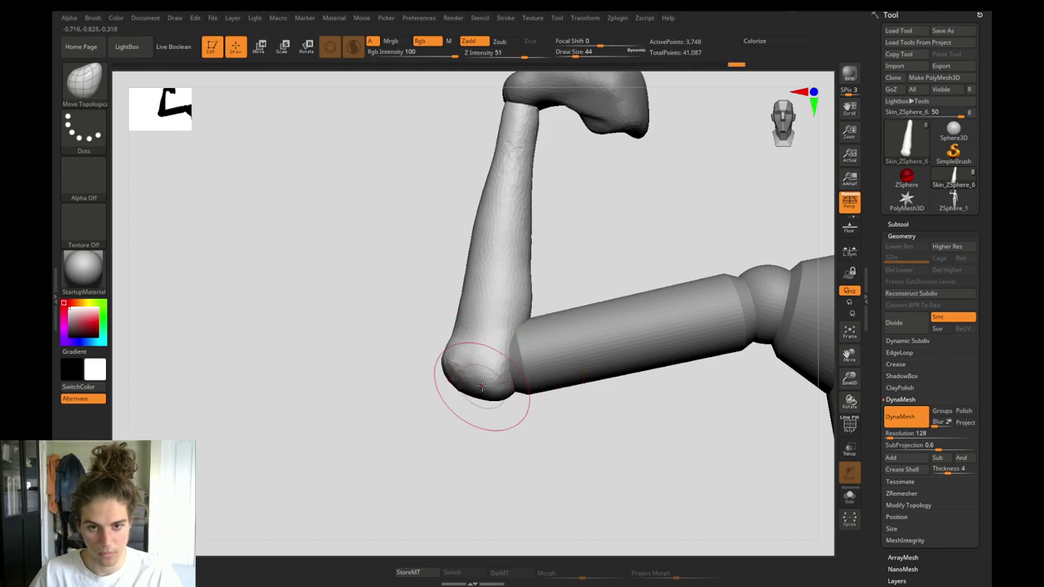
{"action": "key", "text": "bracketright"}
Refine the forearm's surface above the elbow with ClayBuildup and smooth it.
{"action": "left_click_drag", "start_coordinate": [441, 444], "coordinate": [462, 184], "text": "alt"}
{"action": "left_click_drag", "start_coordinate": [457, 307], "coordinate": [383, 315]}
{"action": "left_click_drag", "start_coordinate": [457, 245], "coordinate": [498, 389], "text": "alt"}
{"action": "left_click_drag", "start_coordinate": [424, 359], "coordinate": [458, 347]}
{"action": "key", "text": "b"}
{"action": "key", "text": "c"}
{"action": "key", "text": "b"}
{"action": "key", "text": "bracketleft"}
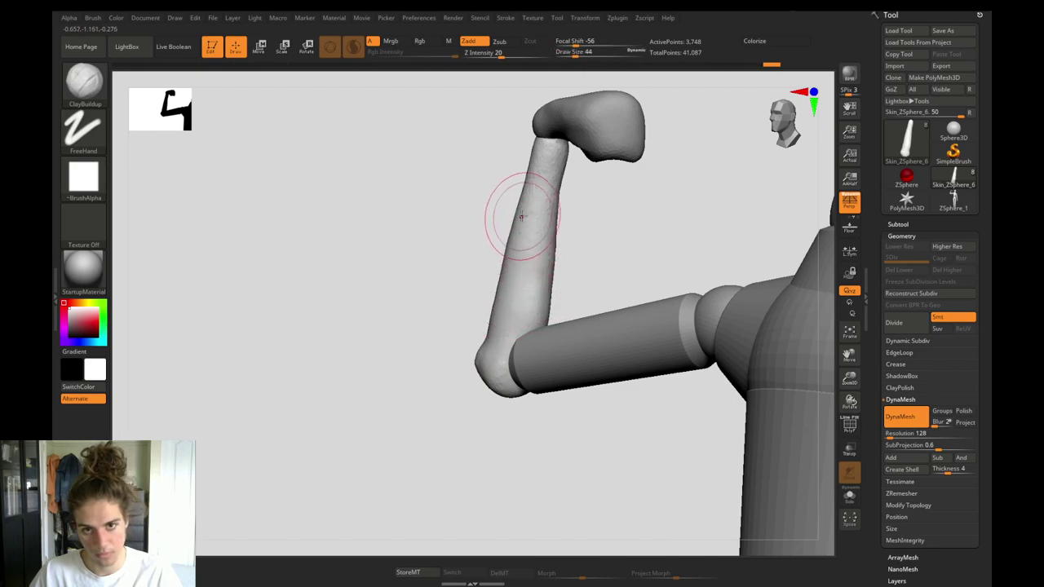
{"action": "left_click_drag", "start_coordinate": [512, 321], "coordinate": [511, 279], "text": "shift"}
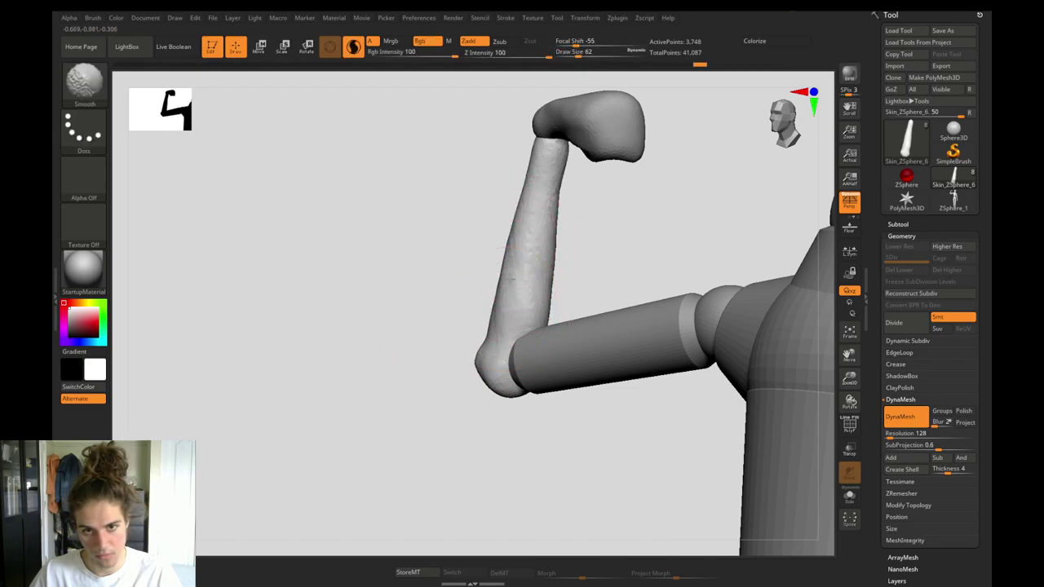
Re-mesh the forearm, carve its upper part with DamStandard at draw size 51, and smooth the stroke.
{"action": "left_click_drag", "start_coordinate": [445, 261], "coordinate": [456, 282], "text": "ctrl"}
{"action": "left_click_drag", "start_coordinate": [459, 281], "coordinate": [468, 391], "text": "alt"}
{"action": "key", "text": "b"}
{"action": "key", "text": "d"}
{"action": "key", "text": "s"}
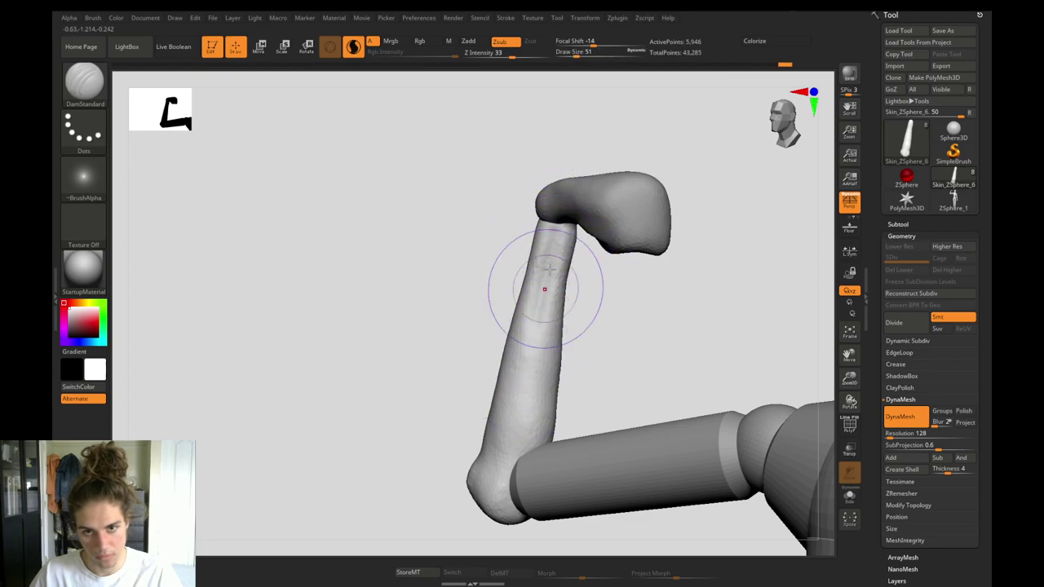
{"action": "left_click_drag", "start_coordinate": [547, 297], "coordinate": [543, 320], "text": "shift"}
Re-mesh the forearm, reduce the DamStandard draw size, and sculpt and smooth the wrist.
{"action": "left_click_drag", "start_coordinate": [424, 310], "coordinate": [440, 335], "text": "ctrl"}
{"action": "left_click_drag", "start_coordinate": [407, 327], "coordinate": [464, 306]}
{"action": "key", "text": "s"}
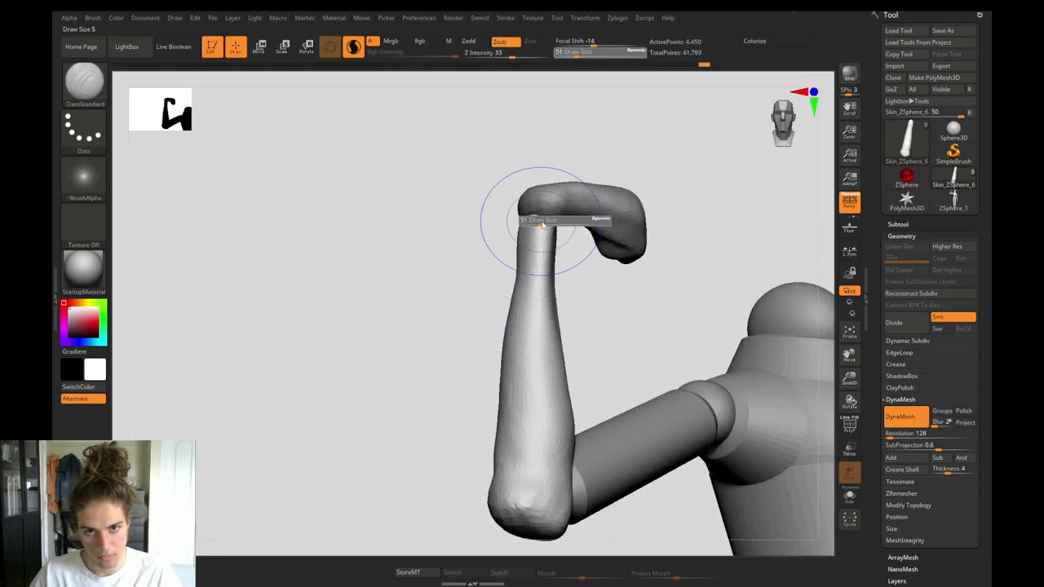
{"action": "left_click_drag", "start_coordinate": [547, 218], "coordinate": [543, 218]}
{"action": "key", "text": "shift"}
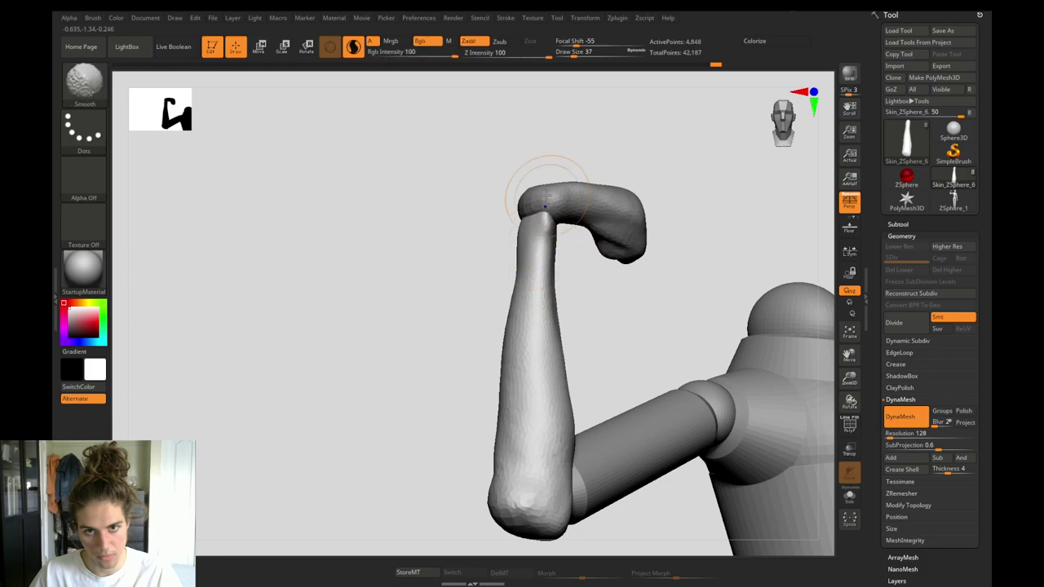
Build up the back of the forearm near the elbow with ClayBuildup at draw size 40 and smooth it.
{"action": "left_click_drag", "start_coordinate": [443, 210], "coordinate": [429, 149], "text": "alt"}
{"action": "mouse_move", "coordinate": [456, 342]}
{"action": "left_mouse_down"}
{"action": "mouse_move", "coordinate": [522, 340]}
{"action": "mouse_move", "coordinate": [569, 323]}
{"action": "mouse_move", "coordinate": [560, 489]}
{"action": "mouse_move", "coordinate": [569, 488]}
{"action": "left_mouse_up"}
{"action": "key", "text": "b"}
{"action": "key", "text": "c"}
{"action": "key", "text": "b"}
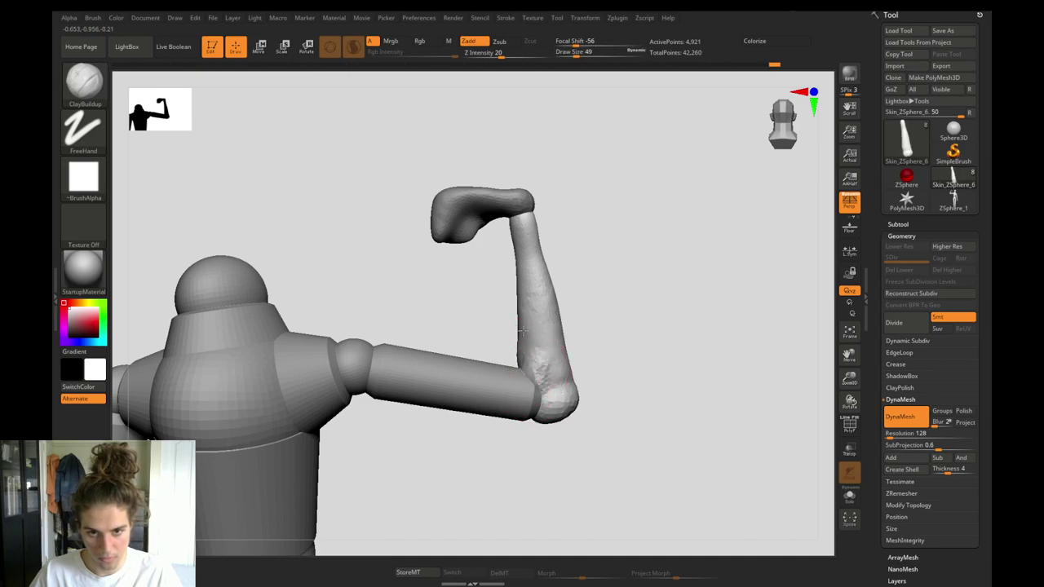
{"action": "left_click_drag", "start_coordinate": [523, 331], "coordinate": [517, 347]}
{"action": "key", "text": "shift"}
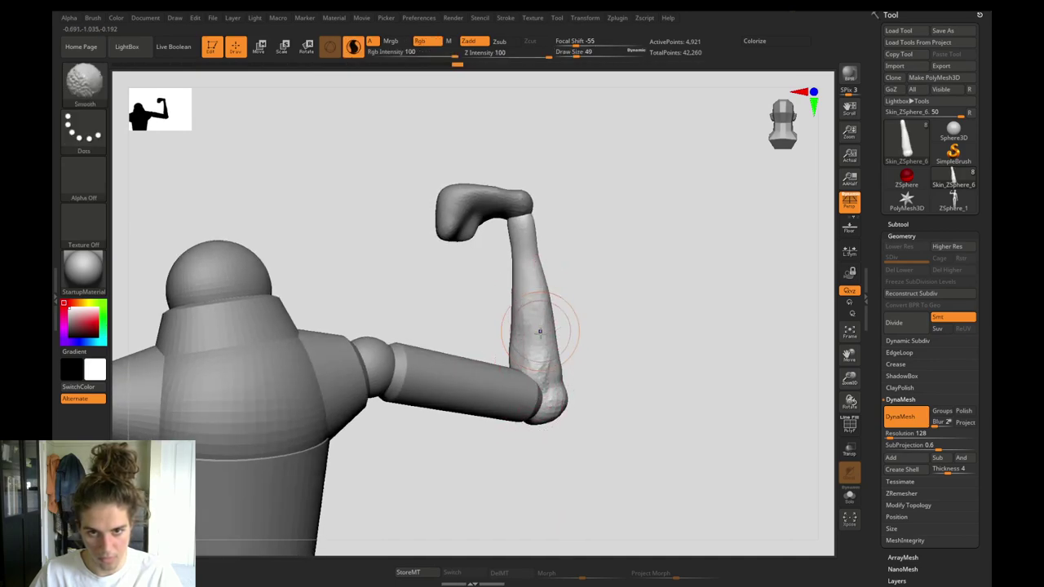
Re-mesh the forearm, select the raised upper arm subtool, and convert it to DynaMesh at resolution 128.
{"action": "left_click_drag", "start_coordinate": [441, 281], "coordinate": [468, 346], "text": "ctrl"}
{"action": "left_click_drag", "start_coordinate": [450, 331], "coordinate": [672, 338]}
{"action": "left_click", "coordinate": [588, 406], "text": "alt"}
{"action": "left_click_drag", "start_coordinate": [557, 473], "coordinate": [495, 457]}
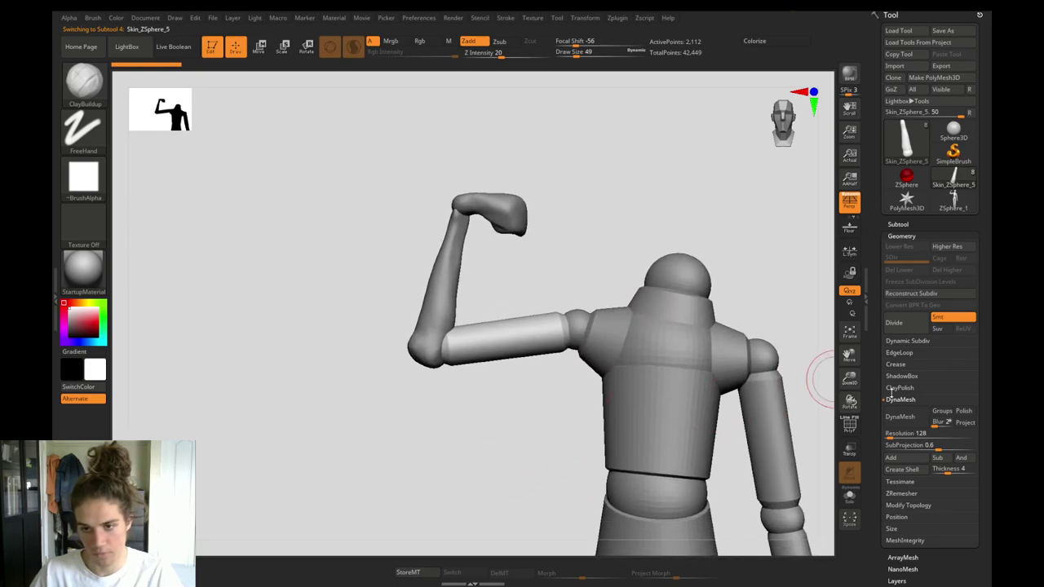
{"action": "left_click", "coordinate": [901, 417]}
Select the raised arm's shoulder ball and stretch it into a deltoid shape with Move Topological at draw size 140.
{"action": "mouse_move", "coordinate": [523, 385]}
{"action": "left_mouse_down", "text": "alt"}
{"action": "mouse_move", "coordinate": [543, 422]}
{"action": "mouse_move", "coordinate": [510, 417]}
{"action": "mouse_move", "coordinate": [532, 400]}
{"action": "left_mouse_up", "text": "alt"}
{"action": "left_click", "coordinate": [575, 328], "text": "alt"}
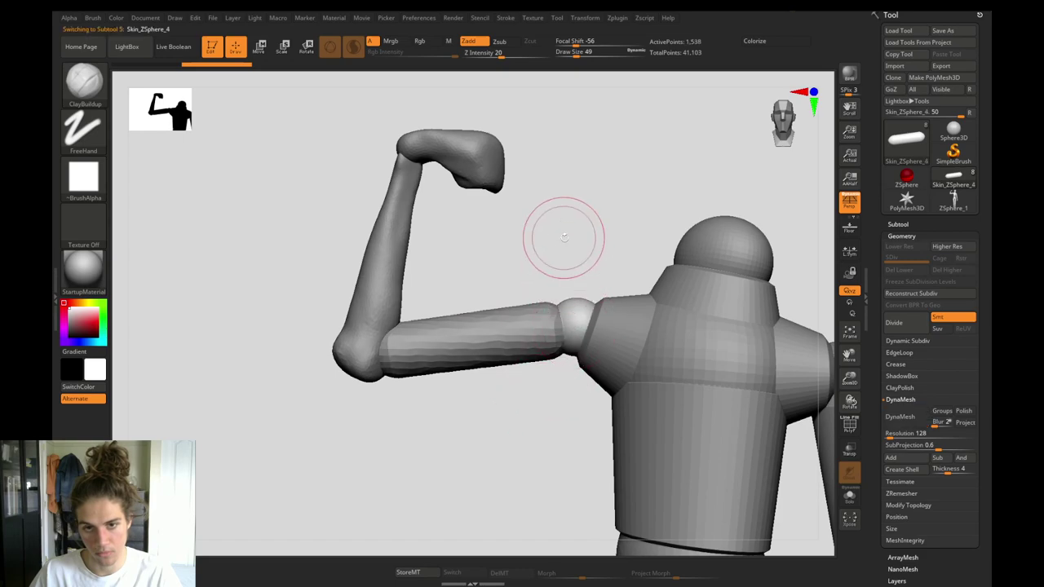
{"action": "left_click_drag", "start_coordinate": [563, 241], "coordinate": [492, 450]}
{"action": "key", "text": "b"}
{"action": "key", "text": "m"}
{"action": "key", "text": "t"}
{"action": "key", "text": "s"}
{"action": "left_click_drag", "start_coordinate": [530, 380], "coordinate": [541, 379]}
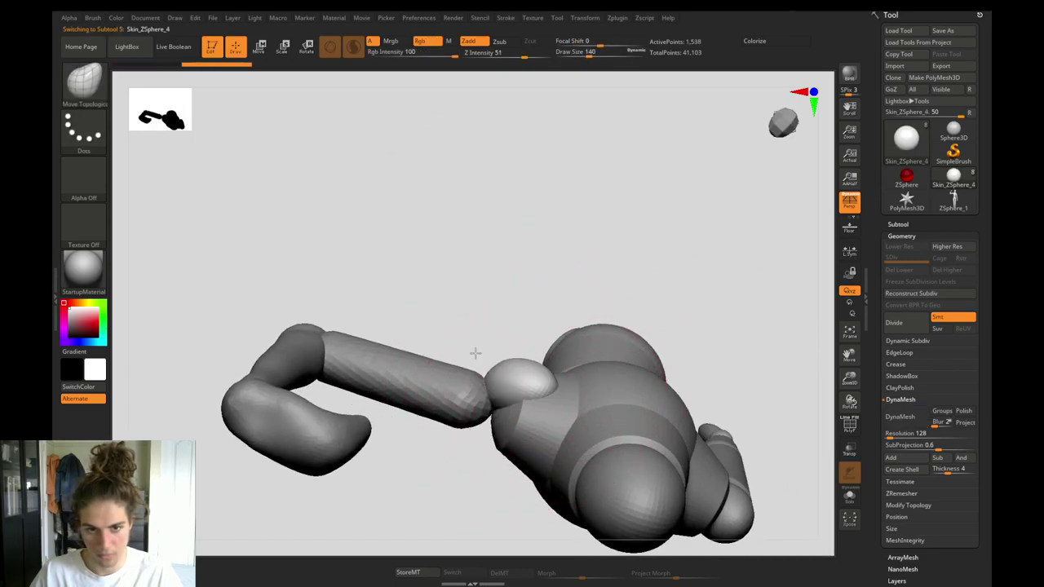
{"action": "left_click_drag", "start_coordinate": [564, 387], "coordinate": [570, 388]}
{"action": "left_click_drag", "start_coordinate": [485, 522], "coordinate": [497, 409]}
{"action": "left_click_drag", "start_coordinate": [459, 511], "coordinate": [505, 530]}
{"action": "right_click_drag", "start_coordinate": [505, 530], "coordinate": [540, 396]}
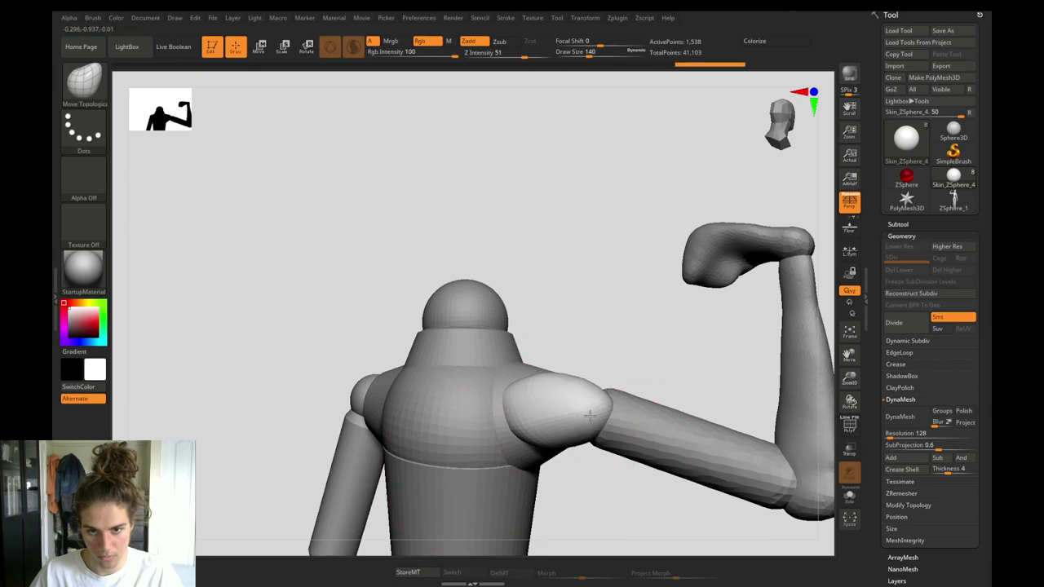
Adjust the deltoid from behind and smooth its surface at draw size 87.
{"action": "mouse_move", "coordinate": [588, 287]}
{"action": "left_mouse_down"}
{"action": "mouse_move", "coordinate": [565, 373]}
{"action": "mouse_move", "coordinate": [511, 393]}
{"action": "mouse_move", "coordinate": [507, 423]}
{"action": "left_mouse_up"}
{"action": "key", "text": "s"}
{"action": "key", "text": "shift"}
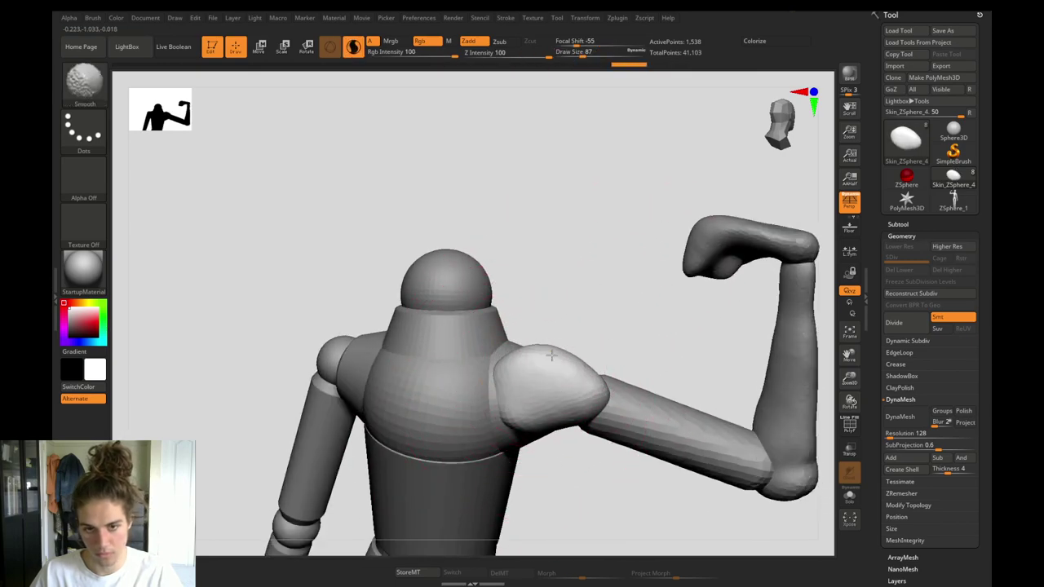
{"action": "left_click_drag", "start_coordinate": [576, 395], "coordinate": [563, 416], "text": "shift"}
{"action": "mouse_move", "coordinate": [538, 471]}
{"action": "left_mouse_down"}
{"action": "mouse_move", "coordinate": [538, 413]}
{"action": "mouse_move", "coordinate": [554, 391]}
{"action": "left_mouse_up"}
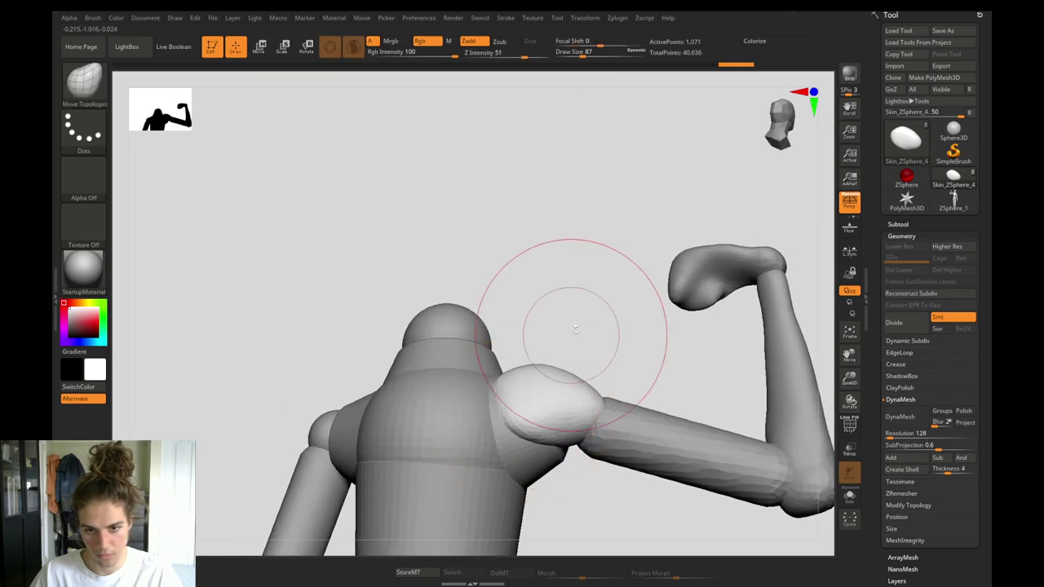
Extend the deltoid's outer end over the upper arm with Move Topological at draw size 104.
{"action": "mouse_move", "coordinate": [574, 331]}
{"action": "left_mouse_down"}
{"action": "mouse_move", "coordinate": [574, 318]}
{"action": "mouse_move", "coordinate": [599, 320]}
{"action": "left_mouse_up"}
{"action": "key", "text": "s"}
{"action": "left_click_drag", "start_coordinate": [588, 419], "coordinate": [627, 406]}
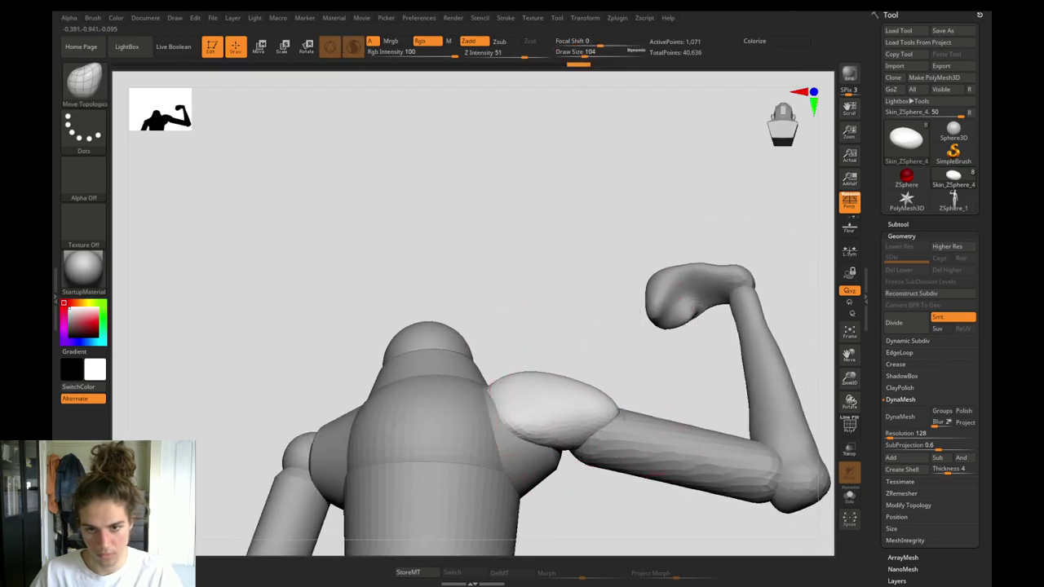
{"action": "left_click_drag", "start_coordinate": [580, 341], "coordinate": [449, 349]}
{"action": "left_click_drag", "start_coordinate": [550, 358], "coordinate": [514, 314]}
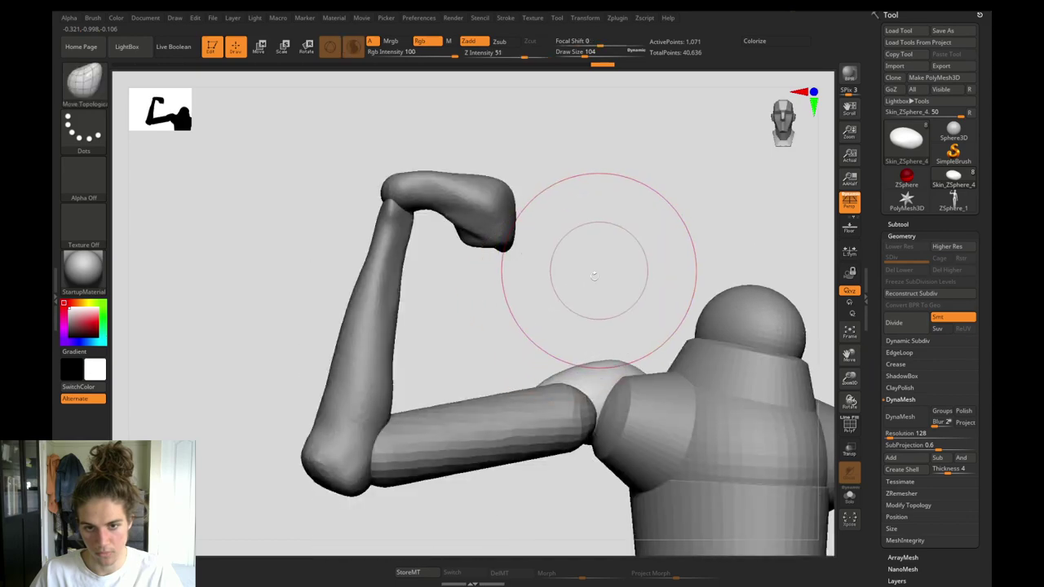
Select the raised upper arm and pull its inner end into the torso with Move Topological at draw size 132.
{"action": "left_click_drag", "start_coordinate": [603, 275], "coordinate": [513, 338], "text": "alt"}
{"action": "left_click_drag", "start_coordinate": [530, 494], "coordinate": [535, 448], "text": "alt"}
{"action": "left_click", "coordinate": [521, 368], "text": "alt"}
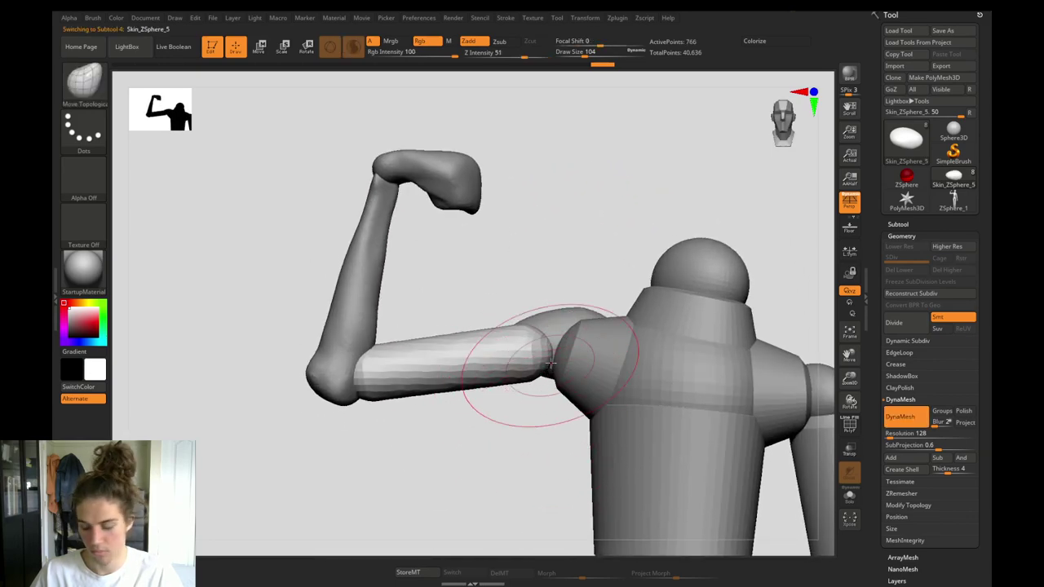
{"action": "key", "text": "]"}
{"action": "key", "text": "]"}
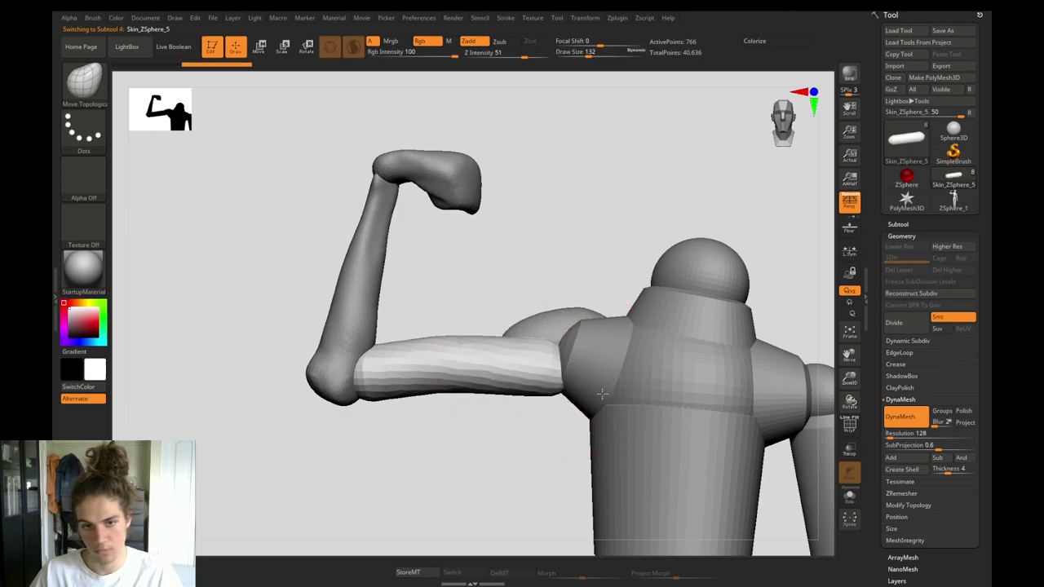
{"action": "left_click_drag", "start_coordinate": [608, 390], "coordinate": [607, 390]}
Bulge the upper arm's underside near the elbow with Move Topological at draw size 128.
{"action": "key", "text": "s"}
{"action": "key", "text": "s"}
{"action": "left_click_drag", "start_coordinate": [471, 393], "coordinate": [451, 414]}
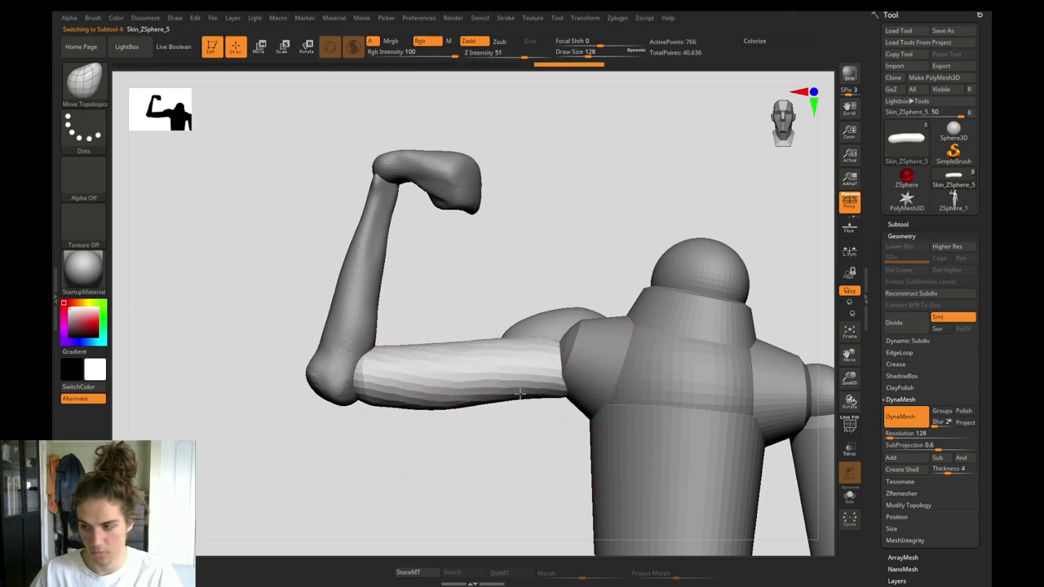
{"action": "left_click_drag", "start_coordinate": [520, 394], "coordinate": [520, 392]}
Shape the upper arm's top contour with Move Topological at draw size 94 and smooth the arm.
{"action": "key", "text": "s"}
{"action": "left_click_drag", "start_coordinate": [452, 347], "coordinate": [429, 351]}
{"action": "key", "text": "bracketright"}
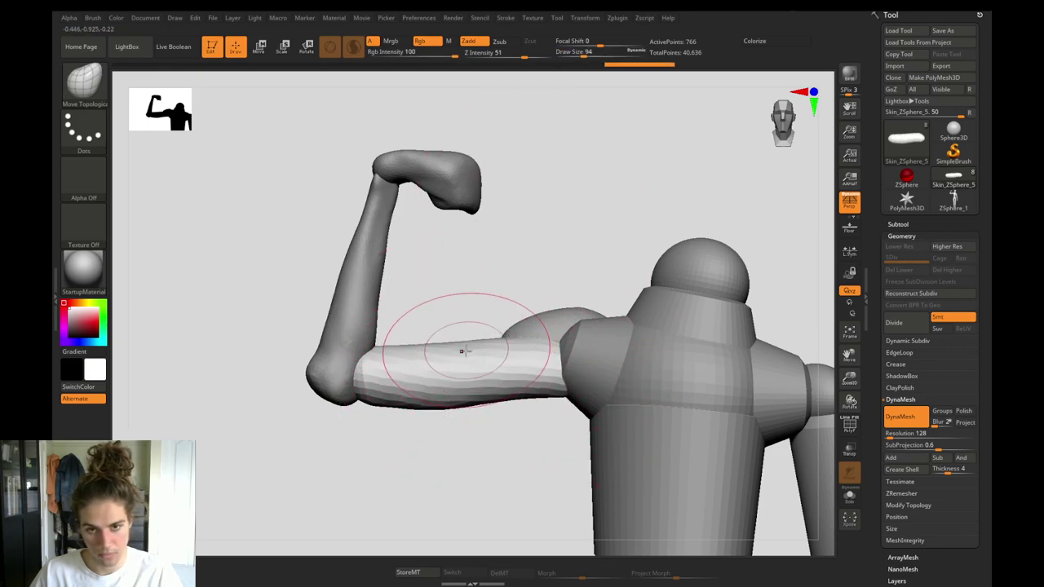
{"action": "key", "text": "shift"}
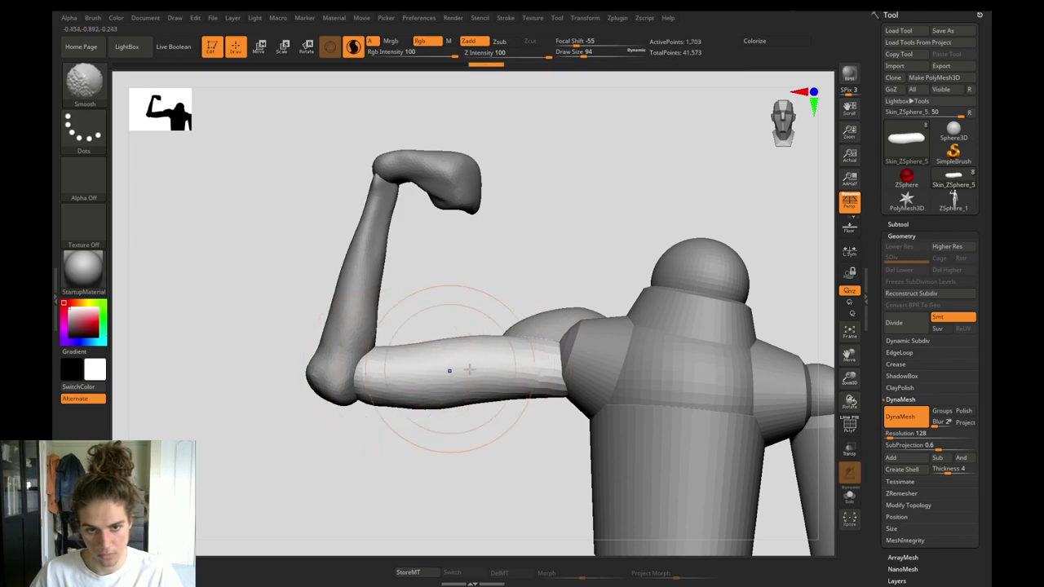
Re-mesh the upper arm with DynaMesh and smooth it along its length and at its inner end.
{"action": "left_click_drag", "start_coordinate": [398, 444], "coordinate": [560, 525], "text": "ctrl"}
{"action": "mouse_move", "coordinate": [507, 435]}
{"action": "left_mouse_down", "text": "alt"}
{"action": "mouse_move", "coordinate": [373, 294]}
{"action": "mouse_move", "coordinate": [443, 376]}
{"action": "mouse_move", "coordinate": [498, 416]}
{"action": "left_mouse_up", "text": "alt"}
{"action": "left_click_drag", "start_coordinate": [451, 367], "coordinate": [434, 357], "text": "shift"}
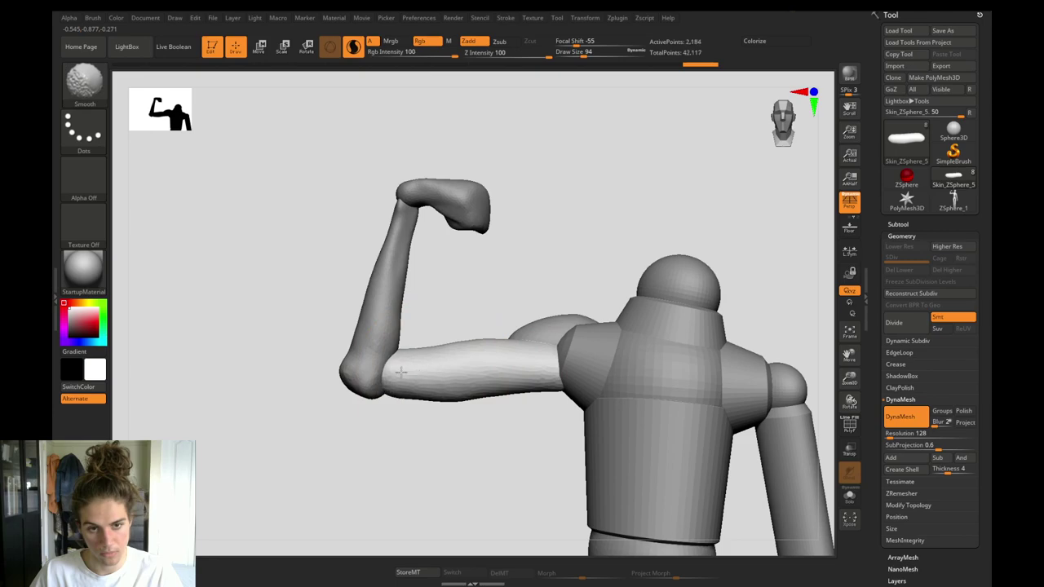
{"action": "left_click_drag", "start_coordinate": [553, 368], "coordinate": [530, 372], "text": "shift"}
{"action": "left_click_drag", "start_coordinate": [351, 445], "coordinate": [534, 513], "text": "ctrl"}
{"action": "left_click_drag", "start_coordinate": [403, 414], "coordinate": [446, 434], "text": "alt"}
Pull out the middle of the upper arm's underside at draw size 68 and smooth the arm toward the elbow.
{"action": "key", "text": "s"}
{"action": "left_click_drag", "start_coordinate": [429, 385], "coordinate": [427, 386]}
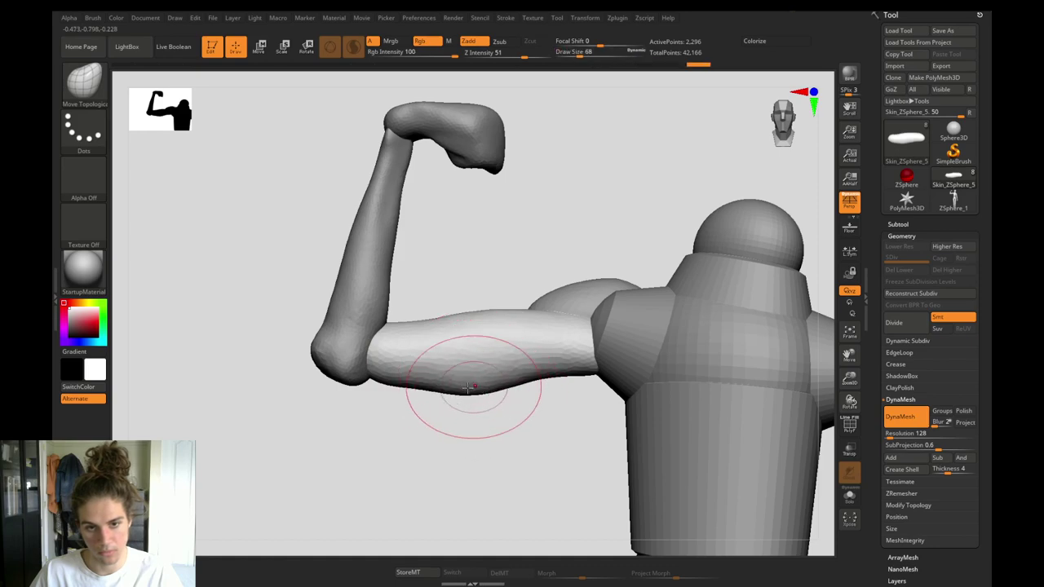
{"action": "key", "text": "shift"}
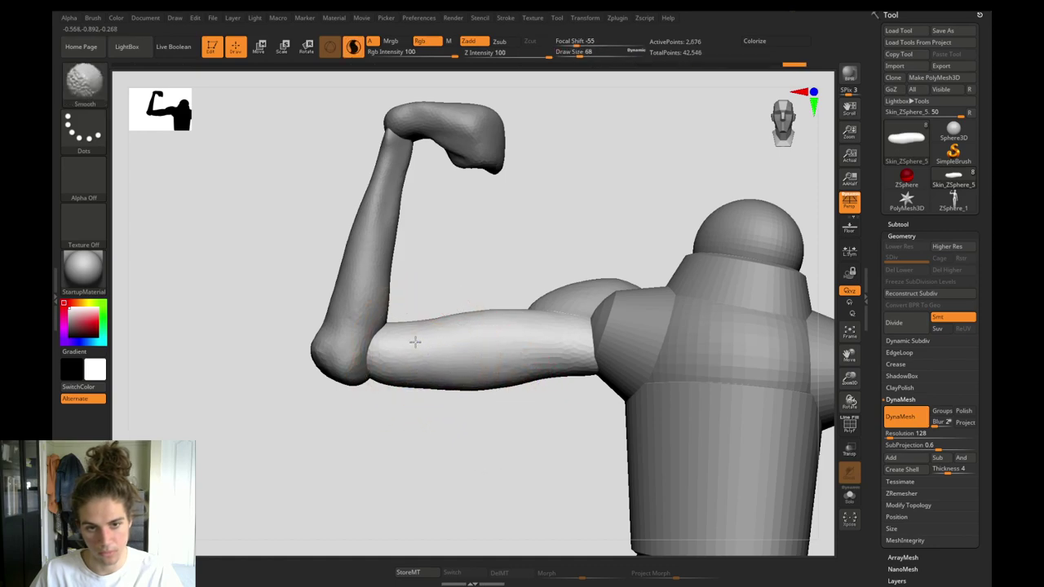
{"action": "mouse_move", "coordinate": [379, 390]}
{"action": "left_mouse_down", "text": "shift"}
{"action": "mouse_move", "coordinate": [380, 367]}
{"action": "mouse_move", "coordinate": [354, 365]}
{"action": "left_mouse_up", "text": "shift"}
Fit the upper arm's outer end into the elbow crook with Move Topological and smooth it at draw size 51.
{"action": "key", "text": "s"}
{"action": "key", "text": "s"}
{"action": "left_click_drag", "start_coordinate": [396, 335], "coordinate": [392, 324]}
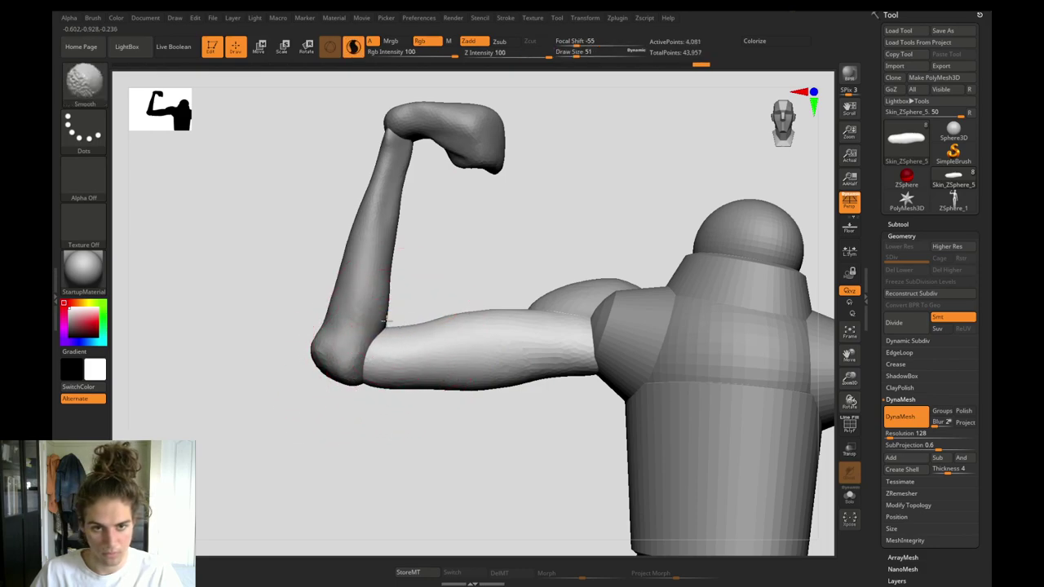
{"action": "left_click_drag", "start_coordinate": [394, 362], "coordinate": [401, 356], "text": "shift"}
Build up the upper arm beside the elbow with ClayBuildup at draw size 59 and smooth the strokes.
{"action": "key", "text": "b"}
{"action": "key", "text": "c"}
{"action": "key", "text": "b"}
{"action": "key", "text": "s"}
{"action": "left_click_drag", "start_coordinate": [398, 364], "coordinate": [392, 347]}
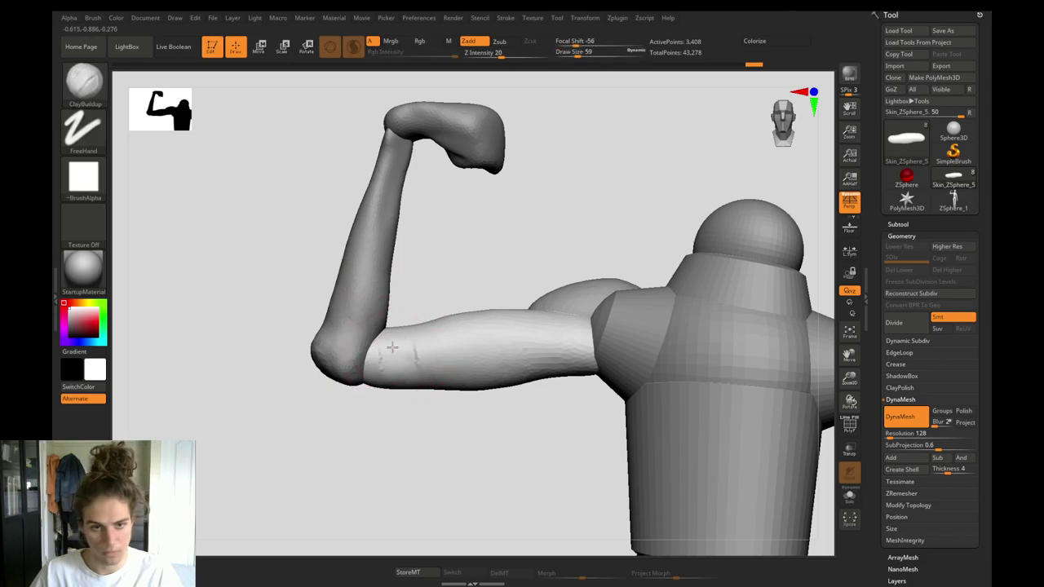
{"action": "mouse_move", "coordinate": [419, 384]}
{"action": "left_mouse_down"}
{"action": "mouse_move", "coordinate": [368, 438]}
{"action": "mouse_move", "coordinate": [391, 453]}
{"action": "mouse_move", "coordinate": [440, 425]}
{"action": "mouse_move", "coordinate": [430, 446]}
{"action": "mouse_move", "coordinate": [497, 432]}
{"action": "mouse_move", "coordinate": [485, 431]}
{"action": "mouse_move", "coordinate": [505, 441]}
{"action": "mouse_move", "coordinate": [487, 454]}
{"action": "mouse_move", "coordinate": [570, 449]}
{"action": "mouse_move", "coordinate": [509, 465]}
{"action": "mouse_move", "coordinate": [373, 450]}
{"action": "mouse_move", "coordinate": [368, 436]}
{"action": "left_mouse_up"}
{"action": "key", "text": "shift"}
Select the torso subtool and convert it to DynaMesh at resolution 128.
{"action": "left_click", "coordinate": [494, 351], "text": "alt"}
{"action": "left_click_drag", "start_coordinate": [429, 378], "coordinate": [444, 440]}
{"action": "left_click", "coordinate": [897, 427]}
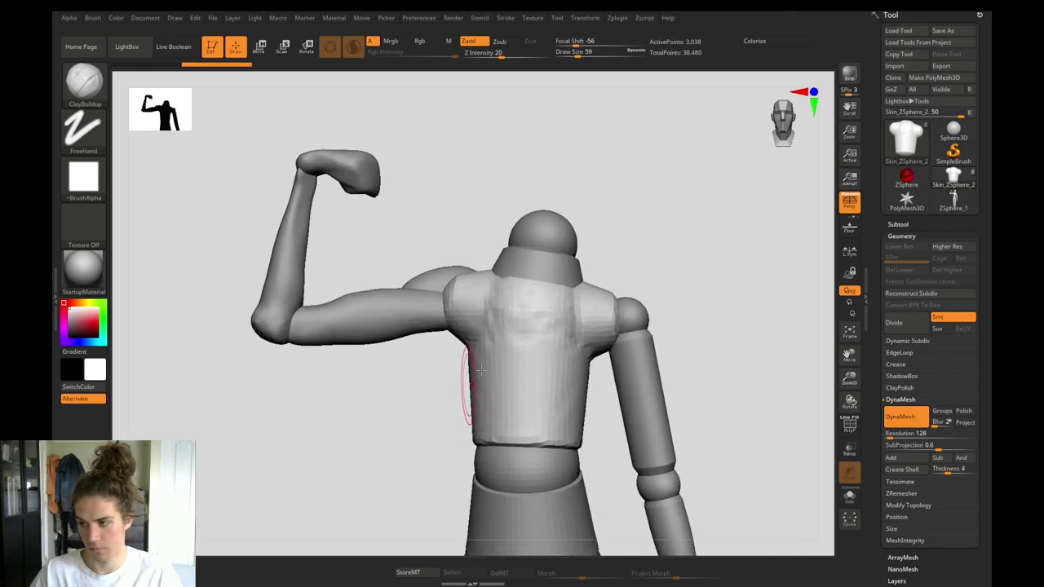
Build up the chest and the raised arm's armpit with ClayBuildup at draw size 90 and smooth them.
{"action": "key", "text": "s"}
{"action": "left_click_drag", "start_coordinate": [478, 322], "coordinate": [482, 321]}
{"action": "left_click_drag", "start_coordinate": [482, 303], "coordinate": [497, 342]}
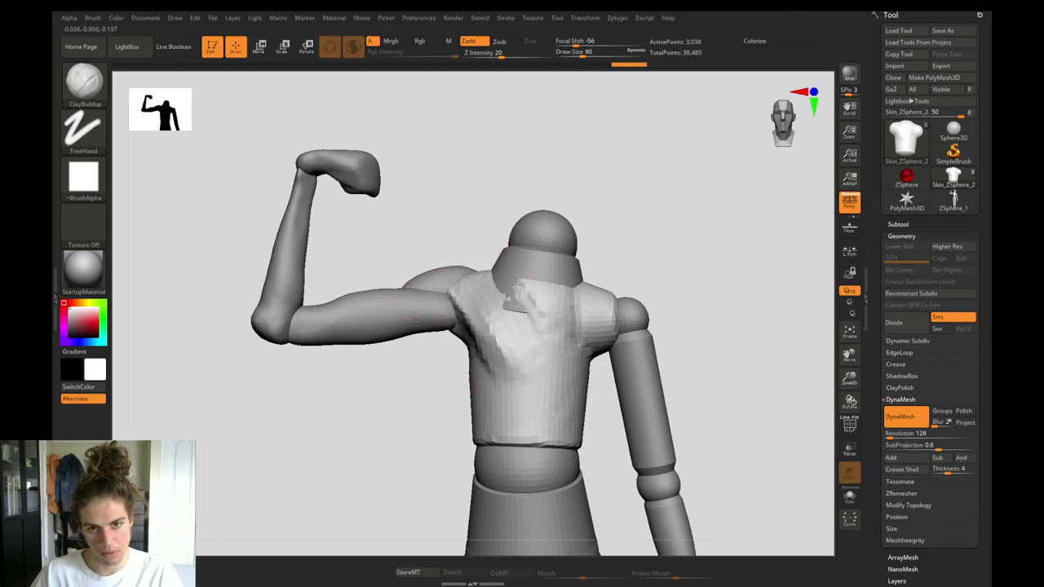
{"action": "key", "text": "shift"}
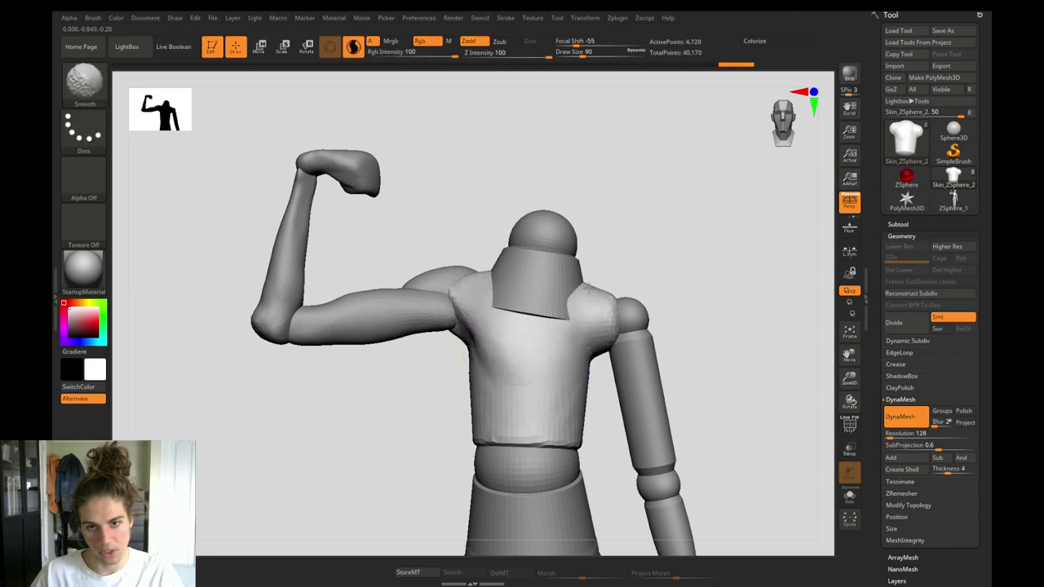
{"action": "mouse_move", "coordinate": [588, 287]}
{"action": "left_mouse_down", "text": "shift"}
{"action": "mouse_move", "coordinate": [602, 304]}
{"action": "mouse_move", "coordinate": [561, 376]}
{"action": "left_mouse_up", "text": "shift"}
Carve the chest and the rib cage arch at the torso's lower edge with DamStandard at draw size 90 and smooth them.
{"action": "key", "text": "b"}
{"action": "key", "text": "d"}
{"action": "key", "text": "s"}
{"action": "mouse_move", "coordinate": [603, 318]}
{"action": "left_mouse_down"}
{"action": "mouse_move", "coordinate": [566, 373]}
{"action": "mouse_move", "coordinate": [559, 345]}
{"action": "mouse_move", "coordinate": [496, 324]}
{"action": "mouse_move", "coordinate": [489, 355]}
{"action": "left_mouse_up"}
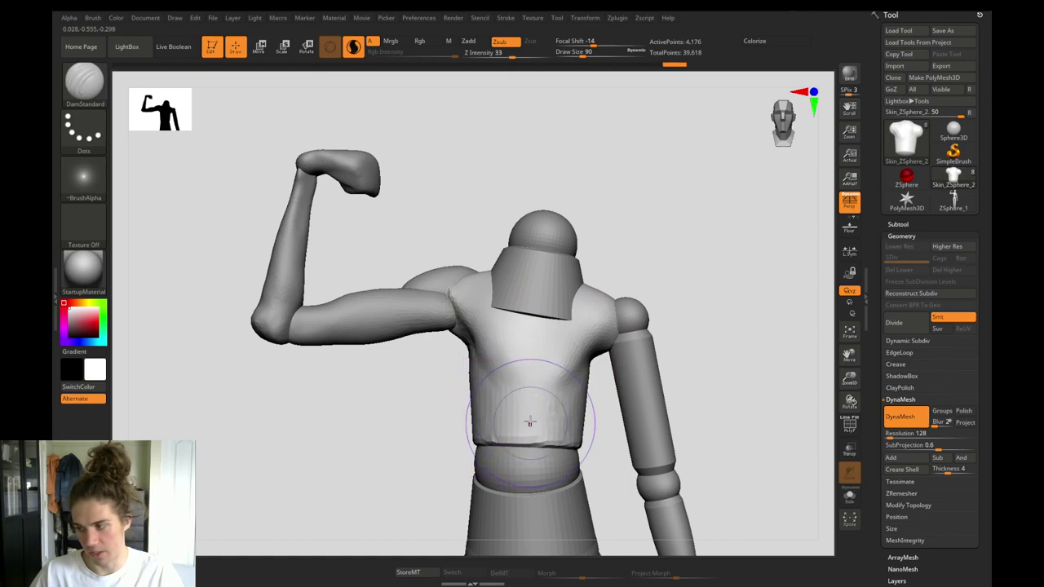
{"action": "mouse_move", "coordinate": [524, 426]}
{"action": "left_mouse_down", "text": "shift"}
{"action": "mouse_move", "coordinate": [526, 414]}
{"action": "mouse_move", "coordinate": [511, 432]}
{"action": "mouse_move", "coordinate": [506, 417]}
{"action": "mouse_move", "coordinate": [489, 447]}
{"action": "mouse_move", "coordinate": [565, 447]}
{"action": "mouse_move", "coordinate": [531, 428]}
{"action": "left_mouse_up", "text": "shift"}
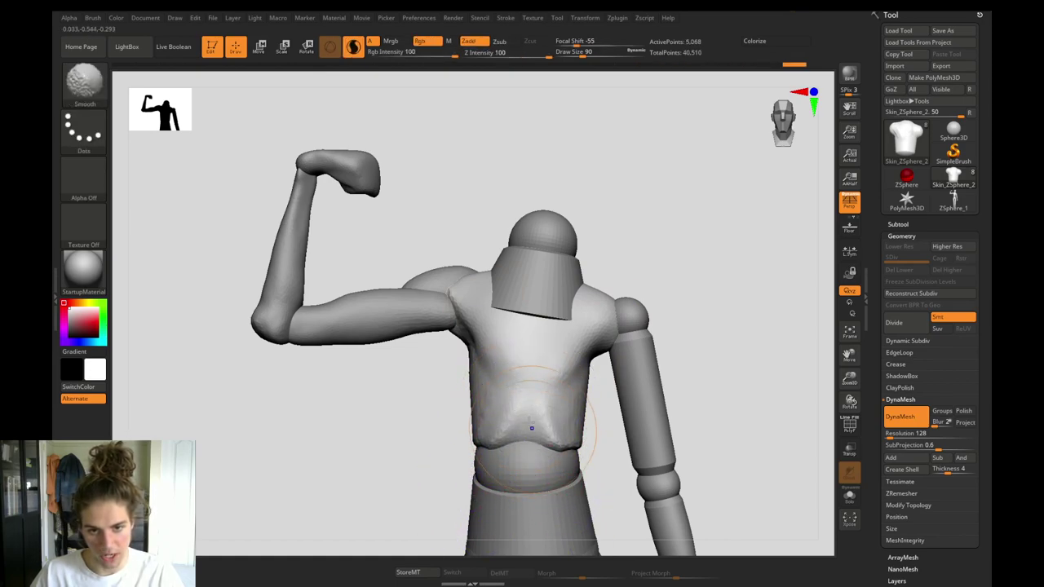
{"action": "mouse_move", "coordinate": [398, 418]}
{"action": "left_mouse_down"}
{"action": "mouse_move", "coordinate": [450, 411]}
{"action": "mouse_move", "coordinate": [494, 466]}
{"action": "left_mouse_up"}
{"action": "left_click_drag", "start_coordinate": [424, 432], "coordinate": [385, 424]}
{"action": "left_click_drag", "start_coordinate": [538, 450], "coordinate": [552, 432], "text": "shift"}
Build up the side of the chest below the raised arm with ClayBuildup.
{"action": "key", "text": "s"}
{"action": "left_click_drag", "start_coordinate": [457, 337], "coordinate": [461, 334]}
{"action": "key", "text": "b"}
{"action": "key", "text": "c"}
{"action": "key", "text": "b"}
{"action": "left_click_drag", "start_coordinate": [367, 387], "coordinate": [456, 399]}
{"action": "left_click_drag", "start_coordinate": [327, 425], "coordinate": [337, 419]}
Adjust the torso around the raised arm's armpit with Move Topological at draw size 97.
{"action": "key", "text": "b"}
{"action": "key", "text": "m"}
{"action": "key", "text": "t"}
{"action": "key", "text": "s"}
{"action": "left_click_drag", "start_coordinate": [455, 320], "coordinate": [460, 319]}
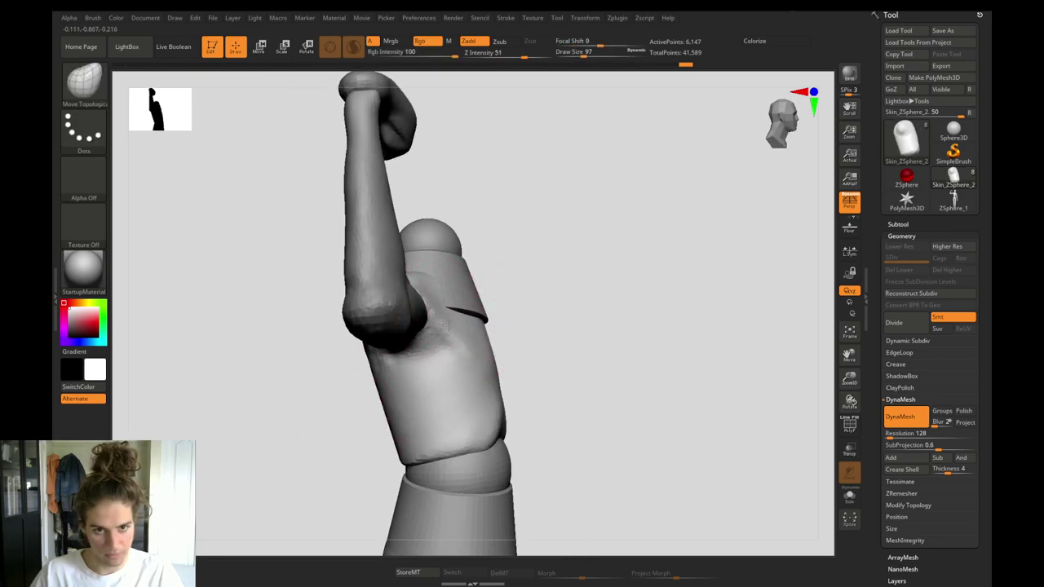
{"action": "left_click_drag", "start_coordinate": [330, 424], "coordinate": [263, 419]}
{"action": "mouse_move", "coordinate": [377, 440]}
{"action": "left_mouse_down", "text": "alt"}
{"action": "mouse_move", "coordinate": [319, 357]}
{"action": "mouse_move", "coordinate": [342, 378]}
{"action": "left_mouse_up", "text": "alt"}
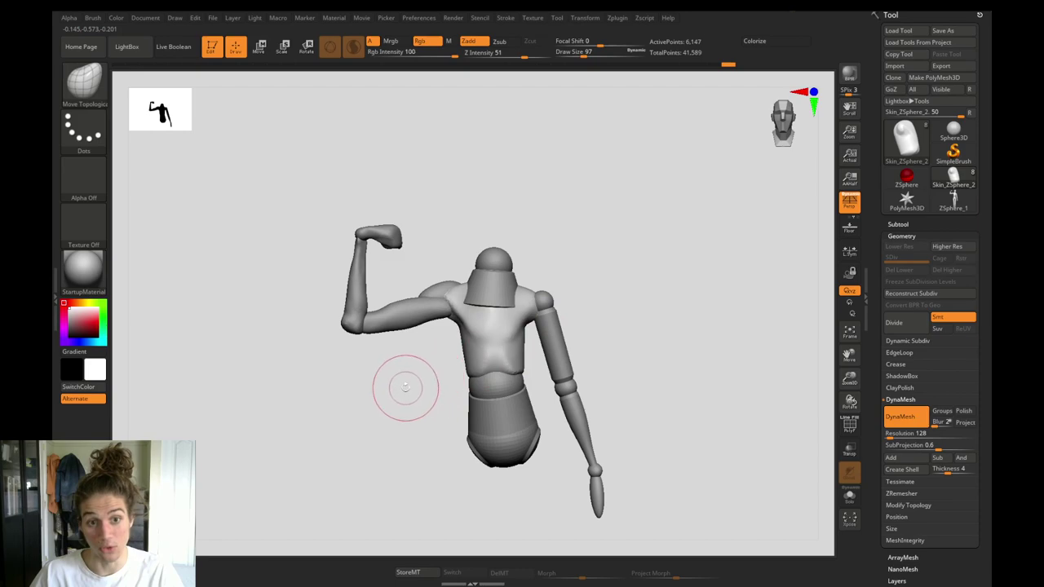
Build up the torso's armpit edge beneath the raised upper arm with ClayBuildup at draw size 54.
{"action": "mouse_move", "coordinate": [405, 388]}
{"action": "left_mouse_down", "text": "alt"}
{"action": "mouse_move", "coordinate": [377, 370]}
{"action": "mouse_move", "coordinate": [387, 415]}
{"action": "mouse_move", "coordinate": [371, 422]}
{"action": "mouse_move", "coordinate": [380, 408]}
{"action": "mouse_move", "coordinate": [401, 449]}
{"action": "left_mouse_up", "text": "alt"}
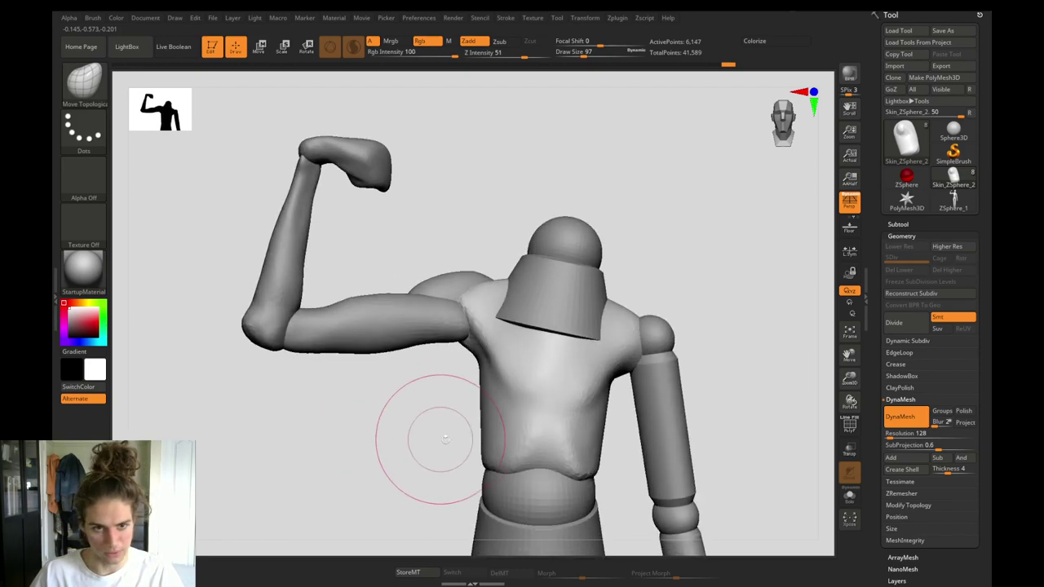
{"action": "key", "text": "b"}
{"action": "key", "text": "c"}
{"action": "key", "text": "b"}
{"action": "left_click", "coordinate": [410, 305], "text": "alt"}
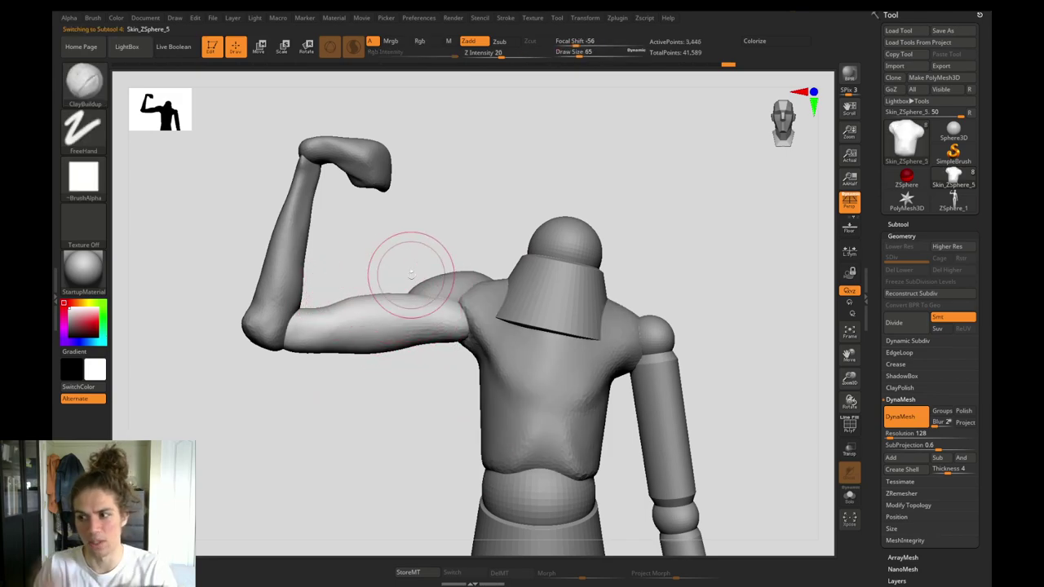
{"action": "mouse_move", "coordinate": [446, 417]}
{"action": "left_mouse_down"}
{"action": "mouse_move", "coordinate": [466, 399]}
{"action": "mouse_move", "coordinate": [431, 407]}
{"action": "mouse_move", "coordinate": [446, 397]}
{"action": "left_mouse_up"}
{"action": "left_click", "coordinate": [478, 397], "text": "alt"}
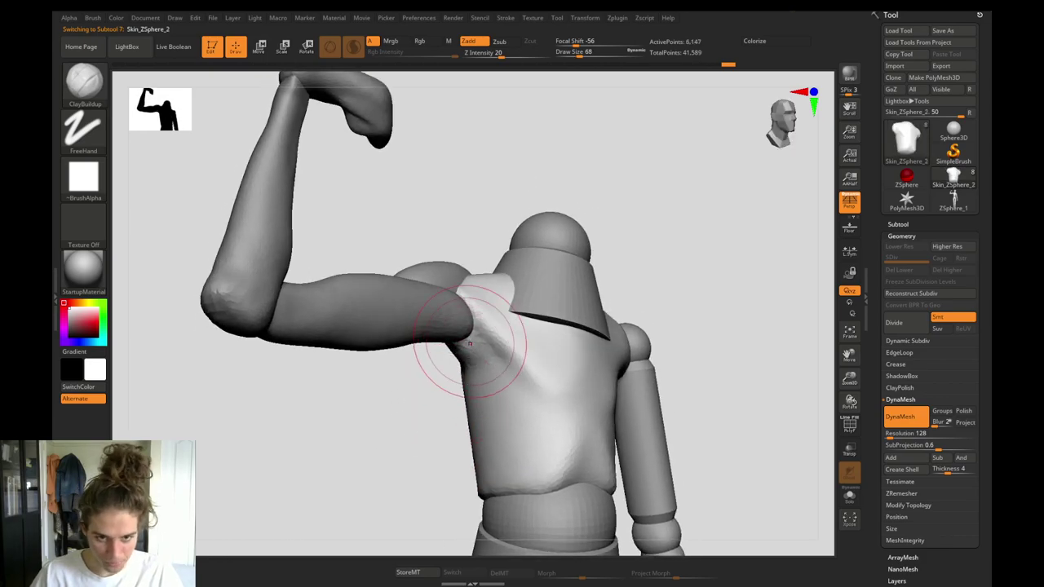
{"action": "mouse_move", "coordinate": [470, 346]}
{"action": "left_mouse_down"}
{"action": "mouse_move", "coordinate": [483, 362]}
{"action": "mouse_move", "coordinate": [461, 367]}
{"action": "mouse_move", "coordinate": [467, 331]}
{"action": "left_mouse_up"}
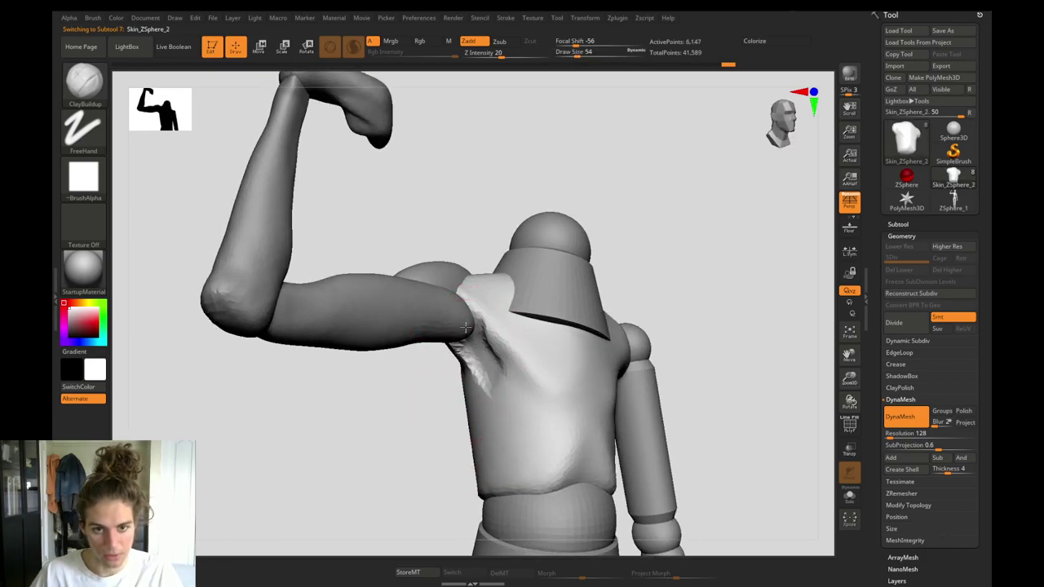
{"action": "left_click_drag", "start_coordinate": [433, 412], "coordinate": [408, 442]}
Examine the overall silhouette of the torso and the raised arm from the front at a distance.
{"action": "left_click_drag", "start_coordinate": [408, 442], "coordinate": [202, 202], "text": "alt"}
{"action": "left_click", "coordinate": [557, 347], "text": "alt"}
{"action": "left_click_drag", "start_coordinate": [350, 342], "coordinate": [329, 318]}
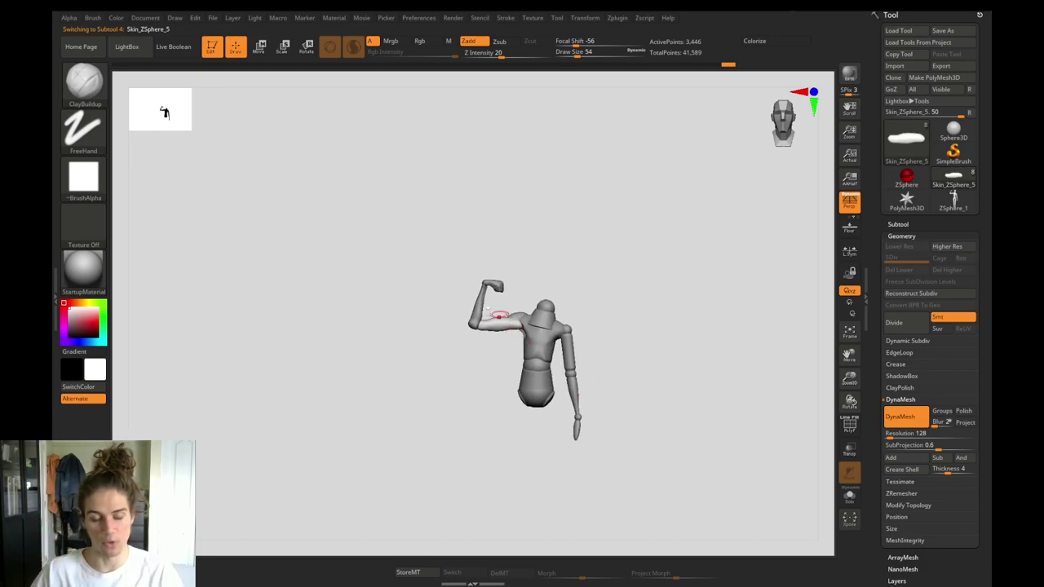
{"action": "left_click", "coordinate": [535, 344], "text": "alt"}
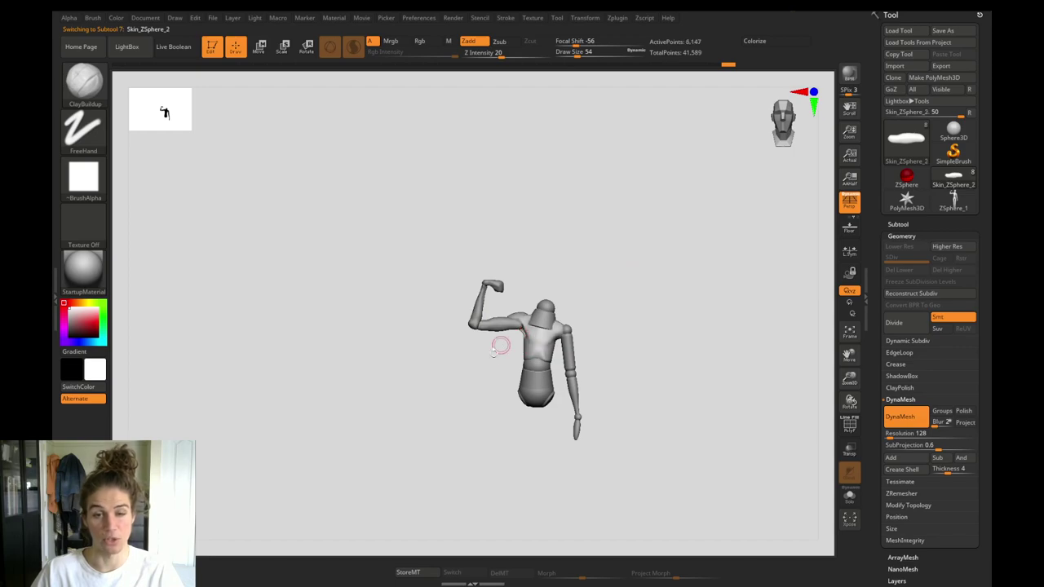
{"action": "left_click_drag", "start_coordinate": [491, 360], "coordinate": [471, 426], "text": "alt"}
{"action": "mouse_move", "coordinate": [471, 426]}
{"action": "left_mouse_down", "text": "alt"}
{"action": "mouse_move", "coordinate": [435, 361]}
{"action": "mouse_move", "coordinate": [470, 375]}
{"action": "mouse_move", "coordinate": [436, 383]}
{"action": "mouse_move", "coordinate": [445, 385]}
{"action": "left_mouse_up", "text": "alt"}
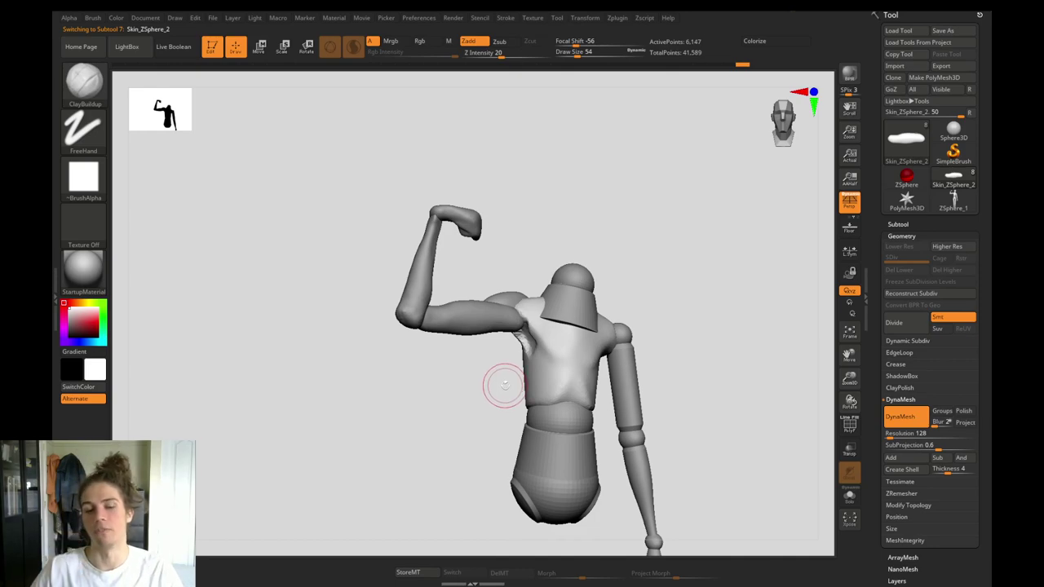
{"action": "mouse_move", "coordinate": [464, 378]}
{"action": "left_mouse_down", "text": "alt"}
{"action": "mouse_move", "coordinate": [429, 410]}
{"action": "mouse_move", "coordinate": [507, 359]}
{"action": "mouse_move", "coordinate": [456, 367]}
{"action": "mouse_move", "coordinate": [518, 326]}
{"action": "mouse_move", "coordinate": [482, 308]}
{"action": "mouse_move", "coordinate": [490, 371]}
{"action": "left_mouse_up", "text": "alt"}
Remesh the torso with DynaMesh, then build up and smooth the back along both sides of the spine at draw size 90.
{"action": "key", "text": "bracketright"}
{"action": "key", "text": "bracketright"}
{"action": "mouse_move", "coordinate": [316, 348]}
{"action": "left_mouse_down"}
{"action": "mouse_move", "coordinate": [359, 335]}
{"action": "mouse_move", "coordinate": [355, 359]}
{"action": "mouse_move", "coordinate": [338, 306]}
{"action": "mouse_move", "coordinate": [372, 277]}
{"action": "left_mouse_up"}
{"action": "mouse_move", "coordinate": [399, 334]}
{"action": "left_mouse_down", "text": "shift"}
{"action": "mouse_move", "coordinate": [322, 350]}
{"action": "mouse_move", "coordinate": [314, 334]}
{"action": "left_mouse_up", "text": "shift"}
{"action": "mouse_move", "coordinate": [220, 301]}
{"action": "left_mouse_down", "text": "ctrl"}
{"action": "mouse_move", "coordinate": [251, 326]}
{"action": "mouse_move", "coordinate": [233, 287]}
{"action": "mouse_move", "coordinate": [221, 296]}
{"action": "mouse_move", "coordinate": [250, 270]}
{"action": "mouse_move", "coordinate": [260, 276]}
{"action": "left_mouse_up", "text": "ctrl"}
{"action": "key", "text": "s"}
{"action": "left_click_drag", "start_coordinate": [385, 345], "coordinate": [385, 345]}
{"action": "mouse_move", "coordinate": [393, 314]}
{"action": "left_mouse_down"}
{"action": "mouse_move", "coordinate": [360, 395]}
{"action": "mouse_move", "coordinate": [371, 387]}
{"action": "left_mouse_up"}
{"action": "mouse_move", "coordinate": [367, 336]}
{"action": "left_mouse_down"}
{"action": "mouse_move", "coordinate": [347, 387]}
{"action": "mouse_move", "coordinate": [349, 367]}
{"action": "mouse_move", "coordinate": [359, 412]}
{"action": "left_mouse_up"}
{"action": "mouse_move", "coordinate": [349, 351]}
{"action": "left_mouse_down"}
{"action": "mouse_move", "coordinate": [362, 418]}
{"action": "mouse_move", "coordinate": [351, 370]}
{"action": "left_mouse_up"}
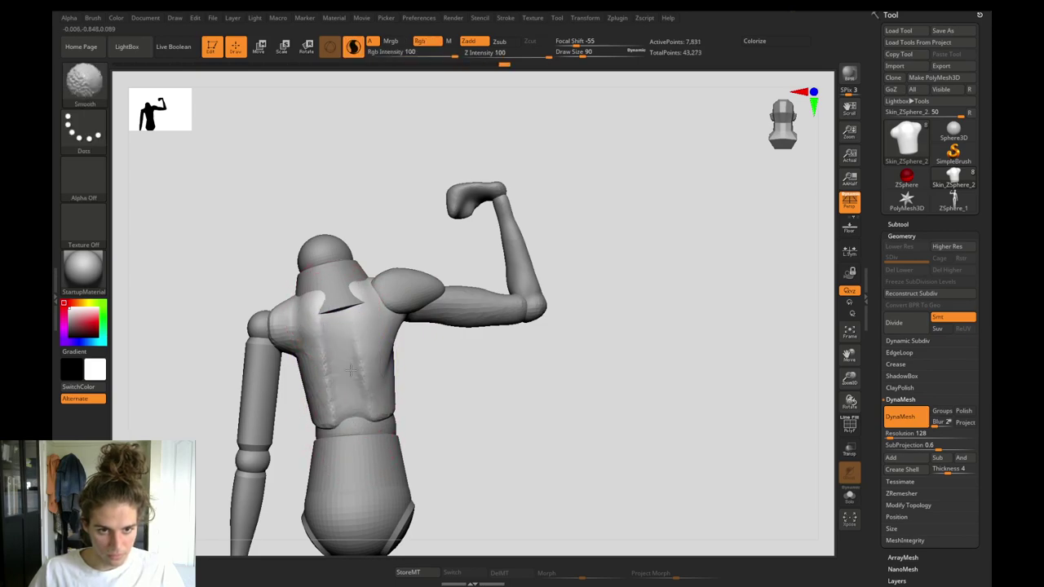
Remesh the torso again, then build up and smooth the front of the raised arm's armpit with ClayBuildup at draw size 54.
{"action": "mouse_move", "coordinate": [481, 447]}
{"action": "left_mouse_down"}
{"action": "mouse_move", "coordinate": [303, 415]}
{"action": "mouse_move", "coordinate": [452, 323]}
{"action": "mouse_move", "coordinate": [399, 342]}
{"action": "mouse_move", "coordinate": [432, 352]}
{"action": "left_mouse_up"}
{"action": "mouse_move", "coordinate": [463, 262]}
{"action": "left_mouse_down"}
{"action": "mouse_move", "coordinate": [463, 319]}
{"action": "mouse_move", "coordinate": [473, 273]}
{"action": "mouse_move", "coordinate": [459, 349]}
{"action": "mouse_move", "coordinate": [429, 377]}
{"action": "mouse_move", "coordinate": [370, 363]}
{"action": "mouse_move", "coordinate": [382, 331]}
{"action": "mouse_move", "coordinate": [412, 437]}
{"action": "left_mouse_up"}
{"action": "left_click_drag", "start_coordinate": [394, 403], "coordinate": [410, 418], "text": "ctrl"}
{"action": "key", "text": "s"}
{"action": "left_click_drag", "start_coordinate": [495, 345], "coordinate": [486, 346]}
{"action": "left_click_drag", "start_coordinate": [483, 334], "coordinate": [487, 353], "text": "shift"}
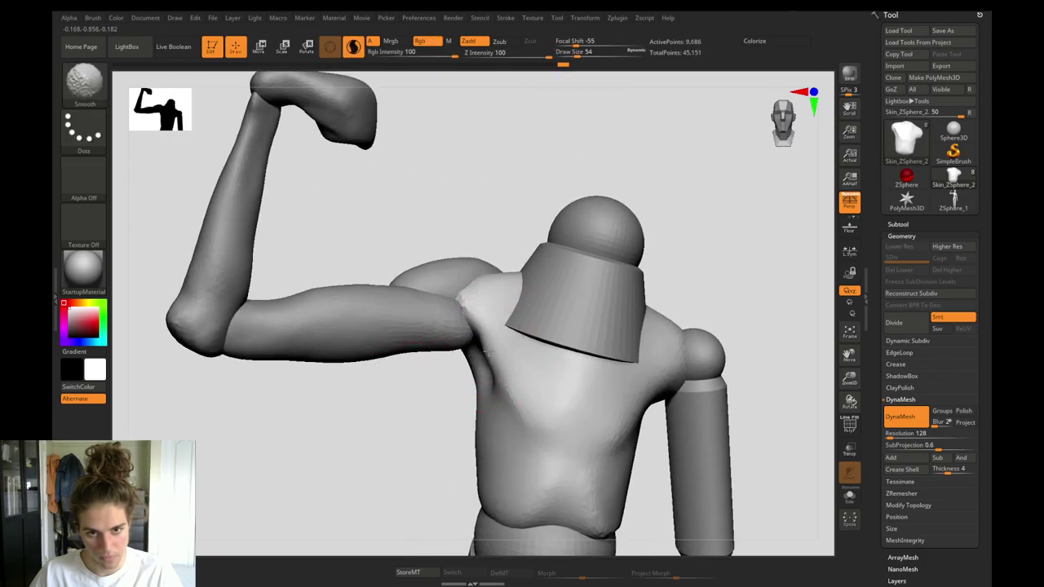
{"action": "left_click_drag", "start_coordinate": [414, 397], "coordinate": [438, 399]}
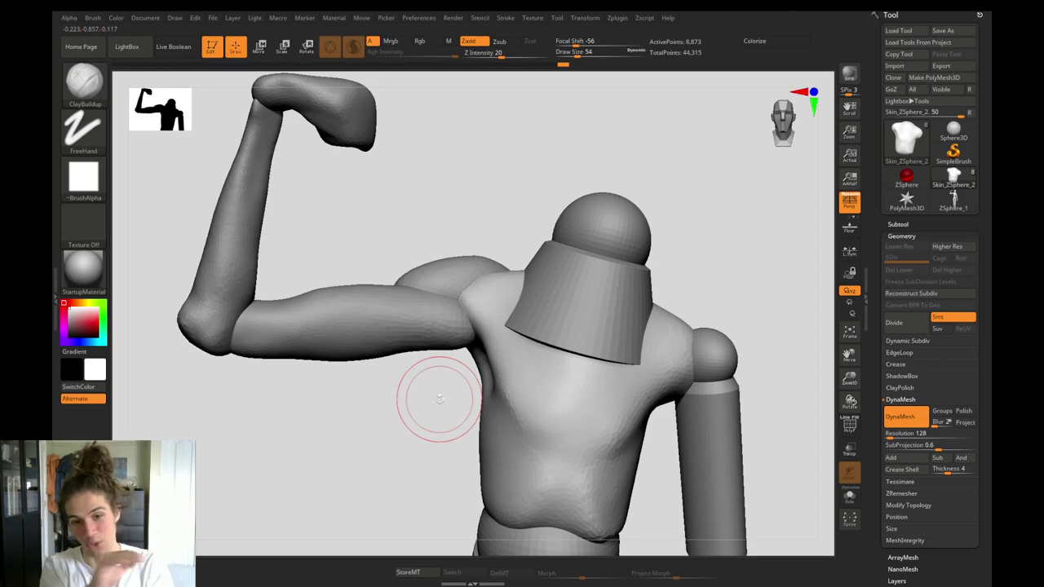
Carve the armpit crease between the chest and the raised upper arm with DamStandard at draw size 59.
{"action": "mouse_move", "coordinate": [429, 405]}
{"action": "left_mouse_down"}
{"action": "mouse_move", "coordinate": [441, 391]}
{"action": "mouse_move", "coordinate": [419, 420]}
{"action": "mouse_move", "coordinate": [426, 403]}
{"action": "left_mouse_up"}
{"action": "key", "text": "b"}
{"action": "key", "text": "d"}
{"action": "key", "text": "s"}
{"action": "key", "text": "s"}
{"action": "mouse_move", "coordinate": [457, 319]}
{"action": "left_mouse_down"}
{"action": "mouse_move", "coordinate": [467, 319]}
{"action": "mouse_move", "coordinate": [471, 351]}
{"action": "left_mouse_up"}
{"action": "left_click_drag", "start_coordinate": [416, 410], "coordinate": [376, 412]}
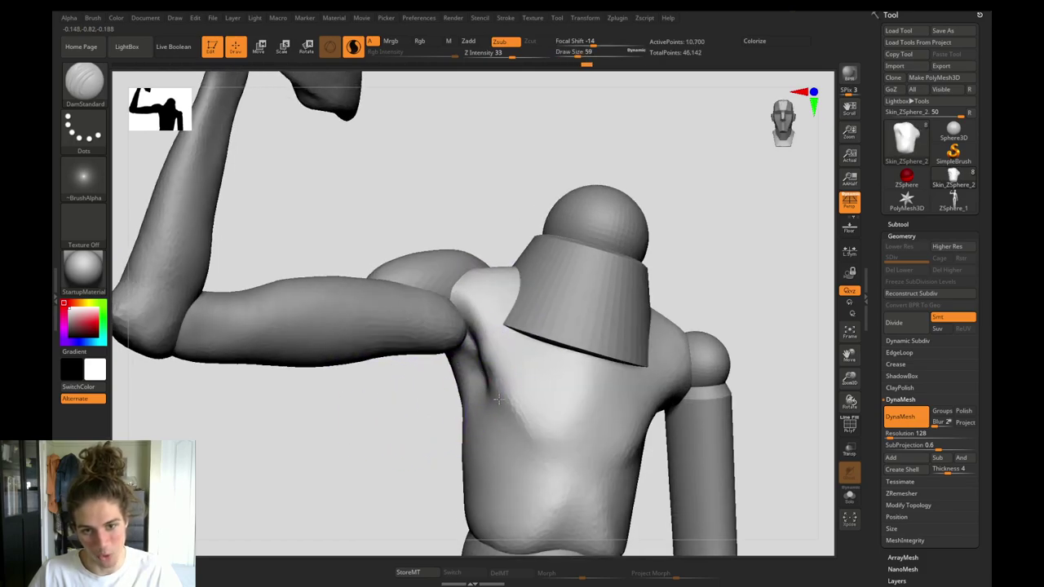
Smooth and carve the crease beneath the raised arm's armpit, and build up the adjoining chest with the ClayBuildup brush.
{"action": "mouse_move", "coordinate": [469, 333]}
{"action": "left_mouse_down", "text": "shift"}
{"action": "mouse_move", "coordinate": [503, 382]}
{"action": "mouse_move", "coordinate": [494, 368]}
{"action": "left_mouse_up", "text": "shift"}
{"action": "left_click_drag", "start_coordinate": [470, 314], "coordinate": [490, 397]}
{"action": "key", "text": "s"}
{"action": "key", "text": "b"}
{"action": "key", "text": "c"}
{"action": "key", "text": "b"}
{"action": "mouse_move", "coordinate": [481, 339]}
{"action": "left_mouse_down"}
{"action": "mouse_move", "coordinate": [500, 333]}
{"action": "mouse_move", "coordinate": [504, 367]}
{"action": "left_mouse_up"}
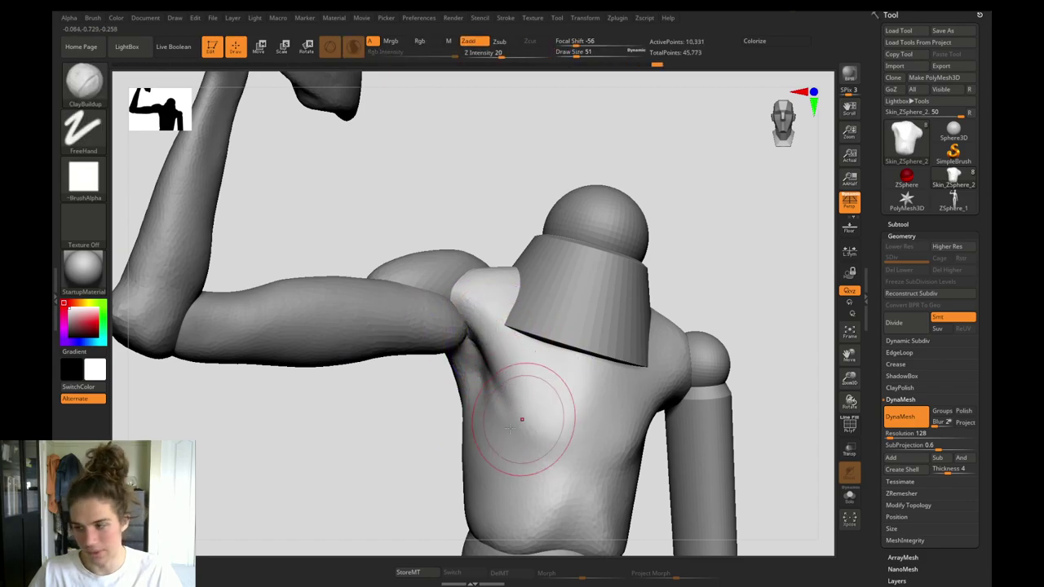
Carve the underside of the chest with the DamStandard brush and smooth the centre of the torso.
{"action": "mouse_move", "coordinate": [397, 447]}
{"action": "left_mouse_down"}
{"action": "mouse_move", "coordinate": [386, 453]}
{"action": "mouse_move", "coordinate": [366, 375]}
{"action": "mouse_move", "coordinate": [386, 435]}
{"action": "mouse_move", "coordinate": [364, 433]}
{"action": "mouse_move", "coordinate": [366, 469]}
{"action": "left_mouse_up"}
{"action": "key", "text": "b"}
{"action": "key", "text": "d"}
{"action": "key", "text": "s"}
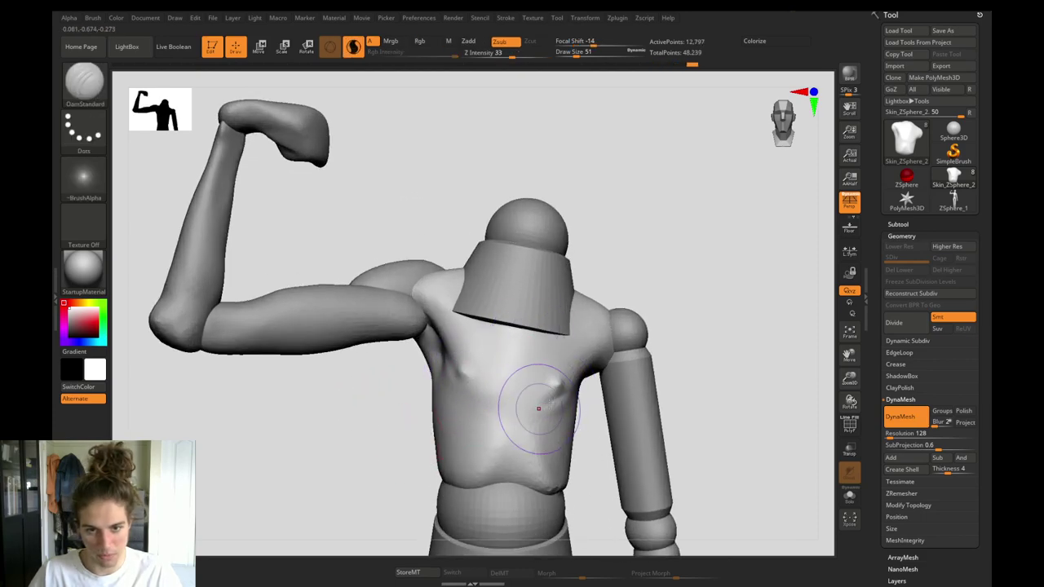
{"action": "key", "text": "shift"}
{"action": "left_click_drag", "start_coordinate": [497, 410], "coordinate": [506, 395], "text": "shift"}
{"action": "key", "text": "s"}
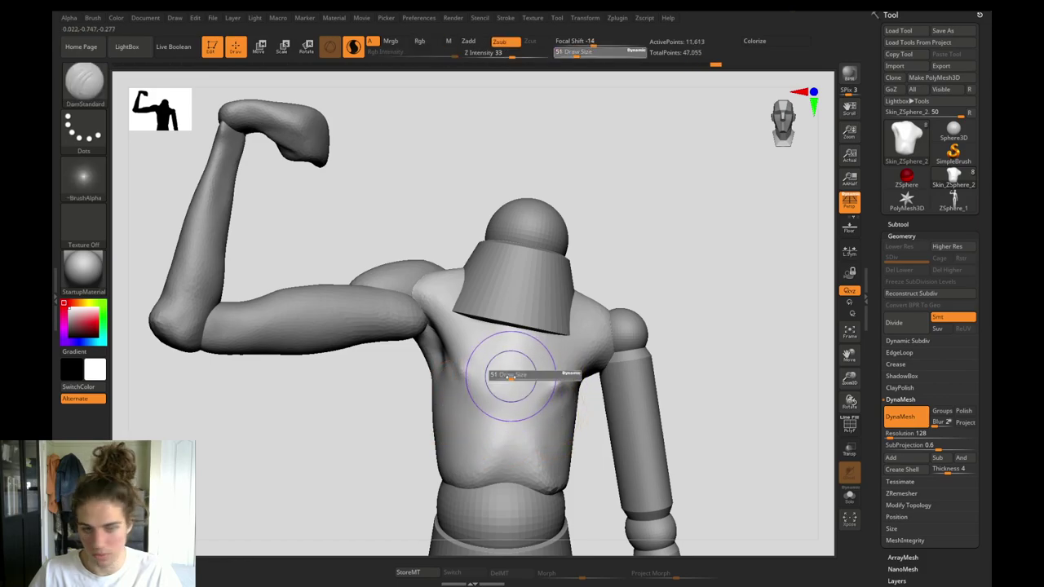
Add volume down the centre of the chest with ClayBuildup and smooth it into the surrounding torso.
{"action": "key", "text": "b"}
{"action": "key", "text": "c"}
{"action": "key", "text": "b"}
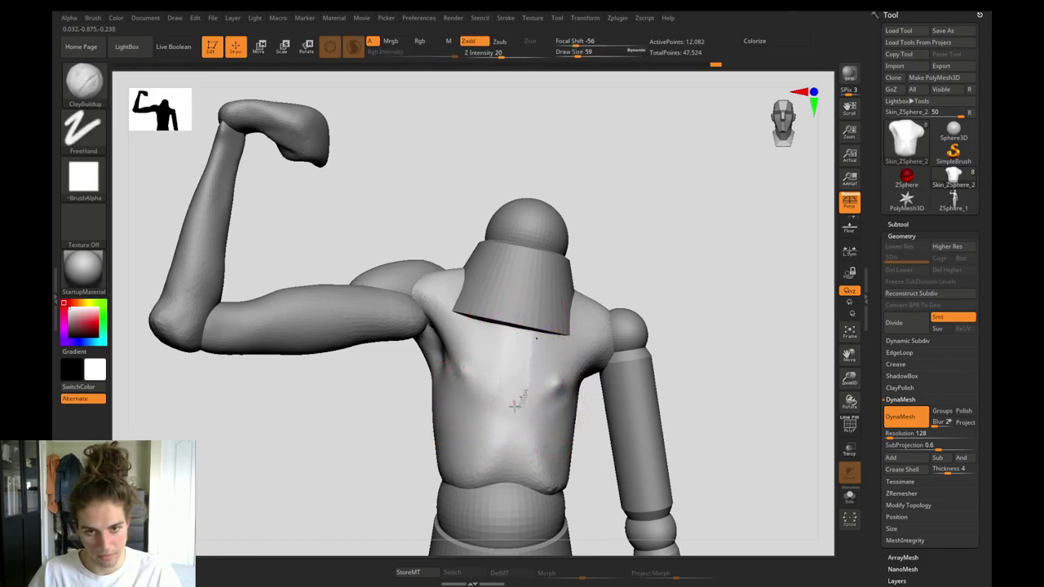
{"action": "left_click_drag", "start_coordinate": [518, 393], "coordinate": [524, 424], "text": "shift"}
{"action": "left_click_drag", "start_coordinate": [392, 442], "coordinate": [386, 429], "text": "alt"}
{"action": "mouse_move", "coordinate": [386, 428]}
{"action": "left_mouse_down"}
{"action": "mouse_move", "coordinate": [325, 434]}
{"action": "mouse_move", "coordinate": [361, 426]}
{"action": "mouse_move", "coordinate": [364, 454]}
{"action": "left_mouse_up"}
{"action": "left_click_drag", "start_coordinate": [524, 383], "coordinate": [540, 370], "text": "shift"}
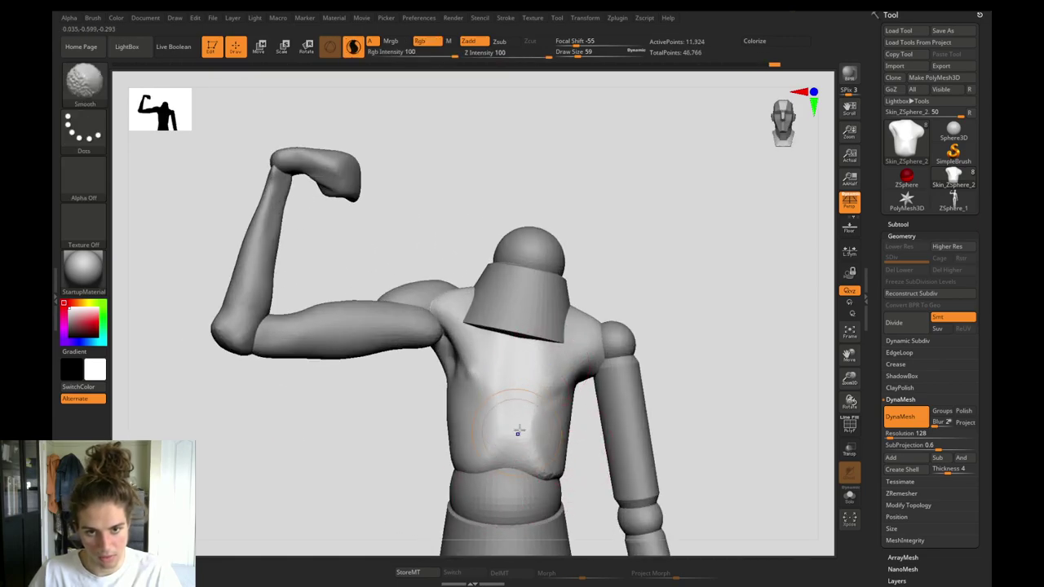
Make the neck cone the active subtool, DynaMesh it at resolution 128, and smooth its flared base.
{"action": "left_click_drag", "start_coordinate": [359, 401], "coordinate": [339, 410], "text": "ctrl"}
{"action": "left_click_drag", "start_coordinate": [336, 397], "coordinate": [335, 367], "text": "alt"}
{"action": "left_click", "coordinate": [507, 305], "text": "alt"}
{"action": "mouse_move", "coordinate": [467, 241]}
{"action": "left_mouse_down", "text": "alt"}
{"action": "mouse_move", "coordinate": [464, 308]}
{"action": "mouse_move", "coordinate": [517, 331]}
{"action": "left_mouse_up", "text": "alt"}
{"action": "left_click", "coordinate": [585, 53]}
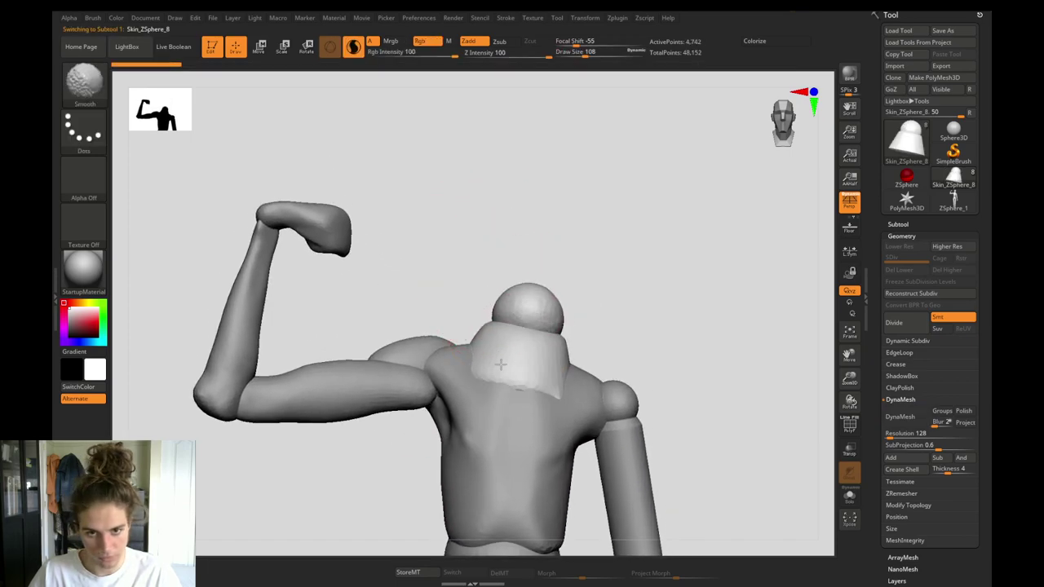
{"action": "left_click", "coordinate": [901, 417]}
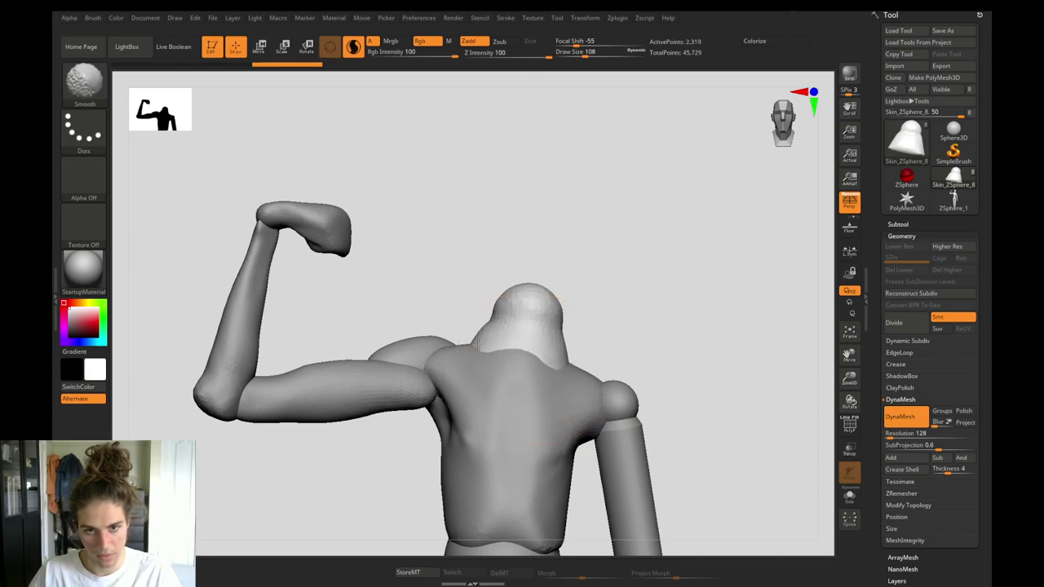
{"action": "left_click_drag", "start_coordinate": [477, 345], "coordinate": [544, 349], "text": "shift"}
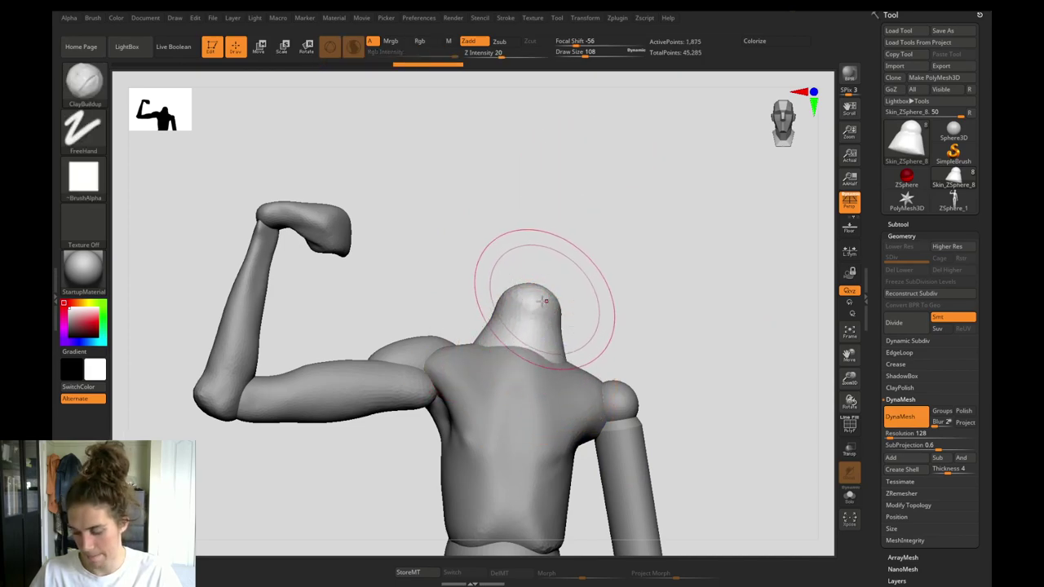
Slim and straighten the neck with the Move Topological brush.
{"action": "key", "text": "b"}
{"action": "key", "text": "m"}
{"action": "key", "text": "t"}
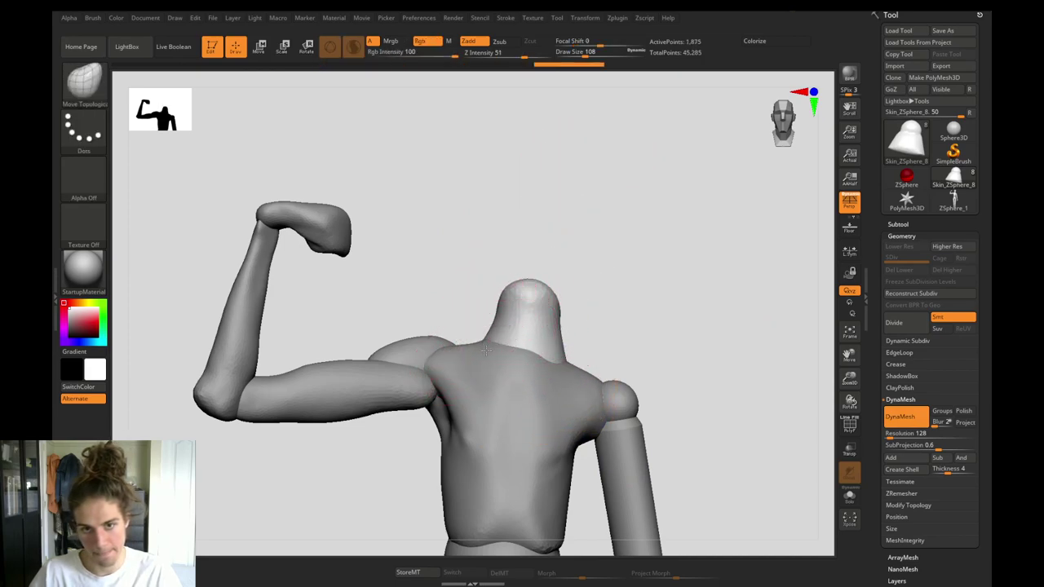
Switch to the torso subtool and build up the collar area around the neck base with ClayBuildup.
{"action": "left_click", "coordinate": [507, 377], "text": "alt"}
{"action": "key", "text": "b"}
{"action": "key", "text": "c"}
{"action": "key", "text": "b"}
{"action": "key", "text": "["}
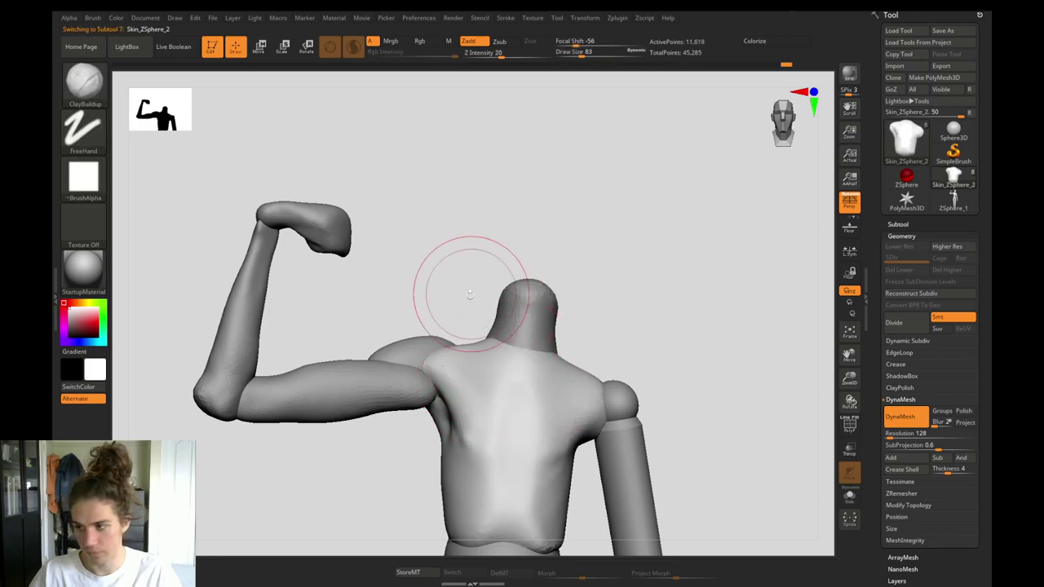
{"action": "left_click_drag", "start_coordinate": [468, 296], "coordinate": [501, 379]}
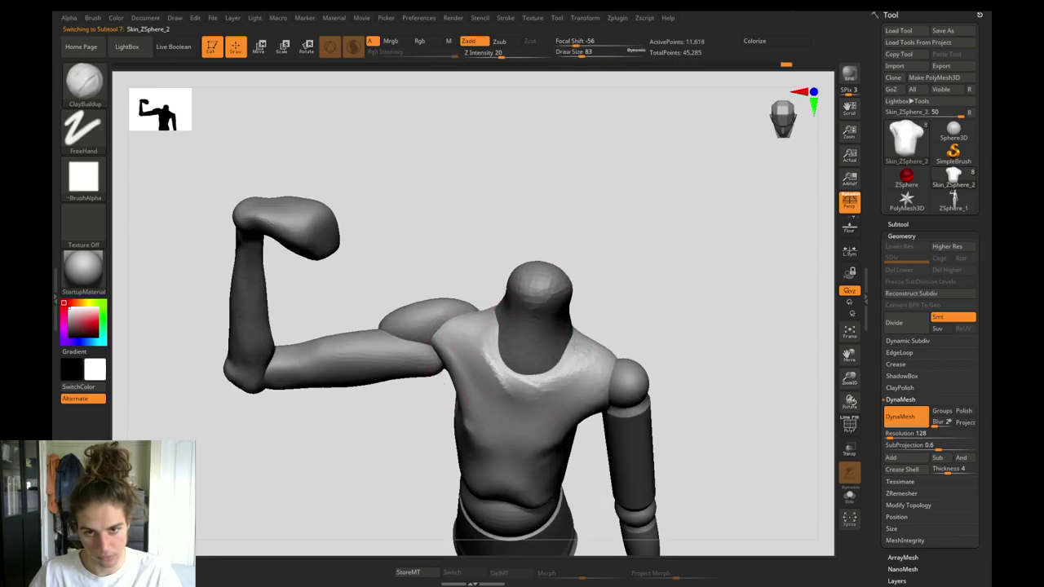
{"action": "left_click_drag", "start_coordinate": [530, 370], "coordinate": [586, 346]}
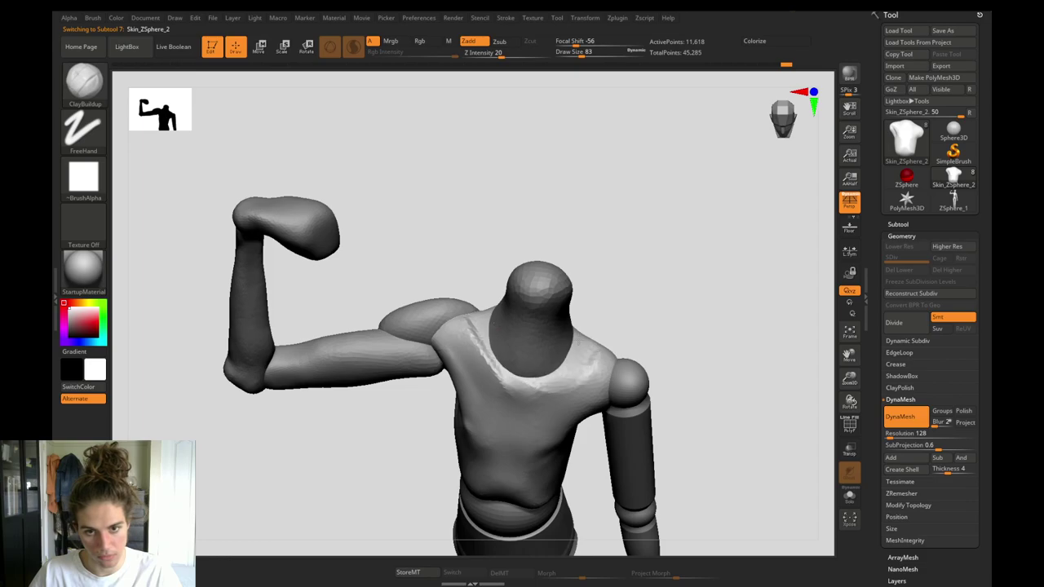
{"action": "left_click_drag", "start_coordinate": [468, 284], "coordinate": [462, 168]}
{"action": "left_click_drag", "start_coordinate": [466, 309], "coordinate": [534, 312]}
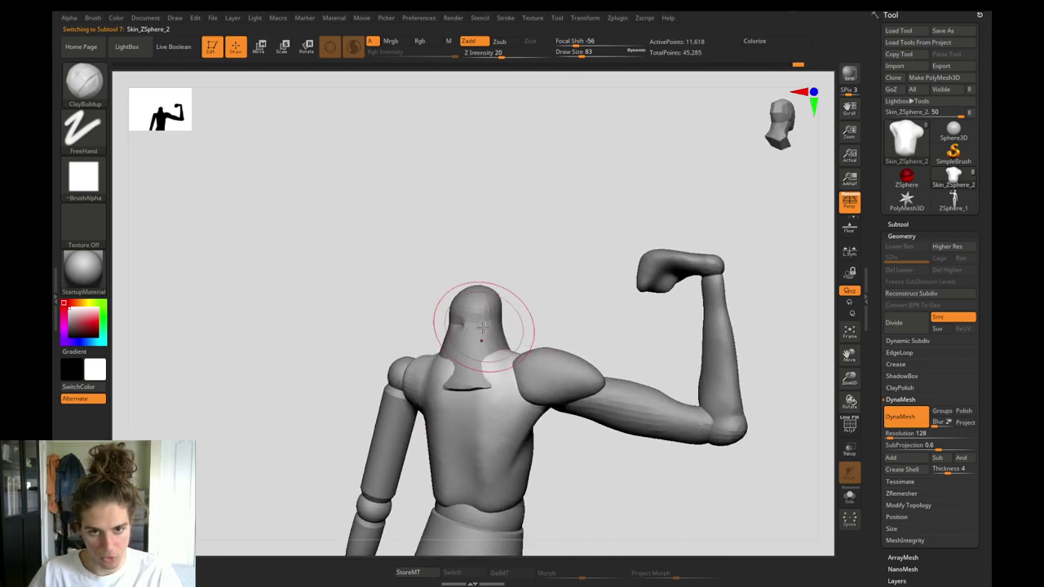
Reorder the subtools so the torso Skin_ZSphere_2 sits directly below the neck Skin_ZSphere_8.
{"action": "left_click", "coordinate": [479, 331], "text": "alt"}
{"action": "left_click_drag", "start_coordinate": [389, 301], "coordinate": [444, 286]}
{"action": "left_click", "coordinate": [898, 224]}
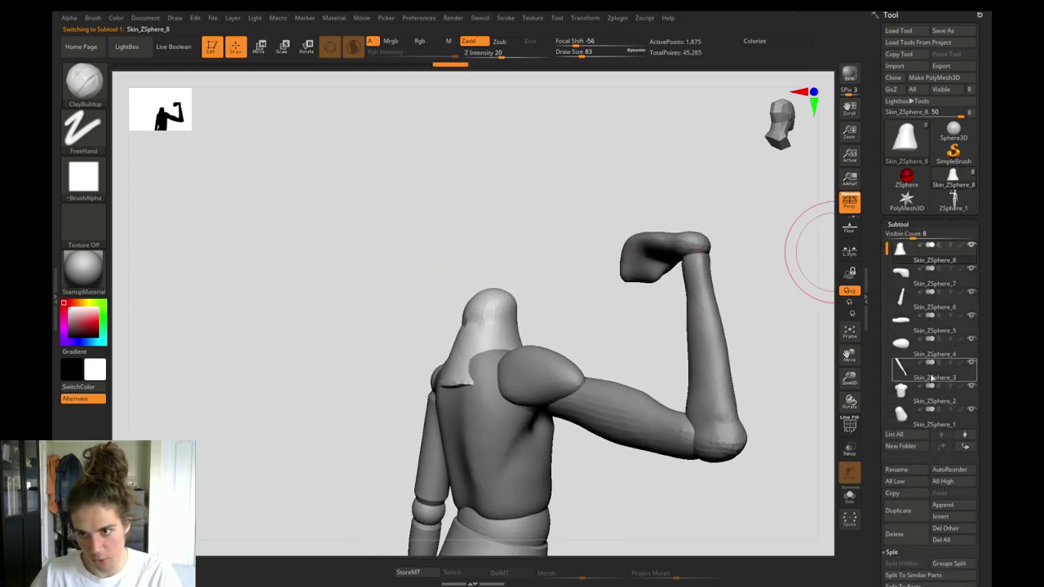
{"action": "left_click", "coordinate": [892, 393]}
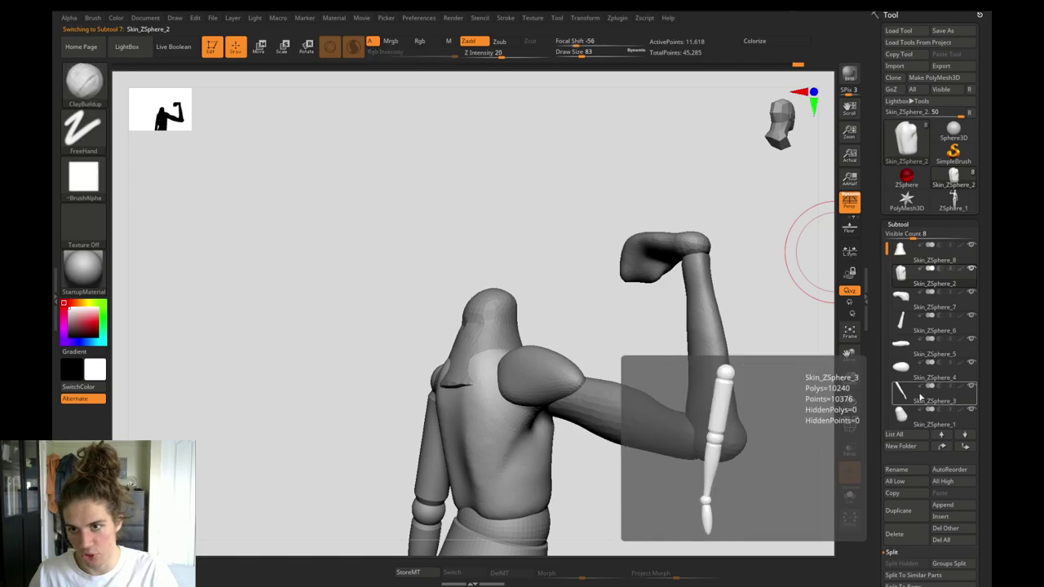
Merge the neck subtool down into the torso.
{"action": "left_click", "coordinate": [902, 256]}
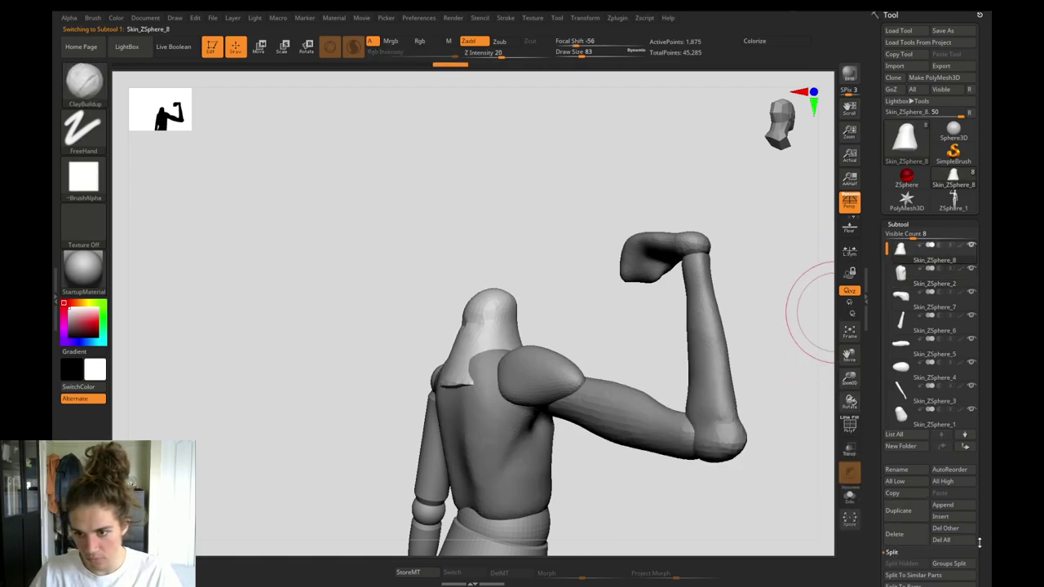
{"action": "left_click_drag", "start_coordinate": [980, 552], "coordinate": [968, 490]}
{"action": "left_click", "coordinate": [895, 492]}
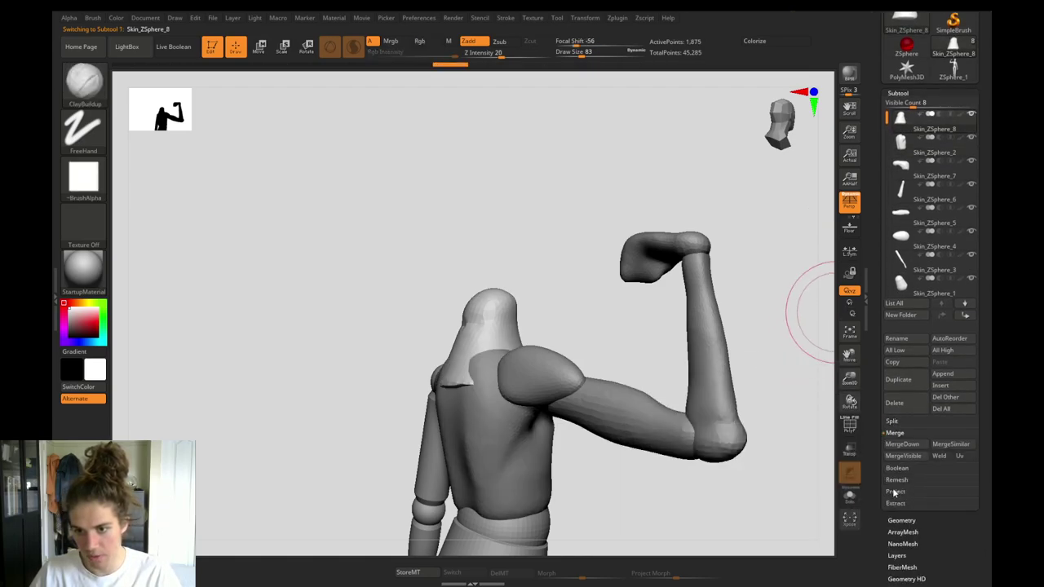
{"action": "left_click", "coordinate": [893, 444]}
{"action": "left_click", "coordinate": [816, 466]}
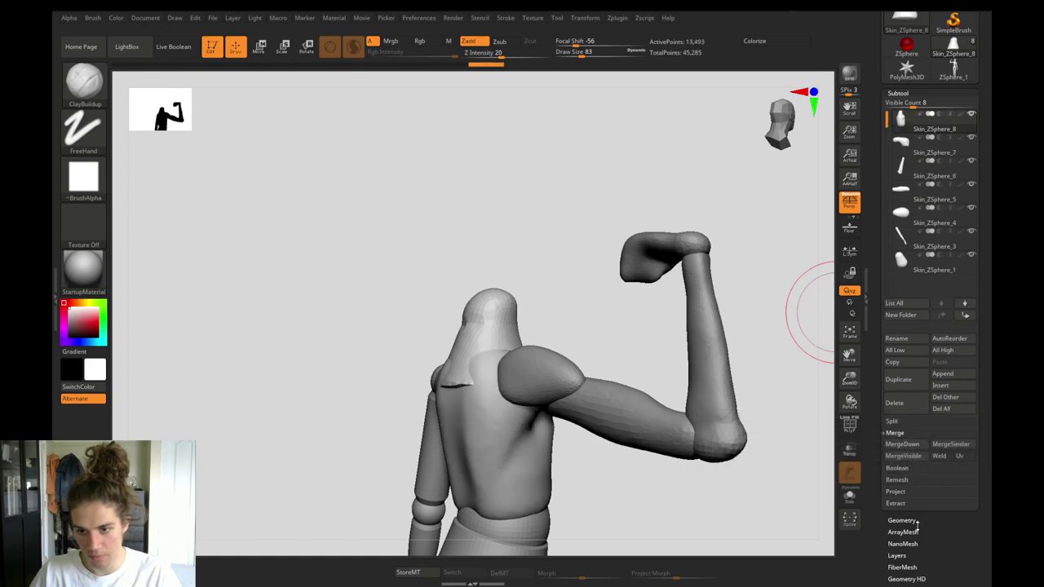
Remesh the merged neck and torso with DynaMesh at resolution 128 and smooth the seams at the upper back and neck base.
{"action": "left_click", "coordinate": [904, 521]}
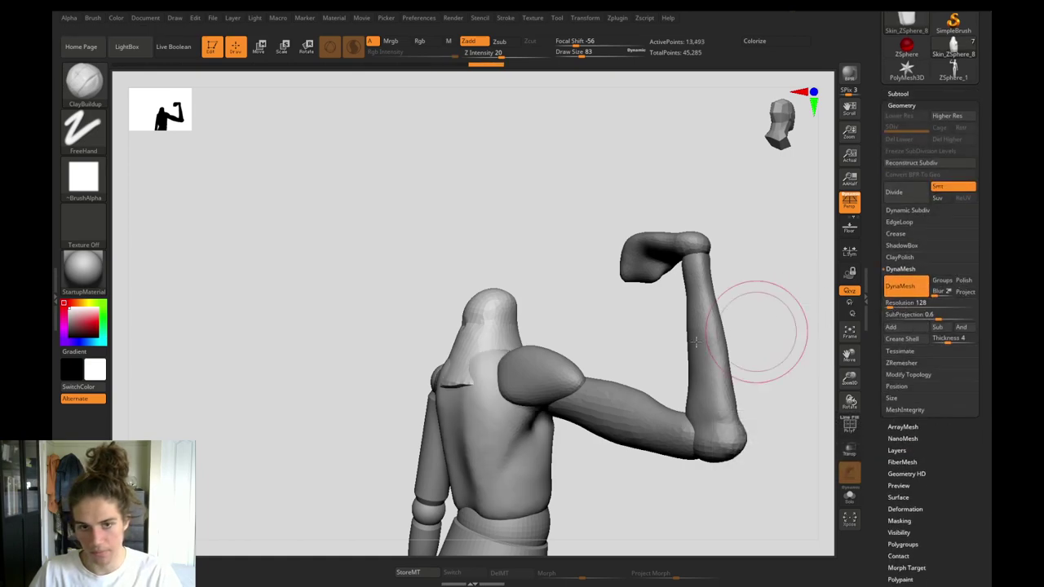
{"action": "left_click_drag", "start_coordinate": [512, 280], "coordinate": [450, 200], "text": "ctrl"}
{"action": "left_click_drag", "start_coordinate": [352, 293], "coordinate": [391, 298]}
{"action": "left_click_drag", "start_coordinate": [464, 367], "coordinate": [468, 411], "text": "shift"}
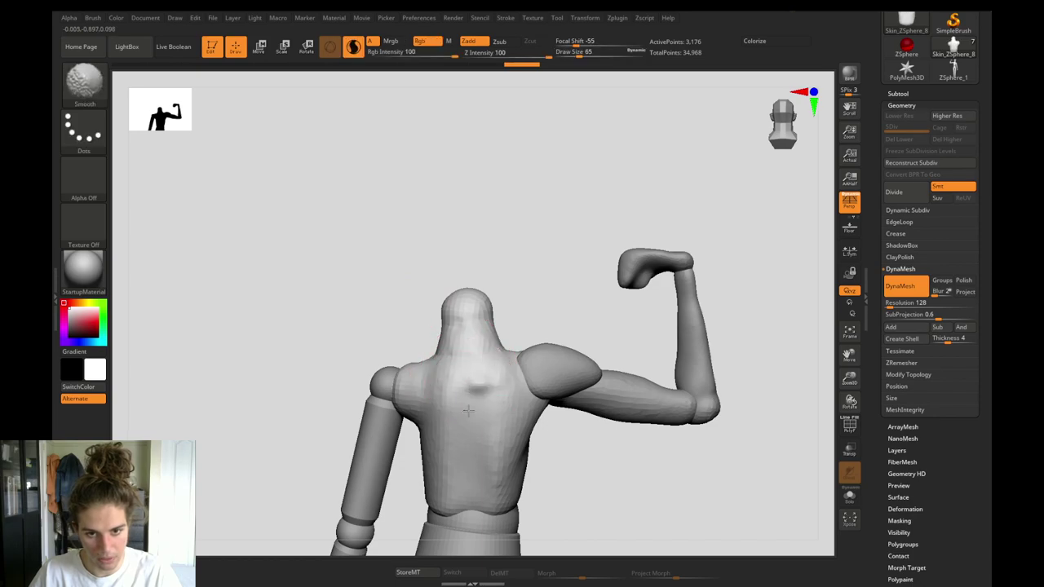
{"action": "left_click_drag", "start_coordinate": [435, 335], "coordinate": [248, 316]}
{"action": "mouse_move", "coordinate": [478, 359]}
{"action": "left_mouse_down", "text": "shift"}
{"action": "mouse_move", "coordinate": [483, 369]}
{"action": "mouse_move", "coordinate": [489, 314]}
{"action": "mouse_move", "coordinate": [426, 311]}
{"action": "mouse_move", "coordinate": [459, 354]}
{"action": "left_mouse_up", "text": "shift"}
Build up the front of the neck base and the collarbone on the raised-arm side with ClayBuildup.
{"action": "key", "text": "b"}
{"action": "key", "text": "c"}
{"action": "key", "text": "b"}
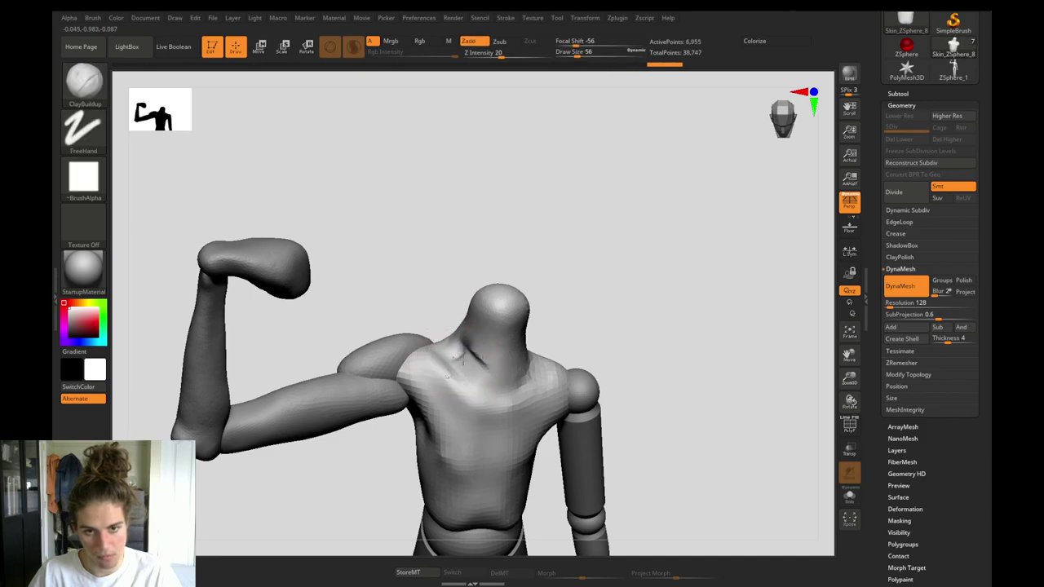
{"action": "mouse_move", "coordinate": [435, 286]}
{"action": "left_mouse_down"}
{"action": "mouse_move", "coordinate": [450, 259]}
{"action": "mouse_move", "coordinate": [470, 318]}
{"action": "left_mouse_up"}
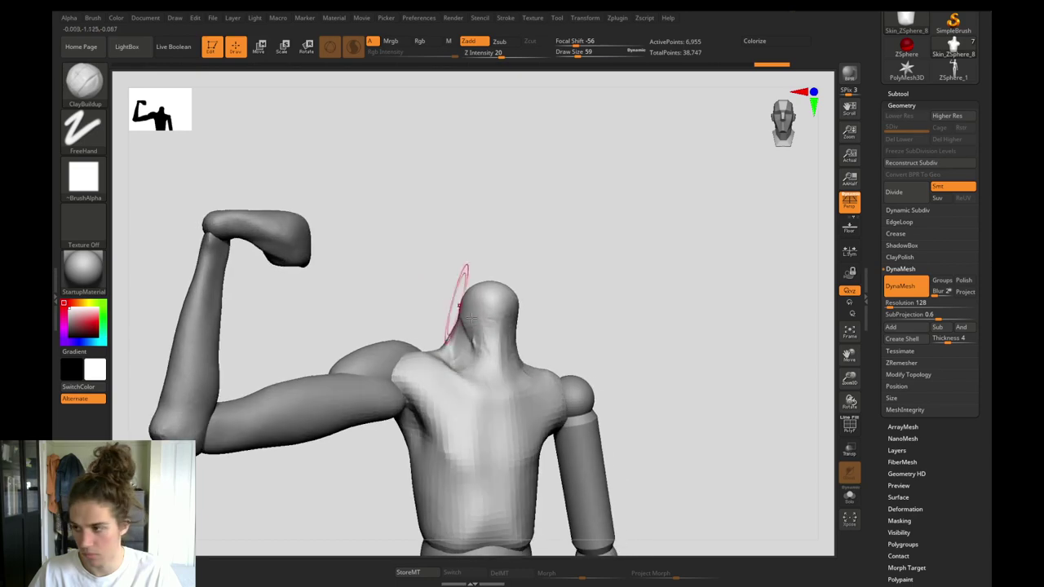
Carve the front of the neck with DamStandard and smooth the neck's side and base.
{"action": "key", "text": "b"}
{"action": "key", "text": "d"}
{"action": "key", "text": "s"}
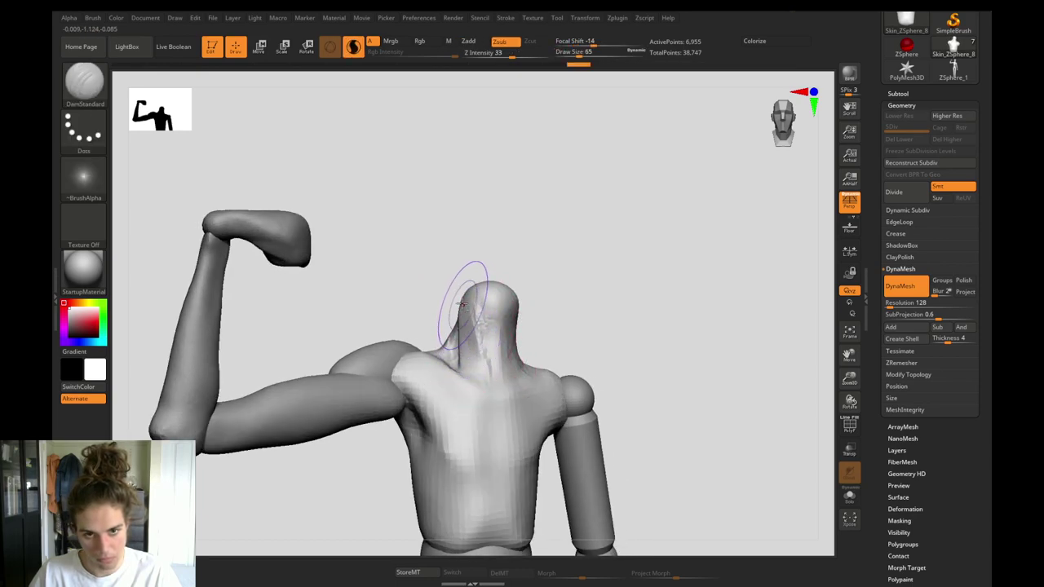
{"action": "left_click_drag", "start_coordinate": [459, 305], "coordinate": [466, 323], "text": "shift"}
{"action": "left_click_drag", "start_coordinate": [512, 364], "coordinate": [514, 367], "text": "shift"}
Build up the side of the neck above the lowered arm with ClayBuildup and smooth it into the shoulder.
{"action": "left_click_drag", "start_coordinate": [420, 268], "coordinate": [367, 273]}
{"action": "key", "text": "b"}
{"action": "key", "text": "c"}
{"action": "key", "text": "b"}
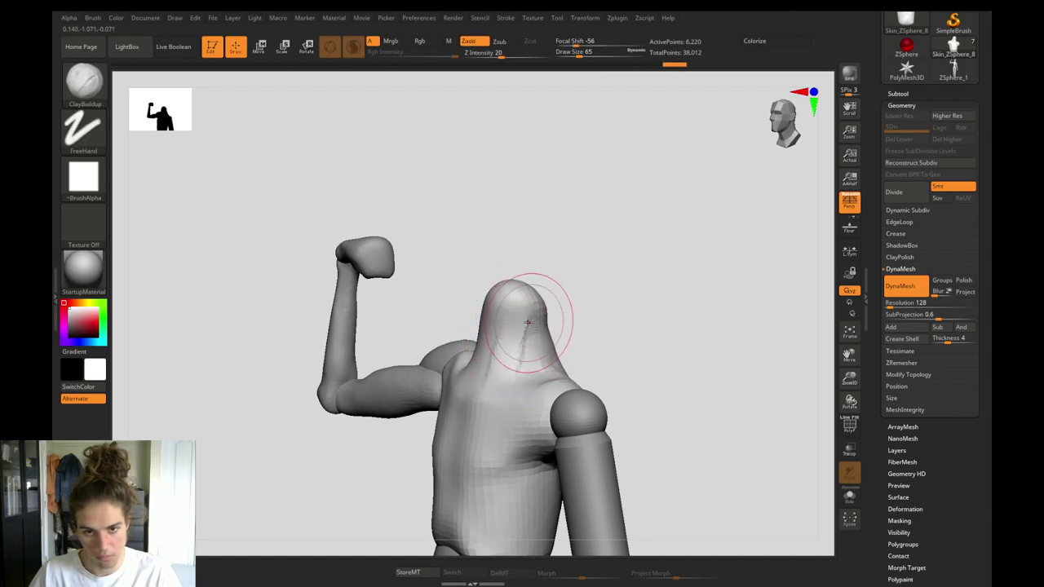
{"action": "mouse_move", "coordinate": [523, 335]}
{"action": "left_mouse_down", "text": "shift"}
{"action": "mouse_move", "coordinate": [522, 347]}
{"action": "mouse_move", "coordinate": [526, 327]}
{"action": "left_mouse_up", "text": "shift"}
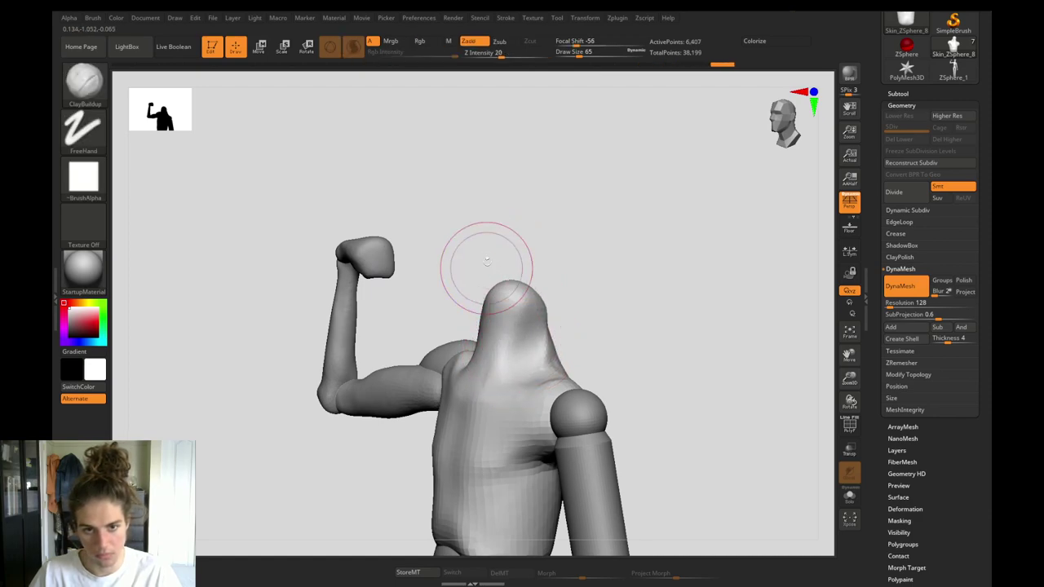
{"action": "left_click_drag", "start_coordinate": [489, 261], "coordinate": [448, 268]}
{"action": "left_click_drag", "start_coordinate": [534, 314], "coordinate": [551, 362], "text": "shift"}
Add volume to the back of the neck with the ClayBuildup brush.
{"action": "left_click_drag", "start_coordinate": [482, 295], "coordinate": [415, 300]}
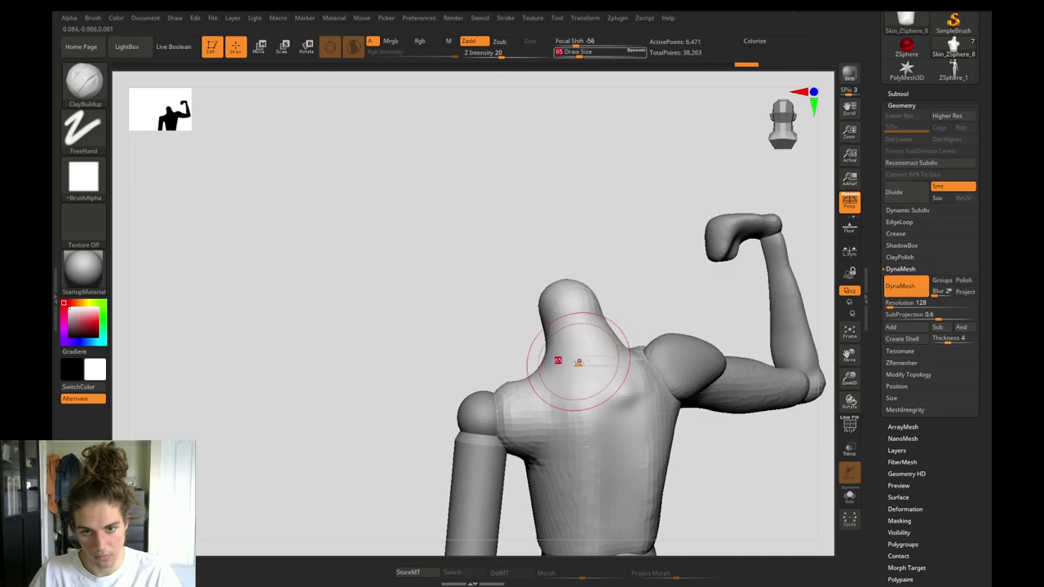
{"action": "mouse_move", "coordinate": [581, 362]}
{"action": "left_mouse_down"}
{"action": "mouse_move", "coordinate": [592, 349]}
{"action": "mouse_move", "coordinate": [597, 378]}
{"action": "mouse_move", "coordinate": [569, 308]}
{"action": "left_mouse_up"}
{"action": "left_click_drag", "start_coordinate": [640, 271], "coordinate": [512, 280]}
{"action": "left_click_drag", "start_coordinate": [578, 270], "coordinate": [527, 280]}
Refine the silhouette of the neck with the Move Topological brush.
{"action": "key", "text": "b"}
{"action": "key", "text": "m"}
{"action": "key", "text": "t"}
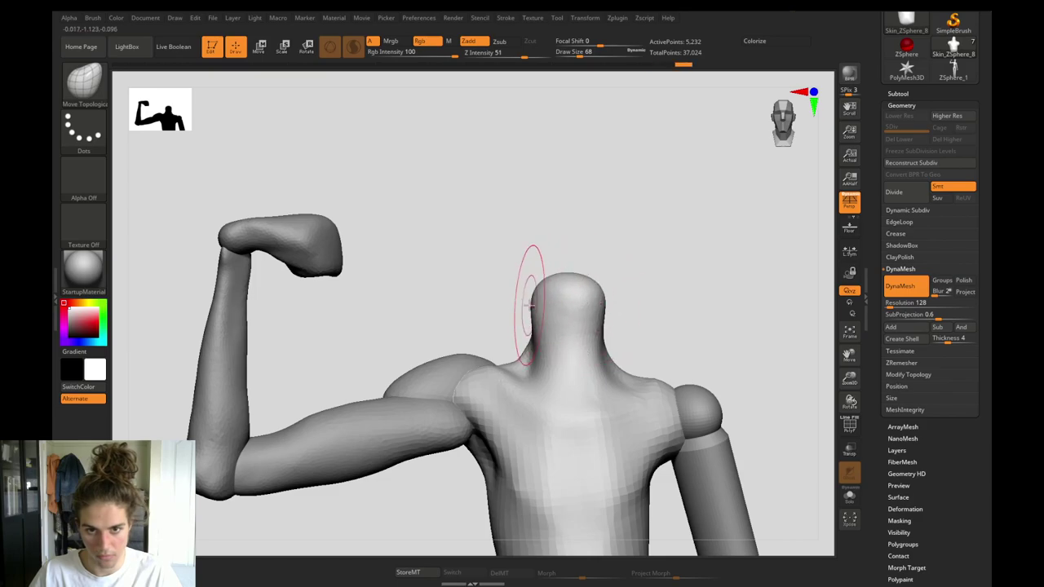
{"action": "left_click_drag", "start_coordinate": [424, 269], "coordinate": [341, 54], "text": "alt"}
{"action": "left_click_drag", "start_coordinate": [536, 330], "coordinate": [611, 513], "text": "alt"}
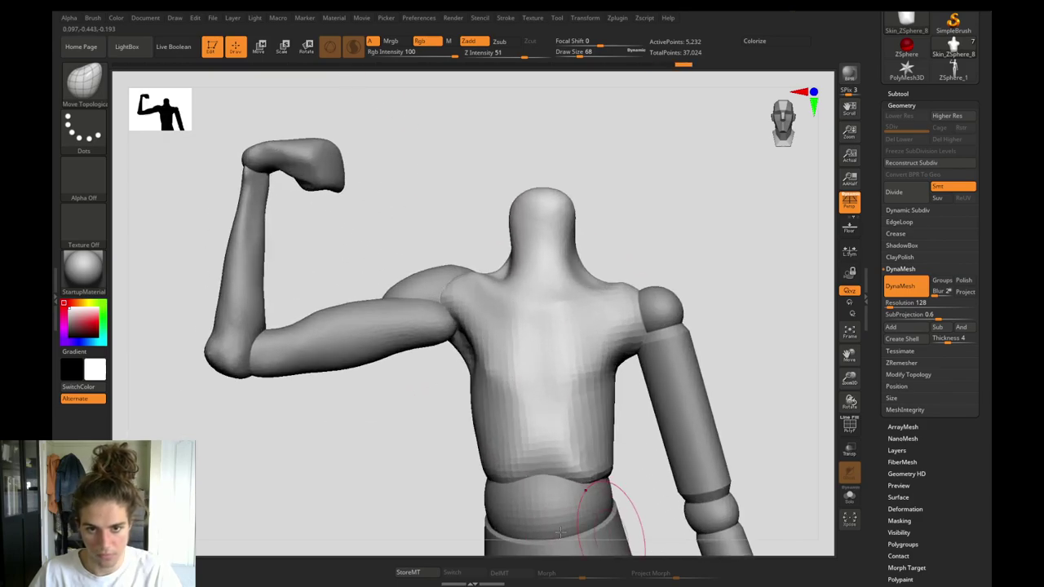
Carve a collarbone groove into the upper chest on the raised-arm side with DamStandard.
{"action": "left_click_drag", "start_coordinate": [410, 458], "coordinate": [482, 409]}
{"action": "mouse_move", "coordinate": [379, 461]}
{"action": "left_mouse_down"}
{"action": "mouse_move", "coordinate": [349, 460]}
{"action": "mouse_move", "coordinate": [404, 480]}
{"action": "mouse_move", "coordinate": [416, 517]}
{"action": "left_mouse_up"}
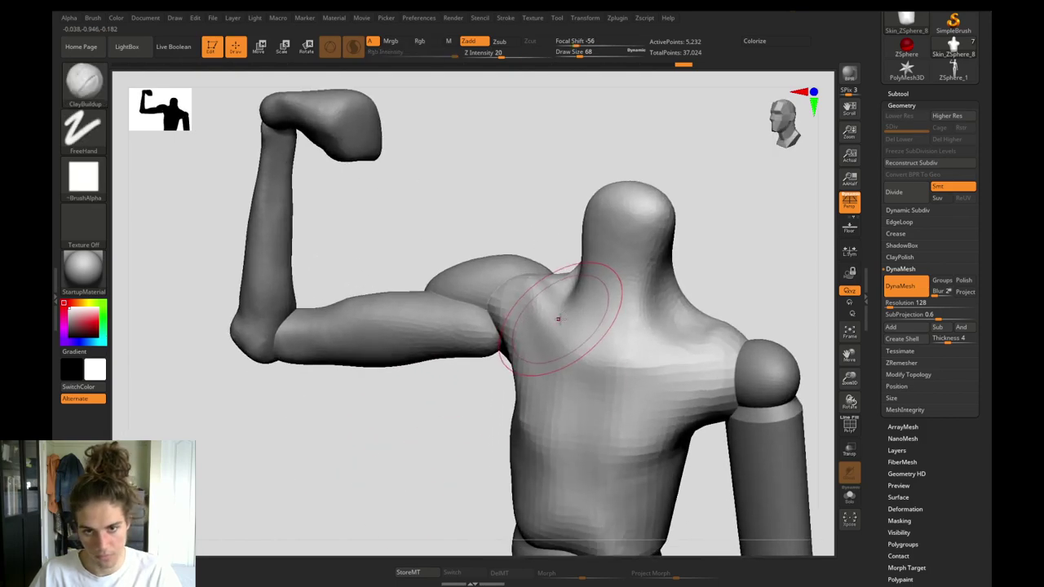
{"action": "key", "text": "b"}
{"action": "key", "text": "d"}
{"action": "key", "text": "s"}
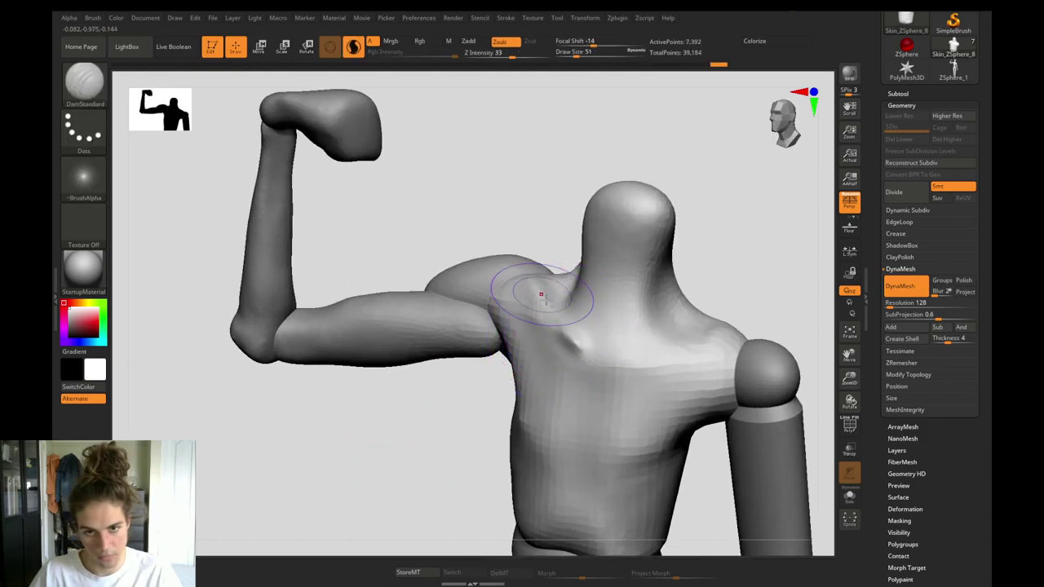
Build up the chest beside the raised arm's shoulder with ClayBuildup and smooth the strokes.
{"action": "key", "text": "b"}
{"action": "key", "text": "c"}
{"action": "key", "text": "b"}
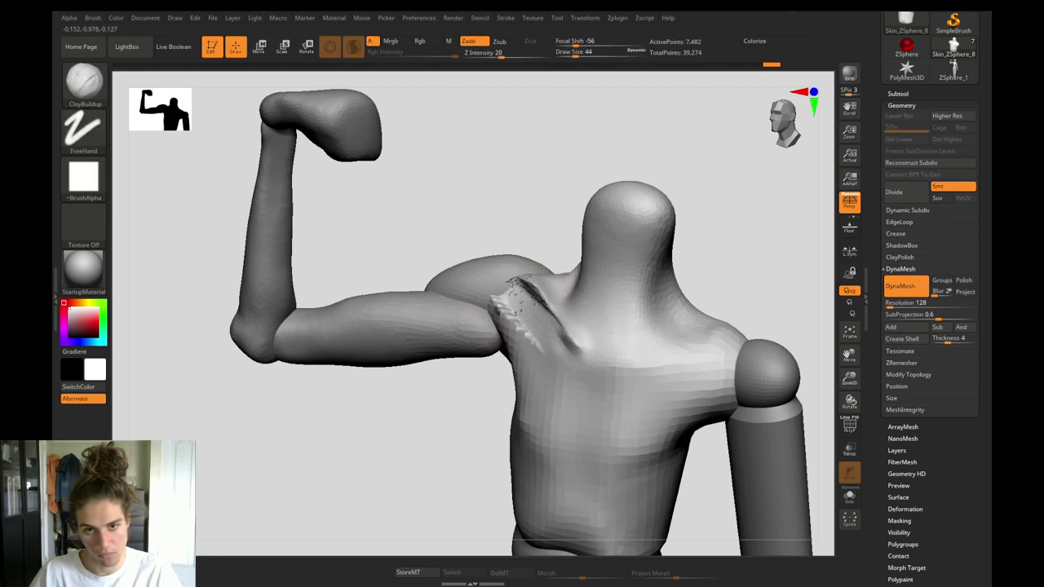
{"action": "mouse_move", "coordinate": [535, 316]}
{"action": "left_mouse_down", "text": "shift"}
{"action": "mouse_move", "coordinate": [552, 307]}
{"action": "mouse_move", "coordinate": [507, 306]}
{"action": "left_mouse_up", "text": "shift"}
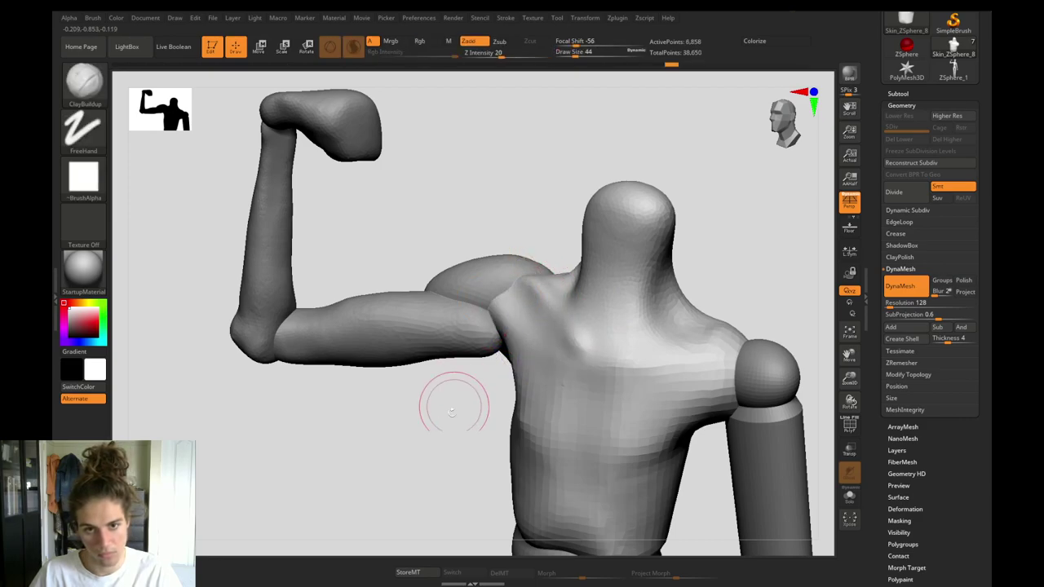
Reshape the raised arm's shoulder muscle with the Move Topological brush to improve its silhouette above the upper arm.
{"action": "mouse_move", "coordinate": [454, 405]}
{"action": "left_mouse_down", "text": "alt"}
{"action": "mouse_move", "coordinate": [389, 377]}
{"action": "mouse_move", "coordinate": [399, 363]}
{"action": "mouse_move", "coordinate": [377, 436]}
{"action": "mouse_move", "coordinate": [533, 270]}
{"action": "mouse_move", "coordinate": [515, 261]}
{"action": "mouse_move", "coordinate": [514, 282]}
{"action": "left_mouse_up", "text": "alt"}
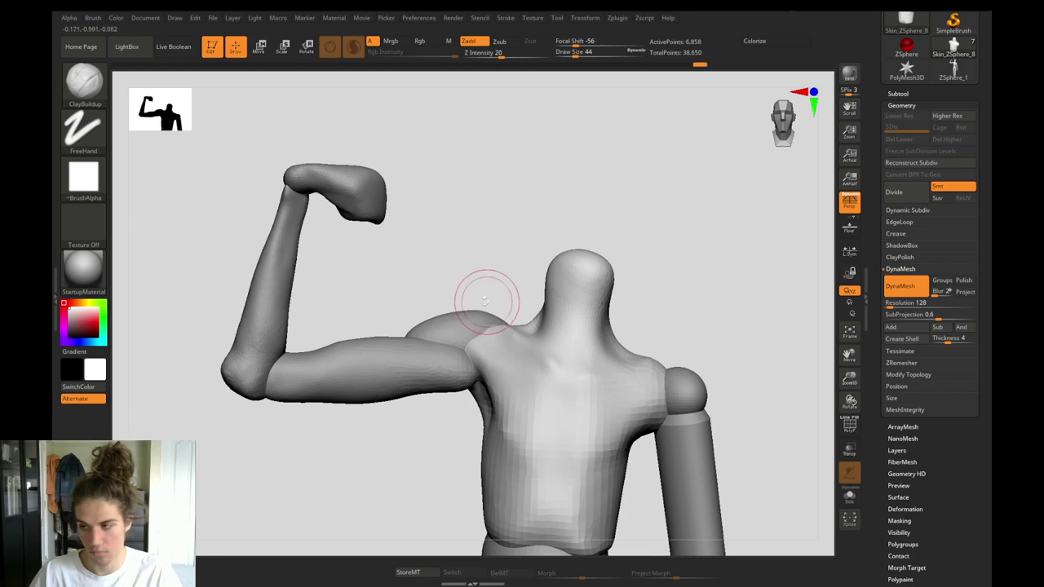
{"action": "left_click", "coordinate": [476, 320], "text": "alt"}
{"action": "mouse_move", "coordinate": [445, 278]}
{"action": "left_mouse_down", "text": "alt"}
{"action": "mouse_move", "coordinate": [508, 279]}
{"action": "mouse_move", "coordinate": [588, 221]}
{"action": "left_mouse_up", "text": "alt"}
{"action": "key", "text": "b"}
{"action": "key", "text": "m"}
{"action": "key", "text": "t"}
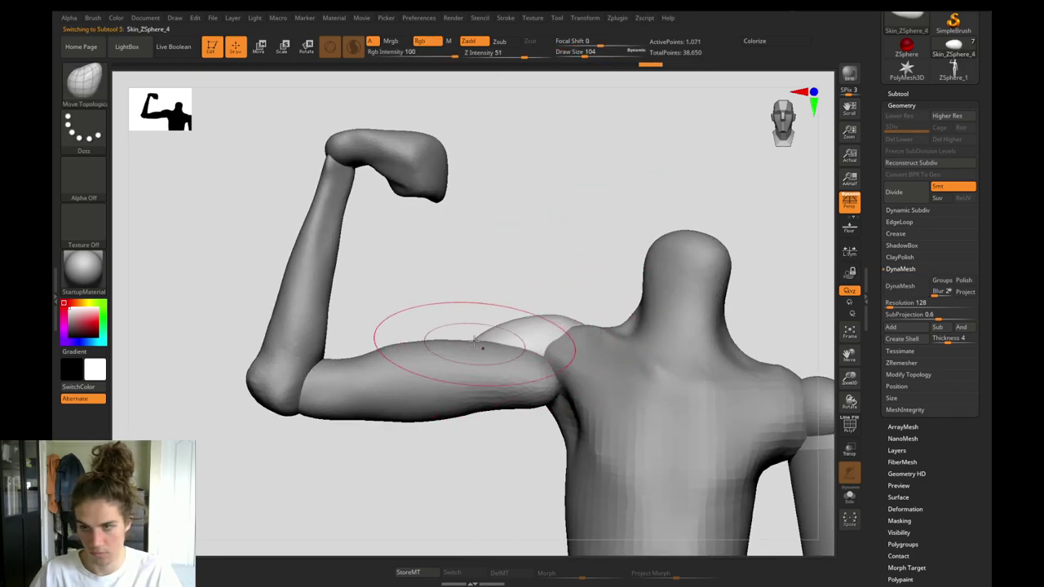
{"action": "left_click_drag", "start_coordinate": [505, 276], "coordinate": [472, 326]}
{"action": "left_click_drag", "start_coordinate": [530, 281], "coordinate": [519, 208]}
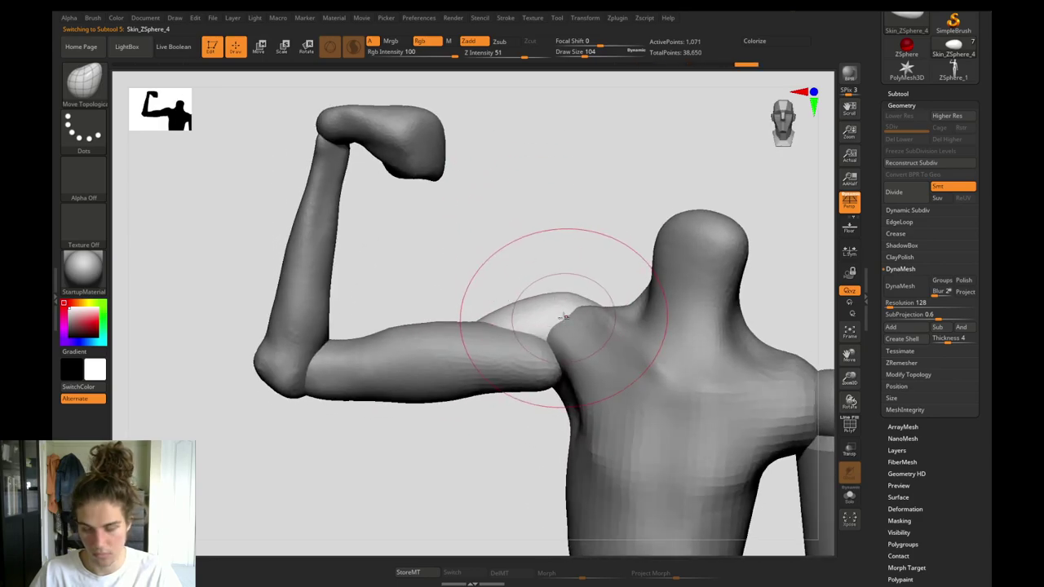
Build up the raised arm's shoulder muscle with ClayBuildup at draw size 40.
{"action": "key", "text": "bracketleft"}
{"action": "key", "text": "bracketleft"}
{"action": "key", "text": "b"}
{"action": "key", "text": "c"}
{"action": "key", "text": "b"}
{"action": "key", "text": "s"}
{"action": "mouse_move", "coordinate": [541, 279]}
{"action": "left_mouse_down"}
{"action": "mouse_move", "coordinate": [530, 295]}
{"action": "mouse_move", "coordinate": [549, 321]}
{"action": "left_mouse_up"}
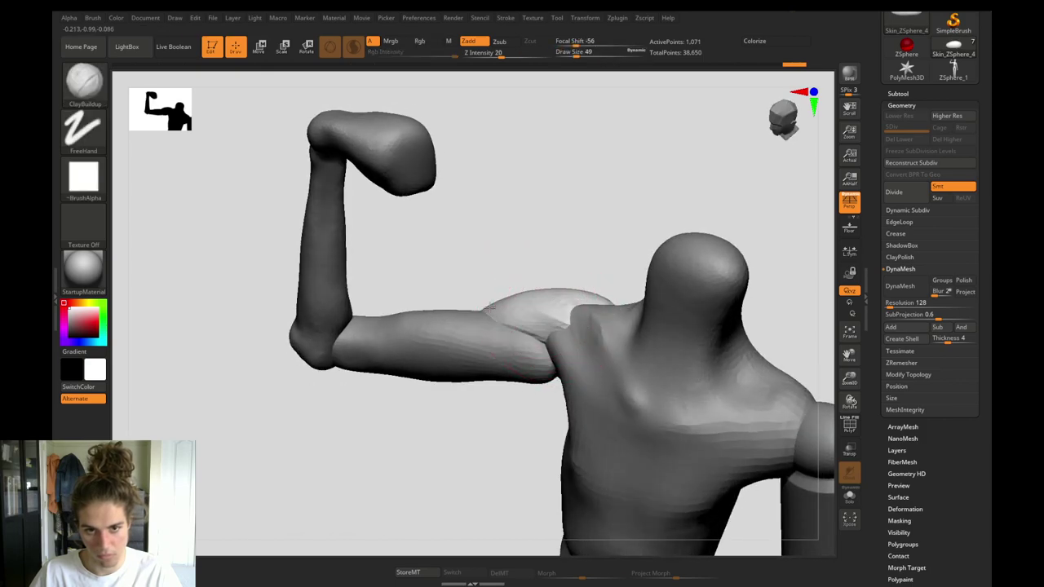
Define the shoulder muscle's edge against the raised upper arm with DamStandard and ClayBuildup, and smooth the strokes.
{"action": "key", "text": "b"}
{"action": "key", "text": "d"}
{"action": "key", "text": "s"}
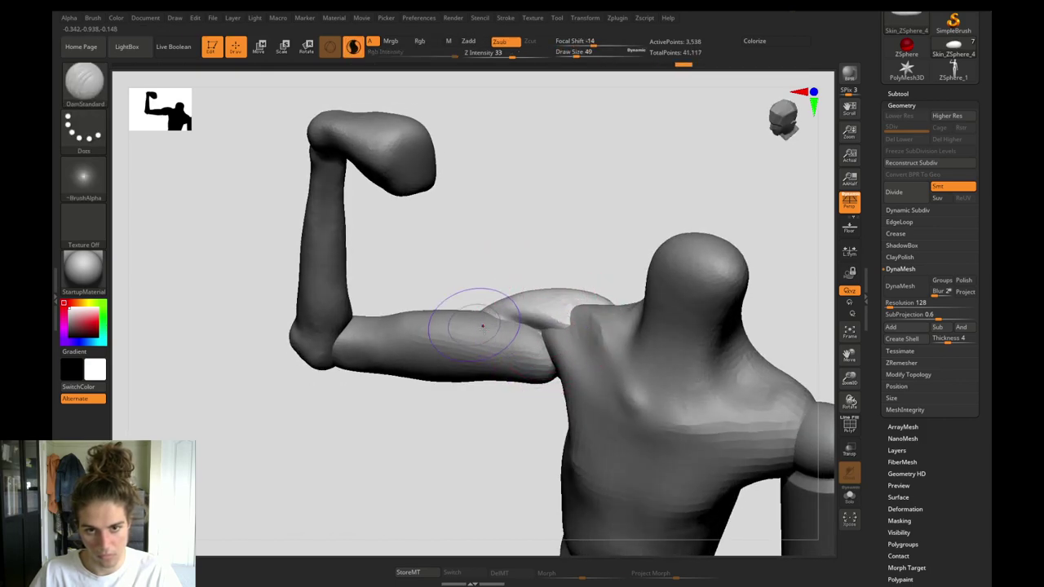
{"action": "key", "text": "b"}
{"action": "key", "text": "c"}
{"action": "key", "text": "b"}
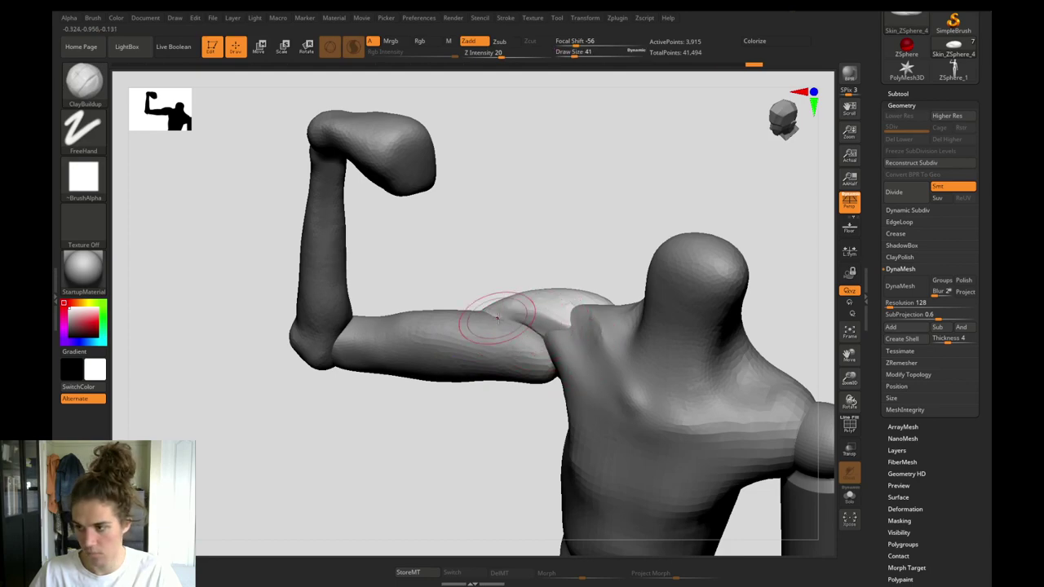
{"action": "left_click_drag", "start_coordinate": [498, 318], "coordinate": [533, 308], "text": "shift"}
Pull the inner end of the raised upper arm into the armpit with the Move Topological brush.
{"action": "left_click_drag", "start_coordinate": [427, 387], "coordinate": [489, 473], "text": "alt"}
{"action": "left_click", "coordinate": [539, 321], "text": "alt"}
{"action": "mouse_move", "coordinate": [526, 383]}
{"action": "left_mouse_down", "text": "alt"}
{"action": "mouse_move", "coordinate": [560, 435]}
{"action": "mouse_move", "coordinate": [571, 435]}
{"action": "left_mouse_up", "text": "alt"}
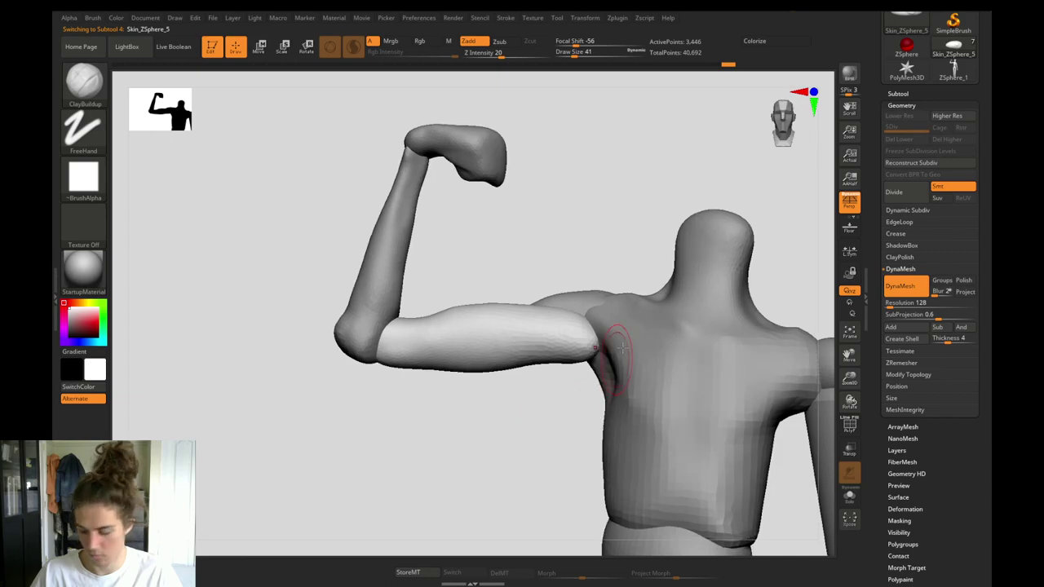
{"action": "key", "text": "b"}
{"action": "key", "text": "m"}
{"action": "key", "text": "t"}
{"action": "key", "text": "s"}
{"action": "left_click_drag", "start_coordinate": [577, 347], "coordinate": [586, 346]}
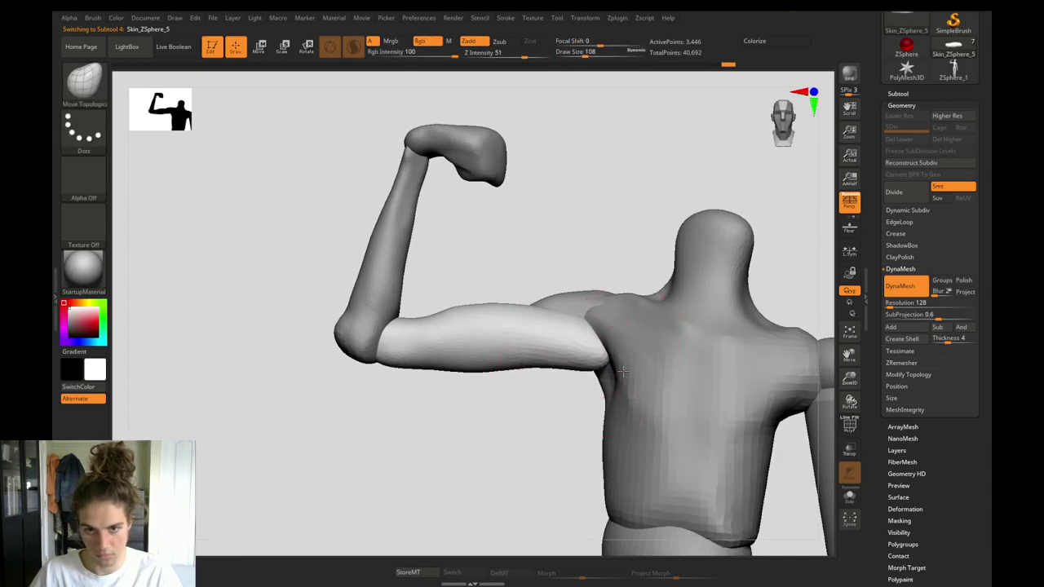
Build up the underside of the raised upper arm near the armpit with ClayBuildup and smooth it.
{"action": "key", "text": "b"}
{"action": "key", "text": "c"}
{"action": "key", "text": "b"}
{"action": "left_click_drag", "start_coordinate": [556, 403], "coordinate": [603, 366]}
{"action": "key", "text": "s"}
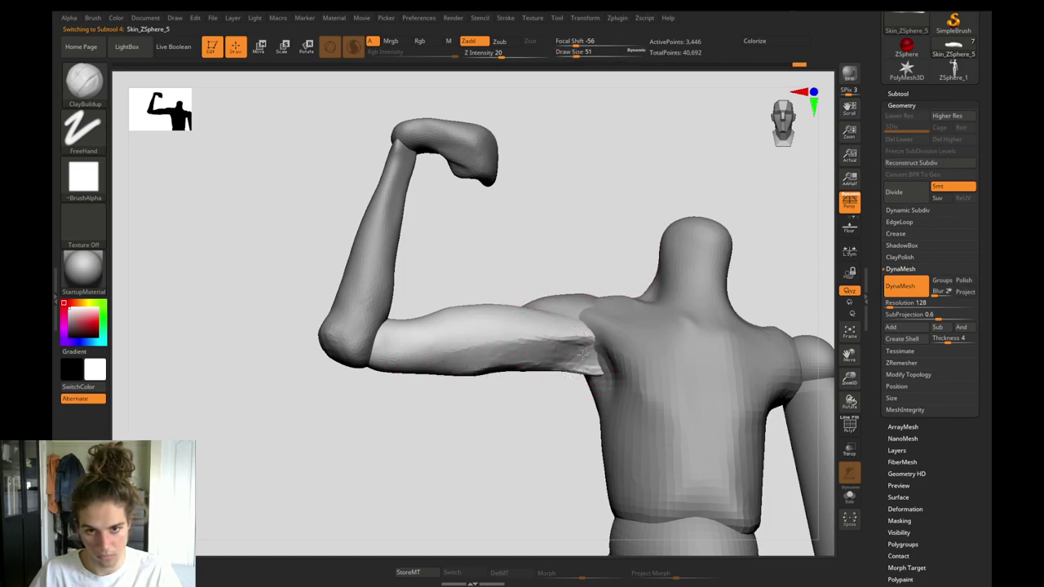
{"action": "key", "text": "shift"}
{"action": "left_click_drag", "start_coordinate": [559, 440], "coordinate": [587, 414]}
Thicken the raised upper arm towards the armpit with the Inflat brush and smooth its surface.
{"action": "key", "text": "b"}
{"action": "key", "text": "i"}
{"action": "key", "text": "n"}
{"action": "key", "text": "s"}
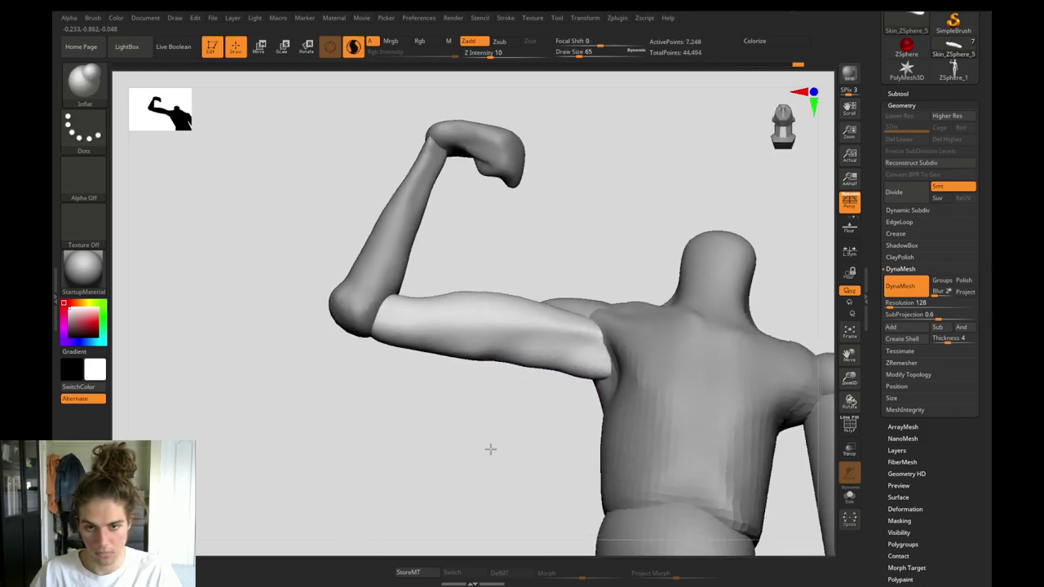
{"action": "left_click_drag", "start_coordinate": [489, 449], "coordinate": [493, 467]}
{"action": "left_click_drag", "start_coordinate": [573, 375], "coordinate": [463, 352], "text": "shift"}
{"action": "left_click_drag", "start_coordinate": [512, 458], "coordinate": [400, 419], "text": "ctrl"}
{"action": "mouse_move", "coordinate": [469, 428]}
{"action": "left_mouse_down"}
{"action": "mouse_move", "coordinate": [451, 408]}
{"action": "mouse_move", "coordinate": [434, 409]}
{"action": "left_mouse_up"}
{"action": "key", "text": "s"}
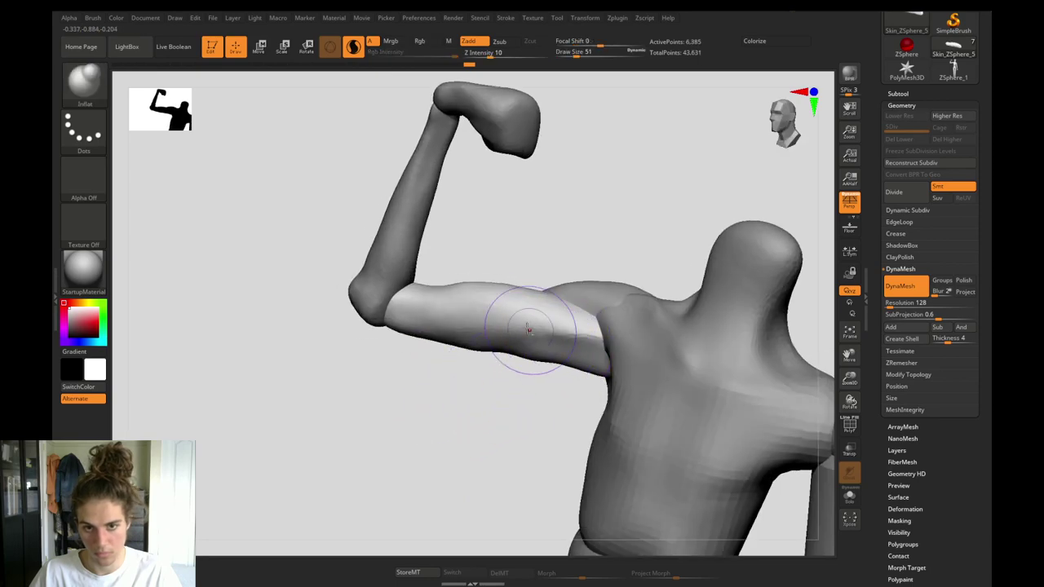
{"action": "mouse_move", "coordinate": [483, 327]}
{"action": "left_mouse_down", "text": "shift"}
{"action": "mouse_move", "coordinate": [532, 330]}
{"action": "mouse_move", "coordinate": [507, 334]}
{"action": "left_mouse_up", "text": "shift"}
Add ClayBuildup strokes at draw size 65 along the raised upper arm and smooth them into the form.
{"action": "key", "text": "b"}
{"action": "key", "text": "c"}
{"action": "key", "text": "b"}
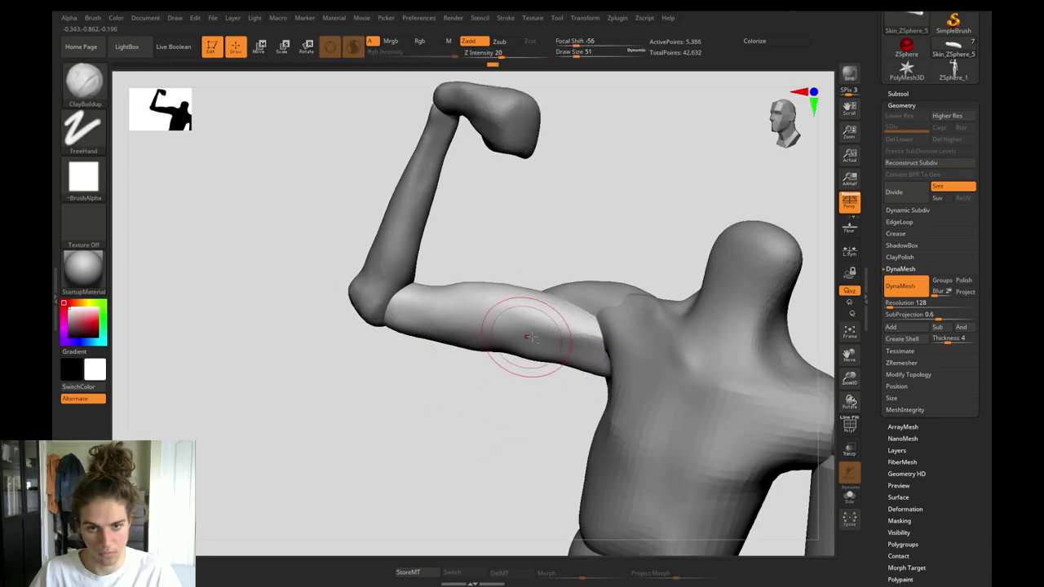
{"action": "key", "text": "]"}
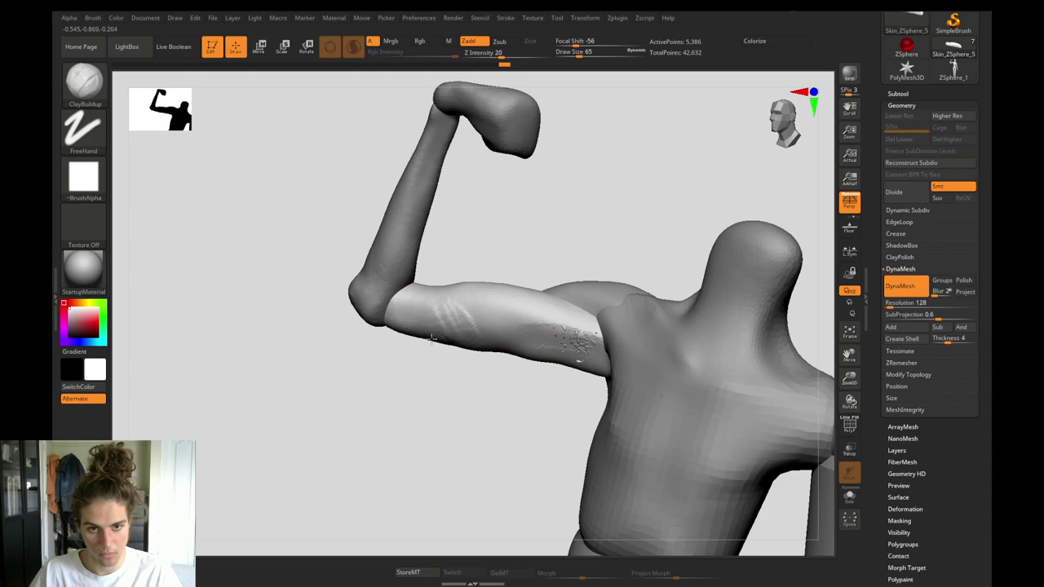
{"action": "left_click_drag", "start_coordinate": [412, 321], "coordinate": [540, 342], "text": "shift"}
{"action": "left_click_drag", "start_coordinate": [624, 344], "coordinate": [584, 351], "text": "shift"}
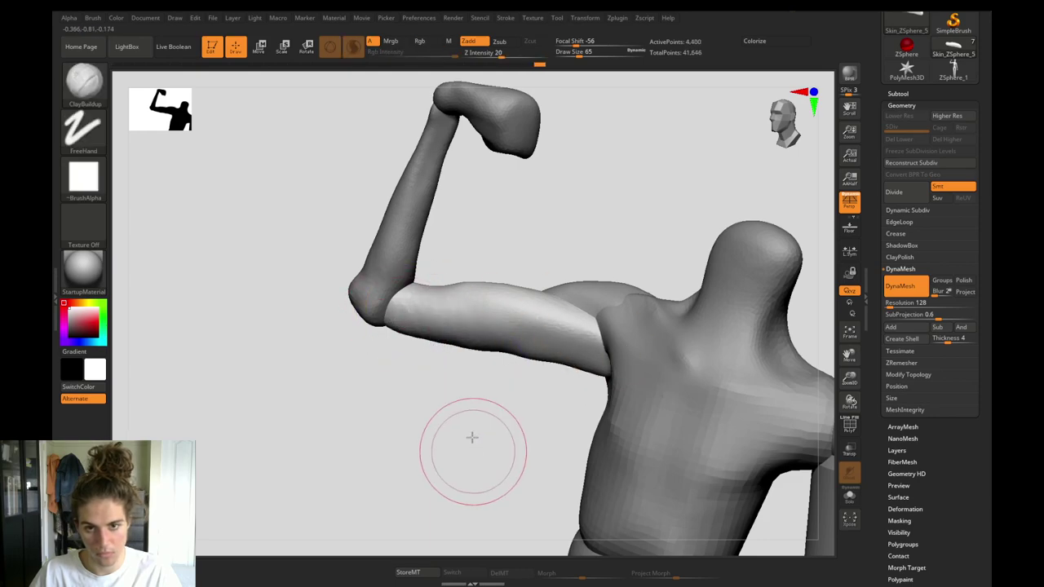
Fuse the waist and hip pieces into one mesh with DynaMesh at resolution 128.
{"action": "left_click_drag", "start_coordinate": [470, 437], "coordinate": [445, 386], "text": "alt"}
{"action": "mouse_move", "coordinate": [499, 427]}
{"action": "left_mouse_down", "text": "alt"}
{"action": "mouse_move", "coordinate": [461, 431]}
{"action": "mouse_move", "coordinate": [489, 445]}
{"action": "mouse_move", "coordinate": [463, 412]}
{"action": "mouse_move", "coordinate": [494, 449]}
{"action": "left_mouse_up", "text": "alt"}
{"action": "left_click", "coordinate": [572, 440], "text": "alt"}
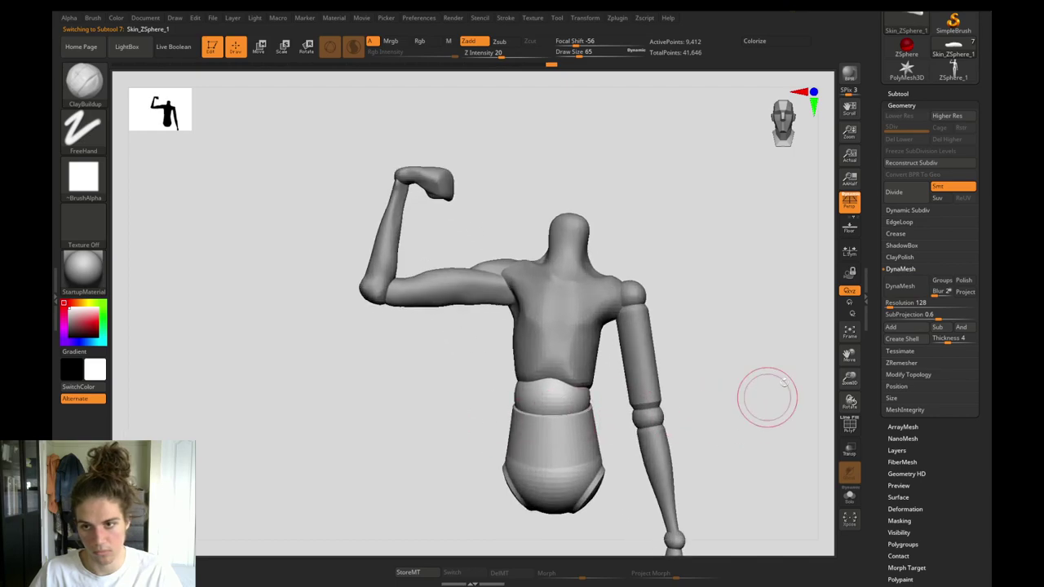
{"action": "left_click", "coordinate": [895, 286]}
Smooth the fused waist and hips into a continuous rounded form with a brush size of 124.
{"action": "key", "text": "bracketright"}
{"action": "key", "text": "bracketright"}
{"action": "key", "text": "bracketright"}
{"action": "key", "text": "bracketright"}
{"action": "key", "text": "bracketright"}
{"action": "key", "text": "bracketright"}
{"action": "left_click_drag", "start_coordinate": [463, 411], "coordinate": [519, 410]}
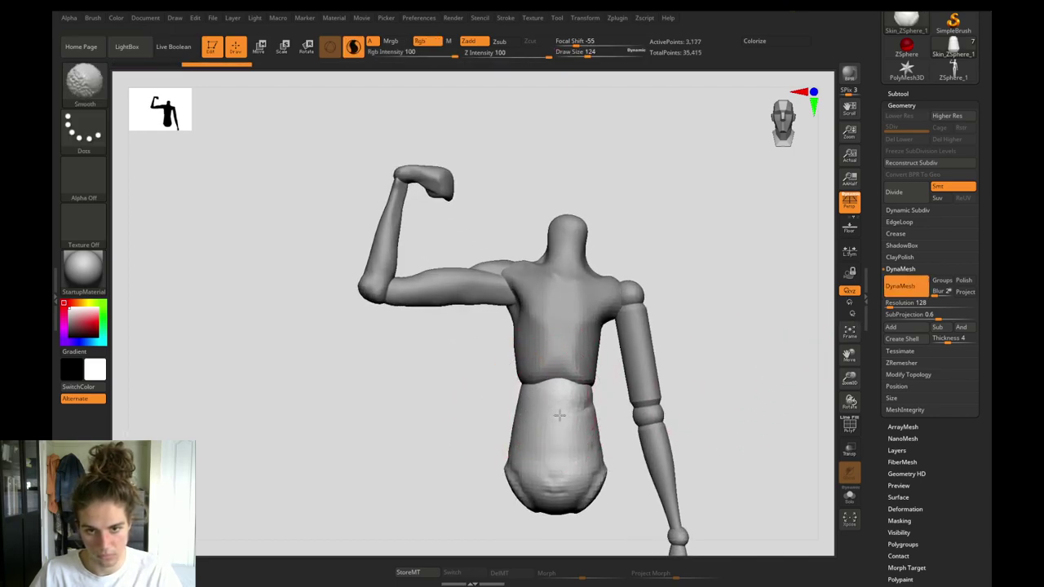
{"action": "left_click_drag", "start_coordinate": [519, 479], "coordinate": [530, 517], "text": "shift"}
{"action": "left_click_drag", "start_coordinate": [605, 480], "coordinate": [599, 456], "text": "shift"}
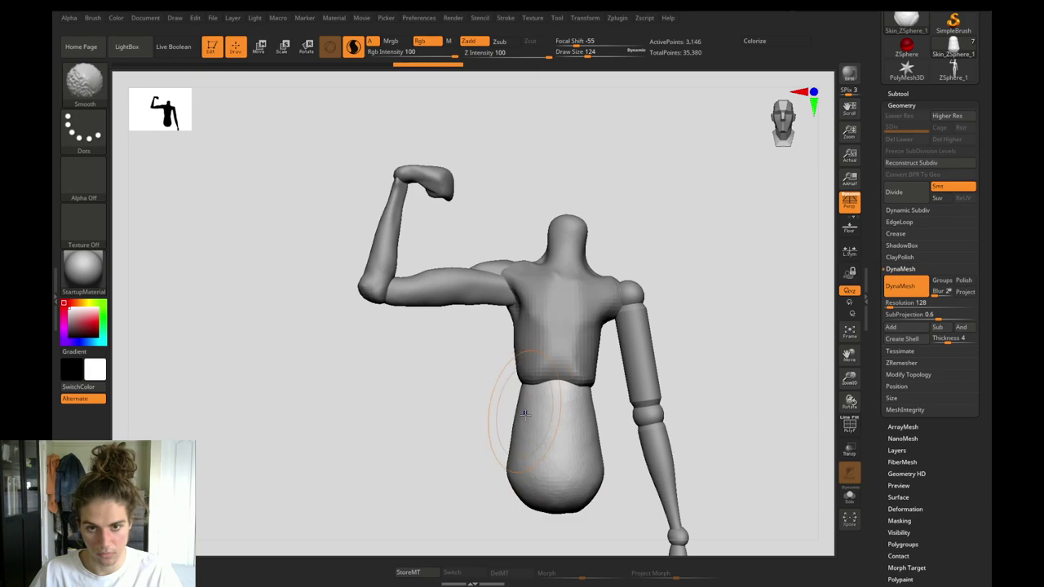
Convert the lowered arm to DynaMesh at resolution 128 and smooth away its shoulder and elbow joints.
{"action": "left_click_drag", "start_coordinate": [485, 424], "coordinate": [489, 492], "text": "alt"}
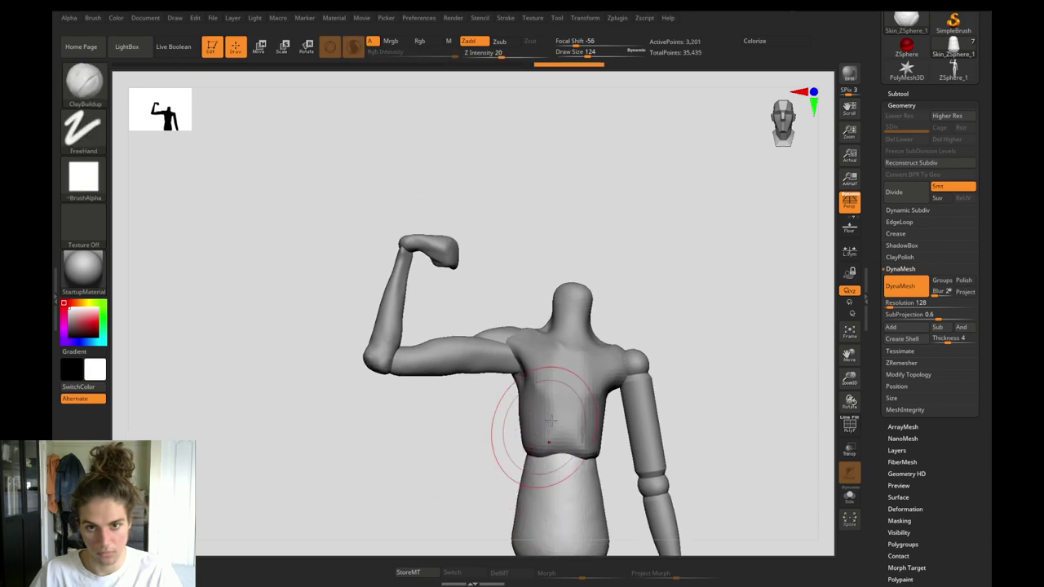
{"action": "left_click", "coordinate": [640, 371], "text": "alt"}
{"action": "left_click", "coordinate": [908, 291]}
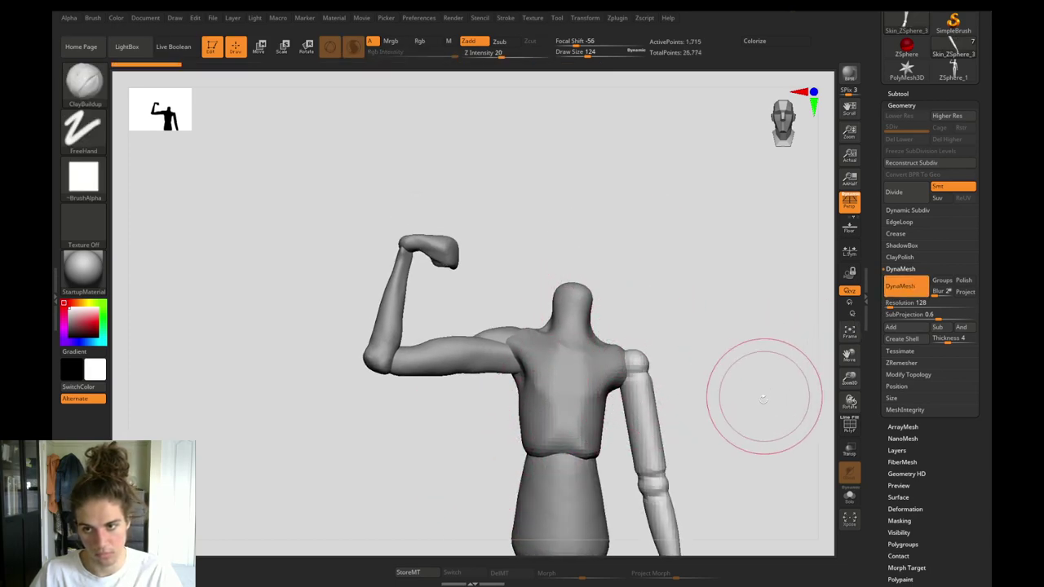
{"action": "left_click_drag", "start_coordinate": [763, 396], "coordinate": [713, 276], "text": "alt"}
{"action": "left_click_drag", "start_coordinate": [589, 282], "coordinate": [600, 283], "text": "shift"}
{"action": "left_click_drag", "start_coordinate": [603, 367], "coordinate": [612, 401], "text": "shift"}
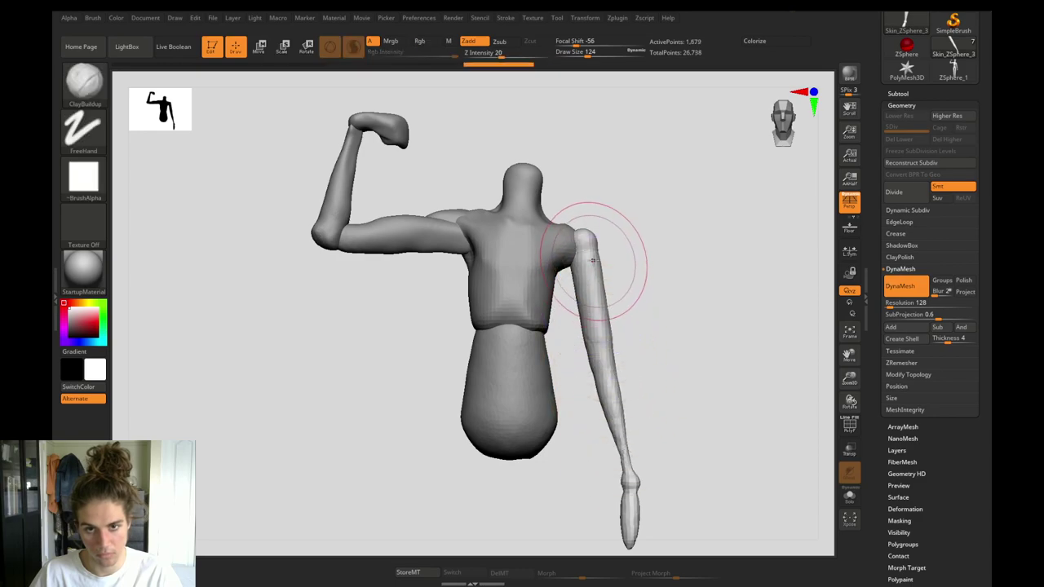
Inflate the shoulder end of the lowered arm with the Inflat brush.
{"action": "key", "text": "b"}
{"action": "key", "text": "i"}
{"action": "key", "text": "n"}
{"action": "mouse_move", "coordinate": [594, 236]}
{"action": "left_mouse_down"}
{"action": "mouse_move", "coordinate": [599, 291]}
{"action": "mouse_move", "coordinate": [579, 243]}
{"action": "left_mouse_up"}
Build up the side of the chest beside the lowered arm's shoulder with ClayBuildup at draw size 87.
{"action": "left_click_drag", "start_coordinate": [456, 351], "coordinate": [477, 398], "text": "alt"}
{"action": "left_click", "coordinate": [530, 327], "text": "alt"}
{"action": "left_click_drag", "start_coordinate": [437, 334], "coordinate": [450, 400], "text": "alt"}
{"action": "key", "text": "b"}
{"action": "key", "text": "c"}
{"action": "key", "text": "b"}
{"action": "key", "text": "s"}
{"action": "left_click_drag", "start_coordinate": [563, 295], "coordinate": [554, 296]}
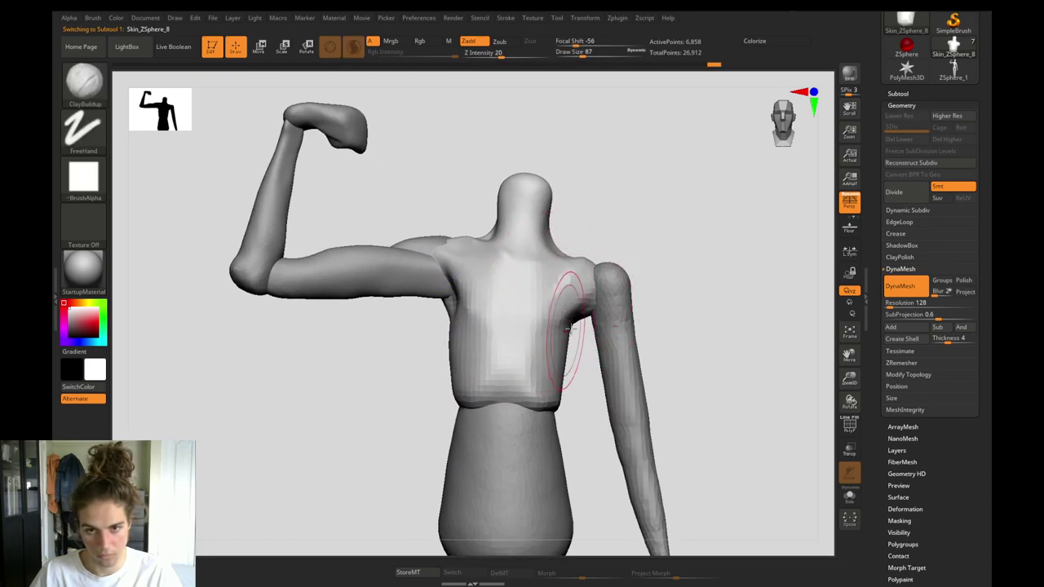
Move the whole lowered arm inward so its upper end sits inside the torso's shoulder.
{"action": "left_click", "coordinate": [614, 320], "text": "alt"}
{"action": "key", "text": "e"}
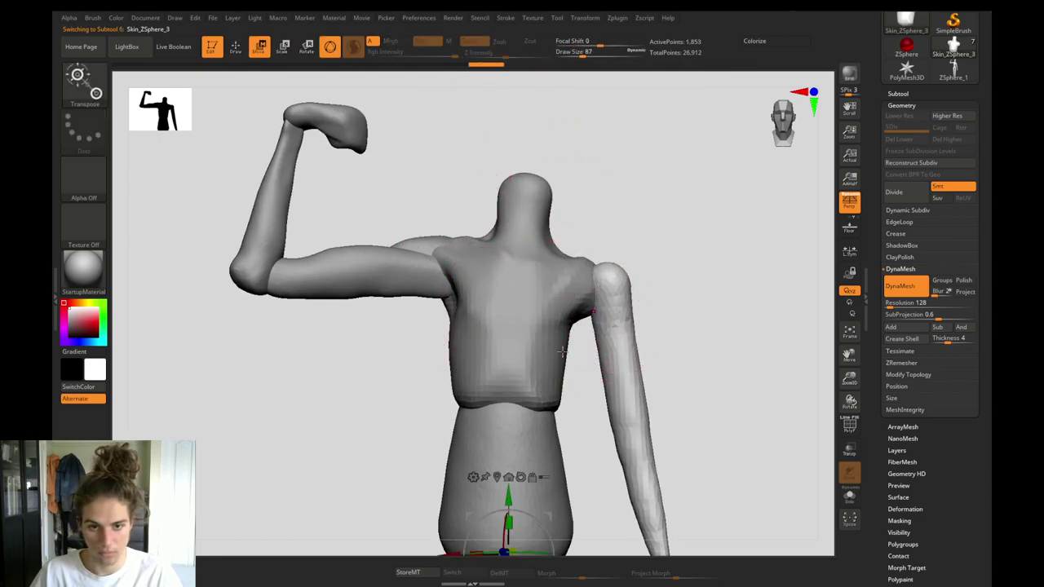
{"action": "left_click", "coordinate": [607, 271], "text": "alt"}
{"action": "left_click_drag", "start_coordinate": [568, 234], "coordinate": [539, 239]}
{"action": "key", "text": "q"}
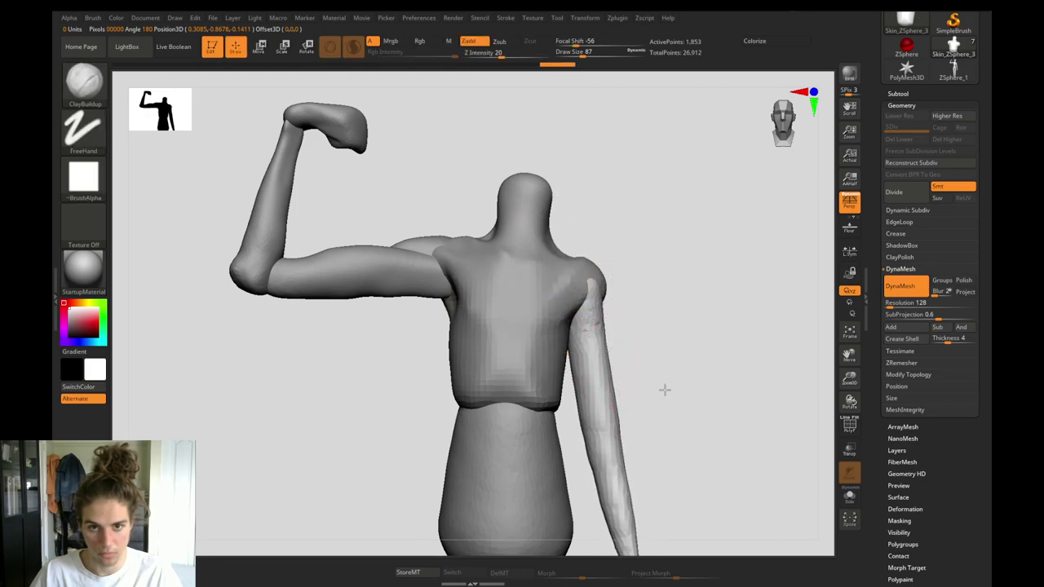
Scale the lowered arm down slightly from its shoulder end.
{"action": "mouse_move", "coordinate": [664, 389]}
{"action": "right_mouse_down", "text": "ctrl"}
{"action": "mouse_move", "coordinate": [649, 334]}
{"action": "mouse_move", "coordinate": [631, 371]}
{"action": "right_mouse_up", "text": "ctrl"}
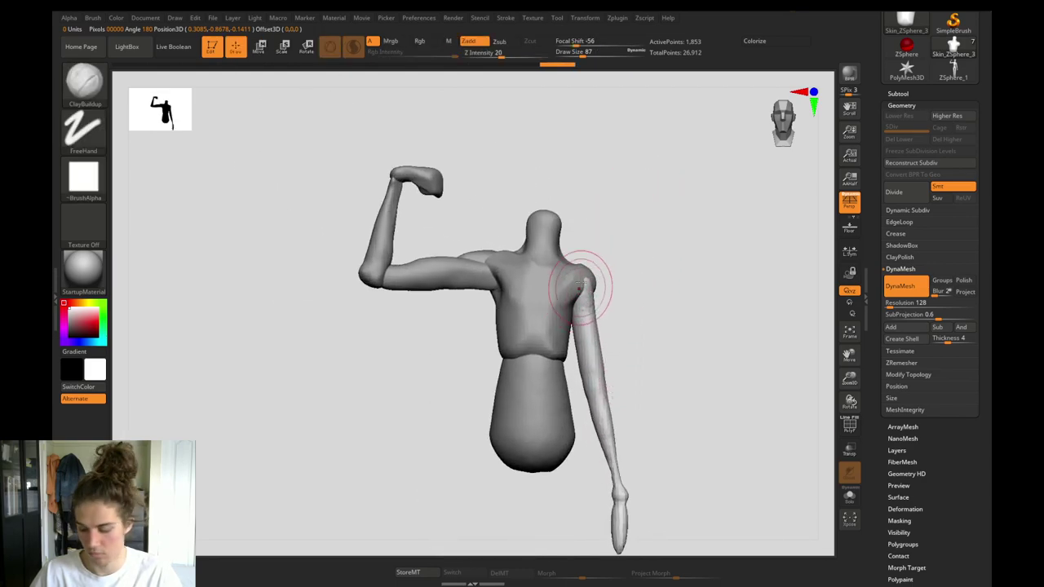
{"action": "key", "text": "w"}
{"action": "left_click_drag", "start_coordinate": [589, 283], "coordinate": [574, 280]}
{"action": "key", "text": "q"}
Push the bottom of the hips upward with the Move Topological brush at draw size 207.
{"action": "left_click", "coordinate": [511, 415], "text": "alt"}
{"action": "key", "text": "b"}
{"action": "key", "text": "m"}
{"action": "key", "text": "t"}
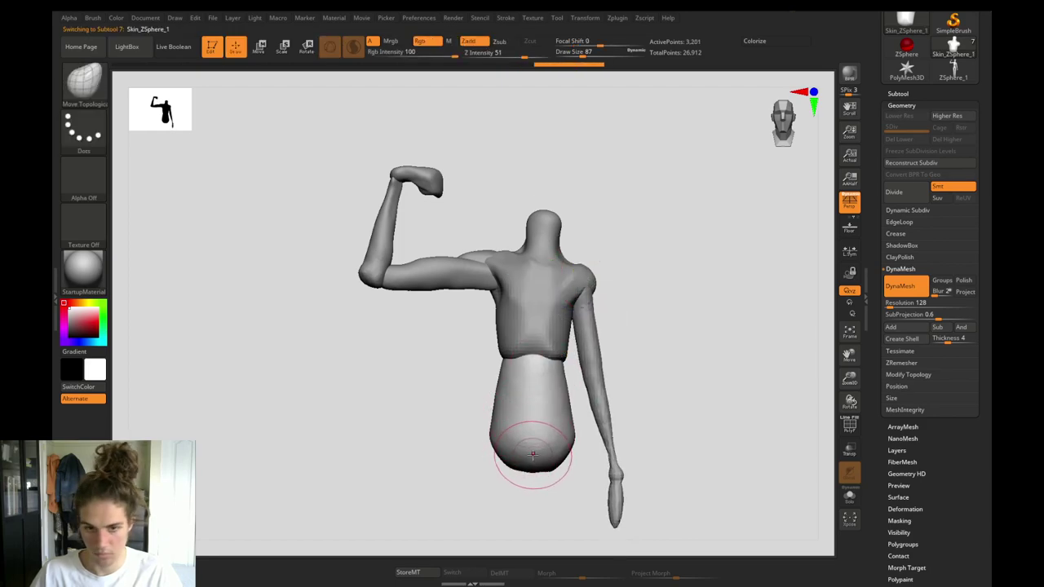
{"action": "key", "text": "s"}
{"action": "mouse_move", "coordinate": [532, 455]}
{"action": "left_mouse_down"}
{"action": "mouse_move", "coordinate": [546, 455]}
{"action": "mouse_move", "coordinate": [523, 438]}
{"action": "mouse_move", "coordinate": [534, 454]}
{"action": "mouse_move", "coordinate": [532, 441]}
{"action": "left_mouse_up"}
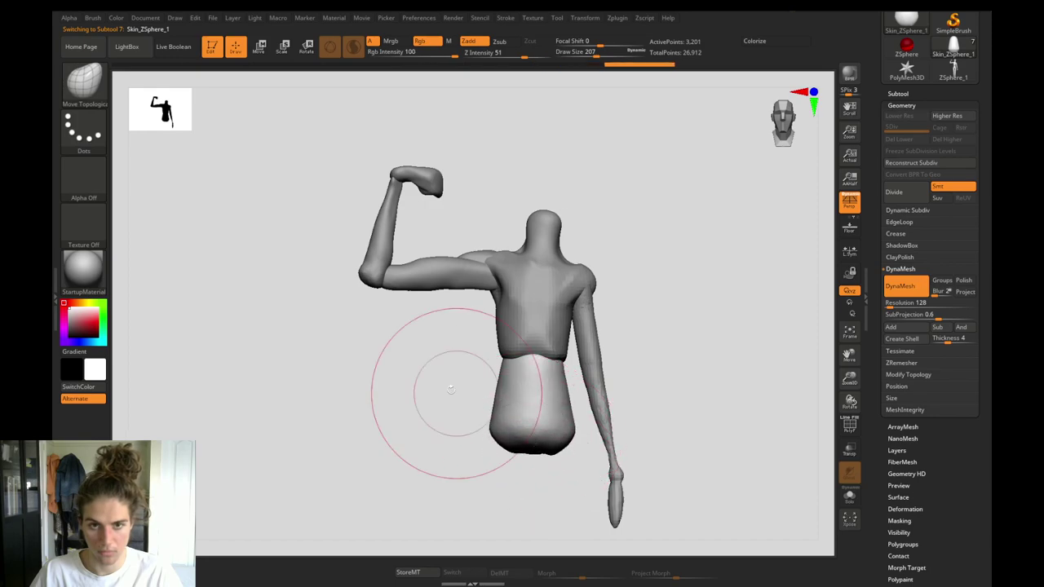
{"action": "left_click_drag", "start_coordinate": [441, 391], "coordinate": [450, 465], "text": "alt"}
{"action": "left_click", "coordinate": [536, 360], "text": "alt"}
{"action": "left_click", "coordinate": [447, 358], "text": "alt"}
{"action": "mouse_move", "coordinate": [374, 430]}
{"action": "left_mouse_down", "text": "alt"}
{"action": "mouse_move", "coordinate": [355, 381]}
{"action": "mouse_move", "coordinate": [400, 441]}
{"action": "mouse_move", "coordinate": [384, 396]}
{"action": "mouse_move", "coordinate": [391, 432]}
{"action": "mouse_move", "coordinate": [401, 425]}
{"action": "mouse_move", "coordinate": [426, 444]}
{"action": "left_mouse_up", "text": "alt"}
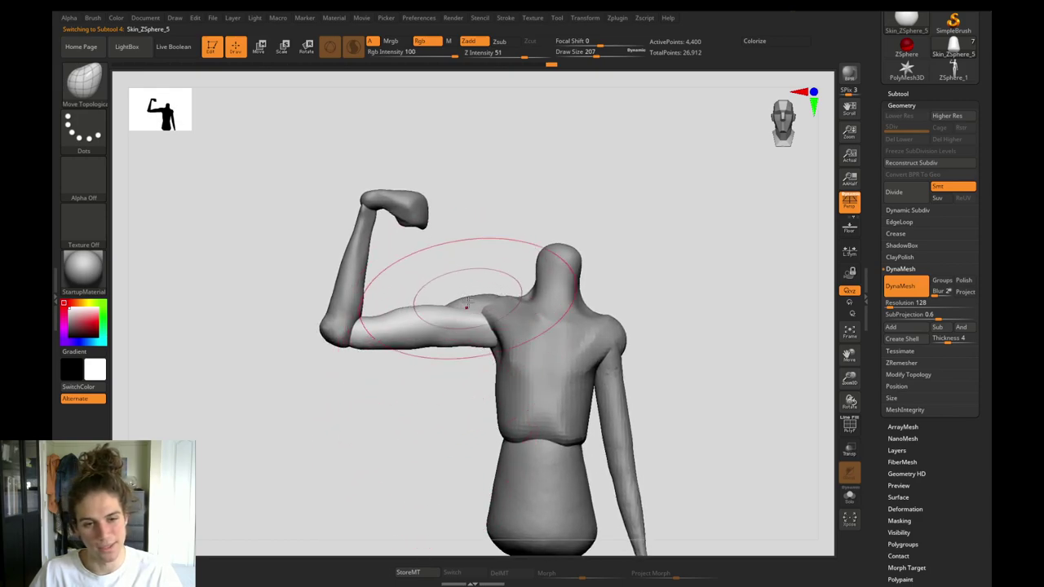
{"action": "left_click_drag", "start_coordinate": [421, 406], "coordinate": [419, 438], "text": "alt"}
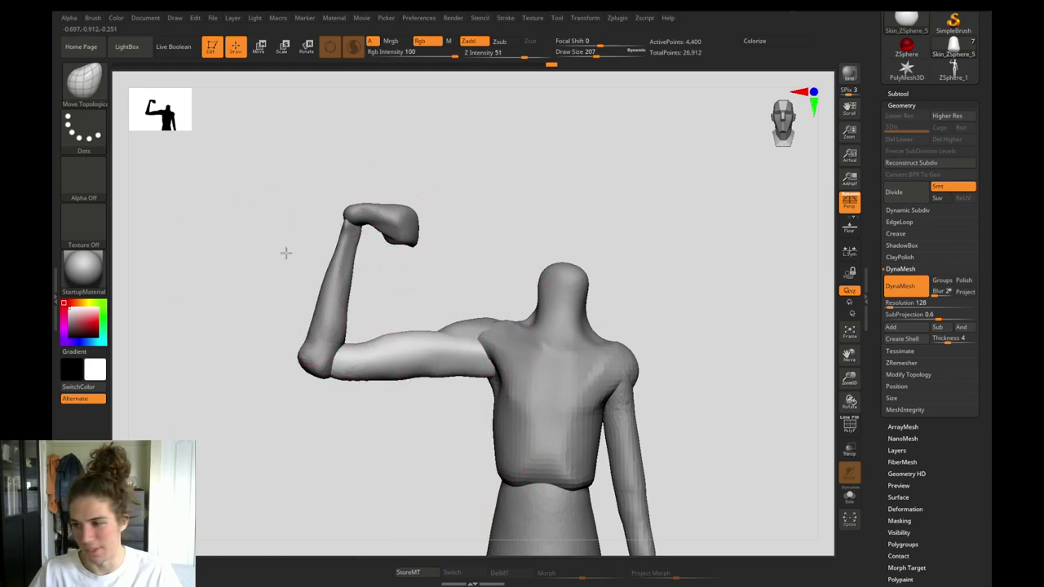
{"action": "left_click_drag", "start_coordinate": [285, 252], "coordinate": [298, 282], "text": "alt"}
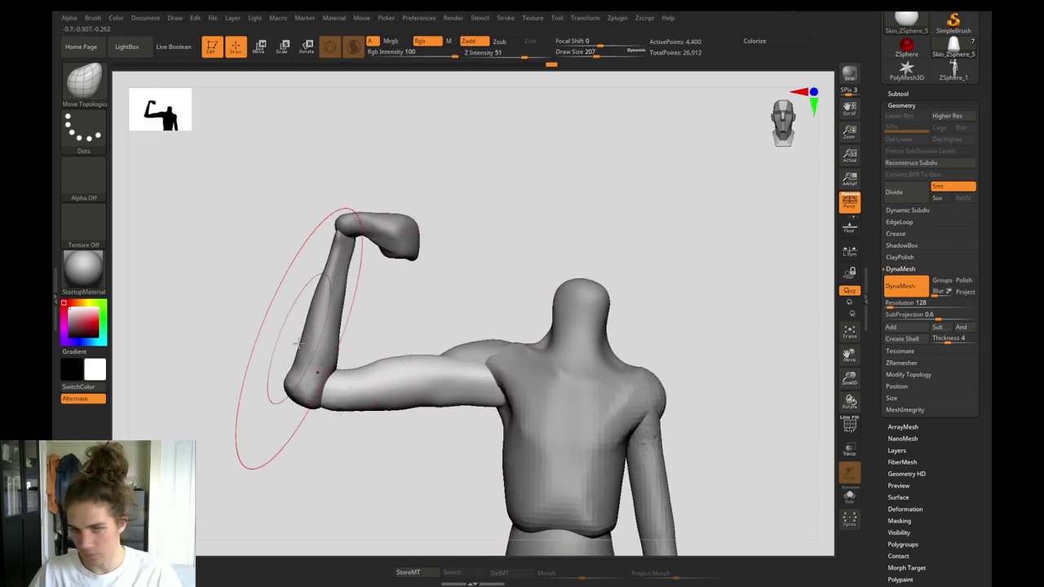
Merge the raised arm's fist and forearm into a single subtool with MergeDown.
{"action": "left_click", "coordinate": [331, 280], "text": "alt"}
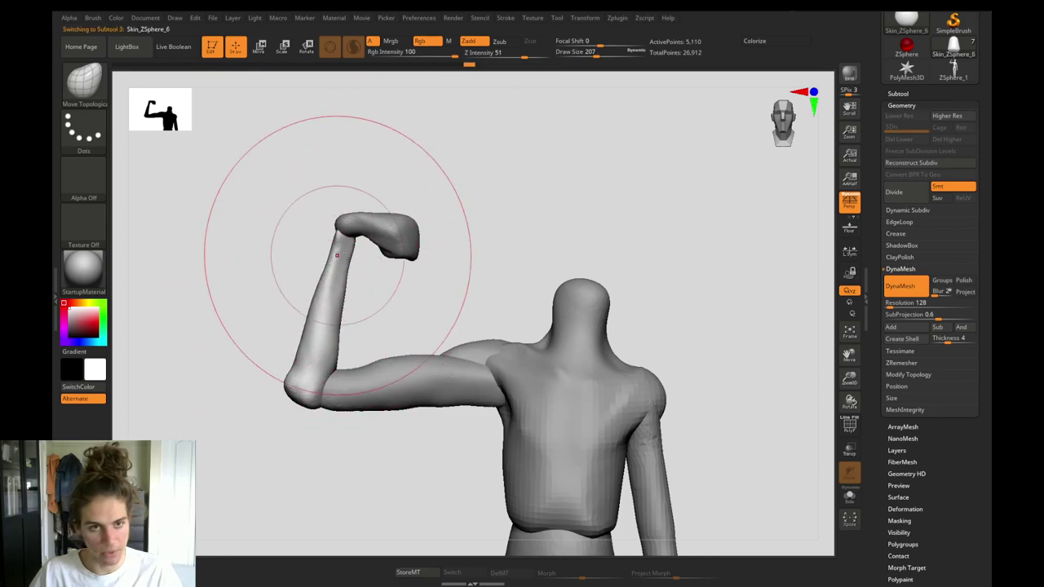
{"action": "left_click", "coordinate": [378, 224], "text": "alt"}
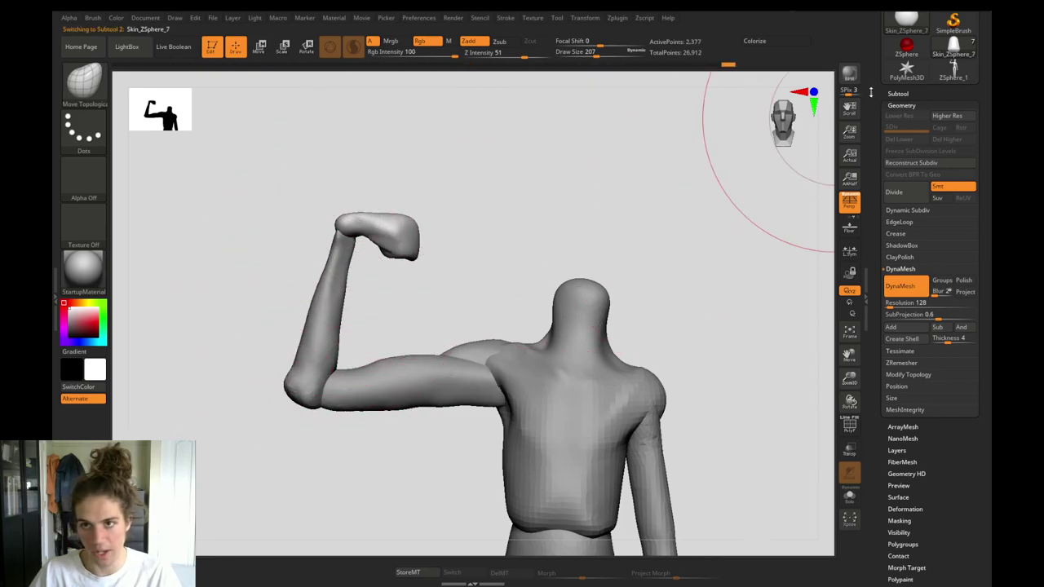
{"action": "left_click", "coordinate": [897, 94]}
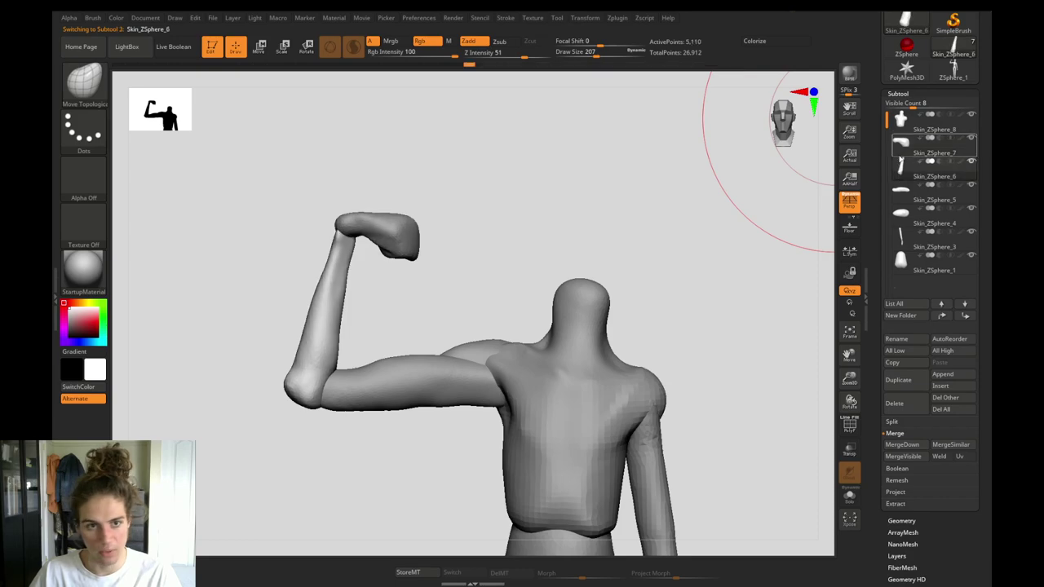
{"action": "left_click", "coordinate": [897, 444]}
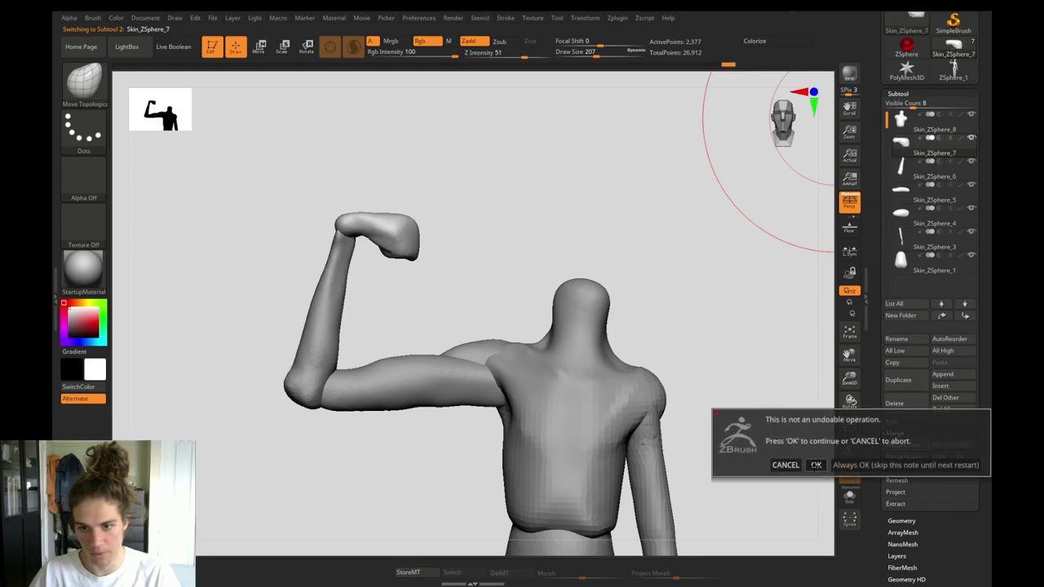
{"action": "left_click", "coordinate": [816, 465]}
Move the merged forearm and fist inward along the raised upper arm, and make the upper arm the active subtool.
{"action": "left_click", "coordinate": [292, 397]}
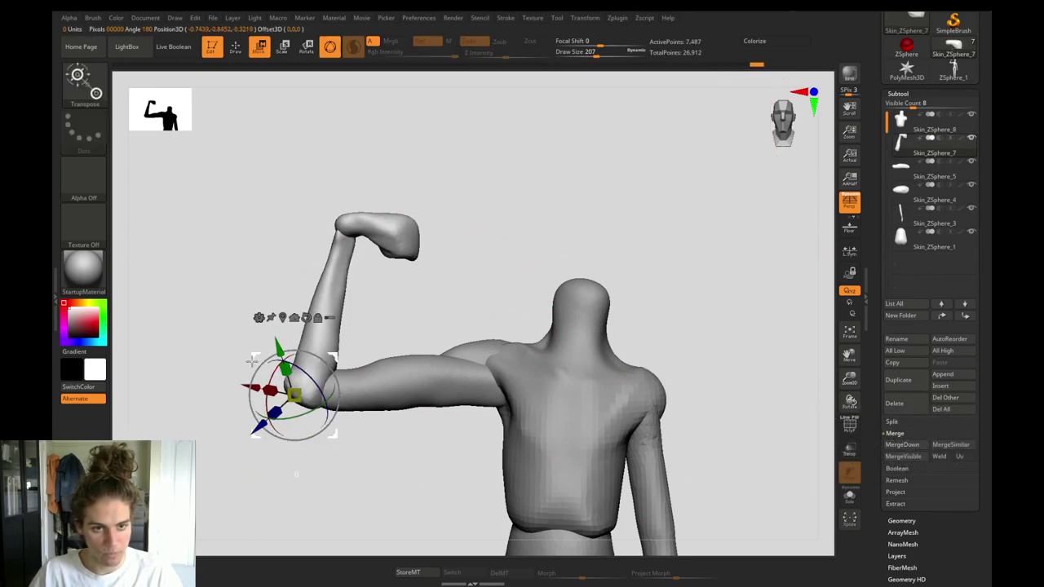
{"action": "left_click_drag", "start_coordinate": [252, 361], "coordinate": [287, 357]}
{"action": "key", "text": "q"}
{"action": "left_click", "coordinate": [398, 379], "text": "alt"}
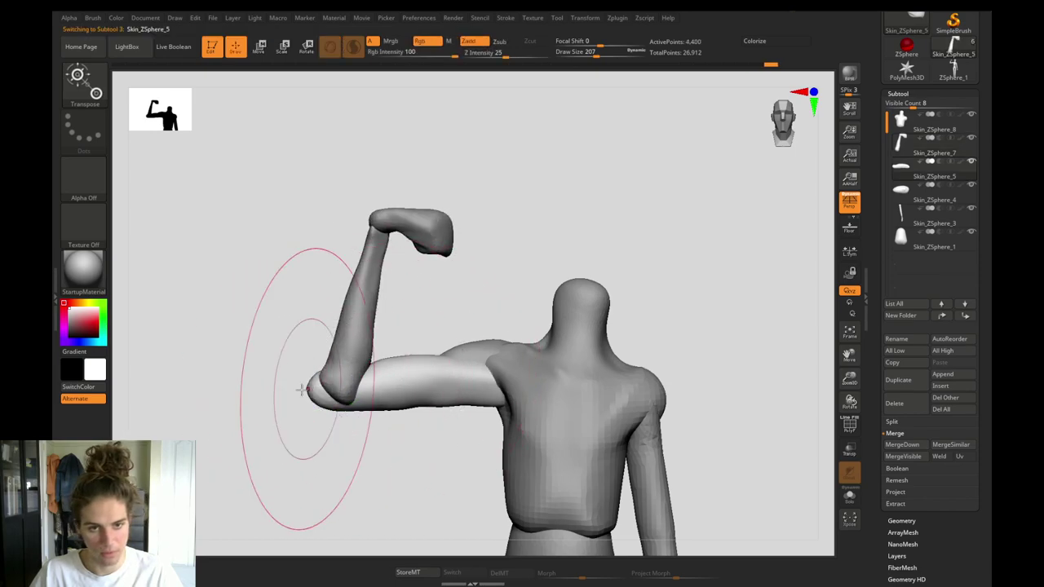
Push the elbow end of the raised upper arm inward behind the forearm with the Move Topological brush at draw size 207.
{"action": "key", "text": "b"}
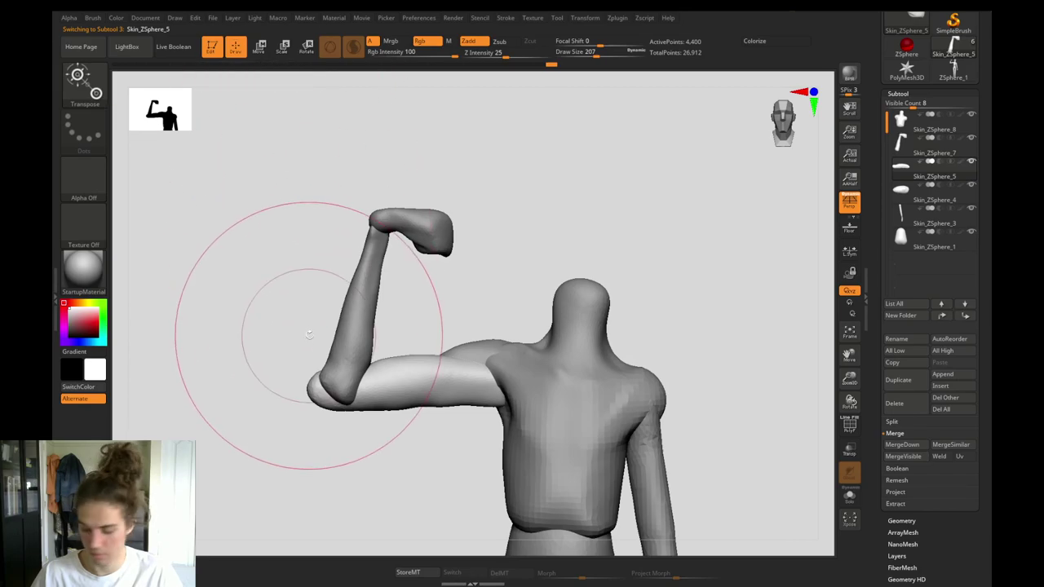
{"action": "key", "text": "b"}
{"action": "key", "text": "m"}
{"action": "key", "text": "t"}
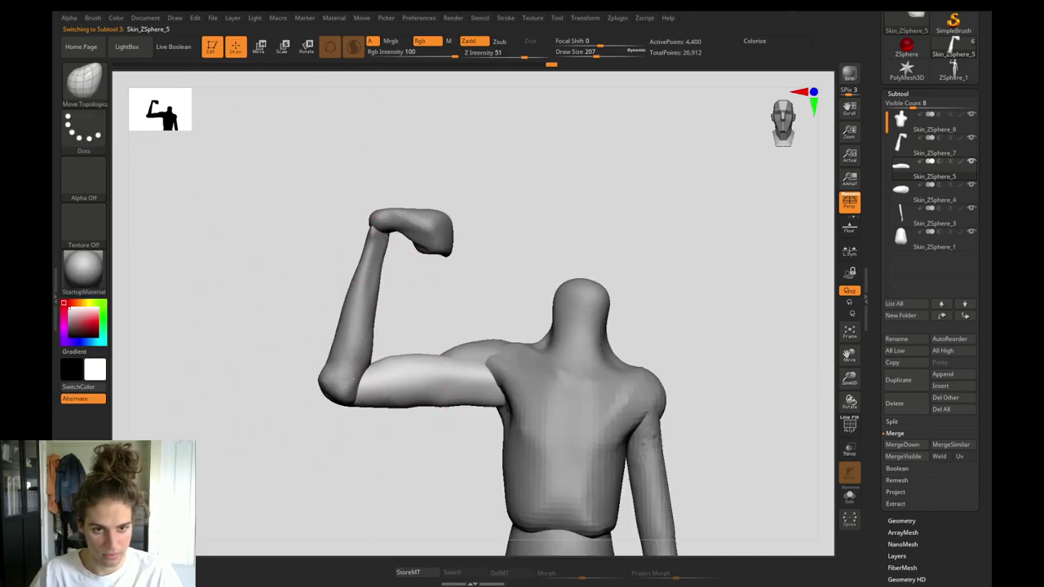
{"action": "left_click_drag", "start_coordinate": [349, 385], "coordinate": [362, 384]}
{"action": "key", "text": "d"}
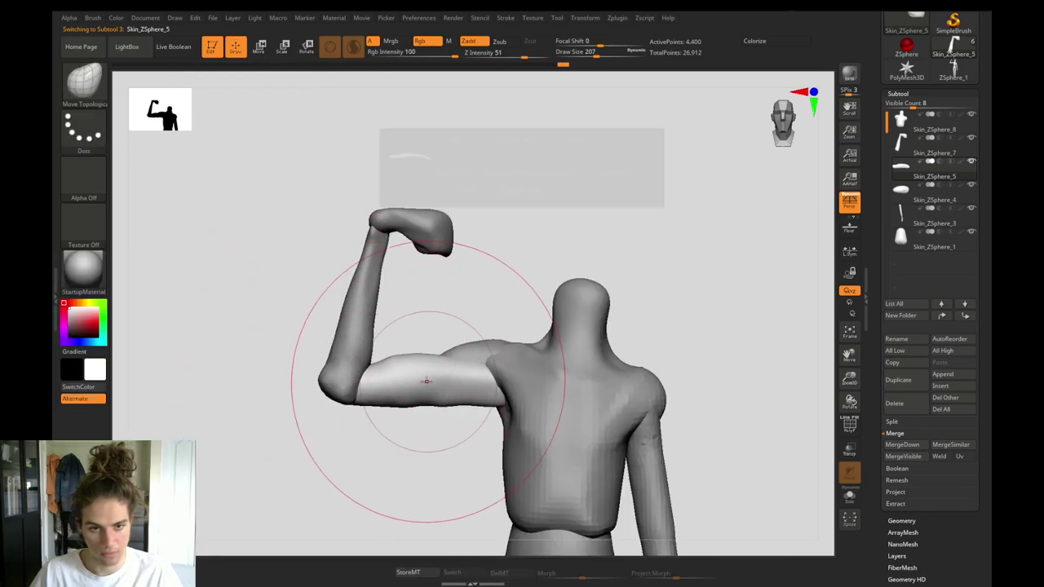
{"action": "left_click", "coordinate": [490, 189]}
Build up the biceps on the raised upper arm with the ClayBuildup brush at draw size 68 and smooth the strokes.
{"action": "mouse_move", "coordinate": [249, 408]}
{"action": "left_mouse_down"}
{"action": "mouse_move", "coordinate": [327, 459]}
{"action": "mouse_move", "coordinate": [296, 443]}
{"action": "mouse_move", "coordinate": [328, 456]}
{"action": "mouse_move", "coordinate": [367, 452]}
{"action": "left_mouse_up"}
{"action": "key", "text": "s"}
{"action": "mouse_move", "coordinate": [457, 354]}
{"action": "left_mouse_down"}
{"action": "mouse_move", "coordinate": [408, 360]}
{"action": "mouse_move", "coordinate": [433, 356]}
{"action": "left_mouse_up"}
{"action": "key", "text": "b"}
{"action": "key", "text": "c"}
{"action": "key", "text": "b"}
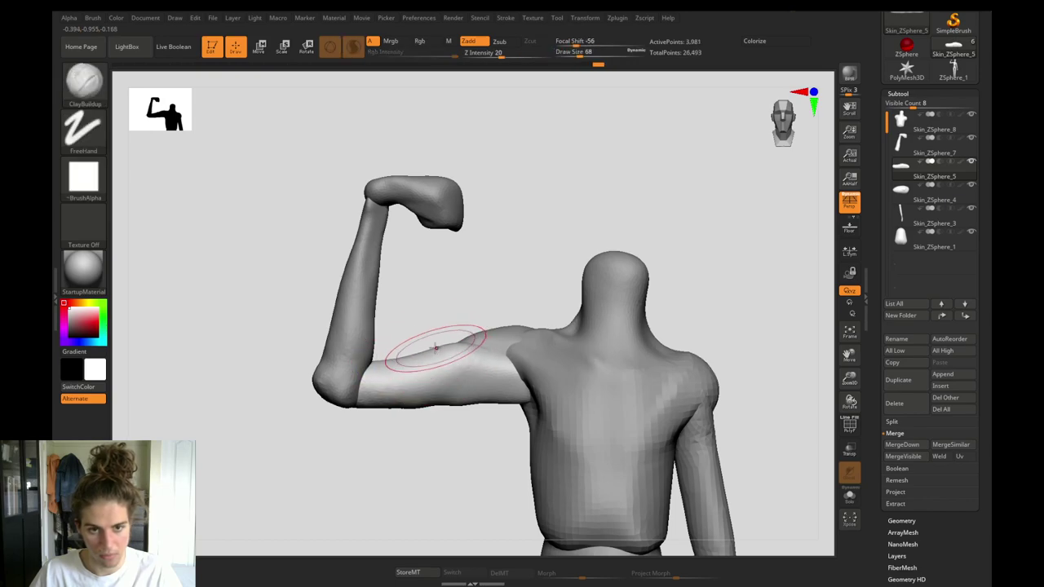
{"action": "left_click_drag", "start_coordinate": [428, 319], "coordinate": [422, 359]}
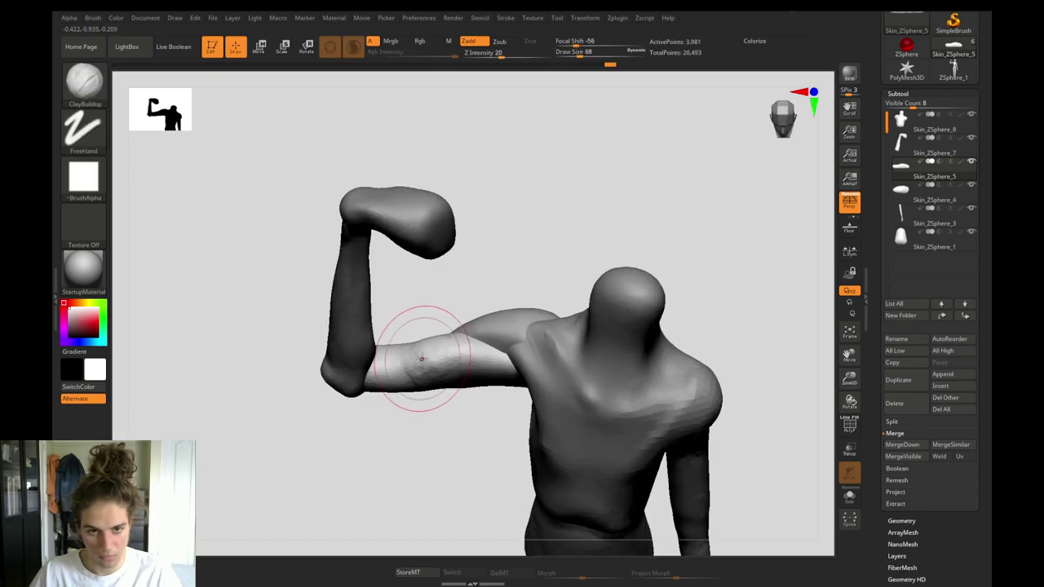
{"action": "mouse_move", "coordinate": [490, 361]}
{"action": "left_mouse_down", "text": "shift"}
{"action": "mouse_move", "coordinate": [456, 349]}
{"action": "mouse_move", "coordinate": [481, 374]}
{"action": "left_mouse_up", "text": "shift"}
{"action": "mouse_move", "coordinate": [401, 454]}
{"action": "left_mouse_down"}
{"action": "mouse_move", "coordinate": [399, 387]}
{"action": "mouse_move", "coordinate": [421, 440]}
{"action": "mouse_move", "coordinate": [462, 436]}
{"action": "left_mouse_up"}
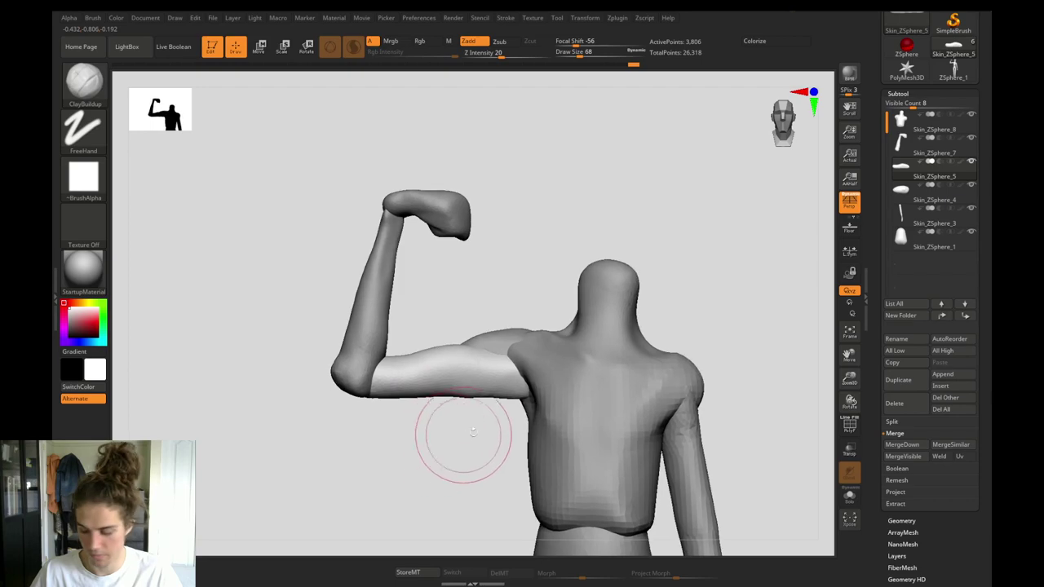
Pull the underside of the raised upper arm slightly downward with the Move Topological brush.
{"action": "key", "text": "b"}
{"action": "key", "text": "m"}
{"action": "key", "text": "t"}
{"action": "left_click_drag", "start_coordinate": [437, 397], "coordinate": [438, 401]}
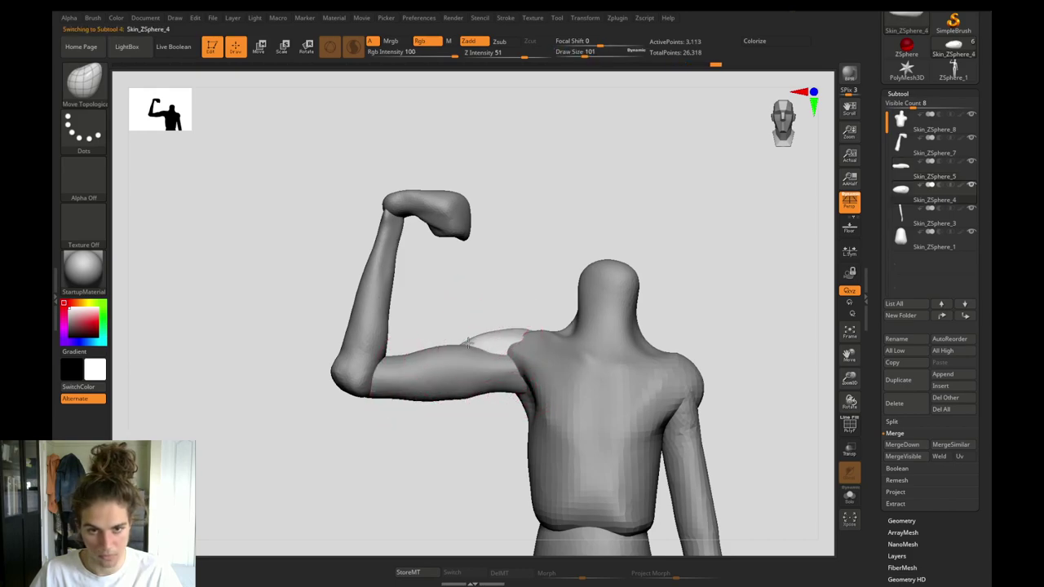
Make the raised arm's shoulder piece the active subtool, adjust its outline with Move Topological, and add volume with ClayBuildup.
{"action": "left_click_drag", "start_coordinate": [451, 327], "coordinate": [423, 340]}
{"action": "mouse_move", "coordinate": [498, 329]}
{"action": "left_mouse_down", "text": "alt"}
{"action": "mouse_move", "coordinate": [516, 315]}
{"action": "mouse_move", "coordinate": [537, 334]}
{"action": "mouse_move", "coordinate": [507, 349]}
{"action": "mouse_move", "coordinate": [438, 326]}
{"action": "mouse_move", "coordinate": [448, 342]}
{"action": "mouse_move", "coordinate": [429, 337]}
{"action": "mouse_move", "coordinate": [413, 275]}
{"action": "mouse_move", "coordinate": [391, 299]}
{"action": "mouse_move", "coordinate": [350, 421]}
{"action": "mouse_move", "coordinate": [400, 435]}
{"action": "mouse_move", "coordinate": [403, 454]}
{"action": "mouse_move", "coordinate": [501, 322]}
{"action": "left_mouse_up", "text": "alt"}
{"action": "key", "text": "b"}
{"action": "key", "text": "c"}
{"action": "key", "text": "b"}
{"action": "key", "text": "s"}
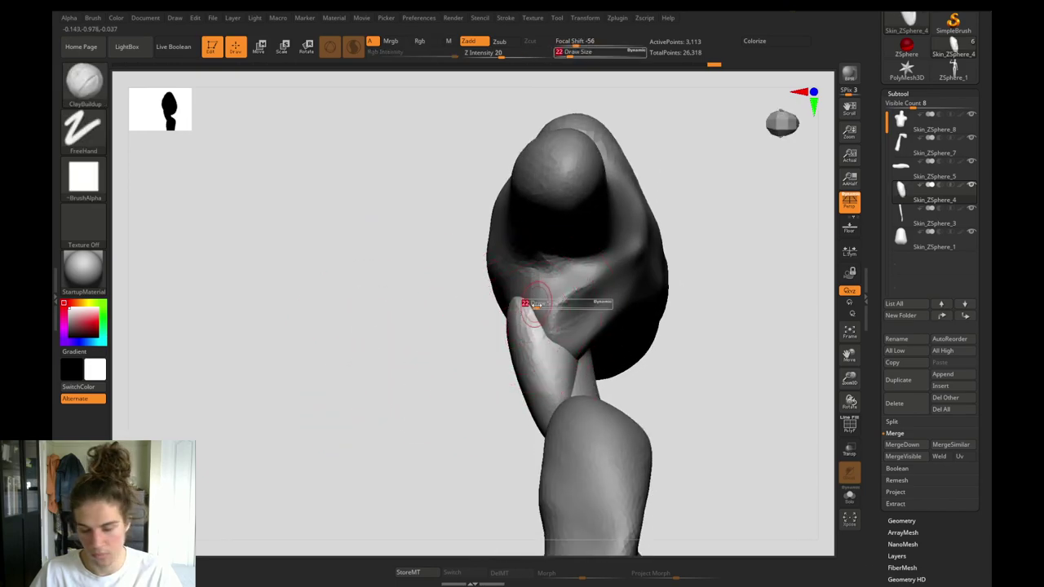
Make the torso the active subtool and smooth its surface around the raised arm's shoulder.
{"action": "left_click", "coordinate": [581, 299], "text": "alt"}
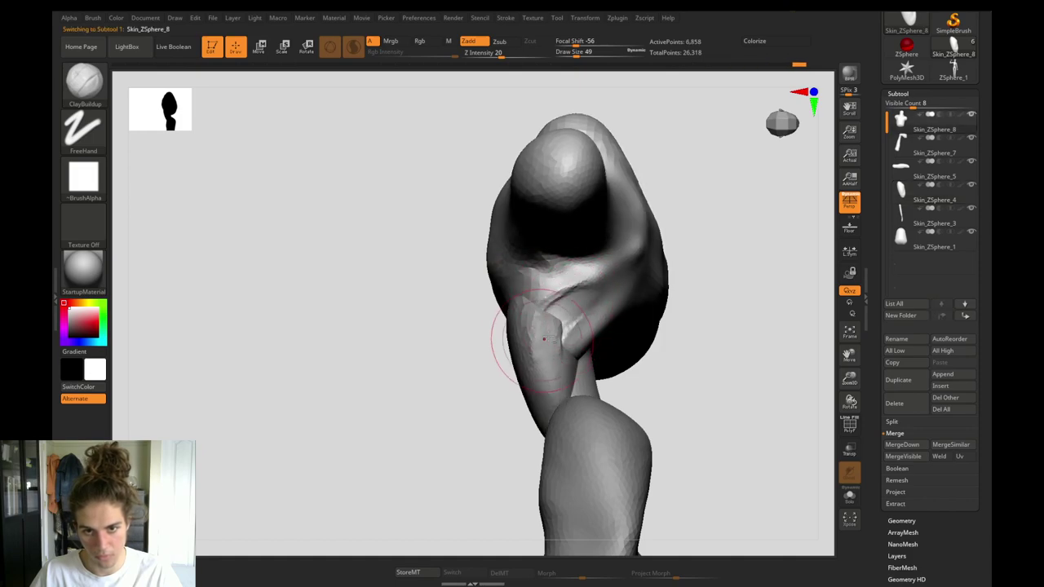
{"action": "mouse_move", "coordinate": [607, 284]}
{"action": "left_mouse_down", "text": "shift"}
{"action": "mouse_move", "coordinate": [545, 308]}
{"action": "mouse_move", "coordinate": [580, 302]}
{"action": "left_mouse_up", "text": "shift"}
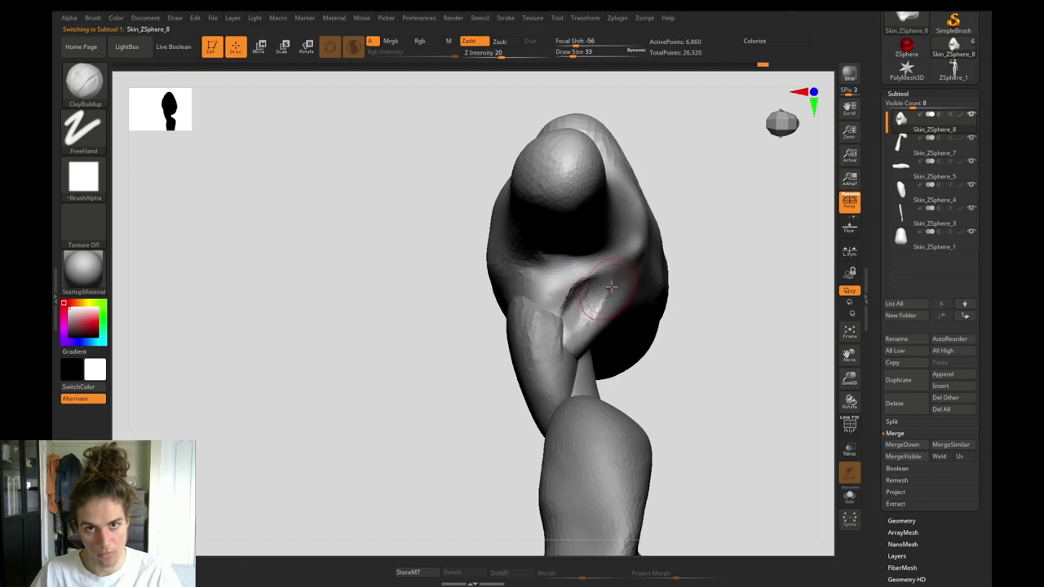
{"action": "mouse_move", "coordinate": [573, 347]}
{"action": "left_mouse_down", "text": "shift"}
{"action": "mouse_move", "coordinate": [602, 301]}
{"action": "mouse_move", "coordinate": [572, 343]}
{"action": "left_mouse_up", "text": "shift"}
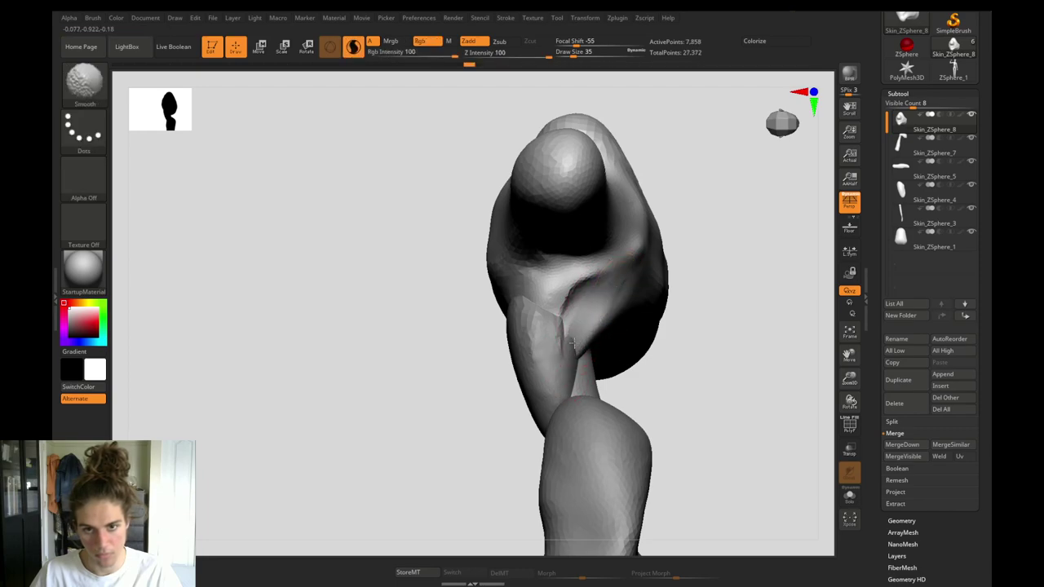
{"action": "left_click_drag", "start_coordinate": [569, 297], "coordinate": [555, 320], "text": "shift"}
Carve creases into the torso above the raised arm's shoulder joint and along the armpit with the DamStandard brush at draw size 35.
{"action": "left_click_drag", "start_coordinate": [455, 413], "coordinate": [416, 302], "text": "alt"}
{"action": "mouse_move", "coordinate": [416, 301]}
{"action": "left_mouse_down"}
{"action": "mouse_move", "coordinate": [396, 266]}
{"action": "mouse_move", "coordinate": [361, 324]}
{"action": "mouse_move", "coordinate": [369, 352]}
{"action": "mouse_move", "coordinate": [397, 362]}
{"action": "mouse_move", "coordinate": [520, 494]}
{"action": "left_mouse_up"}
{"action": "left_click_drag", "start_coordinate": [448, 482], "coordinate": [443, 489]}
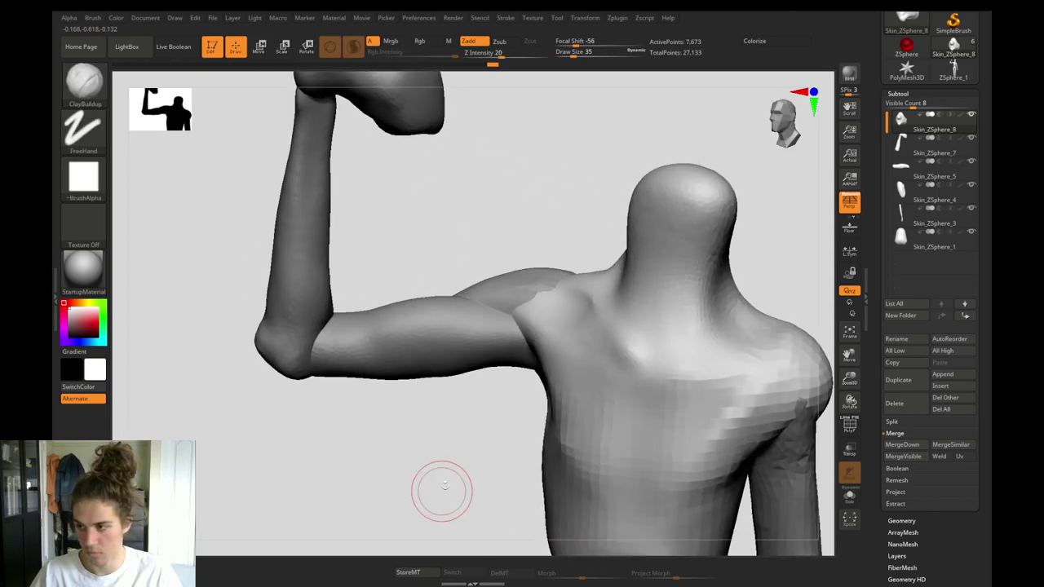
{"action": "key", "text": "b"}
{"action": "key", "text": "d"}
{"action": "key", "text": "s"}
{"action": "left_click_drag", "start_coordinate": [523, 401], "coordinate": [547, 381]}
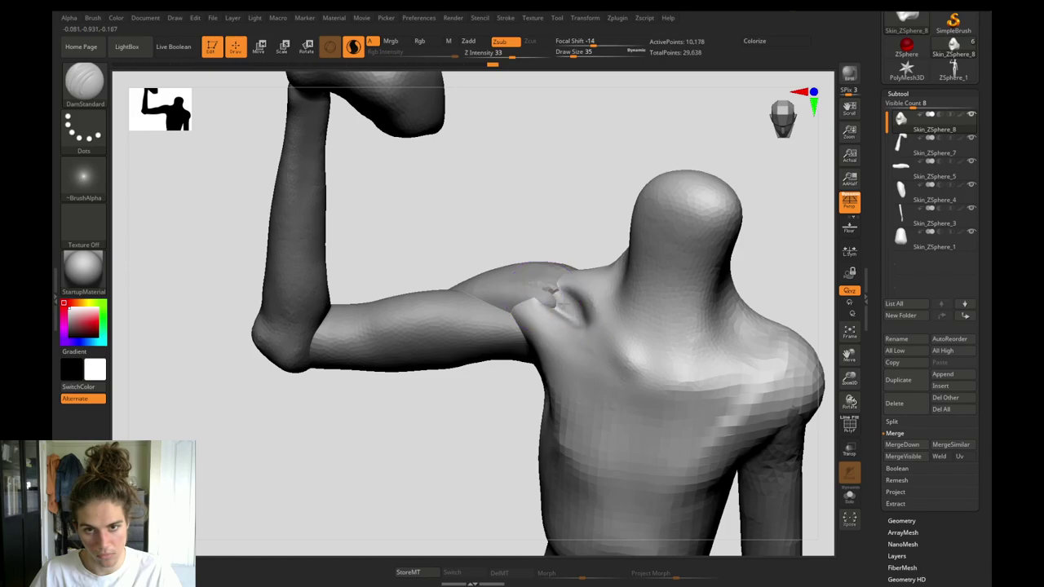
{"action": "left_click_drag", "start_coordinate": [499, 393], "coordinate": [534, 346]}
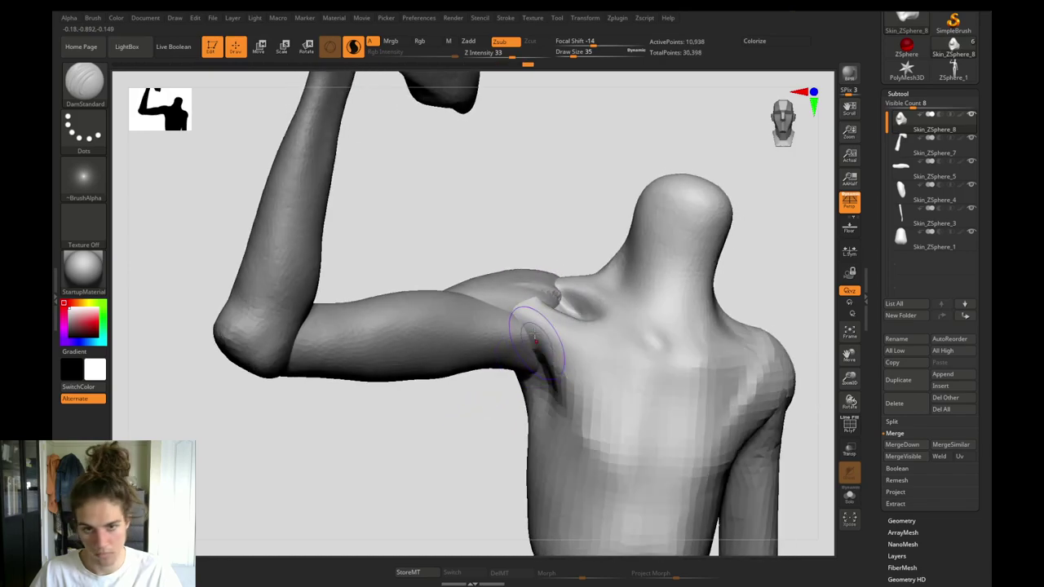
Add clay to the torso beside the armpit with the ClayBuildup brush and smooth toward the raised shoulder.
{"action": "key", "text": "b"}
{"action": "key", "text": "c"}
{"action": "key", "text": "b"}
{"action": "left_click_drag", "start_coordinate": [582, 428], "coordinate": [601, 445]}
{"action": "left_click_drag", "start_coordinate": [589, 416], "coordinate": [534, 298], "text": "shift"}
Build up the chest muscle from the raised shoulder down to the ribs with ClayBuildup at draw size 59, and smooth it.
{"action": "left_click_drag", "start_coordinate": [503, 237], "coordinate": [486, 243]}
{"action": "key", "text": "s"}
{"action": "left_click_drag", "start_coordinate": [571, 334], "coordinate": [618, 416]}
{"action": "key", "text": "s"}
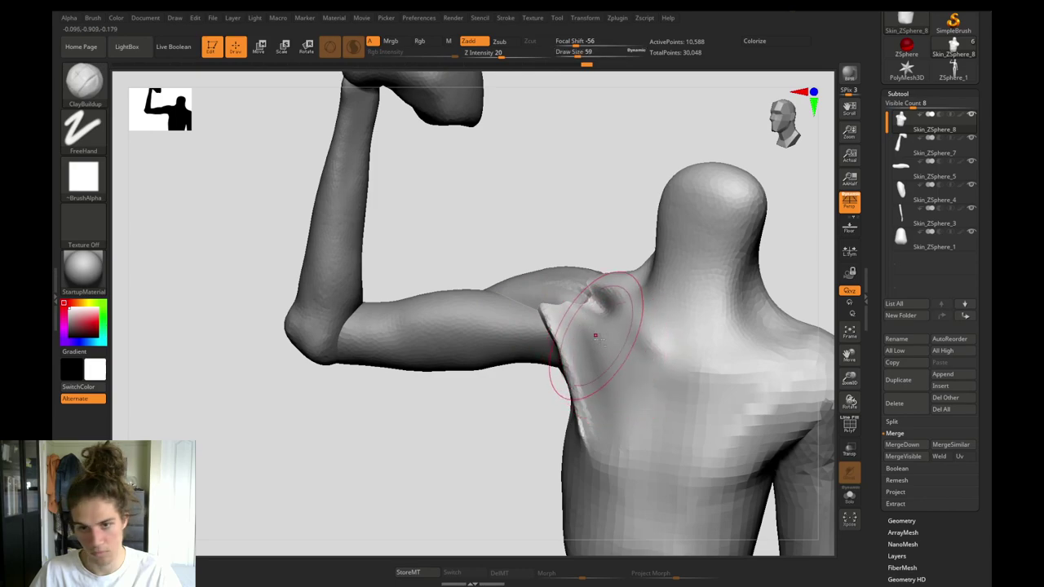
{"action": "left_click_drag", "start_coordinate": [595, 335], "coordinate": [660, 393]}
{"action": "mouse_move", "coordinate": [604, 333]}
{"action": "left_mouse_down"}
{"action": "mouse_move", "coordinate": [661, 418]}
{"action": "mouse_move", "coordinate": [600, 350]}
{"action": "left_mouse_up"}
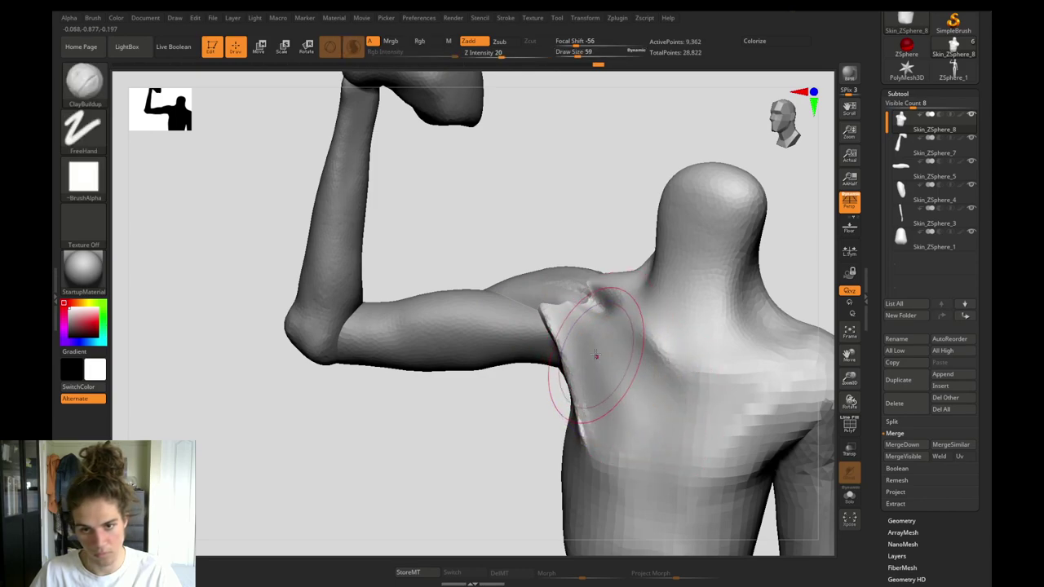
{"action": "left_click_drag", "start_coordinate": [567, 315], "coordinate": [610, 407]}
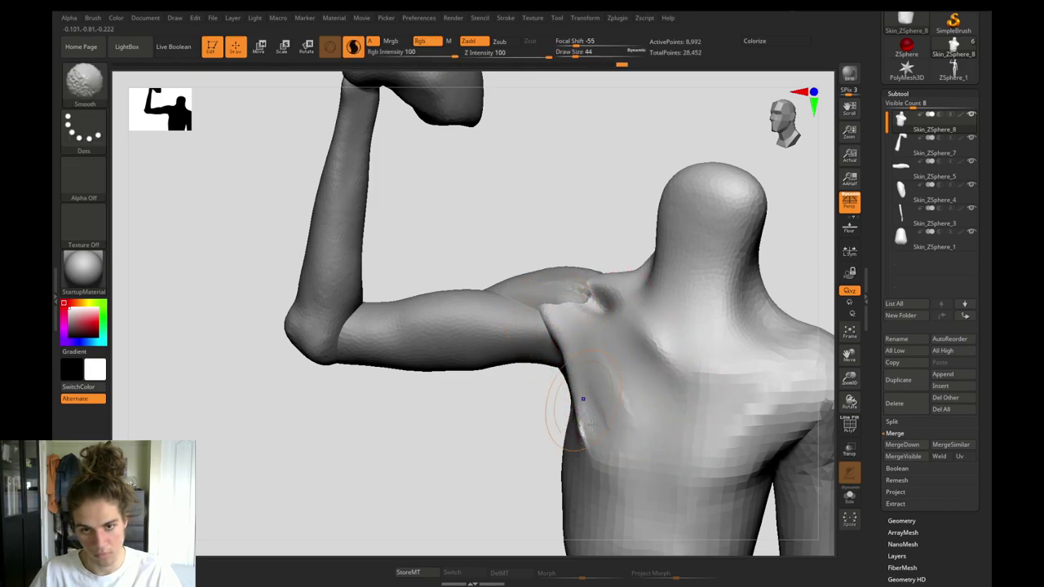
{"action": "mouse_move", "coordinate": [499, 437]}
{"action": "left_mouse_down"}
{"action": "mouse_move", "coordinate": [522, 434]}
{"action": "mouse_move", "coordinate": [500, 435]}
{"action": "mouse_move", "coordinate": [509, 433]}
{"action": "left_mouse_up"}
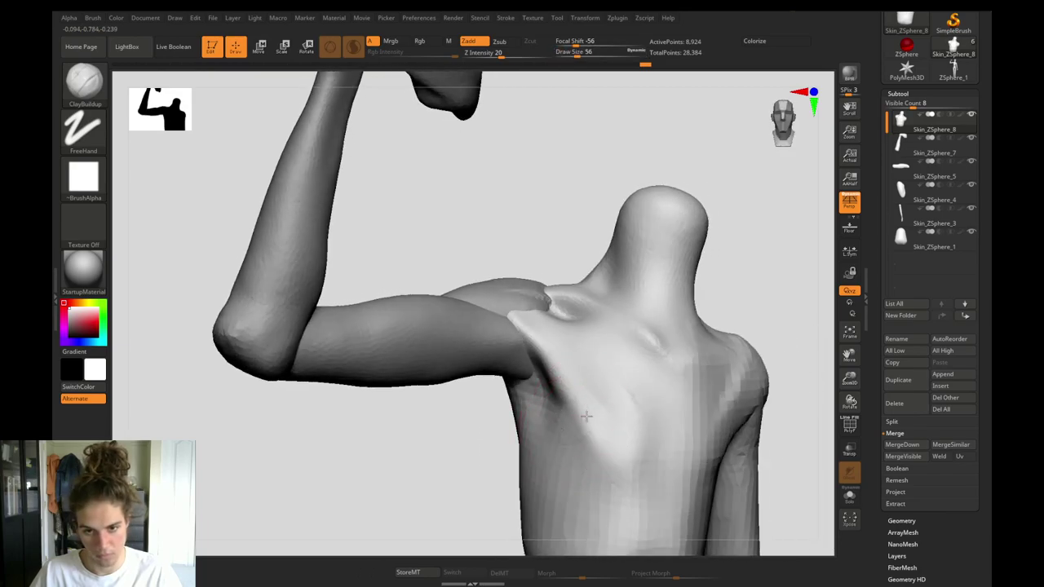
{"action": "key", "text": "shift"}
{"action": "left_click_drag", "start_coordinate": [572, 407], "coordinate": [545, 391], "text": "shift"}
Adjust the chest and collarbone forms beside the raised arm with the Move Topological brush at draw sizes 71 and 59.
{"action": "left_click_drag", "start_coordinate": [448, 433], "coordinate": [459, 419]}
{"action": "key", "text": "b"}
{"action": "key", "text": "m"}
{"action": "key", "text": "t"}
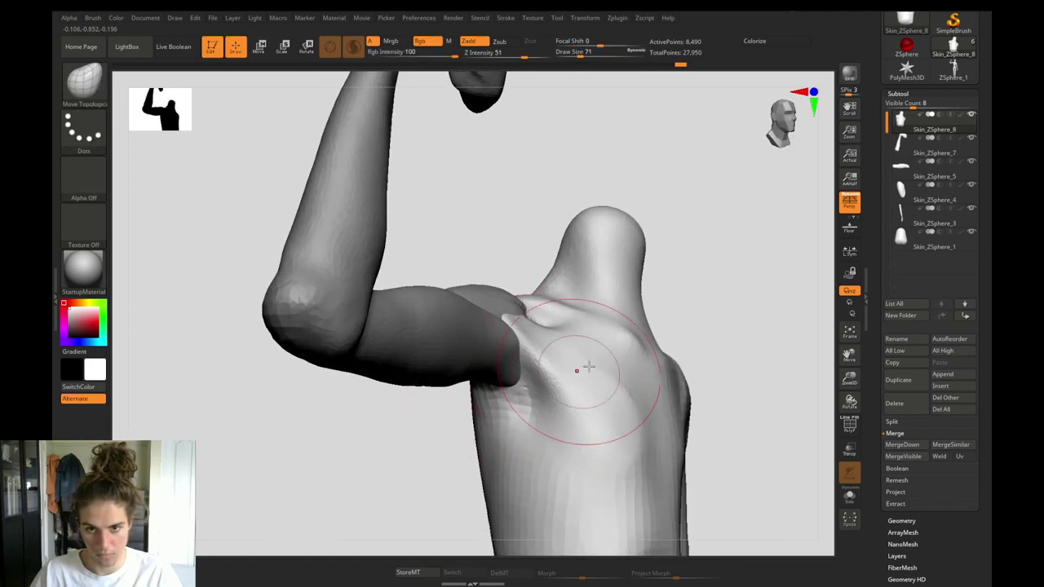
{"action": "key", "text": "s"}
{"action": "left_click_drag", "start_coordinate": [632, 341], "coordinate": [629, 341]}
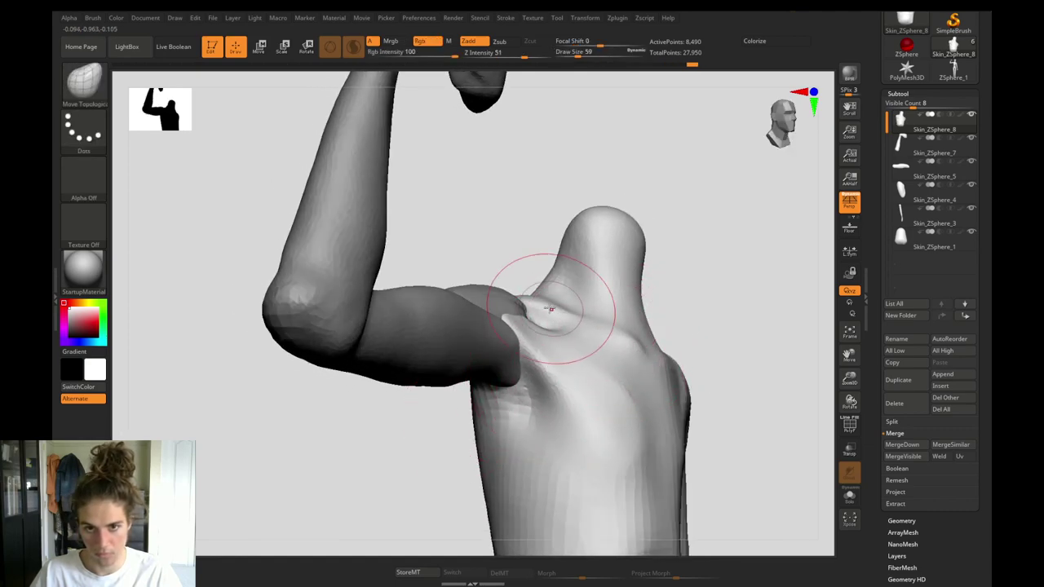
Refine the torso's side profile along the chest and back with Move Topological, using draw sizes 97, 68 and 136.
{"action": "mouse_move", "coordinate": [500, 261]}
{"action": "left_mouse_down"}
{"action": "mouse_move", "coordinate": [513, 270]}
{"action": "mouse_move", "coordinate": [364, 435]}
{"action": "mouse_move", "coordinate": [333, 364]}
{"action": "left_mouse_up"}
{"action": "key", "text": "s"}
{"action": "left_click_drag", "start_coordinate": [601, 352], "coordinate": [607, 352]}
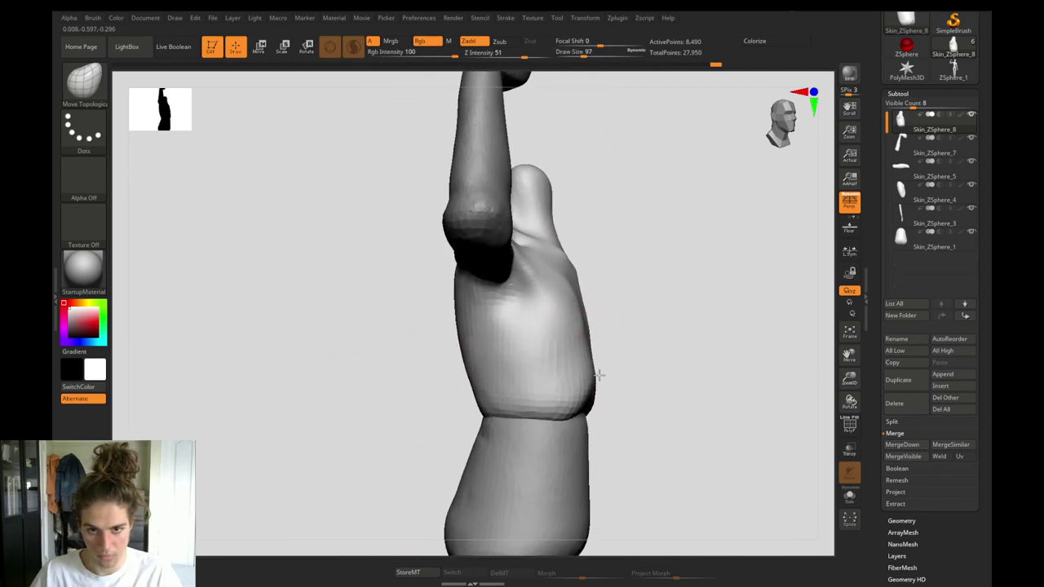
{"action": "key", "text": "s"}
{"action": "left_click_drag", "start_coordinate": [563, 266], "coordinate": [557, 267]}
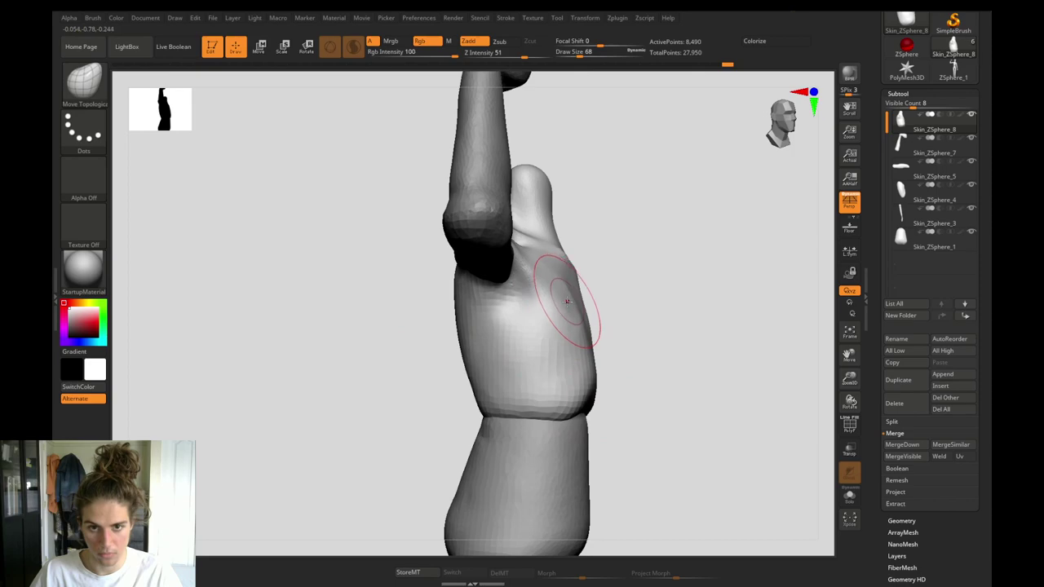
{"action": "left_click_drag", "start_coordinate": [392, 333], "coordinate": [410, 328]}
{"action": "key", "text": "s"}
{"action": "mouse_move", "coordinate": [467, 361]}
{"action": "left_mouse_down"}
{"action": "mouse_move", "coordinate": [479, 362]}
{"action": "mouse_move", "coordinate": [459, 367]}
{"action": "left_mouse_up"}
{"action": "key", "text": "s"}
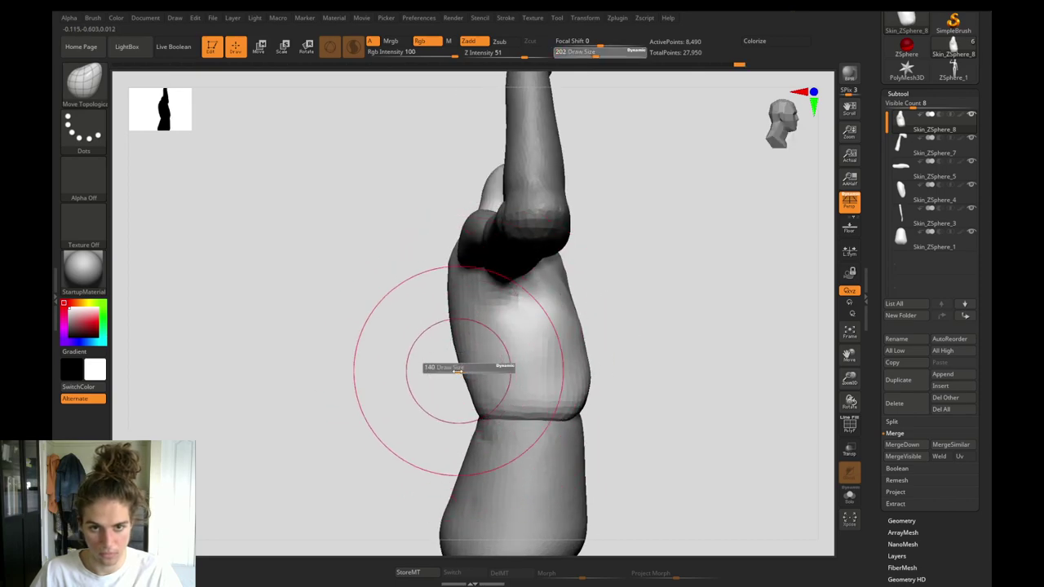
{"action": "left_click_drag", "start_coordinate": [401, 298], "coordinate": [340, 333]}
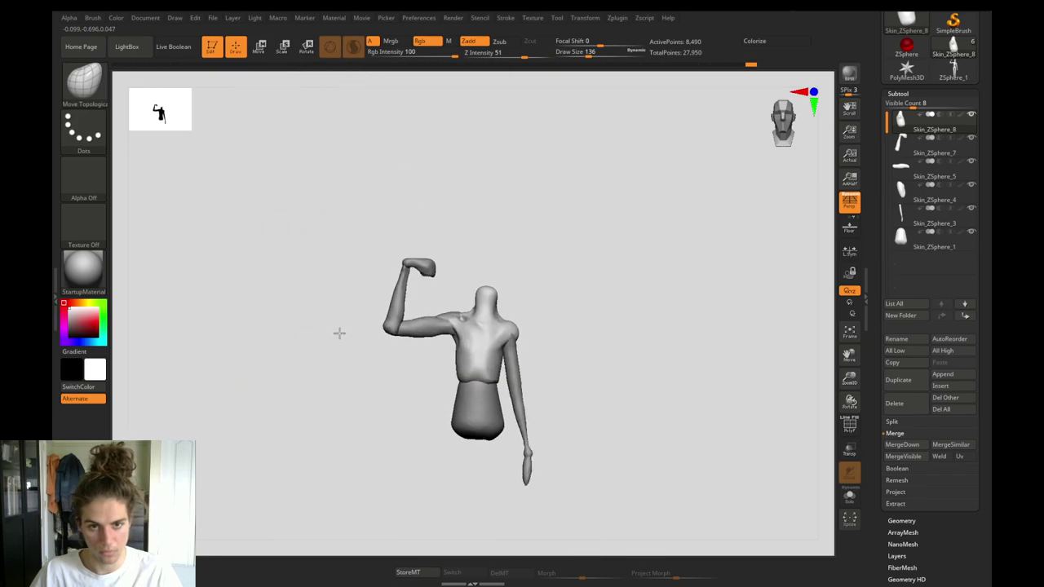
Make the raised upper arm the active subtool and refine its underside and elbow end with Move Topological at draw sizes 97 and 54.
{"action": "left_click", "coordinate": [426, 328], "text": "alt"}
{"action": "left_click_drag", "start_coordinate": [404, 373], "coordinate": [495, 436], "text": "alt"}
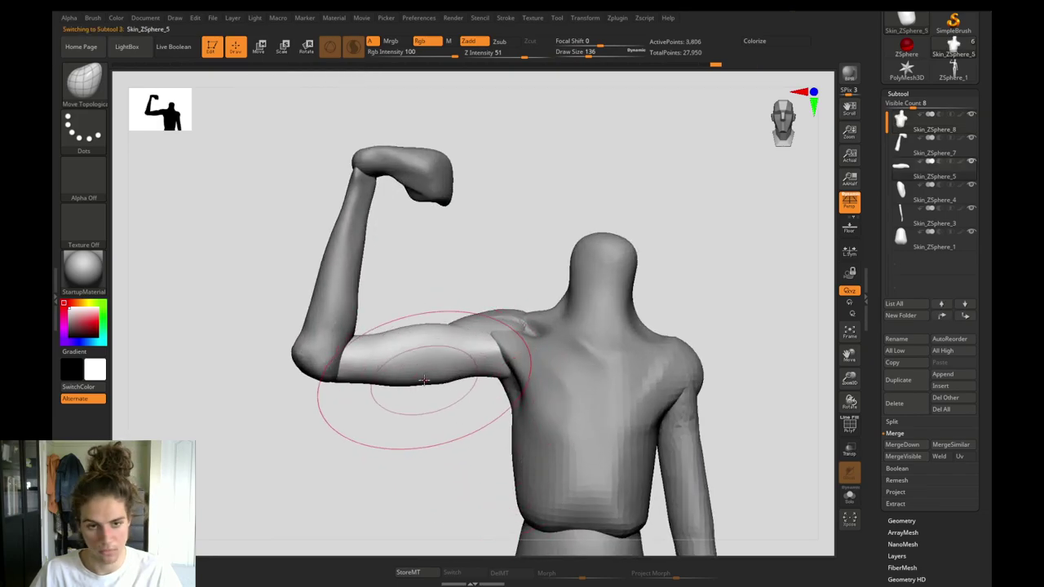
{"action": "key", "text": "s"}
{"action": "mouse_move", "coordinate": [428, 382]}
{"action": "left_mouse_down"}
{"action": "mouse_move", "coordinate": [351, 362]}
{"action": "mouse_move", "coordinate": [359, 349]}
{"action": "left_mouse_up"}
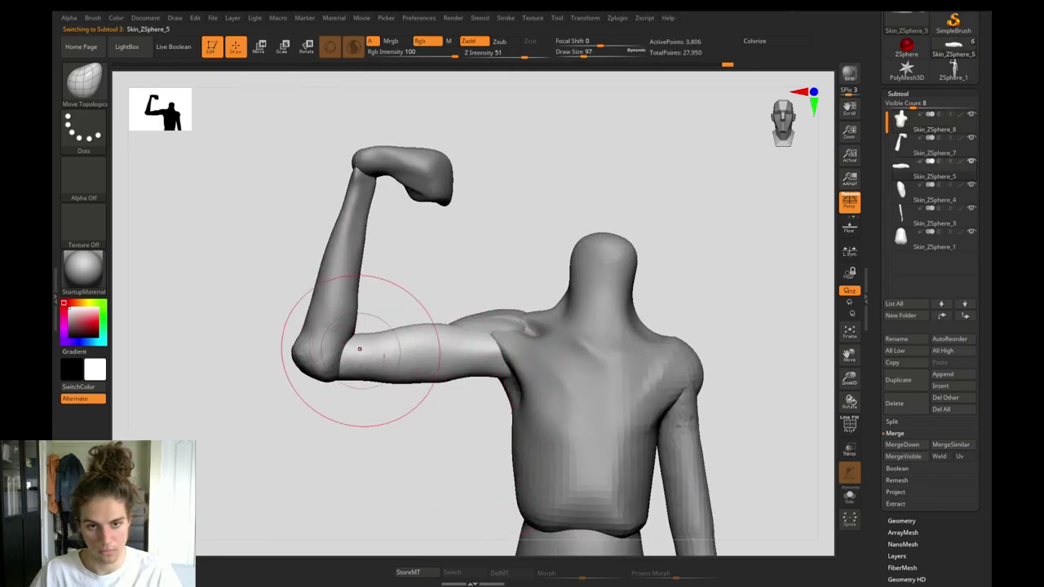
{"action": "key", "text": "s"}
{"action": "left_click_drag", "start_coordinate": [438, 343], "coordinate": [431, 342]}
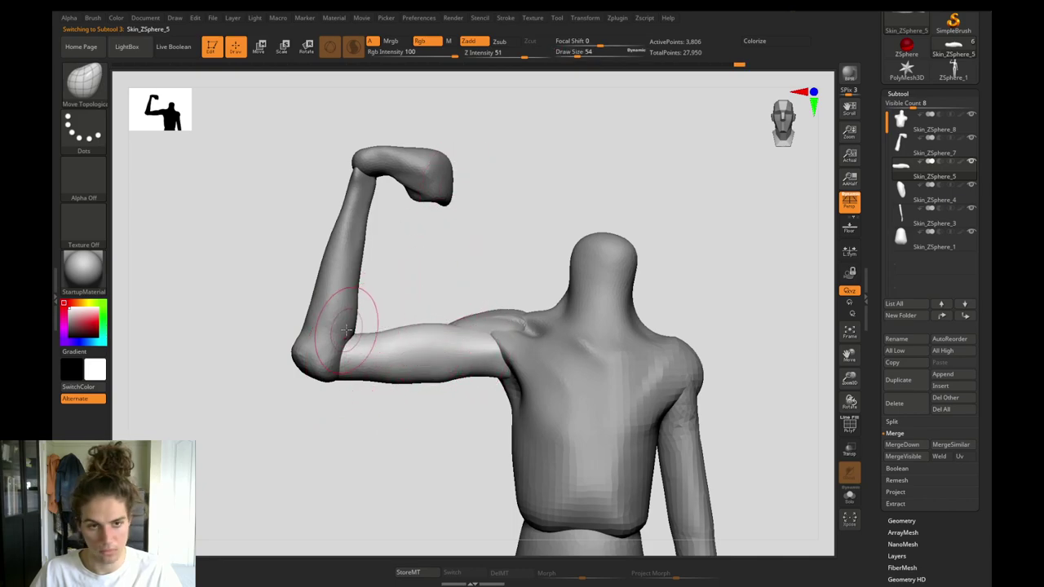
Make the raised forearm and fist the active subtool, center the gizmo on the wrist, and mask the fist.
{"action": "mouse_move", "coordinate": [302, 436]}
{"action": "left_mouse_down", "text": "alt"}
{"action": "mouse_move", "coordinate": [256, 307]}
{"action": "mouse_move", "coordinate": [331, 361]}
{"action": "left_mouse_up", "text": "alt"}
{"action": "left_click", "coordinate": [396, 326], "text": "alt"}
{"action": "left_click_drag", "start_coordinate": [350, 282], "coordinate": [403, 293], "text": "alt"}
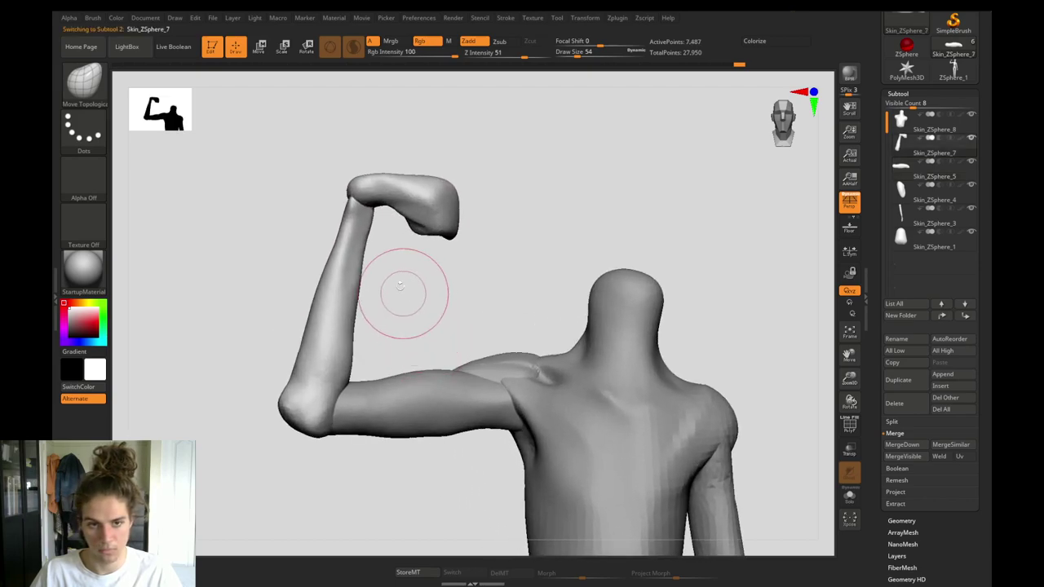
{"action": "key", "text": "w"}
{"action": "left_click", "coordinate": [363, 190], "text": "alt"}
{"action": "key", "text": "q"}
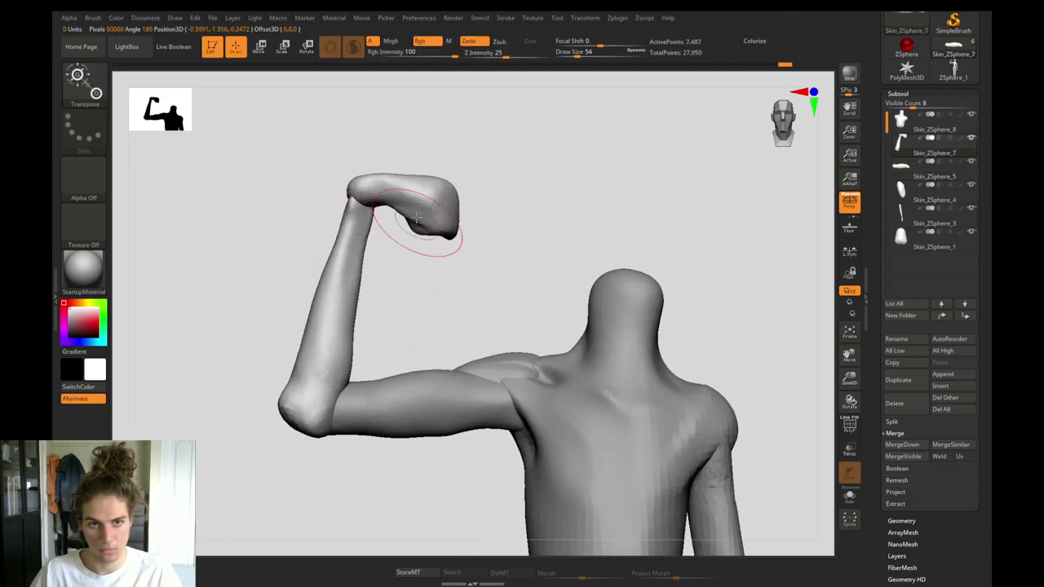
{"action": "left_click", "coordinate": [424, 193], "text": "ctrl+shift"}
{"action": "key", "text": "w"}
{"action": "left_click", "coordinate": [372, 315], "text": "ctrl"}
{"action": "left_click", "coordinate": [371, 318], "text": "ctrl+shift"}
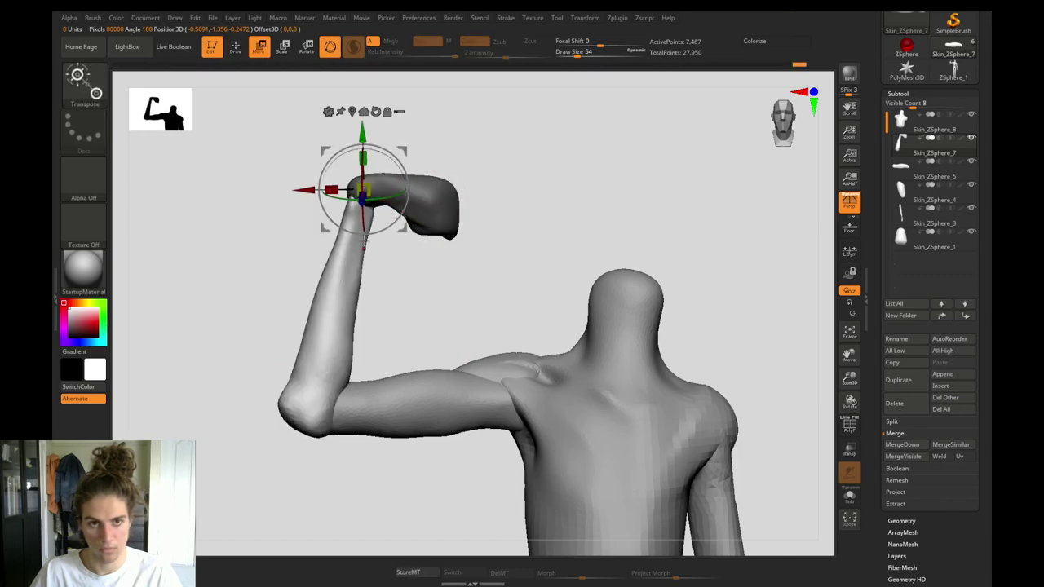
Invert the mask to protect the forearm, scale the fist down slightly from the wrist, and clear the mask.
{"action": "key", "text": "q"}
{"action": "key", "text": "w"}
{"action": "left_click", "coordinate": [267, 218], "text": "ctrl"}
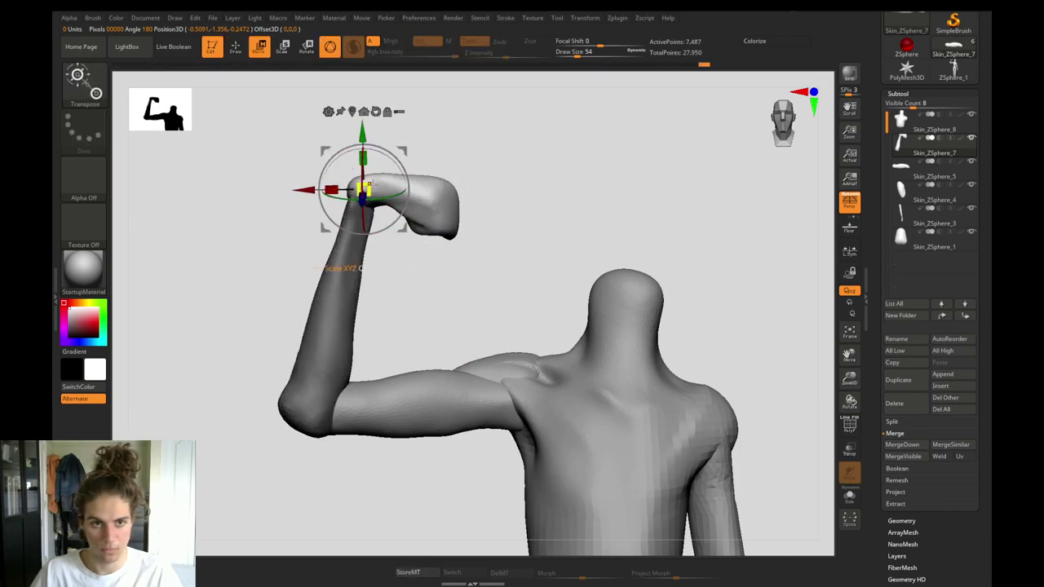
{"action": "left_click_drag", "start_coordinate": [364, 189], "coordinate": [353, 170]}
{"action": "key", "text": "q"}
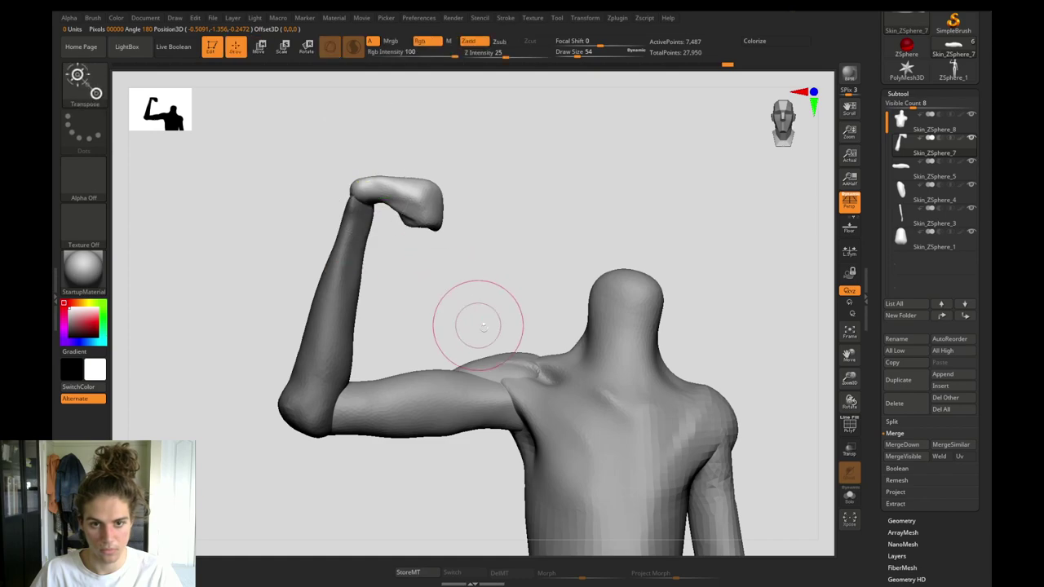
{"action": "key", "text": "w"}
{"action": "left_click_drag", "start_coordinate": [478, 326], "coordinate": [412, 231], "text": "ctrl"}
{"action": "key", "text": "q"}
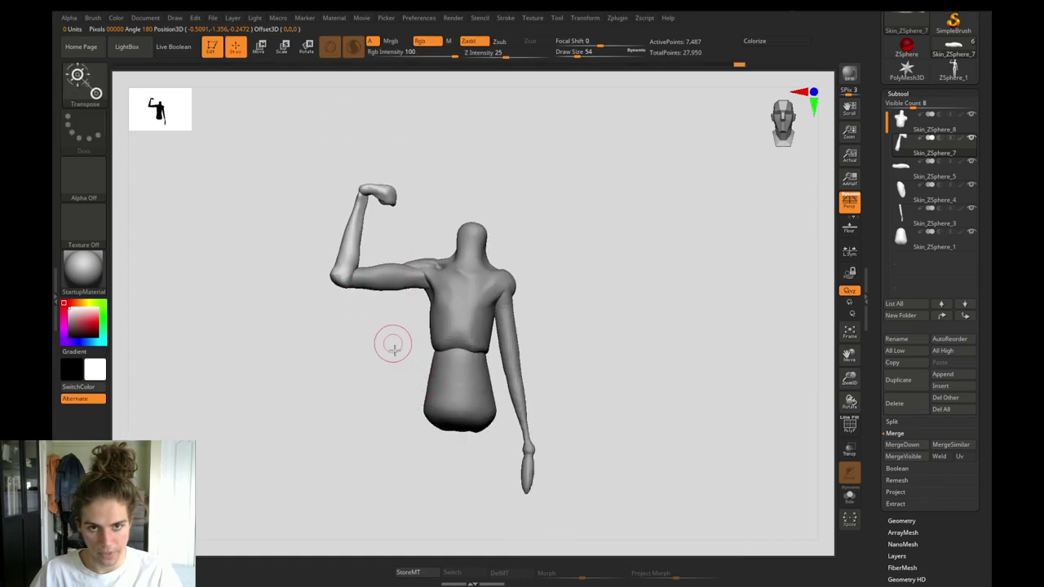
Append a 3D sphere to the figure as a new subtool.
{"action": "left_click_drag", "start_coordinate": [393, 344], "coordinate": [413, 399], "text": "alt"}
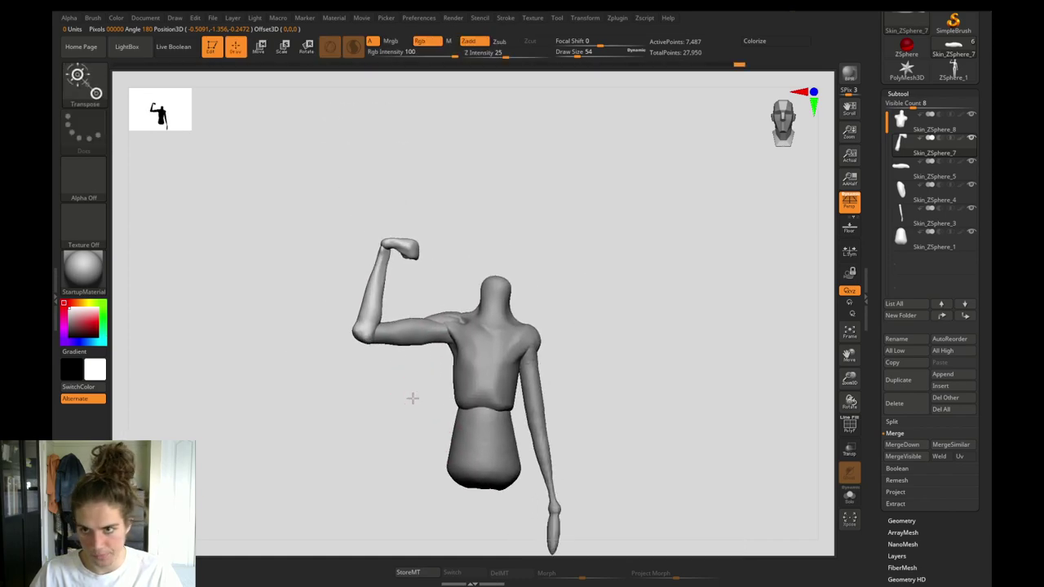
{"action": "left_click", "coordinate": [942, 374]}
{"action": "left_click", "coordinate": [522, 400]}
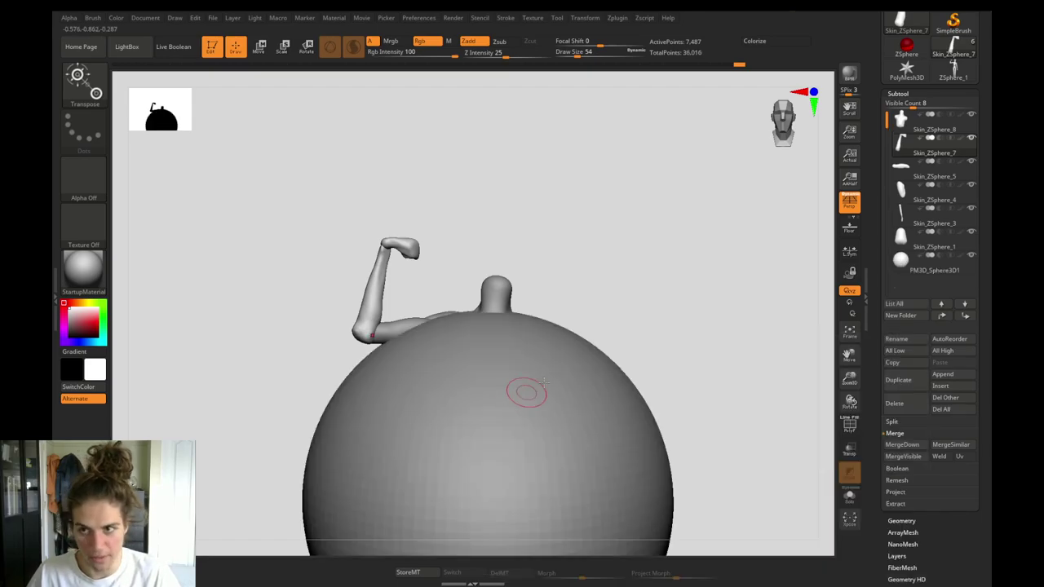
Make the appended sphere the active subtool, scale it down, and place it above the neck as a head.
{"action": "left_click", "coordinate": [898, 259]}
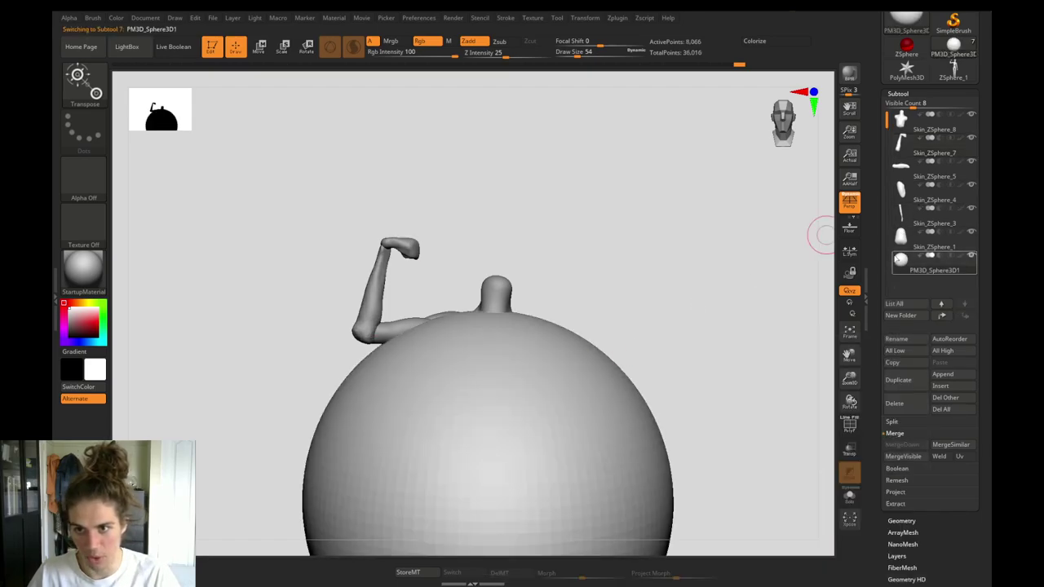
{"action": "left_click", "coordinate": [259, 47]}
{"action": "left_click_drag", "start_coordinate": [493, 491], "coordinate": [461, 191]}
{"action": "left_click_drag", "start_coordinate": [503, 234], "coordinate": [458, 208]}
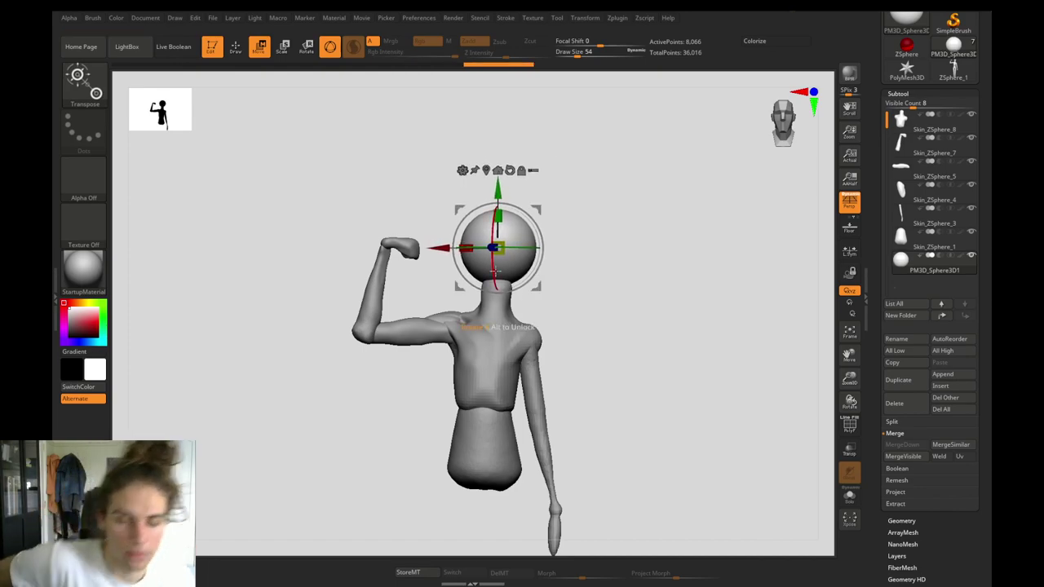
{"action": "key", "text": "q"}
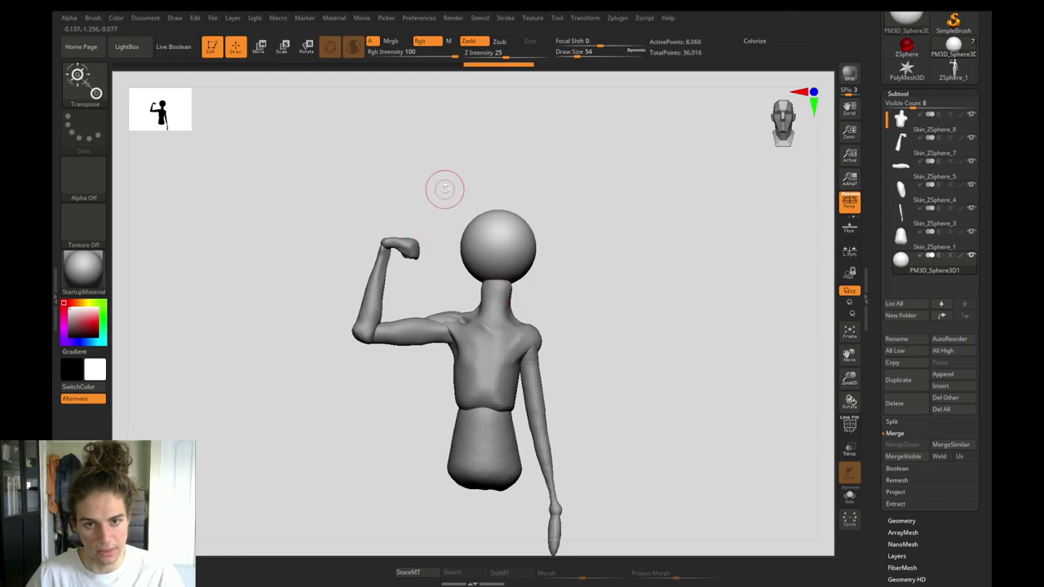
Try to shape the sphere into a head with a narrower jaw at draw size 158, smooth it, and undo the changes.
{"action": "left_click_drag", "start_coordinate": [444, 189], "coordinate": [449, 265], "text": "alt"}
{"action": "left_click_drag", "start_coordinate": [491, 345], "coordinate": [486, 372]}
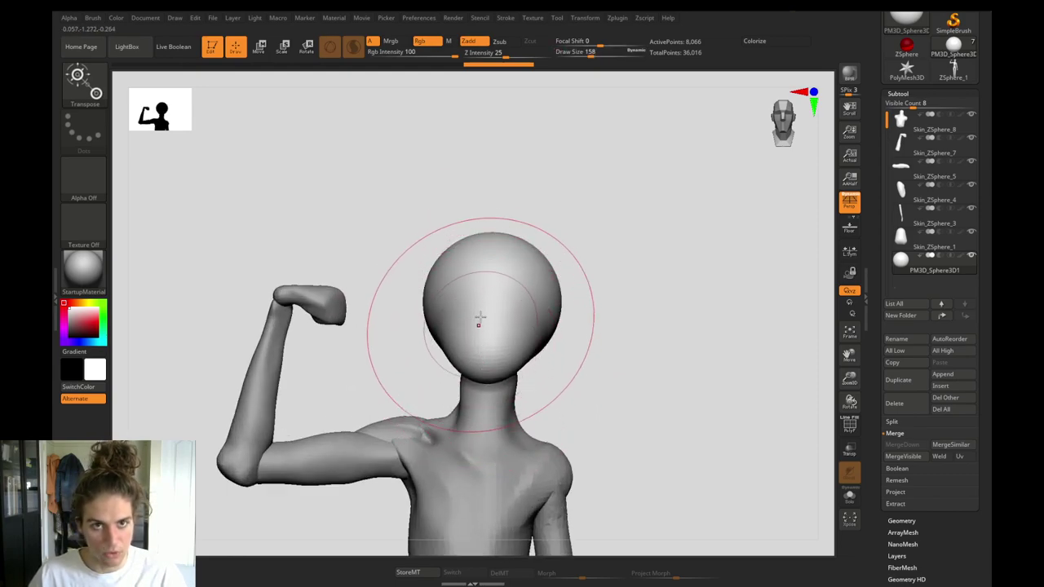
{"action": "mouse_move", "coordinate": [487, 290]}
{"action": "left_mouse_down", "text": "shift"}
{"action": "mouse_move", "coordinate": [477, 339]}
{"action": "mouse_move", "coordinate": [461, 294]}
{"action": "left_mouse_up", "text": "shift"}
{"action": "left_click_drag", "start_coordinate": [535, 291], "coordinate": [551, 295], "text": "shift"}
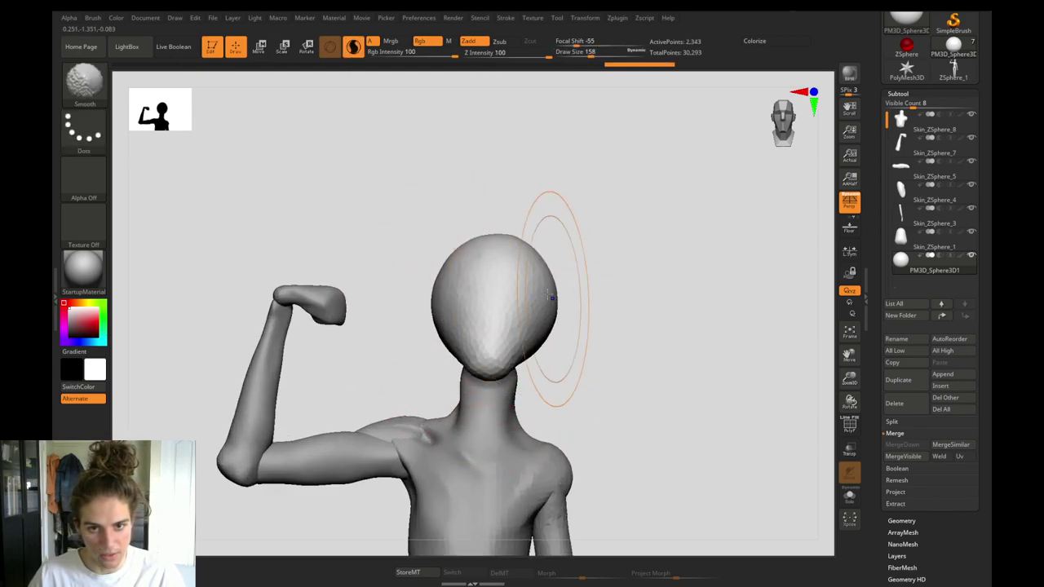
{"action": "key", "text": "w"}
{"action": "key", "text": "ctrl+z"}
{"action": "key", "text": "ctrl+z"}
{"action": "key", "text": "ctrl+z"}
{"action": "mouse_move", "coordinate": [407, 313]}
{"action": "left_mouse_down"}
{"action": "mouse_move", "coordinate": [445, 315]}
{"action": "mouse_move", "coordinate": [412, 315]}
{"action": "left_mouse_up"}
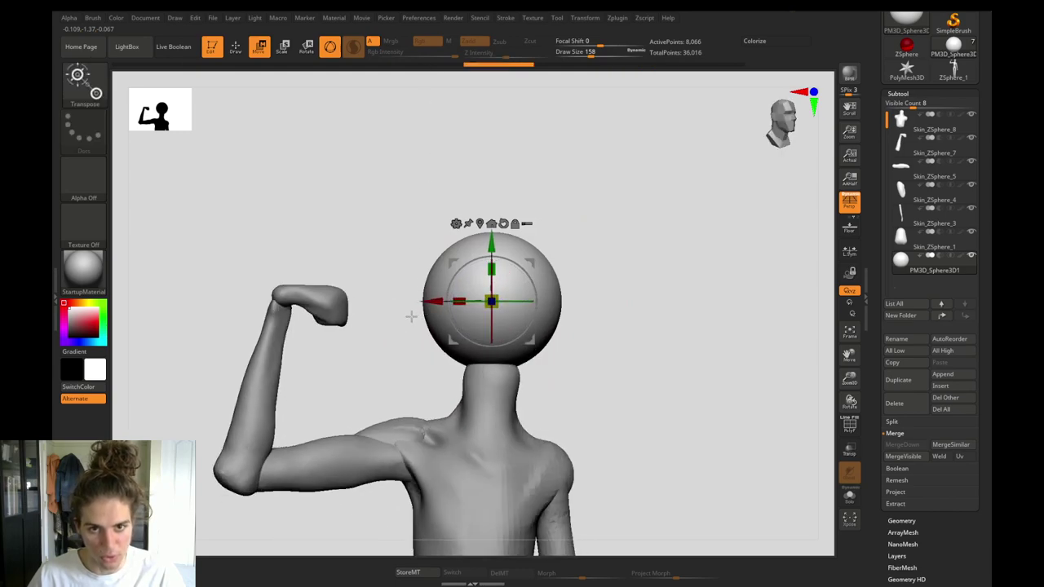
Activate symmetry and turn on local symmetry for the head sphere.
{"action": "left_click", "coordinate": [595, 20]}
{"action": "left_click", "coordinate": [621, 299]}
{"action": "key", "text": "q"}
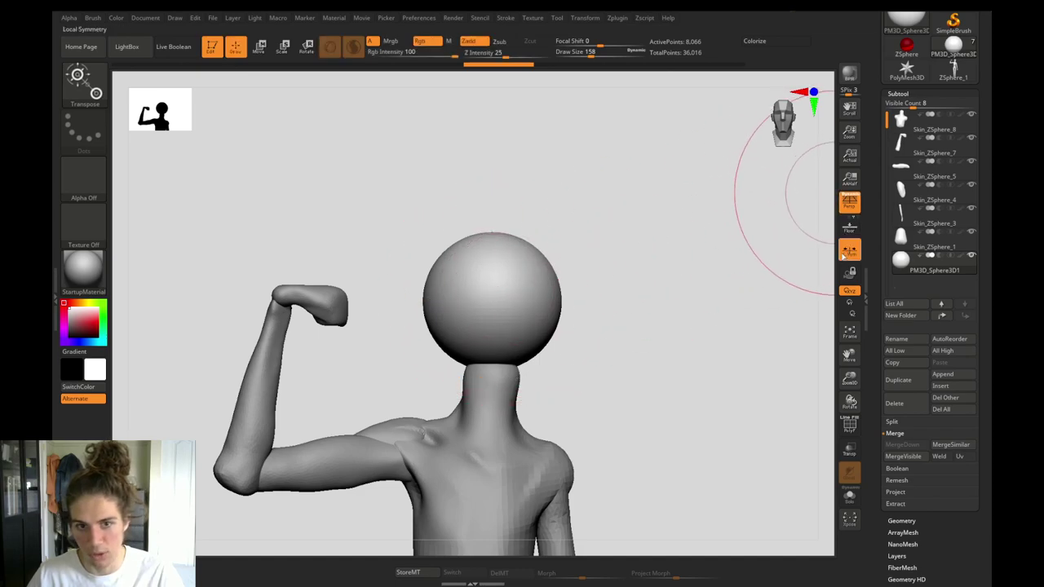
{"action": "left_click_drag", "start_coordinate": [359, 215], "coordinate": [347, 146], "text": "alt"}
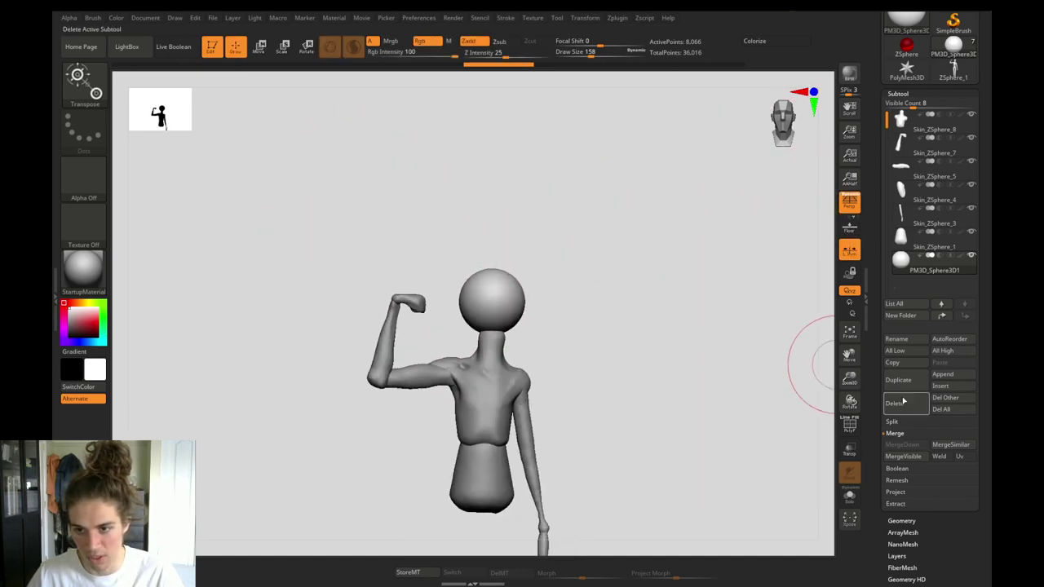
Delete the 3D sphere, append a PolySphere in its place, and make it the active subtool.
{"action": "left_click", "coordinate": [903, 400]}
{"action": "left_click", "coordinate": [816, 430]}
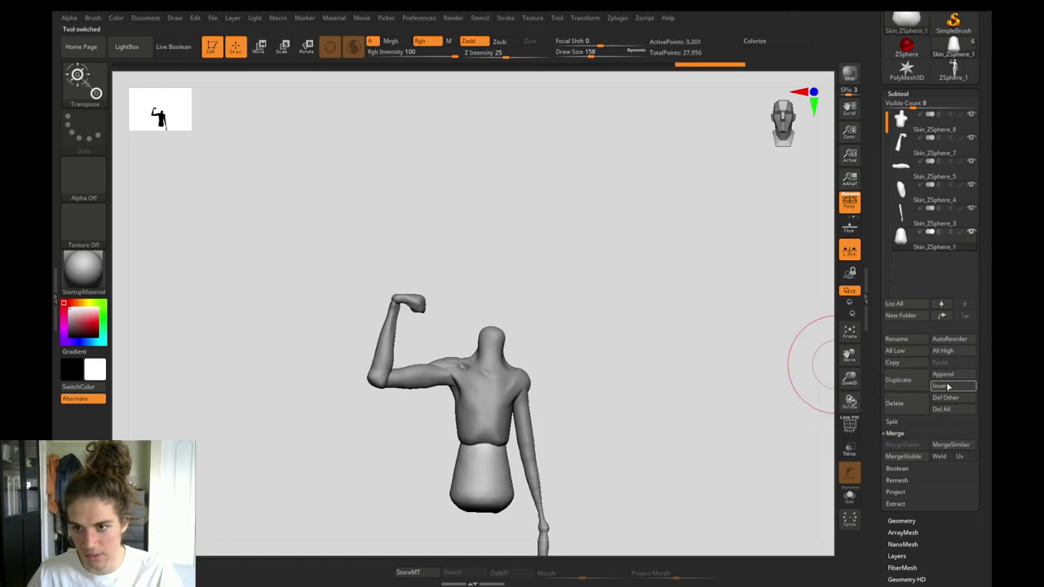
{"action": "left_click", "coordinate": [946, 377]}
{"action": "left_click", "coordinate": [899, 430]}
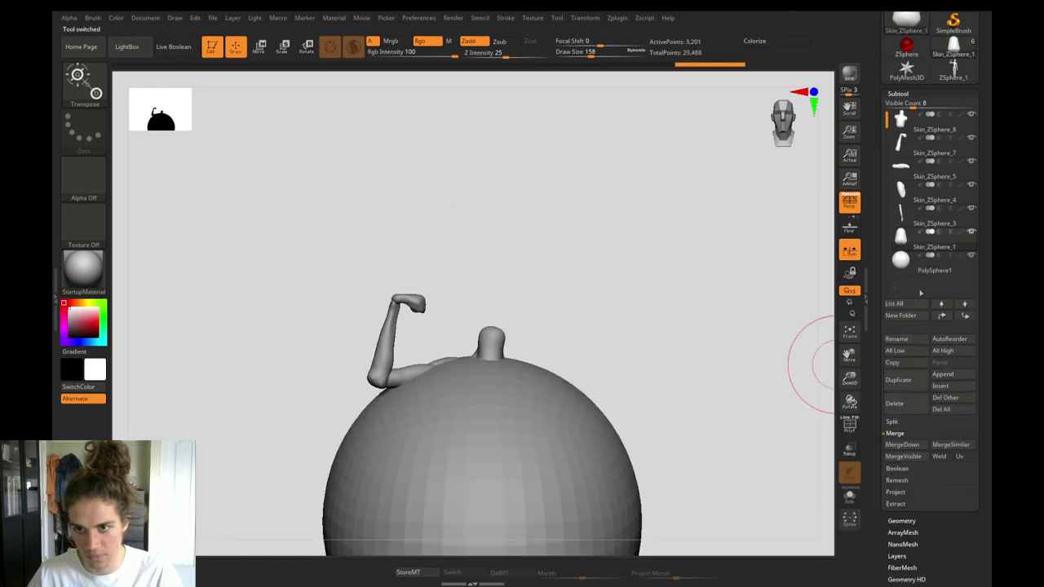
{"action": "left_click", "coordinate": [921, 266]}
Reshape the PolySphere into a head tapering to a narrow chin with Move Topological at draw size 525.
{"action": "mouse_move", "coordinate": [314, 408]}
{"action": "left_mouse_down", "text": "alt"}
{"action": "mouse_move", "coordinate": [321, 240]}
{"action": "mouse_move", "coordinate": [331, 245]}
{"action": "left_mouse_up", "text": "alt"}
{"action": "key", "text": "b"}
{"action": "key", "text": "m"}
{"action": "key", "text": "t"}
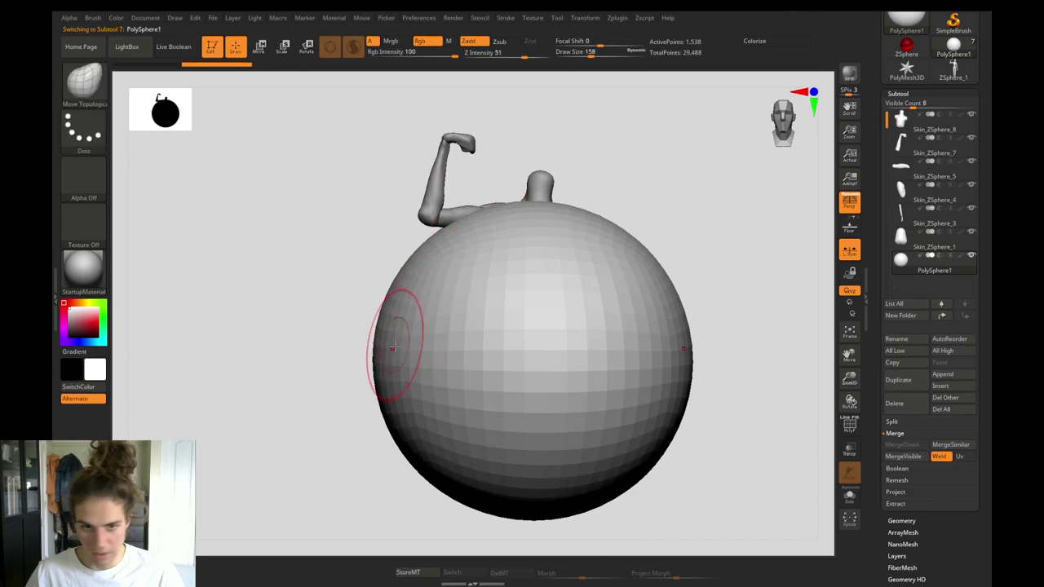
{"action": "key", "text": "s"}
{"action": "mouse_move", "coordinate": [395, 347]}
{"action": "left_mouse_down"}
{"action": "mouse_move", "coordinate": [416, 346]}
{"action": "mouse_move", "coordinate": [387, 354]}
{"action": "mouse_move", "coordinate": [392, 332]}
{"action": "mouse_move", "coordinate": [400, 396]}
{"action": "left_mouse_up"}
{"action": "mouse_move", "coordinate": [318, 415]}
{"action": "left_mouse_down", "text": "alt"}
{"action": "mouse_move", "coordinate": [311, 394]}
{"action": "mouse_move", "coordinate": [357, 424]}
{"action": "left_mouse_up", "text": "alt"}
{"action": "left_click_drag", "start_coordinate": [408, 469], "coordinate": [492, 414], "text": "alt"}
{"action": "mouse_move", "coordinate": [504, 368]}
{"action": "left_mouse_down"}
{"action": "mouse_move", "coordinate": [517, 449]}
{"action": "mouse_move", "coordinate": [508, 427]}
{"action": "left_mouse_up"}
{"action": "key", "text": "s"}
{"action": "mouse_move", "coordinate": [411, 423]}
{"action": "left_mouse_down"}
{"action": "mouse_move", "coordinate": [383, 424]}
{"action": "mouse_move", "coordinate": [298, 369]}
{"action": "left_mouse_up"}
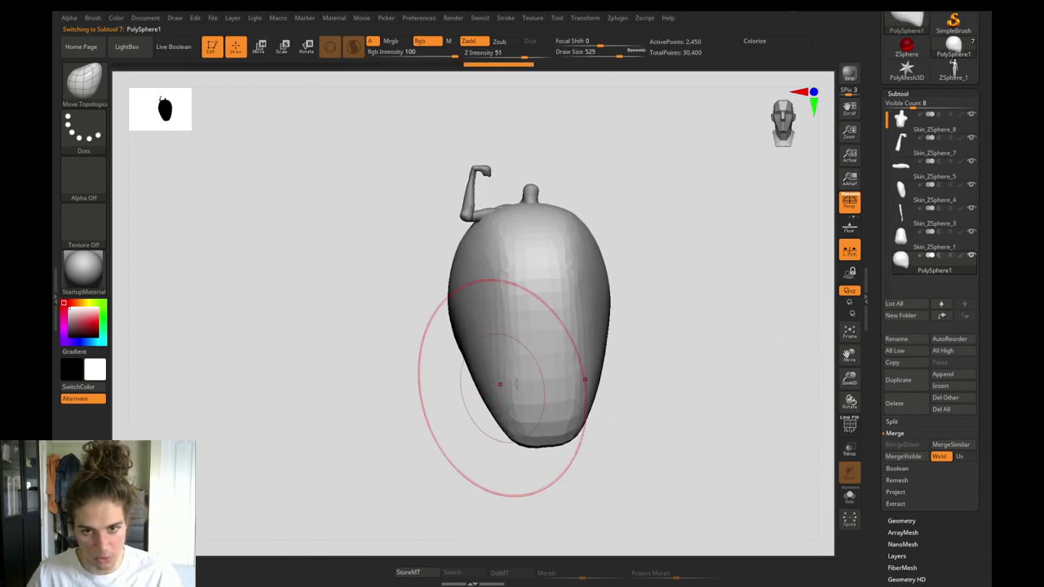
Remesh the head with DynaMesh and block in the facial forms with ClayBuildup.
{"action": "left_click_drag", "start_coordinate": [393, 405], "coordinate": [411, 424], "text": "ctrl"}
{"action": "key", "text": "b"}
{"action": "key", "text": "c"}
{"action": "key", "text": "b"}
{"action": "key", "text": "s"}
{"action": "left_click_drag", "start_coordinate": [516, 318], "coordinate": [488, 298]}
{"action": "mouse_move", "coordinate": [514, 346]}
{"action": "left_mouse_down"}
{"action": "mouse_move", "coordinate": [484, 336]}
{"action": "mouse_move", "coordinate": [490, 298]}
{"action": "mouse_move", "coordinate": [541, 355]}
{"action": "mouse_move", "coordinate": [547, 398]}
{"action": "left_mouse_up"}
Carve the mouth crease into the lower face with DamStandard.
{"action": "key", "text": "b"}
{"action": "key", "text": "d"}
{"action": "key", "text": "s"}
{"action": "key", "text": "s"}
{"action": "left_click_drag", "start_coordinate": [541, 388], "coordinate": [529, 399]}
{"action": "left_click_drag", "start_coordinate": [391, 408], "coordinate": [457, 404]}
Rework the cheek and side of the head with ClayBuildup at draw size 430, and smooth the surface.
{"action": "key", "text": "b"}
{"action": "key", "text": "c"}
{"action": "key", "text": "b"}
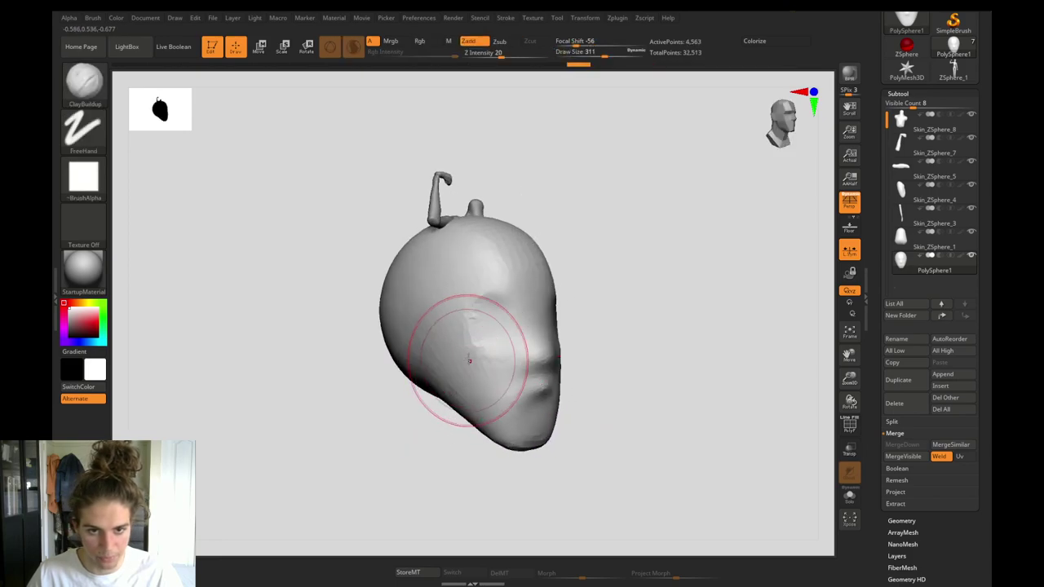
{"action": "key", "text": "ctrl+z"}
{"action": "key", "text": "s"}
{"action": "mouse_move", "coordinate": [451, 352]}
{"action": "left_mouse_down"}
{"action": "mouse_move", "coordinate": [498, 359]}
{"action": "mouse_move", "coordinate": [469, 343]}
{"action": "left_mouse_up"}
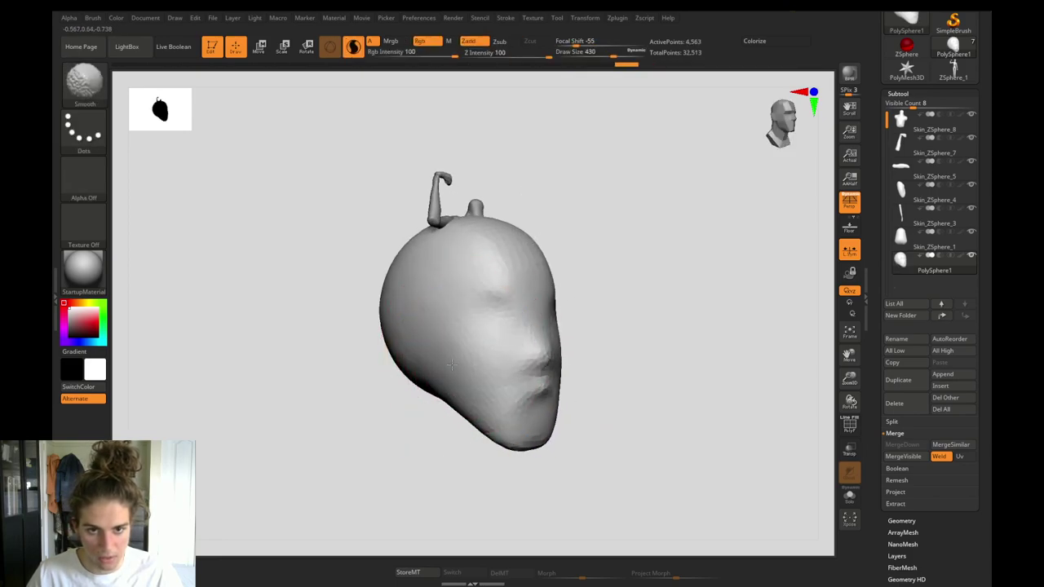
{"action": "mouse_move", "coordinate": [436, 294]}
{"action": "left_mouse_down"}
{"action": "mouse_move", "coordinate": [396, 328]}
{"action": "mouse_move", "coordinate": [433, 326]}
{"action": "left_mouse_up"}
{"action": "left_click_drag", "start_coordinate": [520, 279], "coordinate": [520, 251], "text": "shift"}
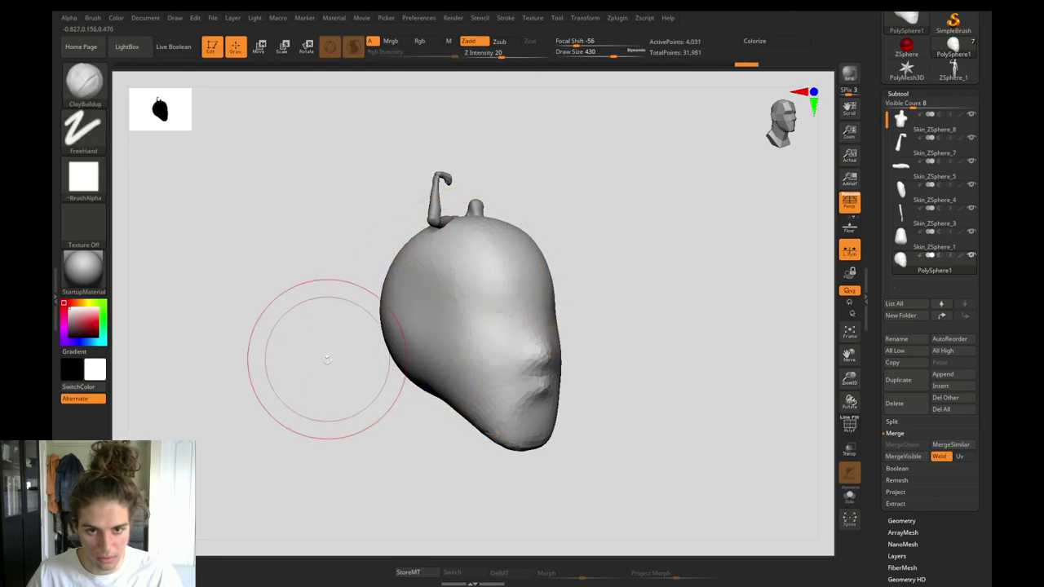
Mask an ear-sized spot on the side of the head at draw size 217, and invert the mask.
{"action": "left_click_drag", "start_coordinate": [327, 359], "coordinate": [401, 373]}
{"action": "mouse_move", "coordinate": [385, 423]}
{"action": "left_mouse_down"}
{"action": "mouse_move", "coordinate": [397, 435]}
{"action": "mouse_move", "coordinate": [311, 391]}
{"action": "left_mouse_up"}
{"action": "key", "text": "s"}
{"action": "mouse_move", "coordinate": [417, 323]}
{"action": "left_mouse_down"}
{"action": "mouse_move", "coordinate": [407, 323]}
{"action": "mouse_move", "coordinate": [424, 333]}
{"action": "left_mouse_up"}
{"action": "key", "text": "s"}
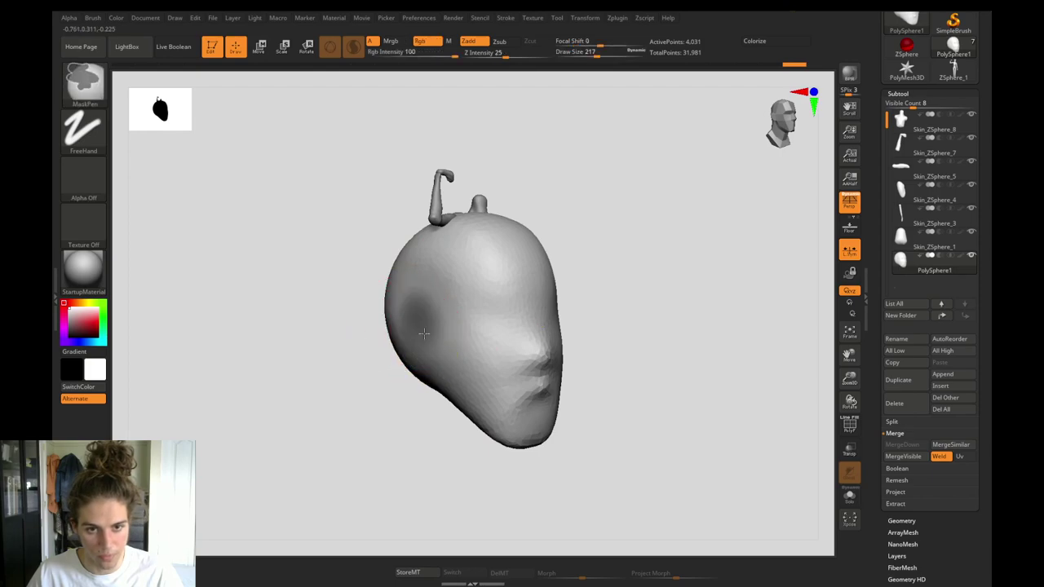
{"action": "left_click", "coordinate": [360, 388], "text": "ctrl"}
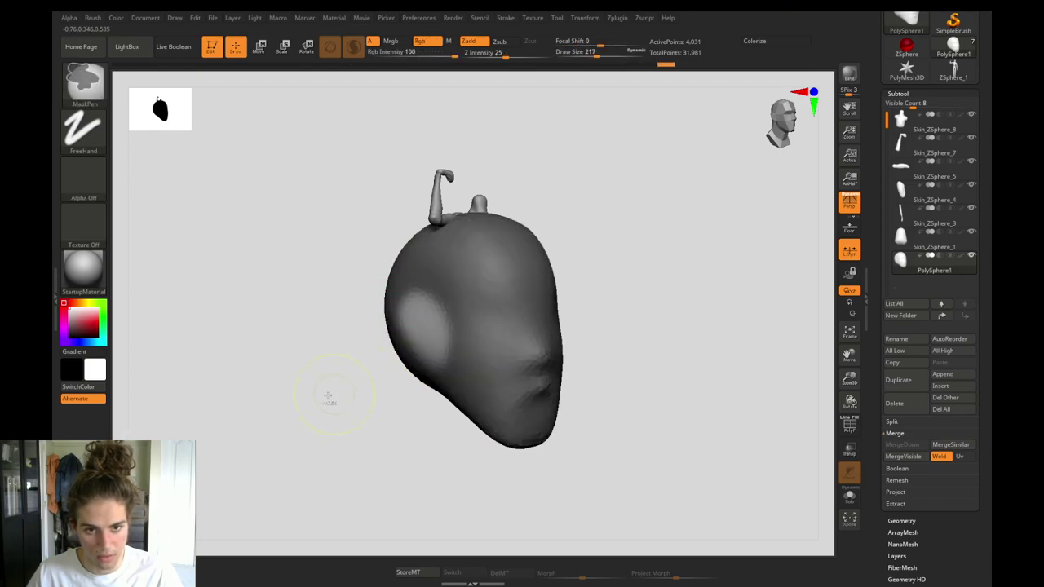
Pull both ears outward from the unmasked spots with SnakeHook at draw size 379.
{"action": "mouse_move", "coordinate": [329, 396]}
{"action": "left_mouse_down"}
{"action": "mouse_move", "coordinate": [302, 380]}
{"action": "mouse_move", "coordinate": [335, 376]}
{"action": "left_mouse_up"}
{"action": "key", "text": "b"}
{"action": "key", "text": "s"}
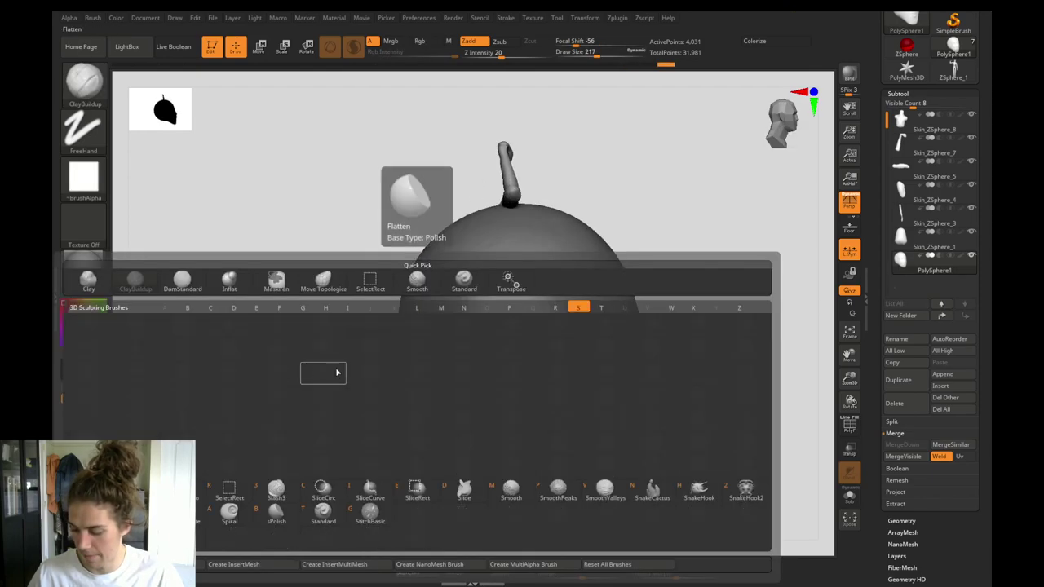
{"action": "key", "text": "h"}
{"action": "left_click_drag", "start_coordinate": [320, 410], "coordinate": [326, 326]}
{"action": "key", "text": "s"}
{"action": "left_click_drag", "start_coordinate": [467, 329], "coordinate": [479, 332]}
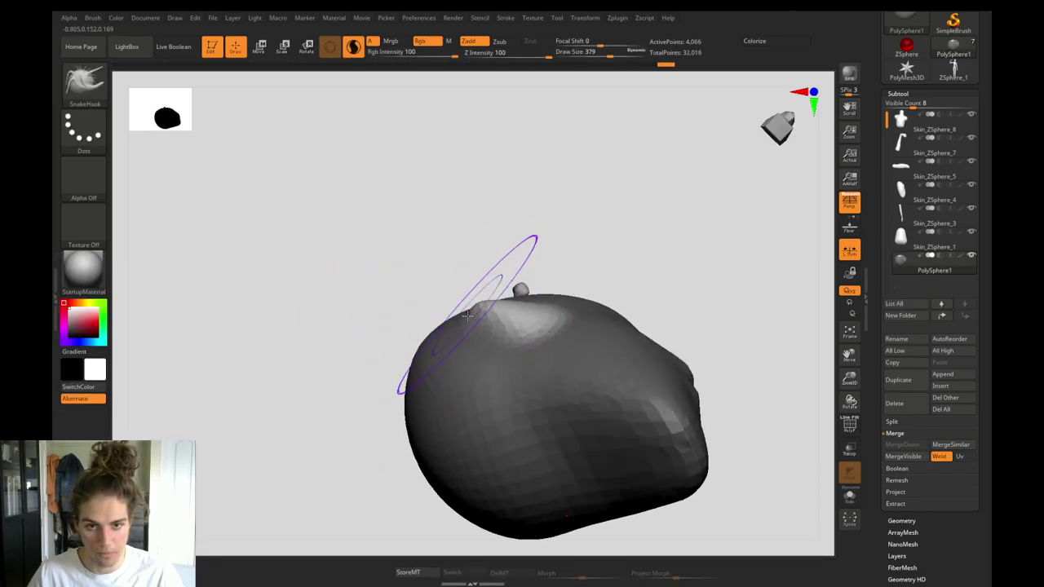
{"action": "mouse_move", "coordinate": [397, 284]}
{"action": "left_mouse_down"}
{"action": "mouse_move", "coordinate": [366, 373]}
{"action": "mouse_move", "coordinate": [314, 397]}
{"action": "left_mouse_up"}
{"action": "key", "text": "s"}
{"action": "left_click_drag", "start_coordinate": [482, 261], "coordinate": [466, 264]}
{"action": "left_click_drag", "start_coordinate": [431, 350], "coordinate": [416, 351]}
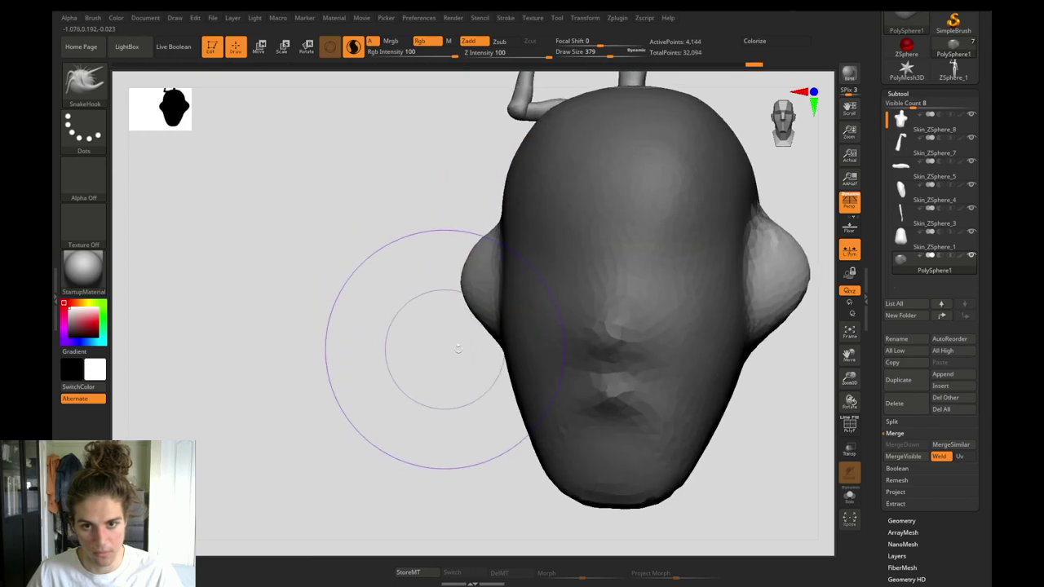
{"action": "mouse_move", "coordinate": [480, 317]}
{"action": "left_mouse_down"}
{"action": "mouse_move", "coordinate": [490, 331]}
{"action": "mouse_move", "coordinate": [451, 346]}
{"action": "left_mouse_up"}
Clear the mask and refine the shape of the ears with SnakeHook.
{"action": "left_click", "coordinate": [449, 344], "text": "ctrl"}
{"action": "left_click_drag", "start_coordinate": [482, 229], "coordinate": [495, 295]}
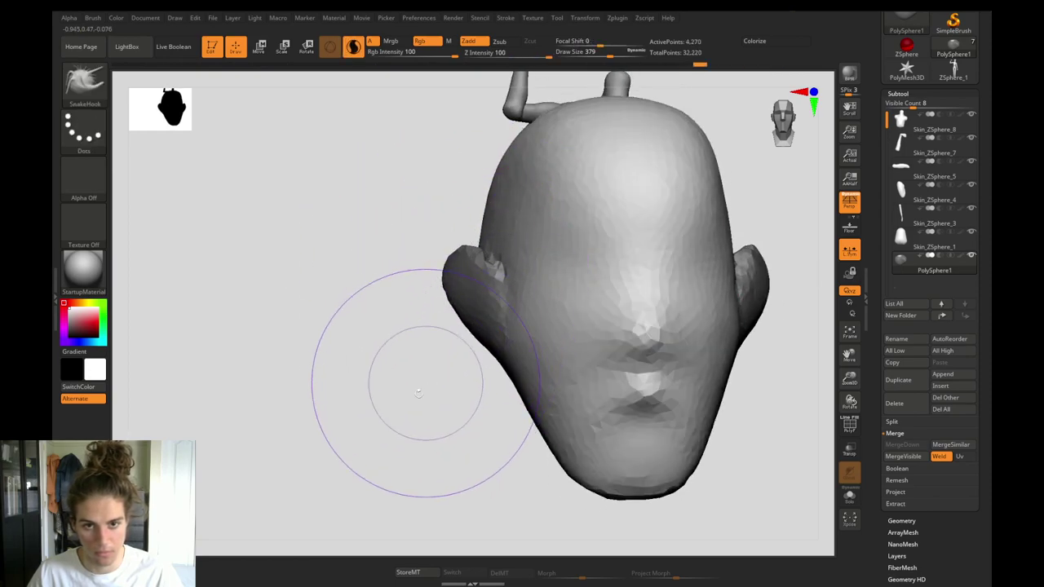
{"action": "left_click_drag", "start_coordinate": [426, 384], "coordinate": [367, 352], "text": "alt"}
{"action": "left_click_drag", "start_coordinate": [407, 313], "coordinate": [368, 388], "text": "ctrl"}
{"action": "mouse_move", "coordinate": [383, 349]}
{"action": "left_mouse_down"}
{"action": "mouse_move", "coordinate": [399, 347]}
{"action": "mouse_move", "coordinate": [387, 391]}
{"action": "mouse_move", "coordinate": [429, 395]}
{"action": "mouse_move", "coordinate": [381, 389]}
{"action": "left_mouse_up"}
{"action": "mouse_move", "coordinate": [385, 385]}
{"action": "left_mouse_down", "text": "alt"}
{"action": "mouse_move", "coordinate": [408, 394]}
{"action": "mouse_move", "coordinate": [401, 403]}
{"action": "left_mouse_up", "text": "alt"}
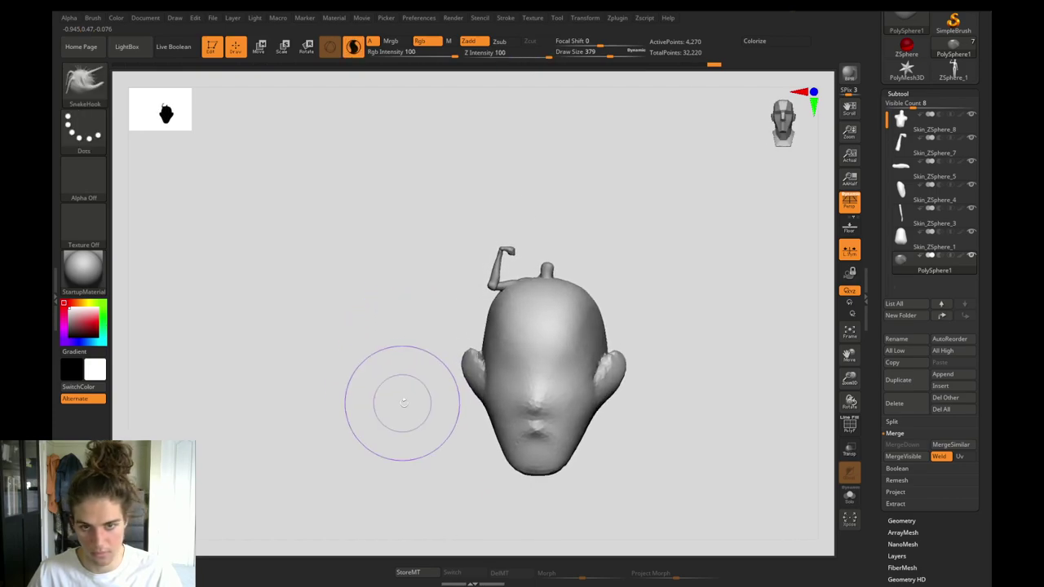
Adjust the overall skull shape from above with Move Topological at draw size 576.
{"action": "key", "text": "b"}
{"action": "key", "text": "m"}
{"action": "key", "text": "t"}
{"action": "mouse_move", "coordinate": [414, 326]}
{"action": "left_mouse_down"}
{"action": "mouse_move", "coordinate": [445, 325]}
{"action": "mouse_move", "coordinate": [391, 338]}
{"action": "mouse_move", "coordinate": [394, 352]}
{"action": "left_mouse_up"}
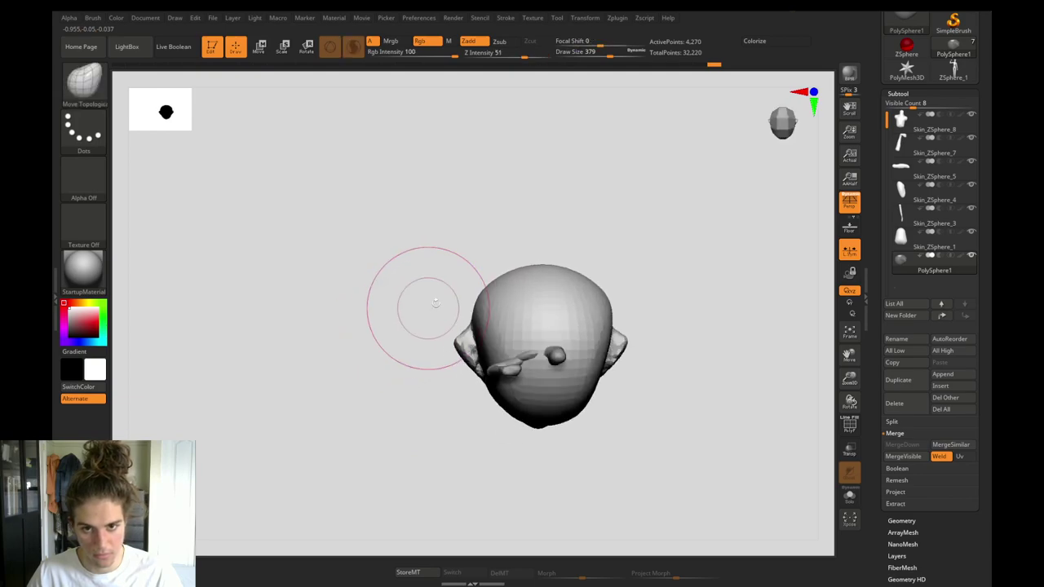
{"action": "key", "text": "bracketright"}
{"action": "key", "text": "bracketright"}
{"action": "key", "text": "bracketright"}
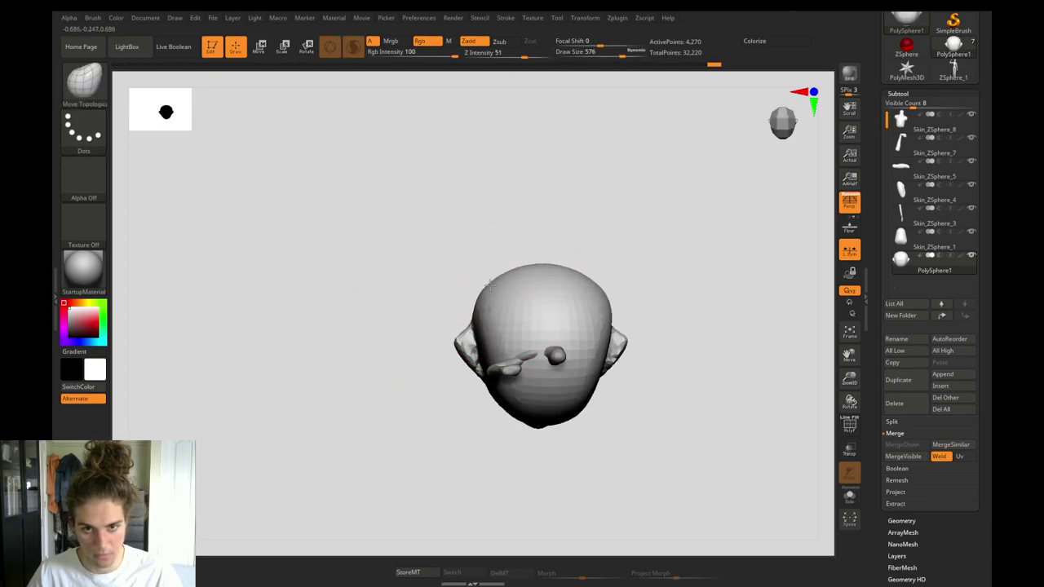
{"action": "mouse_move", "coordinate": [411, 324]}
{"action": "left_mouse_down"}
{"action": "mouse_move", "coordinate": [421, 277]}
{"action": "mouse_move", "coordinate": [508, 232]}
{"action": "left_mouse_up"}
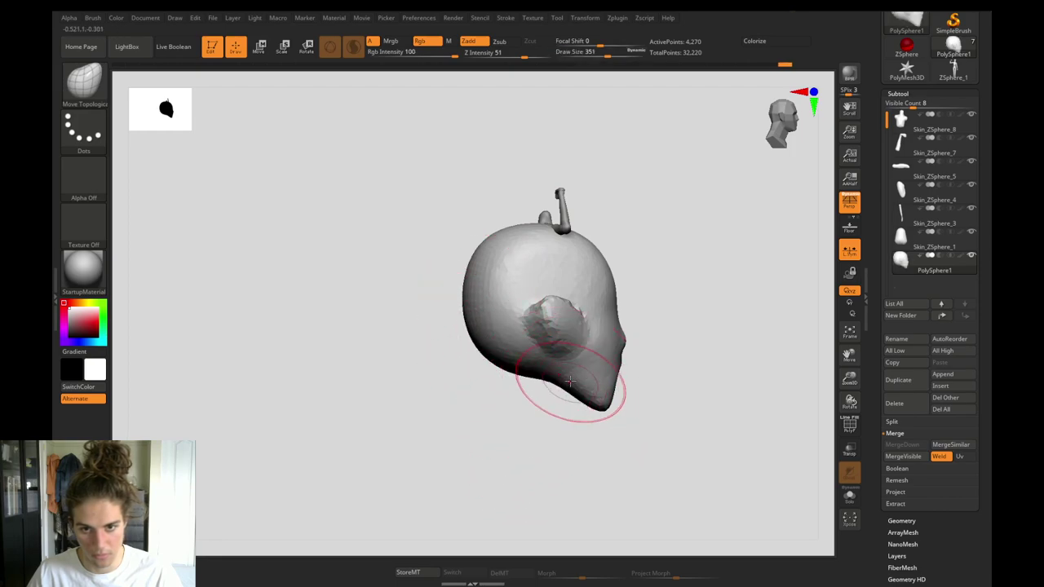
Refine the jaw underside and the temples above the ears with Move Topological at draw sizes 351 and 365.
{"action": "mouse_move", "coordinate": [569, 387]}
{"action": "left_mouse_down"}
{"action": "mouse_move", "coordinate": [557, 408]}
{"action": "mouse_move", "coordinate": [383, 474]}
{"action": "left_mouse_up"}
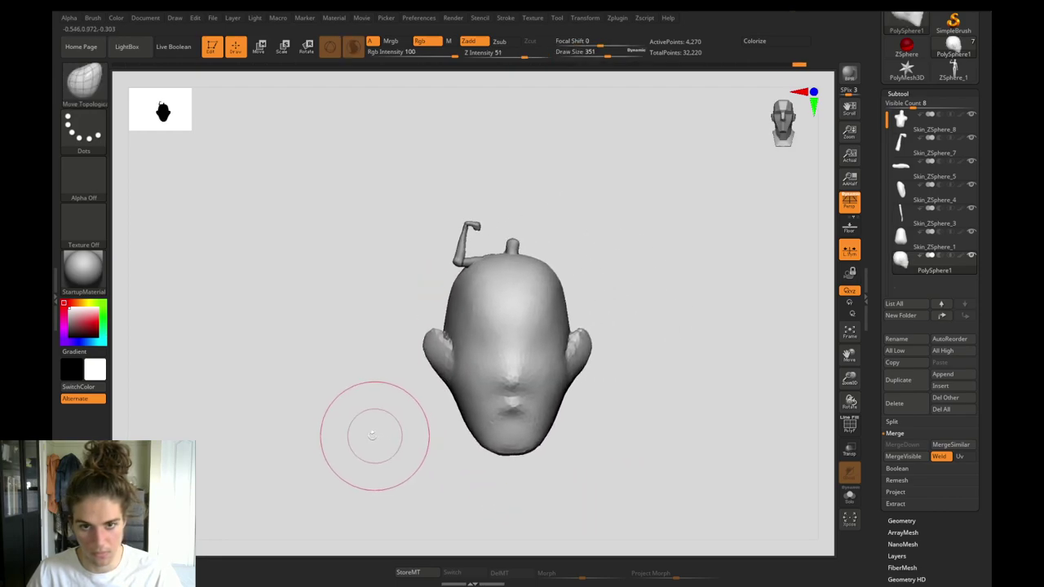
{"action": "key", "text": "s"}
{"action": "left_click", "coordinate": [481, 320]}
{"action": "left_click_drag", "start_coordinate": [451, 323], "coordinate": [446, 323]}
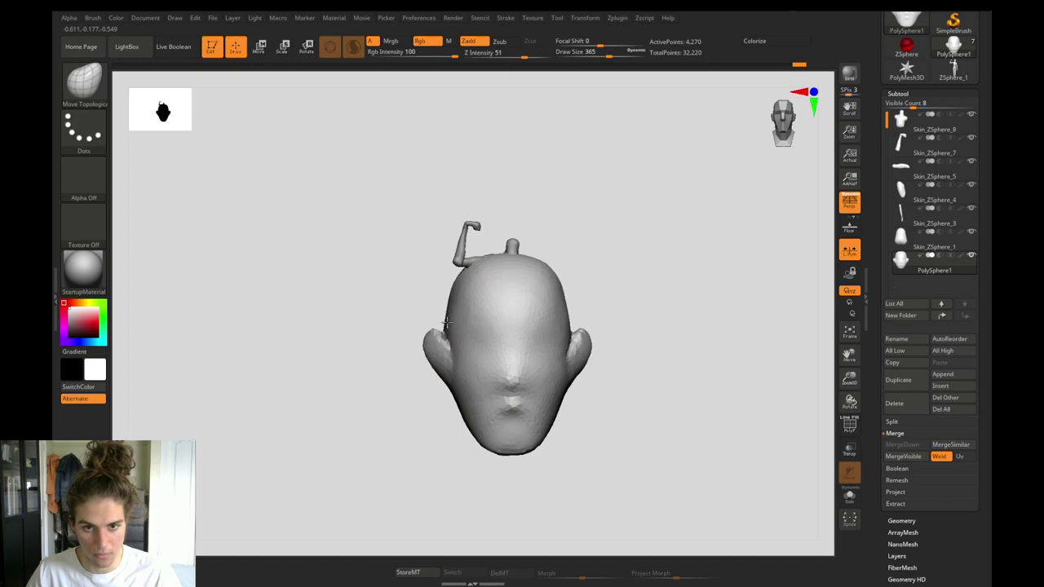
Scale the whole head down with the gizmo and position it on the neck.
{"action": "key", "text": "w"}
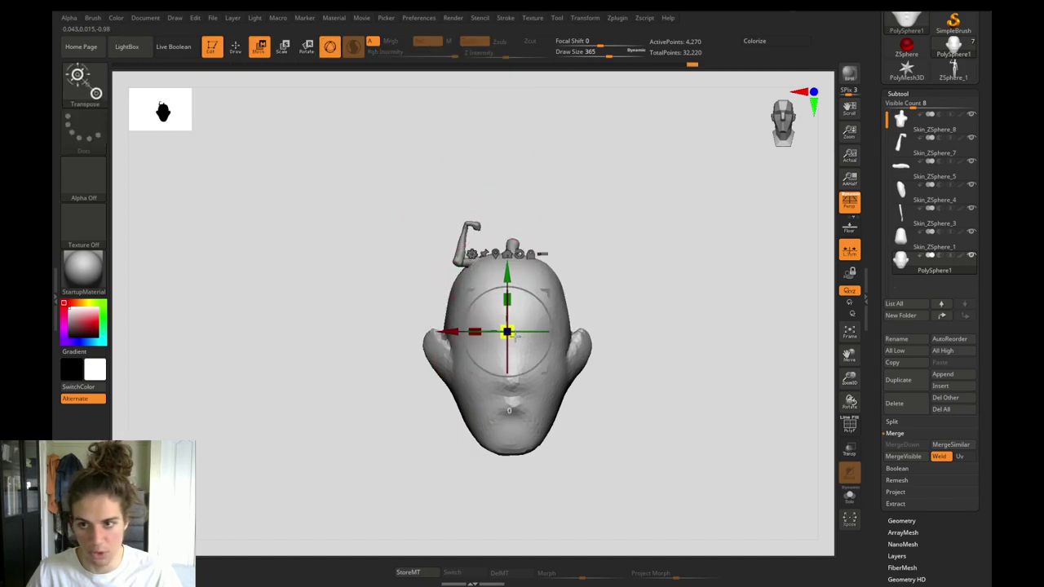
{"action": "left_click_drag", "start_coordinate": [515, 336], "coordinate": [471, 192]}
{"action": "left_click_drag", "start_coordinate": [421, 288], "coordinate": [401, 481], "text": "alt"}
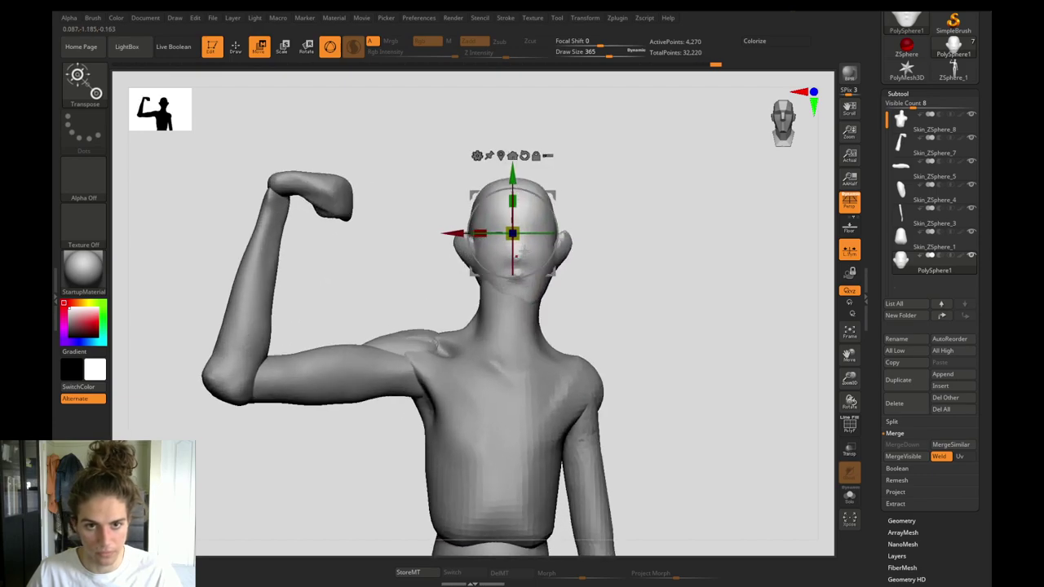
{"action": "left_click_drag", "start_coordinate": [516, 238], "coordinate": [522, 242]}
{"action": "left_click_drag", "start_coordinate": [412, 259], "coordinate": [361, 270]}
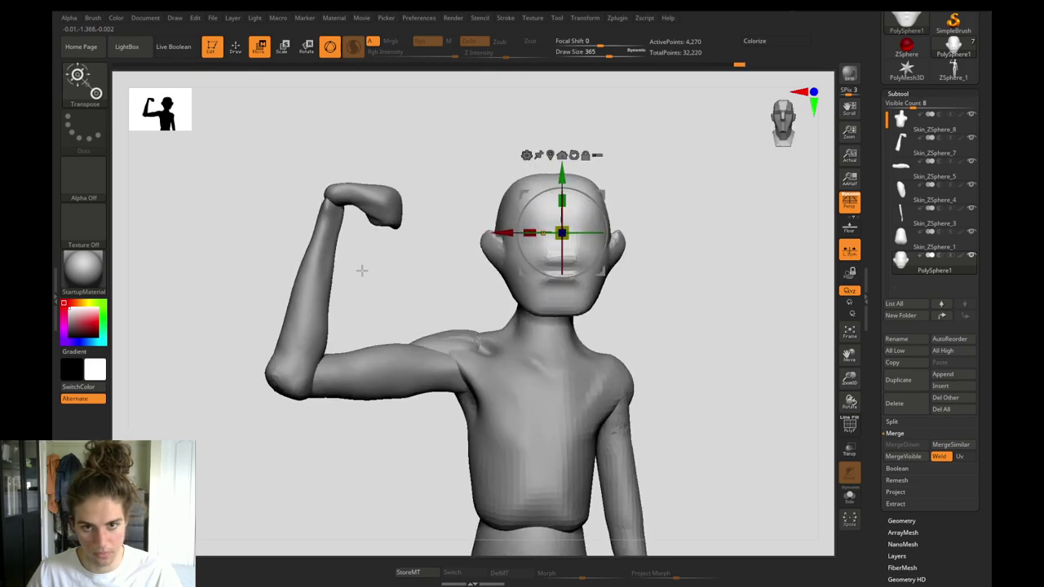
Adjust the head's scale, tilt and forward placement on the neck from the side view.
{"action": "left_click", "coordinate": [584, 17]}
{"action": "left_click_drag", "start_coordinate": [459, 291], "coordinate": [418, 284]}
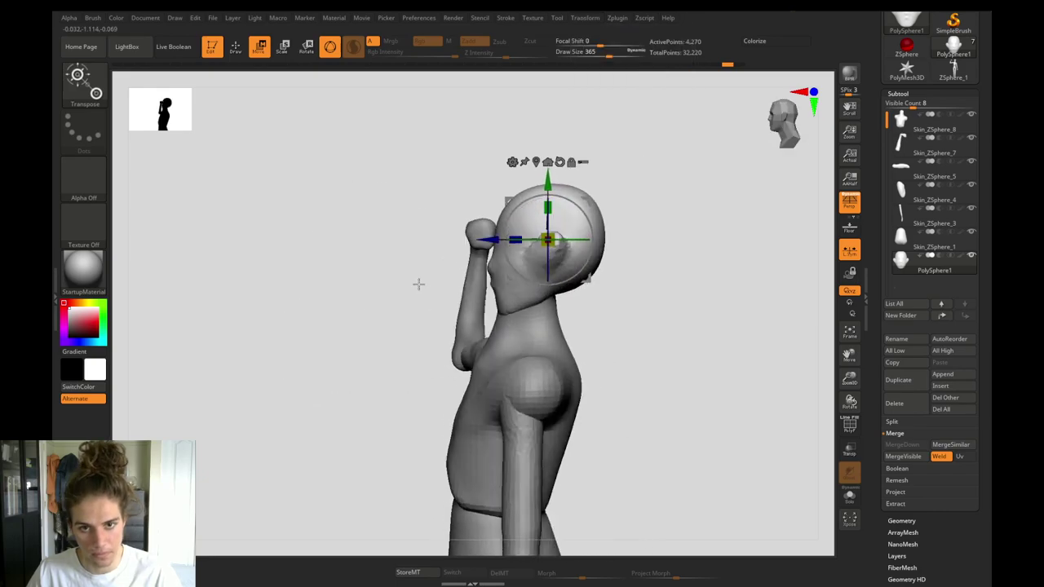
{"action": "mouse_move", "coordinate": [500, 199]}
{"action": "left_mouse_down"}
{"action": "mouse_move", "coordinate": [462, 218]}
{"action": "mouse_move", "coordinate": [500, 187]}
{"action": "mouse_move", "coordinate": [495, 195]}
{"action": "left_mouse_up"}
{"action": "left_click_drag", "start_coordinate": [505, 199], "coordinate": [461, 220]}
{"action": "left_click_drag", "start_coordinate": [484, 245], "coordinate": [495, 244]}
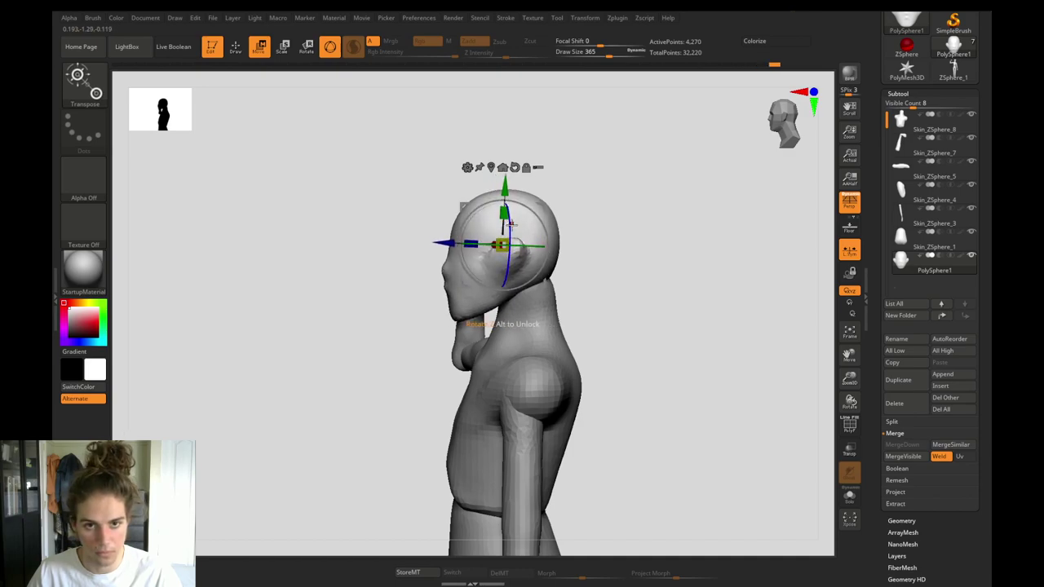
Center the head over the neck from the front, lower it slightly, and fine-tune its size.
{"action": "left_click_drag", "start_coordinate": [348, 228], "coordinate": [398, 214], "text": "shift"}
{"action": "left_click_drag", "start_coordinate": [505, 247], "coordinate": [500, 245]}
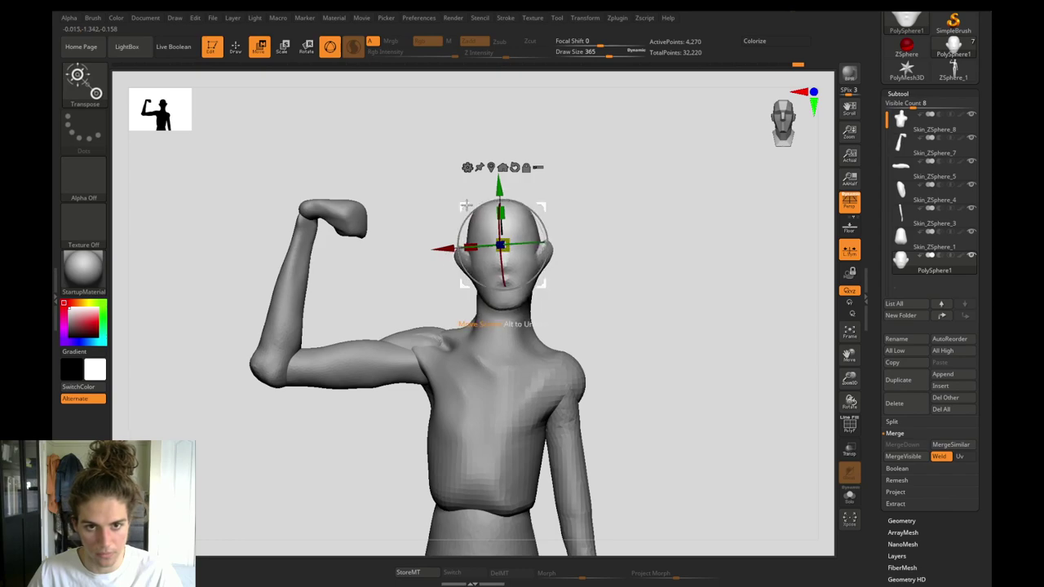
{"action": "left_click_drag", "start_coordinate": [467, 207], "coordinate": [466, 214]}
{"action": "left_click_drag", "start_coordinate": [512, 259], "coordinate": [512, 258]}
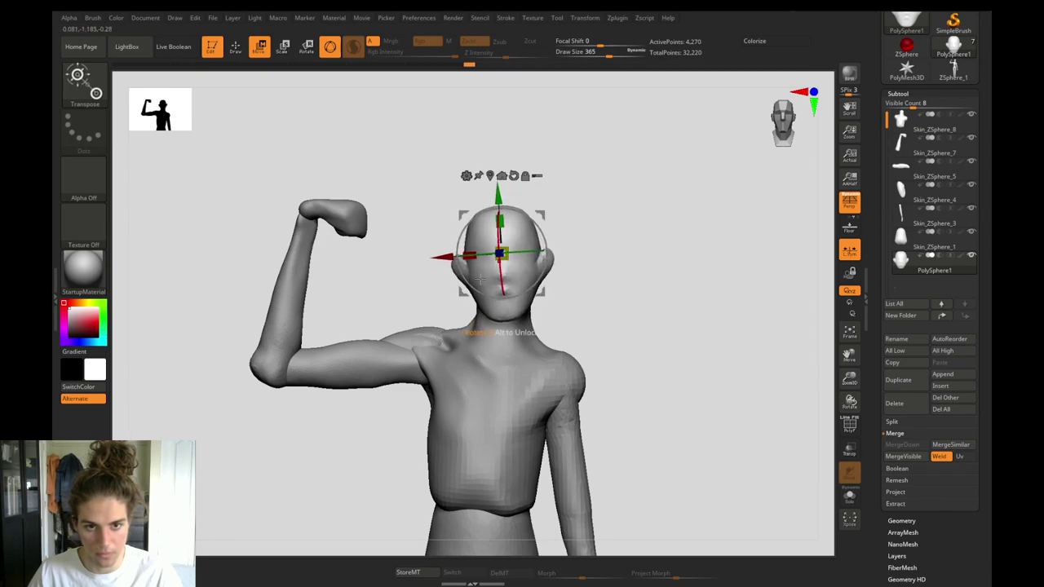
{"action": "mouse_move", "coordinate": [308, 314]}
{"action": "left_mouse_down", "text": "alt"}
{"action": "mouse_move", "coordinate": [305, 274]}
{"action": "mouse_move", "coordinate": [323, 302]}
{"action": "left_mouse_up", "text": "alt"}
Select the torso and build up the front of the neck with ClayBuildup at draw size 41.
{"action": "key", "text": "q"}
{"action": "key", "text": "s"}
{"action": "mouse_move", "coordinate": [391, 400]}
{"action": "left_mouse_down"}
{"action": "mouse_move", "coordinate": [368, 401]}
{"action": "mouse_move", "coordinate": [337, 312]}
{"action": "mouse_move", "coordinate": [384, 359]}
{"action": "mouse_move", "coordinate": [424, 485]}
{"action": "left_mouse_up"}
{"action": "key", "text": "b"}
{"action": "key", "text": "c"}
{"action": "key", "text": "b"}
{"action": "key", "text": "w"}
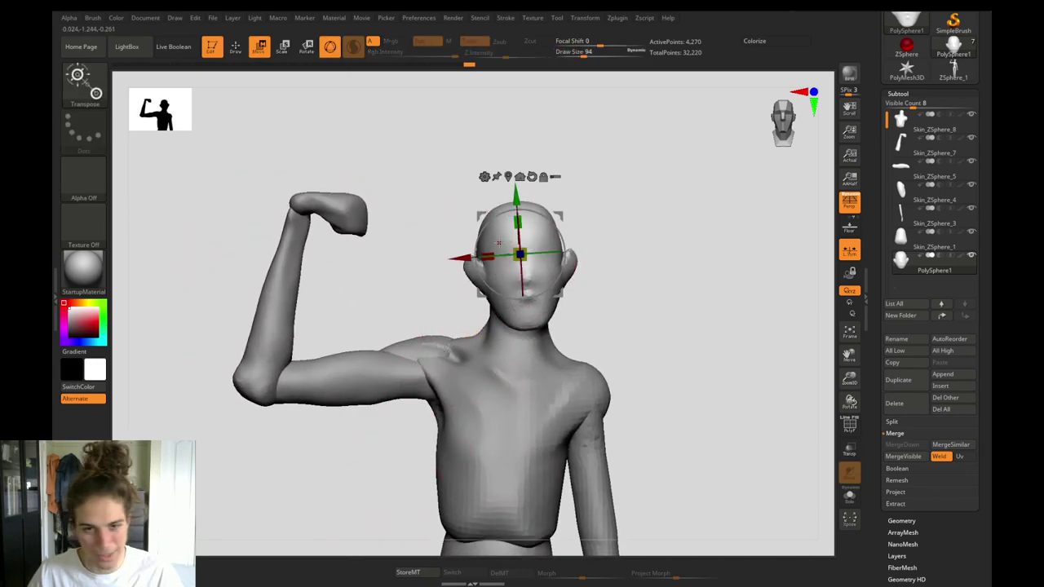
{"action": "key", "text": "q"}
{"action": "left_click", "coordinate": [510, 355], "text": "alt"}
{"action": "mouse_move", "coordinate": [405, 262]}
{"action": "left_mouse_down", "text": "alt"}
{"action": "mouse_move", "coordinate": [436, 296]}
{"action": "mouse_move", "coordinate": [453, 347]}
{"action": "left_mouse_up", "text": "alt"}
{"action": "key", "text": "b"}
{"action": "key", "text": "c"}
{"action": "key", "text": "b"}
{"action": "key", "text": "s"}
{"action": "key", "text": "s"}
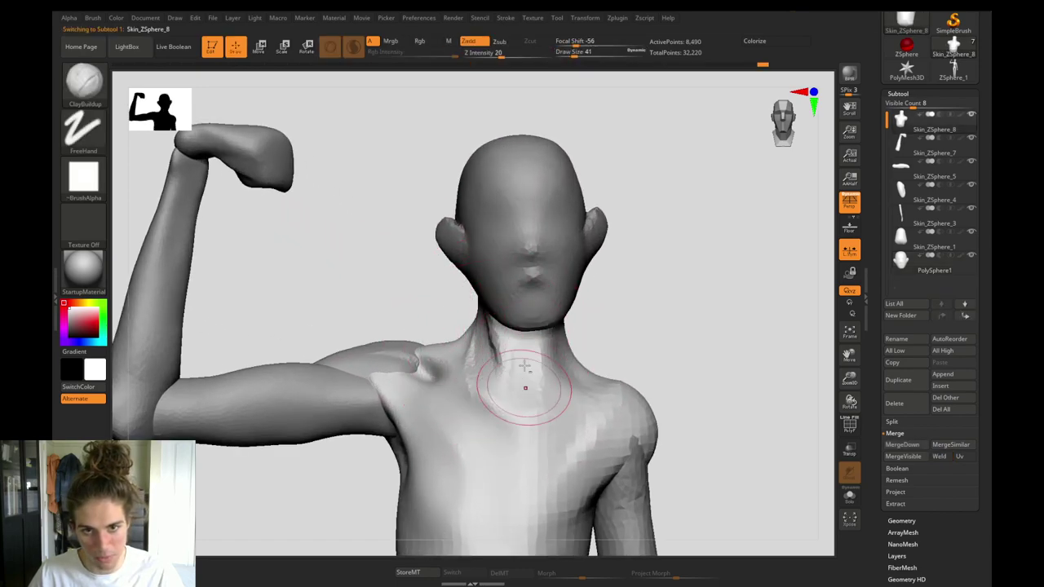
Select the head and raise it slightly on the neck with the gizmo.
{"action": "left_click", "coordinate": [520, 305], "text": "alt"}
{"action": "key", "text": "w"}
{"action": "left_click_drag", "start_coordinate": [517, 157], "coordinate": [517, 141]}
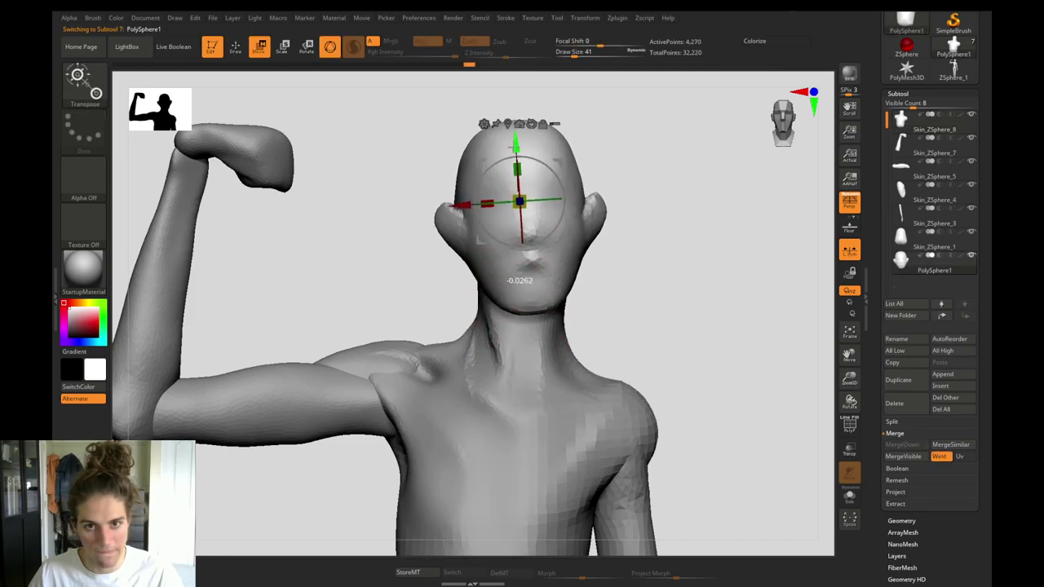
Reselect the torso and build up the side of the neck with ClayBuildup at draw size 49.
{"action": "key", "text": "q"}
{"action": "left_click", "coordinate": [528, 341], "text": "alt"}
{"action": "key", "text": "s"}
{"action": "left_click_drag", "start_coordinate": [548, 336], "coordinate": [552, 341]}
{"action": "key", "text": "w"}
{"action": "key", "text": "q"}
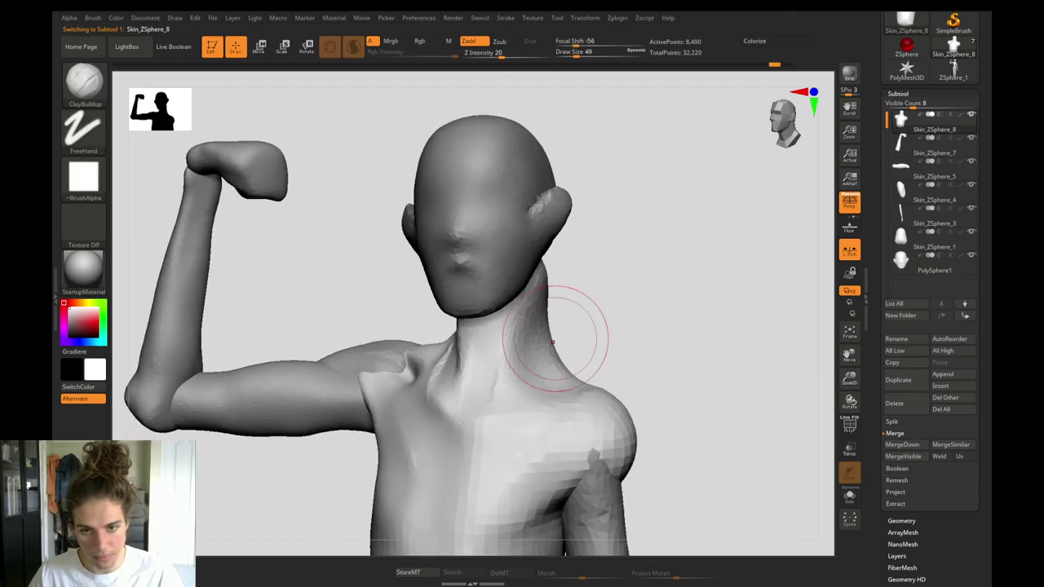
Reshape the neck's side profile with Move Topological, reducing the draw size to 71.
{"action": "mouse_move", "coordinate": [597, 295]}
{"action": "left_mouse_down"}
{"action": "mouse_move", "coordinate": [548, 296]}
{"action": "mouse_move", "coordinate": [562, 295]}
{"action": "left_mouse_up"}
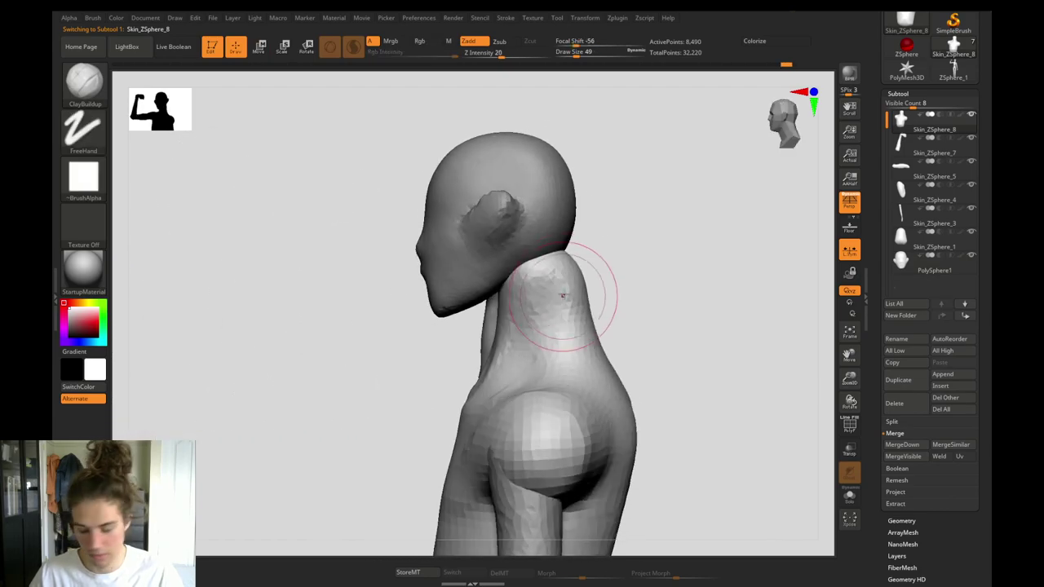
{"action": "key", "text": "b"}
{"action": "key", "text": "m"}
{"action": "key", "text": "t"}
{"action": "mouse_move", "coordinate": [476, 277]}
{"action": "right_mouse_down"}
{"action": "mouse_move", "coordinate": [496, 273]}
{"action": "mouse_move", "coordinate": [486, 274]}
{"action": "right_mouse_up"}
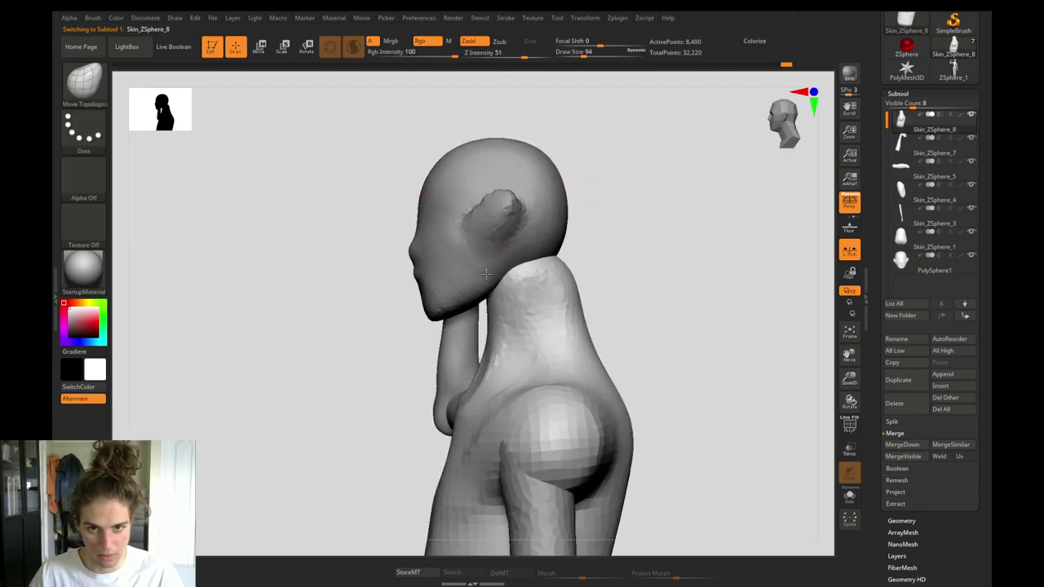
{"action": "key", "text": "bracketleft"}
{"action": "key", "text": "bracketleft"}
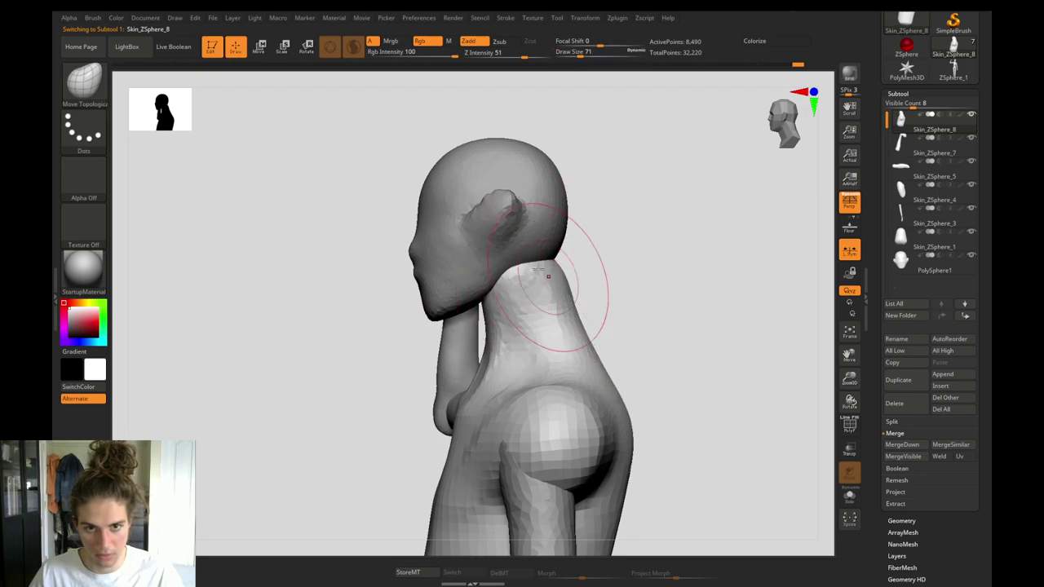
Select the head and shift it back and slightly down over the neck from the side view.
{"action": "left_click", "coordinate": [523, 243], "text": "alt"}
{"action": "key", "text": "w"}
{"action": "left_click_drag", "start_coordinate": [522, 249], "coordinate": [540, 258]}
{"action": "key", "text": "q"}
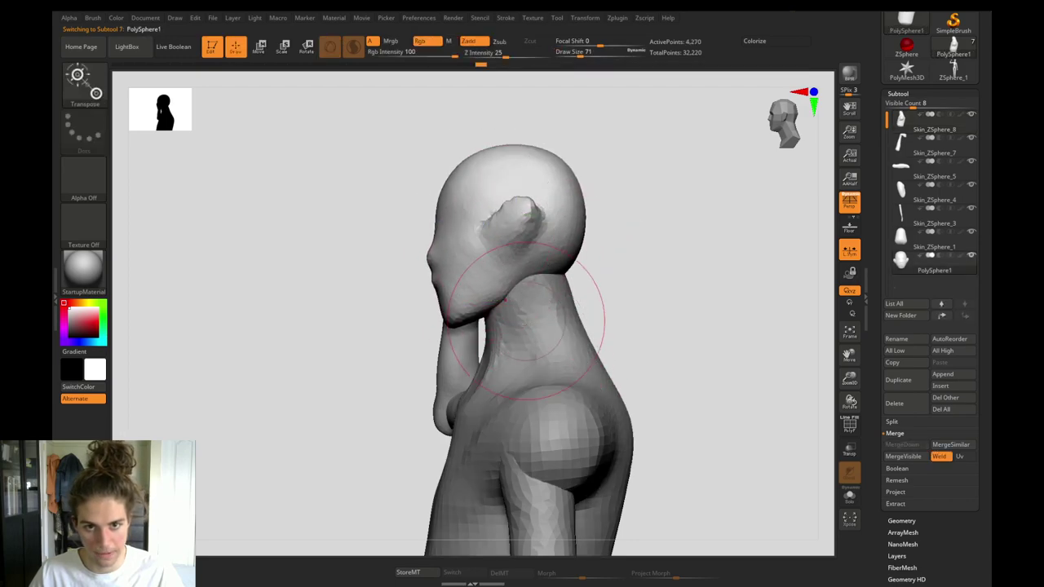
Pull in the nape and upper back of the torso from the side with Move Topological at draw size 65.
{"action": "left_click", "coordinate": [526, 323], "text": "alt"}
{"action": "key", "text": "bracketleft"}
{"action": "key", "text": "bracketleft"}
{"action": "key", "text": "bracketleft"}
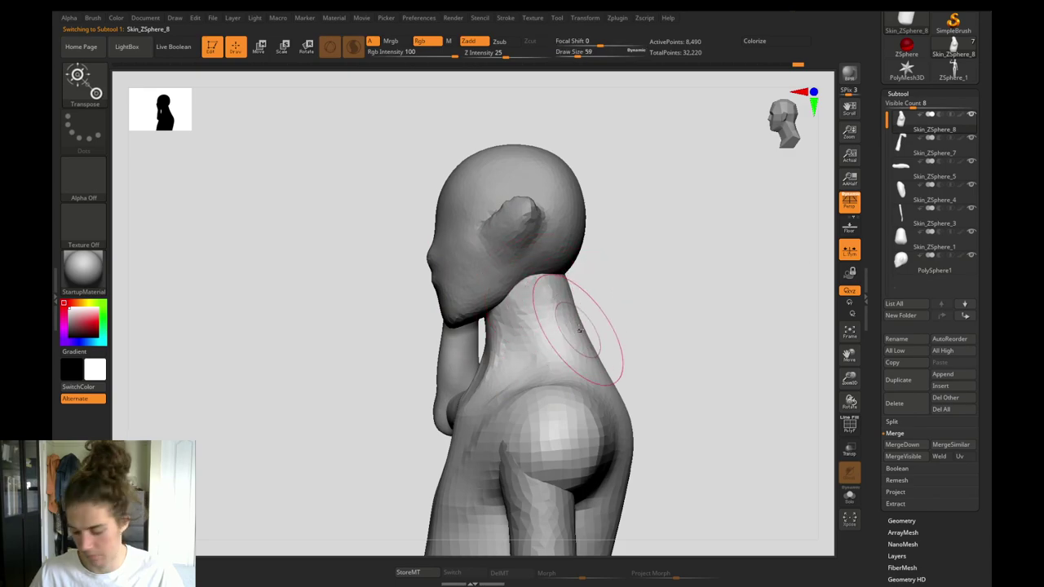
{"action": "key", "text": "b"}
{"action": "key", "text": "m"}
{"action": "key", "text": "t"}
{"action": "key", "text": "bracketright"}
{"action": "key", "text": "bracketright"}
{"action": "key", "text": "bracketright"}
{"action": "key", "text": "bracketright"}
{"action": "left_click_drag", "start_coordinate": [638, 444], "coordinate": [601, 441]}
{"action": "key", "text": "s"}
{"action": "left_click", "coordinate": [552, 307]}
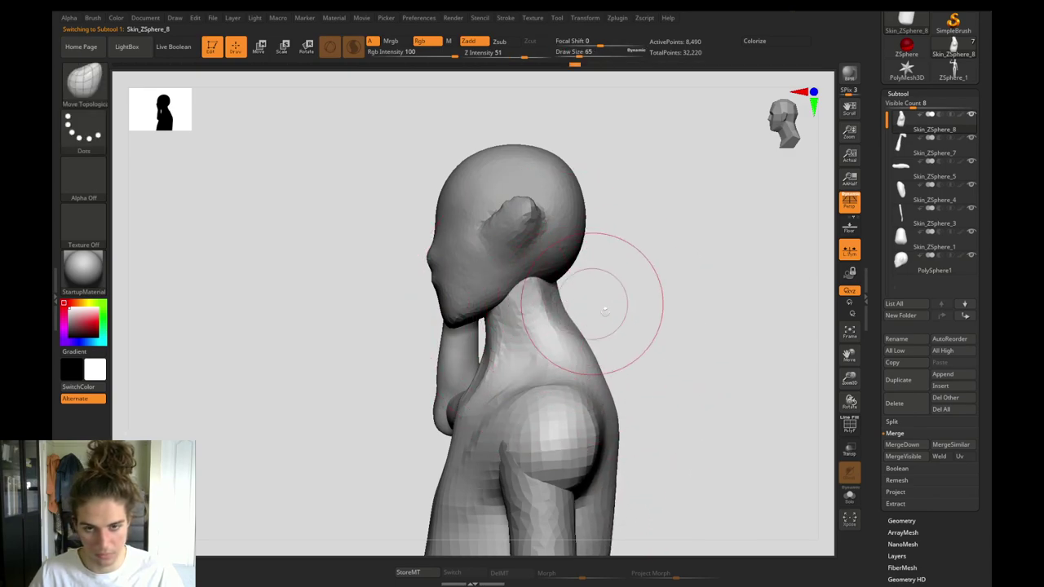
Refine and smooth the back of the neck and the shoulder slope from behind at draw size 65.
{"action": "left_click_drag", "start_coordinate": [605, 311], "coordinate": [522, 292]}
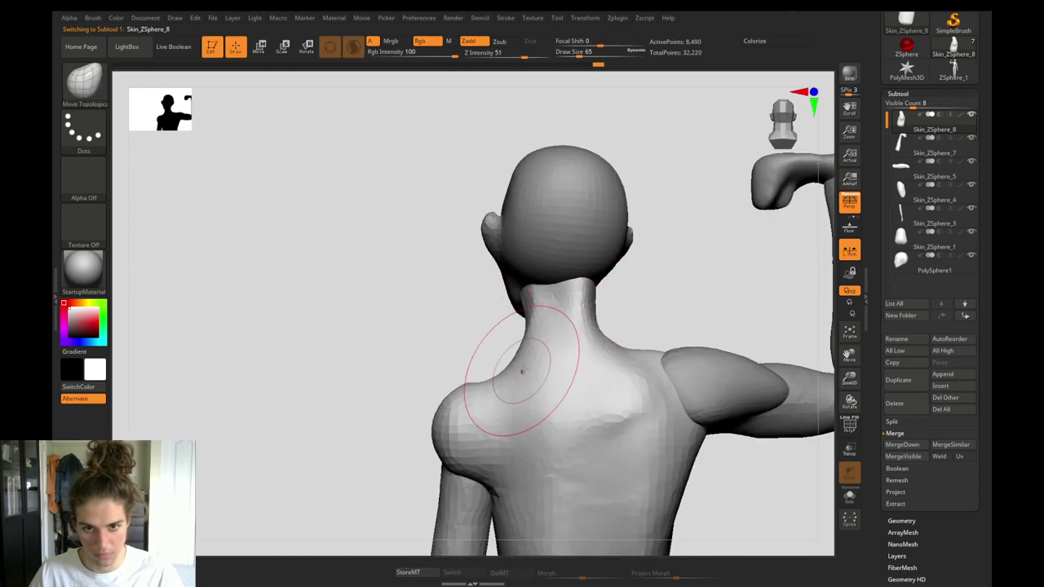
{"action": "key", "text": "shift"}
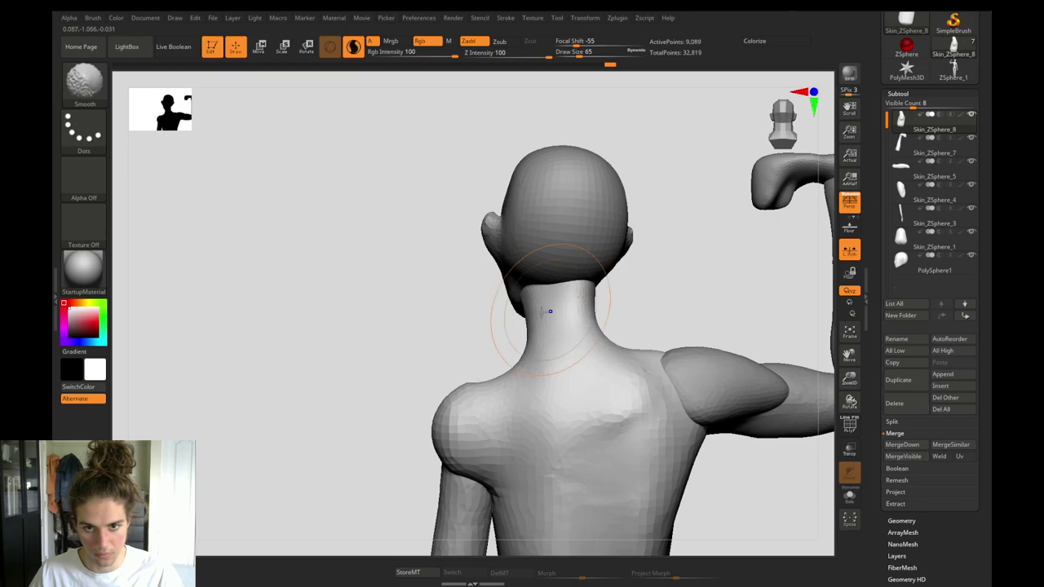
{"action": "left_click_drag", "start_coordinate": [542, 311], "coordinate": [545, 315], "text": "shift"}
Adjust the nape where it meets the skull with Move Topological at draw size 87.
{"action": "mouse_move", "coordinate": [446, 321]}
{"action": "left_mouse_down"}
{"action": "mouse_move", "coordinate": [396, 319]}
{"action": "mouse_move", "coordinate": [419, 323]}
{"action": "left_mouse_up"}
{"action": "key", "text": "w"}
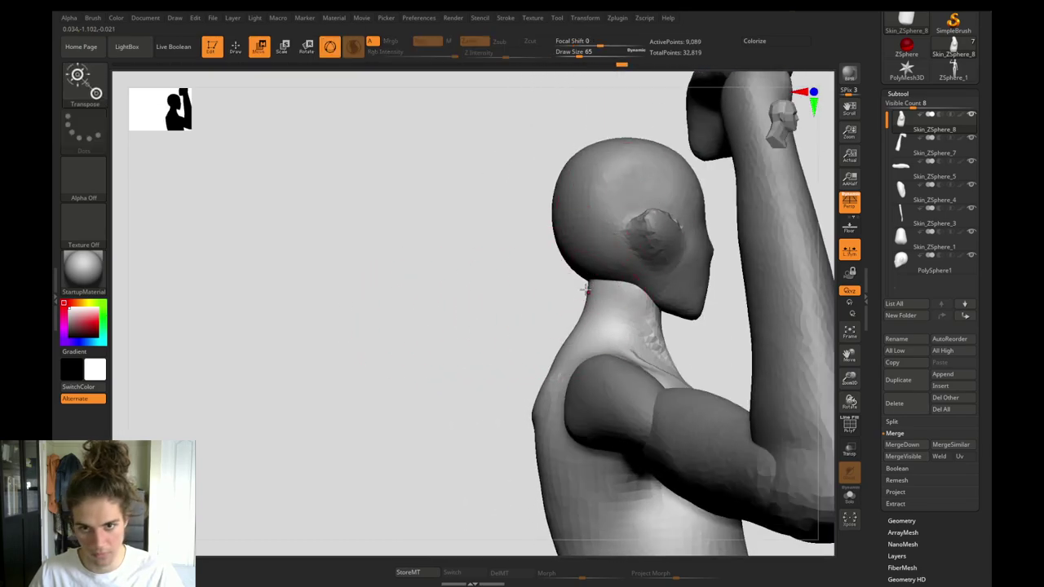
{"action": "key", "text": "q"}
{"action": "key", "text": "s"}
{"action": "left_click_drag", "start_coordinate": [596, 283], "coordinate": [606, 284]}
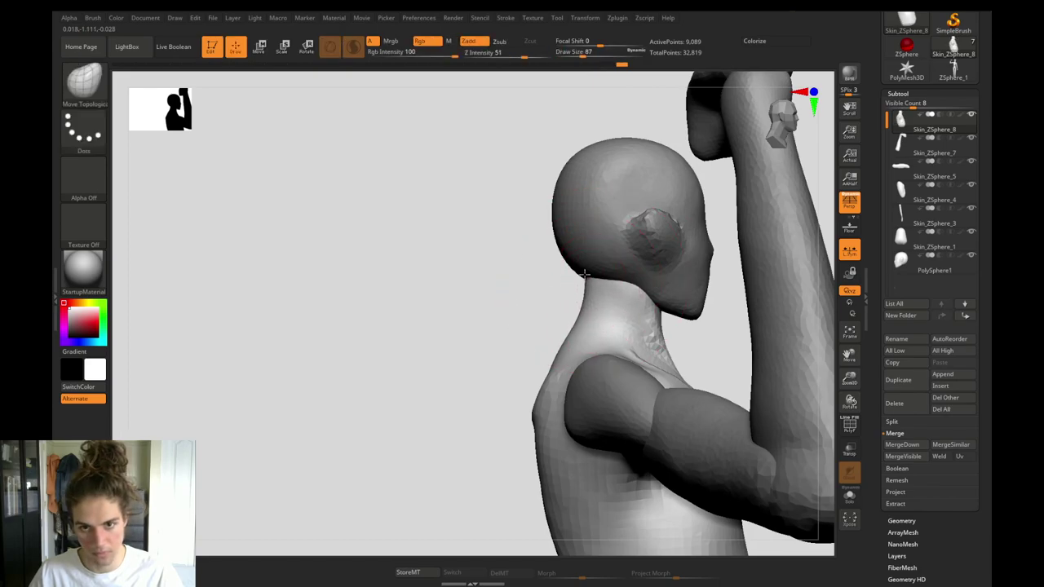
Refine the neck and shoulder contours around the figure with Move Topological, reducing the draw size to 41.
{"action": "mouse_move", "coordinate": [511, 286]}
{"action": "left_mouse_down"}
{"action": "mouse_move", "coordinate": [488, 298]}
{"action": "mouse_move", "coordinate": [437, 291]}
{"action": "left_mouse_up"}
{"action": "key", "text": "s"}
{"action": "mouse_move", "coordinate": [573, 331]}
{"action": "left_mouse_down"}
{"action": "mouse_move", "coordinate": [505, 286]}
{"action": "mouse_move", "coordinate": [518, 314]}
{"action": "mouse_move", "coordinate": [486, 313]}
{"action": "mouse_move", "coordinate": [530, 304]}
{"action": "left_mouse_up"}
{"action": "key", "text": "s"}
{"action": "left_click_drag", "start_coordinate": [461, 315], "coordinate": [474, 315]}
{"action": "left_click_drag", "start_coordinate": [449, 300], "coordinate": [309, 292]}
{"action": "key", "text": "s"}
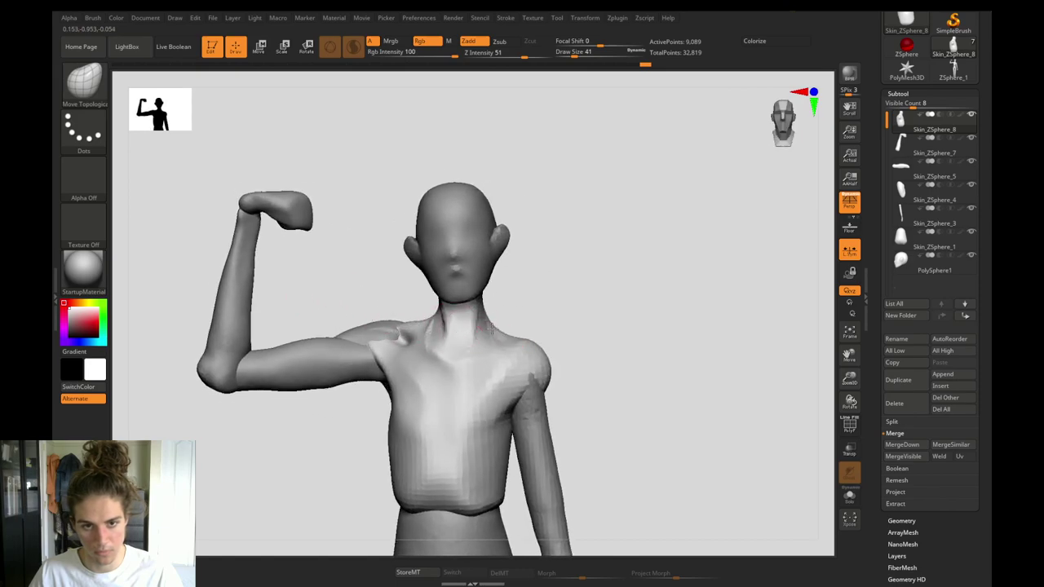
{"action": "key", "text": "s"}
{"action": "left_click_drag", "start_coordinate": [487, 329], "coordinate": [494, 329]}
Build up the neck and collarbone on the raised-arm side with ClayBuildup at draw size 39.
{"action": "mouse_move", "coordinate": [380, 301]}
{"action": "left_mouse_down", "text": "alt"}
{"action": "mouse_move", "coordinate": [476, 250]}
{"action": "mouse_move", "coordinate": [458, 283]}
{"action": "mouse_move", "coordinate": [483, 282]}
{"action": "left_mouse_up", "text": "alt"}
{"action": "key", "text": "b"}
{"action": "key", "text": "c"}
{"action": "key", "text": "b"}
{"action": "key", "text": "s"}
{"action": "left_click_drag", "start_coordinate": [543, 271], "coordinate": [542, 269]}
{"action": "key", "text": "s"}
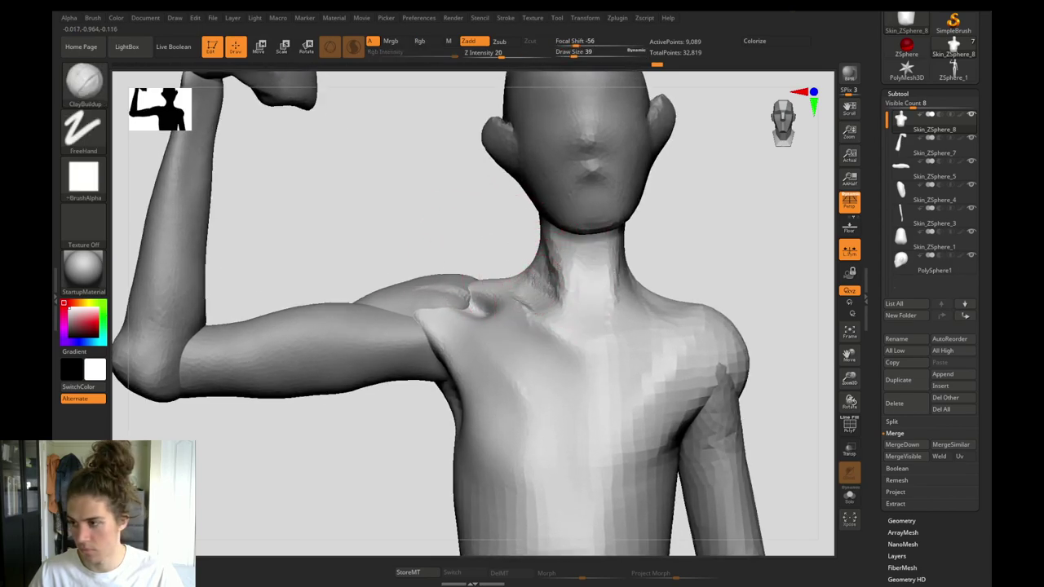
Carve the hollow between the neck and the raised-arm collarbone with DamStandard at draw size 39.
{"action": "key", "text": "b"}
{"action": "key", "text": "d"}
{"action": "key", "text": "s"}
{"action": "left_click_drag", "start_coordinate": [495, 244], "coordinate": [522, 294]}
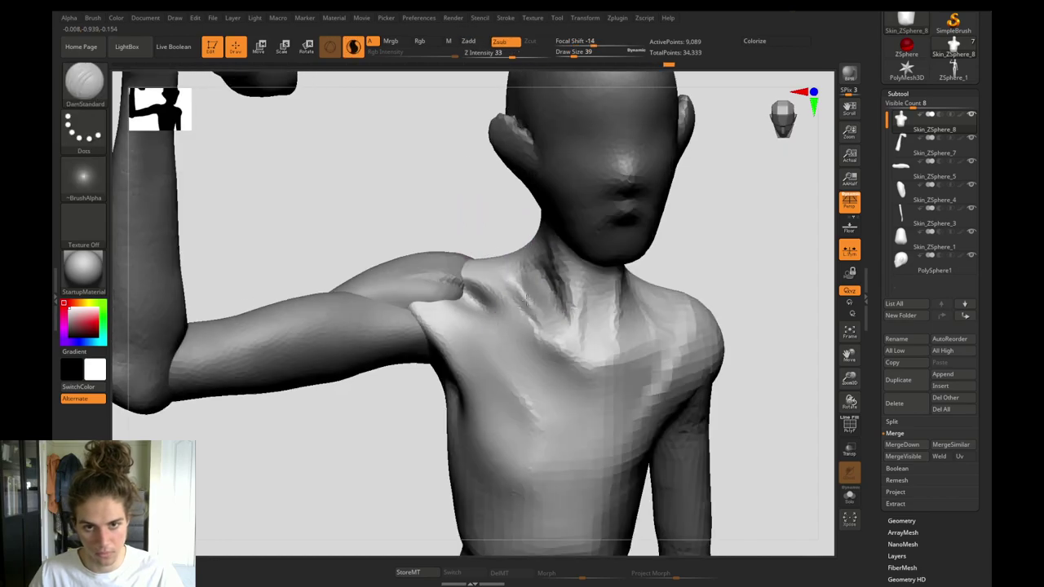
Add volume beside the collarbone hollow with ClayBuildup and smooth the neck transition.
{"action": "key", "text": "b"}
{"action": "key", "text": "c"}
{"action": "key", "text": "b"}
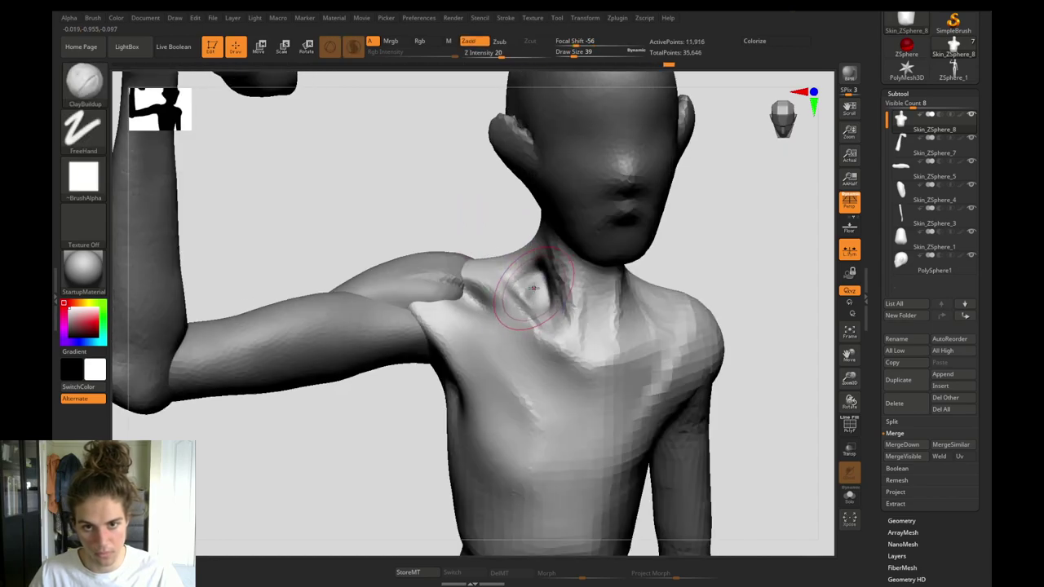
{"action": "left_click_drag", "start_coordinate": [548, 272], "coordinate": [540, 270]}
{"action": "key", "text": "shift"}
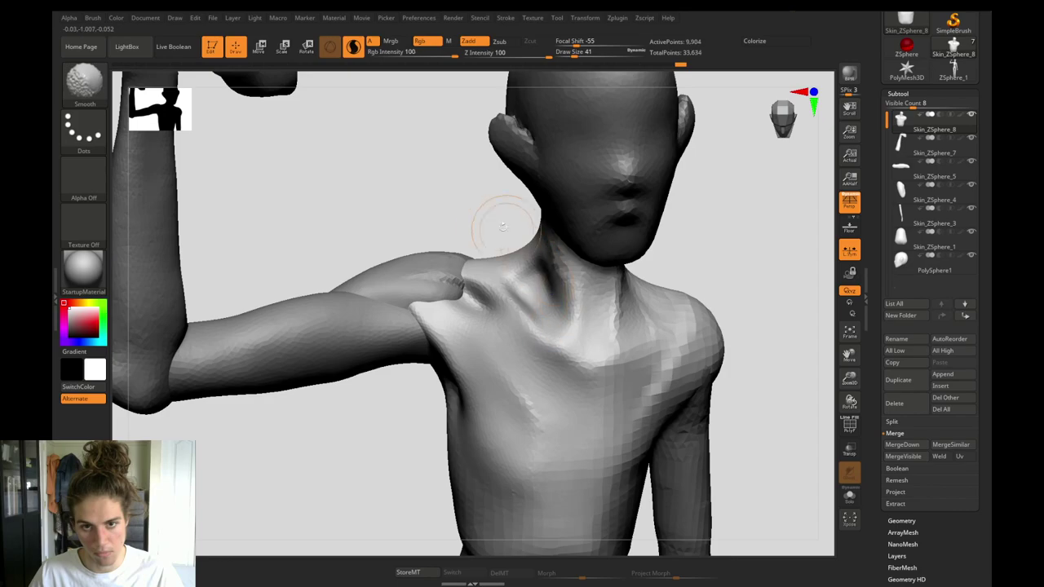
Carve the crease down the raised-arm side of the neck with DamStandard at draw size 41 and smooth it.
{"action": "mouse_move", "coordinate": [503, 228]}
{"action": "left_mouse_down"}
{"action": "mouse_move", "coordinate": [494, 218]}
{"action": "mouse_move", "coordinate": [497, 231]}
{"action": "left_mouse_up"}
{"action": "key", "text": "b"}
{"action": "key", "text": "d"}
{"action": "key", "text": "s"}
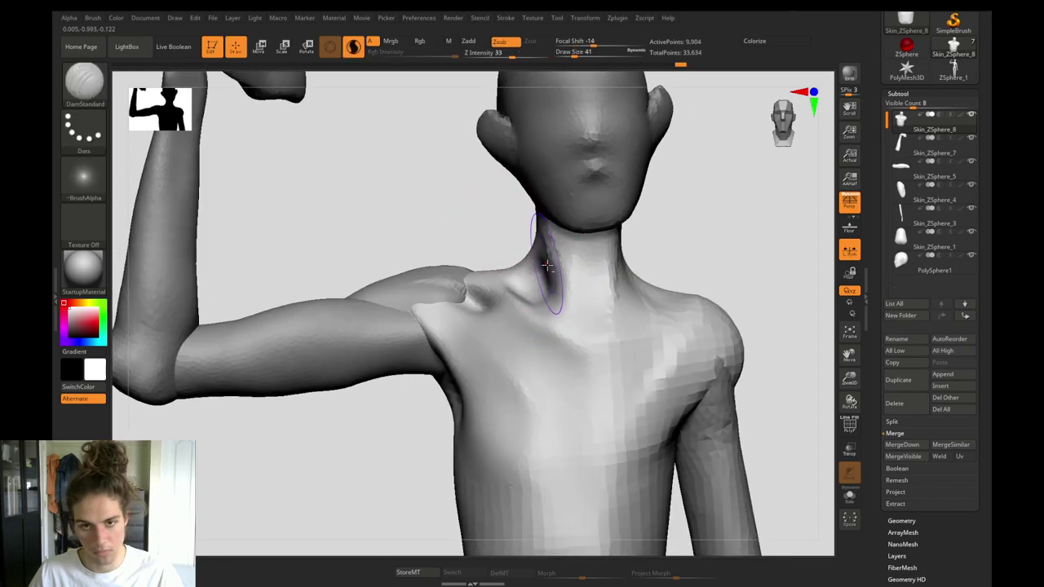
{"action": "left_click_drag", "start_coordinate": [551, 264], "coordinate": [543, 230], "text": "shift"}
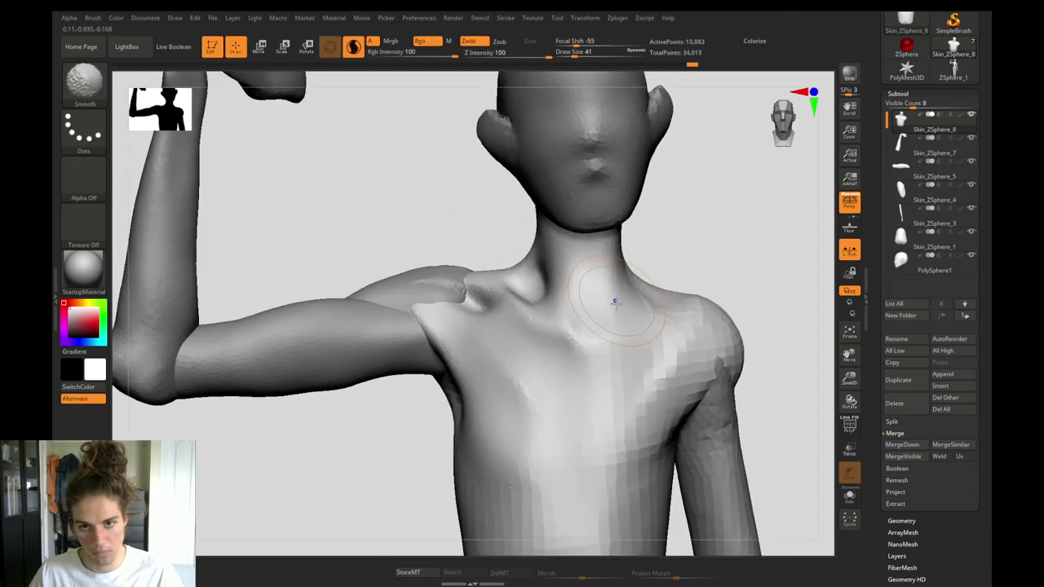
Build up the base of the throat between the collarbones with ClayBuildup.
{"action": "key", "text": "b"}
{"action": "key", "text": "c"}
{"action": "key", "text": "b"}
{"action": "left_click_drag", "start_coordinate": [585, 309], "coordinate": [583, 310]}
{"action": "mouse_move", "coordinate": [588, 323]}
{"action": "left_mouse_down"}
{"action": "mouse_move", "coordinate": [586, 286]}
{"action": "mouse_move", "coordinate": [600, 286]}
{"action": "mouse_move", "coordinate": [590, 310]}
{"action": "left_mouse_up"}
Reshape the upper chest and base of the neck from a low side angle with Move Topological at draw size 90.
{"action": "left_click_drag", "start_coordinate": [675, 266], "coordinate": [481, 393]}
{"action": "key", "text": "b"}
{"action": "key", "text": "m"}
{"action": "key", "text": "t"}
{"action": "left_click_drag", "start_coordinate": [563, 333], "coordinate": [566, 322]}
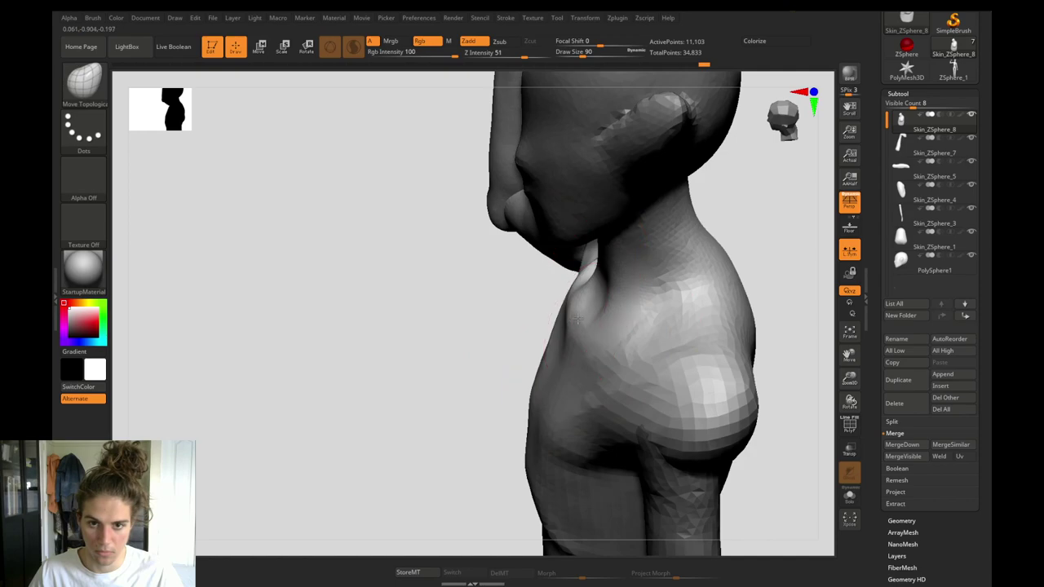
Adjust the front and sides of the neck below the jaw with Move Topological at draw sizes 49 and 54.
{"action": "left_click_drag", "start_coordinate": [440, 331], "coordinate": [408, 258], "text": "alt"}
{"action": "mouse_move", "coordinate": [410, 307]}
{"action": "left_mouse_down"}
{"action": "mouse_move", "coordinate": [403, 278]}
{"action": "mouse_move", "coordinate": [405, 302]}
{"action": "mouse_move", "coordinate": [535, 377]}
{"action": "left_mouse_up"}
{"action": "key", "text": "s"}
{"action": "left_click_drag", "start_coordinate": [611, 212], "coordinate": [597, 211]}
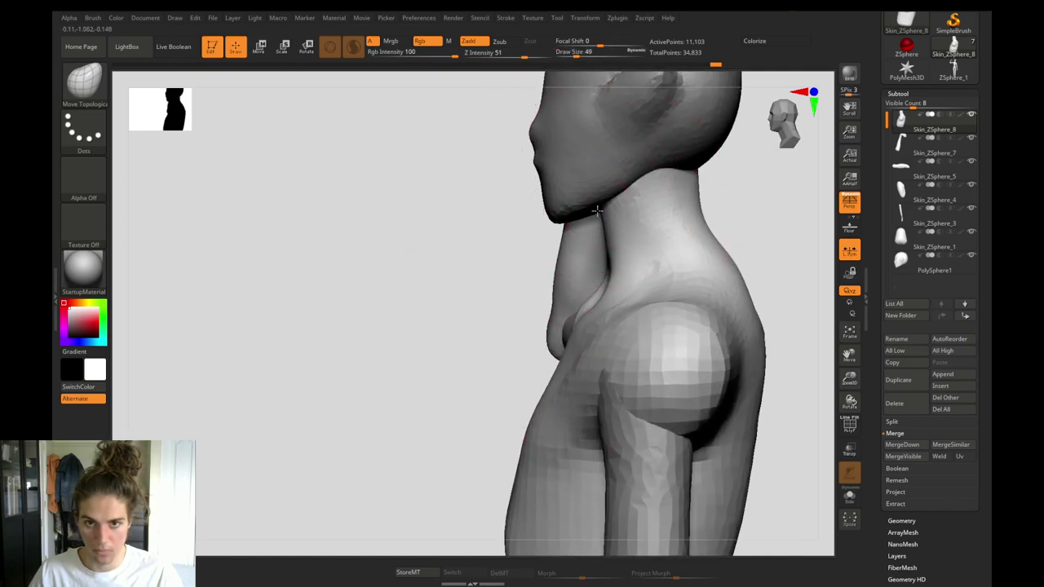
{"action": "left_click_drag", "start_coordinate": [534, 219], "coordinate": [471, 290], "text": "alt"}
{"action": "key", "text": "s"}
{"action": "mouse_move", "coordinate": [614, 259]}
{"action": "left_mouse_down"}
{"action": "mouse_move", "coordinate": [627, 250]}
{"action": "mouse_move", "coordinate": [614, 252]}
{"action": "left_mouse_up"}
{"action": "key", "text": "s"}
{"action": "key", "text": "s"}
{"action": "left_click_drag", "start_coordinate": [452, 261], "coordinate": [507, 272]}
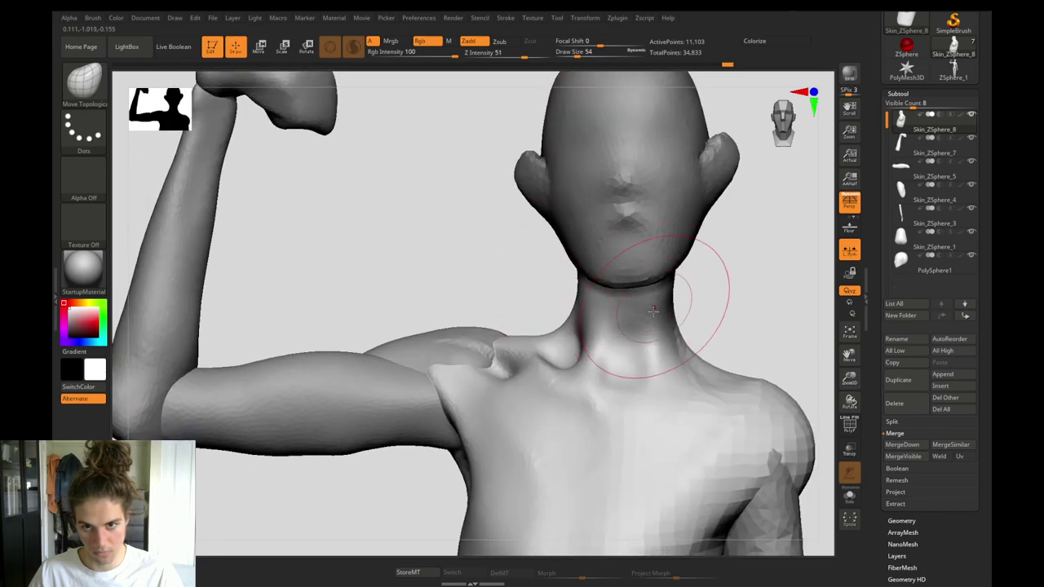
Build up the muscle forms on the front of the throat with ClayBuildup at draw size 33.
{"action": "key", "text": "b"}
{"action": "key", "text": "c"}
{"action": "key", "text": "b"}
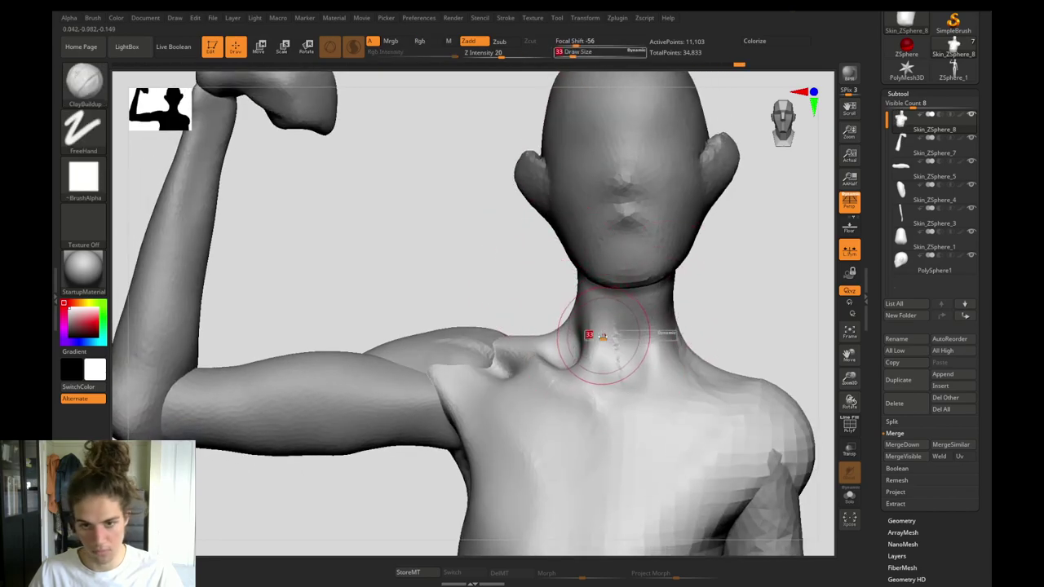
Carve the neck muscle grooves with DamStandard at draw size 35 and smooth both sides of the neck.
{"action": "key", "text": "b"}
{"action": "key", "text": "d"}
{"action": "key", "text": "s"}
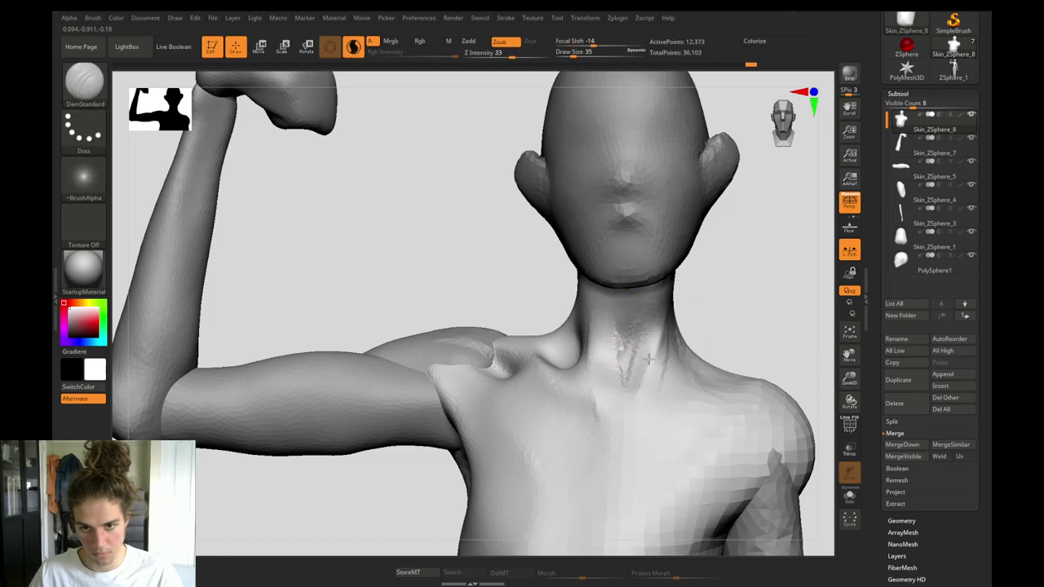
{"action": "left_click_drag", "start_coordinate": [649, 359], "coordinate": [675, 285]}
{"action": "left_click_drag", "start_coordinate": [670, 295], "coordinate": [660, 334], "text": "shift"}
{"action": "mouse_move", "coordinate": [574, 291]}
{"action": "left_mouse_down", "text": "shift"}
{"action": "mouse_move", "coordinate": [557, 303]}
{"action": "mouse_move", "coordinate": [586, 320]}
{"action": "left_mouse_up", "text": "shift"}
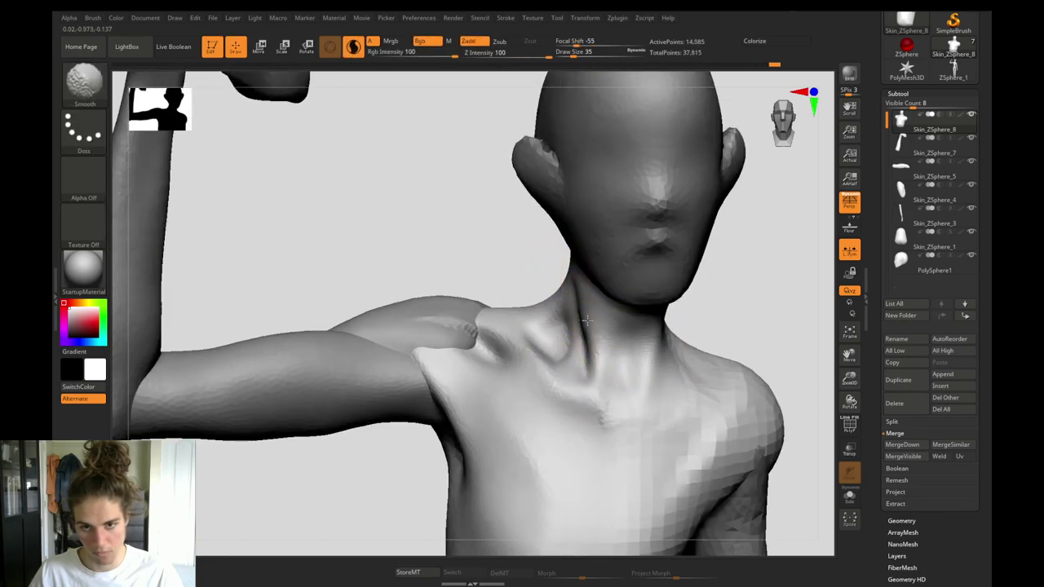
Define the chest edge by the lowered arm with DamStandard, smoothing it and the ribcage at draw sizes 44 and 54.
{"action": "key", "text": "f"}
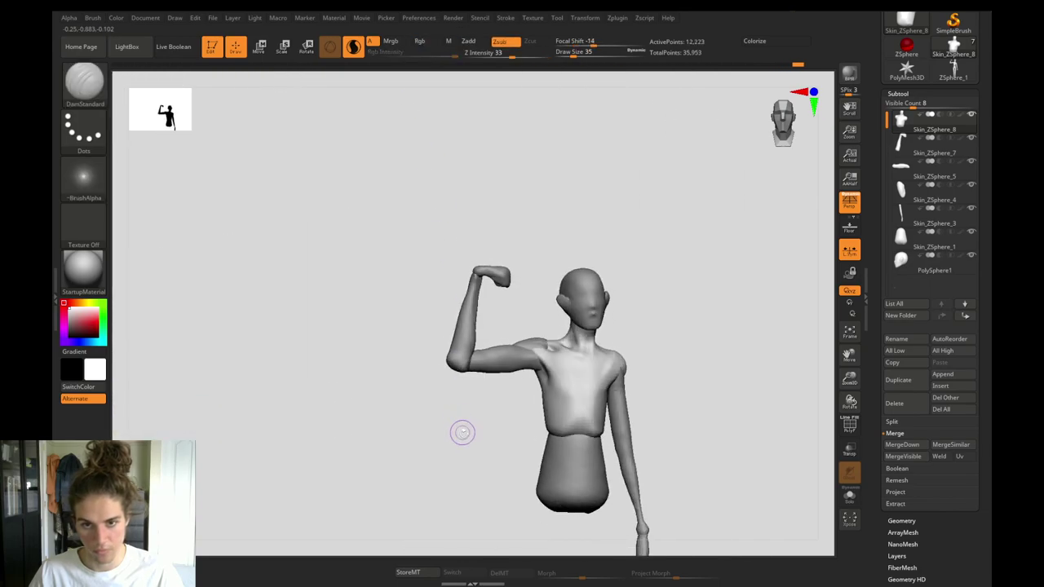
{"action": "mouse_move", "coordinate": [453, 432]}
{"action": "left_mouse_down"}
{"action": "mouse_move", "coordinate": [475, 394]}
{"action": "mouse_move", "coordinate": [489, 445]}
{"action": "mouse_move", "coordinate": [494, 415]}
{"action": "left_mouse_up"}
{"action": "left_click_drag", "start_coordinate": [700, 315], "coordinate": [654, 373]}
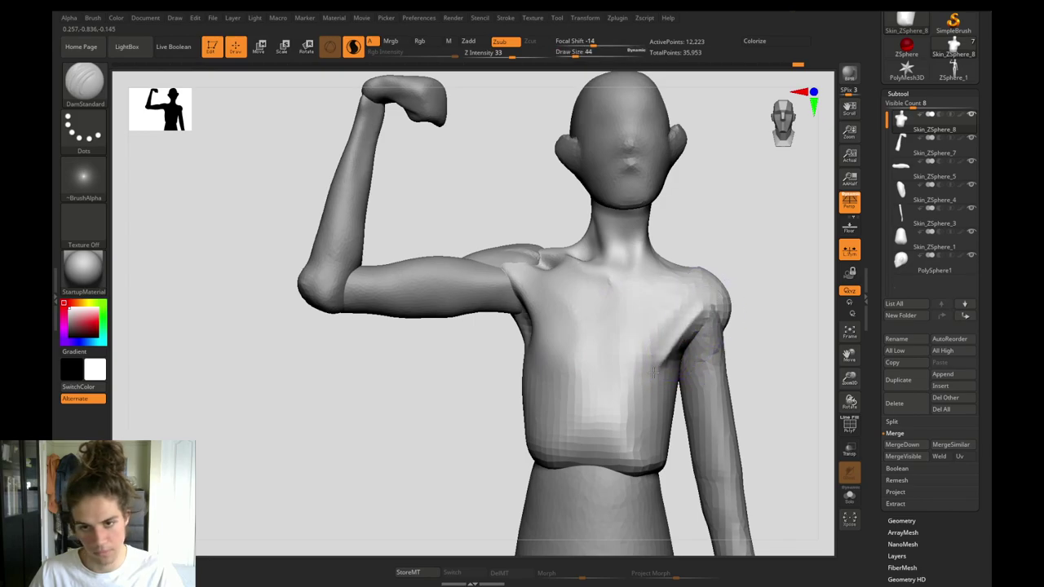
{"action": "left_click_drag", "start_coordinate": [697, 314], "coordinate": [656, 362], "text": "shift"}
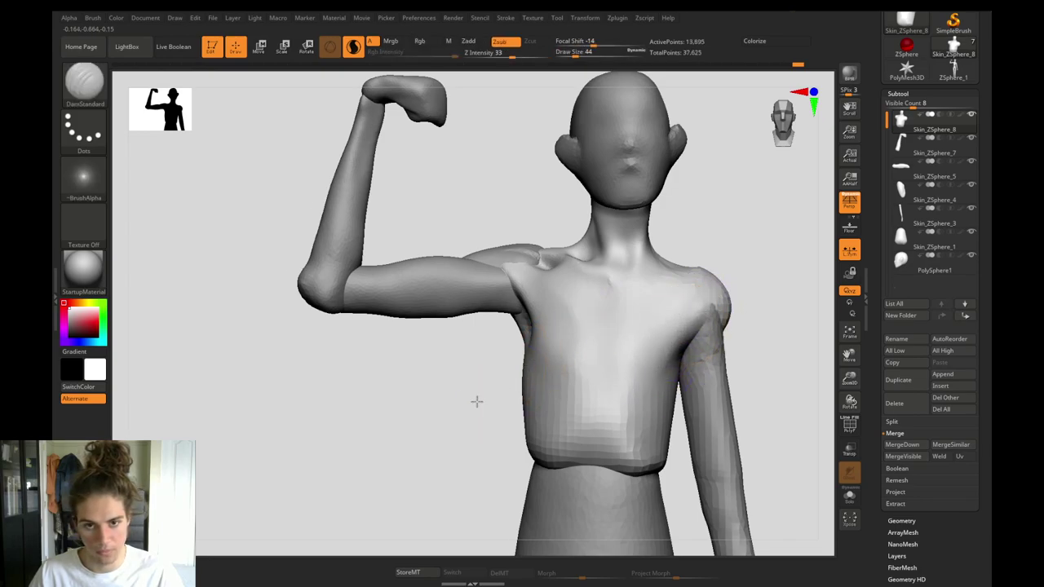
{"action": "left_click_drag", "start_coordinate": [478, 401], "coordinate": [483, 399], "text": "alt"}
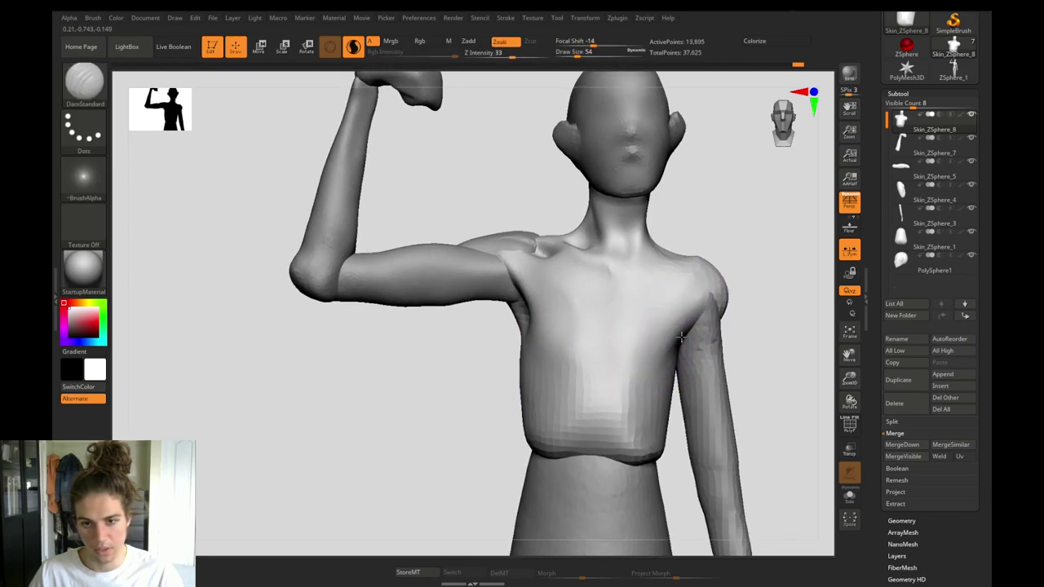
{"action": "left_click_drag", "start_coordinate": [653, 367], "coordinate": [655, 380], "text": "shift"}
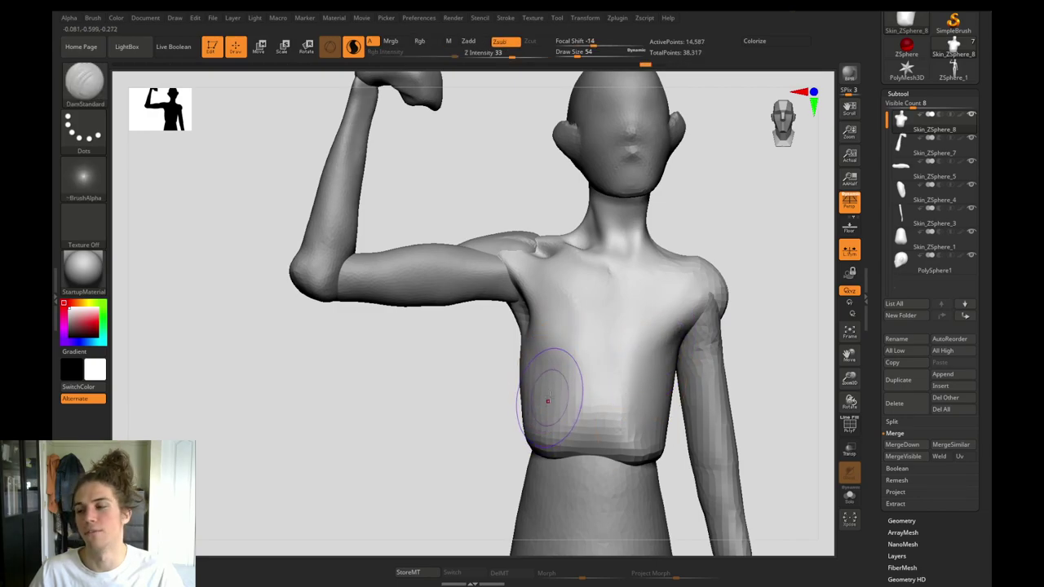
Build up the chest and ribcage with ClayBuildup at draw size 68 and smooth the raised-arm side.
{"action": "key", "text": "b"}
{"action": "key", "text": "c"}
{"action": "key", "text": "b"}
{"action": "key", "text": "s"}
{"action": "left_click_drag", "start_coordinate": [550, 389], "coordinate": [553, 389]}
{"action": "mouse_move", "coordinate": [491, 384]}
{"action": "left_mouse_down"}
{"action": "mouse_move", "coordinate": [518, 396]}
{"action": "mouse_move", "coordinate": [501, 391]}
{"action": "mouse_move", "coordinate": [494, 372]}
{"action": "mouse_move", "coordinate": [489, 438]}
{"action": "left_mouse_up"}
{"action": "left_click_drag", "start_coordinate": [576, 343], "coordinate": [555, 332], "text": "shift"}
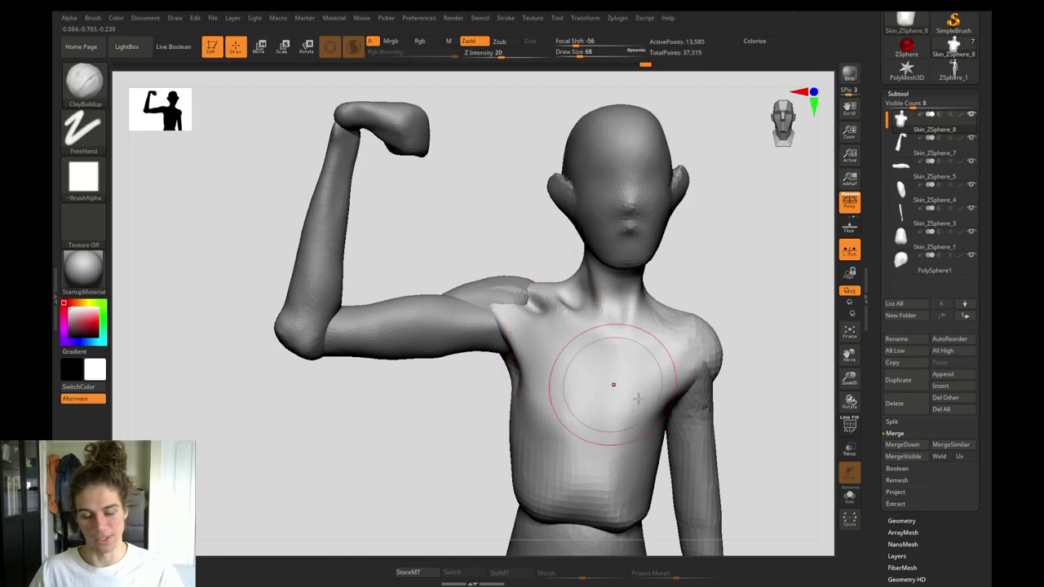
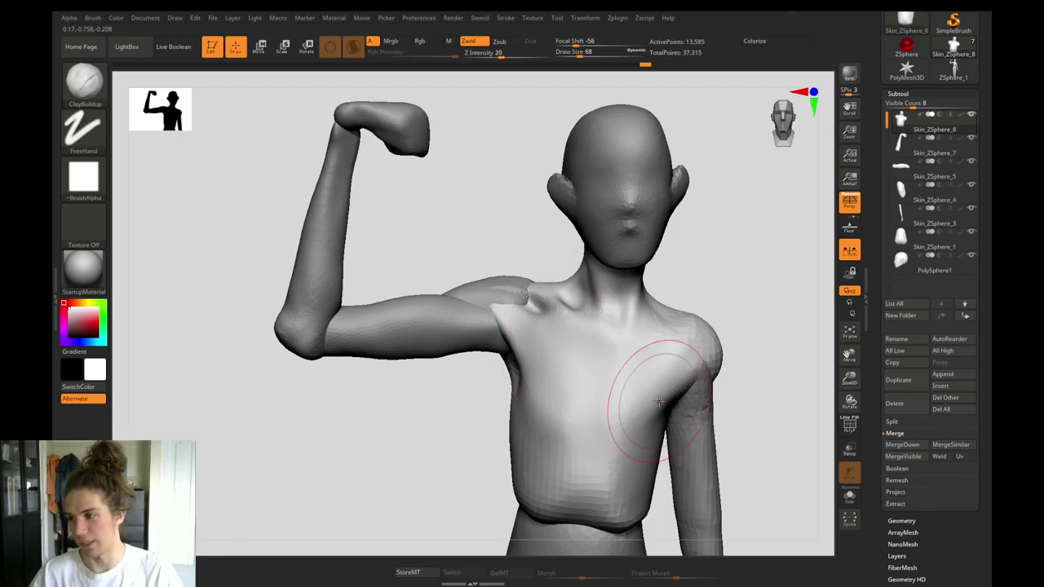
{"action": "left_click_drag", "start_coordinate": [464, 395], "coordinate": [439, 381], "text": "alt"}
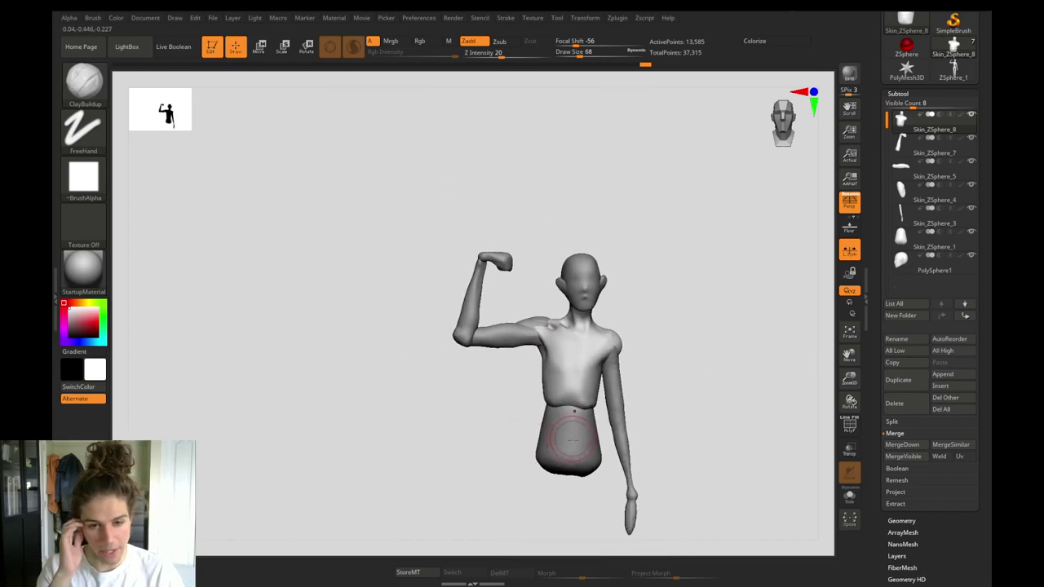
Select the lowered arm's subtool and reposition it at the shoulder with the gizmo, adjusting it from the front and the side.
{"action": "left_click", "coordinate": [615, 382], "text": "alt"}
{"action": "left_click_drag", "start_coordinate": [463, 397], "coordinate": [479, 444], "text": "alt"}
{"action": "key", "text": "w"}
{"action": "left_click_drag", "start_coordinate": [574, 284], "coordinate": [580, 288]}
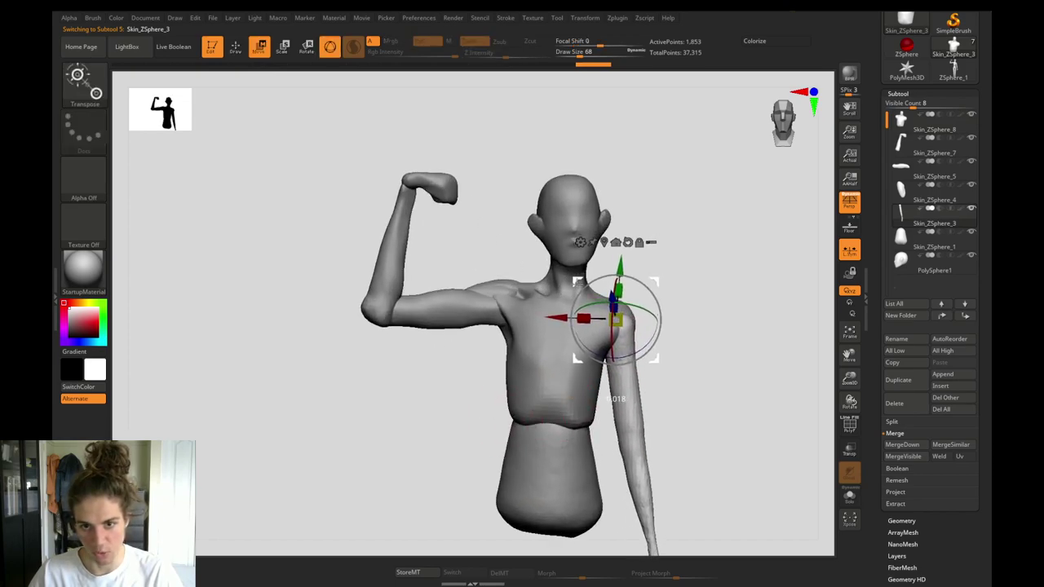
{"action": "left_click_drag", "start_coordinate": [462, 412], "coordinate": [405, 396]}
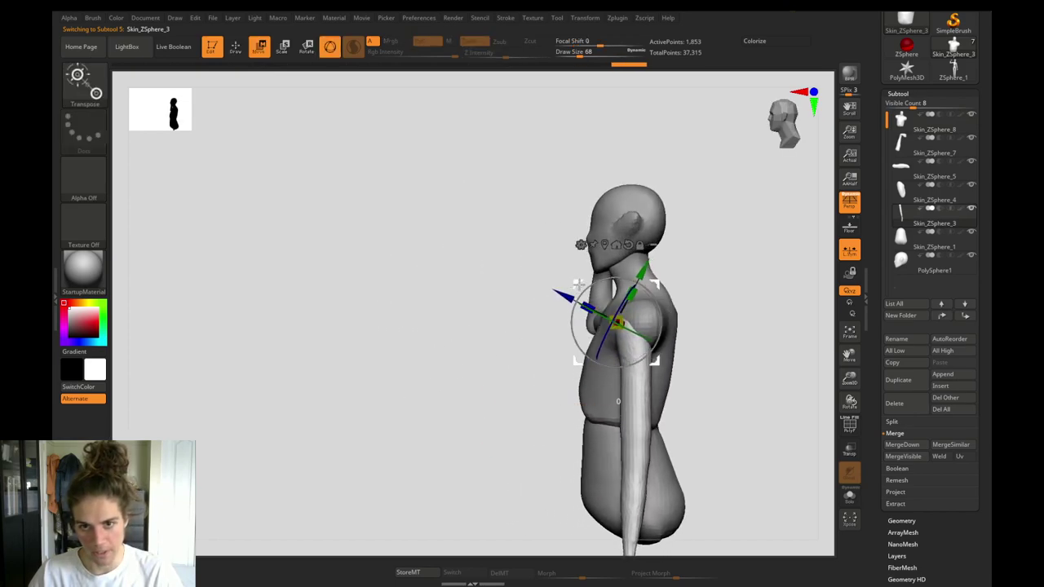
{"action": "left_click_drag", "start_coordinate": [578, 285], "coordinate": [586, 282]}
{"action": "key", "text": "q"}
{"action": "left_click_drag", "start_coordinate": [459, 351], "coordinate": [517, 355]}
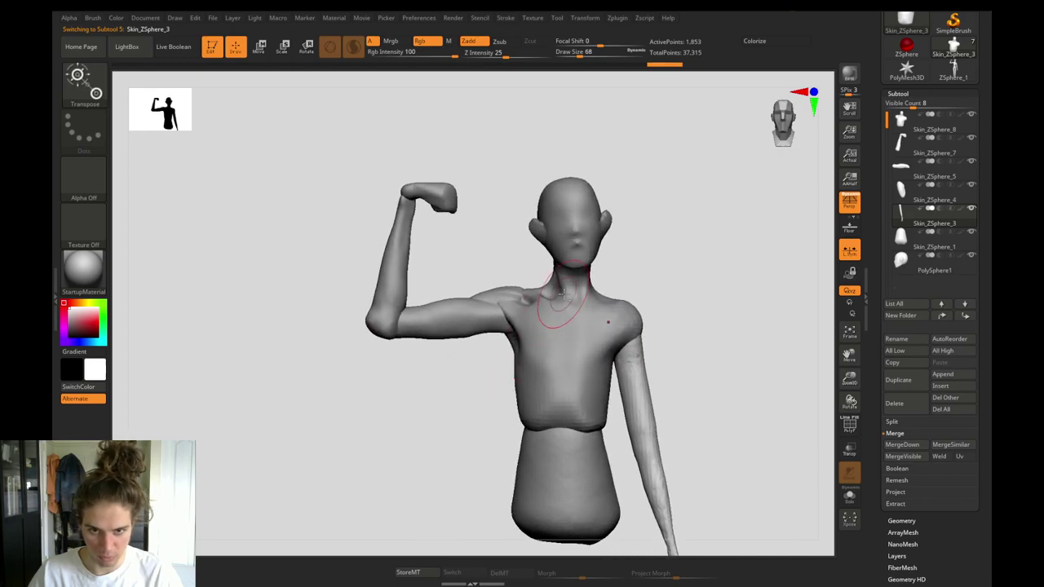
Select the head subtool and move it with the gizmo to fit the neck.
{"action": "left_click", "coordinate": [562, 296], "text": "alt"}
{"action": "left_click_drag", "start_coordinate": [511, 259], "coordinate": [548, 321], "text": "alt"}
{"action": "left_click", "coordinate": [575, 253], "text": "alt"}
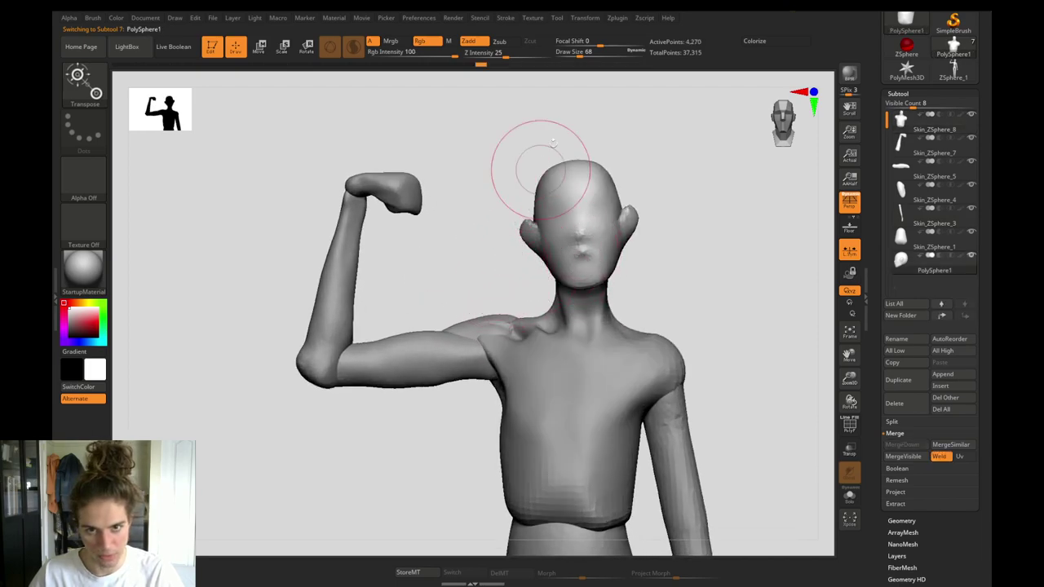
{"action": "key", "text": "w"}
{"action": "left_click_drag", "start_coordinate": [598, 211], "coordinate": [619, 197]}
{"action": "left_click_drag", "start_coordinate": [540, 173], "coordinate": [544, 175]}
{"action": "key", "text": "q"}
Select the torso subtool and refine the throat's muscle lines with ClayBuildup and DamStandard at draw size 23.
{"action": "left_click", "coordinate": [570, 334], "text": "alt"}
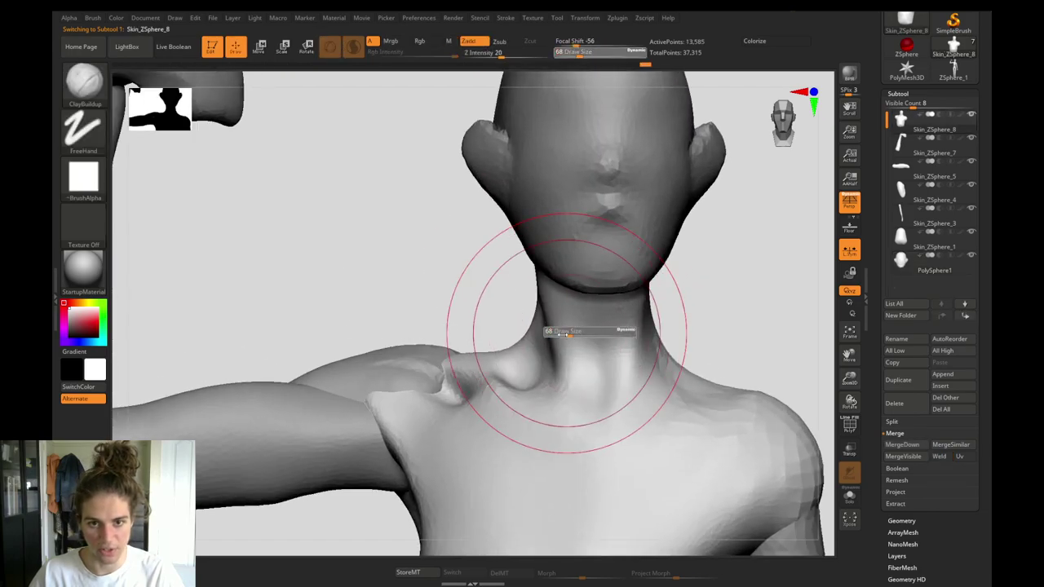
{"action": "left_click_drag", "start_coordinate": [582, 326], "coordinate": [501, 289]}
{"action": "left_click_drag", "start_coordinate": [578, 391], "coordinate": [571, 408]}
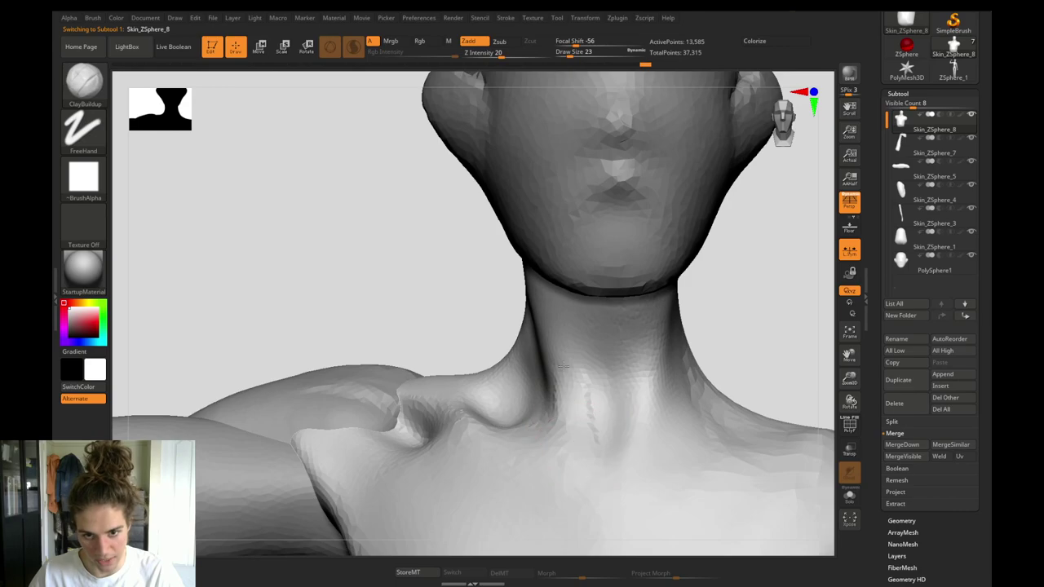
{"action": "key", "text": "b"}
{"action": "key", "text": "d"}
{"action": "key", "text": "s"}
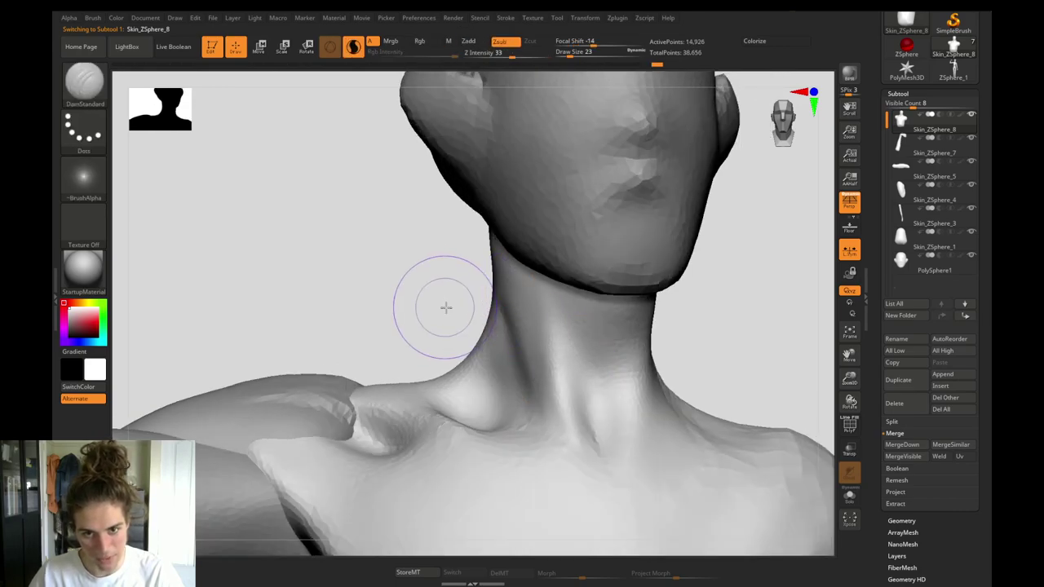
{"action": "left_click_drag", "start_coordinate": [443, 302], "coordinate": [524, 393]}
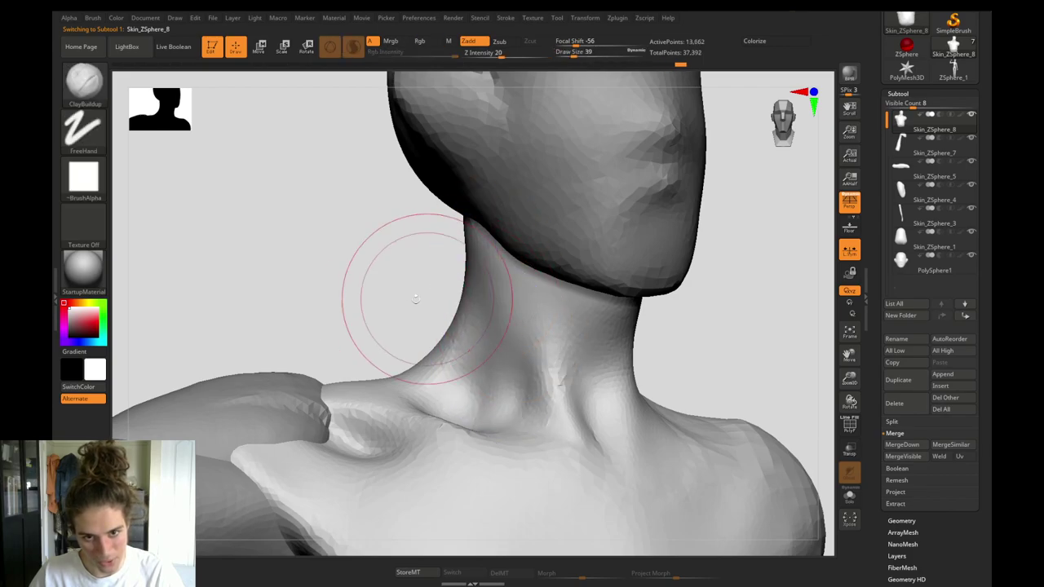
Reshape the neck and the lowered-arm shoulder with Move Topological at draw sizes 90 and 124.
{"action": "left_click_drag", "start_coordinate": [408, 291], "coordinate": [356, 291]}
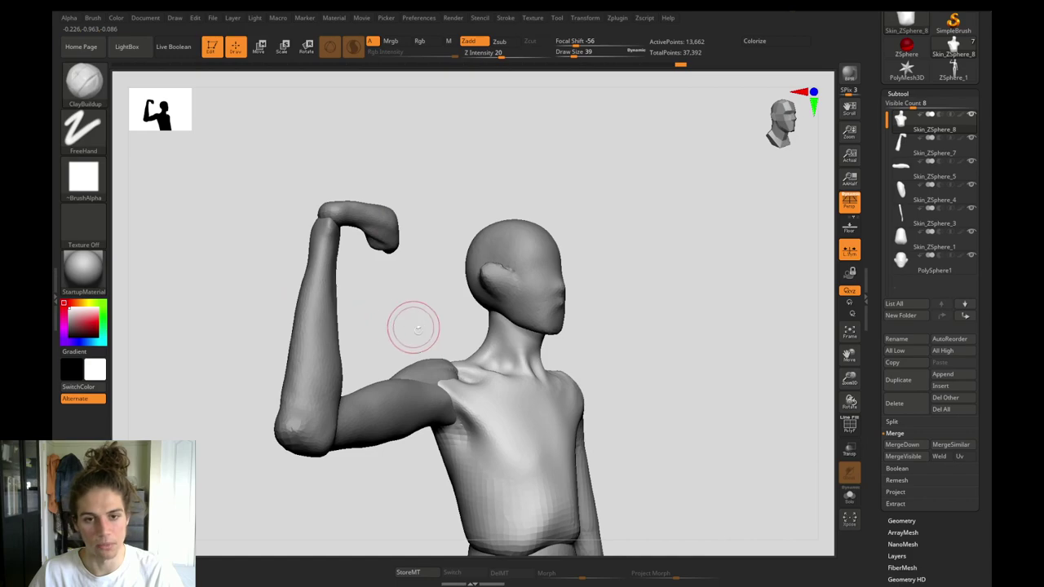
{"action": "left_click_drag", "start_coordinate": [418, 330], "coordinate": [459, 326]}
{"action": "left_click_drag", "start_coordinate": [366, 301], "coordinate": [346, 311], "text": "alt"}
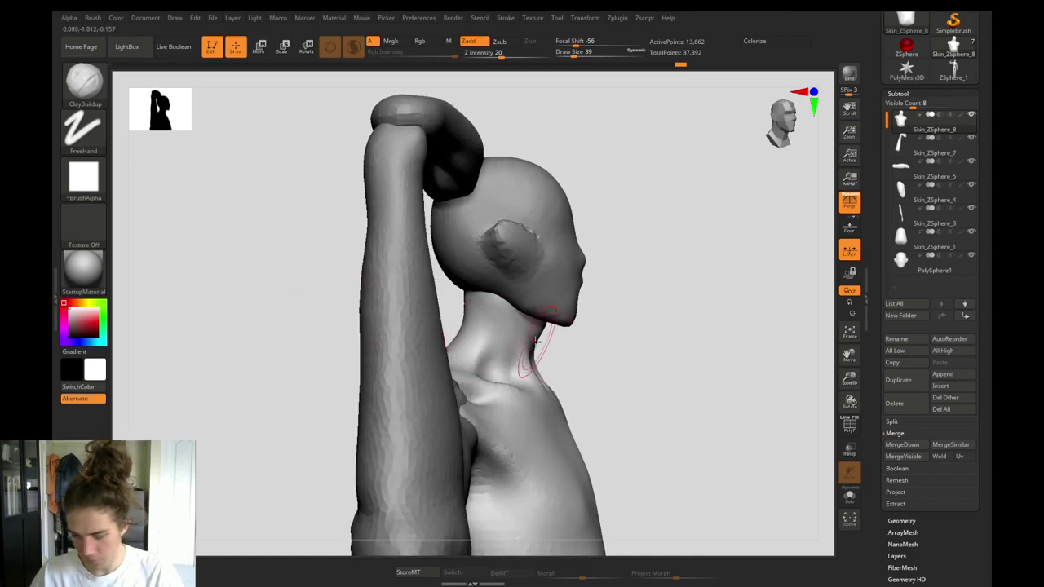
{"action": "key", "text": "b"}
{"action": "key", "text": "m"}
{"action": "key", "text": "t"}
{"action": "key", "text": "s"}
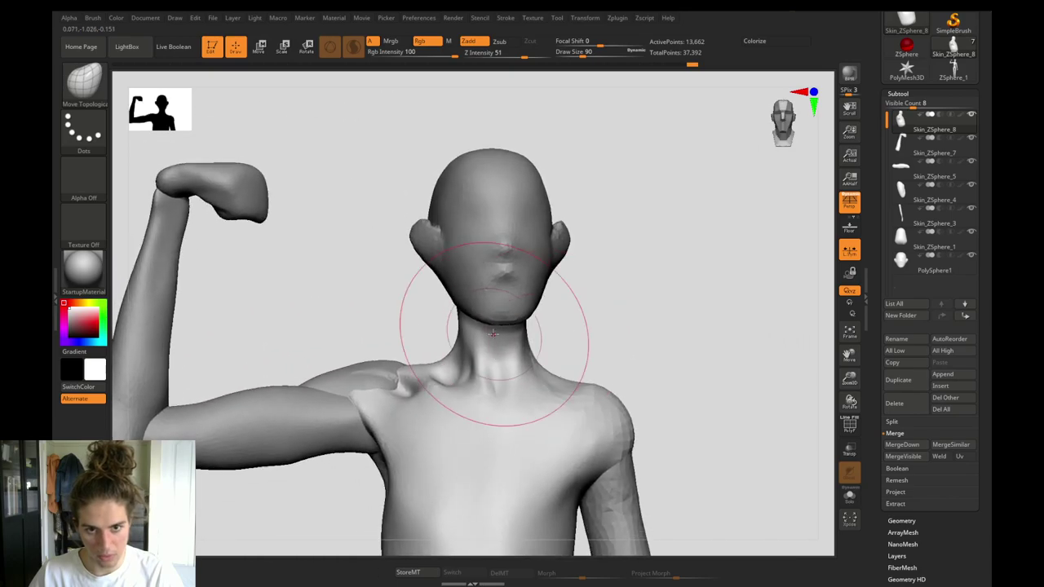
{"action": "key", "text": "s"}
{"action": "mouse_move", "coordinate": [490, 325]}
{"action": "left_mouse_down"}
{"action": "mouse_move", "coordinate": [401, 314]}
{"action": "mouse_move", "coordinate": [398, 367]}
{"action": "left_mouse_up"}
{"action": "key", "text": "s"}
{"action": "left_click_drag", "start_coordinate": [602, 392], "coordinate": [621, 393]}
{"action": "mouse_move", "coordinate": [616, 411]}
{"action": "left_mouse_down"}
{"action": "mouse_move", "coordinate": [595, 423]}
{"action": "mouse_move", "coordinate": [629, 468]}
{"action": "mouse_move", "coordinate": [642, 309]}
{"action": "left_mouse_up"}
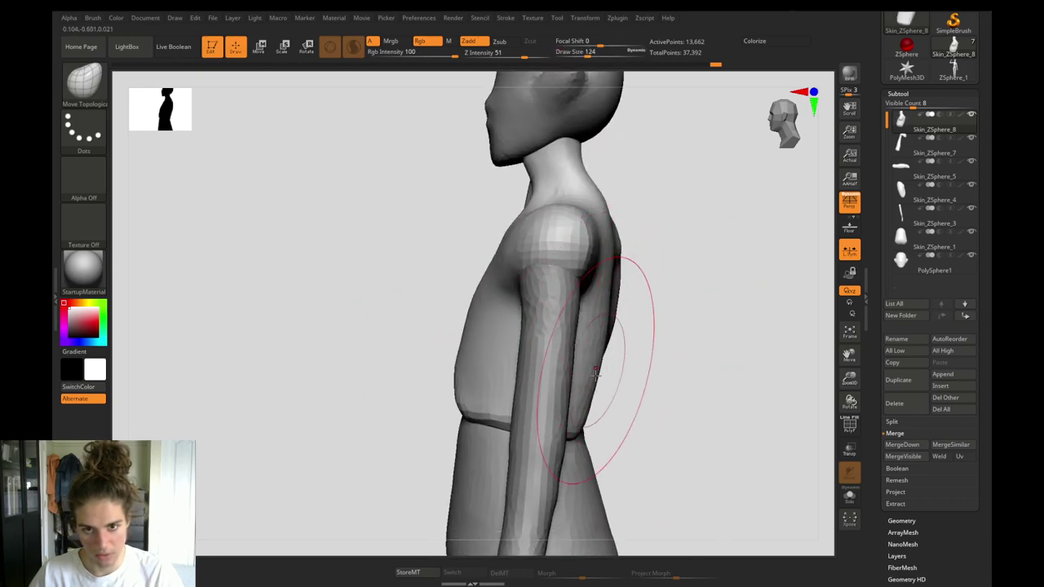
Adjust the torso's back and belly profile from the side with Move Topological at draw size 154.
{"action": "key", "text": "bracketright"}
{"action": "key", "text": "bracketright"}
{"action": "key", "text": "bracketright"}
{"action": "mouse_move", "coordinate": [591, 406]}
{"action": "left_mouse_down"}
{"action": "mouse_move", "coordinate": [581, 399]}
{"action": "mouse_move", "coordinate": [579, 408]}
{"action": "left_mouse_up"}
{"action": "left_click_drag", "start_coordinate": [596, 330], "coordinate": [602, 327]}
{"action": "left_click_drag", "start_coordinate": [463, 381], "coordinate": [469, 380]}
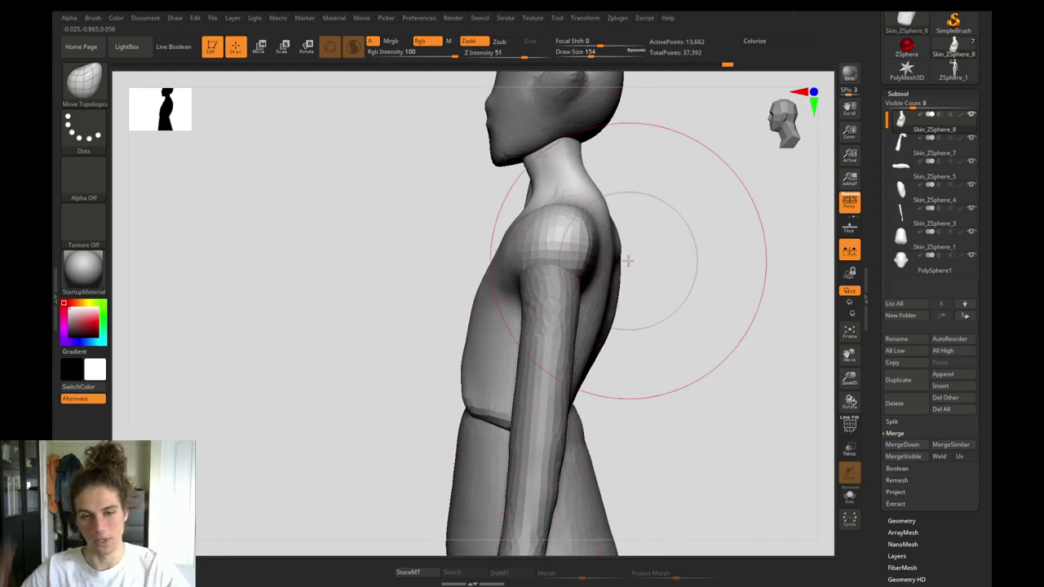
{"action": "mouse_move", "coordinate": [434, 186]}
{"action": "left_mouse_down", "text": "alt"}
{"action": "mouse_move", "coordinate": [437, 344]}
{"action": "mouse_move", "coordinate": [360, 290]}
{"action": "left_mouse_up", "text": "alt"}
Adjust the lower edge of the ribcage with Move Topological at draw size 108.
{"action": "left_click", "coordinate": [533, 295], "text": "alt"}
{"action": "key", "text": "bracketleft"}
{"action": "key", "text": "bracketleft"}
{"action": "key", "text": "bracketleft"}
{"action": "key", "text": "bracketleft"}
{"action": "key", "text": "bracketleft"}
{"action": "key", "text": "bracketleft"}
{"action": "left_click_drag", "start_coordinate": [327, 310], "coordinate": [425, 331]}
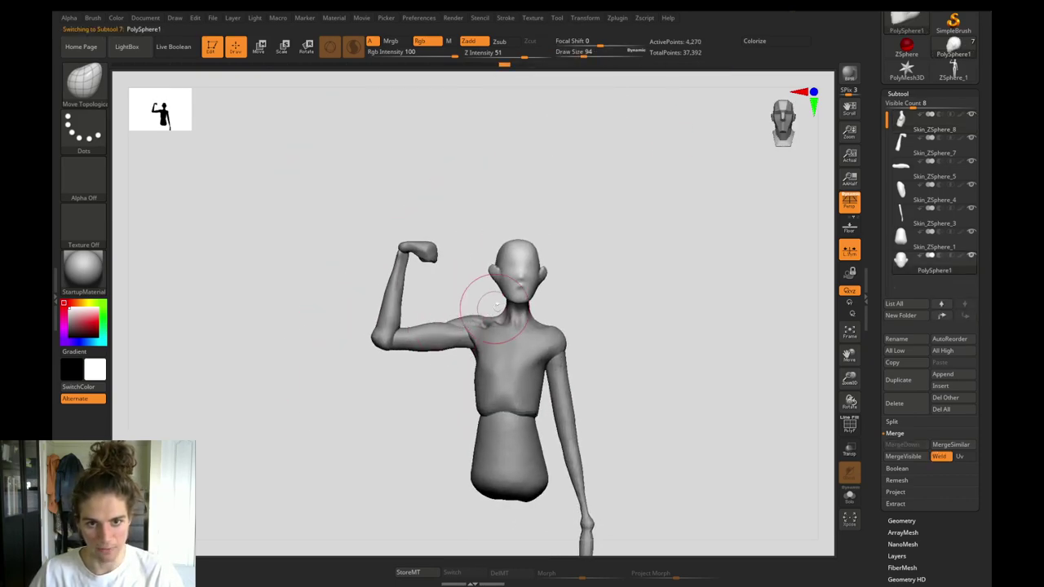
{"action": "mouse_move", "coordinate": [445, 407]}
{"action": "left_mouse_down", "text": "alt"}
{"action": "mouse_move", "coordinate": [419, 426]}
{"action": "mouse_move", "coordinate": [447, 430]}
{"action": "mouse_move", "coordinate": [445, 417]}
{"action": "mouse_move", "coordinate": [440, 440]}
{"action": "mouse_move", "coordinate": [445, 391]}
{"action": "mouse_move", "coordinate": [485, 401]}
{"action": "left_mouse_up", "text": "alt"}
{"action": "left_click", "coordinate": [507, 394], "text": "alt"}
{"action": "key", "text": "s"}
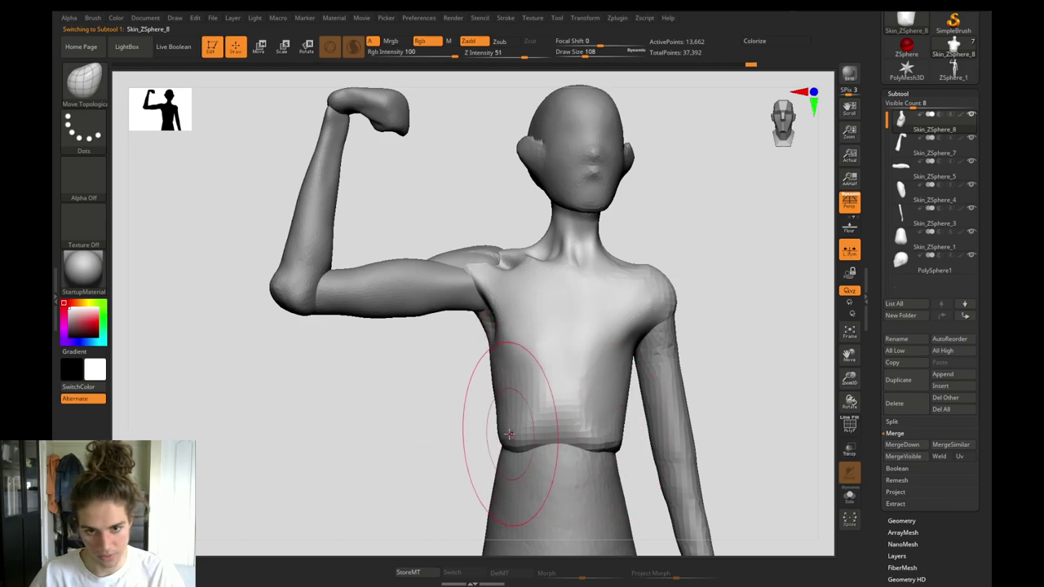
{"action": "mouse_move", "coordinate": [416, 393]}
{"action": "left_mouse_down", "text": "alt"}
{"action": "mouse_move", "coordinate": [431, 403]}
{"action": "mouse_move", "coordinate": [435, 432]}
{"action": "left_mouse_up", "text": "alt"}
{"action": "left_click_drag", "start_coordinate": [359, 425], "coordinate": [457, 416]}
Try to pull the ribcage's side into shape below the raised arm with Move Topological at draw size 56.
{"action": "key", "text": "s"}
{"action": "left_click_drag", "start_coordinate": [427, 356], "coordinate": [419, 356]}
{"action": "key", "text": "s"}
{"action": "left_click_drag", "start_coordinate": [419, 343], "coordinate": [396, 411]}
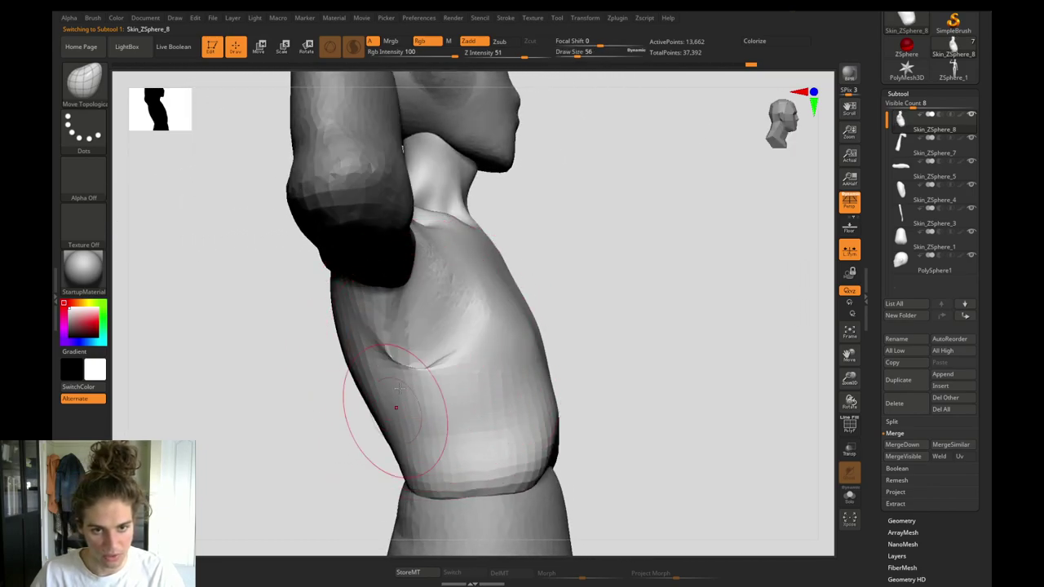
{"action": "left_click_drag", "start_coordinate": [449, 326], "coordinate": [408, 372]}
{"action": "key", "text": "ctrl+z"}
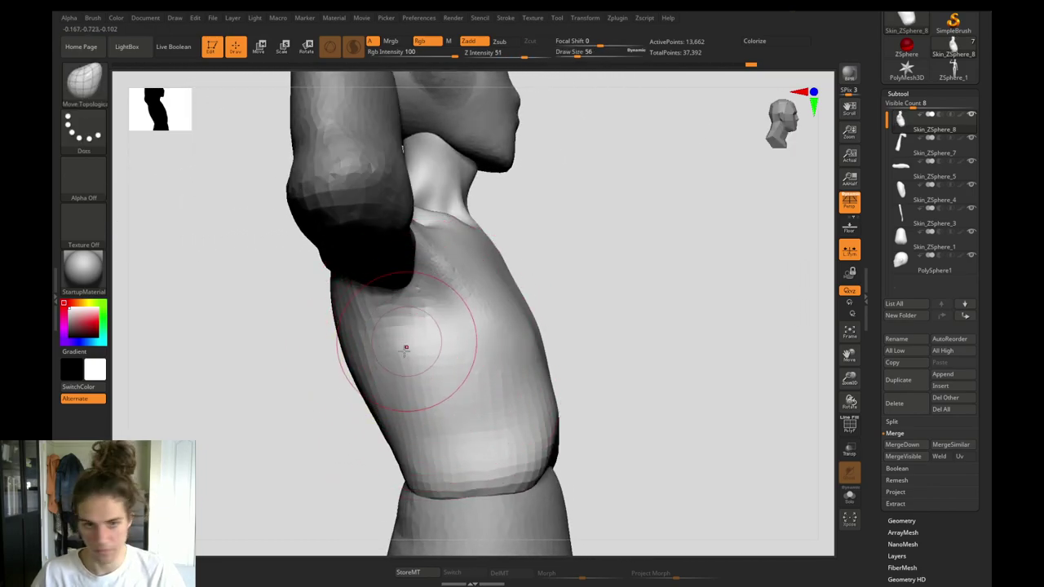
Carve the side of the torso below the raised arm's armpit with DamStandard at draw size 56 and smooth it toward the back.
{"action": "key", "text": "b"}
{"action": "key", "text": "d"}
{"action": "key", "text": "s"}
{"action": "left_click_drag", "start_coordinate": [412, 322], "coordinate": [384, 415]}
{"action": "left_click_drag", "start_coordinate": [333, 441], "coordinate": [473, 432]}
{"action": "key", "text": "b"}
{"action": "key", "text": "c"}
{"action": "key", "text": "b"}
{"action": "mouse_move", "coordinate": [352, 424]}
{"action": "left_mouse_down", "text": "shift"}
{"action": "mouse_move", "coordinate": [371, 367]}
{"action": "mouse_move", "coordinate": [359, 383]}
{"action": "left_mouse_up", "text": "shift"}
{"action": "left_click_drag", "start_coordinate": [345, 445], "coordinate": [357, 353], "text": "shift"}
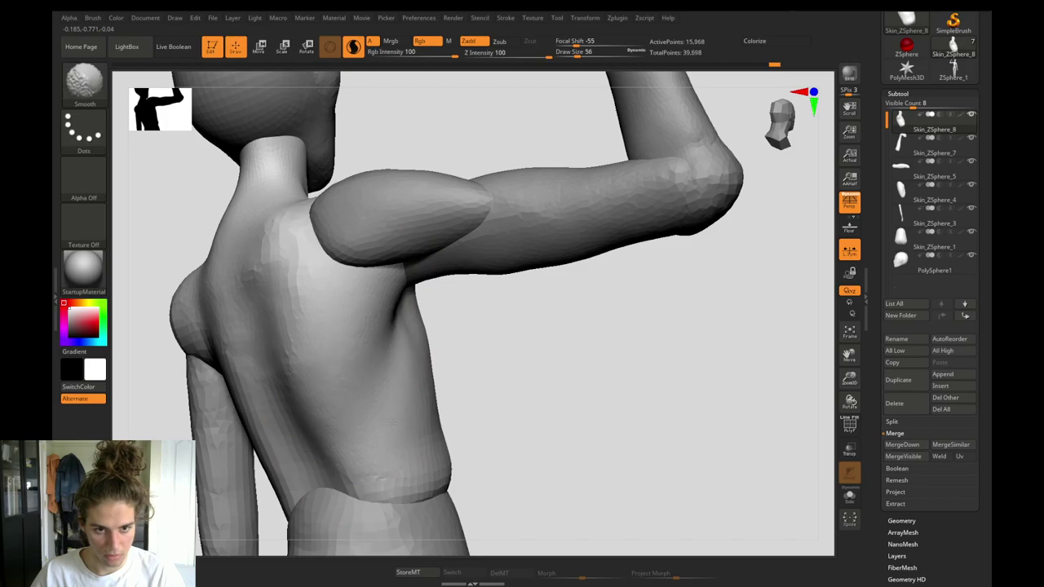
{"action": "left_click_drag", "start_coordinate": [393, 424], "coordinate": [399, 400], "text": "shift"}
Build up the lower ribcage with ClayBuildup at draw size 83 and smooth both of its sides.
{"action": "mouse_move", "coordinate": [494, 368]}
{"action": "left_mouse_down"}
{"action": "mouse_move", "coordinate": [375, 395]}
{"action": "mouse_move", "coordinate": [410, 375]}
{"action": "mouse_move", "coordinate": [348, 390]}
{"action": "mouse_move", "coordinate": [406, 411]}
{"action": "left_mouse_up"}
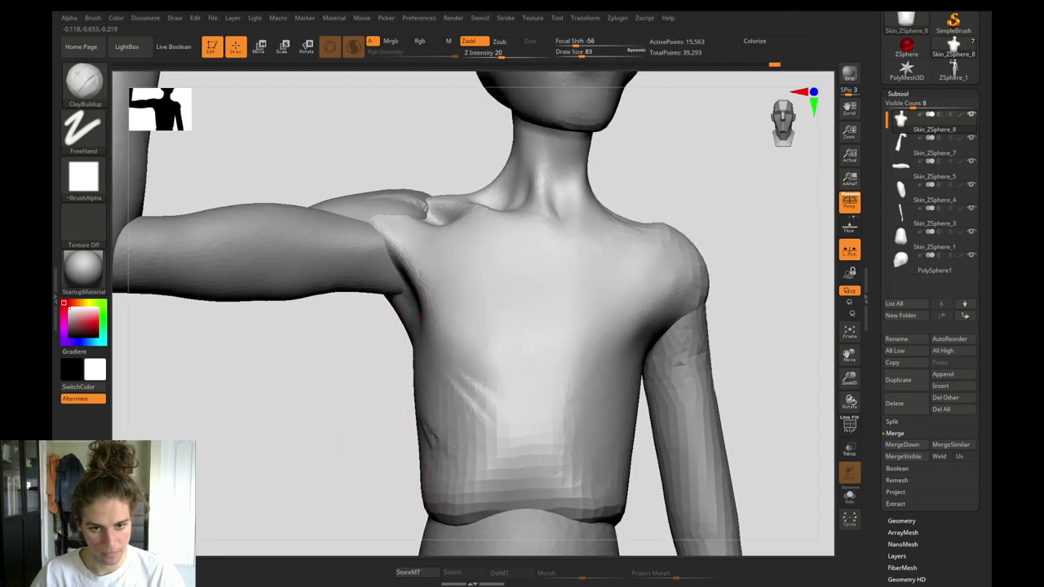
{"action": "left_click_drag", "start_coordinate": [457, 446], "coordinate": [434, 470]}
{"action": "left_click_drag", "start_coordinate": [471, 418], "coordinate": [410, 414], "text": "shift"}
{"action": "mouse_move", "coordinate": [358, 473]}
{"action": "left_mouse_down", "text": "alt"}
{"action": "mouse_move", "coordinate": [357, 445]}
{"action": "mouse_move", "coordinate": [349, 451]}
{"action": "mouse_move", "coordinate": [357, 413]}
{"action": "mouse_move", "coordinate": [364, 465]}
{"action": "left_mouse_up", "text": "alt"}
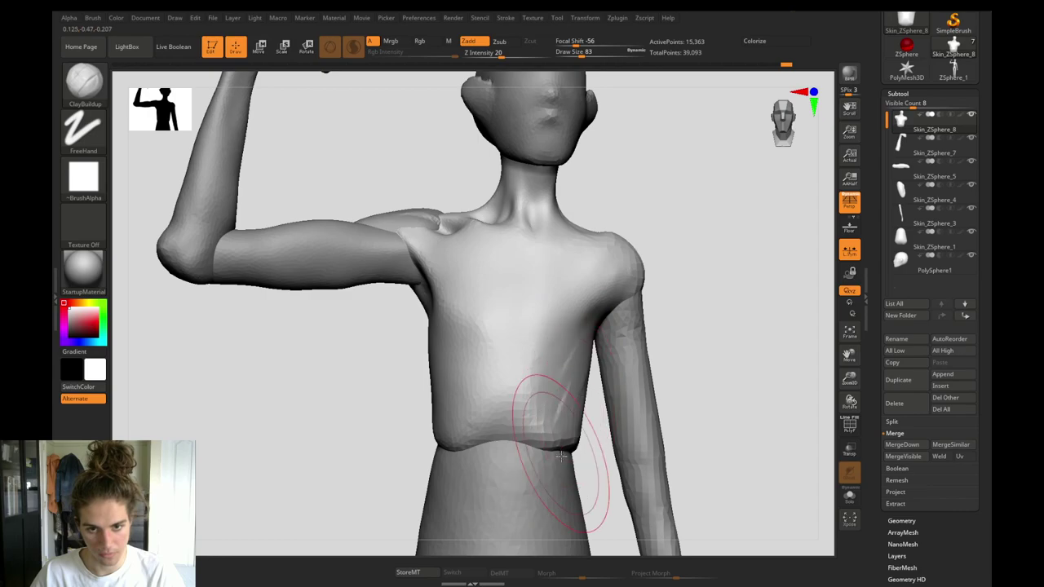
{"action": "left_click_drag", "start_coordinate": [561, 457], "coordinate": [575, 395], "text": "shift"}
{"action": "left_click_drag", "start_coordinate": [504, 359], "coordinate": [485, 359], "text": "shift"}
Fill out the front of the chest with ClayBuildup at draw size 83 and smooth the surface.
{"action": "mouse_move", "coordinate": [389, 422]}
{"action": "left_mouse_down", "text": "alt"}
{"action": "mouse_move", "coordinate": [322, 213]}
{"action": "mouse_move", "coordinate": [424, 331]}
{"action": "mouse_move", "coordinate": [521, 334]}
{"action": "left_mouse_up", "text": "alt"}
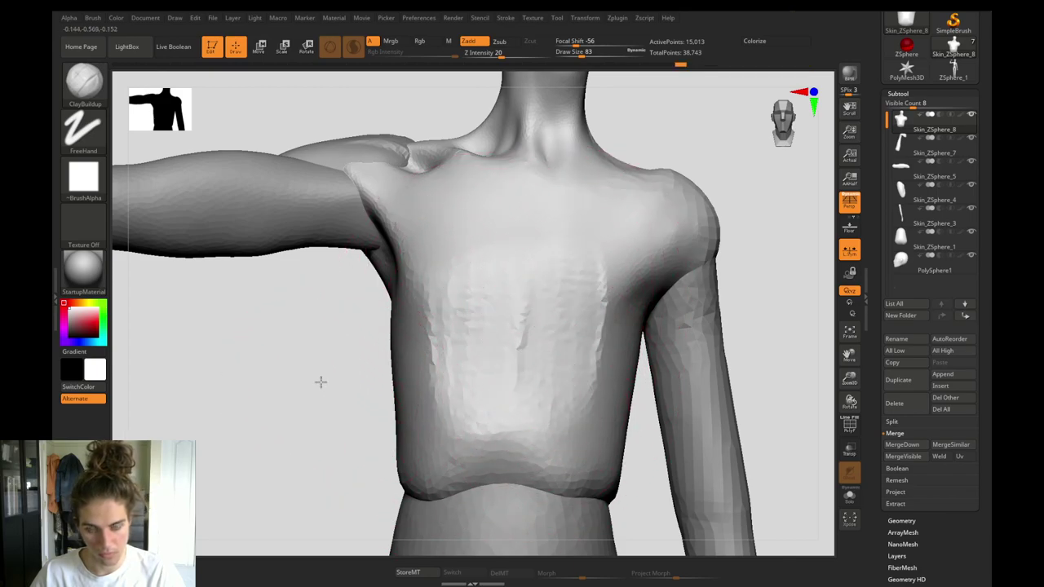
{"action": "mouse_move", "coordinate": [319, 381]}
{"action": "left_mouse_down"}
{"action": "mouse_move", "coordinate": [283, 379]}
{"action": "mouse_move", "coordinate": [297, 378]}
{"action": "left_mouse_up"}
{"action": "mouse_move", "coordinate": [527, 333]}
{"action": "left_mouse_down"}
{"action": "mouse_move", "coordinate": [531, 305]}
{"action": "mouse_move", "coordinate": [522, 363]}
{"action": "left_mouse_up"}
{"action": "left_click_drag", "start_coordinate": [561, 269], "coordinate": [566, 252], "text": "shift"}
{"action": "mouse_move", "coordinate": [369, 415]}
{"action": "left_mouse_down"}
{"action": "mouse_move", "coordinate": [419, 422]}
{"action": "mouse_move", "coordinate": [305, 287]}
{"action": "left_mouse_up"}
{"action": "mouse_move", "coordinate": [364, 433]}
{"action": "left_mouse_down"}
{"action": "mouse_move", "coordinate": [376, 432]}
{"action": "mouse_move", "coordinate": [370, 424]}
{"action": "mouse_move", "coordinate": [395, 484]}
{"action": "left_mouse_up"}
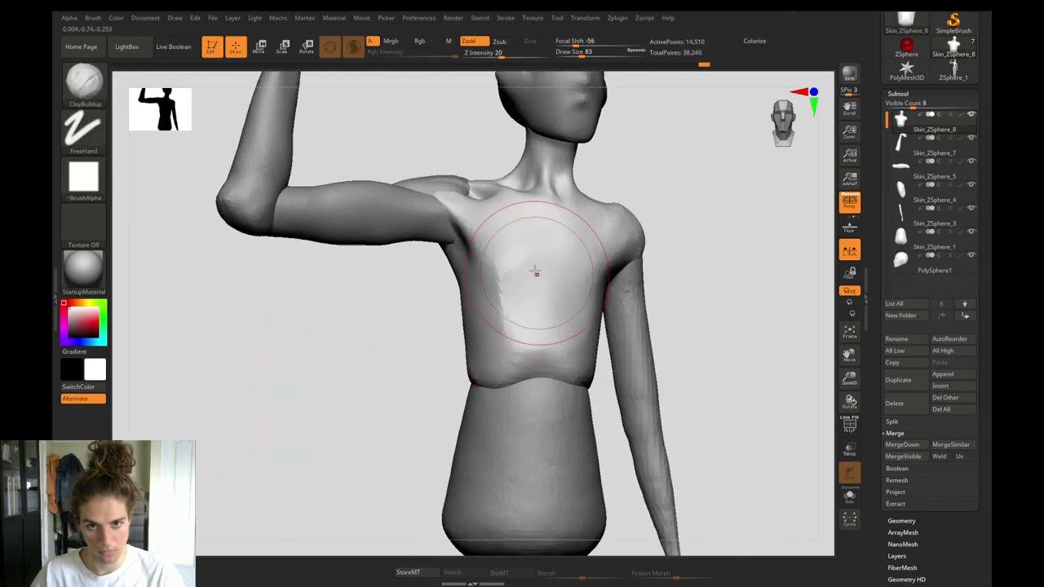
{"action": "left_click_drag", "start_coordinate": [536, 273], "coordinate": [538, 356], "text": "shift"}
Build up the chest muscle toward the lowered-arm shoulder with ClayBuildup at draw size 83 and smooth it.
{"action": "mouse_move", "coordinate": [380, 384]}
{"action": "left_mouse_down"}
{"action": "mouse_move", "coordinate": [422, 387]}
{"action": "mouse_move", "coordinate": [382, 388]}
{"action": "mouse_move", "coordinate": [393, 424]}
{"action": "mouse_move", "coordinate": [375, 421]}
{"action": "left_mouse_up"}
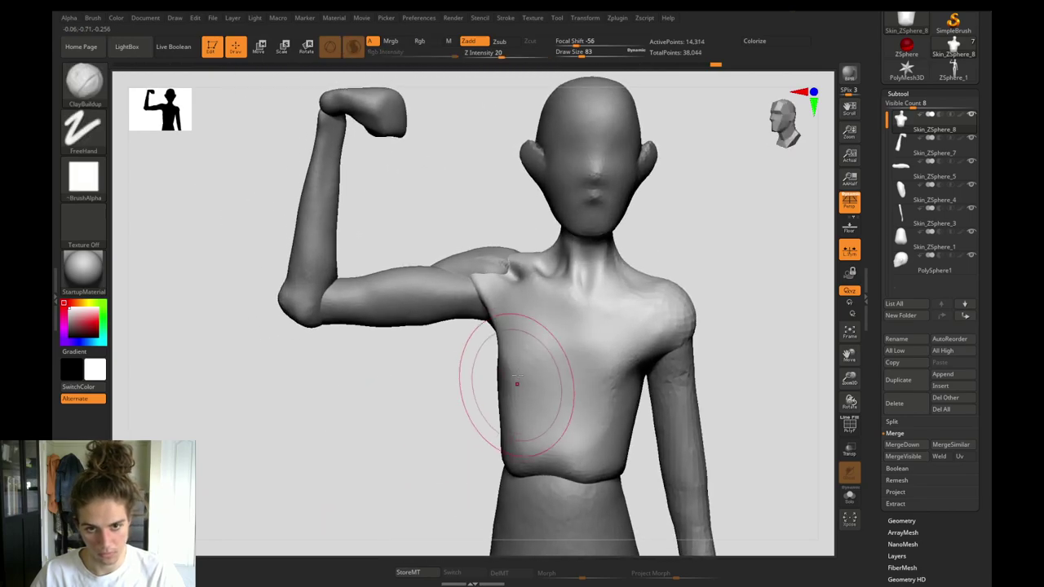
{"action": "key", "text": "shift"}
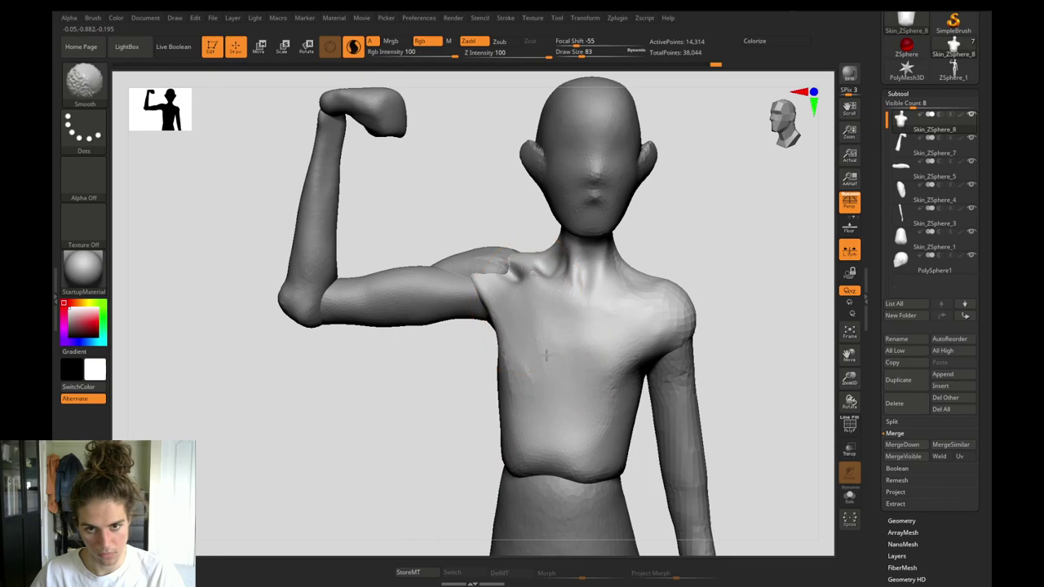
{"action": "left_click_drag", "start_coordinate": [651, 324], "coordinate": [588, 377]}
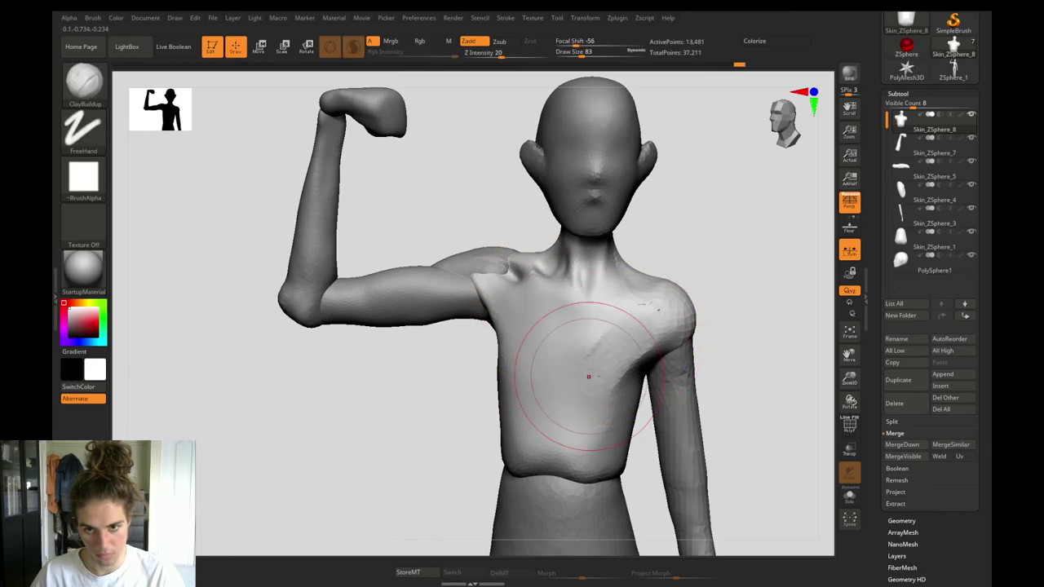
{"action": "mouse_move", "coordinate": [615, 319]}
{"action": "left_mouse_down", "text": "shift"}
{"action": "mouse_move", "coordinate": [589, 362]}
{"action": "mouse_move", "coordinate": [595, 379]}
{"action": "left_mouse_up", "text": "shift"}
Carve the collarbone and the hollow at the base of the neck with DamStandard at draw size 68.
{"action": "mouse_move", "coordinate": [398, 402]}
{"action": "left_mouse_down", "text": "alt"}
{"action": "mouse_move", "coordinate": [438, 427]}
{"action": "mouse_move", "coordinate": [398, 415]}
{"action": "mouse_move", "coordinate": [380, 431]}
{"action": "mouse_move", "coordinate": [386, 424]}
{"action": "left_mouse_up", "text": "alt"}
{"action": "key", "text": "b"}
{"action": "key", "text": "d"}
{"action": "key", "text": "s"}
{"action": "key", "text": "s"}
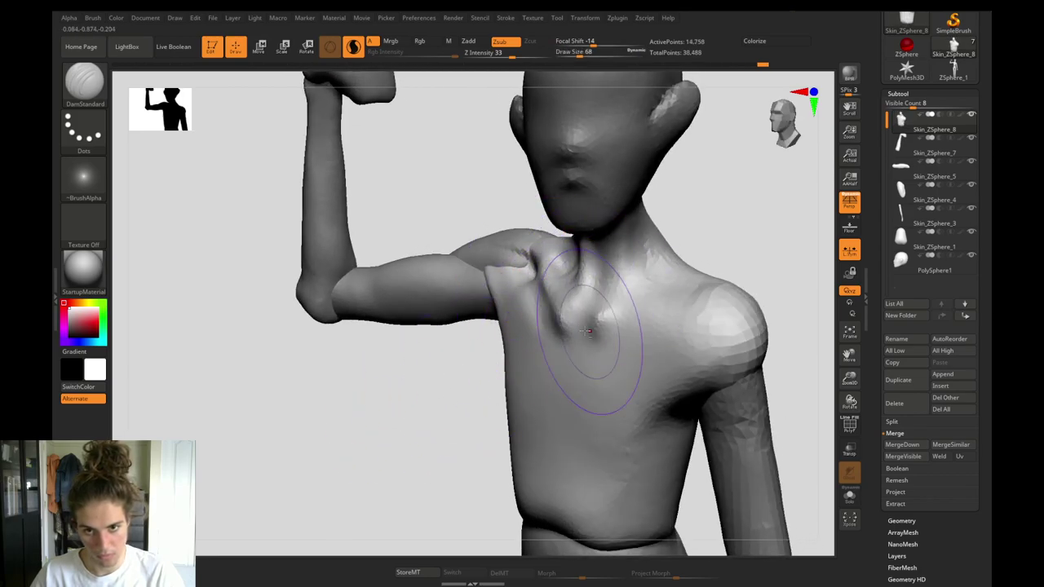
Build up the upper chest below the collarbone with ClayBuildup at draw size 68 and smooth it toward the raised-arm shoulder.
{"action": "key", "text": "b"}
{"action": "key", "text": "c"}
{"action": "key", "text": "b"}
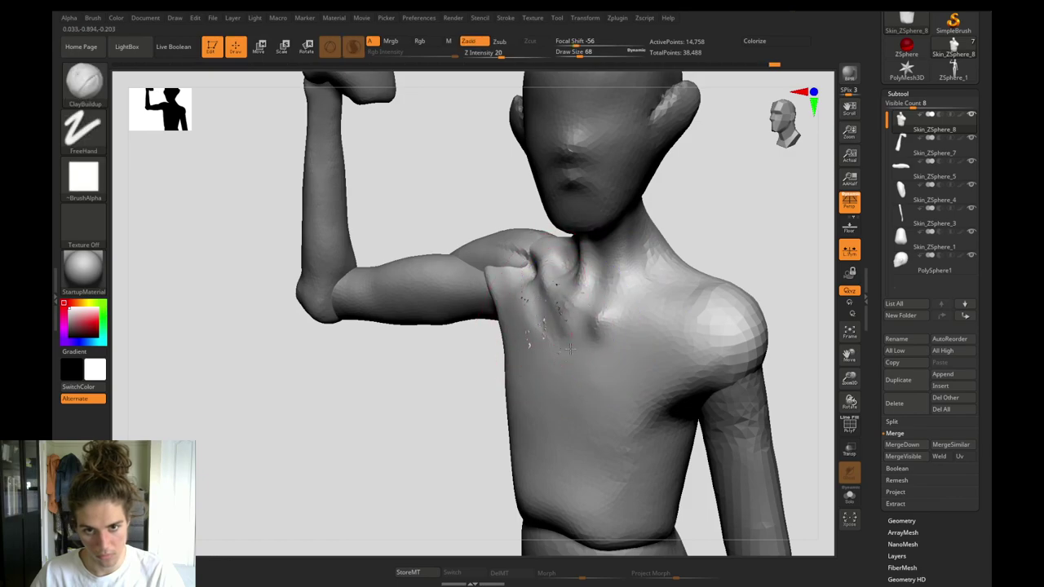
{"action": "left_click_drag", "start_coordinate": [426, 386], "coordinate": [473, 357]}
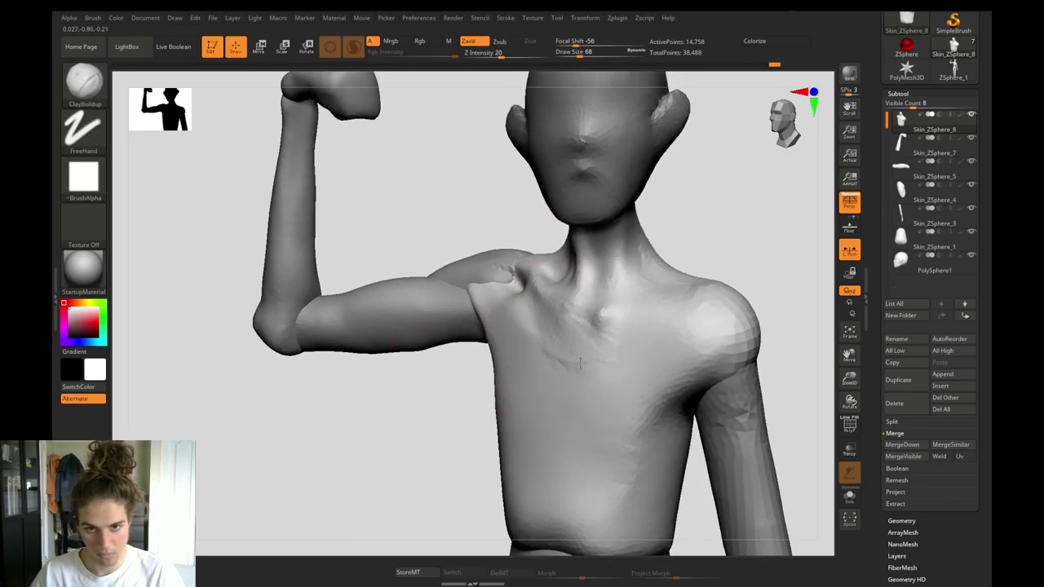
{"action": "mouse_move", "coordinate": [568, 400]}
{"action": "left_mouse_down", "text": "shift"}
{"action": "mouse_move", "coordinate": [587, 343]}
{"action": "mouse_move", "coordinate": [563, 358]}
{"action": "left_mouse_up", "text": "shift"}
{"action": "left_click_drag", "start_coordinate": [408, 425], "coordinate": [436, 413]}
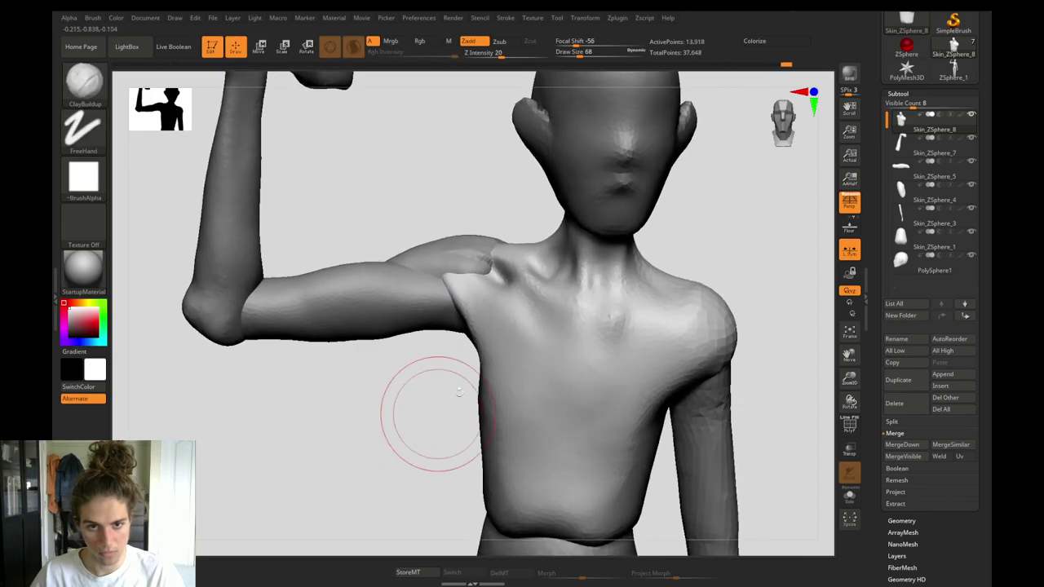
{"action": "mouse_move", "coordinate": [492, 299]}
{"action": "left_mouse_down", "text": "shift"}
{"action": "mouse_move", "coordinate": [499, 282]}
{"action": "mouse_move", "coordinate": [486, 310]}
{"action": "left_mouse_up", "text": "shift"}
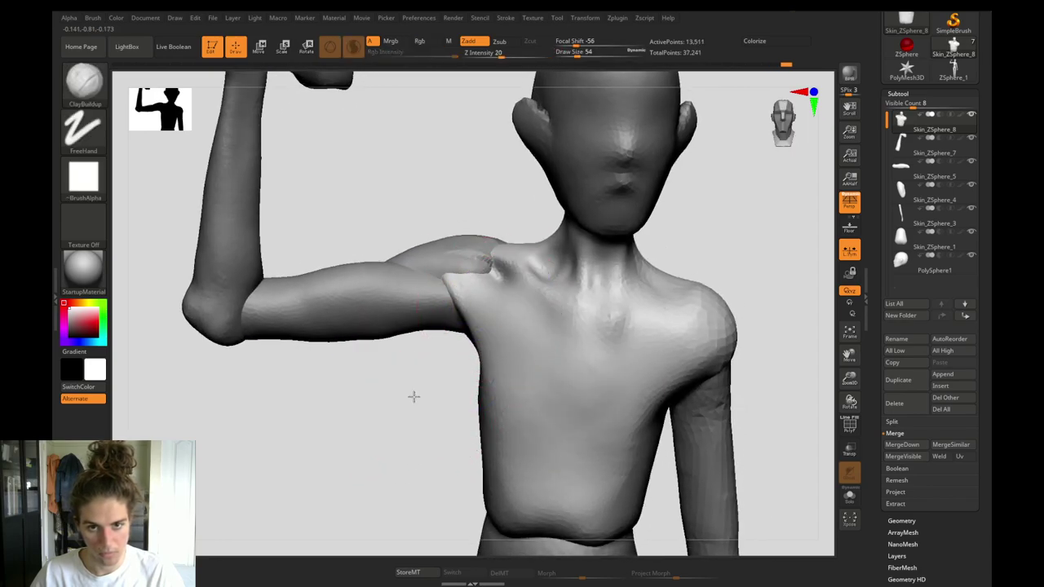
Reshape the chest's front profile and its curvature seen from below with Move Topological at draw sizes 116 and 94.
{"action": "left_click_drag", "start_coordinate": [413, 396], "coordinate": [458, 380]}
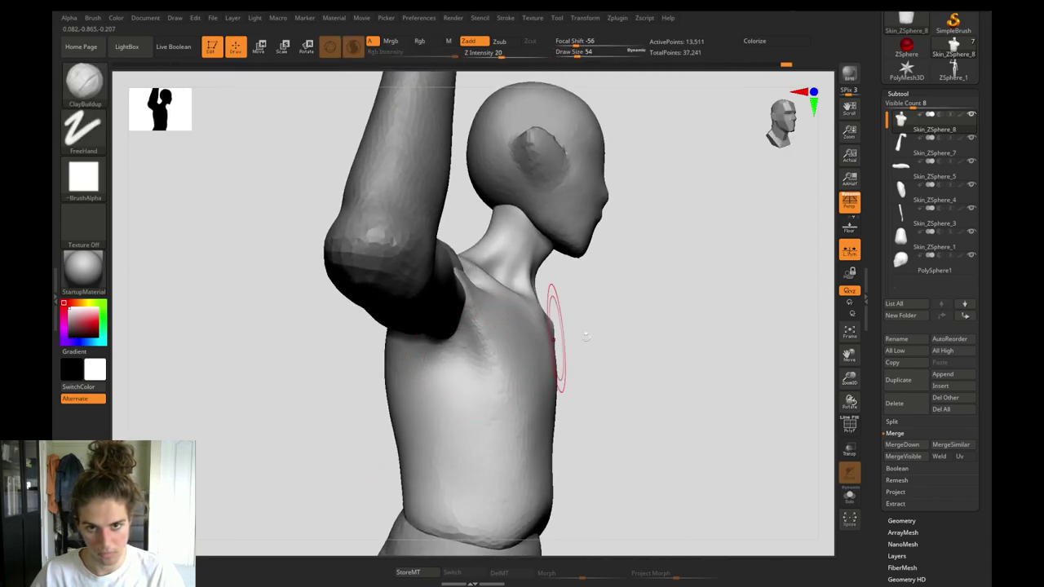
{"action": "key", "text": "b"}
{"action": "key", "text": "m"}
{"action": "key", "text": "t"}
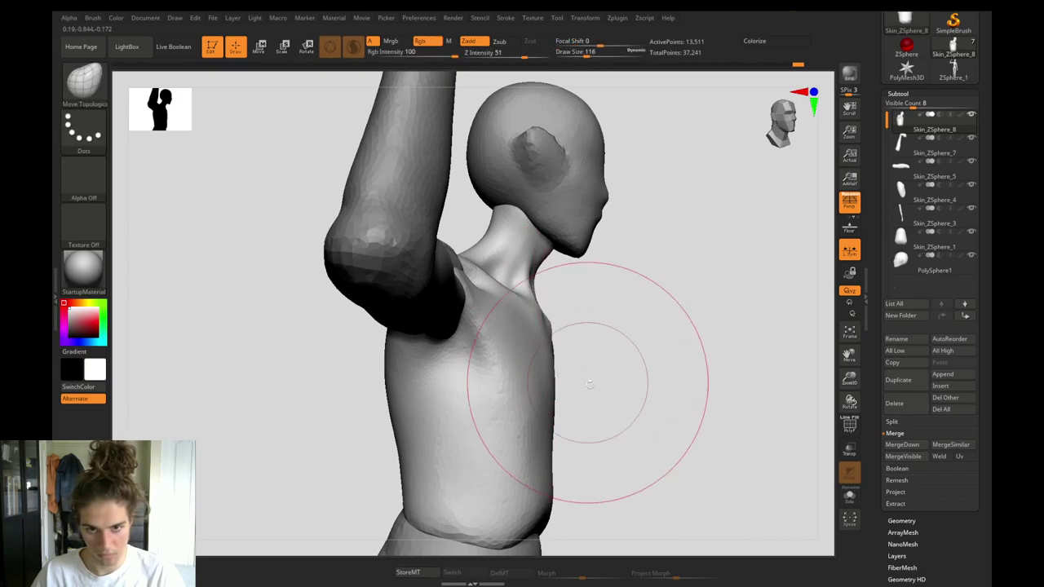
{"action": "left_click_drag", "start_coordinate": [589, 384], "coordinate": [539, 402]}
{"action": "left_click_drag", "start_coordinate": [429, 432], "coordinate": [406, 377]}
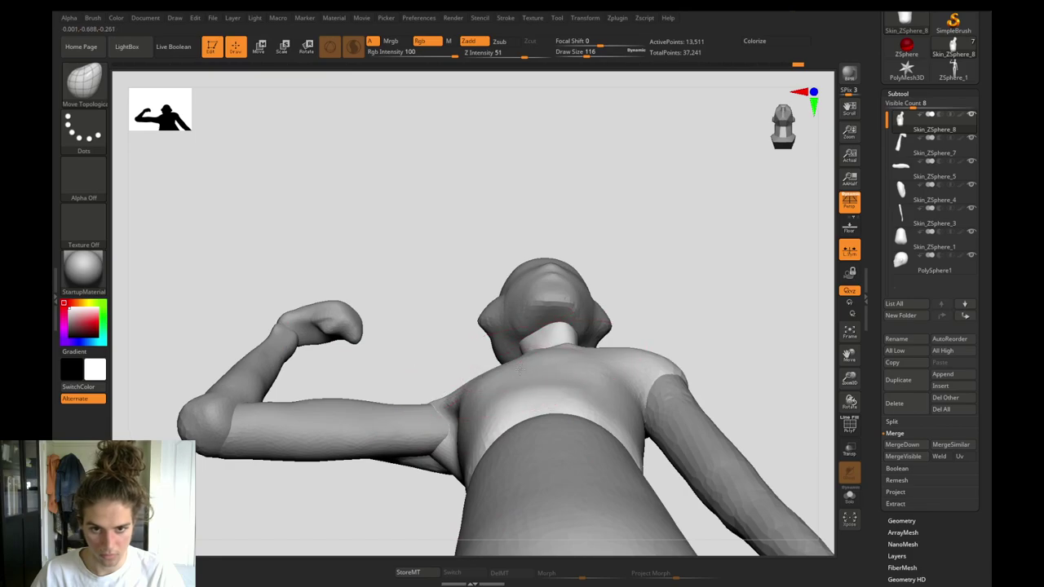
{"action": "left_click_drag", "start_coordinate": [639, 382], "coordinate": [632, 361]}
{"action": "mouse_move", "coordinate": [386, 473]}
{"action": "left_mouse_down"}
{"action": "mouse_move", "coordinate": [405, 433]}
{"action": "mouse_move", "coordinate": [398, 359]}
{"action": "left_mouse_up"}
{"action": "key", "text": "s"}
{"action": "left_click_drag", "start_coordinate": [505, 407], "coordinate": [503, 407]}
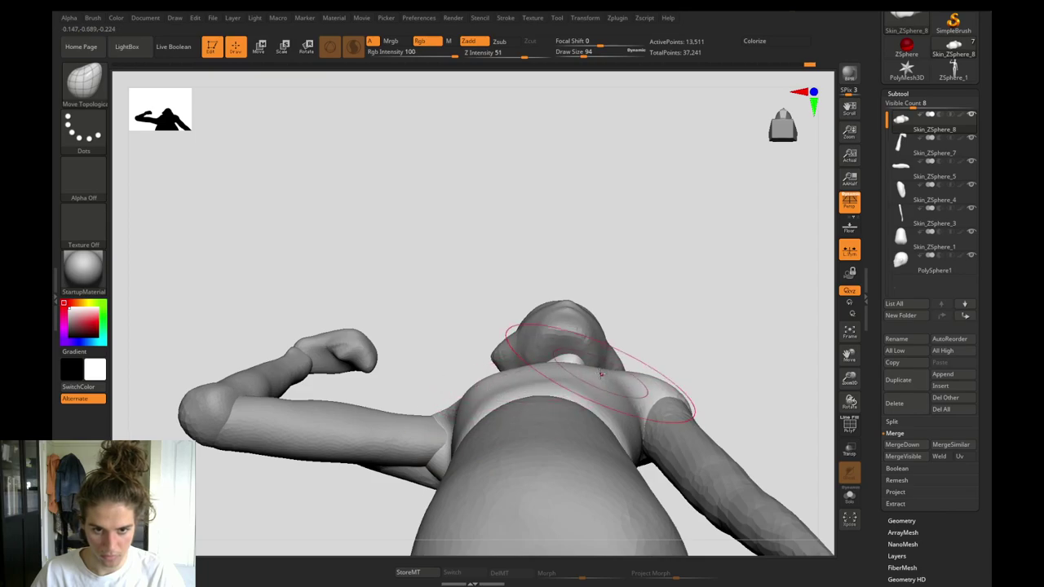
Adjust the front contour of the neck below the jaw with Move Topological at draw size 71.
{"action": "mouse_move", "coordinate": [441, 326]}
{"action": "left_mouse_down"}
{"action": "mouse_move", "coordinate": [396, 426]}
{"action": "mouse_move", "coordinate": [414, 317]}
{"action": "mouse_move", "coordinate": [406, 380]}
{"action": "mouse_move", "coordinate": [406, 327]}
{"action": "mouse_move", "coordinate": [465, 368]}
{"action": "mouse_move", "coordinate": [504, 366]}
{"action": "mouse_move", "coordinate": [525, 408]}
{"action": "mouse_move", "coordinate": [567, 416]}
{"action": "left_mouse_up"}
{"action": "key", "text": "s"}
{"action": "left_click_drag", "start_coordinate": [569, 417], "coordinate": [562, 419]}
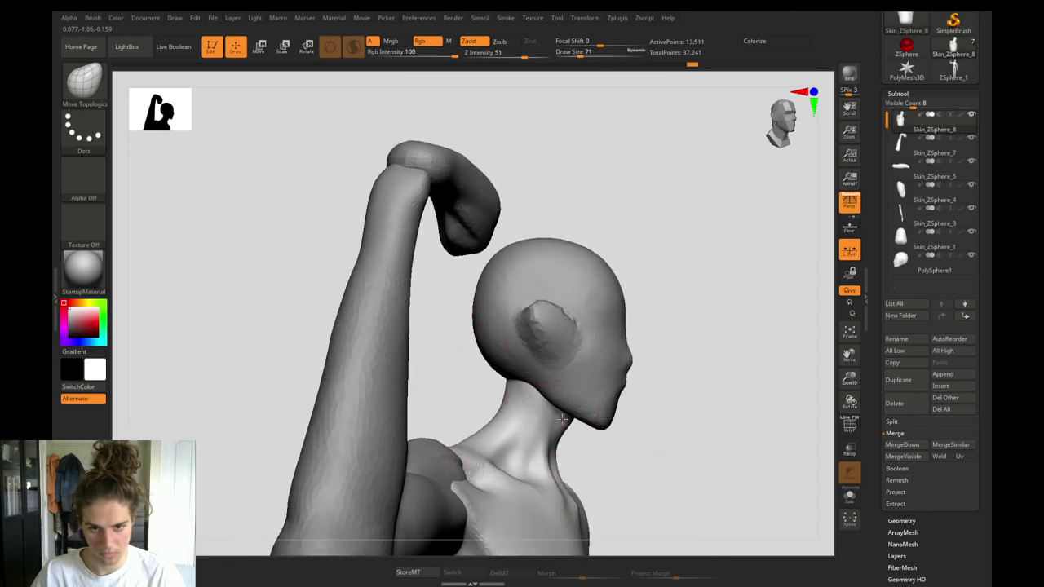
{"action": "mouse_move", "coordinate": [468, 395]}
{"action": "left_mouse_down", "text": "alt"}
{"action": "mouse_move", "coordinate": [462, 322]}
{"action": "mouse_move", "coordinate": [431, 324]}
{"action": "mouse_move", "coordinate": [441, 307]}
{"action": "mouse_move", "coordinate": [424, 301]}
{"action": "mouse_move", "coordinate": [412, 321]}
{"action": "mouse_move", "coordinate": [399, 308]}
{"action": "left_mouse_up", "text": "alt"}
{"action": "left_click_drag", "start_coordinate": [369, 481], "coordinate": [469, 322], "text": "alt"}
{"action": "left_click_drag", "start_coordinate": [414, 384], "coordinate": [448, 393]}
{"action": "left_click_drag", "start_coordinate": [519, 427], "coordinate": [503, 438], "text": "alt"}
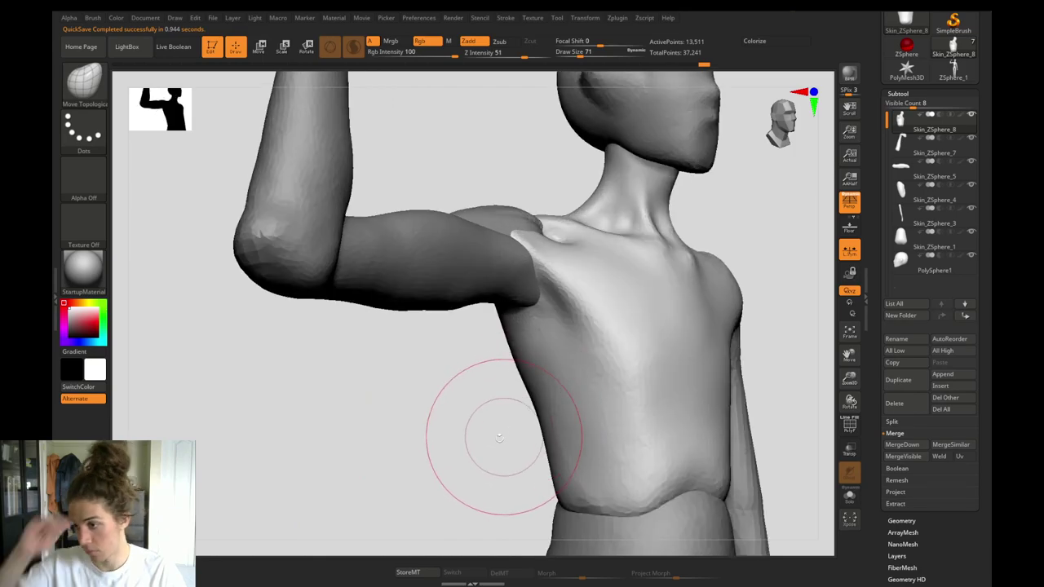
Carve the armpit crease on the torso beneath the raised arm with DamStandard at draw size 62.
{"action": "key", "text": "b"}
{"action": "key", "text": "d"}
{"action": "key", "text": "s"}
{"action": "mouse_move", "coordinate": [426, 441]}
{"action": "left_mouse_down"}
{"action": "mouse_move", "coordinate": [476, 408]}
{"action": "mouse_move", "coordinate": [481, 358]}
{"action": "mouse_move", "coordinate": [472, 350]}
{"action": "left_mouse_up"}
{"action": "key", "text": "s"}
{"action": "left_click", "coordinate": [569, 322]}
Pull in the armpit end of the raised upper arm with Move Topological at draw size 90.
{"action": "left_click", "coordinate": [578, 273], "text": "alt"}
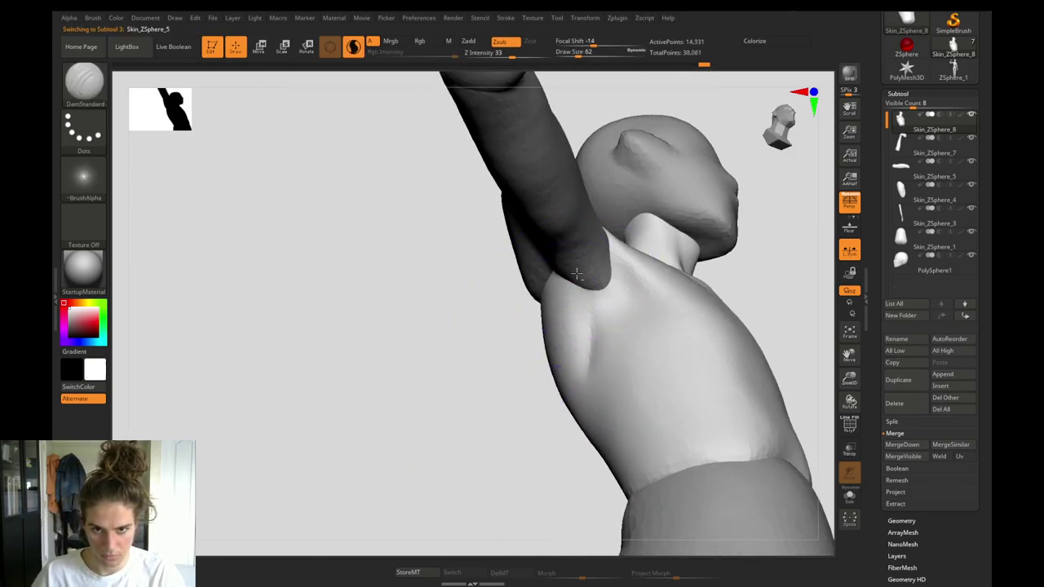
{"action": "key", "text": "b"}
{"action": "key", "text": "m"}
{"action": "key", "text": "t"}
{"action": "key", "text": "s"}
{"action": "left_click", "coordinate": [601, 285]}
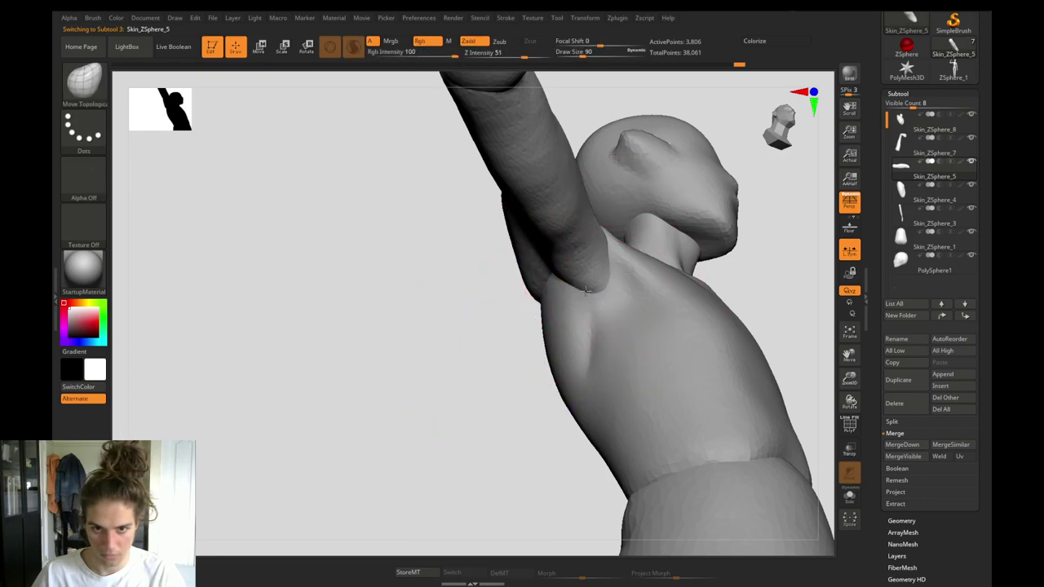
Build up the muscle ridge behind the raised arm's armpit with ClayBuildup at draw size 41 and refine its crease with DamStandard at draw size 33.
{"action": "key", "text": "b"}
{"action": "key", "text": "c"}
{"action": "key", "text": "b"}
{"action": "left_click", "coordinate": [581, 325], "text": "alt"}
{"action": "key", "text": "s"}
{"action": "left_click", "coordinate": [585, 292]}
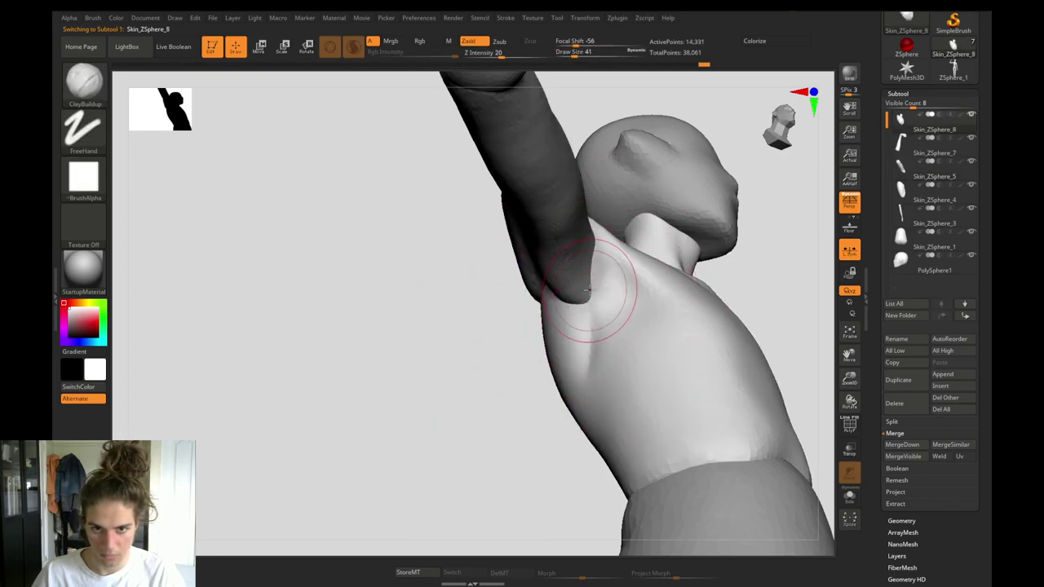
{"action": "left_click_drag", "start_coordinate": [577, 353], "coordinate": [574, 375]}
{"action": "key", "text": "b"}
{"action": "key", "text": "d"}
{"action": "key", "text": "s"}
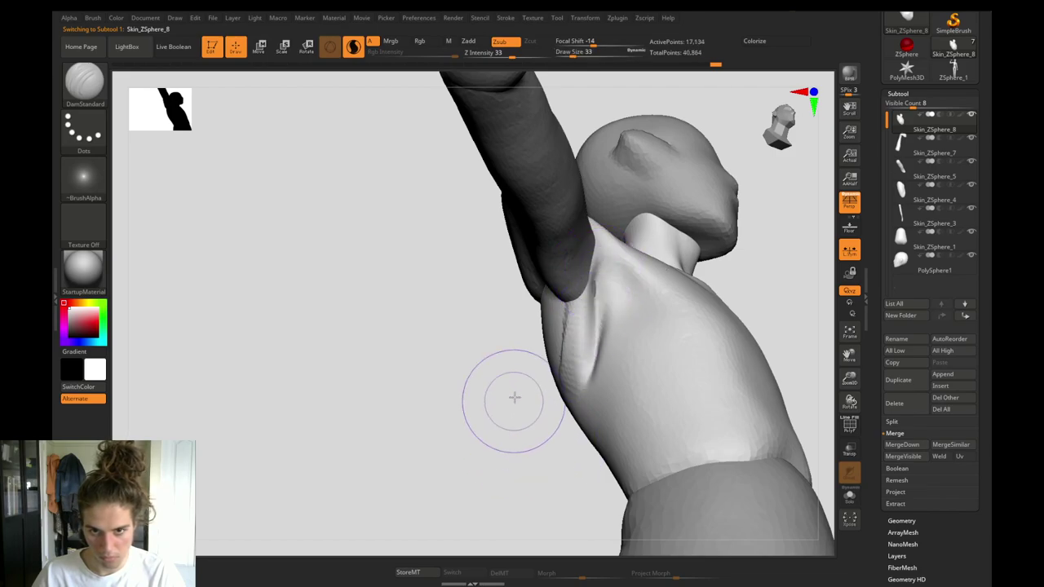
{"action": "left_click_drag", "start_coordinate": [514, 398], "coordinate": [481, 421]}
Build up the front edge of the armpit on the torso with ClayBuildup at draw size 33 and smooth it.
{"action": "key", "text": "b"}
{"action": "key", "text": "c"}
{"action": "key", "text": "b"}
{"action": "left_click", "coordinate": [593, 240], "text": "alt"}
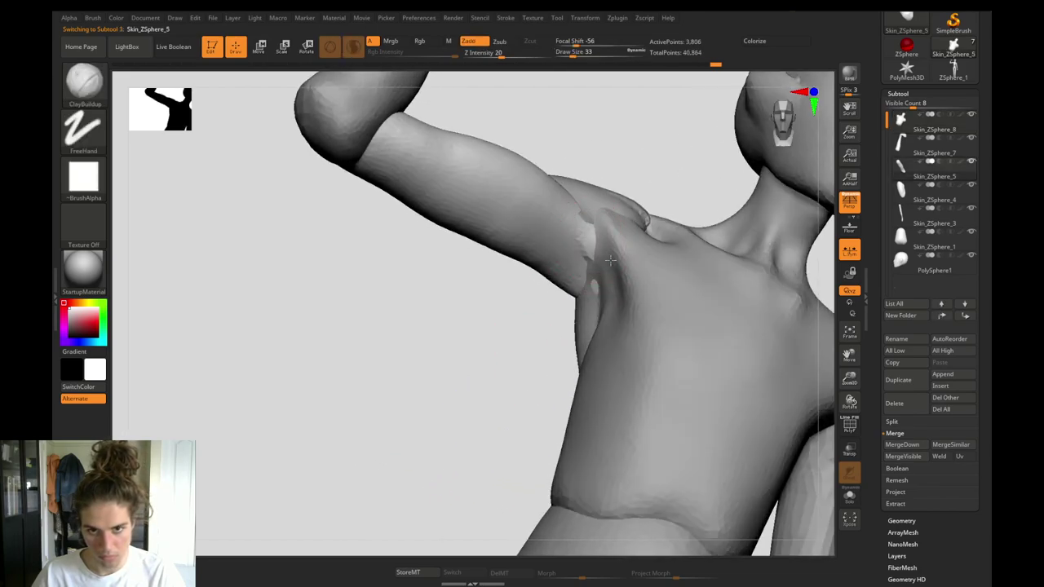
{"action": "left_click", "coordinate": [591, 255], "text": "alt"}
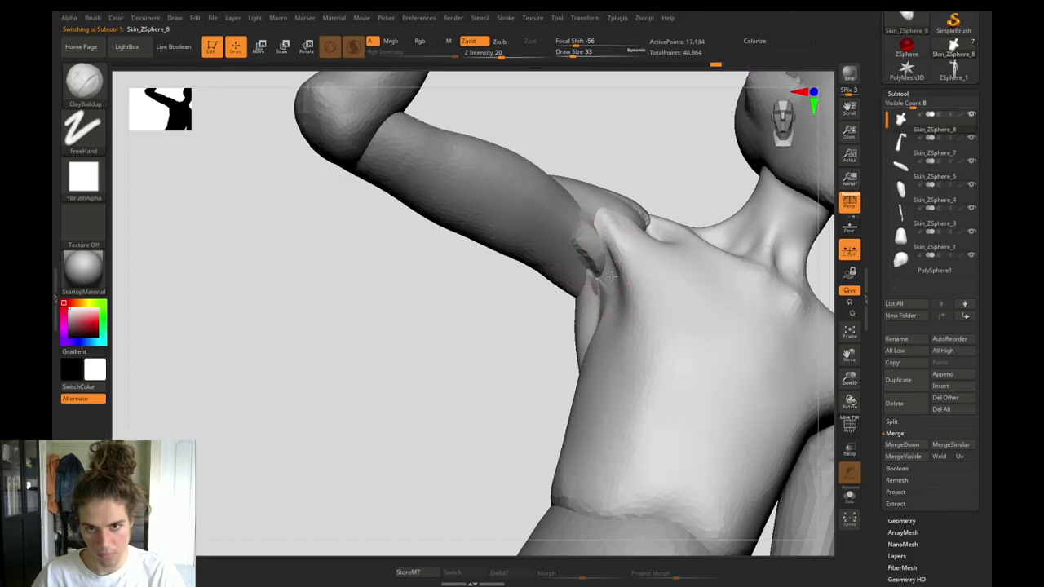
{"action": "left_click_drag", "start_coordinate": [610, 275], "coordinate": [604, 254], "text": "shift"}
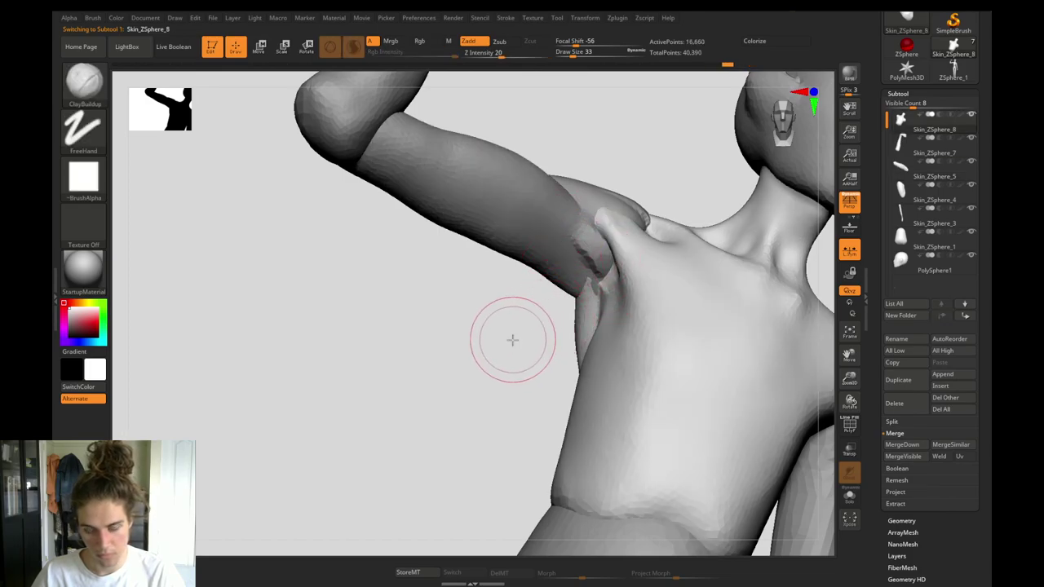
Blend the raised upper arm's armpit end with ClayBuildup and DamStandard at draw size 33 and smooth it.
{"action": "left_click_drag", "start_coordinate": [513, 340], "coordinate": [544, 439], "text": "alt"}
{"action": "left_click", "coordinate": [619, 356], "text": "alt"}
{"action": "left_click_drag", "start_coordinate": [564, 335], "coordinate": [628, 378], "text": "shift"}
{"action": "key", "text": "b"}
{"action": "key", "text": "c"}
{"action": "key", "text": "b"}
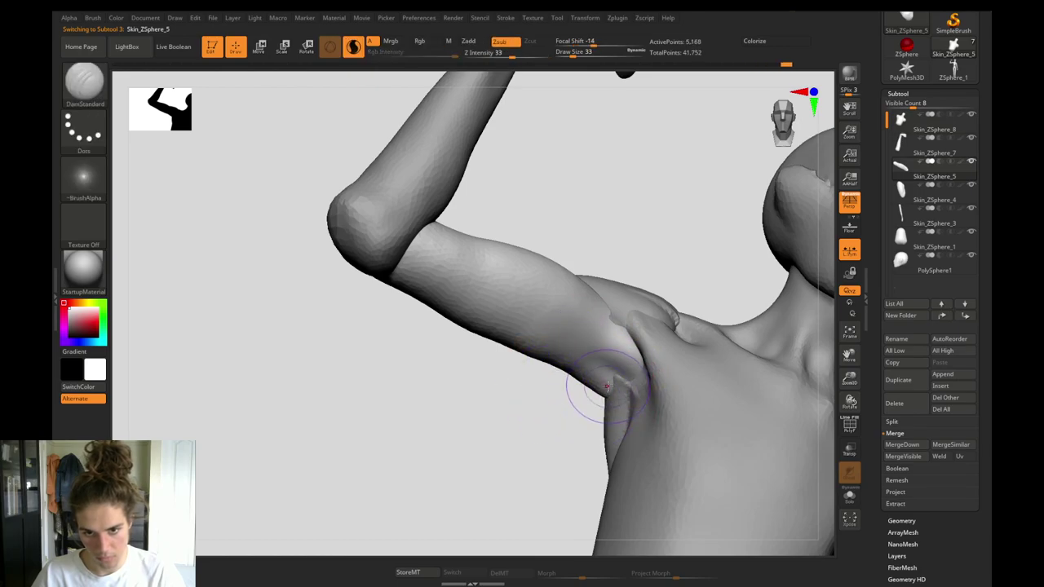
{"action": "left_click_drag", "start_coordinate": [623, 395], "coordinate": [618, 380], "text": "shift"}
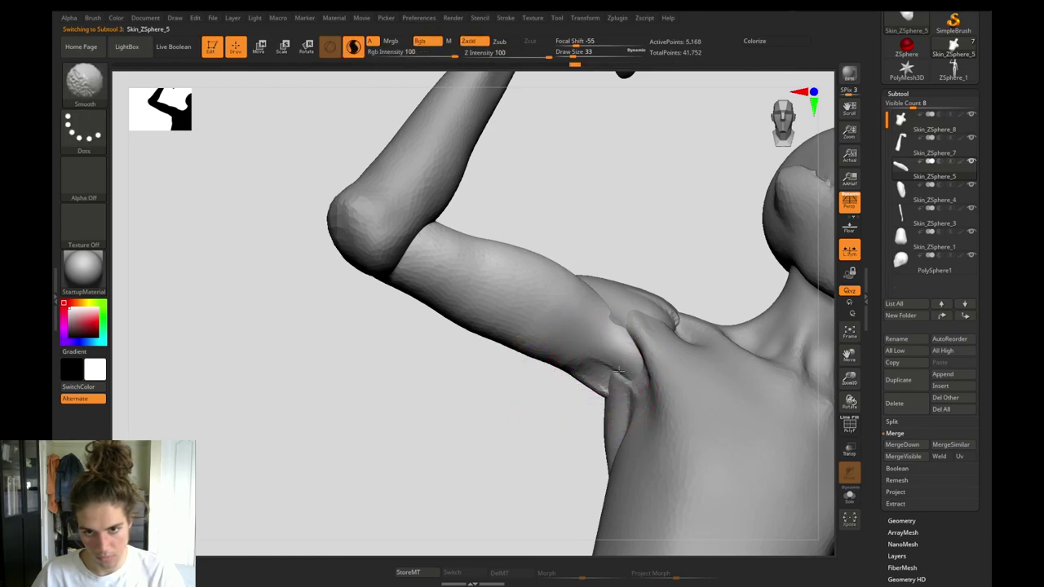
Build up the back of the raised upper arm beneath the shoulder with ClayBuildup at draw size 39 and smooth it.
{"action": "left_click_drag", "start_coordinate": [510, 429], "coordinate": [698, 405]}
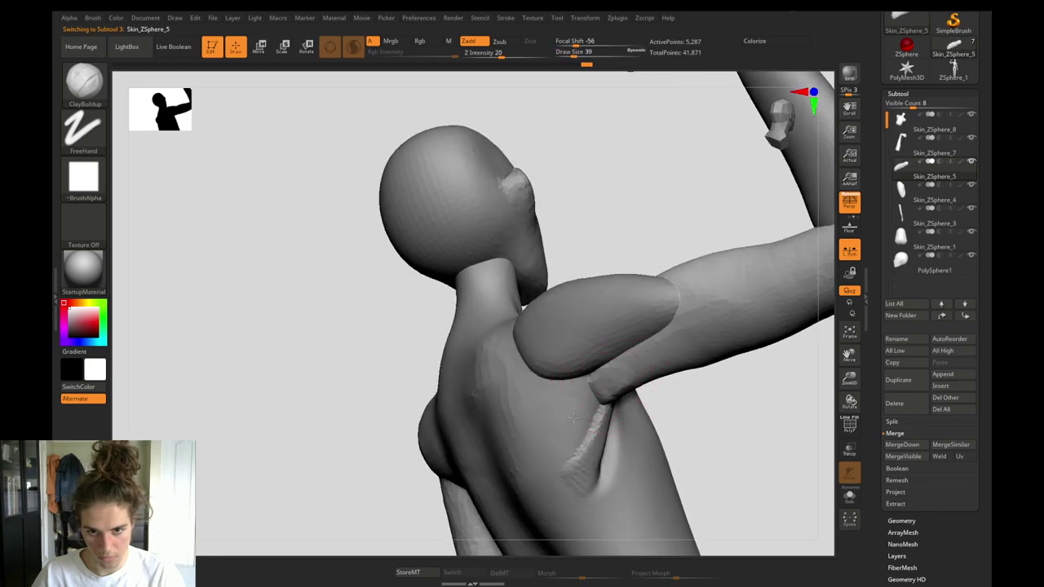
{"action": "left_click_drag", "start_coordinate": [601, 394], "coordinate": [615, 378], "text": "shift"}
{"action": "left_click_drag", "start_coordinate": [571, 412], "coordinate": [604, 394], "text": "shift"}
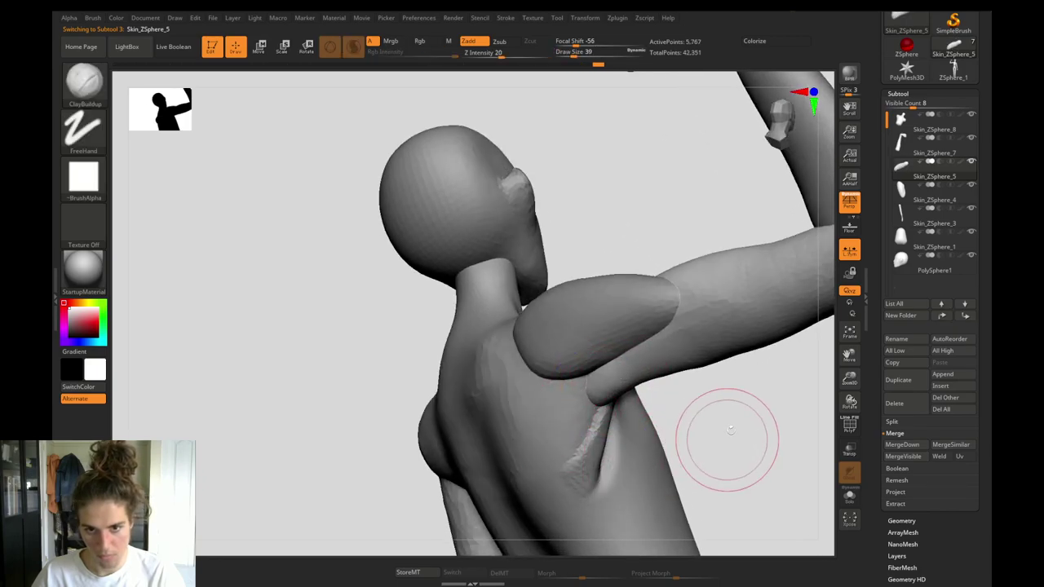
{"action": "left_click_drag", "start_coordinate": [729, 431], "coordinate": [538, 217], "text": "alt"}
{"action": "mouse_move", "coordinate": [468, 360]}
{"action": "left_mouse_down"}
{"action": "mouse_move", "coordinate": [433, 315]}
{"action": "mouse_move", "coordinate": [412, 363]}
{"action": "mouse_move", "coordinate": [441, 359]}
{"action": "mouse_move", "coordinate": [424, 350]}
{"action": "mouse_move", "coordinate": [468, 405]}
{"action": "mouse_move", "coordinate": [587, 485]}
{"action": "mouse_move", "coordinate": [535, 409]}
{"action": "left_mouse_up"}
Smooth the torso's armpit edge and build up the inner upper arm beside it with ClayBuildup at draw size 39, blending the strokes.
{"action": "left_click", "coordinate": [636, 354], "text": "alt"}
{"action": "left_click_drag", "start_coordinate": [636, 351], "coordinate": [641, 366], "text": "shift"}
{"action": "left_click_drag", "start_coordinate": [571, 392], "coordinate": [586, 357]}
{"action": "left_click", "coordinate": [635, 326], "text": "alt"}
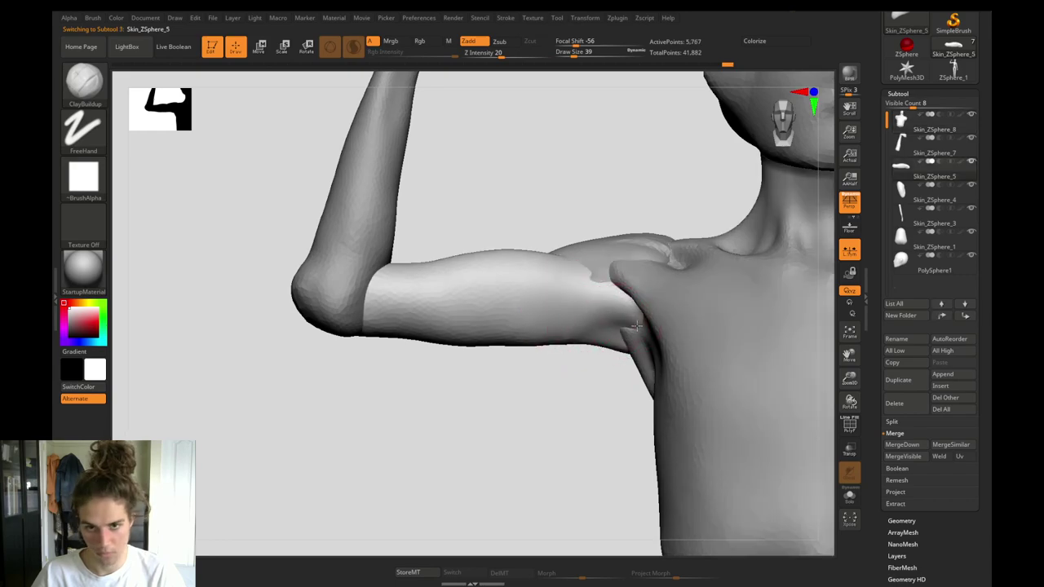
{"action": "key", "text": "shift"}
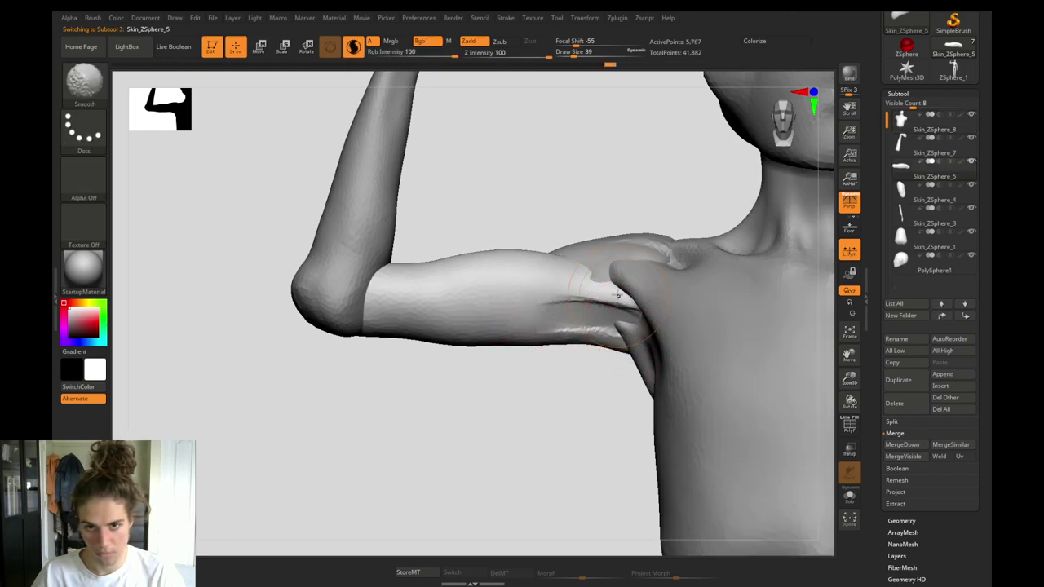
{"action": "mouse_move", "coordinate": [557, 345]}
{"action": "left_mouse_down", "text": "shift"}
{"action": "mouse_move", "coordinate": [608, 339]}
{"action": "mouse_move", "coordinate": [578, 352]}
{"action": "left_mouse_up", "text": "shift"}
Reshape the raised upper arm's underside near the armpit with Move Topological at draw size 44 and smooth it.
{"action": "key", "text": "b"}
{"action": "key", "text": "m"}
{"action": "key", "text": "t"}
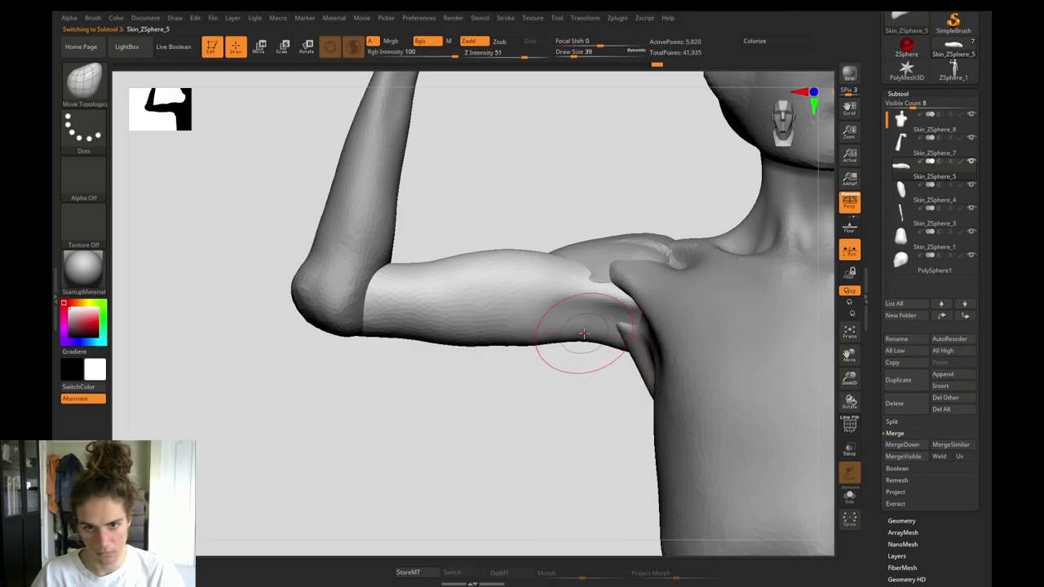
{"action": "key", "text": "s"}
{"action": "left_click_drag", "start_coordinate": [578, 322], "coordinate": [580, 322]}
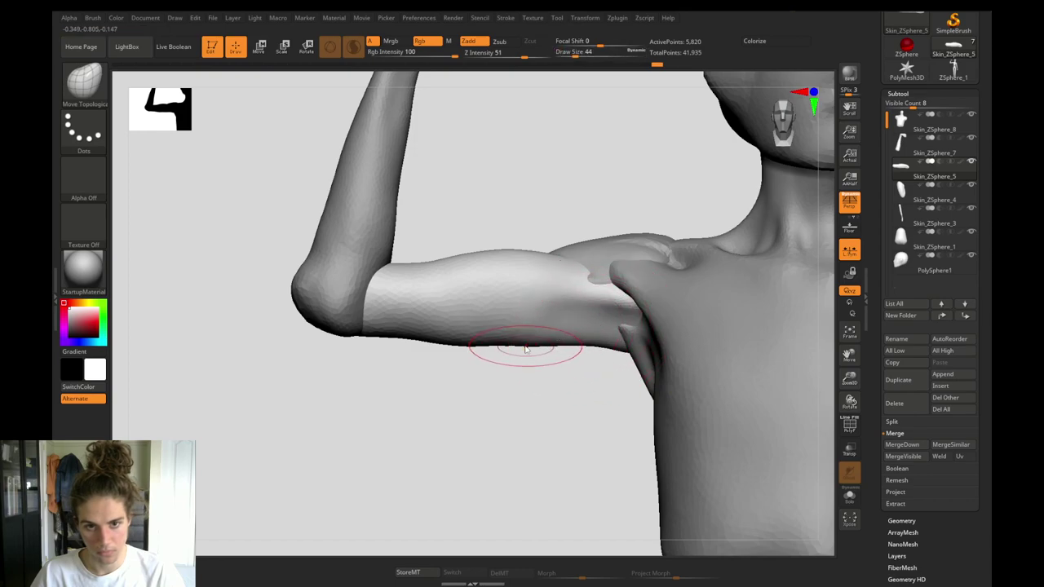
{"action": "left_click_drag", "start_coordinate": [507, 344], "coordinate": [509, 342], "text": "shift"}
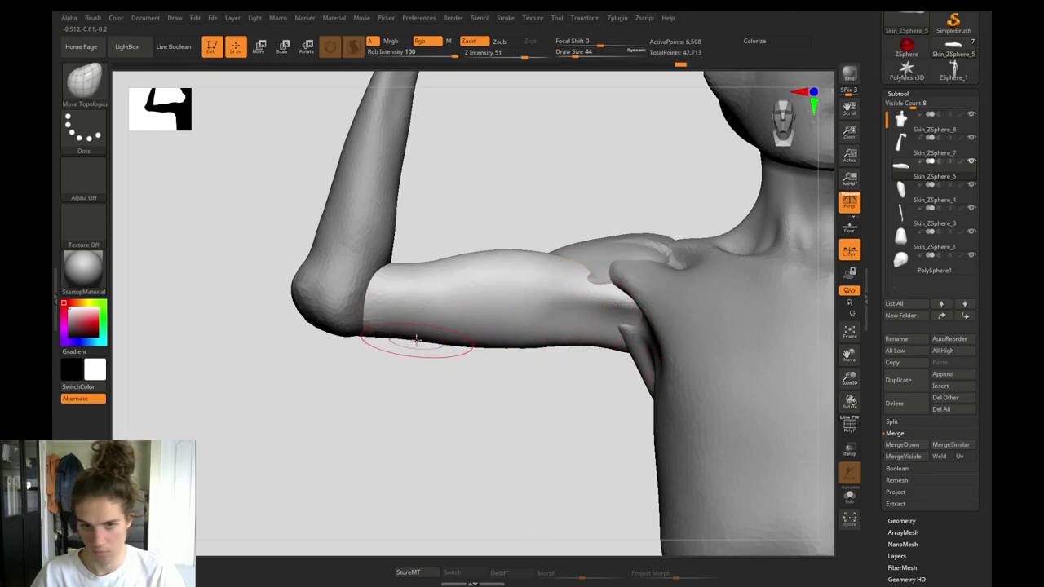
Adjust the raised upper arm's lower contour toward the elbow with Move Topological, finishing at draw size 77.
{"action": "mouse_move", "coordinate": [407, 339]}
{"action": "left_mouse_down"}
{"action": "mouse_move", "coordinate": [399, 346]}
{"action": "mouse_move", "coordinate": [442, 340]}
{"action": "mouse_move", "coordinate": [427, 339]}
{"action": "left_mouse_up"}
{"action": "key", "text": "s"}
{"action": "key", "text": "s"}
{"action": "left_click_drag", "start_coordinate": [403, 344], "coordinate": [403, 337]}
{"action": "key", "text": "s"}
{"action": "left_click_drag", "start_coordinate": [473, 335], "coordinate": [448, 330]}
{"action": "left_click_drag", "start_coordinate": [392, 390], "coordinate": [377, 548]}
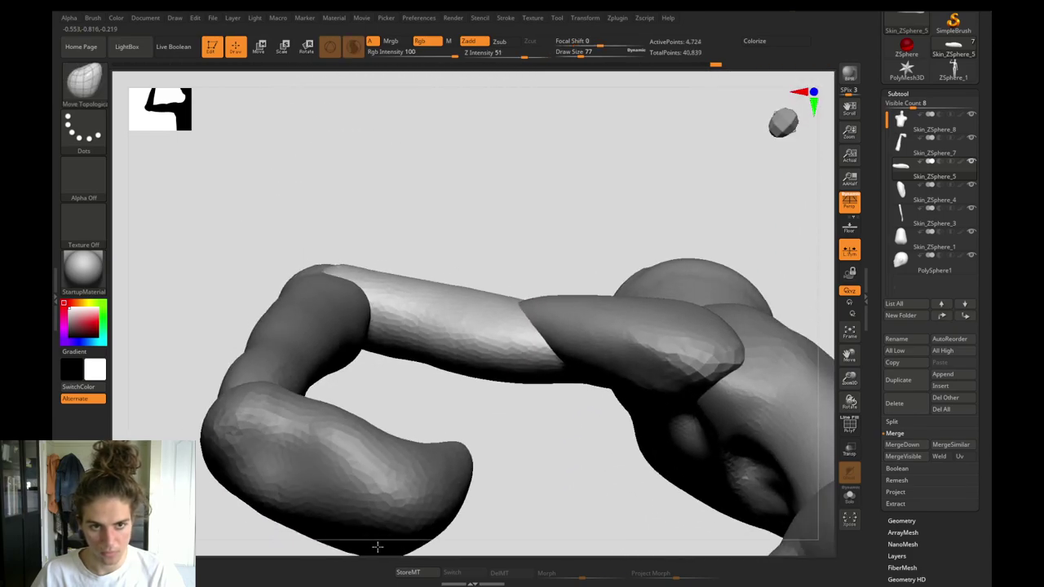
Build up the raised forearm's muscle mass above the elbow with ClayBuildup and smooth it at draw size 44.
{"action": "left_click", "coordinate": [328, 294], "text": "alt"}
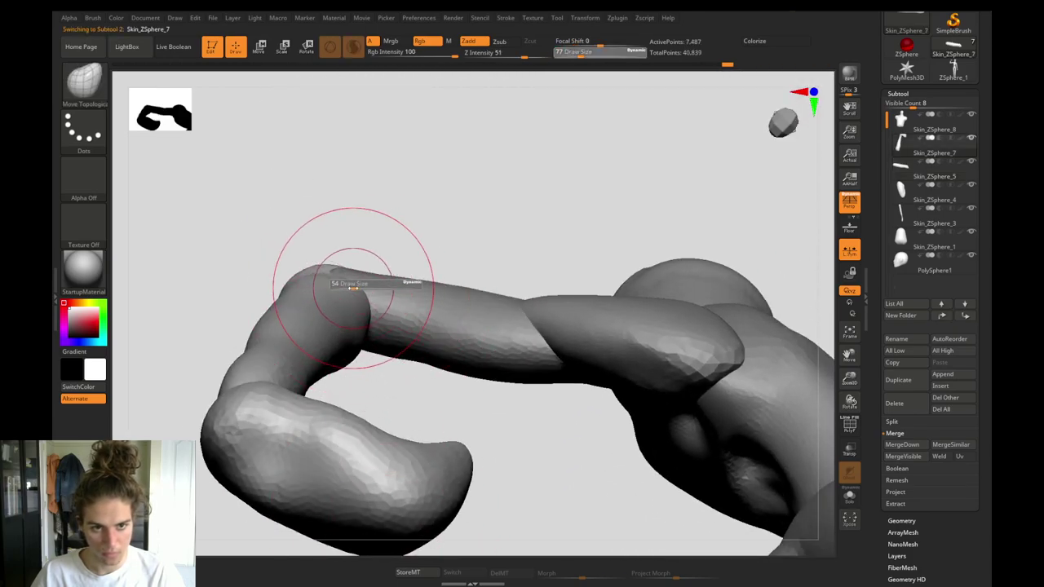
{"action": "left_click_drag", "start_coordinate": [438, 250], "coordinate": [432, 176], "text": "alt"}
{"action": "left_click_drag", "start_coordinate": [478, 436], "coordinate": [452, 339]}
{"action": "left_click_drag", "start_coordinate": [422, 396], "coordinate": [375, 346], "text": "alt"}
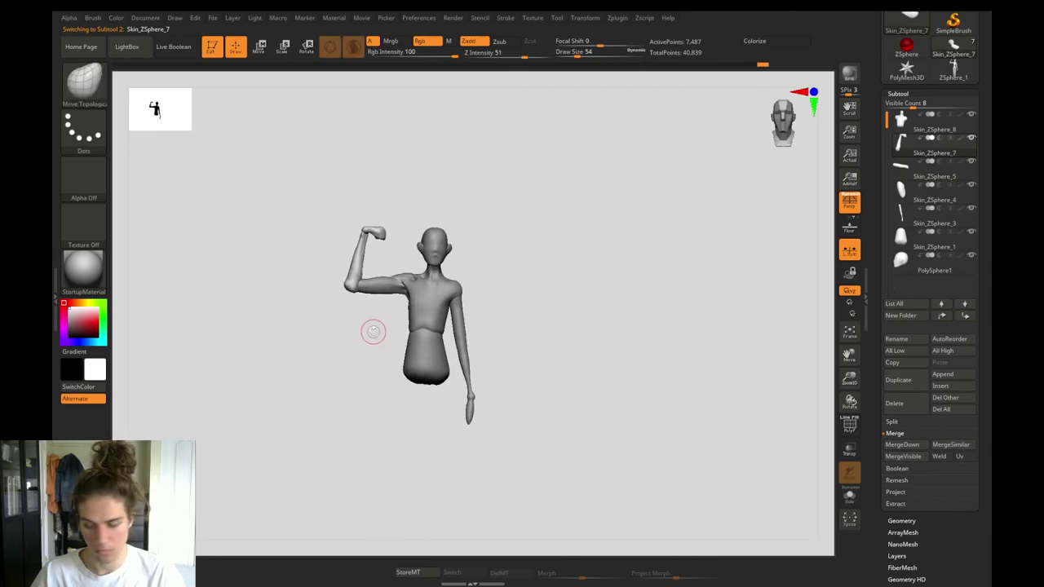
{"action": "left_click_drag", "start_coordinate": [341, 273], "coordinate": [388, 312], "text": "alt"}
{"action": "mouse_move", "coordinate": [354, 278]}
{"action": "left_mouse_down", "text": "alt"}
{"action": "mouse_move", "coordinate": [329, 303]}
{"action": "mouse_move", "coordinate": [299, 286]}
{"action": "mouse_move", "coordinate": [397, 354]}
{"action": "mouse_move", "coordinate": [416, 350]}
{"action": "left_mouse_up", "text": "alt"}
{"action": "key", "text": "b"}
{"action": "key", "text": "c"}
{"action": "key", "text": "b"}
{"action": "key", "text": "s"}
{"action": "left_click", "coordinate": [519, 365]}
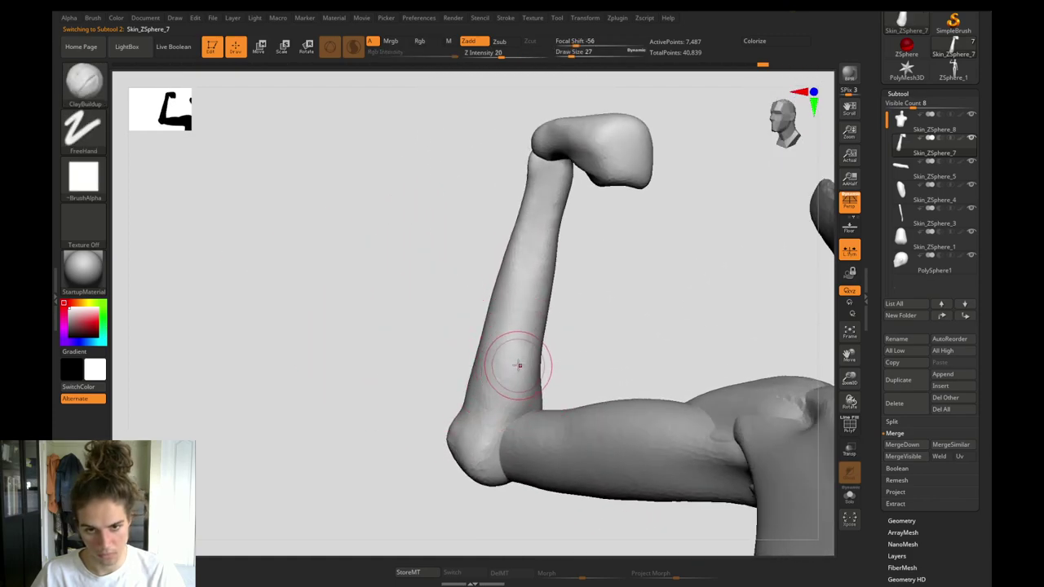
{"action": "key", "text": "bracketright"}
{"action": "mouse_move", "coordinate": [534, 315]}
{"action": "left_mouse_down"}
{"action": "mouse_move", "coordinate": [538, 274]}
{"action": "mouse_move", "coordinate": [522, 364]}
{"action": "mouse_move", "coordinate": [552, 229]}
{"action": "mouse_move", "coordinate": [522, 328]}
{"action": "mouse_move", "coordinate": [517, 399]}
{"action": "mouse_move", "coordinate": [512, 343]}
{"action": "left_mouse_up"}
{"action": "key", "text": "bracketright"}
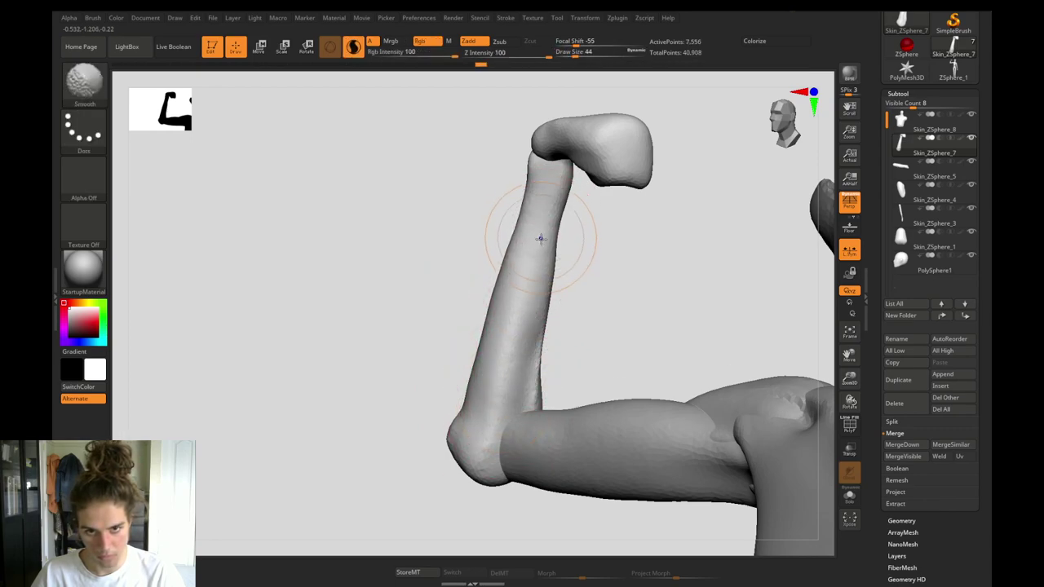
Smooth the forearm toward the wrist at draw size 25 and build up the inner wrist with ClayBuildup.
{"action": "key", "text": "s"}
{"action": "mouse_move", "coordinate": [555, 244]}
{"action": "left_mouse_down", "text": "shift"}
{"action": "mouse_move", "coordinate": [571, 195]}
{"action": "mouse_move", "coordinate": [553, 193]}
{"action": "left_mouse_up", "text": "shift"}
{"action": "left_click_drag", "start_coordinate": [569, 184], "coordinate": [569, 172], "text": "shift"}
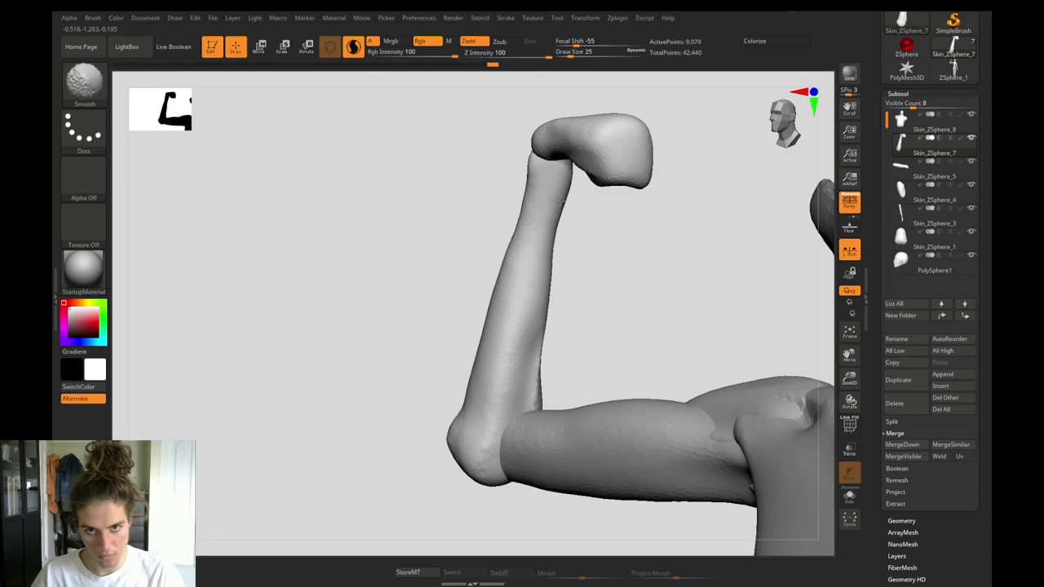
{"action": "left_click_drag", "start_coordinate": [451, 198], "coordinate": [482, 334], "text": "alt"}
{"action": "key", "text": "s"}
{"action": "left_click_drag", "start_coordinate": [586, 298], "coordinate": [588, 333]}
Reshape the raised forearm's inner contour below the wrist with Move Topological at draw size 39.
{"action": "key", "text": "b"}
{"action": "key", "text": "m"}
{"action": "key", "text": "t"}
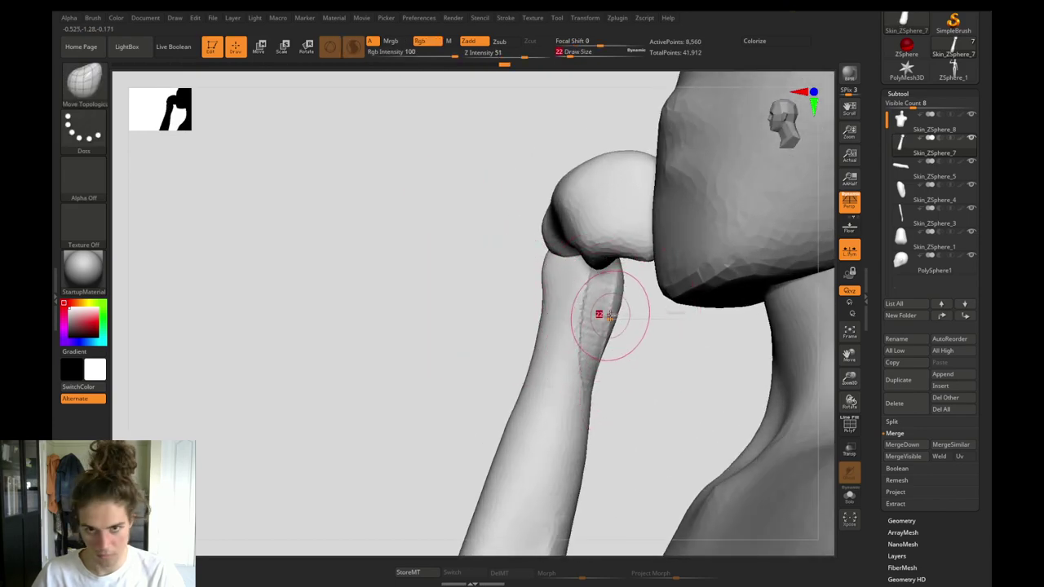
{"action": "left_click_drag", "start_coordinate": [462, 415], "coordinate": [492, 349], "text": "alt"}
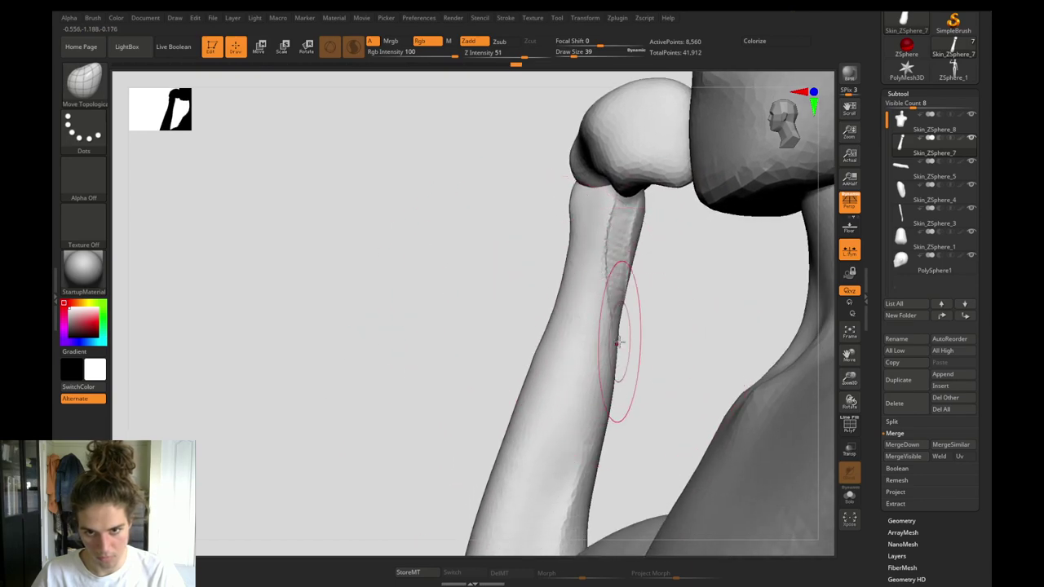
{"action": "left_click_drag", "start_coordinate": [620, 342], "coordinate": [615, 346]}
{"action": "left_click_drag", "start_coordinate": [501, 417], "coordinate": [523, 349], "text": "alt"}
Build up the inner side of the raised forearm from the wrist down toward the elbow with ClayBuildup.
{"action": "key", "text": "b"}
{"action": "key", "text": "c"}
{"action": "key", "text": "b"}
{"action": "key", "text": "s"}
{"action": "left_click_drag", "start_coordinate": [621, 255], "coordinate": [583, 321]}
{"action": "left_click_drag", "start_coordinate": [579, 401], "coordinate": [561, 445]}
Smooth the raised forearm's surface down to the elbow.
{"action": "left_click_drag", "start_coordinate": [452, 410], "coordinate": [525, 413]}
{"action": "mouse_move", "coordinate": [416, 467]}
{"action": "left_mouse_down", "text": "alt"}
{"action": "mouse_move", "coordinate": [459, 338]}
{"action": "mouse_move", "coordinate": [478, 335]}
{"action": "mouse_move", "coordinate": [547, 376]}
{"action": "mouse_move", "coordinate": [578, 247]}
{"action": "mouse_move", "coordinate": [548, 237]}
{"action": "left_mouse_up", "text": "alt"}
{"action": "left_click_drag", "start_coordinate": [409, 320], "coordinate": [534, 324]}
{"action": "left_click_drag", "start_coordinate": [542, 367], "coordinate": [557, 395], "text": "shift"}
{"action": "mouse_move", "coordinate": [563, 438]}
{"action": "left_mouse_down", "text": "shift"}
{"action": "mouse_move", "coordinate": [566, 456]}
{"action": "mouse_move", "coordinate": [568, 445]}
{"action": "left_mouse_up", "text": "shift"}
{"action": "mouse_move", "coordinate": [430, 314]}
{"action": "left_mouse_down"}
{"action": "mouse_move", "coordinate": [394, 307]}
{"action": "mouse_move", "coordinate": [406, 351]}
{"action": "mouse_move", "coordinate": [447, 392]}
{"action": "mouse_move", "coordinate": [449, 327]}
{"action": "left_mouse_up"}
Carve the crease between the elbow and the inner forearm with DamStandard at draw size 27.
{"action": "key", "text": "b"}
{"action": "key", "text": "d"}
{"action": "key", "text": "s"}
{"action": "key", "text": "s"}
{"action": "left_click_drag", "start_coordinate": [578, 417], "coordinate": [573, 417]}
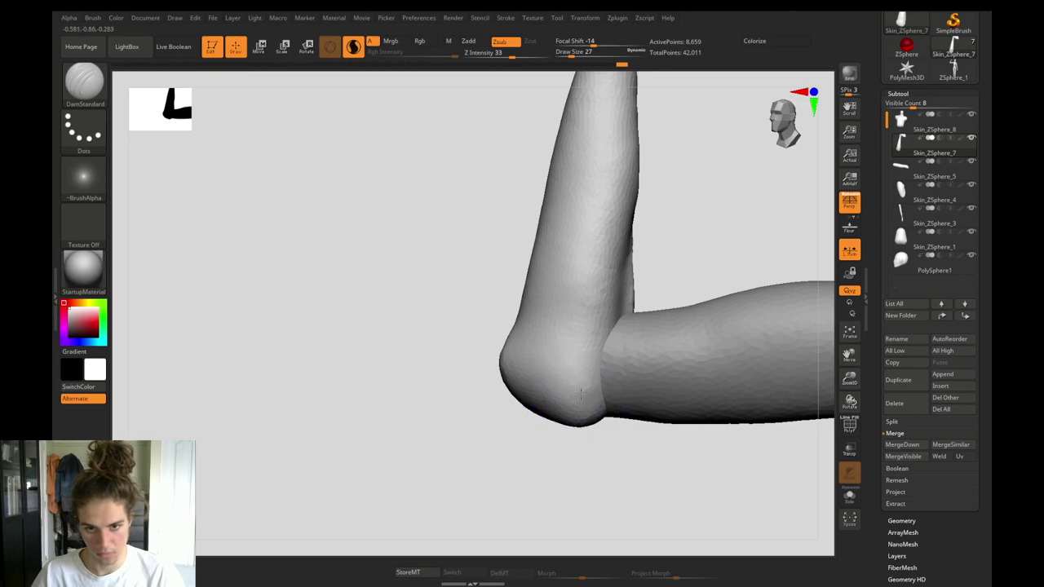
{"action": "mouse_move", "coordinate": [591, 368]}
{"action": "left_mouse_down"}
{"action": "mouse_move", "coordinate": [618, 222]}
{"action": "mouse_move", "coordinate": [600, 319]}
{"action": "left_mouse_up"}
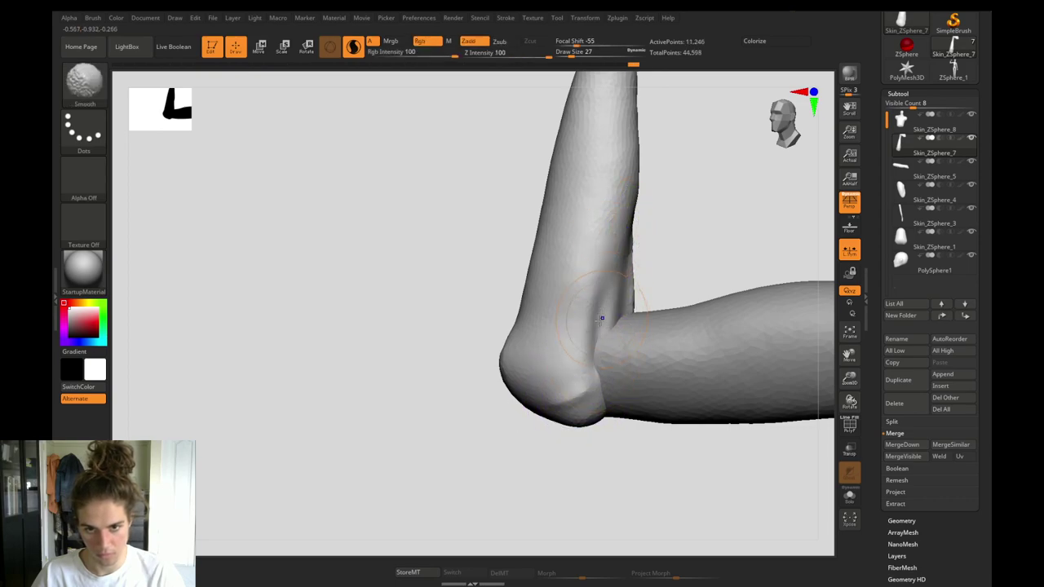
Round out the raised arm's elbow with ClayBuildup and smooth it at draw size 27.
{"action": "key", "text": "b"}
{"action": "key", "text": "c"}
{"action": "key", "text": "b"}
{"action": "left_click_drag", "start_coordinate": [579, 406], "coordinate": [563, 400], "text": "shift"}
{"action": "left_click_drag", "start_coordinate": [550, 384], "coordinate": [539, 360], "text": "shift"}
Build up the lower forearm above the elbow with ClayBuildup at draw size 44 and smooth it along the forearm.
{"action": "mouse_move", "coordinate": [433, 338]}
{"action": "left_mouse_down", "text": "alt"}
{"action": "mouse_move", "coordinate": [416, 272]}
{"action": "mouse_move", "coordinate": [474, 344]}
{"action": "mouse_move", "coordinate": [436, 279]}
{"action": "left_mouse_up", "text": "alt"}
{"action": "key", "text": "s"}
{"action": "left_click_drag", "start_coordinate": [550, 312], "coordinate": [553, 312]}
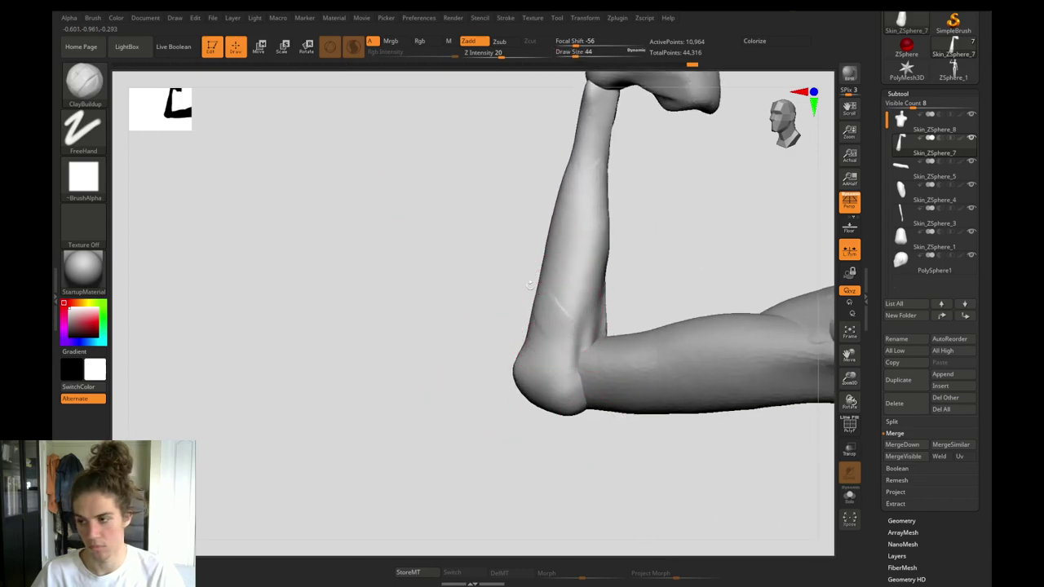
{"action": "key", "text": "shift"}
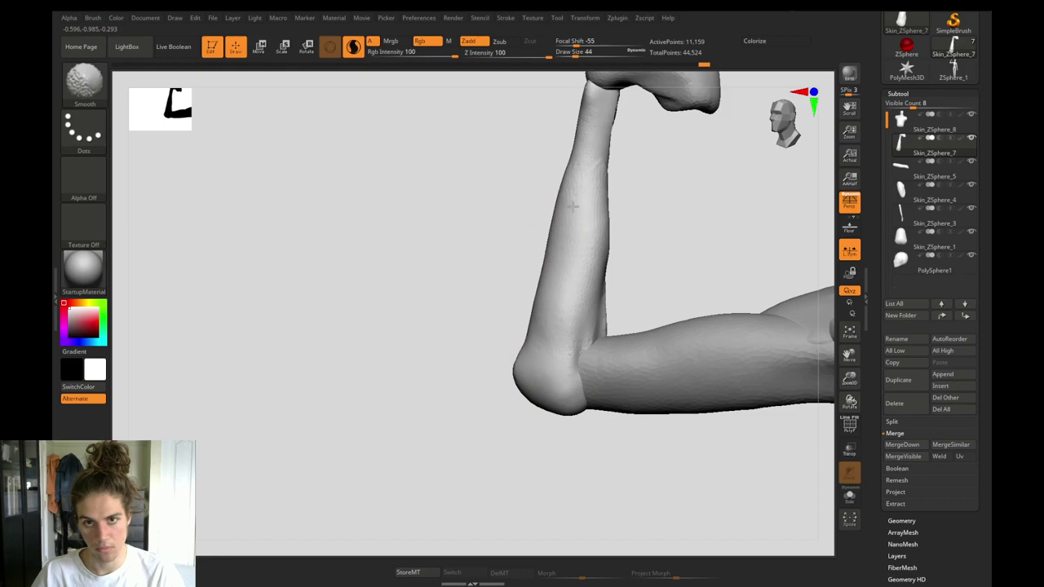
{"action": "mouse_move", "coordinate": [573, 207]}
{"action": "left_mouse_down", "text": "shift"}
{"action": "mouse_move", "coordinate": [576, 173]}
{"action": "mouse_move", "coordinate": [524, 309]}
{"action": "mouse_move", "coordinate": [565, 307]}
{"action": "mouse_move", "coordinate": [555, 278]}
{"action": "left_mouse_up", "text": "shift"}
Build up a ridge along the outer forearm below the wrist with ClayBuildup at draw sizes 23 and 27 and smooth it.
{"action": "key", "text": "s"}
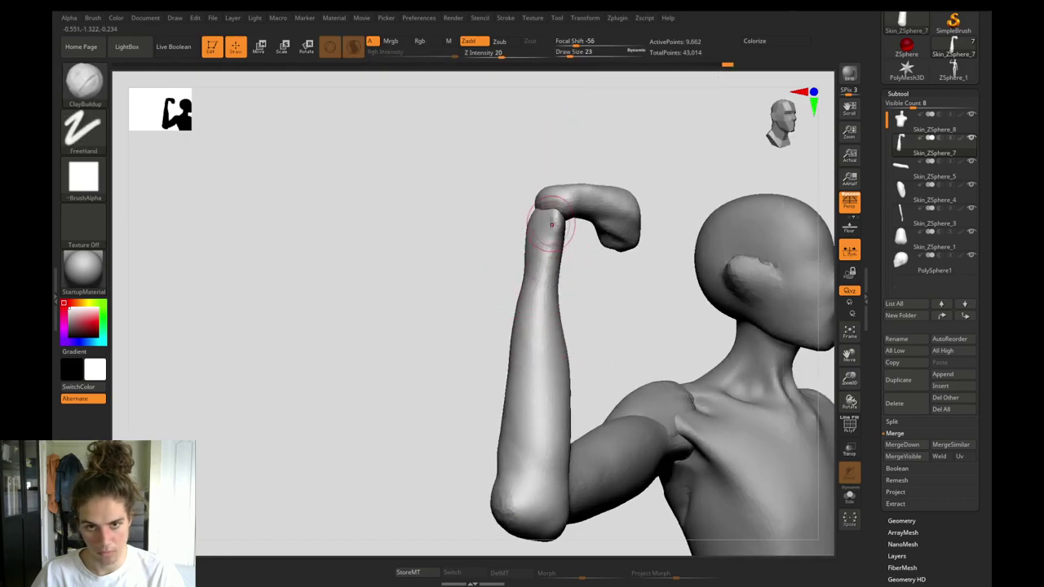
{"action": "left_click_drag", "start_coordinate": [551, 223], "coordinate": [548, 274]}
{"action": "left_click_drag", "start_coordinate": [554, 318], "coordinate": [552, 282]}
{"action": "key", "text": "s"}
{"action": "left_click_drag", "start_coordinate": [553, 275], "coordinate": [539, 343]}
{"action": "key", "text": "s"}
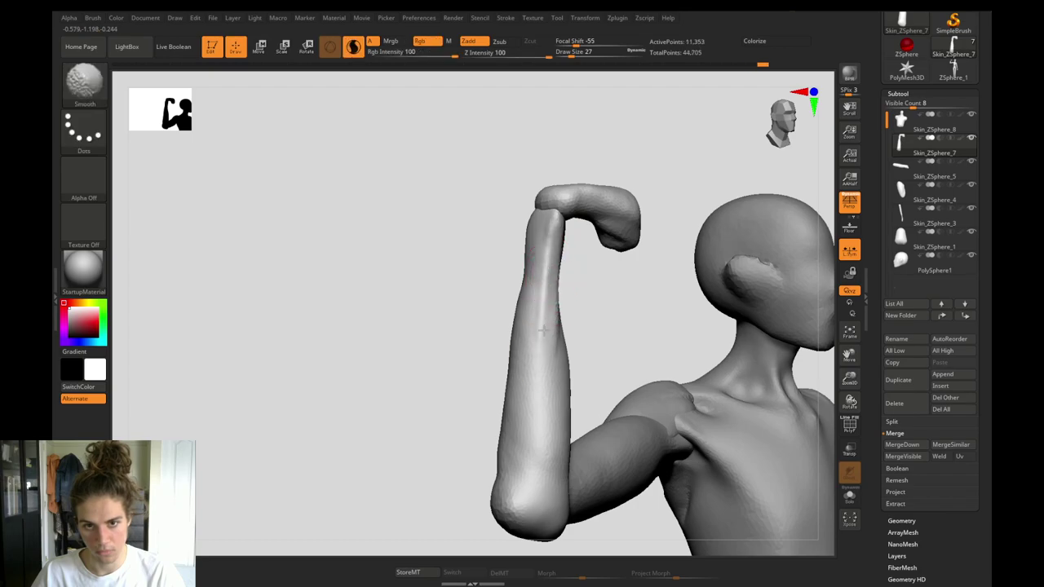
{"action": "left_click_drag", "start_coordinate": [541, 287], "coordinate": [539, 314], "text": "shift"}
{"action": "mouse_move", "coordinate": [483, 302]}
{"action": "left_mouse_down"}
{"action": "mouse_move", "coordinate": [532, 302]}
{"action": "mouse_move", "coordinate": [448, 296]}
{"action": "mouse_move", "coordinate": [521, 301]}
{"action": "left_mouse_up"}
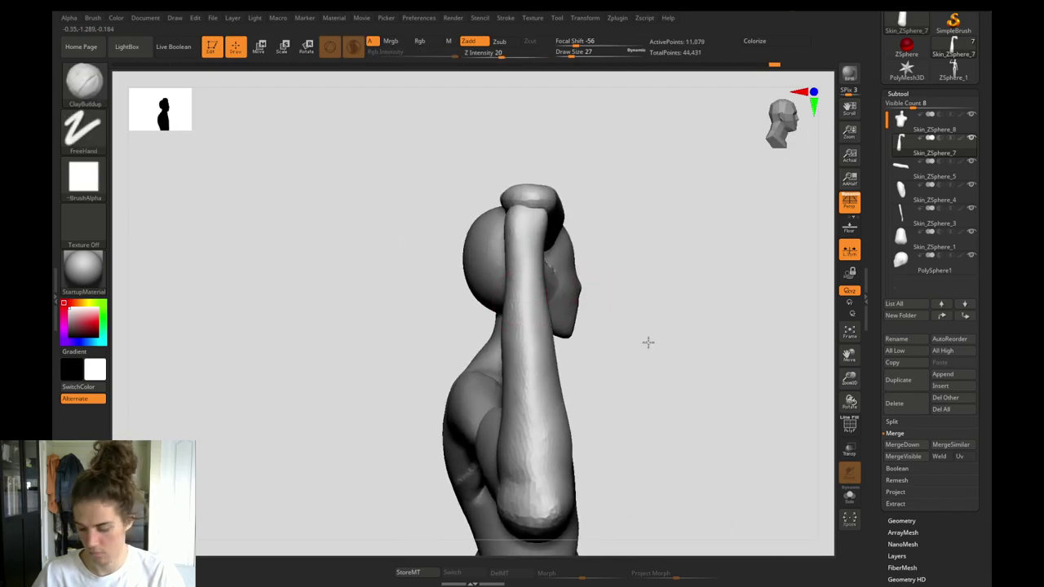
Reshape the raised forearm's side profile with Move Topological at draw size 49.
{"action": "key", "text": "b"}
{"action": "key", "text": "m"}
{"action": "key", "text": "t"}
{"action": "key", "text": "s"}
{"action": "left_click_drag", "start_coordinate": [557, 270], "coordinate": [564, 269]}
{"action": "key", "text": "bracketleft"}
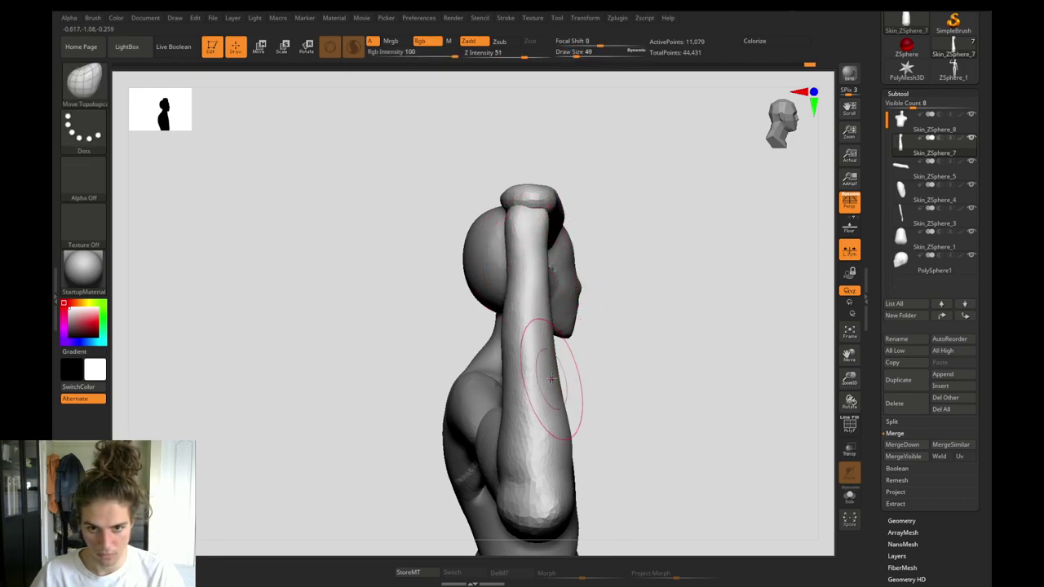
{"action": "key", "text": "bracketright"}
{"action": "left_click_drag", "start_coordinate": [558, 382], "coordinate": [508, 389]}
Smooth the raised forearm's side surface, undoing one stroke and continuing at draw size 46.
{"action": "key", "text": "s"}
{"action": "left_click_drag", "start_coordinate": [514, 343], "coordinate": [521, 390], "text": "shift"}
{"action": "left_click_drag", "start_coordinate": [523, 398], "coordinate": [522, 432], "text": "shift"}
{"action": "key", "text": "ctrl+z"}
{"action": "key", "text": "s"}
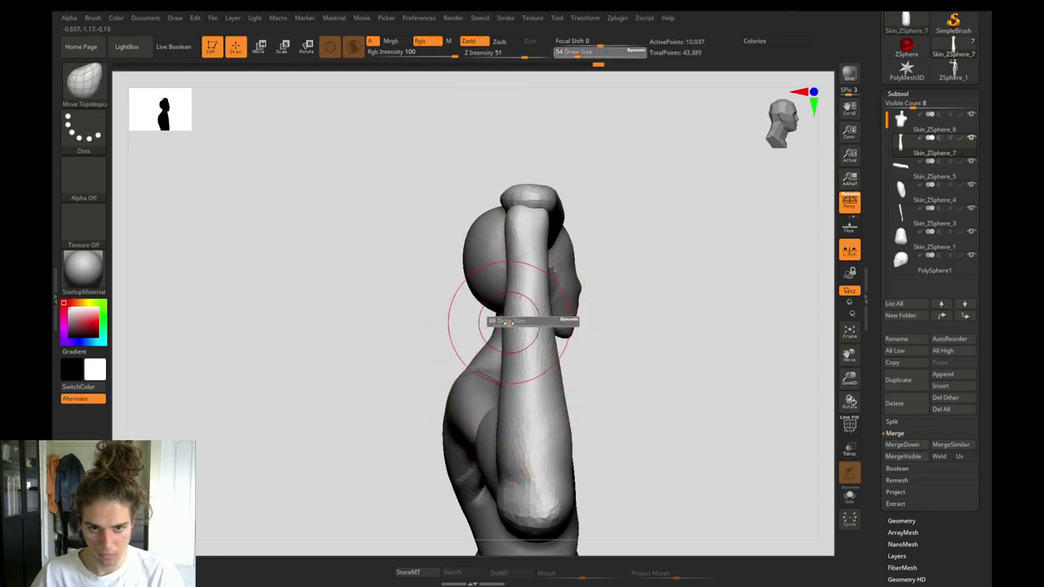
{"action": "left_click_drag", "start_coordinate": [512, 323], "coordinate": [509, 323]}
{"action": "left_click_drag", "start_coordinate": [510, 328], "coordinate": [520, 328], "text": "shift"}
Build up the back of the raised arm's wrist with ClayBuildup at draw size 33 and smooth it.
{"action": "left_click_drag", "start_coordinate": [422, 306], "coordinate": [532, 308]}
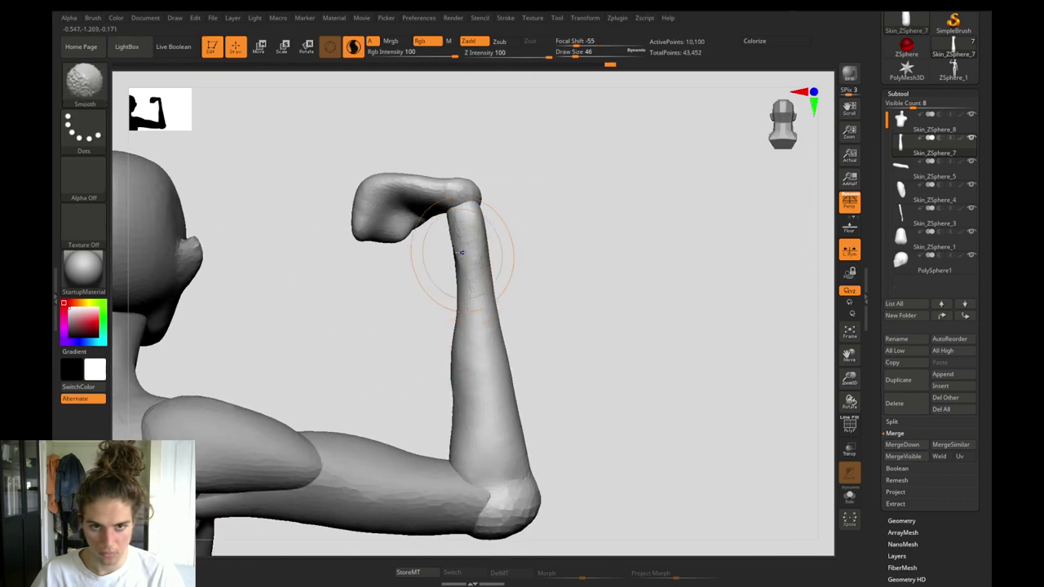
{"action": "left_click_drag", "start_coordinate": [422, 286], "coordinate": [451, 362], "text": "alt"}
{"action": "key", "text": "b"}
{"action": "key", "text": "c"}
{"action": "key", "text": "b"}
{"action": "key", "text": "s"}
{"action": "mouse_move", "coordinate": [500, 287]}
{"action": "left_mouse_down"}
{"action": "mouse_move", "coordinate": [490, 287]}
{"action": "mouse_move", "coordinate": [495, 272]}
{"action": "left_mouse_up"}
{"action": "key", "text": "s"}
{"action": "left_click_drag", "start_coordinate": [494, 274], "coordinate": [500, 274]}
{"action": "key", "text": "shift"}
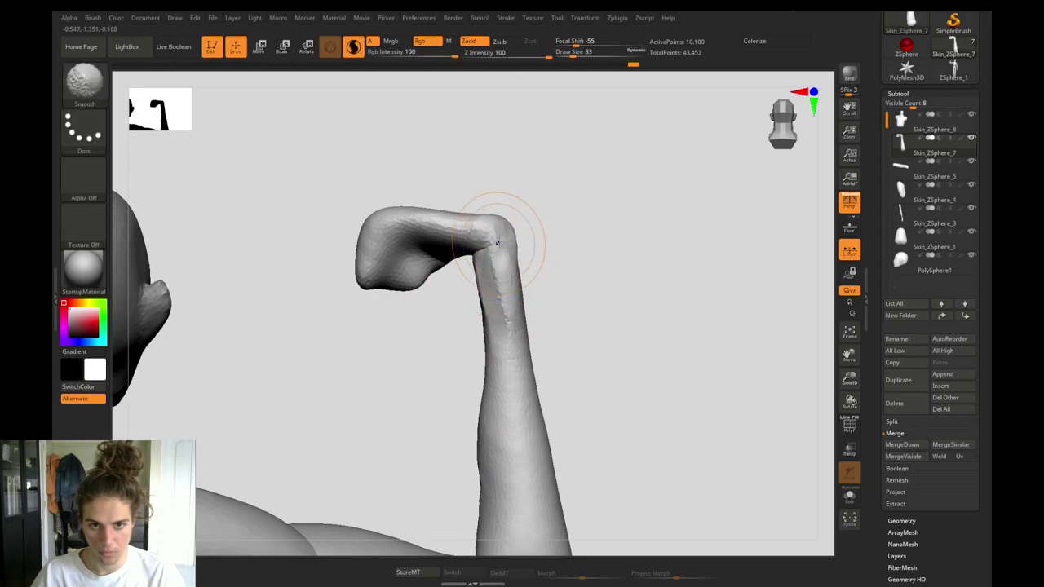
{"action": "left_click_drag", "start_coordinate": [428, 189], "coordinate": [424, 142], "text": "alt"}
Build up the front of the lower forearm above the elbow crease with ClayBuildup at draw sizes 41 and 44 and smooth it.
{"action": "left_click_drag", "start_coordinate": [559, 388], "coordinate": [504, 379]}
{"action": "left_click_drag", "start_coordinate": [476, 243], "coordinate": [477, 290], "text": "alt"}
{"action": "key", "text": "s"}
{"action": "mouse_move", "coordinate": [508, 257]}
{"action": "left_mouse_down"}
{"action": "mouse_move", "coordinate": [499, 232]}
{"action": "mouse_move", "coordinate": [499, 253]}
{"action": "left_mouse_up"}
{"action": "mouse_move", "coordinate": [445, 286]}
{"action": "left_mouse_down"}
{"action": "mouse_move", "coordinate": [417, 280]}
{"action": "mouse_move", "coordinate": [367, 135]}
{"action": "left_mouse_up"}
{"action": "left_click_drag", "start_coordinate": [417, 299], "coordinate": [448, 378]}
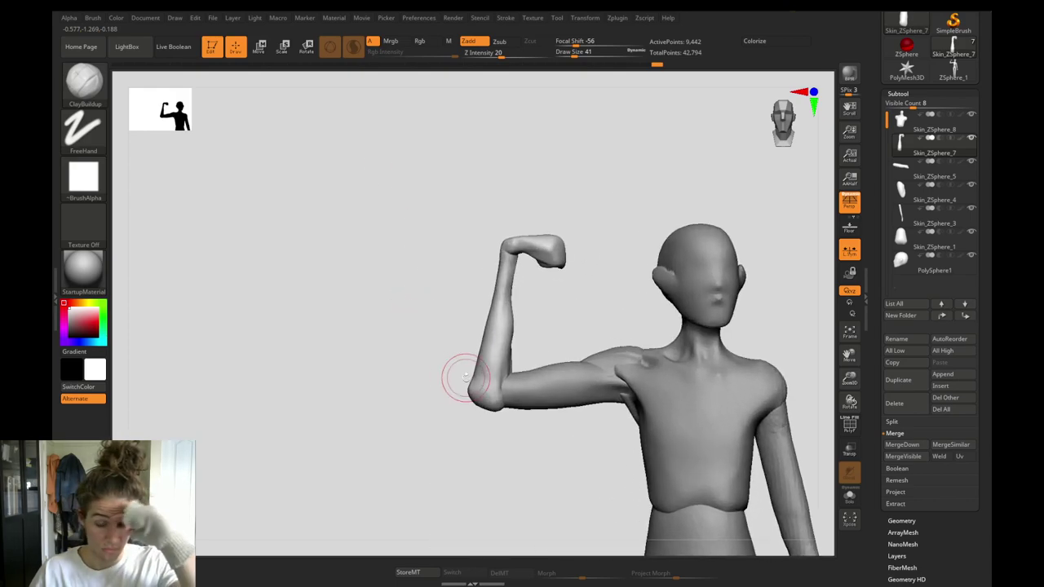
{"action": "left_click_drag", "start_coordinate": [422, 304], "coordinate": [410, 359], "text": "alt"}
{"action": "mouse_move", "coordinate": [408, 319]}
{"action": "left_mouse_down"}
{"action": "mouse_move", "coordinate": [392, 319]}
{"action": "mouse_move", "coordinate": [376, 251]}
{"action": "left_mouse_up"}
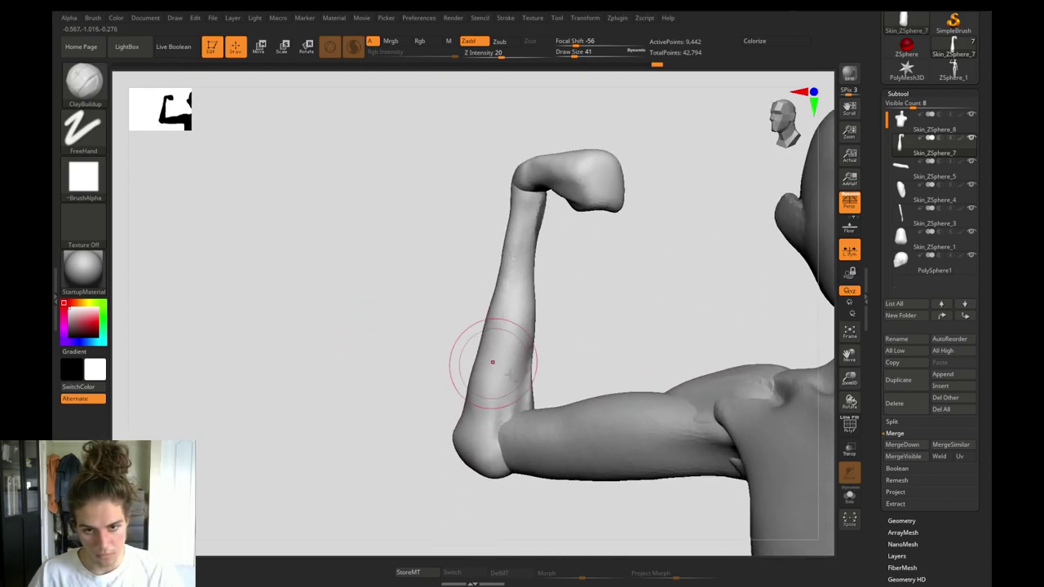
{"action": "key", "text": "shift"}
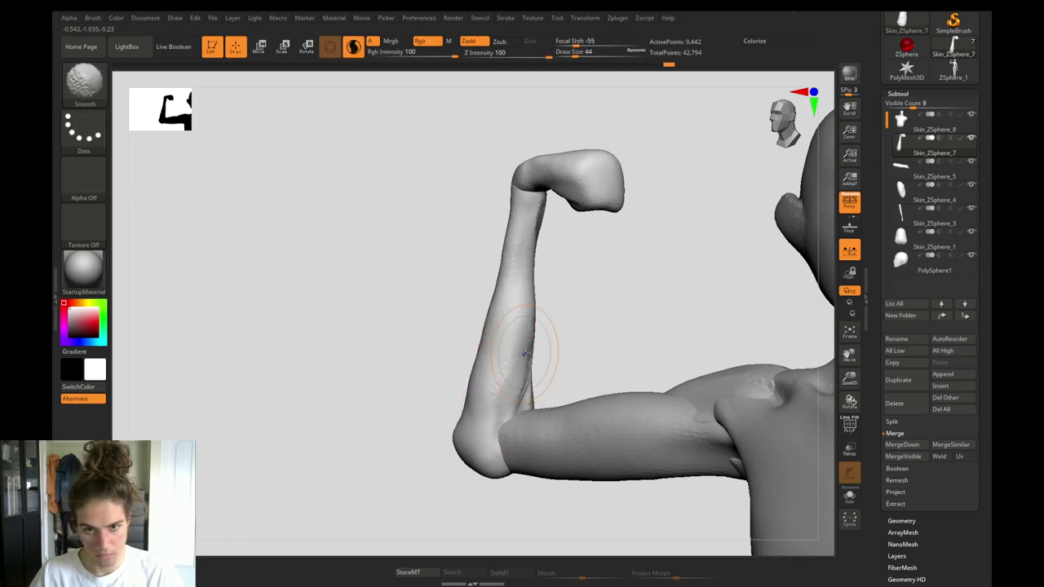
{"action": "left_click_drag", "start_coordinate": [444, 285], "coordinate": [492, 283]}
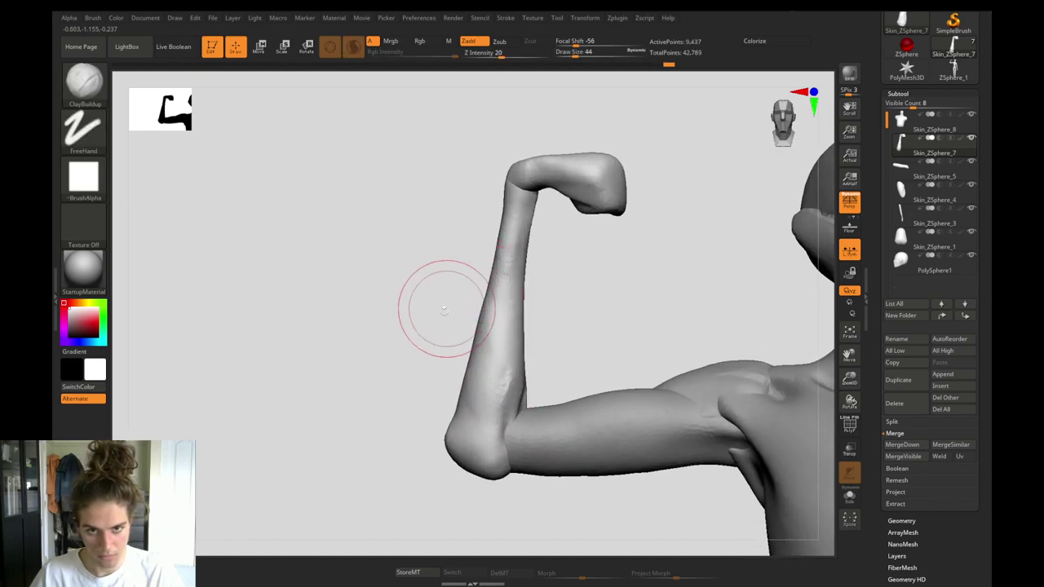
{"action": "mouse_move", "coordinate": [442, 311]}
{"action": "left_mouse_down", "text": "alt"}
{"action": "mouse_move", "coordinate": [376, 160]}
{"action": "mouse_move", "coordinate": [440, 294]}
{"action": "mouse_move", "coordinate": [433, 359]}
{"action": "mouse_move", "coordinate": [446, 375]}
{"action": "left_mouse_up", "text": "alt"}
{"action": "left_click_drag", "start_coordinate": [445, 268], "coordinate": [441, 294], "text": "alt"}
Adjust the forearm below the wrist with Move Topological at draw size 56, then thicken it with Inflat and smooth it.
{"action": "key", "text": "b"}
{"action": "key", "text": "m"}
{"action": "key", "text": "t"}
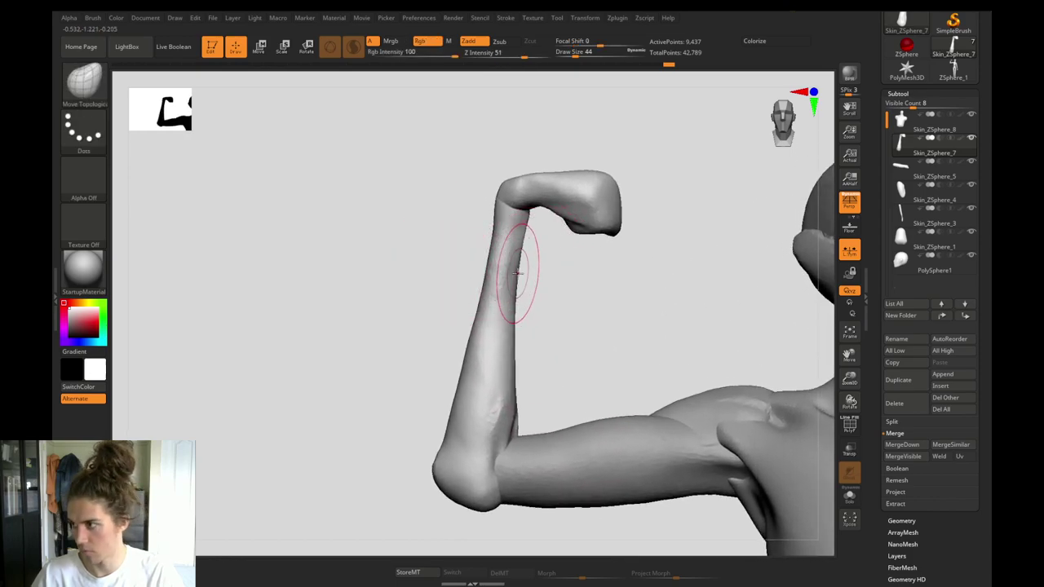
{"action": "left_click_drag", "start_coordinate": [514, 268], "coordinate": [528, 269]}
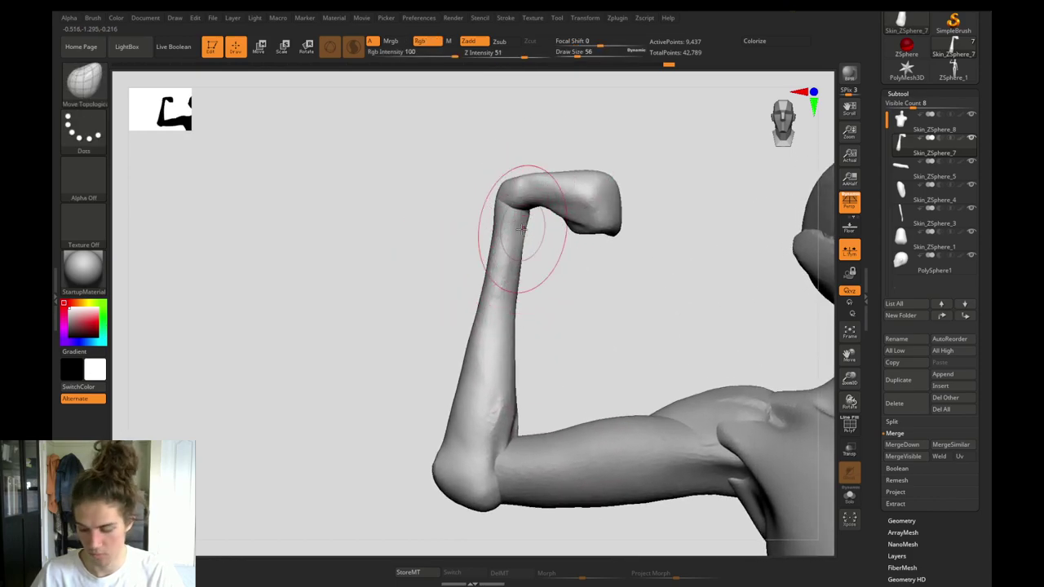
{"action": "key", "text": "b"}
{"action": "key", "text": "i"}
{"action": "key", "text": "n"}
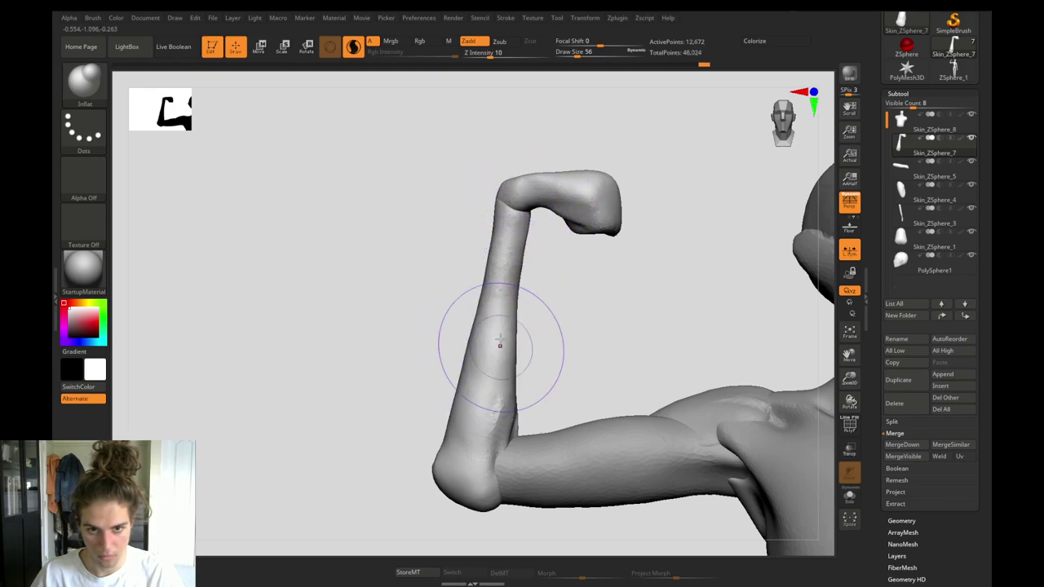
{"action": "mouse_move", "coordinate": [487, 361]}
{"action": "left_mouse_down"}
{"action": "mouse_move", "coordinate": [467, 419]}
{"action": "mouse_move", "coordinate": [468, 390]}
{"action": "left_mouse_up"}
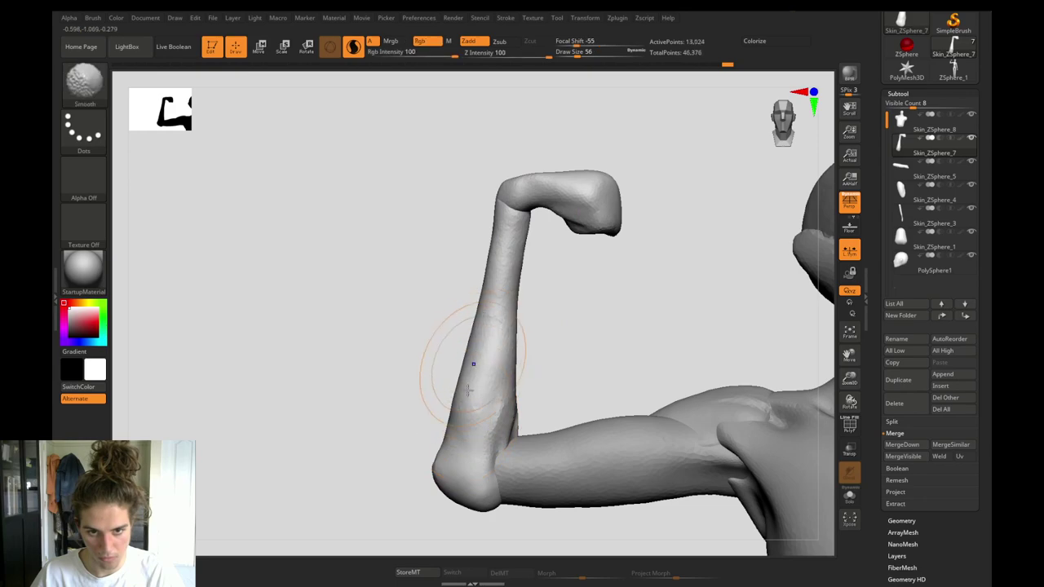
Fill out the forearm below the wrist with ClayBuildup at draw sizes 37 and 33 and smooth it towards the elbow.
{"action": "key", "text": "b"}
{"action": "key", "text": "c"}
{"action": "key", "text": "b"}
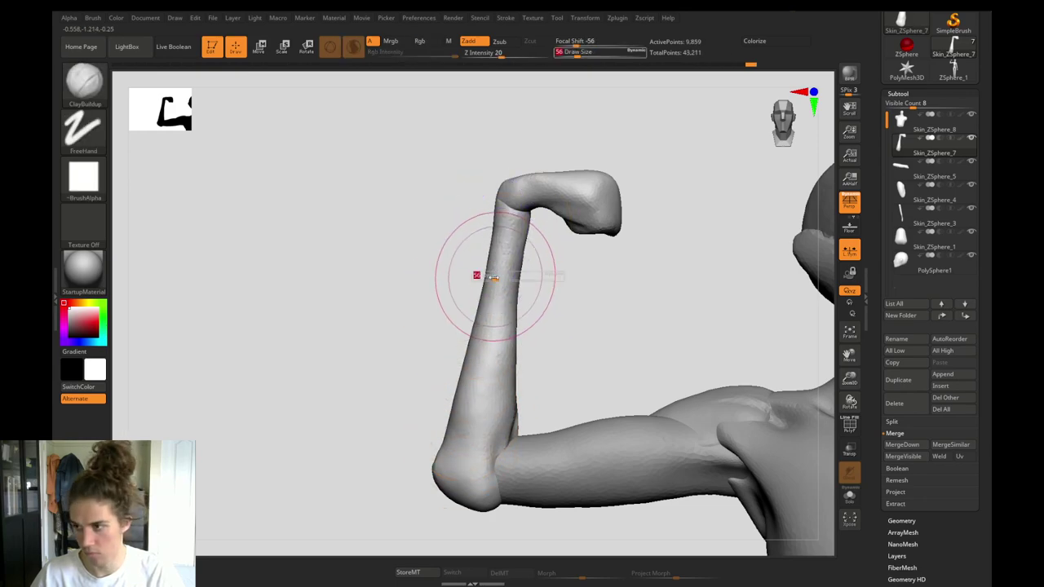
{"action": "left_click_drag", "start_coordinate": [490, 328], "coordinate": [485, 345]}
{"action": "key", "text": "s"}
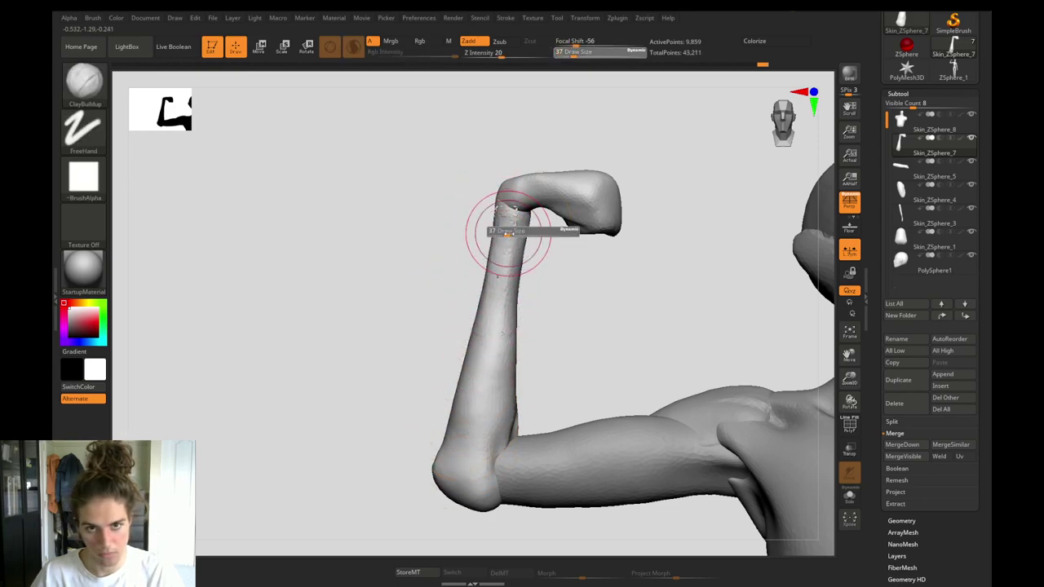
{"action": "left_click_drag", "start_coordinate": [508, 231], "coordinate": [512, 231]}
{"action": "left_click_drag", "start_coordinate": [552, 322], "coordinate": [517, 307]}
{"action": "left_click_drag", "start_coordinate": [525, 244], "coordinate": [527, 268], "text": "shift"}
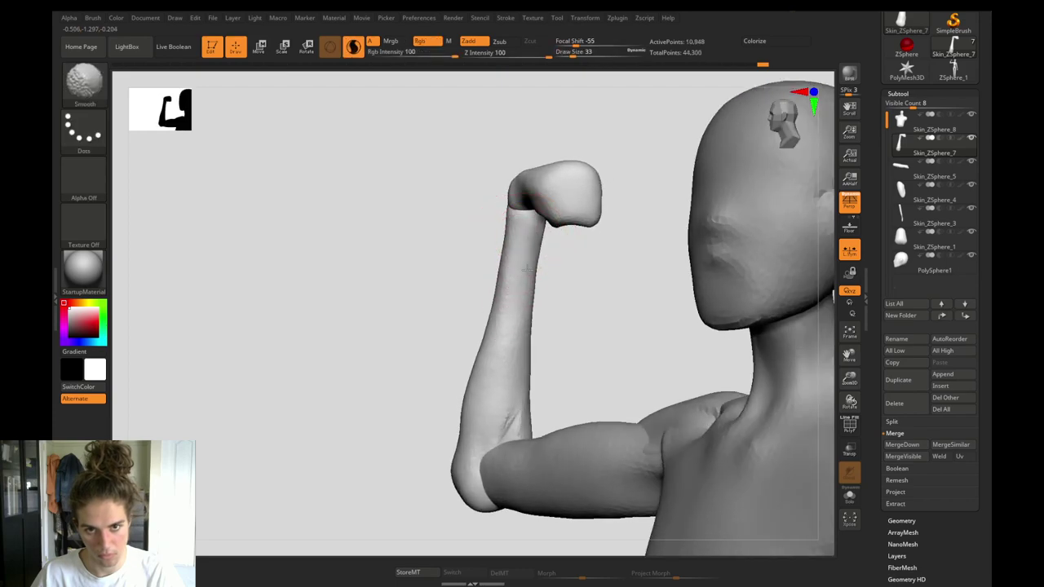
{"action": "left_click_drag", "start_coordinate": [485, 405], "coordinate": [483, 381], "text": "shift"}
{"action": "mouse_move", "coordinate": [408, 315]}
{"action": "left_mouse_down"}
{"action": "mouse_move", "coordinate": [419, 317]}
{"action": "mouse_move", "coordinate": [417, 345]}
{"action": "mouse_move", "coordinate": [469, 346]}
{"action": "left_mouse_up"}
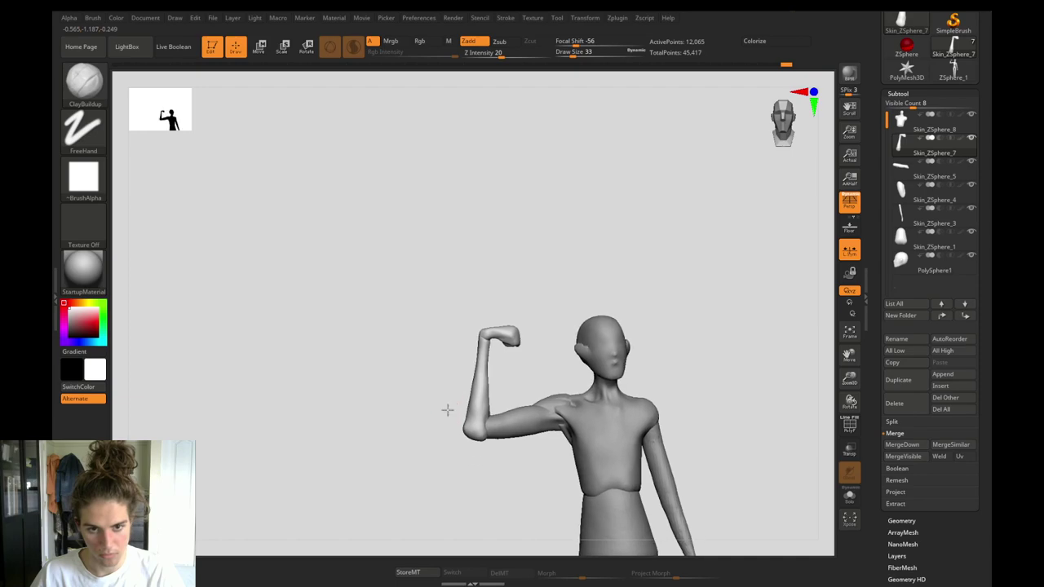
Reshape the raised arm's forearm and elbow with Move Topological at draw size 80.
{"action": "mouse_move", "coordinate": [447, 410]}
{"action": "left_mouse_down", "text": "alt"}
{"action": "mouse_move", "coordinate": [468, 405]}
{"action": "mouse_move", "coordinate": [461, 380]}
{"action": "mouse_move", "coordinate": [473, 398]}
{"action": "left_mouse_up", "text": "alt"}
{"action": "key", "text": "b"}
{"action": "key", "text": "m"}
{"action": "key", "text": "t"}
{"action": "key", "text": "s"}
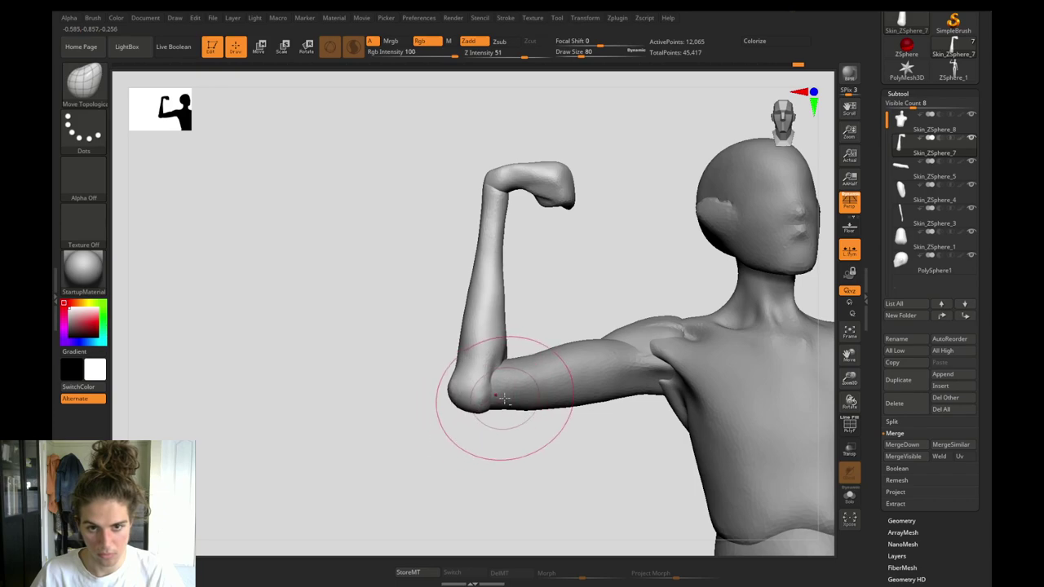
{"action": "left_click_drag", "start_coordinate": [520, 469], "coordinate": [442, 373], "text": "alt"}
{"action": "mouse_move", "coordinate": [418, 424]}
{"action": "left_mouse_down"}
{"action": "mouse_move", "coordinate": [435, 441]}
{"action": "mouse_move", "coordinate": [419, 405]}
{"action": "mouse_move", "coordinate": [466, 466]}
{"action": "mouse_move", "coordinate": [470, 444]}
{"action": "left_mouse_up"}
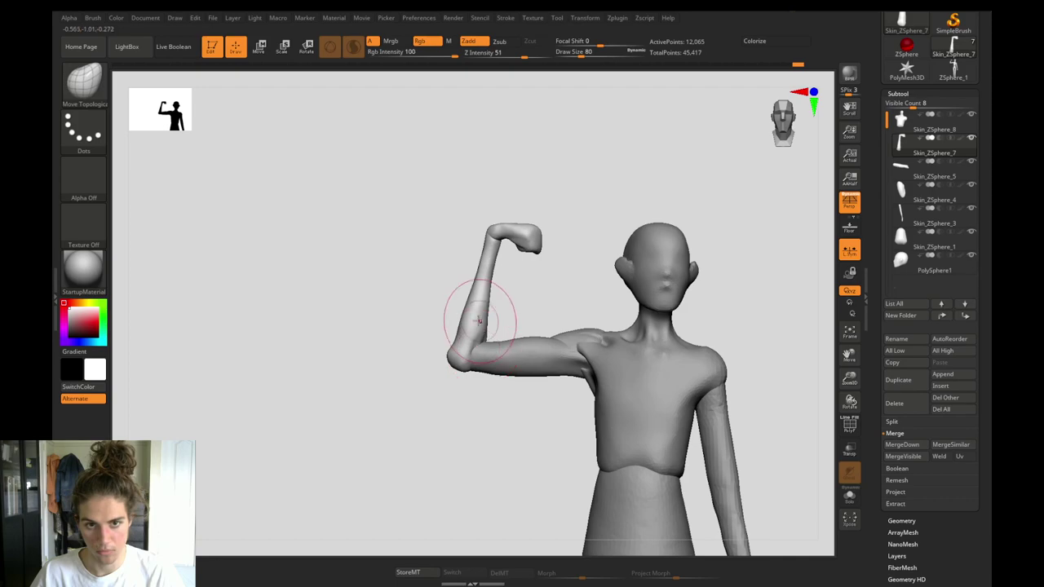
Build a ridge along the back of the raised forearm down to the elbow with ClayBuildup at draw size 33.
{"action": "mouse_move", "coordinate": [479, 321]}
{"action": "right_mouse_down", "text": "ctrl"}
{"action": "mouse_move", "coordinate": [505, 351]}
{"action": "mouse_move", "coordinate": [473, 340]}
{"action": "mouse_move", "coordinate": [471, 358]}
{"action": "right_mouse_up", "text": "ctrl"}
{"action": "key", "text": "bracketleft"}
{"action": "key", "text": "bracketleft"}
{"action": "key", "text": "bracketleft"}
{"action": "key", "text": "b"}
{"action": "key", "text": "c"}
{"action": "key", "text": "b"}
{"action": "key", "text": "s"}
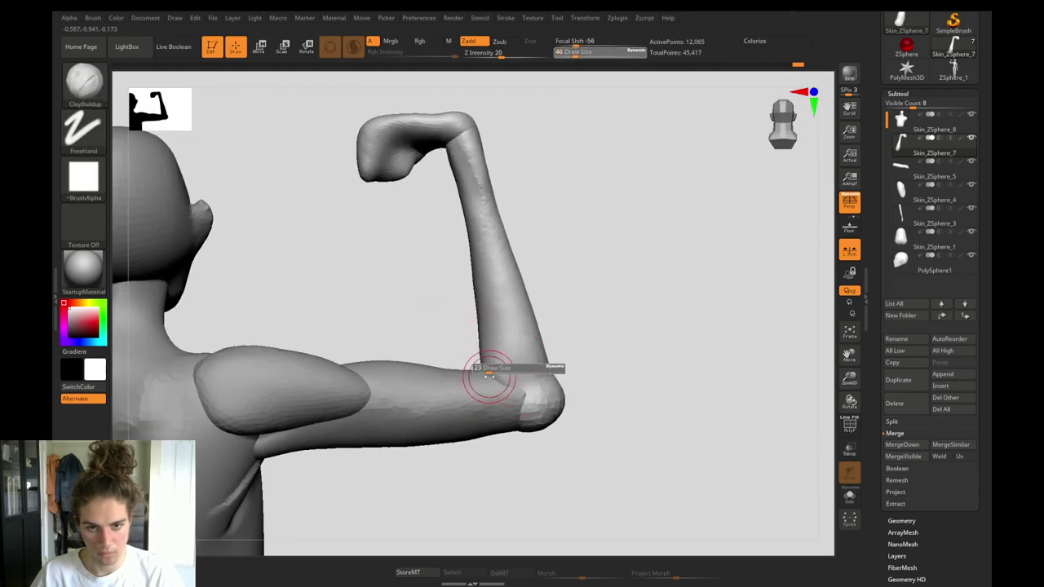
{"action": "left_click_drag", "start_coordinate": [488, 372], "coordinate": [491, 404]}
{"action": "key", "text": "s"}
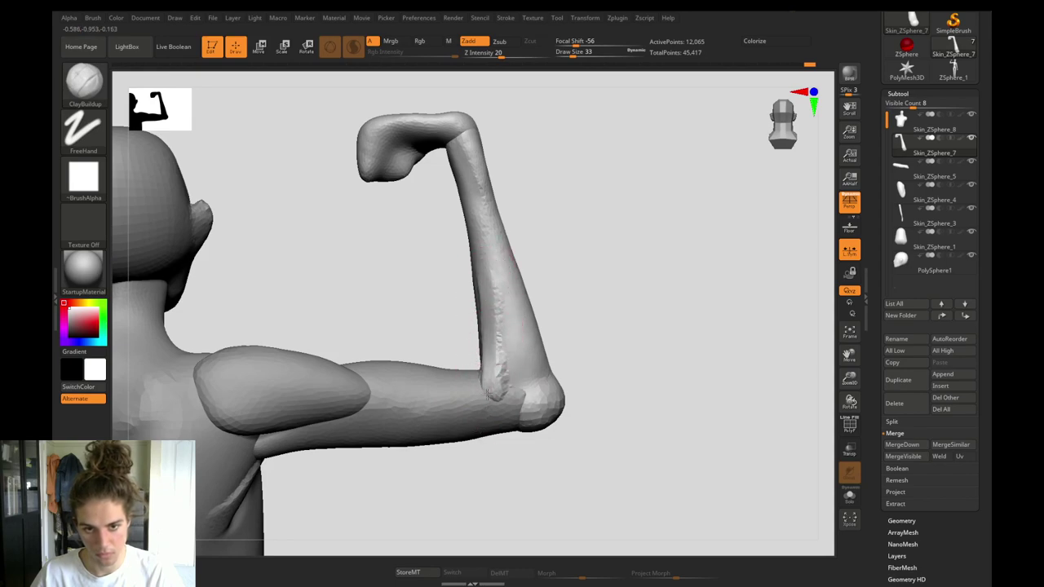
{"action": "mouse_move", "coordinate": [487, 395]}
{"action": "left_mouse_down"}
{"action": "mouse_move", "coordinate": [492, 408]}
{"action": "mouse_move", "coordinate": [502, 367]}
{"action": "left_mouse_up"}
Smooth the forearm ridge and adjust its lower end with Move Topological at draw size 25.
{"action": "key", "text": "b"}
{"action": "key", "text": "m"}
{"action": "key", "text": "t"}
{"action": "key", "text": "s"}
{"action": "left_click_drag", "start_coordinate": [498, 301], "coordinate": [493, 268], "text": "shift"}
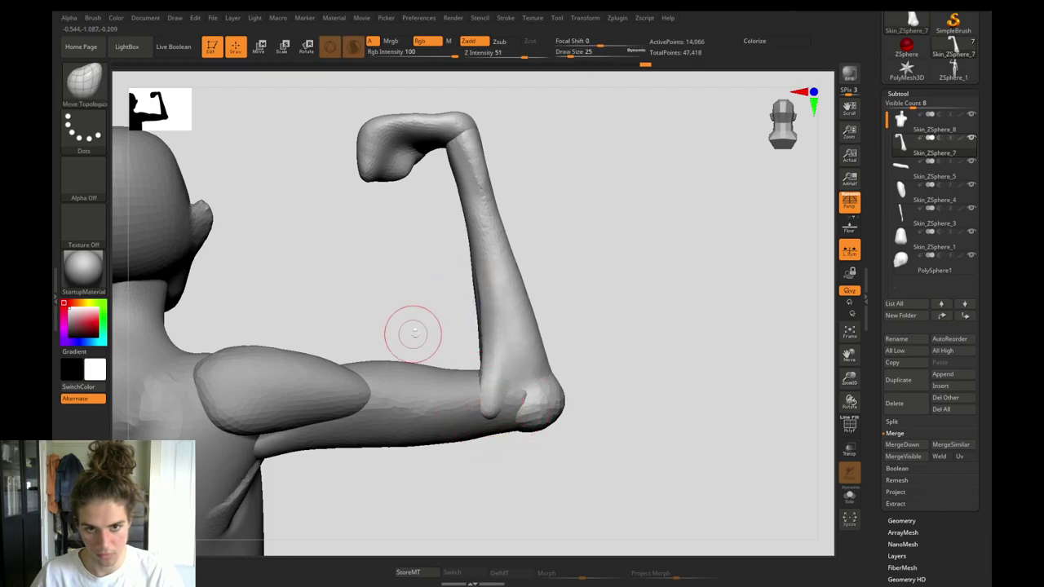
{"action": "left_click_drag", "start_coordinate": [412, 335], "coordinate": [451, 331]}
Blend the ridge's lower end into the back of the elbow with ClayBuildup and smoothing at draw size 41.
{"action": "key", "text": "b"}
{"action": "key", "text": "c"}
{"action": "key", "text": "b"}
{"action": "mouse_move", "coordinate": [476, 388]}
{"action": "left_mouse_down"}
{"action": "mouse_move", "coordinate": [466, 321]}
{"action": "mouse_move", "coordinate": [483, 401]}
{"action": "mouse_move", "coordinate": [476, 353]}
{"action": "left_mouse_up"}
{"action": "left_click_drag", "start_coordinate": [433, 263], "coordinate": [445, 328], "text": "ctrl"}
{"action": "mouse_move", "coordinate": [425, 322]}
{"action": "left_mouse_down", "text": "alt"}
{"action": "mouse_move", "coordinate": [354, 226]}
{"action": "mouse_move", "coordinate": [421, 329]}
{"action": "mouse_move", "coordinate": [404, 327]}
{"action": "mouse_move", "coordinate": [469, 387]}
{"action": "left_mouse_up", "text": "alt"}
{"action": "key", "text": "s"}
{"action": "left_click_drag", "start_coordinate": [491, 387], "coordinate": [476, 391], "text": "shift"}
{"action": "left_click_drag", "start_coordinate": [455, 345], "coordinate": [497, 292], "text": "alt"}
{"action": "left_click_drag", "start_coordinate": [501, 444], "coordinate": [575, 508], "text": "alt"}
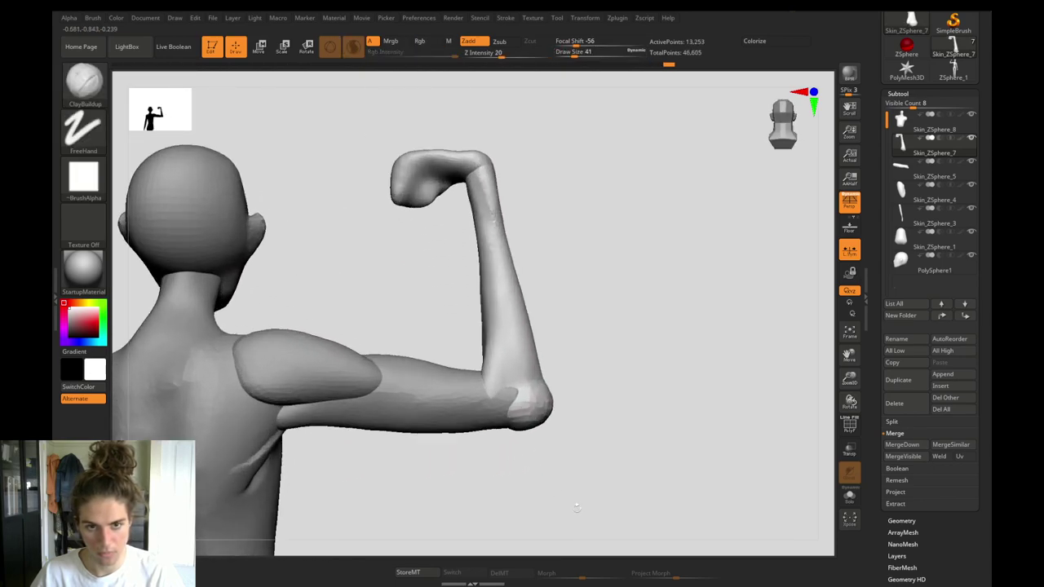
{"action": "left_click_drag", "start_coordinate": [441, 324], "coordinate": [571, 318], "text": "alt"}
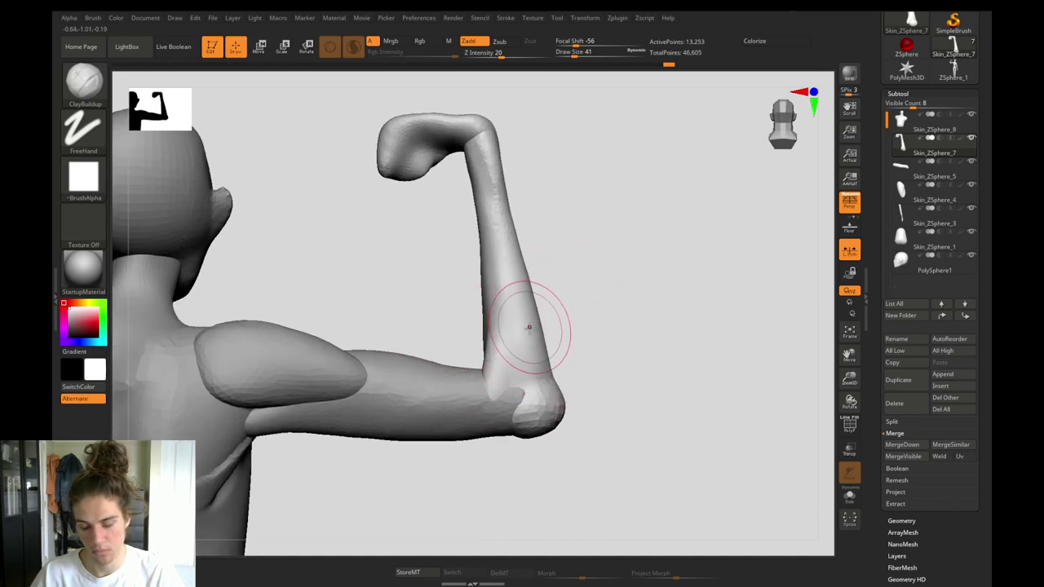
Reshape the outer forearm and the tip of the elbow with Move Topological at draw sizes 65 and 51.
{"action": "key", "text": "b"}
{"action": "key", "text": "m"}
{"action": "key", "text": "t"}
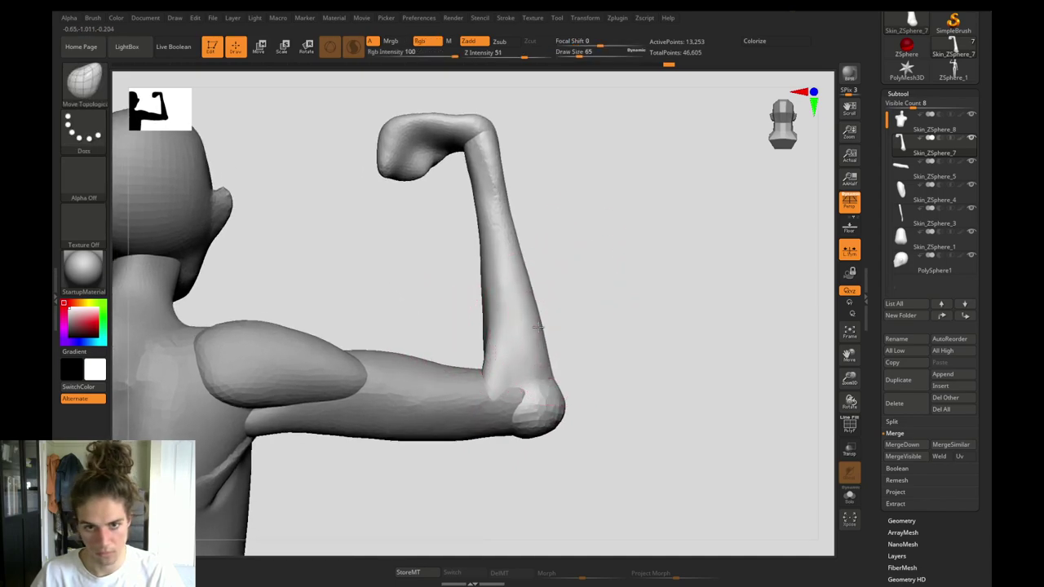
{"action": "key", "text": "s"}
{"action": "left_click_drag", "start_coordinate": [533, 320], "coordinate": [542, 323]}
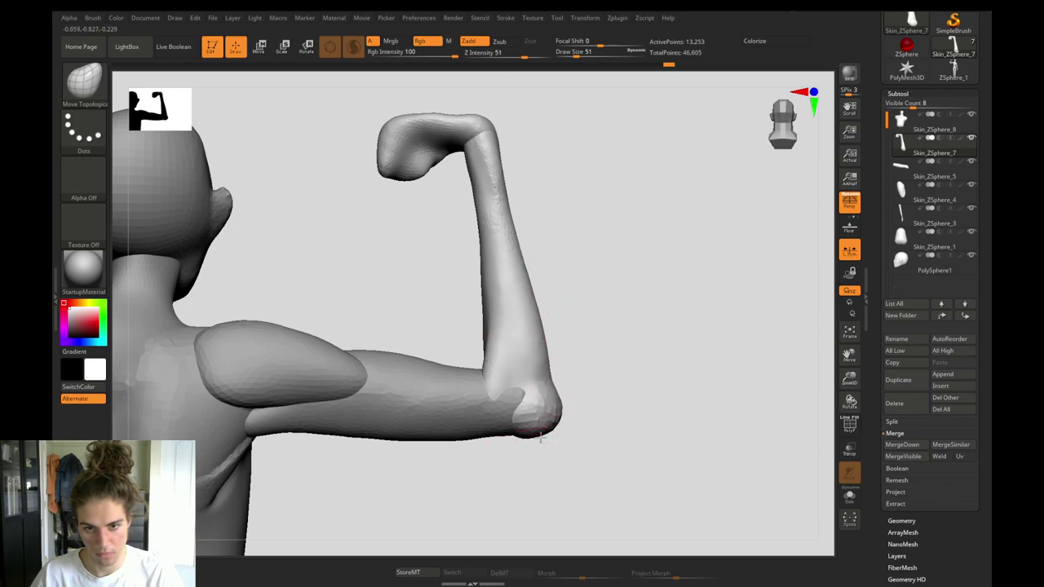
{"action": "left_click_drag", "start_coordinate": [540, 433], "coordinate": [537, 429]}
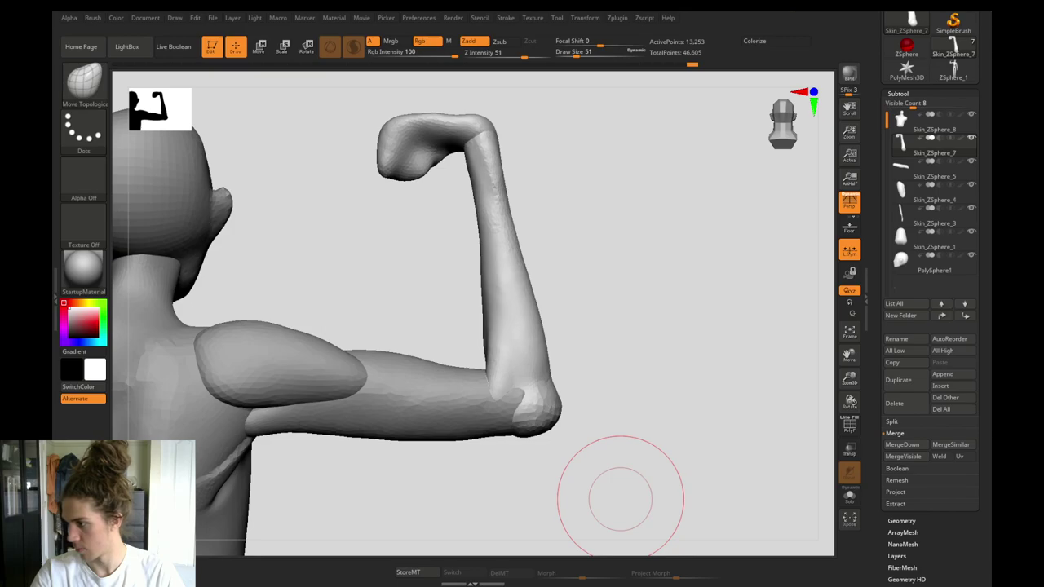
{"action": "left_click_drag", "start_coordinate": [446, 307], "coordinate": [426, 322], "text": "alt"}
Select the raised arm's shoulder piece and build up its front near the collarbone with ClayBuildup at draw size 31.
{"action": "left_click", "coordinate": [571, 377], "text": "alt"}
{"action": "left_click_drag", "start_coordinate": [628, 420], "coordinate": [504, 399], "text": "alt"}
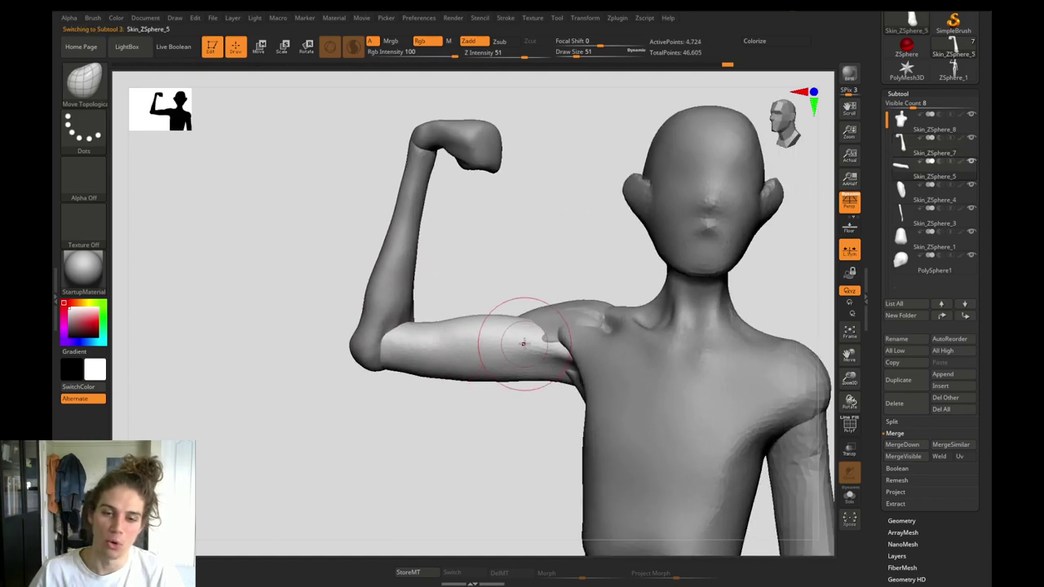
{"action": "left_click", "coordinate": [576, 321], "text": "alt"}
{"action": "left_click_drag", "start_coordinate": [543, 266], "coordinate": [516, 406]}
{"action": "key", "text": "s"}
{"action": "left_click_drag", "start_coordinate": [563, 331], "coordinate": [544, 332]}
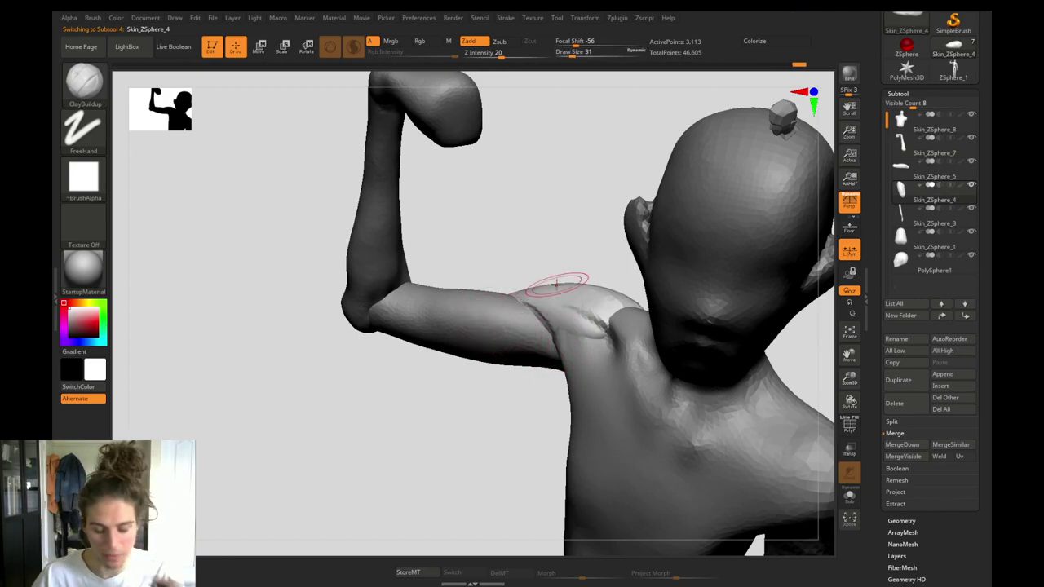
{"action": "mouse_move", "coordinate": [532, 253]}
{"action": "left_mouse_down"}
{"action": "mouse_move", "coordinate": [533, 229]}
{"action": "mouse_move", "coordinate": [544, 279]}
{"action": "left_mouse_up"}
{"action": "key", "text": "s"}
{"action": "left_click_drag", "start_coordinate": [595, 319], "coordinate": [610, 325]}
{"action": "key", "text": "s"}
{"action": "left_click_drag", "start_coordinate": [610, 326], "coordinate": [594, 331]}
Refine the torso's edge beside the shoulder, then reselect the shoulder piece and smooth it at draw size 23.
{"action": "left_click", "coordinate": [600, 329], "text": "alt"}
{"action": "key", "text": "s"}
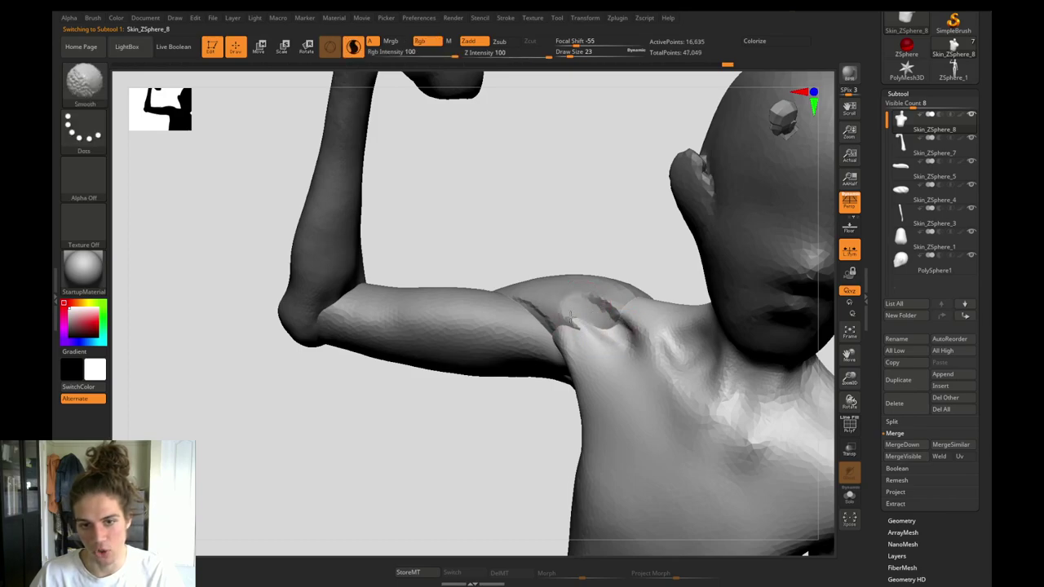
{"action": "left_click", "coordinate": [593, 309], "text": "alt"}
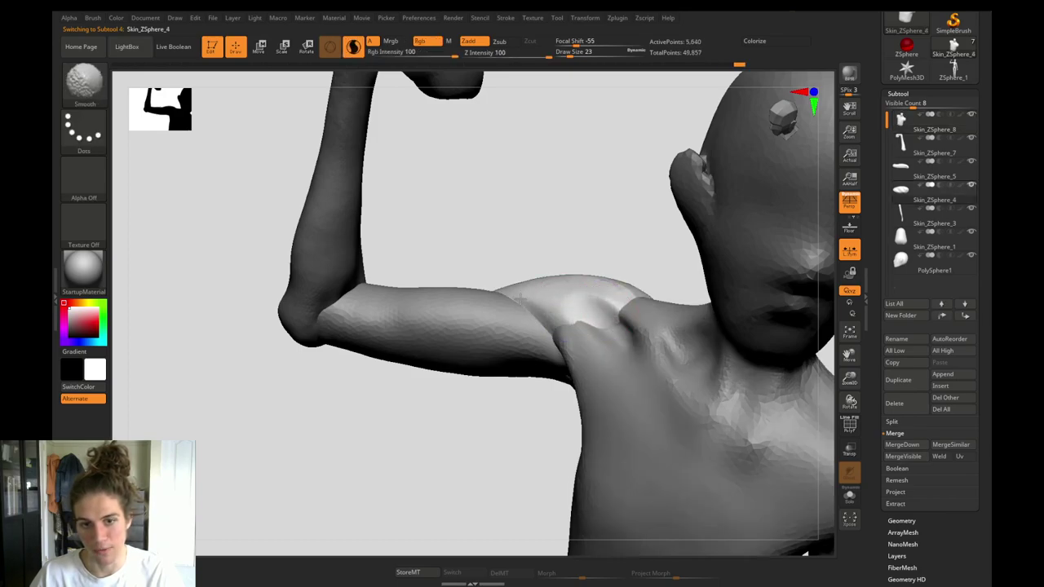
{"action": "left_click_drag", "start_coordinate": [520, 300], "coordinate": [487, 275], "text": "shift"}
Carve the shoulder's border with the upper arm using DamStandard at draw size 23.
{"action": "key", "text": "s"}
{"action": "key", "text": "b"}
{"action": "key", "text": "d"}
{"action": "key", "text": "s"}
{"action": "left_click_drag", "start_coordinate": [522, 315], "coordinate": [518, 300]}
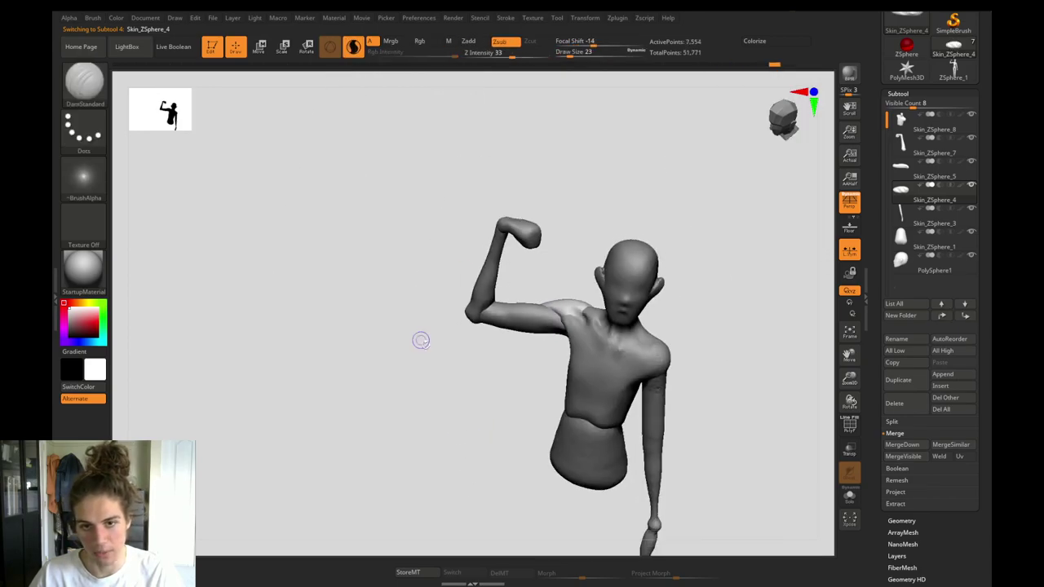
Reshape the raised shoulder's upper contour with Move Topological at draw size 77.
{"action": "mouse_move", "coordinate": [420, 340]}
{"action": "left_mouse_down"}
{"action": "mouse_move", "coordinate": [480, 386]}
{"action": "mouse_move", "coordinate": [478, 402]}
{"action": "mouse_move", "coordinate": [517, 446]}
{"action": "left_mouse_up"}
{"action": "key", "text": "b"}
{"action": "key", "text": "m"}
{"action": "key", "text": "t"}
{"action": "key", "text": "s"}
{"action": "left_click", "coordinate": [578, 297]}
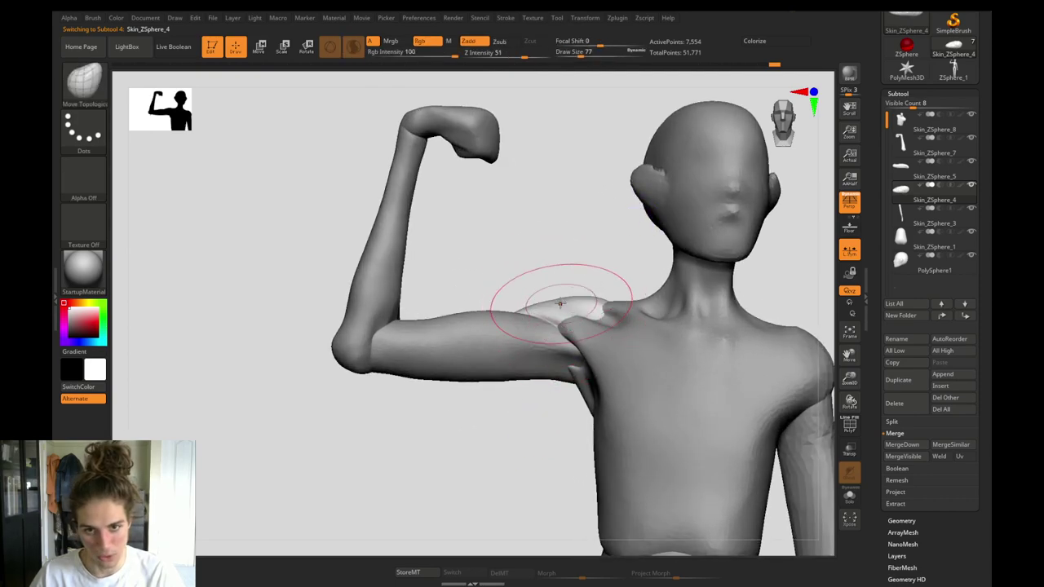
Select the torso and adjust the chest's edge at the raised shoulder with Move Topological at draw sizes 33 and 39.
{"action": "left_click", "coordinate": [585, 334], "text": "alt"}
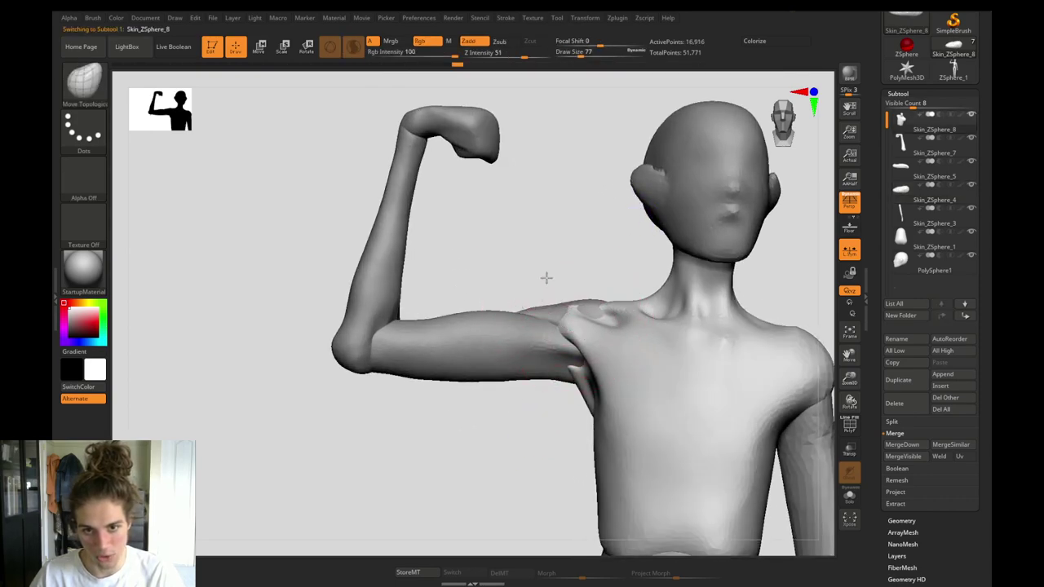
{"action": "mouse_move", "coordinate": [546, 277]}
{"action": "left_mouse_down"}
{"action": "mouse_move", "coordinate": [566, 291]}
{"action": "mouse_move", "coordinate": [534, 256]}
{"action": "mouse_move", "coordinate": [554, 262]}
{"action": "mouse_move", "coordinate": [545, 246]}
{"action": "left_mouse_up"}
{"action": "key", "text": "s"}
{"action": "left_click", "coordinate": [561, 273]}
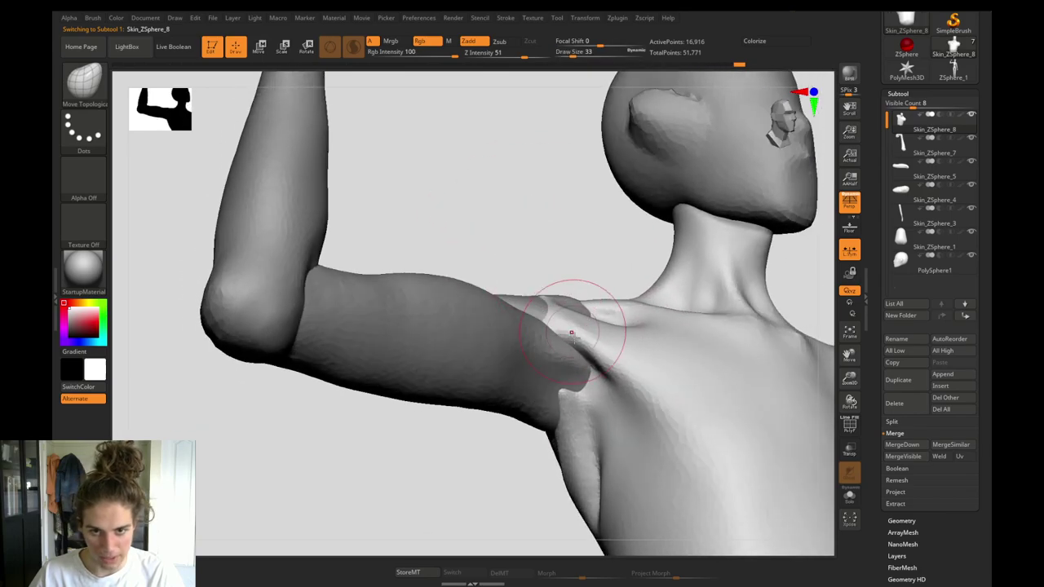
{"action": "key", "text": "s"}
{"action": "left_click", "coordinate": [576, 322]}
{"action": "key", "text": "s"}
{"action": "left_click", "coordinate": [572, 319]}
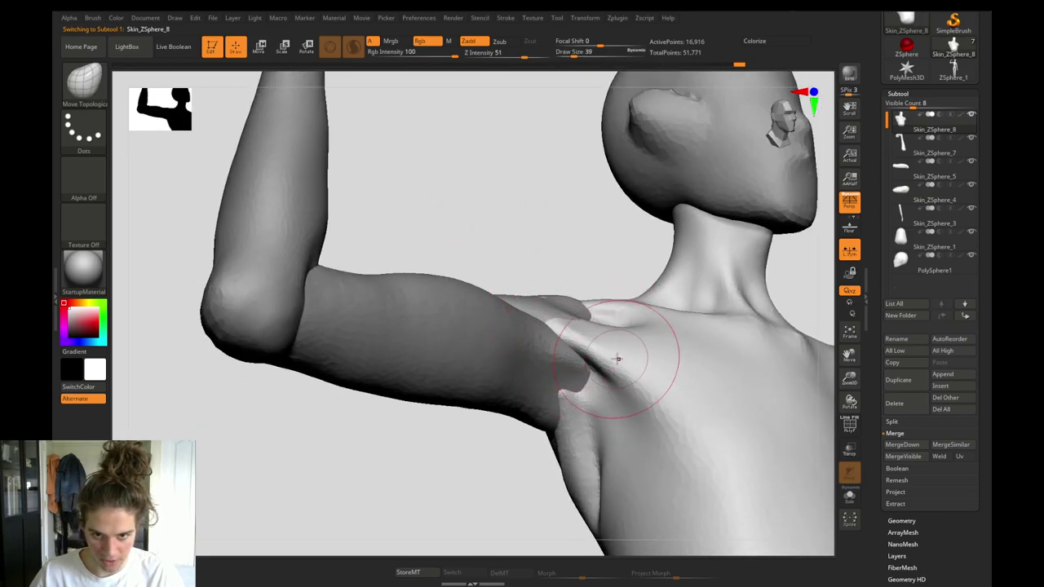
Build up the torso's side below the raised armpit with ClayBuildup at draw size 35, smoothing the fold beside it.
{"action": "key", "text": "b"}
{"action": "key", "text": "c"}
{"action": "key", "text": "b"}
{"action": "key", "text": "s"}
{"action": "left_click", "coordinate": [611, 405]}
{"action": "left_click_drag", "start_coordinate": [602, 391], "coordinate": [619, 413]}
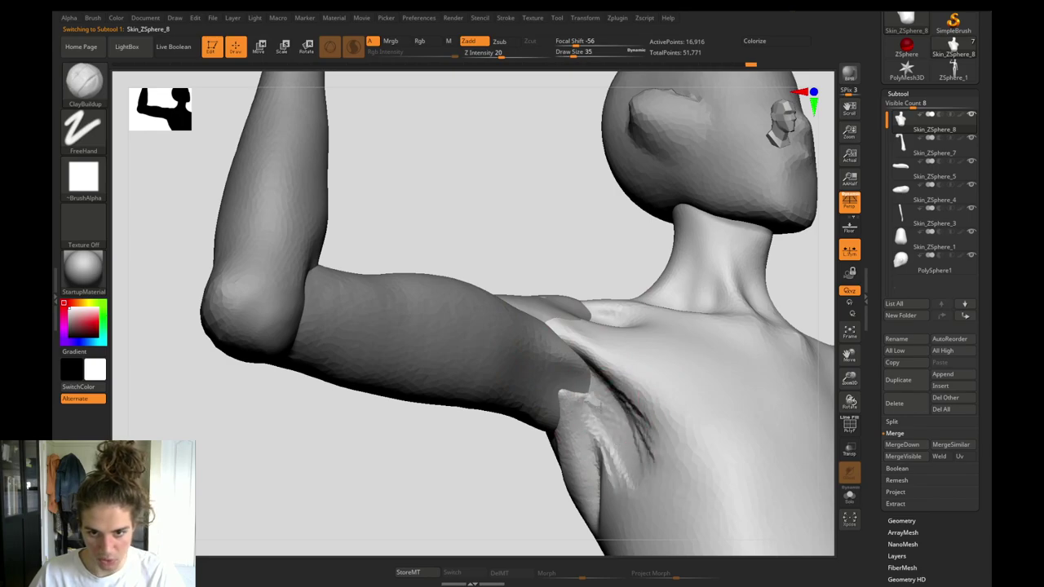
{"action": "mouse_move", "coordinate": [541, 488]}
{"action": "left_mouse_down"}
{"action": "mouse_move", "coordinate": [496, 390]}
{"action": "mouse_move", "coordinate": [531, 380]}
{"action": "left_mouse_up"}
{"action": "left_click_drag", "start_coordinate": [629, 304], "coordinate": [616, 328], "text": "shift"}
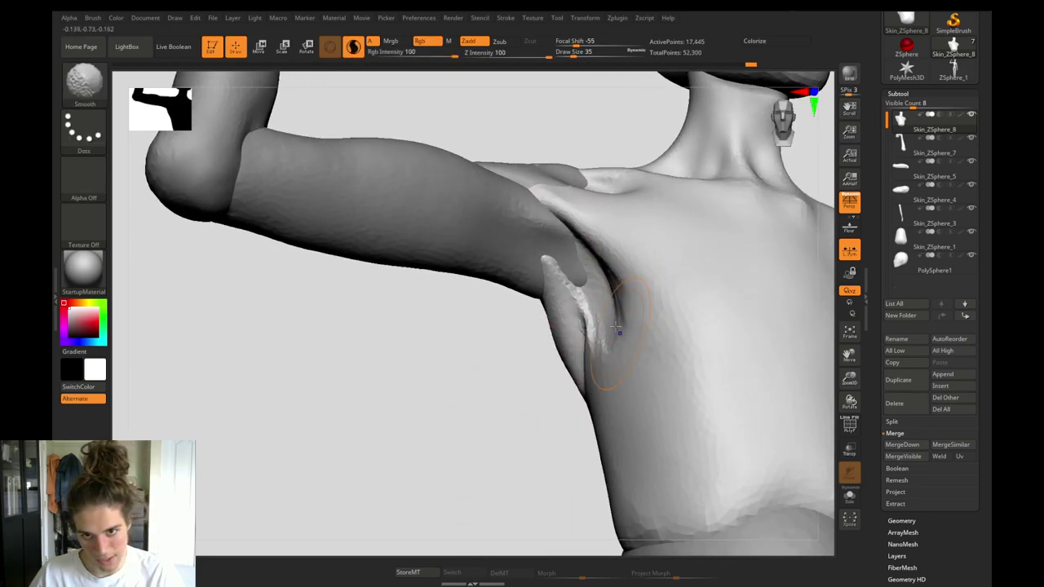
Shape the rear edge of the armpit with ClayBuildup and Smooth at draw size 44.
{"action": "left_click_drag", "start_coordinate": [522, 385], "coordinate": [566, 356]}
{"action": "left_click_drag", "start_coordinate": [585, 309], "coordinate": [577, 336], "text": "shift"}
{"action": "left_click_drag", "start_coordinate": [489, 395], "coordinate": [589, 367], "text": "ctrl"}
{"action": "key", "text": "s"}
{"action": "left_click", "coordinate": [599, 364]}
{"action": "left_click_drag", "start_coordinate": [613, 326], "coordinate": [598, 414]}
{"action": "left_click_drag", "start_coordinate": [601, 340], "coordinate": [637, 423], "text": "shift"}
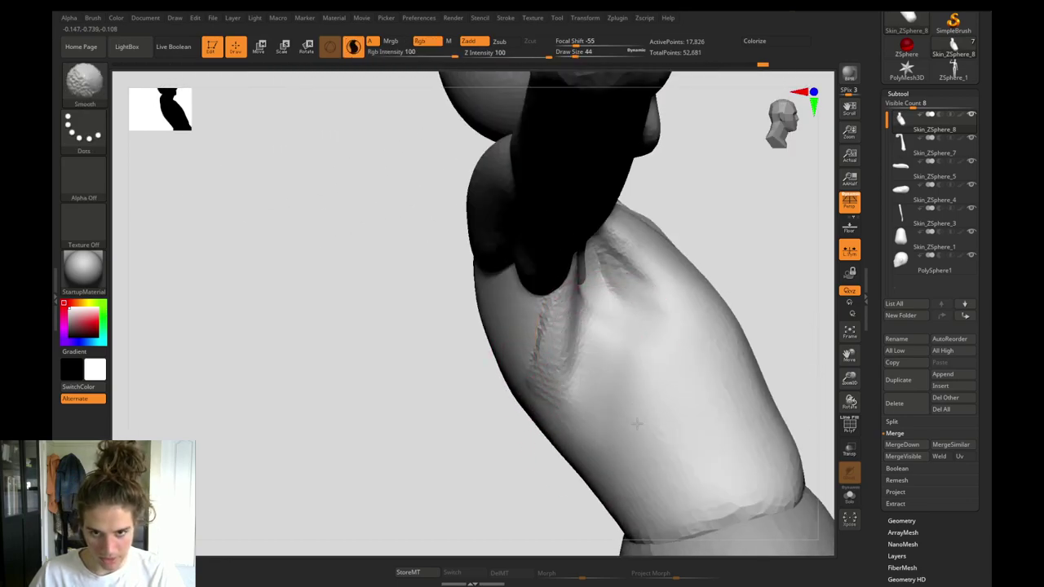
Fill the armpit between the upper arm and chest with ClayBuildup at draw sizes 35 and 31, then smooth it.
{"action": "left_click_drag", "start_coordinate": [544, 504], "coordinate": [602, 477], "text": "ctrl"}
{"action": "mouse_move", "coordinate": [541, 465]}
{"action": "left_mouse_down"}
{"action": "mouse_move", "coordinate": [522, 419]}
{"action": "mouse_move", "coordinate": [496, 417]}
{"action": "mouse_move", "coordinate": [432, 477]}
{"action": "left_mouse_up"}
{"action": "key", "text": "s"}
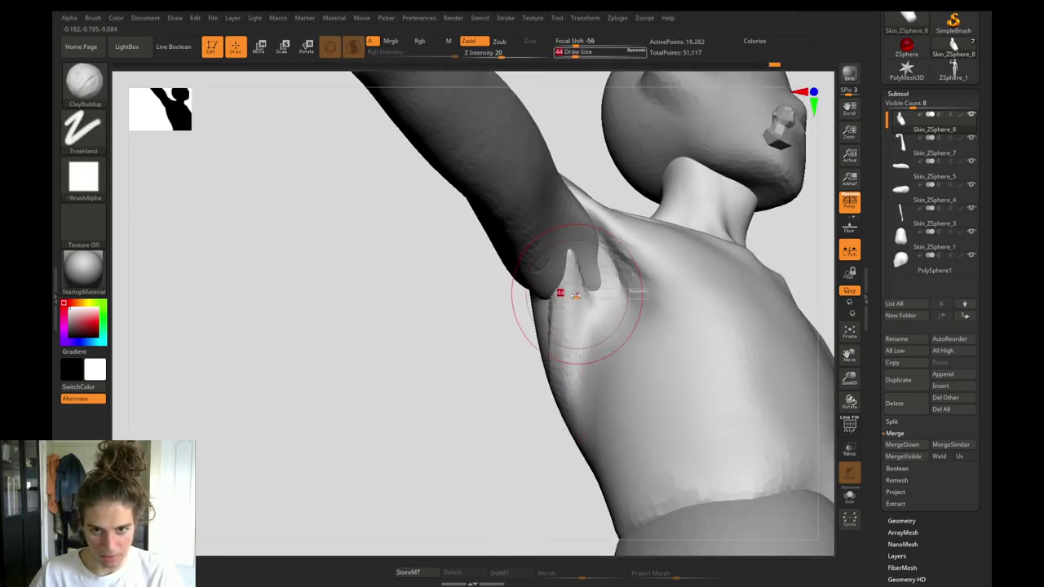
{"action": "left_click", "coordinate": [563, 293]}
{"action": "left_click_drag", "start_coordinate": [578, 281], "coordinate": [569, 390]}
{"action": "key", "text": "s"}
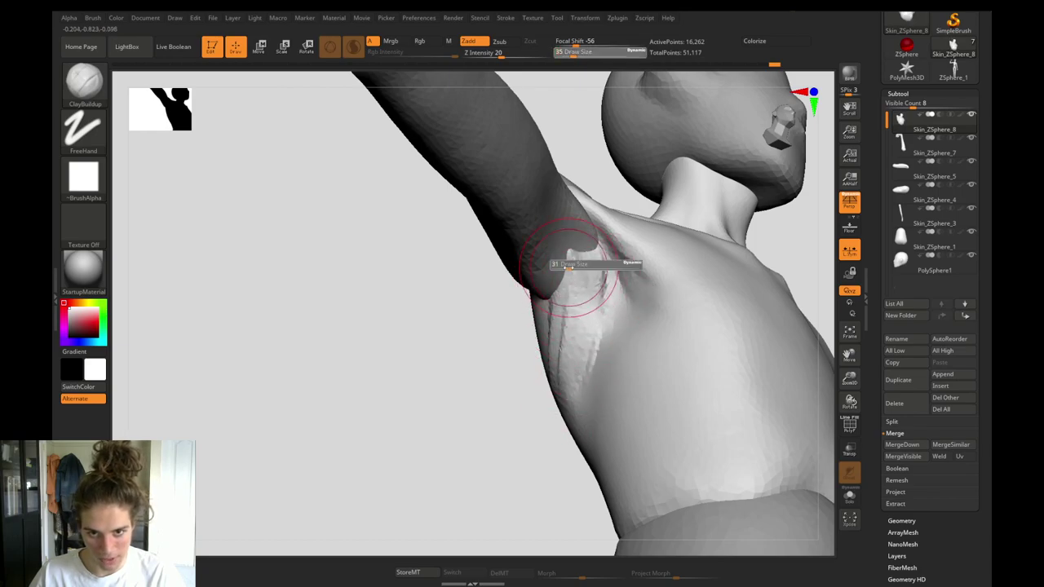
{"action": "left_click", "coordinate": [564, 263]}
{"action": "left_click_drag", "start_coordinate": [577, 263], "coordinate": [590, 350]}
{"action": "left_click_drag", "start_coordinate": [576, 282], "coordinate": [578, 304], "text": "shift"}
{"action": "mouse_move", "coordinate": [480, 356]}
{"action": "left_mouse_down"}
{"action": "mouse_move", "coordinate": [530, 328]}
{"action": "mouse_move", "coordinate": [561, 325]}
{"action": "mouse_move", "coordinate": [561, 346]}
{"action": "left_mouse_up"}
{"action": "mouse_move", "coordinate": [436, 424]}
{"action": "left_mouse_down", "text": "alt"}
{"action": "mouse_move", "coordinate": [407, 376]}
{"action": "mouse_move", "coordinate": [394, 406]}
{"action": "mouse_move", "coordinate": [459, 373]}
{"action": "mouse_move", "coordinate": [445, 380]}
{"action": "mouse_move", "coordinate": [491, 418]}
{"action": "left_mouse_up", "text": "alt"}
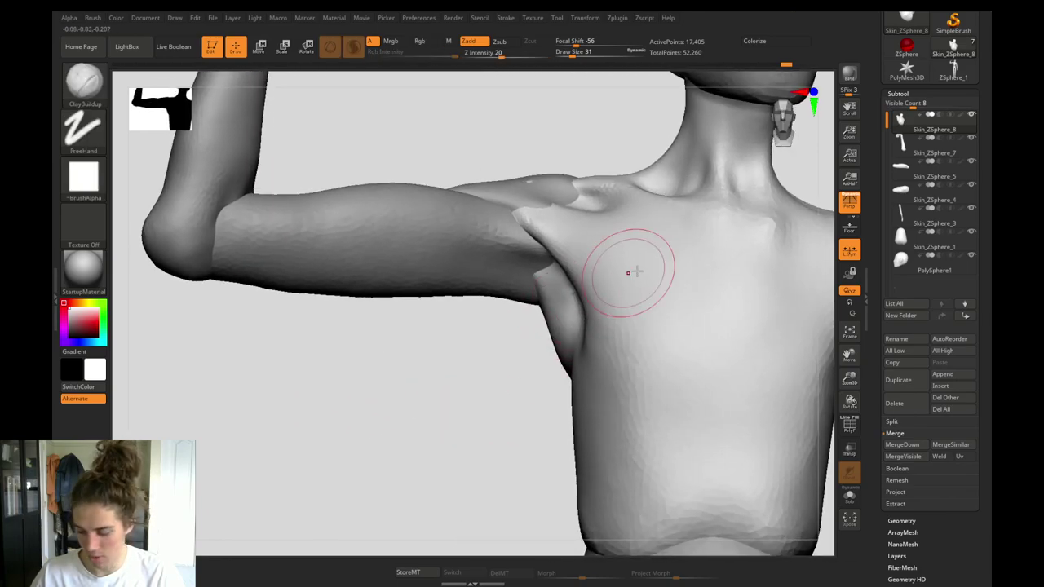
Reshape the torso's contour beneath the armpit with Move Topological at draw sizes 74 and 44.
{"action": "key", "text": "b"}
{"action": "key", "text": "m"}
{"action": "key", "text": "t"}
{"action": "key", "text": "s"}
{"action": "key", "text": "s"}
{"action": "left_click_drag", "start_coordinate": [576, 351], "coordinate": [582, 337]}
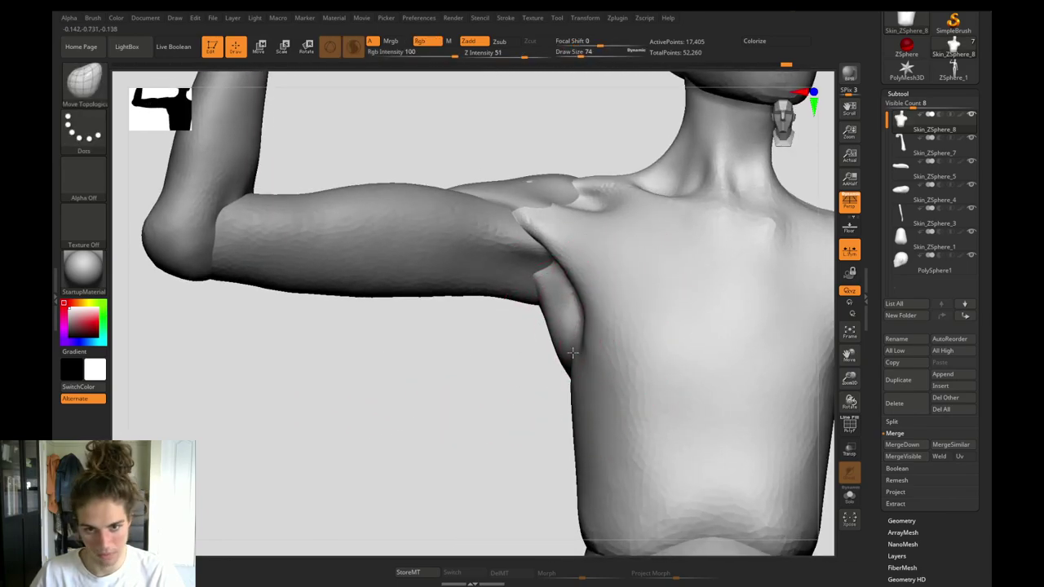
{"action": "mouse_move", "coordinate": [508, 458]}
{"action": "left_mouse_down", "text": "alt"}
{"action": "mouse_move", "coordinate": [482, 429]}
{"action": "mouse_move", "coordinate": [573, 456]}
{"action": "left_mouse_up", "text": "alt"}
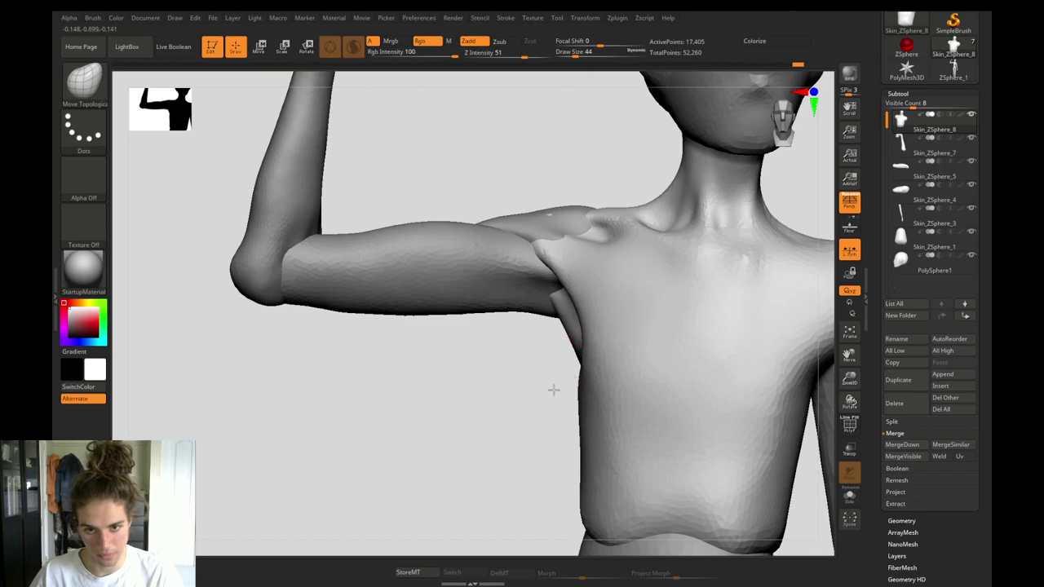
Add ClayBuildup strokes at draw size 44 running from below the armpit down the ribcage's side.
{"action": "left_click_drag", "start_coordinate": [554, 390], "coordinate": [561, 368]}
{"action": "key", "text": "b"}
{"action": "key", "text": "c"}
{"action": "key", "text": "b"}
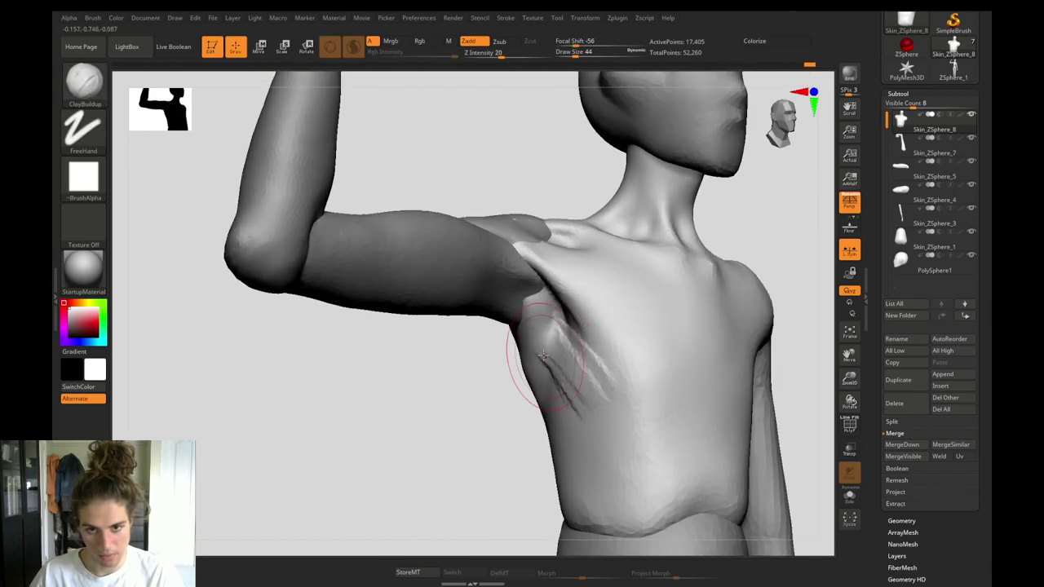
{"action": "left_click_drag", "start_coordinate": [509, 430], "coordinate": [492, 361], "text": "alt"}
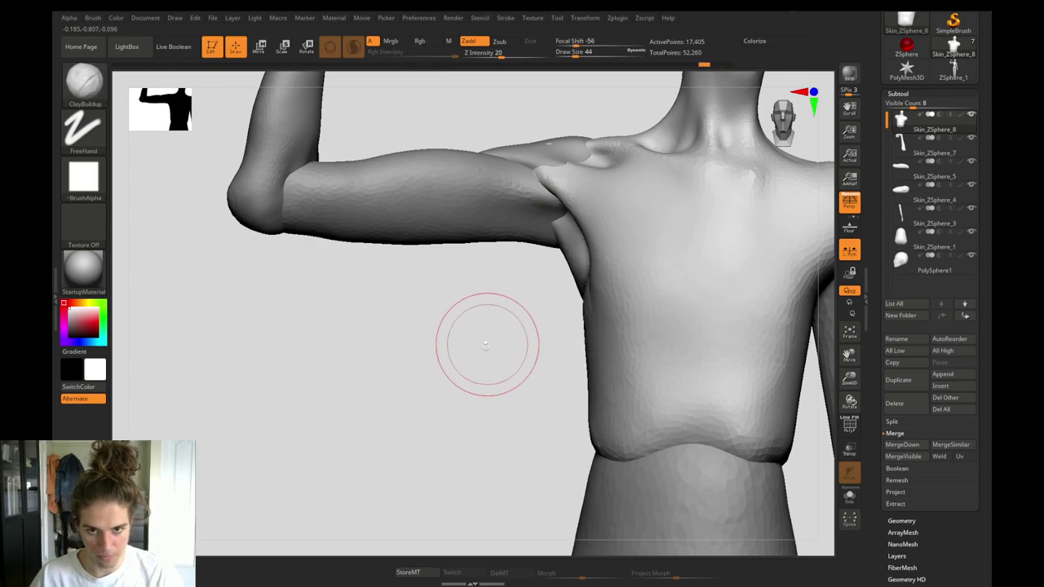
Mask a strip along the torso's side below the armpit with MaskPen at draw size 25, then clear the mask.
{"action": "mouse_move", "coordinate": [486, 346]}
{"action": "left_mouse_down"}
{"action": "mouse_move", "coordinate": [507, 346]}
{"action": "mouse_move", "coordinate": [469, 409]}
{"action": "mouse_move", "coordinate": [499, 395]}
{"action": "left_mouse_up"}
{"action": "key", "text": "s"}
{"action": "mouse_move", "coordinate": [520, 342]}
{"action": "left_mouse_down"}
{"action": "mouse_move", "coordinate": [495, 404]}
{"action": "mouse_move", "coordinate": [431, 413]}
{"action": "mouse_move", "coordinate": [443, 406]}
{"action": "mouse_move", "coordinate": [427, 403]}
{"action": "mouse_move", "coordinate": [408, 413]}
{"action": "mouse_move", "coordinate": [445, 350]}
{"action": "mouse_move", "coordinate": [425, 313]}
{"action": "mouse_move", "coordinate": [413, 355]}
{"action": "mouse_move", "coordinate": [455, 295]}
{"action": "left_mouse_up"}
{"action": "right_click_drag", "start_coordinate": [589, 255], "coordinate": [613, 261], "text": "ctrl"}
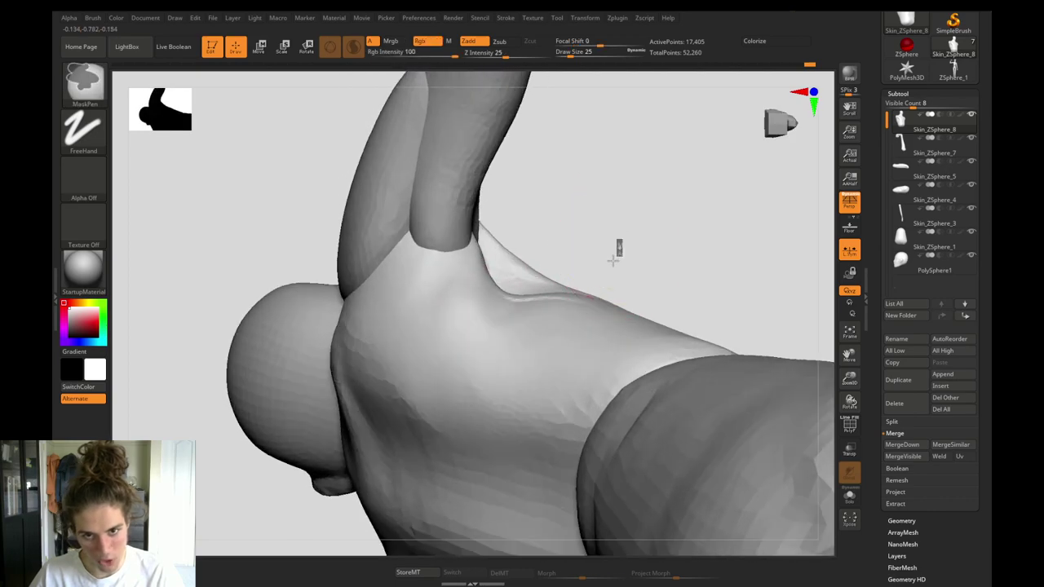
{"action": "mouse_move", "coordinate": [613, 260]}
{"action": "left_mouse_down"}
{"action": "mouse_move", "coordinate": [600, 261]}
{"action": "mouse_move", "coordinate": [596, 282]}
{"action": "mouse_move", "coordinate": [622, 233]}
{"action": "left_mouse_up"}
{"action": "key", "text": "ctrl"}
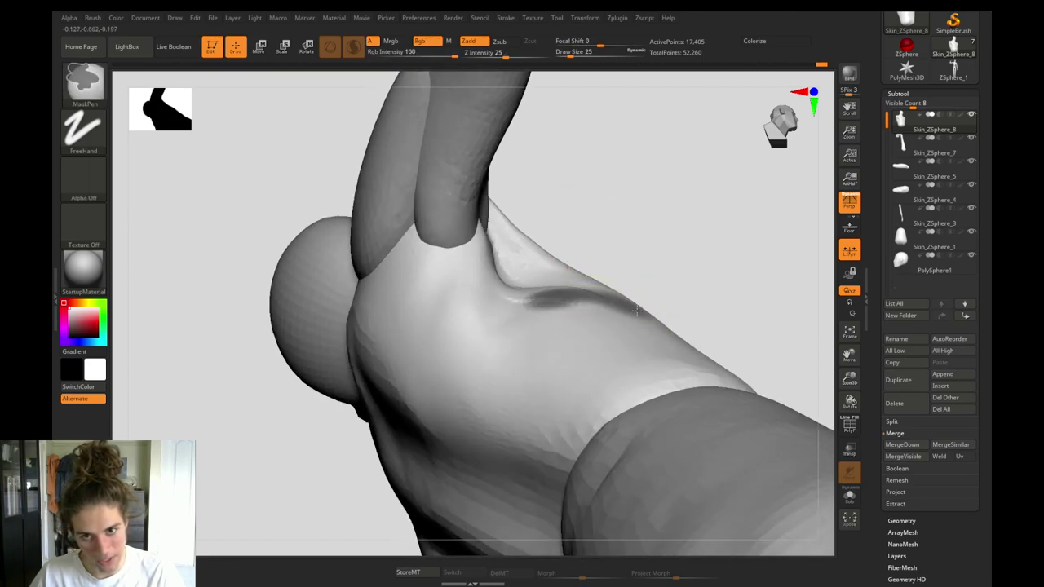
{"action": "left_click_drag", "start_coordinate": [637, 310], "coordinate": [644, 306], "text": "ctrl"}
{"action": "left_click_drag", "start_coordinate": [680, 250], "coordinate": [613, 306]}
{"action": "mouse_move", "coordinate": [457, 314]}
{"action": "left_mouse_down", "text": "ctrl"}
{"action": "mouse_move", "coordinate": [447, 331]}
{"action": "mouse_move", "coordinate": [439, 315]}
{"action": "left_mouse_up", "text": "ctrl"}
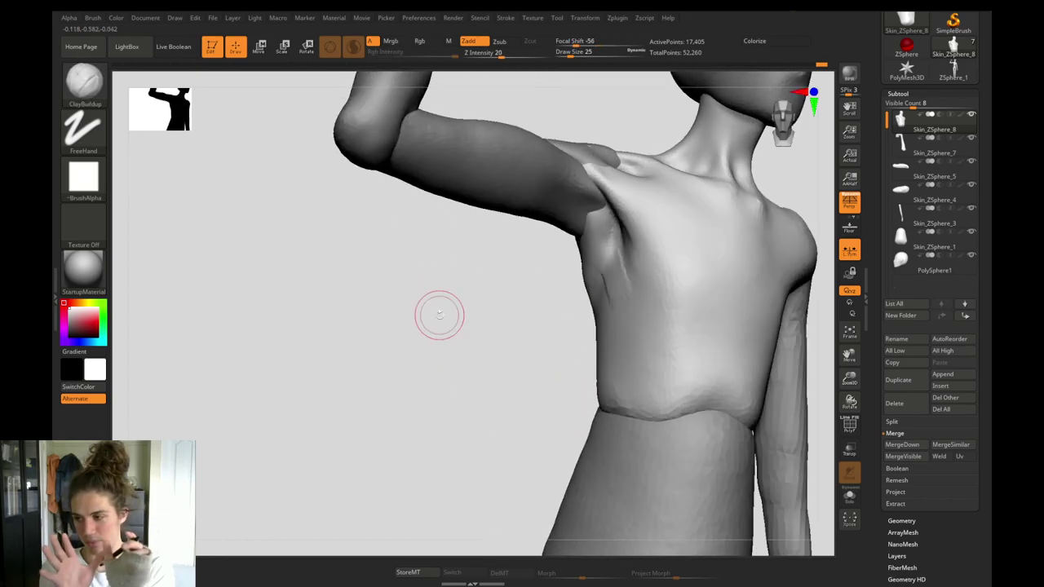
Mask slanting muscle bands across the front and side of the ribcage with MaskPen at draw size 25.
{"action": "mouse_move", "coordinate": [533, 312]}
{"action": "left_mouse_down", "text": "alt"}
{"action": "mouse_move", "coordinate": [490, 377]}
{"action": "mouse_move", "coordinate": [514, 376]}
{"action": "left_mouse_up", "text": "alt"}
{"action": "left_click_drag", "start_coordinate": [603, 398], "coordinate": [612, 421], "text": "ctrl"}
{"action": "left_click_drag", "start_coordinate": [611, 459], "coordinate": [609, 483], "text": "ctrl"}
{"action": "left_click_drag", "start_coordinate": [490, 398], "coordinate": [528, 400]}
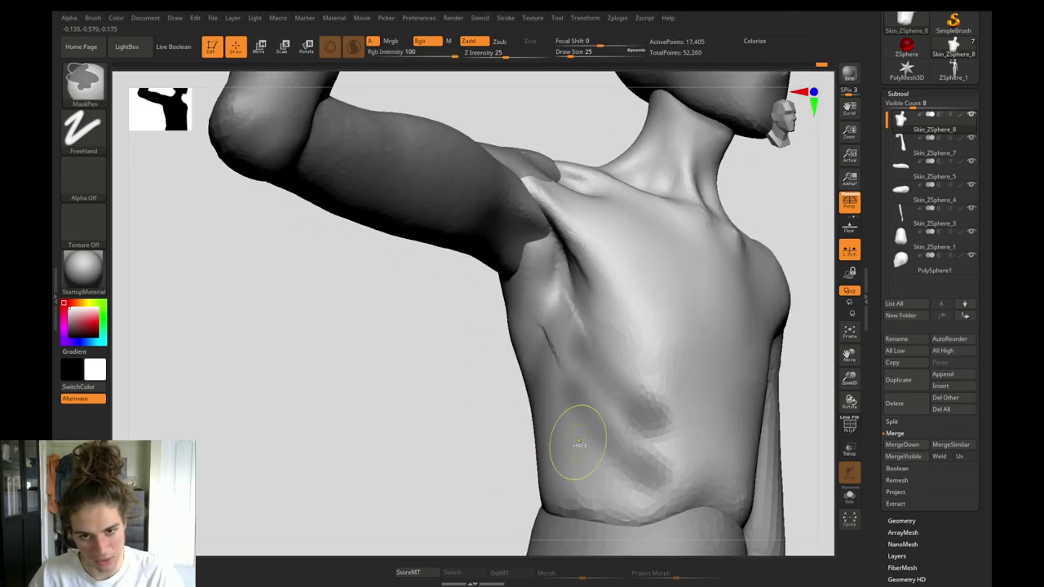
{"action": "left_click_drag", "start_coordinate": [588, 439], "coordinate": [552, 399], "text": "ctrl"}
{"action": "left_click_drag", "start_coordinate": [574, 350], "coordinate": [661, 406], "text": "ctrl"}
{"action": "mouse_move", "coordinate": [461, 374]}
{"action": "left_mouse_down"}
{"action": "mouse_move", "coordinate": [522, 365]}
{"action": "mouse_move", "coordinate": [399, 373]}
{"action": "mouse_move", "coordinate": [478, 357]}
{"action": "left_mouse_up"}
{"action": "key", "text": "bracketright"}
{"action": "key", "text": "bracketright"}
{"action": "key", "text": "bracketright"}
{"action": "key", "text": "bracketright"}
{"action": "left_click_drag", "start_coordinate": [321, 320], "coordinate": [351, 324]}
Mask bands across the shoulder blade area and the back's side with MaskPen at draw size 31.
{"action": "key", "text": "s"}
{"action": "left_click_drag", "start_coordinate": [484, 366], "coordinate": [472, 366]}
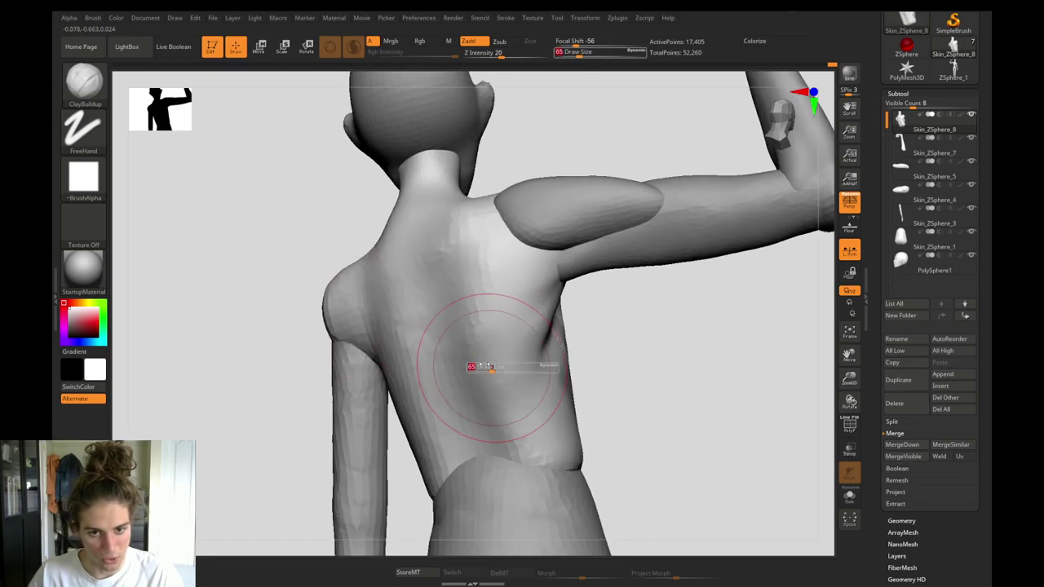
{"action": "left_click_drag", "start_coordinate": [542, 374], "coordinate": [467, 340], "text": "ctrl"}
{"action": "left_click_drag", "start_coordinate": [546, 403], "coordinate": [473, 382], "text": "ctrl"}
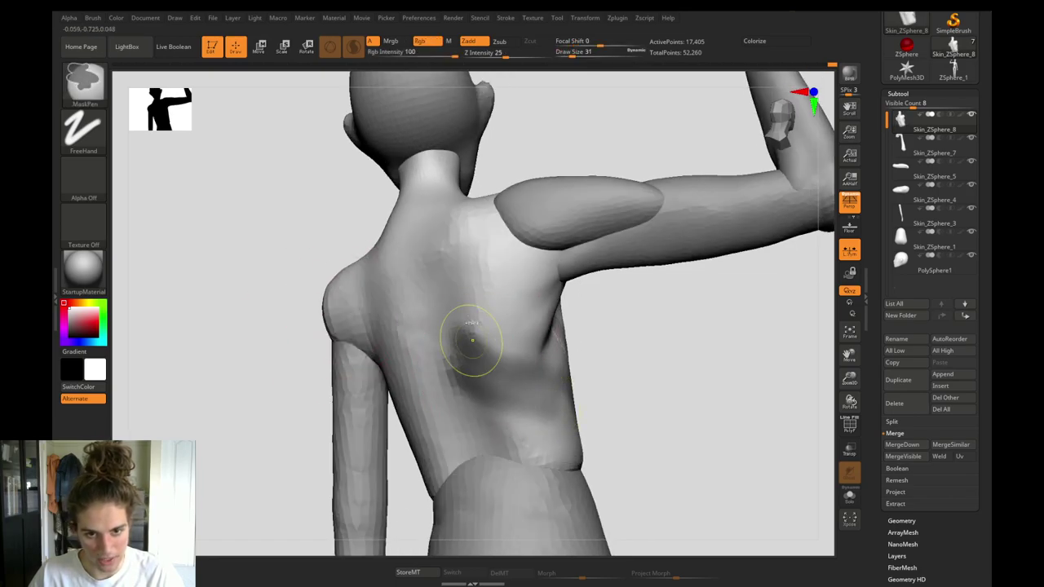
{"action": "left_click_drag", "start_coordinate": [472, 312], "coordinate": [517, 329], "text": "ctrl"}
{"action": "left_click_drag", "start_coordinate": [484, 281], "coordinate": [539, 292], "text": "ctrl"}
{"action": "left_click_drag", "start_coordinate": [637, 380], "coordinate": [602, 382]}
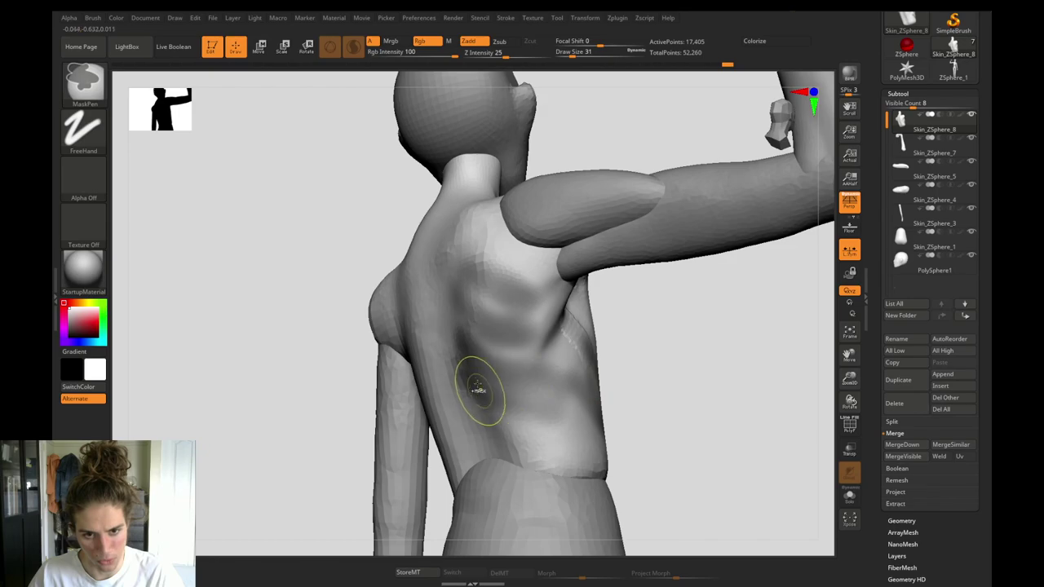
{"action": "left_click_drag", "start_coordinate": [506, 356], "coordinate": [578, 393], "text": "ctrl"}
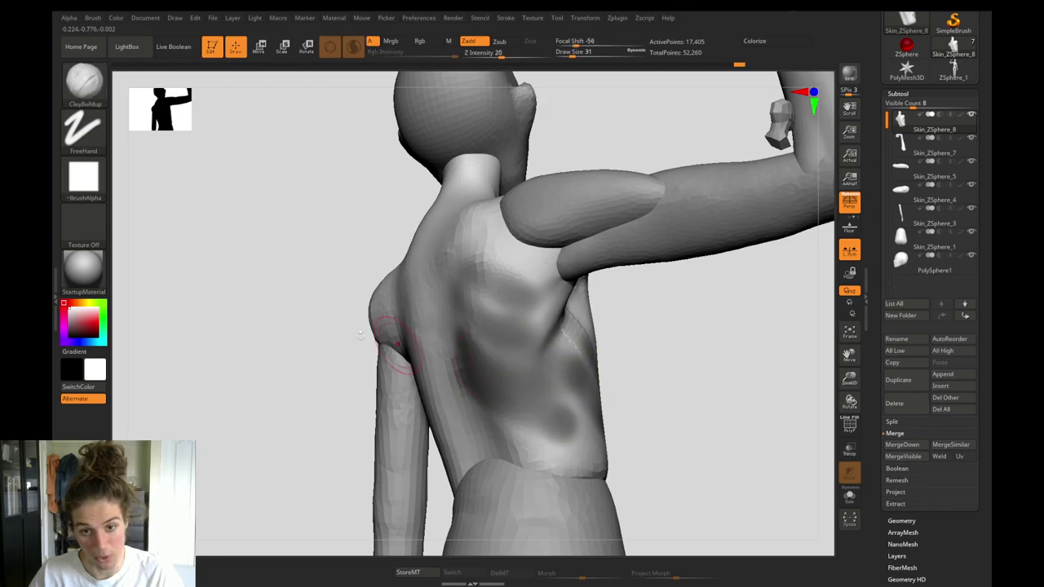
Clear the back's mask and mask the area just behind and below the armpit with MaskPen at draw size 31.
{"action": "left_click_drag", "start_coordinate": [361, 328], "coordinate": [276, 310]}
{"action": "left_click_drag", "start_coordinate": [347, 321], "coordinate": [367, 313], "text": "ctrl"}
{"action": "mouse_move", "coordinate": [377, 329]}
{"action": "left_mouse_down"}
{"action": "mouse_move", "coordinate": [393, 348]}
{"action": "mouse_move", "coordinate": [417, 335]}
{"action": "mouse_move", "coordinate": [427, 307]}
{"action": "left_mouse_up"}
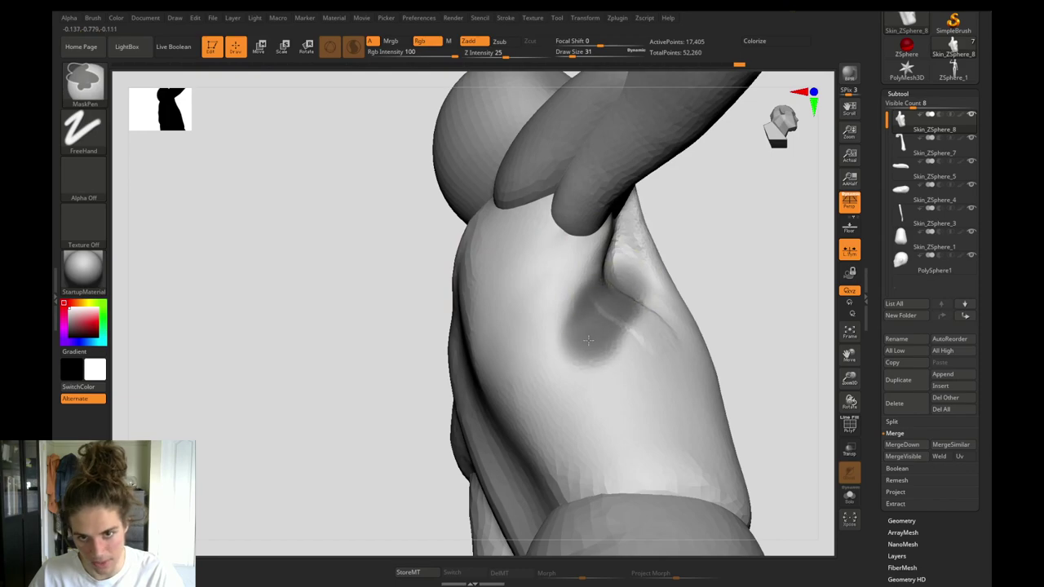
{"action": "left_click_drag", "start_coordinate": [588, 340], "coordinate": [622, 281], "text": "ctrl"}
{"action": "mouse_move", "coordinate": [415, 311]}
{"action": "left_mouse_down"}
{"action": "mouse_move", "coordinate": [394, 282]}
{"action": "mouse_move", "coordinate": [411, 290]}
{"action": "mouse_move", "coordinate": [421, 327]}
{"action": "mouse_move", "coordinate": [403, 309]}
{"action": "mouse_move", "coordinate": [426, 267]}
{"action": "mouse_move", "coordinate": [363, 267]}
{"action": "left_mouse_up"}
{"action": "mouse_move", "coordinate": [363, 268]}
{"action": "left_mouse_down"}
{"action": "mouse_move", "coordinate": [380, 275]}
{"action": "mouse_move", "coordinate": [347, 266]}
{"action": "mouse_move", "coordinate": [367, 296]}
{"action": "mouse_move", "coordinate": [385, 296]}
{"action": "left_mouse_up"}
Build up the armpit and side of the ribcage with ClayBuildup at draw sizes 54 and 41, then smooth the side.
{"action": "key", "text": "s"}
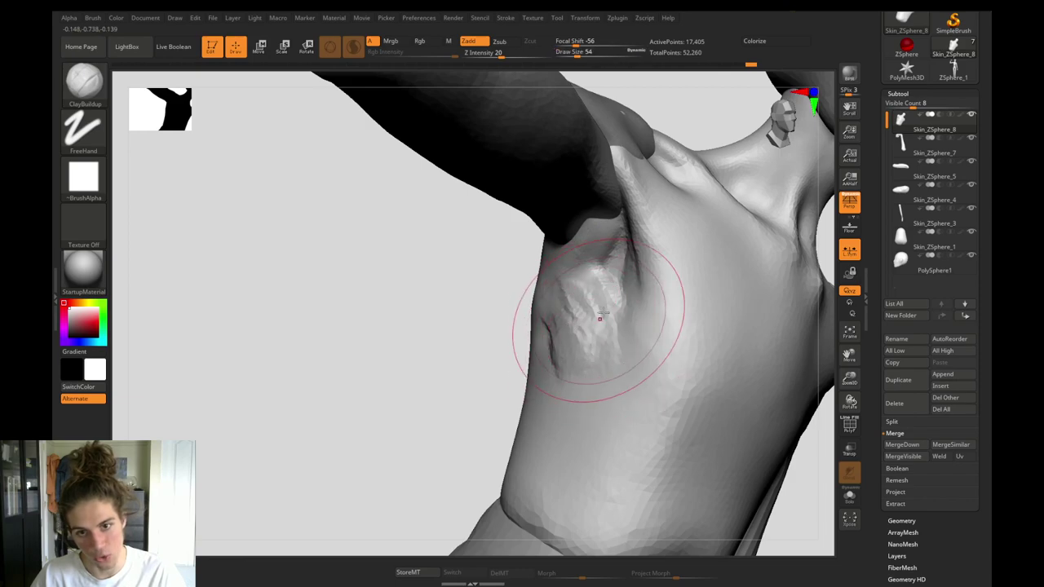
{"action": "key", "text": "s"}
{"action": "left_click_drag", "start_coordinate": [603, 313], "coordinate": [600, 314]}
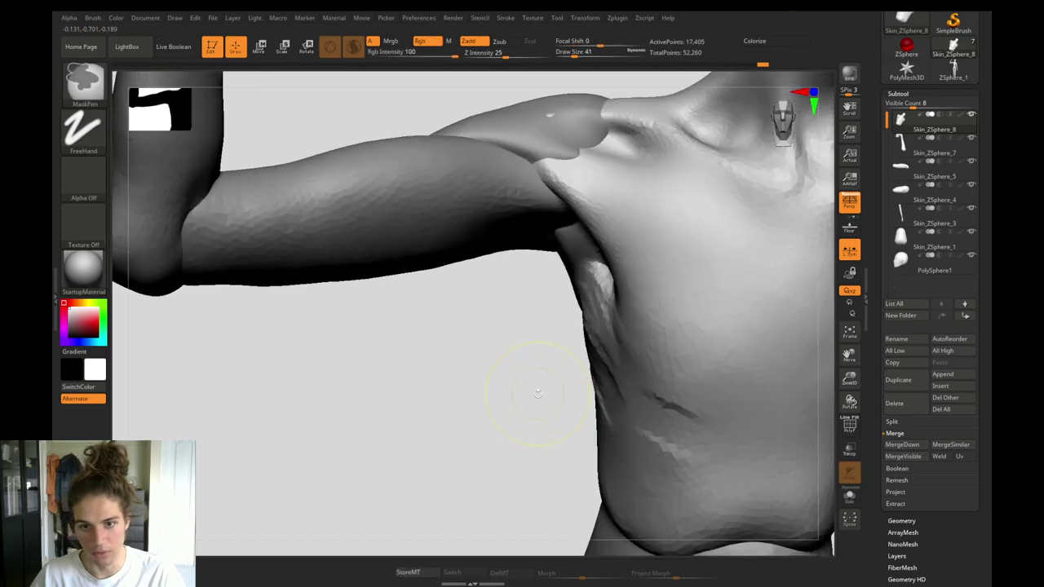
{"action": "mouse_move", "coordinate": [534, 384]}
{"action": "left_mouse_down"}
{"action": "mouse_move", "coordinate": [522, 373]}
{"action": "mouse_move", "coordinate": [571, 324]}
{"action": "left_mouse_up"}
{"action": "key", "text": "b"}
{"action": "key", "text": "c"}
{"action": "key", "text": "b"}
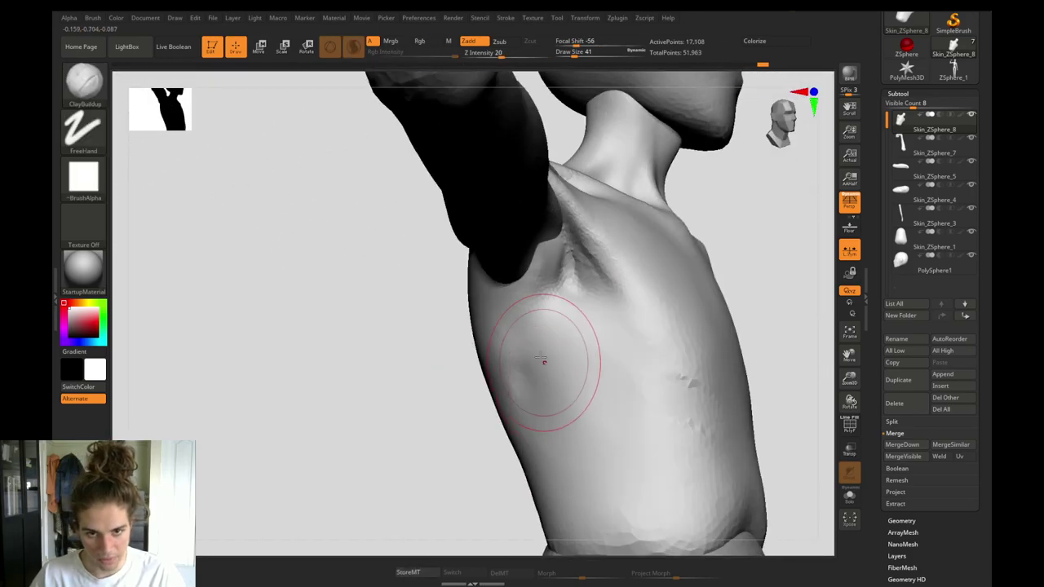
{"action": "left_click_drag", "start_coordinate": [571, 430], "coordinate": [530, 367], "text": "shift"}
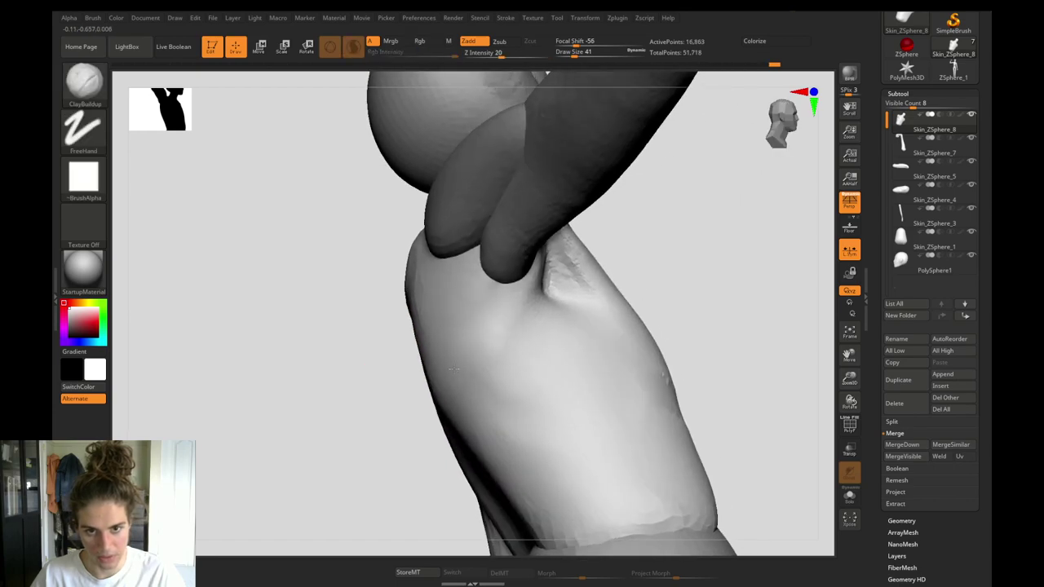
Define the back muscle's edge behind the armpit with DamStandard at draw size 41 and smooth it into the torso's side.
{"action": "right_click_drag", "start_coordinate": [454, 369], "coordinate": [507, 323]}
{"action": "key", "text": "b"}
{"action": "key", "text": "d"}
{"action": "key", "text": "s"}
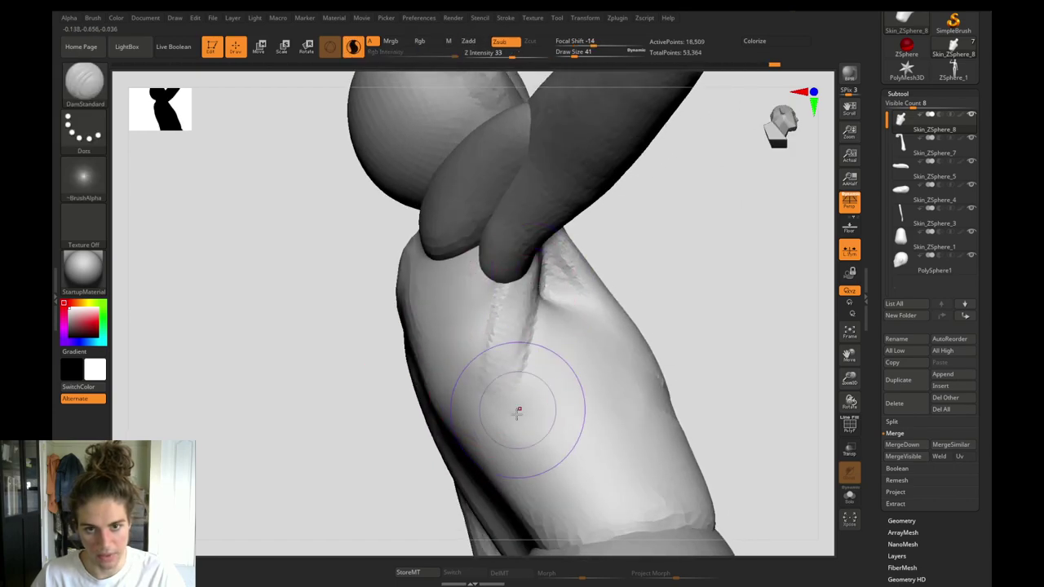
{"action": "left_click_drag", "start_coordinate": [495, 446], "coordinate": [511, 312], "text": "shift"}
{"action": "left_click_drag", "start_coordinate": [574, 376], "coordinate": [693, 377], "text": "shift"}
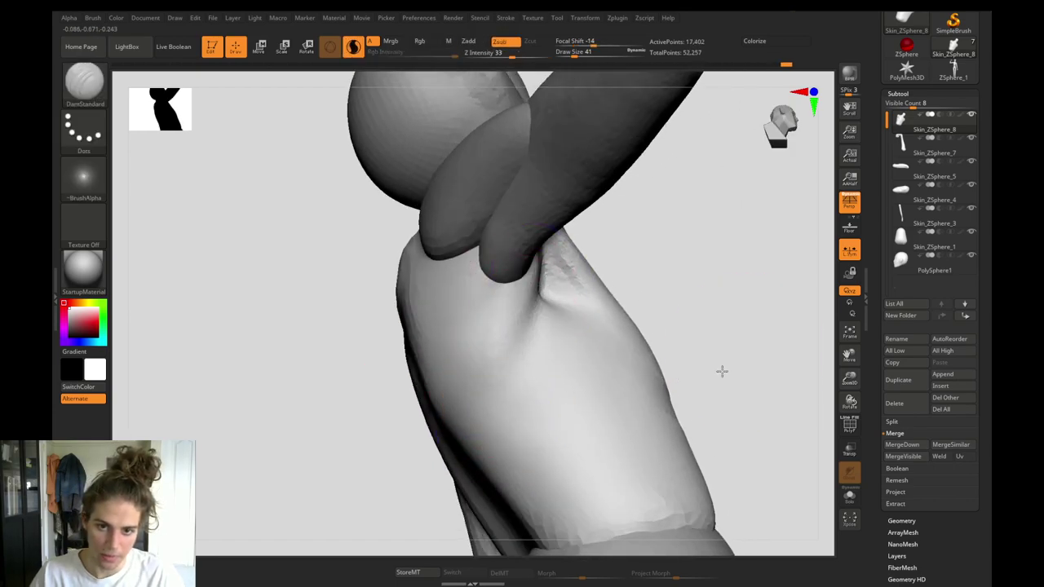
{"action": "right_click_drag", "start_coordinate": [723, 370], "coordinate": [659, 396]}
{"action": "mouse_move", "coordinate": [447, 380]}
{"action": "right_mouse_down"}
{"action": "mouse_move", "coordinate": [468, 391]}
{"action": "mouse_move", "coordinate": [634, 355]}
{"action": "right_mouse_up"}
{"action": "mouse_move", "coordinate": [633, 355]}
{"action": "left_mouse_down", "text": "shift"}
{"action": "mouse_move", "coordinate": [649, 355]}
{"action": "mouse_move", "coordinate": [632, 350]}
{"action": "left_mouse_up", "text": "shift"}
{"action": "mouse_move", "coordinate": [632, 350]}
{"action": "right_mouse_down"}
{"action": "mouse_move", "coordinate": [490, 283]}
{"action": "mouse_move", "coordinate": [436, 316]}
{"action": "right_mouse_up"}
Refine the torso's side behind the armpit with ClayBuildup at draw size 41 and smooth the ribs below it.
{"action": "key", "text": "b"}
{"action": "key", "text": "c"}
{"action": "key", "text": "b"}
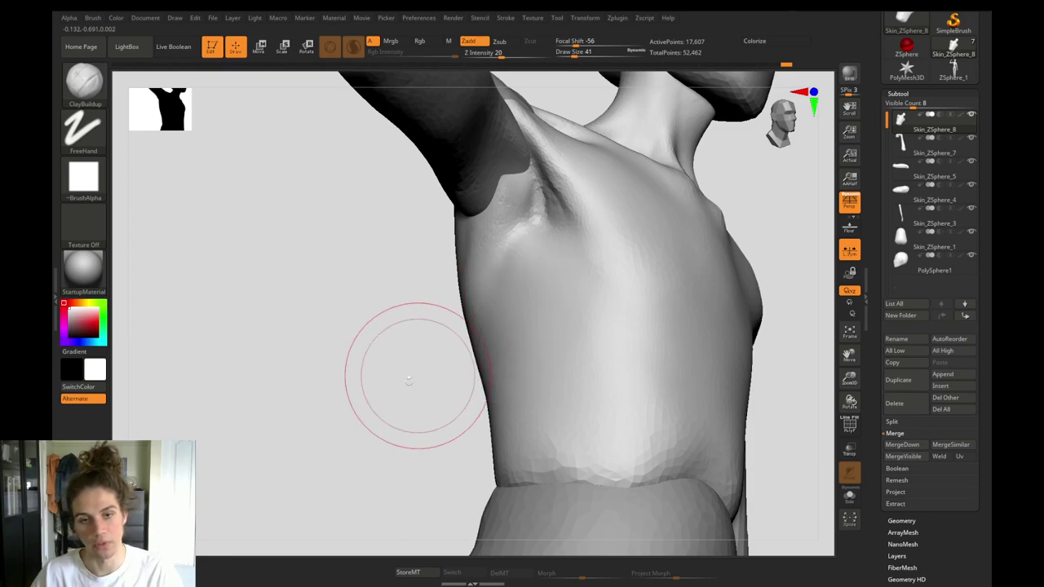
{"action": "mouse_move", "coordinate": [409, 380]}
{"action": "left_mouse_down"}
{"action": "mouse_move", "coordinate": [390, 343]}
{"action": "mouse_move", "coordinate": [367, 334]}
{"action": "mouse_move", "coordinate": [382, 384]}
{"action": "left_mouse_up"}
{"action": "right_click_drag", "start_coordinate": [381, 383], "coordinate": [384, 350], "text": "ctrl"}
{"action": "left_click_drag", "start_coordinate": [384, 351], "coordinate": [354, 351]}
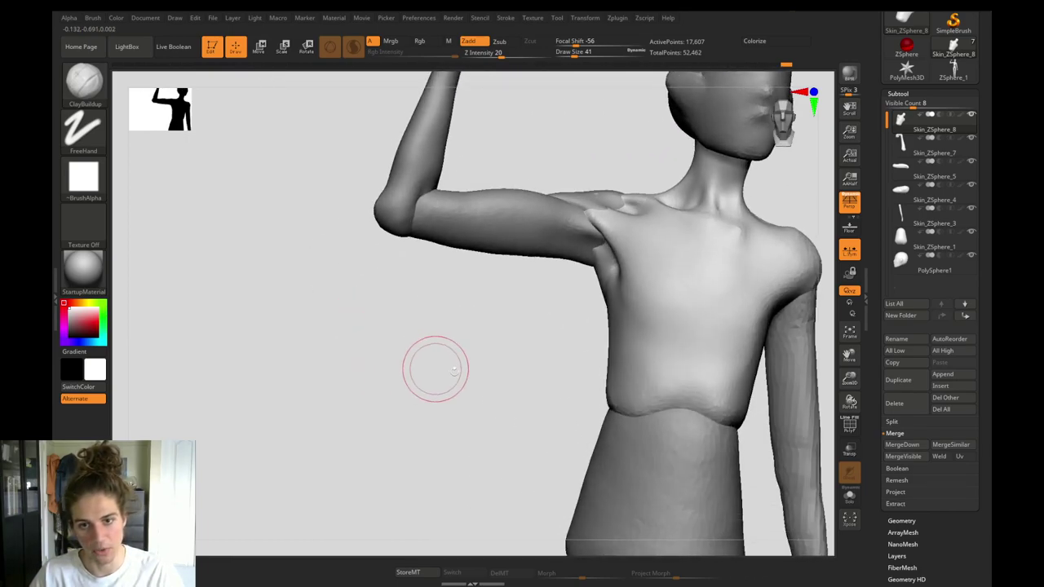
{"action": "mouse_move", "coordinate": [435, 368]}
{"action": "left_mouse_down"}
{"action": "mouse_move", "coordinate": [391, 368]}
{"action": "mouse_move", "coordinate": [415, 363]}
{"action": "left_mouse_up"}
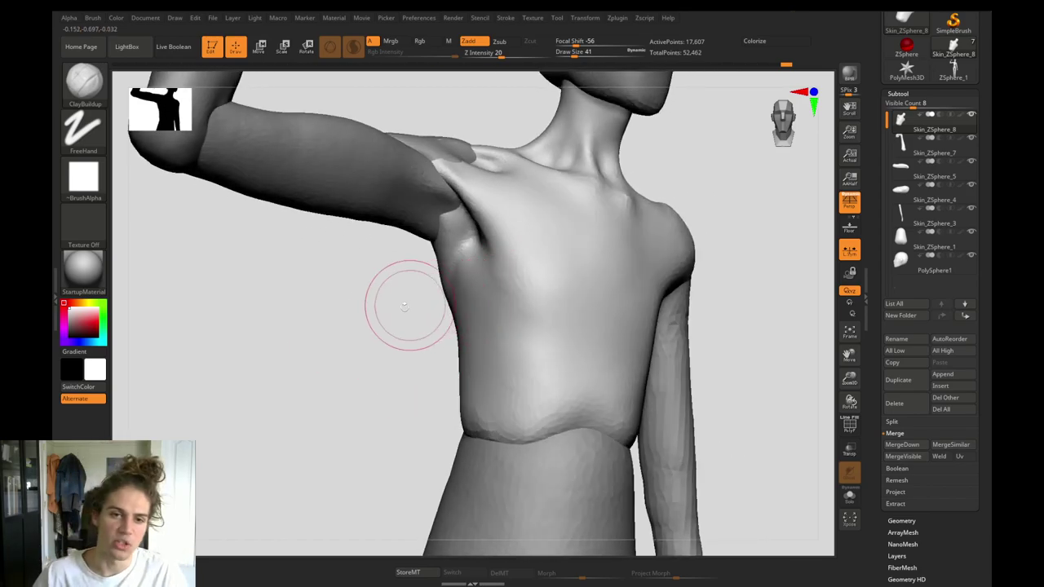
{"action": "left_click_drag", "start_coordinate": [404, 306], "coordinate": [432, 306]}
{"action": "left_click_drag", "start_coordinate": [350, 323], "coordinate": [393, 296]}
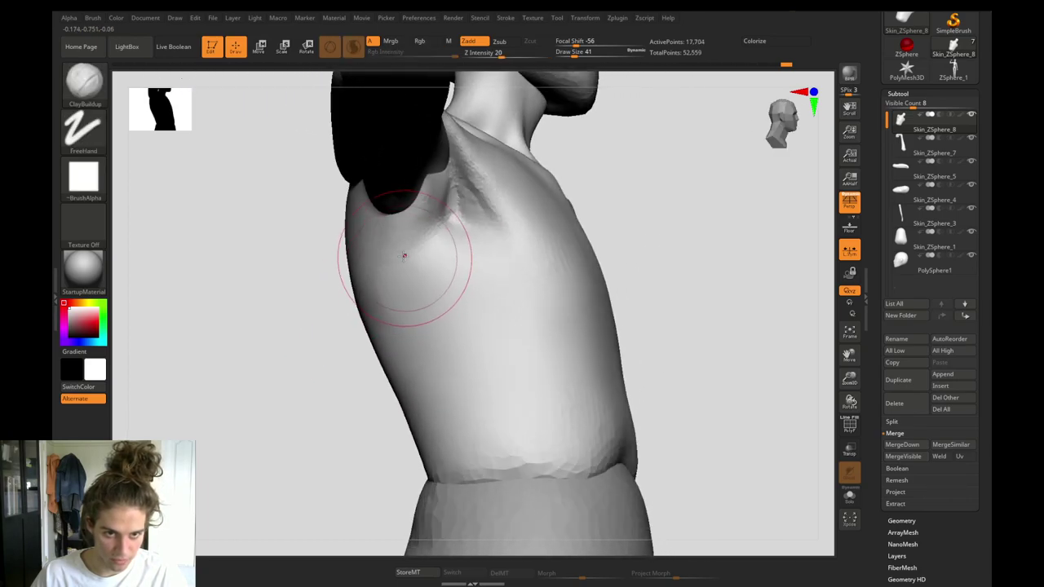
{"action": "mouse_move", "coordinate": [425, 218]}
{"action": "left_mouse_down", "text": "shift"}
{"action": "mouse_move", "coordinate": [380, 345]}
{"action": "mouse_move", "coordinate": [323, 329]}
{"action": "mouse_move", "coordinate": [305, 346]}
{"action": "mouse_move", "coordinate": [371, 375]}
{"action": "mouse_move", "coordinate": [398, 359]}
{"action": "left_mouse_up", "text": "shift"}
{"action": "left_click_drag", "start_coordinate": [438, 313], "coordinate": [456, 322], "text": "shift"}
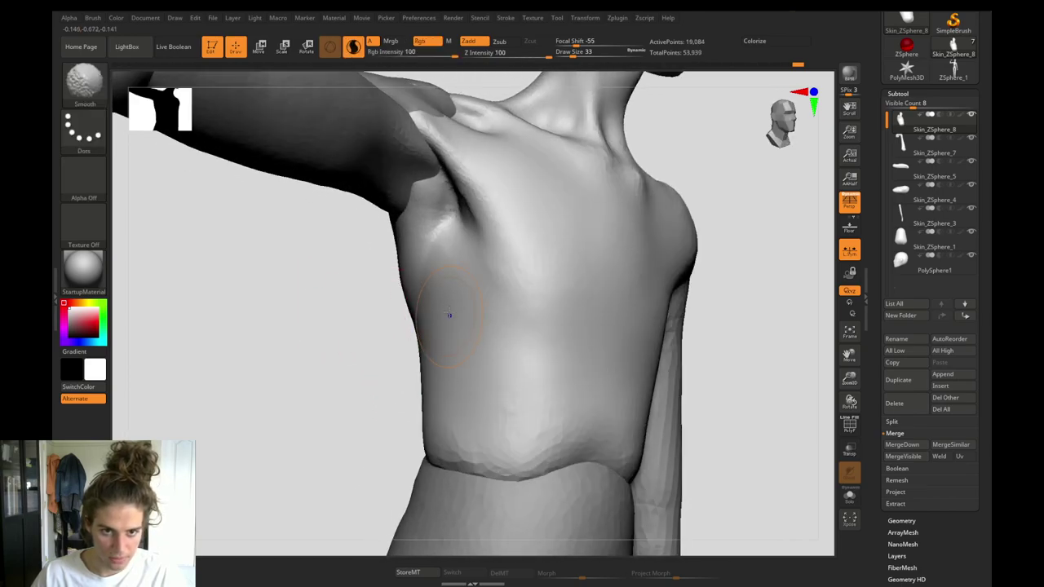
Add ClayBuildup strokes from the armpit down the torso's side at draw sizes 23 and 46, then smooth them.
{"action": "left_click_drag", "start_coordinate": [388, 295], "coordinate": [436, 240]}
{"action": "key", "text": "b"}
{"action": "key", "text": "c"}
{"action": "key", "text": "b"}
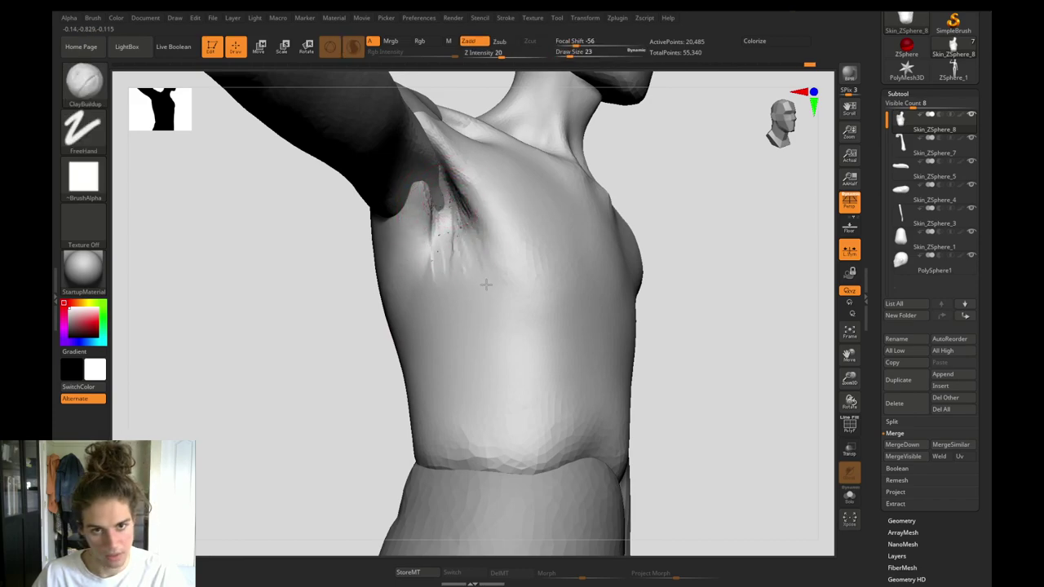
{"action": "left_click_drag", "start_coordinate": [358, 297], "coordinate": [312, 291]}
{"action": "key", "text": "s"}
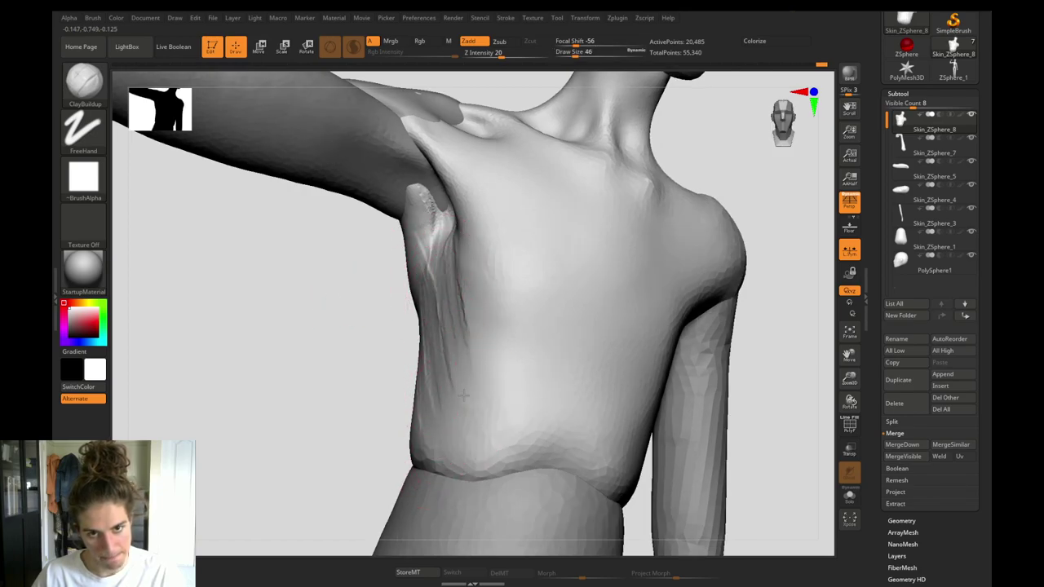
{"action": "key", "text": "shift"}
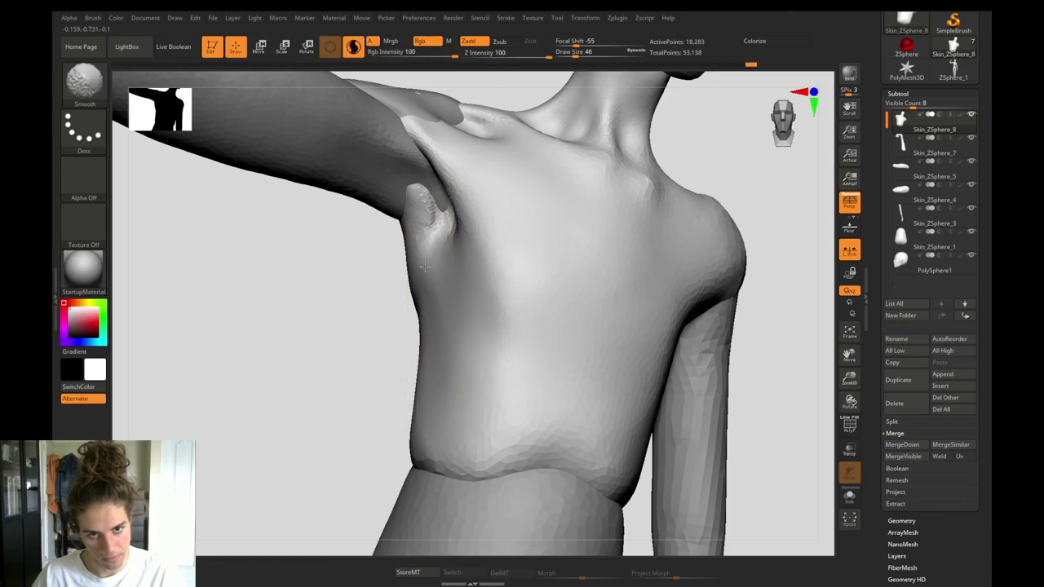
Add ClayBuildup strokes at draw size 29 from the armpit down the torso's side, then smooth them into the ribs.
{"action": "left_click_drag", "start_coordinate": [347, 294], "coordinate": [387, 287]}
{"action": "key", "text": "s"}
{"action": "left_click", "coordinate": [426, 227]}
{"action": "key", "text": "s"}
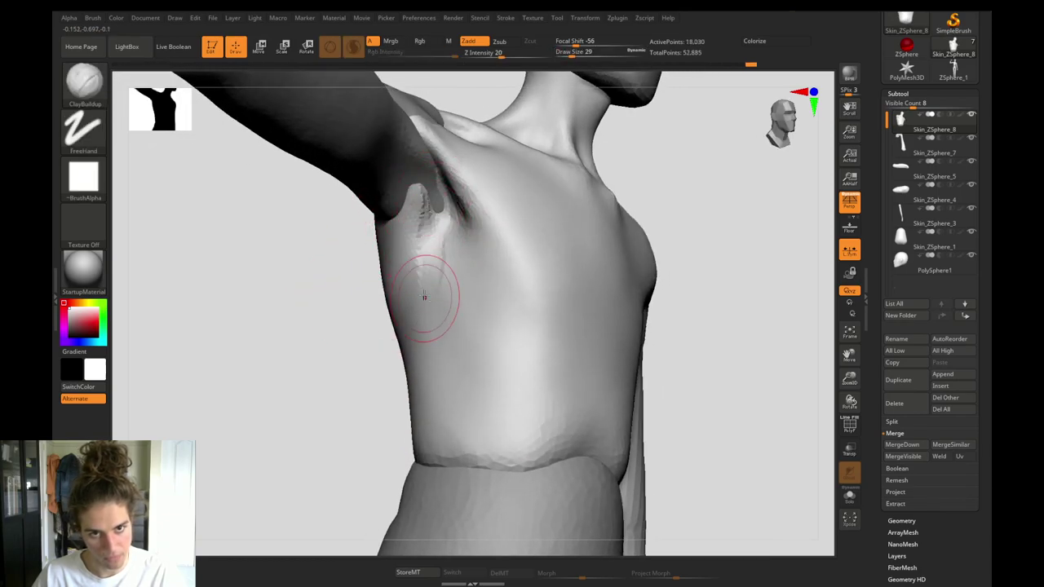
{"action": "left_click_drag", "start_coordinate": [447, 187], "coordinate": [481, 310]}
{"action": "key", "text": "shift"}
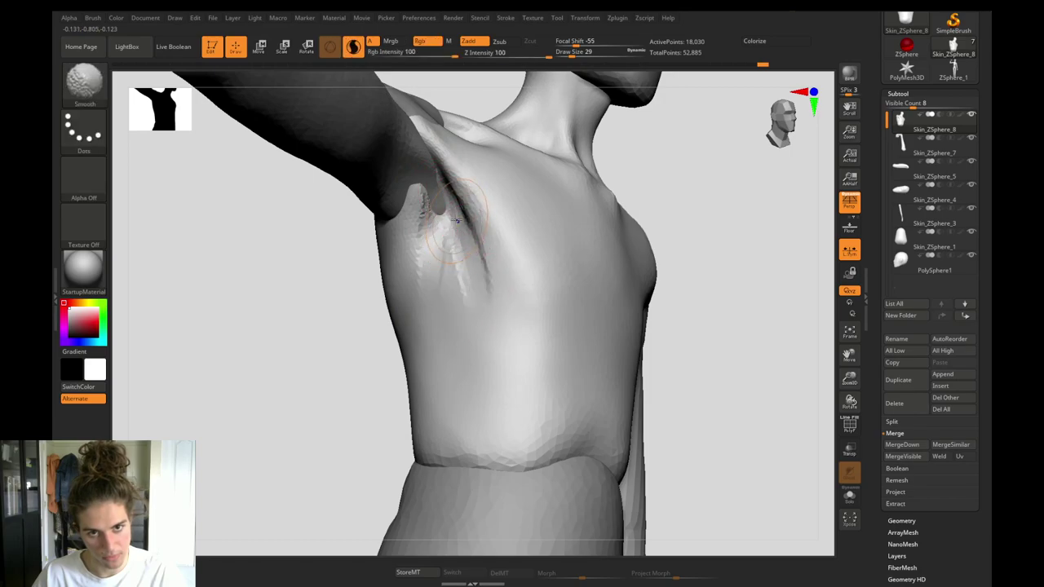
{"action": "mouse_move", "coordinate": [363, 342]}
{"action": "left_mouse_down"}
{"action": "mouse_move", "coordinate": [289, 260]}
{"action": "mouse_move", "coordinate": [305, 340]}
{"action": "mouse_move", "coordinate": [338, 324]}
{"action": "mouse_move", "coordinate": [391, 368]}
{"action": "mouse_move", "coordinate": [350, 367]}
{"action": "mouse_move", "coordinate": [369, 402]}
{"action": "mouse_move", "coordinate": [491, 282]}
{"action": "mouse_move", "coordinate": [472, 263]}
{"action": "left_mouse_up"}
Reshape the muscle edge at the raised arm's armpit with Move Topological at draw size 35.
{"action": "key", "text": "b"}
{"action": "key", "text": "m"}
{"action": "key", "text": "t"}
{"action": "key", "text": "s"}
{"action": "left_click_drag", "start_coordinate": [423, 183], "coordinate": [422, 242]}
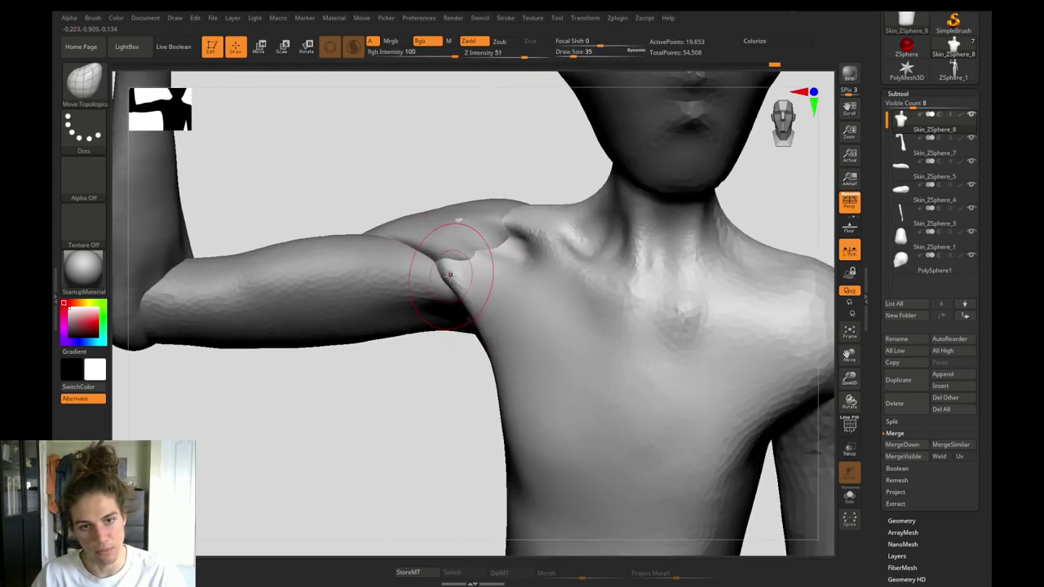
{"action": "left_click_drag", "start_coordinate": [439, 362], "coordinate": [457, 380], "text": "alt"}
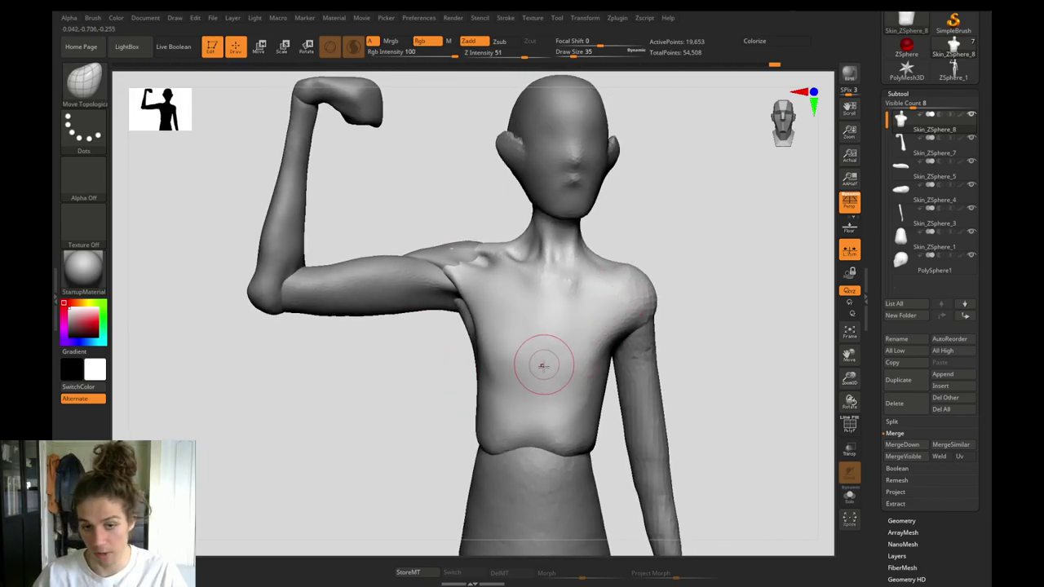
{"action": "mouse_move", "coordinate": [418, 410]}
{"action": "left_mouse_down", "text": "alt"}
{"action": "mouse_move", "coordinate": [429, 377]}
{"action": "mouse_move", "coordinate": [424, 389]}
{"action": "mouse_move", "coordinate": [480, 381]}
{"action": "left_mouse_up", "text": "alt"}
{"action": "mouse_move", "coordinate": [347, 317]}
{"action": "left_mouse_down", "text": "alt"}
{"action": "mouse_move", "coordinate": [379, 303]}
{"action": "mouse_move", "coordinate": [337, 333]}
{"action": "mouse_move", "coordinate": [396, 347]}
{"action": "left_mouse_up", "text": "alt"}
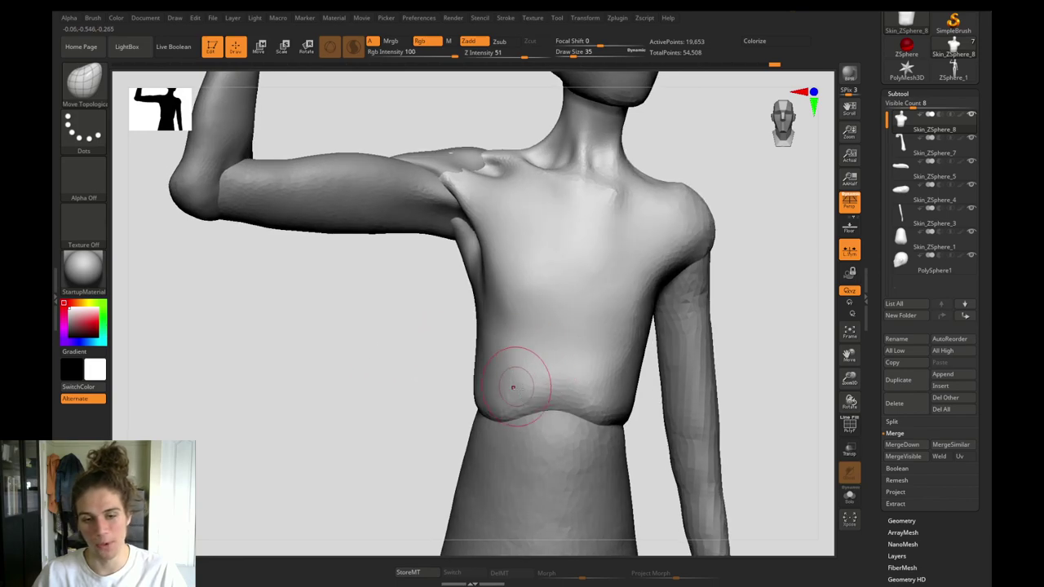
Build up the ribcage's lower edge and central arch with ClayBuildup at draw size 35, then smooth the side.
{"action": "key", "text": "b"}
{"action": "key", "text": "c"}
{"action": "key", "text": "b"}
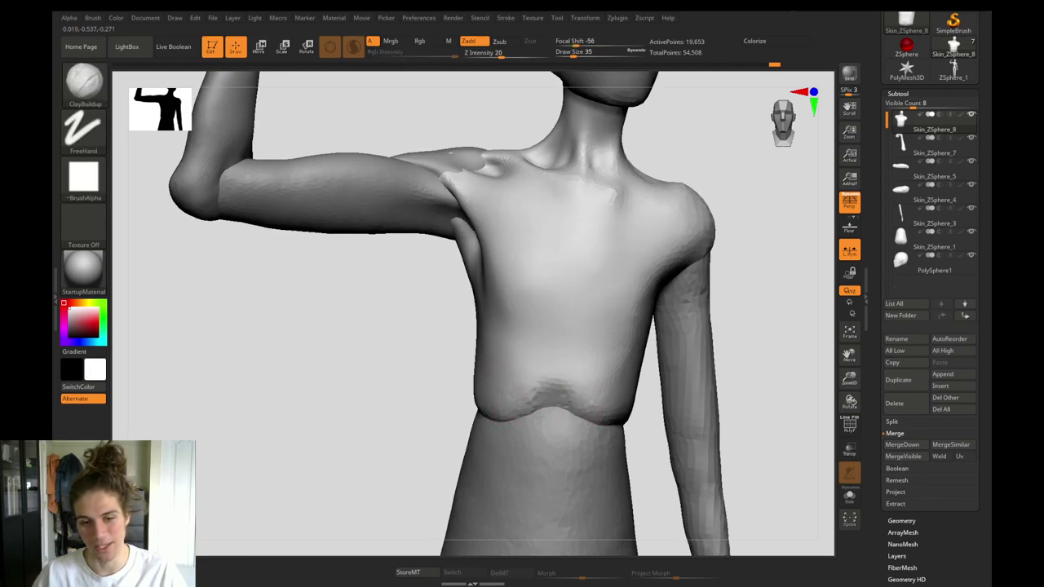
{"action": "mouse_move", "coordinate": [417, 425]}
{"action": "left_mouse_down"}
{"action": "mouse_move", "coordinate": [424, 391]}
{"action": "mouse_move", "coordinate": [434, 392]}
{"action": "mouse_move", "coordinate": [430, 400]}
{"action": "mouse_move", "coordinate": [392, 363]}
{"action": "left_mouse_up"}
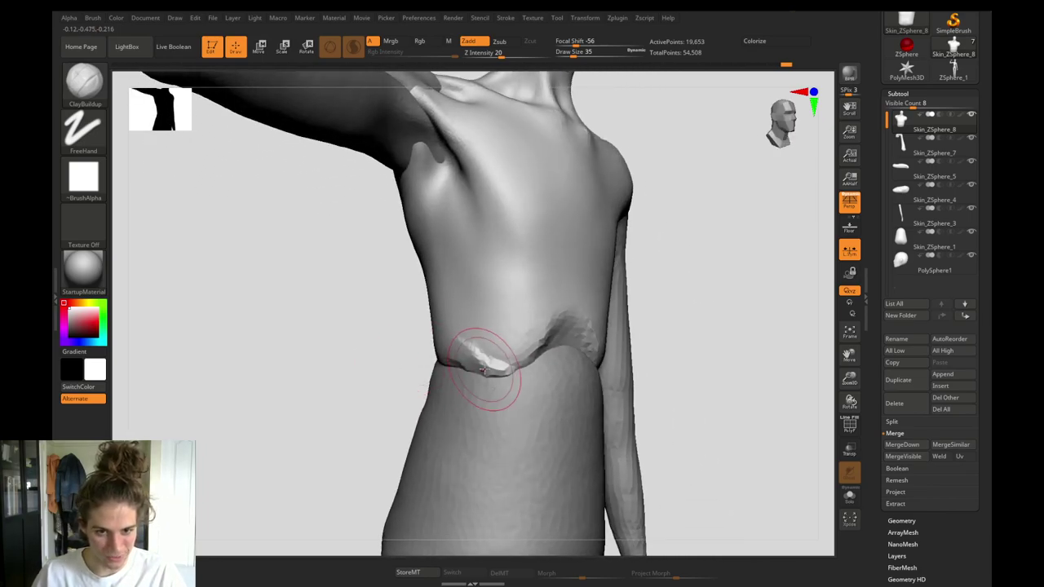
{"action": "left_click_drag", "start_coordinate": [483, 372], "coordinate": [458, 345], "text": "shift"}
{"action": "mouse_move", "coordinate": [509, 366]}
{"action": "left_mouse_down", "text": "shift"}
{"action": "mouse_move", "coordinate": [530, 334]}
{"action": "mouse_move", "coordinate": [522, 347]}
{"action": "left_mouse_up", "text": "shift"}
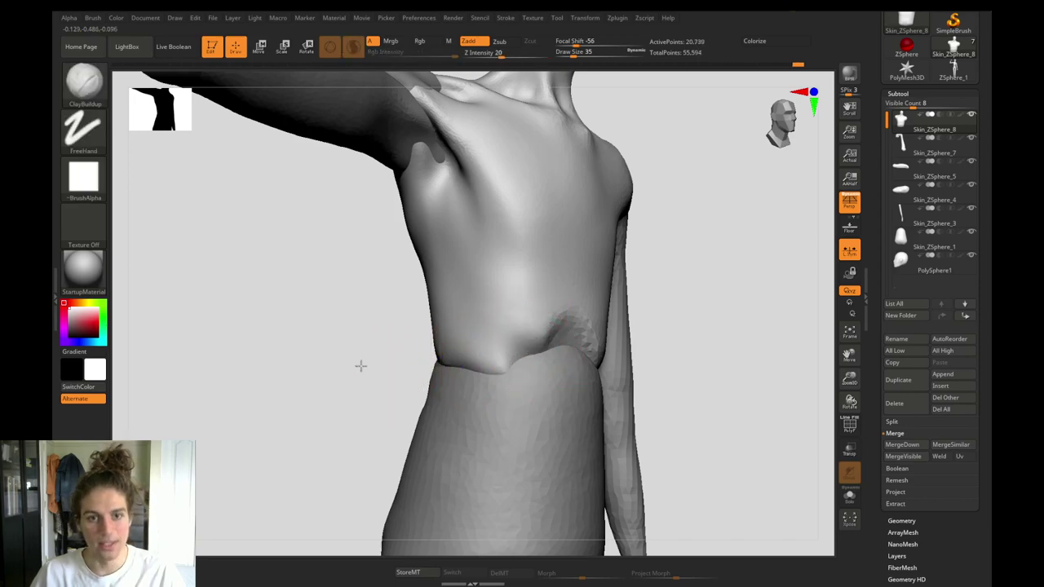
Adjust the torso's side below the armpit with Move Topological at draw size 59.
{"action": "key", "text": "f"}
{"action": "mouse_move", "coordinate": [359, 367]}
{"action": "left_mouse_down"}
{"action": "mouse_move", "coordinate": [426, 364]}
{"action": "mouse_move", "coordinate": [408, 412]}
{"action": "mouse_move", "coordinate": [400, 396]}
{"action": "mouse_move", "coordinate": [399, 449]}
{"action": "mouse_move", "coordinate": [411, 424]}
{"action": "left_mouse_up"}
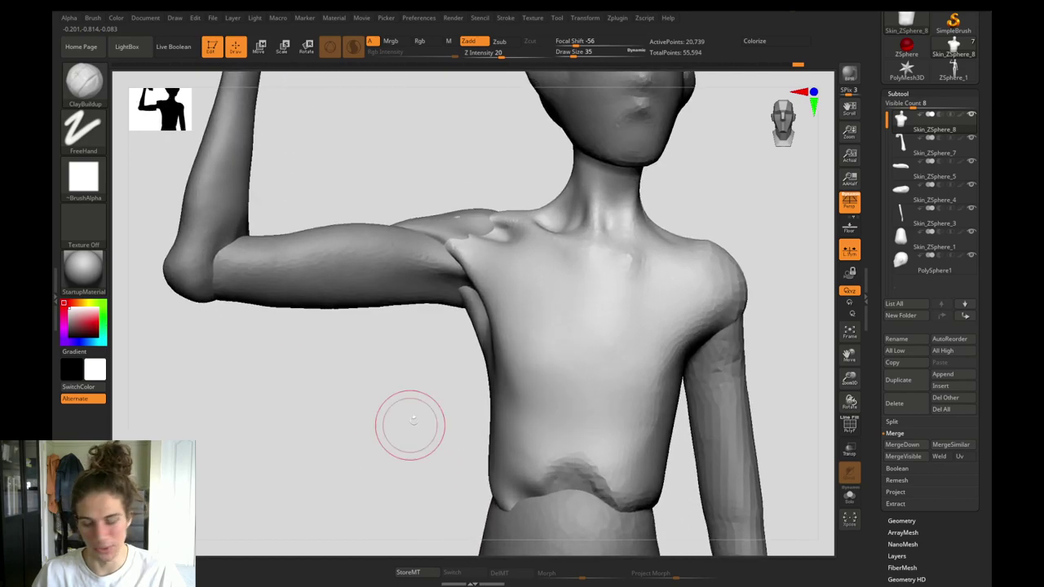
{"action": "key", "text": "b"}
{"action": "key", "text": "m"}
{"action": "key", "text": "t"}
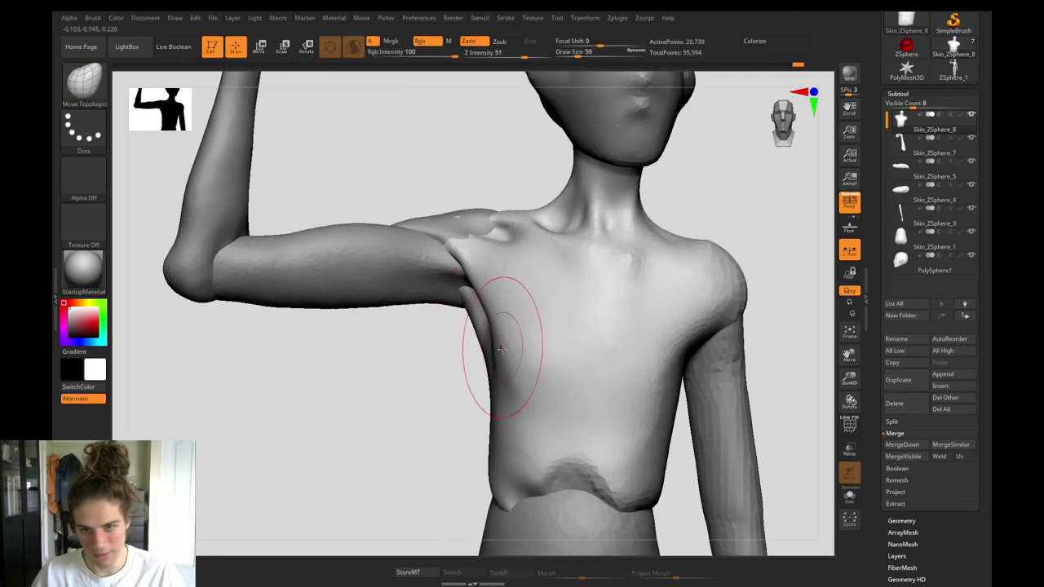
{"action": "mouse_move", "coordinate": [448, 359]}
{"action": "left_mouse_down"}
{"action": "mouse_move", "coordinate": [491, 352]}
{"action": "mouse_move", "coordinate": [502, 318]}
{"action": "left_mouse_up"}
Refine the chest muscle's edge at the armpit with ClayBuildup and DamStandard at draw size 35, smoothing the transition.
{"action": "key", "text": "b"}
{"action": "key", "text": "c"}
{"action": "key", "text": "b"}
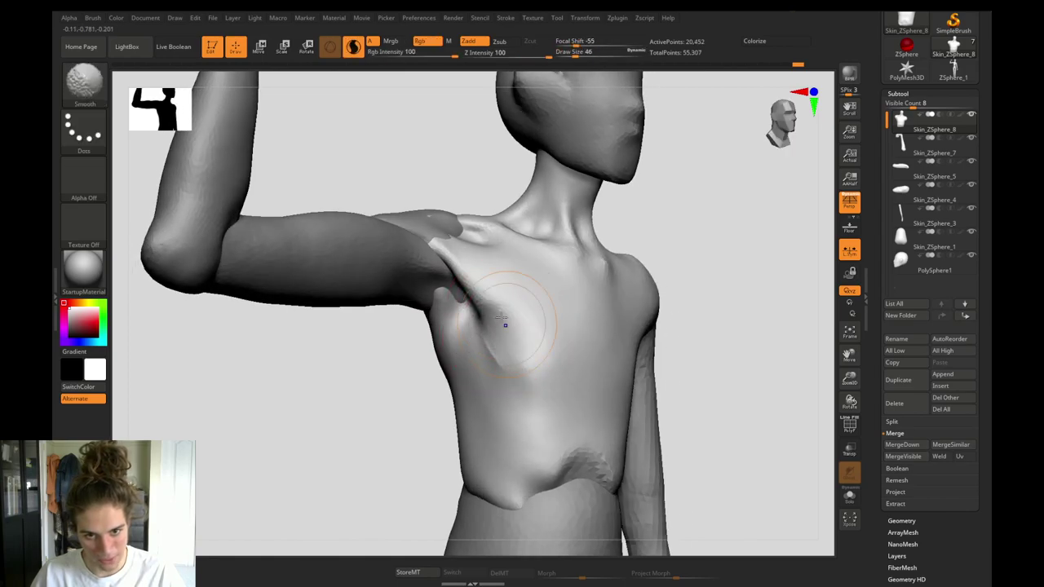
{"action": "mouse_move", "coordinate": [393, 377]}
{"action": "left_mouse_down"}
{"action": "mouse_move", "coordinate": [356, 393]}
{"action": "mouse_move", "coordinate": [372, 400]}
{"action": "mouse_move", "coordinate": [443, 328]}
{"action": "left_mouse_up"}
{"action": "key", "text": "b"}
{"action": "key", "text": "d"}
{"action": "key", "text": "s"}
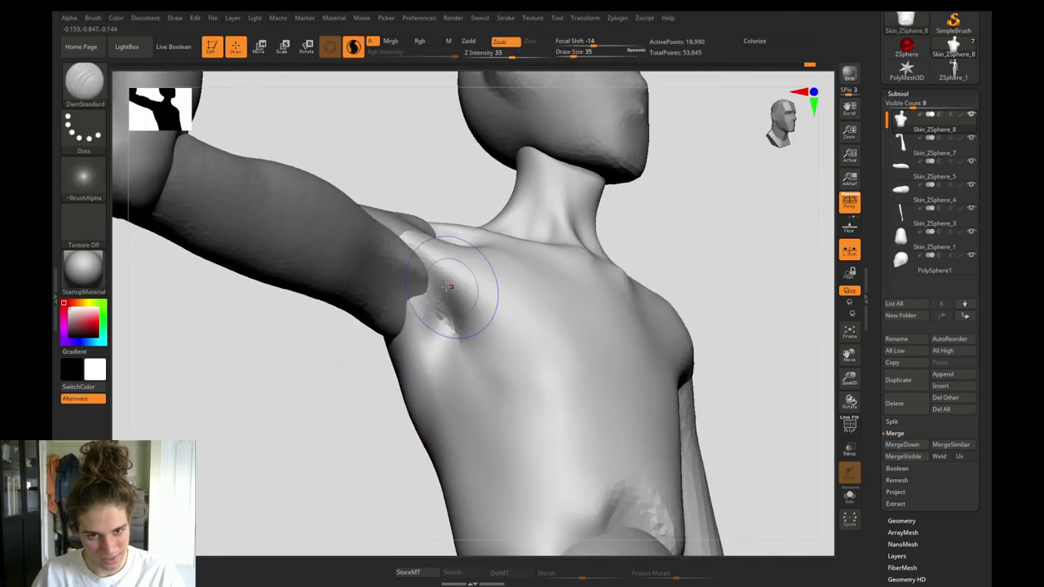
{"action": "mouse_move", "coordinate": [488, 364]}
{"action": "left_mouse_down", "text": "shift"}
{"action": "mouse_move", "coordinate": [468, 326]}
{"action": "mouse_move", "coordinate": [461, 346]}
{"action": "left_mouse_up", "text": "shift"}
{"action": "left_click_drag", "start_coordinate": [332, 424], "coordinate": [318, 439]}
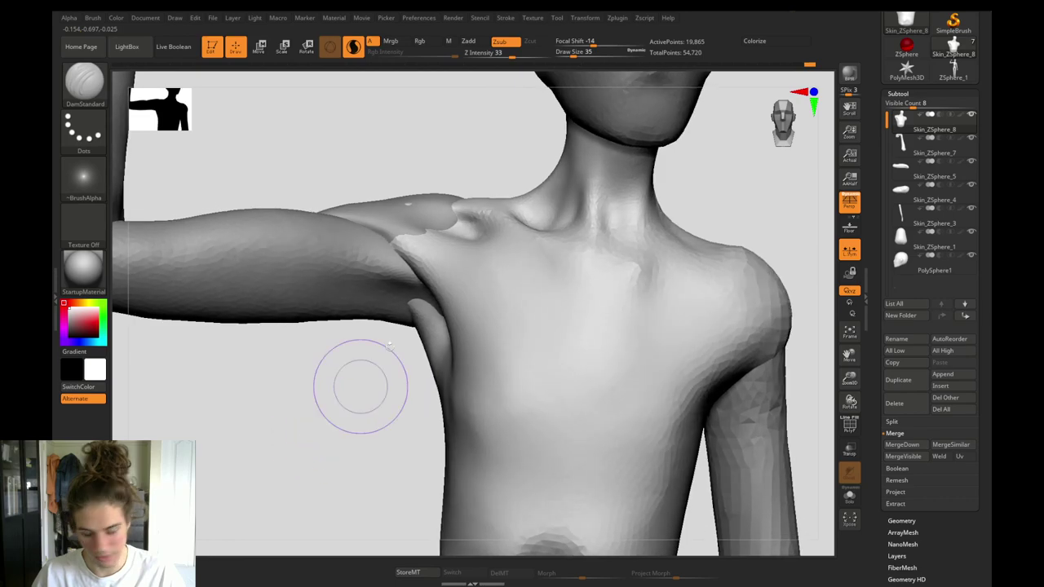
Reshape the chest's edge where it meets the raised arm with Move Topological at draw sizes 62 and 44.
{"action": "key", "text": "b"}
{"action": "key", "text": "m"}
{"action": "key", "text": "t"}
{"action": "key", "text": "bracketleft"}
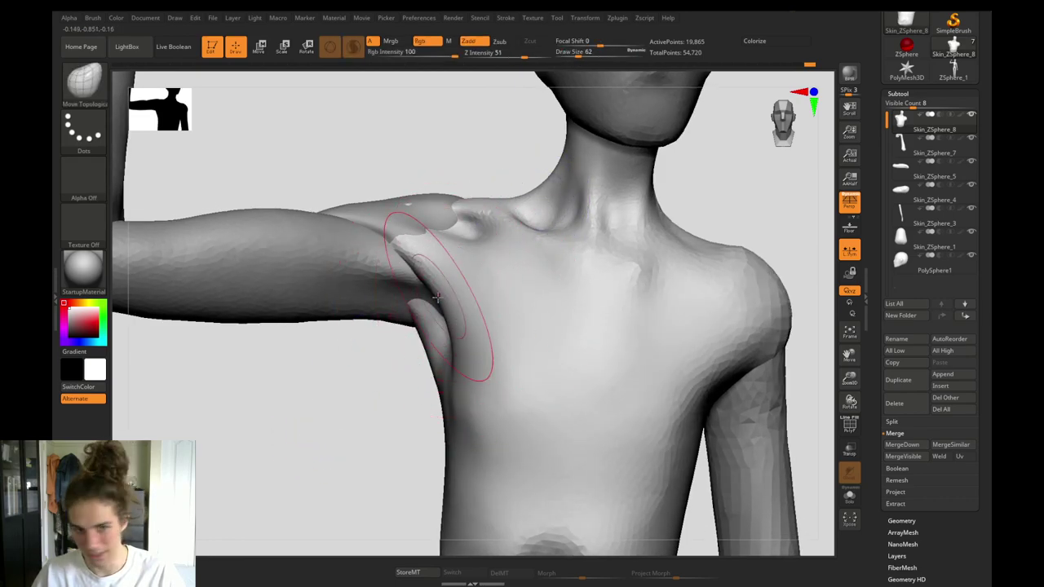
{"action": "key", "text": "bracketleft"}
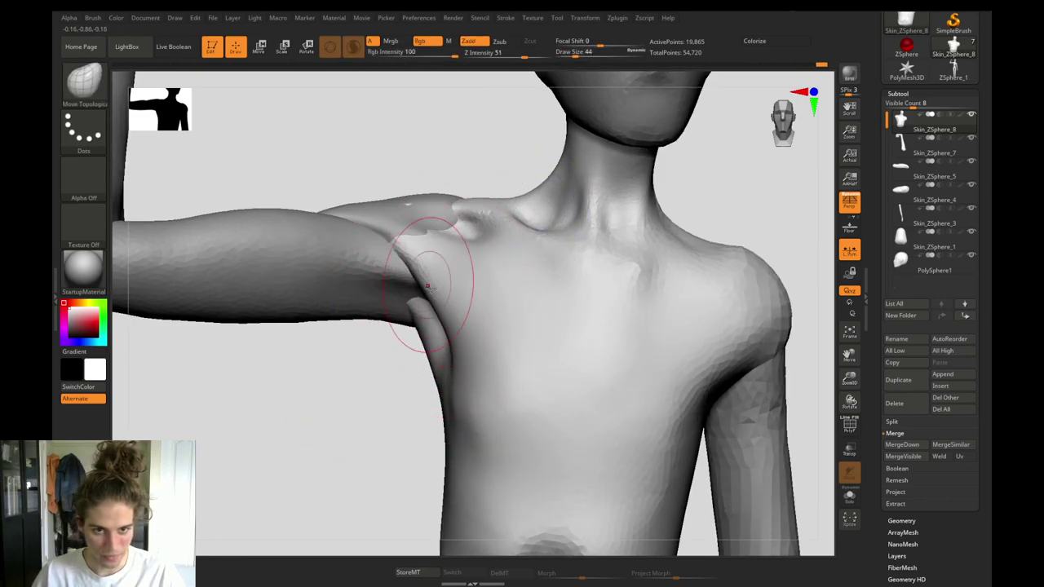
{"action": "left_click_drag", "start_coordinate": [387, 462], "coordinate": [315, 307], "text": "alt"}
{"action": "mouse_move", "coordinate": [351, 386]}
{"action": "left_mouse_down"}
{"action": "mouse_move", "coordinate": [377, 399]}
{"action": "mouse_move", "coordinate": [351, 404]}
{"action": "mouse_move", "coordinate": [430, 455]}
{"action": "mouse_move", "coordinate": [371, 436]}
{"action": "left_mouse_up"}
Blend the front of the raised shoulder into the chest with ClayBuildup at draw size 31 and smoothing.
{"action": "key", "text": "b"}
{"action": "key", "text": "c"}
{"action": "key", "text": "b"}
{"action": "key", "text": "bracketleft"}
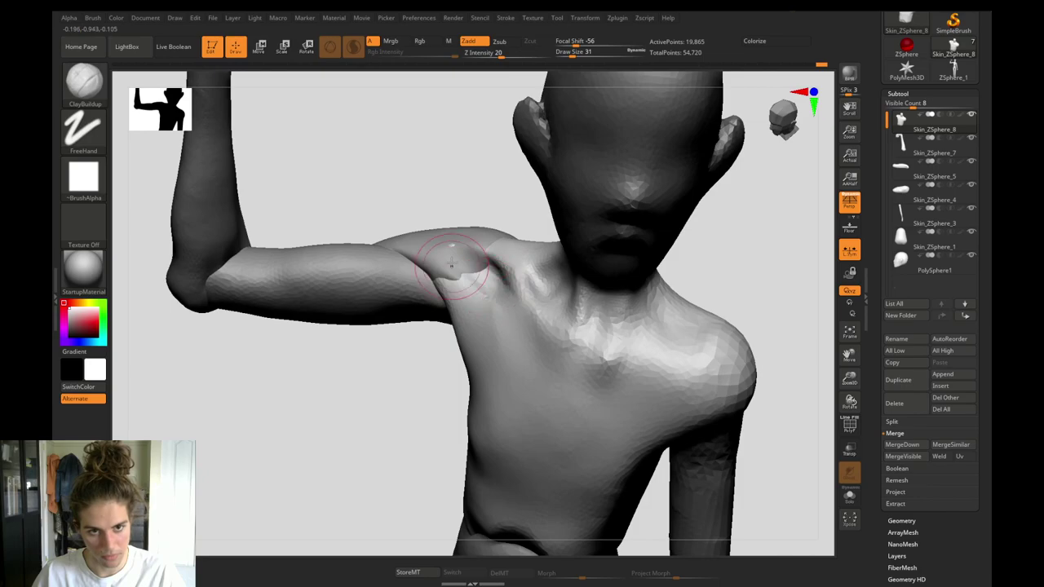
{"action": "left_click_drag", "start_coordinate": [452, 263], "coordinate": [467, 276], "text": "shift"}
{"action": "mouse_move", "coordinate": [389, 419]}
{"action": "left_mouse_down", "text": "alt"}
{"action": "mouse_move", "coordinate": [351, 331]}
{"action": "mouse_move", "coordinate": [357, 319]}
{"action": "mouse_move", "coordinate": [471, 398]}
{"action": "left_mouse_up", "text": "alt"}
Select the raised upper arm's subtool and build up its form near the elbow with ClayBuildup at draw size 44, smoothing it.
{"action": "left_click", "coordinate": [420, 259], "text": "alt"}
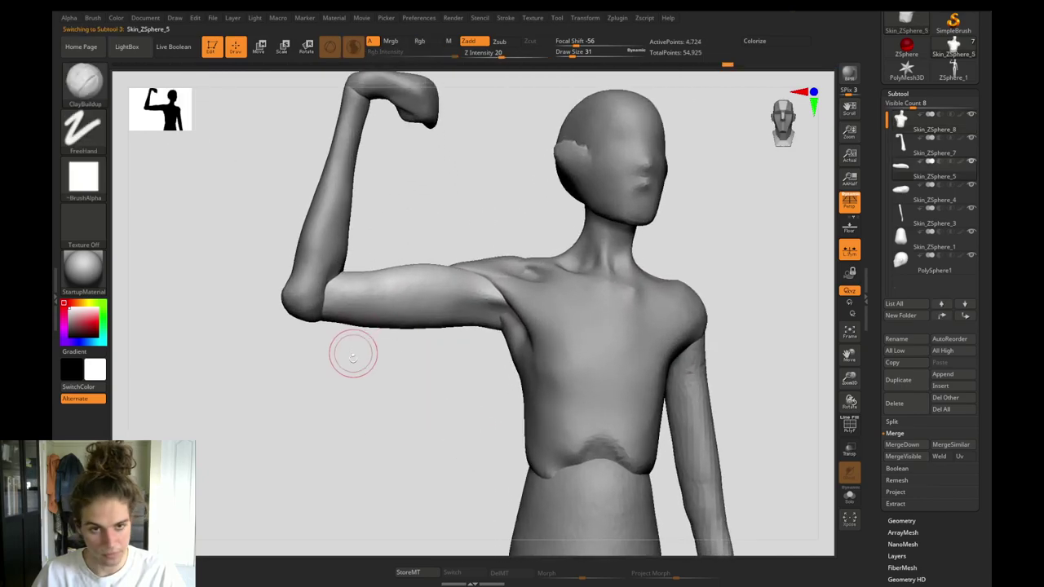
{"action": "left_click_drag", "start_coordinate": [354, 357], "coordinate": [339, 359]}
{"action": "key", "text": "bracketright"}
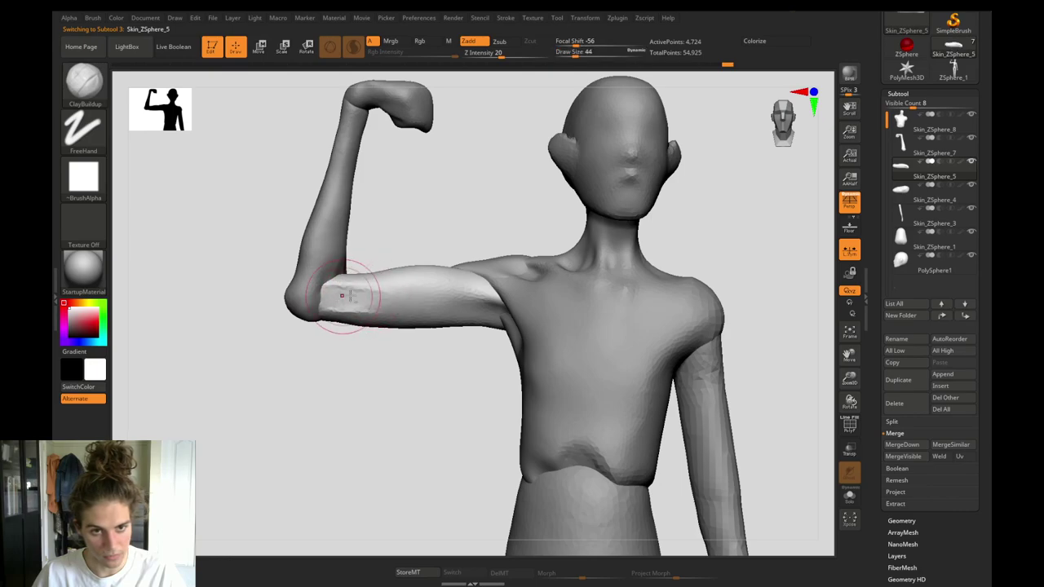
{"action": "left_click_drag", "start_coordinate": [350, 295], "coordinate": [385, 307]}
{"action": "mouse_move", "coordinate": [380, 361]}
{"action": "left_mouse_down"}
{"action": "mouse_move", "coordinate": [354, 433]}
{"action": "mouse_move", "coordinate": [344, 262]}
{"action": "left_mouse_up"}
{"action": "key", "text": "shift"}
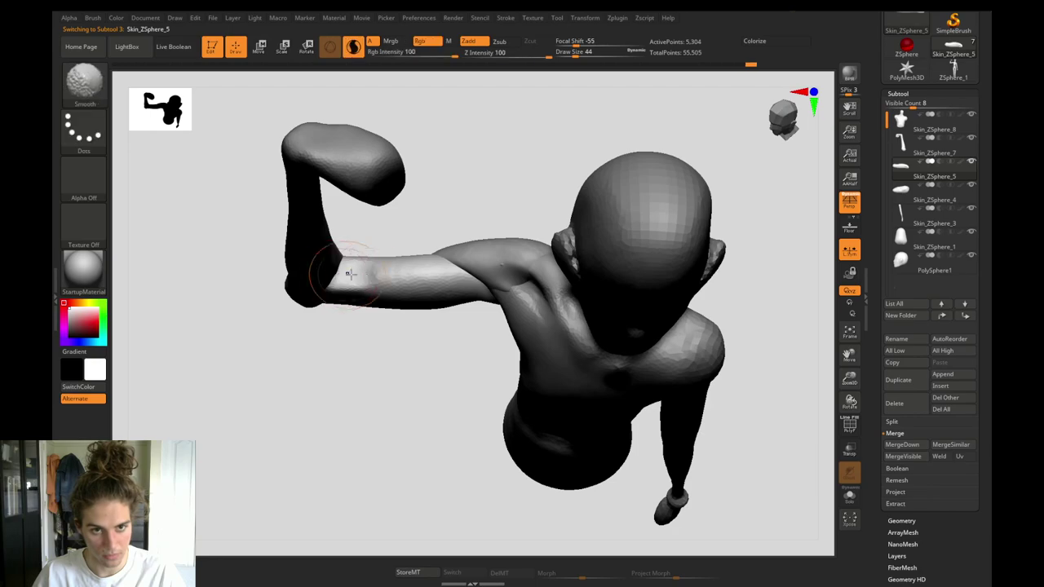
{"action": "mouse_move", "coordinate": [366, 382]}
{"action": "left_mouse_down"}
{"action": "mouse_move", "coordinate": [372, 302]}
{"action": "mouse_move", "coordinate": [399, 389]}
{"action": "mouse_move", "coordinate": [428, 430]}
{"action": "mouse_move", "coordinate": [417, 422]}
{"action": "mouse_move", "coordinate": [422, 410]}
{"action": "left_mouse_up"}
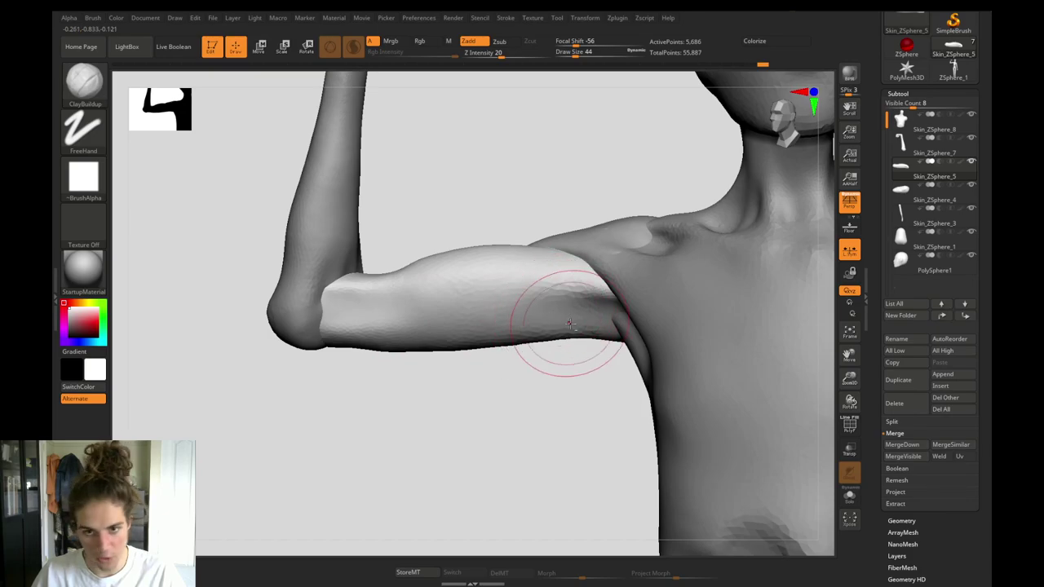
{"action": "mouse_move", "coordinate": [508, 429]}
{"action": "left_mouse_down"}
{"action": "mouse_move", "coordinate": [529, 340]}
{"action": "mouse_move", "coordinate": [522, 299]}
{"action": "mouse_move", "coordinate": [427, 231]}
{"action": "mouse_move", "coordinate": [416, 362]}
{"action": "mouse_move", "coordinate": [443, 396]}
{"action": "mouse_move", "coordinate": [432, 366]}
{"action": "left_mouse_up"}
{"action": "left_click_drag", "start_coordinate": [431, 366], "coordinate": [434, 376]}
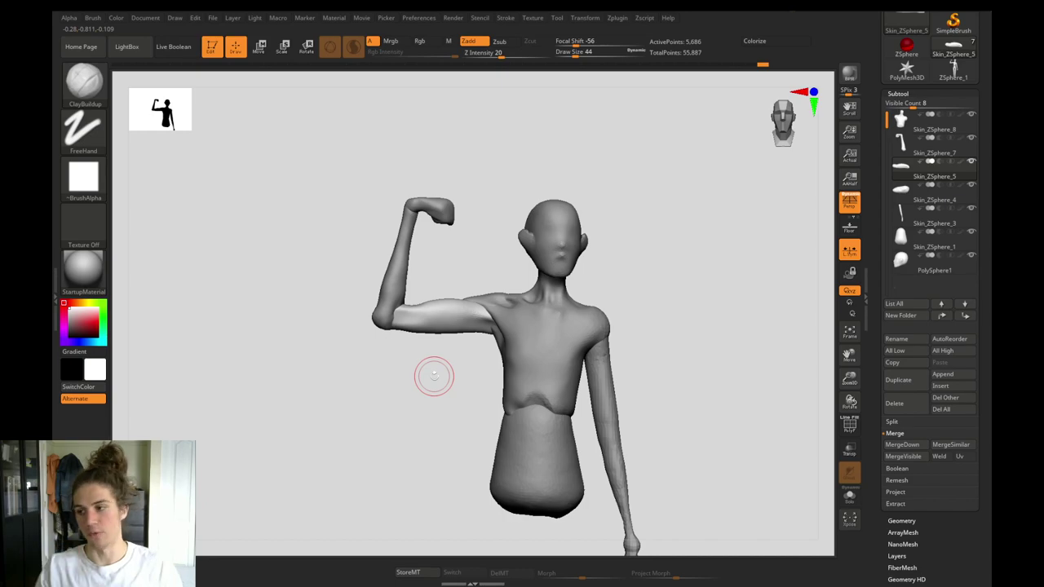
Switch to the PureRef board and place the Ten24 anatomy figures over the flexing man's photo to compare the arms.
{"action": "right_click_drag", "start_coordinate": [1043, 323], "coordinate": [494, 328]}
{"action": "scroll", "coordinate": [422, 393], "scroll_direction": "up", "scroll_amount": 4}
{"action": "middle_click_drag", "start_coordinate": [197, 207], "coordinate": [248, 270]}
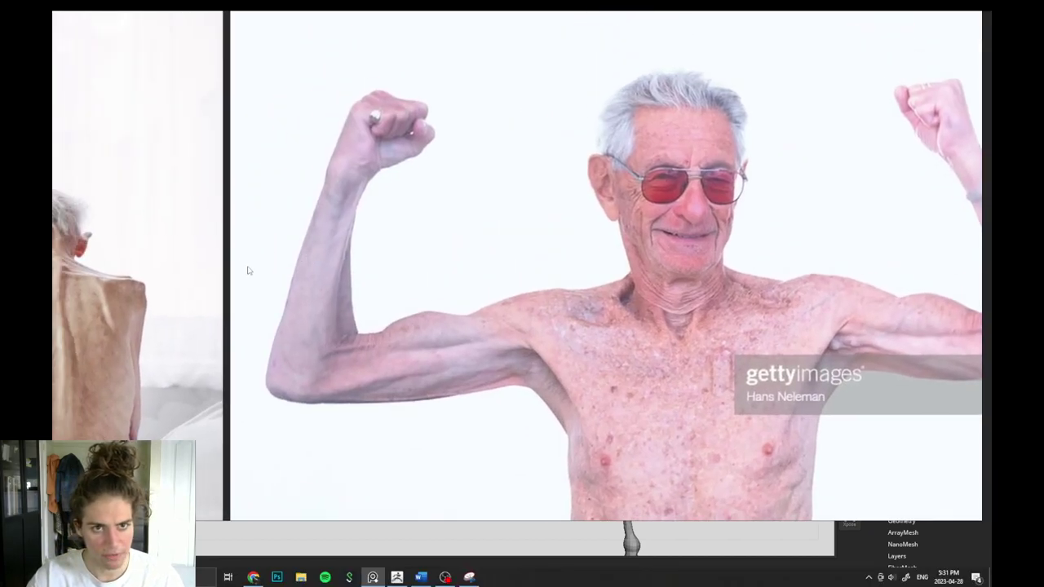
{"action": "scroll", "coordinate": [300, 297], "scroll_direction": "down", "scroll_amount": 4}
{"action": "left_click_drag", "start_coordinate": [723, 272], "coordinate": [555, 315]}
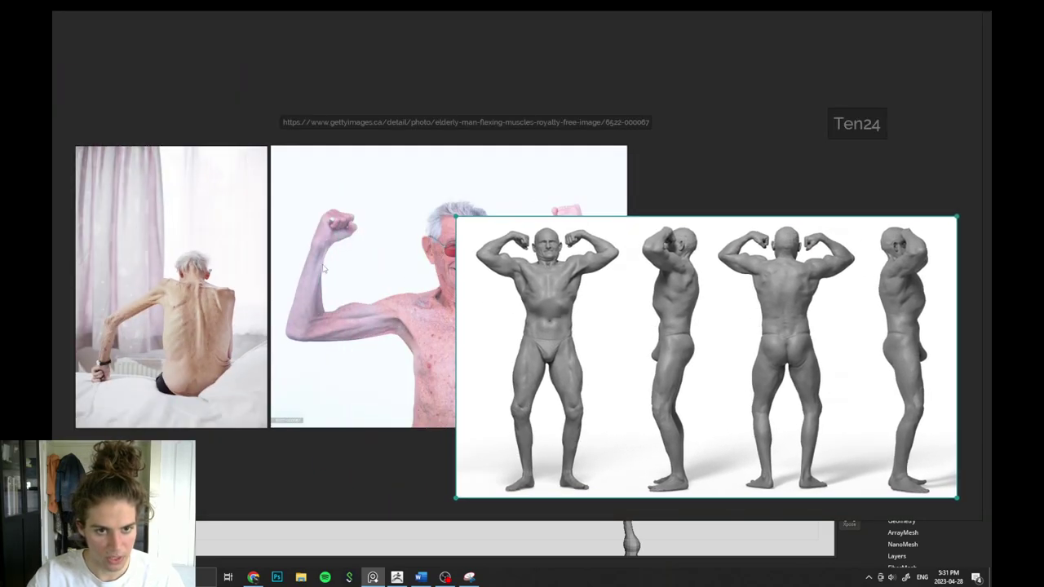
{"action": "scroll", "coordinate": [383, 272], "scroll_direction": "up", "scroll_amount": 5}
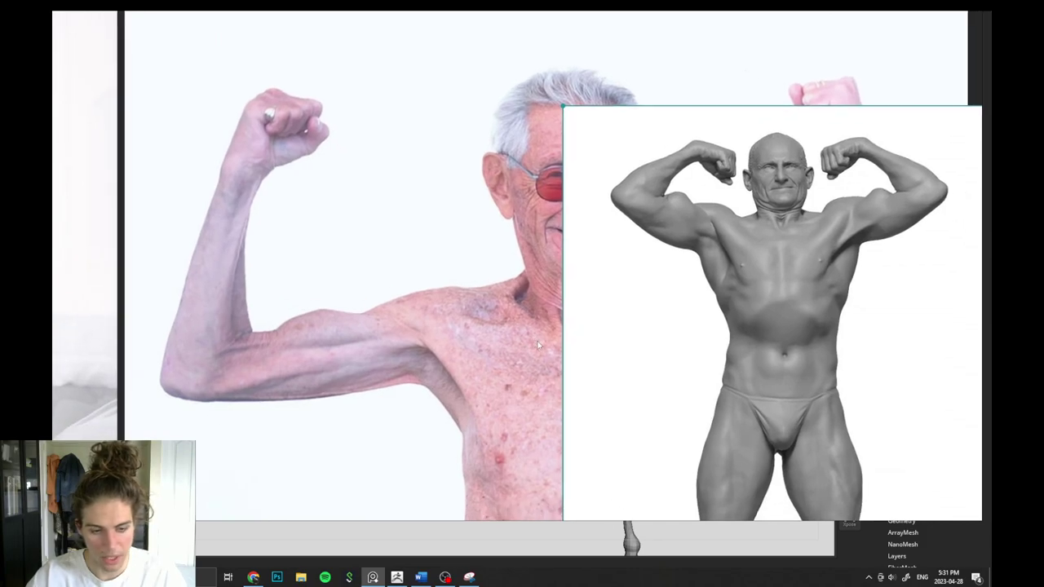
Switch to Snipping Tool and capture a new snip of the flexing-arm photo with the grey anatomy figure.
{"action": "left_click", "coordinate": [469, 577]}
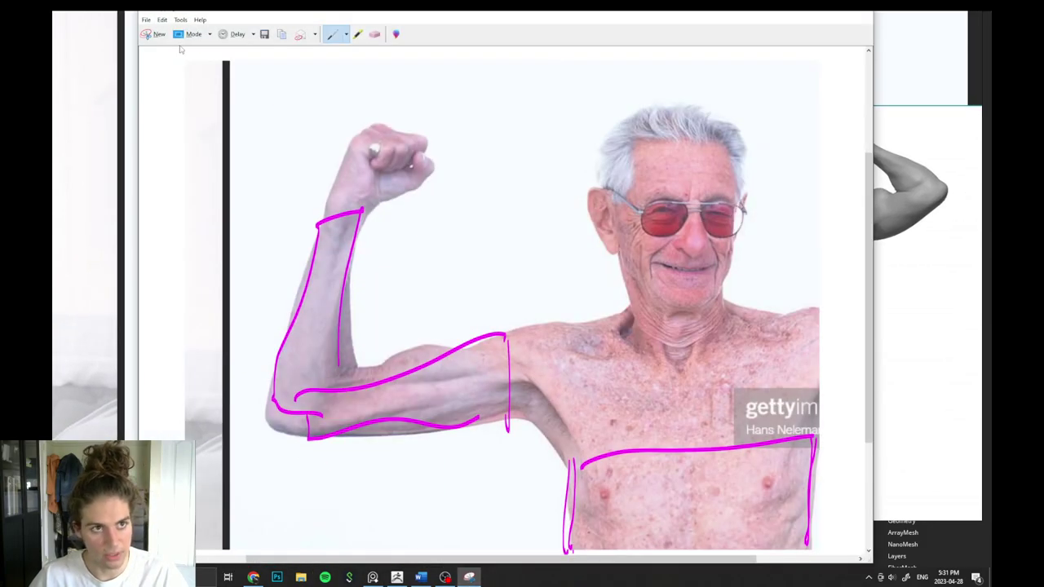
{"action": "left_click", "coordinate": [162, 34]}
{"action": "left_click_drag", "start_coordinate": [804, 16], "coordinate": [110, 469]}
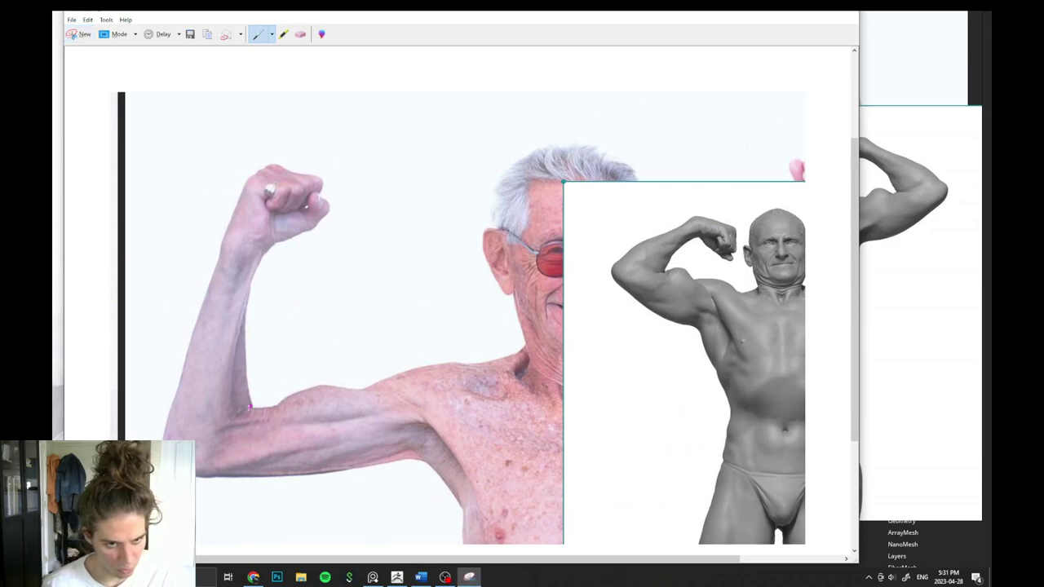
Sketch a box at the elbow end and an oval at the shoulder end of the photo's upper arm, joined by two lines.
{"action": "mouse_move", "coordinate": [251, 405]}
{"action": "left_mouse_down"}
{"action": "mouse_move", "coordinate": [221, 431]}
{"action": "mouse_move", "coordinate": [215, 481]}
{"action": "mouse_move", "coordinate": [245, 407]}
{"action": "mouse_move", "coordinate": [281, 404]}
{"action": "mouse_move", "coordinate": [266, 473]}
{"action": "mouse_move", "coordinate": [214, 478]}
{"action": "mouse_move", "coordinate": [266, 423]}
{"action": "mouse_move", "coordinate": [258, 411]}
{"action": "mouse_move", "coordinate": [266, 419]}
{"action": "left_mouse_up"}
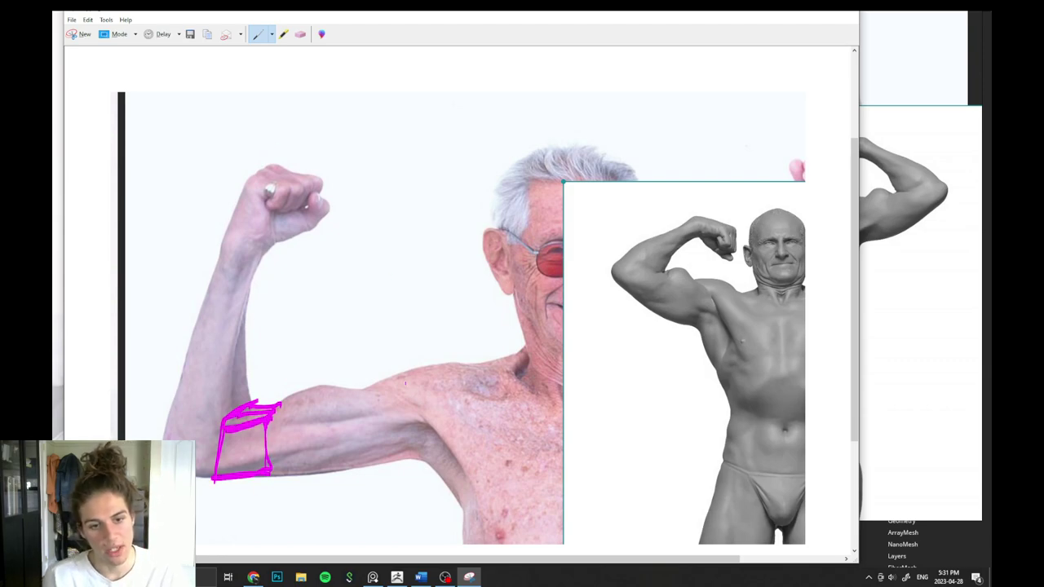
{"action": "mouse_move", "coordinate": [373, 395]}
{"action": "left_mouse_down"}
{"action": "mouse_move", "coordinate": [402, 408]}
{"action": "mouse_move", "coordinate": [404, 427]}
{"action": "mouse_move", "coordinate": [371, 394]}
{"action": "left_mouse_up"}
{"action": "mouse_move", "coordinate": [404, 426]}
{"action": "left_mouse_down"}
{"action": "mouse_move", "coordinate": [396, 473]}
{"action": "mouse_move", "coordinate": [371, 395]}
{"action": "left_mouse_up"}
{"action": "left_click", "coordinate": [300, 35]}
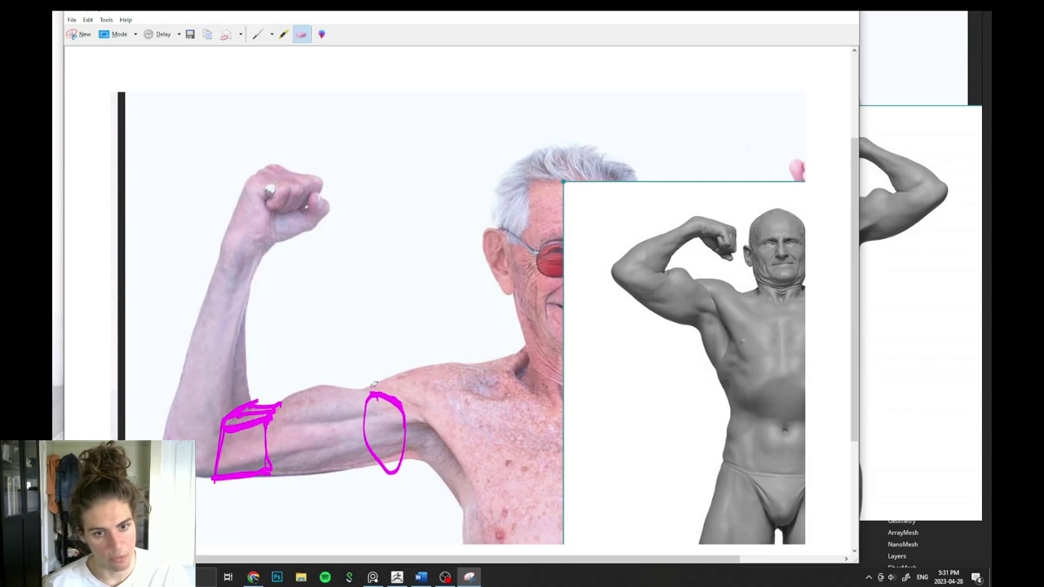
{"action": "left_click", "coordinate": [375, 395]}
{"action": "left_click", "coordinate": [257, 34]}
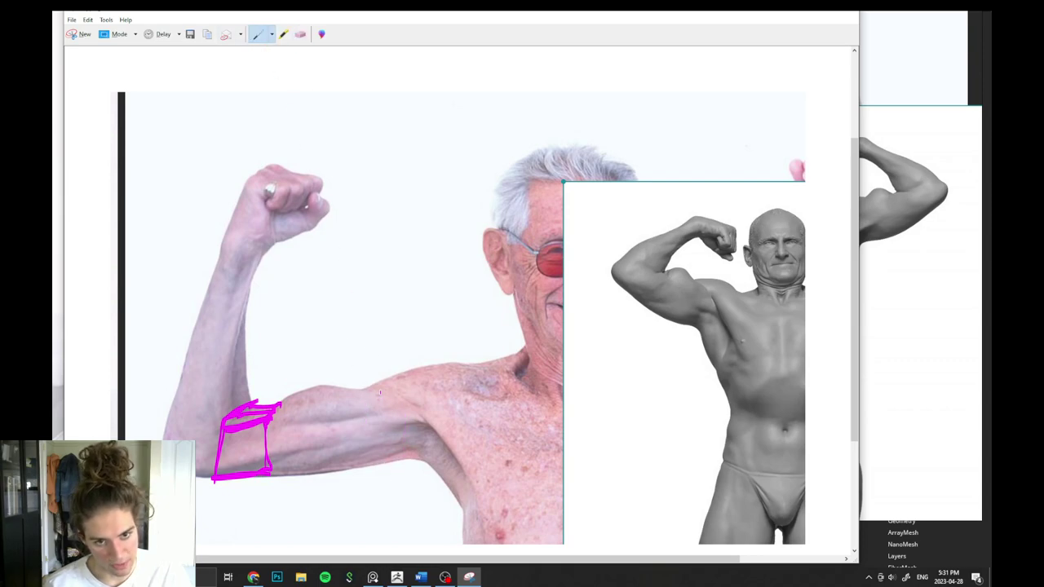
{"action": "mouse_move", "coordinate": [373, 391]}
{"action": "left_mouse_down"}
{"action": "mouse_move", "coordinate": [402, 416]}
{"action": "mouse_move", "coordinate": [403, 443]}
{"action": "mouse_move", "coordinate": [387, 467]}
{"action": "mouse_move", "coordinate": [377, 389]}
{"action": "left_mouse_up"}
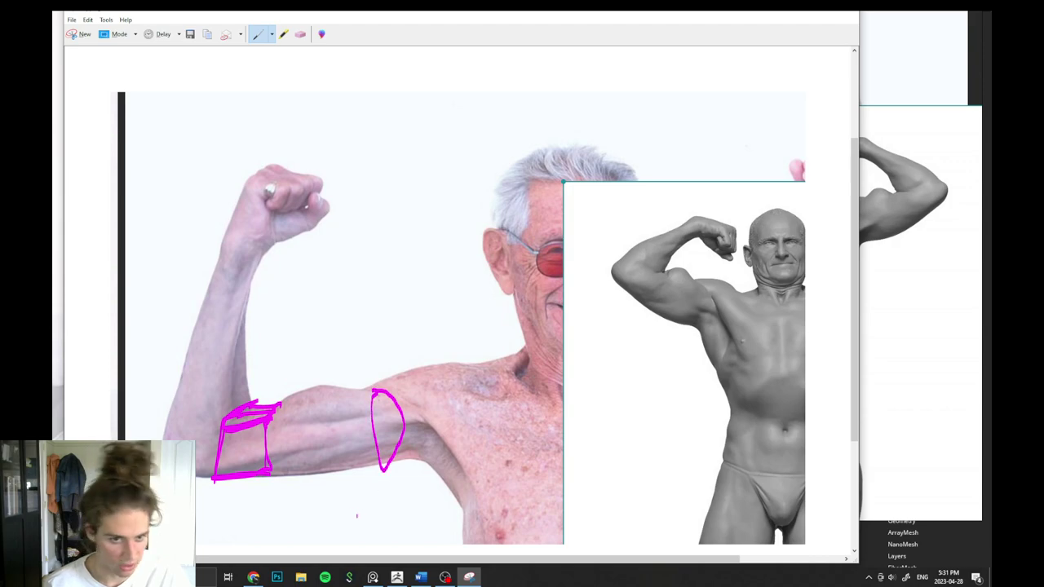
{"action": "left_click_drag", "start_coordinate": [385, 470], "coordinate": [268, 468]}
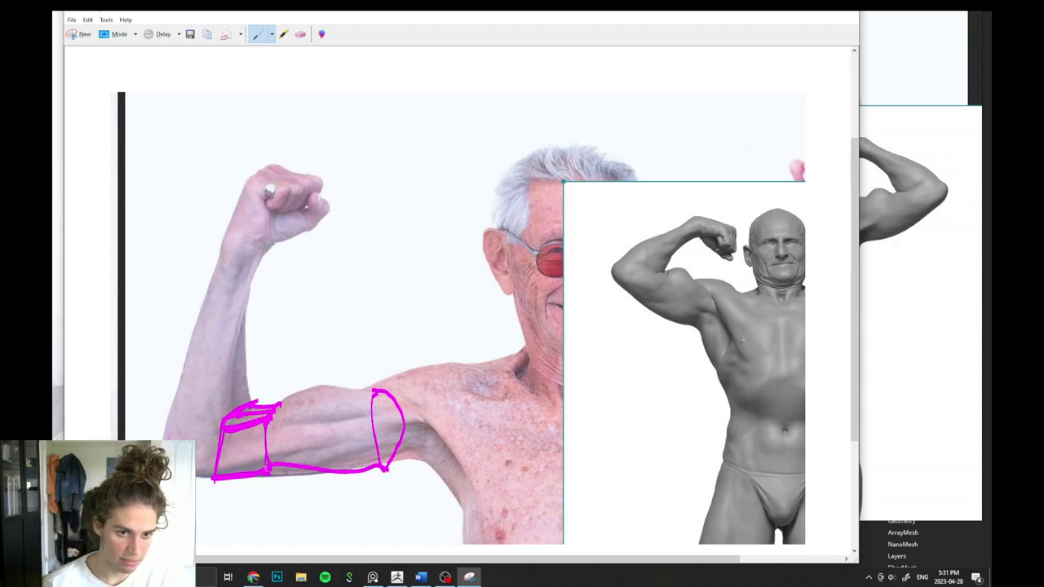
{"action": "left_click_drag", "start_coordinate": [374, 392], "coordinate": [236, 404]}
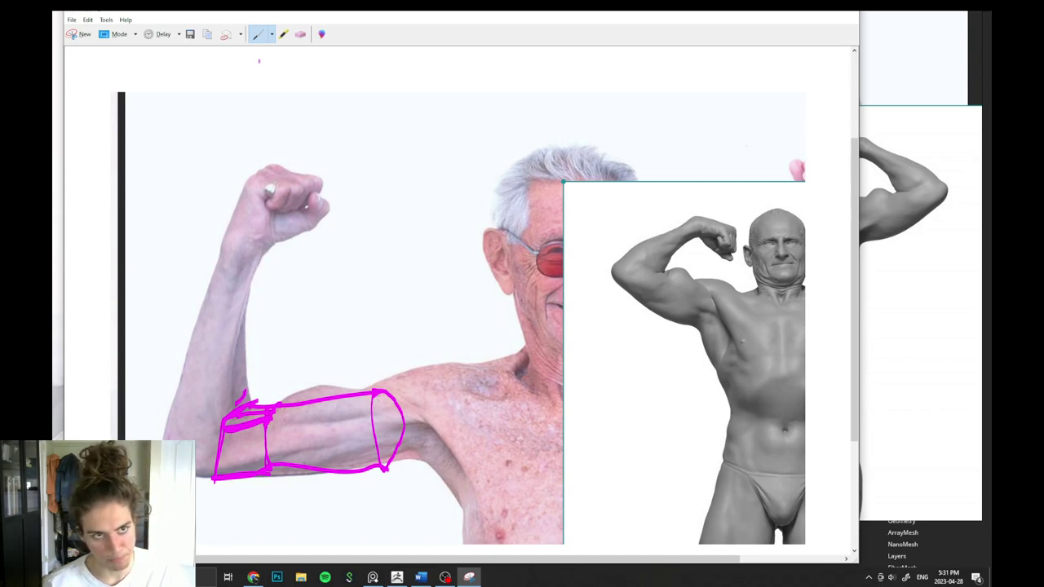
Erase the box and oval annotations from the photo's upper arm, and try a pen mark over the biceps.
{"action": "left_click", "coordinate": [301, 36]}
{"action": "mouse_move", "coordinate": [407, 428]}
{"action": "left_mouse_down"}
{"action": "mouse_move", "coordinate": [309, 430]}
{"action": "mouse_move", "coordinate": [280, 385]}
{"action": "mouse_move", "coordinate": [261, 399]}
{"action": "mouse_move", "coordinate": [256, 384]}
{"action": "left_mouse_up"}
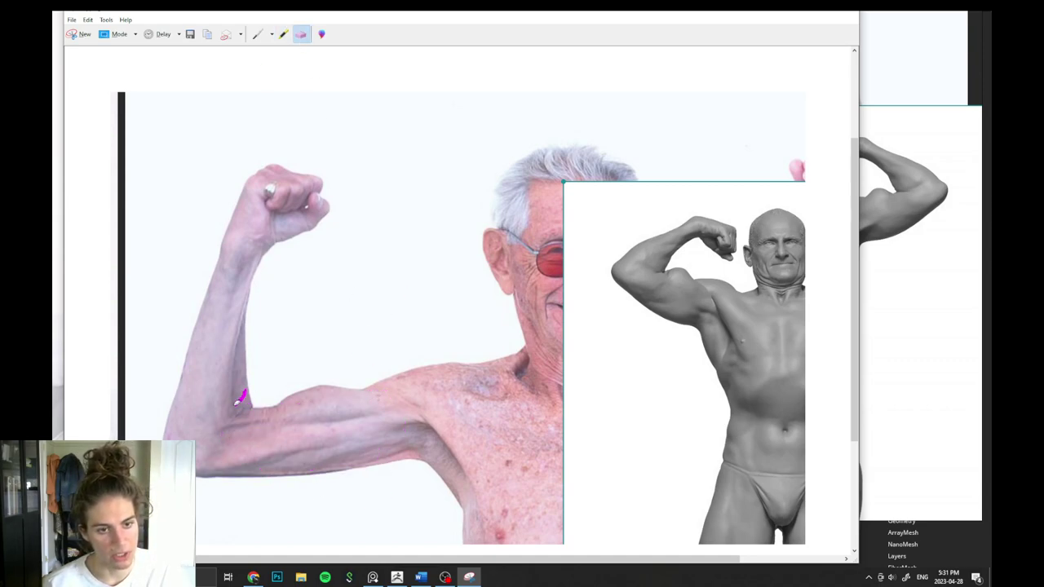
{"action": "left_click", "coordinate": [258, 35]}
{"action": "mouse_move", "coordinate": [352, 330]}
{"action": "left_mouse_down"}
{"action": "mouse_move", "coordinate": [373, 399]}
{"action": "mouse_move", "coordinate": [373, 384]}
{"action": "mouse_move", "coordinate": [322, 413]}
{"action": "left_mouse_up"}
{"action": "left_click", "coordinate": [300, 35]}
Outline the forearm's muscle mass near the elbow on the grey anatomy figure with the pen.
{"action": "left_click", "coordinate": [259, 36]}
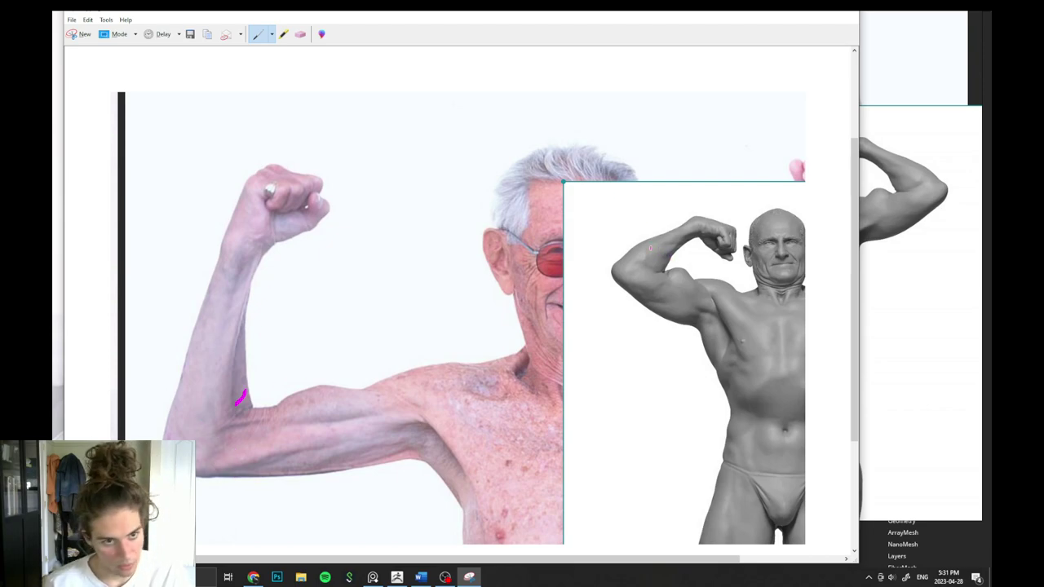
{"action": "mouse_move", "coordinate": [653, 236]}
{"action": "left_mouse_down"}
{"action": "mouse_move", "coordinate": [656, 271]}
{"action": "mouse_move", "coordinate": [677, 250]}
{"action": "mouse_move", "coordinate": [657, 234]}
{"action": "left_mouse_up"}
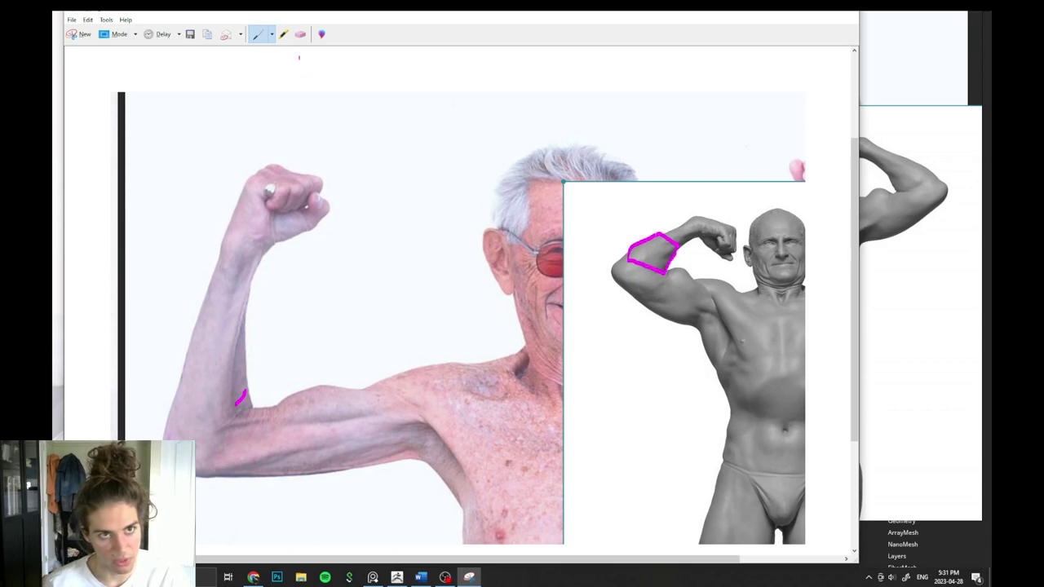
Erase the pen outline around the forearm muscle mass on the grey anatomy figure.
{"action": "left_click", "coordinate": [301, 35]}
{"action": "left_click", "coordinate": [654, 236]}
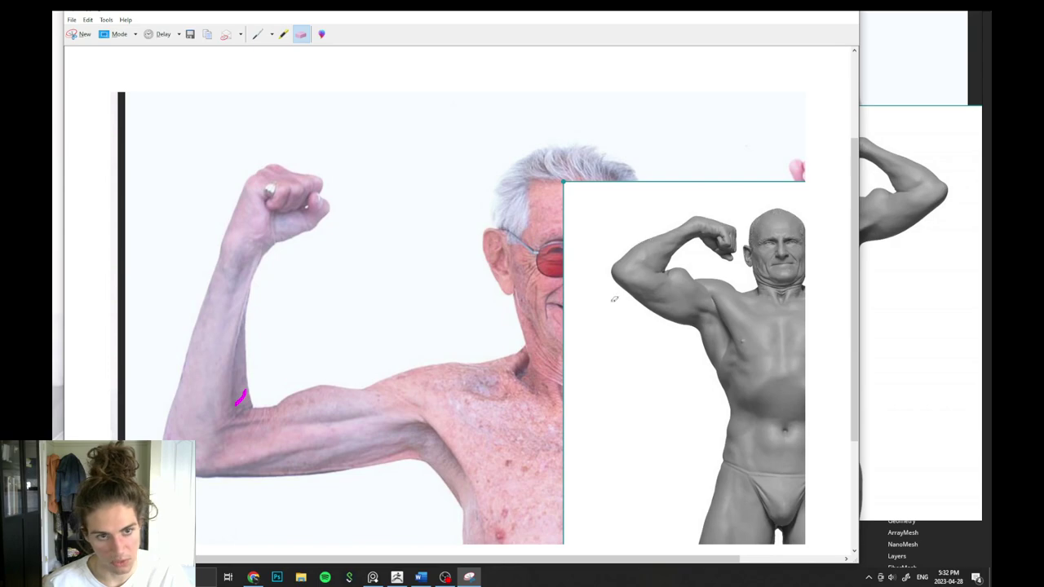
Circle the bony tip of the elbow on the photo with the pen, and erase the circle.
{"action": "left_click", "coordinate": [258, 35]}
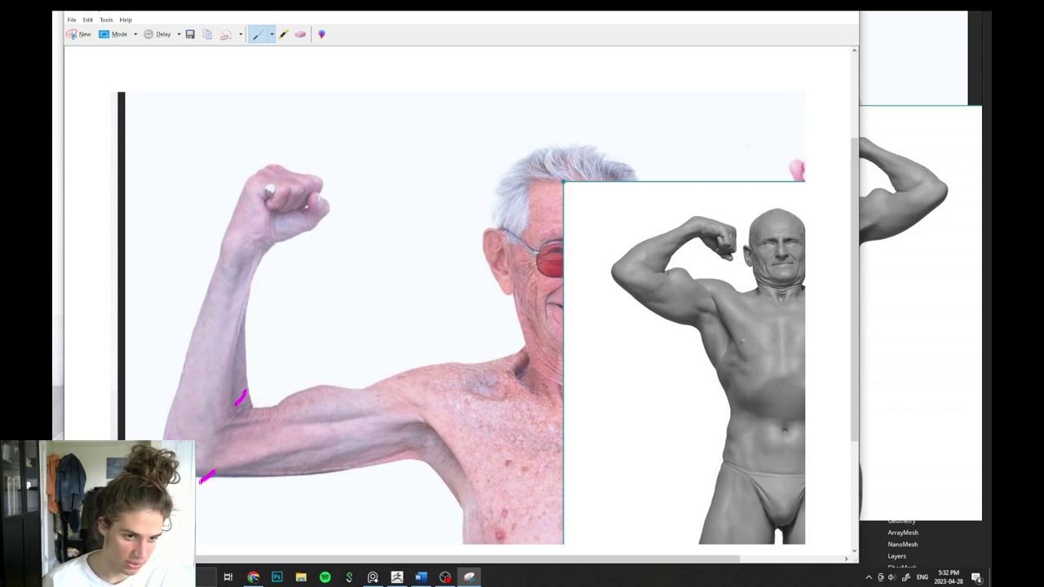
{"action": "mouse_move", "coordinate": [201, 455]}
{"action": "left_mouse_down"}
{"action": "mouse_move", "coordinate": [194, 451]}
{"action": "mouse_move", "coordinate": [215, 461]}
{"action": "left_mouse_up"}
{"action": "left_click", "coordinate": [300, 34]}
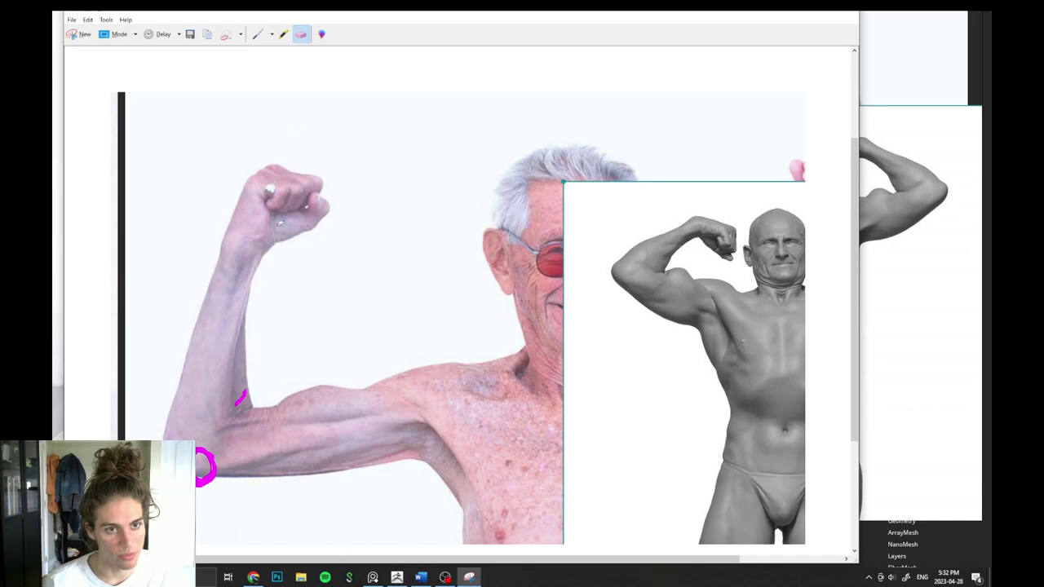
{"action": "left_click", "coordinate": [197, 483]}
{"action": "left_click", "coordinate": [212, 463]}
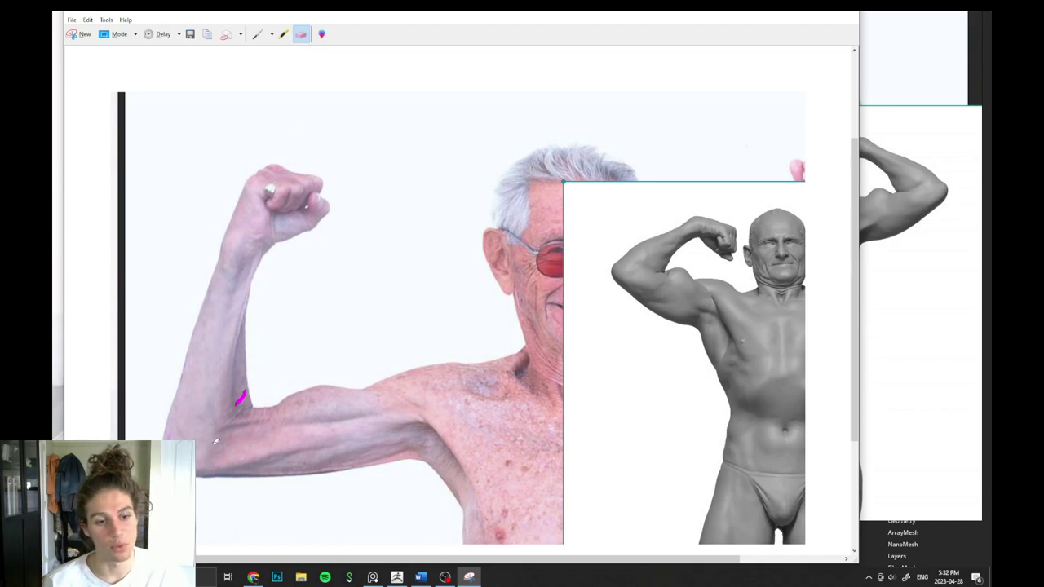
Mark both sides of the photo's elbow with short pen strokes, and erase them along with the mark in the arm's crease.
{"action": "left_click", "coordinate": [258, 34]}
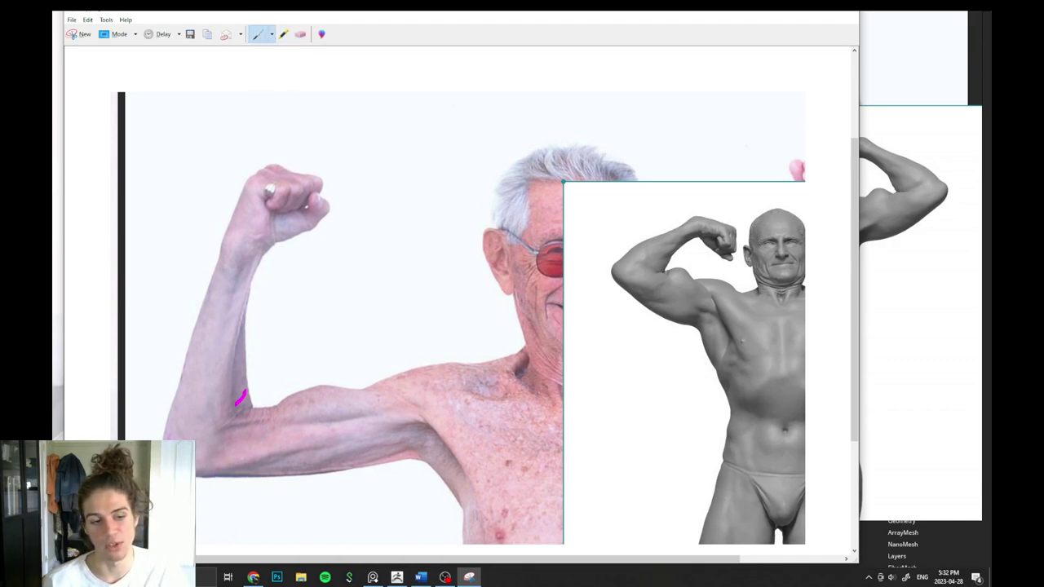
{"action": "left_click_drag", "start_coordinate": [217, 459], "coordinate": [212, 470]}
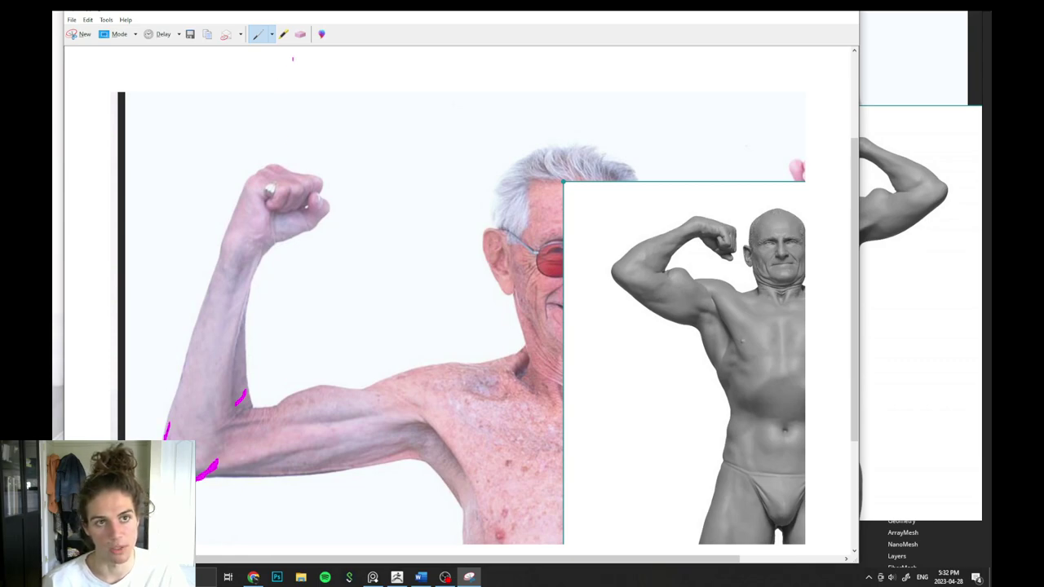
{"action": "left_click", "coordinate": [300, 34]}
{"action": "left_click", "coordinate": [215, 468]}
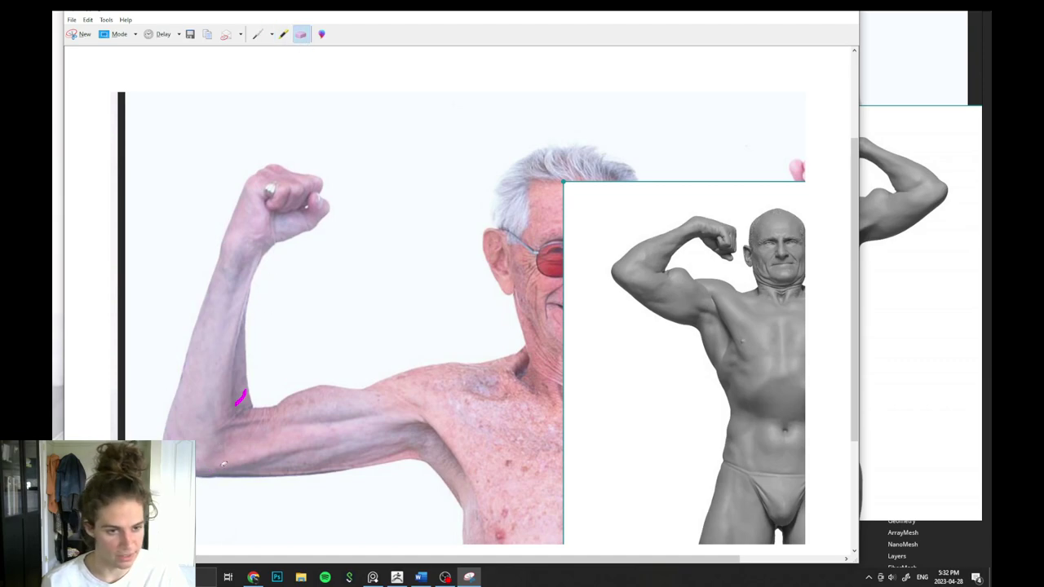
{"action": "left_click", "coordinate": [240, 398]}
Draw an angled check-shaped mark under the photo's elbow and a short stroke on its outer edge, and erase both.
{"action": "left_click", "coordinate": [256, 34]}
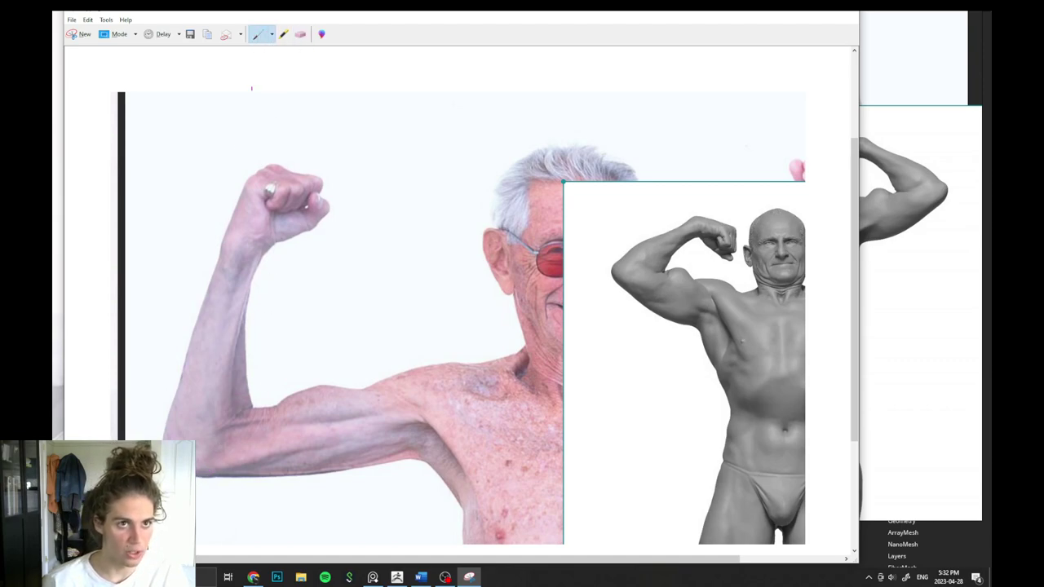
{"action": "left_click_drag", "start_coordinate": [196, 481], "coordinate": [217, 468]}
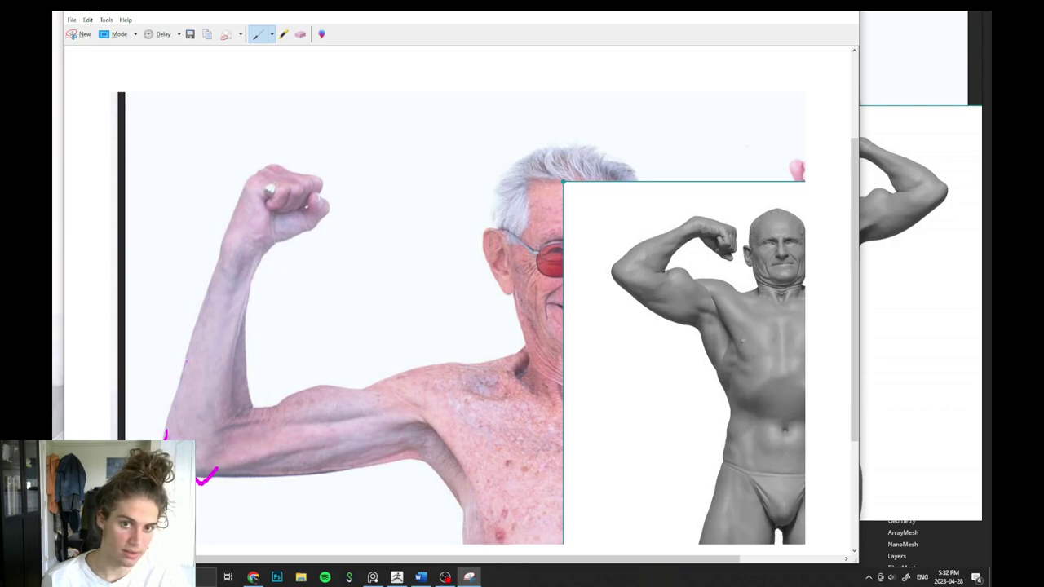
{"action": "left_click", "coordinate": [300, 35]}
{"action": "left_click", "coordinate": [213, 473]}
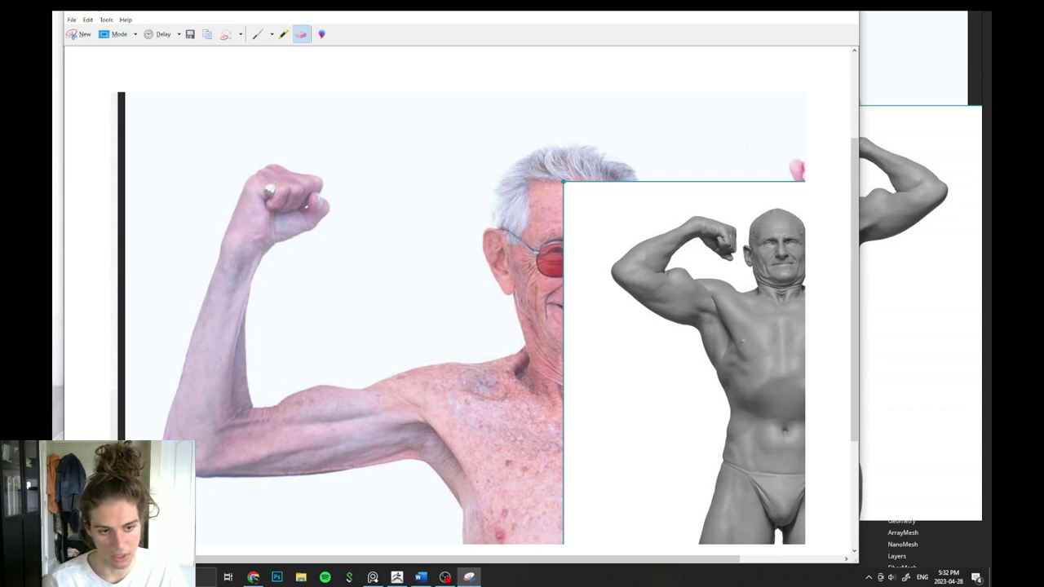
Draw nested curved arcs around the elbow tip on the photo with the pen, and pick up the eraser.
{"action": "left_click", "coordinate": [258, 34]}
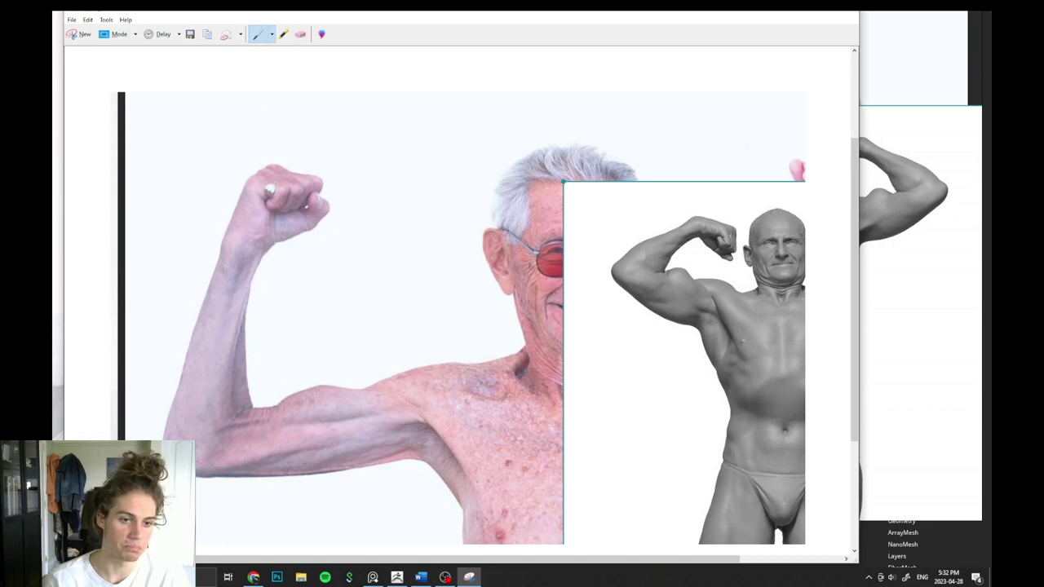
{"action": "left_click_drag", "start_coordinate": [217, 461], "coordinate": [196, 451]}
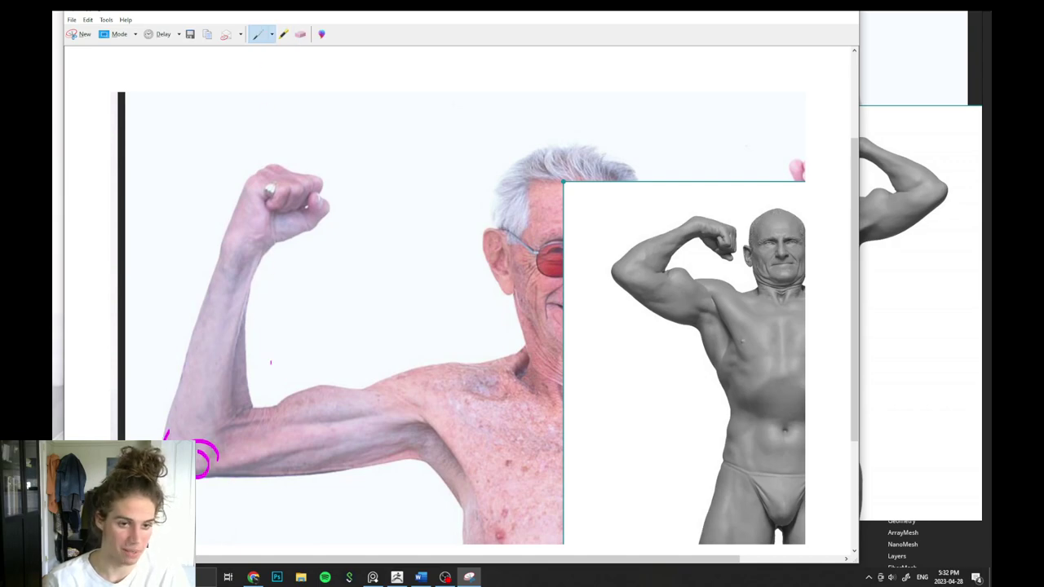
{"action": "left_click", "coordinate": [300, 34]}
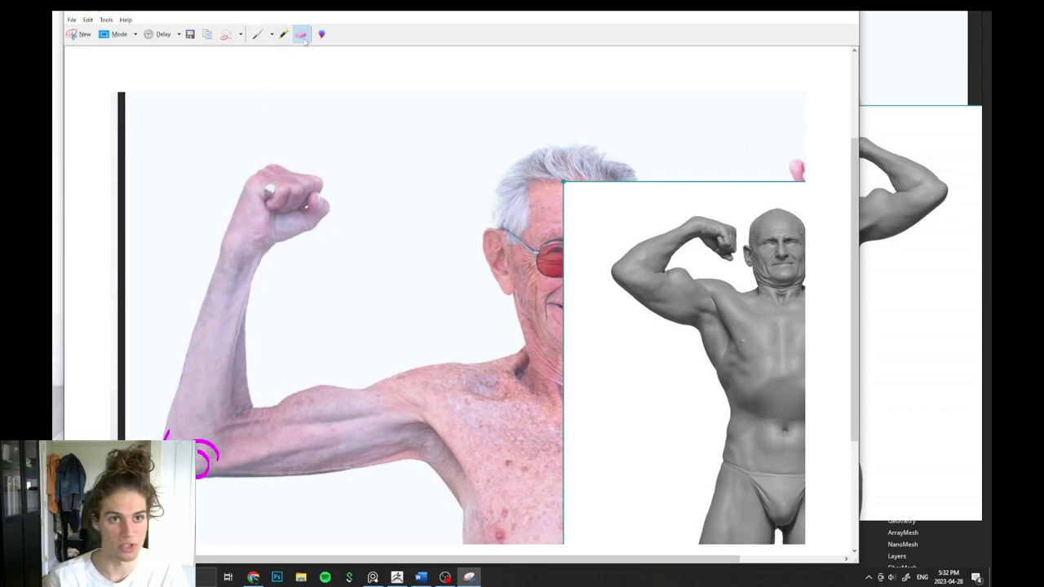
Erase the circled marks around the elbow on the photo and redraw the elbow's outer contour with the pen.
{"action": "left_click_drag", "start_coordinate": [193, 457], "coordinate": [197, 485]}
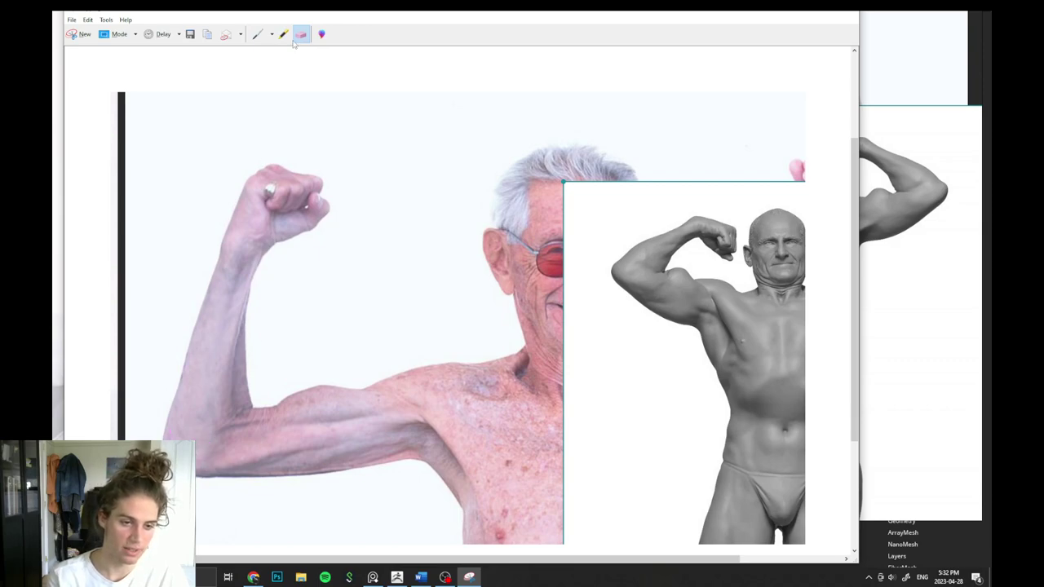
{"action": "left_click", "coordinate": [258, 35]}
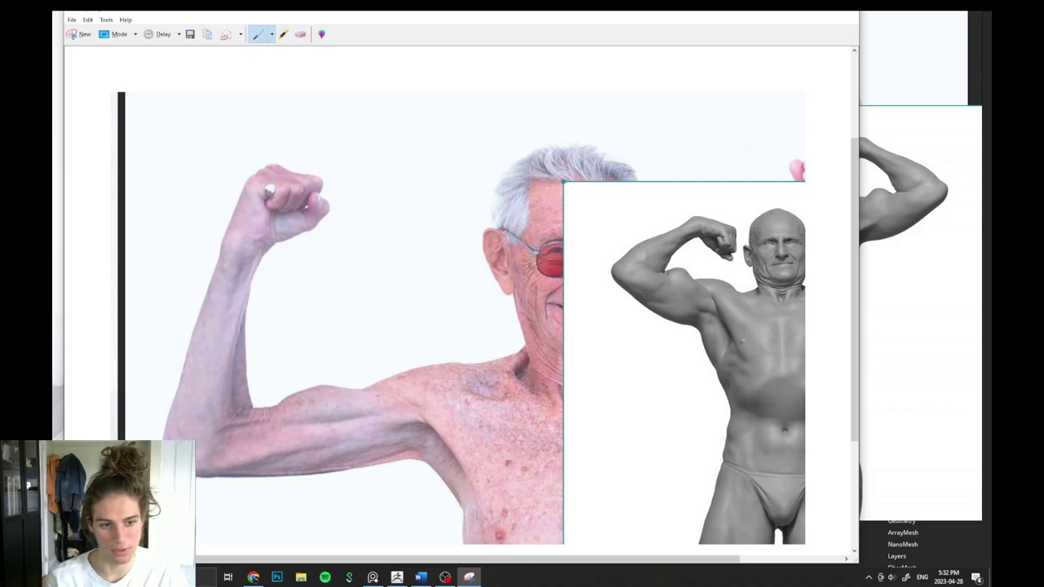
{"action": "left_click_drag", "start_coordinate": [194, 488], "coordinate": [214, 477]}
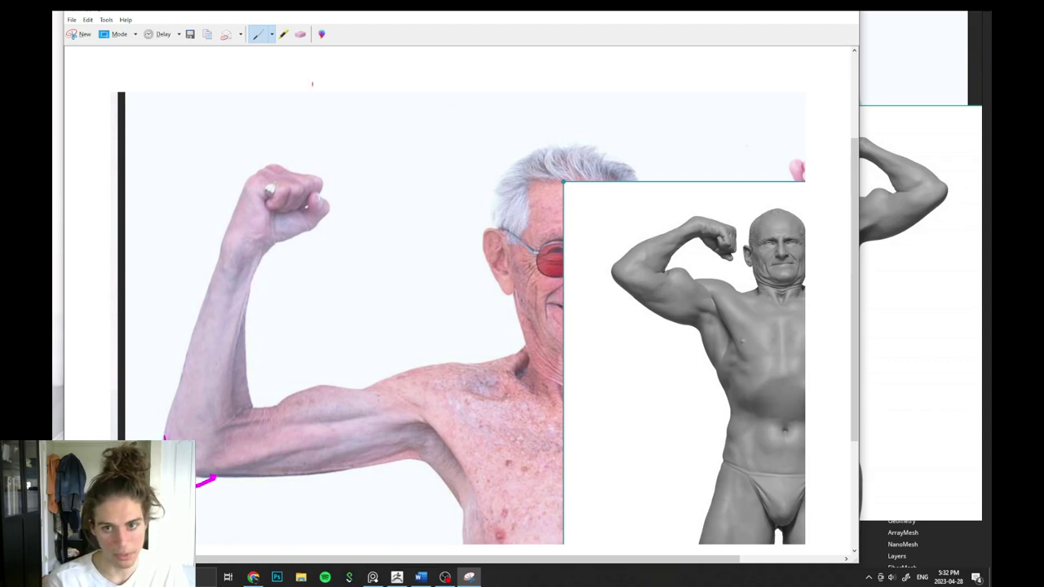
Mark the wrist bone on the photo and on the grey reference figure, erasing each mark after drawing it.
{"action": "mouse_move", "coordinate": [239, 235]}
{"action": "left_mouse_down"}
{"action": "mouse_move", "coordinate": [219, 246]}
{"action": "mouse_move", "coordinate": [220, 269]}
{"action": "left_mouse_up"}
{"action": "left_click", "coordinate": [300, 36]}
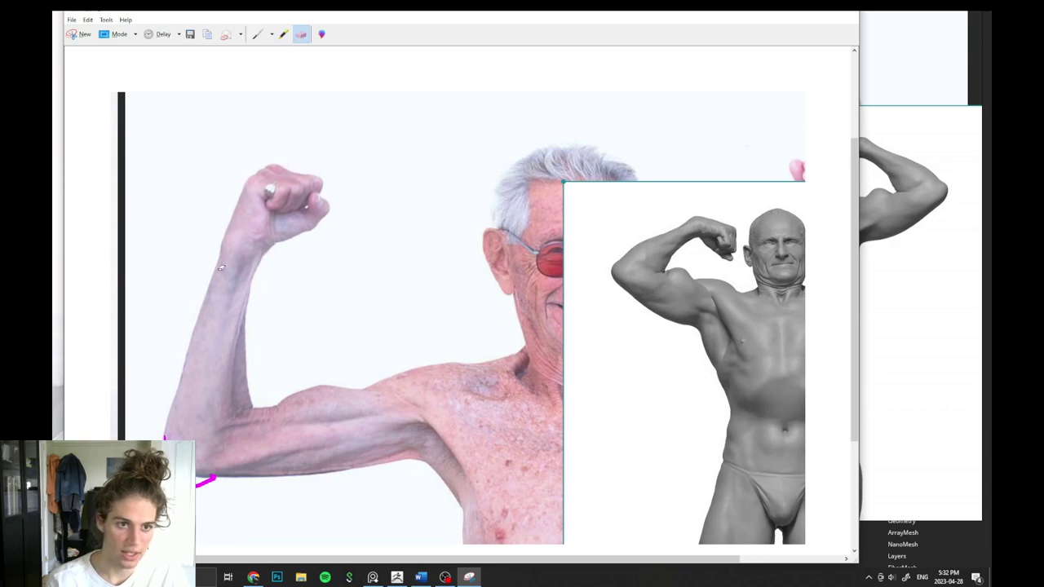
{"action": "left_click", "coordinate": [259, 35]}
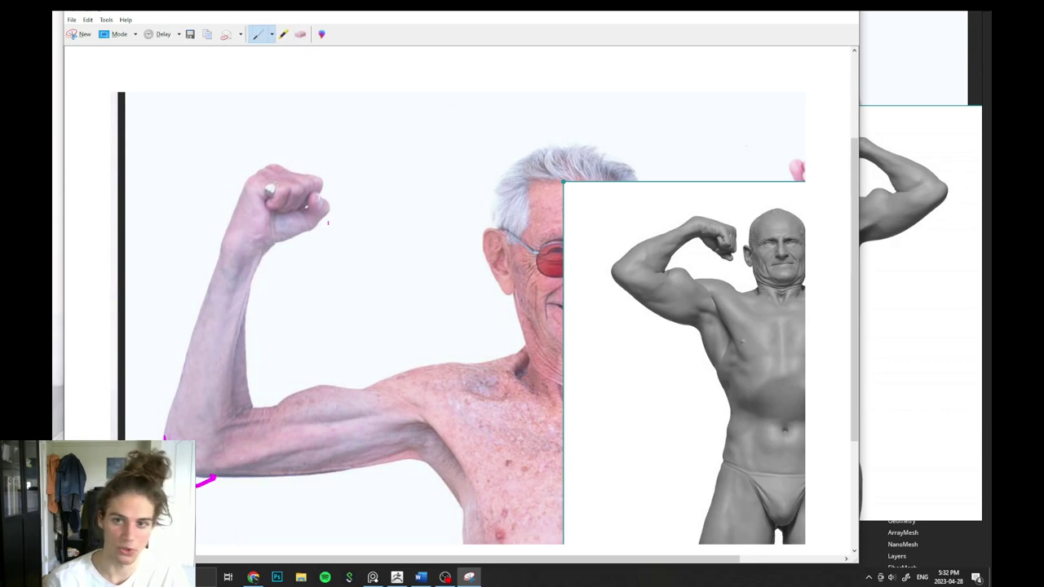
{"action": "left_click_drag", "start_coordinate": [704, 216], "coordinate": [682, 225]}
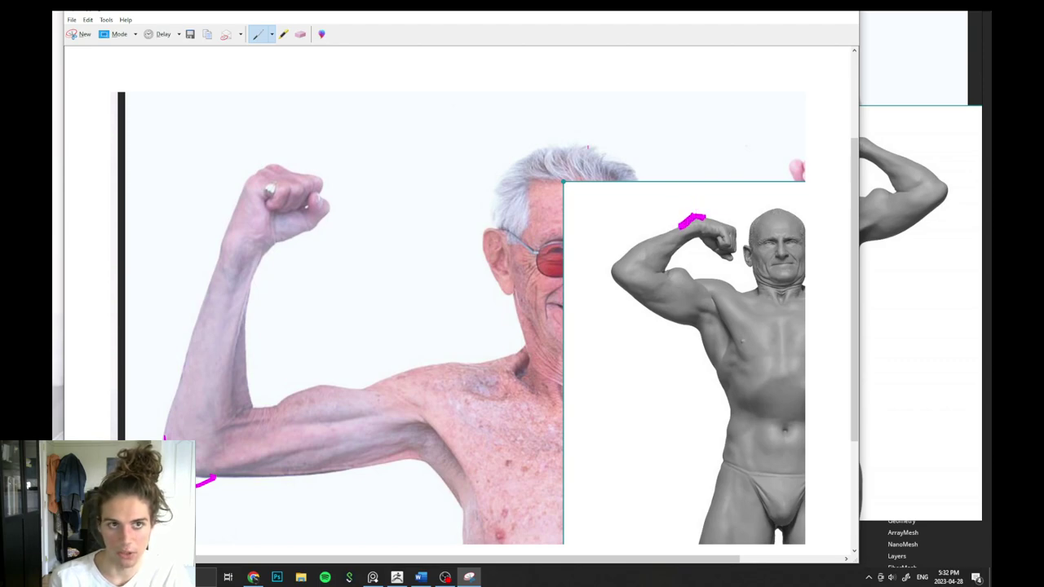
{"action": "left_click", "coordinate": [301, 34]}
{"action": "left_click", "coordinate": [690, 219]}
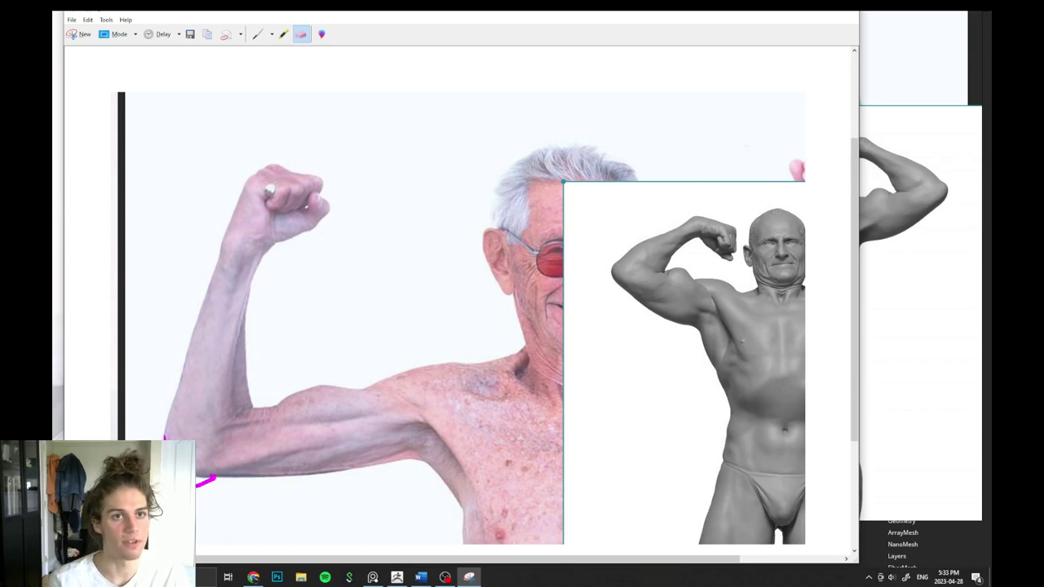
{"action": "left_click", "coordinate": [258, 35]}
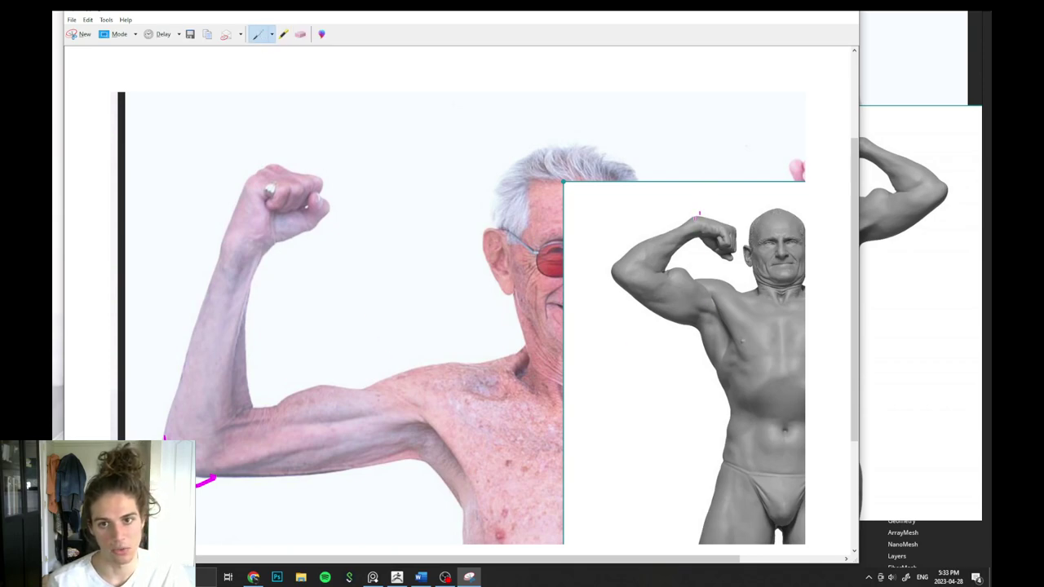
{"action": "left_click_drag", "start_coordinate": [699, 214], "coordinate": [696, 227]}
{"action": "left_click", "coordinate": [300, 34]}
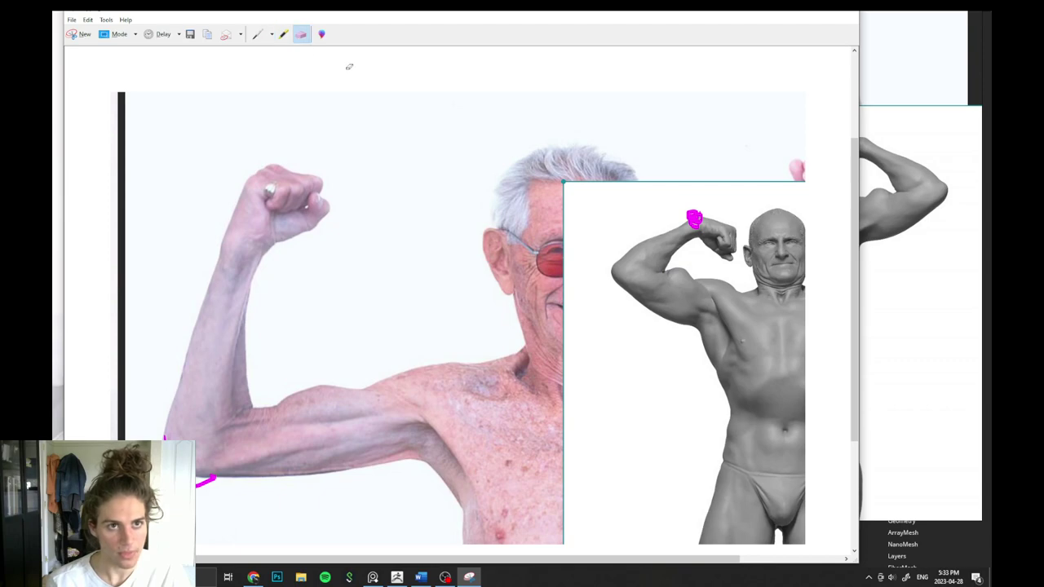
{"action": "left_click", "coordinate": [694, 219]}
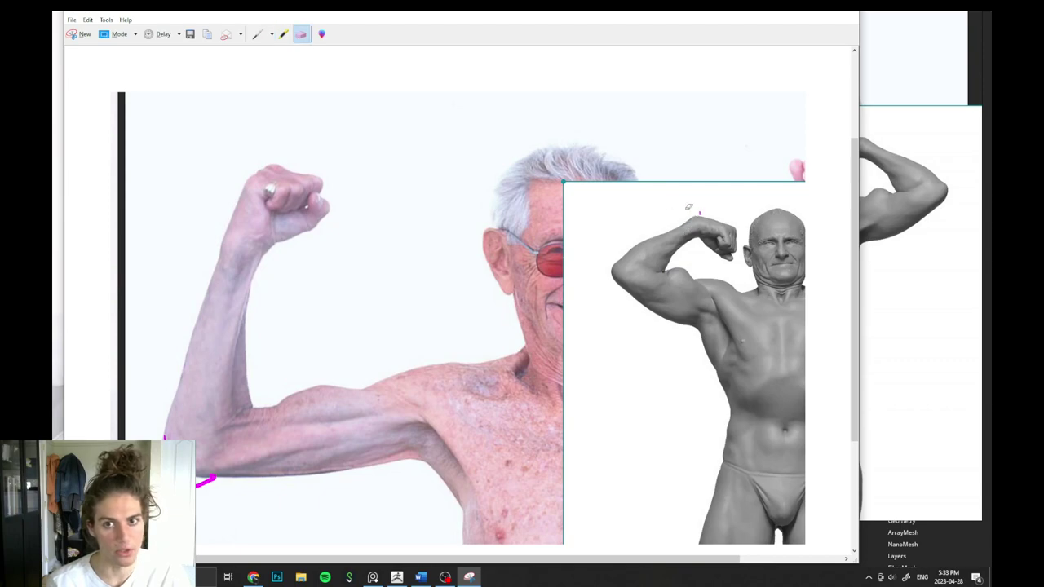
Circle the wrist and elbow and stroke the rib edge on the grey reference figure, and erase the marks.
{"action": "left_click", "coordinate": [258, 34]}
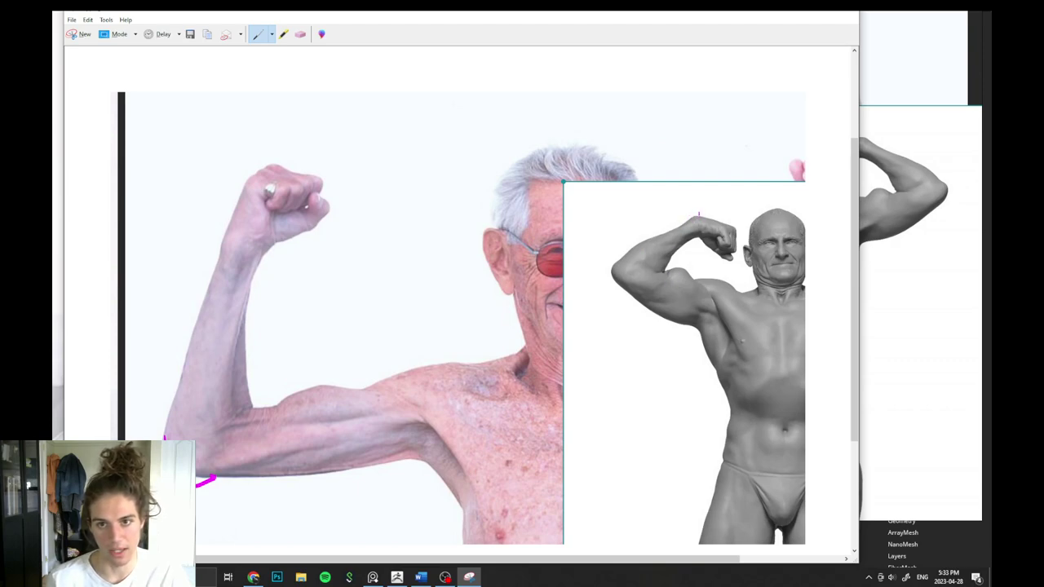
{"action": "mouse_move", "coordinate": [684, 217]}
{"action": "left_mouse_down"}
{"action": "mouse_move", "coordinate": [695, 222]}
{"action": "mouse_move", "coordinate": [689, 215]}
{"action": "left_mouse_up"}
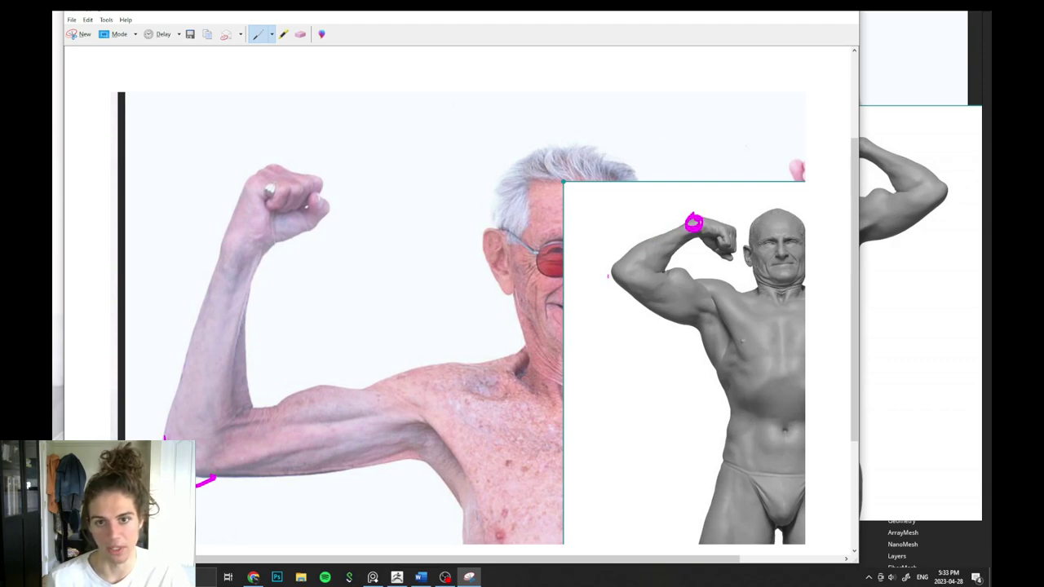
{"action": "mouse_move", "coordinate": [608, 276]}
{"action": "left_mouse_down"}
{"action": "mouse_move", "coordinate": [614, 286]}
{"action": "mouse_move", "coordinate": [633, 269]}
{"action": "mouse_move", "coordinate": [623, 261]}
{"action": "mouse_move", "coordinate": [626, 295]}
{"action": "left_mouse_up"}
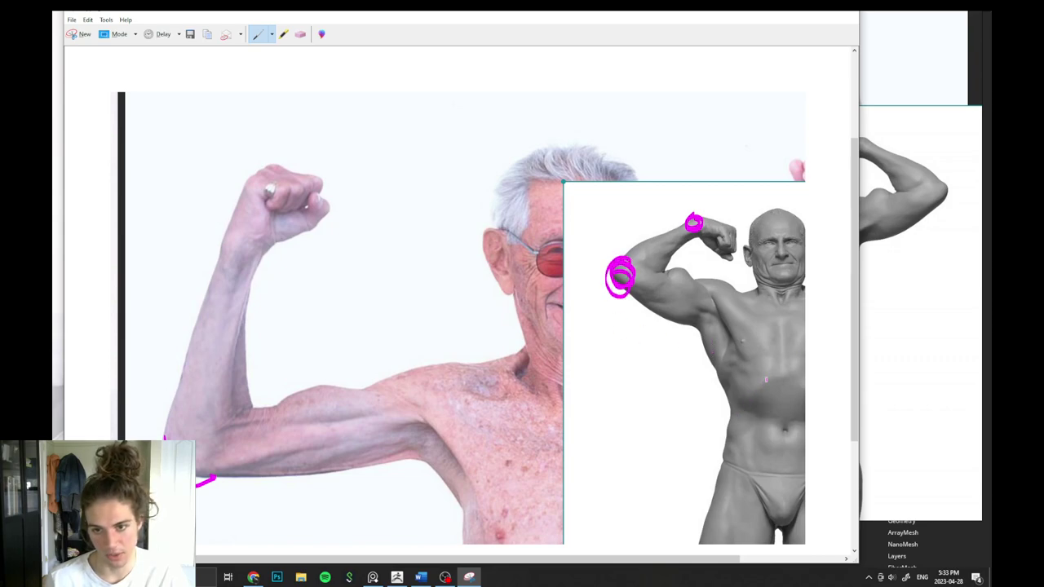
{"action": "left_click_drag", "start_coordinate": [778, 379], "coordinate": [748, 409]}
{"action": "left_click", "coordinate": [300, 33]}
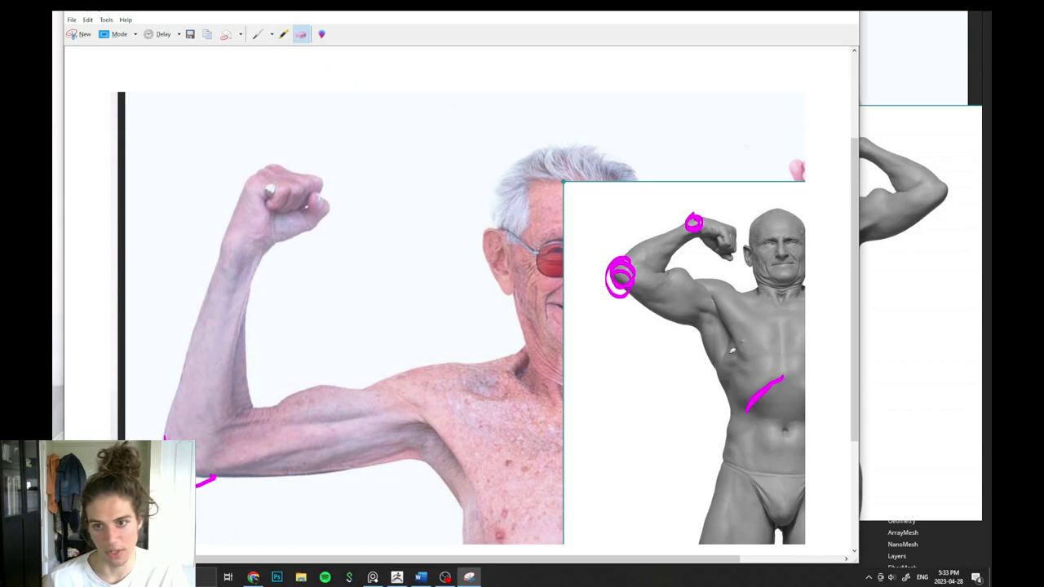
{"action": "left_click", "coordinate": [762, 393]}
{"action": "left_click", "coordinate": [697, 227]}
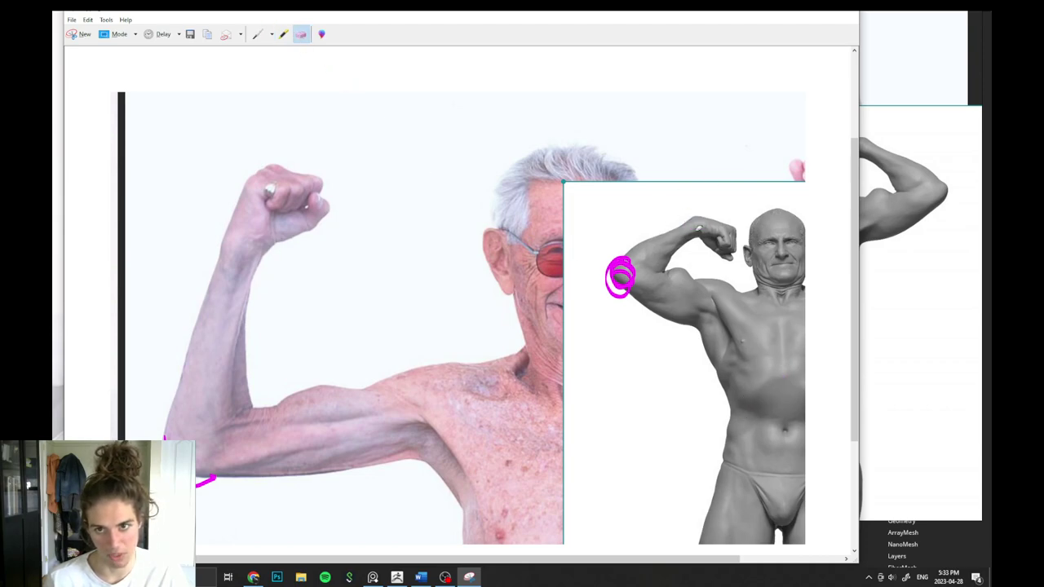
{"action": "left_click", "coordinate": [616, 289]}
Outline the raised arm's shoulder muscle down into the chest and trace the armpit edge on the photo.
{"action": "left_click", "coordinate": [257, 34]}
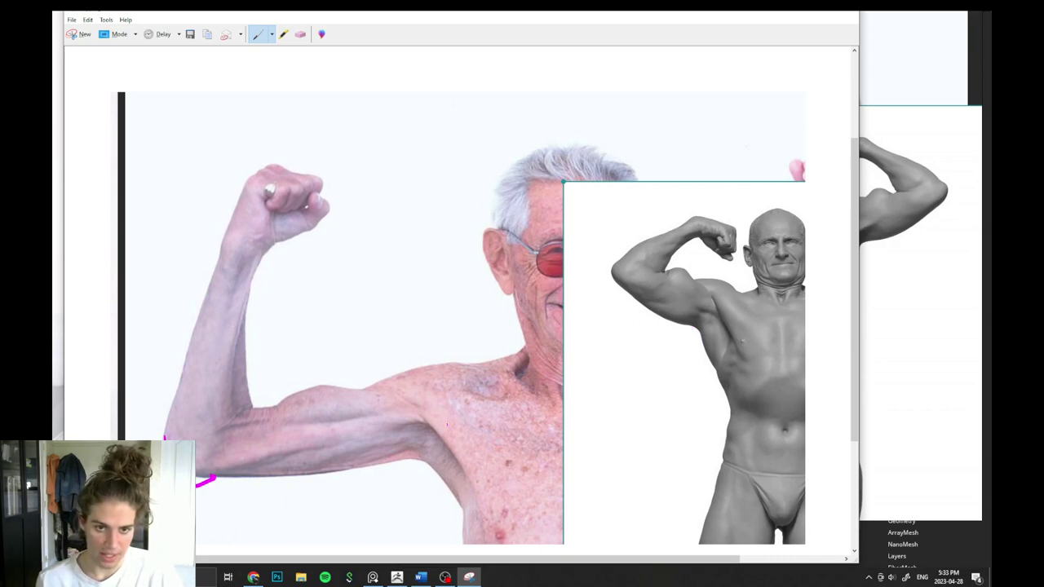
{"action": "left_click_drag", "start_coordinate": [432, 377], "coordinate": [437, 380]}
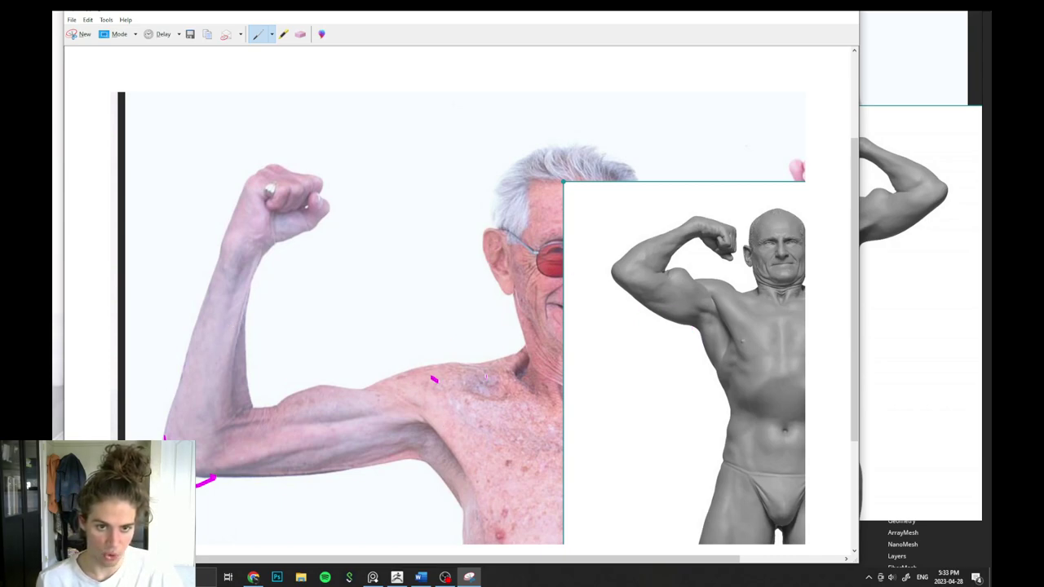
{"action": "mouse_move", "coordinate": [502, 364]}
{"action": "left_mouse_down"}
{"action": "mouse_move", "coordinate": [447, 368]}
{"action": "mouse_move", "coordinate": [483, 466]}
{"action": "left_mouse_up"}
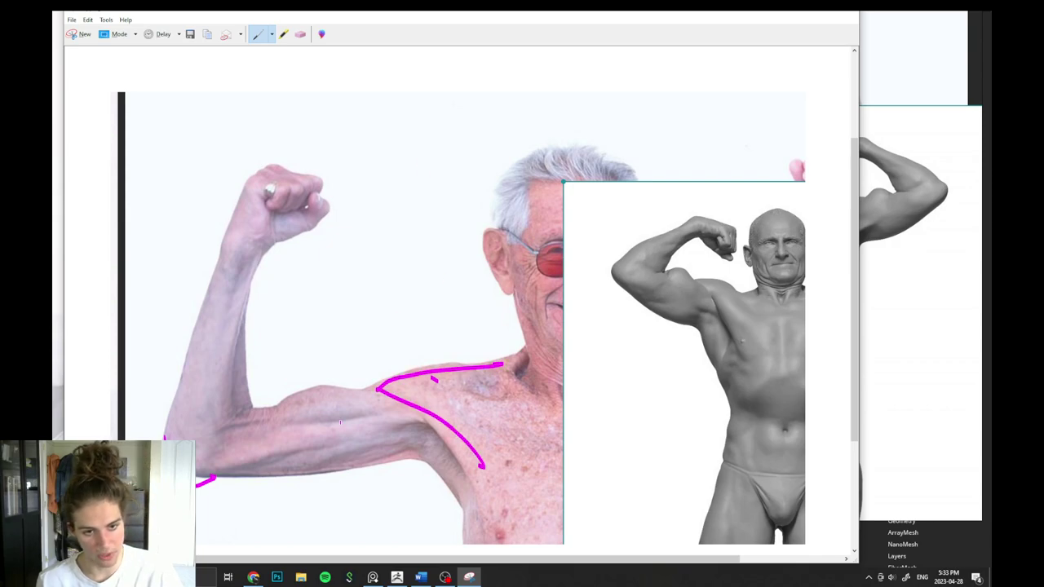
{"action": "left_click_drag", "start_coordinate": [456, 526], "coordinate": [426, 469]}
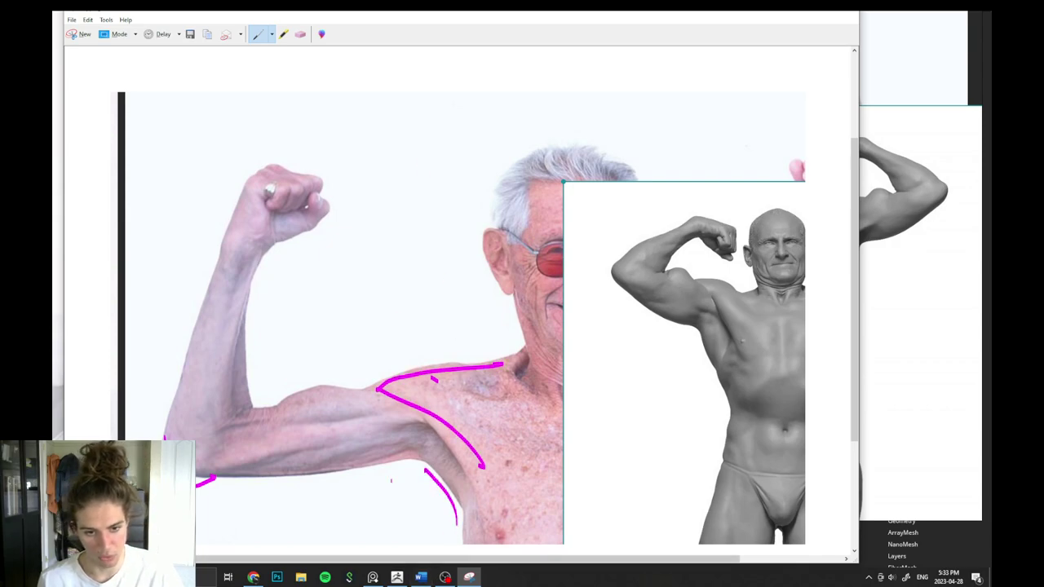
Switch to ZBrush and compare the model's raised arm with the photo reference, moving the reference window aside.
{"action": "left_click", "coordinate": [397, 577]}
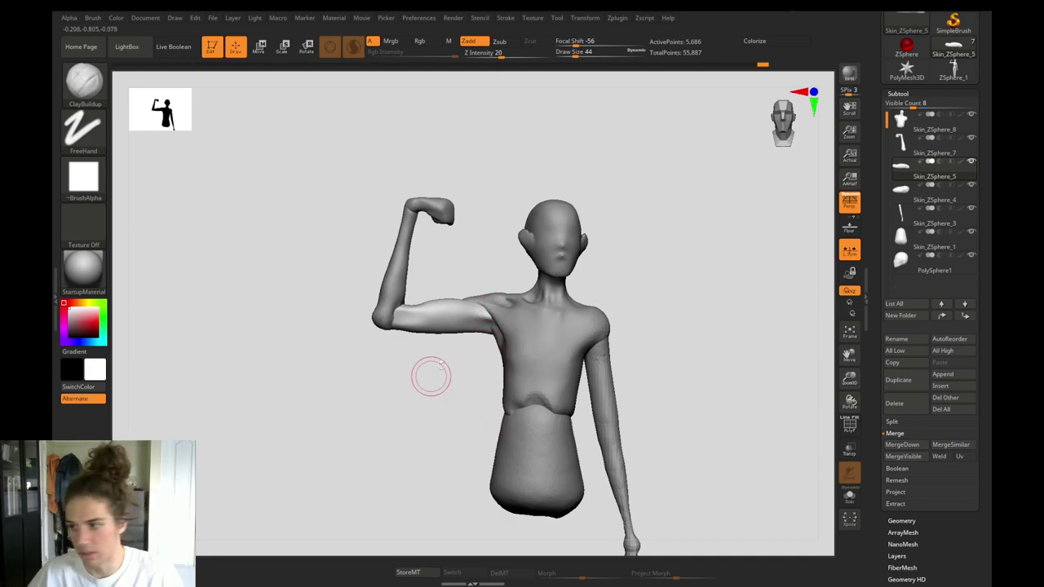
{"action": "left_click_drag", "start_coordinate": [315, 313], "coordinate": [437, 406], "text": "alt"}
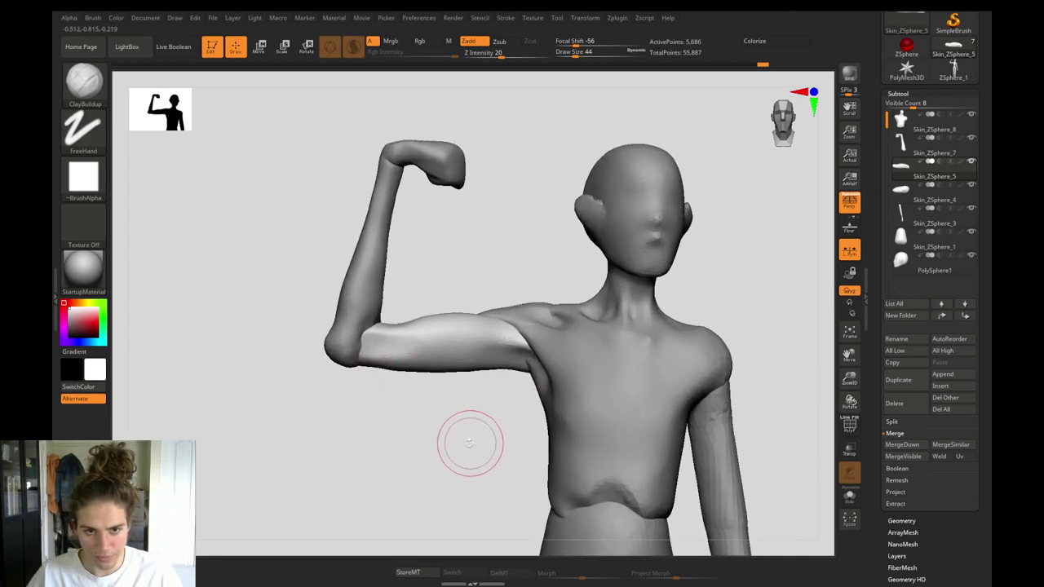
{"action": "left_click_drag", "start_coordinate": [465, 446], "coordinate": [461, 451]}
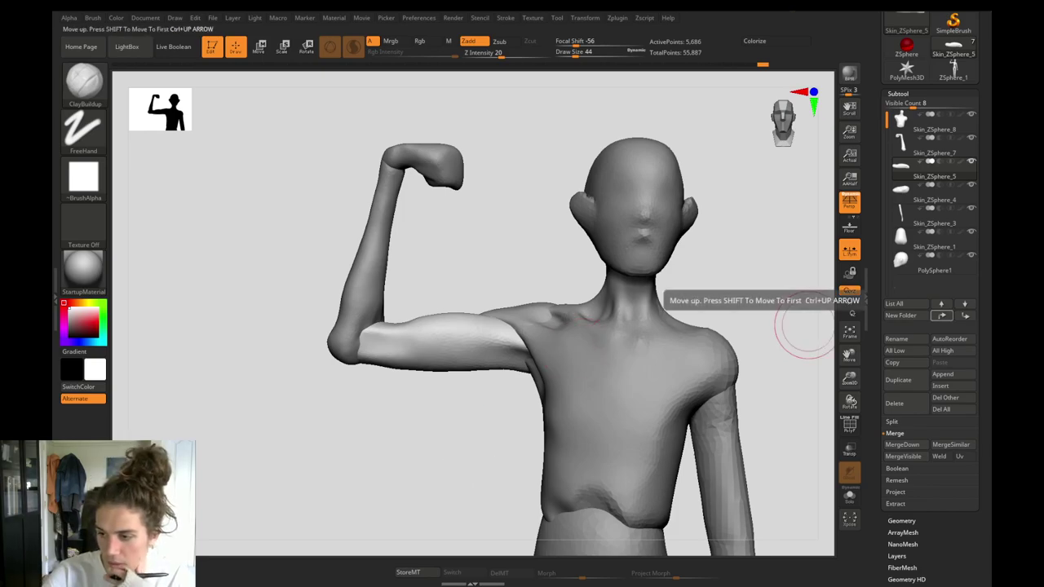
{"action": "key", "text": "alt+Tab"}
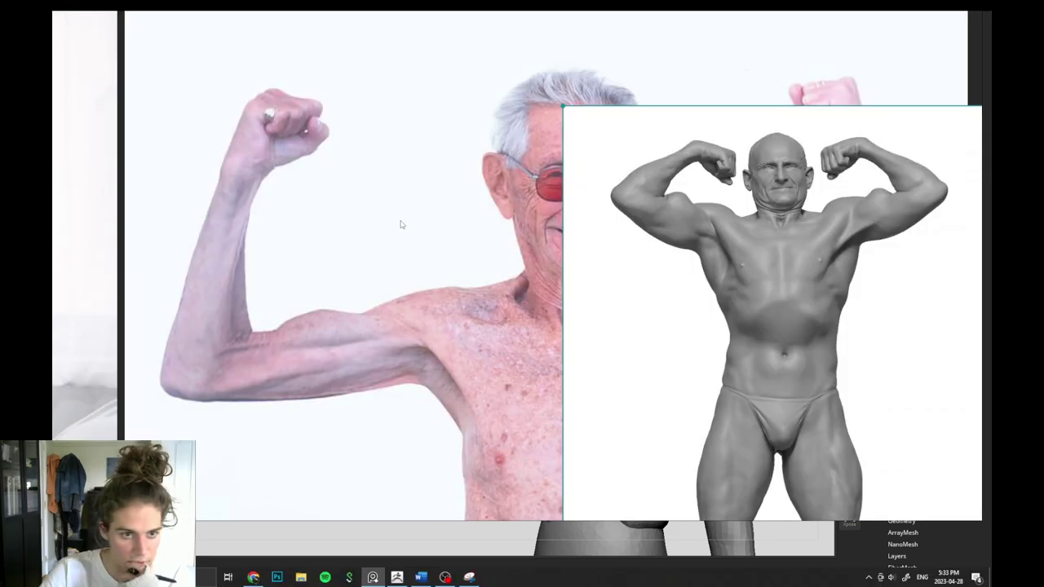
{"action": "right_click", "coordinate": [407, 353]}
{"action": "right_click_drag", "start_coordinate": [407, 353], "coordinate": [625, 307]}
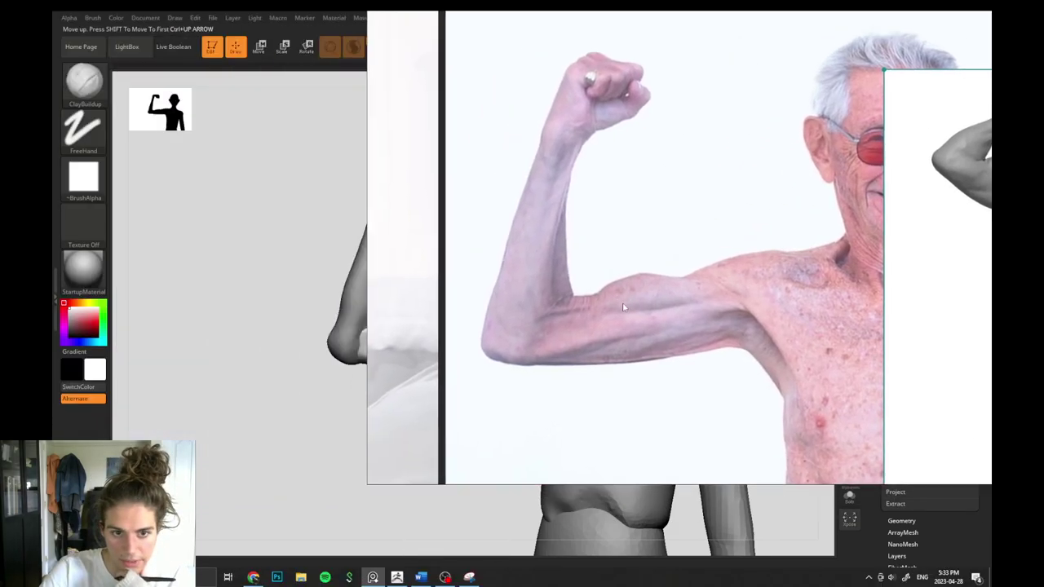
{"action": "key", "text": "alt+Tab"}
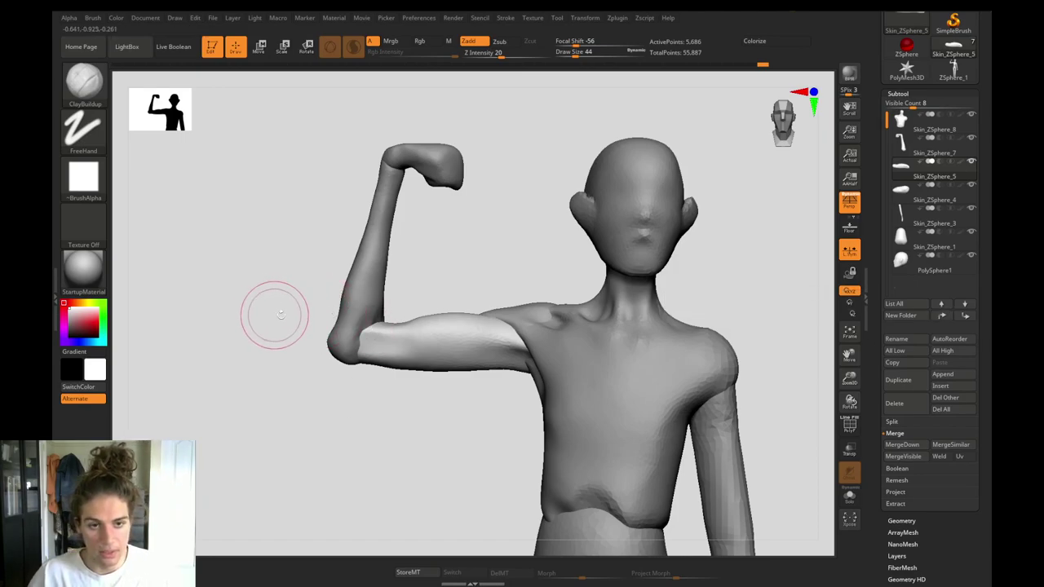
{"action": "left_click", "coordinate": [353, 313], "text": "alt"}
{"action": "mouse_move", "coordinate": [297, 311]}
{"action": "left_mouse_down", "text": "alt"}
{"action": "mouse_move", "coordinate": [317, 313]}
{"action": "mouse_move", "coordinate": [298, 294]}
{"action": "left_mouse_up", "text": "alt"}
{"action": "mouse_move", "coordinate": [333, 349]}
{"action": "left_mouse_down", "text": "alt"}
{"action": "mouse_move", "coordinate": [326, 329]}
{"action": "mouse_move", "coordinate": [316, 346]}
{"action": "left_mouse_up", "text": "alt"}
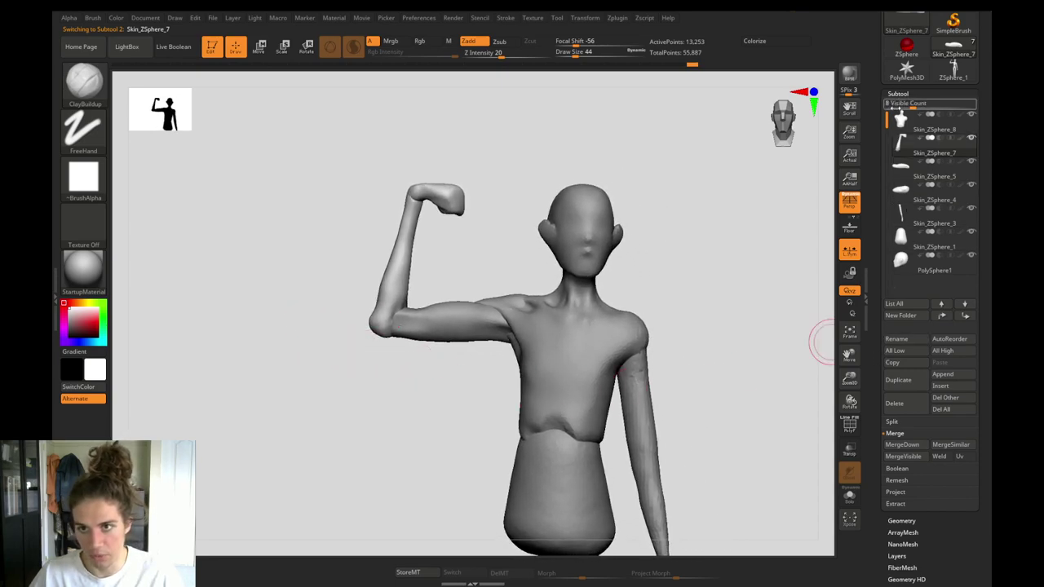
{"action": "left_click_drag", "start_coordinate": [650, 291], "coordinate": [680, 280]}
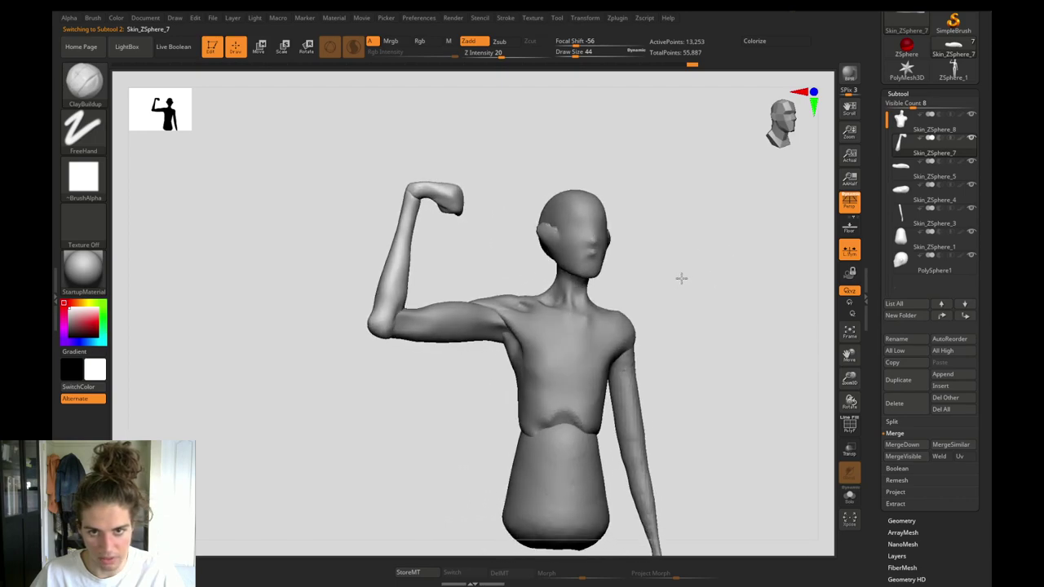
Merge the torso subtool down with all subtools below it into one subtool, accepting the undo warning permanently.
{"action": "left_click", "coordinate": [925, 124]}
{"action": "left_click", "coordinate": [902, 445]}
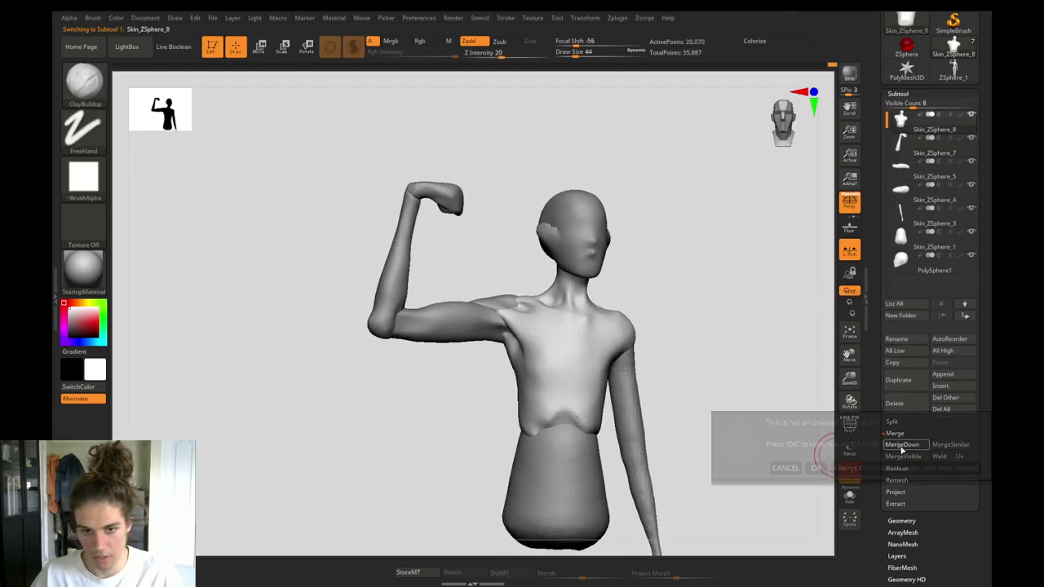
{"action": "left_click", "coordinate": [815, 467]}
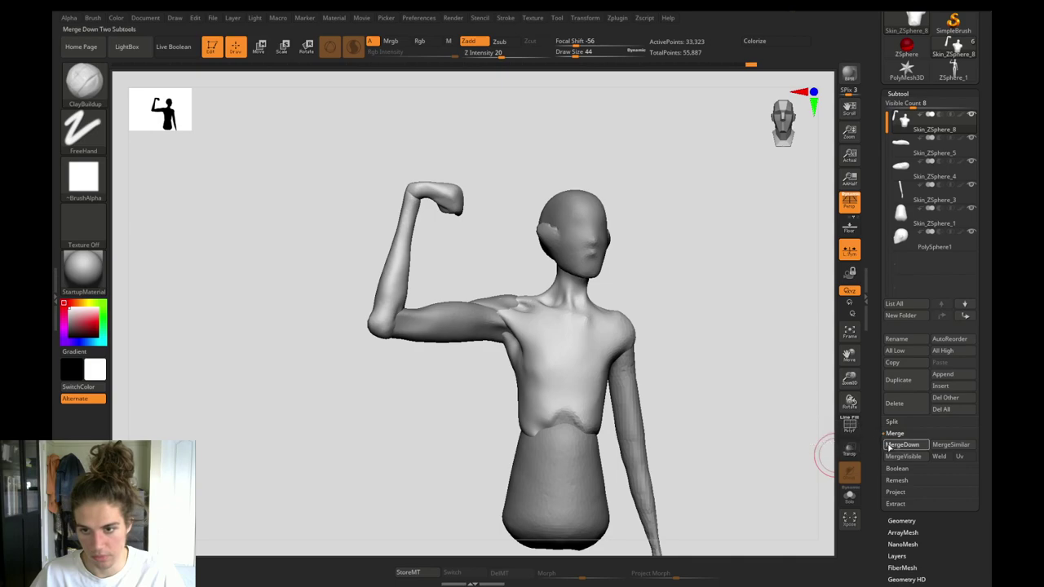
{"action": "left_click", "coordinate": [902, 444]}
{"action": "left_click", "coordinate": [847, 467]}
{"action": "left_click", "coordinate": [900, 445]}
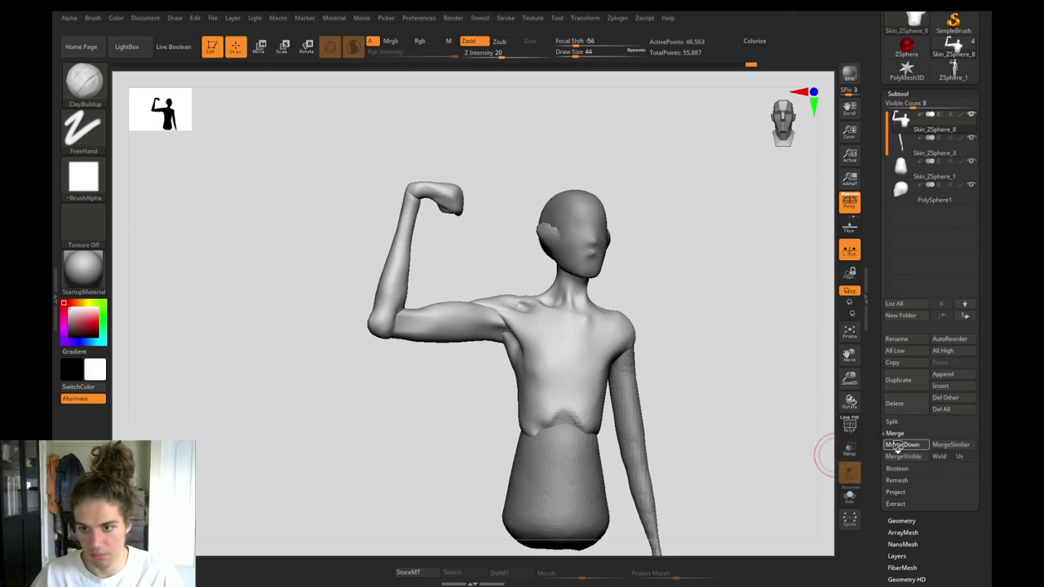
{"action": "left_click", "coordinate": [901, 445]}
{"action": "left_click", "coordinate": [900, 445]}
{"action": "left_click", "coordinate": [900, 446]}
Try DynaMesh on the merged figure at resolution 128 and undo it.
{"action": "left_click", "coordinate": [901, 520]}
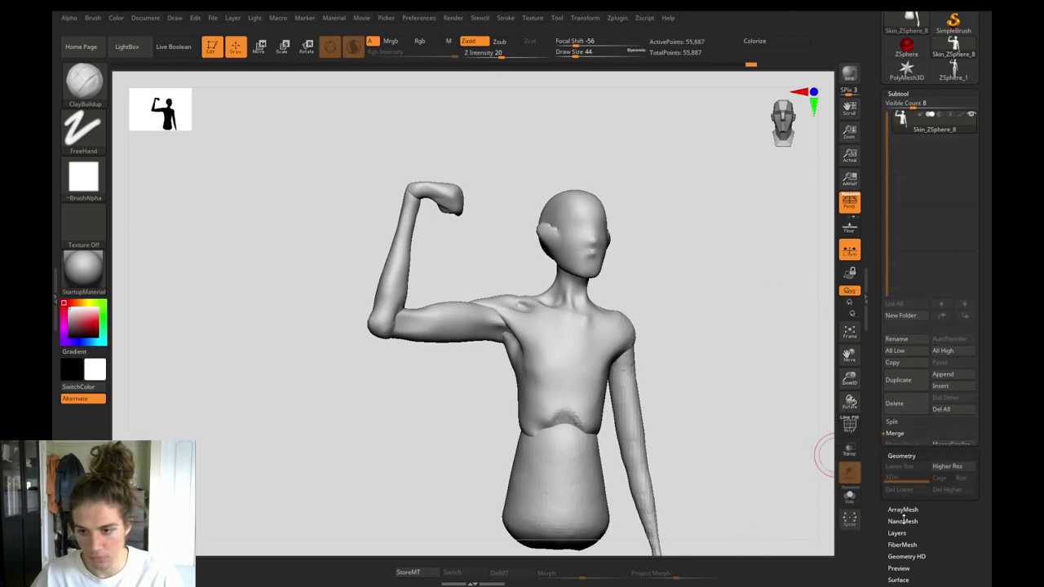
{"action": "left_click", "coordinate": [900, 285]}
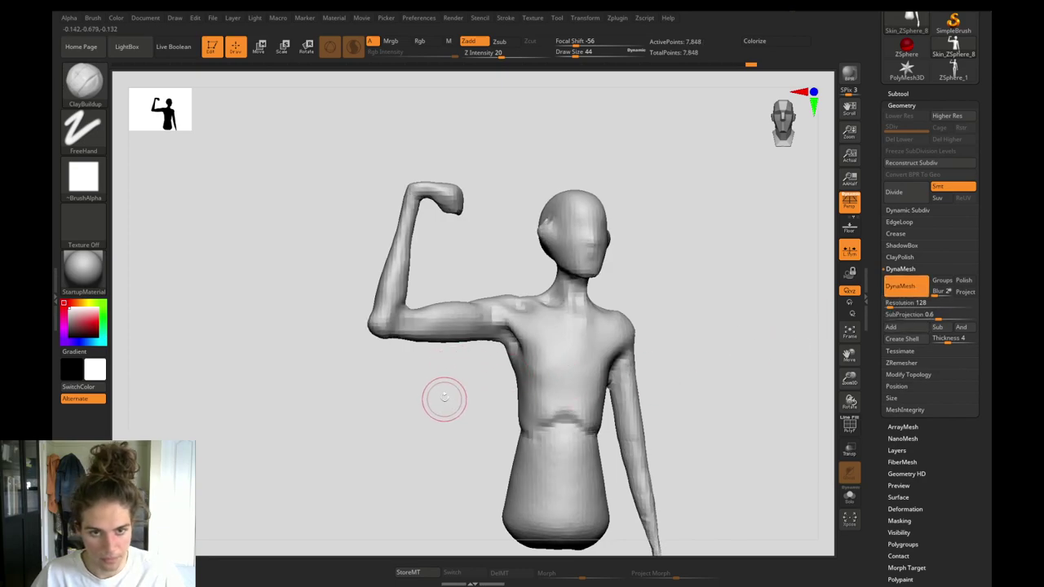
{"action": "key", "text": "ctrl+z"}
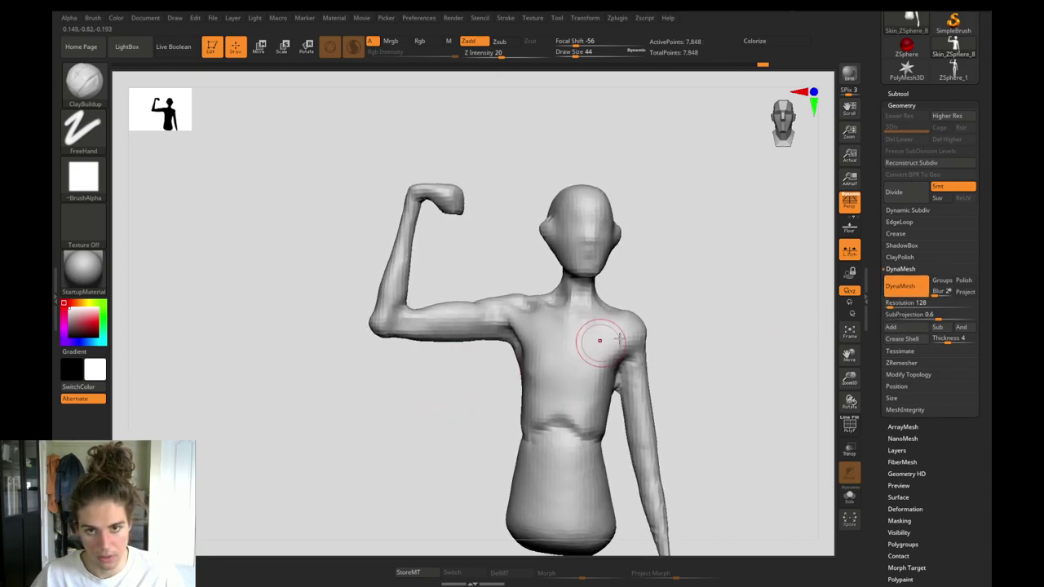
{"action": "key", "text": "ctrl+z"}
Set the DynaMesh resolution to 288 and remesh the merged figure with DynaMesh.
{"action": "type", "text": "288"}
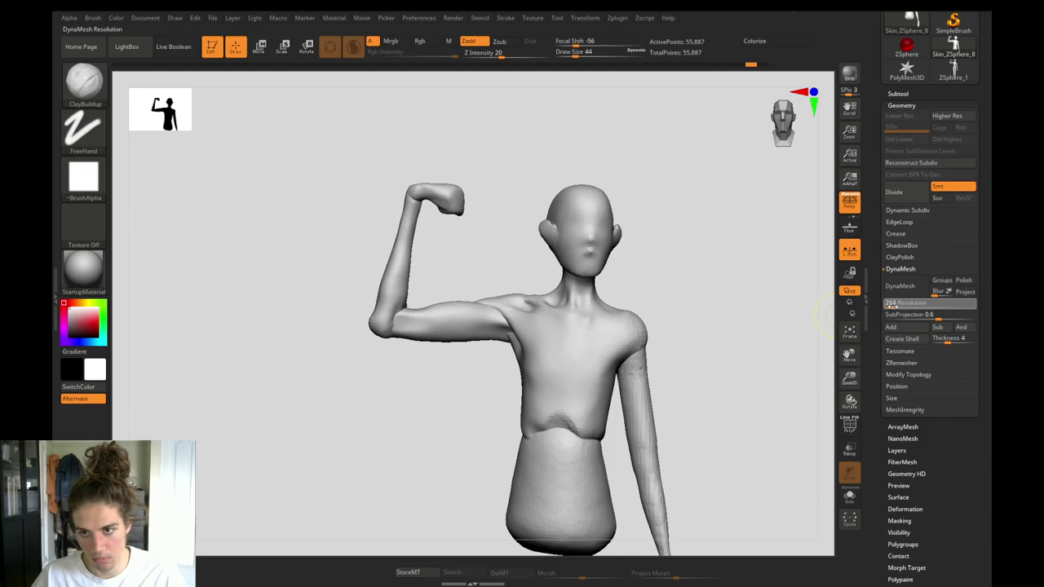
{"action": "key", "text": "Return"}
{"action": "left_click", "coordinate": [899, 286]}
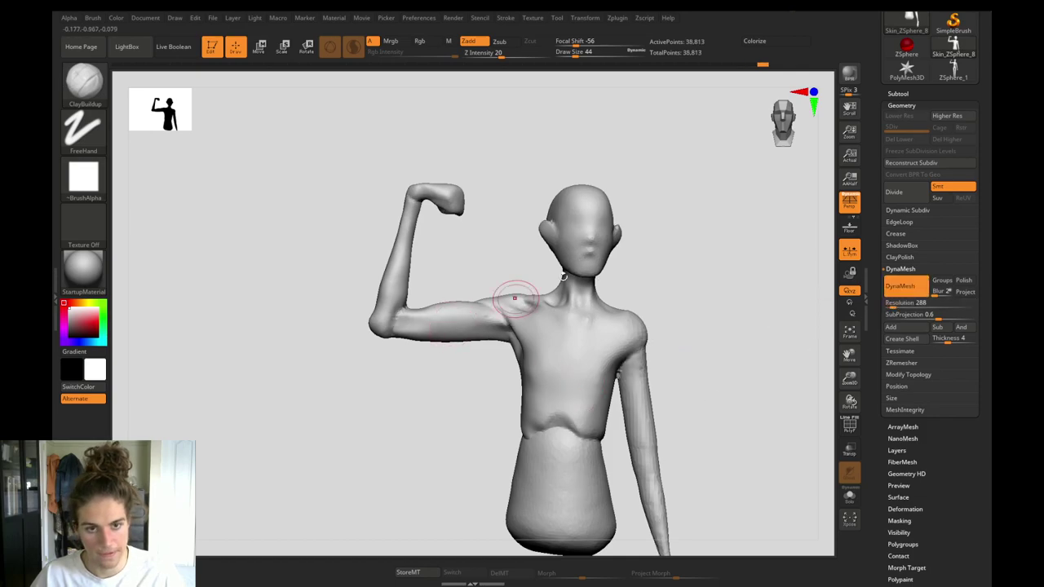
Build up clay over the raised arm's elbow joint with ClayBuildup at draw size 37 and smooth the transition between forearm and upper arm.
{"action": "mouse_move", "coordinate": [298, 296]}
{"action": "left_mouse_down", "text": "alt"}
{"action": "mouse_move", "coordinate": [391, 298]}
{"action": "mouse_move", "coordinate": [305, 305]}
{"action": "mouse_move", "coordinate": [314, 324]}
{"action": "mouse_move", "coordinate": [314, 314]}
{"action": "mouse_move", "coordinate": [292, 314]}
{"action": "left_mouse_up", "text": "alt"}
{"action": "key", "text": "s"}
{"action": "left_click_drag", "start_coordinate": [513, 349], "coordinate": [492, 366]}
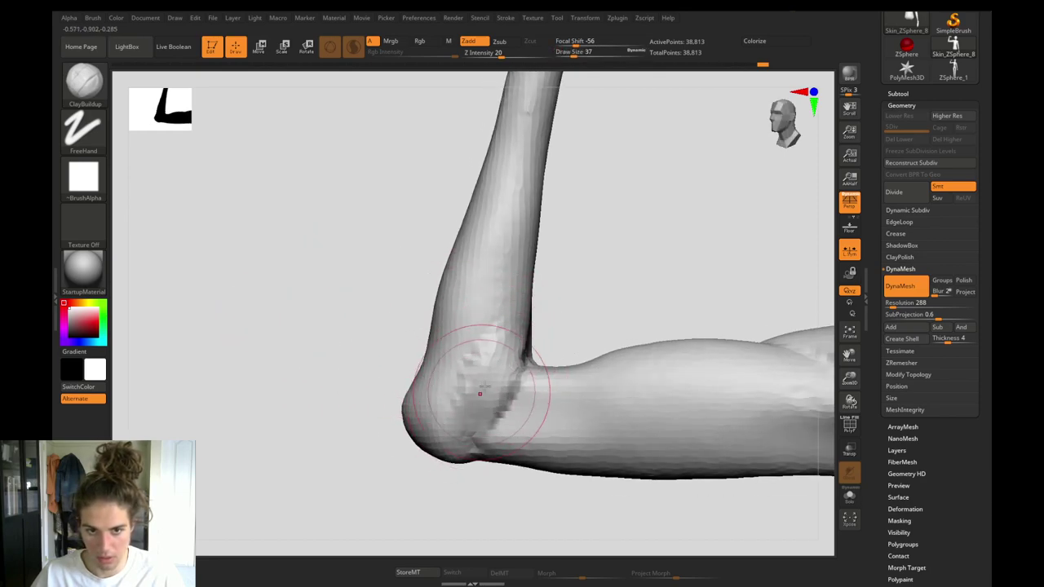
{"action": "left_click_drag", "start_coordinate": [507, 329], "coordinate": [536, 339], "text": "shift"}
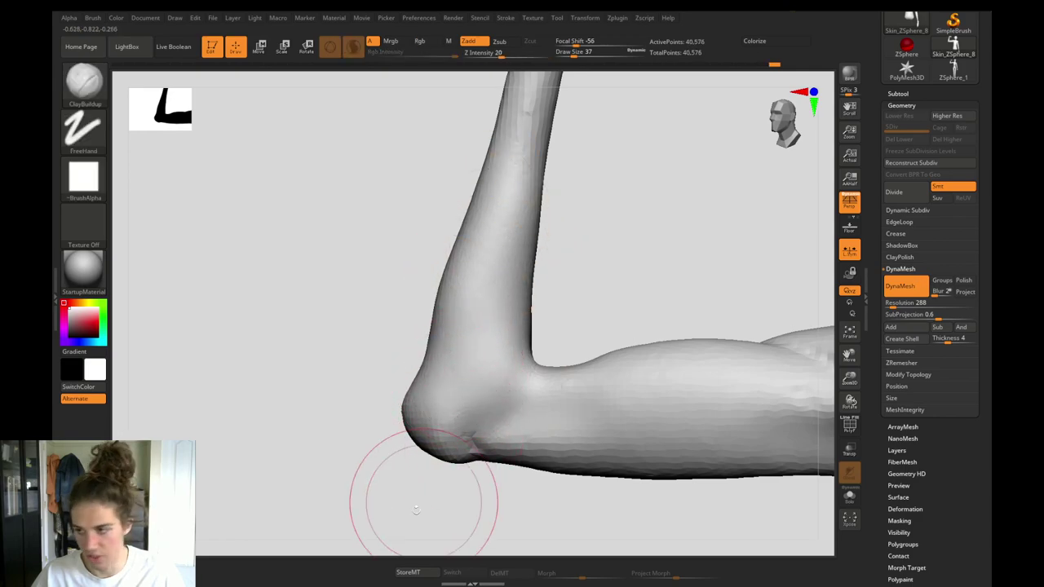
Build up the bony tip and underside of the elbow with ClayBuildup and smooth the added clay.
{"action": "left_click_drag", "start_coordinate": [415, 513], "coordinate": [432, 434], "text": "alt"}
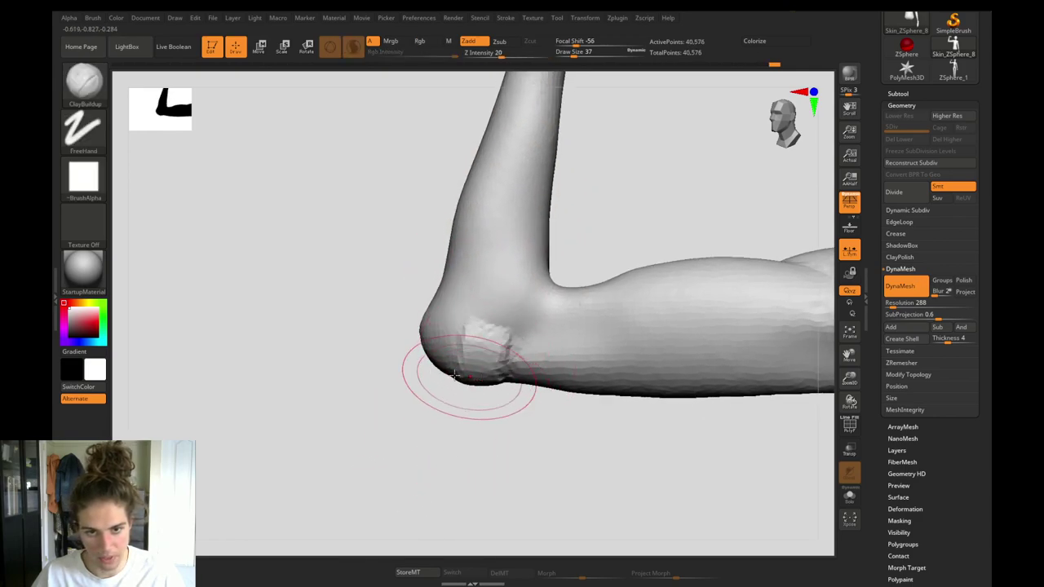
{"action": "mouse_move", "coordinate": [447, 389]}
{"action": "left_mouse_down"}
{"action": "mouse_move", "coordinate": [424, 383]}
{"action": "mouse_move", "coordinate": [493, 330]}
{"action": "left_mouse_up"}
{"action": "key", "text": "b"}
{"action": "key", "text": "d"}
{"action": "key", "text": "s"}
{"action": "mouse_move", "coordinate": [415, 405]}
{"action": "left_mouse_down"}
{"action": "mouse_move", "coordinate": [407, 401]}
{"action": "mouse_move", "coordinate": [457, 373]}
{"action": "mouse_move", "coordinate": [481, 343]}
{"action": "mouse_move", "coordinate": [492, 352]}
{"action": "left_mouse_up"}
{"action": "key", "text": "b"}
{"action": "key", "text": "c"}
{"action": "key", "text": "b"}
{"action": "key", "text": "shift"}
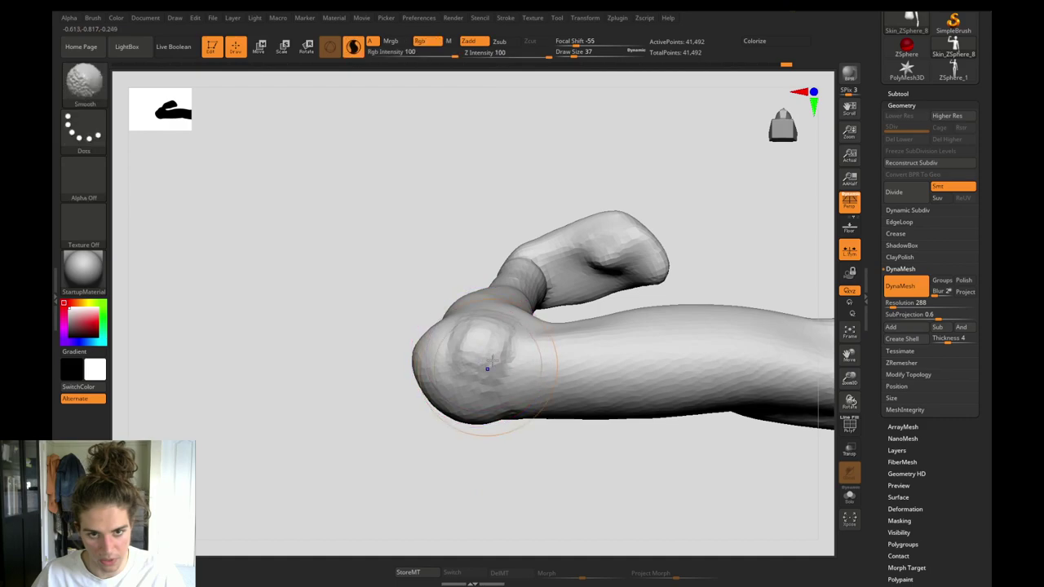
{"action": "left_click_drag", "start_coordinate": [477, 307], "coordinate": [473, 317], "text": "shift"}
Add clay from the elbow tip up into the lower forearm at draw size 41 and smooth it.
{"action": "mouse_move", "coordinate": [376, 281]}
{"action": "left_mouse_down"}
{"action": "mouse_move", "coordinate": [383, 336]}
{"action": "mouse_move", "coordinate": [391, 331]}
{"action": "left_mouse_up"}
{"action": "left_click_drag", "start_coordinate": [444, 300], "coordinate": [445, 245]}
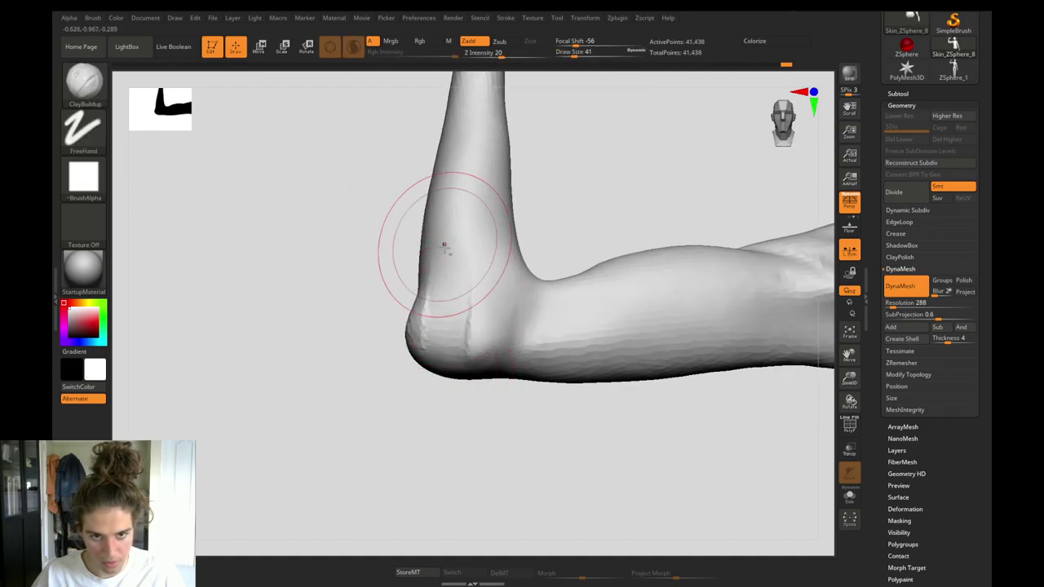
{"action": "mouse_move", "coordinate": [434, 336]}
{"action": "left_mouse_down", "text": "shift"}
{"action": "mouse_move", "coordinate": [424, 328]}
{"action": "mouse_move", "coordinate": [458, 228]}
{"action": "left_mouse_up", "text": "shift"}
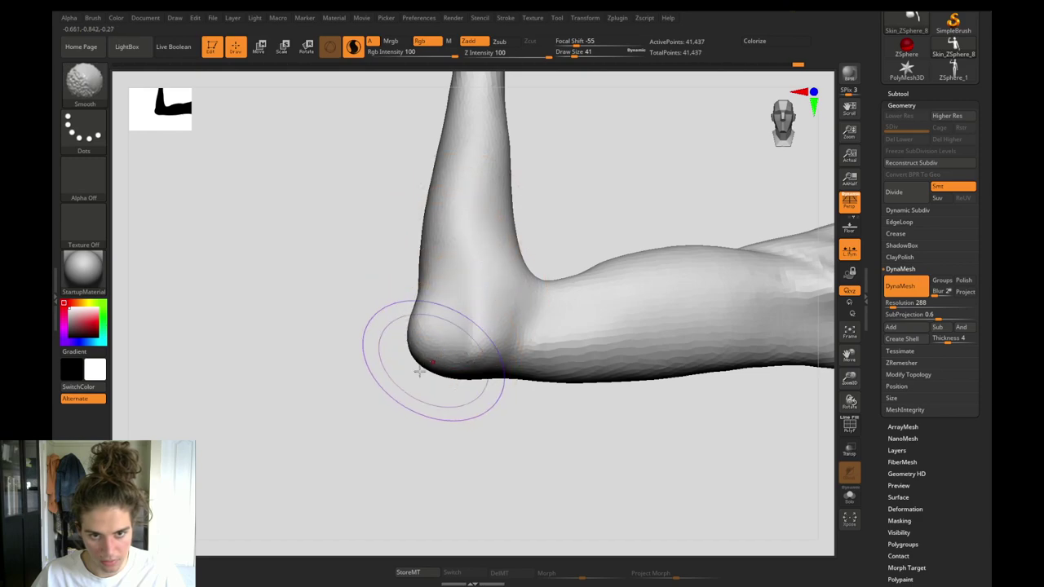
{"action": "left_click_drag", "start_coordinate": [471, 278], "coordinate": [475, 286], "text": "shift"}
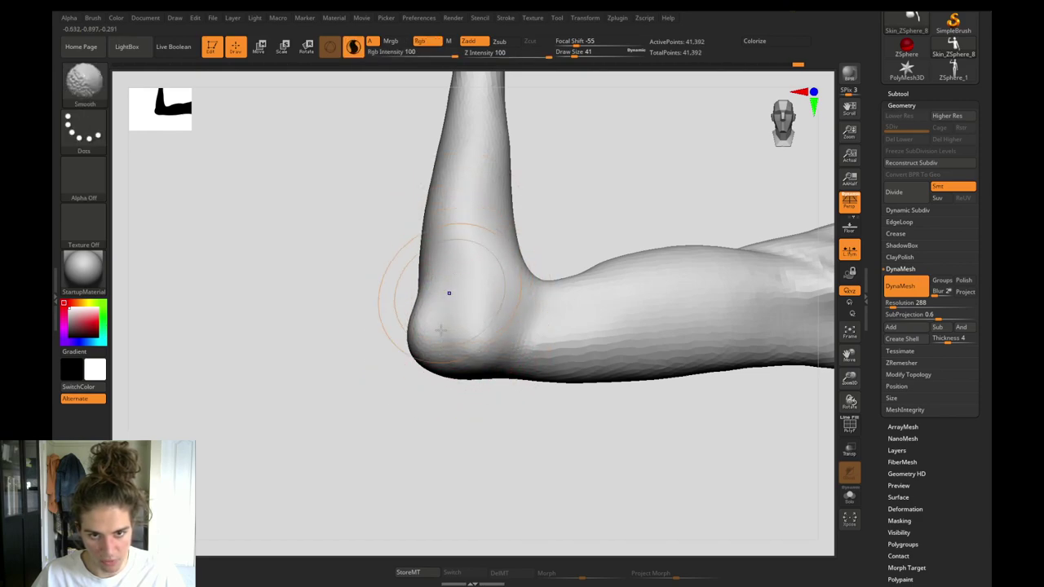
Lay a thin ClayBuildup ridge along the raised forearm between the elbow and the wrist, starting at draw size 25.
{"action": "mouse_move", "coordinate": [405, 383]}
{"action": "left_mouse_down"}
{"action": "mouse_move", "coordinate": [399, 359]}
{"action": "mouse_move", "coordinate": [394, 415]}
{"action": "mouse_move", "coordinate": [402, 369]}
{"action": "mouse_move", "coordinate": [417, 430]}
{"action": "left_mouse_up"}
{"action": "key", "text": "s"}
{"action": "left_click_drag", "start_coordinate": [454, 406], "coordinate": [445, 407]}
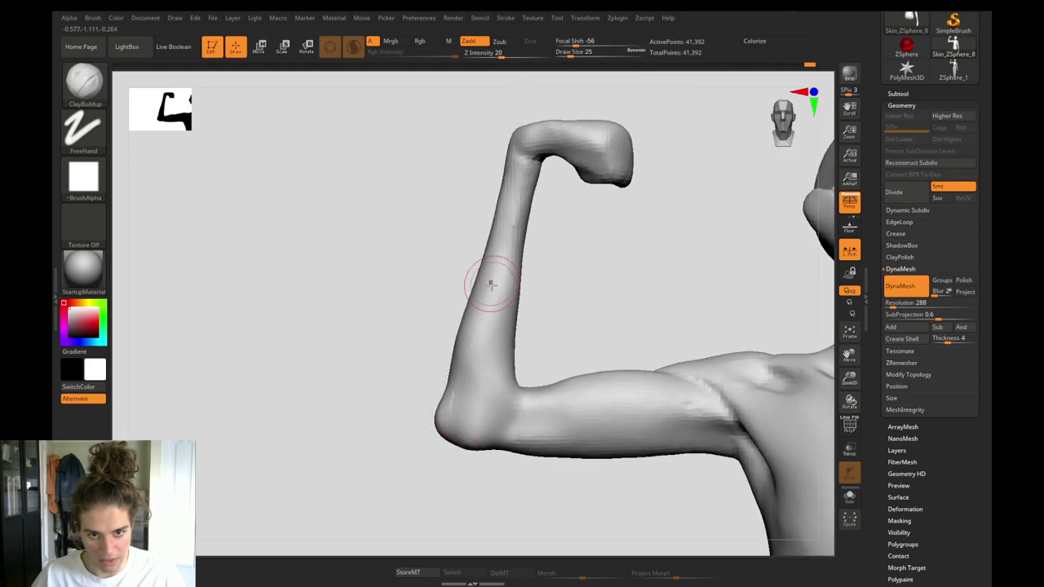
{"action": "mouse_move", "coordinate": [515, 124]}
{"action": "left_mouse_down"}
{"action": "mouse_move", "coordinate": [505, 165]}
{"action": "mouse_move", "coordinate": [526, 136]}
{"action": "mouse_move", "coordinate": [508, 201]}
{"action": "left_mouse_up"}
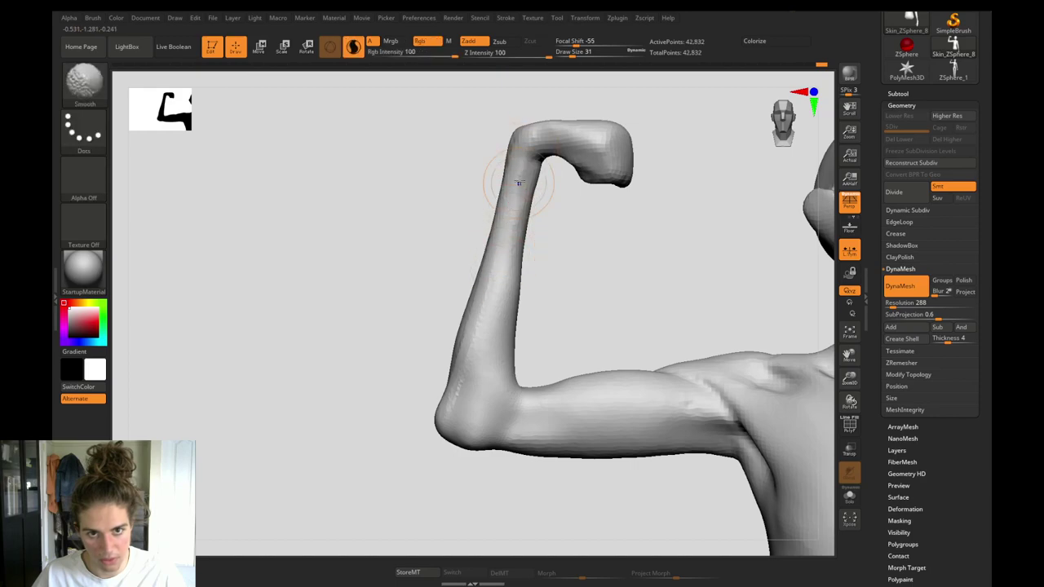
Remesh the figure with DynaMesh, add clay to the forearm just above the elbow at draw size 44, and smooth it.
{"action": "left_click_drag", "start_coordinate": [408, 350], "coordinate": [391, 379], "text": "ctrl"}
{"action": "left_click_drag", "start_coordinate": [392, 371], "coordinate": [412, 363]}
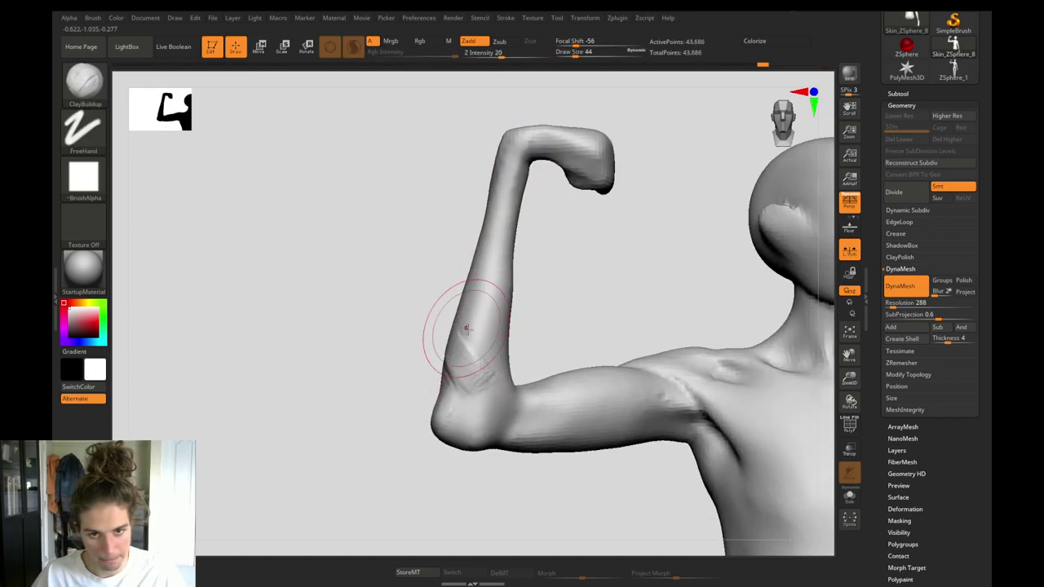
{"action": "key", "text": "shift"}
{"action": "left_click_drag", "start_coordinate": [486, 264], "coordinate": [479, 286], "text": "shift"}
Remesh the figure again and smooth the elbow tip into the lower forearm.
{"action": "left_click_drag", "start_coordinate": [379, 306], "coordinate": [392, 330], "text": "ctrl"}
{"action": "left_click_drag", "start_coordinate": [384, 324], "coordinate": [415, 327]}
{"action": "mouse_move", "coordinate": [457, 413]}
{"action": "left_mouse_down", "text": "shift"}
{"action": "mouse_move", "coordinate": [473, 375]}
{"action": "mouse_move", "coordinate": [466, 359]}
{"action": "left_mouse_up", "text": "shift"}
{"action": "left_click_drag", "start_coordinate": [408, 426], "coordinate": [466, 366]}
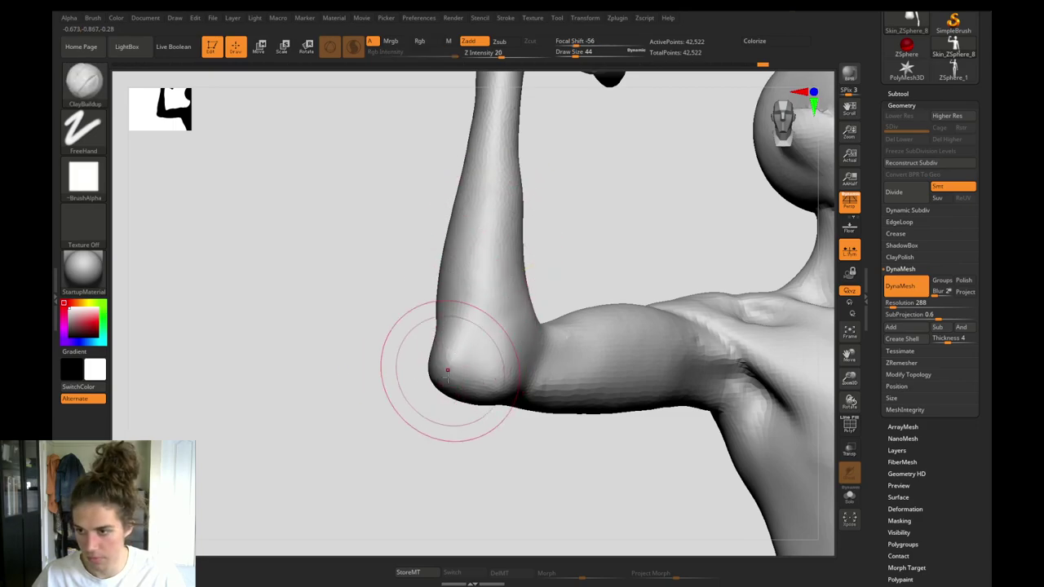
Carve the edge of the bony elbow tip with DamStandard and soften the result.
{"action": "key", "text": "shift"}
{"action": "left_click_drag", "start_coordinate": [384, 376], "coordinate": [457, 371]}
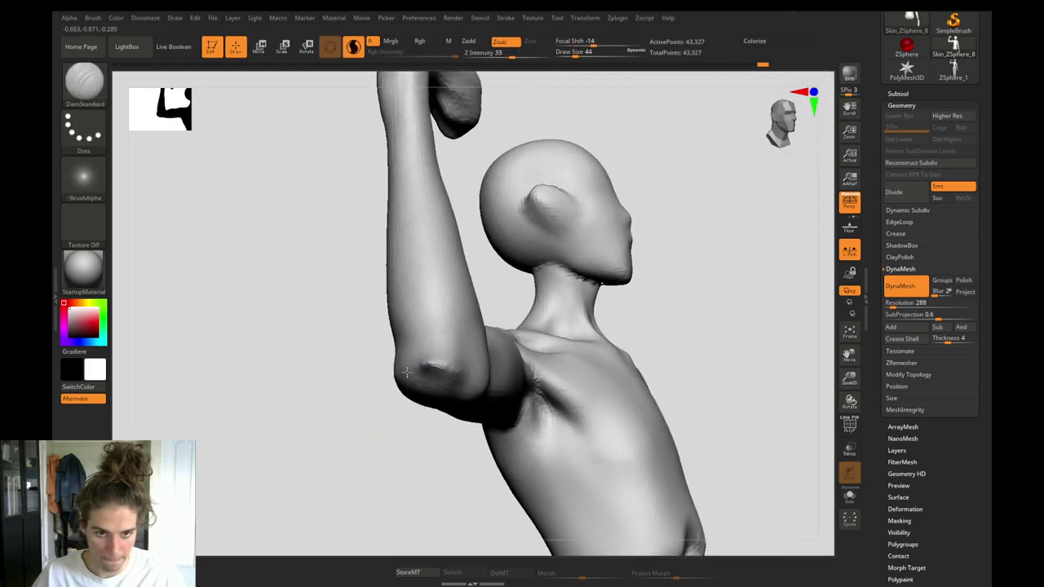
{"action": "mouse_move", "coordinate": [351, 383]}
{"action": "left_mouse_down"}
{"action": "mouse_move", "coordinate": [387, 391]}
{"action": "mouse_move", "coordinate": [433, 382]}
{"action": "mouse_move", "coordinate": [392, 385]}
{"action": "left_mouse_up"}
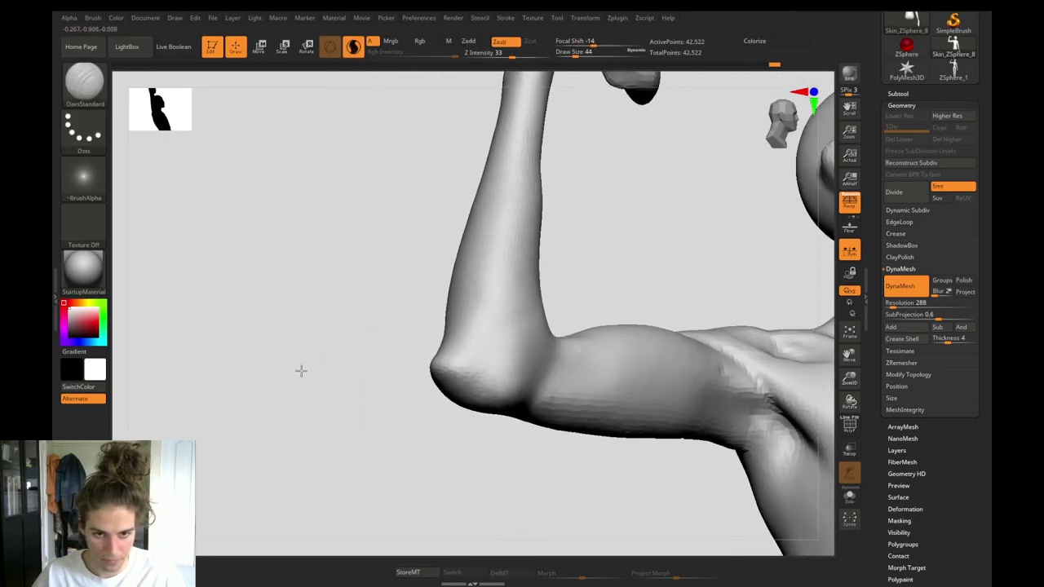
{"action": "left_click_drag", "start_coordinate": [298, 368], "coordinate": [452, 367]}
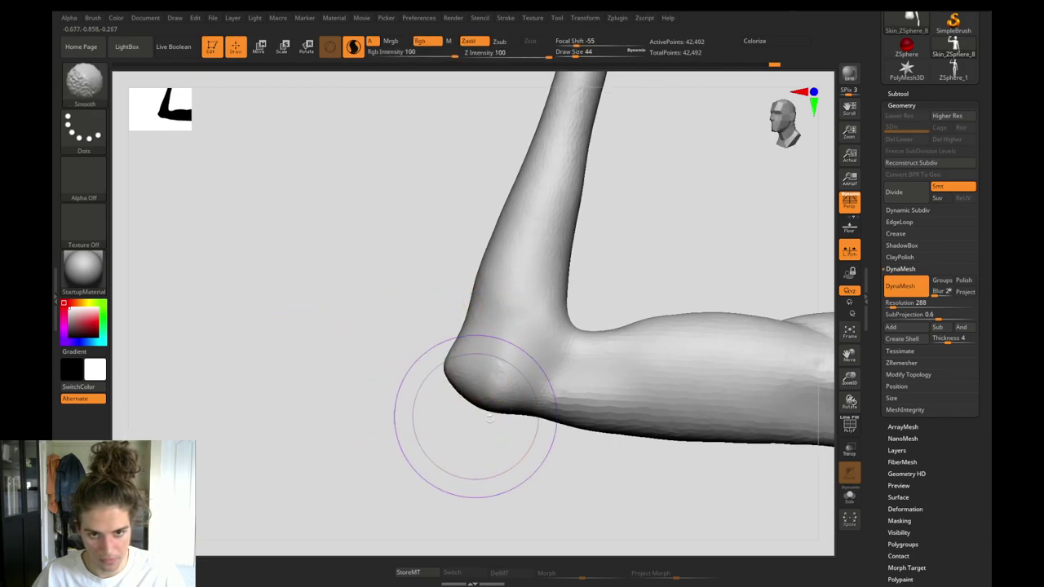
Build up muscle mass on the front of the raised forearm above the elbow fold with ClayBuildup.
{"action": "mouse_move", "coordinate": [463, 330]}
{"action": "left_mouse_down", "text": "alt"}
{"action": "mouse_move", "coordinate": [446, 291]}
{"action": "mouse_move", "coordinate": [427, 306]}
{"action": "mouse_move", "coordinate": [439, 312]}
{"action": "mouse_move", "coordinate": [351, 302]}
{"action": "left_mouse_up", "text": "alt"}
{"action": "key", "text": "b"}
{"action": "key", "text": "c"}
{"action": "key", "text": "b"}
{"action": "key", "text": "s"}
{"action": "left_click_drag", "start_coordinate": [559, 361], "coordinate": [557, 361]}
{"action": "left_click_drag", "start_coordinate": [459, 389], "coordinate": [504, 405]}
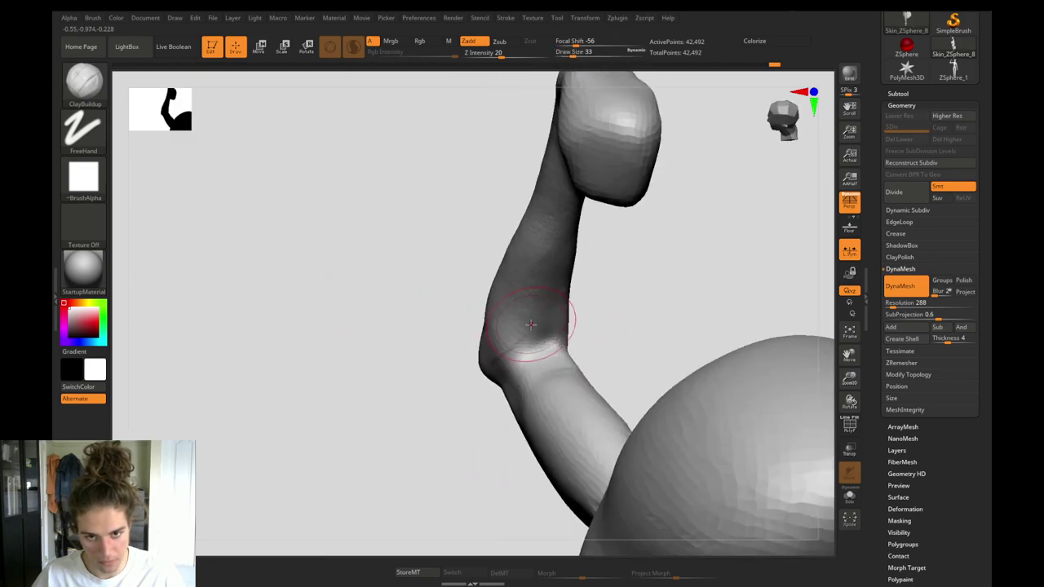
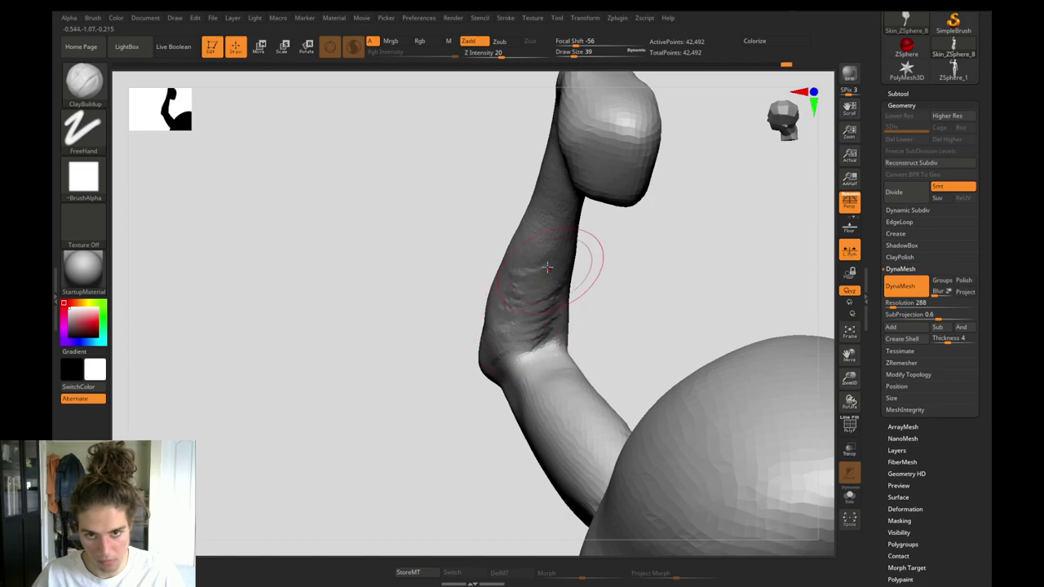
{"action": "left_click_drag", "start_coordinate": [482, 241], "coordinate": [478, 202]}
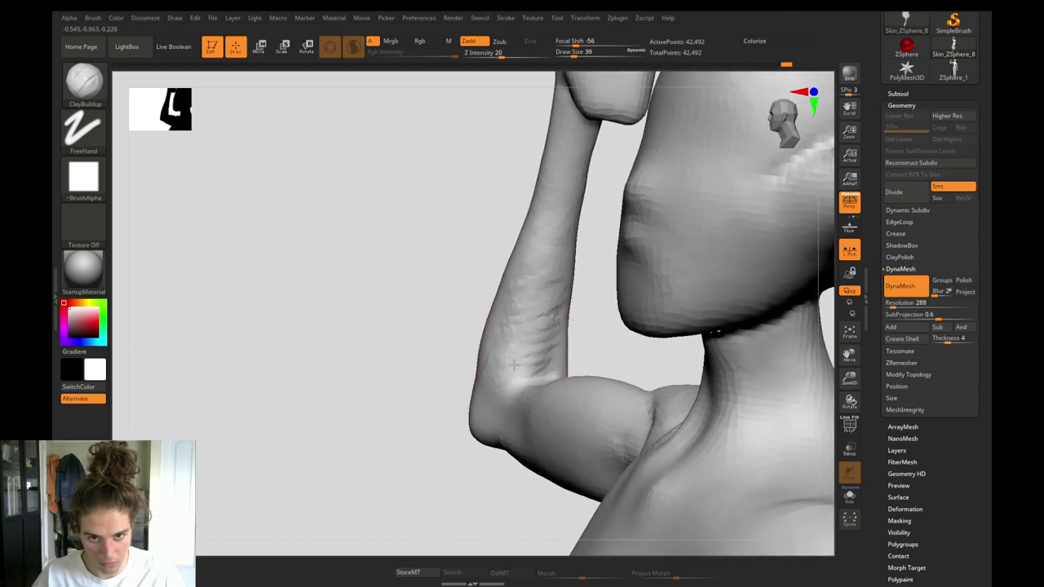
{"action": "left_click_drag", "start_coordinate": [446, 380], "coordinate": [501, 382]}
Carve the inner elbow fold where the forearm meets the upper arm with DamStandard at draw size 29.
{"action": "key", "text": "b"}
{"action": "key", "text": "d"}
{"action": "key", "text": "s"}
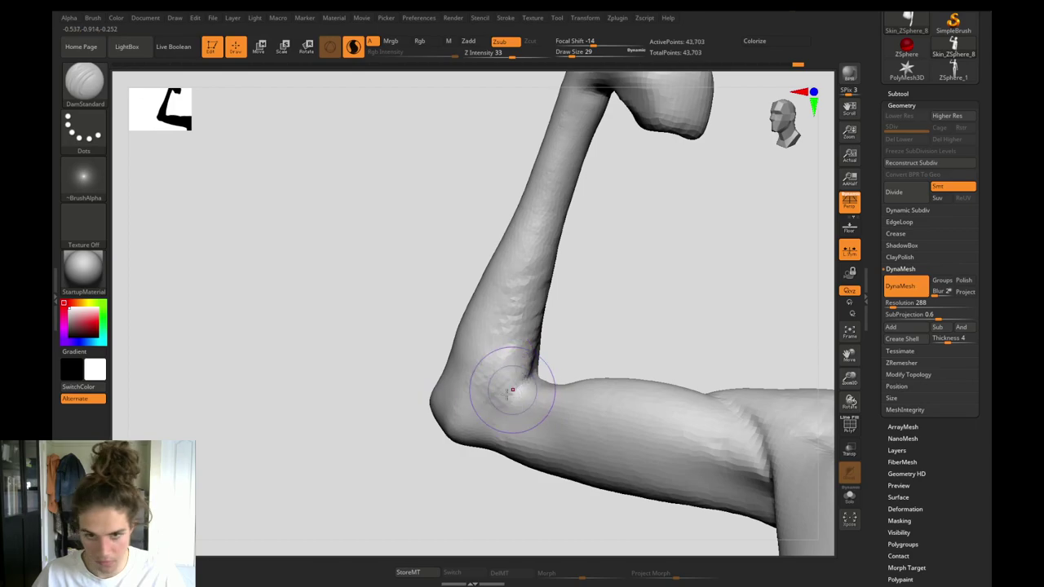
{"action": "mouse_move", "coordinate": [574, 349]}
{"action": "left_mouse_down"}
{"action": "mouse_move", "coordinate": [482, 340]}
{"action": "mouse_move", "coordinate": [492, 348]}
{"action": "left_mouse_up"}
Reshape the inner elbow fold from behind with Move Topological at draw size 62.
{"action": "key", "text": "b"}
{"action": "key", "text": "m"}
{"action": "key", "text": "t"}
{"action": "key", "text": "bracketright"}
{"action": "key", "text": "bracketright"}
{"action": "key", "text": "bracketright"}
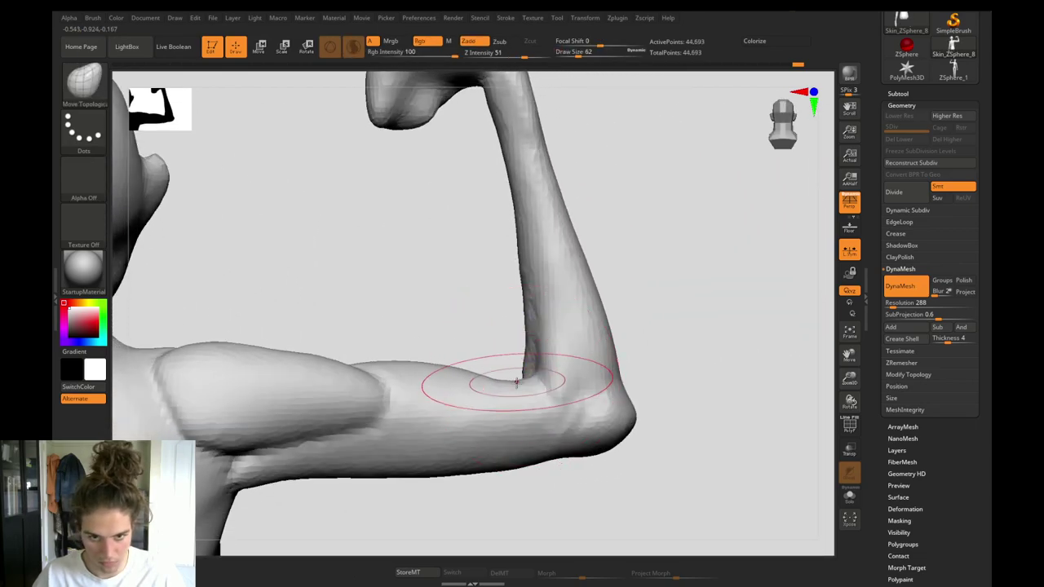
{"action": "mouse_move", "coordinate": [429, 336]}
{"action": "left_mouse_down"}
{"action": "mouse_move", "coordinate": [496, 326]}
{"action": "mouse_move", "coordinate": [518, 356]}
{"action": "left_mouse_up"}
Refine the crease across the elbow fold, remesh the figure, and smooth the forearm above it.
{"action": "key", "text": "s"}
{"action": "left_click_drag", "start_coordinate": [495, 397], "coordinate": [487, 397]}
{"action": "left_click_drag", "start_coordinate": [460, 370], "coordinate": [448, 389]}
{"action": "key", "text": "s"}
{"action": "left_click_drag", "start_coordinate": [359, 369], "coordinate": [448, 376], "text": "ctrl"}
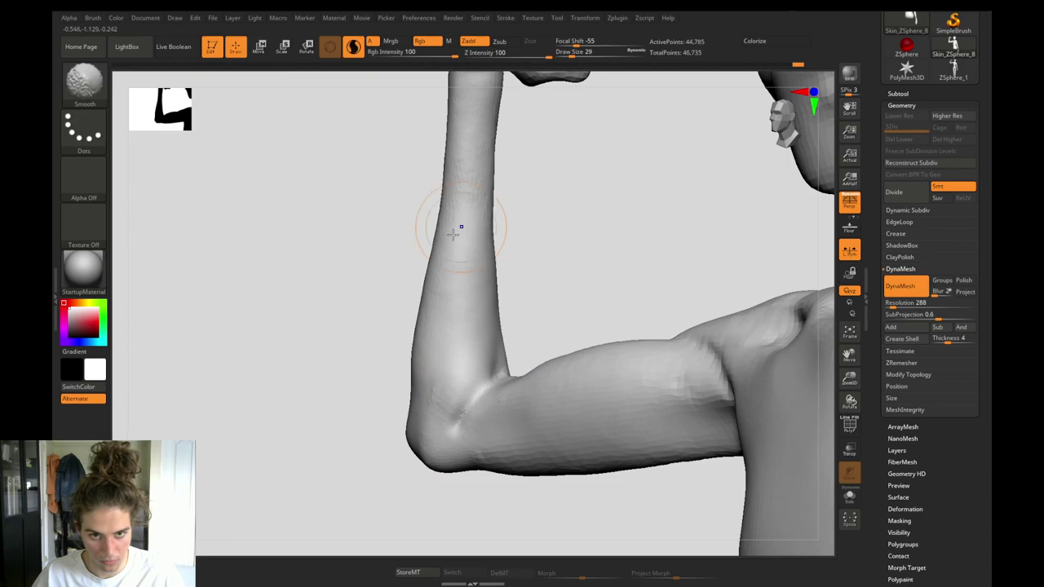
{"action": "left_click_drag", "start_coordinate": [461, 226], "coordinate": [452, 234], "text": "shift"}
{"action": "mouse_move", "coordinate": [389, 242]}
{"action": "left_mouse_down", "text": "alt"}
{"action": "mouse_move", "coordinate": [411, 305]}
{"action": "mouse_move", "coordinate": [401, 300]}
{"action": "mouse_move", "coordinate": [424, 306]}
{"action": "left_mouse_up", "text": "alt"}
Add clay along the forearm up to the wrist with ClayBuildup at draw size 49, smooth it, and remesh the figure.
{"action": "key", "text": "s"}
{"action": "left_click_drag", "start_coordinate": [489, 392], "coordinate": [473, 399]}
{"action": "left_click_drag", "start_coordinate": [383, 281], "coordinate": [400, 289], "text": "ctrl"}
{"action": "mouse_move", "coordinate": [401, 281]}
{"action": "left_mouse_down"}
{"action": "mouse_move", "coordinate": [426, 263]}
{"action": "mouse_move", "coordinate": [466, 285]}
{"action": "left_mouse_up"}
{"action": "key", "text": "s"}
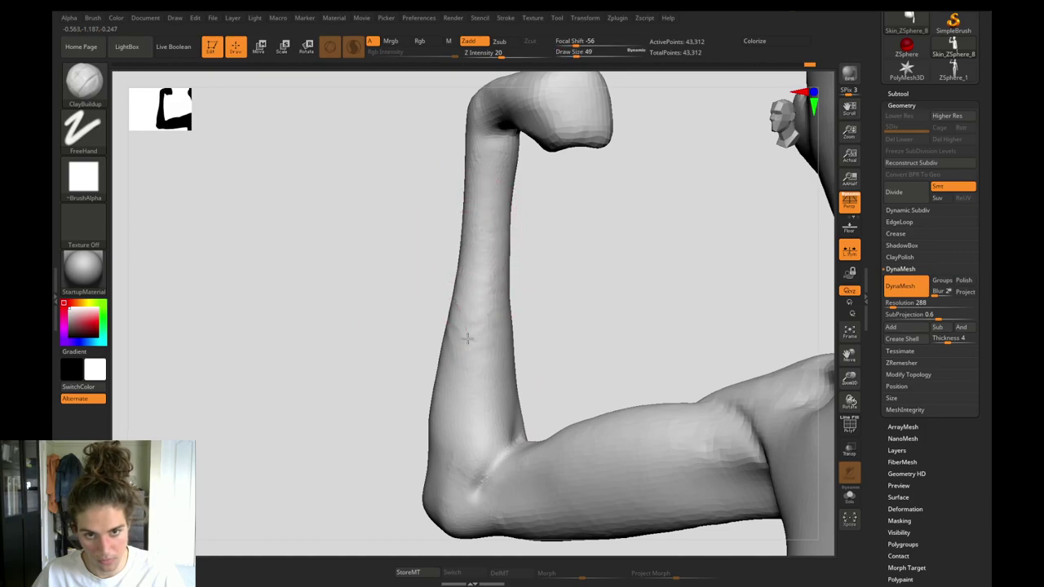
{"action": "left_click_drag", "start_coordinate": [456, 359], "coordinate": [445, 250], "text": "shift"}
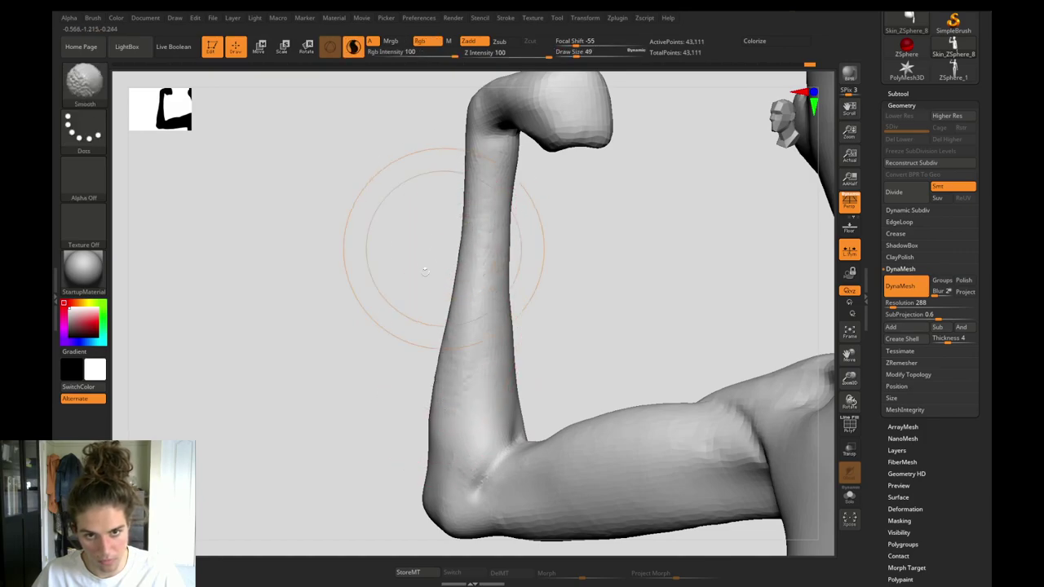
{"action": "mouse_move", "coordinate": [399, 291]}
{"action": "left_mouse_down"}
{"action": "mouse_move", "coordinate": [465, 289]}
{"action": "mouse_move", "coordinate": [391, 290]}
{"action": "left_mouse_up"}
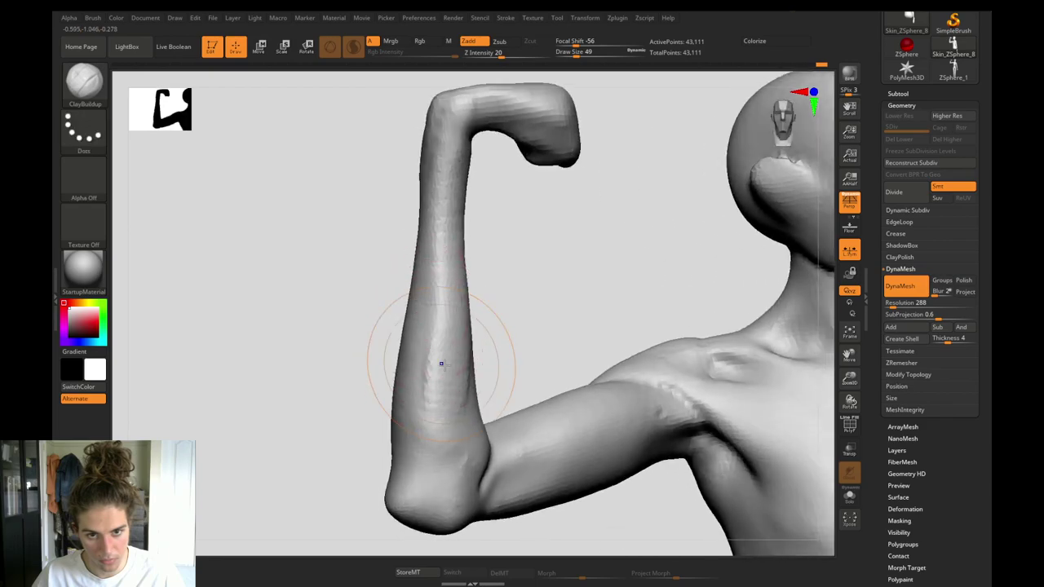
{"action": "left_click_drag", "start_coordinate": [443, 363], "coordinate": [436, 249], "text": "shift"}
{"action": "left_click_drag", "start_coordinate": [343, 212], "coordinate": [359, 232], "text": "ctrl"}
Define the bend and bony corner of the raised wrist with DamStandard and remesh the figure.
{"action": "mouse_move", "coordinate": [331, 168]}
{"action": "left_mouse_down", "text": "alt"}
{"action": "mouse_move", "coordinate": [388, 343]}
{"action": "mouse_move", "coordinate": [446, 298]}
{"action": "left_mouse_up", "text": "alt"}
{"action": "key", "text": "b"}
{"action": "key", "text": "d"}
{"action": "key", "text": "s"}
{"action": "key", "text": "s"}
{"action": "left_click_drag", "start_coordinate": [516, 313], "coordinate": [512, 296]}
{"action": "key", "text": "s"}
{"action": "left_click_drag", "start_coordinate": [510, 304], "coordinate": [510, 288]}
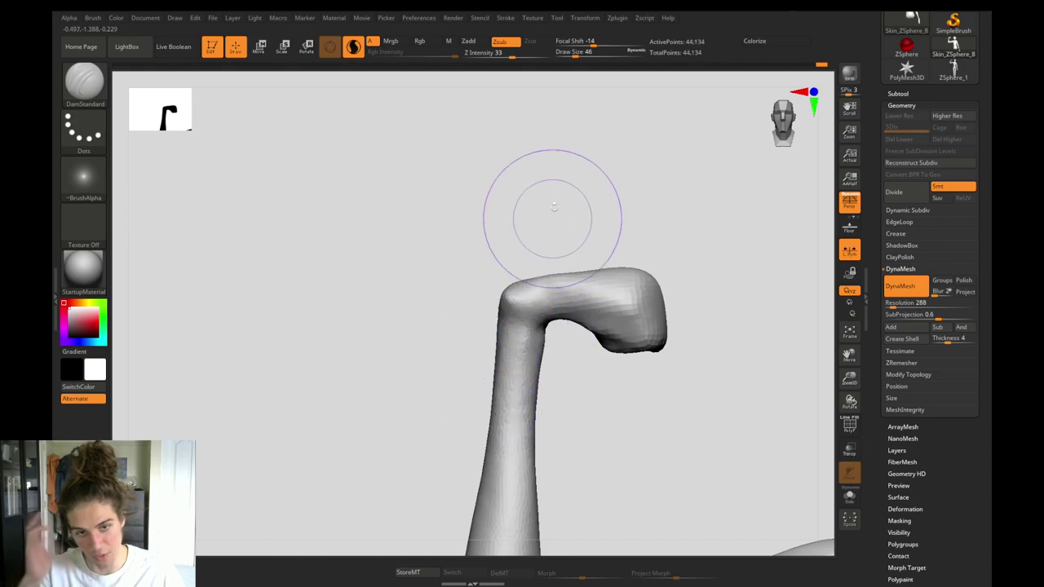
{"action": "left_click_drag", "start_coordinate": [444, 337], "coordinate": [503, 314]}
{"action": "key", "text": "s"}
{"action": "mouse_move", "coordinate": [456, 320]}
{"action": "left_mouse_down", "text": "ctrl"}
{"action": "mouse_move", "coordinate": [467, 333]}
{"action": "mouse_move", "coordinate": [414, 319]}
{"action": "mouse_move", "coordinate": [427, 298]}
{"action": "mouse_move", "coordinate": [392, 308]}
{"action": "mouse_move", "coordinate": [419, 319]}
{"action": "mouse_move", "coordinate": [408, 326]}
{"action": "mouse_move", "coordinate": [436, 310]}
{"action": "mouse_move", "coordinate": [415, 316]}
{"action": "left_mouse_up", "text": "ctrl"}
Mask the body and forearm up to the wrist with MaskLasso, leaving only the raised hand unmasked.
{"action": "key", "text": "b"}
{"action": "key", "text": "m"}
{"action": "key", "text": "t"}
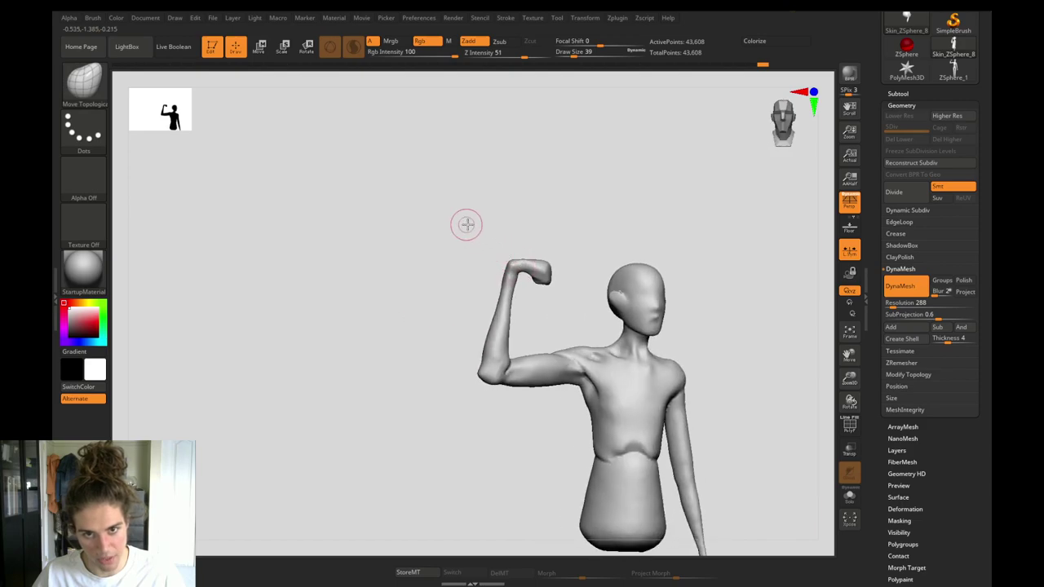
{"action": "left_click_drag", "start_coordinate": [424, 232], "coordinate": [341, 211], "text": "alt"}
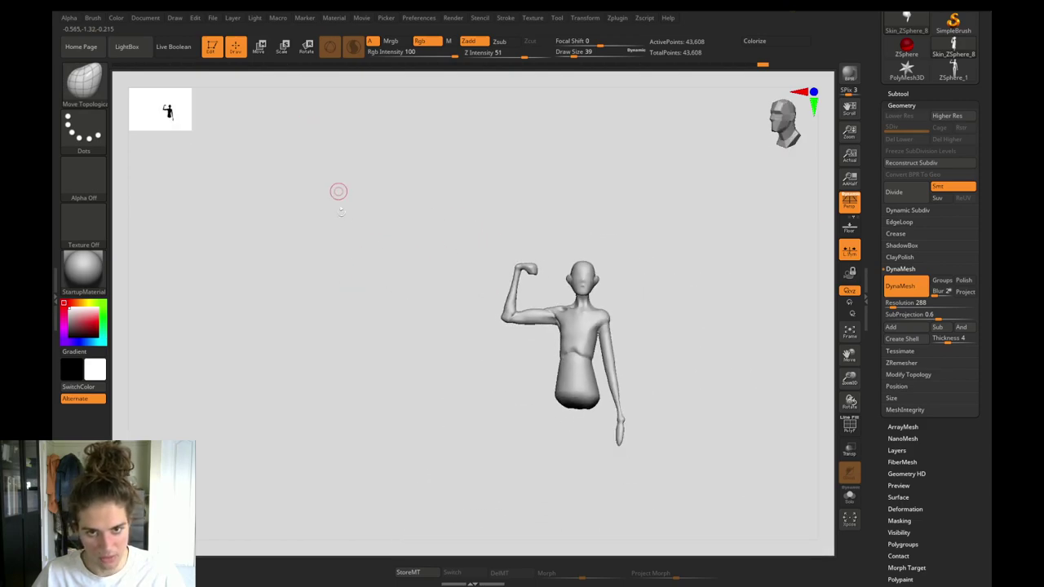
{"action": "left_click_drag", "start_coordinate": [361, 284], "coordinate": [459, 389]}
{"action": "left_click_drag", "start_coordinate": [483, 200], "coordinate": [689, 355], "text": "ctrl"}
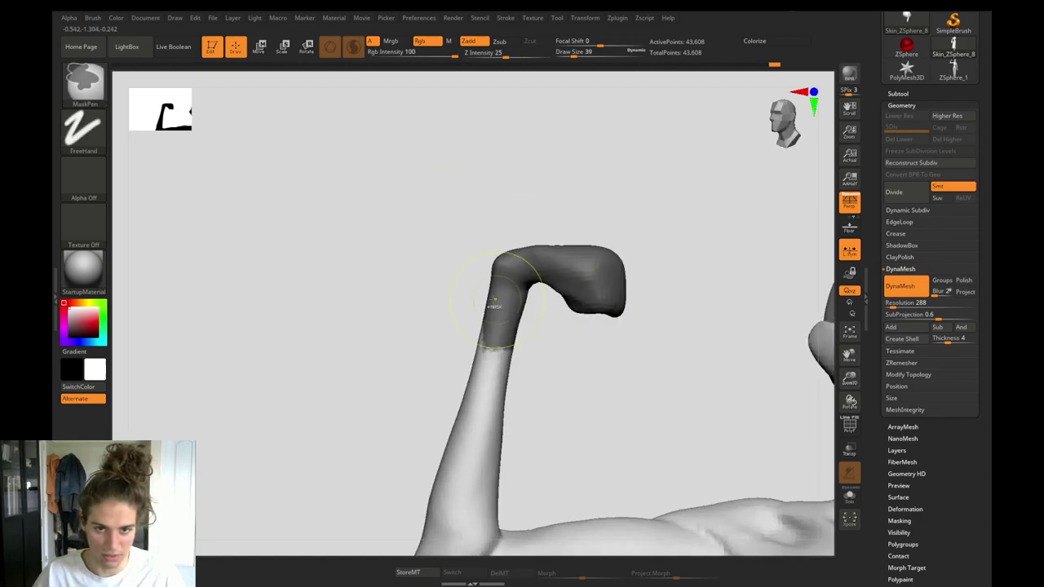
{"action": "left_click", "coordinate": [81, 78]}
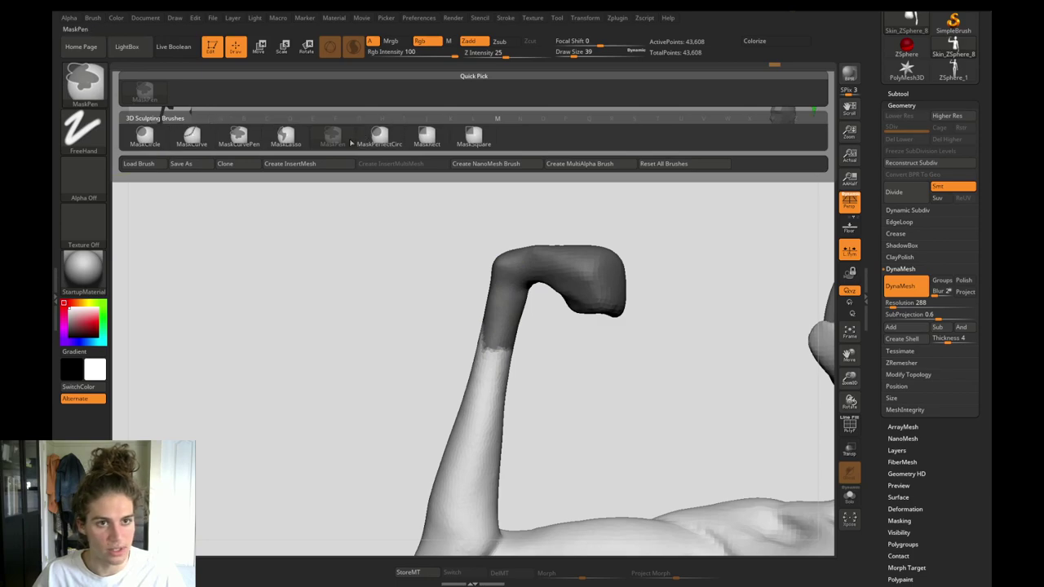
{"action": "left_click", "coordinate": [285, 135]}
{"action": "left_click_drag", "start_coordinate": [422, 368], "coordinate": [459, 267], "text": "ctrl"}
{"action": "left_click_drag", "start_coordinate": [523, 283], "coordinate": [522, 372], "text": "ctrl+alt"}
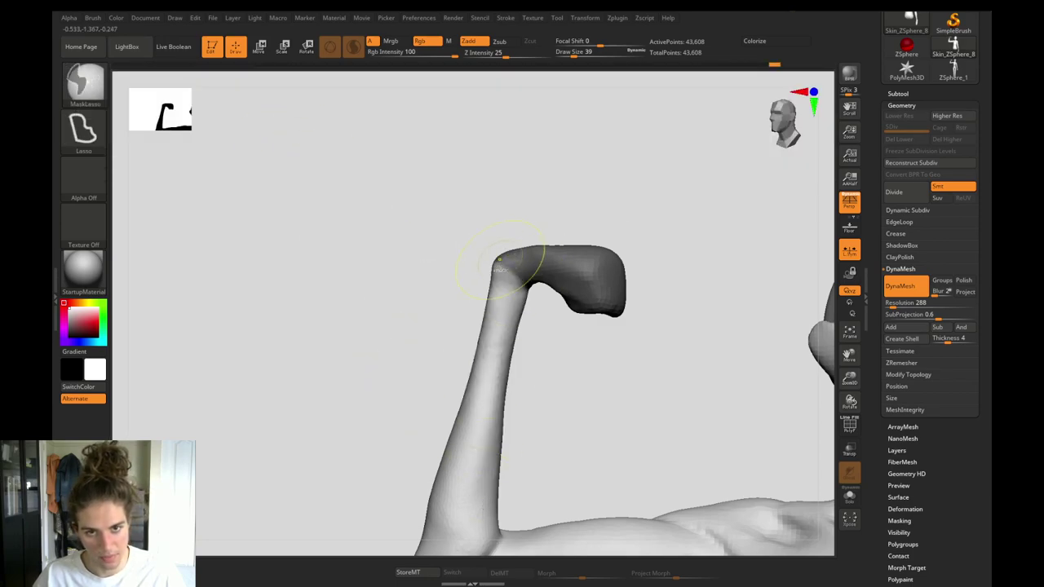
{"action": "left_click", "coordinate": [414, 222], "text": "ctrl"}
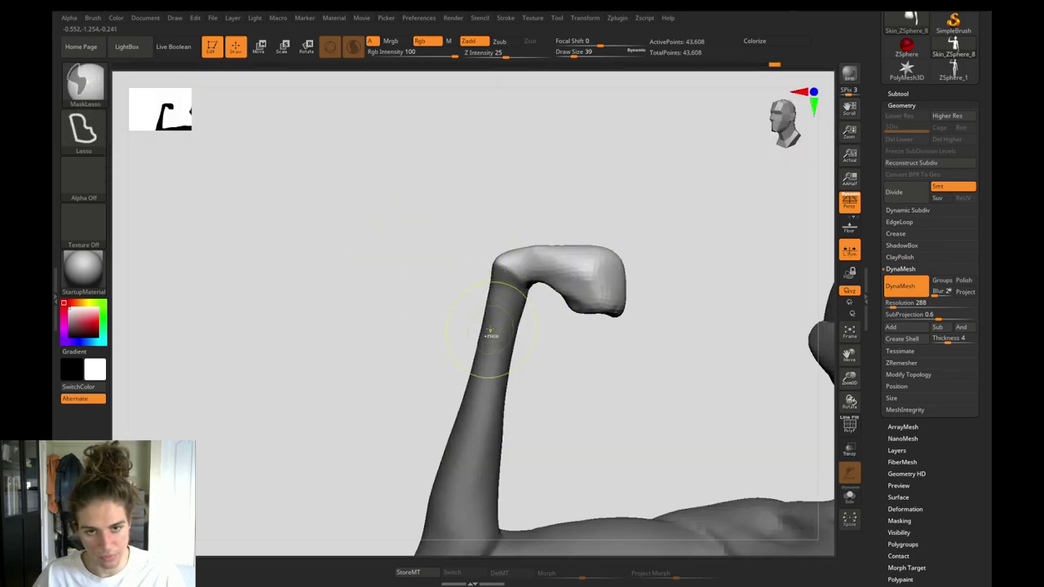
Rotate the unmasked hand upward at the wrist with the transform gizmo, and return to sculpting with the mask cleared.
{"action": "key", "text": "w"}
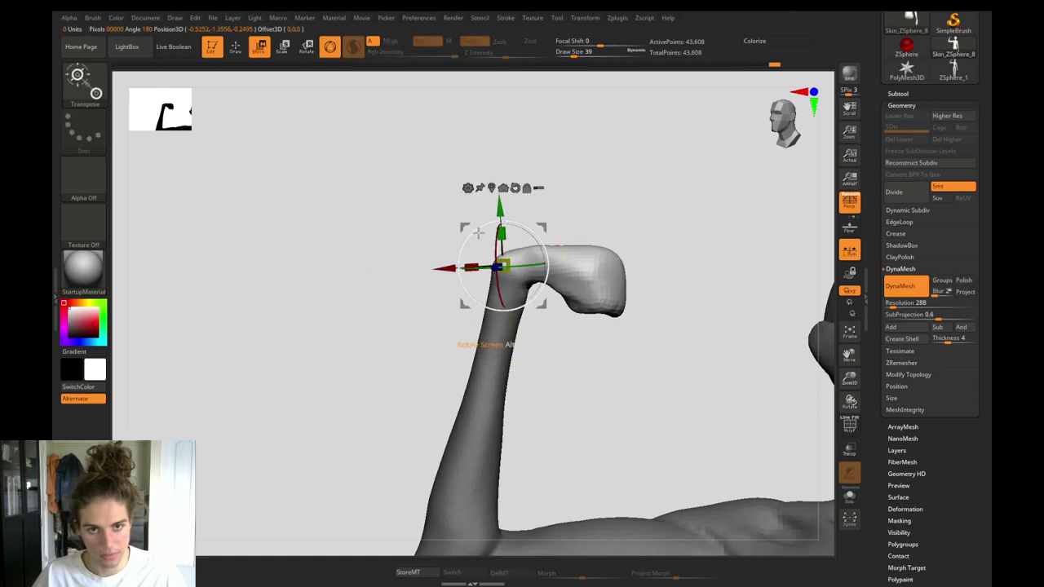
{"action": "left_click_drag", "start_coordinate": [384, 242], "coordinate": [407, 337]}
{"action": "left_click_drag", "start_coordinate": [515, 299], "coordinate": [506, 310]}
{"action": "mouse_move", "coordinate": [468, 432]}
{"action": "left_mouse_down"}
{"action": "mouse_move", "coordinate": [399, 357]}
{"action": "mouse_move", "coordinate": [379, 374]}
{"action": "mouse_move", "coordinate": [408, 294]}
{"action": "mouse_move", "coordinate": [417, 359]}
{"action": "left_mouse_up"}
{"action": "key", "text": "q"}
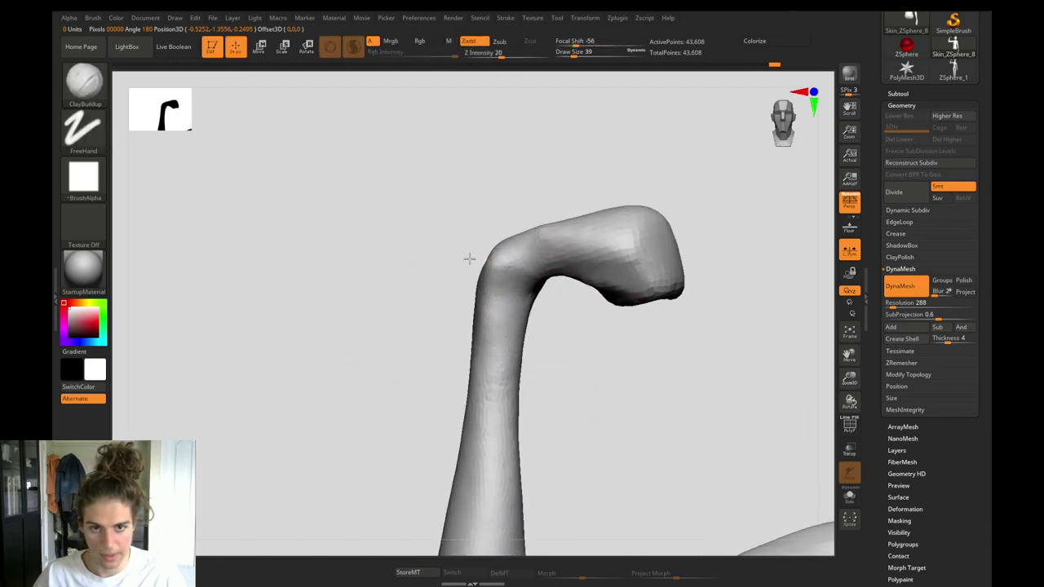
Reshape the outline of the raised wrist and forearm with Move Topological at draw size 49.
{"action": "key", "text": "b"}
{"action": "key", "text": "m"}
{"action": "key", "text": "t"}
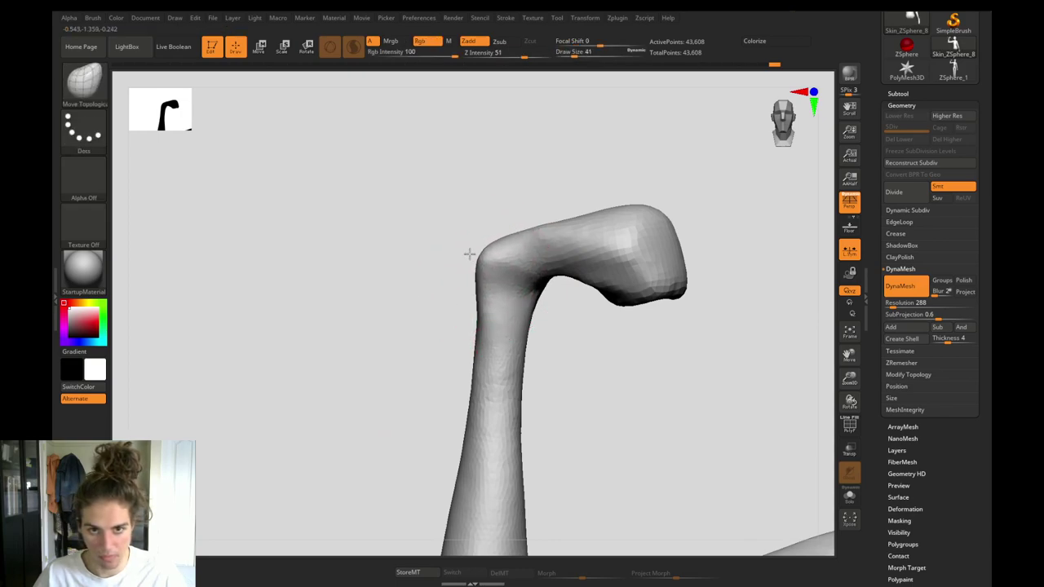
{"action": "key", "text": "s"}
{"action": "left_click_drag", "start_coordinate": [518, 317], "coordinate": [523, 319]}
{"action": "left_click_drag", "start_coordinate": [520, 388], "coordinate": [525, 427]}
{"action": "left_click_drag", "start_coordinate": [524, 473], "coordinate": [529, 473]}
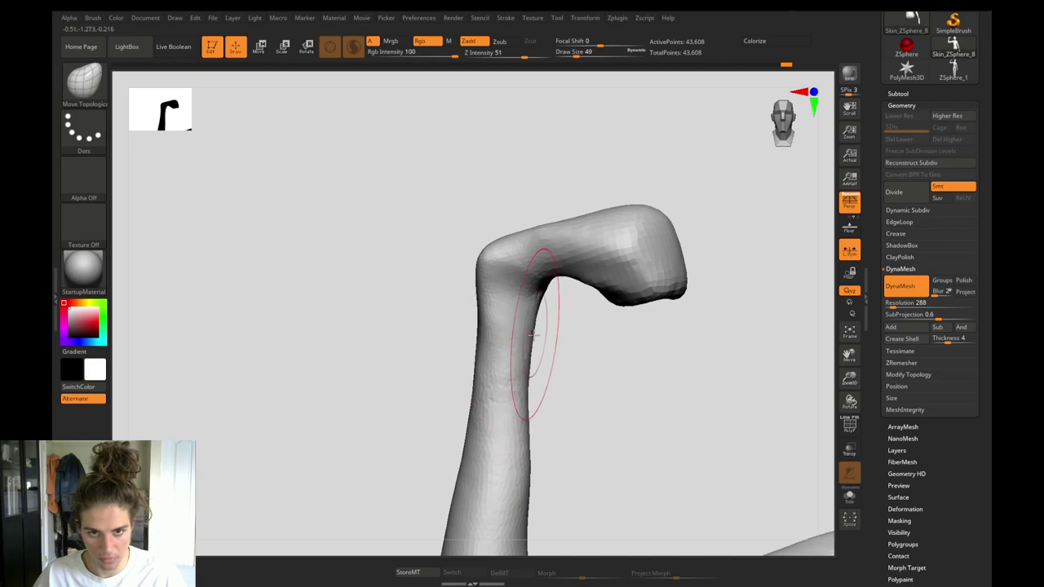
{"action": "left_click_drag", "start_coordinate": [466, 432], "coordinate": [471, 432]}
{"action": "right_click_drag", "start_coordinate": [483, 446], "coordinate": [473, 233], "text": "alt"}
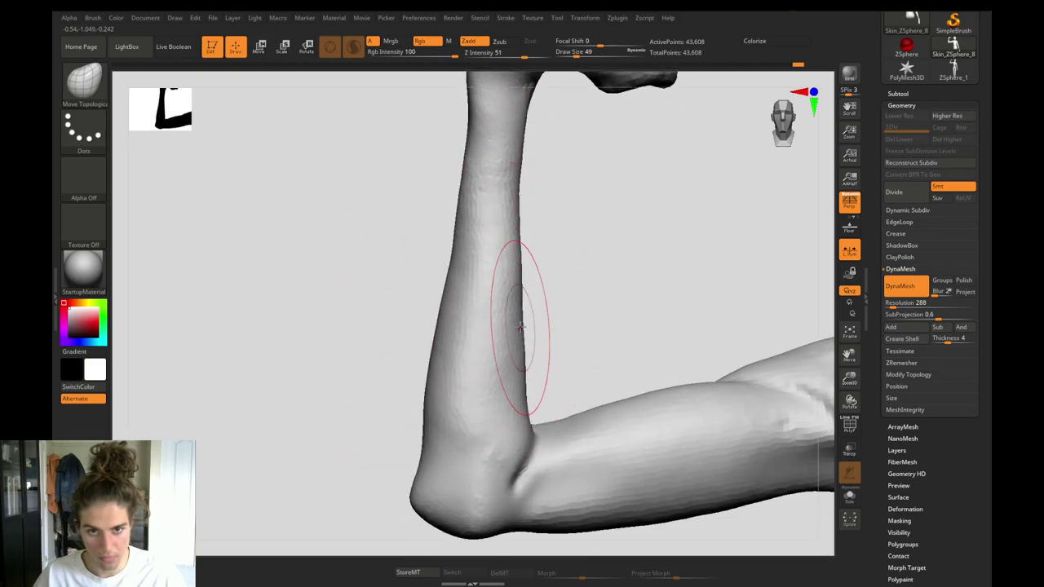
Smooth the forearm and build up clay along its length from wrist to elbow with ClayBuildup at draw size 46.
{"action": "left_click_drag", "start_coordinate": [520, 328], "coordinate": [512, 294], "text": "shift"}
{"action": "left_click_drag", "start_coordinate": [479, 242], "coordinate": [473, 254], "text": "shift"}
{"action": "left_click_drag", "start_coordinate": [418, 308], "coordinate": [385, 312]}
{"action": "key", "text": "bracketleft"}
{"action": "key", "text": "bracketleft"}
{"action": "key", "text": "bracketright"}
{"action": "key", "text": "bracketright"}
{"action": "key", "text": "bracketright"}
{"action": "left_click_drag", "start_coordinate": [492, 232], "coordinate": [487, 269]}
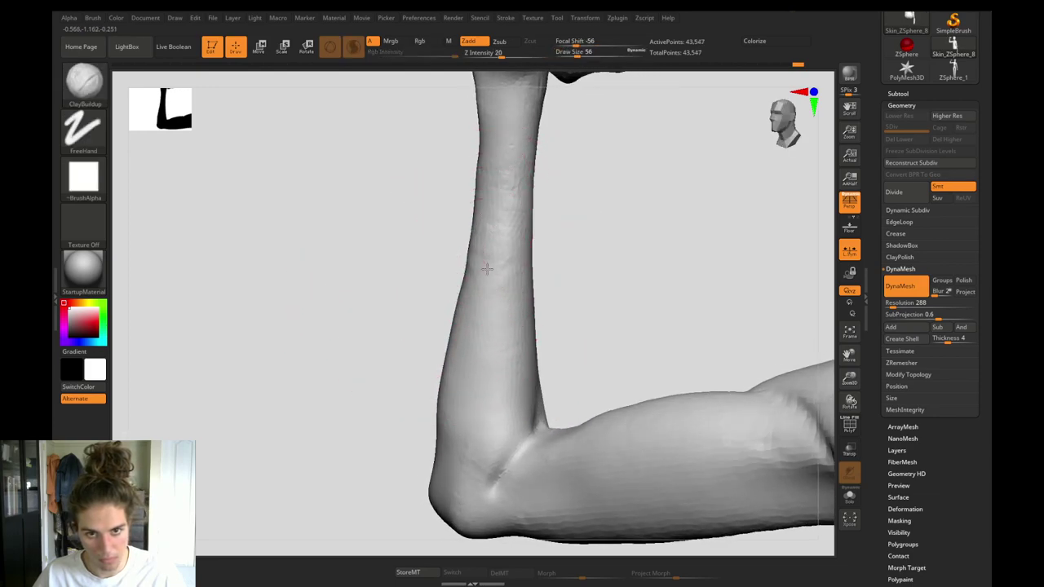
{"action": "key", "text": "s"}
{"action": "left_click", "coordinate": [476, 229]}
{"action": "left_click_drag", "start_coordinate": [483, 173], "coordinate": [464, 296]}
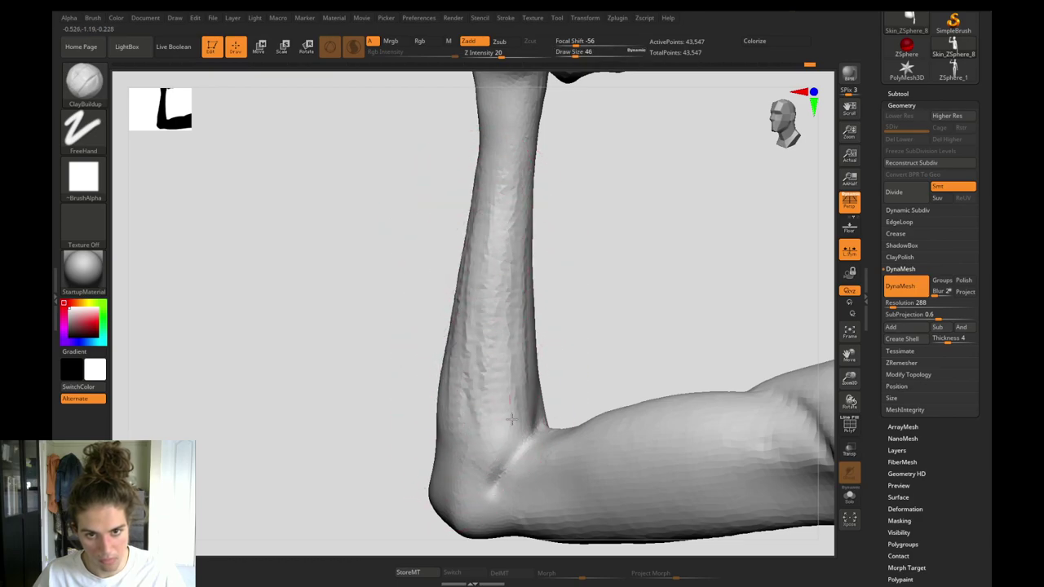
Smooth the new clay along the forearm and remesh the figure.
{"action": "mouse_move", "coordinate": [504, 245]}
{"action": "left_mouse_down", "text": "shift"}
{"action": "mouse_move", "coordinate": [469, 373]}
{"action": "mouse_move", "coordinate": [492, 164]}
{"action": "left_mouse_up", "text": "shift"}
{"action": "mouse_move", "coordinate": [403, 312]}
{"action": "left_mouse_down"}
{"action": "mouse_move", "coordinate": [442, 303]}
{"action": "mouse_move", "coordinate": [402, 237]}
{"action": "left_mouse_up"}
{"action": "left_click_drag", "start_coordinate": [417, 381], "coordinate": [419, 313], "text": "shift"}
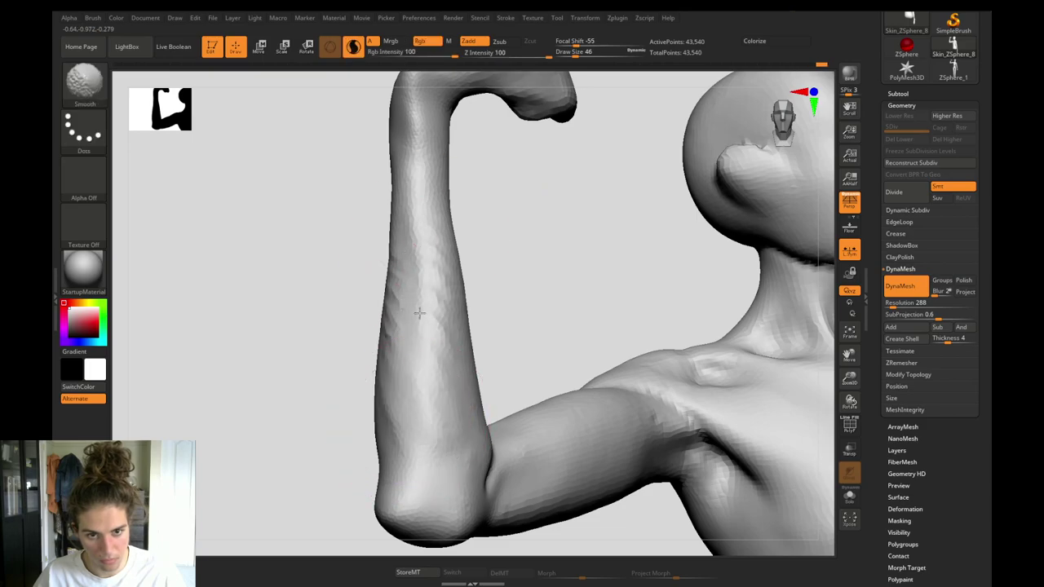
{"action": "left_click_drag", "start_coordinate": [400, 355], "coordinate": [408, 347], "text": "shift"}
{"action": "left_click_drag", "start_coordinate": [324, 357], "coordinate": [285, 347], "text": "ctrl"}
{"action": "mouse_move", "coordinate": [273, 334]}
{"action": "left_mouse_down"}
{"action": "mouse_move", "coordinate": [321, 318]}
{"action": "mouse_move", "coordinate": [359, 322]}
{"action": "mouse_move", "coordinate": [315, 330]}
{"action": "mouse_move", "coordinate": [248, 301]}
{"action": "mouse_move", "coordinate": [409, 308]}
{"action": "left_mouse_up"}
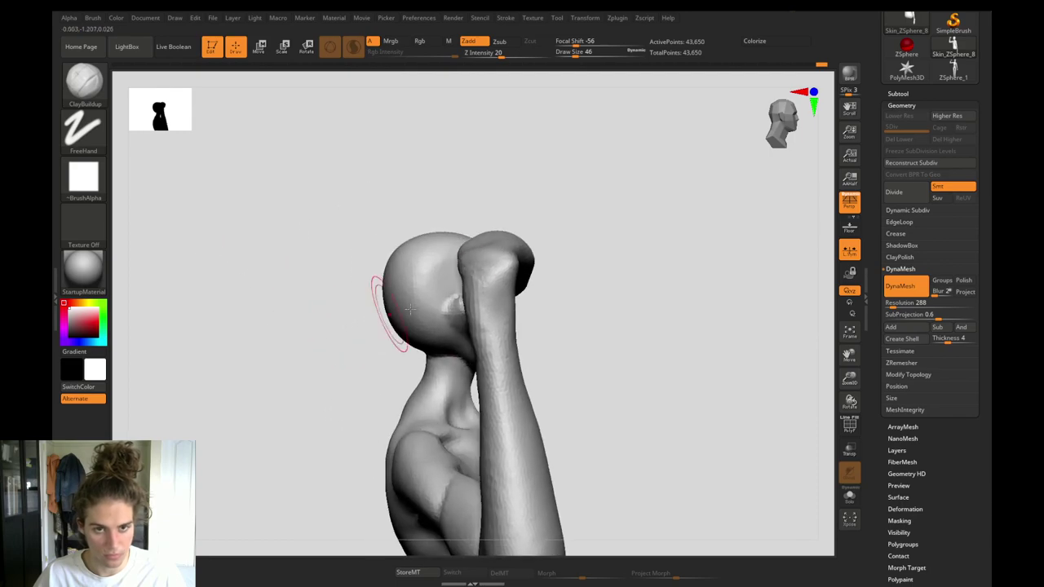
Define the inner edge running down from the wrist with DamStandard at draw size 44, smooth it, and remesh the figure.
{"action": "key", "text": "s"}
{"action": "left_click", "coordinate": [496, 299]}
{"action": "key", "text": "b"}
{"action": "key", "text": "d"}
{"action": "key", "text": "s"}
{"action": "left_click_drag", "start_coordinate": [347, 359], "coordinate": [329, 354]}
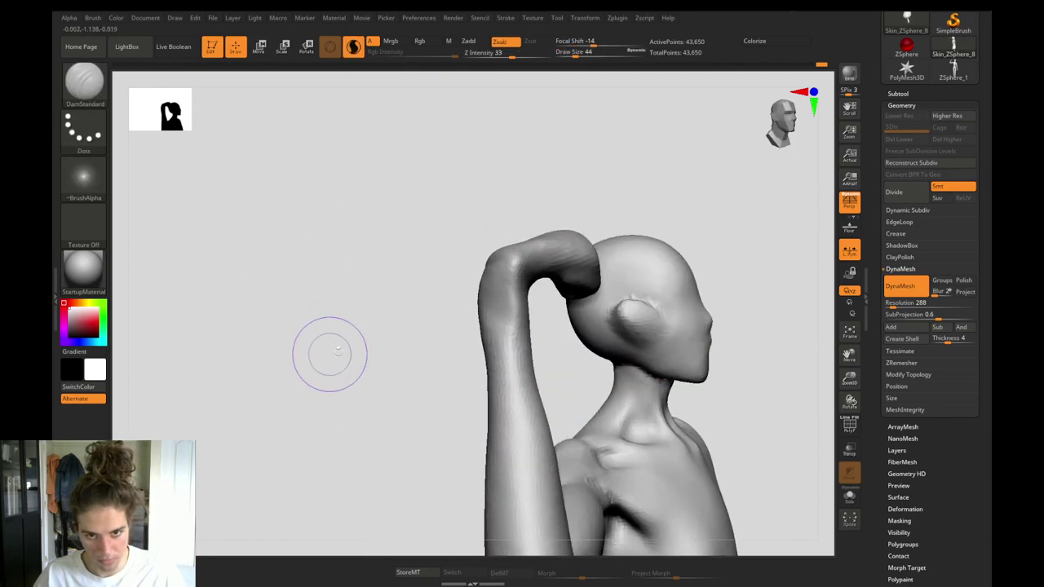
{"action": "mouse_move", "coordinate": [515, 332]}
{"action": "left_mouse_down"}
{"action": "mouse_move", "coordinate": [515, 285]}
{"action": "mouse_move", "coordinate": [528, 418]}
{"action": "left_mouse_up"}
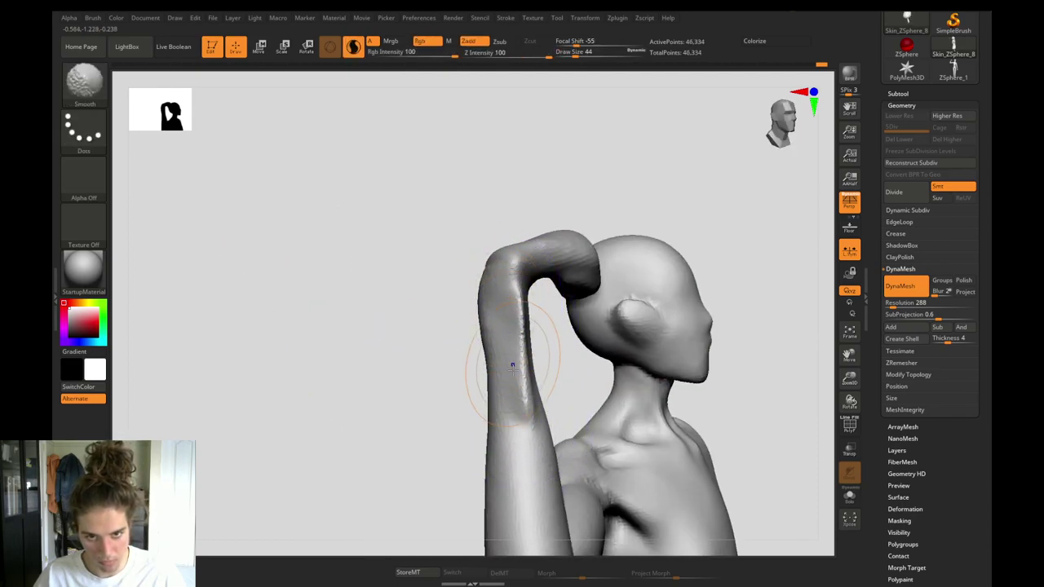
{"action": "left_click_drag", "start_coordinate": [346, 327], "coordinate": [513, 375]}
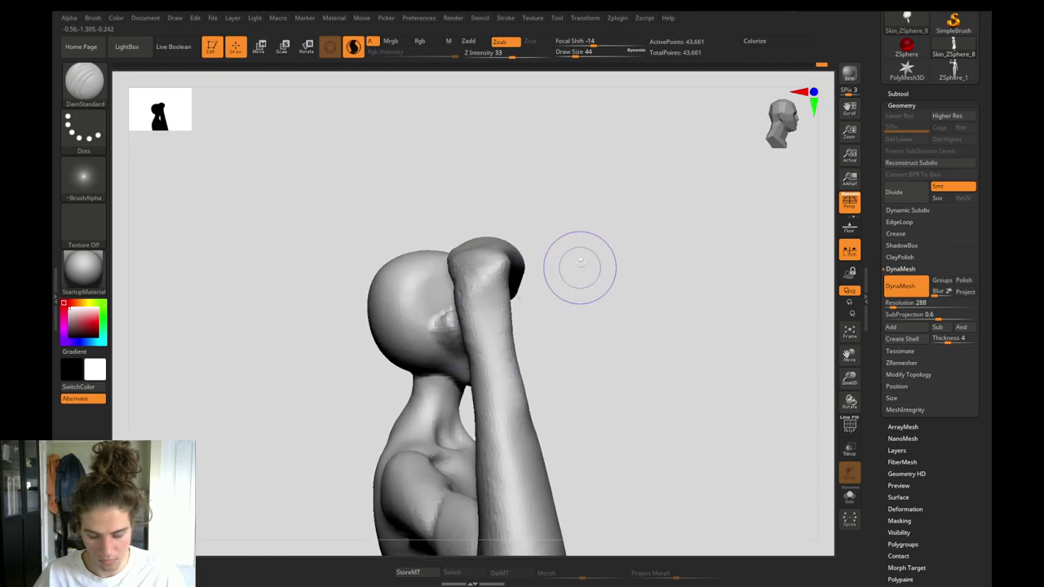
Adjust the side contour of the wrist with Move Topological at draw size 49.
{"action": "key", "text": "b"}
{"action": "key", "text": "m"}
{"action": "key", "text": "t"}
{"action": "key", "text": "s"}
{"action": "left_click", "coordinate": [509, 338]}
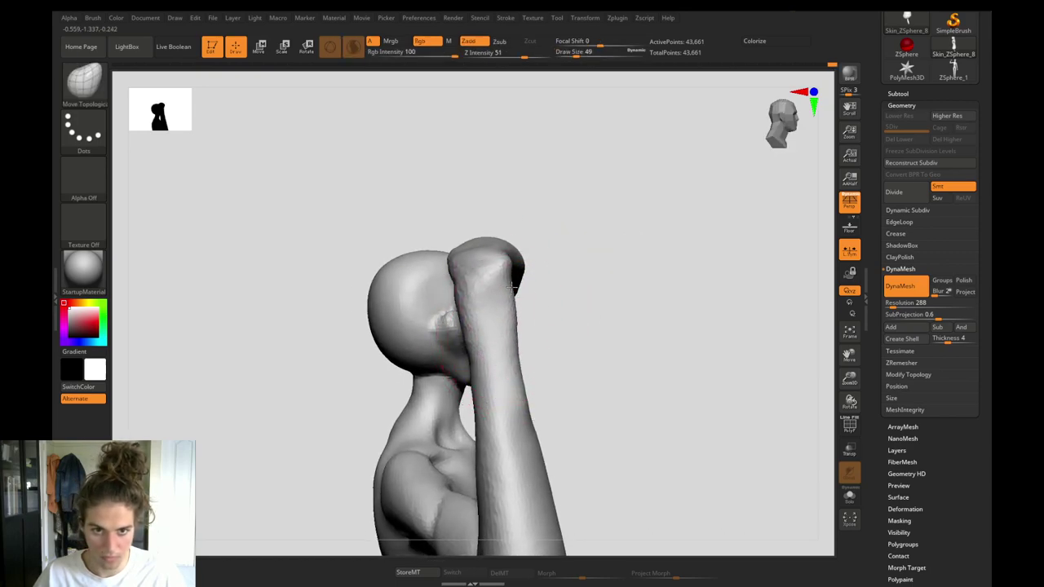
{"action": "left_click_drag", "start_coordinate": [586, 321], "coordinate": [577, 354]}
Add clay around the wrist and upper forearm with ClayBuildup at draw size 49, smoothing between strokes.
{"action": "key", "text": "b"}
{"action": "key", "text": "c"}
{"action": "key", "text": "b"}
{"action": "mouse_move", "coordinate": [326, 318]}
{"action": "left_mouse_down"}
{"action": "mouse_move", "coordinate": [289, 314]}
{"action": "mouse_move", "coordinate": [350, 293]}
{"action": "left_mouse_up"}
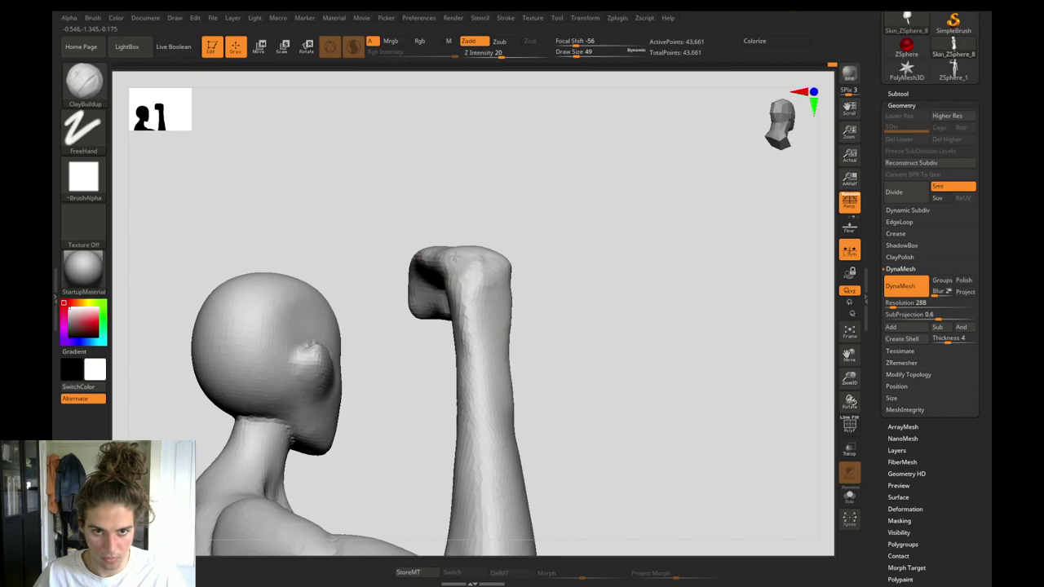
{"action": "left_click_drag", "start_coordinate": [500, 251], "coordinate": [492, 353], "text": "shift"}
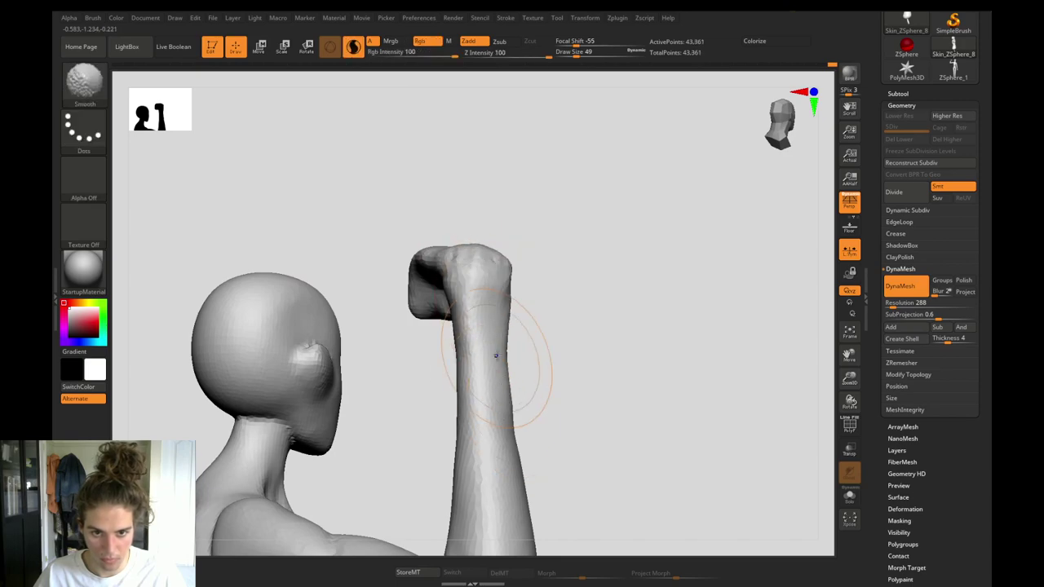
{"action": "left_click_drag", "start_coordinate": [587, 367], "coordinate": [440, 392]}
{"action": "left_click_drag", "start_coordinate": [528, 268], "coordinate": [506, 386]}
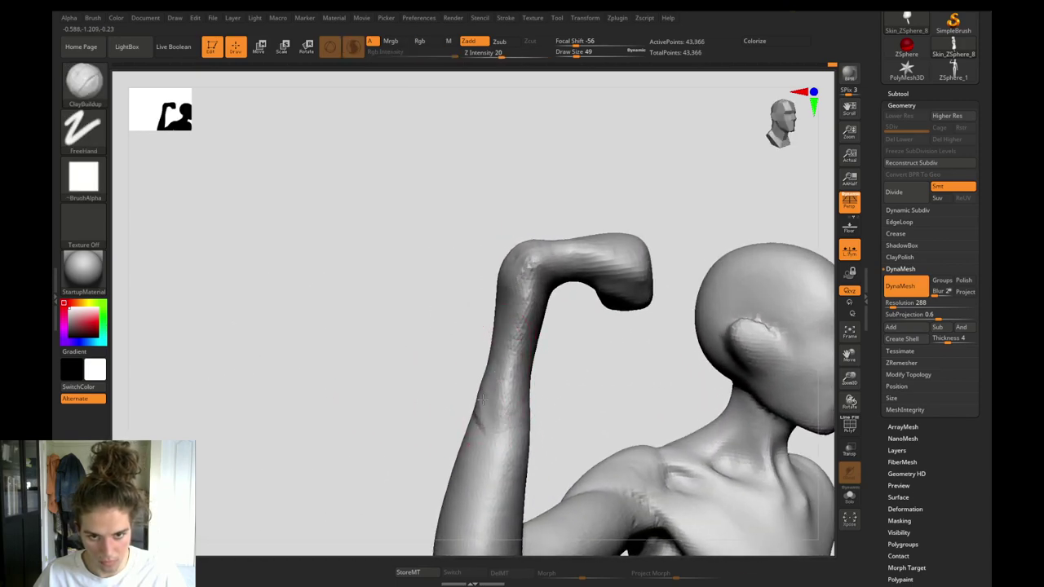
Refine the wrist and forearm with ClayBuildup at draw size 44 and smooth the middle of the forearm.
{"action": "mouse_move", "coordinate": [440, 428]}
{"action": "left_mouse_down", "text": "alt"}
{"action": "mouse_move", "coordinate": [457, 289]}
{"action": "mouse_move", "coordinate": [440, 282]}
{"action": "left_mouse_up", "text": "alt"}
{"action": "key", "text": "s"}
{"action": "left_click_drag", "start_coordinate": [543, 204], "coordinate": [536, 186]}
{"action": "left_click", "coordinate": [540, 204]}
{"action": "mouse_move", "coordinate": [482, 231]}
{"action": "left_mouse_down", "text": "alt"}
{"action": "mouse_move", "coordinate": [465, 333]}
{"action": "mouse_move", "coordinate": [463, 265]}
{"action": "left_mouse_up", "text": "alt"}
{"action": "left_click_drag", "start_coordinate": [526, 341], "coordinate": [541, 331], "text": "shift"}
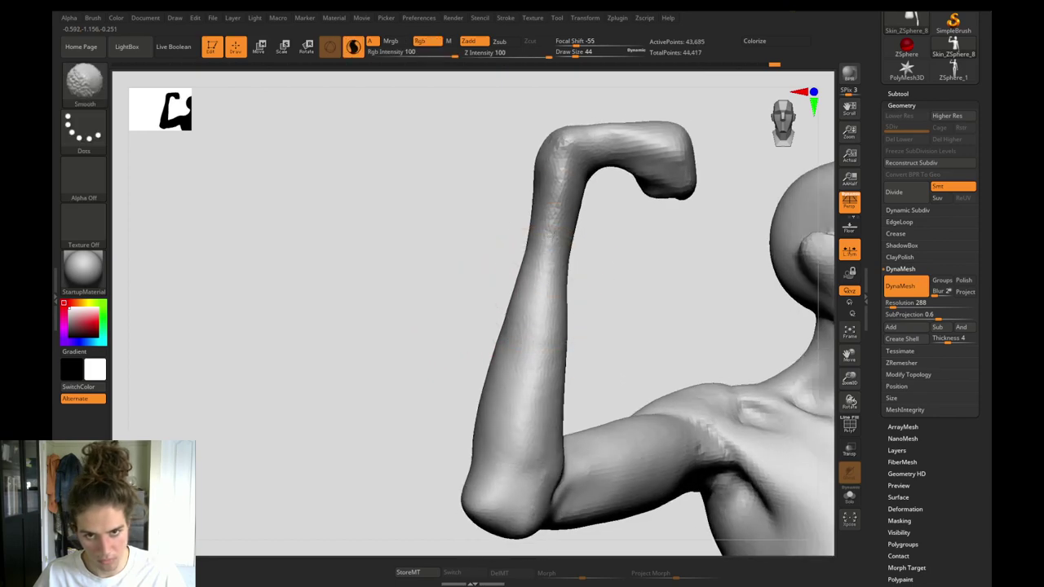
Smooth the lower forearm and the outer edge of the wrist from several angles.
{"action": "left_click_drag", "start_coordinate": [468, 310], "coordinate": [445, 311]}
{"action": "left_click_drag", "start_coordinate": [522, 348], "coordinate": [509, 383], "text": "shift"}
{"action": "mouse_move", "coordinate": [457, 295]}
{"action": "left_mouse_down"}
{"action": "mouse_move", "coordinate": [451, 280]}
{"action": "mouse_move", "coordinate": [486, 276]}
{"action": "left_mouse_up"}
{"action": "mouse_move", "coordinate": [531, 228]}
{"action": "left_mouse_down", "text": "shift"}
{"action": "mouse_move", "coordinate": [560, 181]}
{"action": "mouse_move", "coordinate": [549, 199]}
{"action": "left_mouse_up", "text": "shift"}
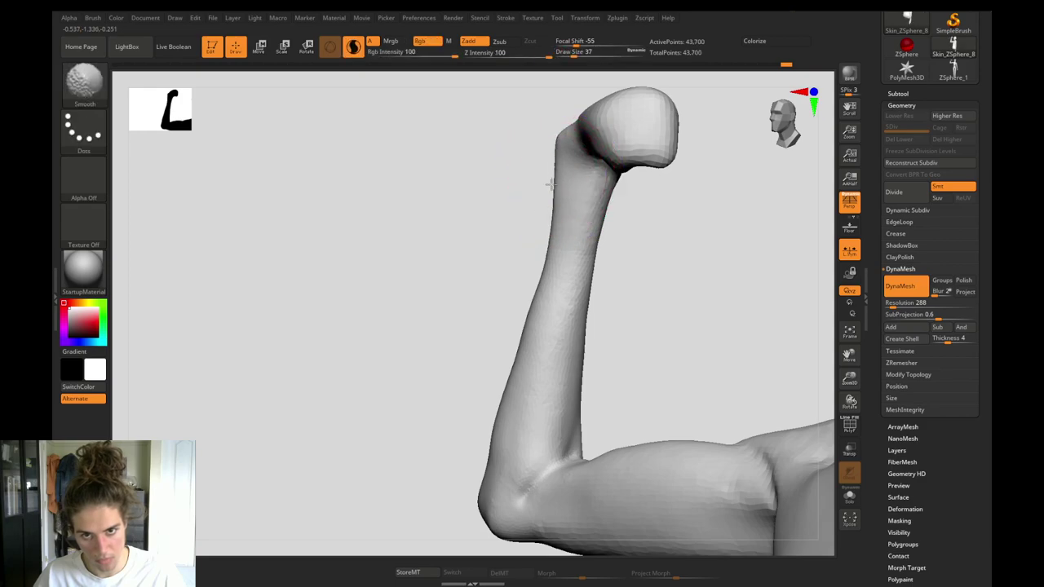
{"action": "left_click_drag", "start_coordinate": [557, 153], "coordinate": [562, 137], "text": "shift"}
{"action": "left_click_drag", "start_coordinate": [515, 231], "coordinate": [490, 219]}
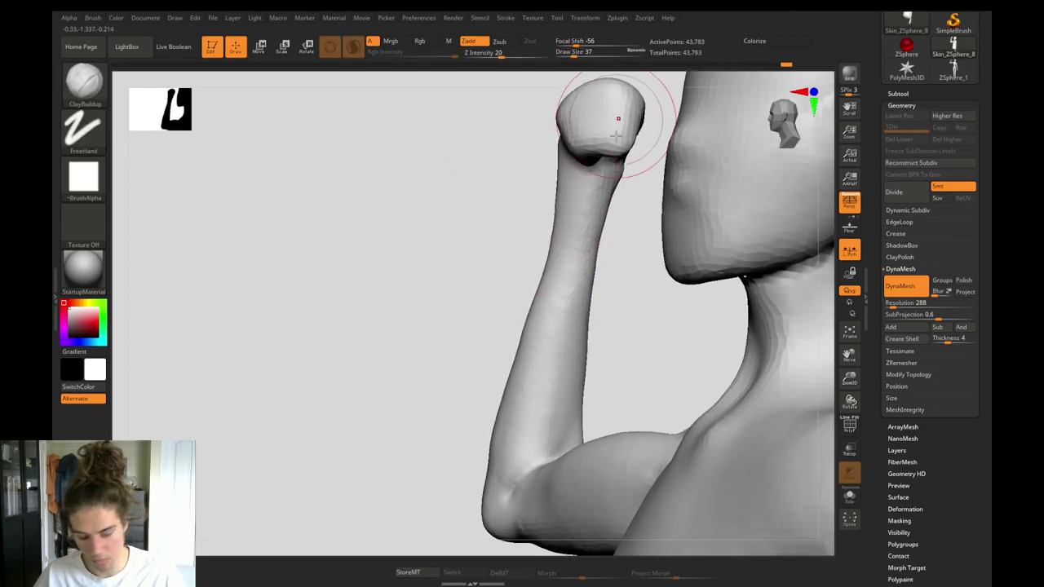
Reshape the forearm's outer contour and the inner side of the wrist with Move Topological at draw size 41.
{"action": "key", "text": "b"}
{"action": "key", "text": "m"}
{"action": "key", "text": "t"}
{"action": "left_click_drag", "start_coordinate": [547, 259], "coordinate": [549, 258]}
{"action": "left_click_drag", "start_coordinate": [535, 289], "coordinate": [529, 295]}
{"action": "left_click_drag", "start_coordinate": [509, 384], "coordinate": [505, 403]}
{"action": "key", "text": "s"}
{"action": "left_click_drag", "start_coordinate": [600, 193], "coordinate": [613, 167]}
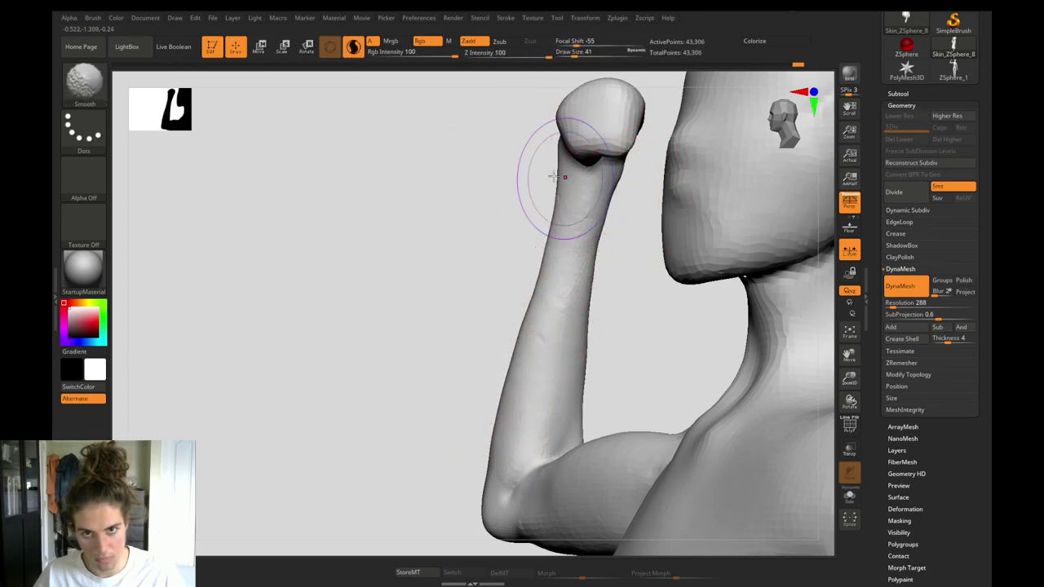
Reshape the wrist edge and both sides of the hand block with Move Topological at draw size 46.
{"action": "key", "text": "s"}
{"action": "left_click_drag", "start_coordinate": [560, 146], "coordinate": [565, 144]}
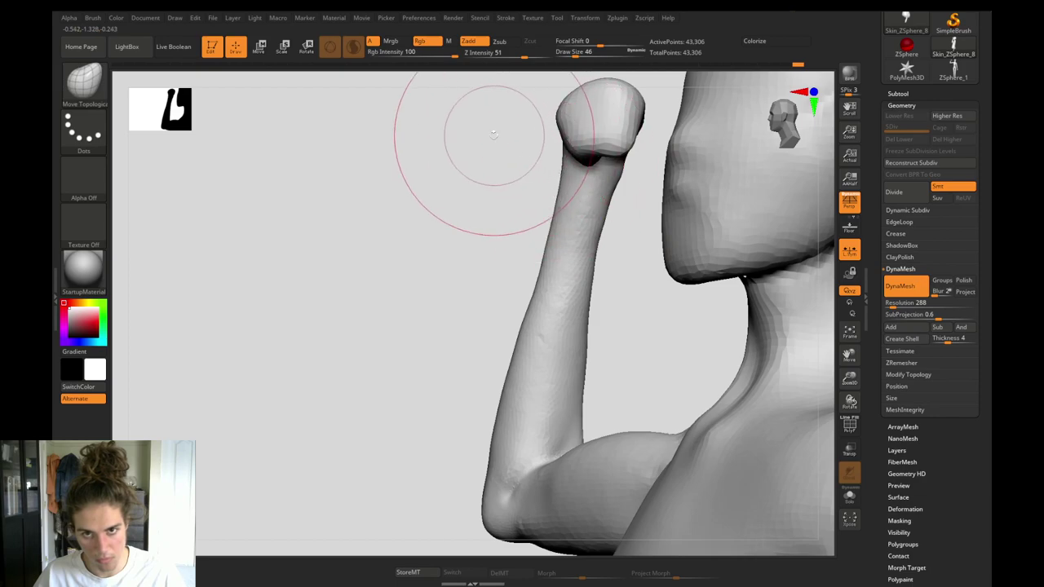
{"action": "left_click_drag", "start_coordinate": [494, 136], "coordinate": [493, 242]}
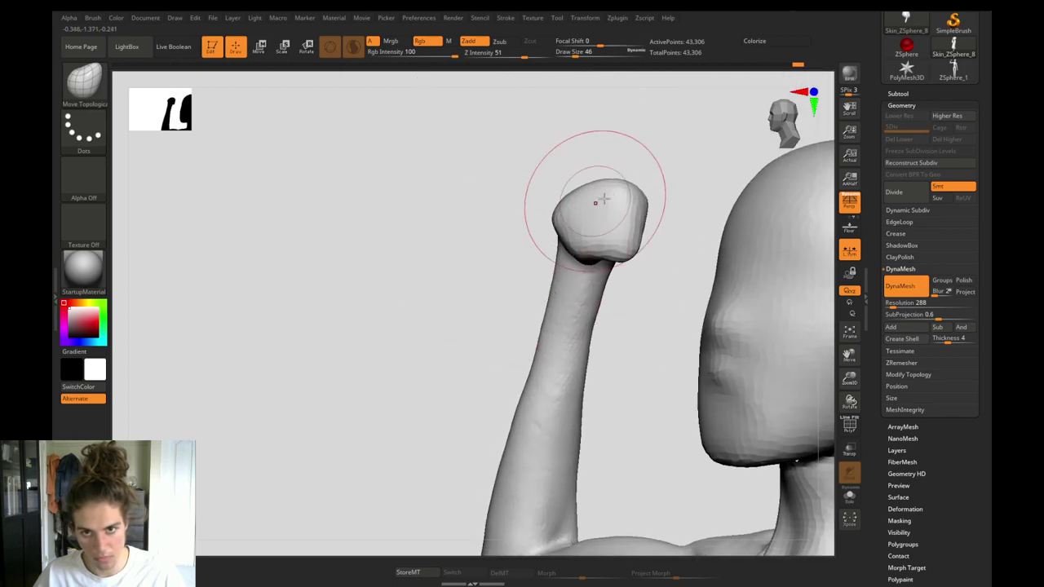
{"action": "left_click_drag", "start_coordinate": [631, 196], "coordinate": [633, 233]}
{"action": "left_click_drag", "start_coordinate": [557, 232], "coordinate": [554, 229]}
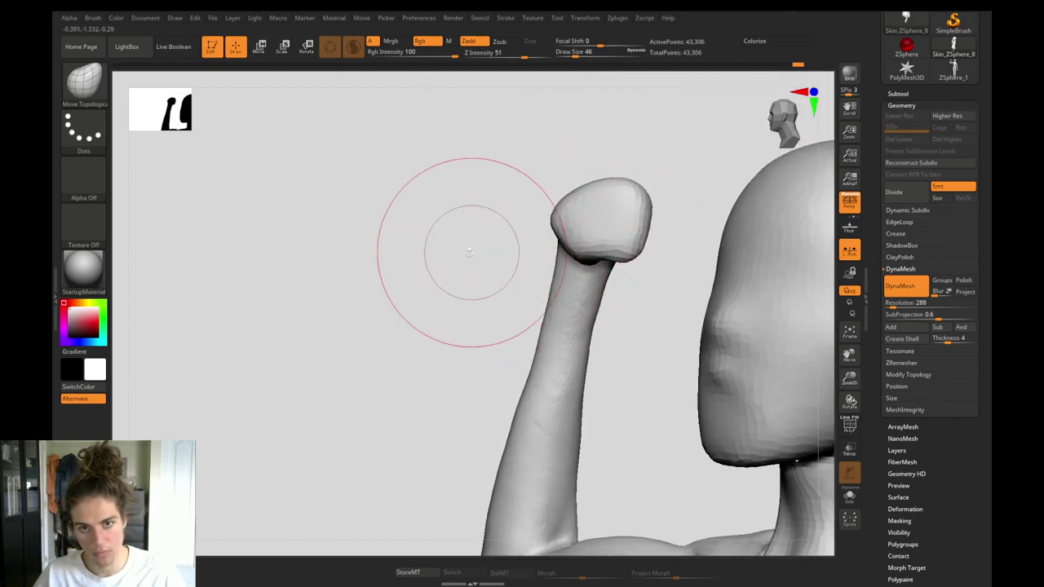
Adjust the inner and outer contours of the forearm below the wrist with Move Topological.
{"action": "mouse_move", "coordinate": [469, 252]}
{"action": "left_mouse_down"}
{"action": "mouse_move", "coordinate": [505, 238]}
{"action": "mouse_move", "coordinate": [525, 252]}
{"action": "left_mouse_up"}
{"action": "key", "text": "s"}
{"action": "left_click_drag", "start_coordinate": [527, 260], "coordinate": [518, 267]}
{"action": "key", "text": "s"}
{"action": "mouse_move", "coordinate": [442, 238]}
{"action": "left_mouse_down"}
{"action": "mouse_move", "coordinate": [470, 247]}
{"action": "mouse_move", "coordinate": [456, 254]}
{"action": "left_mouse_up"}
{"action": "key", "text": "s"}
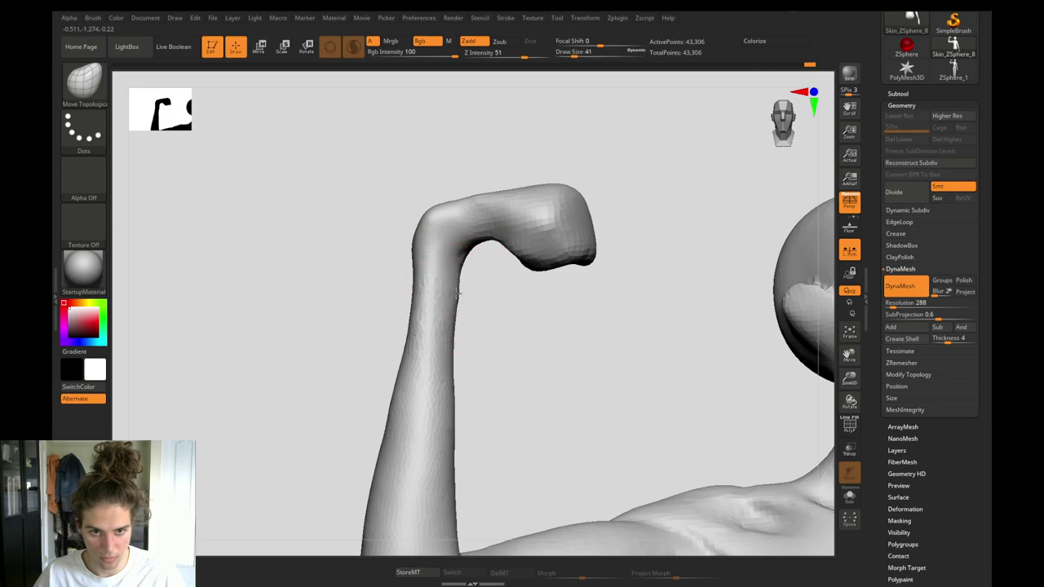
{"action": "key", "text": "s"}
{"action": "left_click_drag", "start_coordinate": [457, 306], "coordinate": [462, 347]}
{"action": "left_click_drag", "start_coordinate": [412, 319], "coordinate": [401, 316]}
Add clay around the wrist corner and onto the adjoining hand with ClayBuildup at draw sizes 23 and 37.
{"action": "mouse_move", "coordinate": [349, 256]}
{"action": "left_mouse_down", "text": "alt"}
{"action": "mouse_move", "coordinate": [382, 282]}
{"action": "mouse_move", "coordinate": [370, 284]}
{"action": "left_mouse_up", "text": "alt"}
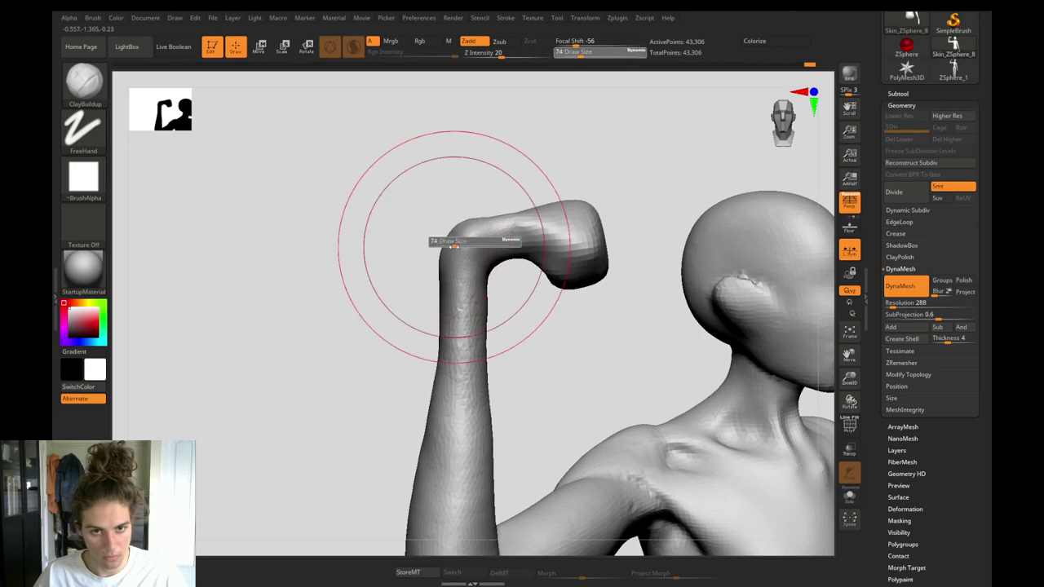
{"action": "left_click_drag", "start_coordinate": [428, 232], "coordinate": [455, 242]}
{"action": "mouse_move", "coordinate": [423, 183]}
{"action": "left_mouse_down"}
{"action": "mouse_move", "coordinate": [469, 201]}
{"action": "mouse_move", "coordinate": [430, 224]}
{"action": "mouse_move", "coordinate": [441, 245]}
{"action": "mouse_move", "coordinate": [437, 322]}
{"action": "left_mouse_up"}
{"action": "key", "text": "s"}
{"action": "left_click_drag", "start_coordinate": [482, 191], "coordinate": [474, 191]}
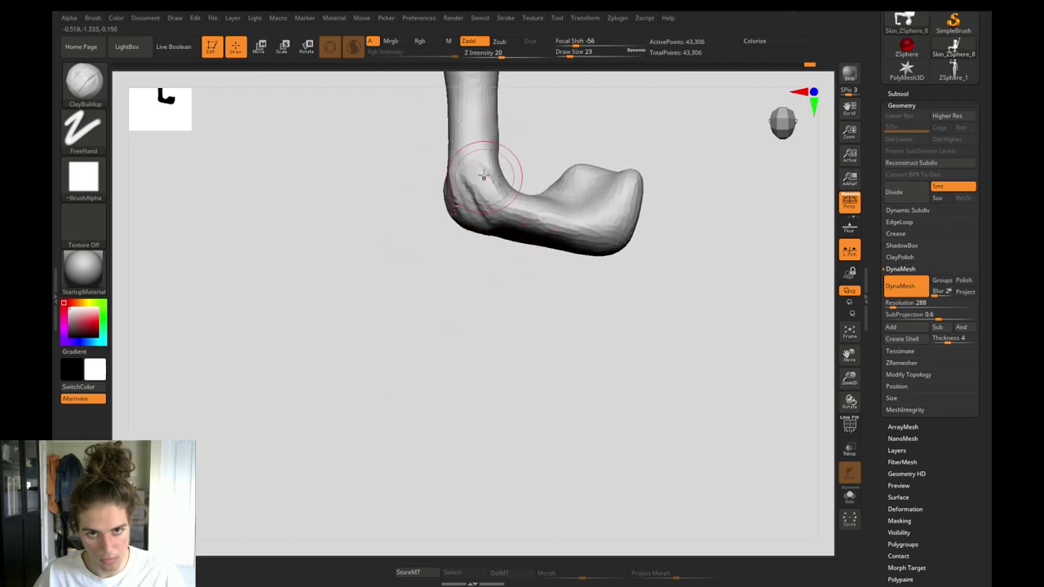
{"action": "left_click_drag", "start_coordinate": [465, 288], "coordinate": [492, 287]}
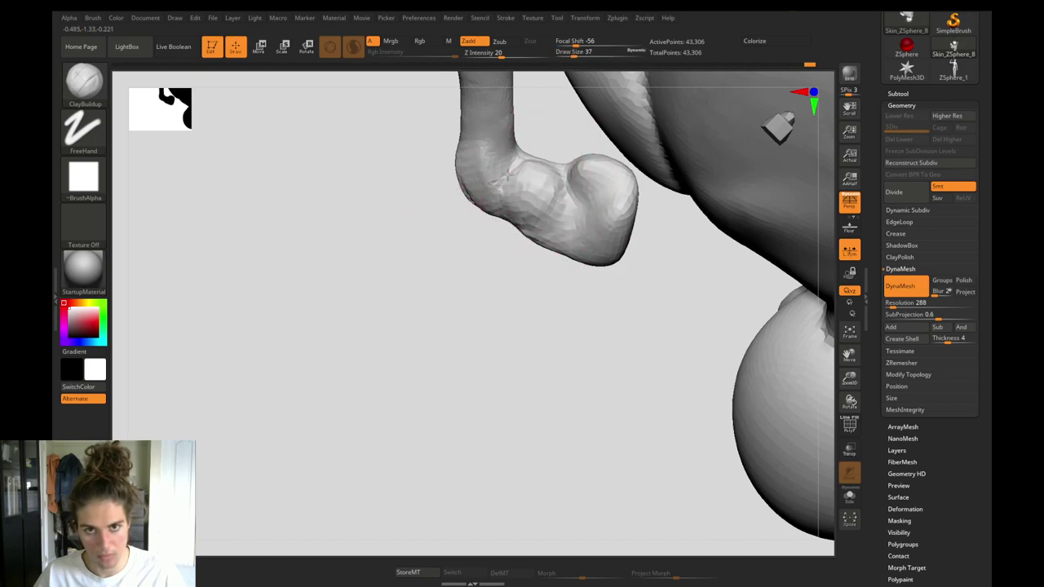
Smooth the clay joining the wrist to the hand and remesh the figure.
{"action": "left_click_drag", "start_coordinate": [507, 174], "coordinate": [530, 205], "text": "shift"}
{"action": "left_click_drag", "start_coordinate": [359, 322], "coordinate": [424, 382], "text": "ctrl"}
{"action": "mouse_move", "coordinate": [424, 359]}
{"action": "left_mouse_down"}
{"action": "mouse_move", "coordinate": [473, 67]}
{"action": "mouse_move", "coordinate": [387, 179]}
{"action": "mouse_move", "coordinate": [381, 140]}
{"action": "left_mouse_up"}
{"action": "mouse_move", "coordinate": [612, 349]}
{"action": "left_mouse_down"}
{"action": "mouse_move", "coordinate": [664, 352]}
{"action": "mouse_move", "coordinate": [513, 326]}
{"action": "mouse_move", "coordinate": [422, 373]}
{"action": "mouse_move", "coordinate": [398, 422]}
{"action": "mouse_move", "coordinate": [410, 422]}
{"action": "mouse_move", "coordinate": [454, 363]}
{"action": "left_mouse_up"}
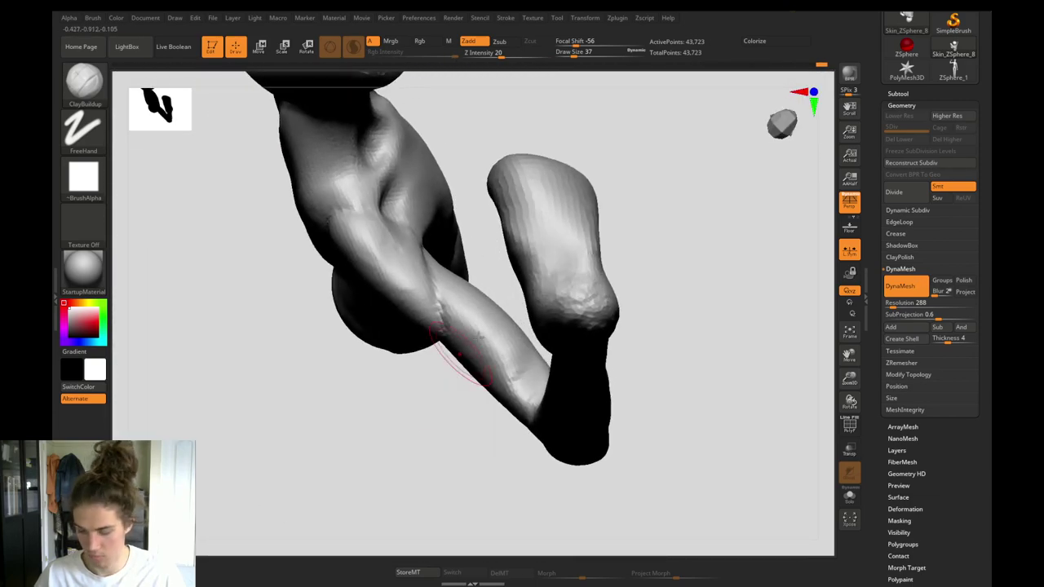
Reshape the side of the hand with Move Topological, turn off perspective distortion, and reduce the draw size to 29.
{"action": "key", "text": "b"}
{"action": "key", "text": "m"}
{"action": "key", "text": "t"}
{"action": "left_click_drag", "start_coordinate": [515, 273], "coordinate": [526, 278]}
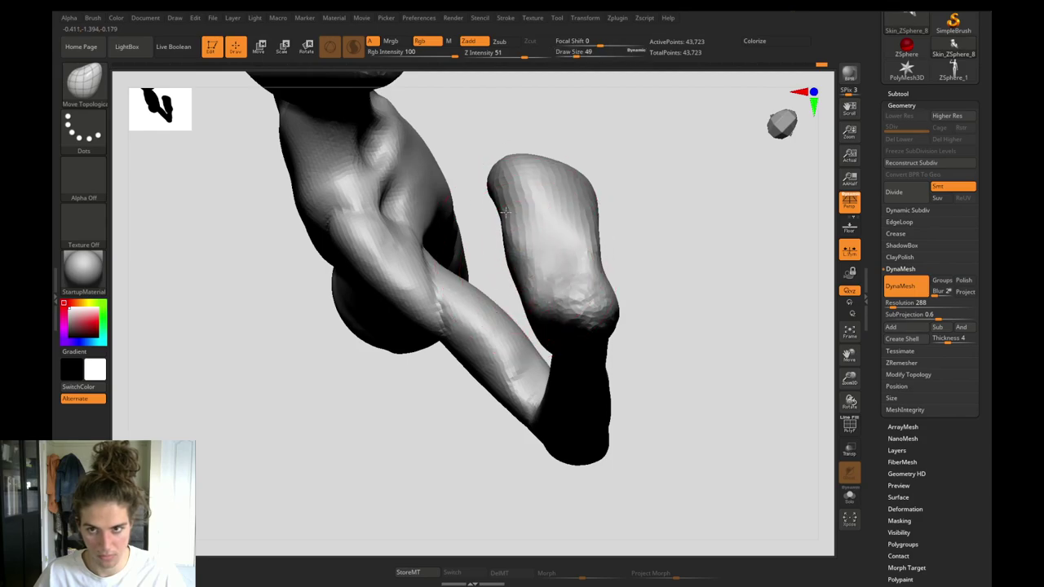
{"action": "left_click", "coordinate": [849, 202]}
{"action": "mouse_move", "coordinate": [655, 386]}
{"action": "left_mouse_down"}
{"action": "mouse_move", "coordinate": [664, 364]}
{"action": "mouse_move", "coordinate": [445, 320]}
{"action": "mouse_move", "coordinate": [461, 363]}
{"action": "left_mouse_up"}
{"action": "key", "text": "bracketleft"}
{"action": "key", "text": "bracketleft"}
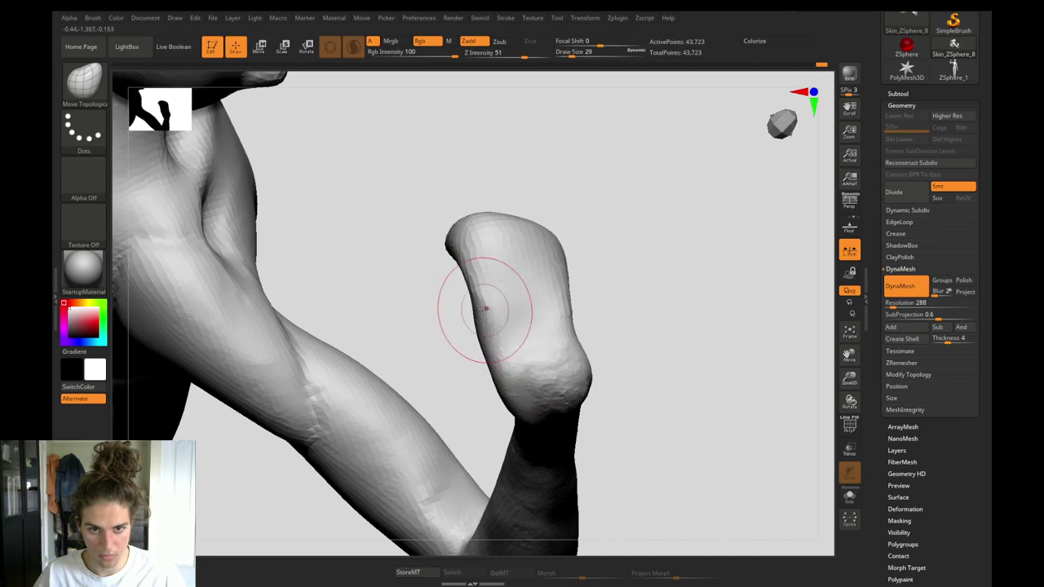
Add clay to the back of the hand with ClayBuildup at draw size 37 and turn perspective distortion back on.
{"action": "key", "text": "b"}
{"action": "key", "text": "c"}
{"action": "key", "text": "b"}
{"action": "key", "text": "s"}
{"action": "mouse_move", "coordinate": [459, 291]}
{"action": "left_mouse_down"}
{"action": "mouse_move", "coordinate": [459, 272]}
{"action": "mouse_move", "coordinate": [434, 317]}
{"action": "mouse_move", "coordinate": [492, 311]}
{"action": "left_mouse_up"}
{"action": "left_click", "coordinate": [460, 271]}
{"action": "left_click_drag", "start_coordinate": [567, 298], "coordinate": [607, 284]}
{"action": "left_click", "coordinate": [846, 204]}
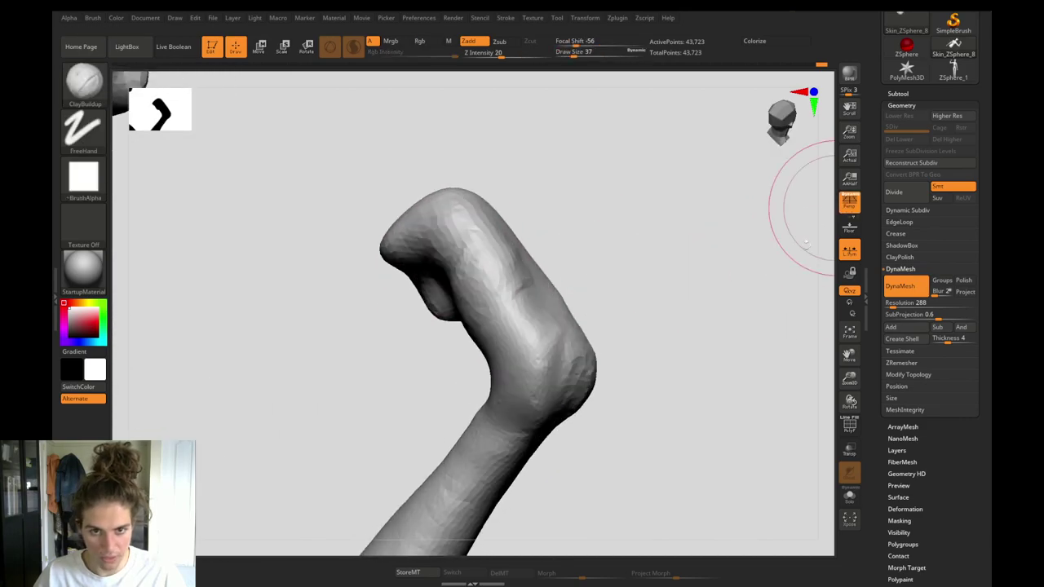
Compare the view of the raised arm and body with perspective distortion on and off.
{"action": "left_click_drag", "start_coordinate": [643, 385], "coordinate": [654, 416]}
{"action": "left_click", "coordinate": [851, 209]}
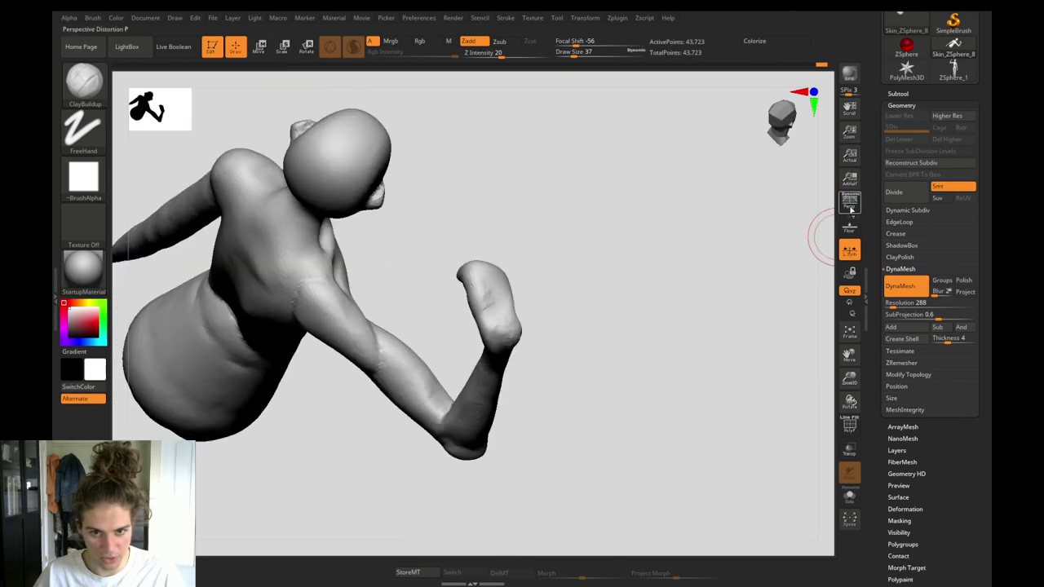
{"action": "left_click", "coordinate": [850, 204]}
{"action": "left_click", "coordinate": [850, 203]}
{"action": "left_click", "coordinate": [850, 204]}
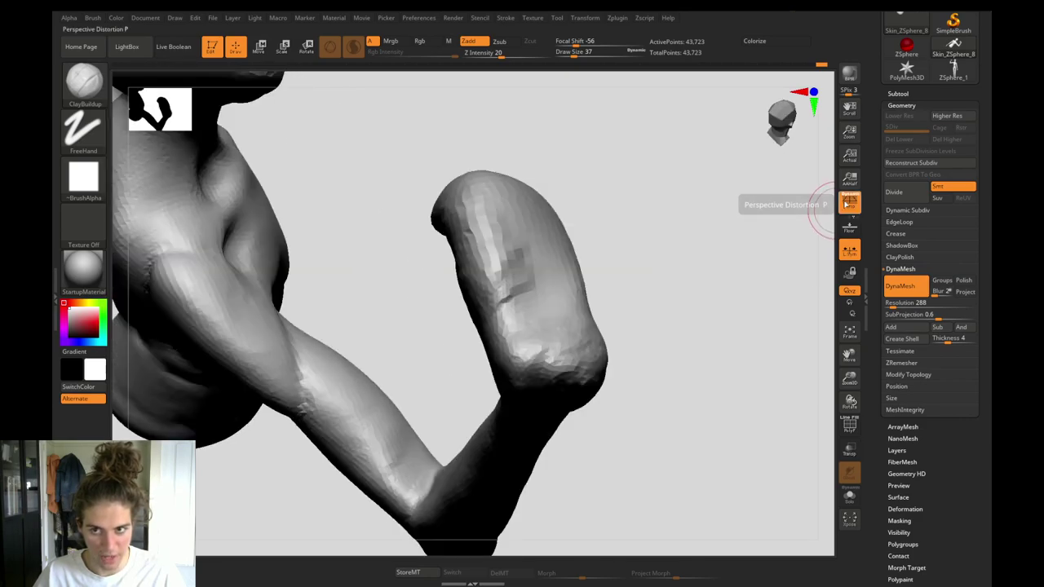
{"action": "left_click", "coordinate": [849, 204]}
{"action": "left_click", "coordinate": [849, 206]}
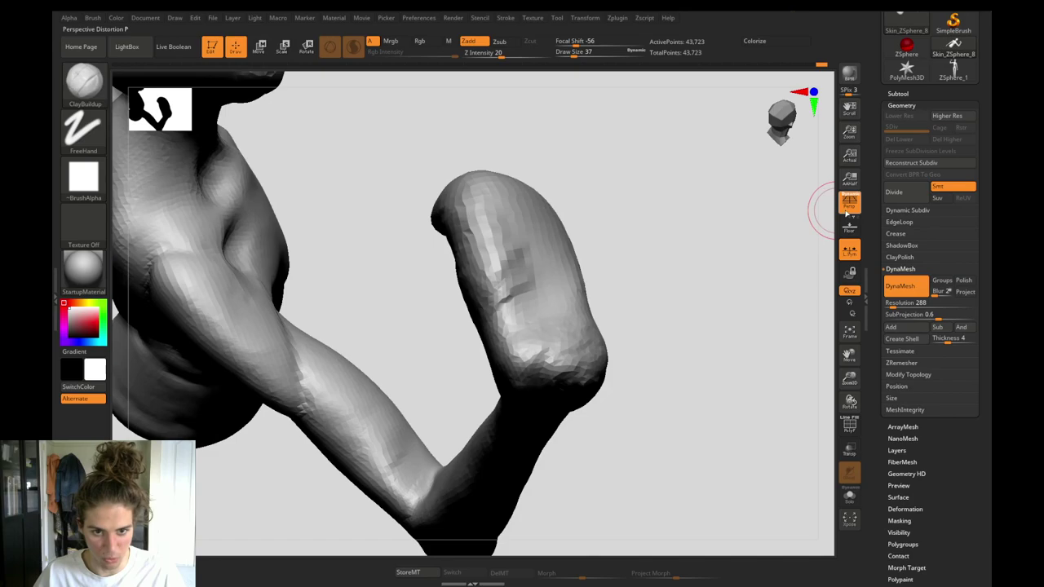
{"action": "left_click", "coordinate": [849, 206]}
{"action": "left_click", "coordinate": [849, 206]}
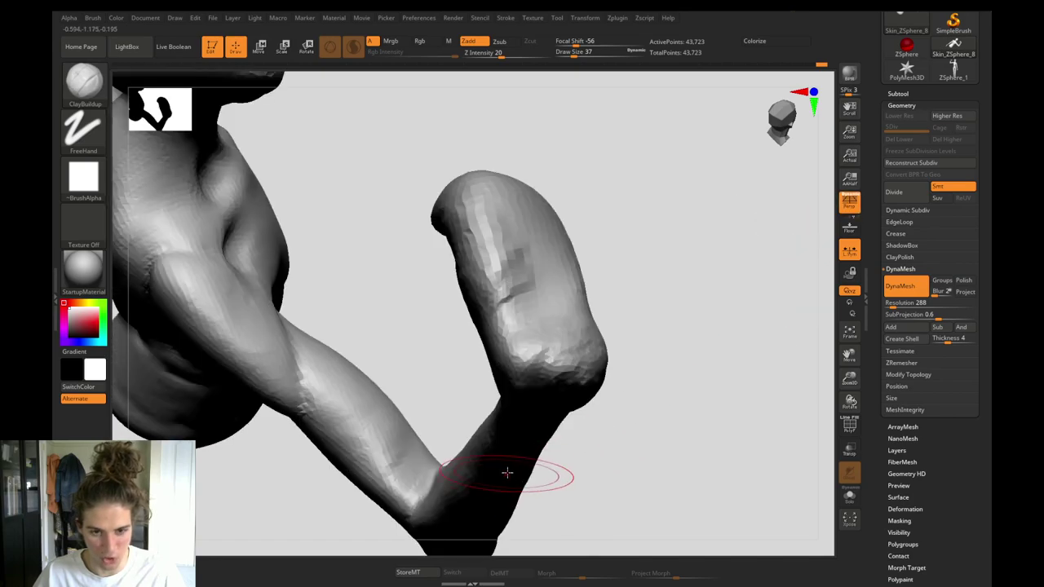
{"action": "left_click", "coordinate": [849, 204]}
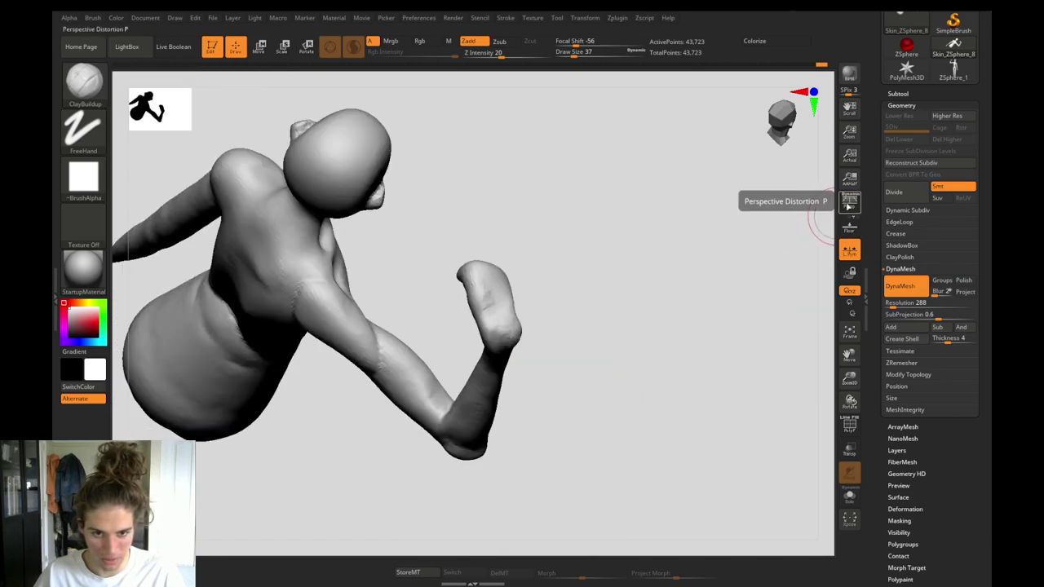
{"action": "left_click", "coordinate": [849, 204]}
{"action": "left_click", "coordinate": [849, 205]}
{"action": "left_click", "coordinate": [848, 205]}
{"action": "left_click", "coordinate": [849, 204]}
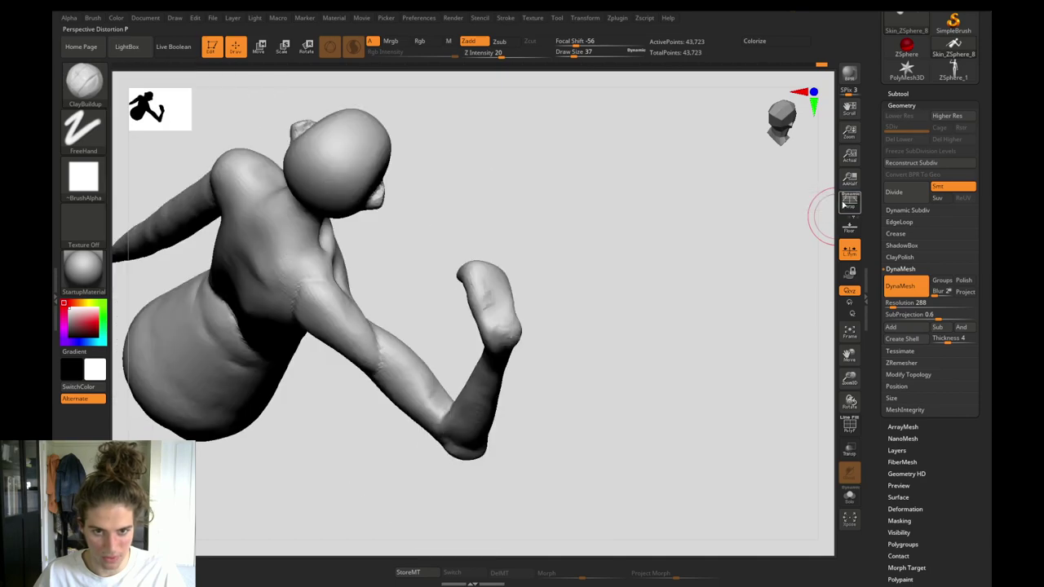
Compare perspective distortion on and off, then smooth the clay across the side of the hand near the wrist.
{"action": "left_click", "coordinate": [849, 205]}
{"action": "left_click", "coordinate": [849, 204]}
{"action": "left_click_drag", "start_coordinate": [610, 470], "coordinate": [544, 459]}
{"action": "mouse_move", "coordinate": [457, 310]}
{"action": "left_mouse_down", "text": "alt"}
{"action": "mouse_move", "coordinate": [468, 303]}
{"action": "mouse_move", "coordinate": [441, 286]}
{"action": "left_mouse_up", "text": "alt"}
{"action": "mouse_move", "coordinate": [366, 249]}
{"action": "left_mouse_down", "text": "alt"}
{"action": "mouse_move", "coordinate": [334, 286]}
{"action": "mouse_move", "coordinate": [314, 272]}
{"action": "mouse_move", "coordinate": [303, 373]}
{"action": "mouse_move", "coordinate": [295, 276]}
{"action": "mouse_move", "coordinate": [323, 270]}
{"action": "left_mouse_up", "text": "alt"}
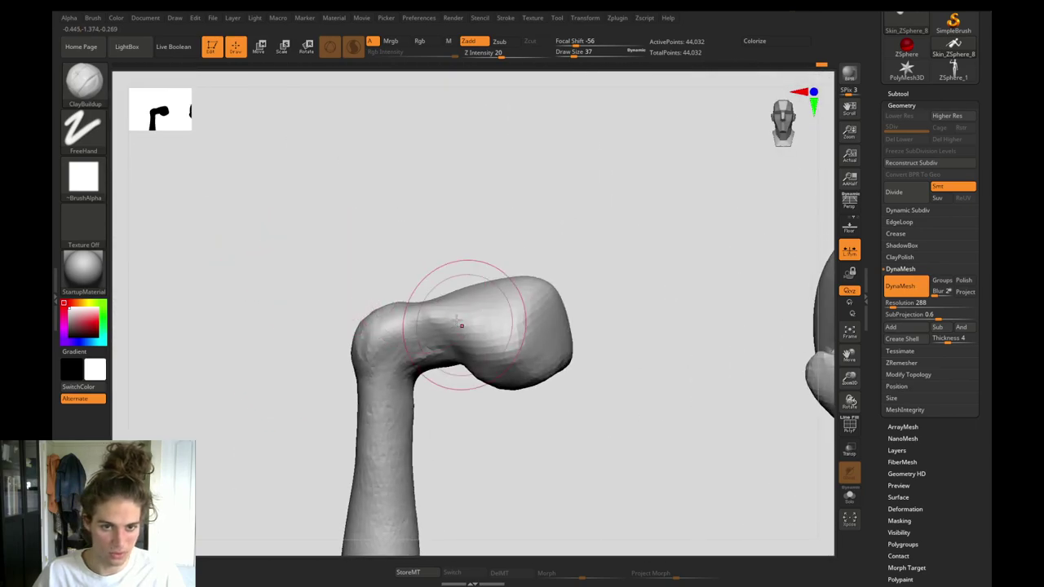
{"action": "mouse_move", "coordinate": [462, 326]}
{"action": "left_mouse_down", "text": "shift"}
{"action": "mouse_move", "coordinate": [424, 333]}
{"action": "mouse_move", "coordinate": [460, 283]}
{"action": "left_mouse_up", "text": "shift"}
{"action": "mouse_move", "coordinate": [327, 320]}
{"action": "left_mouse_down", "text": "alt"}
{"action": "mouse_move", "coordinate": [401, 305]}
{"action": "mouse_move", "coordinate": [410, 282]}
{"action": "left_mouse_up", "text": "alt"}
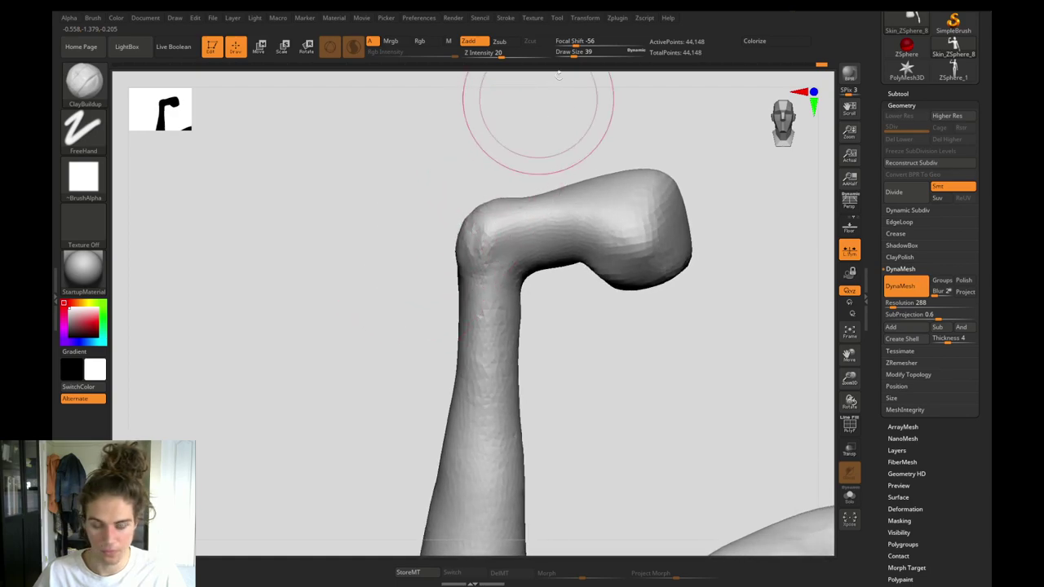
Reshape the blocked-in hand's top and underside with Move Topological, raising the draw size to 56.
{"action": "key", "text": "b"}
{"action": "key", "text": "m"}
{"action": "key", "text": "t"}
{"action": "left_click_drag", "start_coordinate": [541, 202], "coordinate": [536, 193]}
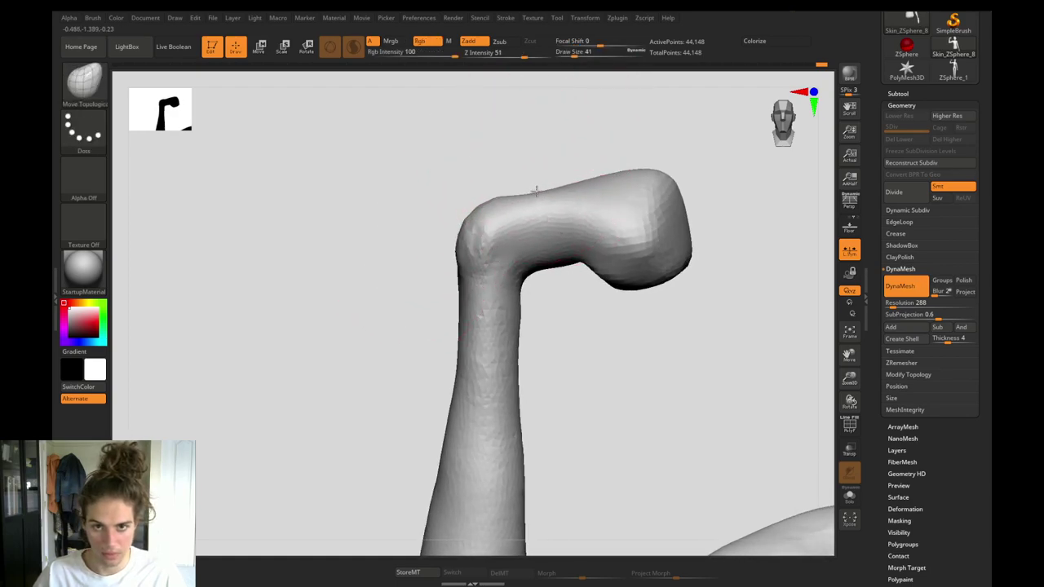
{"action": "left_click_drag", "start_coordinate": [618, 180], "coordinate": [651, 181]}
{"action": "key", "text": "bracketright"}
{"action": "left_click_drag", "start_coordinate": [673, 282], "coordinate": [676, 299]}
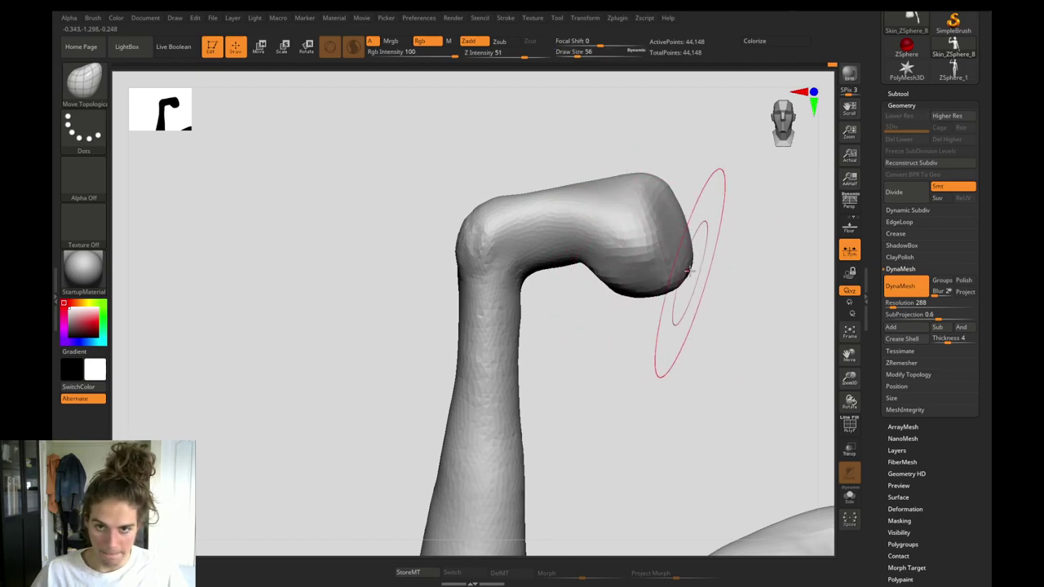
{"action": "mouse_move", "coordinate": [600, 281]}
{"action": "left_mouse_down"}
{"action": "mouse_move", "coordinate": [586, 294]}
{"action": "mouse_move", "coordinate": [603, 305]}
{"action": "left_mouse_up"}
{"action": "mouse_move", "coordinate": [396, 353]}
{"action": "left_mouse_down", "text": "alt"}
{"action": "mouse_move", "coordinate": [397, 288]}
{"action": "mouse_move", "coordinate": [396, 348]}
{"action": "left_mouse_up", "text": "alt"}
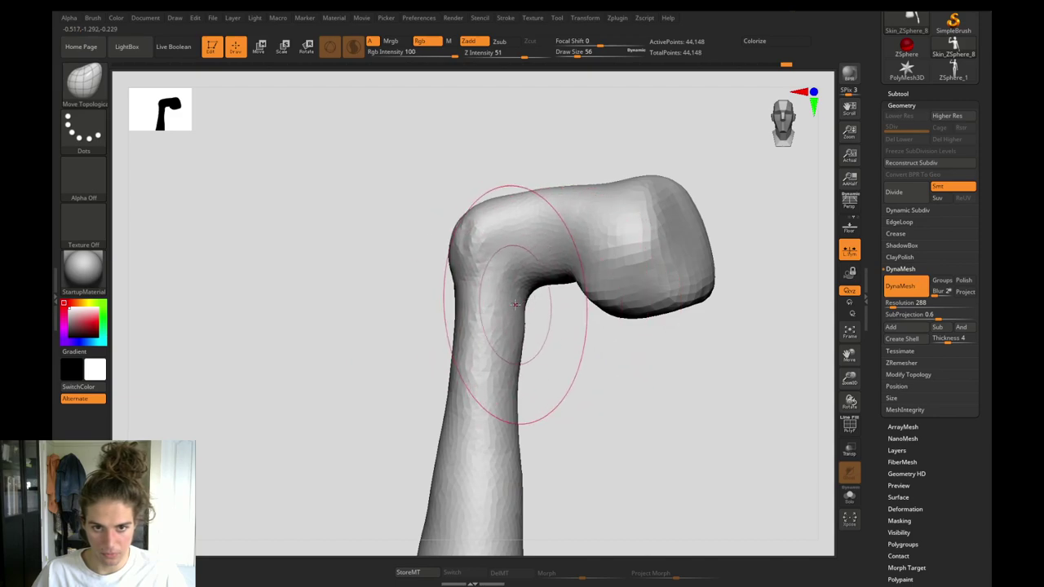
Adjust the wrist and upper forearm silhouette with Move Topological at draw size 44.
{"action": "left_click_drag", "start_coordinate": [503, 375], "coordinate": [506, 376]}
{"action": "key", "text": "s"}
{"action": "key", "text": "s"}
{"action": "left_click_drag", "start_coordinate": [453, 262], "coordinate": [451, 263]}
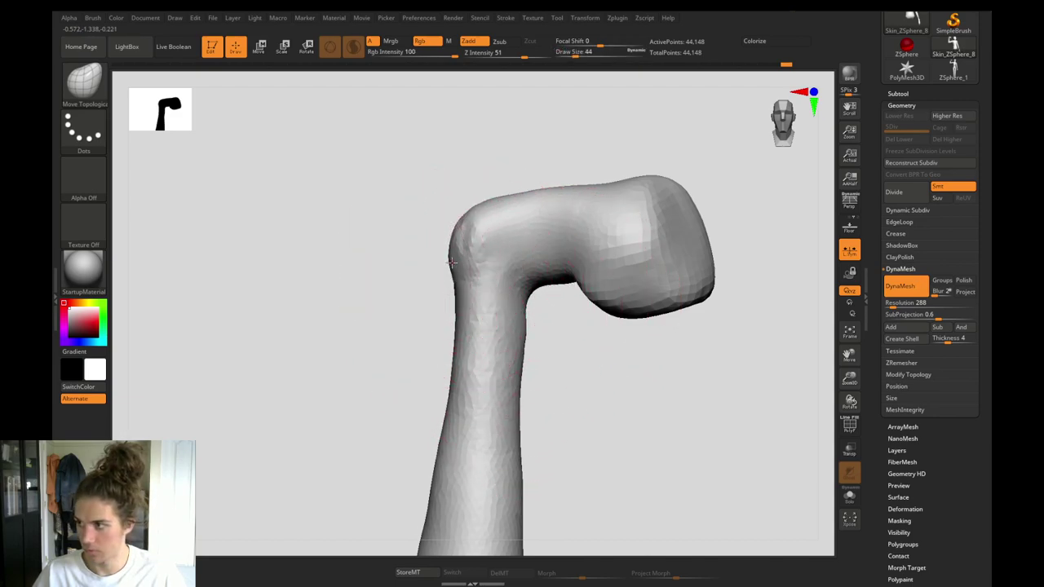
{"action": "left_click_drag", "start_coordinate": [418, 317], "coordinate": [454, 227], "text": "alt"}
{"action": "left_click_drag", "start_coordinate": [480, 306], "coordinate": [466, 310]}
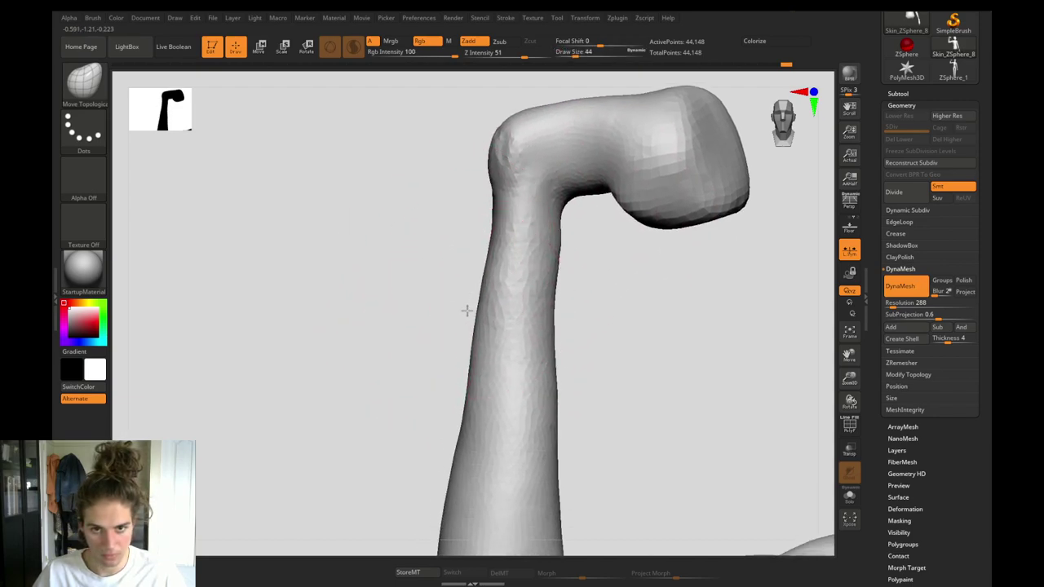
{"action": "left_click_drag", "start_coordinate": [492, 232], "coordinate": [488, 231]}
Smooth the outer edge of the forearm and thicken the area below the wrist with Inflat at draw size 71.
{"action": "left_click_drag", "start_coordinate": [472, 335], "coordinate": [473, 335], "text": "shift"}
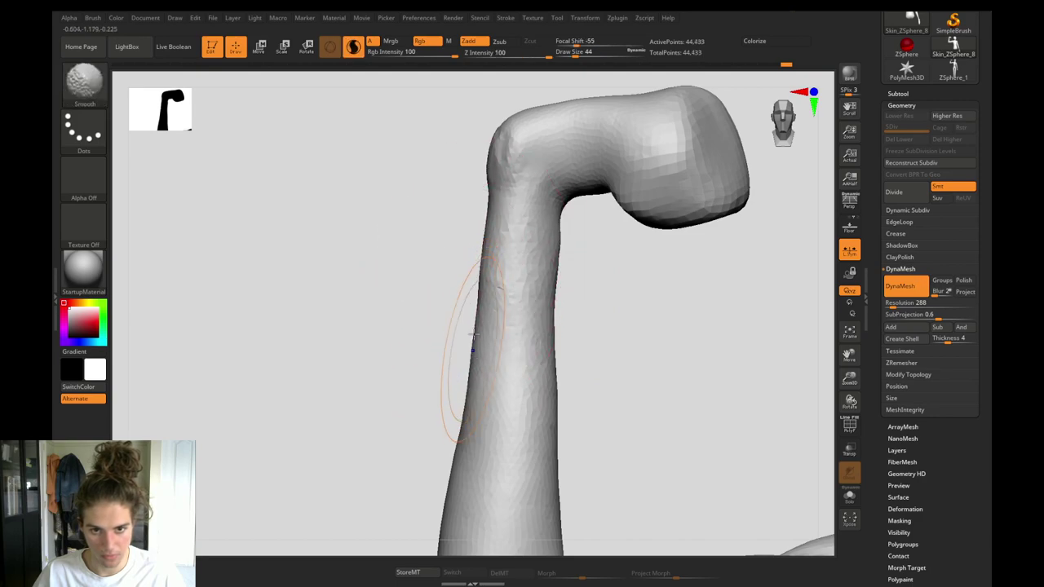
{"action": "left_click_drag", "start_coordinate": [486, 268], "coordinate": [482, 268], "text": "shift"}
{"action": "key", "text": "b"}
{"action": "key", "text": "i"}
{"action": "key", "text": "n"}
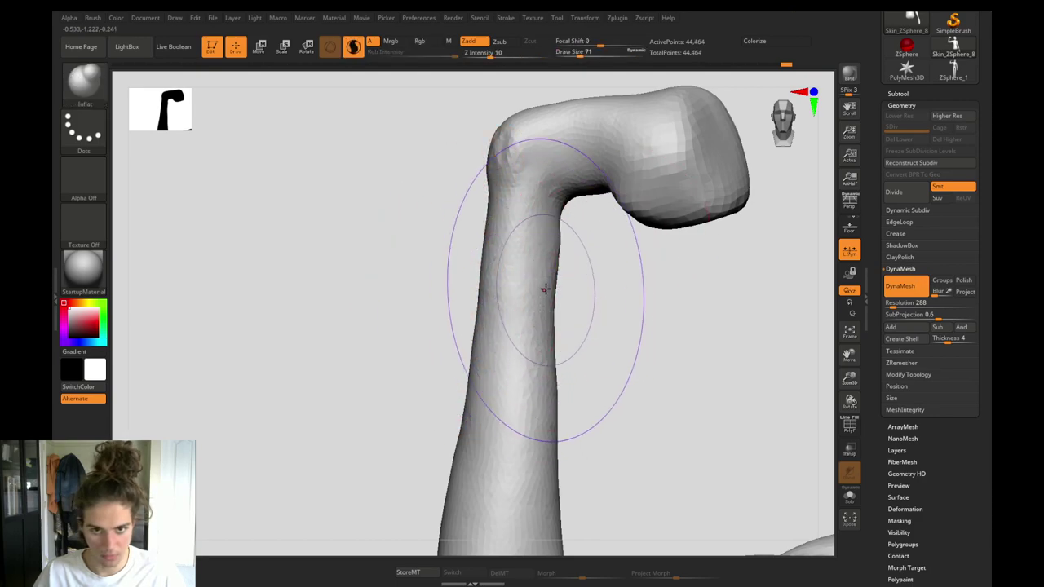
{"action": "mouse_move", "coordinate": [549, 368]}
{"action": "left_mouse_down"}
{"action": "mouse_move", "coordinate": [541, 292]}
{"action": "mouse_move", "coordinate": [551, 232]}
{"action": "left_mouse_up"}
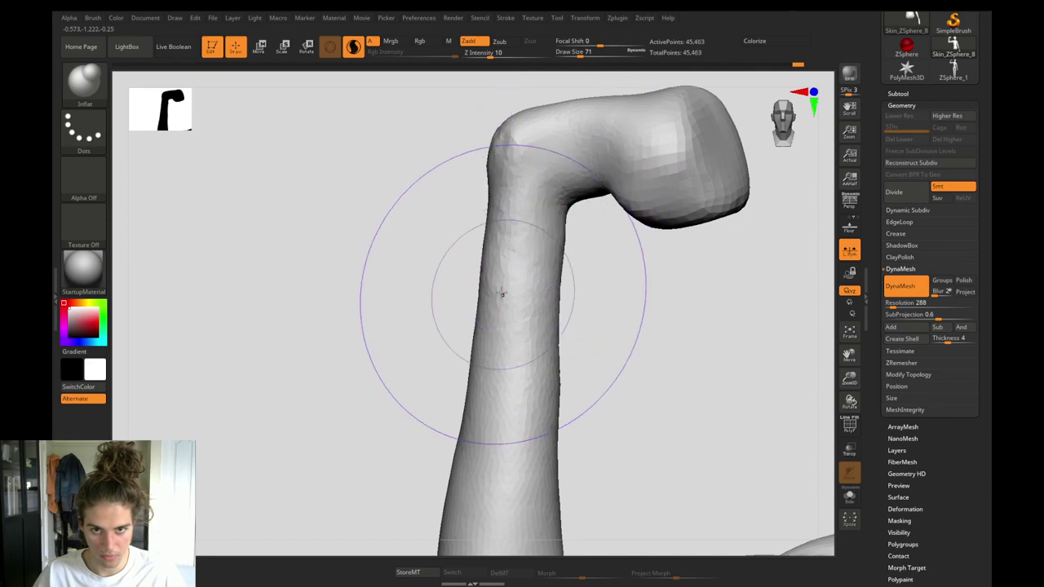
{"action": "left_click_drag", "start_coordinate": [487, 360], "coordinate": [470, 381]}
Inflate the inner side of the wrist with a smaller Inflat brush and smooth the outer forearm down towards the elbow.
{"action": "left_click_drag", "start_coordinate": [359, 391], "coordinate": [326, 124], "text": "alt"}
{"action": "mouse_move", "coordinate": [392, 326]}
{"action": "left_mouse_down"}
{"action": "mouse_move", "coordinate": [419, 340]}
{"action": "mouse_move", "coordinate": [412, 374]}
{"action": "mouse_move", "coordinate": [415, 326]}
{"action": "mouse_move", "coordinate": [424, 408]}
{"action": "left_mouse_up"}
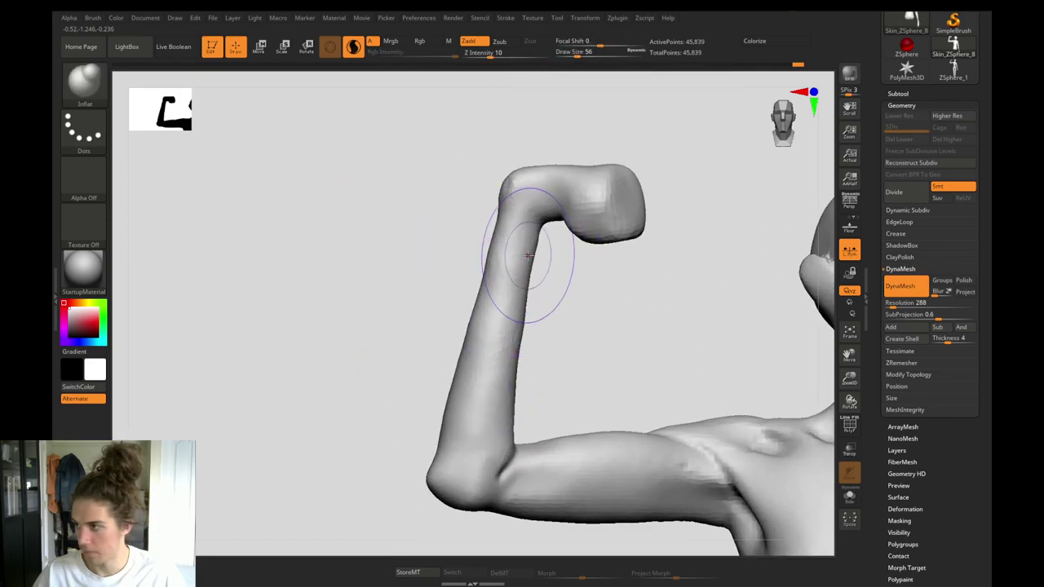
{"action": "key", "text": "s"}
{"action": "left_click_drag", "start_coordinate": [536, 244], "coordinate": [531, 229]}
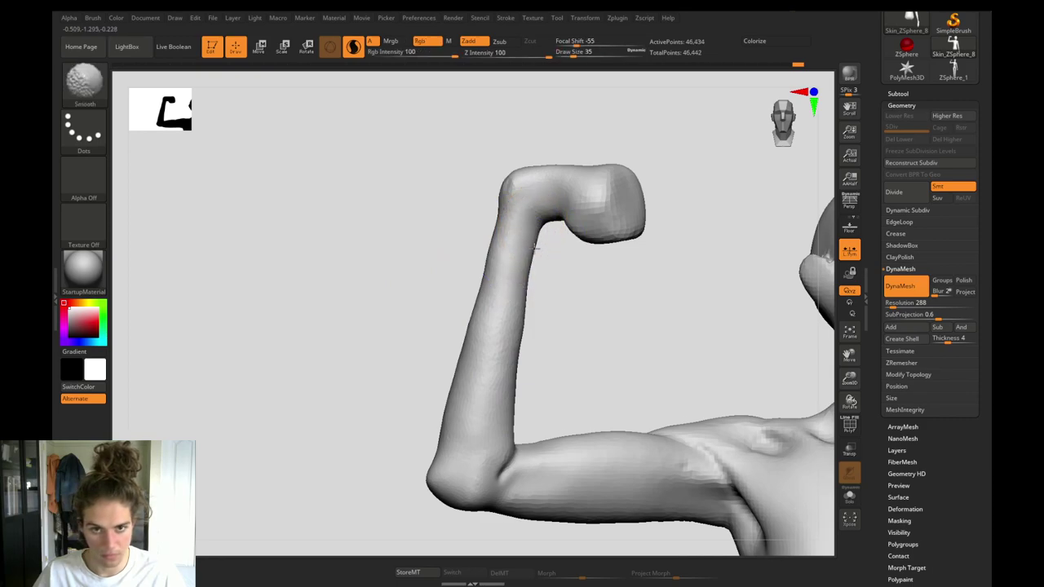
{"action": "left_click_drag", "start_coordinate": [495, 252], "coordinate": [467, 407], "text": "shift"}
Adjust the inner forearm contour near the elbow with Move Topological at draw size 51.
{"action": "mouse_move", "coordinate": [378, 319]}
{"action": "left_mouse_down", "text": "alt"}
{"action": "mouse_move", "coordinate": [370, 264]}
{"action": "mouse_move", "coordinate": [415, 318]}
{"action": "mouse_move", "coordinate": [457, 346]}
{"action": "left_mouse_up", "text": "alt"}
{"action": "key", "text": "b"}
{"action": "key", "text": "m"}
{"action": "key", "text": "t"}
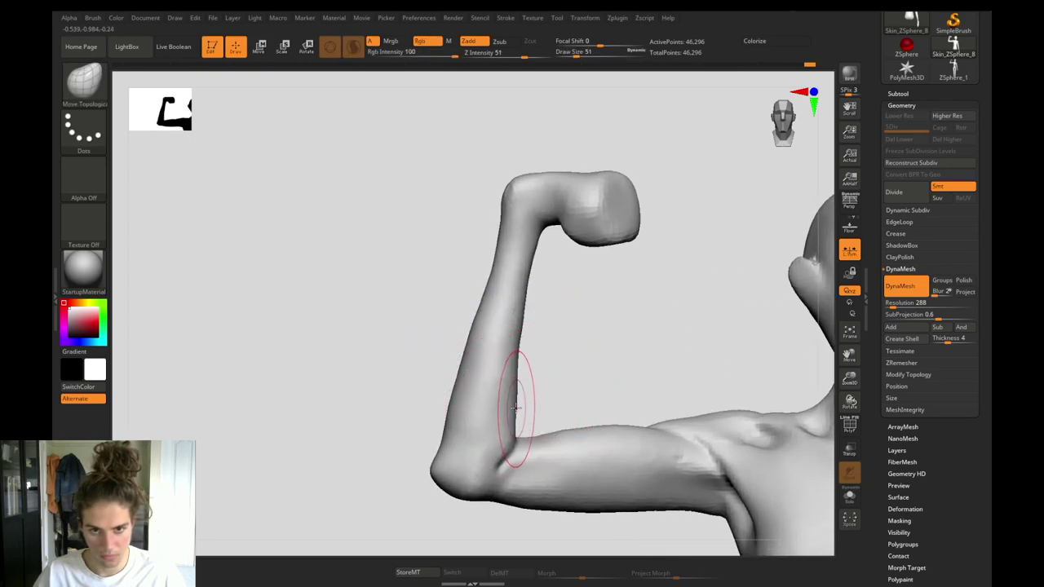
{"action": "left_click_drag", "start_coordinate": [372, 347], "coordinate": [361, 317], "text": "alt"}
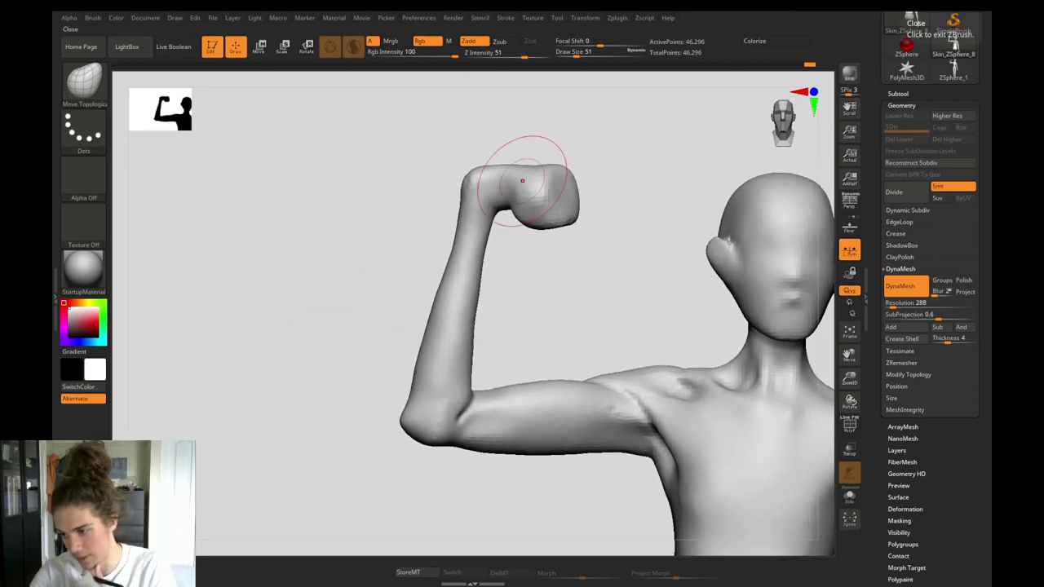
Switch to the Snipping Tool and capture a new snip of the sculpted raised arm.
{"action": "key", "text": "alt+Tab"}
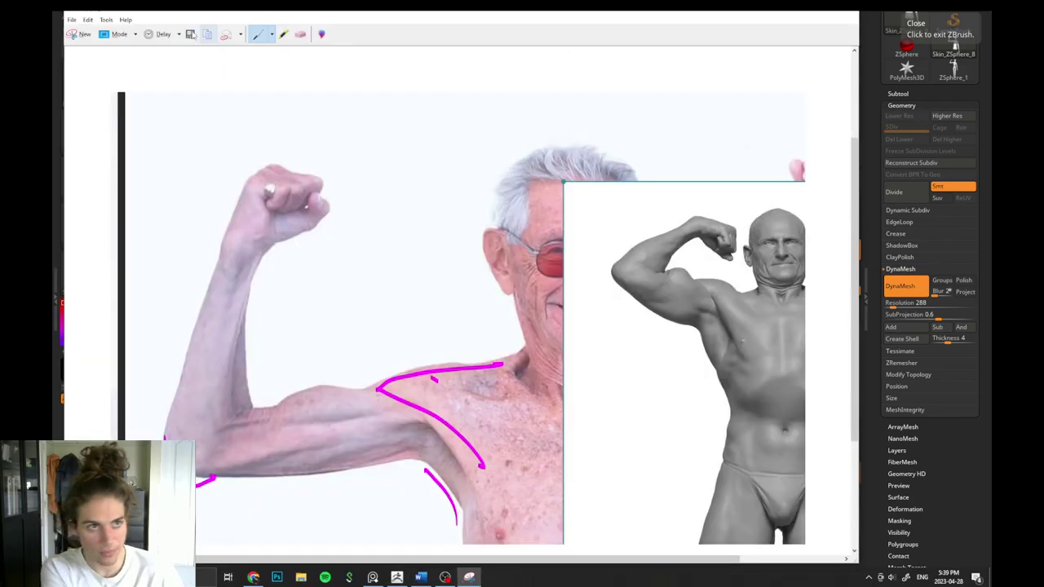
{"action": "left_click", "coordinate": [82, 35]}
{"action": "left_click_drag", "start_coordinate": [691, 75], "coordinate": [305, 476]}
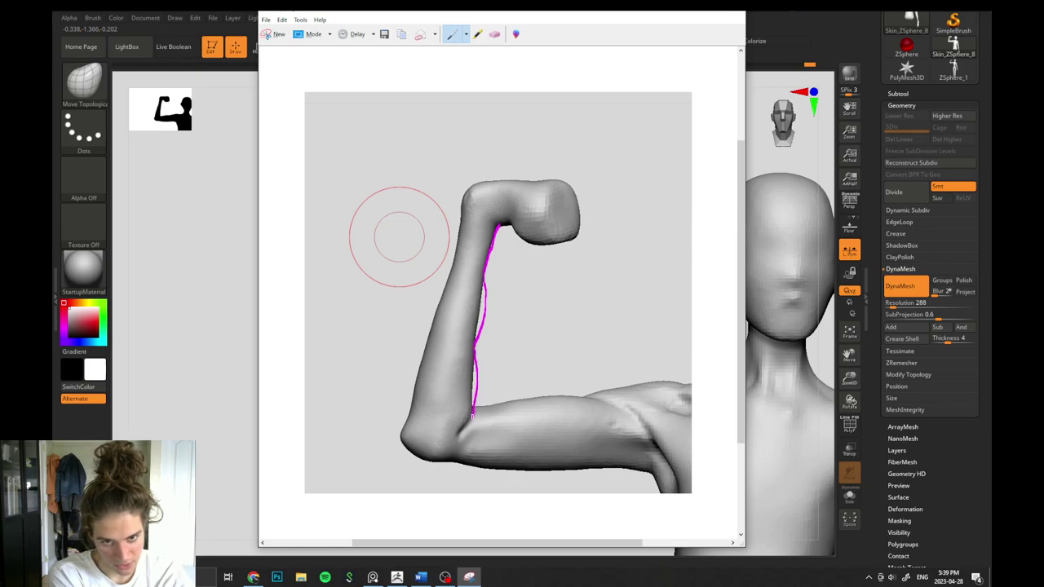
Sketch alternative forearm contour lines over the snip, erasing between attempts, and close the Snipping Tool.
{"action": "left_click", "coordinate": [495, 34]}
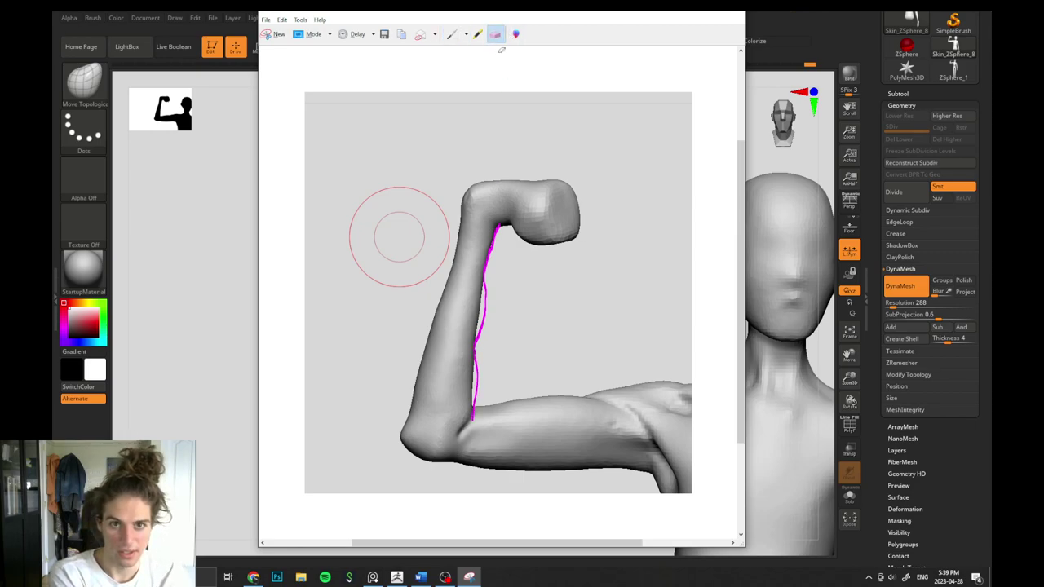
{"action": "left_click", "coordinate": [479, 389]}
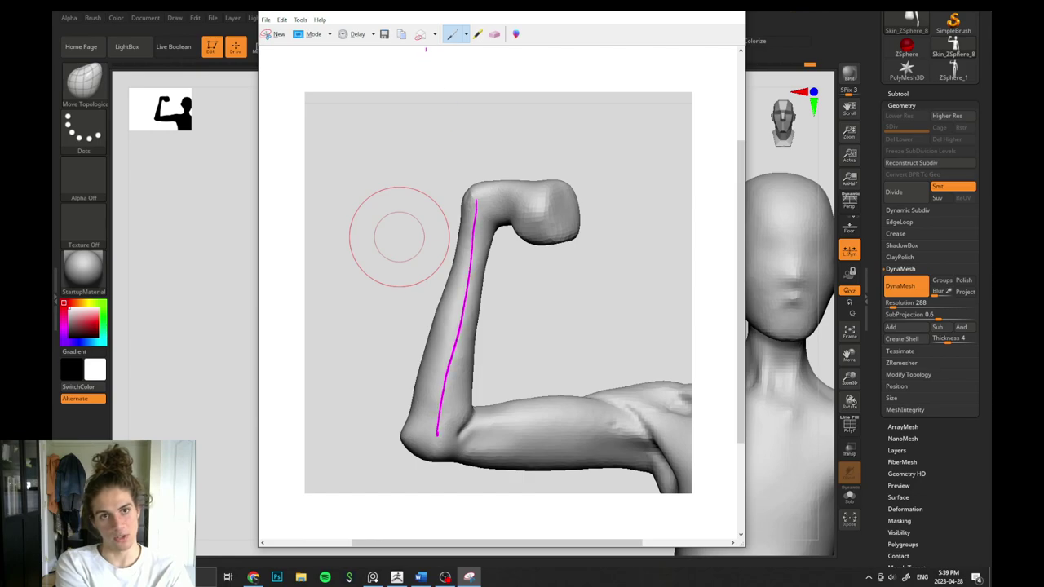
{"action": "left_click", "coordinate": [494, 35]}
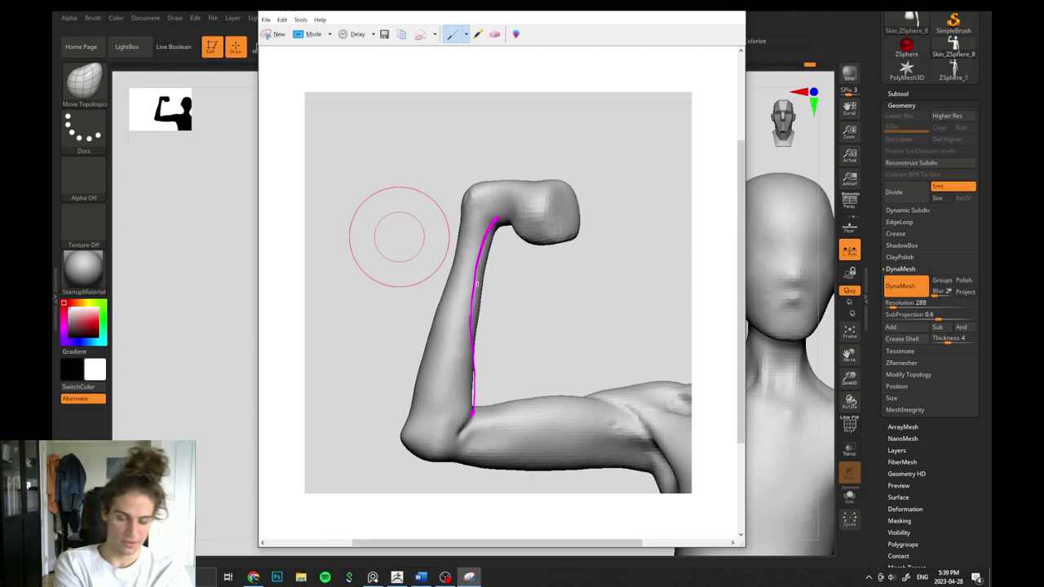
{"action": "left_click", "coordinate": [496, 35]}
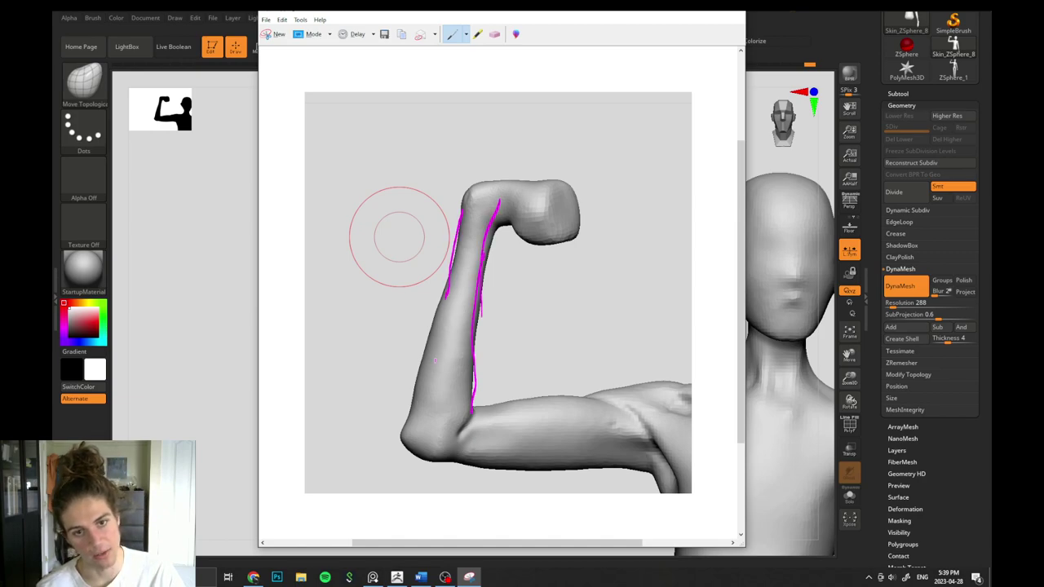
{"action": "left_click", "coordinate": [687, 9]}
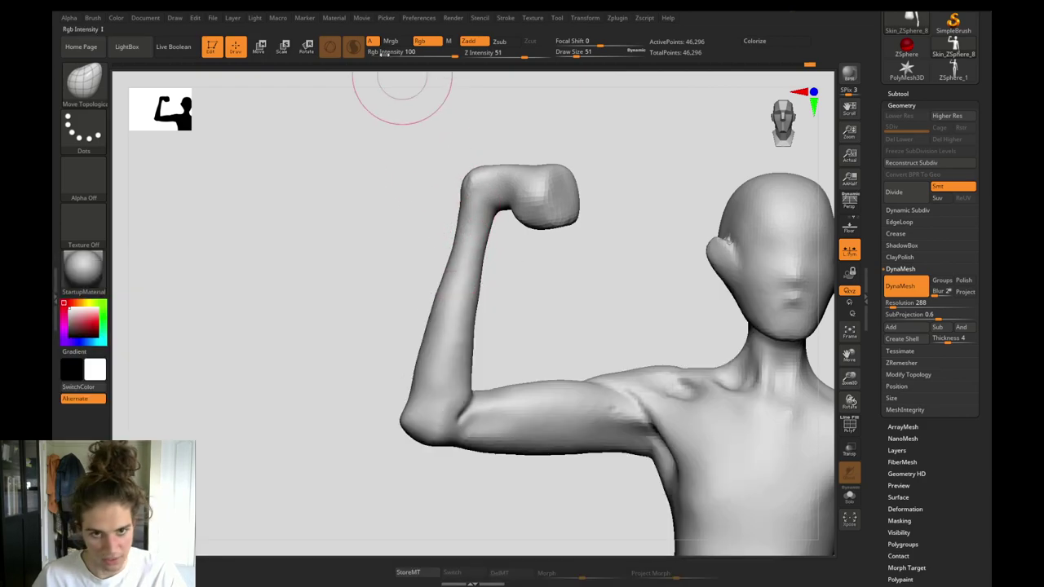
Smooth the inner and outer forearm edges and adjust the contour near the elbow crease with Move Topological.
{"action": "left_click_drag", "start_coordinate": [345, 338], "coordinate": [489, 359], "text": "alt"}
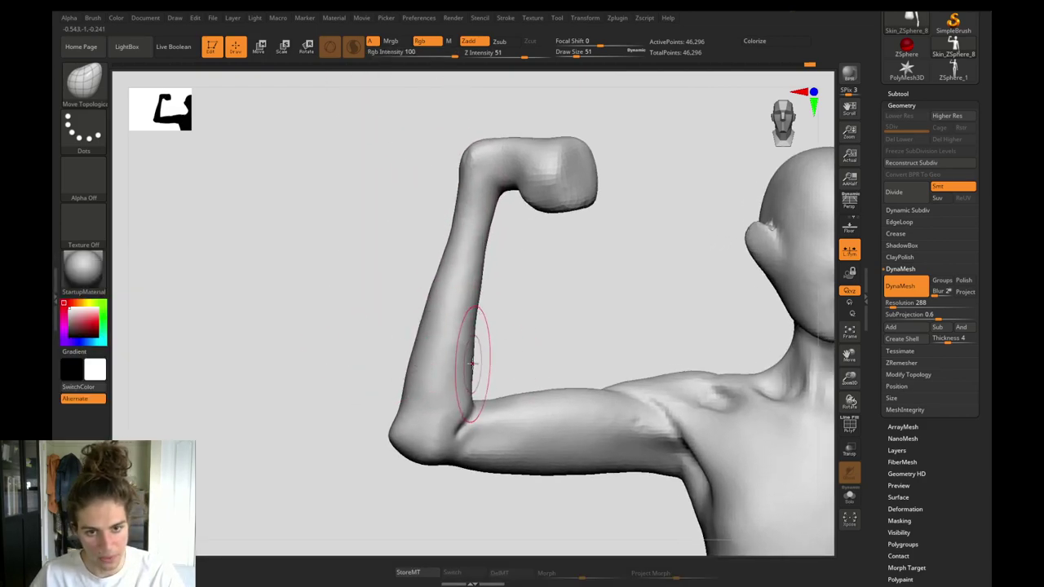
{"action": "left_click_drag", "start_coordinate": [493, 248], "coordinate": [489, 271], "text": "shift"}
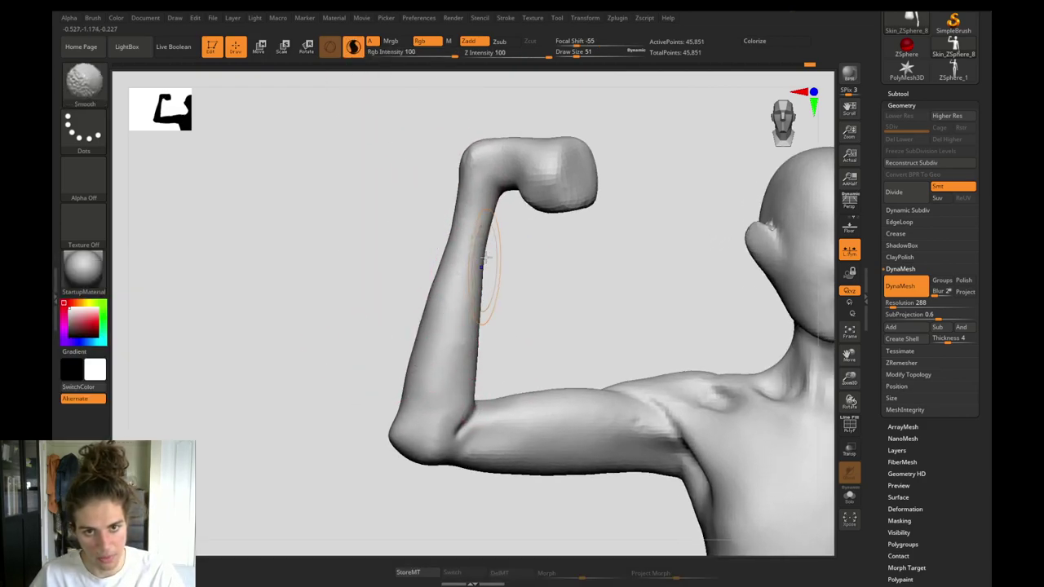
{"action": "left_click_drag", "start_coordinate": [493, 204], "coordinate": [483, 234], "text": "shift"}
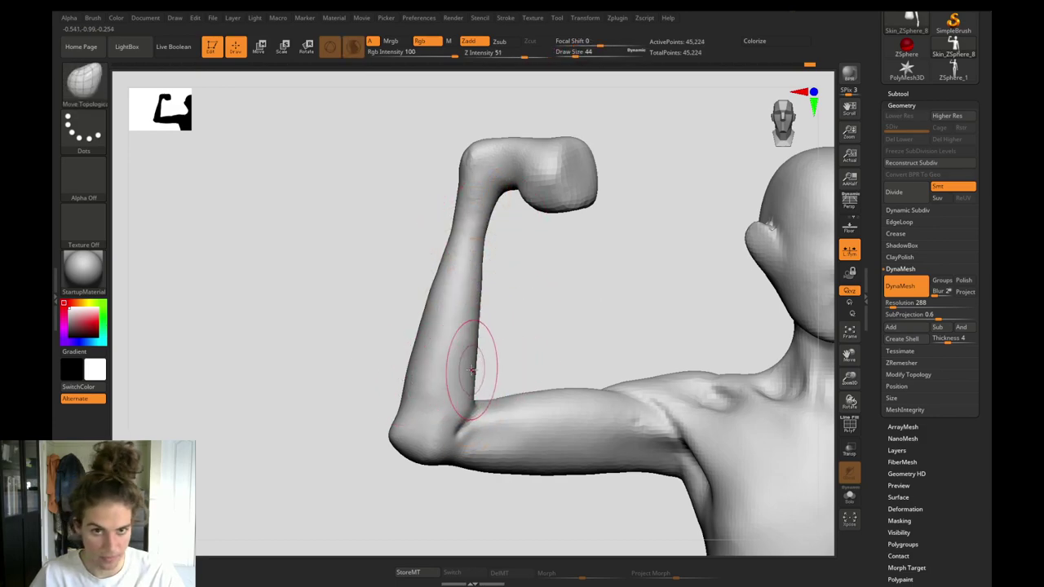
{"action": "key", "text": "s"}
{"action": "left_click_drag", "start_coordinate": [471, 370], "coordinate": [474, 367]}
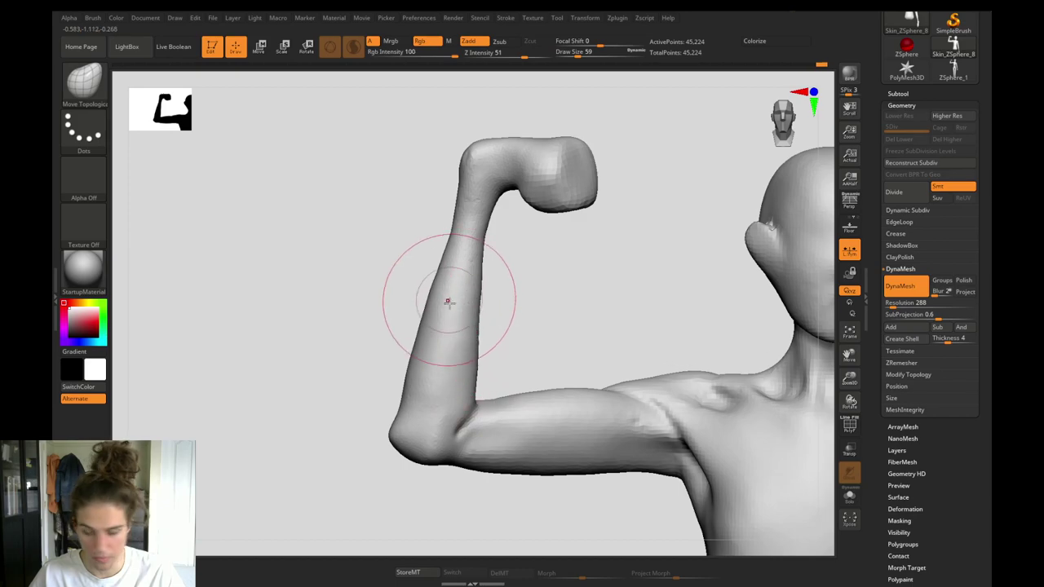
{"action": "left_click_drag", "start_coordinate": [423, 321], "coordinate": [421, 329], "text": "shift"}
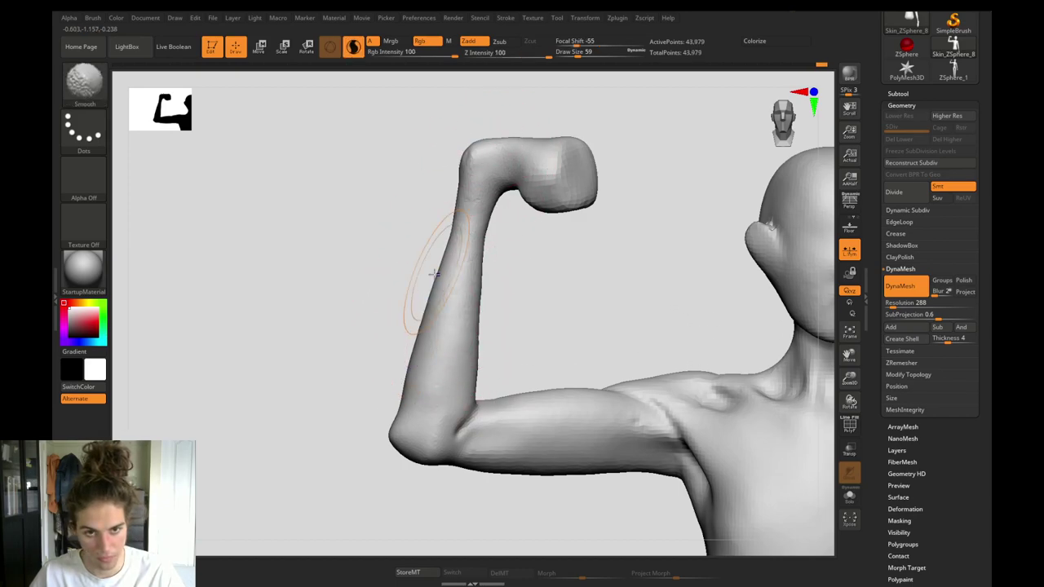
Narrow the back edge of the forearm below the wrist in side view with Move Topological, reducing the draw size.
{"action": "left_click_drag", "start_coordinate": [372, 274], "coordinate": [565, 273]}
{"action": "left_click_drag", "start_coordinate": [564, 272], "coordinate": [583, 285], "text": "ctrl"}
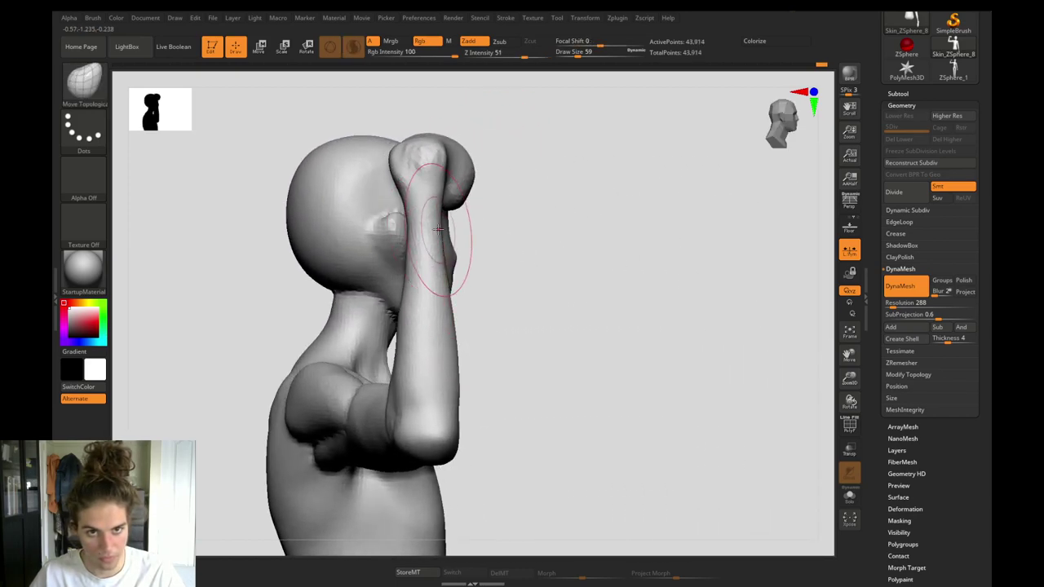
{"action": "left_click_drag", "start_coordinate": [517, 346], "coordinate": [550, 347]}
{"action": "left_click_drag", "start_coordinate": [367, 267], "coordinate": [400, 349]}
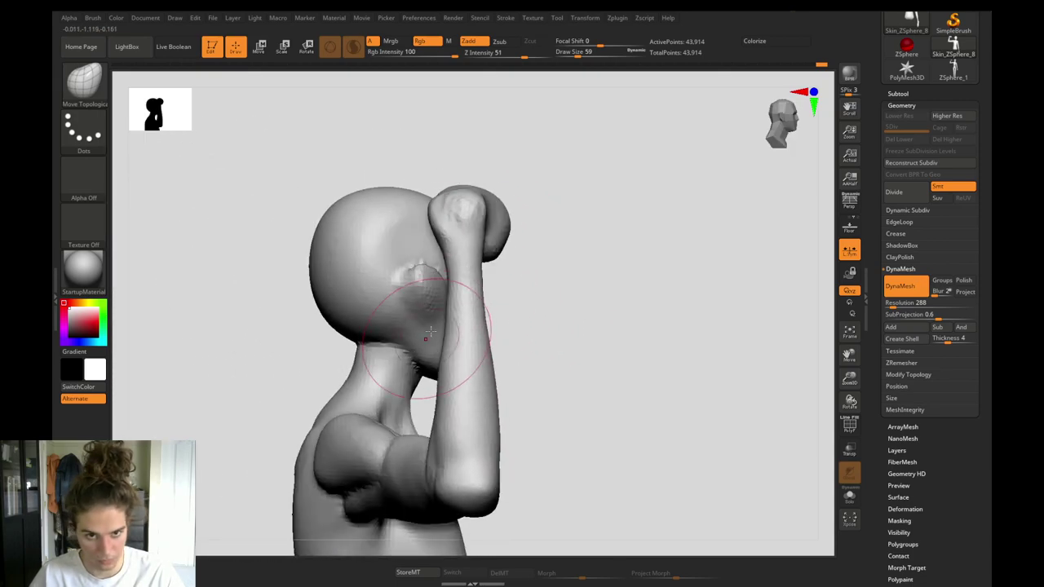
{"action": "mouse_move", "coordinate": [449, 301]}
{"action": "left_mouse_down"}
{"action": "mouse_move", "coordinate": [450, 272]}
{"action": "mouse_move", "coordinate": [438, 298]}
{"action": "left_mouse_up"}
{"action": "key", "text": "s"}
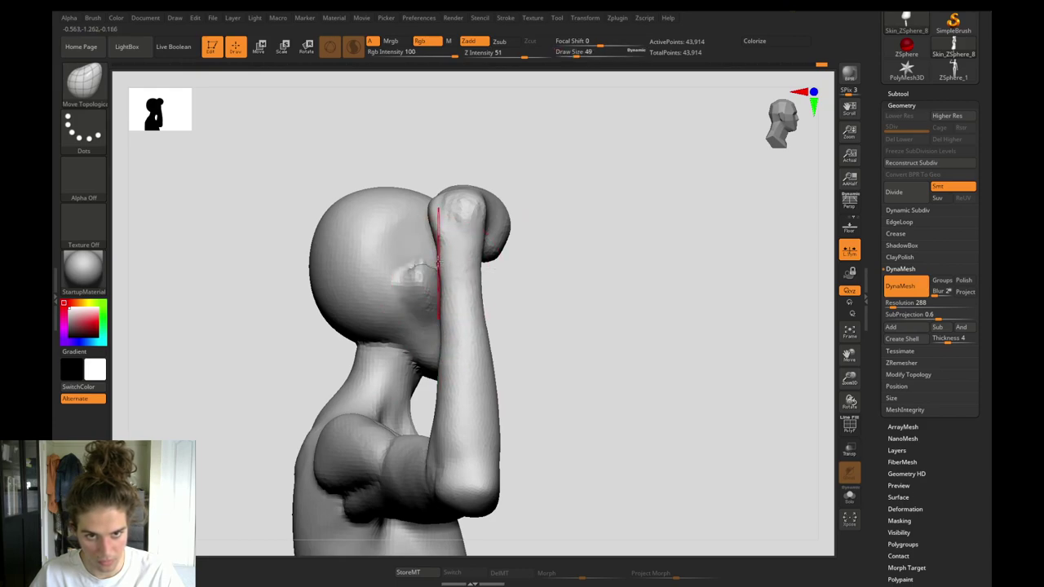
{"action": "key", "text": "s"}
{"action": "left_click_drag", "start_coordinate": [442, 286], "coordinate": [438, 287]}
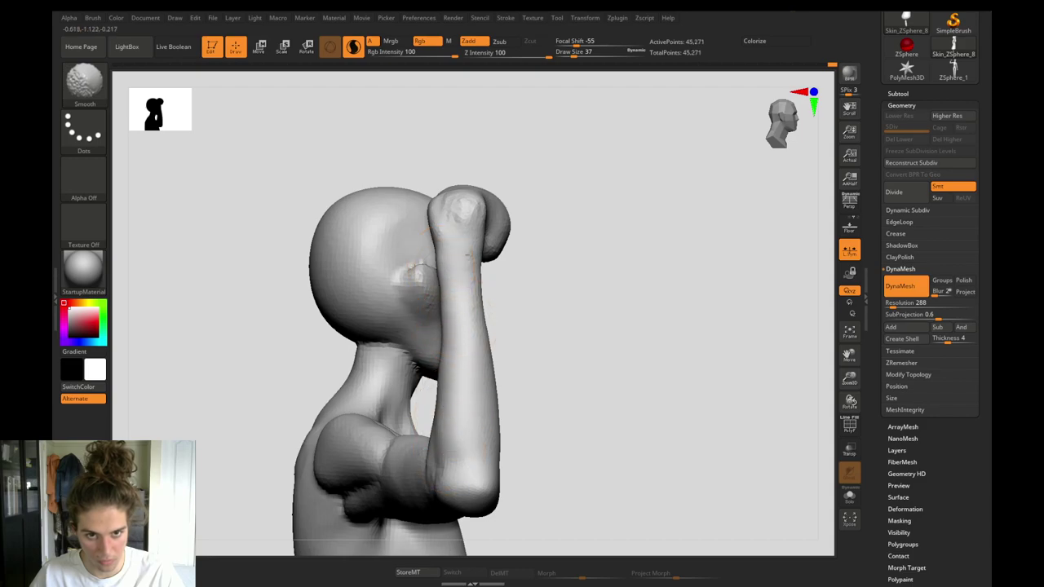
Smooth the front of the forearm below the wrist and reshape the wrist edge with Move Topological.
{"action": "left_click_drag", "start_coordinate": [469, 255], "coordinate": [475, 280], "text": "shift"}
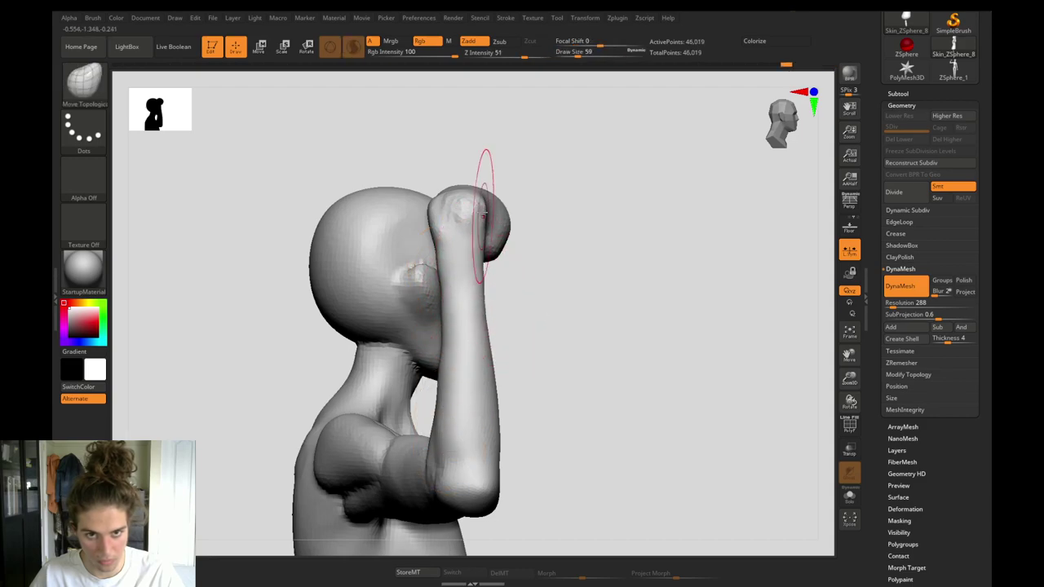
{"action": "key", "text": "s"}
{"action": "left_click_drag", "start_coordinate": [484, 211], "coordinate": [482, 270]}
Build up the back of the forearm down to the elbow with ClayBuildup at draw size 44 and smooth it.
{"action": "left_click_drag", "start_coordinate": [543, 385], "coordinate": [527, 244], "text": "alt"}
{"action": "left_click_drag", "start_coordinate": [541, 347], "coordinate": [554, 349]}
{"action": "mouse_move", "coordinate": [571, 412]}
{"action": "left_mouse_down", "text": "alt"}
{"action": "mouse_move", "coordinate": [578, 482]}
{"action": "mouse_move", "coordinate": [530, 483]}
{"action": "left_mouse_up", "text": "alt"}
{"action": "mouse_move", "coordinate": [460, 343]}
{"action": "left_mouse_down", "text": "shift"}
{"action": "mouse_move", "coordinate": [447, 337]}
{"action": "mouse_move", "coordinate": [393, 371]}
{"action": "left_mouse_up", "text": "shift"}
{"action": "left_click_drag", "start_coordinate": [436, 433], "coordinate": [454, 429]}
{"action": "left_click_drag", "start_coordinate": [454, 429], "coordinate": [502, 468], "text": "alt"}
{"action": "key", "text": "b"}
{"action": "key", "text": "c"}
{"action": "key", "text": "b"}
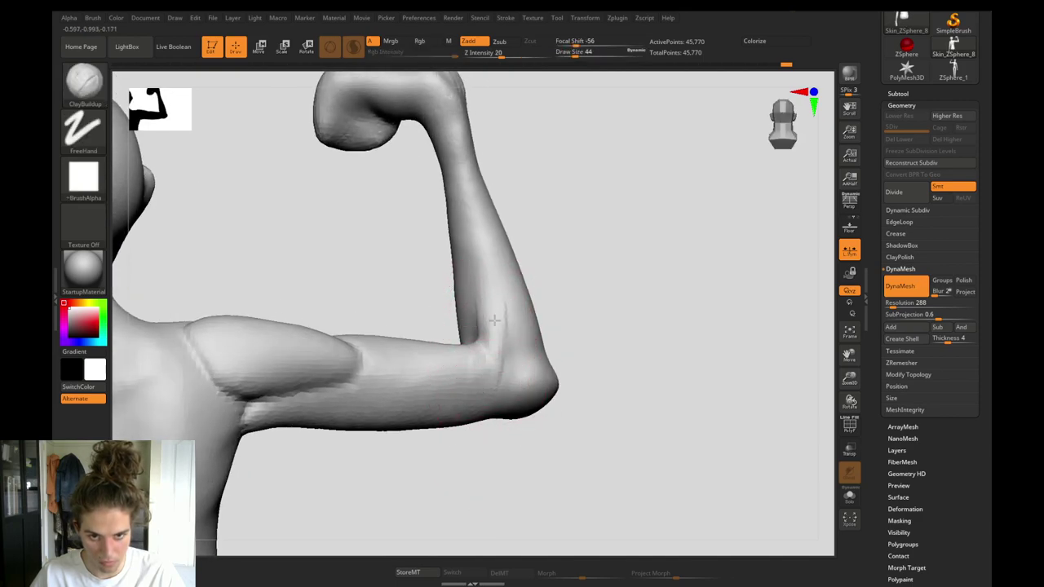
{"action": "left_click_drag", "start_coordinate": [481, 245], "coordinate": [500, 394]}
{"action": "mouse_move", "coordinate": [473, 327]}
{"action": "left_mouse_down", "text": "shift"}
{"action": "mouse_move", "coordinate": [489, 291]}
{"action": "mouse_move", "coordinate": [481, 335]}
{"action": "left_mouse_up", "text": "shift"}
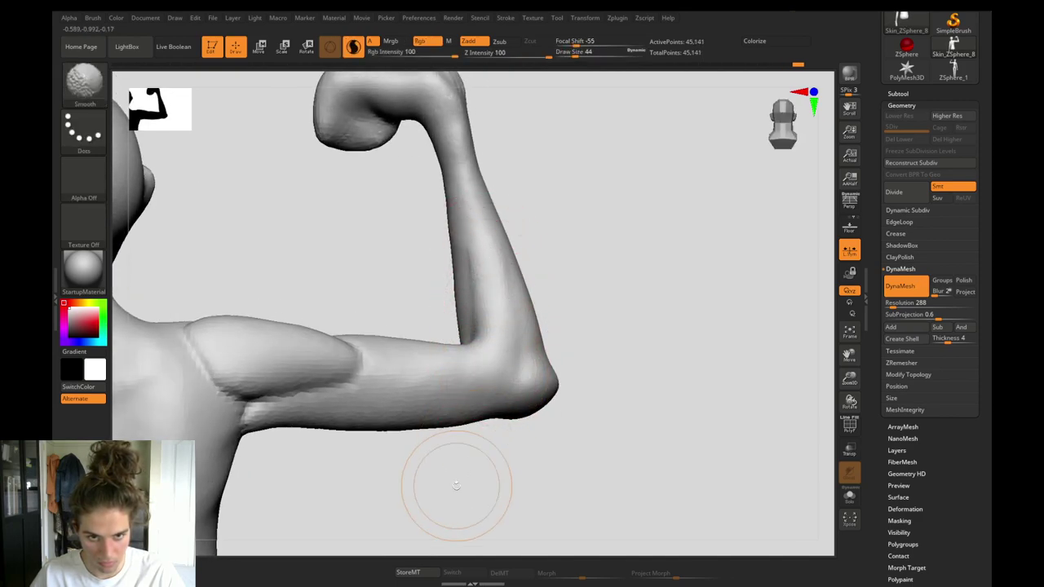
Smooth the back of the upper arm where it meets the shoulder muscle.
{"action": "left_click_drag", "start_coordinate": [456, 490], "coordinate": [439, 479]}
{"action": "left_click_drag", "start_coordinate": [341, 364], "coordinate": [281, 352], "text": "shift"}
{"action": "left_click_drag", "start_coordinate": [334, 286], "coordinate": [513, 221], "text": "alt"}
{"action": "key", "text": "]"}
{"action": "mouse_move", "coordinate": [359, 306]}
{"action": "left_mouse_down", "text": "shift"}
{"action": "mouse_move", "coordinate": [391, 289]}
{"action": "mouse_move", "coordinate": [412, 295]}
{"action": "left_mouse_up", "text": "shift"}
Add clay from the armpit down onto the side of the torso with ClayBuildup at draw size 44.
{"action": "left_click_drag", "start_coordinate": [456, 443], "coordinate": [487, 441], "text": "ctrl"}
{"action": "left_click_drag", "start_coordinate": [487, 441], "coordinate": [375, 359], "text": "alt"}
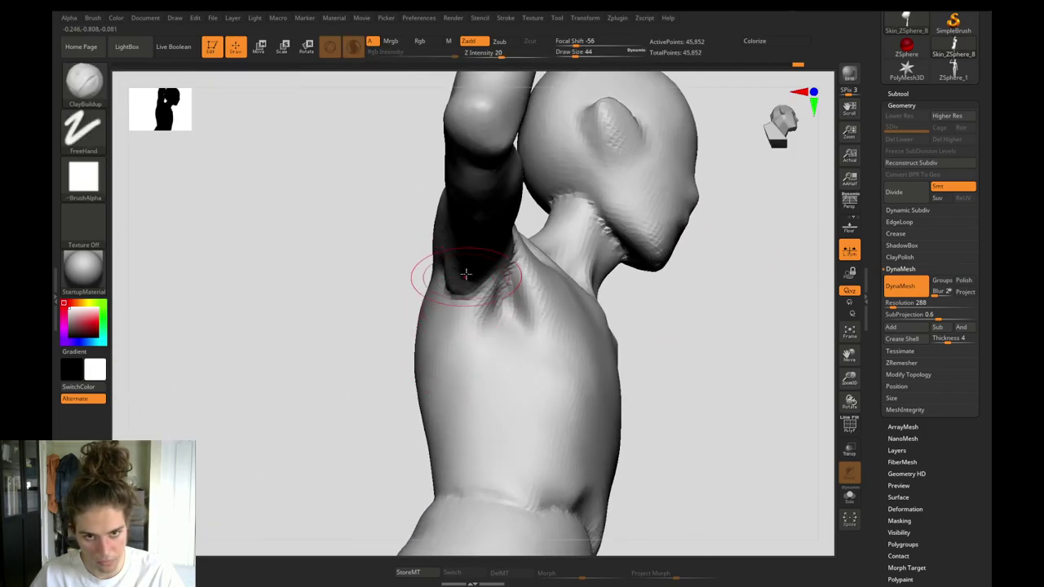
{"action": "left_click_drag", "start_coordinate": [466, 275], "coordinate": [457, 355]}
Carve creases into the armpit below the raised arm with DamStandard at draw size 44.
{"action": "left_click_drag", "start_coordinate": [368, 327], "coordinate": [368, 220]}
{"action": "key", "text": "b"}
{"action": "key", "text": "d"}
{"action": "key", "text": "s"}
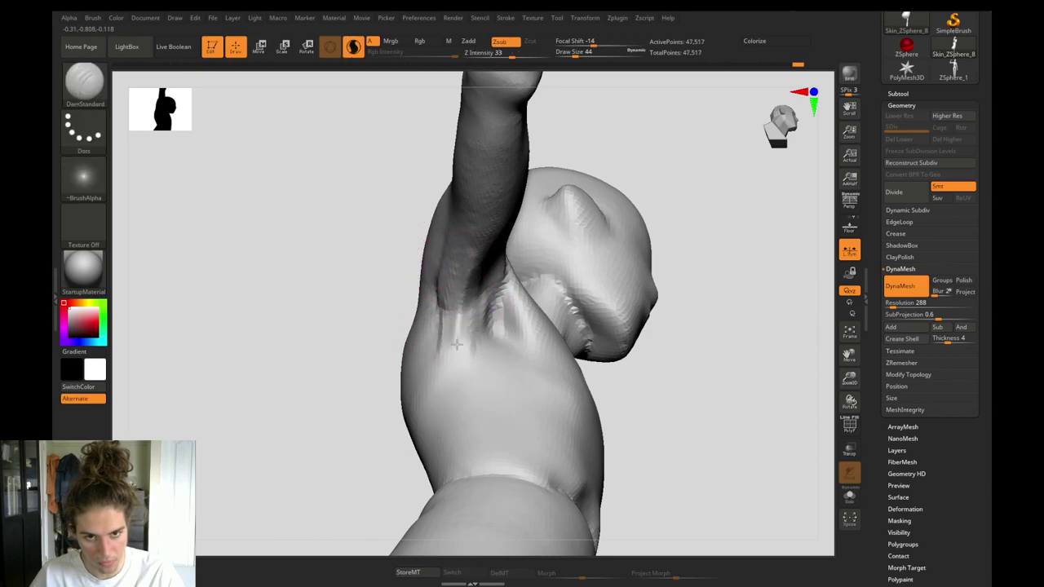
Fill in the armpit hollow with ClayBuildup and smooth it into the upper arm.
{"action": "key", "text": "b"}
{"action": "key", "text": "c"}
{"action": "key", "text": "b"}
{"action": "left_click_drag", "start_coordinate": [467, 247], "coordinate": [454, 300]}
{"action": "left_click_drag", "start_coordinate": [456, 302], "coordinate": [473, 289], "text": "shift"}
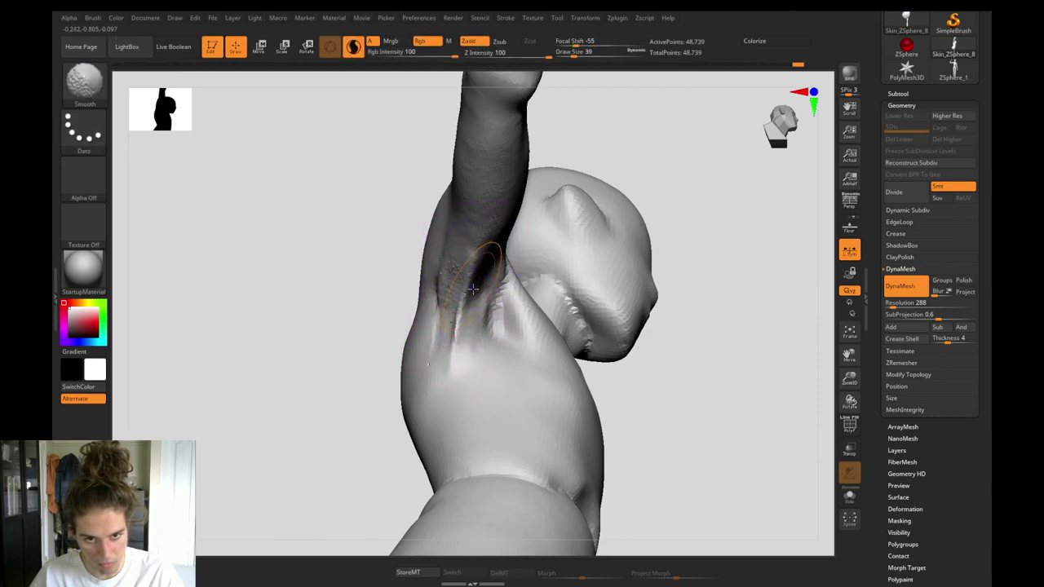
{"action": "left_click_drag", "start_coordinate": [454, 242], "coordinate": [445, 286], "text": "shift"}
Smooth the rear armpit fold where it runs down onto the side of the torso.
{"action": "left_click_drag", "start_coordinate": [339, 293], "coordinate": [489, 318]}
{"action": "left_click_drag", "start_coordinate": [412, 297], "coordinate": [416, 338], "text": "shift"}
{"action": "mouse_move", "coordinate": [559, 321]}
{"action": "left_mouse_down"}
{"action": "mouse_move", "coordinate": [436, 303]}
{"action": "mouse_move", "coordinate": [438, 274]}
{"action": "left_mouse_up"}
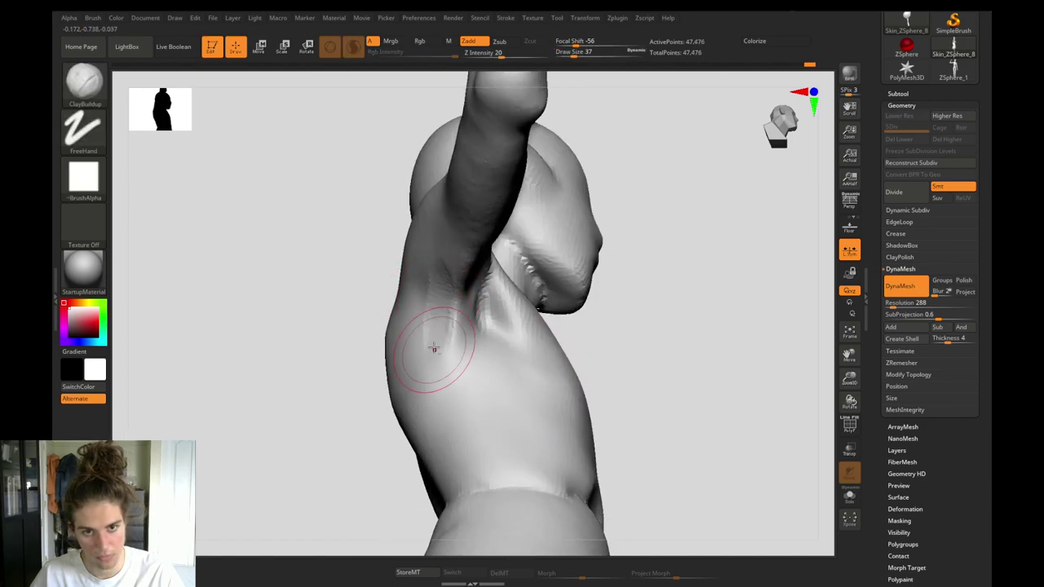
{"action": "left_click_drag", "start_coordinate": [434, 347], "coordinate": [433, 331], "text": "shift"}
Build up the ridge between the armpit folds with ClayBuildup at draw size 29 and smooth it into the torso.
{"action": "left_click_drag", "start_coordinate": [369, 318], "coordinate": [320, 276]}
{"action": "key", "text": "s"}
{"action": "left_click_drag", "start_coordinate": [488, 308], "coordinate": [487, 298]}
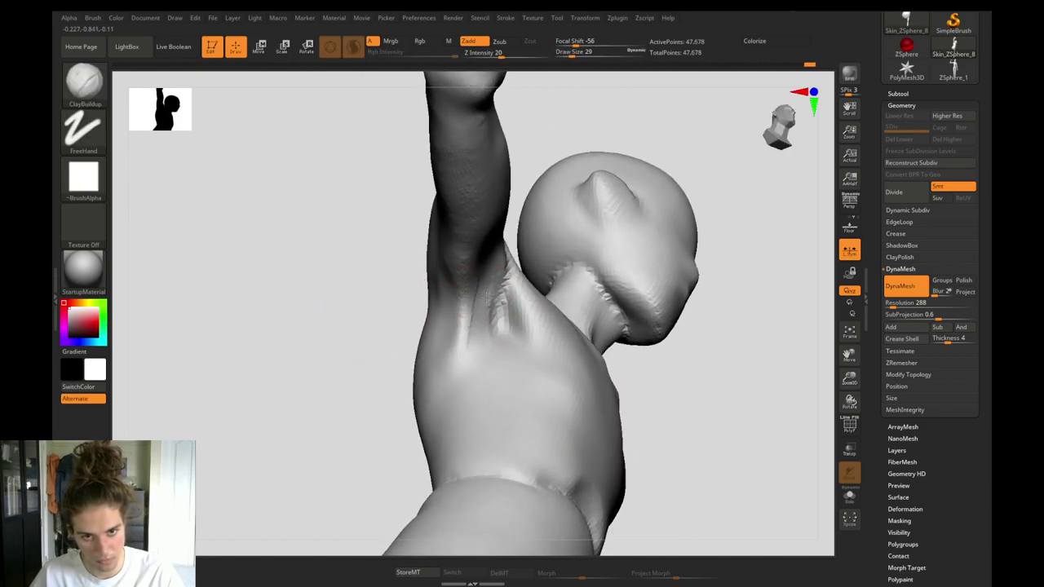
{"action": "left_click_drag", "start_coordinate": [469, 365], "coordinate": [462, 326]}
{"action": "mouse_move", "coordinate": [468, 286]}
{"action": "left_mouse_down", "text": "shift"}
{"action": "mouse_move", "coordinate": [482, 309]}
{"action": "mouse_move", "coordinate": [472, 321]}
{"action": "left_mouse_up", "text": "shift"}
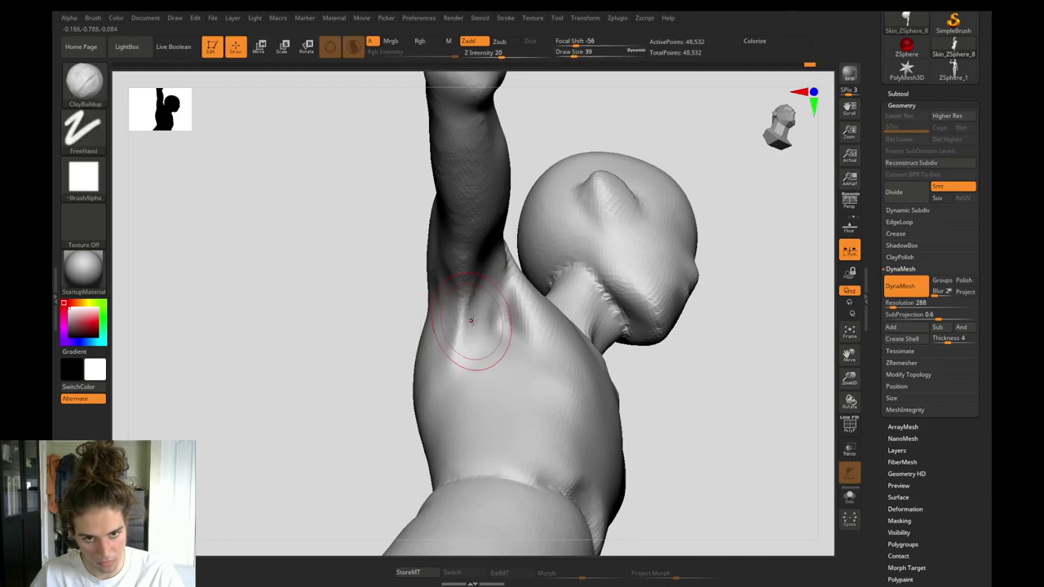
{"action": "key", "text": "shift"}
{"action": "left_click_drag", "start_coordinate": [440, 369], "coordinate": [419, 371], "text": "shift"}
Build up the underside of the upper arm from elbow to armpit with ClayBuildup at draw sizes 56 and 44 and smooth it.
{"action": "mouse_move", "coordinate": [371, 354]}
{"action": "left_mouse_down"}
{"action": "mouse_move", "coordinate": [347, 294]}
{"action": "mouse_move", "coordinate": [368, 386]}
{"action": "mouse_move", "coordinate": [389, 376]}
{"action": "left_mouse_up"}
{"action": "left_click_drag", "start_coordinate": [479, 394], "coordinate": [488, 385]}
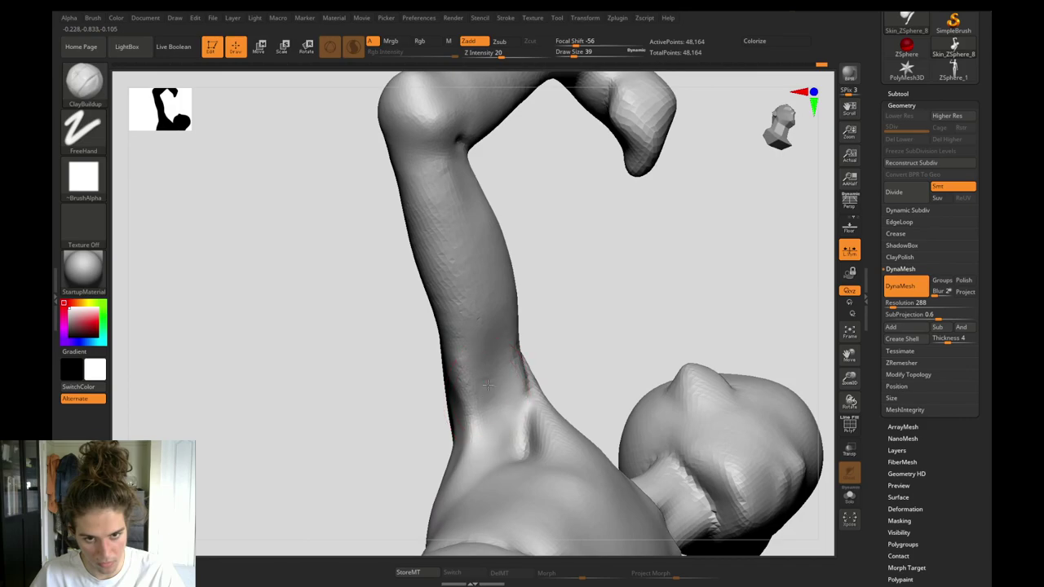
{"action": "left_click_drag", "start_coordinate": [368, 308], "coordinate": [455, 268]}
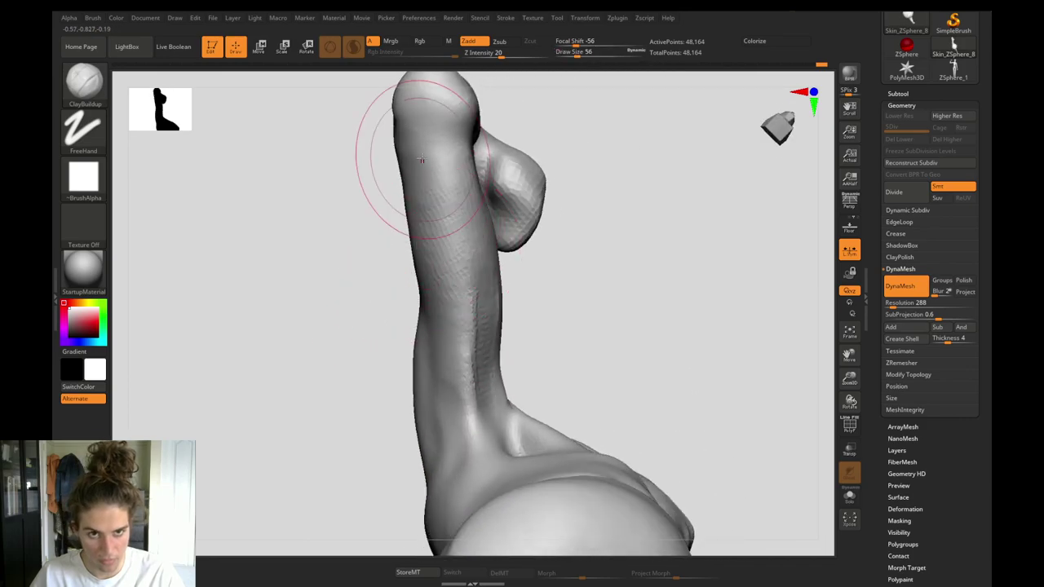
{"action": "left_click_drag", "start_coordinate": [414, 126], "coordinate": [457, 359]}
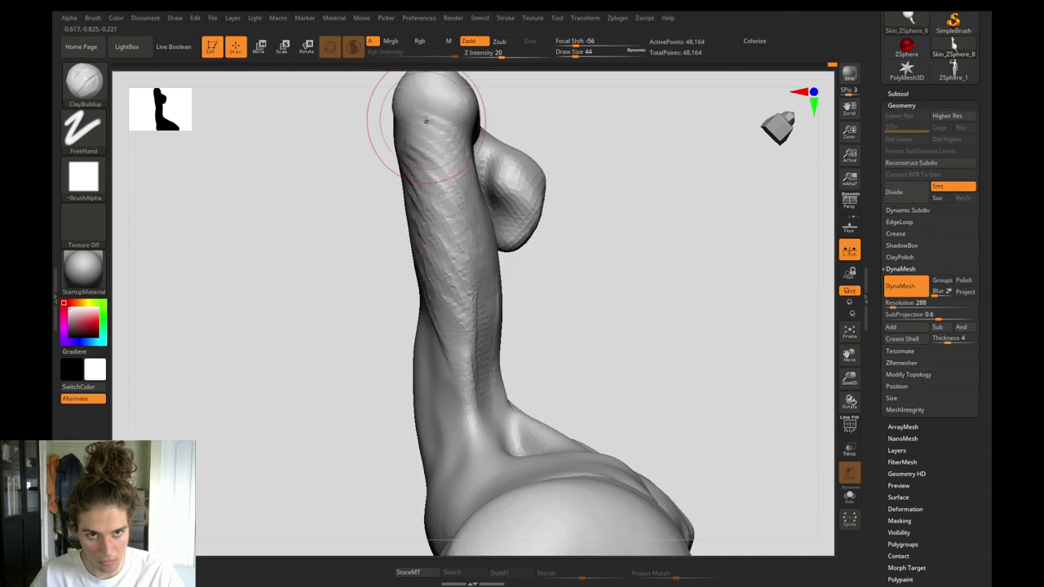
{"action": "mouse_move", "coordinate": [431, 123]}
{"action": "left_mouse_down"}
{"action": "mouse_move", "coordinate": [405, 132]}
{"action": "mouse_move", "coordinate": [424, 171]}
{"action": "mouse_move", "coordinate": [441, 110]}
{"action": "mouse_move", "coordinate": [441, 354]}
{"action": "left_mouse_up"}
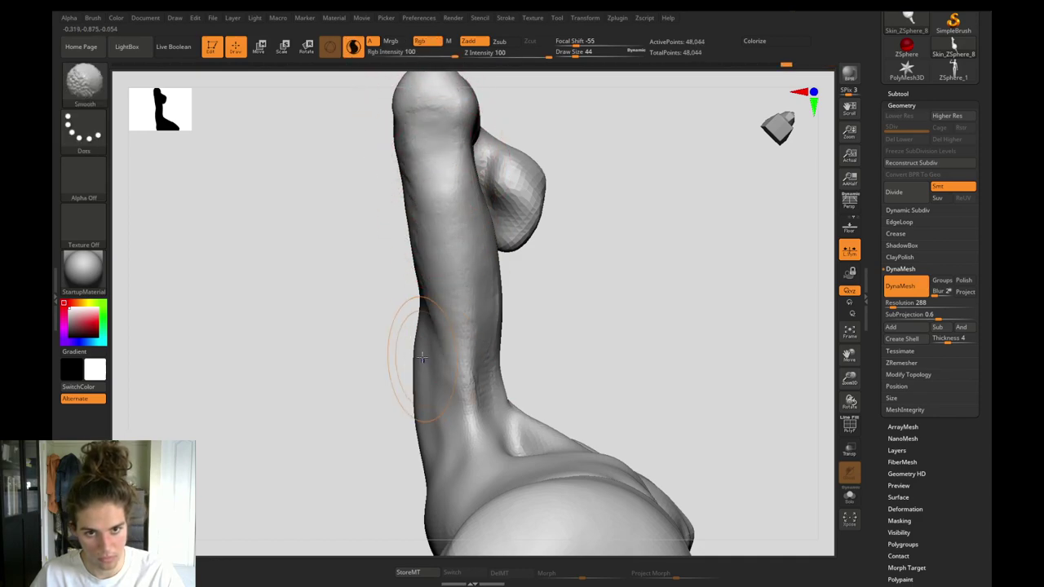
{"action": "left_click_drag", "start_coordinate": [387, 321], "coordinate": [444, 316]}
{"action": "mouse_move", "coordinate": [413, 205]}
{"action": "left_mouse_down"}
{"action": "mouse_move", "coordinate": [406, 161]}
{"action": "mouse_move", "coordinate": [426, 203]}
{"action": "left_mouse_up"}
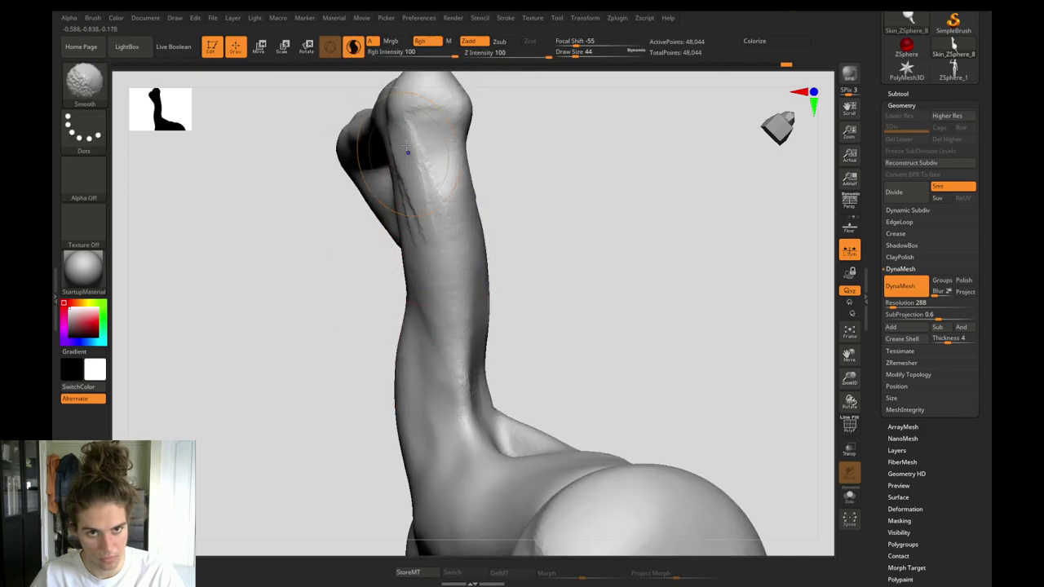
{"action": "left_click_drag", "start_coordinate": [408, 154], "coordinate": [400, 270], "text": "shift"}
Add clay along the rear edge of the armpit with ClayBuildup at draw size 31 and smooth it into the upper arm.
{"action": "left_click_drag", "start_coordinate": [366, 350], "coordinate": [346, 345], "text": "ctrl"}
{"action": "mouse_move", "coordinate": [367, 350]}
{"action": "left_mouse_down"}
{"action": "mouse_move", "coordinate": [340, 356]}
{"action": "mouse_move", "coordinate": [444, 376]}
{"action": "mouse_move", "coordinate": [461, 462]}
{"action": "left_mouse_up"}
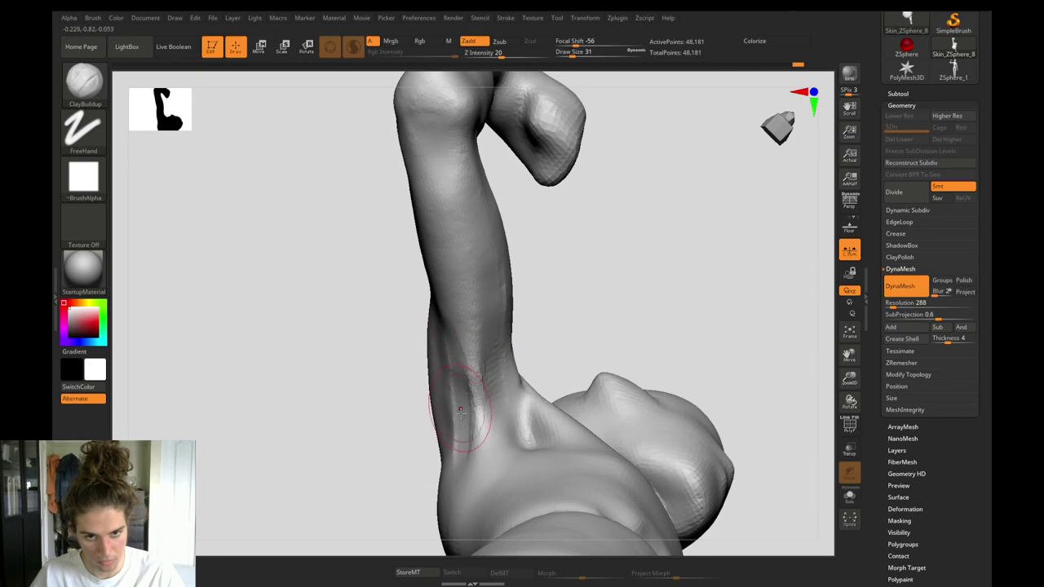
{"action": "left_click_drag", "start_coordinate": [442, 342], "coordinate": [457, 445]}
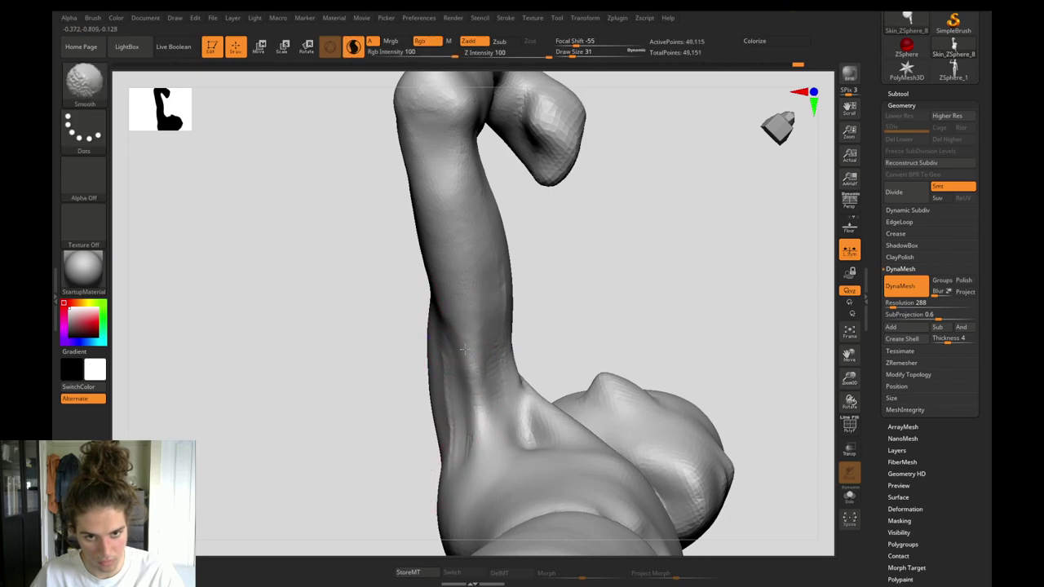
{"action": "left_click_drag", "start_coordinate": [471, 344], "coordinate": [436, 253], "text": "shift"}
Sculpt muscle strands running from the armpit onto the underside of the upper arm with ClayBuildup at draw size 23.
{"action": "left_click_drag", "start_coordinate": [356, 327], "coordinate": [323, 365]}
{"action": "key", "text": "s"}
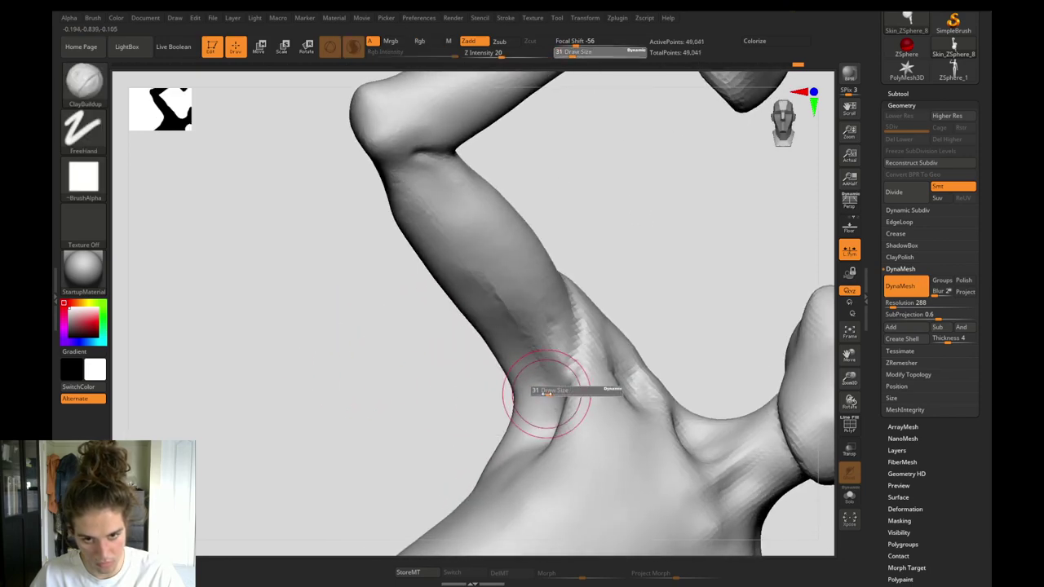
{"action": "mouse_move", "coordinate": [546, 394]}
{"action": "left_mouse_down"}
{"action": "mouse_move", "coordinate": [513, 372]}
{"action": "mouse_move", "coordinate": [530, 373]}
{"action": "mouse_move", "coordinate": [487, 295]}
{"action": "left_mouse_up"}
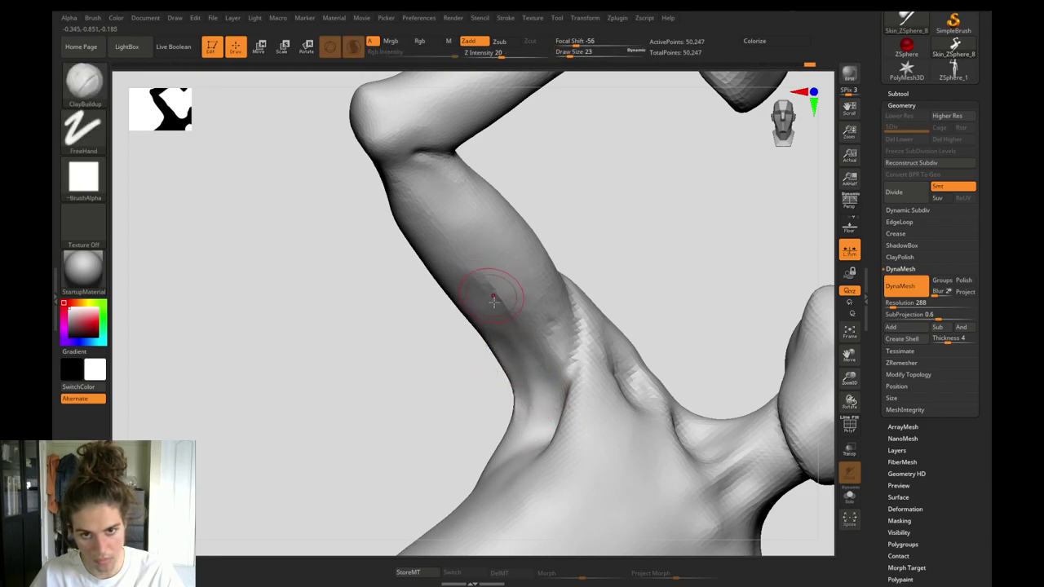
{"action": "left_click_drag", "start_coordinate": [534, 359], "coordinate": [494, 302]}
{"action": "key", "text": "s"}
{"action": "key", "text": "s"}
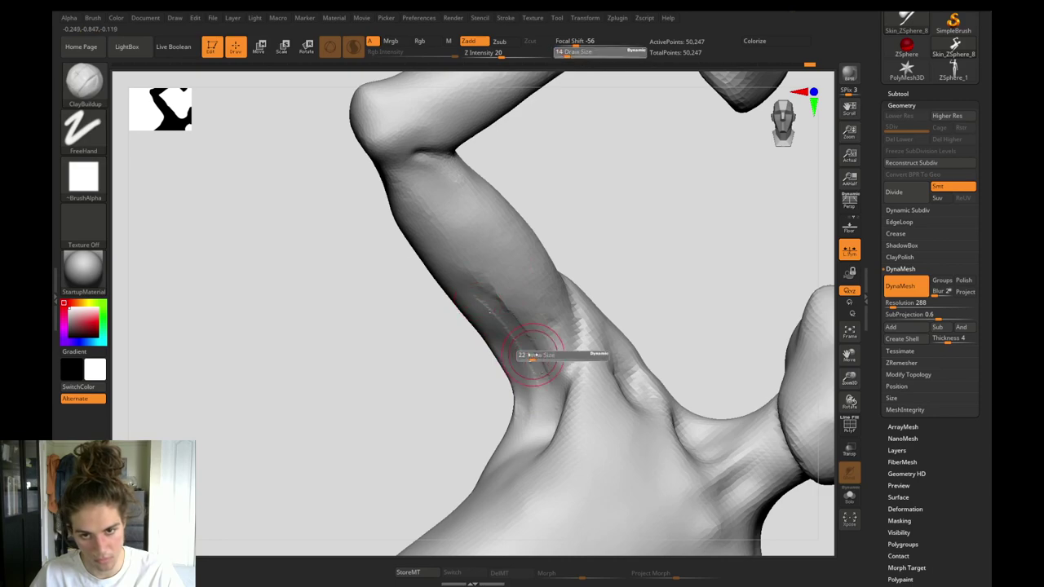
{"action": "mouse_move", "coordinate": [536, 353]}
{"action": "left_mouse_down"}
{"action": "mouse_move", "coordinate": [516, 281]}
{"action": "mouse_move", "coordinate": [506, 282]}
{"action": "left_mouse_up"}
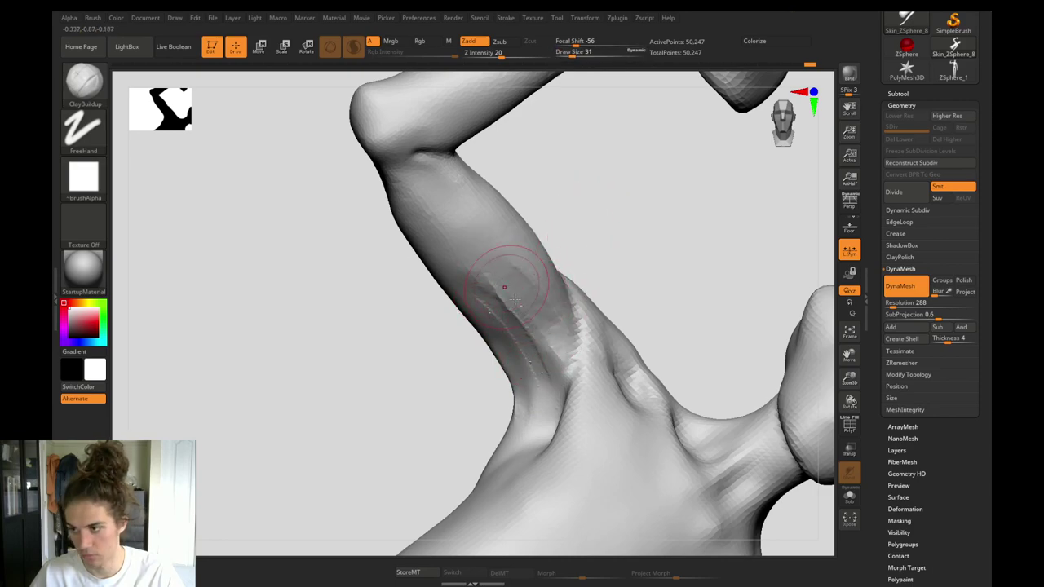
Add broad clay strokes along the inner upper arm with ClayBuildup at draw size 54 and smooth them.
{"action": "key", "text": "s"}
{"action": "left_click_drag", "start_coordinate": [553, 326], "coordinate": [479, 241]}
{"action": "left_click_drag", "start_coordinate": [507, 287], "coordinate": [466, 247]}
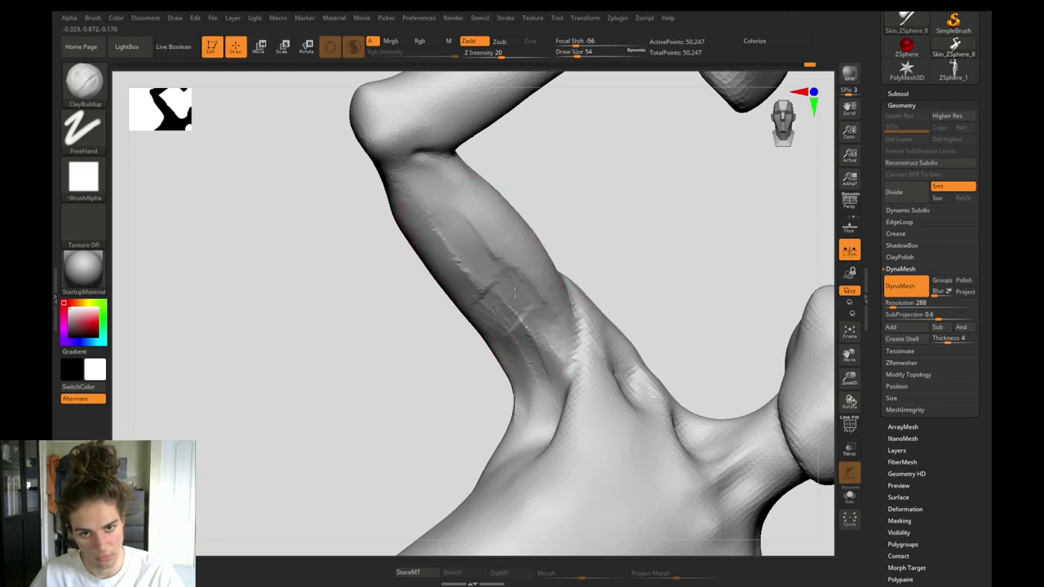
{"action": "mouse_move", "coordinate": [514, 292]}
{"action": "left_mouse_down"}
{"action": "mouse_move", "coordinate": [463, 243]}
{"action": "mouse_move", "coordinate": [474, 263]}
{"action": "left_mouse_up"}
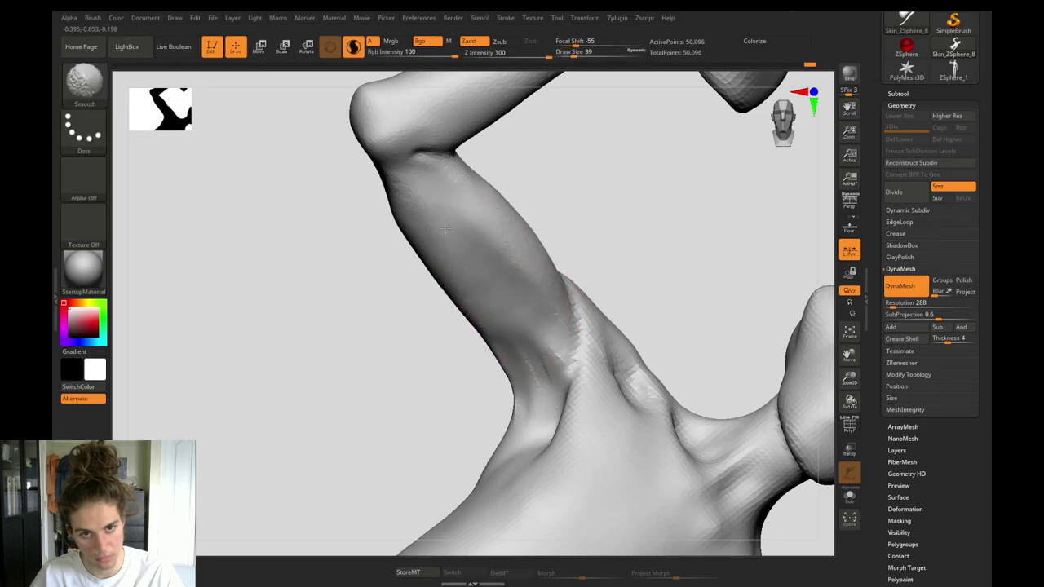
{"action": "mouse_move", "coordinate": [446, 231]}
{"action": "left_mouse_down", "text": "shift"}
{"action": "mouse_move", "coordinate": [434, 237]}
{"action": "mouse_move", "coordinate": [350, 204]}
{"action": "mouse_move", "coordinate": [406, 326]}
{"action": "mouse_move", "coordinate": [449, 314]}
{"action": "mouse_move", "coordinate": [419, 275]}
{"action": "left_mouse_up", "text": "shift"}
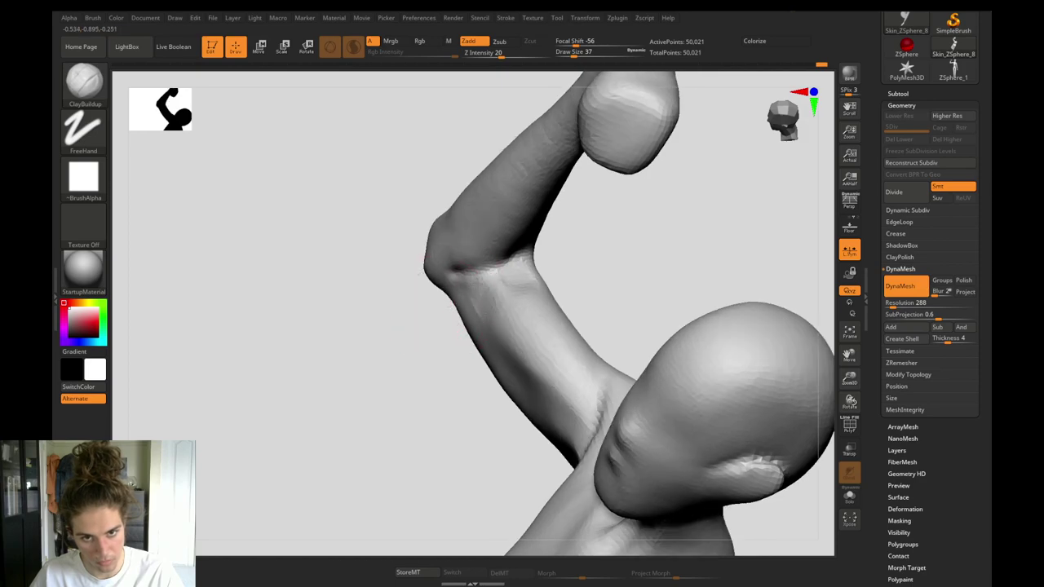
Refine the upper arm just above the elbow with ClayBuildup at draw size 37 and smooth along the triceps.
{"action": "left_click_drag", "start_coordinate": [492, 341], "coordinate": [494, 351]}
{"action": "left_click_drag", "start_coordinate": [468, 290], "coordinate": [487, 350]}
{"action": "left_click_drag", "start_coordinate": [418, 349], "coordinate": [437, 326]}
{"action": "left_click_drag", "start_coordinate": [472, 319], "coordinate": [499, 347], "text": "shift"}
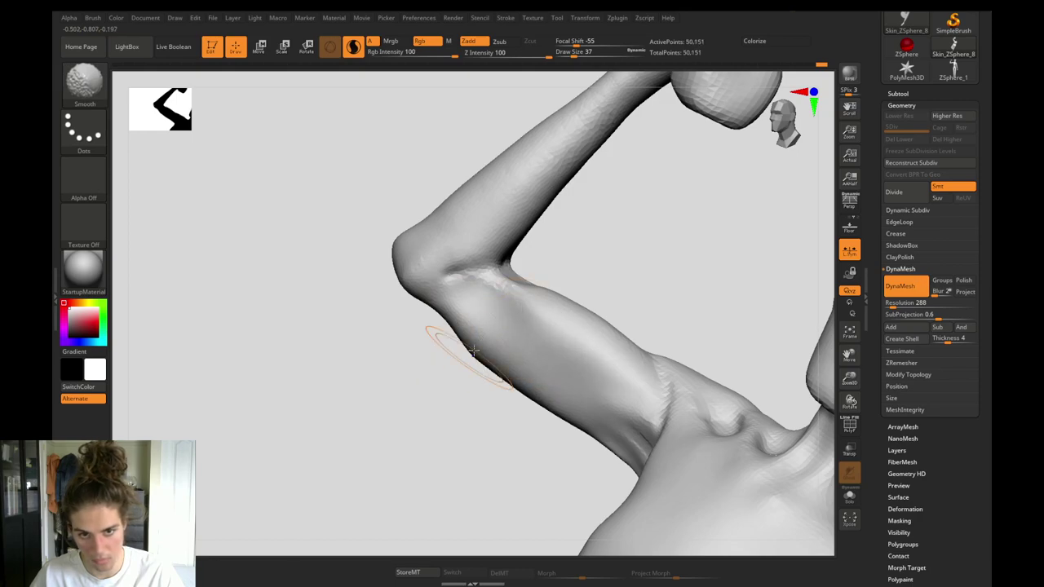
{"action": "left_click_drag", "start_coordinate": [542, 388], "coordinate": [578, 427], "text": "shift"}
Reshape the lower contour of the upper arm between armpit and elbow with Move Topological.
{"action": "left_click_drag", "start_coordinate": [478, 452], "coordinate": [466, 454]}
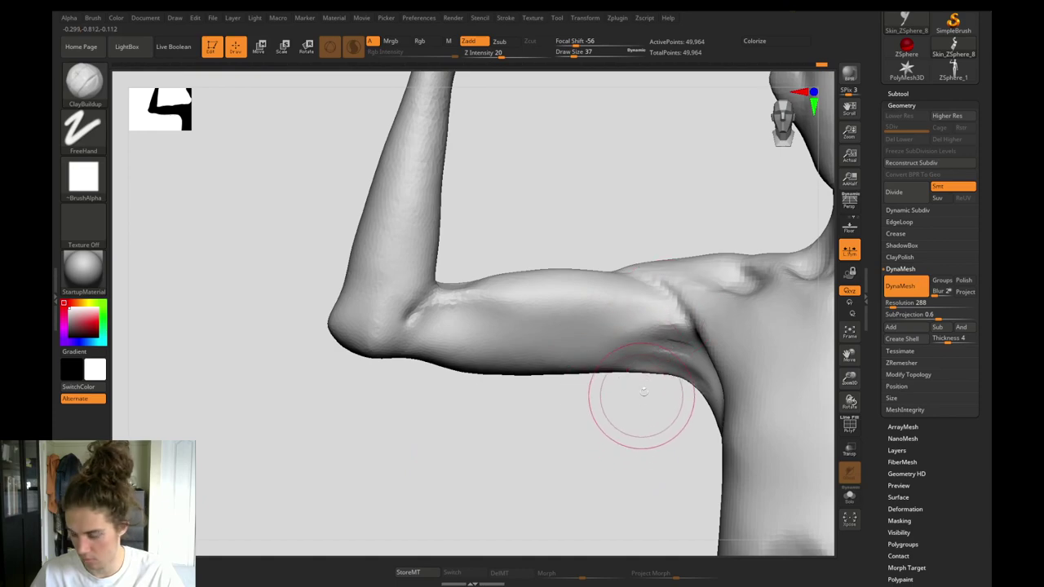
{"action": "key", "text": "b"}
{"action": "key", "text": "m"}
{"action": "key", "text": "t"}
{"action": "key", "text": "s"}
{"action": "key", "text": "s"}
{"action": "left_click_drag", "start_coordinate": [676, 367], "coordinate": [669, 357]}
{"action": "key", "text": "]"}
{"action": "left_click_drag", "start_coordinate": [577, 374], "coordinate": [578, 382]}
{"action": "left_click_drag", "start_coordinate": [514, 371], "coordinate": [474, 373]}
{"action": "key", "text": "s"}
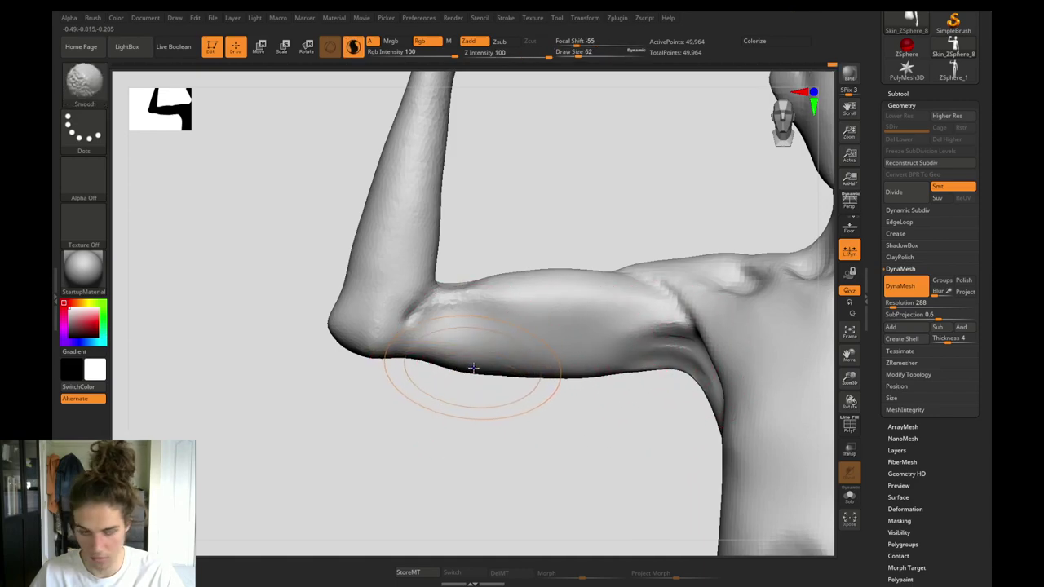
Smooth the underside of the upper arm and adjust the biceps' upper contour with Move Topological at draw size 46.
{"action": "mouse_move", "coordinate": [476, 331]}
{"action": "left_mouse_down", "text": "shift"}
{"action": "mouse_move", "coordinate": [484, 378]}
{"action": "mouse_move", "coordinate": [556, 359]}
{"action": "mouse_move", "coordinate": [607, 364]}
{"action": "left_mouse_up", "text": "shift"}
{"action": "key", "text": "s"}
{"action": "left_click_drag", "start_coordinate": [592, 366], "coordinate": [596, 366]}
{"action": "key", "text": "s"}
{"action": "left_click_drag", "start_coordinate": [593, 291], "coordinate": [562, 268]}
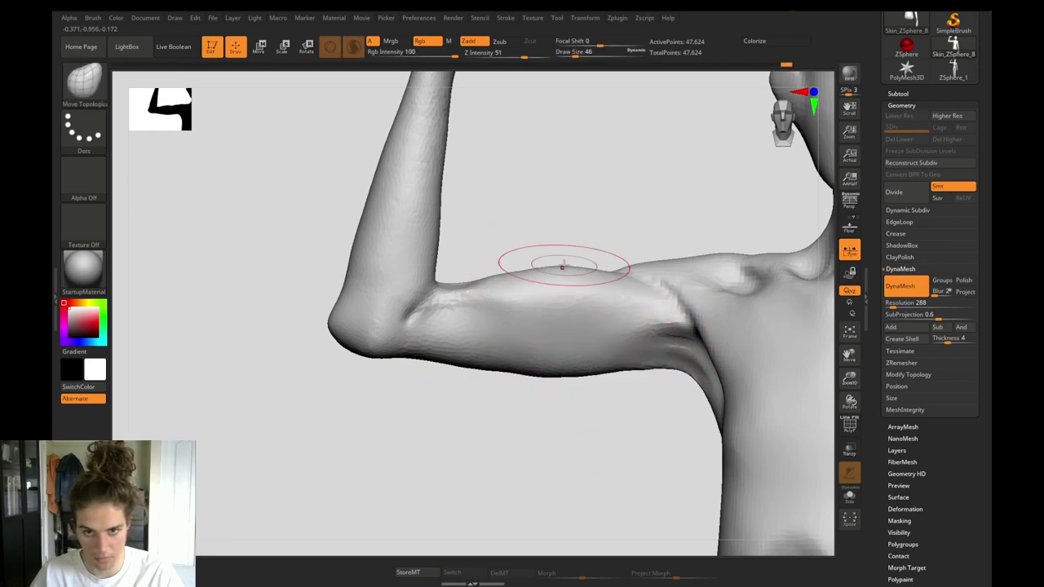
Define the elbow end of the biceps with ClayBuildup at draw size 31 and smooth the inner elbow.
{"action": "key", "text": "b"}
{"action": "key", "text": "c"}
{"action": "key", "text": "b"}
{"action": "mouse_move", "coordinate": [509, 238]}
{"action": "left_mouse_down"}
{"action": "mouse_move", "coordinate": [494, 275]}
{"action": "mouse_move", "coordinate": [495, 254]}
{"action": "left_mouse_up"}
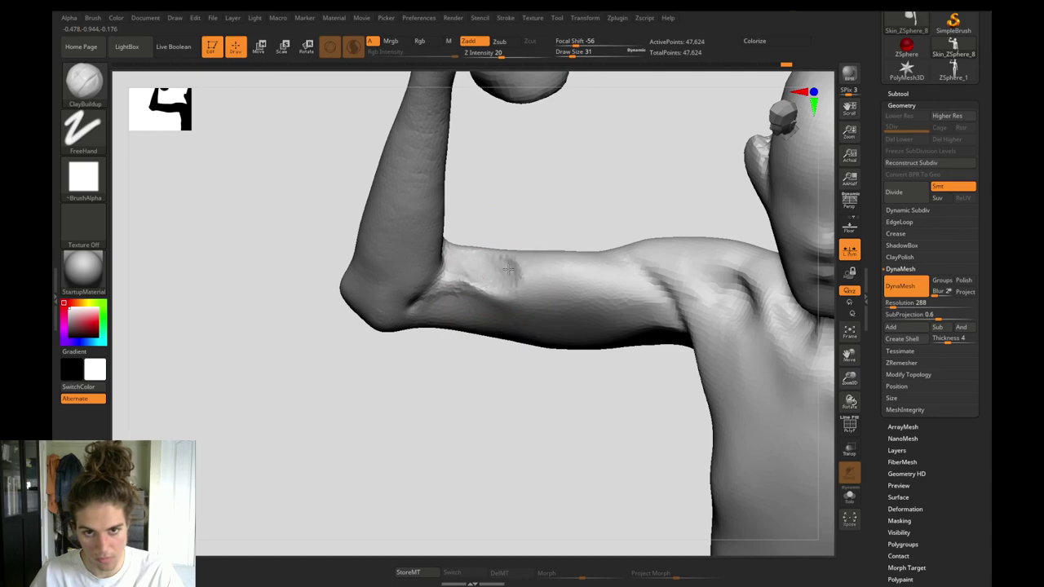
{"action": "left_click_drag", "start_coordinate": [473, 291], "coordinate": [499, 287], "text": "shift"}
{"action": "left_click_drag", "start_coordinate": [493, 380], "coordinate": [492, 310]}
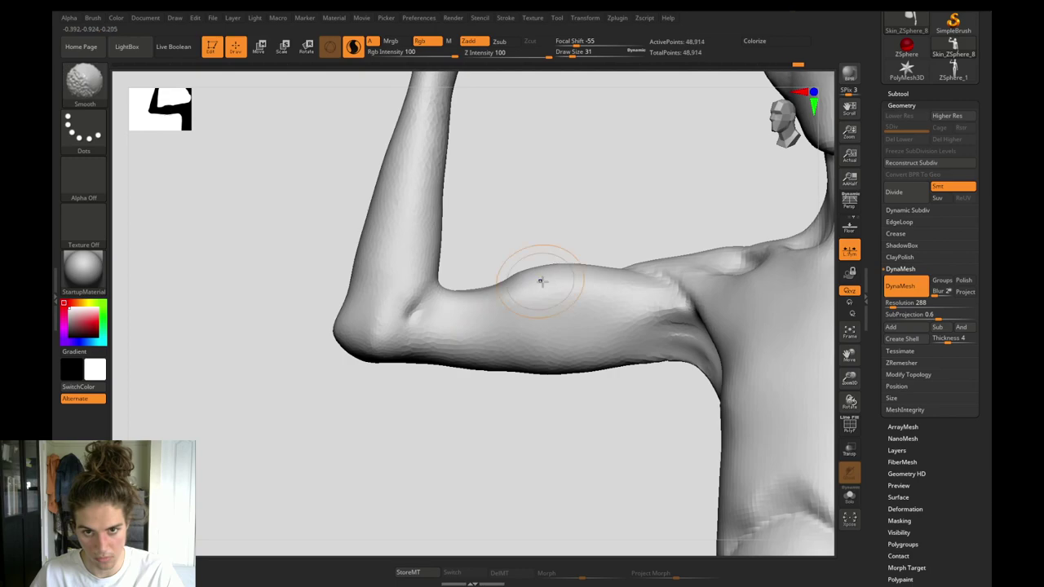
Build up the inner arm between the biceps and the elbow with ClayBuildup at draw size 35.
{"action": "left_click_drag", "start_coordinate": [516, 392], "coordinate": [448, 356], "text": "ctrl"}
{"action": "key", "text": "f"}
{"action": "key", "text": "f"}
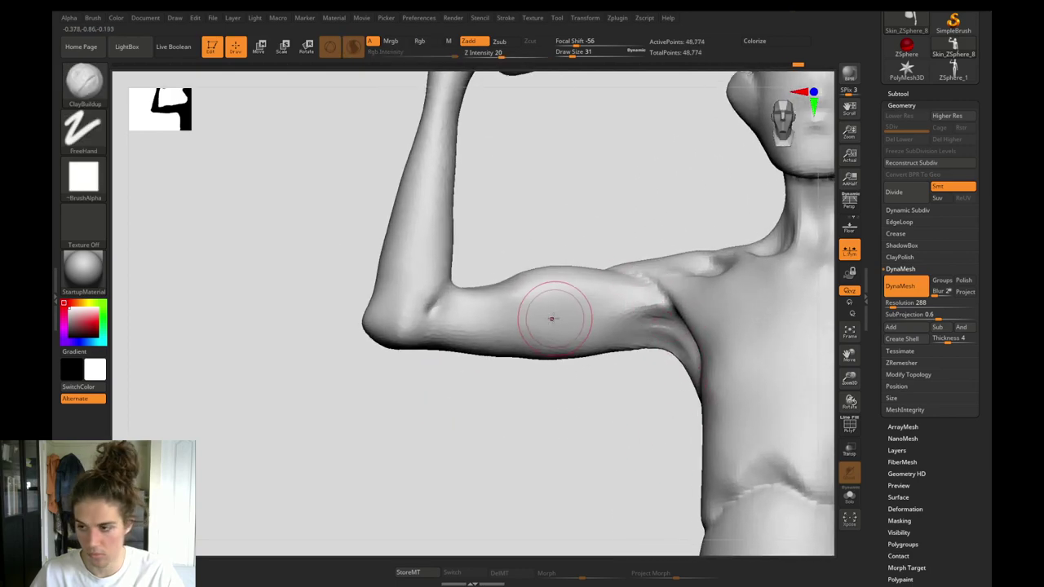
{"action": "key", "text": "bracketright"}
{"action": "key", "text": "bracketright"}
{"action": "mouse_move", "coordinate": [548, 397]}
{"action": "left_mouse_down"}
{"action": "mouse_move", "coordinate": [547, 415]}
{"action": "mouse_move", "coordinate": [542, 408]}
{"action": "left_mouse_up"}
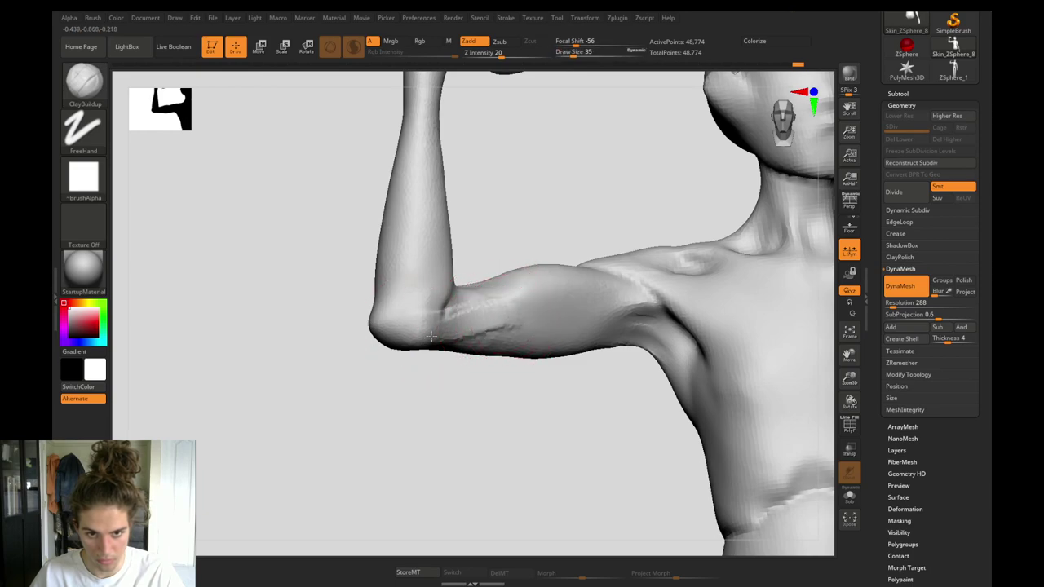
{"action": "key", "text": "shift"}
Smooth the area below the biceps and refine the inner side of the elbow with DamStandard at draw size 39.
{"action": "key", "text": "b"}
{"action": "key", "text": "d"}
{"action": "key", "text": "s"}
{"action": "mouse_move", "coordinate": [501, 319]}
{"action": "left_mouse_down", "text": "shift"}
{"action": "mouse_move", "coordinate": [474, 333]}
{"action": "mouse_move", "coordinate": [483, 335]}
{"action": "left_mouse_up", "text": "shift"}
{"action": "key", "text": "shift"}
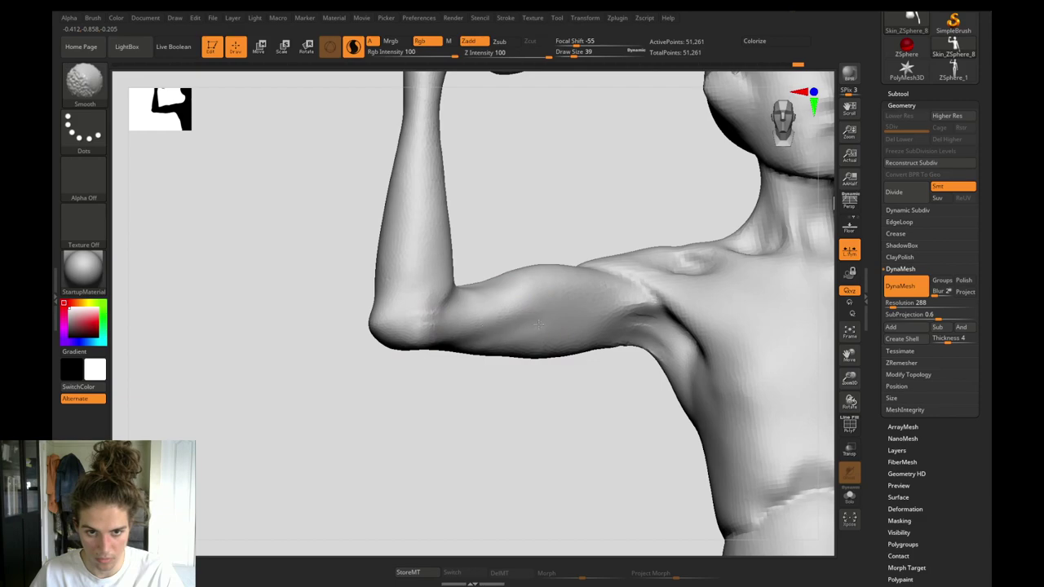
{"action": "left_click_drag", "start_coordinate": [383, 359], "coordinate": [359, 374]}
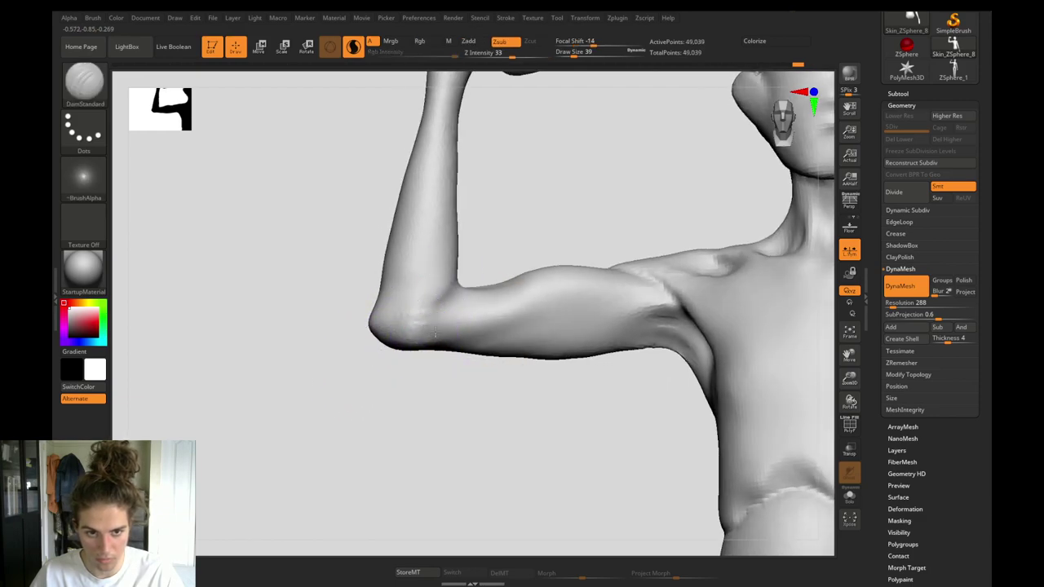
{"action": "mouse_move", "coordinate": [403, 327]}
{"action": "left_mouse_down", "text": "shift"}
{"action": "mouse_move", "coordinate": [426, 317]}
{"action": "mouse_move", "coordinate": [405, 337]}
{"action": "left_mouse_up", "text": "shift"}
Define the inner side of the raised wrist with DamStandard at draw size 31.
{"action": "left_click_drag", "start_coordinate": [424, 415], "coordinate": [341, 291], "text": "alt"}
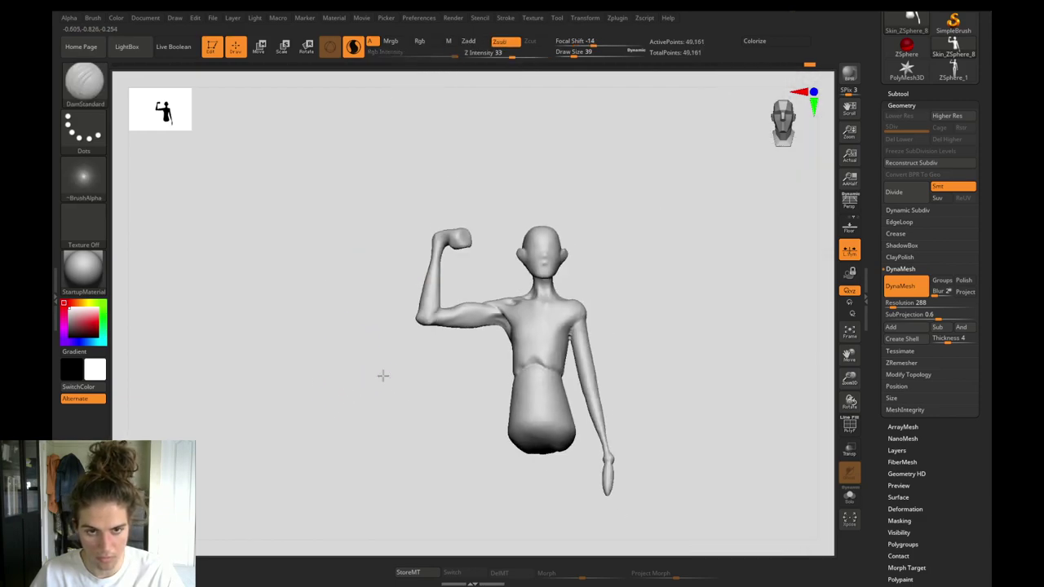
{"action": "mouse_move", "coordinate": [383, 375]}
{"action": "left_mouse_down"}
{"action": "mouse_move", "coordinate": [375, 387]}
{"action": "mouse_move", "coordinate": [450, 417]}
{"action": "mouse_move", "coordinate": [438, 413]}
{"action": "left_mouse_up"}
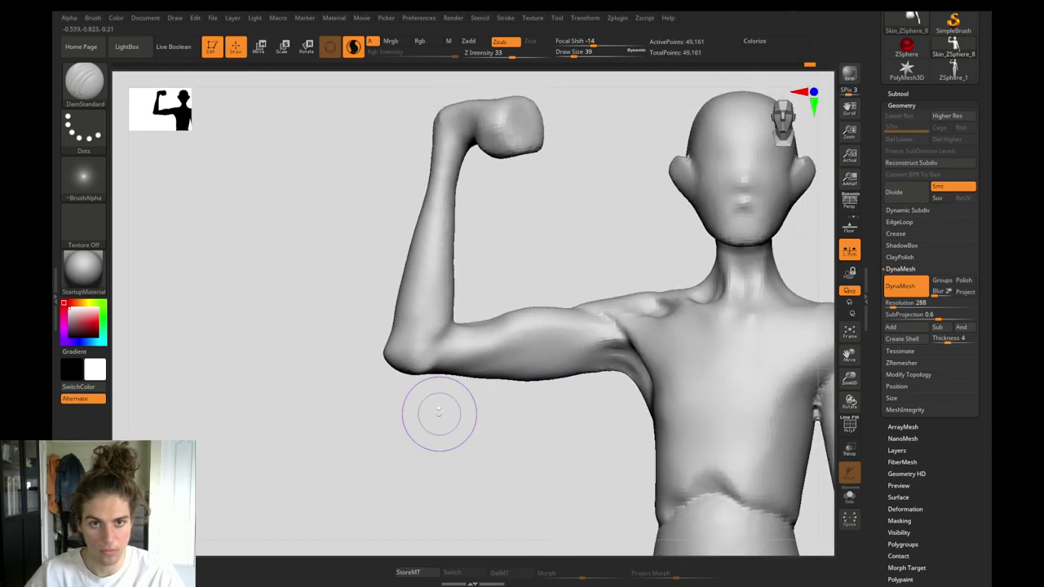
{"action": "left_click_drag", "start_coordinate": [439, 343], "coordinate": [450, 400], "text": "alt"}
{"action": "mouse_move", "coordinate": [408, 197]}
{"action": "left_mouse_down", "text": "alt"}
{"action": "mouse_move", "coordinate": [421, 272]}
{"action": "mouse_move", "coordinate": [447, 274]}
{"action": "left_mouse_up", "text": "alt"}
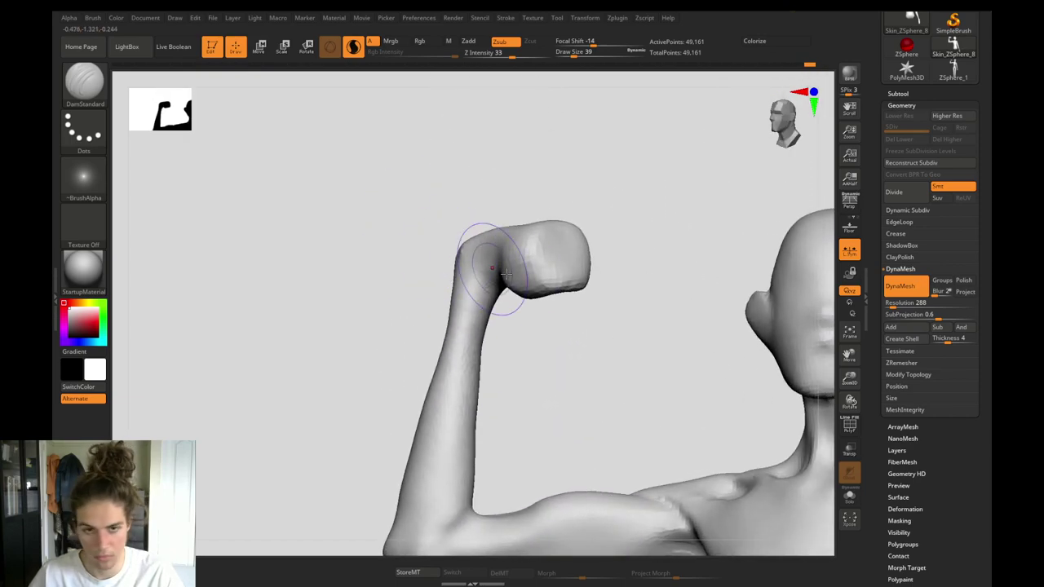
{"action": "key", "text": "["}
{"action": "mouse_move", "coordinate": [544, 328]}
{"action": "left_mouse_down"}
{"action": "mouse_move", "coordinate": [482, 291]}
{"action": "mouse_move", "coordinate": [528, 313]}
{"action": "mouse_move", "coordinate": [458, 297]}
{"action": "left_mouse_up"}
{"action": "left_click_drag", "start_coordinate": [459, 297], "coordinate": [521, 305]}
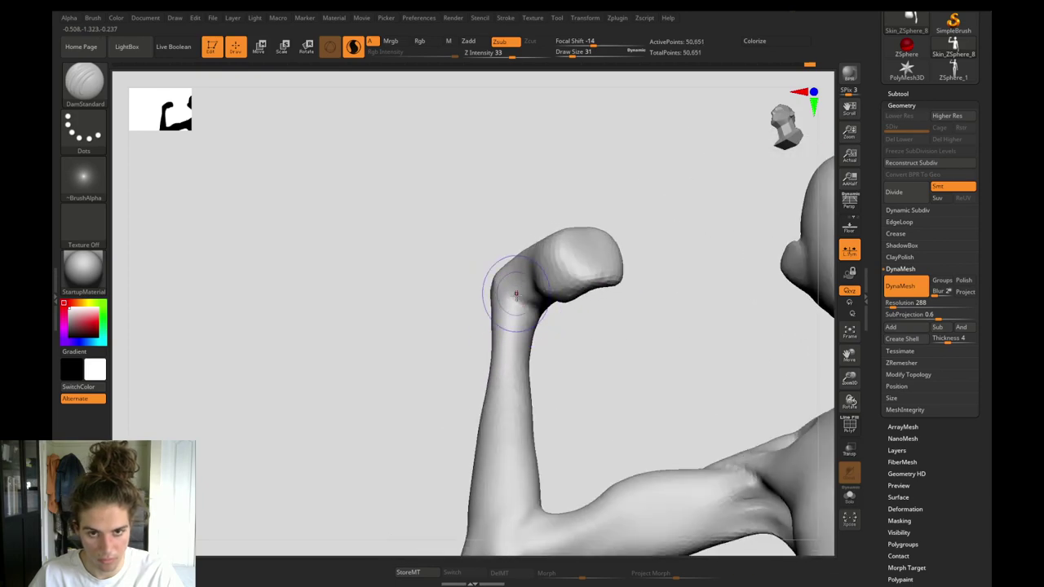
{"action": "left_click_drag", "start_coordinate": [444, 278], "coordinate": [452, 287], "text": "ctrl"}
{"action": "left_click_drag", "start_coordinate": [452, 288], "coordinate": [497, 299]}
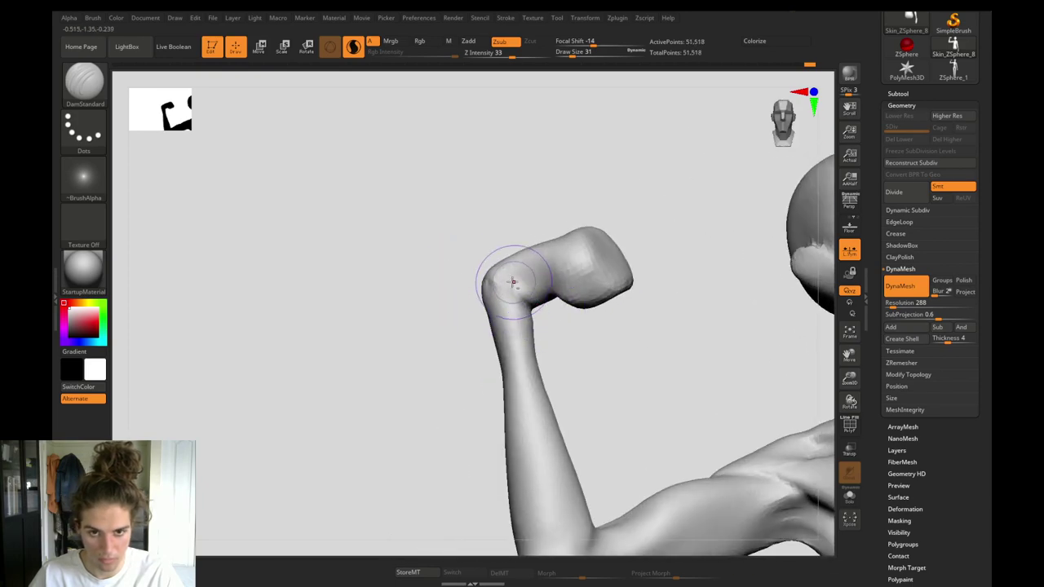
{"action": "left_click_drag", "start_coordinate": [447, 346], "coordinate": [411, 157], "text": "ctrl"}
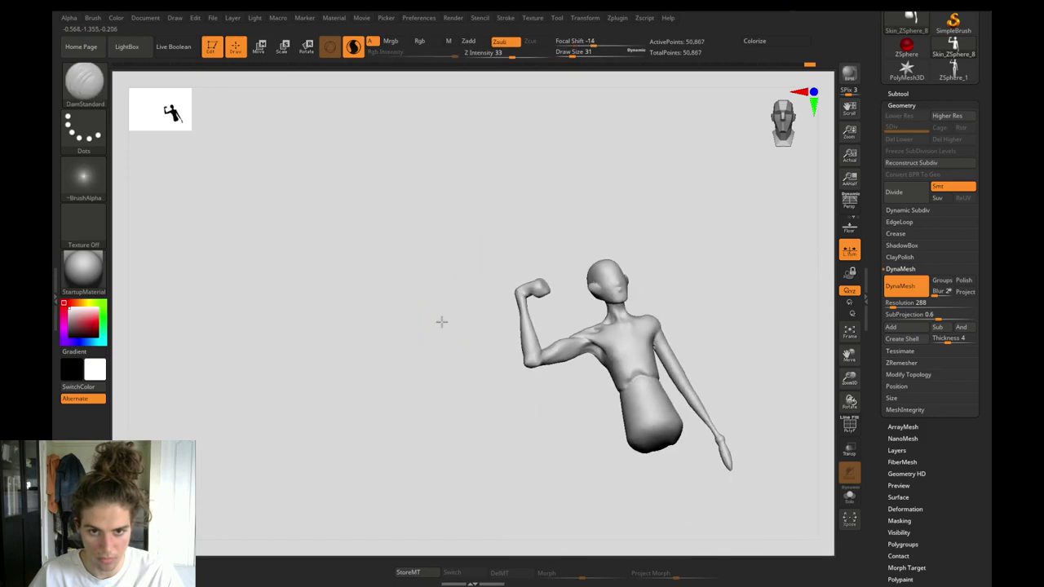
Refine the outer bend of the raised wrist and smooth it at draw size 31.
{"action": "mouse_move", "coordinate": [441, 322]}
{"action": "left_mouse_down"}
{"action": "mouse_move", "coordinate": [426, 326]}
{"action": "mouse_move", "coordinate": [473, 387]}
{"action": "mouse_move", "coordinate": [457, 367]}
{"action": "left_mouse_up"}
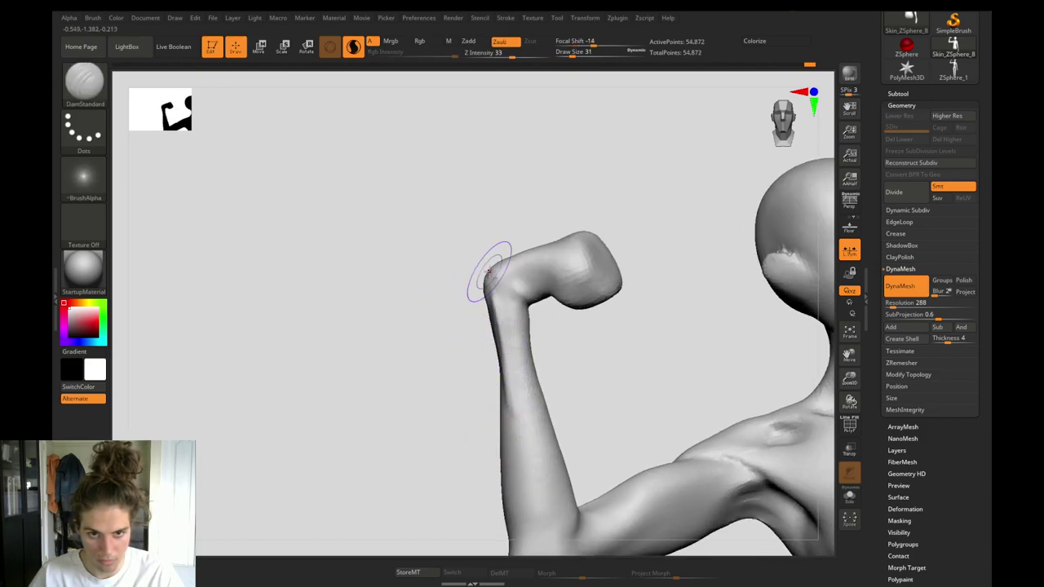
{"action": "mouse_move", "coordinate": [450, 330]}
{"action": "left_mouse_down", "text": "ctrl"}
{"action": "mouse_move", "coordinate": [457, 350]}
{"action": "mouse_move", "coordinate": [556, 373]}
{"action": "left_mouse_up", "text": "ctrl"}
{"action": "mouse_move", "coordinate": [428, 347]}
{"action": "left_mouse_down", "text": "ctrl"}
{"action": "mouse_move", "coordinate": [440, 368]}
{"action": "mouse_move", "coordinate": [416, 416]}
{"action": "mouse_move", "coordinate": [420, 206]}
{"action": "left_mouse_up", "text": "ctrl"}
{"action": "mouse_move", "coordinate": [389, 313]}
{"action": "left_mouse_down"}
{"action": "mouse_move", "coordinate": [422, 305]}
{"action": "mouse_move", "coordinate": [469, 351]}
{"action": "mouse_move", "coordinate": [471, 384]}
{"action": "left_mouse_up"}
{"action": "key", "text": "s"}
{"action": "left_click_drag", "start_coordinate": [454, 282], "coordinate": [446, 264]}
{"action": "left_click_drag", "start_coordinate": [349, 382], "coordinate": [406, 385]}
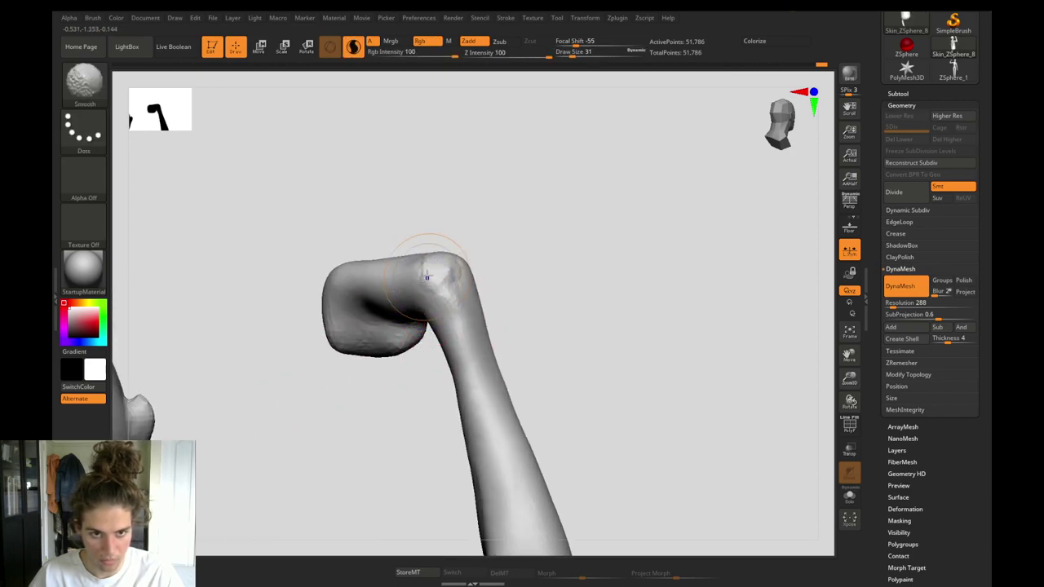
{"action": "left_click_drag", "start_coordinate": [408, 256], "coordinate": [408, 237], "text": "shift"}
{"action": "left_click_drag", "start_coordinate": [359, 399], "coordinate": [371, 420], "text": "ctrl"}
{"action": "left_click_drag", "start_coordinate": [367, 399], "coordinate": [371, 306]}
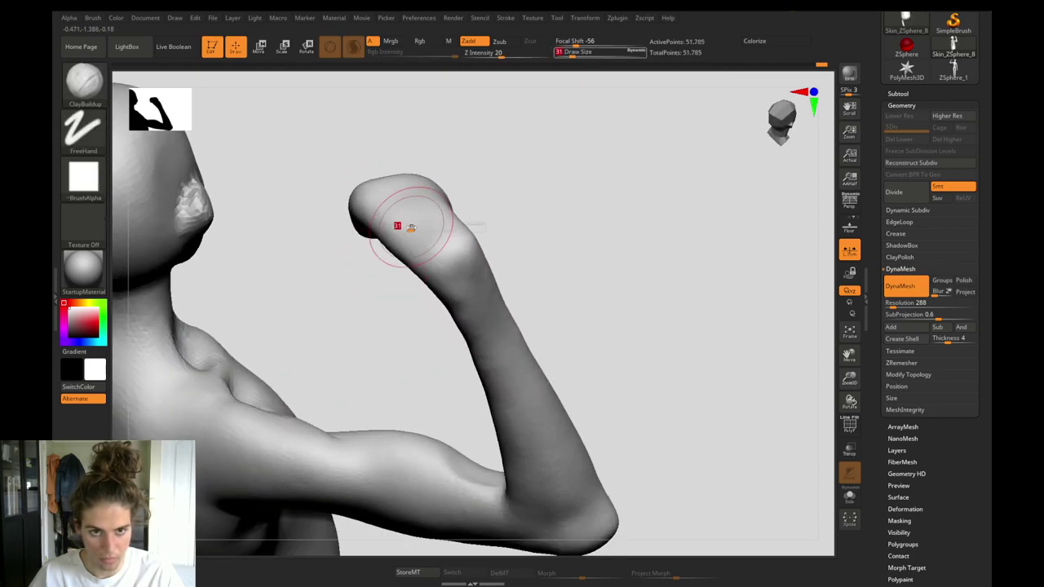
Build up the back of the raised hand block with ClayBuildup.
{"action": "left_click_drag", "start_coordinate": [441, 222], "coordinate": [399, 233]}
{"action": "left_click_drag", "start_coordinate": [358, 274], "coordinate": [372, 285], "text": "ctrl"}
{"action": "left_click_drag", "start_coordinate": [379, 273], "coordinate": [387, 307]}
{"action": "left_click_drag", "start_coordinate": [524, 389], "coordinate": [408, 98], "text": "alt"}
{"action": "left_click_drag", "start_coordinate": [461, 364], "coordinate": [463, 341]}
Reshape the lower edge of the hand block with Move Topological at draw size 59.
{"action": "key", "text": "b"}
{"action": "key", "text": "m"}
{"action": "key", "text": "t"}
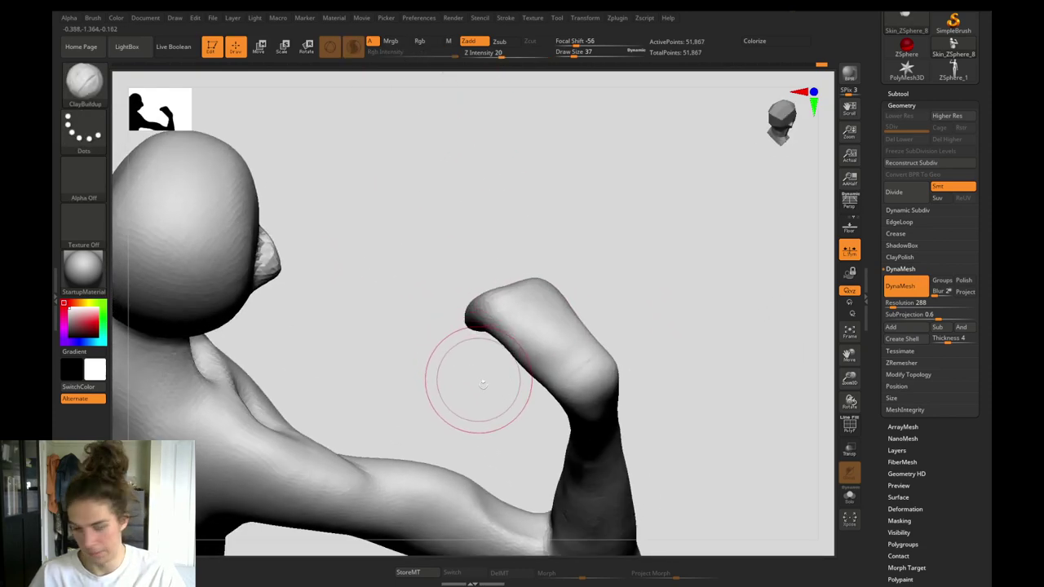
{"action": "key", "text": "s"}
{"action": "left_click_drag", "start_coordinate": [515, 388], "coordinate": [503, 366]}
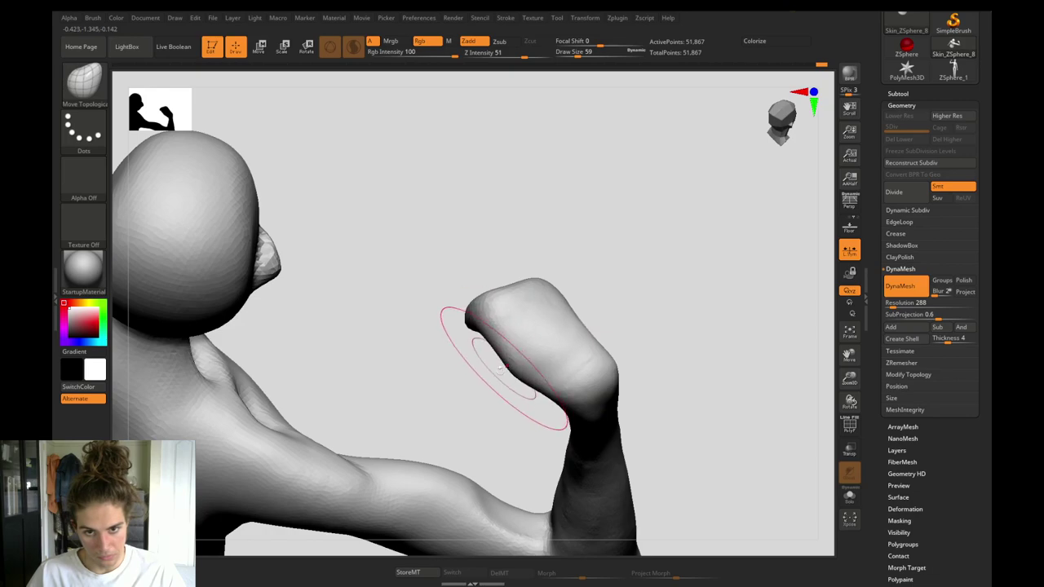
Carve the hollow below the raised shoulder's collarbone with DamStandard at draw size 25, and smooth the surrounding front shoulder and chest edge.
{"action": "left_click_drag", "start_coordinate": [433, 342], "coordinate": [429, 276], "text": "alt"}
{"action": "mouse_move", "coordinate": [465, 321]}
{"action": "left_mouse_down"}
{"action": "mouse_move", "coordinate": [448, 280]}
{"action": "mouse_move", "coordinate": [377, 320]}
{"action": "mouse_move", "coordinate": [400, 356]}
{"action": "mouse_move", "coordinate": [327, 226]}
{"action": "left_mouse_up"}
{"action": "mouse_move", "coordinate": [424, 347]}
{"action": "left_mouse_down", "text": "alt"}
{"action": "mouse_move", "coordinate": [457, 454]}
{"action": "mouse_move", "coordinate": [450, 375]}
{"action": "left_mouse_up", "text": "alt"}
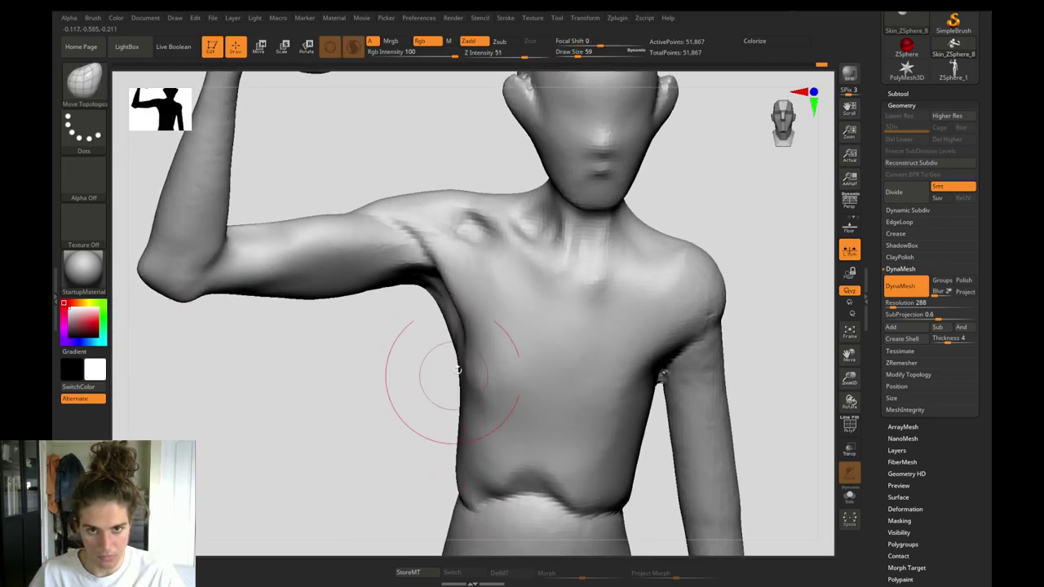
{"action": "key", "text": "b"}
{"action": "key", "text": "d"}
{"action": "key", "text": "s"}
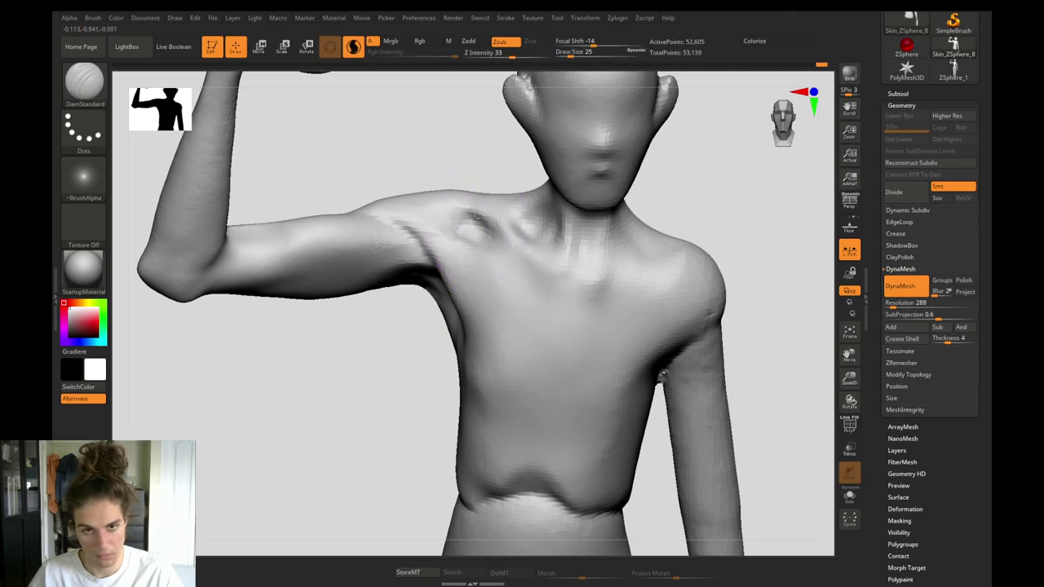
{"action": "left_click_drag", "start_coordinate": [474, 217], "coordinate": [497, 250]}
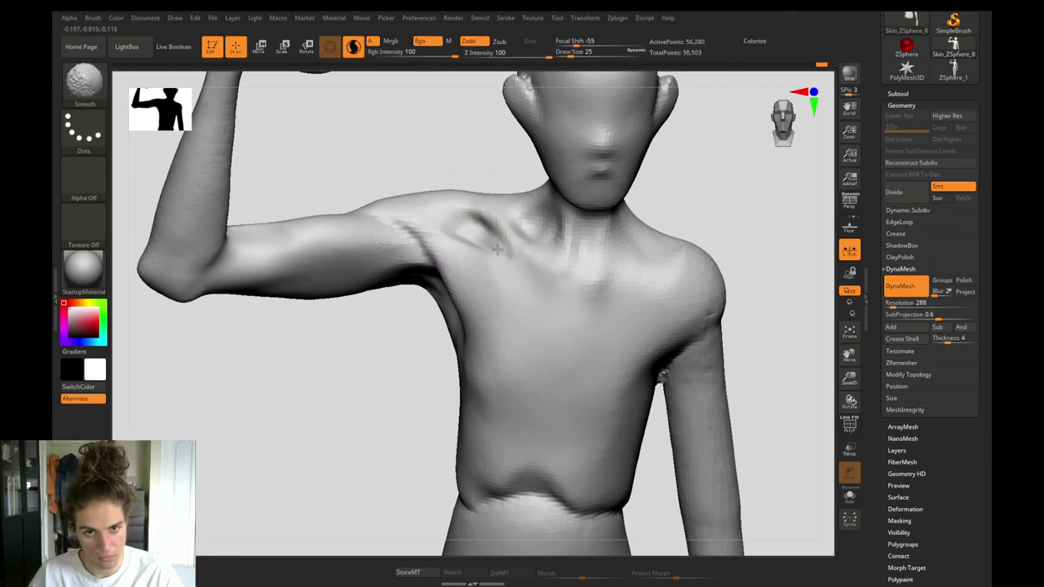
{"action": "left_click_drag", "start_coordinate": [433, 235], "coordinate": [475, 312], "text": "shift"}
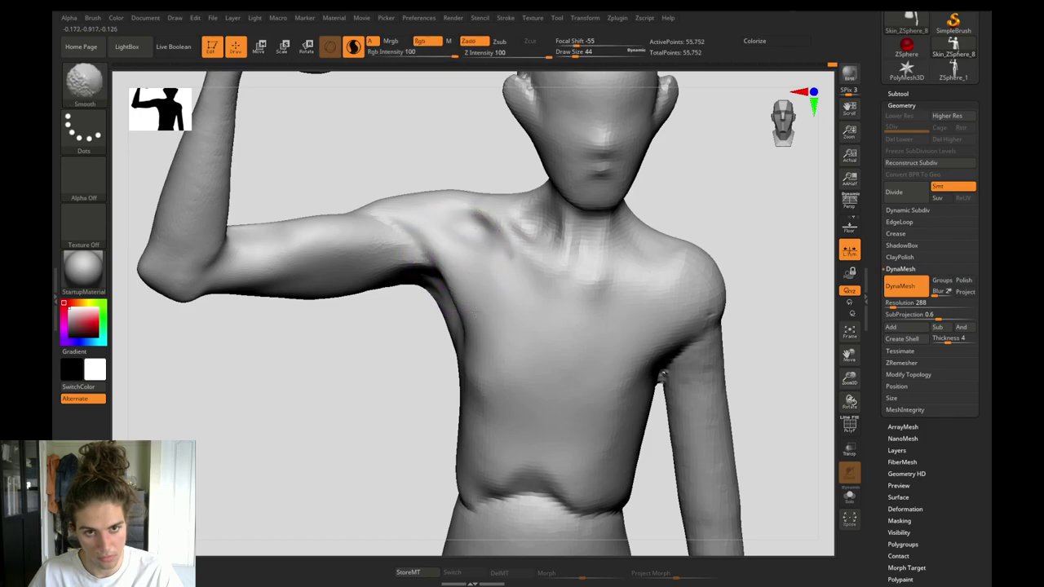
Adjust the outer contour below the raised arm's armpit with Move Topological.
{"action": "mouse_move", "coordinate": [400, 313]}
{"action": "left_mouse_down"}
{"action": "mouse_move", "coordinate": [415, 315]}
{"action": "mouse_move", "coordinate": [407, 288]}
{"action": "mouse_move", "coordinate": [423, 292]}
{"action": "left_mouse_up"}
{"action": "mouse_move", "coordinate": [403, 370]}
{"action": "left_mouse_down", "text": "alt"}
{"action": "mouse_move", "coordinate": [419, 375]}
{"action": "mouse_move", "coordinate": [415, 403]}
{"action": "left_mouse_up", "text": "alt"}
{"action": "key", "text": "b"}
{"action": "key", "text": "m"}
{"action": "key", "text": "t"}
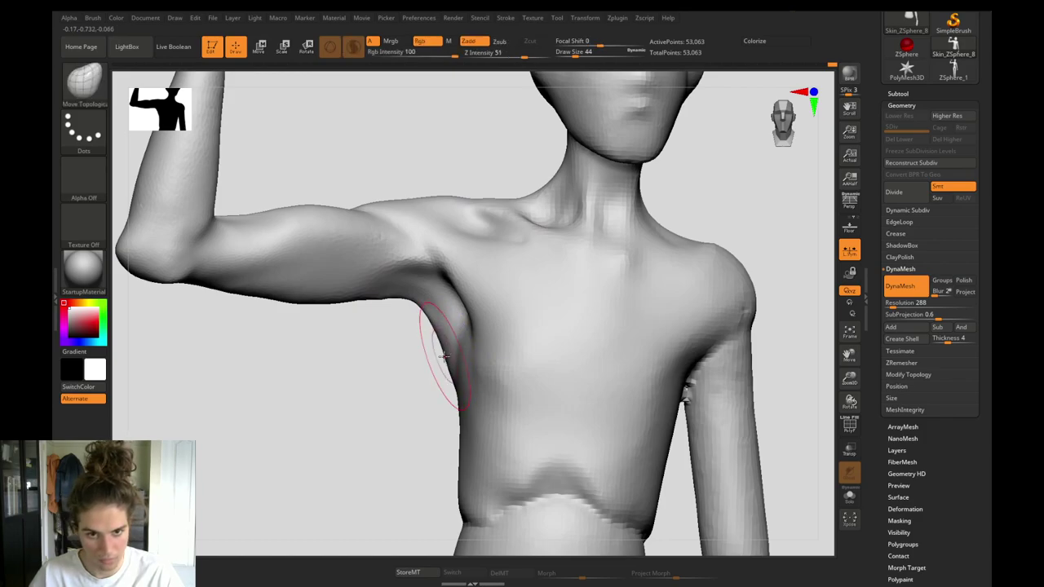
{"action": "key", "text": "s"}
{"action": "left_click_drag", "start_coordinate": [458, 352], "coordinate": [363, 339]}
{"action": "key", "text": "s"}
{"action": "key", "text": "s"}
{"action": "left_click_drag", "start_coordinate": [370, 331], "coordinate": [386, 315], "text": "ctrl"}
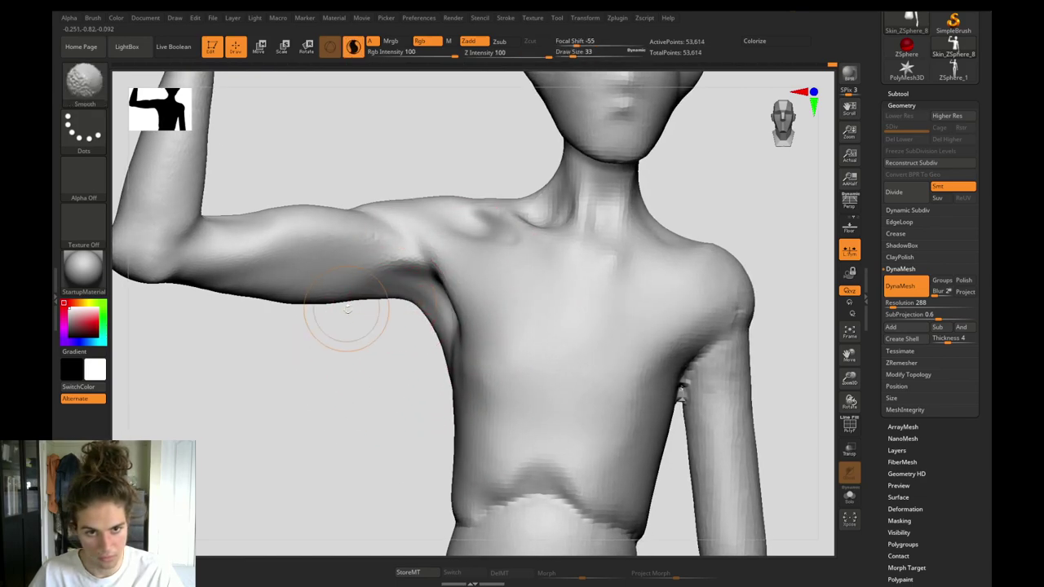
Add a raised ridge in the armpit with ClayBuildup at draw size 13 and smooth it at draw size 27.
{"action": "mouse_move", "coordinate": [344, 343]}
{"action": "left_mouse_down", "text": "ctrl"}
{"action": "mouse_move", "coordinate": [361, 364]}
{"action": "mouse_move", "coordinate": [462, 364]}
{"action": "mouse_move", "coordinate": [286, 495]}
{"action": "mouse_move", "coordinate": [291, 487]}
{"action": "left_mouse_up", "text": "ctrl"}
{"action": "key", "text": "b"}
{"action": "key", "text": "c"}
{"action": "key", "text": "b"}
{"action": "key", "text": "s"}
{"action": "key", "text": "s"}
{"action": "left_click_drag", "start_coordinate": [491, 354], "coordinate": [483, 338]}
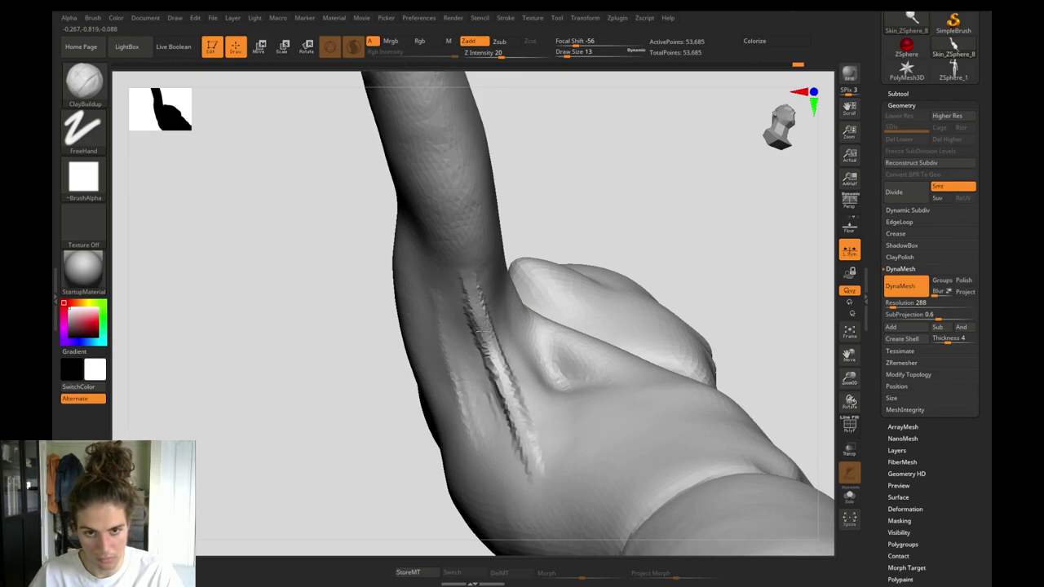
{"action": "left_click_drag", "start_coordinate": [479, 357], "coordinate": [470, 343], "text": "shift"}
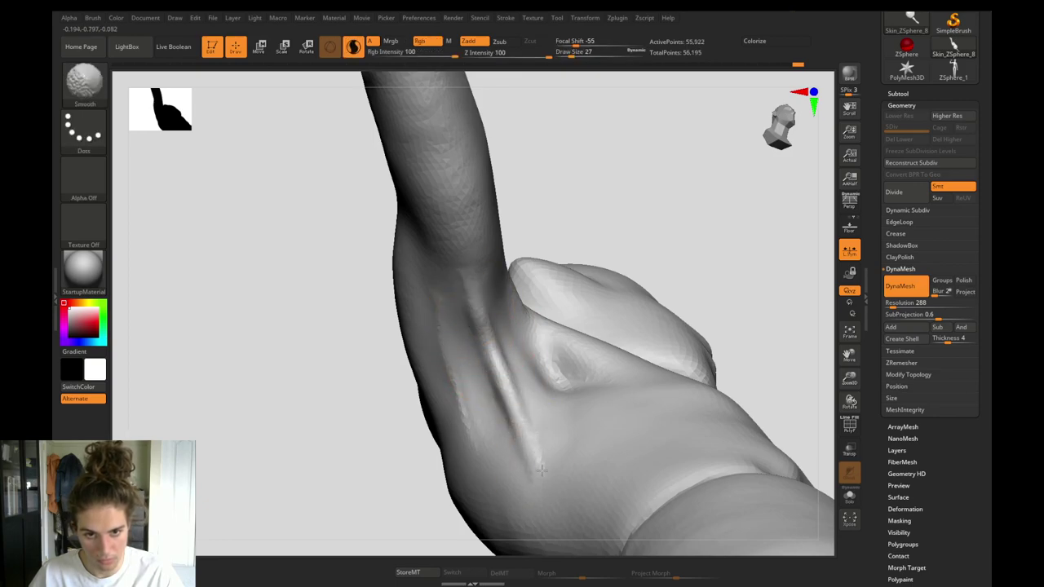
Carve creases along the armpit's folds with DamStandard, using draw sizes 27 and 23.
{"action": "left_click_drag", "start_coordinate": [351, 327], "coordinate": [334, 343]}
{"action": "key", "text": "b"}
{"action": "key", "text": "d"}
{"action": "key", "text": "s"}
{"action": "left_click_drag", "start_coordinate": [350, 351], "coordinate": [408, 369]}
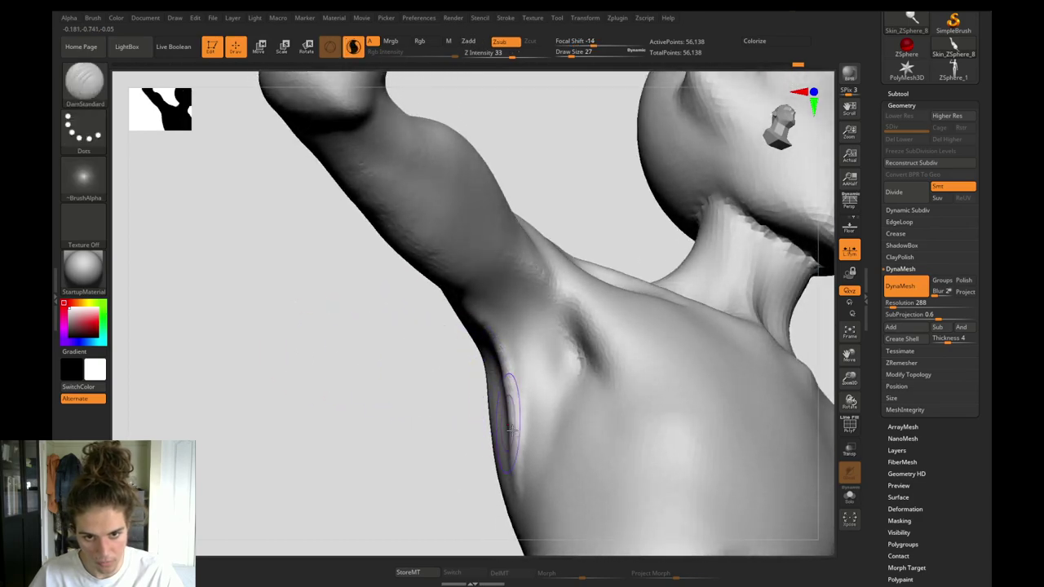
{"action": "mouse_move", "coordinate": [425, 324]}
{"action": "left_mouse_down"}
{"action": "mouse_move", "coordinate": [384, 361]}
{"action": "mouse_move", "coordinate": [515, 357]}
{"action": "left_mouse_up"}
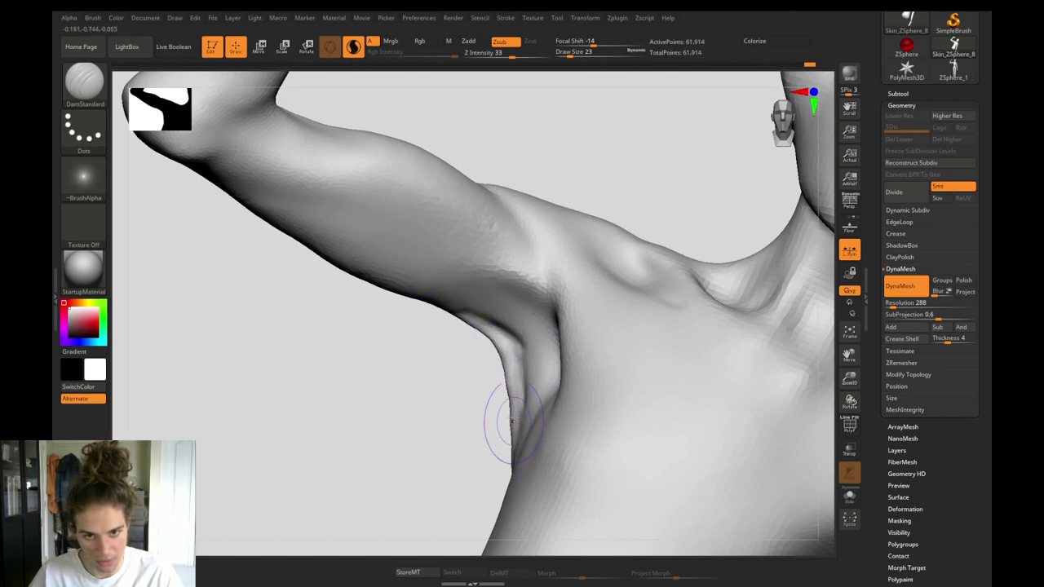
Smooth the front and back edges of the armpit fold.
{"action": "mouse_move", "coordinate": [513, 421]}
{"action": "left_mouse_down", "text": "shift"}
{"action": "mouse_move", "coordinate": [504, 328]}
{"action": "mouse_move", "coordinate": [499, 353]}
{"action": "left_mouse_up", "text": "shift"}
{"action": "mouse_move", "coordinate": [414, 356]}
{"action": "left_mouse_down"}
{"action": "mouse_move", "coordinate": [555, 402]}
{"action": "mouse_move", "coordinate": [670, 388]}
{"action": "left_mouse_up"}
{"action": "left_click_drag", "start_coordinate": [489, 420], "coordinate": [485, 486], "text": "shift"}
{"action": "left_click_drag", "start_coordinate": [495, 353], "coordinate": [493, 400], "text": "shift"}
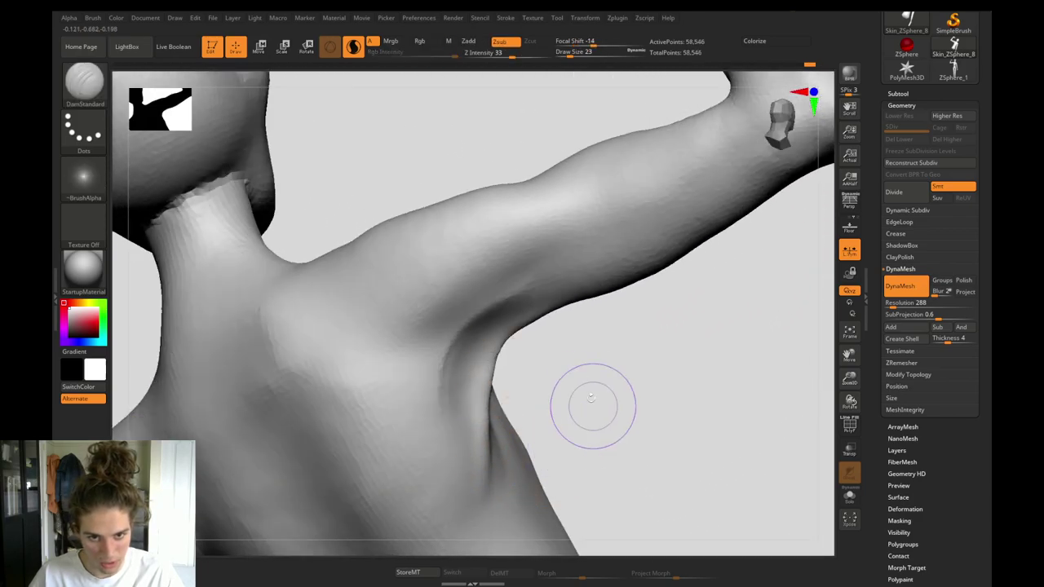
Fill the rear transition between the upper arm and armpit with ClayBuildup, and smooth it at draw size 37.
{"action": "left_click_drag", "start_coordinate": [592, 405], "coordinate": [595, 368]}
{"action": "key", "text": "b"}
{"action": "key", "text": "c"}
{"action": "key", "text": "b"}
{"action": "key", "text": "s"}
{"action": "left_click_drag", "start_coordinate": [525, 298], "coordinate": [542, 299]}
{"action": "mouse_move", "coordinate": [581, 259]}
{"action": "left_mouse_down"}
{"action": "mouse_move", "coordinate": [515, 299]}
{"action": "mouse_move", "coordinate": [492, 285]}
{"action": "mouse_move", "coordinate": [589, 260]}
{"action": "left_mouse_up"}
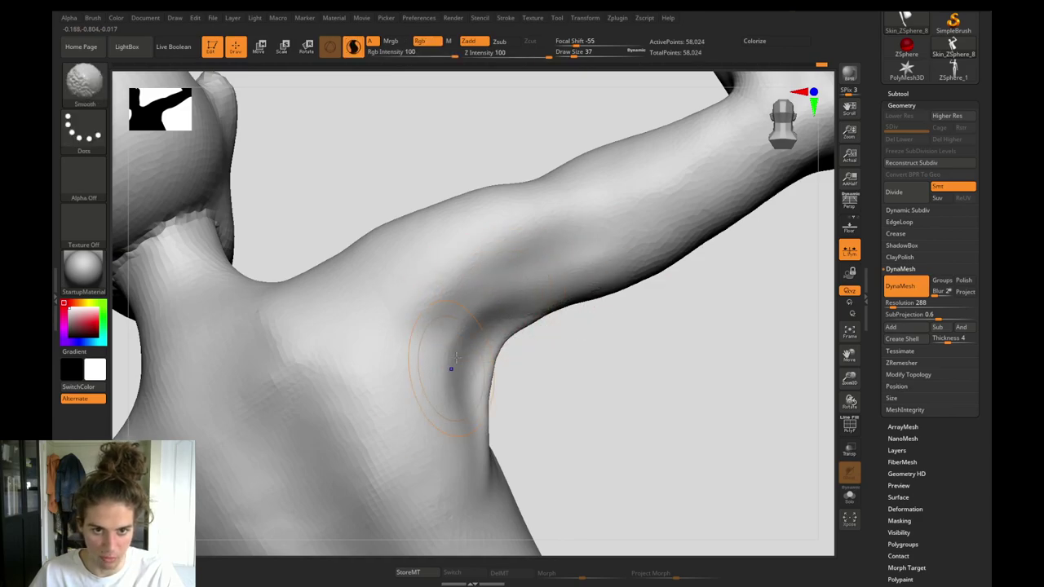
{"action": "left_click_drag", "start_coordinate": [456, 358], "coordinate": [467, 373], "text": "shift"}
Adjust the armpit hollow from the front with Move Topological at draw size 35.
{"action": "mouse_move", "coordinate": [581, 358]}
{"action": "left_mouse_down", "text": "ctrl"}
{"action": "mouse_move", "coordinate": [606, 384]}
{"action": "mouse_move", "coordinate": [463, 264]}
{"action": "mouse_move", "coordinate": [367, 296]}
{"action": "mouse_move", "coordinate": [325, 324]}
{"action": "mouse_move", "coordinate": [321, 341]}
{"action": "mouse_move", "coordinate": [415, 429]}
{"action": "mouse_move", "coordinate": [419, 447]}
{"action": "left_mouse_up", "text": "ctrl"}
{"action": "key", "text": "bracketleft"}
{"action": "mouse_move", "coordinate": [408, 374]}
{"action": "left_mouse_down"}
{"action": "mouse_move", "coordinate": [472, 341]}
{"action": "mouse_move", "coordinate": [510, 364]}
{"action": "mouse_move", "coordinate": [515, 341]}
{"action": "left_mouse_up"}
{"action": "key", "text": "b"}
{"action": "key", "text": "m"}
{"action": "key", "text": "t"}
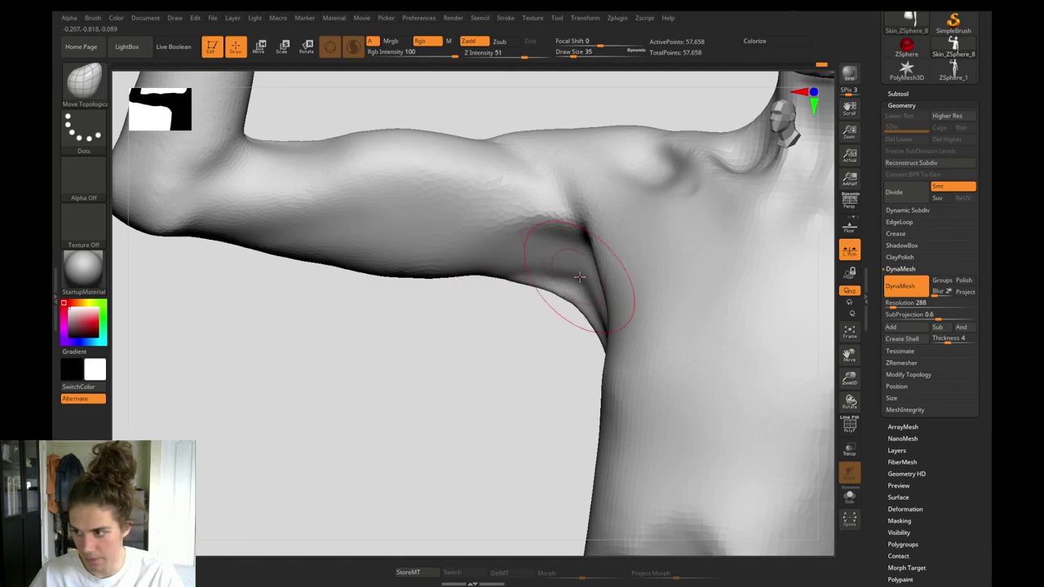
{"action": "mouse_move", "coordinate": [494, 339]}
{"action": "left_mouse_down"}
{"action": "mouse_move", "coordinate": [514, 384]}
{"action": "mouse_move", "coordinate": [525, 367]}
{"action": "left_mouse_up"}
Define the triceps' underside where it meets the armpit with DamStandard at draw size 22 and smooth it.
{"action": "key", "text": "b"}
{"action": "key", "text": "d"}
{"action": "key", "text": "s"}
{"action": "key", "text": "bracketleft"}
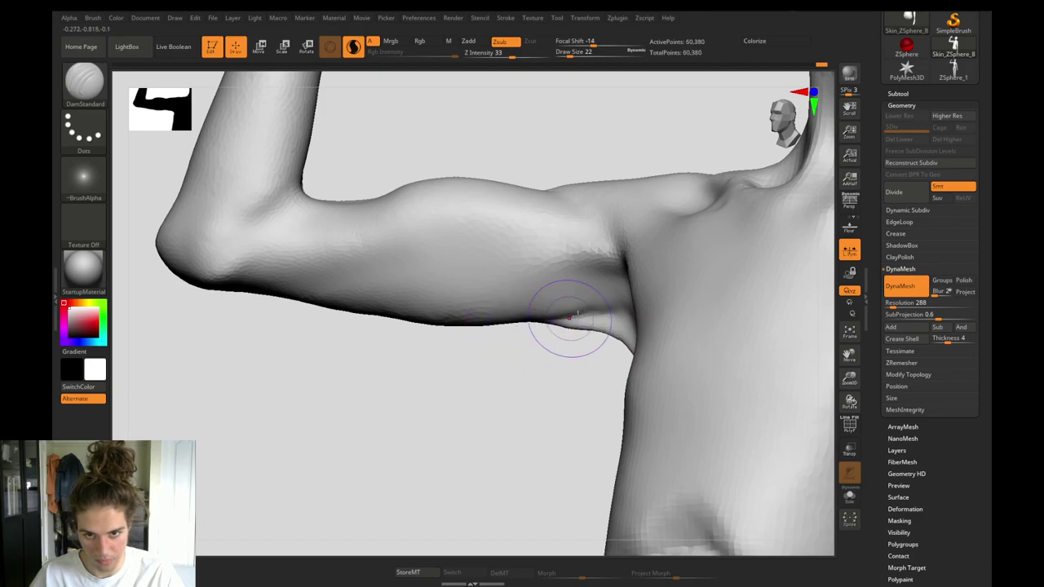
{"action": "mouse_move", "coordinate": [520, 325]}
{"action": "left_mouse_down", "text": "shift"}
{"action": "mouse_move", "coordinate": [507, 317]}
{"action": "mouse_move", "coordinate": [522, 314]}
{"action": "left_mouse_up", "text": "shift"}
Reshape the curved lower edge of the armpit fold with Move Topological.
{"action": "left_click_drag", "start_coordinate": [502, 372], "coordinate": [545, 380]}
{"action": "key", "text": "b"}
{"action": "key", "text": "m"}
{"action": "key", "text": "t"}
{"action": "key", "text": "bracketright"}
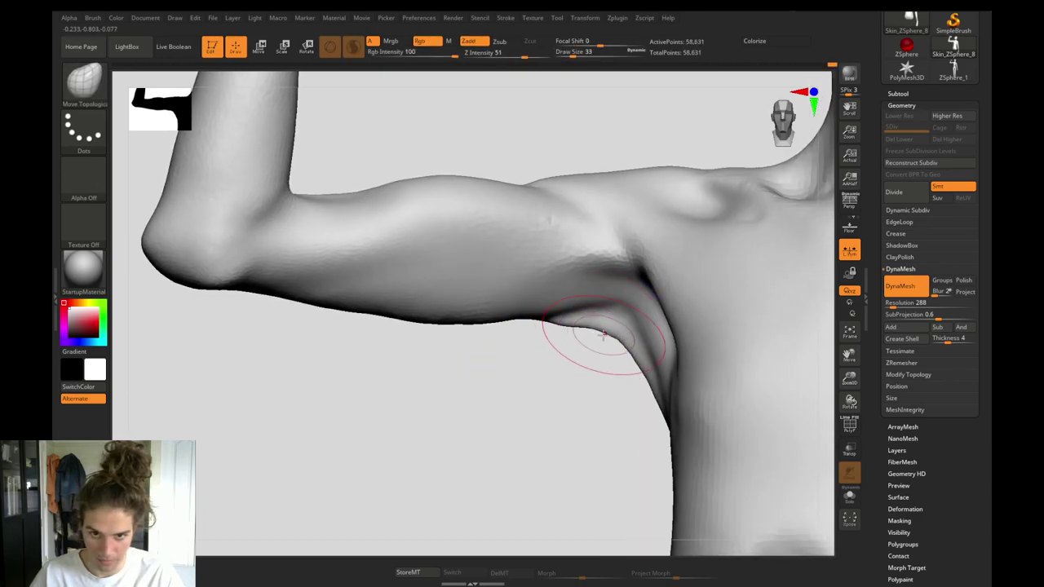
{"action": "key", "text": "s"}
{"action": "left_click_drag", "start_coordinate": [602, 335], "coordinate": [633, 366]}
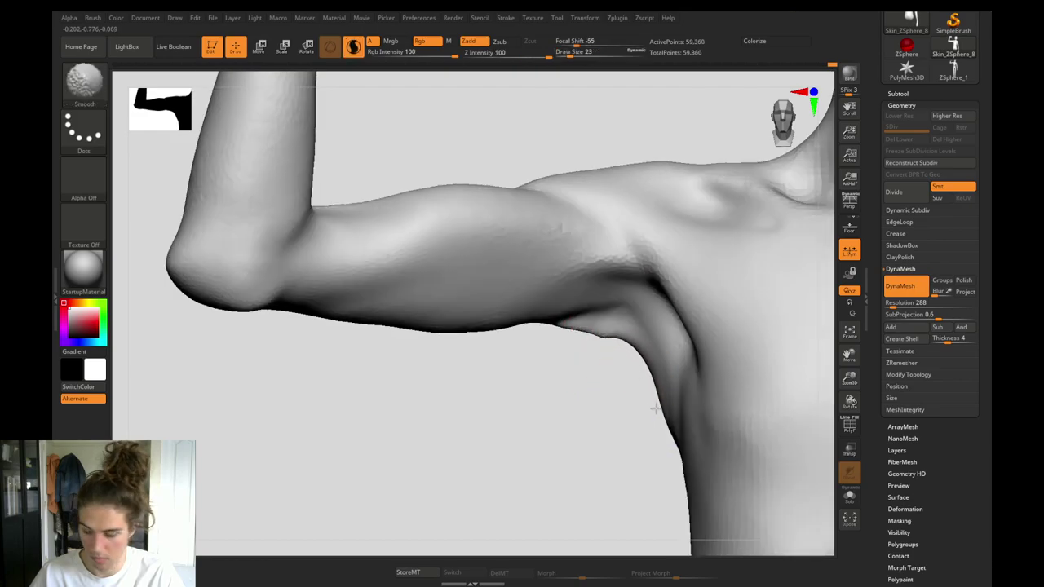
Fine-tune the small fold between the triceps and armpit with Move Topological at draw size 13.
{"action": "left_click_drag", "start_coordinate": [615, 391], "coordinate": [602, 388]}
{"action": "key", "text": "s"}
{"action": "left_click_drag", "start_coordinate": [618, 345], "coordinate": [600, 337]}
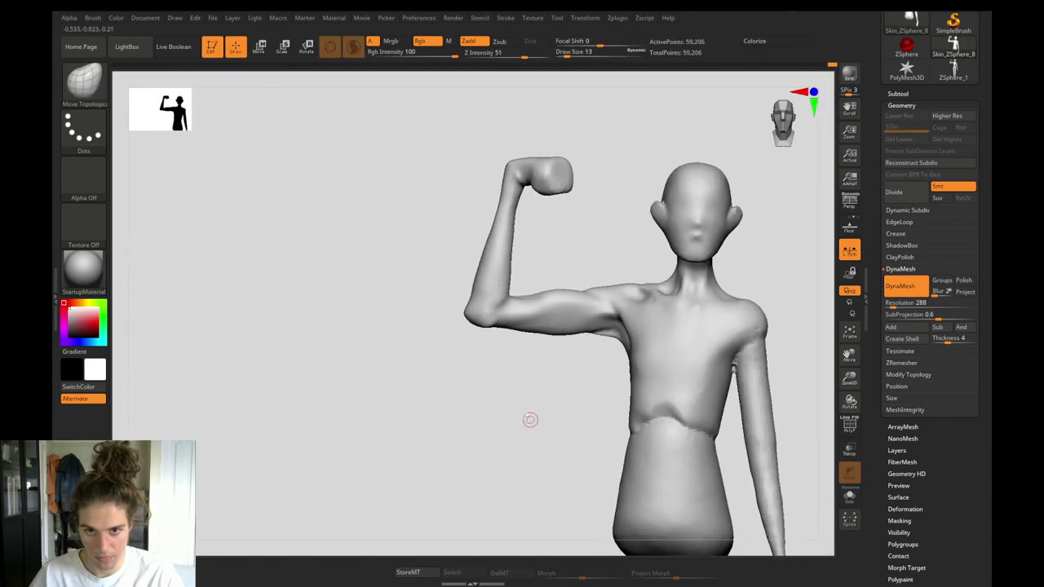
Tighten the narrow armpit ridge from below with Move Topological at draw size 22, and smooth its upper end.
{"action": "mouse_move", "coordinate": [530, 420]}
{"action": "left_mouse_down"}
{"action": "mouse_move", "coordinate": [421, 364]}
{"action": "mouse_move", "coordinate": [533, 323]}
{"action": "mouse_move", "coordinate": [587, 467]}
{"action": "mouse_move", "coordinate": [593, 523]}
{"action": "left_mouse_up"}
{"action": "left_click_drag", "start_coordinate": [438, 359], "coordinate": [437, 331]}
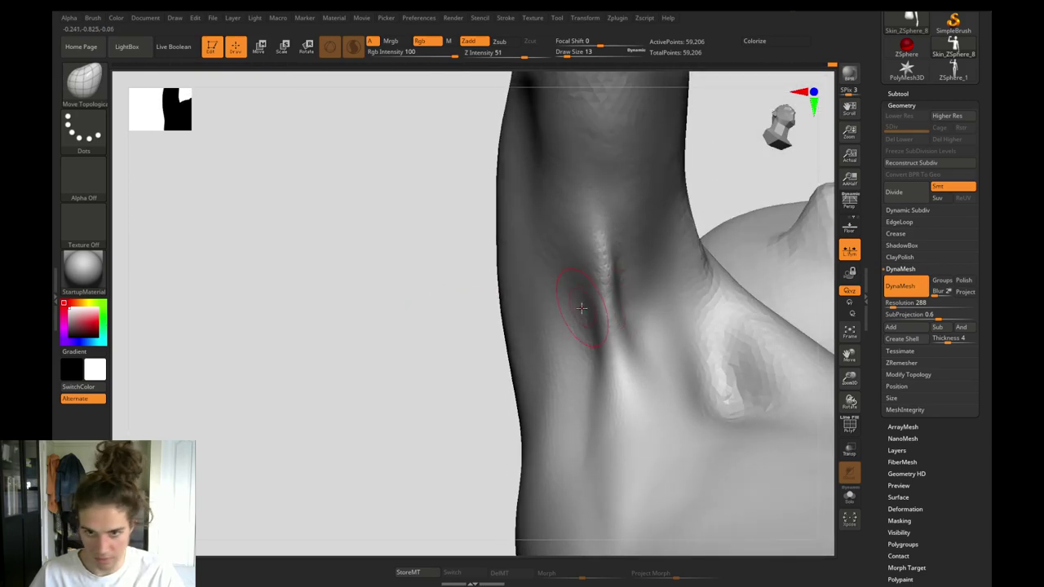
{"action": "key", "text": "s"}
{"action": "left_click_drag", "start_coordinate": [582, 308], "coordinate": [586, 319]}
{"action": "key", "text": "bracketleft"}
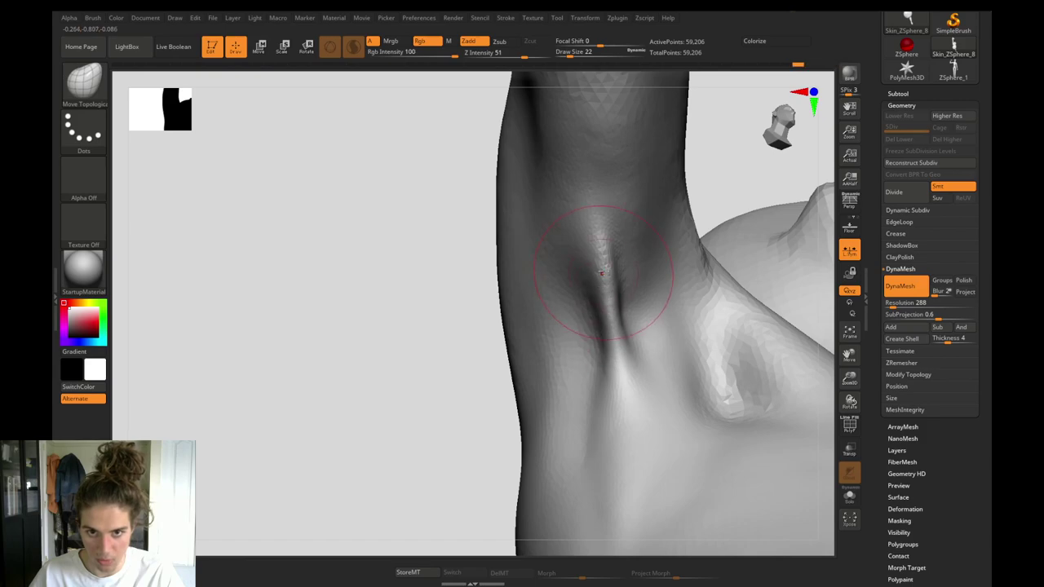
{"action": "key", "text": "shift"}
{"action": "left_click_drag", "start_coordinate": [589, 253], "coordinate": [607, 318], "text": "shift"}
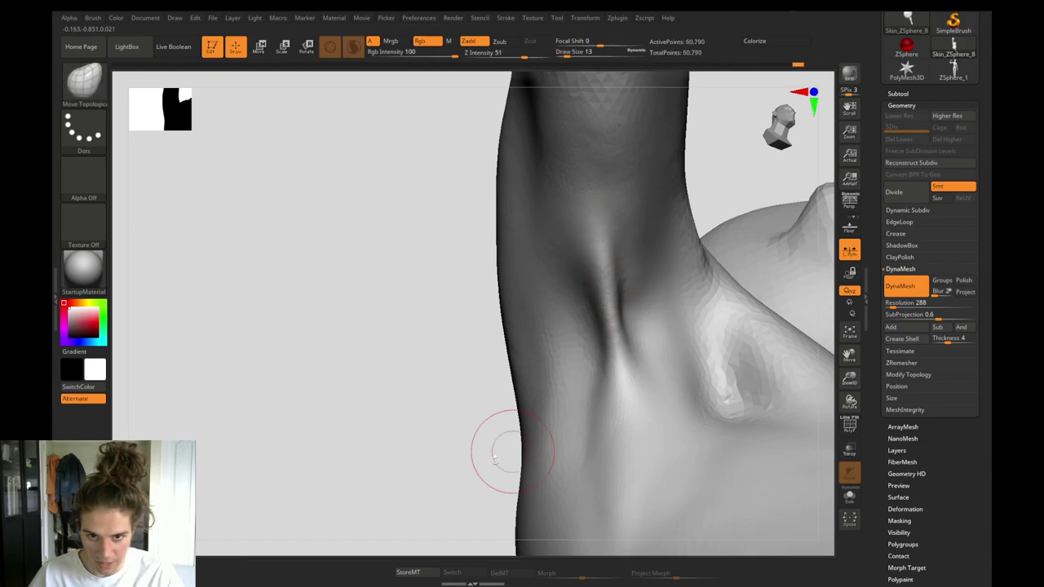
Shift the upper end of the armpit ridge into the upper arm with Move Topological at draw size 27.
{"action": "left_click_drag", "start_coordinate": [384, 383], "coordinate": [416, 424], "text": "ctrl"}
{"action": "left_click_drag", "start_coordinate": [391, 391], "coordinate": [368, 120], "text": "alt"}
{"action": "mouse_move", "coordinate": [422, 310]}
{"action": "left_mouse_down"}
{"action": "mouse_move", "coordinate": [413, 311]}
{"action": "mouse_move", "coordinate": [403, 278]}
{"action": "mouse_move", "coordinate": [433, 287]}
{"action": "left_mouse_up"}
{"action": "key", "text": "s"}
{"action": "left_click_drag", "start_coordinate": [575, 267], "coordinate": [587, 269]}
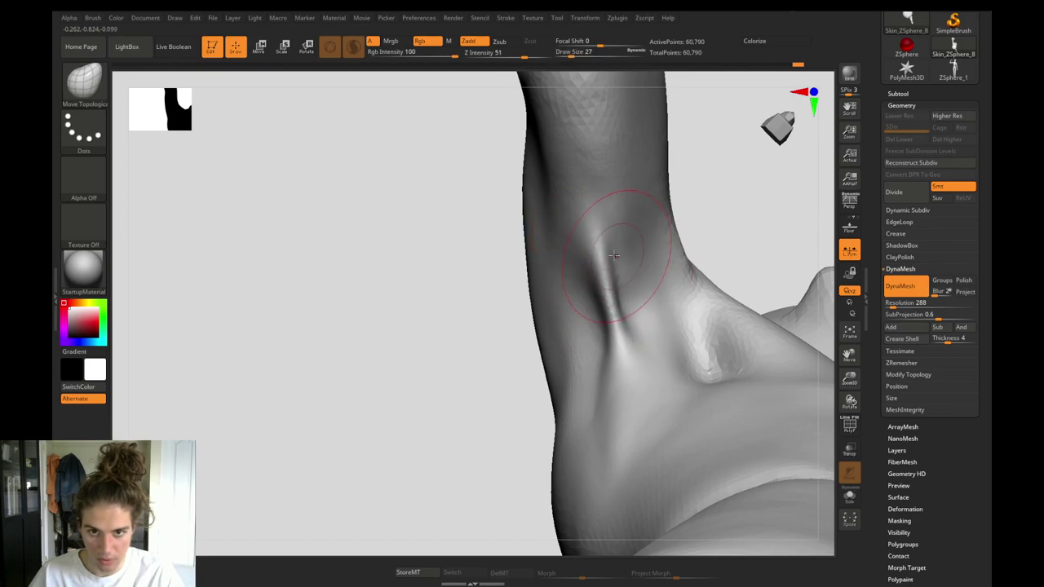
Adjust the triceps' lower contour and its junction with the armpit with Move Topological, starting at draw size 49.
{"action": "left_click_drag", "start_coordinate": [473, 344], "coordinate": [377, 337], "text": "alt"}
{"action": "left_click_drag", "start_coordinate": [378, 337], "coordinate": [553, 410], "text": "alt"}
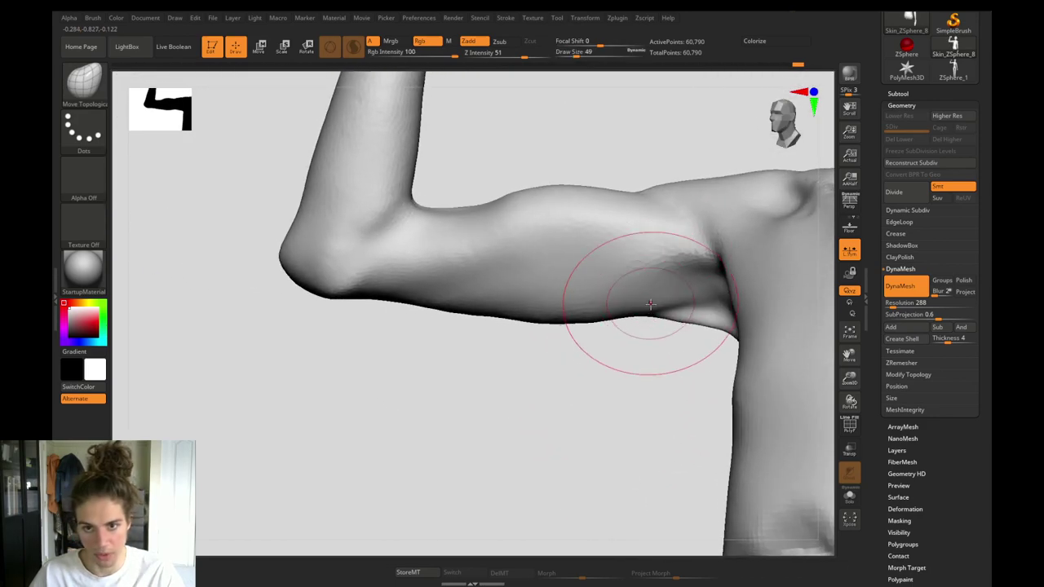
{"action": "left_click_drag", "start_coordinate": [564, 327], "coordinate": [547, 326]}
{"action": "key", "text": "s"}
{"action": "mouse_move", "coordinate": [545, 396]}
{"action": "left_mouse_down", "text": "alt"}
{"action": "mouse_move", "coordinate": [490, 366]}
{"action": "mouse_move", "coordinate": [485, 391]}
{"action": "mouse_move", "coordinate": [583, 444]}
{"action": "left_mouse_up", "text": "alt"}
{"action": "key", "text": "s"}
{"action": "left_click_drag", "start_coordinate": [624, 365], "coordinate": [617, 365]}
{"action": "key", "text": "s"}
{"action": "left_click_drag", "start_coordinate": [711, 332], "coordinate": [691, 322]}
{"action": "key", "text": "s"}
Define the line between the deltoid and biceps with DamStandard at draw size 27, and smooth the nearby biceps surface.
{"action": "mouse_move", "coordinate": [684, 407]}
{"action": "left_mouse_down", "text": "alt"}
{"action": "mouse_move", "coordinate": [645, 410]}
{"action": "mouse_move", "coordinate": [656, 388]}
{"action": "mouse_move", "coordinate": [523, 433]}
{"action": "left_mouse_up", "text": "alt"}
{"action": "left_click_drag", "start_coordinate": [522, 433], "coordinate": [535, 451]}
{"action": "key", "text": "b"}
{"action": "key", "text": "d"}
{"action": "key", "text": "s"}
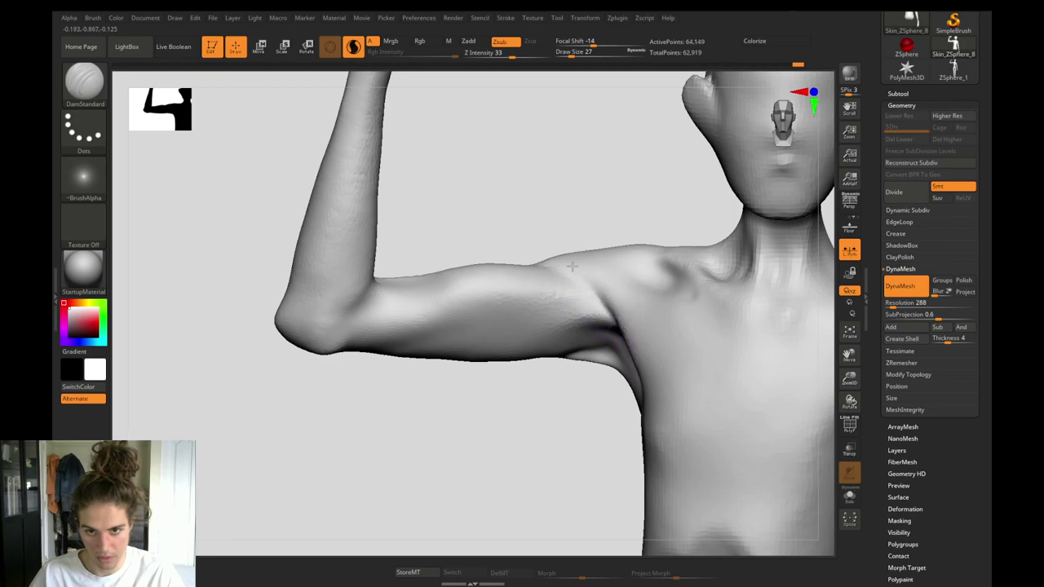
{"action": "left_click_drag", "start_coordinate": [572, 266], "coordinate": [614, 321]}
{"action": "left_click_drag", "start_coordinate": [580, 285], "coordinate": [545, 297], "text": "shift"}
Build up the top of the biceps with ClayBuildup, starting at draw size 33, and smooth the added volume.
{"action": "key", "text": "b"}
{"action": "key", "text": "c"}
{"action": "key", "text": "b"}
{"action": "key", "text": "s"}
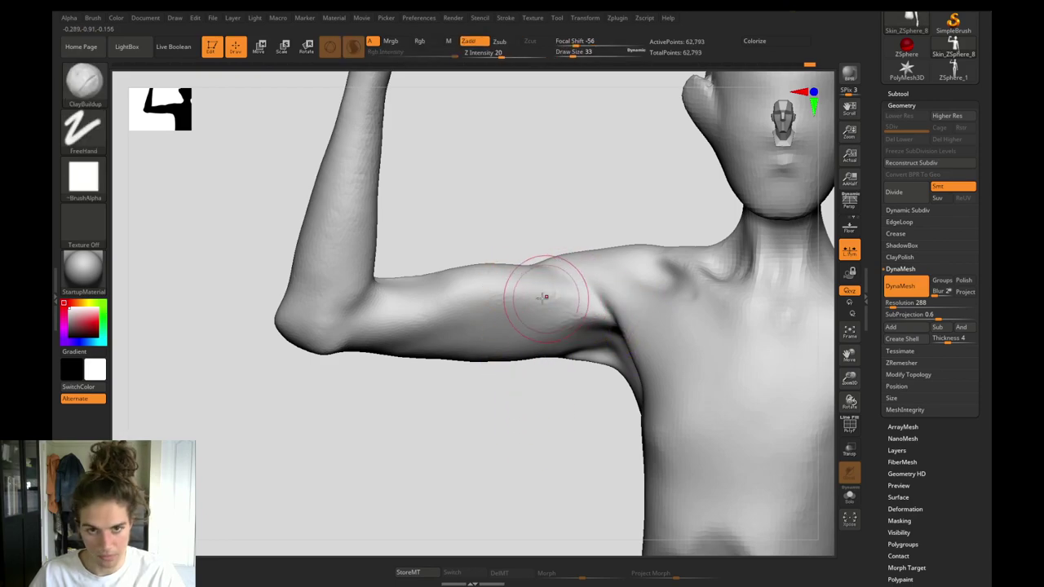
{"action": "left_click_drag", "start_coordinate": [456, 289], "coordinate": [461, 288]}
{"action": "left_click_drag", "start_coordinate": [477, 290], "coordinate": [459, 284]}
{"action": "left_click_drag", "start_coordinate": [446, 246], "coordinate": [449, 261]}
{"action": "left_click_drag", "start_coordinate": [453, 268], "coordinate": [475, 273]}
{"action": "key", "text": "s"}
{"action": "left_click_drag", "start_coordinate": [476, 274], "coordinate": [512, 263]}
{"action": "left_click_drag", "start_coordinate": [451, 279], "coordinate": [457, 284], "text": "shift"}
{"action": "key", "text": "s"}
Carve a groove along the inner biceps with DamStandard and soften it at draw size 44.
{"action": "left_click_drag", "start_coordinate": [506, 393], "coordinate": [466, 357]}
{"action": "key", "text": "b"}
{"action": "key", "text": "d"}
{"action": "key", "text": "s"}
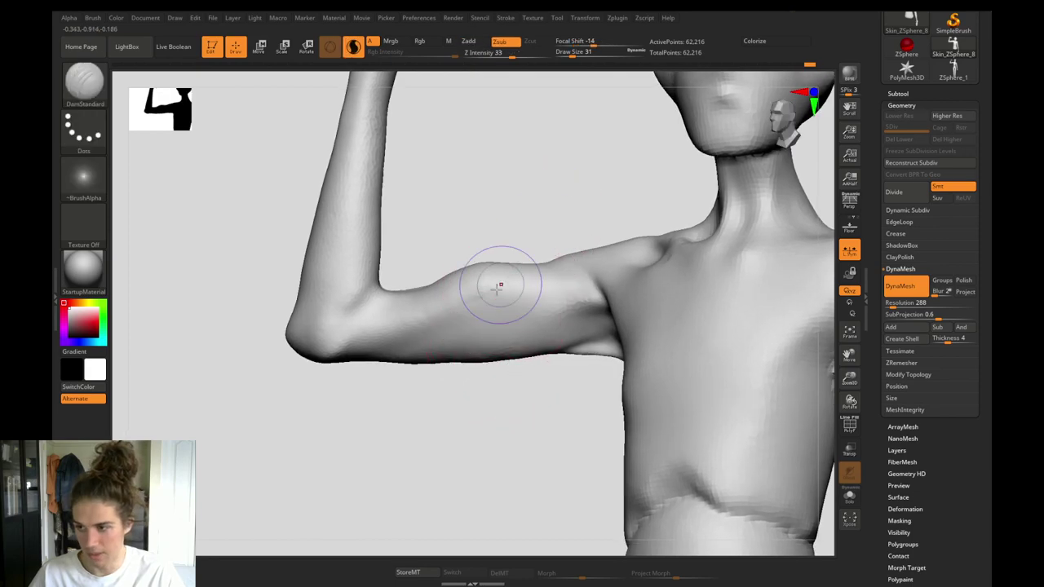
{"action": "key", "text": "s"}
{"action": "left_click_drag", "start_coordinate": [492, 305], "coordinate": [496, 305]}
{"action": "mouse_move", "coordinate": [565, 300]}
{"action": "left_mouse_down"}
{"action": "mouse_move", "coordinate": [460, 309]}
{"action": "mouse_move", "coordinate": [454, 283]}
{"action": "left_mouse_up"}
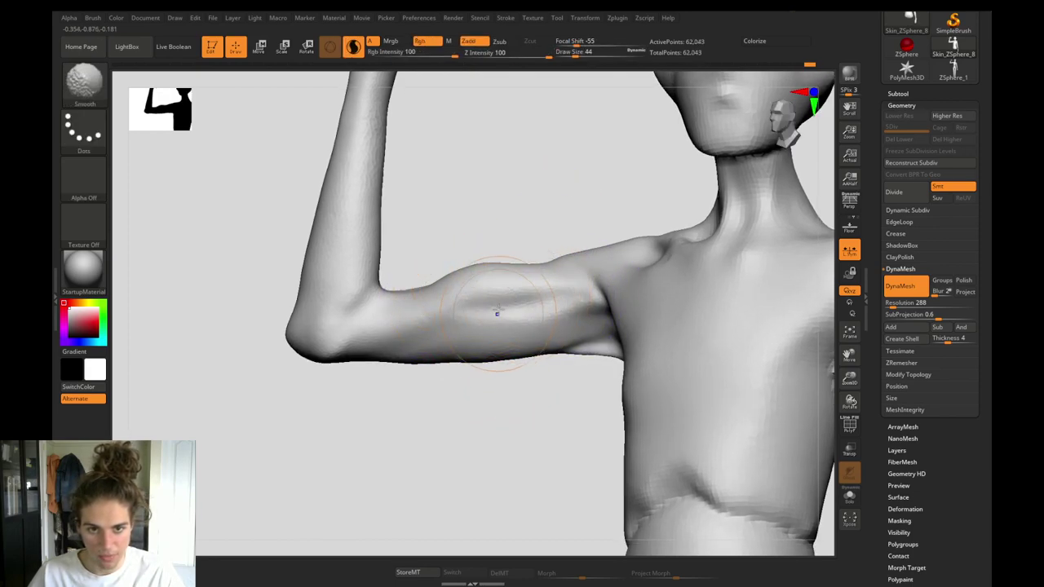
{"action": "left_click_drag", "start_coordinate": [497, 310], "coordinate": [501, 308], "text": "shift"}
Build up the inner arm beside the elbow with ClayBuildup at draw size 39 and smooth it.
{"action": "mouse_move", "coordinate": [462, 432]}
{"action": "left_mouse_down", "text": "alt"}
{"action": "mouse_move", "coordinate": [438, 419]}
{"action": "mouse_move", "coordinate": [427, 353]}
{"action": "mouse_move", "coordinate": [350, 348]}
{"action": "left_mouse_up", "text": "alt"}
{"action": "key", "text": "s"}
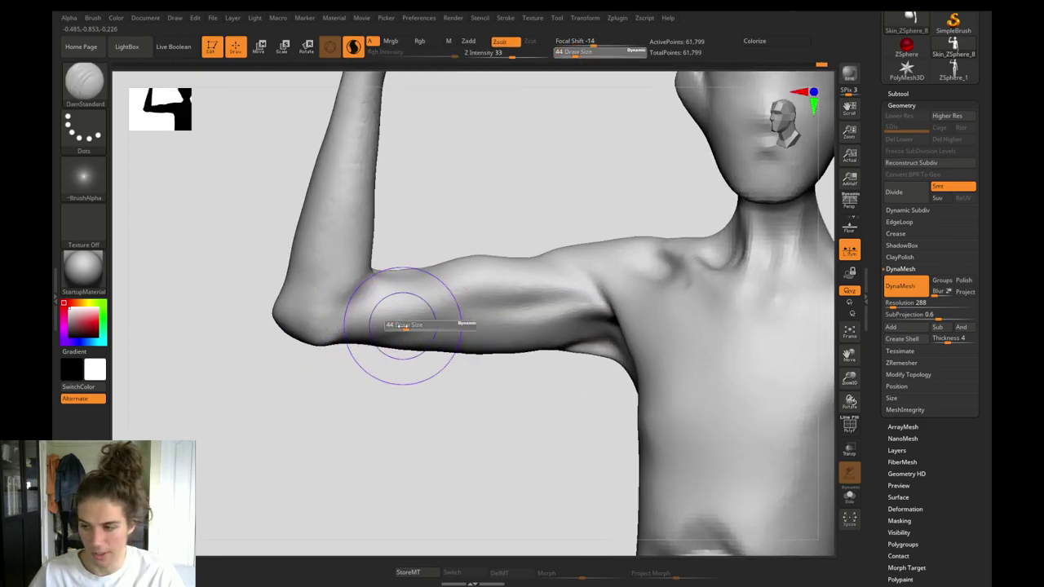
{"action": "left_click_drag", "start_coordinate": [402, 325], "coordinate": [381, 303]}
{"action": "key", "text": "b"}
{"action": "key", "text": "c"}
{"action": "key", "text": "b"}
{"action": "left_click_drag", "start_coordinate": [405, 385], "coordinate": [377, 378]}
{"action": "left_click_drag", "start_coordinate": [402, 298], "coordinate": [380, 315]}
{"action": "left_click_drag", "start_coordinate": [380, 315], "coordinate": [391, 305], "text": "shift"}
{"action": "left_click_drag", "start_coordinate": [382, 381], "coordinate": [378, 429]}
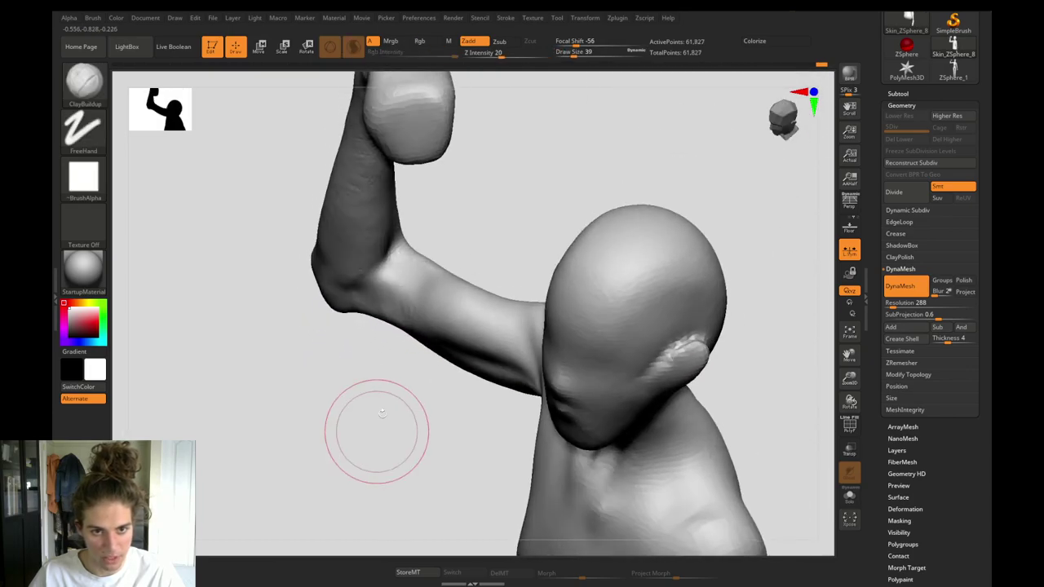
{"action": "mouse_move", "coordinate": [466, 231]}
{"action": "left_mouse_down"}
{"action": "mouse_move", "coordinate": [473, 306]}
{"action": "mouse_move", "coordinate": [467, 270]}
{"action": "left_mouse_up"}
Refine the shape of the raised arm's elbow with Move Topological at draw size 41.
{"action": "mouse_move", "coordinate": [342, 326]}
{"action": "left_mouse_down"}
{"action": "mouse_move", "coordinate": [282, 347]}
{"action": "mouse_move", "coordinate": [263, 419]}
{"action": "mouse_move", "coordinate": [220, 234]}
{"action": "mouse_move", "coordinate": [275, 234]}
{"action": "left_mouse_up"}
{"action": "key", "text": "b"}
{"action": "key", "text": "m"}
{"action": "key", "text": "t"}
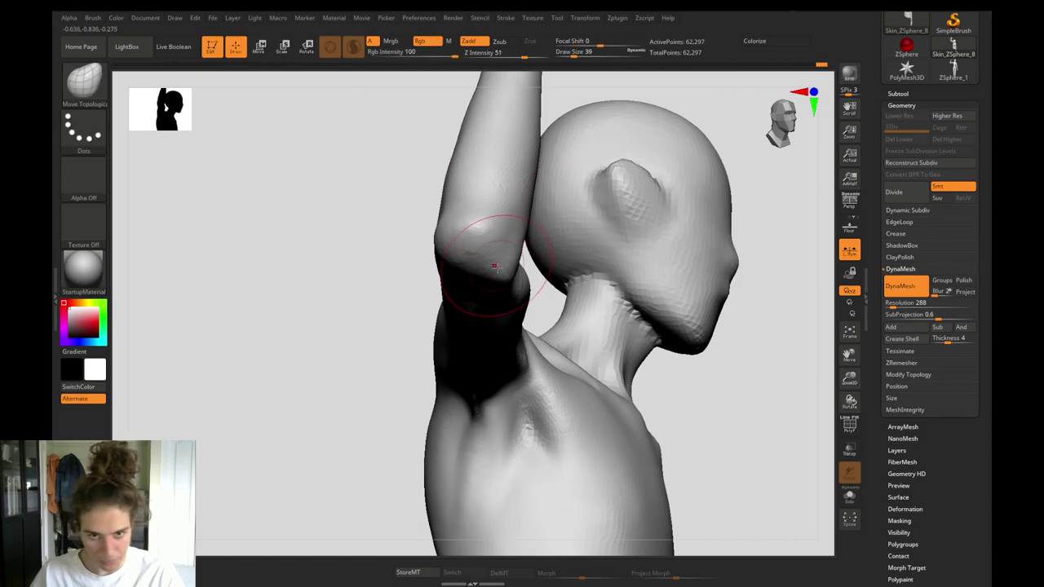
{"action": "key", "text": "s"}
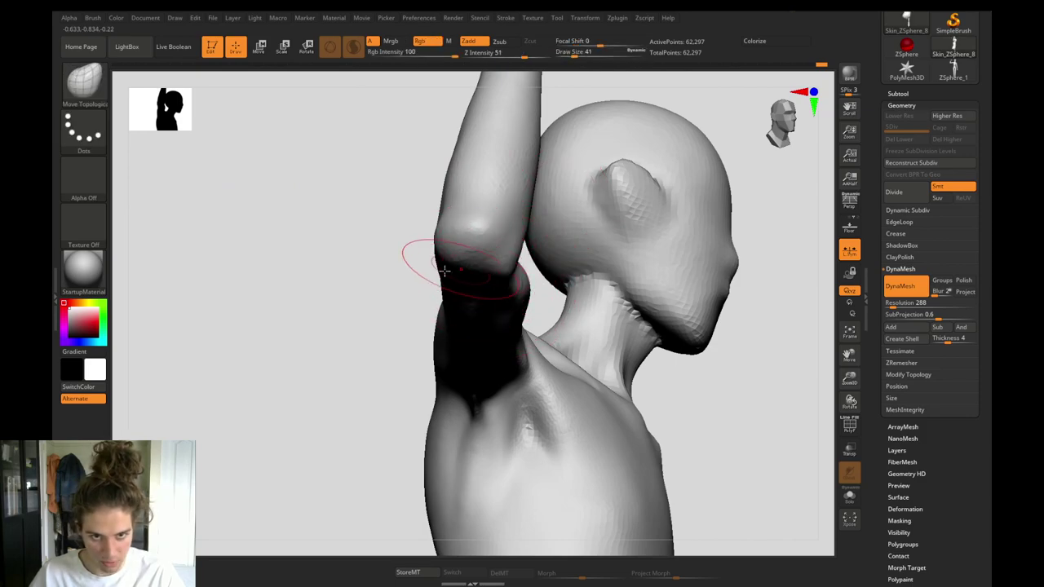
Build up the underside of the elbow with ClayBuildup at draw size 41 and smooth the added volume.
{"action": "left_click_drag", "start_coordinate": [407, 300], "coordinate": [419, 224]}
{"action": "key", "text": "b"}
{"action": "key", "text": "c"}
{"action": "key", "text": "b"}
{"action": "left_click_drag", "start_coordinate": [472, 297], "coordinate": [456, 294]}
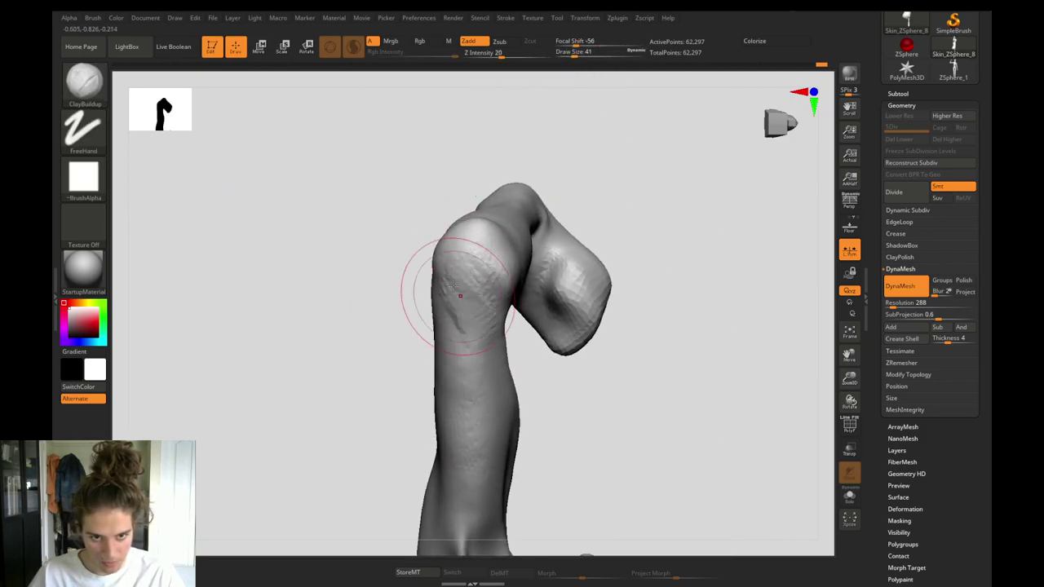
{"action": "left_click_drag", "start_coordinate": [483, 256], "coordinate": [455, 279]}
{"action": "left_click_drag", "start_coordinate": [475, 342], "coordinate": [468, 264], "text": "shift"}
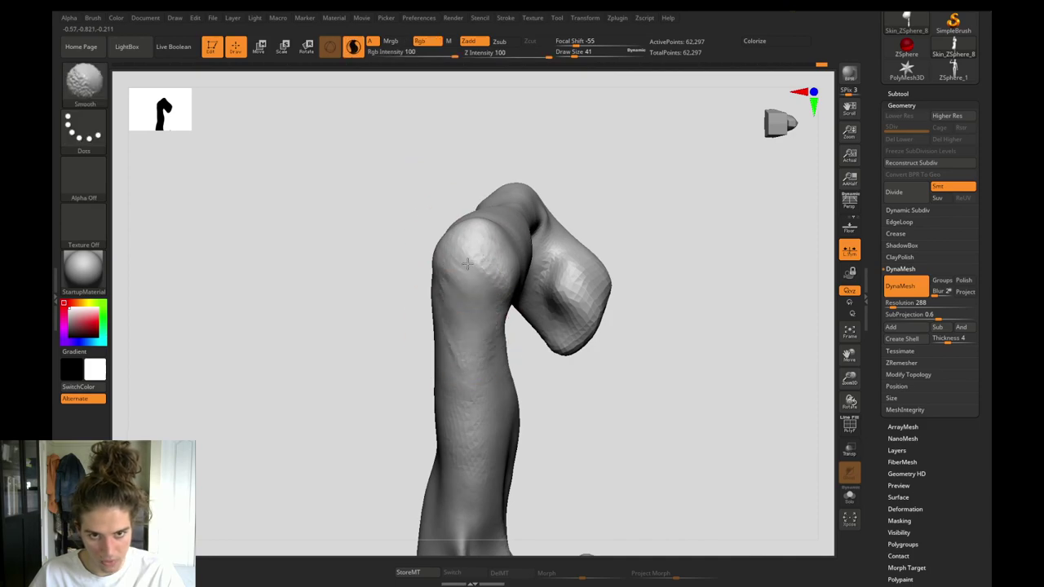
Add volume to the upper surface of the biceps near the elbow bend with ClayBuildup and smooth it.
{"action": "mouse_move", "coordinate": [396, 326]}
{"action": "left_mouse_down"}
{"action": "mouse_move", "coordinate": [361, 345]}
{"action": "mouse_move", "coordinate": [296, 256]}
{"action": "mouse_move", "coordinate": [302, 272]}
{"action": "mouse_move", "coordinate": [293, 229]}
{"action": "mouse_move", "coordinate": [326, 283]}
{"action": "mouse_move", "coordinate": [340, 354]}
{"action": "mouse_move", "coordinate": [445, 448]}
{"action": "left_mouse_up"}
{"action": "key", "text": "s"}
{"action": "mouse_move", "coordinate": [565, 301]}
{"action": "left_mouse_down"}
{"action": "mouse_move", "coordinate": [552, 262]}
{"action": "mouse_move", "coordinate": [576, 282]}
{"action": "left_mouse_up"}
{"action": "left_click_drag", "start_coordinate": [589, 193], "coordinate": [576, 259]}
{"action": "left_click_drag", "start_coordinate": [564, 259], "coordinate": [551, 287], "text": "shift"}
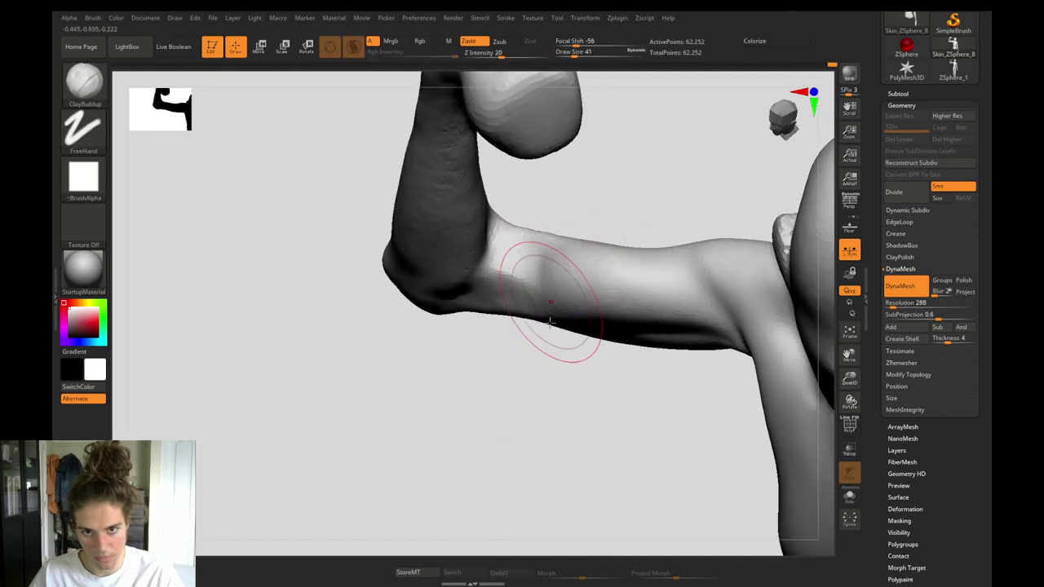
{"action": "mouse_move", "coordinate": [524, 456]}
{"action": "left_mouse_down", "text": "alt"}
{"action": "mouse_move", "coordinate": [515, 387]}
{"action": "mouse_move", "coordinate": [527, 329]}
{"action": "mouse_move", "coordinate": [517, 351]}
{"action": "mouse_move", "coordinate": [597, 429]}
{"action": "left_mouse_up", "text": "alt"}
{"action": "key", "text": "b"}
{"action": "key", "text": "d"}
{"action": "key", "text": "s"}
{"action": "key", "text": "ctrl+z"}
{"action": "key", "text": "ctrl+z"}
{"action": "key", "text": "ctrl+z"}
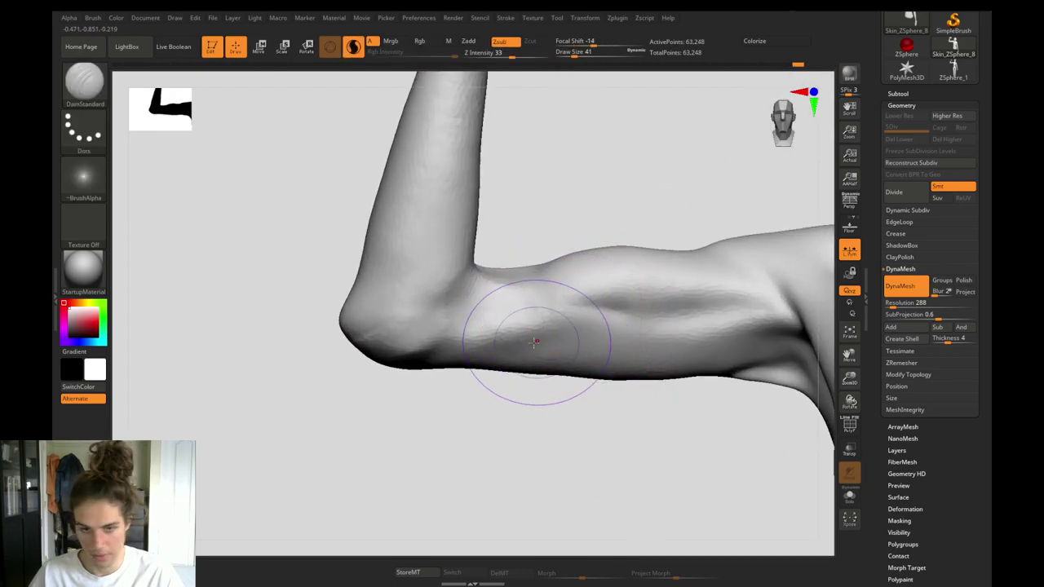
Fill out the inner upper arm below the biceps with ClayBuildup at draw size 31 and smooth the strokes.
{"action": "key", "text": "b"}
{"action": "key", "text": "c"}
{"action": "key", "text": "b"}
{"action": "key", "text": "s"}
{"action": "left_click", "coordinate": [594, 320]}
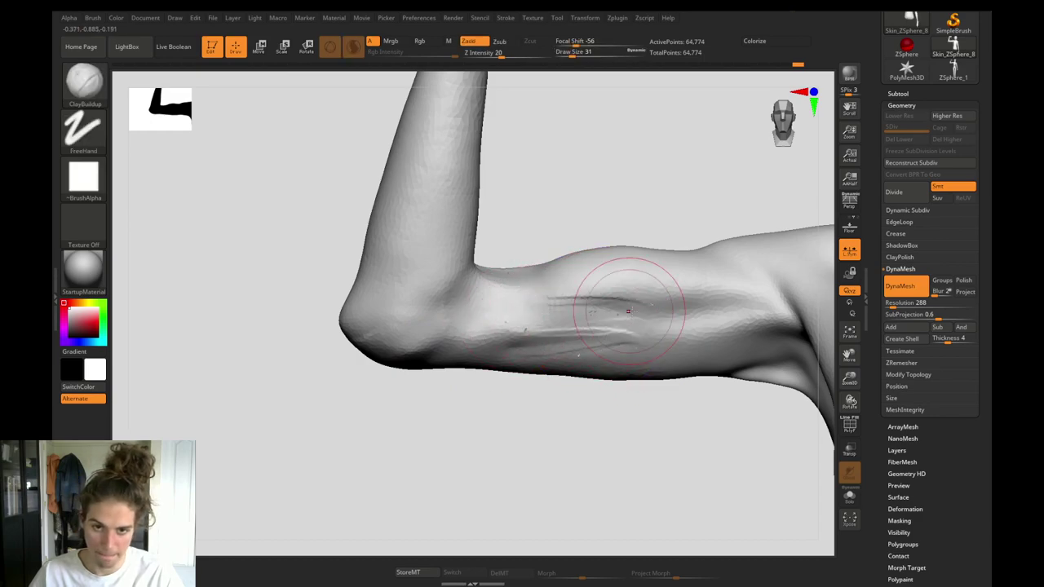
{"action": "left_click_drag", "start_coordinate": [628, 311], "coordinate": [585, 329], "text": "shift"}
{"action": "left_click_drag", "start_coordinate": [487, 391], "coordinate": [472, 372], "text": "alt"}
{"action": "left_click_drag", "start_coordinate": [473, 374], "coordinate": [636, 408], "text": "ctrl"}
Carve the groove beneath the biceps with DamStandard at draw size 31 and soften its ends.
{"action": "key", "text": "b"}
{"action": "key", "text": "d"}
{"action": "key", "text": "s"}
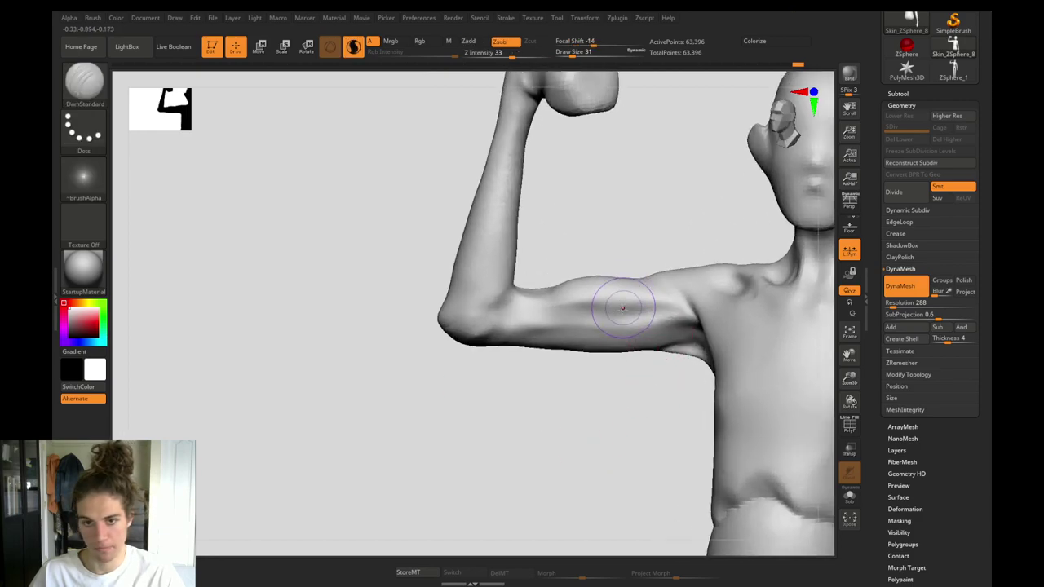
{"action": "key", "text": "shift"}
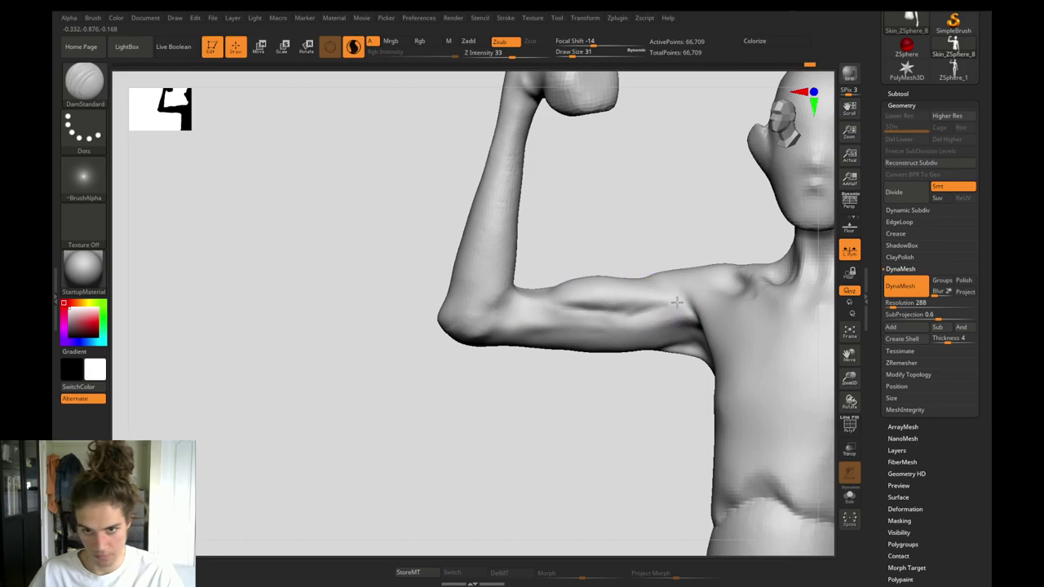
{"action": "key", "text": "shift"}
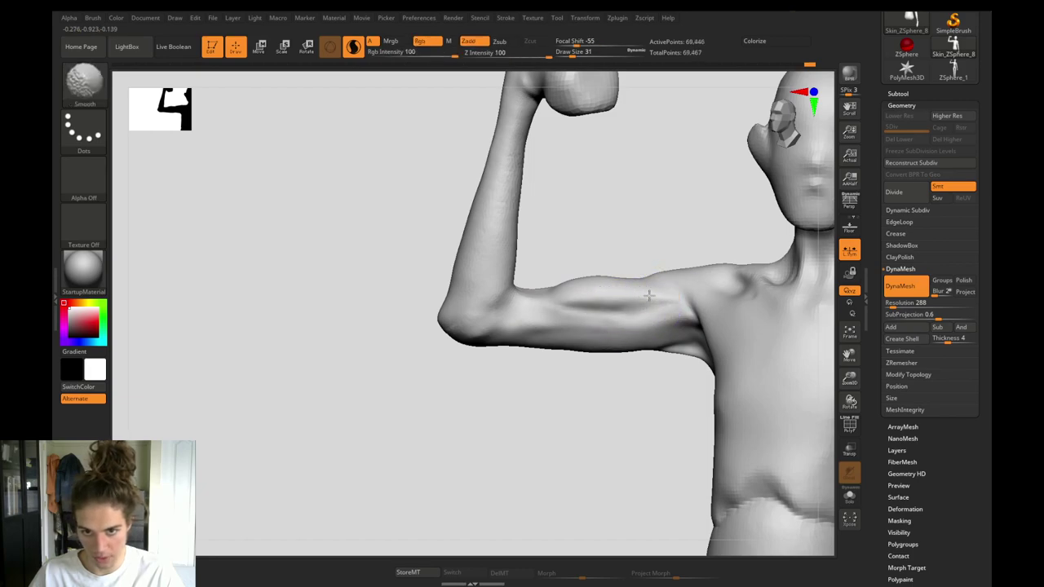
Build up the inner arm beside the armpit with ClayBuildup, define its lower edge with DamStandard, and smooth the transition.
{"action": "mouse_move", "coordinate": [562, 399]}
{"action": "left_mouse_down", "text": "alt"}
{"action": "mouse_move", "coordinate": [519, 397]}
{"action": "mouse_move", "coordinate": [548, 404]}
{"action": "left_mouse_up", "text": "alt"}
{"action": "key", "text": "b"}
{"action": "key", "text": "c"}
{"action": "key", "text": "b"}
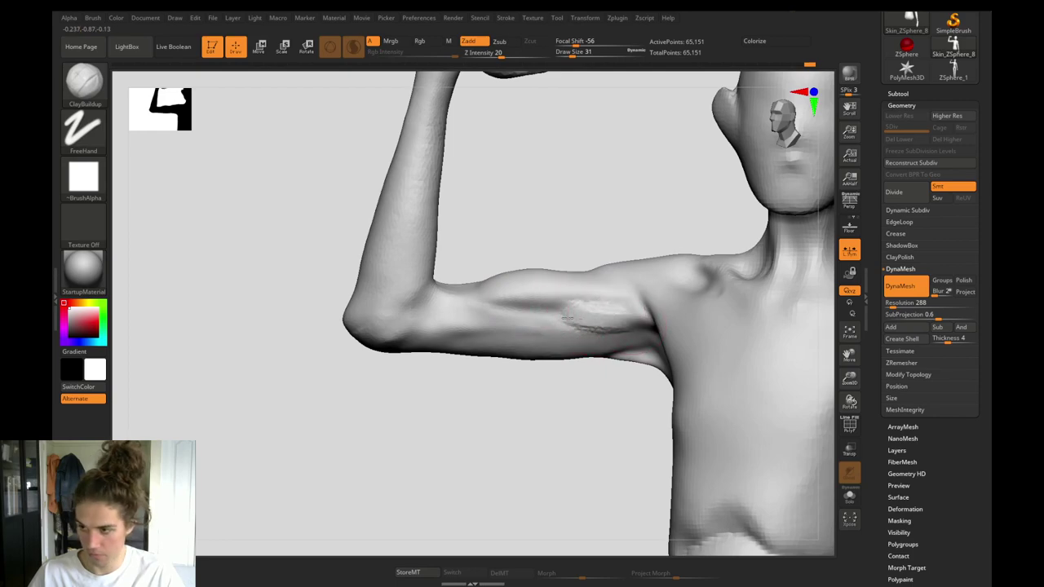
{"action": "key", "text": "b"}
{"action": "key", "text": "d"}
{"action": "key", "text": "s"}
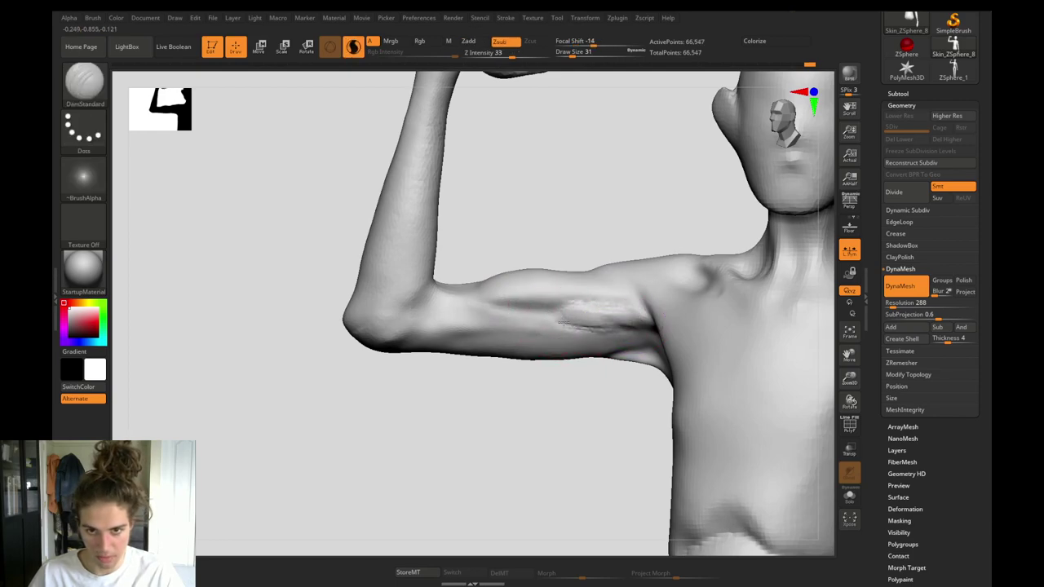
{"action": "left_click_drag", "start_coordinate": [605, 319], "coordinate": [565, 316], "text": "shift"}
{"action": "mouse_move", "coordinate": [545, 380]}
{"action": "left_mouse_down"}
{"action": "mouse_move", "coordinate": [543, 440]}
{"action": "mouse_move", "coordinate": [545, 411]}
{"action": "mouse_move", "coordinate": [528, 413]}
{"action": "mouse_move", "coordinate": [550, 396]}
{"action": "left_mouse_up"}
{"action": "mouse_move", "coordinate": [553, 304]}
{"action": "left_mouse_down", "text": "shift"}
{"action": "mouse_move", "coordinate": [555, 314]}
{"action": "mouse_move", "coordinate": [524, 314]}
{"action": "left_mouse_up", "text": "shift"}
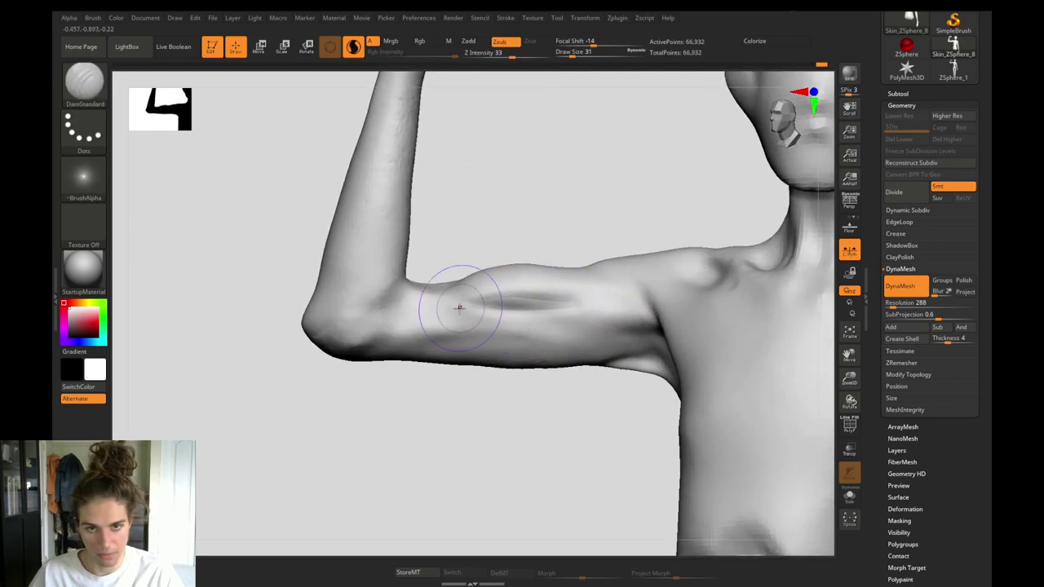
Raise the peak of the biceps with ClayBuildup at draw size 41 and smooth it into the arm.
{"action": "key", "text": "b"}
{"action": "key", "text": "c"}
{"action": "key", "text": "b"}
{"action": "key", "text": "s"}
{"action": "left_click_drag", "start_coordinate": [493, 214], "coordinate": [493, 258]}
{"action": "key", "text": "s"}
{"action": "left_click_drag", "start_coordinate": [500, 271], "coordinate": [488, 261]}
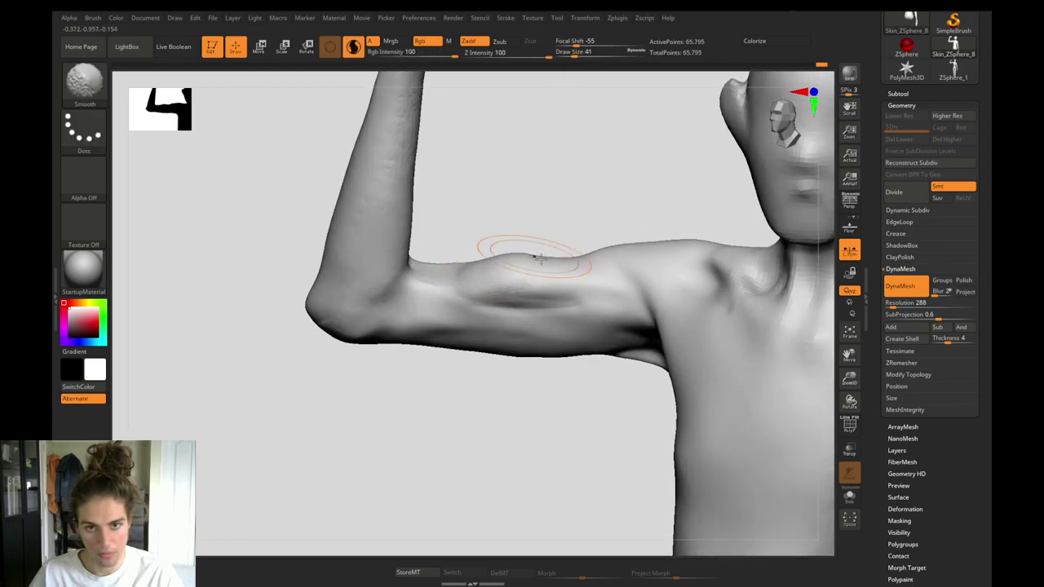
{"action": "left_click_drag", "start_coordinate": [521, 373], "coordinate": [548, 289]}
{"action": "left_click_drag", "start_coordinate": [486, 409], "coordinate": [396, 256], "text": "alt"}
{"action": "left_click_drag", "start_coordinate": [427, 353], "coordinate": [560, 339], "text": "ctrl"}
{"action": "key", "text": "shift"}
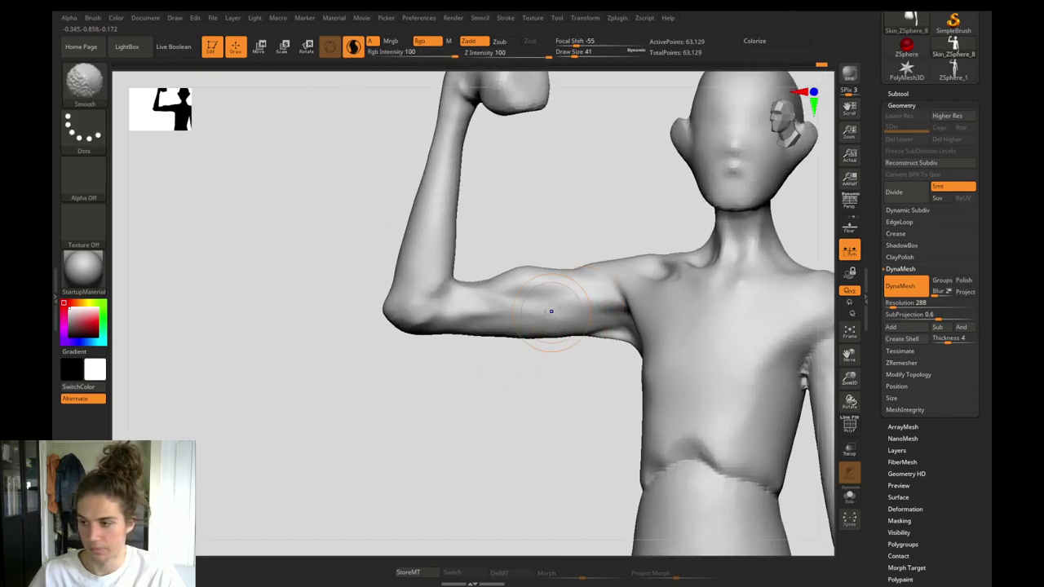
Adjust the contour of the upper arm and elbow bend with Move Topological at draw size 71.
{"action": "mouse_move", "coordinate": [510, 381]}
{"action": "left_mouse_down", "text": "alt"}
{"action": "mouse_move", "coordinate": [442, 315]}
{"action": "mouse_move", "coordinate": [449, 340]}
{"action": "mouse_move", "coordinate": [538, 419]}
{"action": "mouse_move", "coordinate": [507, 452]}
{"action": "left_mouse_up", "text": "alt"}
{"action": "key", "text": "b"}
{"action": "key", "text": "m"}
{"action": "key", "text": "t"}
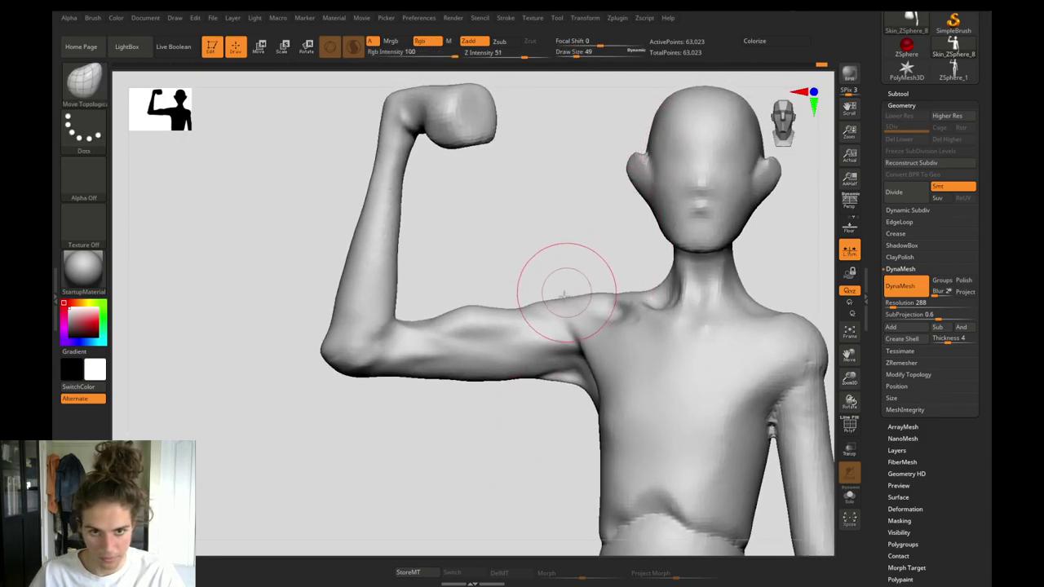
{"action": "key", "text": "s"}
{"action": "left_click_drag", "start_coordinate": [461, 326], "coordinate": [474, 326]}
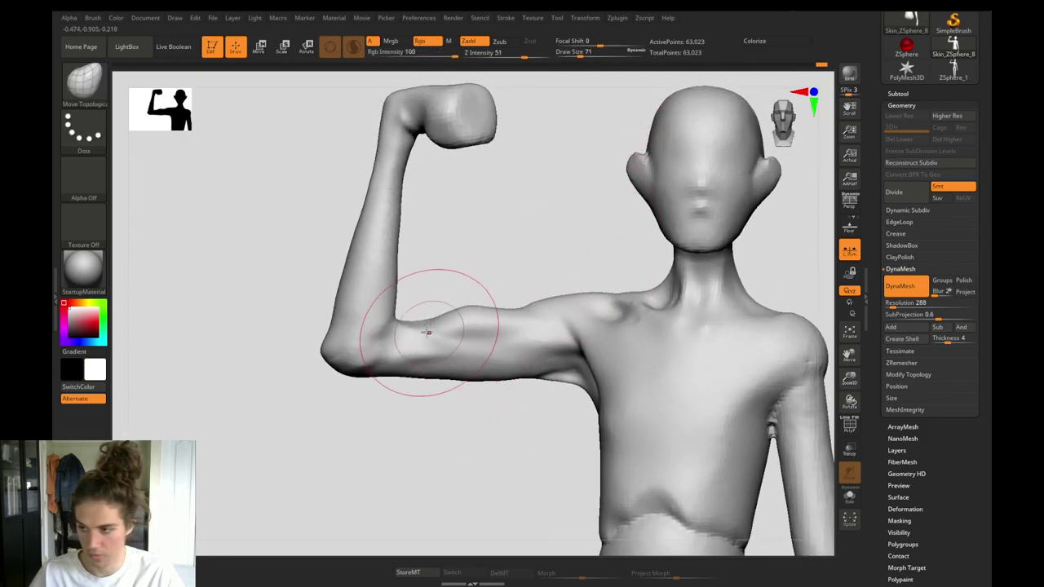
{"action": "left_click_drag", "start_coordinate": [411, 292], "coordinate": [273, 258]}
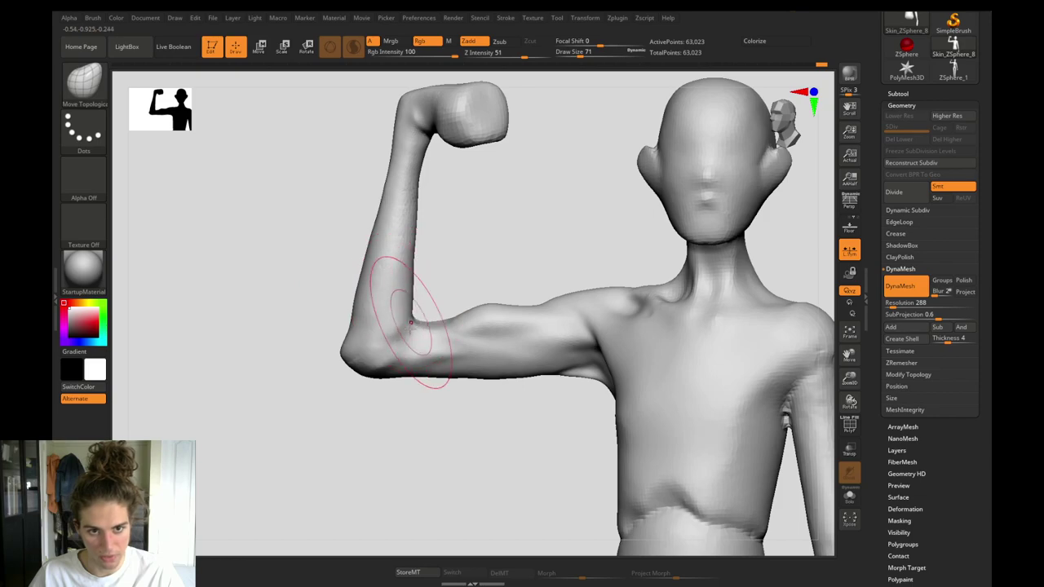
Examine the whole figure's silhouette and the raised arm's proportions from the front.
{"action": "left_click_drag", "start_coordinate": [418, 442], "coordinate": [249, 236], "text": "alt"}
{"action": "left_click_drag", "start_coordinate": [321, 364], "coordinate": [375, 369], "text": "alt"}
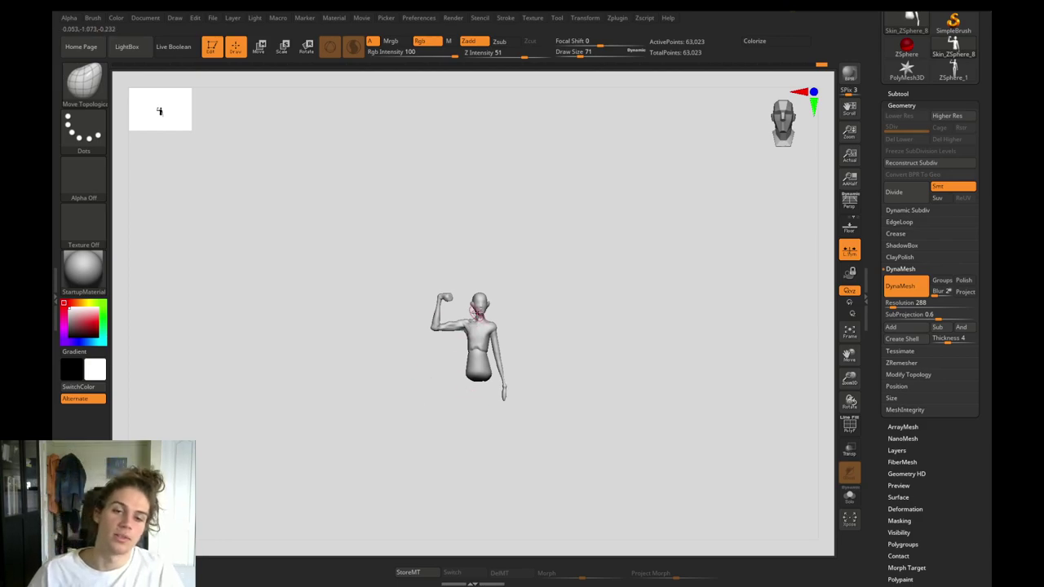
{"action": "left_click_drag", "start_coordinate": [361, 349], "coordinate": [411, 408], "text": "alt"}
{"action": "left_click_drag", "start_coordinate": [310, 482], "coordinate": [359, 422], "text": "alt"}
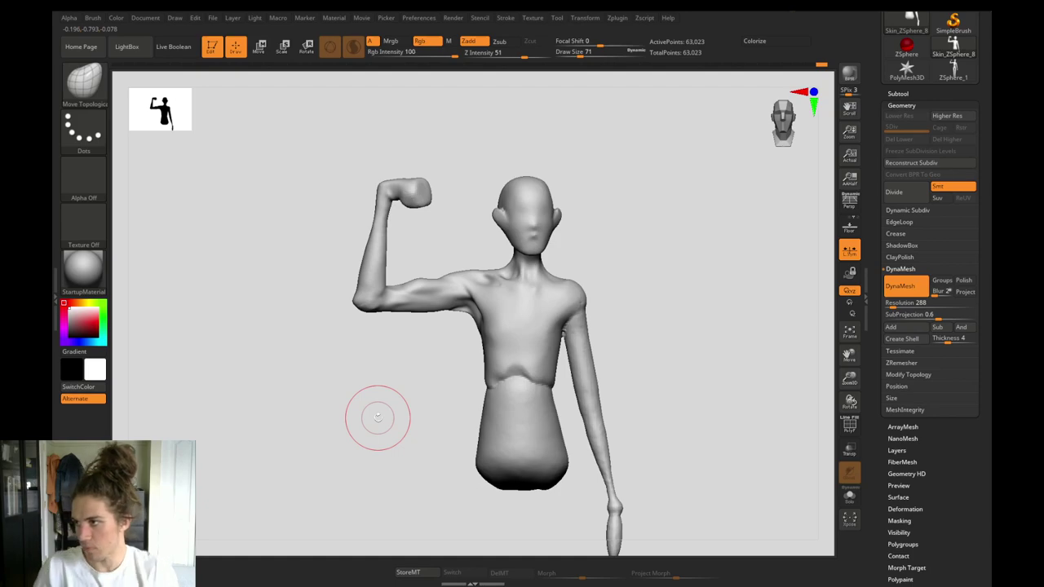
{"action": "left_click_drag", "start_coordinate": [394, 381], "coordinate": [412, 422], "text": "alt"}
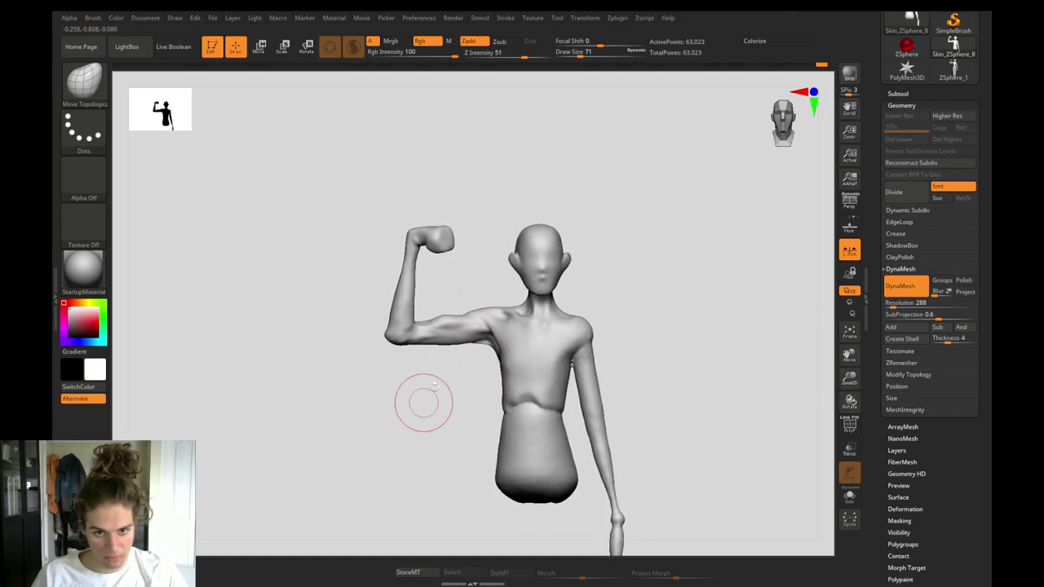
{"action": "left_click_drag", "start_coordinate": [450, 380], "coordinate": [463, 420], "text": "alt"}
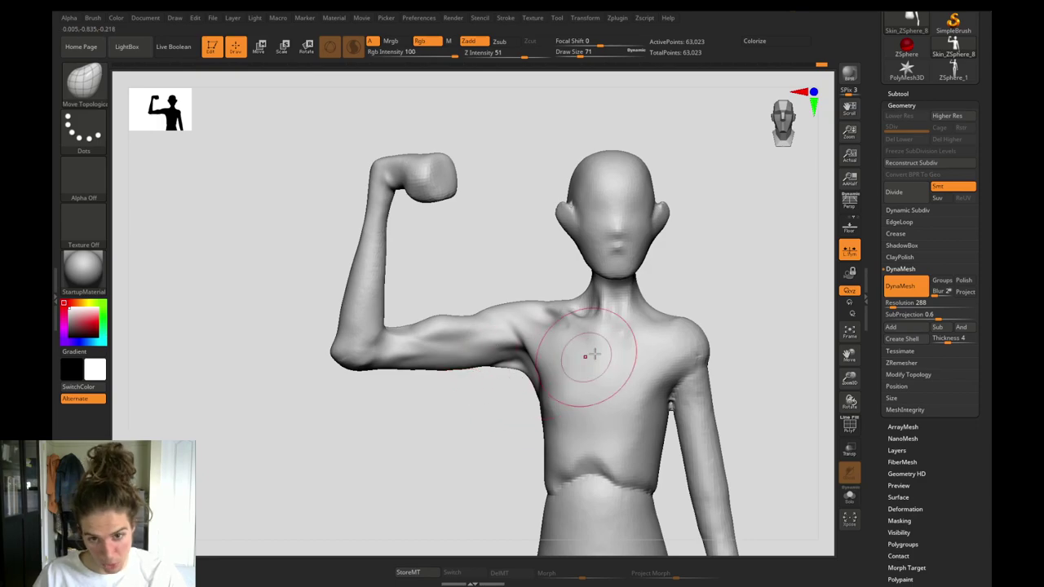
Fine-tune the raised arm's outline from the front with Move Topological at draw size 44.
{"action": "key", "text": "s"}
{"action": "left_click_drag", "start_coordinate": [582, 336], "coordinate": [576, 336]}
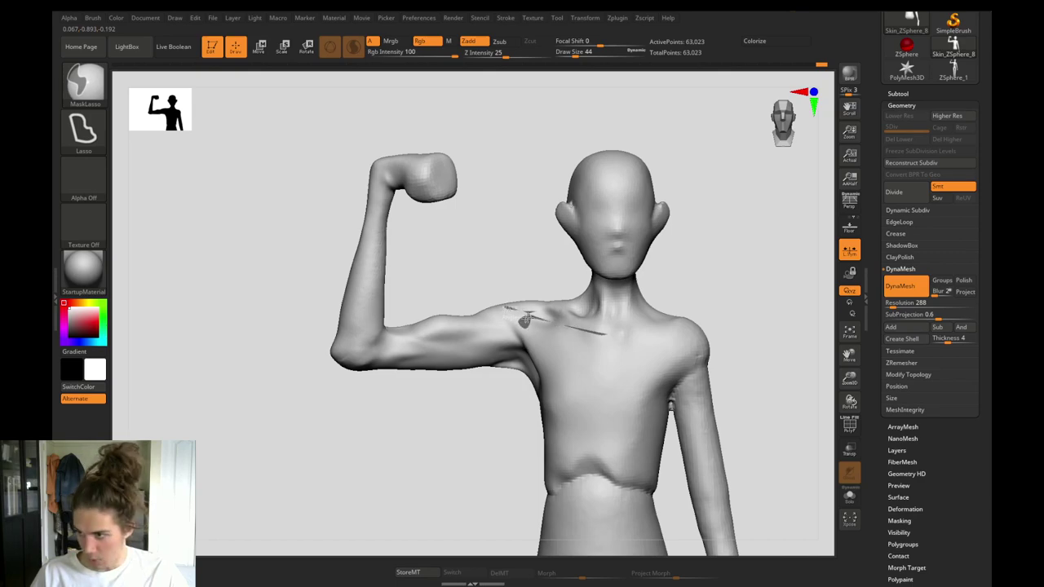
{"action": "mouse_move", "coordinate": [464, 403]}
{"action": "right_mouse_down", "text": "ctrl"}
{"action": "mouse_move", "coordinate": [406, 368]}
{"action": "mouse_move", "coordinate": [384, 338]}
{"action": "mouse_move", "coordinate": [469, 419]}
{"action": "right_mouse_up", "text": "ctrl"}
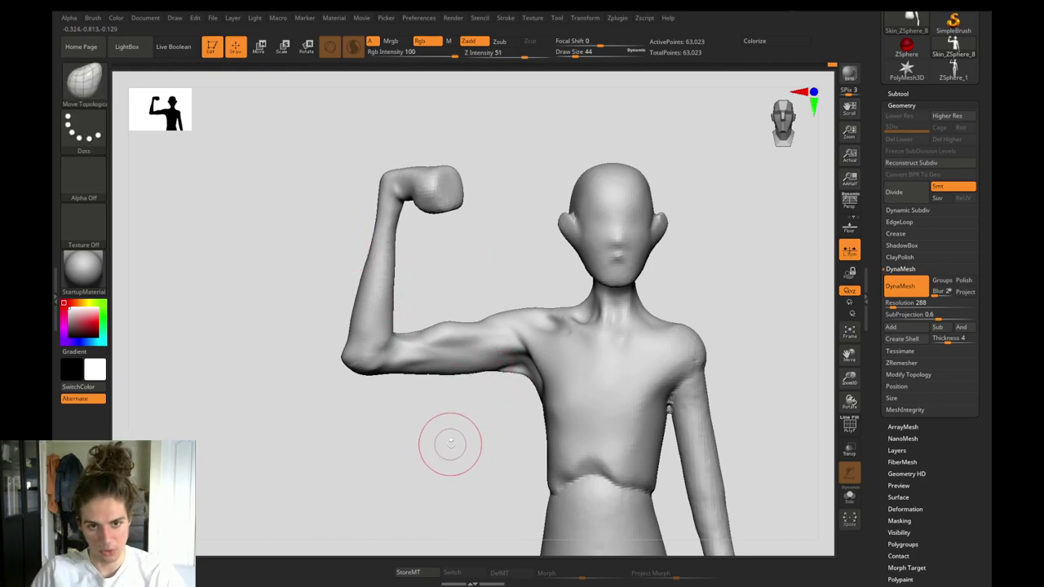
Mask the whole raised arm up to the shoulder from the back view with MaskLasso and soften the mask's edge.
{"action": "right_click_drag", "start_coordinate": [450, 444], "coordinate": [308, 300]}
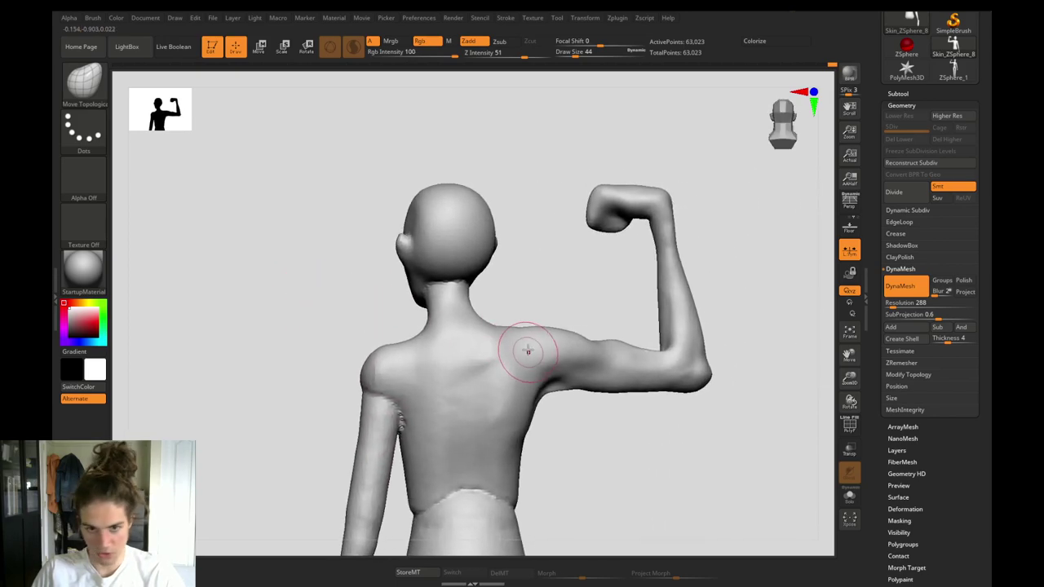
{"action": "key", "text": "s"}
{"action": "left_click_drag", "start_coordinate": [528, 351], "coordinate": [534, 350]}
{"action": "right_click_drag", "start_coordinate": [554, 326], "coordinate": [543, 308]}
{"action": "mouse_move", "coordinate": [723, 177]}
{"action": "left_mouse_down", "text": "ctrl"}
{"action": "mouse_move", "coordinate": [545, 265]}
{"action": "mouse_move", "coordinate": [550, 296]}
{"action": "mouse_move", "coordinate": [639, 460]}
{"action": "mouse_move", "coordinate": [674, 117]}
{"action": "left_mouse_up", "text": "ctrl"}
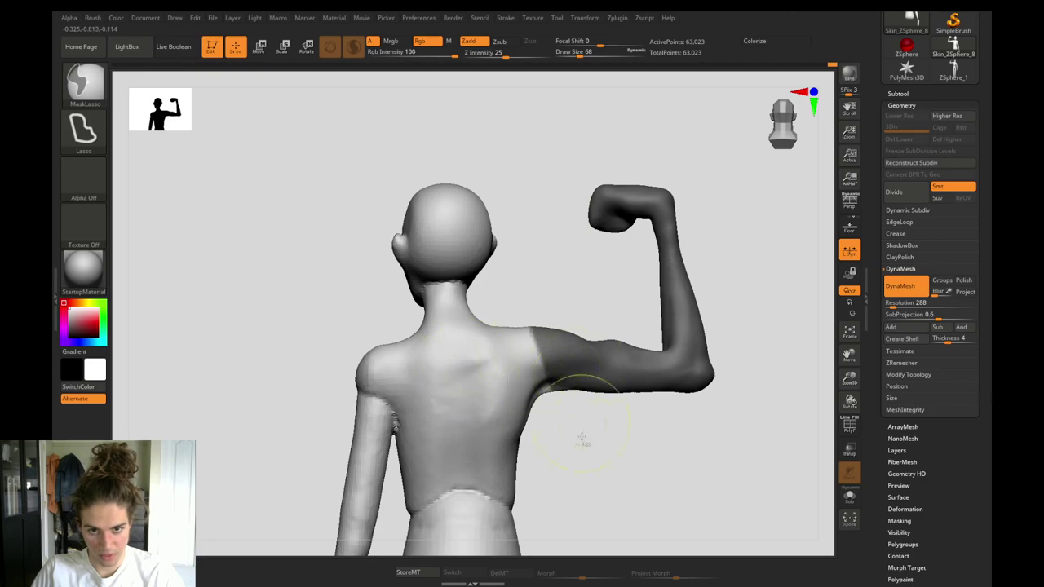
{"action": "left_click", "coordinate": [581, 438], "text": "ctrl"}
{"action": "left_click", "coordinate": [576, 430], "text": "ctrl"}
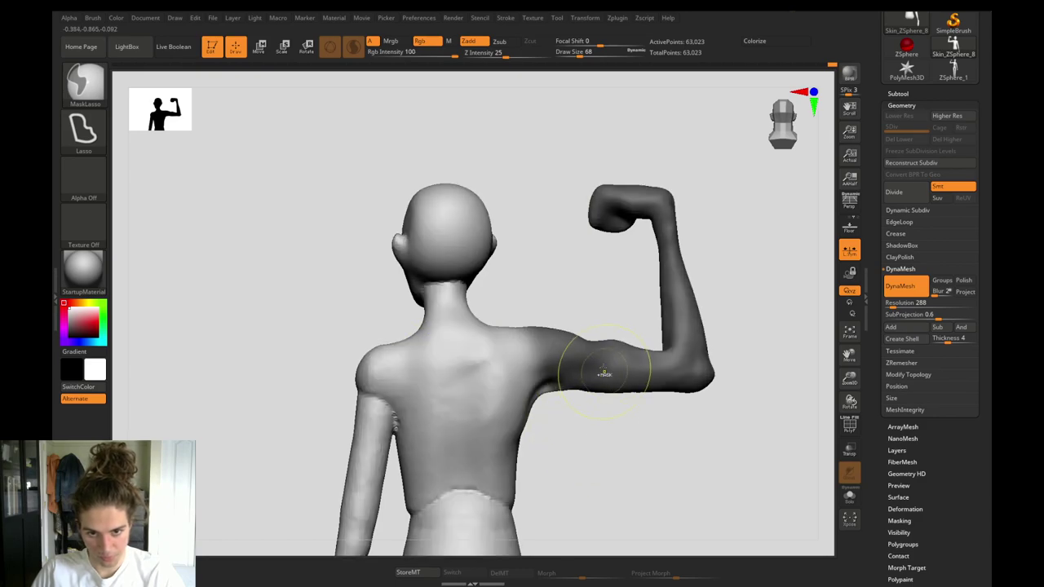
Invert the mask and move the raised arm slightly inward towards the torso.
{"action": "key", "text": "w"}
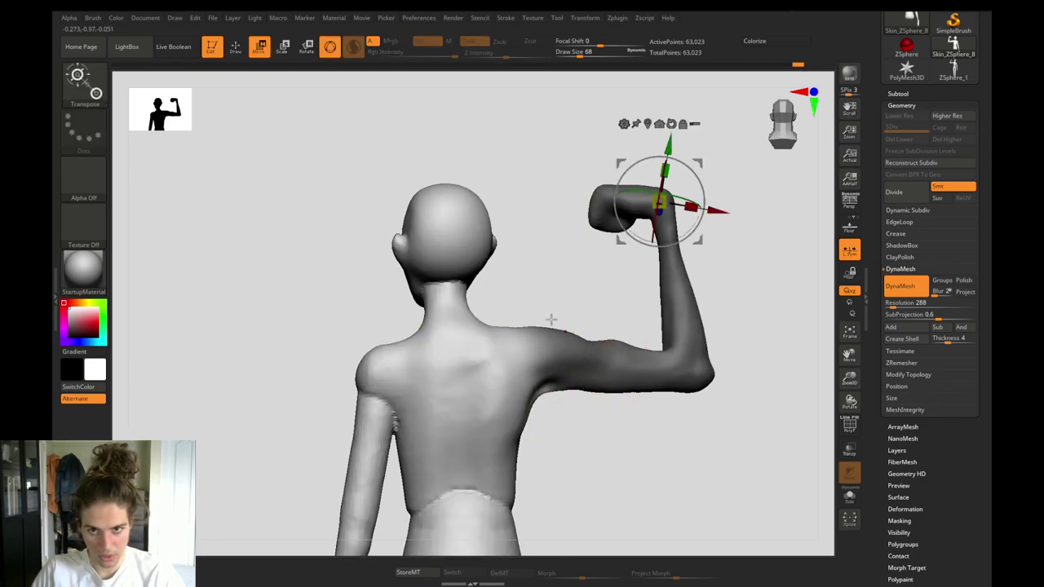
{"action": "left_click", "coordinate": [552, 318], "text": "ctrl"}
{"action": "left_click_drag", "start_coordinate": [621, 159], "coordinate": [606, 161]}
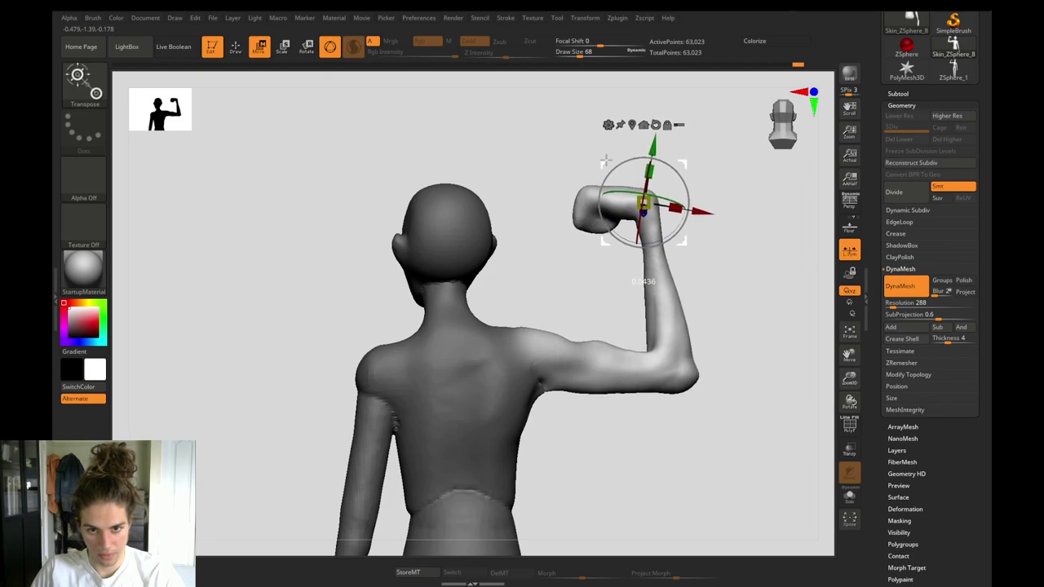
Clear the mask and smooth the creases where the raised arm joins the front of the shoulder.
{"action": "left_click_drag", "start_coordinate": [653, 432], "coordinate": [501, 404]}
{"action": "left_click_drag", "start_coordinate": [571, 473], "coordinate": [495, 457], "text": "alt"}
{"action": "mouse_move", "coordinate": [591, 504]}
{"action": "left_mouse_down"}
{"action": "mouse_move", "coordinate": [422, 442]}
{"action": "mouse_move", "coordinate": [449, 463]}
{"action": "left_mouse_up"}
{"action": "key", "text": "q"}
{"action": "key", "text": "w"}
{"action": "key", "text": "q"}
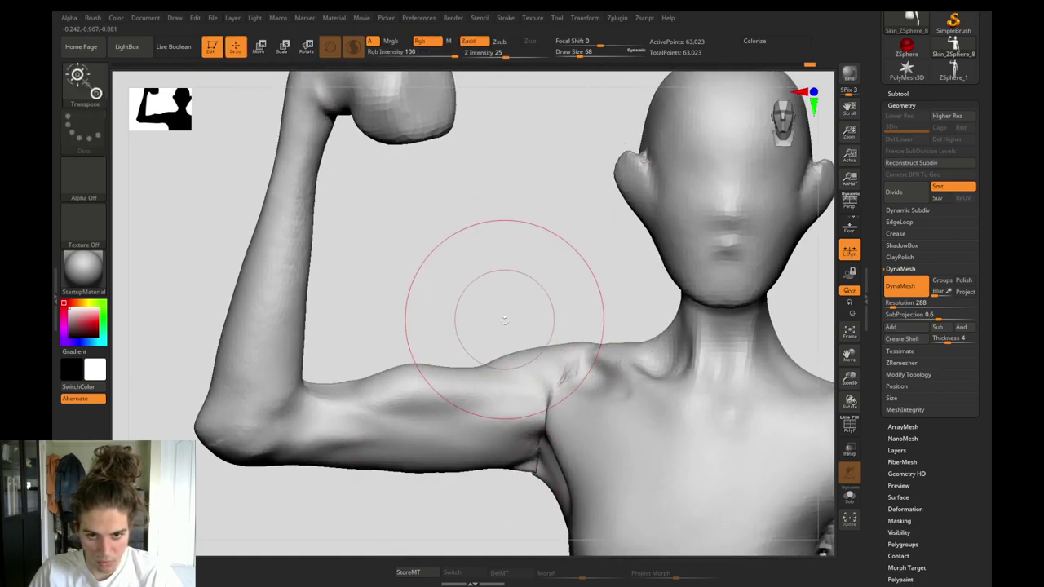
{"action": "mouse_move", "coordinate": [505, 312]}
{"action": "left_mouse_down"}
{"action": "mouse_move", "coordinate": [510, 346]}
{"action": "mouse_move", "coordinate": [563, 360]}
{"action": "left_mouse_up"}
{"action": "key", "text": "bracketleft"}
{"action": "key", "text": "bracketleft"}
{"action": "key", "text": "bracketleft"}
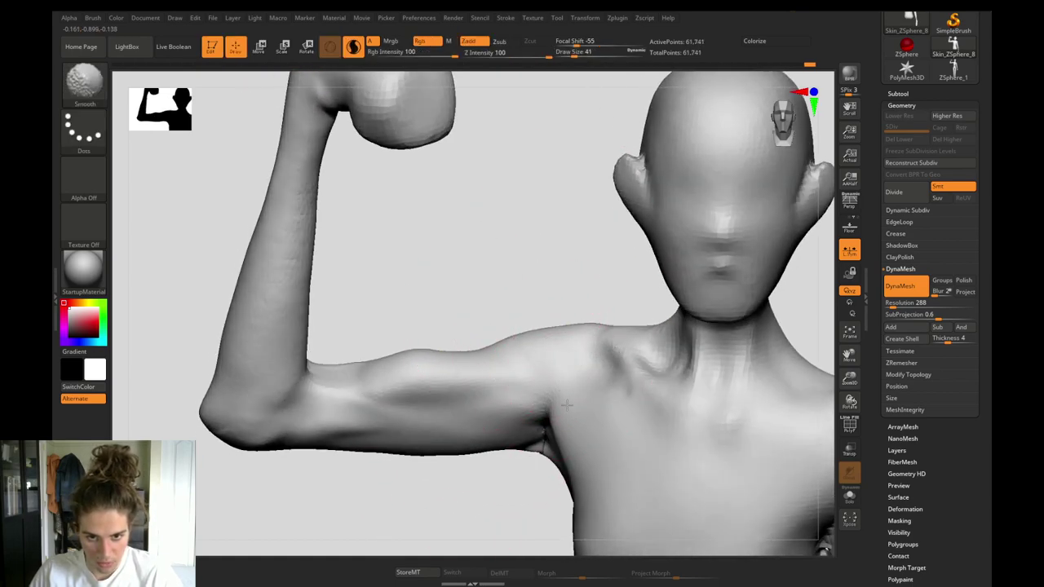
Reshape the armpit folds under the raised arm with Move Topological, starting at draw size 71, and smooth them.
{"action": "key", "text": "w"}
{"action": "mouse_move", "coordinate": [513, 488]}
{"action": "left_mouse_down", "text": "ctrl"}
{"action": "mouse_move", "coordinate": [527, 506]}
{"action": "mouse_move", "coordinate": [482, 438]}
{"action": "mouse_move", "coordinate": [508, 398]}
{"action": "left_mouse_up", "text": "ctrl"}
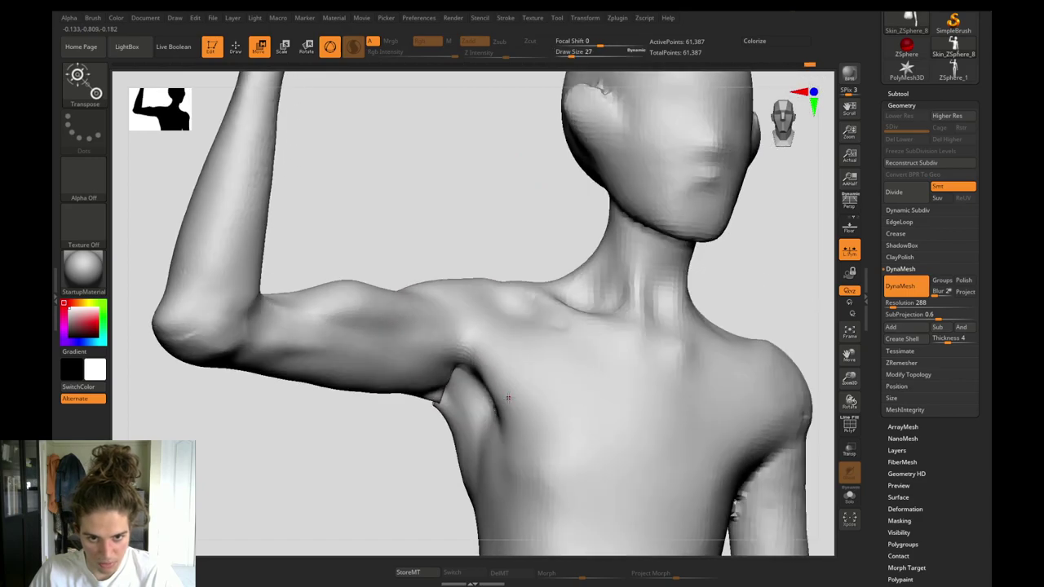
{"action": "key", "text": "q"}
{"action": "right_click_drag", "start_coordinate": [489, 432], "coordinate": [553, 423]}
{"action": "key", "text": "s"}
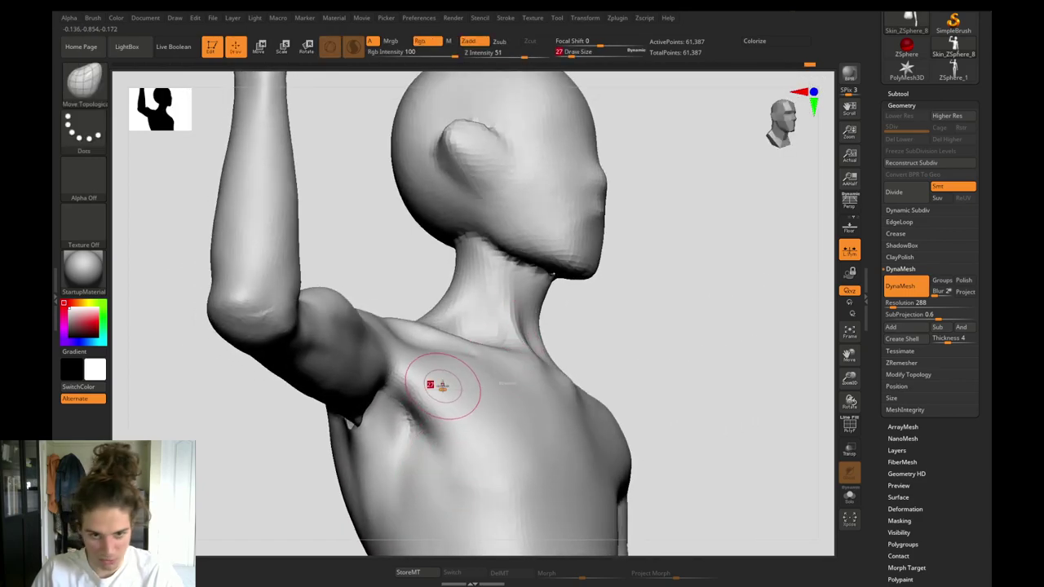
{"action": "mouse_move", "coordinate": [286, 484]}
{"action": "left_mouse_down", "text": "alt"}
{"action": "mouse_move", "coordinate": [348, 369]}
{"action": "mouse_move", "coordinate": [326, 351]}
{"action": "left_mouse_up", "text": "alt"}
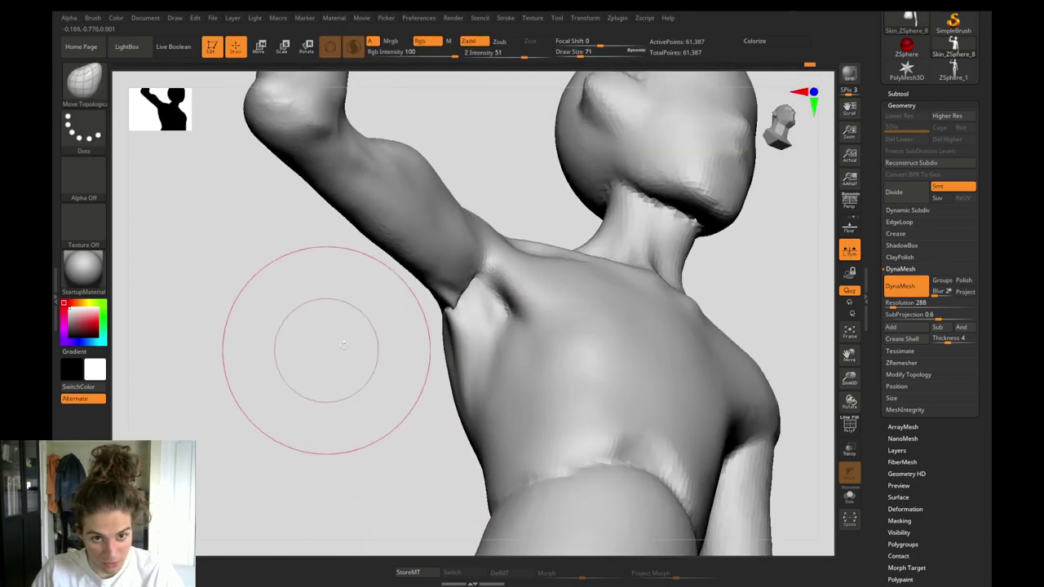
{"action": "key", "text": "s"}
{"action": "left_click_drag", "start_coordinate": [466, 330], "coordinate": [446, 304]}
{"action": "left_click_drag", "start_coordinate": [391, 331], "coordinate": [308, 327]}
{"action": "mouse_move", "coordinate": [308, 327]}
{"action": "left_mouse_down", "text": "shift"}
{"action": "mouse_move", "coordinate": [313, 383]}
{"action": "mouse_move", "coordinate": [328, 386]}
{"action": "left_mouse_up", "text": "shift"}
Build up volume along the top of the raised arm's shoulder with ClayBuildup at draw size 35.
{"action": "mouse_move", "coordinate": [328, 386]}
{"action": "left_mouse_down", "text": "alt"}
{"action": "mouse_move", "coordinate": [350, 445]}
{"action": "mouse_move", "coordinate": [417, 485]}
{"action": "mouse_move", "coordinate": [402, 535]}
{"action": "left_mouse_up", "text": "alt"}
{"action": "key", "text": "b"}
{"action": "key", "text": "c"}
{"action": "key", "text": "b"}
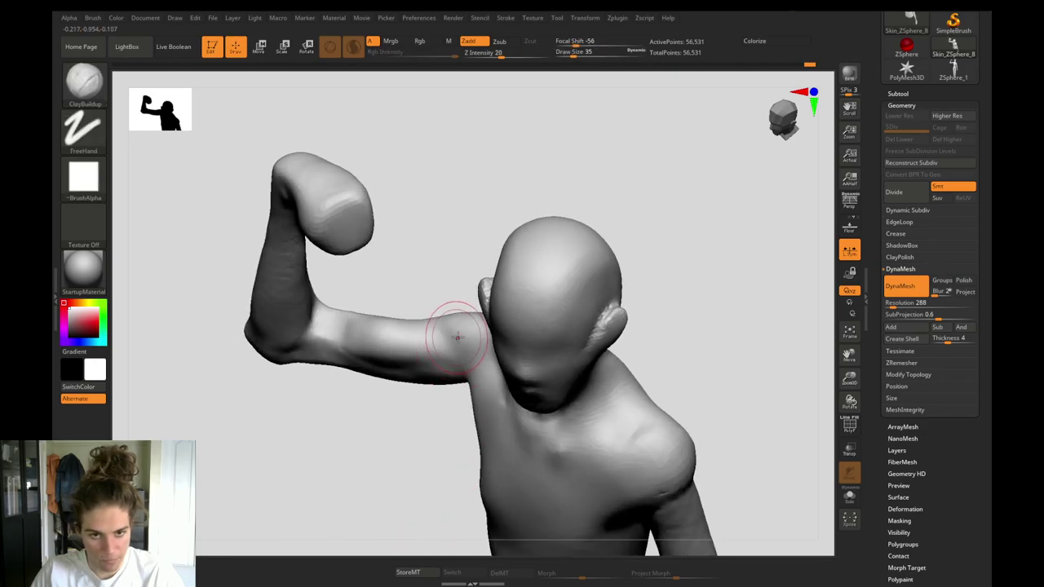
{"action": "left_click_drag", "start_coordinate": [420, 267], "coordinate": [428, 338]}
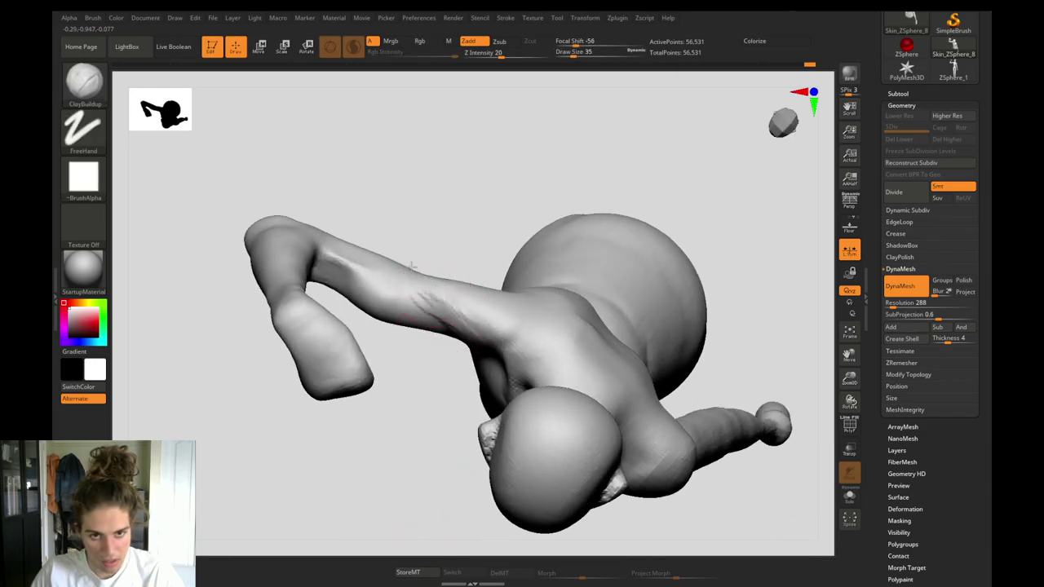
Carve the deltoid's edge on top of the raised upper arm with DamStandard and smooth the strokes.
{"action": "key", "text": "b"}
{"action": "key", "text": "d"}
{"action": "key", "text": "s"}
{"action": "left_click_drag", "start_coordinate": [426, 227], "coordinate": [409, 304]}
{"action": "left_click_drag", "start_coordinate": [434, 317], "coordinate": [447, 302], "text": "shift"}
{"action": "mouse_move", "coordinate": [449, 362]}
{"action": "left_mouse_down"}
{"action": "mouse_move", "coordinate": [419, 242]}
{"action": "mouse_move", "coordinate": [415, 282]}
{"action": "mouse_move", "coordinate": [432, 274]}
{"action": "left_mouse_up"}
Adjust the upper contour of the raised arm's shoulder with Move Topological at draw size 35 and smooth it.
{"action": "key", "text": "b"}
{"action": "key", "text": "m"}
{"action": "key", "text": "t"}
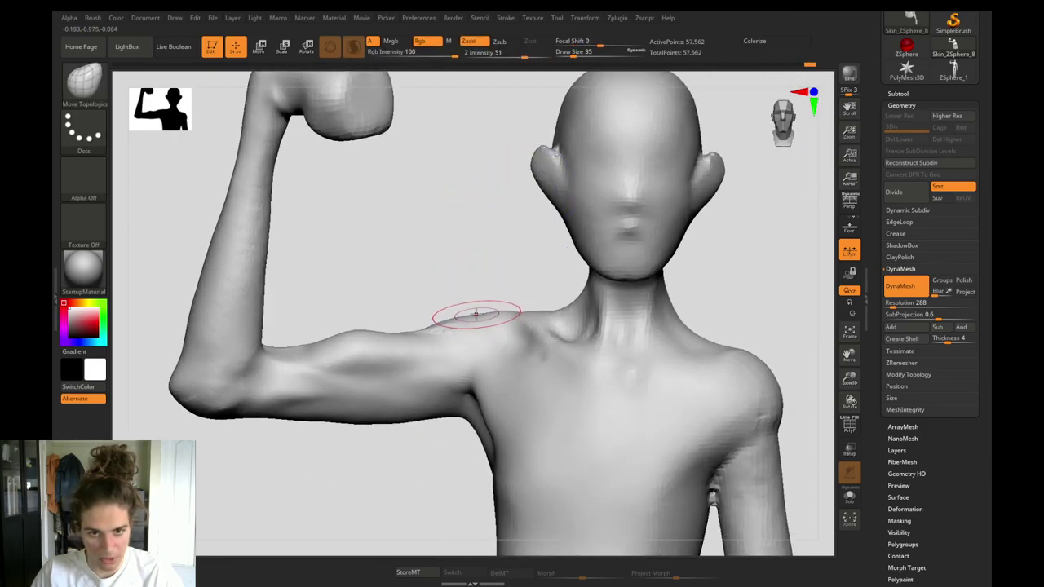
{"action": "mouse_move", "coordinate": [448, 332]}
{"action": "left_mouse_down", "text": "shift"}
{"action": "mouse_move", "coordinate": [442, 313]}
{"action": "mouse_move", "coordinate": [456, 285]}
{"action": "mouse_move", "coordinate": [470, 304]}
{"action": "left_mouse_up", "text": "shift"}
Carve the creases where the raised arm's deltoid meets the biceps and chest with DamStandard, starting at draw size 35.
{"action": "key", "text": "b"}
{"action": "key", "text": "d"}
{"action": "key", "text": "s"}
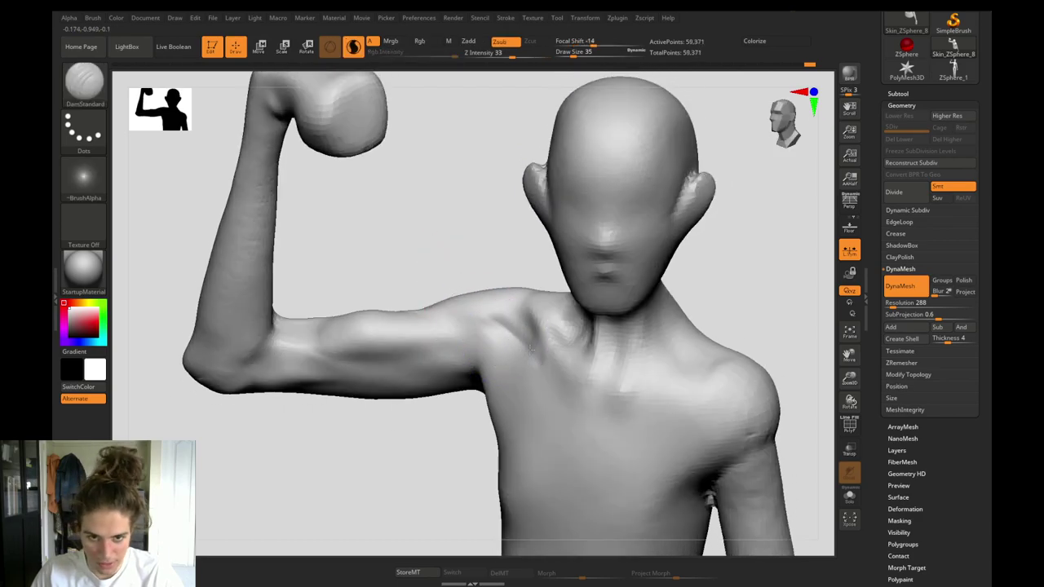
{"action": "left_click_drag", "start_coordinate": [433, 263], "coordinate": [447, 279], "text": "ctrl"}
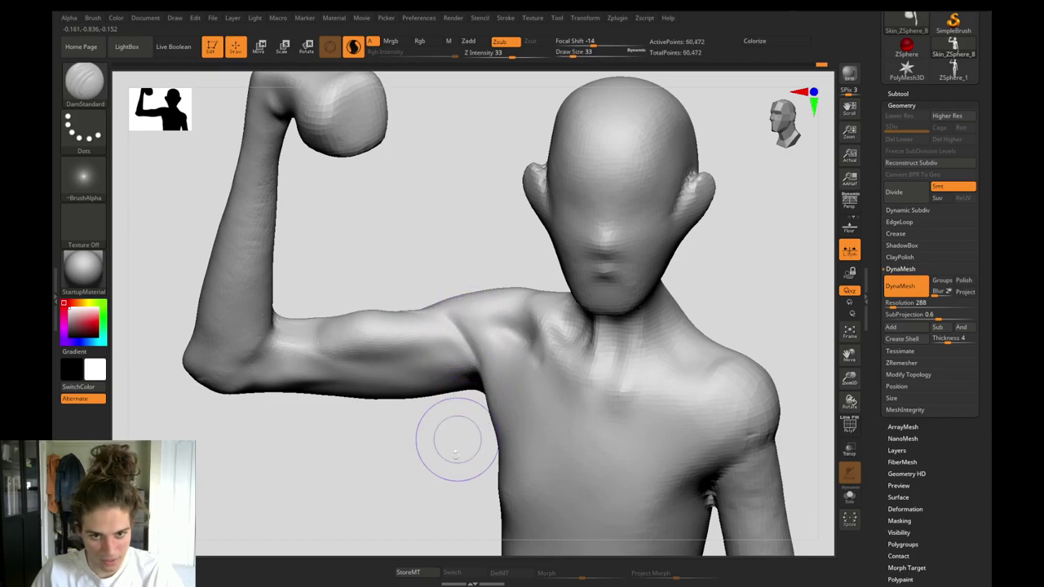
{"action": "left_click_drag", "start_coordinate": [455, 454], "coordinate": [477, 440]}
{"action": "left_click_drag", "start_coordinate": [490, 367], "coordinate": [506, 423]}
Refine the crease running from the front of the armpit under the biceps with ClayBuildup and DamStandard, and smooth its end.
{"action": "mouse_move", "coordinate": [383, 457]}
{"action": "left_mouse_down", "text": "alt"}
{"action": "mouse_move", "coordinate": [366, 420]}
{"action": "mouse_move", "coordinate": [367, 449]}
{"action": "mouse_move", "coordinate": [440, 471]}
{"action": "left_mouse_up", "text": "alt"}
{"action": "key", "text": "b"}
{"action": "key", "text": "c"}
{"action": "key", "text": "b"}
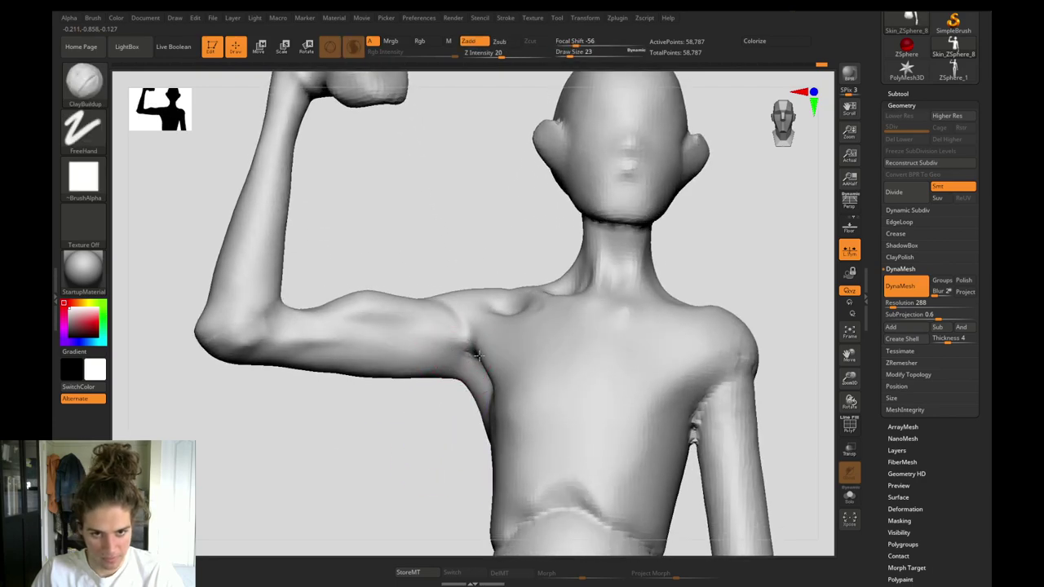
{"action": "key", "text": "b"}
{"action": "key", "text": "d"}
{"action": "key", "text": "s"}
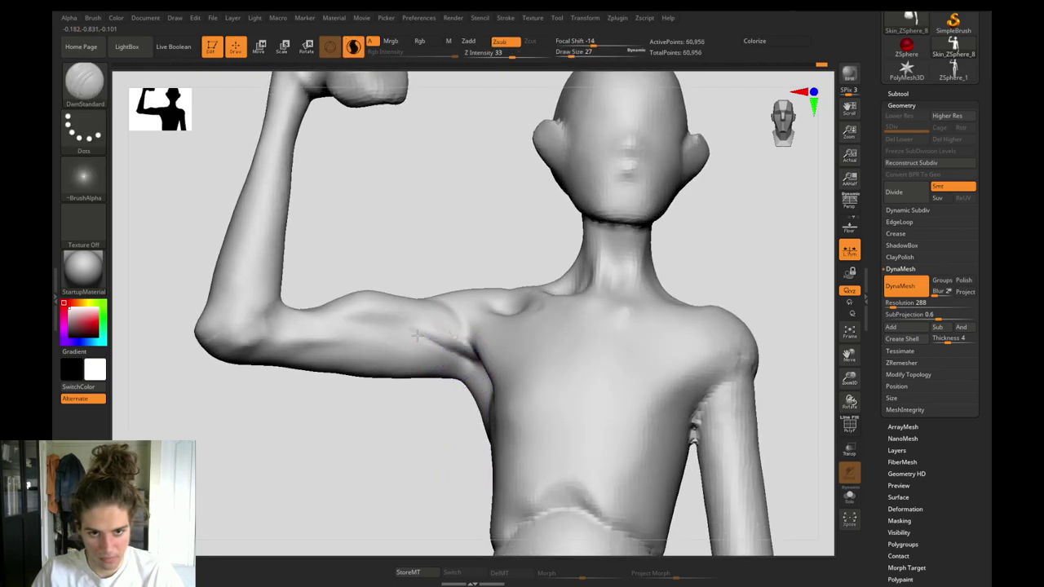
{"action": "left_click_drag", "start_coordinate": [418, 335], "coordinate": [407, 330]}
{"action": "left_click_drag", "start_coordinate": [408, 330], "coordinate": [412, 332], "text": "shift"}
Reshape the raised upper arm near the armpit with Move Topological at draw size 46.
{"action": "mouse_move", "coordinate": [421, 440]}
{"action": "left_mouse_down", "text": "alt"}
{"action": "mouse_move", "coordinate": [386, 435]}
{"action": "mouse_move", "coordinate": [418, 439]}
{"action": "left_mouse_up", "text": "alt"}
{"action": "key", "text": "b"}
{"action": "key", "text": "m"}
{"action": "key", "text": "t"}
{"action": "key", "text": "s"}
{"action": "left_click_drag", "start_coordinate": [465, 363], "coordinate": [469, 363]}
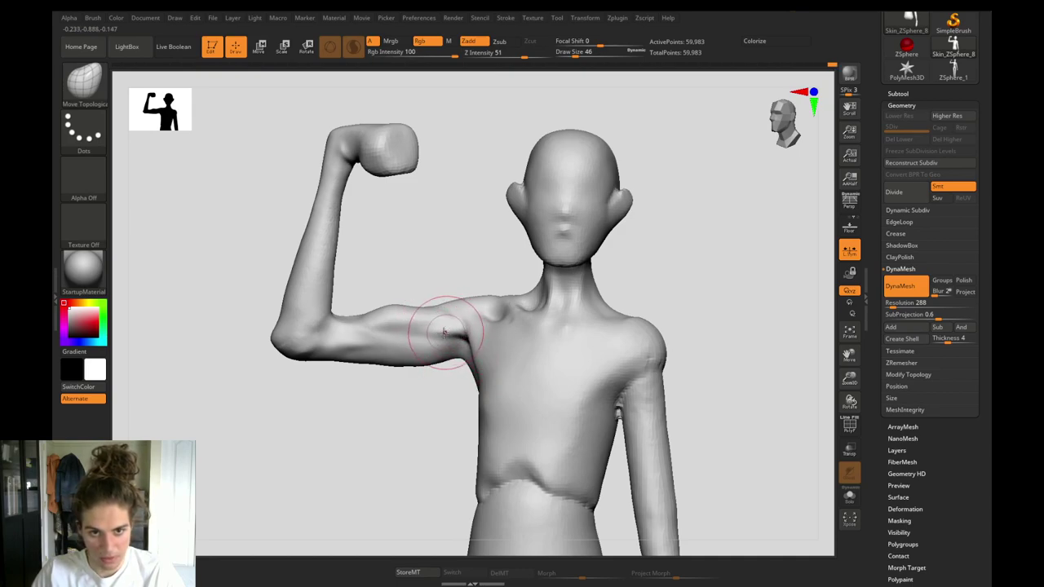
Adjust the triceps contour along the raised arm's underside towards the elbow, increasing the Move Topological draw size to 83.
{"action": "key", "text": "s"}
{"action": "left_click_drag", "start_coordinate": [413, 357], "coordinate": [417, 358]}
{"action": "left_click_drag", "start_coordinate": [415, 361], "coordinate": [405, 359]}
{"action": "key", "text": "s"}
{"action": "left_click_drag", "start_coordinate": [407, 358], "coordinate": [357, 362]}
{"action": "key", "text": "s"}
{"action": "left_click_drag", "start_coordinate": [357, 359], "coordinate": [356, 361]}
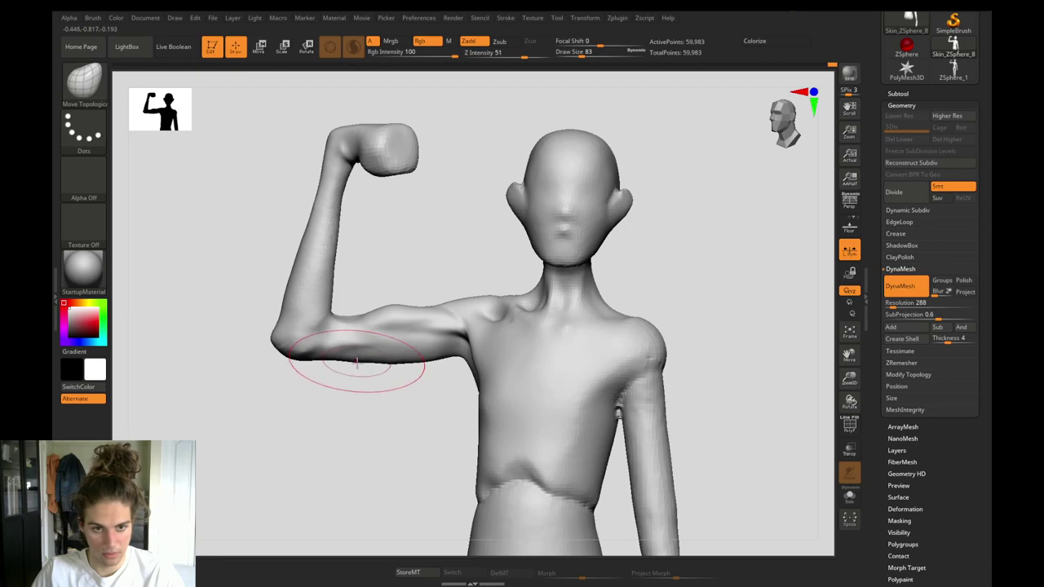
Refine the biceps contour near the inner elbow with Move Topological at draw size 31.
{"action": "right_click_drag", "start_coordinate": [358, 364], "coordinate": [243, 216], "text": "ctrl"}
{"action": "right_click_drag", "start_coordinate": [255, 278], "coordinate": [311, 417], "text": "shift"}
{"action": "mouse_move", "coordinate": [312, 417]}
{"action": "right_mouse_down", "text": "alt"}
{"action": "mouse_move", "coordinate": [319, 443]}
{"action": "mouse_move", "coordinate": [317, 433]}
{"action": "mouse_move", "coordinate": [336, 441]}
{"action": "right_mouse_up", "text": "alt"}
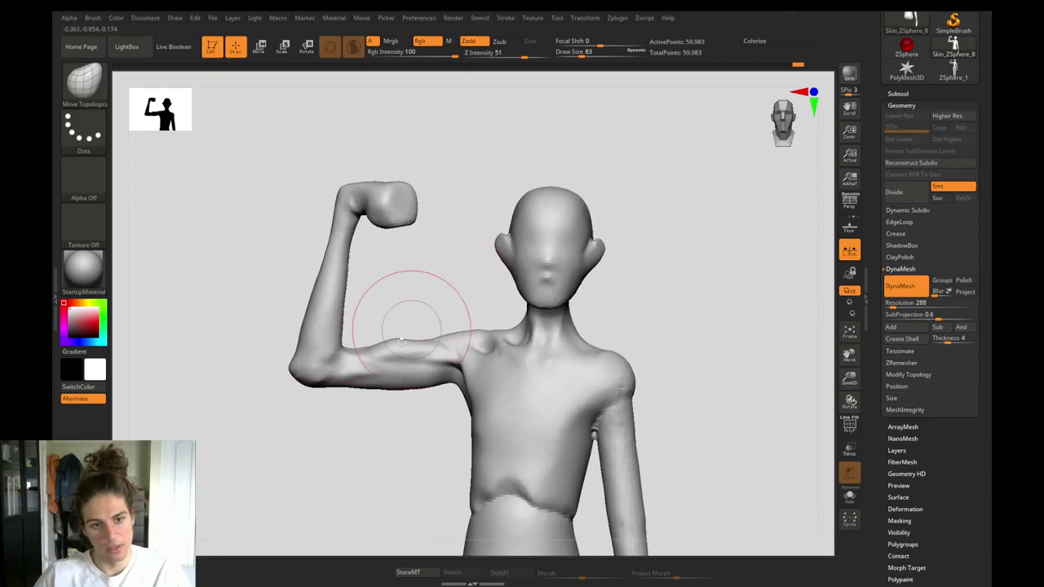
{"action": "right_click_drag", "start_coordinate": [360, 355], "coordinate": [386, 323], "text": "ctrl"}
{"action": "key", "text": "s"}
{"action": "left_click_drag", "start_coordinate": [387, 323], "coordinate": [374, 324]}
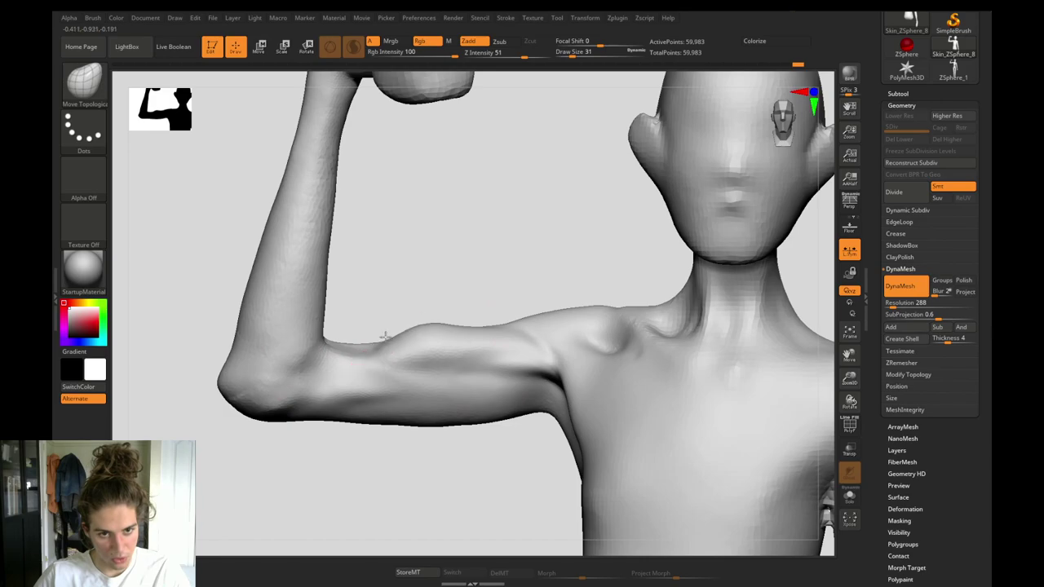
Build up the form between the inner elbow and the biceps with ClayBuildup at draw size 20 and smooth it.
{"action": "right_click_drag", "start_coordinate": [385, 336], "coordinate": [336, 449]}
{"action": "key", "text": "b"}
{"action": "key", "text": "c"}
{"action": "key", "text": "b"}
{"action": "key", "text": "s"}
{"action": "left_click_drag", "start_coordinate": [398, 315], "coordinate": [392, 315]}
{"action": "left_click_drag", "start_coordinate": [378, 271], "coordinate": [402, 311]}
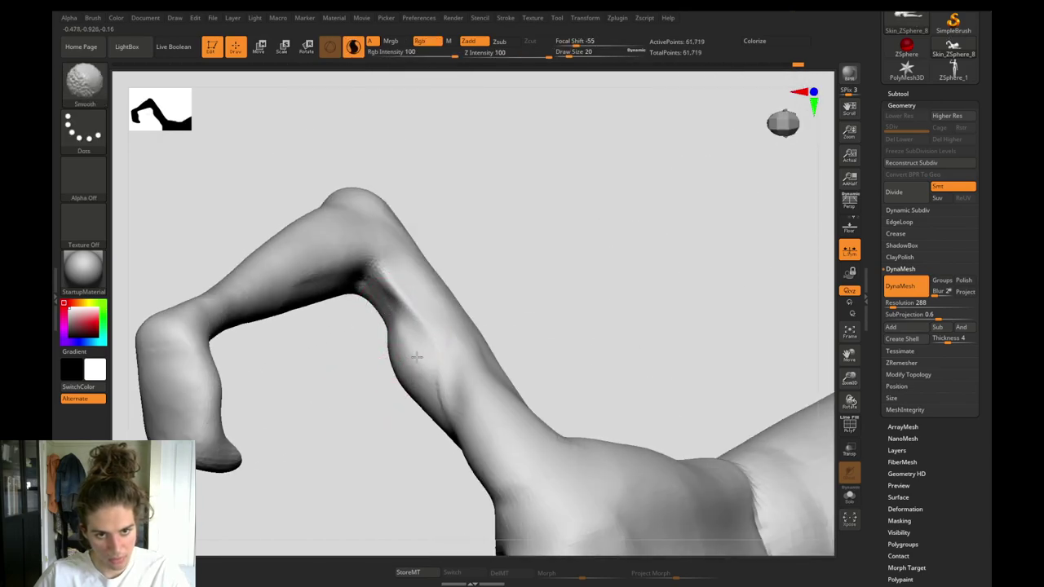
Reshape the inner elbow bend of the raised arm from front and back with Move Topological at draw size 54.
{"action": "right_click_drag", "start_coordinate": [417, 357], "coordinate": [269, 342], "text": "ctrl"}
{"action": "left_click_drag", "start_coordinate": [270, 343], "coordinate": [242, 359], "text": "ctrl"}
{"action": "mouse_move", "coordinate": [242, 359]}
{"action": "right_mouse_down"}
{"action": "mouse_move", "coordinate": [283, 274]}
{"action": "mouse_move", "coordinate": [261, 335]}
{"action": "mouse_move", "coordinate": [286, 337]}
{"action": "right_mouse_up"}
{"action": "mouse_move", "coordinate": [285, 337]}
{"action": "right_mouse_down", "text": "ctrl"}
{"action": "mouse_move", "coordinate": [328, 419]}
{"action": "mouse_move", "coordinate": [310, 381]}
{"action": "mouse_move", "coordinate": [317, 366]}
{"action": "mouse_move", "coordinate": [369, 370]}
{"action": "right_mouse_up", "text": "ctrl"}
{"action": "key", "text": "b"}
{"action": "key", "text": "m"}
{"action": "key", "text": "t"}
{"action": "key", "text": "s"}
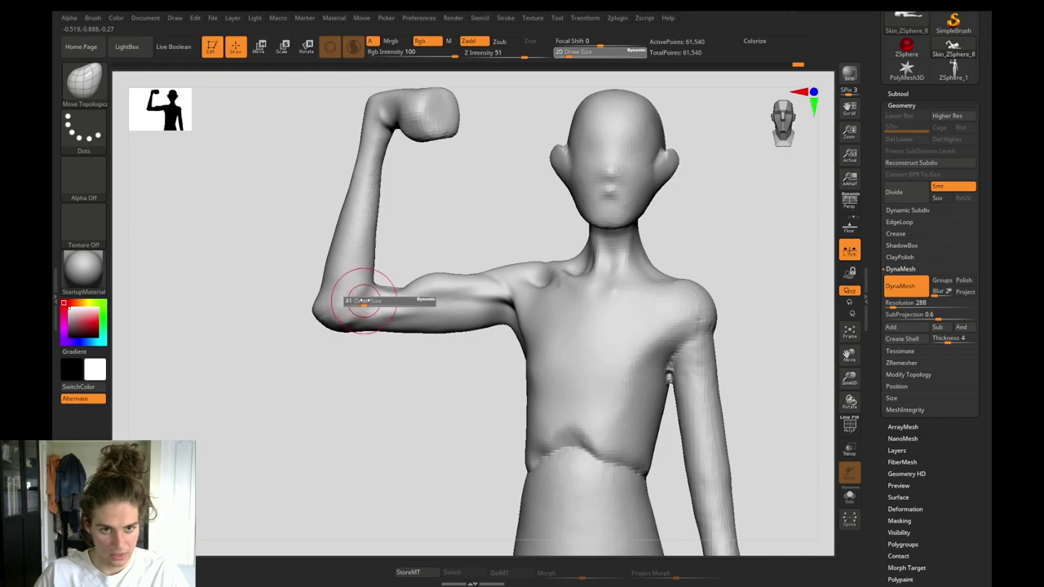
{"action": "left_click_drag", "start_coordinate": [367, 298], "coordinate": [369, 285]}
{"action": "right_click_drag", "start_coordinate": [374, 287], "coordinate": [222, 297]}
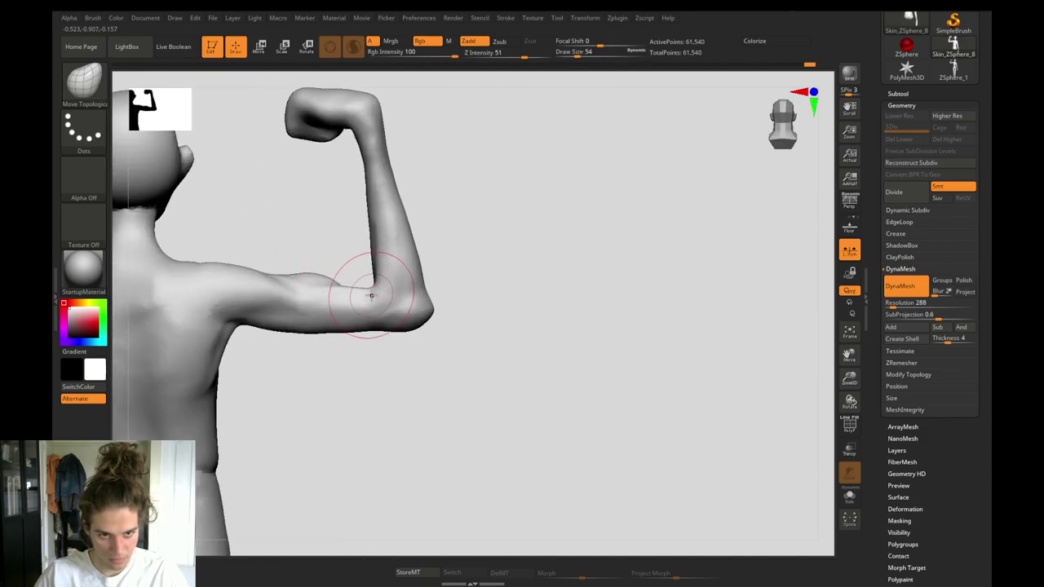
{"action": "right_click_drag", "start_coordinate": [374, 393], "coordinate": [397, 402], "text": "ctrl"}
{"action": "right_click_drag", "start_coordinate": [396, 402], "coordinate": [338, 423]}
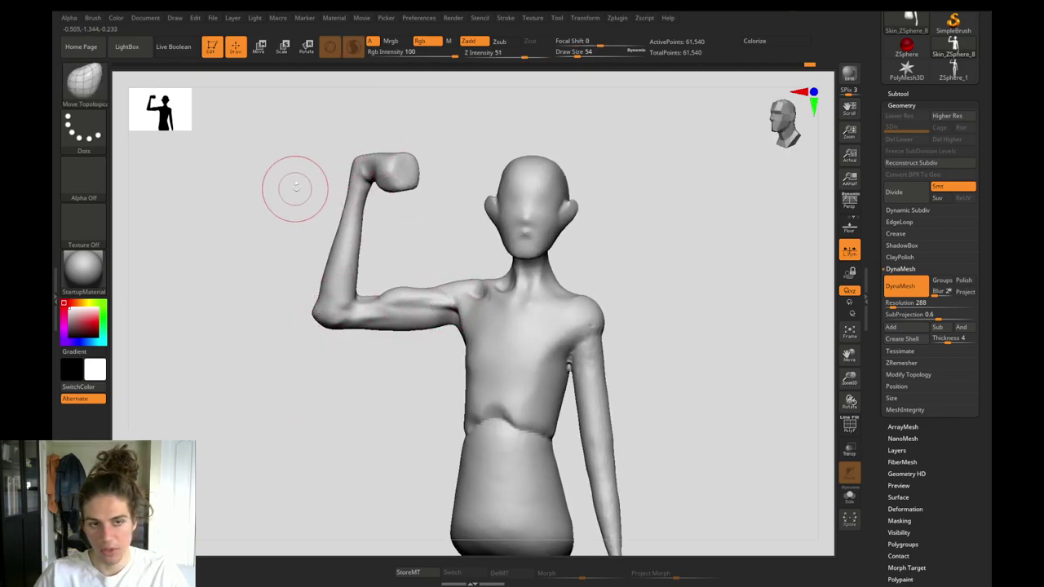
Reshape the raised fist from the top view with Move Topological at draw size 80.
{"action": "left_click_drag", "start_coordinate": [291, 187], "coordinate": [348, 187]}
{"action": "mouse_move", "coordinate": [275, 256]}
{"action": "left_mouse_down"}
{"action": "mouse_move", "coordinate": [285, 314]}
{"action": "mouse_move", "coordinate": [273, 305]}
{"action": "left_mouse_up"}
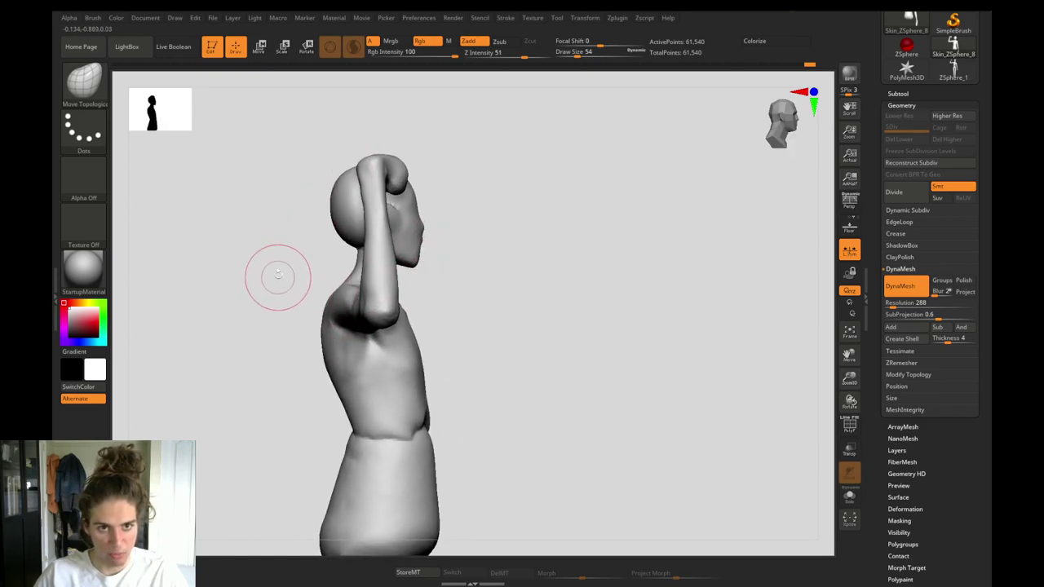
{"action": "left_click_drag", "start_coordinate": [277, 263], "coordinate": [275, 368]}
{"action": "left_click_drag", "start_coordinate": [274, 265], "coordinate": [319, 322]}
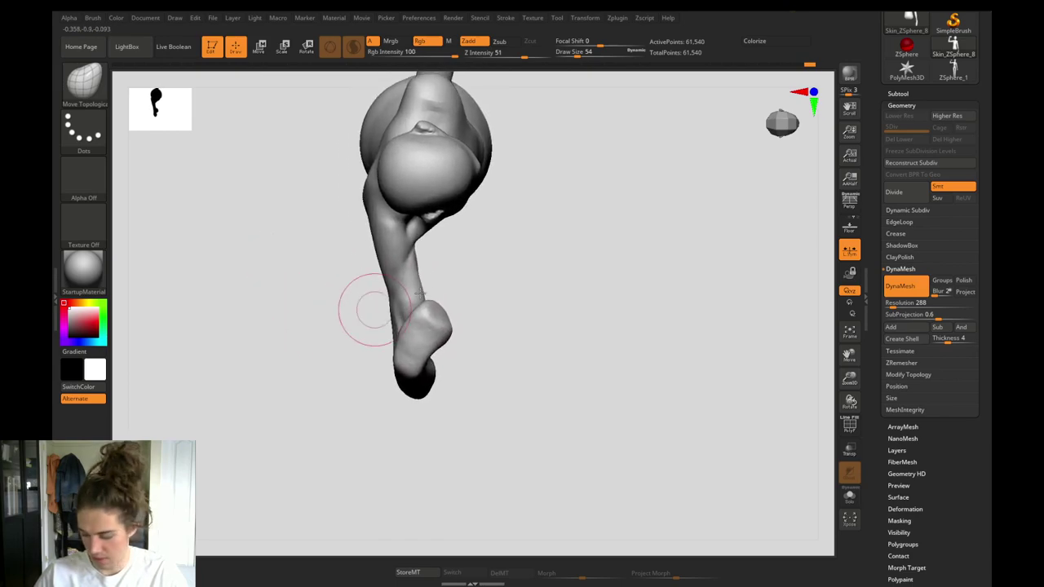
{"action": "key", "text": "bracketright"}
{"action": "key", "text": "bracketright"}
{"action": "key", "text": "bracketright"}
{"action": "key", "text": "bracketright"}
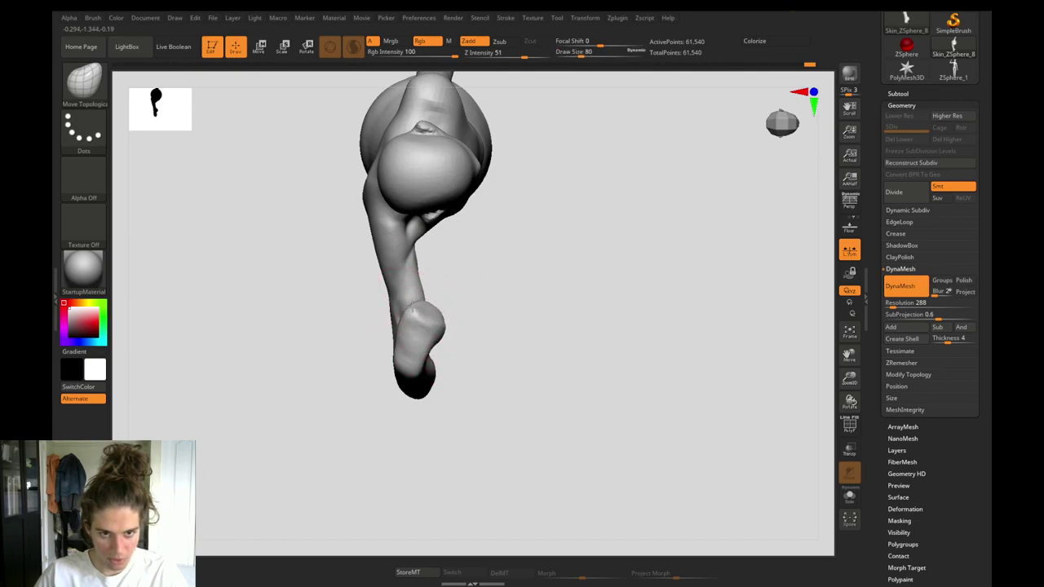
{"action": "mouse_move", "coordinate": [365, 325]}
{"action": "left_mouse_down"}
{"action": "mouse_move", "coordinate": [351, 351]}
{"action": "mouse_move", "coordinate": [364, 332]}
{"action": "mouse_move", "coordinate": [432, 372]}
{"action": "mouse_move", "coordinate": [408, 376]}
{"action": "left_mouse_up"}
Refine the raised fist's silhouette from the front with Move Topological at draw size 62.
{"action": "key", "text": "bracketleft"}
{"action": "key", "text": "bracketleft"}
{"action": "key", "text": "bracketleft"}
{"action": "key", "text": "s"}
{"action": "left_click_drag", "start_coordinate": [483, 467], "coordinate": [389, 368], "text": "alt"}
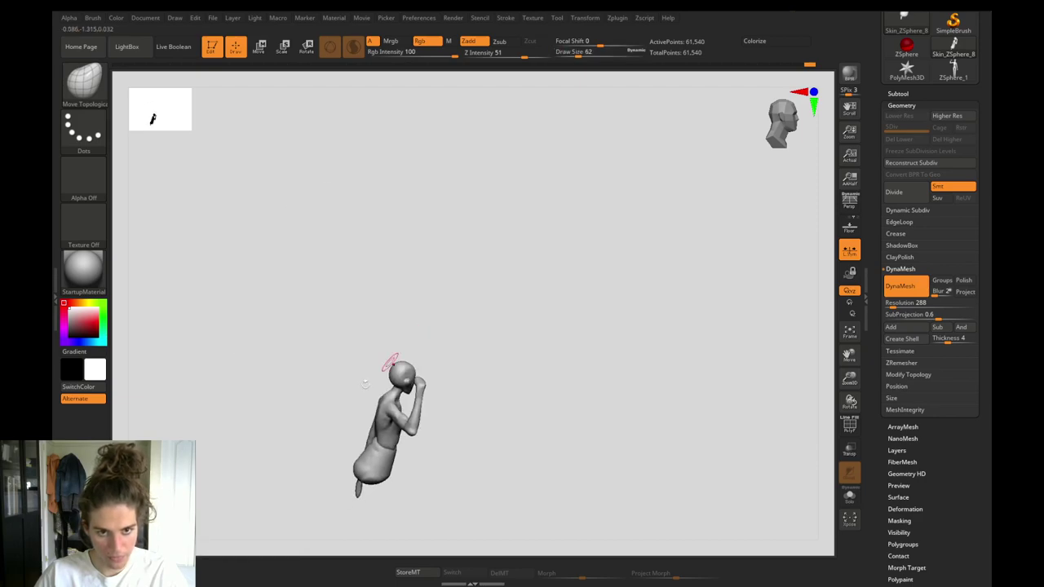
{"action": "left_click_drag", "start_coordinate": [240, 391], "coordinate": [200, 371]}
{"action": "mouse_move", "coordinate": [326, 428]}
{"action": "left_mouse_down", "text": "alt"}
{"action": "mouse_move", "coordinate": [483, 507]}
{"action": "mouse_move", "coordinate": [507, 544]}
{"action": "left_mouse_up", "text": "alt"}
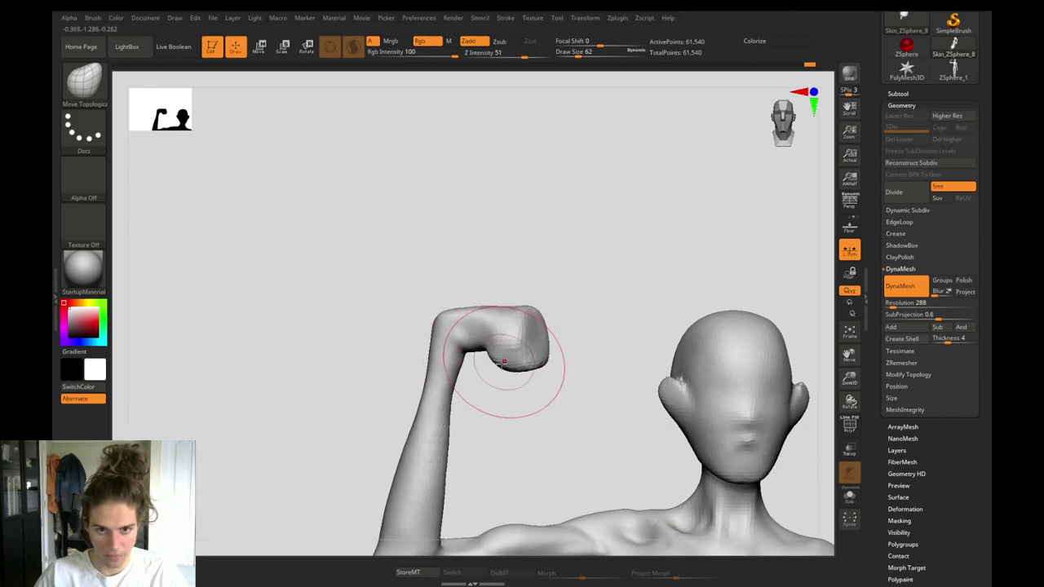
{"action": "left_click_drag", "start_coordinate": [509, 407], "coordinate": [378, 316], "text": "alt"}
{"action": "left_click_drag", "start_coordinate": [389, 380], "coordinate": [443, 324], "text": "alt"}
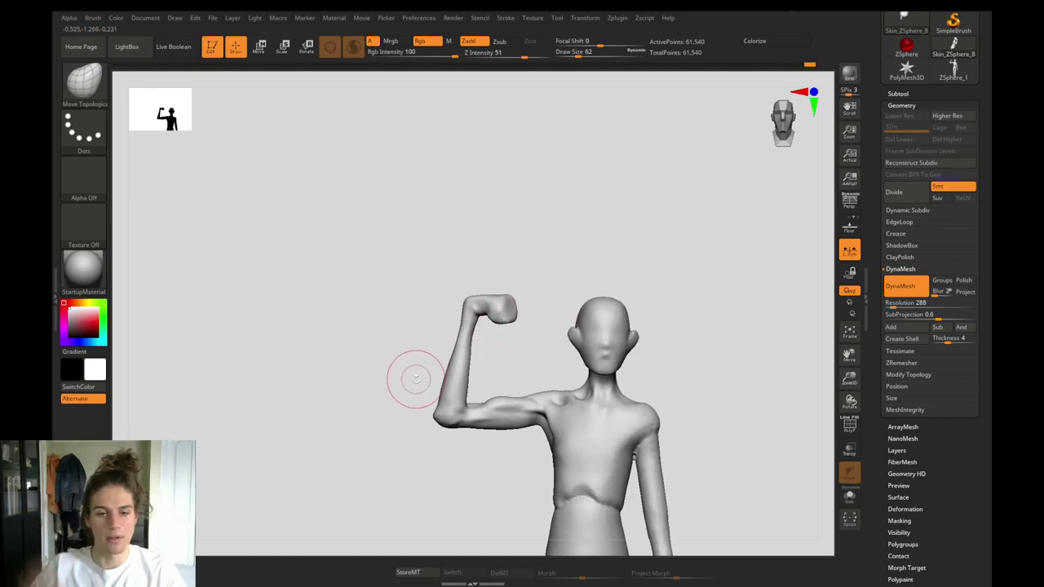
Build up the front of the raised arm's shoulder with ClayBuildup at draw size 29 and smooth the transition to the chest.
{"action": "mouse_move", "coordinate": [533, 356]}
{"action": "left_mouse_down", "text": "alt"}
{"action": "mouse_move", "coordinate": [479, 315]}
{"action": "mouse_move", "coordinate": [601, 393]}
{"action": "left_mouse_up", "text": "alt"}
{"action": "key", "text": "b"}
{"action": "key", "text": "c"}
{"action": "key", "text": "b"}
{"action": "left_click_drag", "start_coordinate": [443, 261], "coordinate": [450, 355]}
{"action": "key", "text": "s"}
{"action": "left_click_drag", "start_coordinate": [483, 406], "coordinate": [448, 345], "text": "shift"}
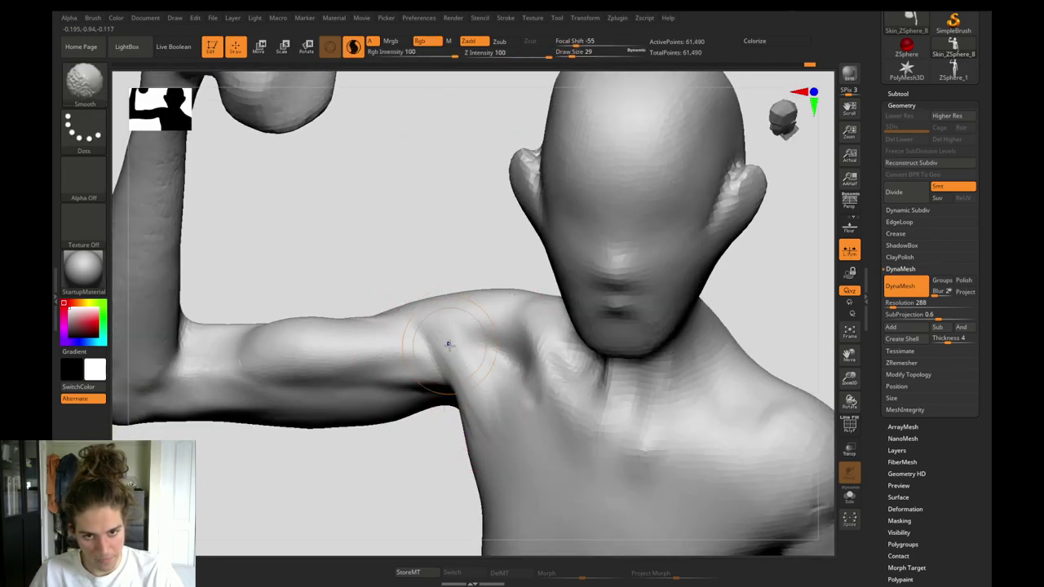
{"action": "left_click_drag", "start_coordinate": [503, 453], "coordinate": [490, 477], "text": "shift"}
Add pectoral strands fanning from the raised shoulder down onto the chest with ClayBuildup and smooth them.
{"action": "mouse_move", "coordinate": [408, 486]}
{"action": "left_mouse_down", "text": "alt"}
{"action": "mouse_move", "coordinate": [404, 443]}
{"action": "mouse_move", "coordinate": [393, 520]}
{"action": "left_mouse_up", "text": "alt"}
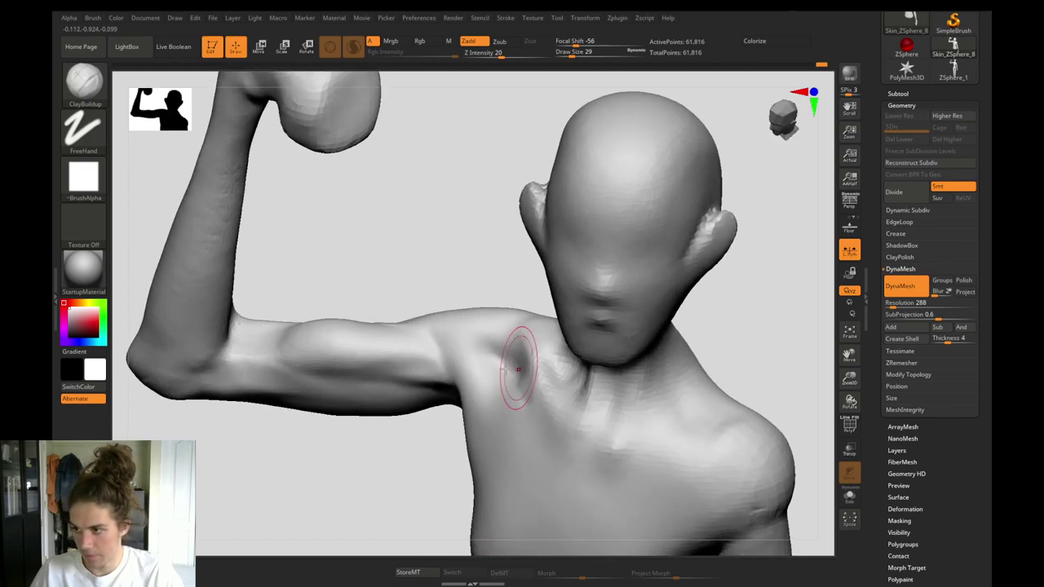
{"action": "key", "text": "s"}
{"action": "left_click_drag", "start_coordinate": [491, 380], "coordinate": [479, 381]}
{"action": "key", "text": "bracketright"}
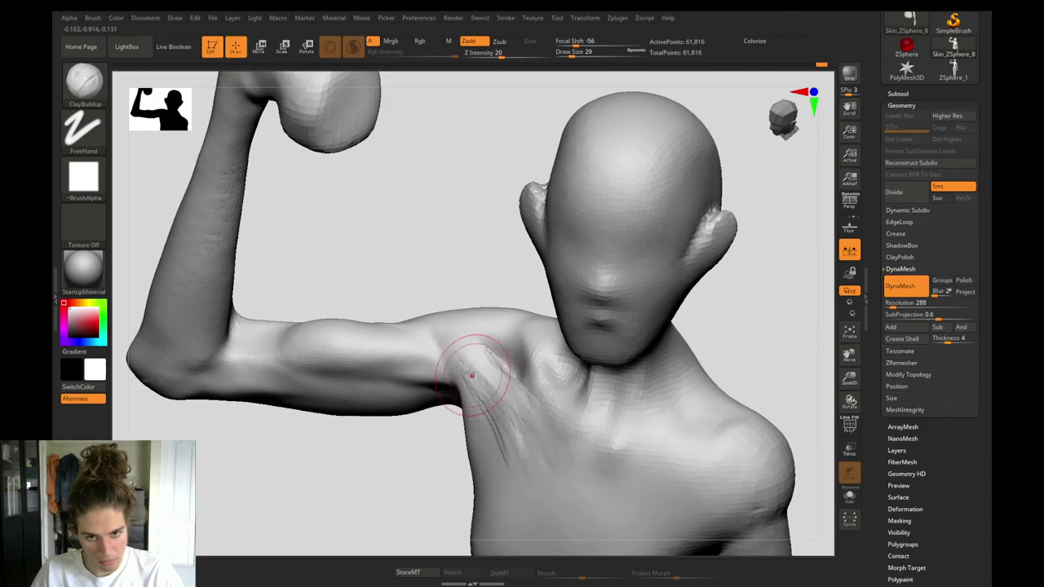
{"action": "left_click_drag", "start_coordinate": [472, 376], "coordinate": [510, 481]}
{"action": "left_click_drag", "start_coordinate": [504, 449], "coordinate": [482, 389], "text": "shift"}
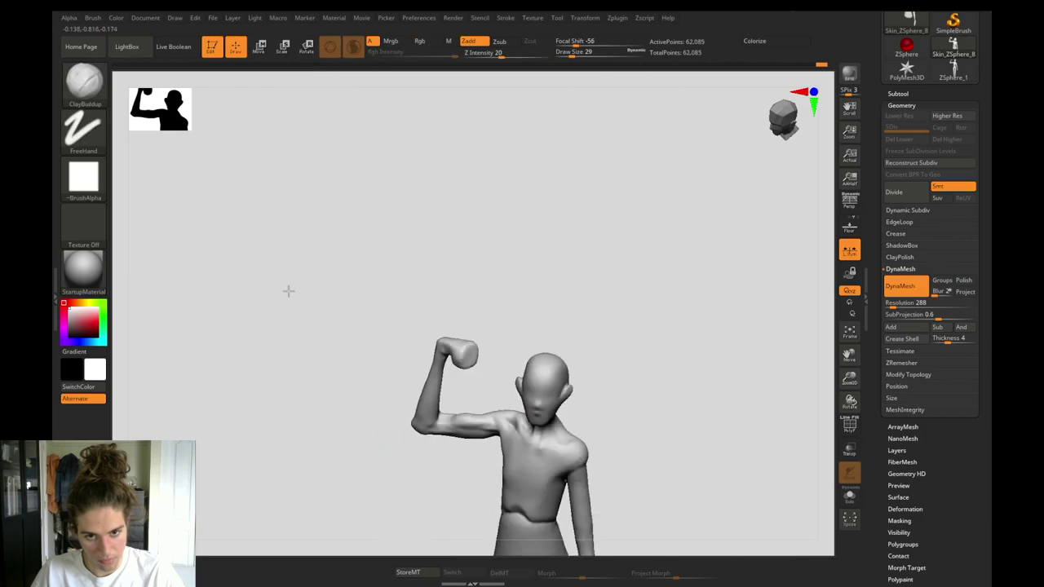
Carve the hollow below the collarbone beside the raised shoulder with DamStandard and smooth its edges.
{"action": "mouse_move", "coordinate": [286, 292]}
{"action": "left_mouse_down"}
{"action": "mouse_move", "coordinate": [299, 378]}
{"action": "mouse_move", "coordinate": [411, 480]}
{"action": "left_mouse_up"}
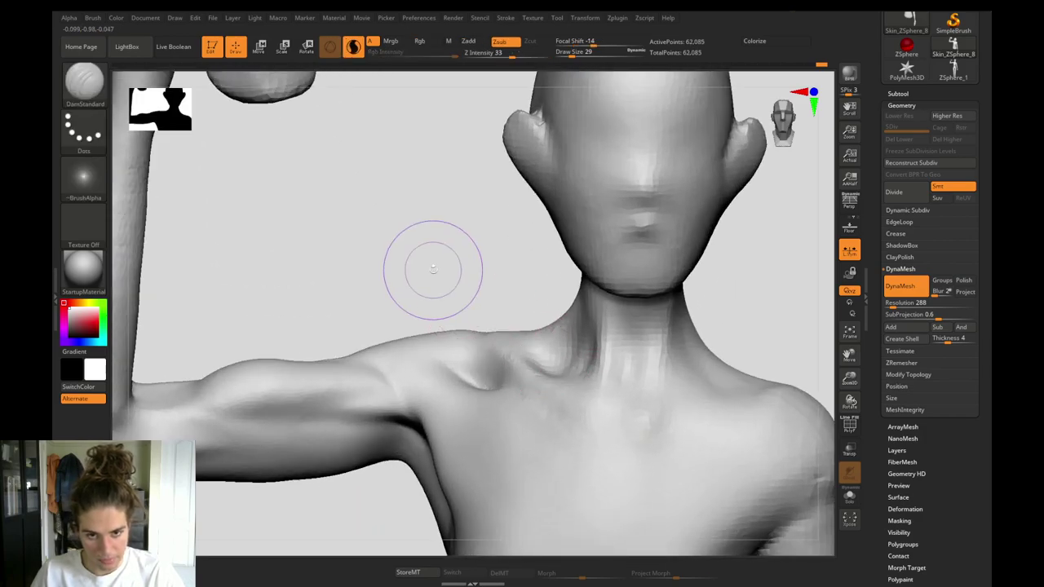
{"action": "left_click_drag", "start_coordinate": [477, 346], "coordinate": [485, 361]}
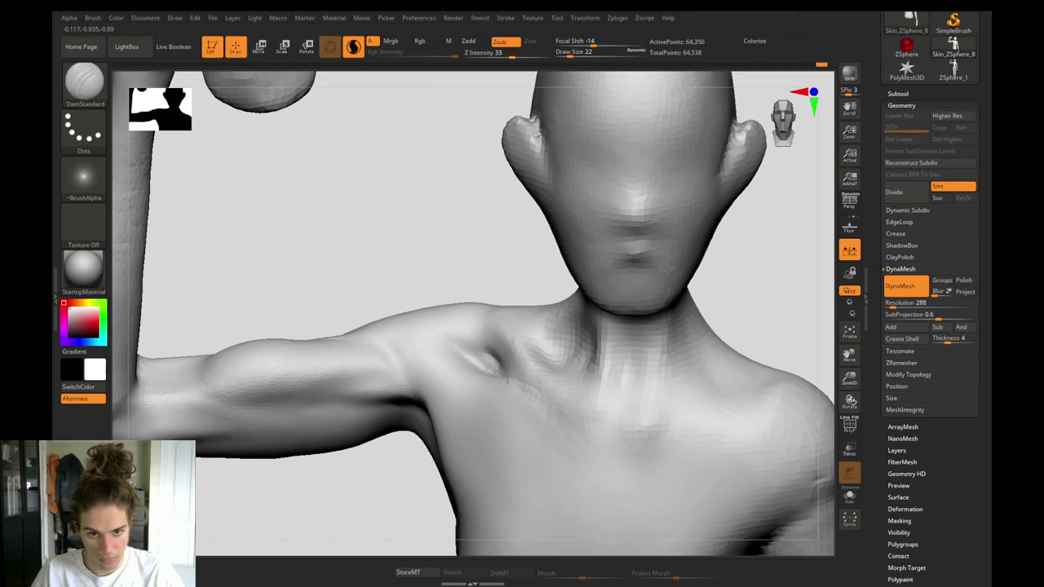
{"action": "key", "text": "shift"}
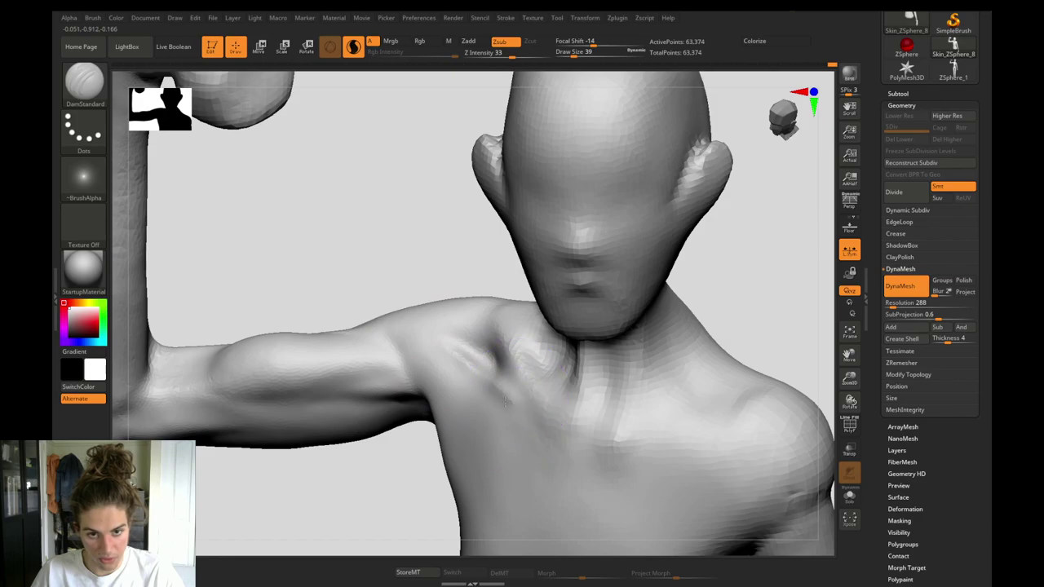
{"action": "key", "text": "shift"}
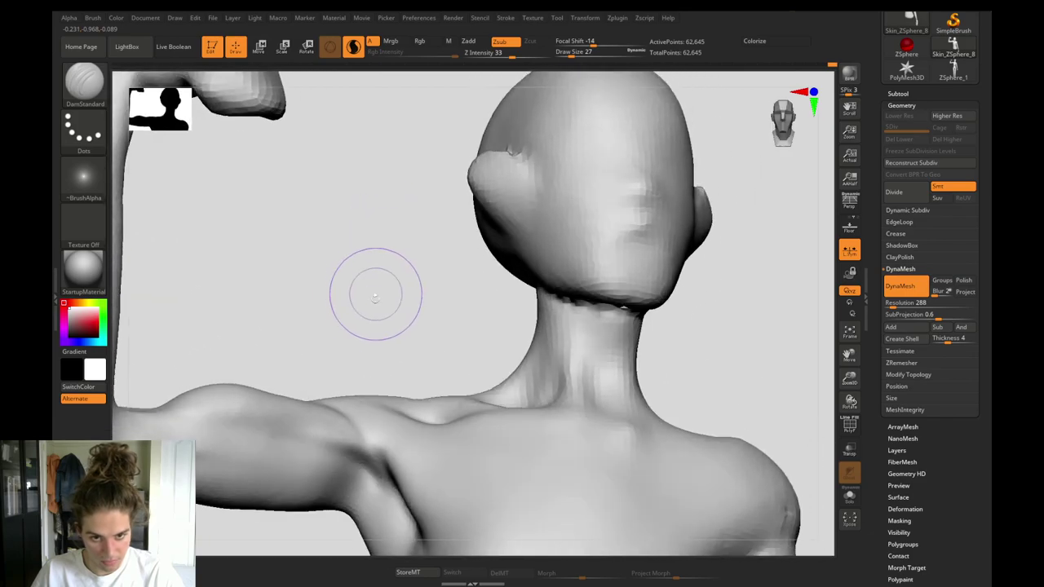
Reshape the collarbone and upper chest next to the raised shoulder with Move Topological at draw size 41.
{"action": "key", "text": "b"}
{"action": "key", "text": "m"}
{"action": "key", "text": "t"}
{"action": "left_click_drag", "start_coordinate": [434, 425], "coordinate": [427, 410]}
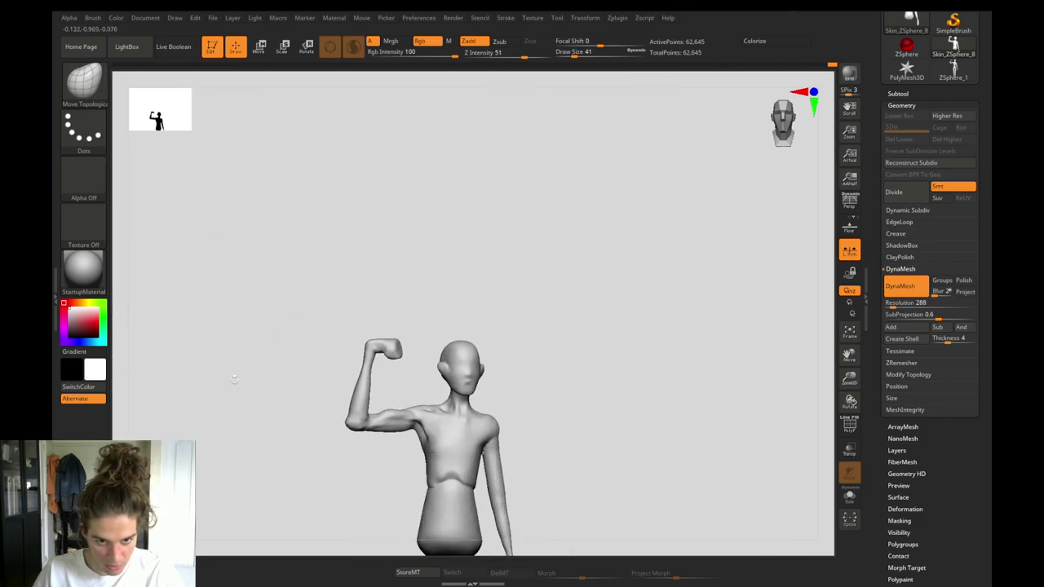
{"action": "left_click_drag", "start_coordinate": [234, 377], "coordinate": [286, 338]}
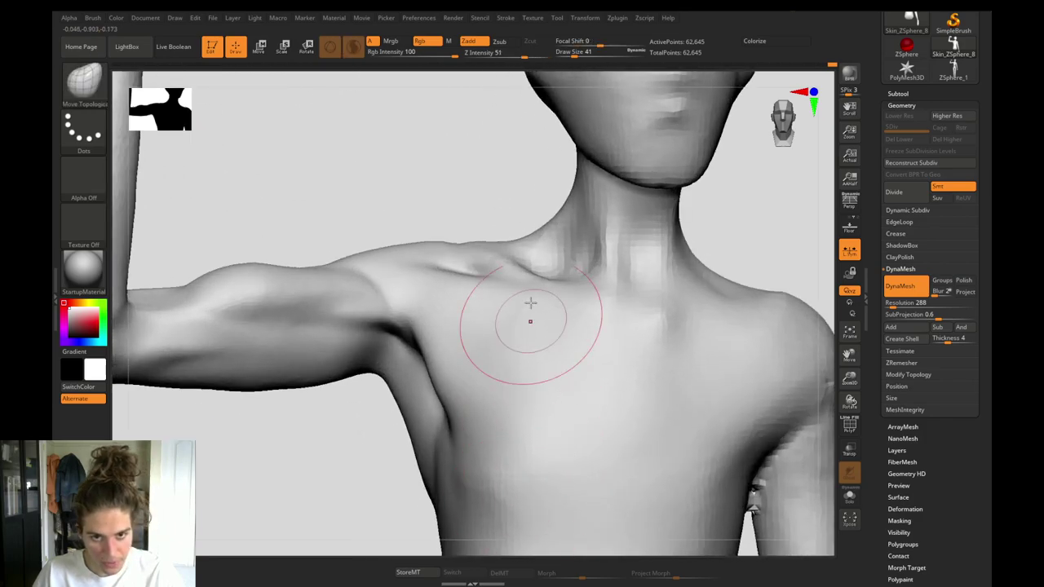
{"action": "left_click_drag", "start_coordinate": [531, 307], "coordinate": [471, 284]}
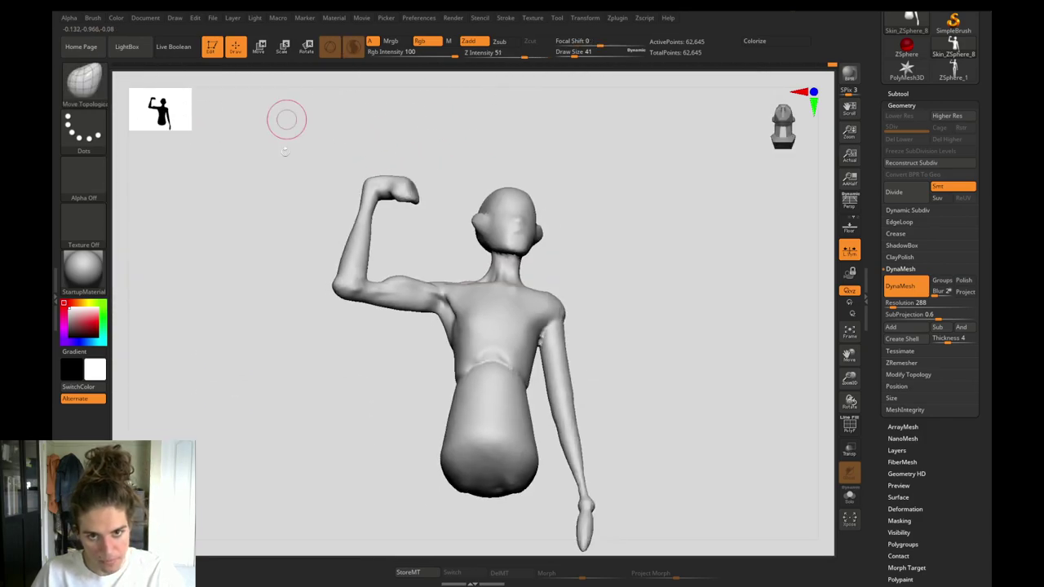
{"action": "left_click_drag", "start_coordinate": [314, 415], "coordinate": [305, 459]}
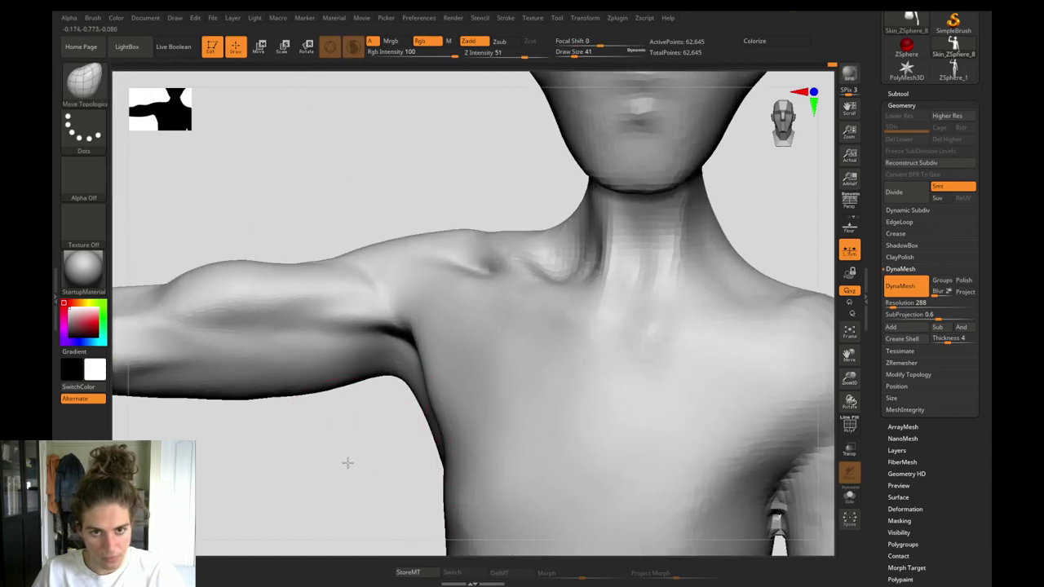
Deepen the hollow between the raised arm's deltoid and collarbone with DamStandard at draw size 25.
{"action": "left_click_drag", "start_coordinate": [345, 462], "coordinate": [384, 396]}
{"action": "key", "text": "b"}
{"action": "key", "text": "d"}
{"action": "key", "text": "s"}
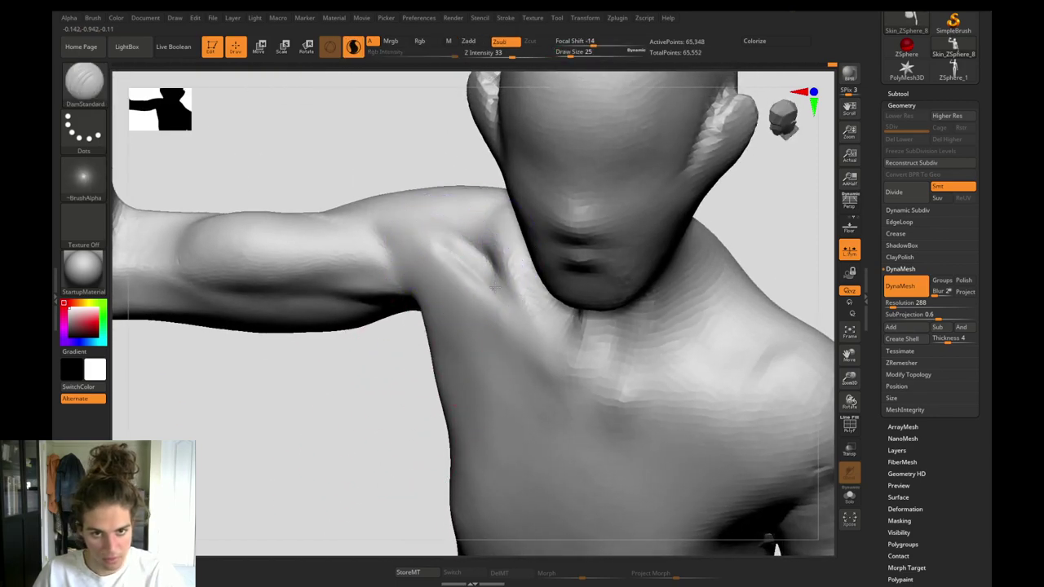
Build up the pectoral strands beside the raised arm's armpit with ClayBuildup and smooth them into the chest.
{"action": "key", "text": "b"}
{"action": "key", "text": "c"}
{"action": "key", "text": "b"}
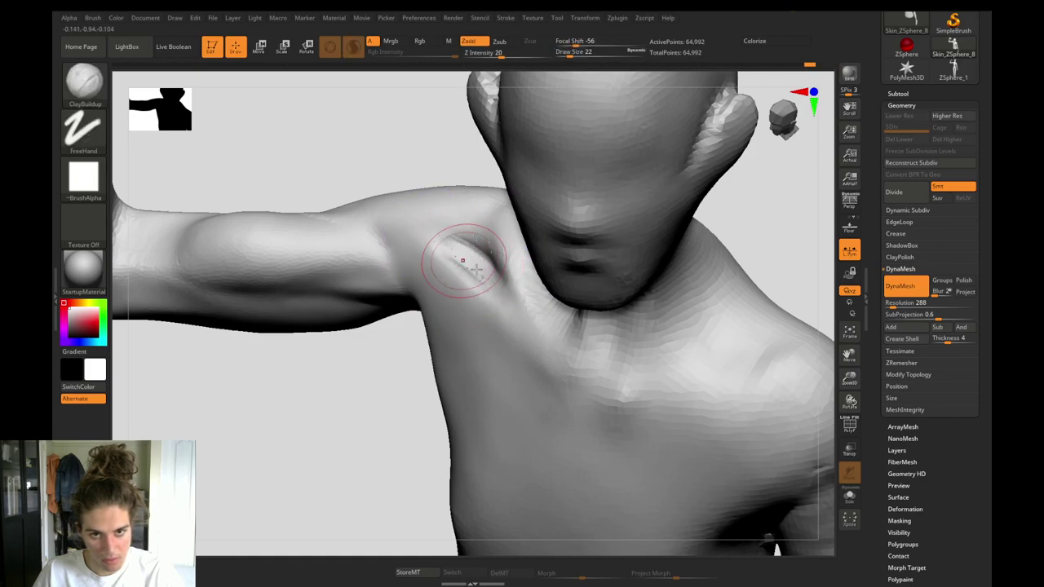
{"action": "left_click_drag", "start_coordinate": [476, 270], "coordinate": [442, 241], "text": "shift"}
{"action": "key", "text": "s"}
{"action": "left_click_drag", "start_coordinate": [452, 287], "coordinate": [459, 287]}
{"action": "mouse_move", "coordinate": [446, 286]}
{"action": "left_mouse_down"}
{"action": "mouse_move", "coordinate": [490, 368]}
{"action": "mouse_move", "coordinate": [431, 289]}
{"action": "mouse_move", "coordinate": [487, 377]}
{"action": "left_mouse_up"}
{"action": "left_click_drag", "start_coordinate": [440, 284], "coordinate": [454, 309], "text": "shift"}
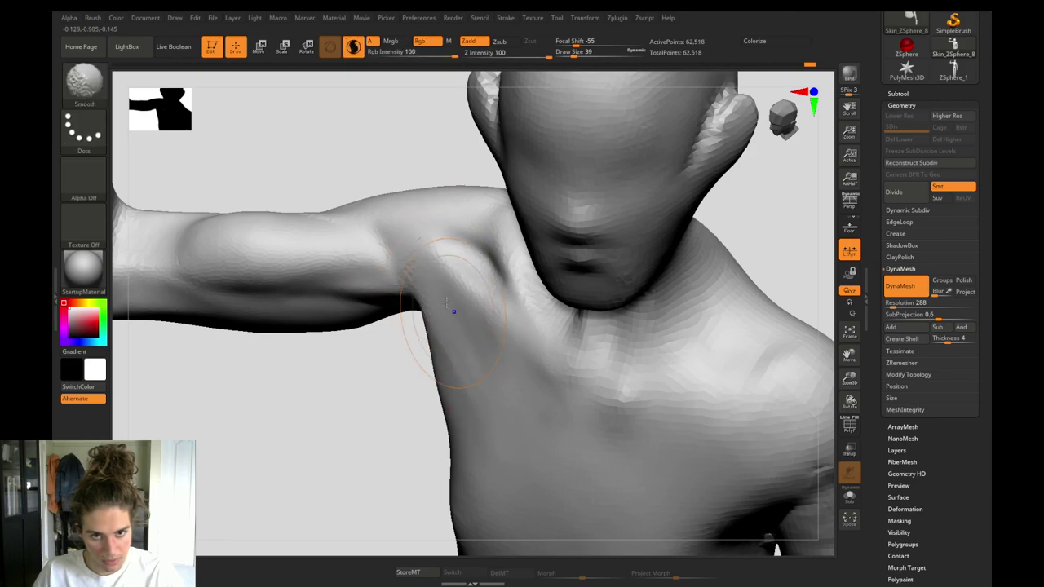
Add muscle strands along the top of the raised upper arm toward the shoulder with ClayBuildup at draw size 29.
{"action": "left_click_drag", "start_coordinate": [379, 347], "coordinate": [330, 371], "text": "ctrl"}
{"action": "left_click_drag", "start_coordinate": [320, 326], "coordinate": [334, 376], "text": "alt"}
{"action": "mouse_move", "coordinate": [338, 383]}
{"action": "left_mouse_down"}
{"action": "mouse_move", "coordinate": [357, 389]}
{"action": "mouse_move", "coordinate": [361, 371]}
{"action": "mouse_move", "coordinate": [340, 378]}
{"action": "left_mouse_up"}
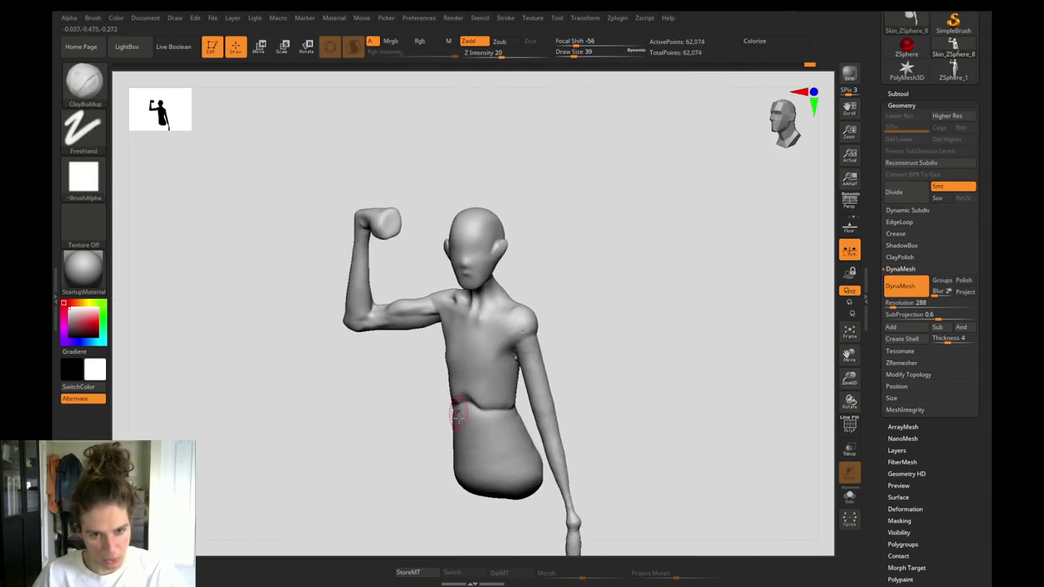
{"action": "left_click_drag", "start_coordinate": [401, 390], "coordinate": [314, 334]}
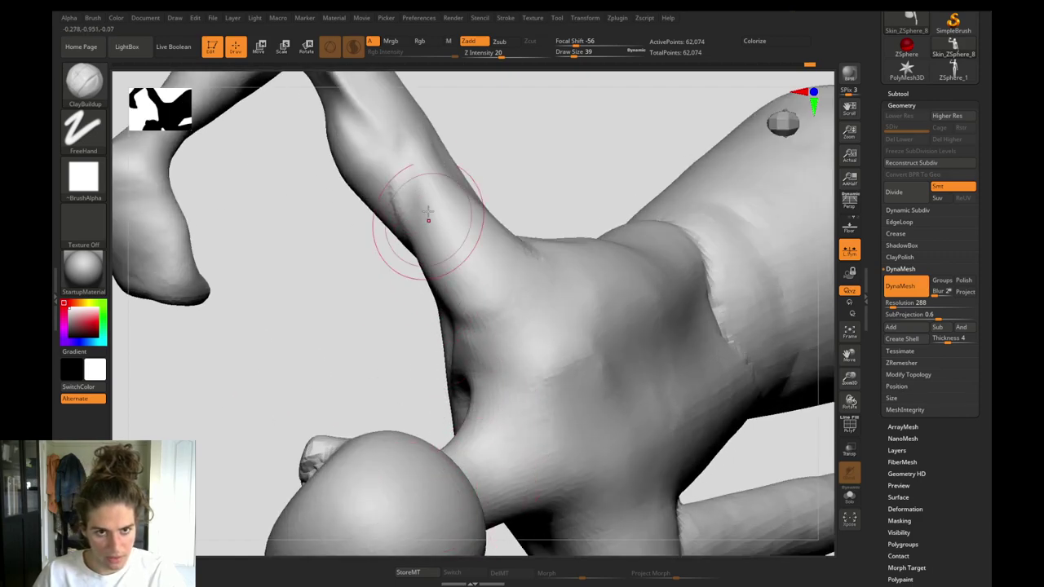
{"action": "key", "text": "s"}
{"action": "left_click", "coordinate": [437, 184]}
{"action": "left_click_drag", "start_coordinate": [404, 176], "coordinate": [436, 253]}
{"action": "left_click_drag", "start_coordinate": [412, 153], "coordinate": [424, 214]}
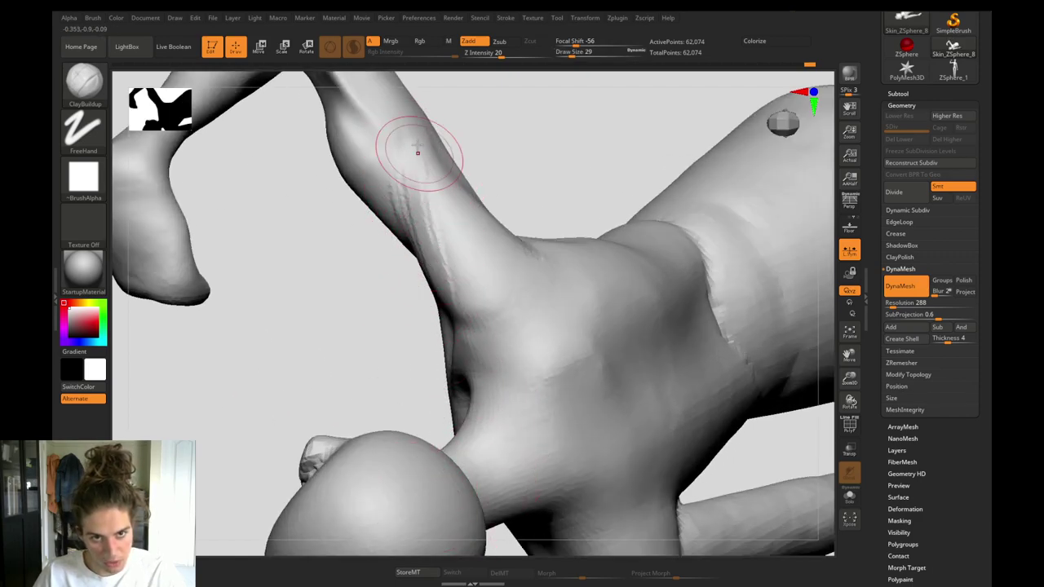
{"action": "left_click_drag", "start_coordinate": [418, 153], "coordinate": [441, 232]}
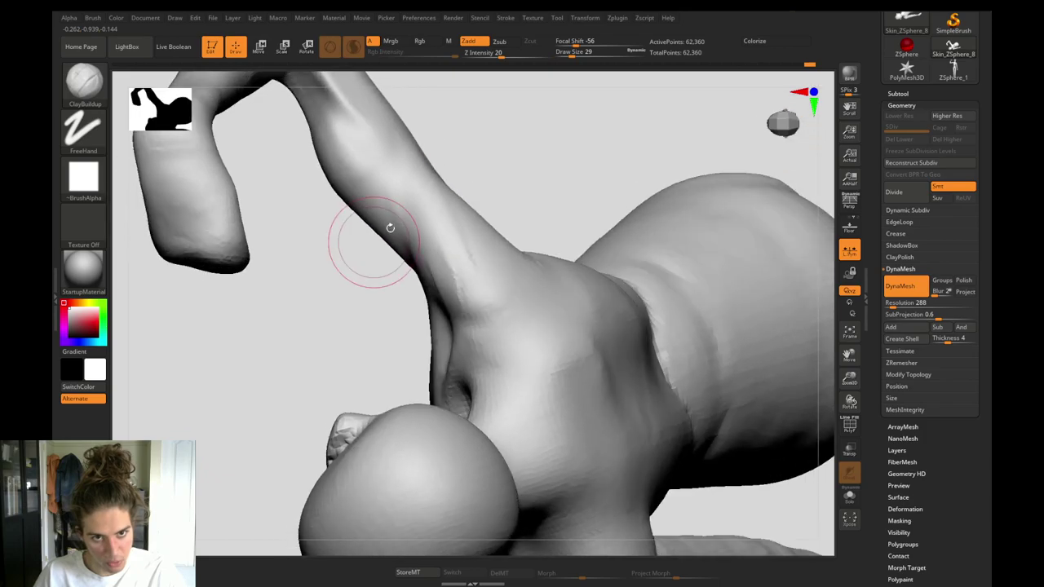
Carve the groove along the top of the raised upper arm with DamStandard at draw size 29 and smooth it.
{"action": "key", "text": "b"}
{"action": "key", "text": "d"}
{"action": "key", "text": "s"}
{"action": "left_click_drag", "start_coordinate": [400, 183], "coordinate": [413, 267]}
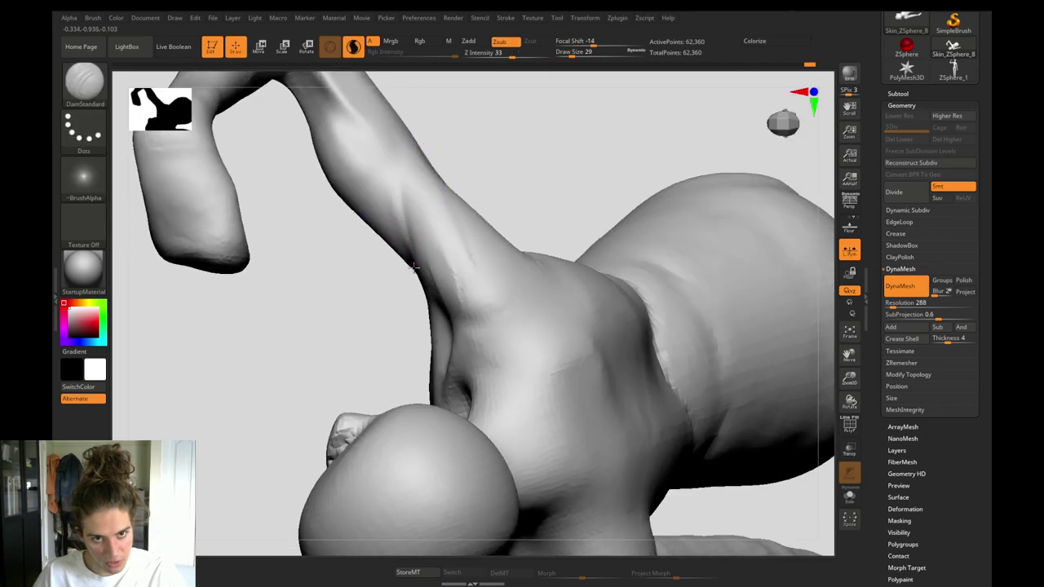
{"action": "left_click_drag", "start_coordinate": [408, 195], "coordinate": [417, 265], "text": "shift"}
{"action": "mouse_move", "coordinate": [308, 367]}
{"action": "left_mouse_down", "text": "alt"}
{"action": "mouse_move", "coordinate": [301, 217]}
{"action": "mouse_move", "coordinate": [298, 309]}
{"action": "mouse_move", "coordinate": [305, 303]}
{"action": "left_mouse_up", "text": "alt"}
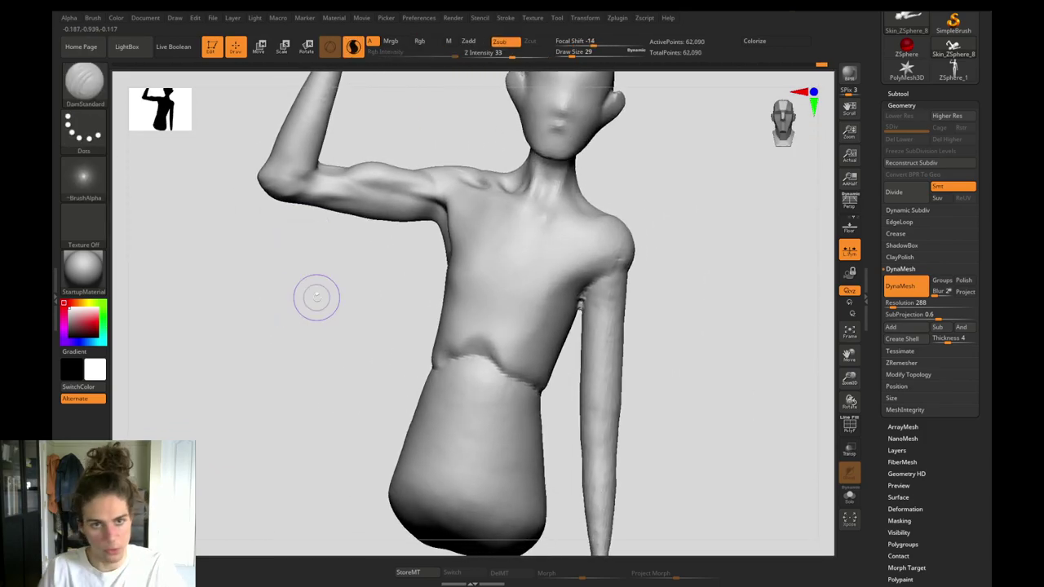
Fill out the upper arm between the biceps and inner elbow with ClayBuildup at draw size 33 and smooth it.
{"action": "left_click_drag", "start_coordinate": [244, 284], "coordinate": [359, 436], "text": "alt"}
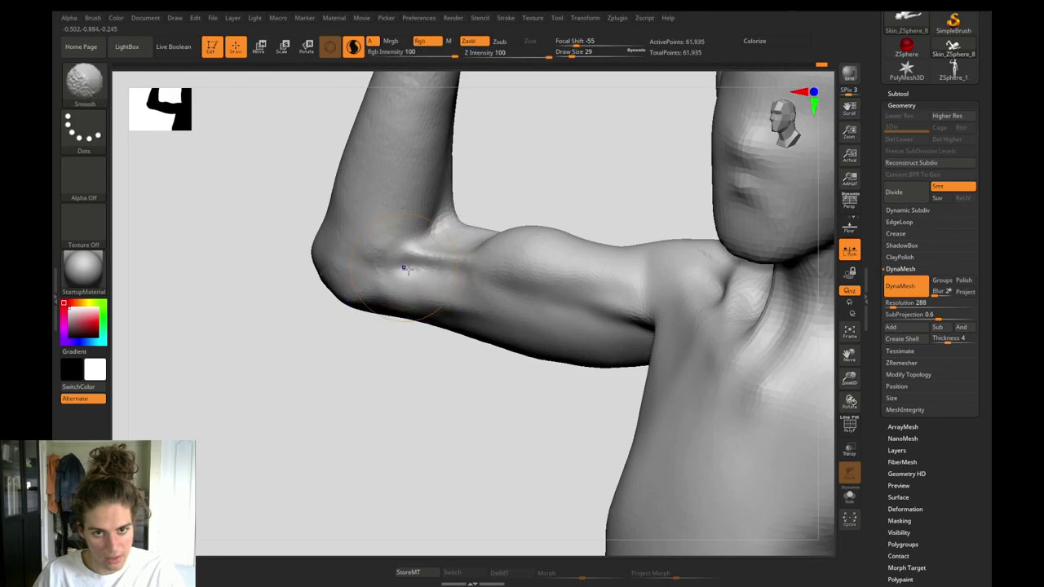
{"action": "mouse_move", "coordinate": [389, 389]}
{"action": "left_mouse_down"}
{"action": "mouse_move", "coordinate": [353, 439]}
{"action": "mouse_move", "coordinate": [337, 414]}
{"action": "mouse_move", "coordinate": [351, 449]}
{"action": "left_mouse_up"}
{"action": "key", "text": "b"}
{"action": "key", "text": "c"}
{"action": "key", "text": "b"}
{"action": "key", "text": "s"}
{"action": "left_click_drag", "start_coordinate": [490, 242], "coordinate": [491, 287]}
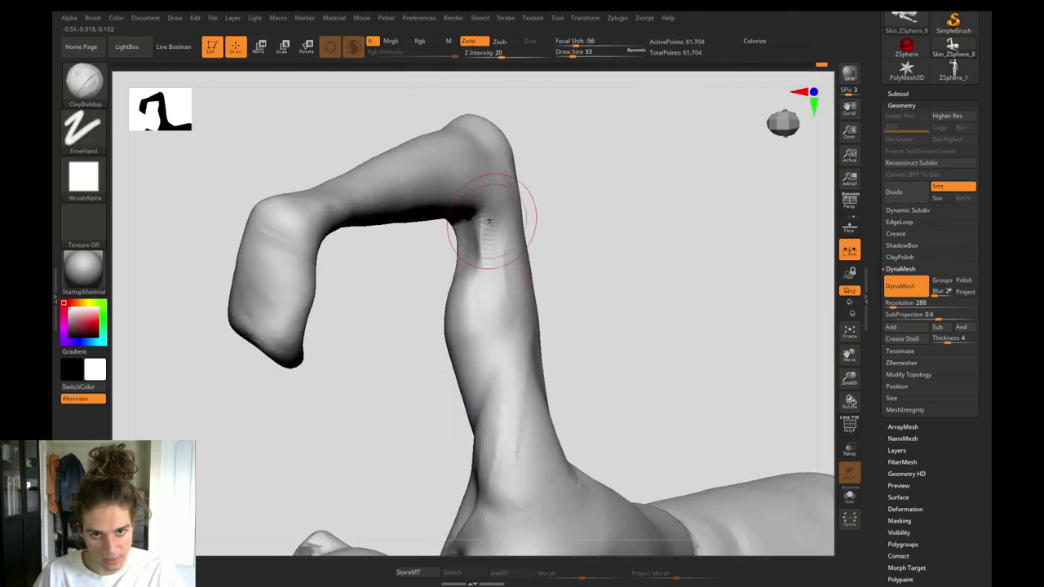
{"action": "mouse_move", "coordinate": [489, 221]}
{"action": "left_mouse_down"}
{"action": "mouse_move", "coordinate": [486, 277]}
{"action": "mouse_move", "coordinate": [502, 283]}
{"action": "left_mouse_up"}
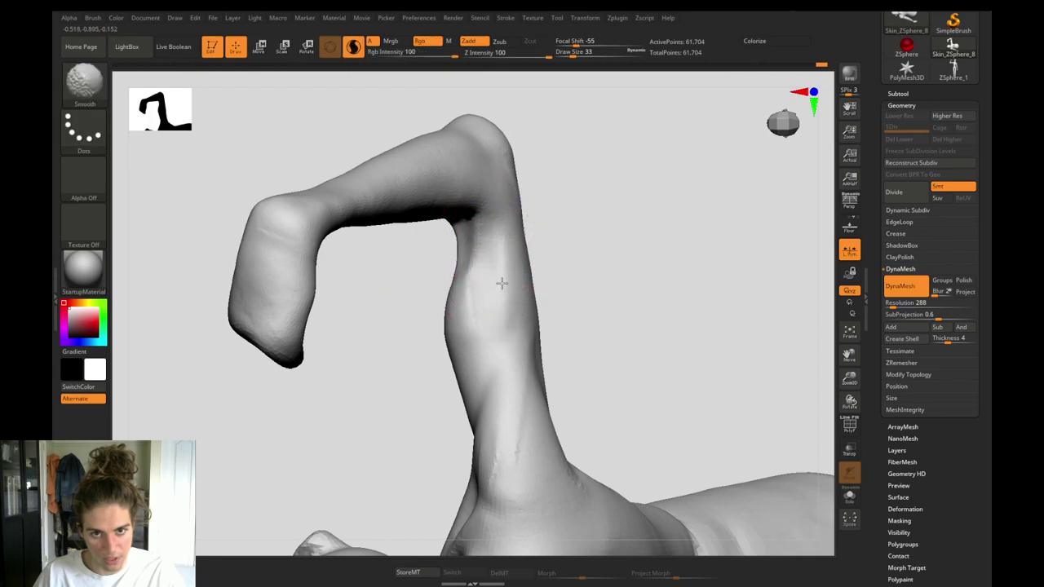
{"action": "mouse_move", "coordinate": [500, 321]}
{"action": "left_mouse_down", "text": "shift"}
{"action": "mouse_move", "coordinate": [488, 286]}
{"action": "mouse_move", "coordinate": [481, 326]}
{"action": "left_mouse_up", "text": "shift"}
{"action": "left_click_drag", "start_coordinate": [478, 283], "coordinate": [487, 332], "text": "shift"}
{"action": "mouse_move", "coordinate": [427, 378]}
{"action": "left_mouse_down", "text": "alt"}
{"action": "mouse_move", "coordinate": [301, 291]}
{"action": "mouse_move", "coordinate": [326, 222]}
{"action": "mouse_move", "coordinate": [367, 335]}
{"action": "left_mouse_up", "text": "alt"}
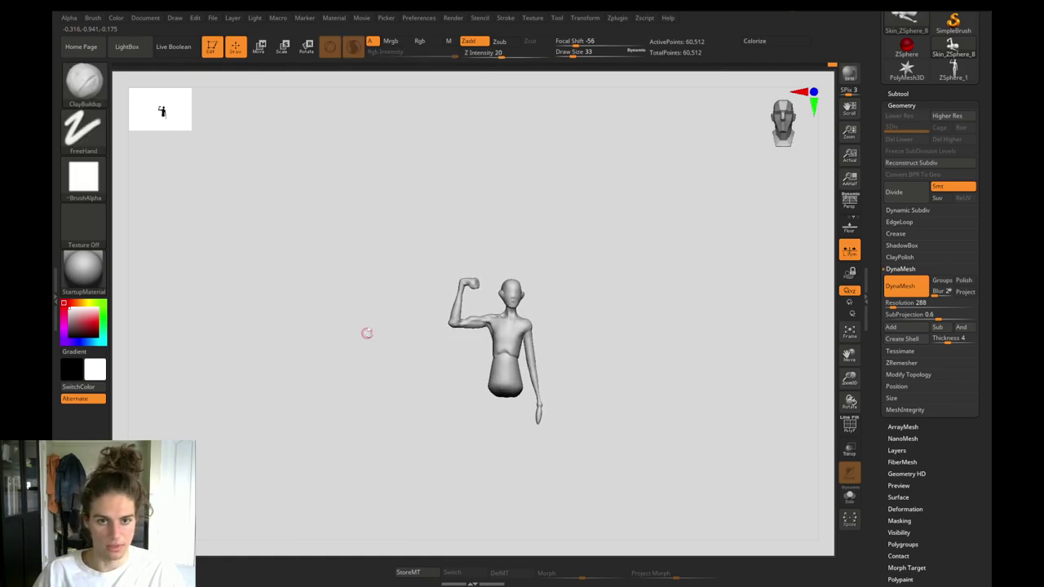
Sharpen the crease at the raised arm's front armpit with DamStandard at draw size 27 and smooth around it.
{"action": "left_click_drag", "start_coordinate": [467, 337], "coordinate": [494, 491], "text": "alt"}
{"action": "key", "text": "b"}
{"action": "key", "text": "d"}
{"action": "key", "text": "s"}
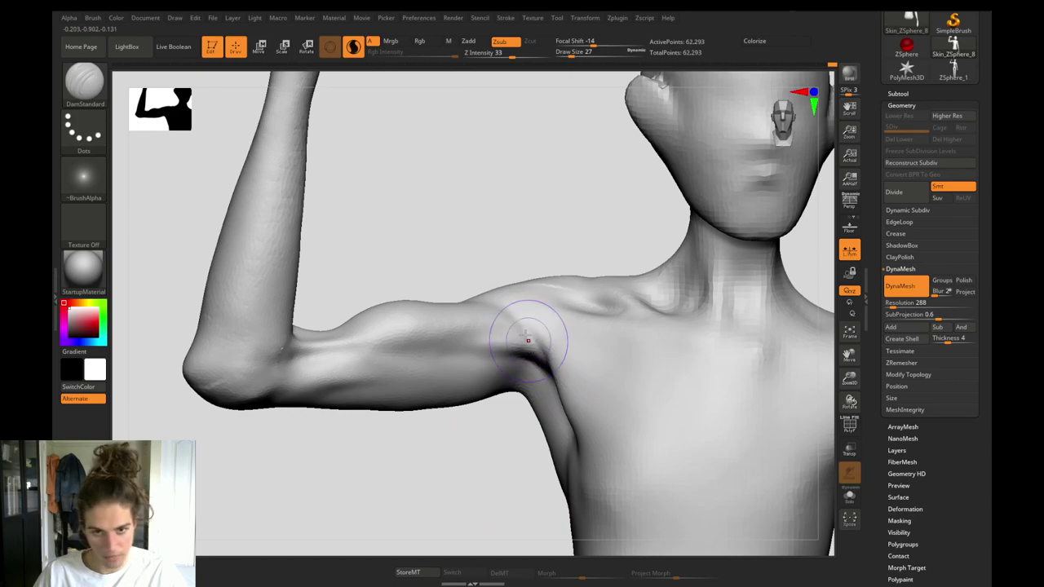
{"action": "key", "text": "shift"}
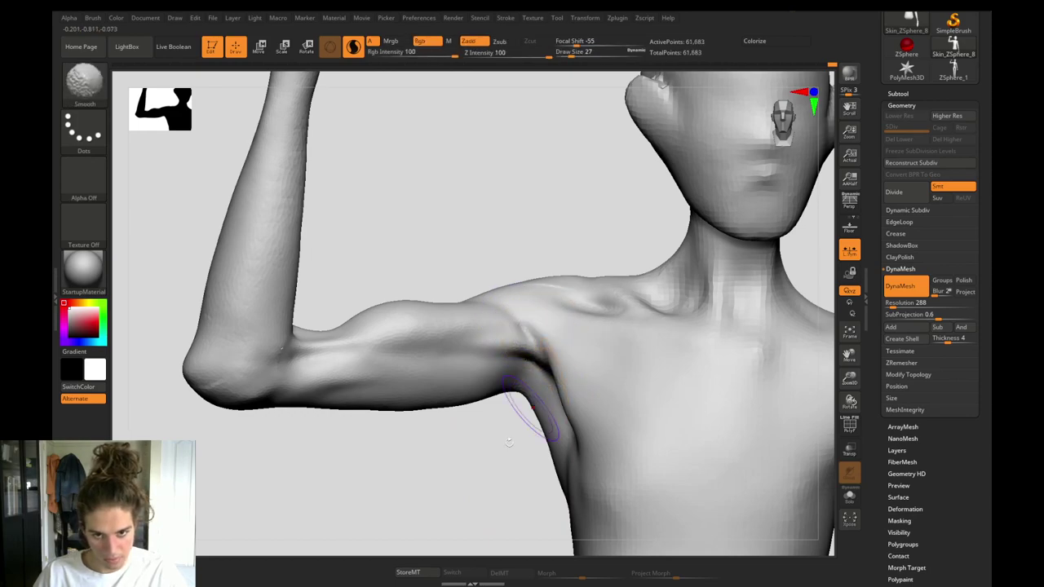
{"action": "left_click_drag", "start_coordinate": [508, 443], "coordinate": [477, 470]}
Adjust the shape of the front armpit fold with Move Topological at draw size 39.
{"action": "key", "text": "b"}
{"action": "key", "text": "m"}
{"action": "key", "text": "t"}
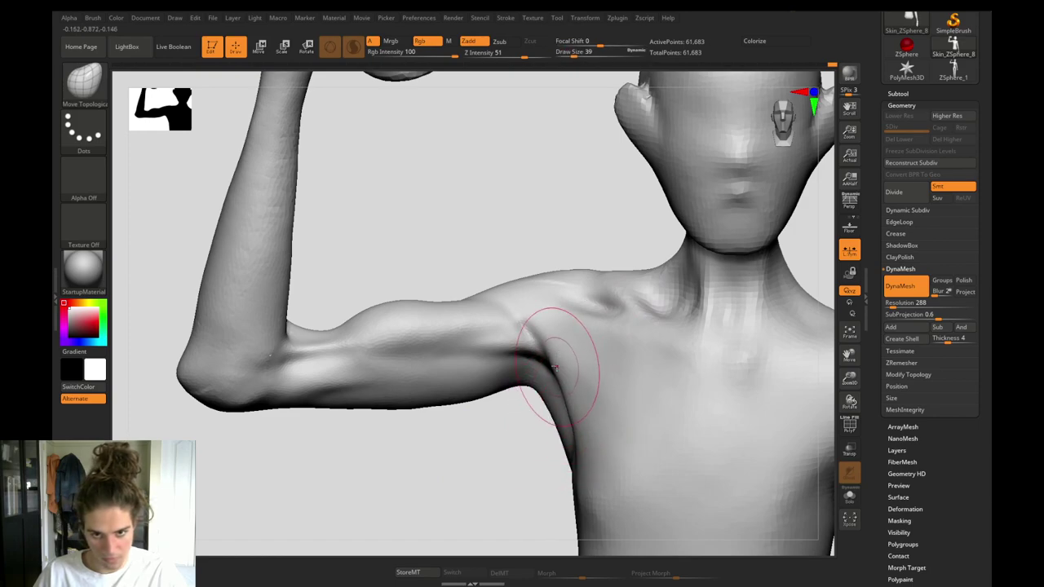
{"action": "left_click_drag", "start_coordinate": [528, 418], "coordinate": [465, 406], "text": "alt"}
Carve the inner elbow crease from the back side of the raised arm with DamStandard at draw size 27.
{"action": "left_click_drag", "start_coordinate": [328, 279], "coordinate": [254, 258], "text": "alt"}
{"action": "mouse_move", "coordinate": [192, 254]}
{"action": "left_mouse_down"}
{"action": "mouse_move", "coordinate": [473, 277]}
{"action": "mouse_move", "coordinate": [488, 299]}
{"action": "left_mouse_up"}
{"action": "key", "text": "b"}
{"action": "key", "text": "d"}
{"action": "key", "text": "s"}
{"action": "key", "text": "s"}
{"action": "left_click_drag", "start_coordinate": [549, 340], "coordinate": [573, 353]}
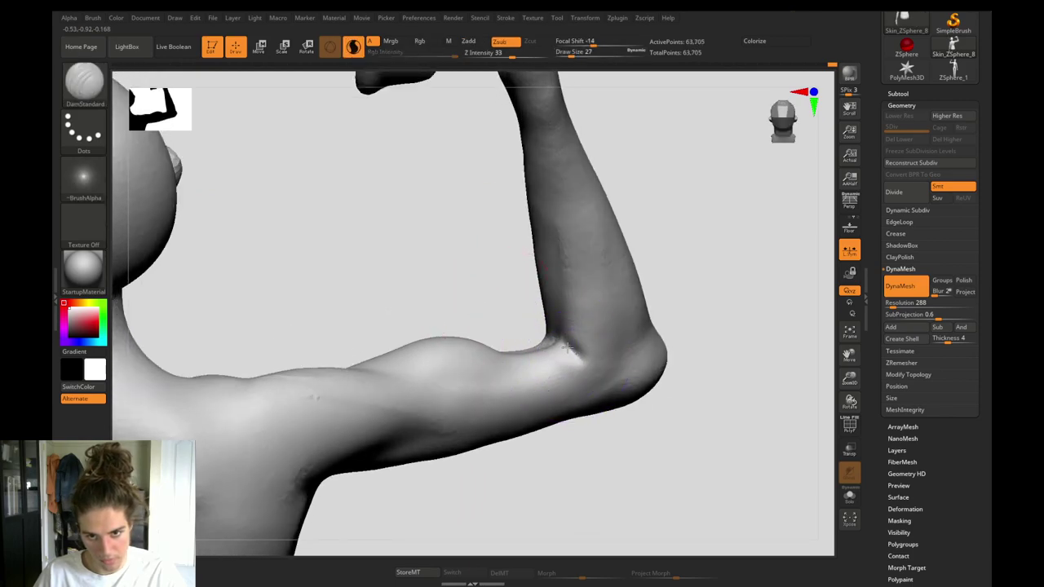
{"action": "left_click_drag", "start_coordinate": [483, 282], "coordinate": [489, 325]}
Build up the upper arm beside the inner elbow crease with ClayBuildup at draw size 29 and smooth it.
{"action": "key", "text": "b"}
{"action": "key", "text": "c"}
{"action": "key", "text": "b"}
{"action": "key", "text": "s"}
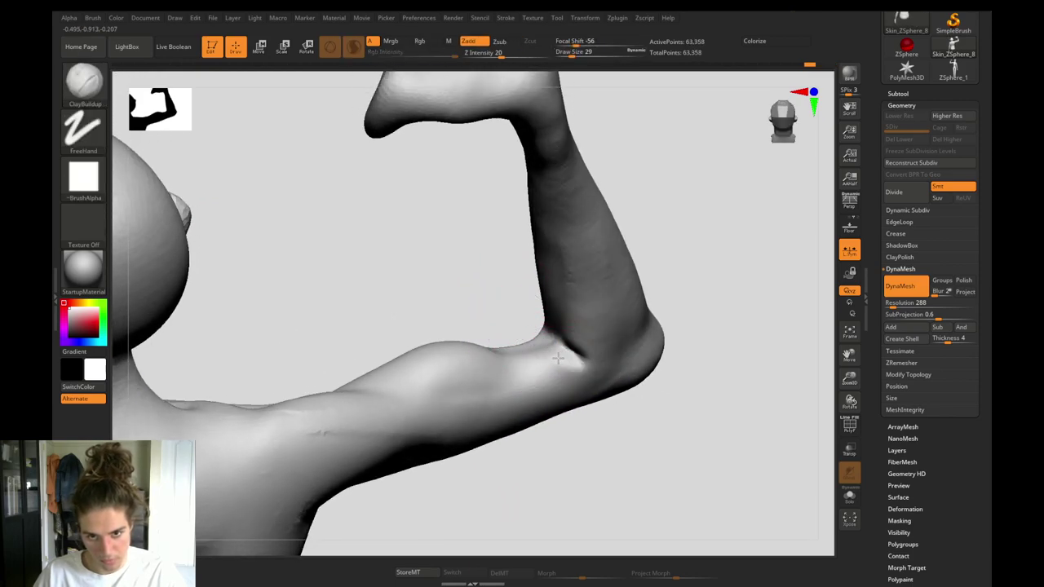
{"action": "left_click_drag", "start_coordinate": [551, 359], "coordinate": [559, 369]}
{"action": "left_click_drag", "start_coordinate": [559, 359], "coordinate": [545, 368], "text": "shift"}
{"action": "left_click_drag", "start_coordinate": [564, 439], "coordinate": [624, 475], "text": "ctrl"}
{"action": "left_click_drag", "start_coordinate": [604, 464], "coordinate": [555, 408]}
Reshape the fold where the forearm meets the upper arm with Move Topological.
{"action": "key", "text": "b"}
{"action": "key", "text": "m"}
{"action": "key", "text": "t"}
{"action": "mouse_move", "coordinate": [552, 343]}
{"action": "left_mouse_down"}
{"action": "mouse_move", "coordinate": [541, 330]}
{"action": "mouse_move", "coordinate": [574, 356]}
{"action": "mouse_move", "coordinate": [569, 336]}
{"action": "mouse_move", "coordinate": [555, 360]}
{"action": "mouse_move", "coordinate": [576, 349]}
{"action": "left_mouse_up"}
{"action": "key", "text": "s"}
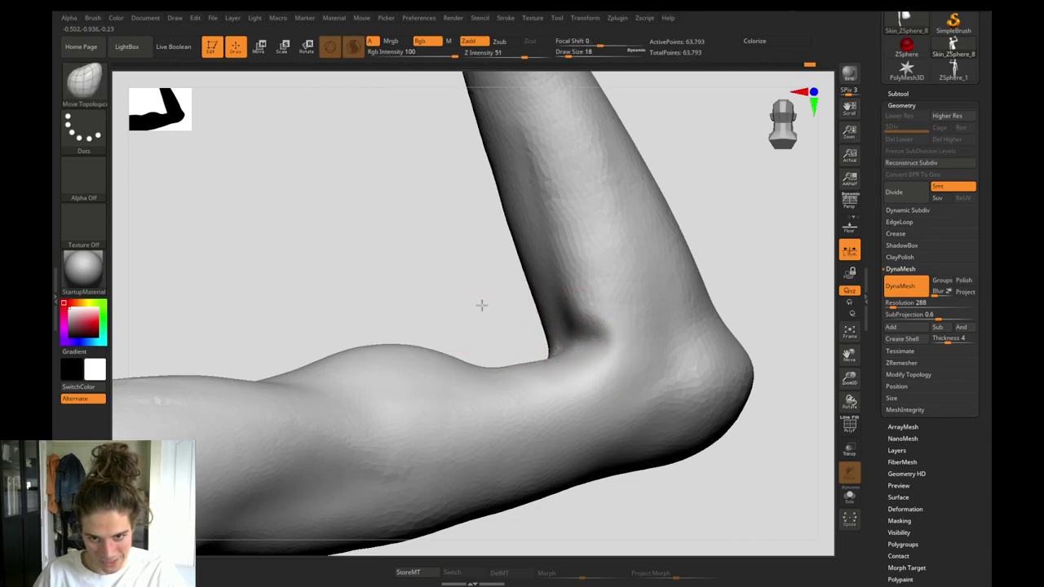
Push in the forearm contour just above the elbow with Move Topological at draw size 41.
{"action": "key", "text": "b"}
{"action": "key", "text": "d"}
{"action": "key", "text": "s"}
{"action": "mouse_move", "coordinate": [482, 305]}
{"action": "left_mouse_down"}
{"action": "mouse_move", "coordinate": [499, 304]}
{"action": "mouse_move", "coordinate": [421, 303]}
{"action": "left_mouse_up"}
{"action": "key", "text": "b"}
{"action": "key", "text": "m"}
{"action": "key", "text": "t"}
{"action": "key", "text": "bracketright"}
{"action": "key", "text": "bracketright"}
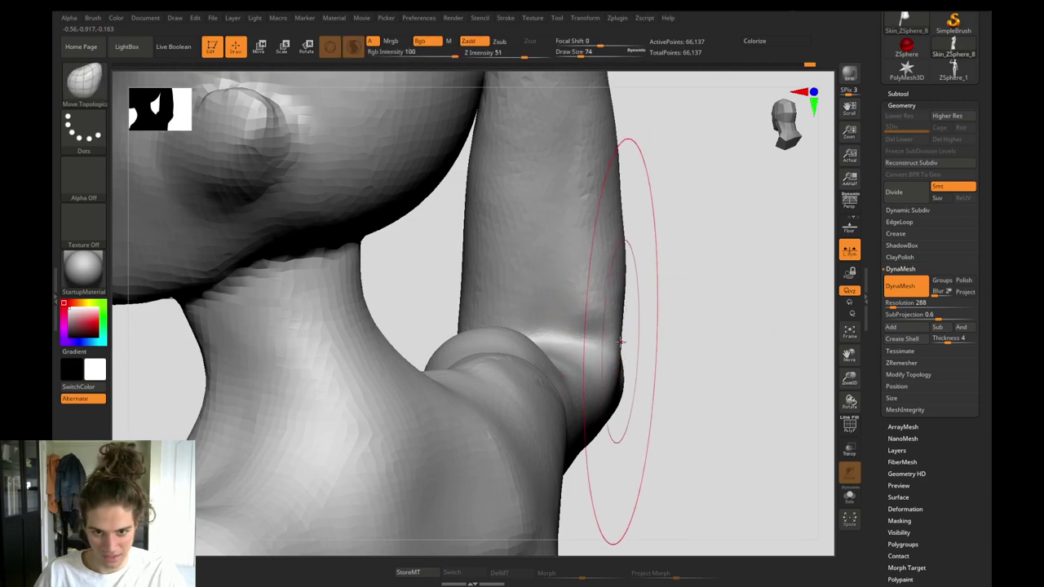
{"action": "key", "text": "bracketleft"}
{"action": "left_click_drag", "start_coordinate": [615, 341], "coordinate": [592, 335]}
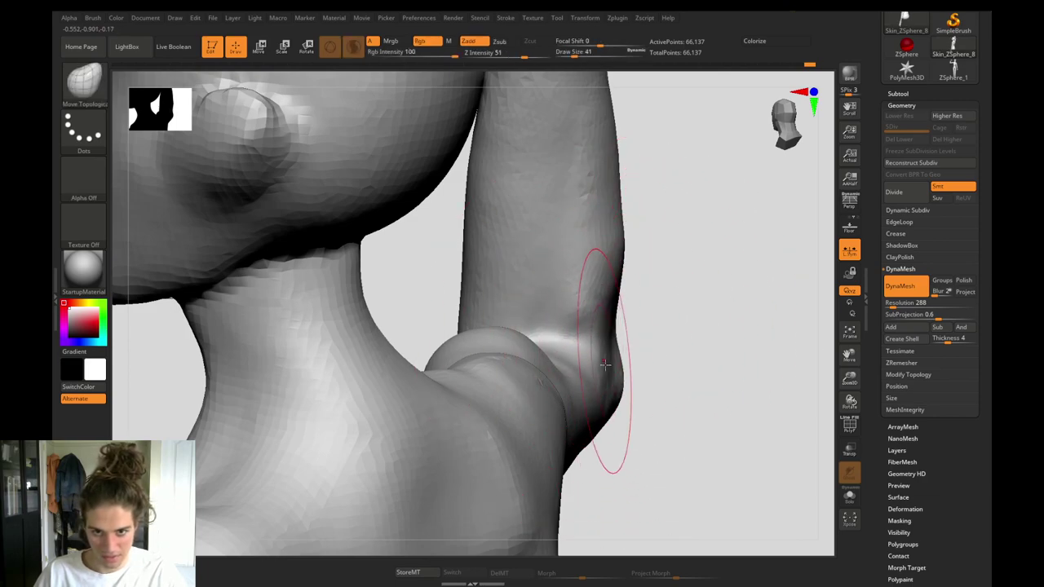
Reshape the raised forearm's profile below the fist with Move Topological and smooth along its edge.
{"action": "key", "text": "f"}
{"action": "mouse_move", "coordinate": [413, 369]}
{"action": "left_mouse_down"}
{"action": "mouse_move", "coordinate": [329, 357]}
{"action": "mouse_move", "coordinate": [340, 364]}
{"action": "mouse_move", "coordinate": [489, 326]}
{"action": "left_mouse_up"}
{"action": "key", "text": "s"}
{"action": "mouse_move", "coordinate": [602, 281]}
{"action": "left_mouse_down"}
{"action": "mouse_move", "coordinate": [606, 295]}
{"action": "mouse_move", "coordinate": [611, 245]}
{"action": "mouse_move", "coordinate": [604, 314]}
{"action": "mouse_move", "coordinate": [417, 319]}
{"action": "mouse_move", "coordinate": [470, 315]}
{"action": "mouse_move", "coordinate": [436, 362]}
{"action": "mouse_move", "coordinate": [437, 380]}
{"action": "left_mouse_up"}
{"action": "key", "text": "s"}
{"action": "left_click_drag", "start_coordinate": [655, 336], "coordinate": [780, 454], "text": "alt"}
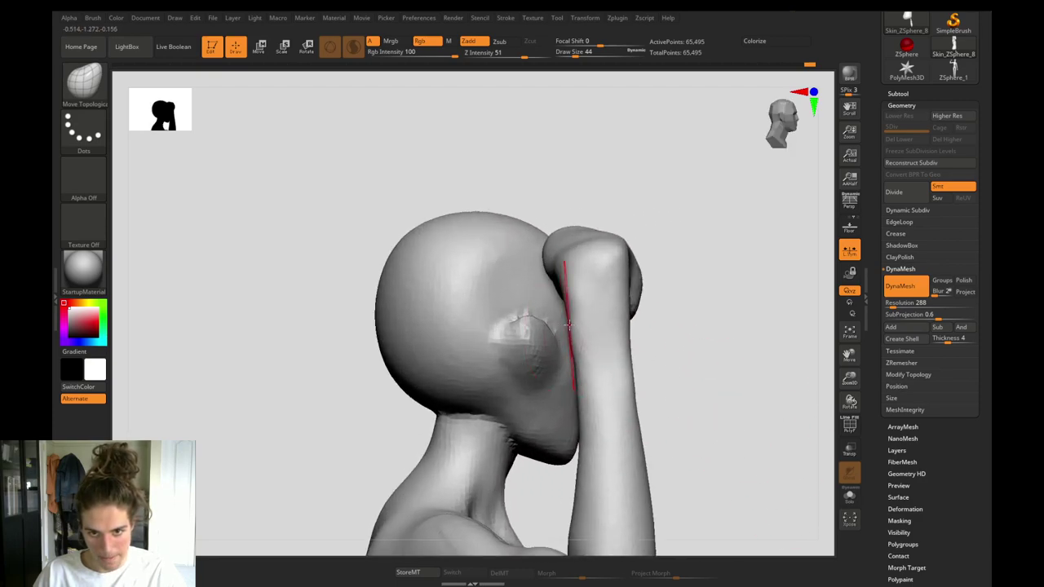
{"action": "left_click_drag", "start_coordinate": [569, 318], "coordinate": [582, 337]}
{"action": "key", "text": "s"}
{"action": "left_click_drag", "start_coordinate": [522, 320], "coordinate": [587, 454], "text": "shift"}
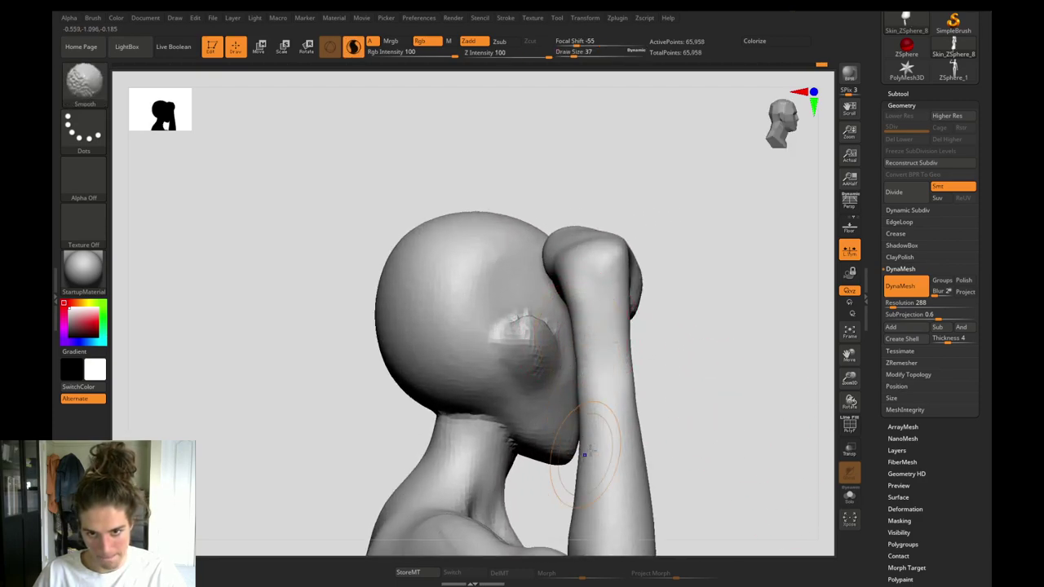
Build up the bony form at the front of the raised arm's elbow with ClayBuildup at draw size 31.
{"action": "left_click_drag", "start_coordinate": [540, 489], "coordinate": [522, 253], "text": "alt"}
{"action": "mouse_move", "coordinate": [461, 354]}
{"action": "left_mouse_down"}
{"action": "mouse_move", "coordinate": [413, 356]}
{"action": "mouse_move", "coordinate": [436, 379]}
{"action": "left_mouse_up"}
{"action": "left_click_drag", "start_coordinate": [445, 359], "coordinate": [582, 480], "text": "alt"}
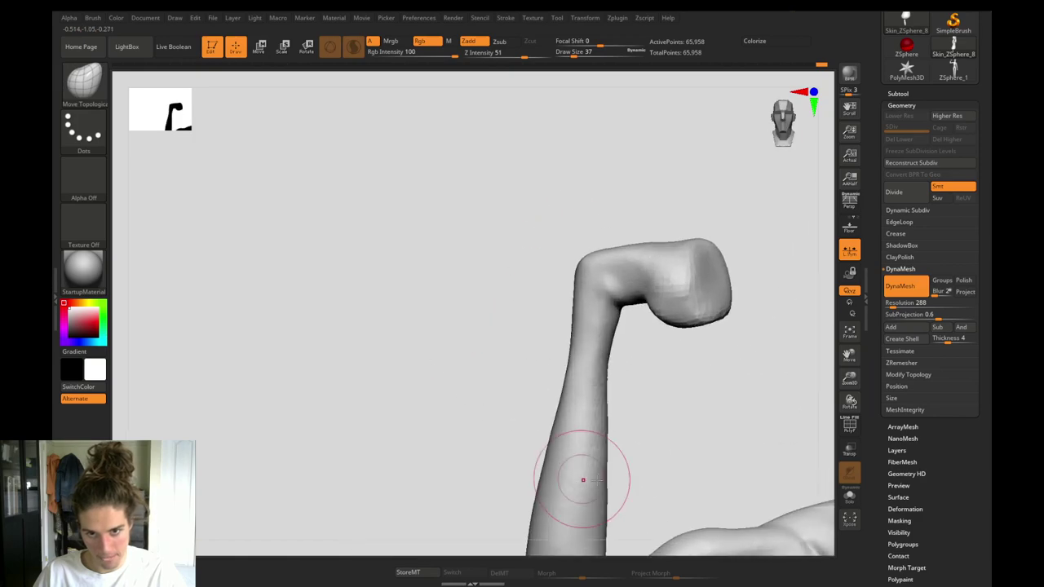
{"action": "mouse_move", "coordinate": [563, 353]}
{"action": "left_mouse_down", "text": "shift"}
{"action": "mouse_move", "coordinate": [551, 421]}
{"action": "mouse_move", "coordinate": [455, 357]}
{"action": "mouse_move", "coordinate": [451, 324]}
{"action": "mouse_move", "coordinate": [449, 394]}
{"action": "mouse_move", "coordinate": [422, 391]}
{"action": "mouse_move", "coordinate": [452, 336]}
{"action": "mouse_move", "coordinate": [451, 358]}
{"action": "left_mouse_up", "text": "shift"}
{"action": "left_click_drag", "start_coordinate": [451, 358], "coordinate": [507, 384]}
{"action": "key", "text": "b"}
{"action": "key", "text": "c"}
{"action": "key", "text": "b"}
{"action": "mouse_move", "coordinate": [552, 443]}
{"action": "left_mouse_down"}
{"action": "mouse_move", "coordinate": [566, 403]}
{"action": "mouse_move", "coordinate": [557, 473]}
{"action": "left_mouse_up"}
{"action": "mouse_move", "coordinate": [552, 391]}
{"action": "left_mouse_down"}
{"action": "mouse_move", "coordinate": [560, 324]}
{"action": "mouse_move", "coordinate": [550, 427]}
{"action": "mouse_move", "coordinate": [573, 370]}
{"action": "left_mouse_up"}
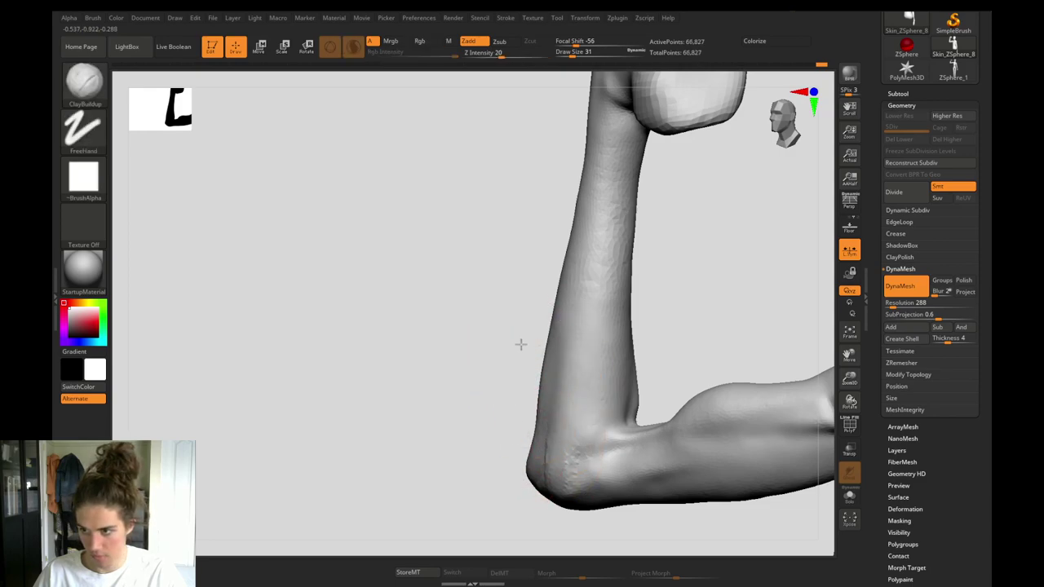
Carve a channel along the inner forearm above the elbow with subtractive ClayBuildup at draw size 33 and smooth it.
{"action": "mouse_move", "coordinate": [519, 345]}
{"action": "left_mouse_down"}
{"action": "mouse_move", "coordinate": [511, 344]}
{"action": "mouse_move", "coordinate": [514, 400]}
{"action": "left_mouse_up"}
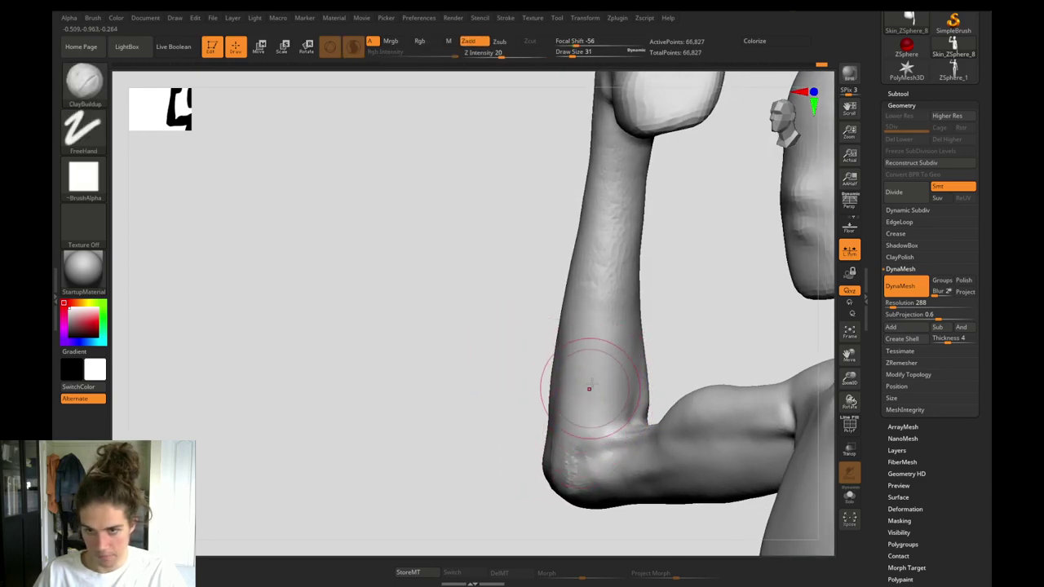
{"action": "left_click_drag", "start_coordinate": [617, 377], "coordinate": [631, 291], "text": "alt"}
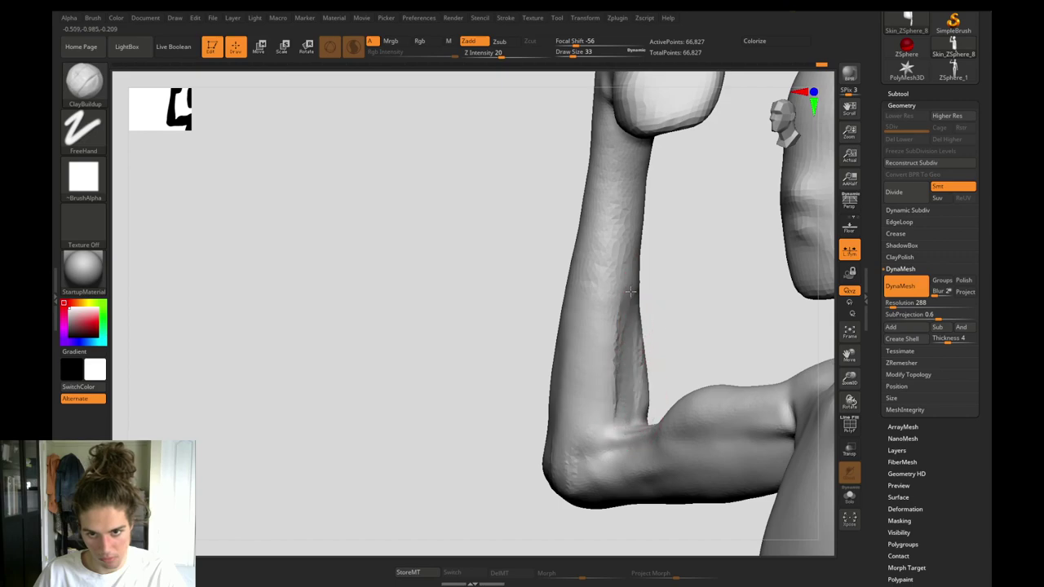
{"action": "key", "text": "shift"}
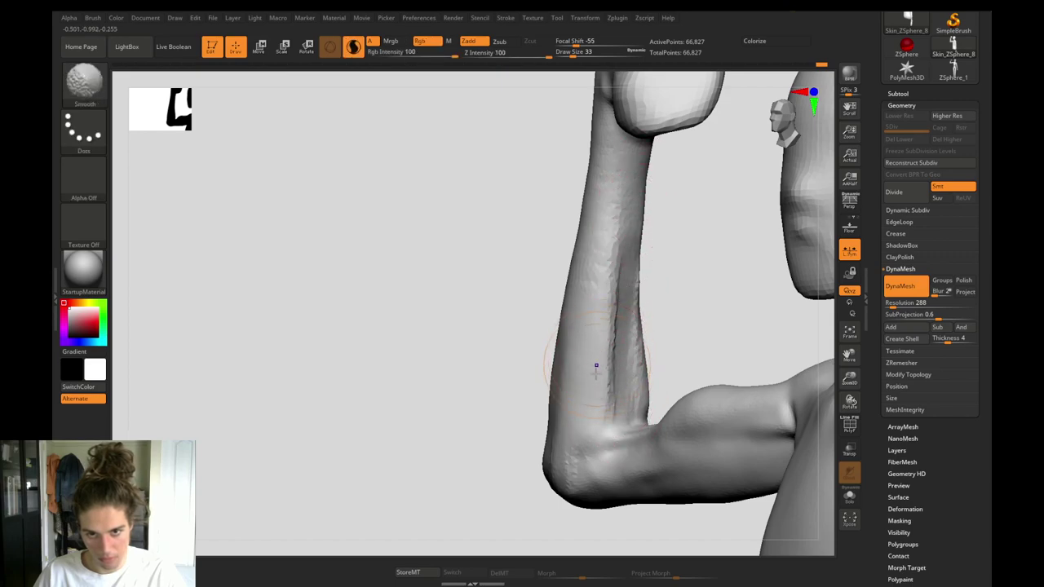
{"action": "left_click_drag", "start_coordinate": [624, 212], "coordinate": [617, 198], "text": "shift"}
Refine the inner forearm's muscle forms between elbow and wrist with ClayBuildup at draw size 27 and smooth them.
{"action": "left_click_drag", "start_coordinate": [609, 307], "coordinate": [578, 422]}
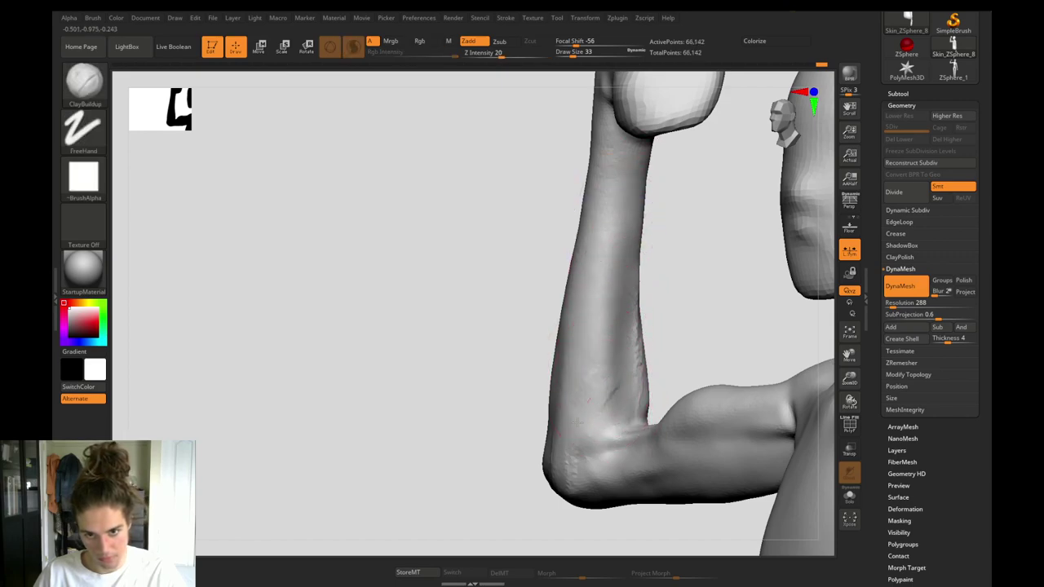
{"action": "mouse_move", "coordinate": [610, 337]}
{"action": "left_mouse_down"}
{"action": "mouse_move", "coordinate": [602, 313]}
{"action": "mouse_move", "coordinate": [615, 232]}
{"action": "mouse_move", "coordinate": [605, 359]}
{"action": "mouse_move", "coordinate": [617, 289]}
{"action": "mouse_move", "coordinate": [620, 318]}
{"action": "left_mouse_up"}
{"action": "left_click_drag", "start_coordinate": [626, 359], "coordinate": [627, 412]}
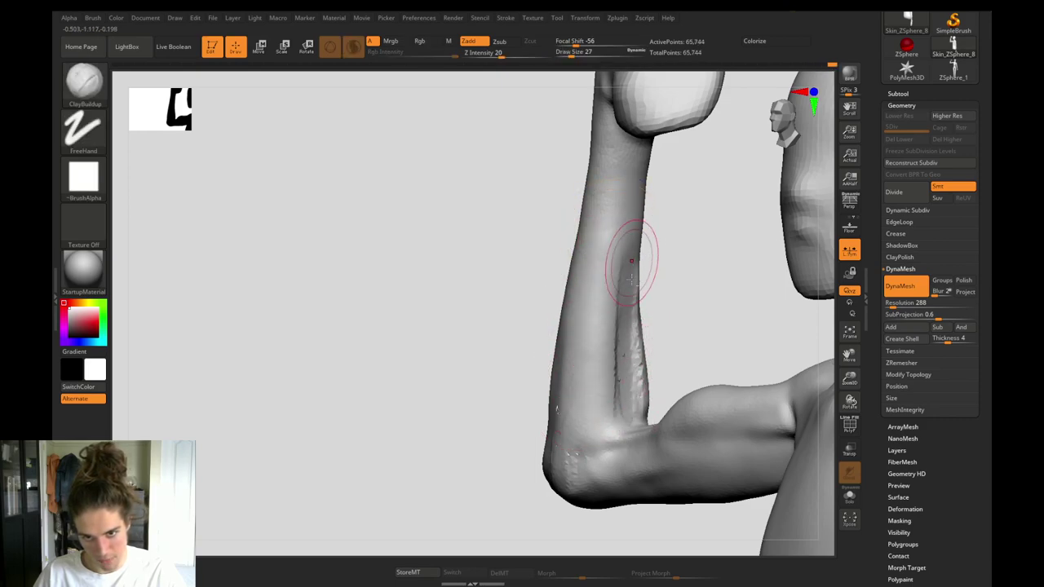
{"action": "mouse_move", "coordinate": [632, 264]}
{"action": "left_mouse_down"}
{"action": "mouse_move", "coordinate": [628, 331]}
{"action": "mouse_move", "coordinate": [625, 242]}
{"action": "left_mouse_up"}
{"action": "left_click_drag", "start_coordinate": [613, 341], "coordinate": [604, 223], "text": "shift"}
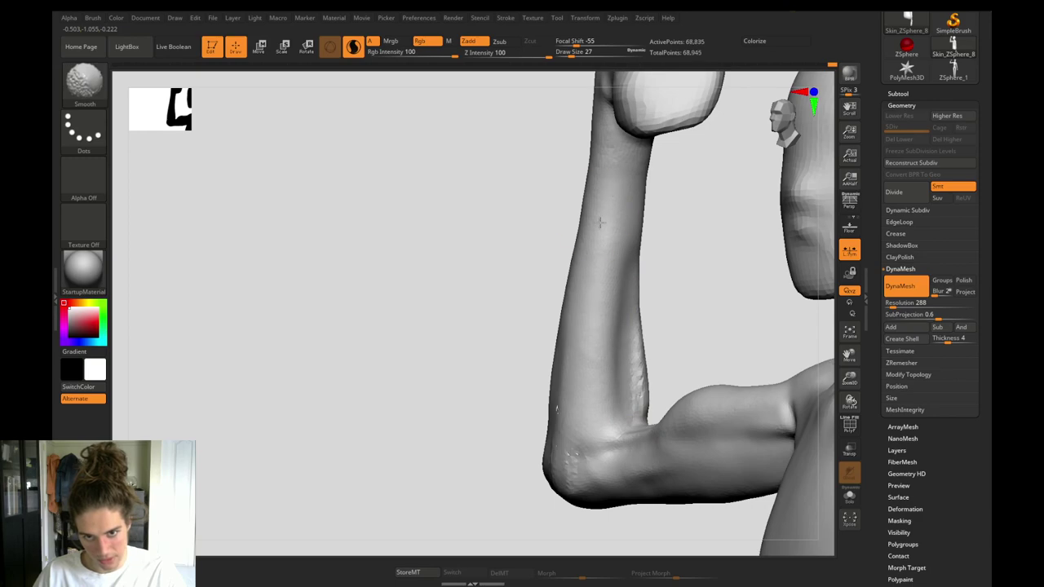
{"action": "mouse_move", "coordinate": [478, 308]}
{"action": "left_mouse_down"}
{"action": "mouse_move", "coordinate": [513, 303]}
{"action": "mouse_move", "coordinate": [464, 221]}
{"action": "mouse_move", "coordinate": [506, 298]}
{"action": "mouse_move", "coordinate": [515, 371]}
{"action": "mouse_move", "coordinate": [426, 314]}
{"action": "left_mouse_up"}
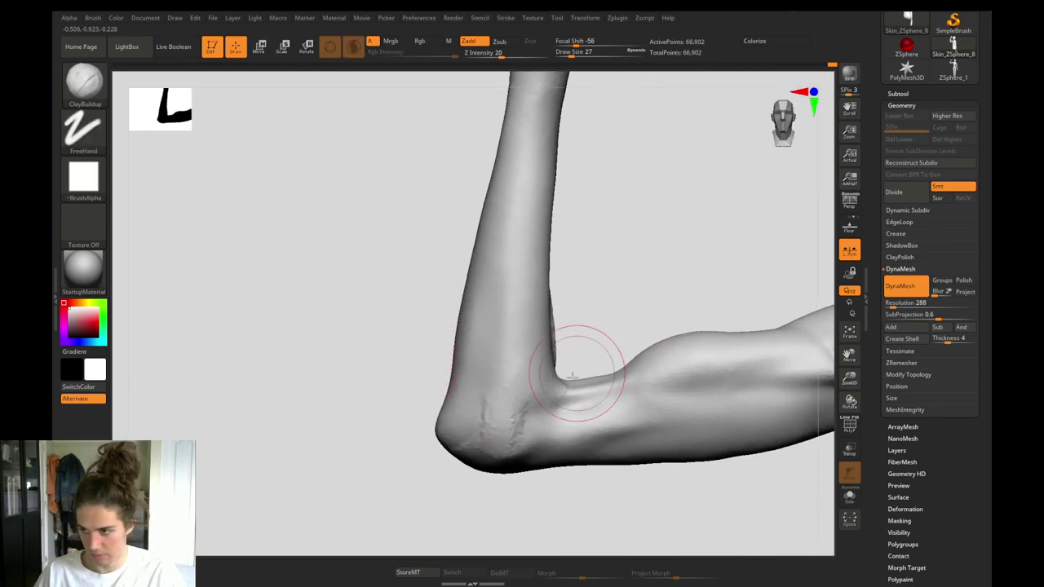
Adjust the inner elbow corner from the front with Move Topological.
{"action": "key", "text": "b"}
{"action": "key", "text": "m"}
{"action": "key", "text": "t"}
{"action": "left_click_drag", "start_coordinate": [565, 391], "coordinate": [577, 379]}
{"action": "left_click_drag", "start_coordinate": [397, 400], "coordinate": [418, 316], "text": "alt"}
Build up the back of the raised arm's elbow with ClayBuildup at draw size 27.
{"action": "left_click_drag", "start_coordinate": [494, 363], "coordinate": [603, 490]}
{"action": "left_click_drag", "start_coordinate": [480, 291], "coordinate": [355, 281]}
{"action": "mouse_move", "coordinate": [597, 312]}
{"action": "left_mouse_down"}
{"action": "mouse_move", "coordinate": [548, 294]}
{"action": "mouse_move", "coordinate": [632, 332]}
{"action": "mouse_move", "coordinate": [650, 385]}
{"action": "mouse_move", "coordinate": [635, 326]}
{"action": "mouse_move", "coordinate": [644, 269]}
{"action": "left_mouse_up"}
{"action": "key", "text": "b"}
{"action": "key", "text": "c"}
{"action": "key", "text": "b"}
{"action": "left_click_drag", "start_coordinate": [541, 245], "coordinate": [602, 330]}
Define the creases on the back of the elbow with DamStandard at draw size 27 and smooth the surface.
{"action": "key", "text": "b"}
{"action": "key", "text": "d"}
{"action": "key", "text": "s"}
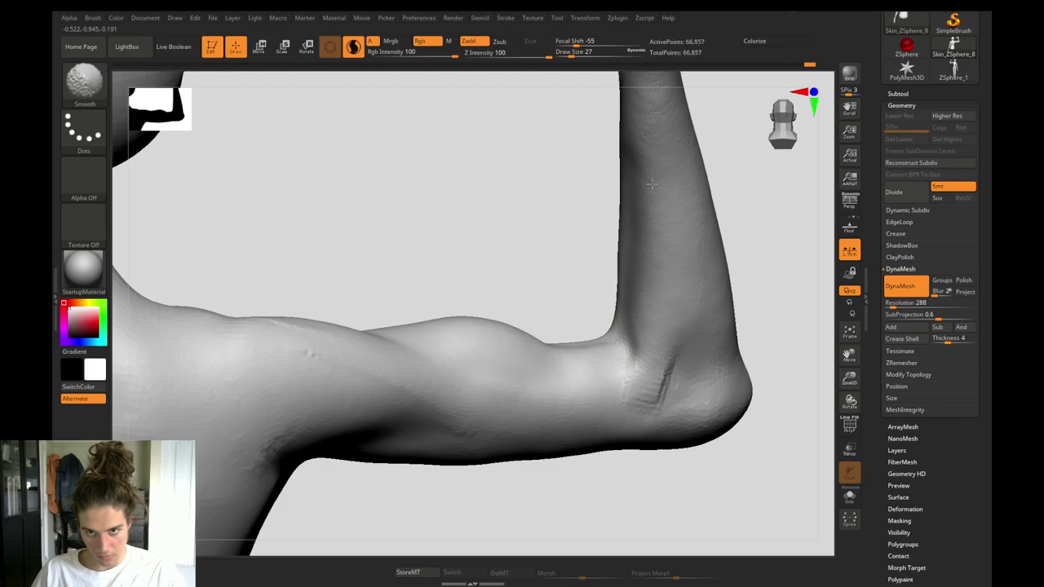
{"action": "left_click_drag", "start_coordinate": [587, 269], "coordinate": [493, 122]}
{"action": "left_click_drag", "start_coordinate": [593, 296], "coordinate": [587, 299]}
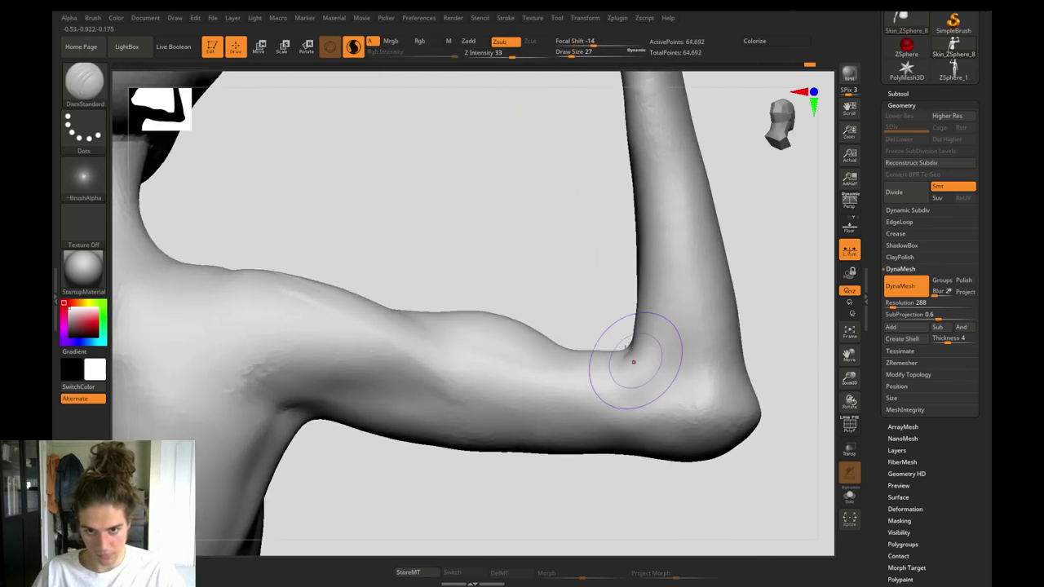
Build up the raised arm's elbow from the front with ClayBuildup at draw size 33 and update the DynaMesh.
{"action": "key", "text": "b"}
{"action": "key", "text": "c"}
{"action": "key", "text": "b"}
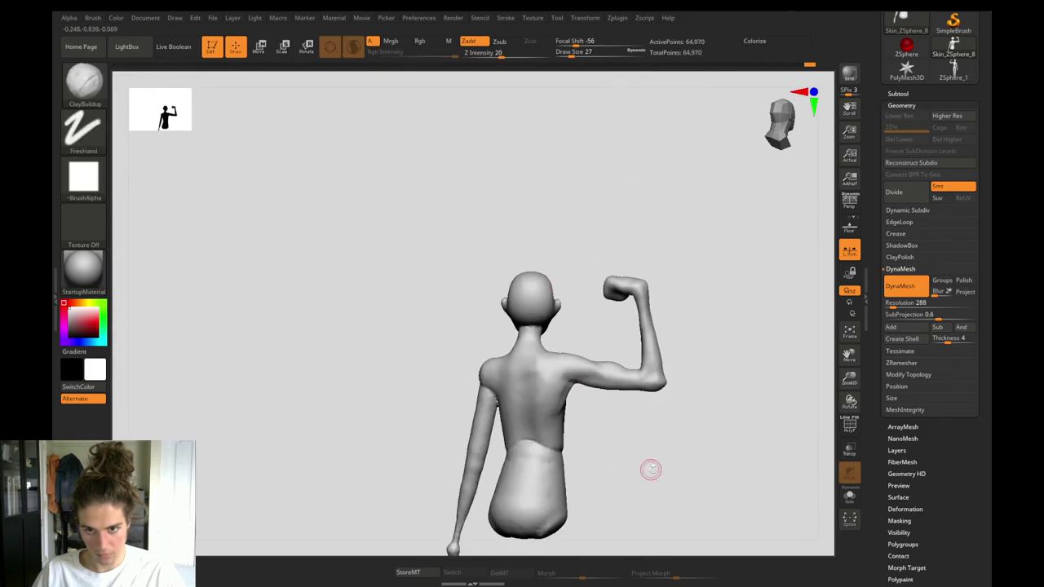
{"action": "mouse_move", "coordinate": [650, 469]}
{"action": "left_mouse_down"}
{"action": "mouse_move", "coordinate": [552, 464]}
{"action": "mouse_move", "coordinate": [552, 451]}
{"action": "left_mouse_up"}
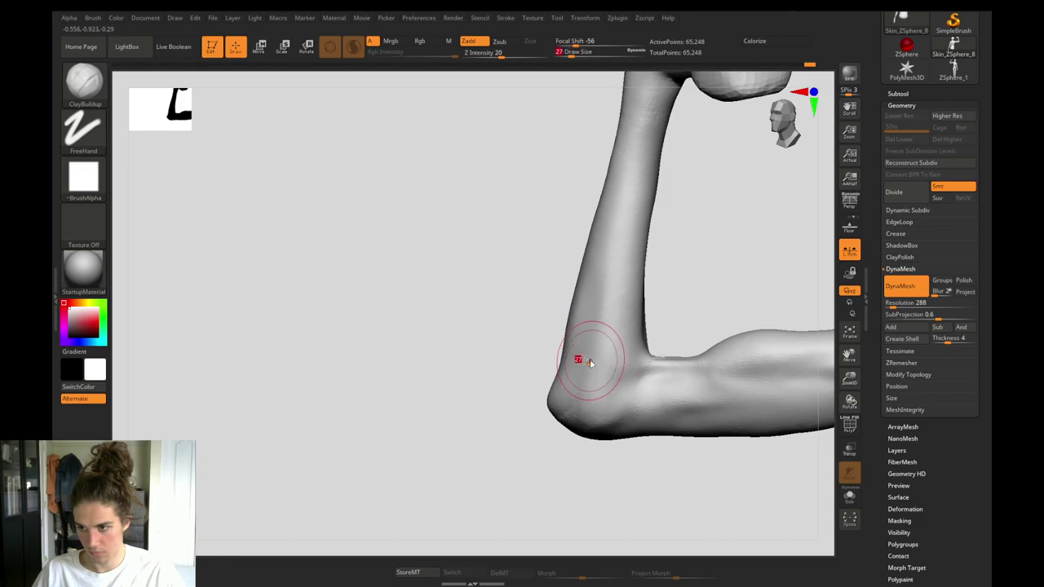
{"action": "mouse_move", "coordinate": [588, 362]}
{"action": "left_mouse_down"}
{"action": "mouse_move", "coordinate": [584, 396]}
{"action": "mouse_move", "coordinate": [594, 324]}
{"action": "left_mouse_up"}
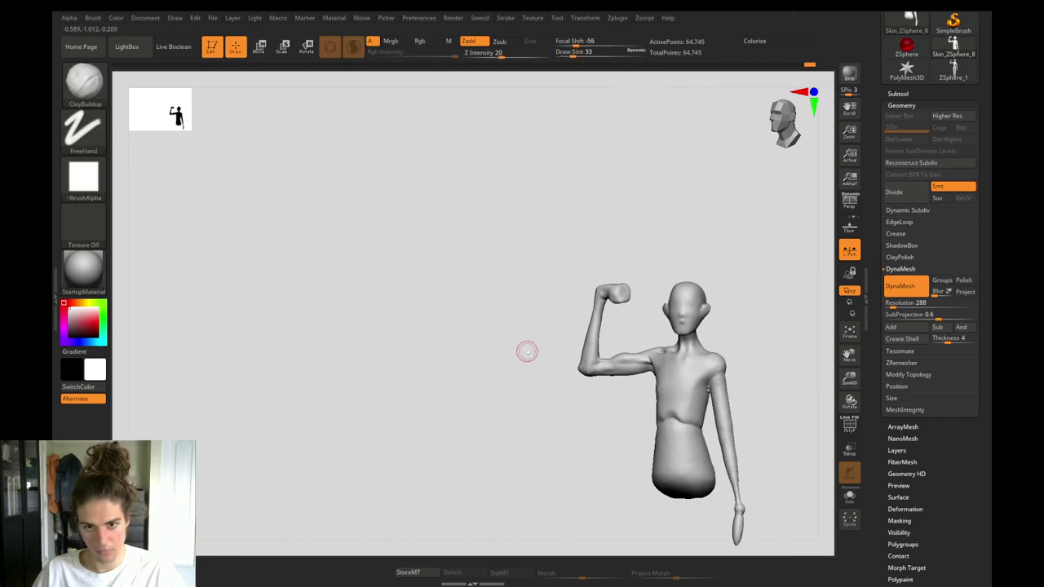
{"action": "left_click_drag", "start_coordinate": [529, 350], "coordinate": [530, 354]}
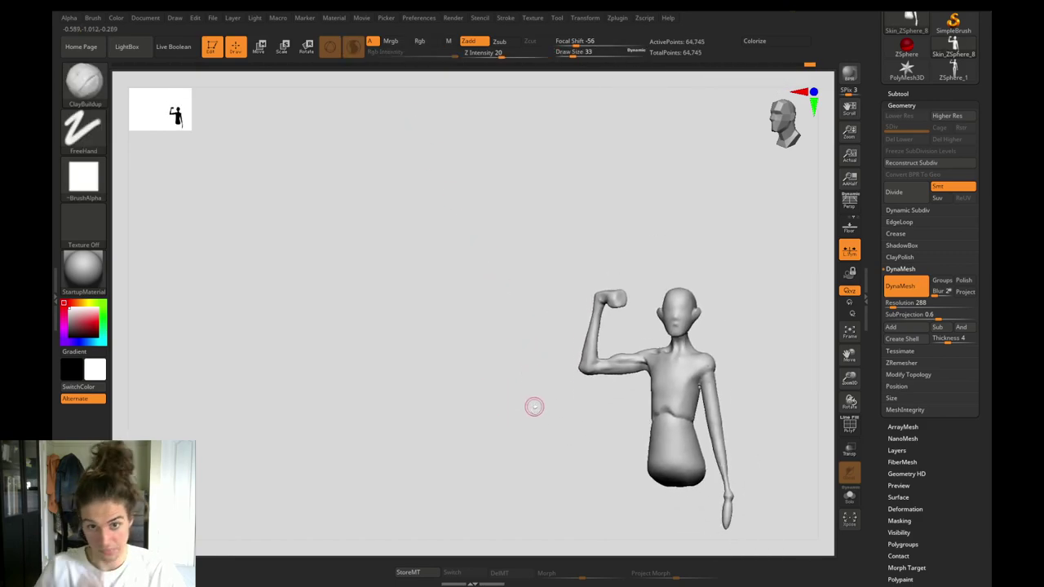
{"action": "left_click_drag", "start_coordinate": [534, 447], "coordinate": [429, 398]}
{"action": "left_click", "coordinate": [600, 292], "text": "ctrl+shift"}
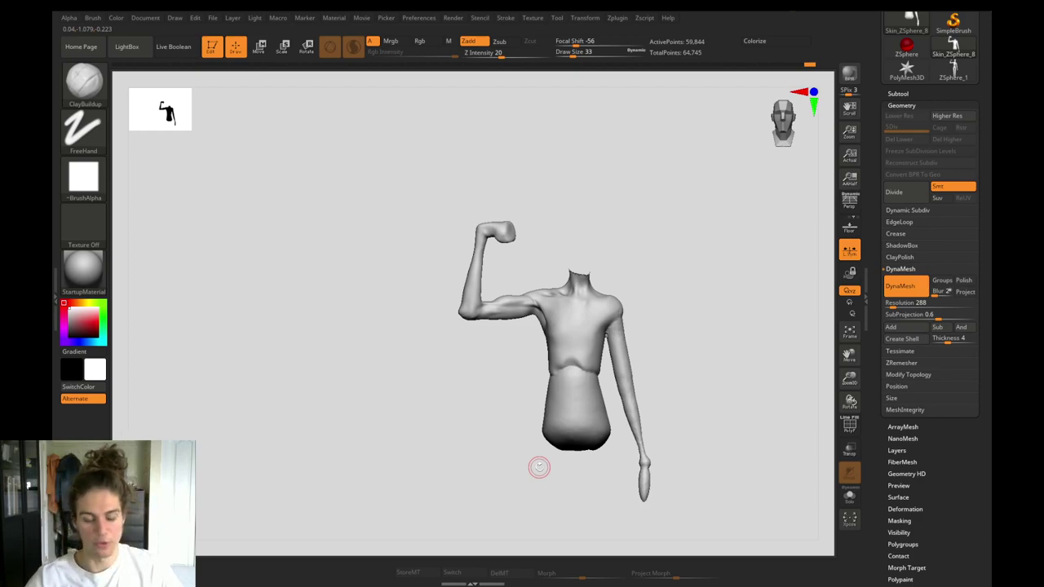
{"action": "key", "text": "ctrl+shift"}
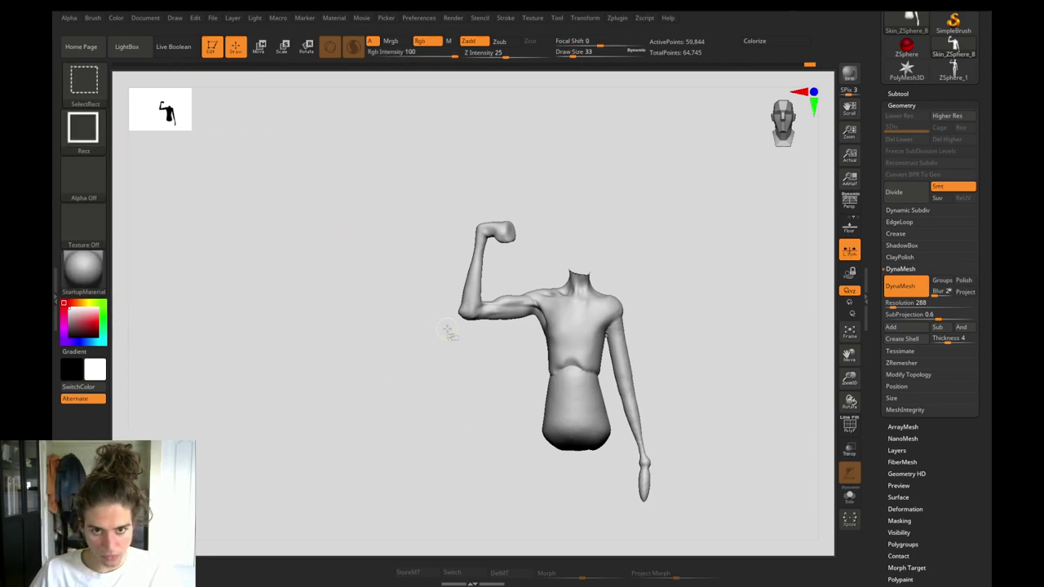
{"action": "left_click", "coordinate": [447, 330], "text": "ctrl+shift"}
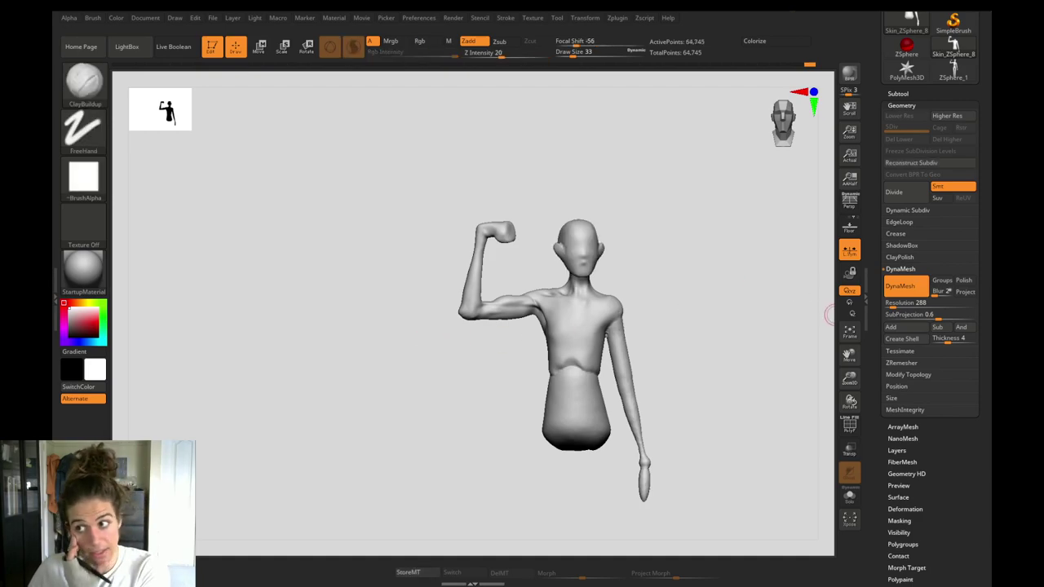
Bring the PureRef reference board beside the figure and examine its list of sculpting steps, singling out "3- first flows (connectivity)".
{"action": "right_click_drag", "start_coordinate": [990, 326], "coordinate": [658, 358]}
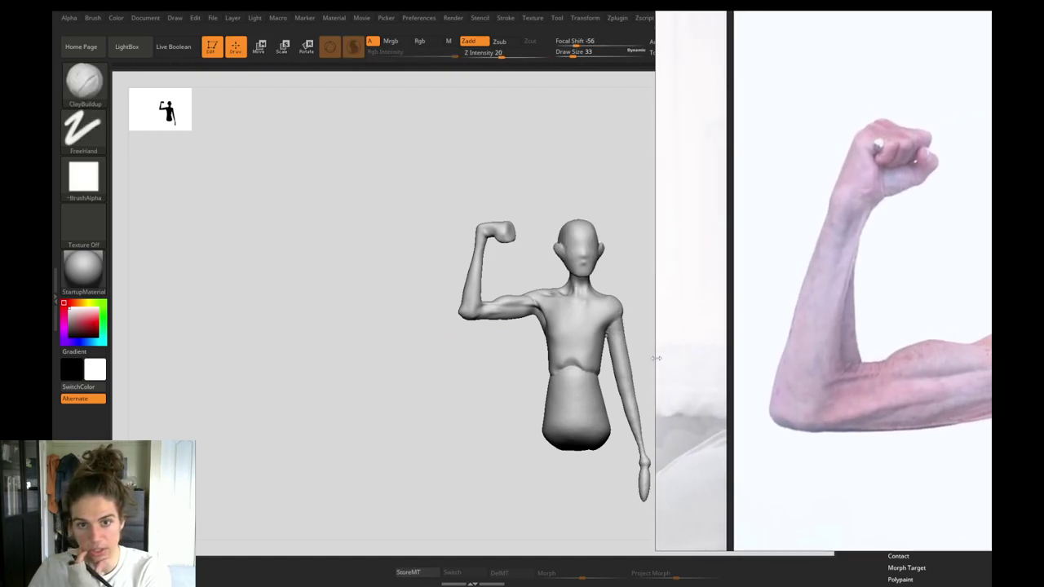
{"action": "right_click_drag", "start_coordinate": [823, 336], "coordinate": [768, 347]}
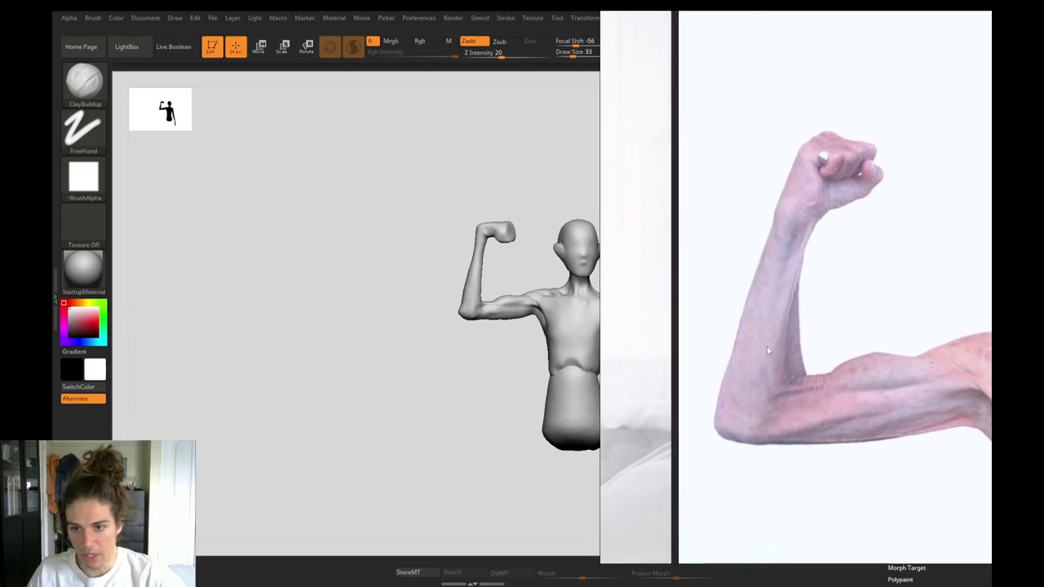
{"action": "scroll", "coordinate": [716, 338], "scroll_direction": "down", "scroll_amount": 8}
{"action": "scroll", "coordinate": [717, 341], "scroll_direction": "down", "scroll_amount": 3}
{"action": "scroll", "coordinate": [988, 343], "scroll_direction": "up", "scroll_amount": 7}
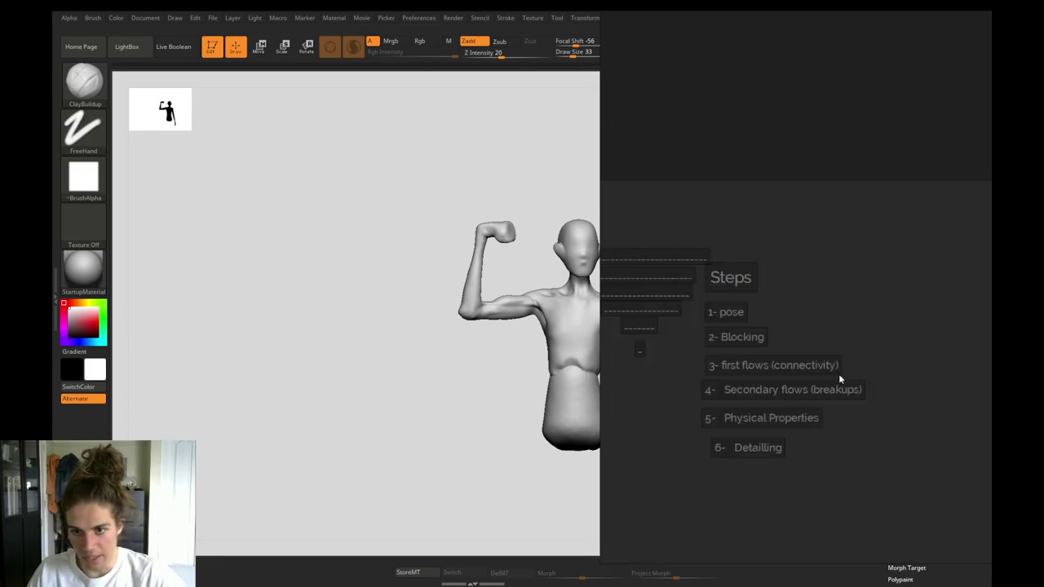
{"action": "scroll", "coordinate": [841, 376], "scroll_direction": "up", "scroll_amount": 3}
{"action": "scroll", "coordinate": [880, 359], "scroll_direction": "down", "scroll_amount": 3}
{"action": "left_click_drag", "start_coordinate": [887, 355], "coordinate": [735, 356]}
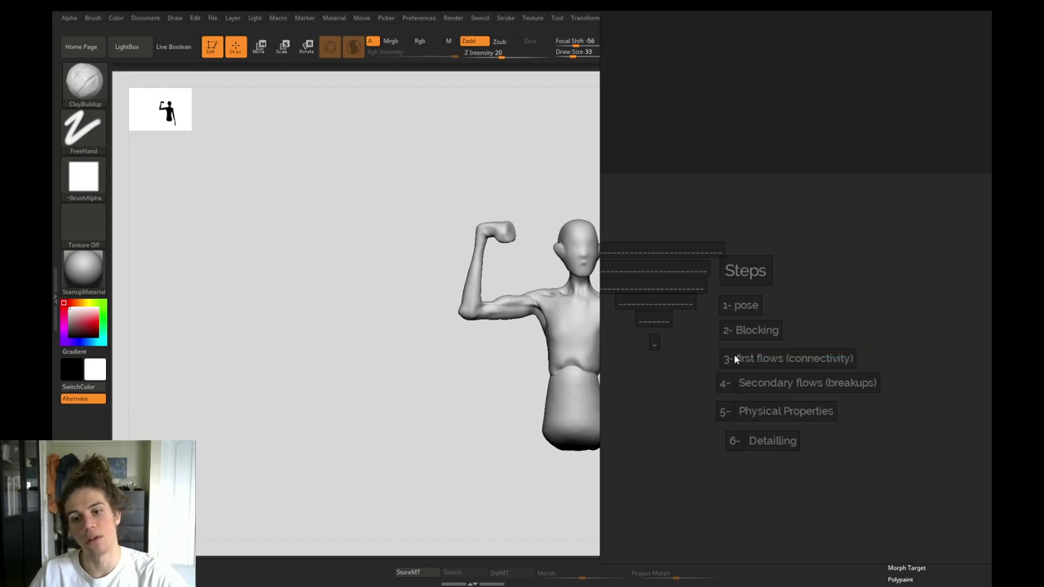
{"action": "left_click", "coordinate": [741, 356]}
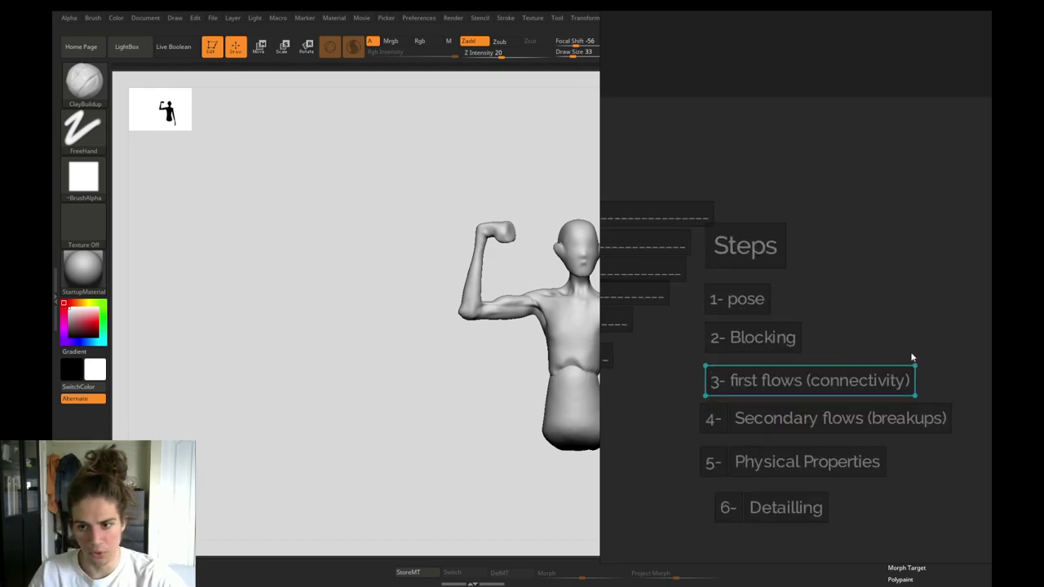
{"action": "left_click", "coordinate": [937, 367]}
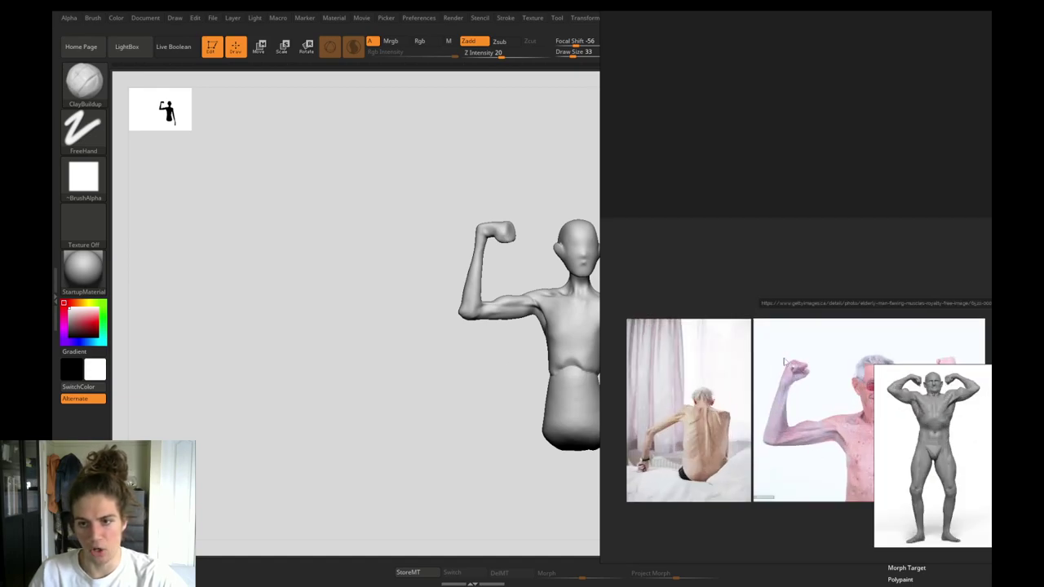
Move the four-view muscular figure image beside the flexing elderly man's photo so that both references are uncovered.
{"action": "left_click_drag", "start_coordinate": [777, 532], "coordinate": [829, 419]}
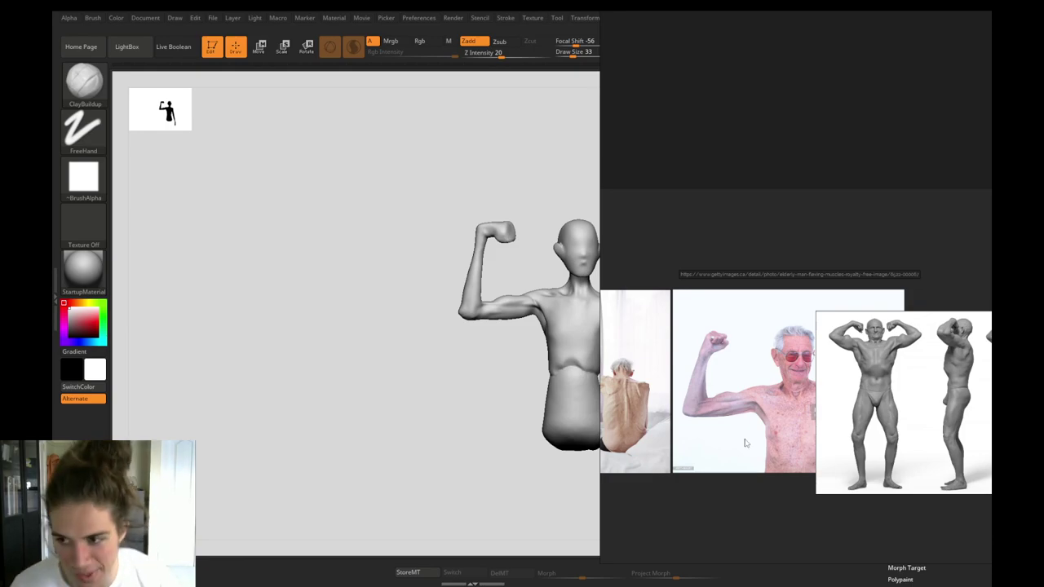
{"action": "scroll", "coordinate": [702, 445], "scroll_direction": "down", "scroll_amount": 5}
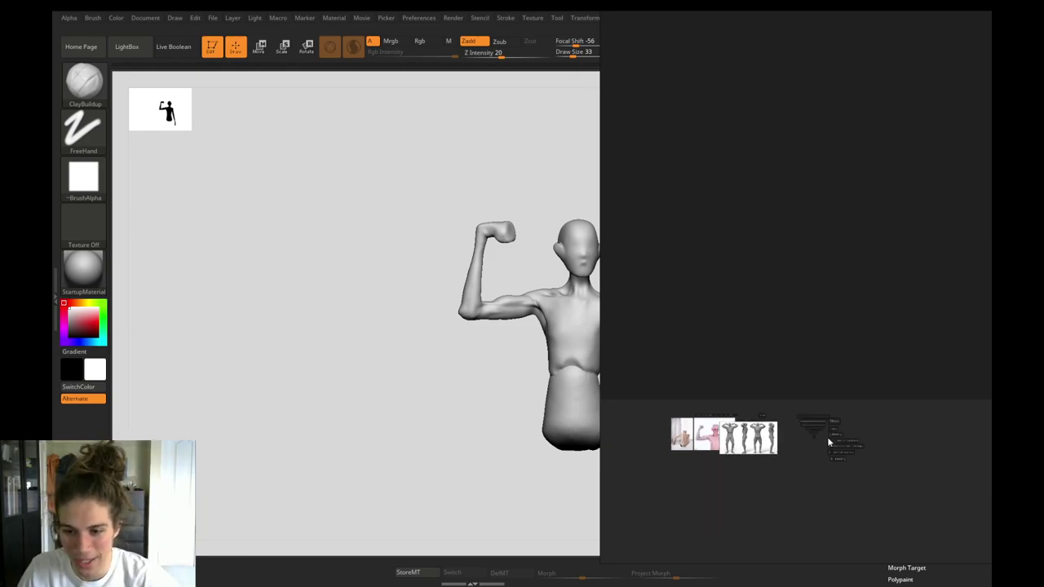
{"action": "scroll", "coordinate": [783, 465], "scroll_direction": "up", "scroll_amount": 5}
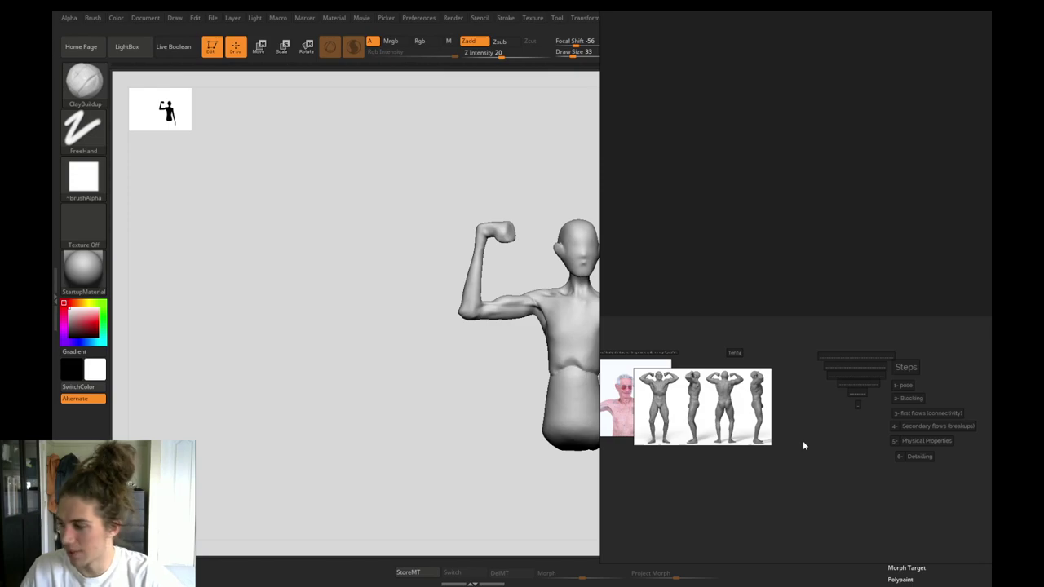
{"action": "right_click_drag", "start_coordinate": [801, 515], "coordinate": [846, 490]}
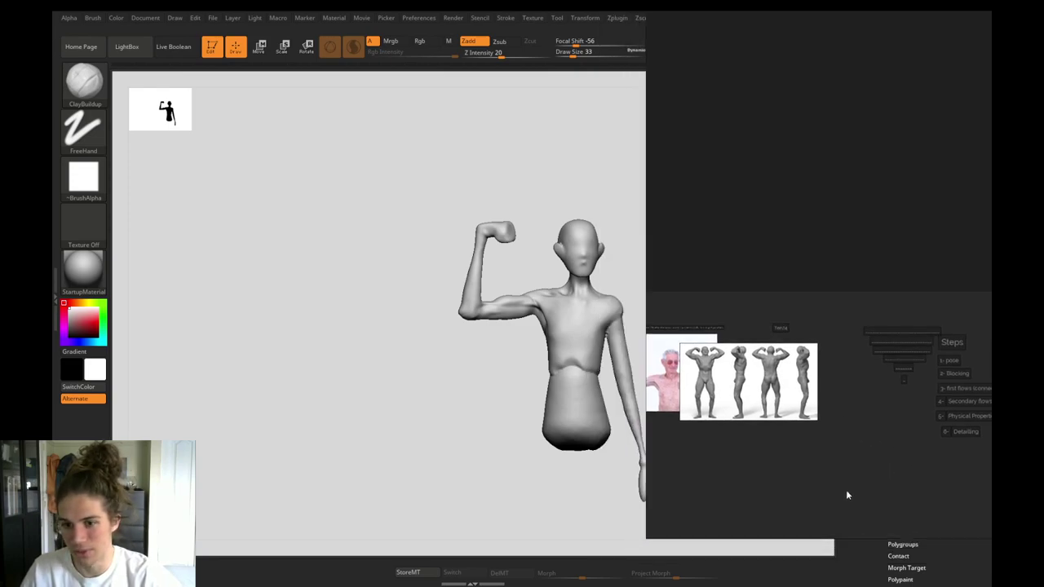
{"action": "scroll", "coordinate": [846, 480], "scroll_direction": "down", "scroll_amount": 5}
{"action": "scroll", "coordinate": [758, 460], "scroll_direction": "up", "scroll_amount": 5}
{"action": "left_click_drag", "start_coordinate": [896, 403], "coordinate": [930, 390]}
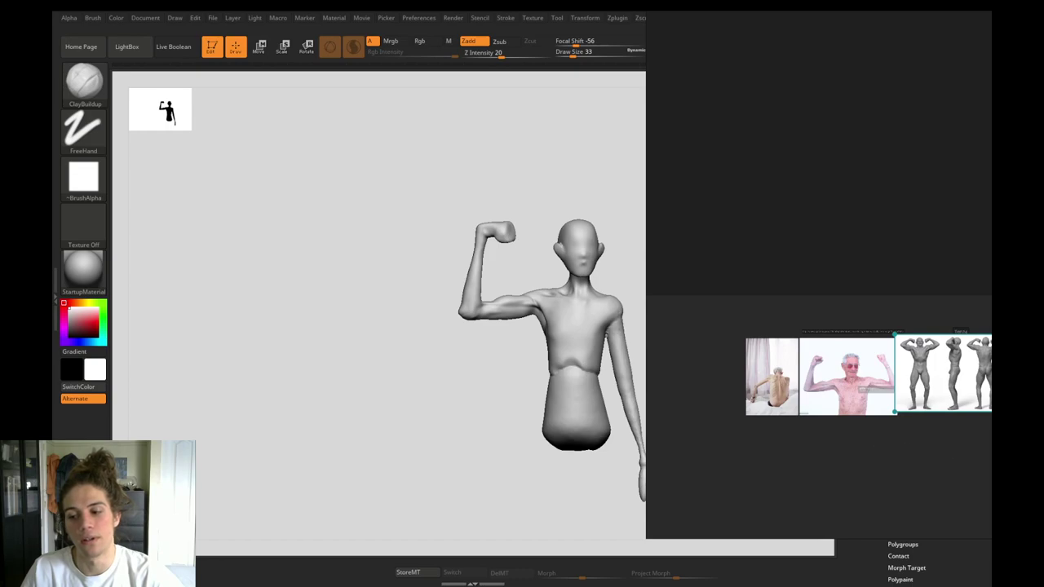
Open the recent PureRef board with the sculpting skill diagram and the "10k hours" label in a second window.
{"action": "key", "text": "super"}
{"action": "type", "text": "pure"}
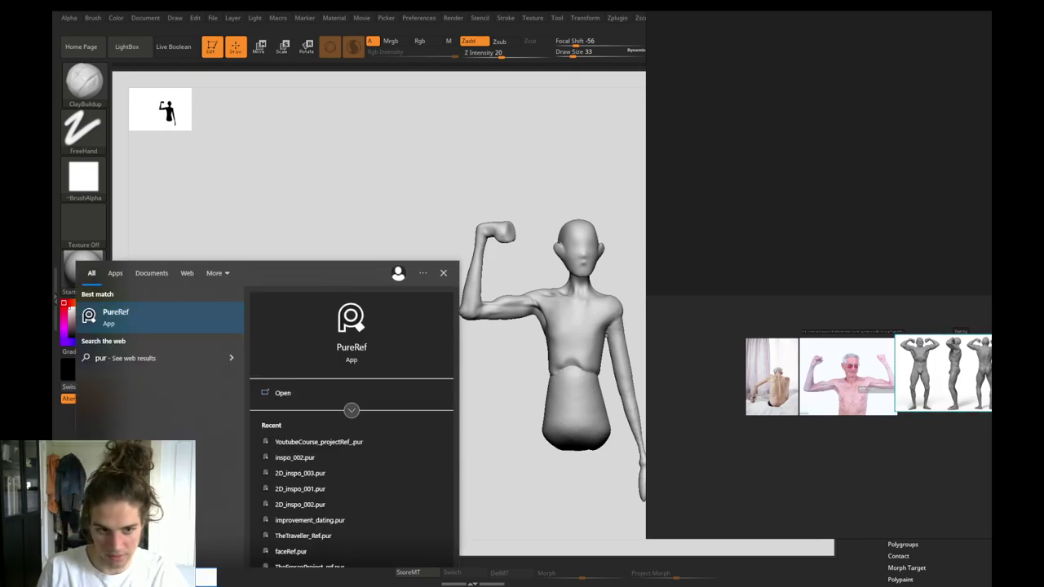
{"action": "key", "text": "Right"}
{"action": "key", "text": "Right"}
{"action": "key", "text": "Down"}
{"action": "key", "text": "Down"}
{"action": "key", "text": "Down"}
{"action": "key", "text": "Down"}
{"action": "key", "text": "Down"}
{"action": "key", "text": "Down"}
{"action": "key", "text": "Down"}
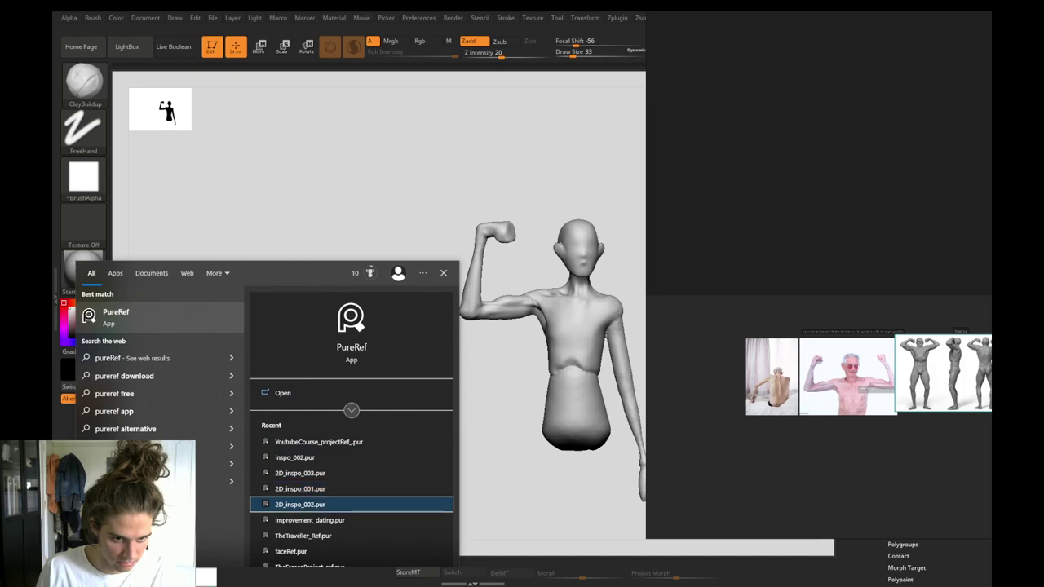
{"action": "key", "text": "Return"}
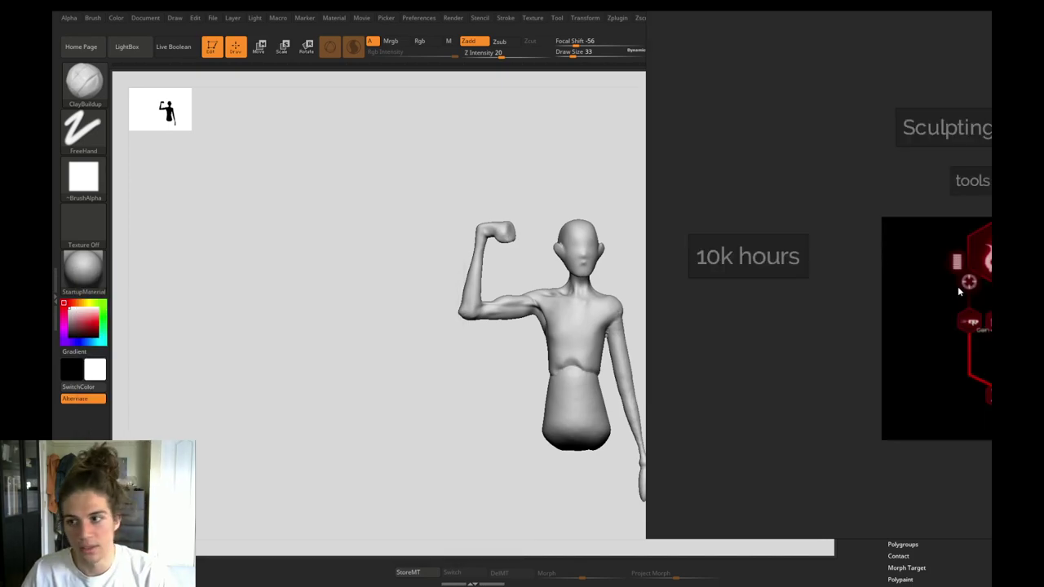
Move the skills board window across the screen over the sculpt and single out its "10k hours" label.
{"action": "right_click_drag", "start_coordinate": [957, 291], "coordinate": [379, 317]}
{"action": "key", "text": "alt+Tab"}
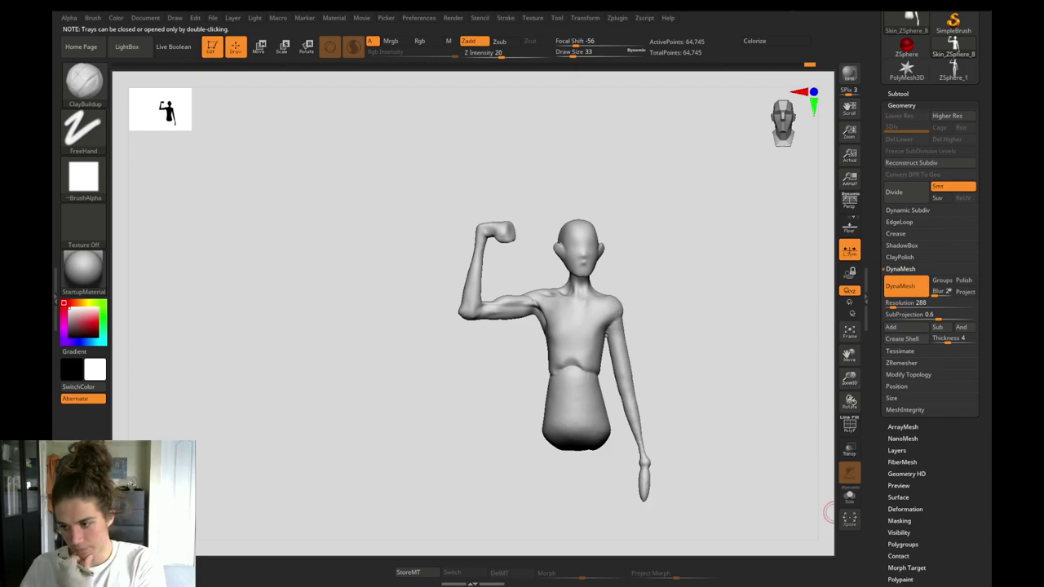
{"action": "key", "text": "alt+Tab"}
{"action": "scroll", "coordinate": [473, 443], "scroll_direction": "down", "scroll_amount": 2}
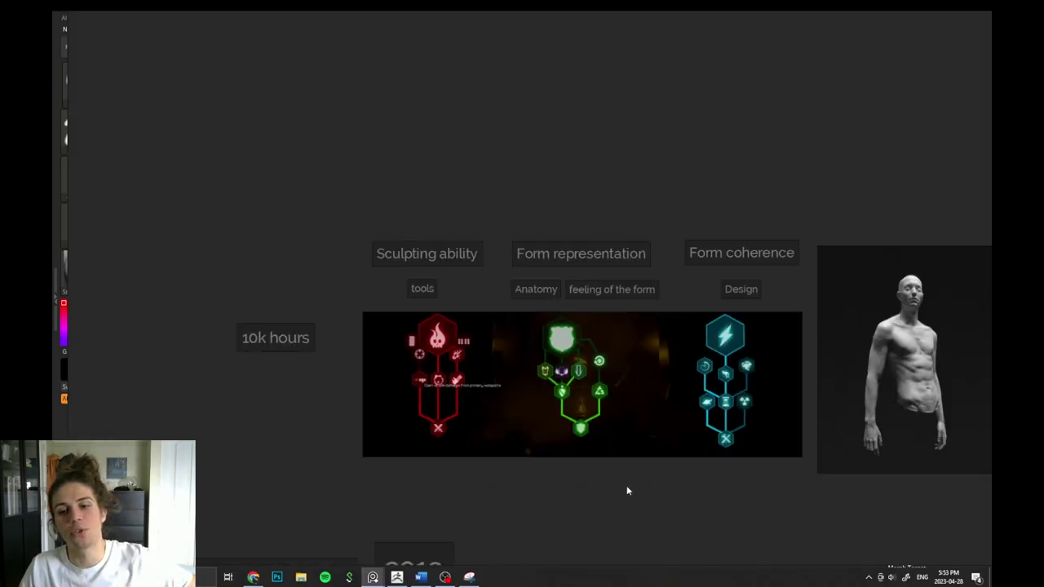
{"action": "scroll", "coordinate": [555, 477], "scroll_direction": "up", "scroll_amount": 1}
{"action": "left_click_drag", "start_coordinate": [140, 258], "coordinate": [246, 349]}
{"action": "left_click", "coordinate": [241, 355]}
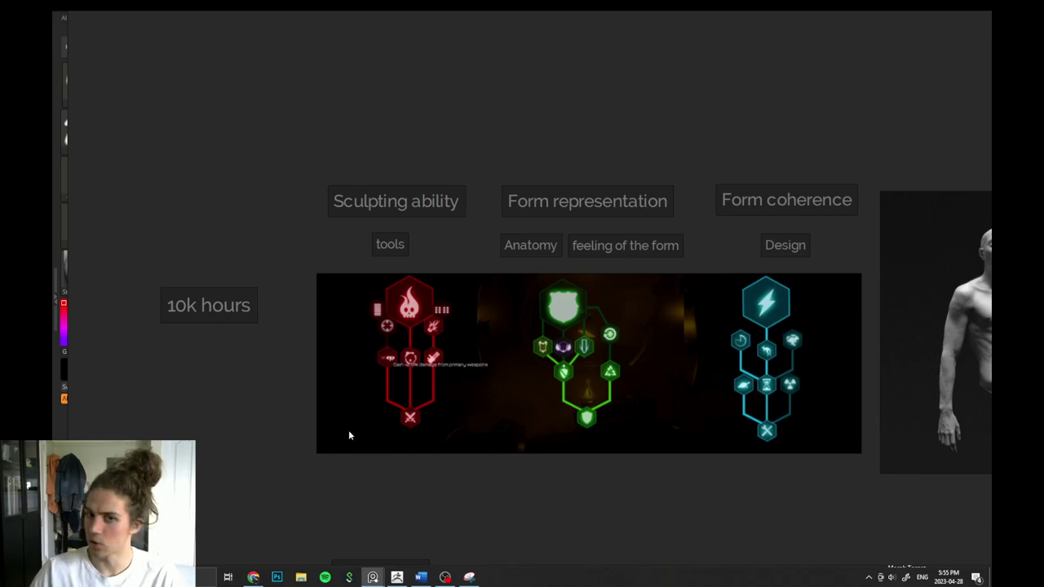
Examine the skill categories, highlighting Sculpting ability with tools, and Form representation and Form coherence with their subtopics.
{"action": "left_click_drag", "start_coordinate": [526, 158], "coordinate": [599, 223]}
{"action": "left_click", "coordinate": [841, 124]}
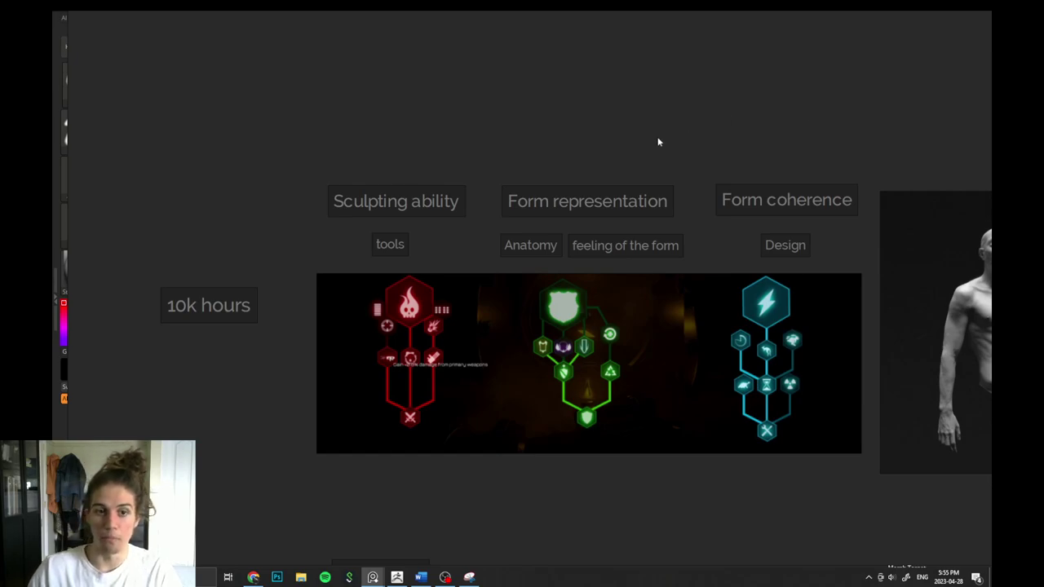
{"action": "left_click_drag", "start_coordinate": [235, 166], "coordinate": [469, 259]}
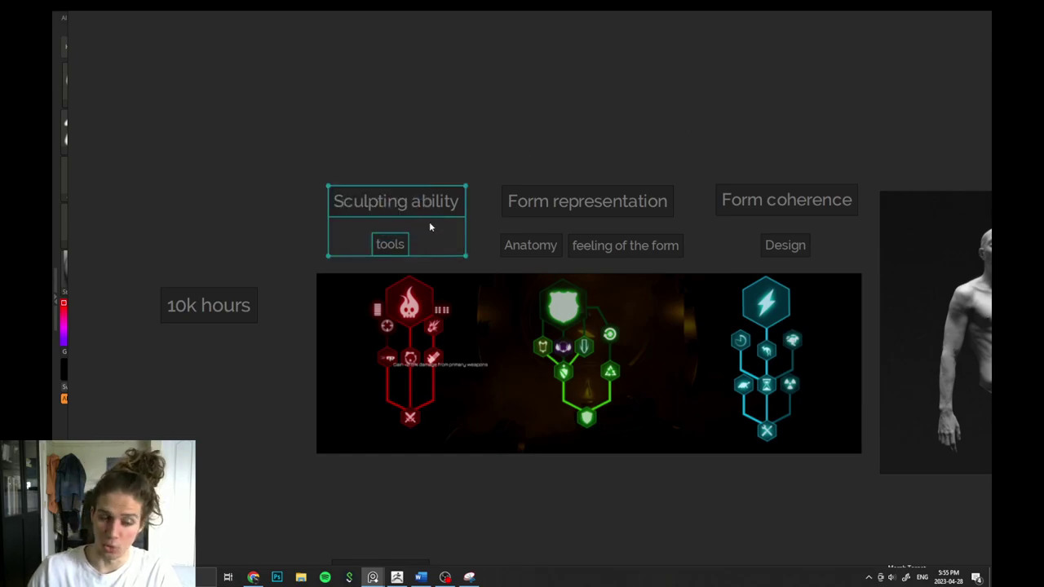
{"action": "left_click", "coordinate": [433, 155]}
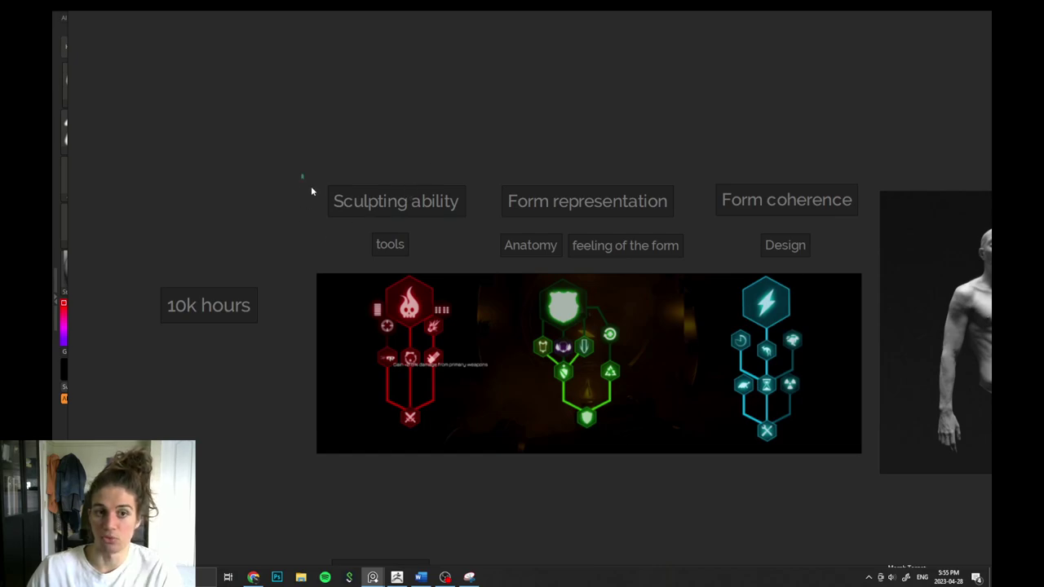
{"action": "mouse_move", "coordinate": [301, 175]}
{"action": "left_mouse_down"}
{"action": "mouse_move", "coordinate": [448, 258]}
{"action": "mouse_move", "coordinate": [480, 272]}
{"action": "mouse_move", "coordinate": [482, 264]}
{"action": "left_mouse_up"}
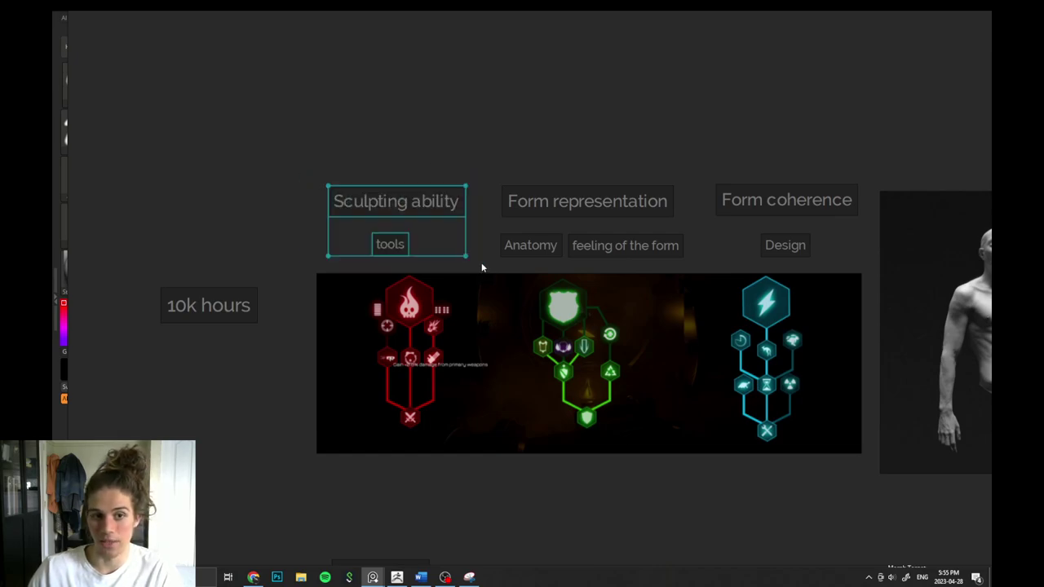
{"action": "left_click", "coordinate": [482, 264]}
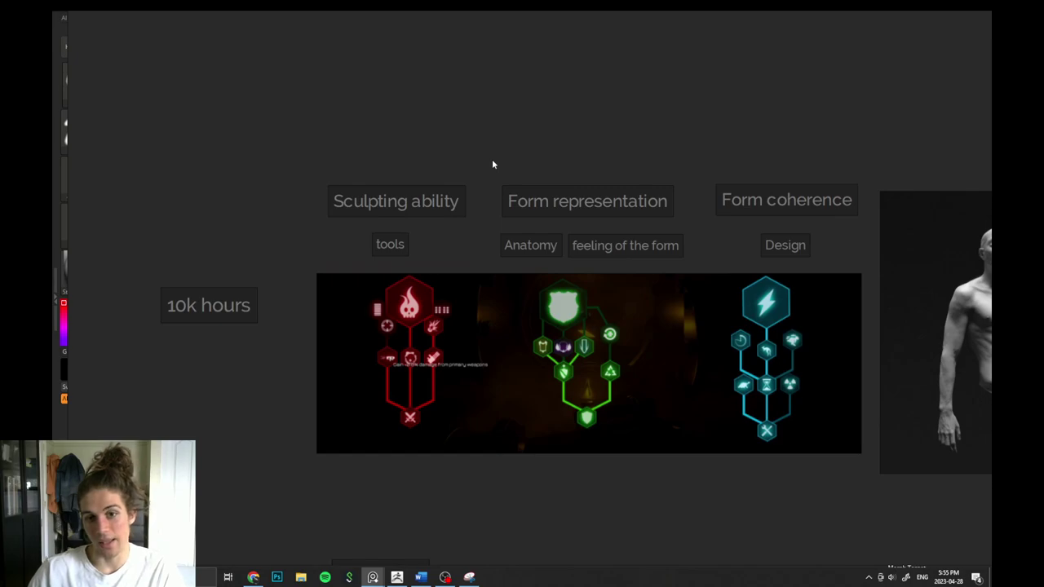
{"action": "left_click_drag", "start_coordinate": [492, 143], "coordinate": [827, 256]}
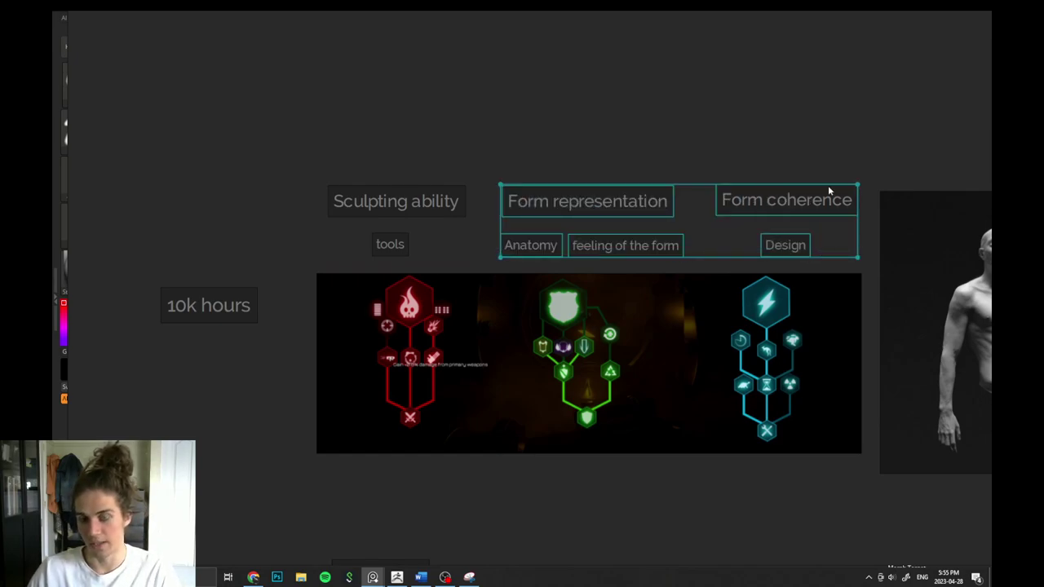
{"action": "left_click", "coordinate": [828, 156]}
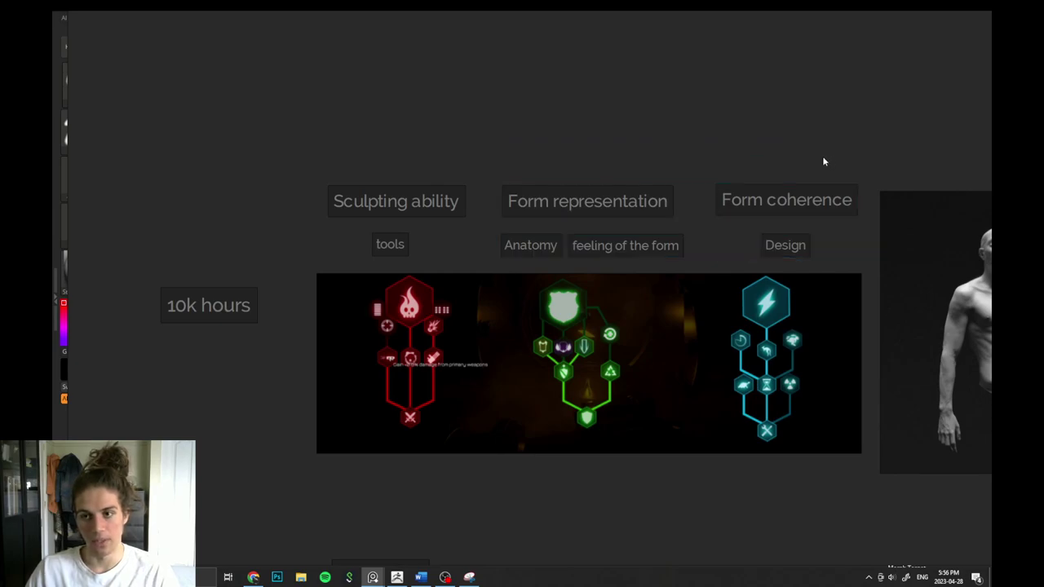
{"action": "right_click_drag", "start_coordinate": [805, 155], "coordinate": [786, 154]}
{"action": "left_click_drag", "start_coordinate": [785, 136], "coordinate": [493, 263]}
{"action": "left_click", "coordinate": [565, 118]}
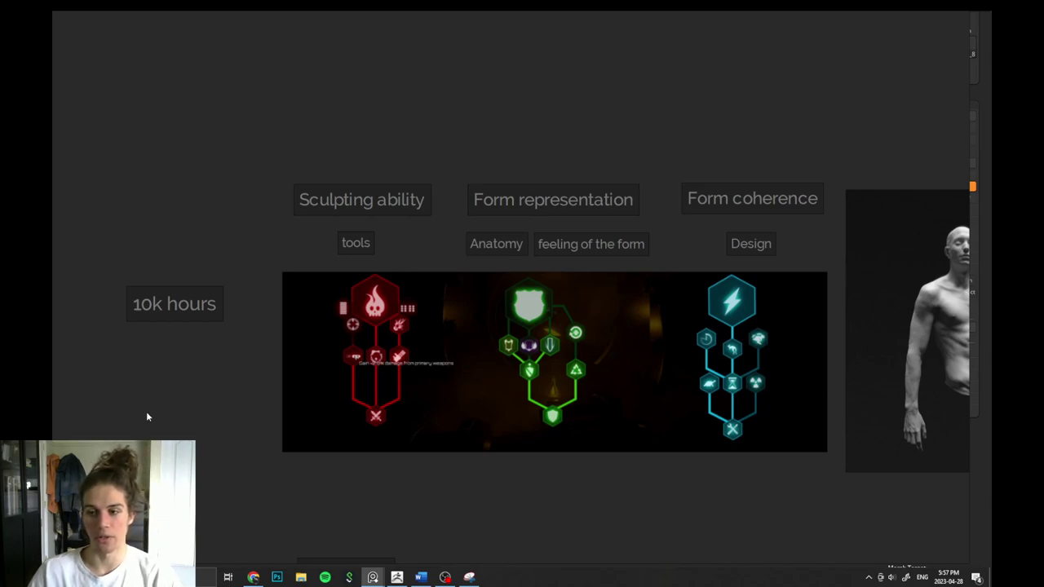
Switch back to the reference board, move it into view and examine the flexing elderly man's photo up close.
{"action": "key", "text": "alt+Tab"}
{"action": "right_click_drag", "start_coordinate": [889, 209], "coordinate": [441, 233]}
{"action": "scroll", "coordinate": [421, 245], "scroll_direction": "down", "scroll_amount": 3}
{"action": "scroll", "coordinate": [363, 353], "scroll_direction": "up", "scroll_amount": 5}
{"action": "scroll", "coordinate": [427, 380], "scroll_direction": "up", "scroll_amount": 2}
{"action": "middle_click_drag", "start_coordinate": [426, 380], "coordinate": [338, 503]}
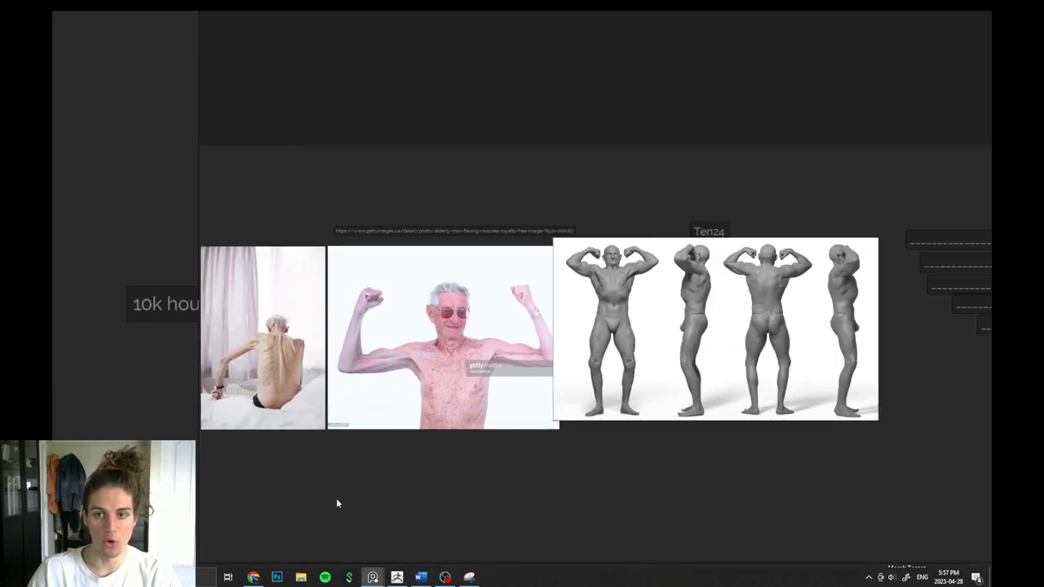
{"action": "scroll", "coordinate": [495, 490], "scroll_direction": "down", "scroll_amount": 3}
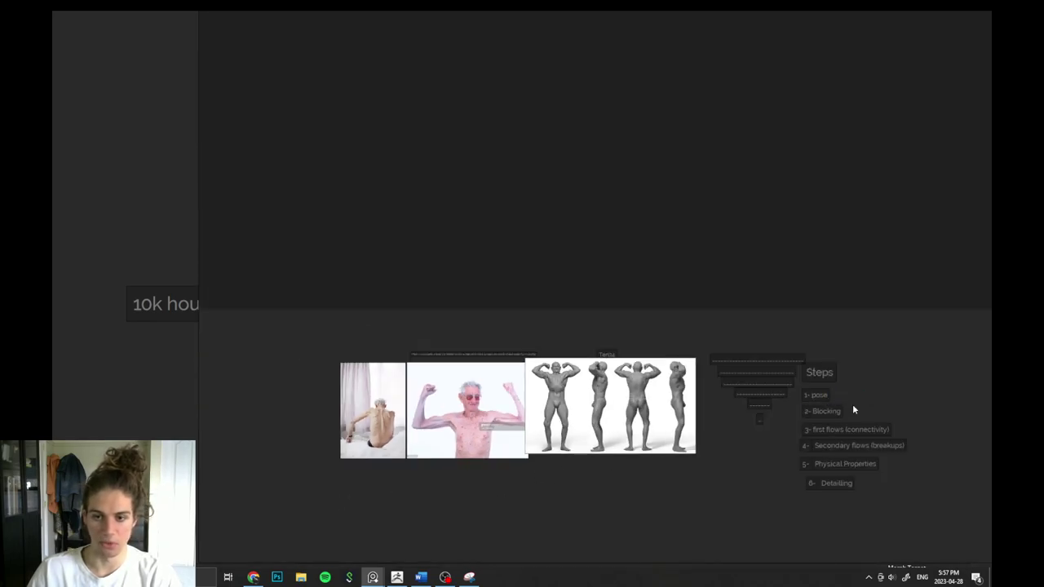
{"action": "scroll", "coordinate": [441, 444], "scroll_direction": "up", "scroll_amount": 8}
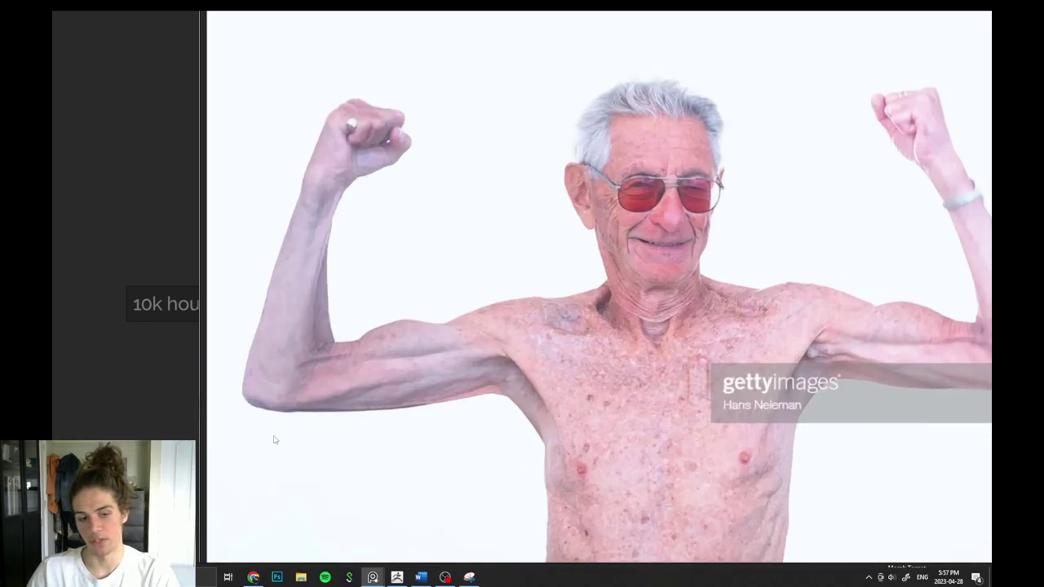
Bring up the sculpt and place the reference board beside it to compare the raised arm with the flexing man's photo.
{"action": "right_click_drag", "start_coordinate": [280, 451], "coordinate": [348, 420]}
{"action": "left_click", "coordinate": [396, 578]}
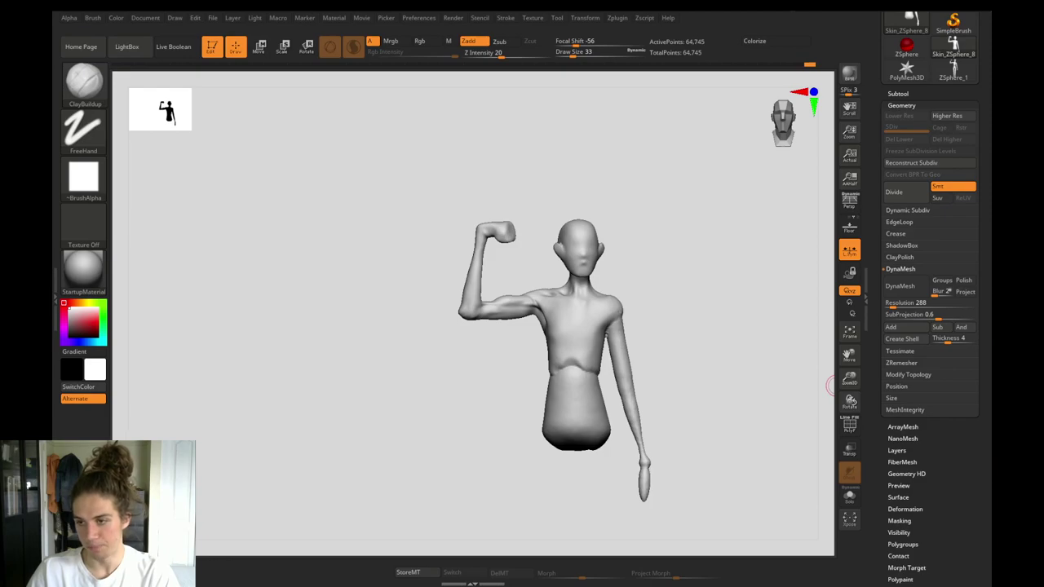
{"action": "key", "text": "alt+Tab"}
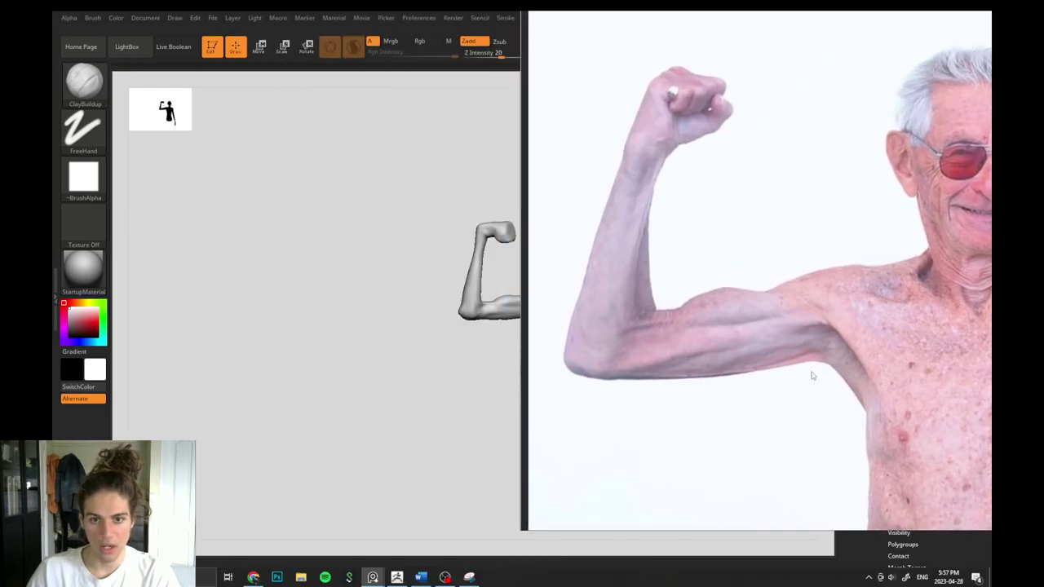
{"action": "right_click_drag", "start_coordinate": [671, 316], "coordinate": [647, 324]}
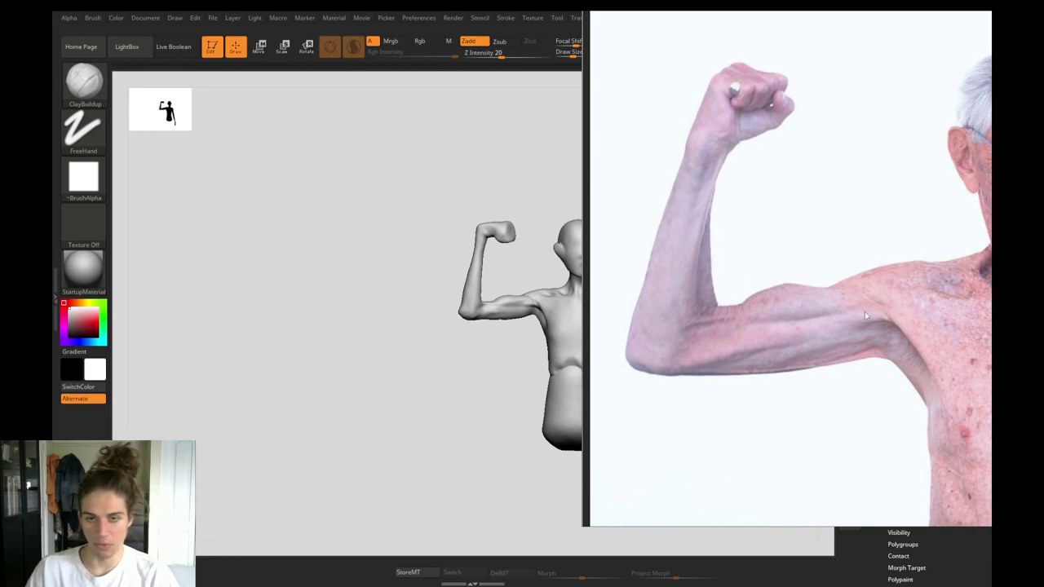
Move the reference board back over the sculpt and examine the elderly man's neck, collarbones and flexed arm up close and as a whole.
{"action": "right_click_drag", "start_coordinate": [770, 346], "coordinate": [350, 374]}
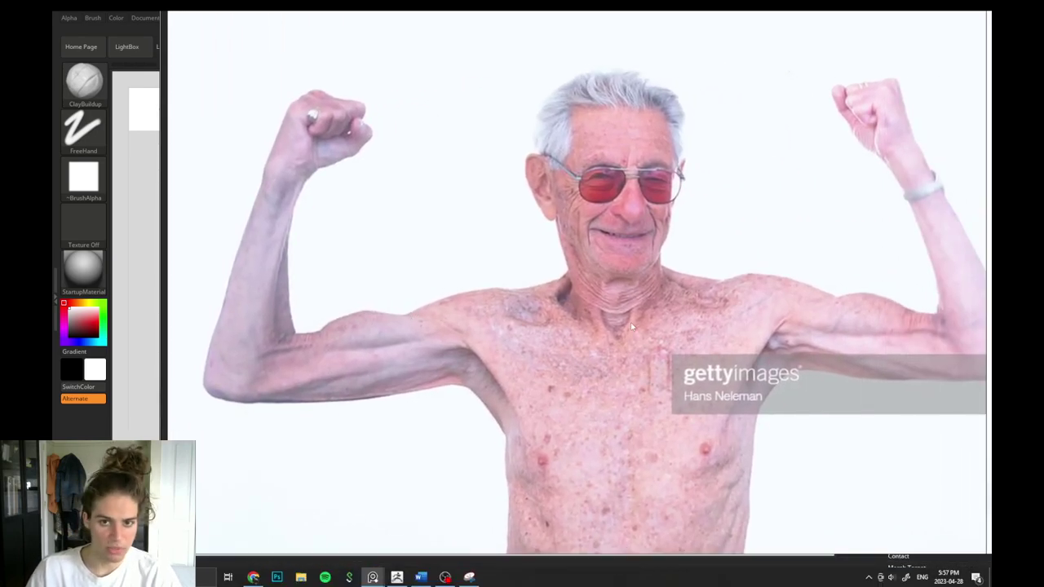
{"action": "scroll", "coordinate": [586, 323], "scroll_direction": "up", "scroll_amount": 3}
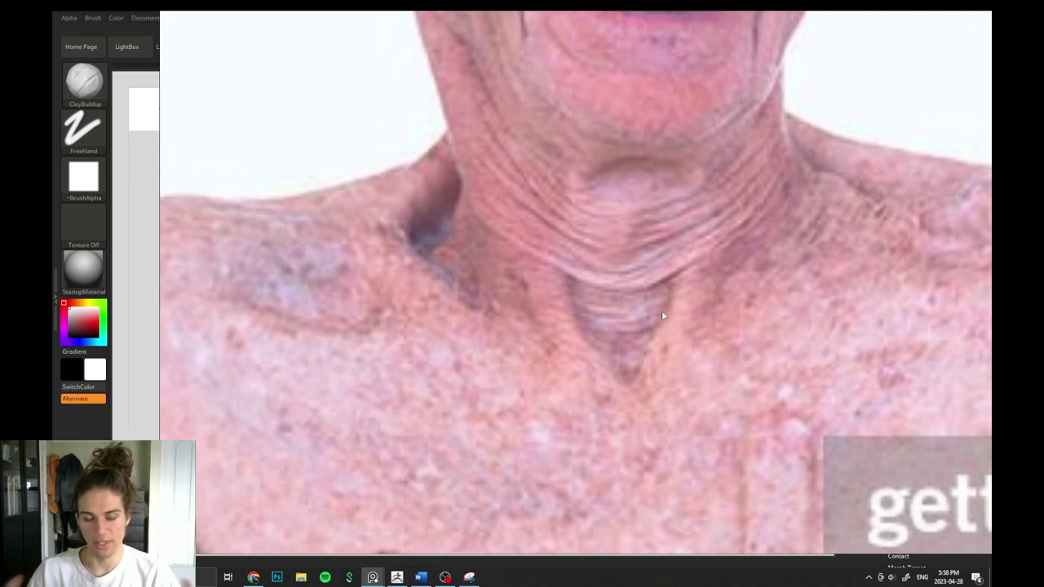
{"action": "scroll", "coordinate": [663, 316], "scroll_direction": "down", "scroll_amount": 6}
{"action": "scroll", "coordinate": [441, 475], "scroll_direction": "up", "scroll_amount": 2}
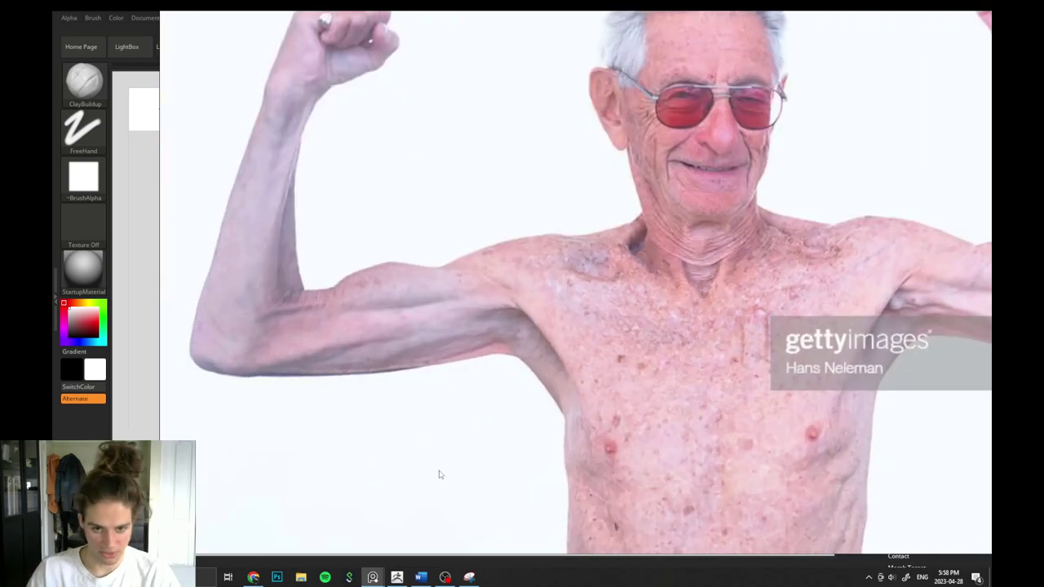
{"action": "middle_click_drag", "start_coordinate": [504, 463], "coordinate": [478, 362]}
{"action": "scroll", "coordinate": [477, 362], "scroll_direction": "down", "scroll_amount": 5}
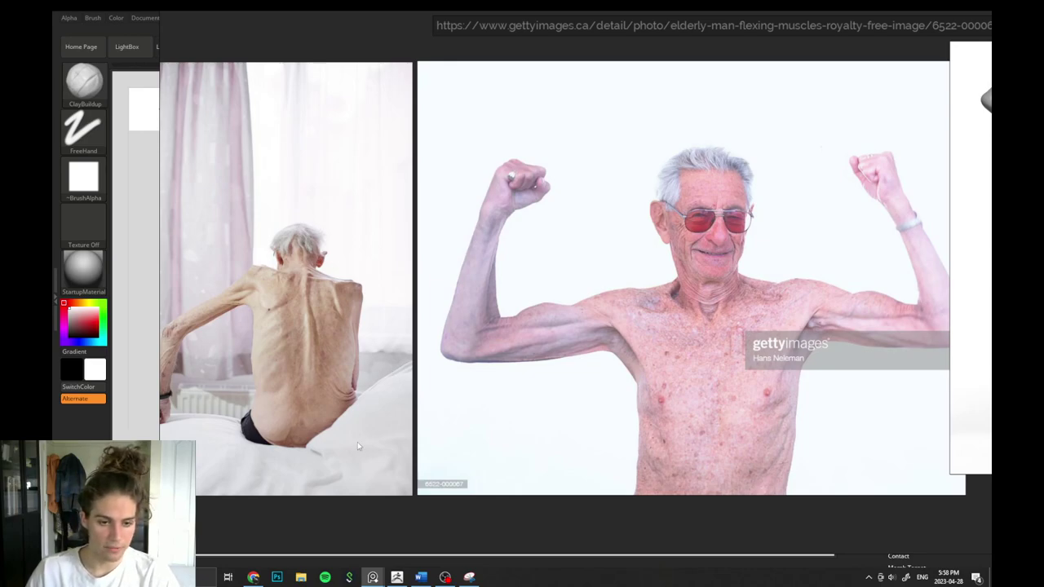
Switch to the skills board and highlight its "10k hours" label, leaving nothing selected.
{"action": "left_click", "coordinate": [372, 575]}
{"action": "left_click", "coordinate": [446, 527]}
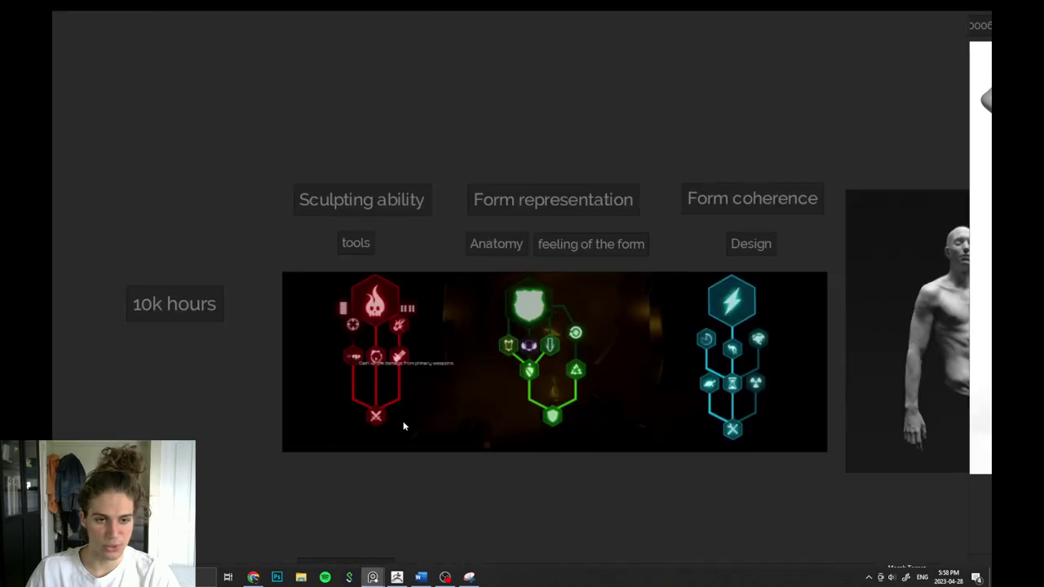
{"action": "left_click_drag", "start_coordinate": [218, 244], "coordinate": [78, 385]}
{"action": "left_click", "coordinate": [88, 385]}
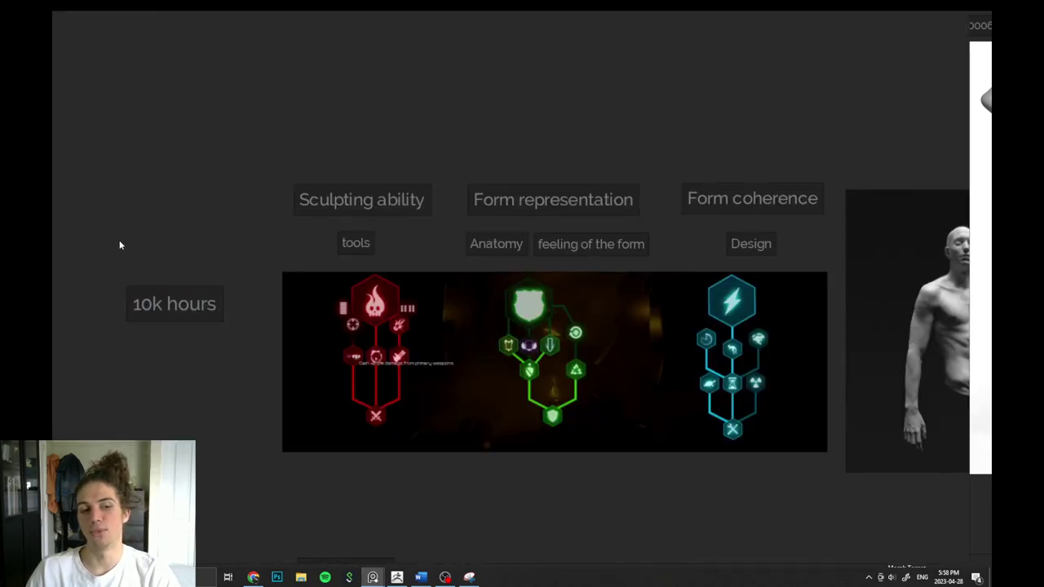
{"action": "left_click_drag", "start_coordinate": [107, 233], "coordinate": [233, 341]}
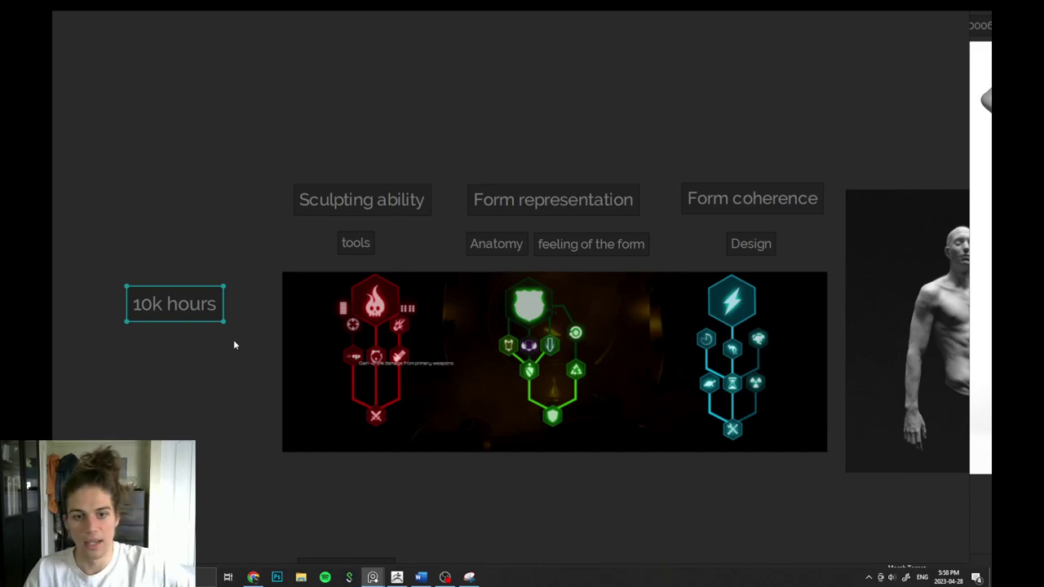
{"action": "left_click", "coordinate": [217, 236]}
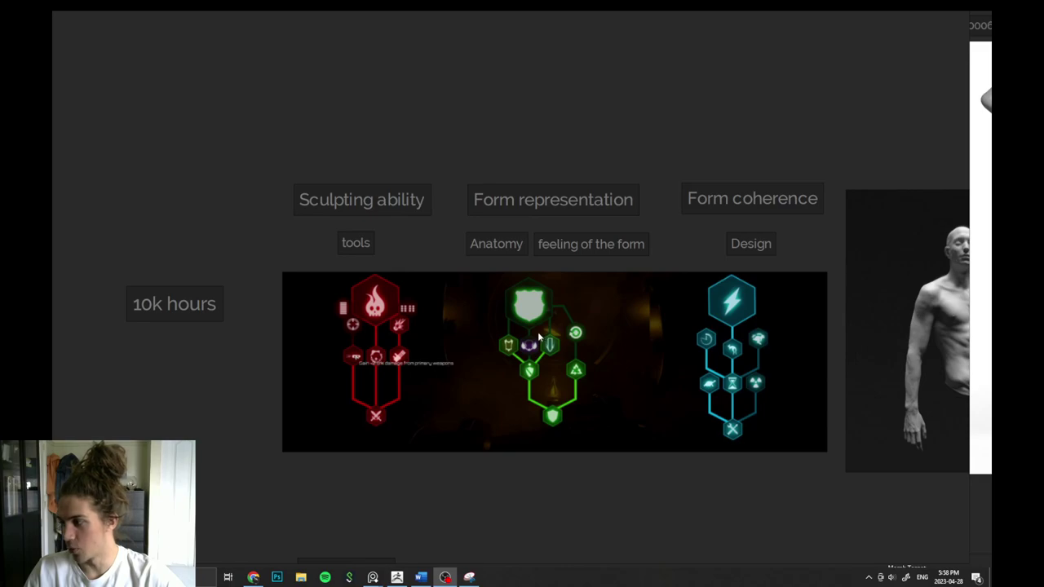
Highlight the whole skill diagram with its Sculpting ability, Form representation and Form coherence labels, and clear the selection.
{"action": "left_click", "coordinate": [387, 414]}
{"action": "left_click", "coordinate": [241, 229]}
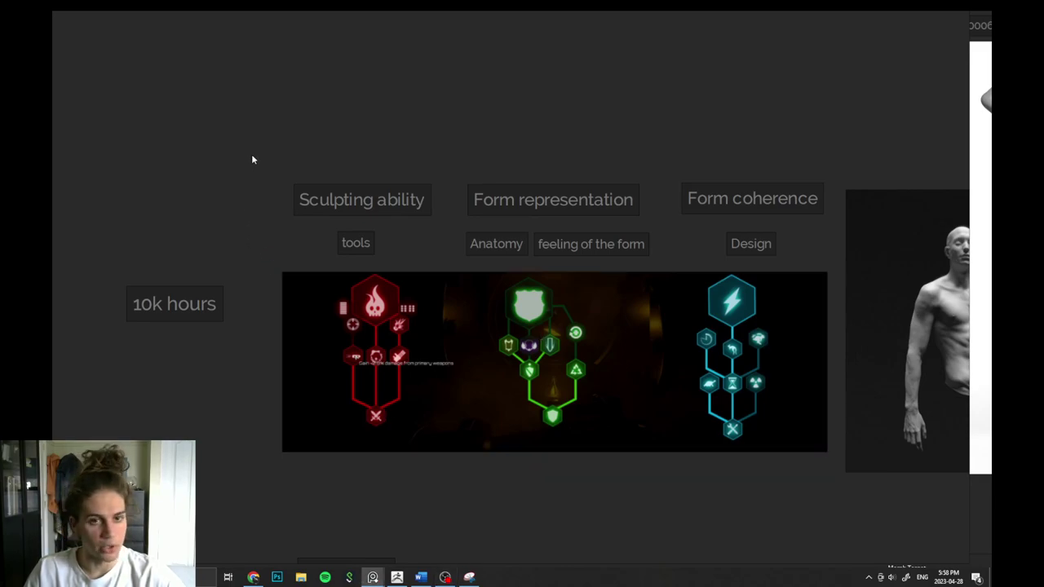
{"action": "left_click_drag", "start_coordinate": [252, 156], "coordinate": [837, 480]}
{"action": "left_click", "coordinate": [828, 471]}
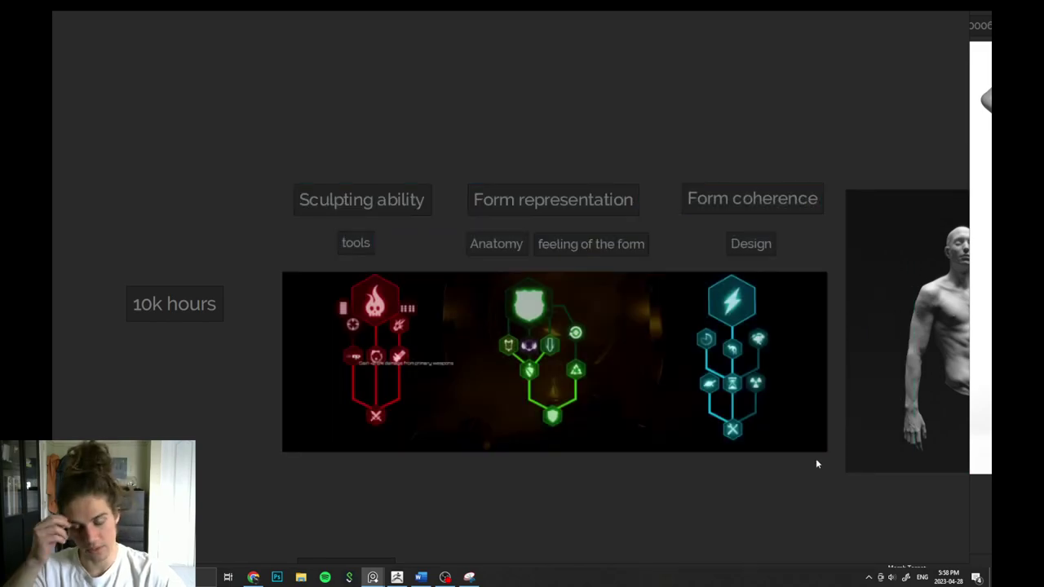